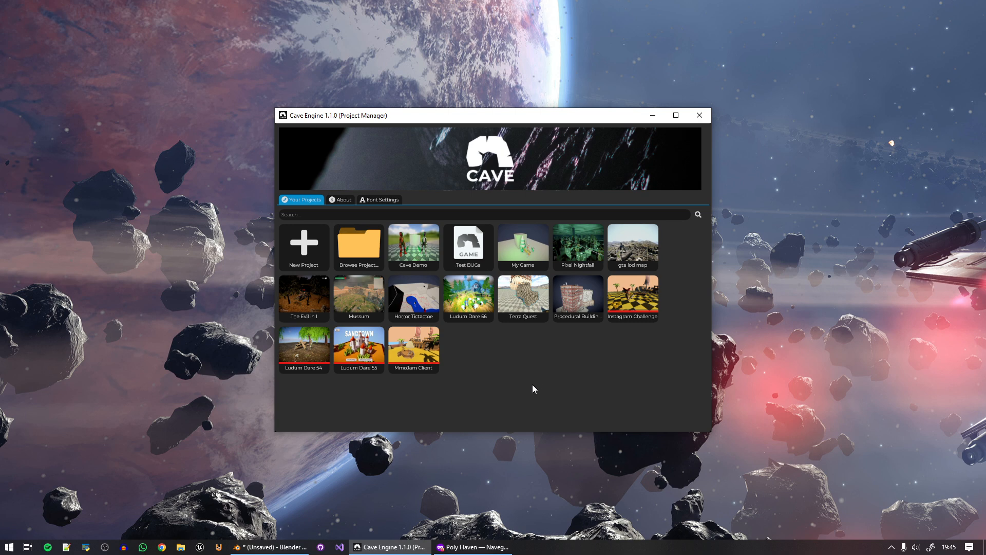
drag(517, 118, 507, 118)
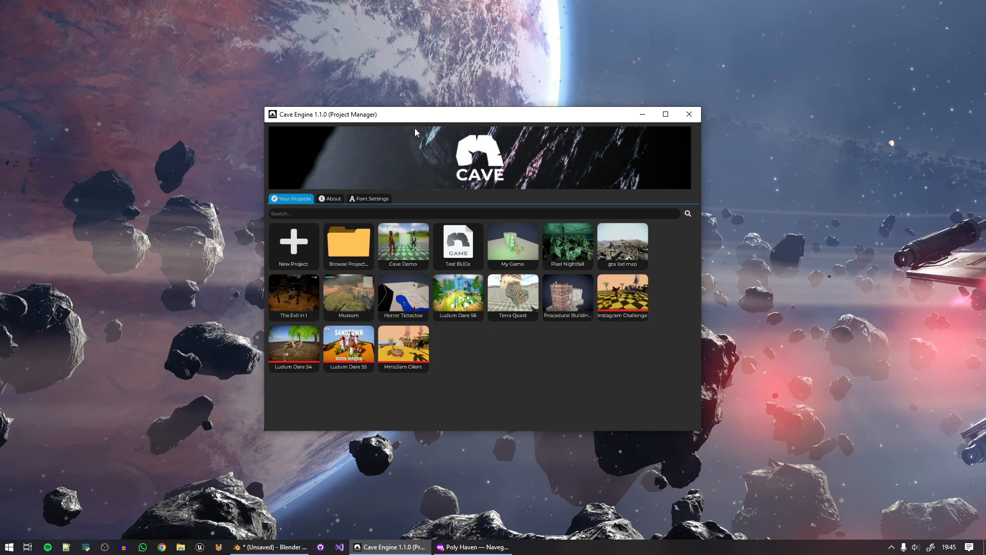
drag(417, 121, 425, 128)
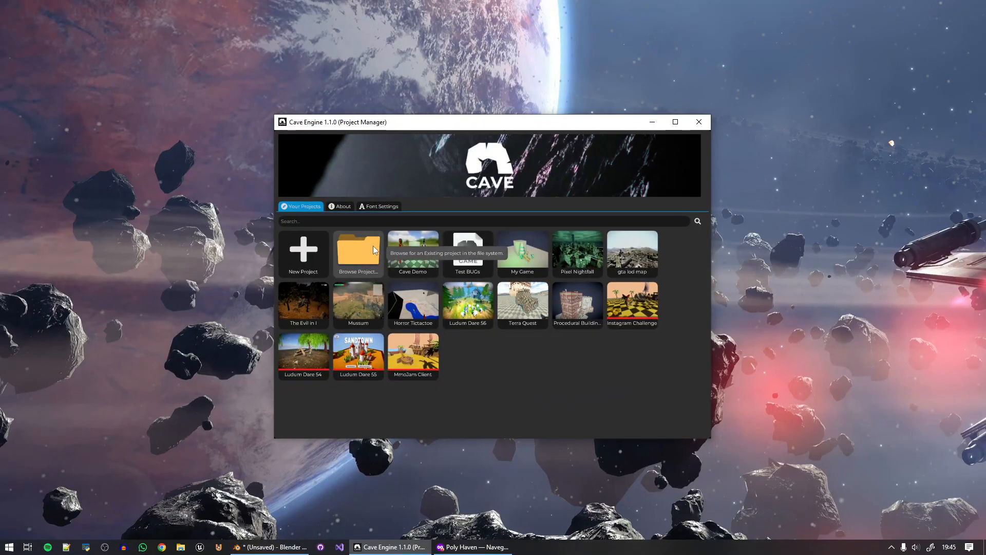
click(361, 247)
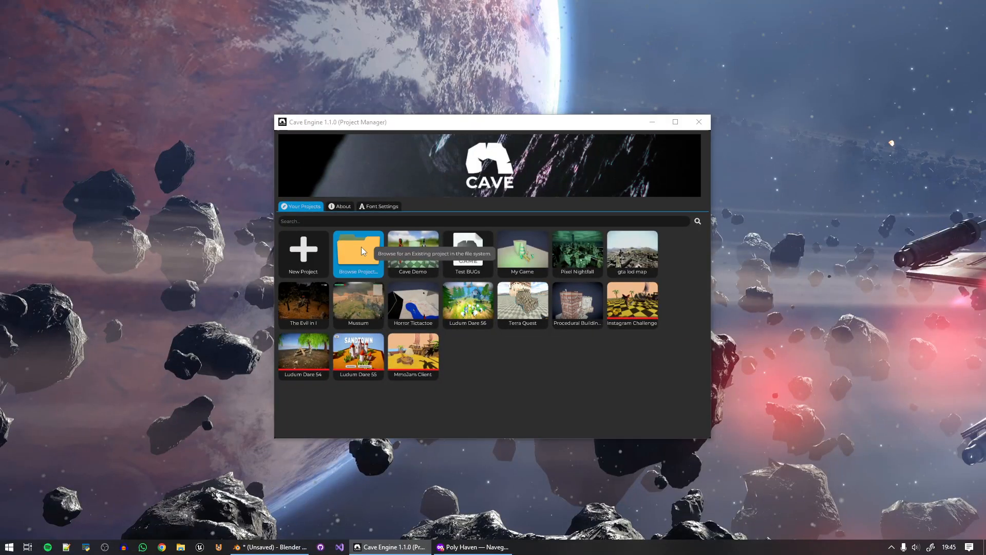
drag(590, 79, 617, 74)
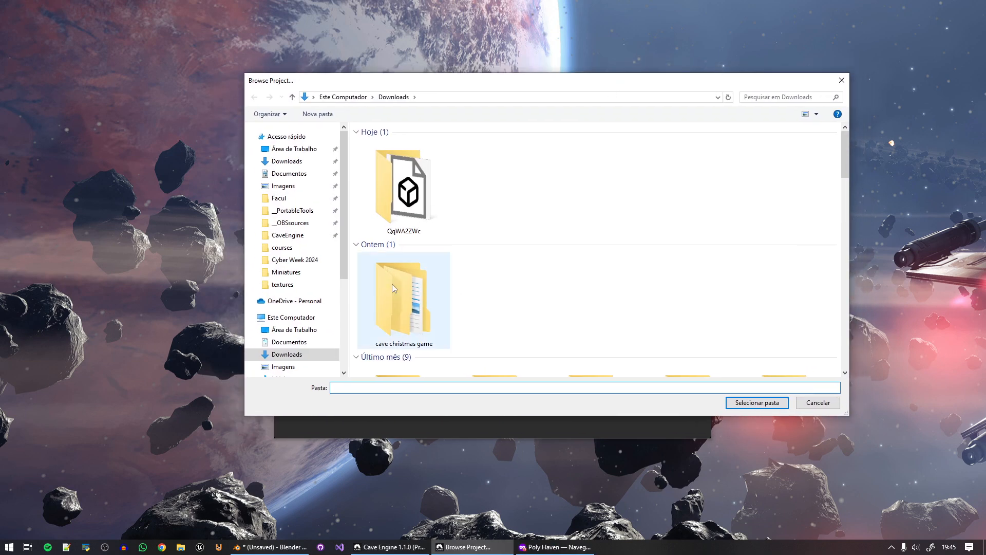
click(841, 80)
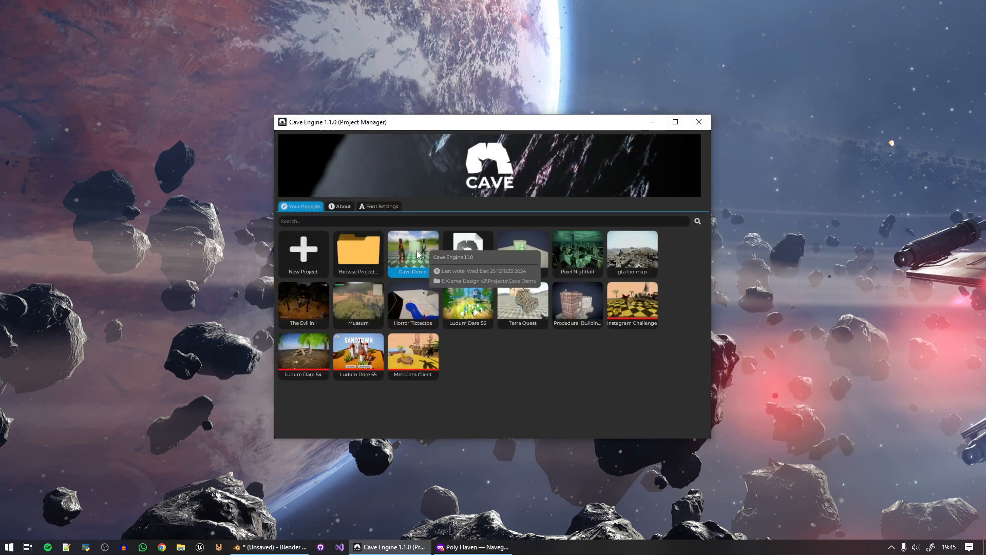
Open the Cave Demo project and show its TUTORIAL documentation in a widened properties area.
click(417, 253)
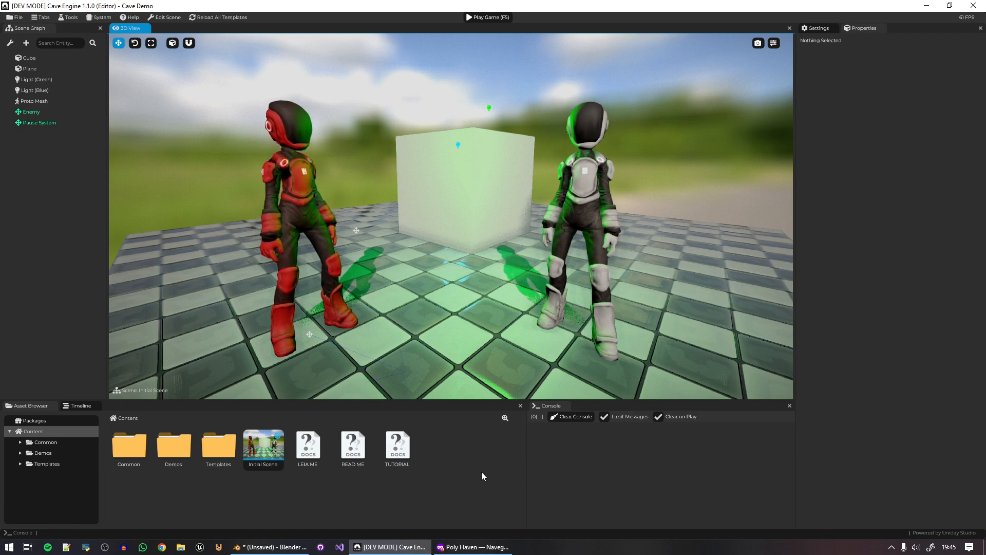
mouse_move(413, 465)
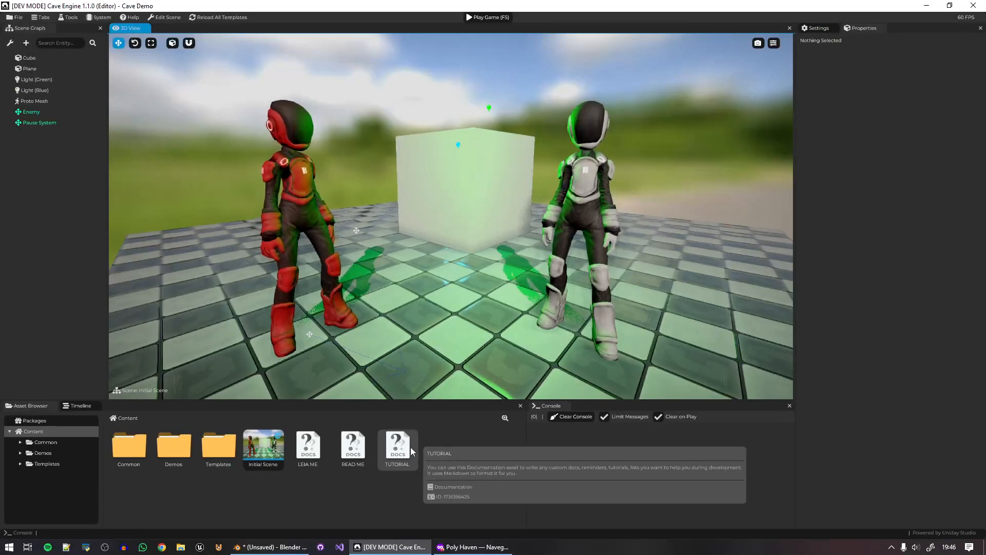
click(411, 449)
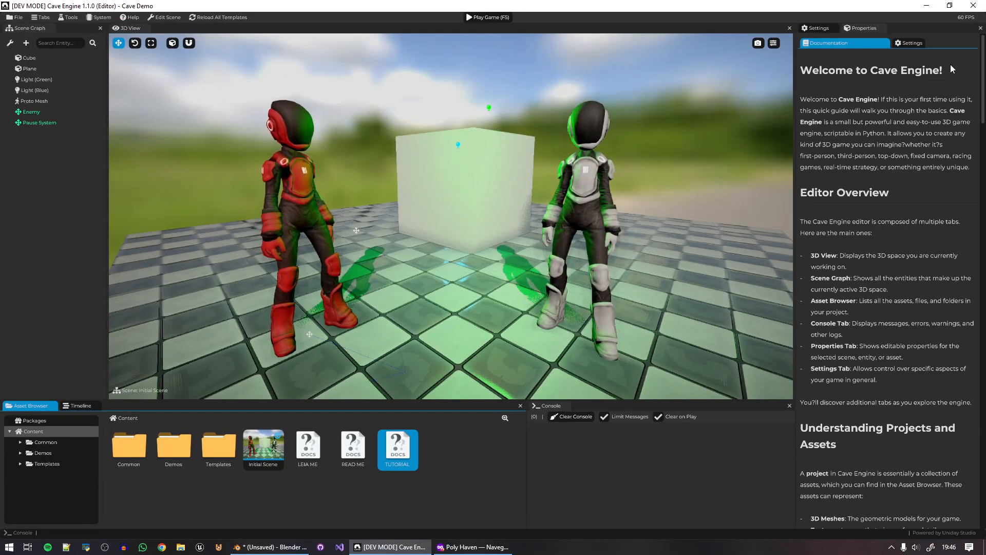
drag(795, 98, 738, 98)
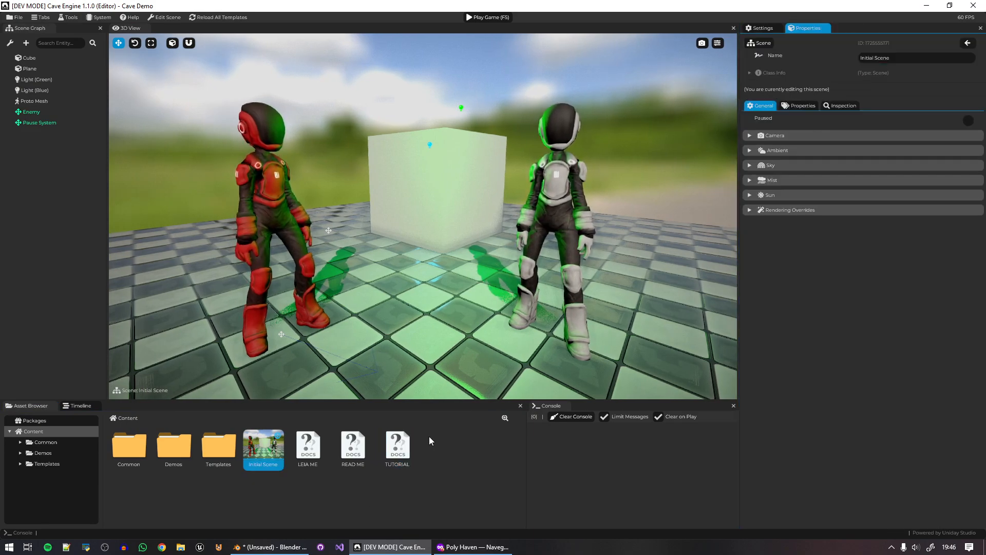
click(407, 445)
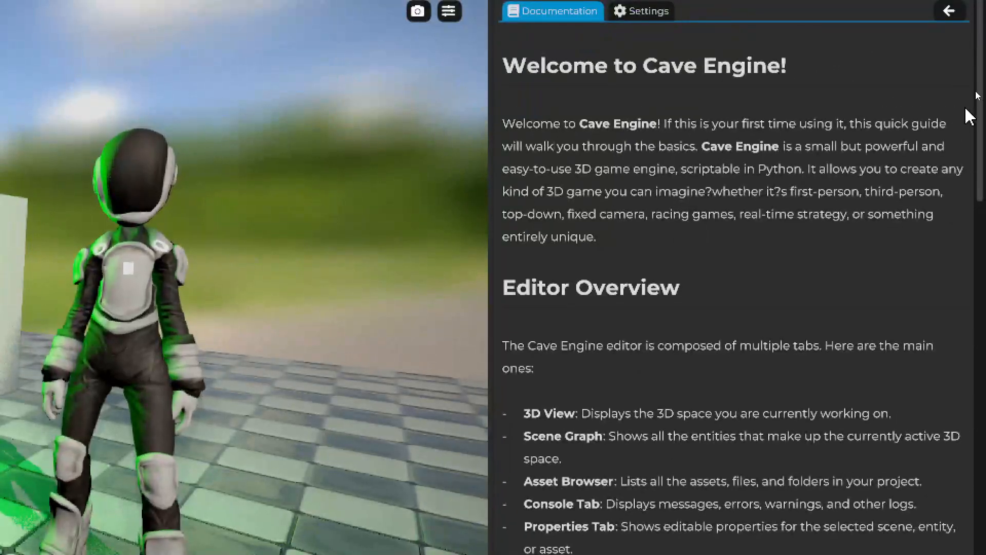
Read through the TUTORIAL documentation down to the section on playing and testing the game, and return to its beginning.
drag(977, 94, 965, 240)
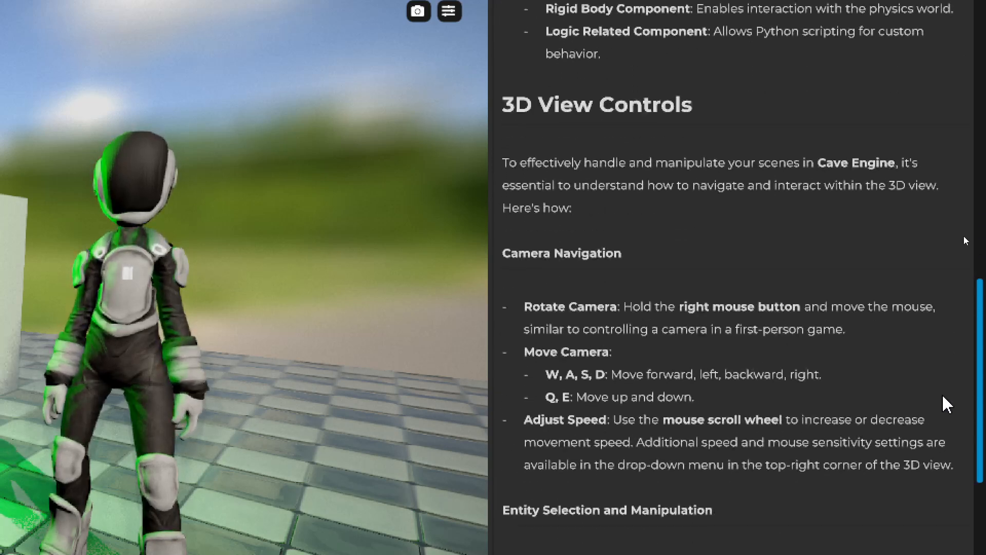
scroll(963, 241, down, 2)
scroll(811, 189, down, 2)
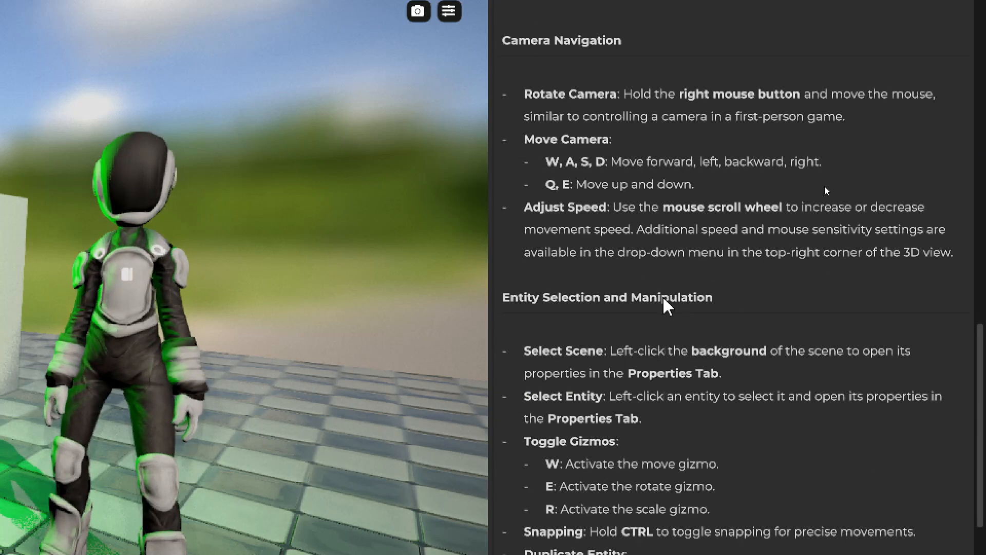
scroll(831, 234, down, 5)
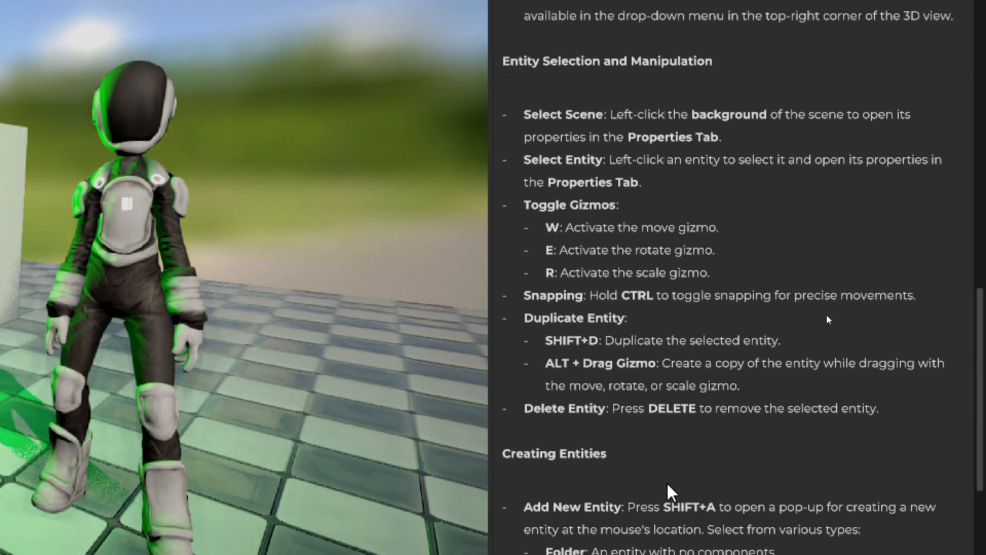
scroll(843, 275, down, 5)
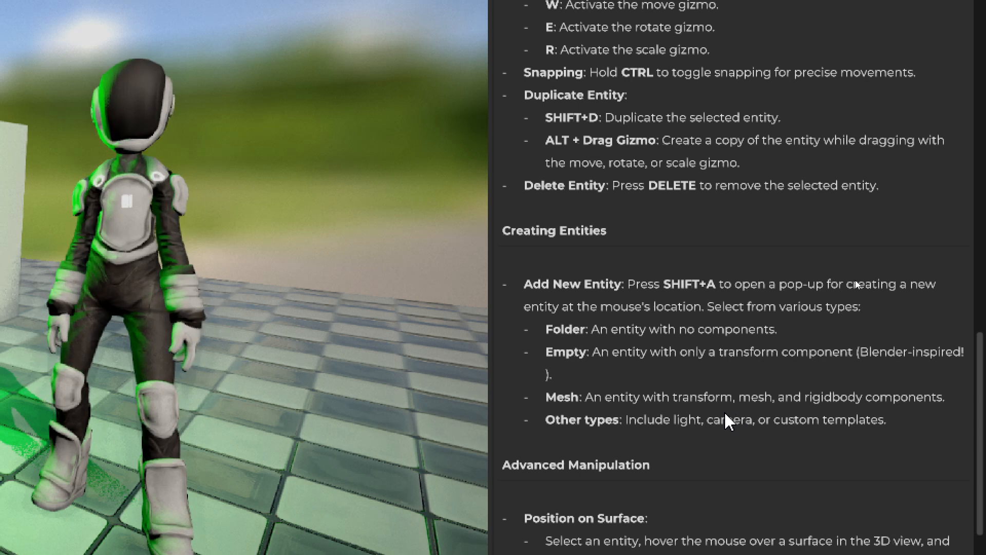
scroll(598, 434, down, 2)
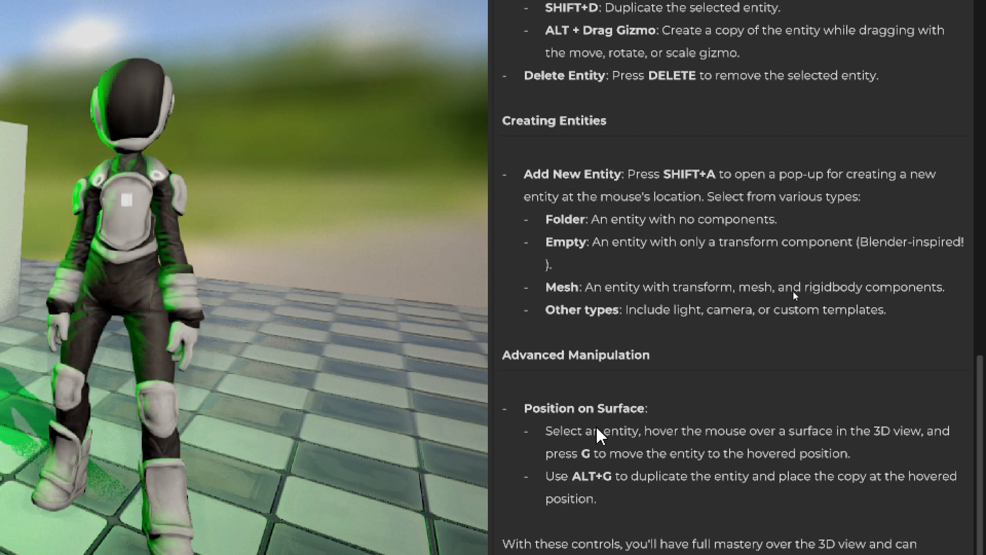
scroll(597, 434, down, 10)
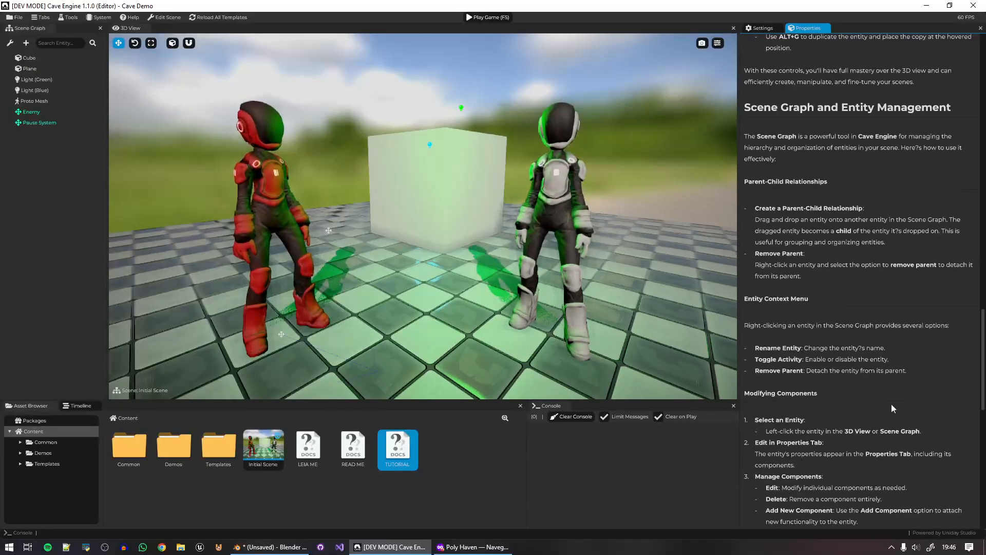
scroll(892, 404, down, 2)
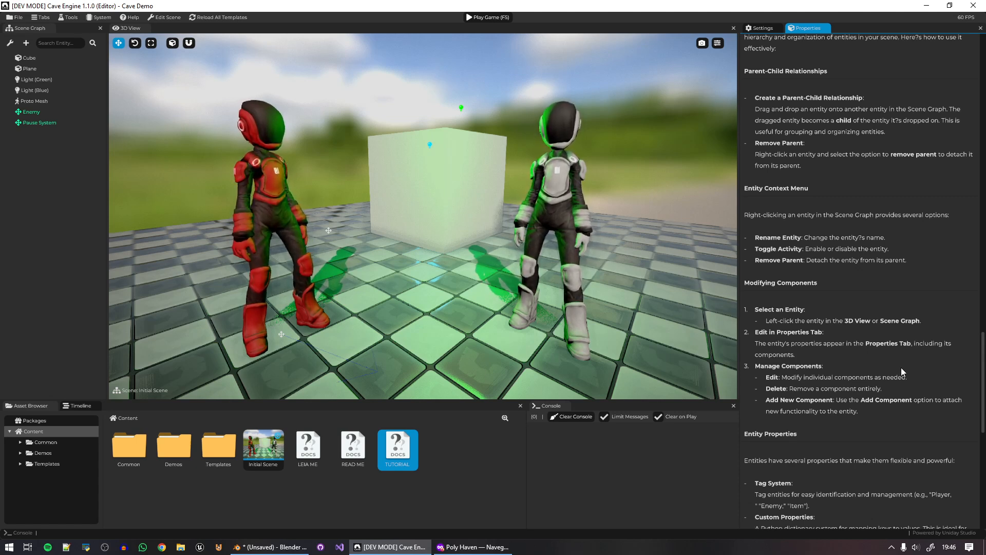
scroll(883, 325, down, 1)
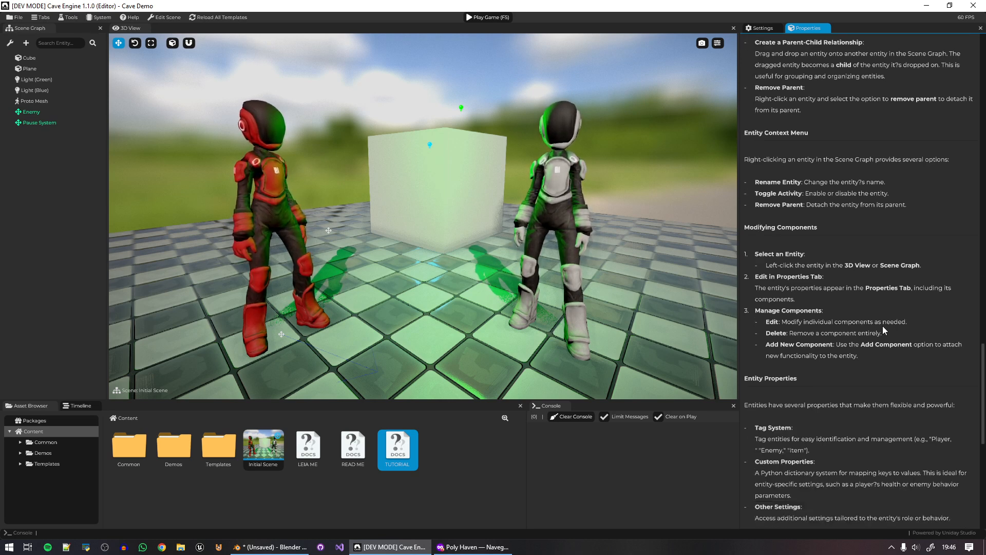
scroll(896, 289, down, 2)
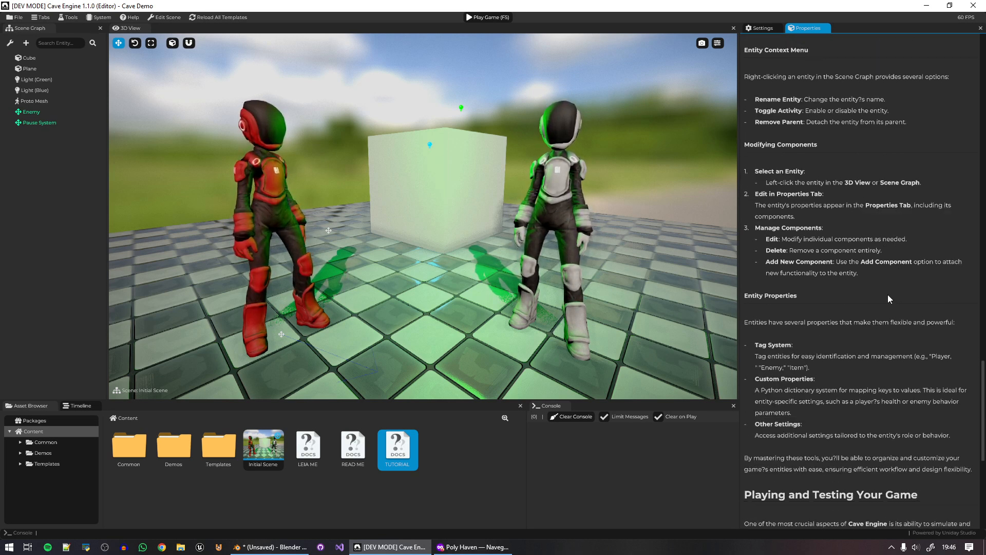
scroll(887, 298, down, 6)
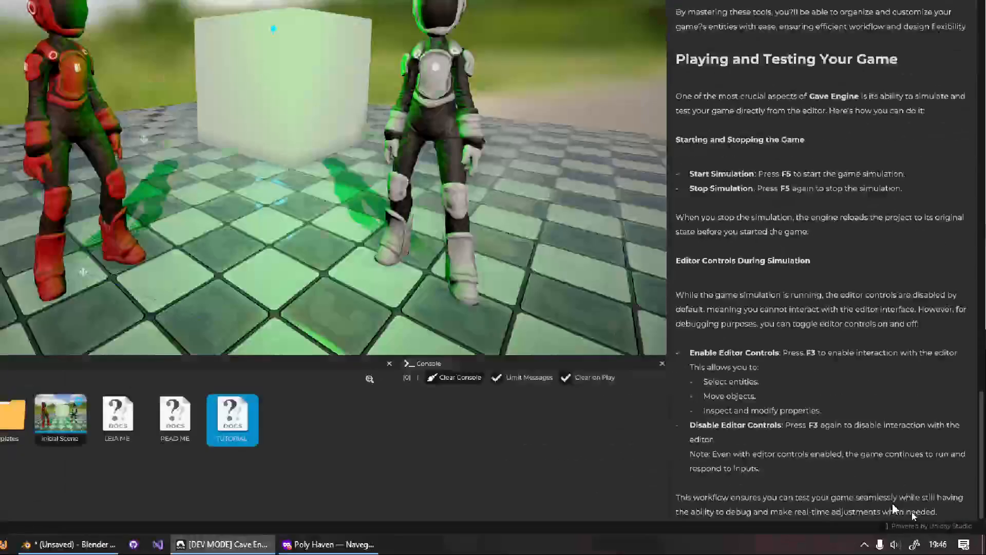
scroll(903, 431, up, 1)
scroll(904, 433, up, 16)
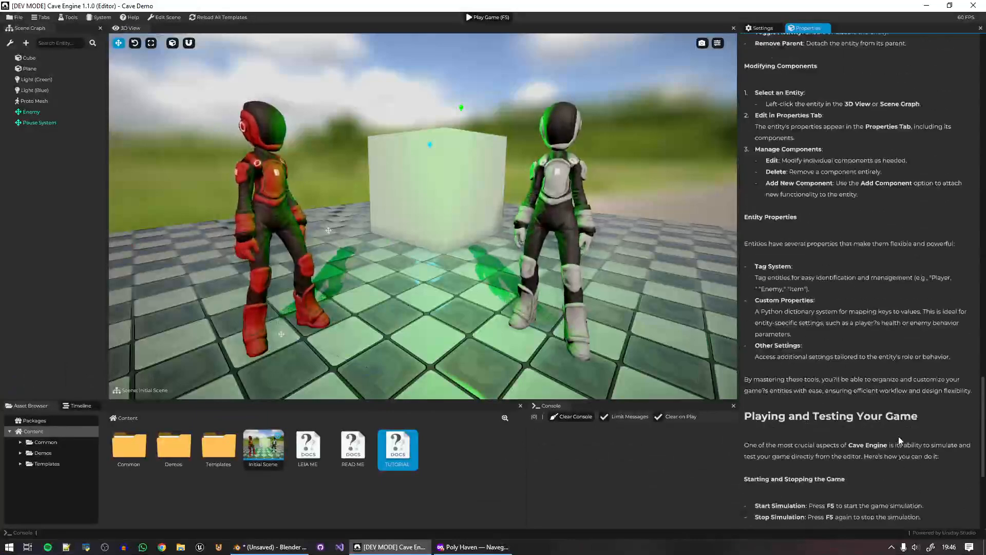
scroll(883, 390, up, 20)
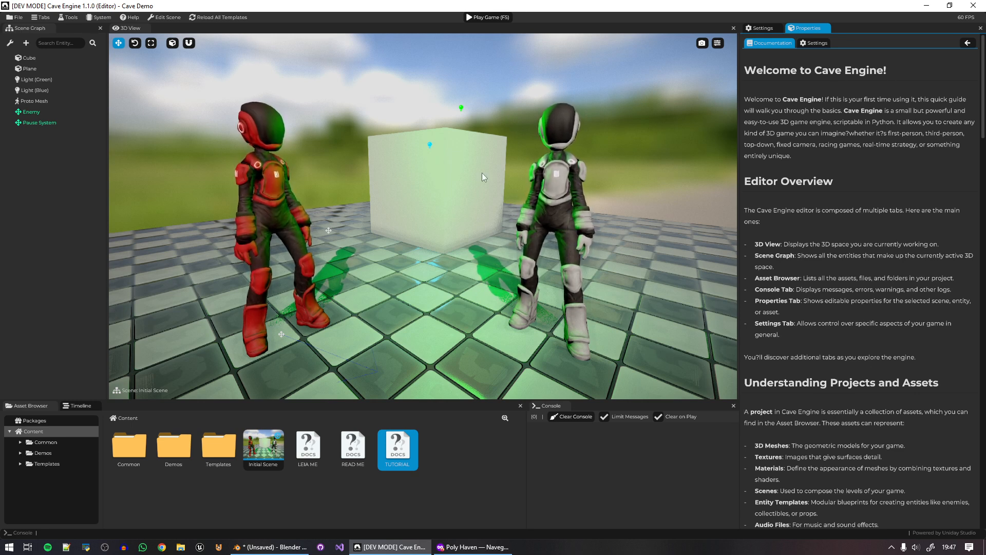
Show the project's READ ME documentation, and open the First Person scene from the First Person folder inside Demos.
right_drag(418, 206, 411, 211)
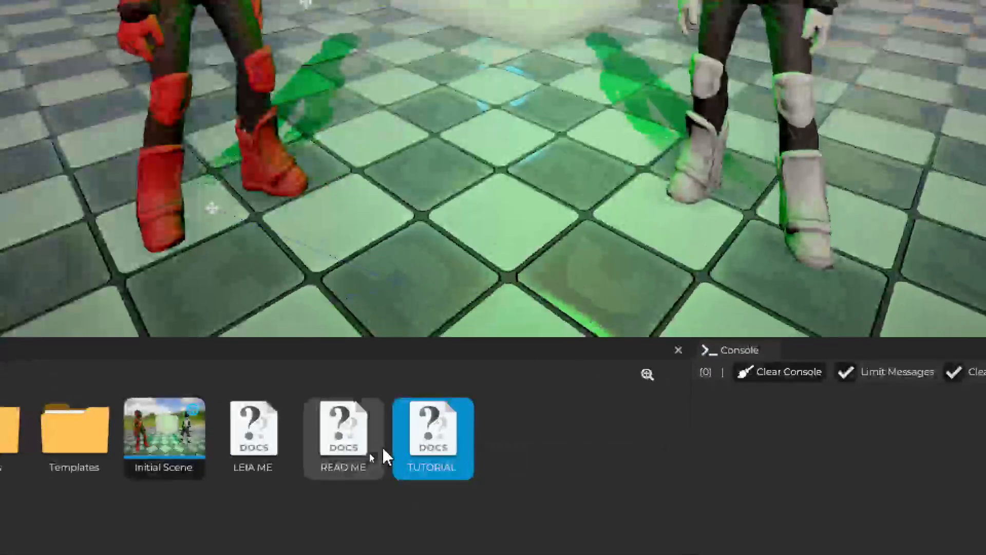
click(357, 451)
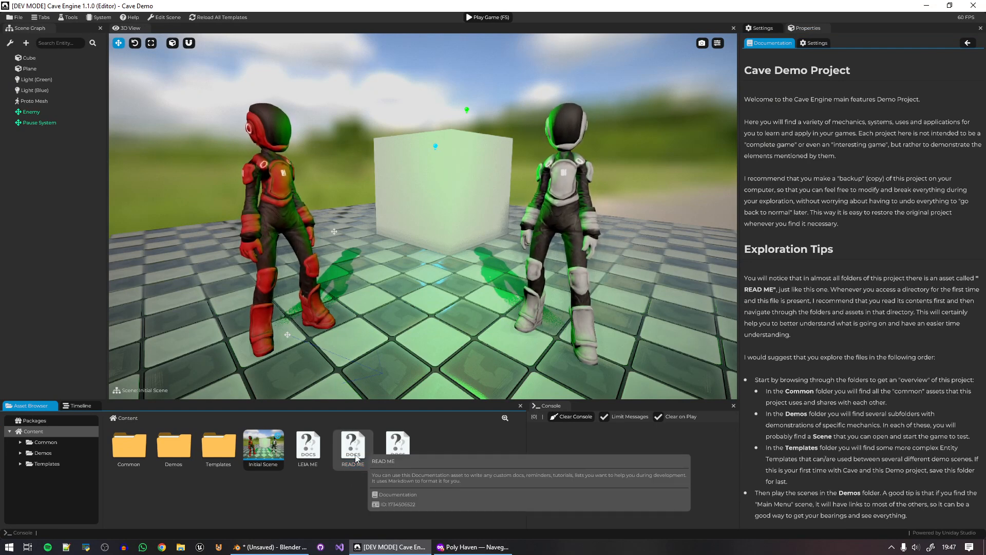
double_click(174, 445)
double_click(177, 455)
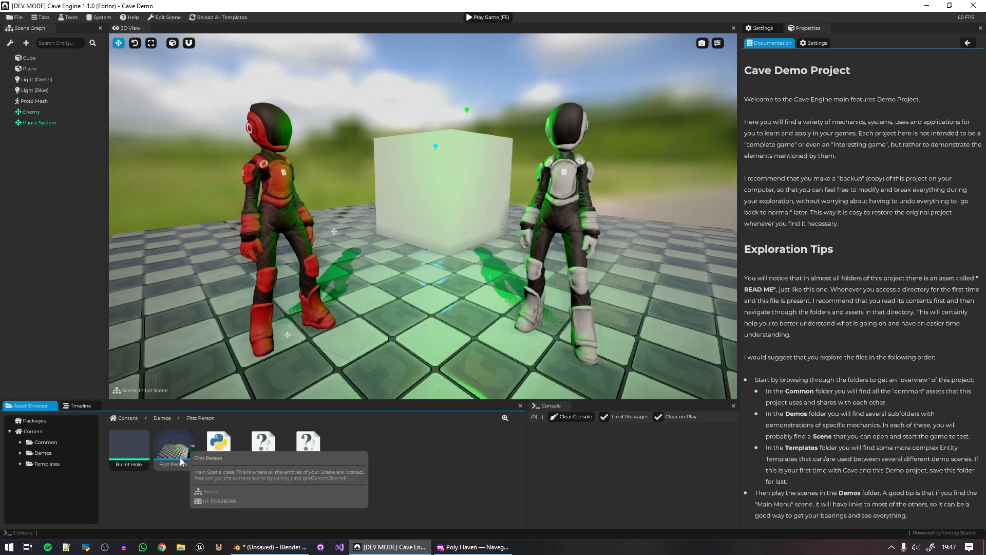
double_click(181, 442)
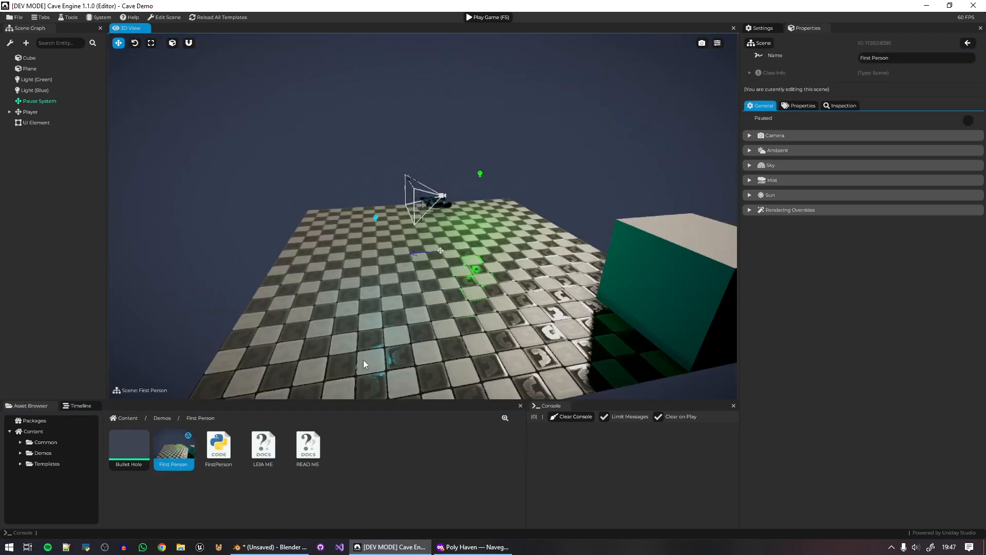
Run the First Person scene, fire a few test shots, and stop the game.
click(495, 18)
click(423, 211)
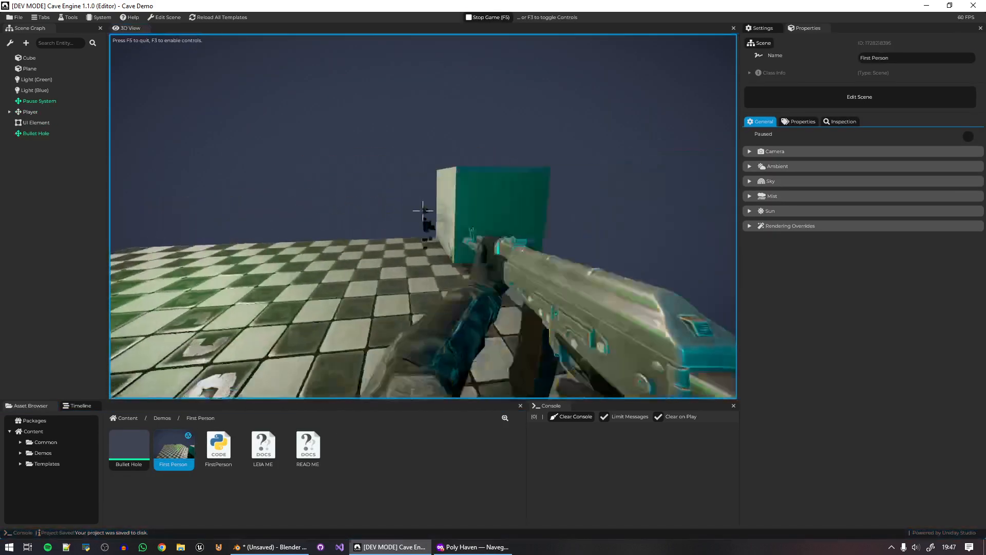
click(423, 211)
click(422, 211)
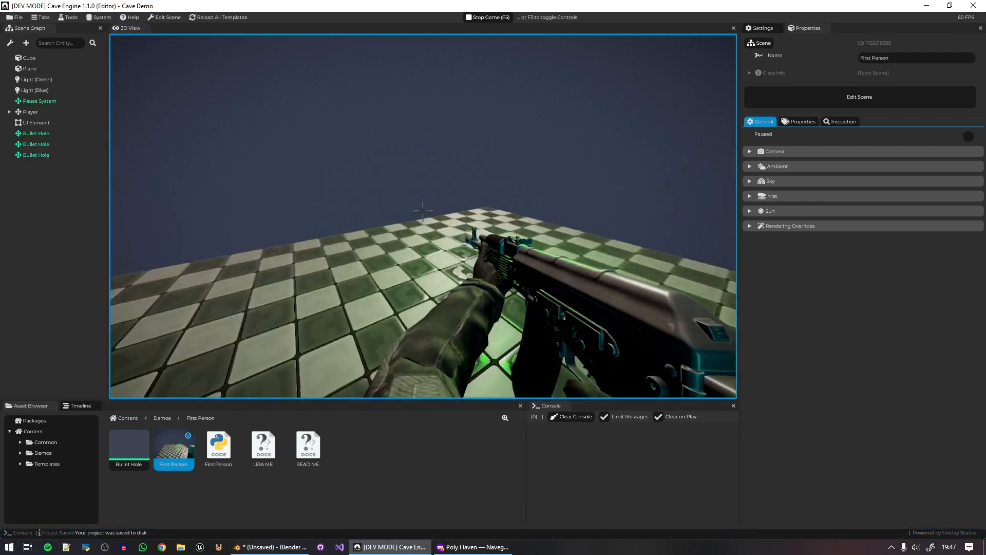
key(F5)
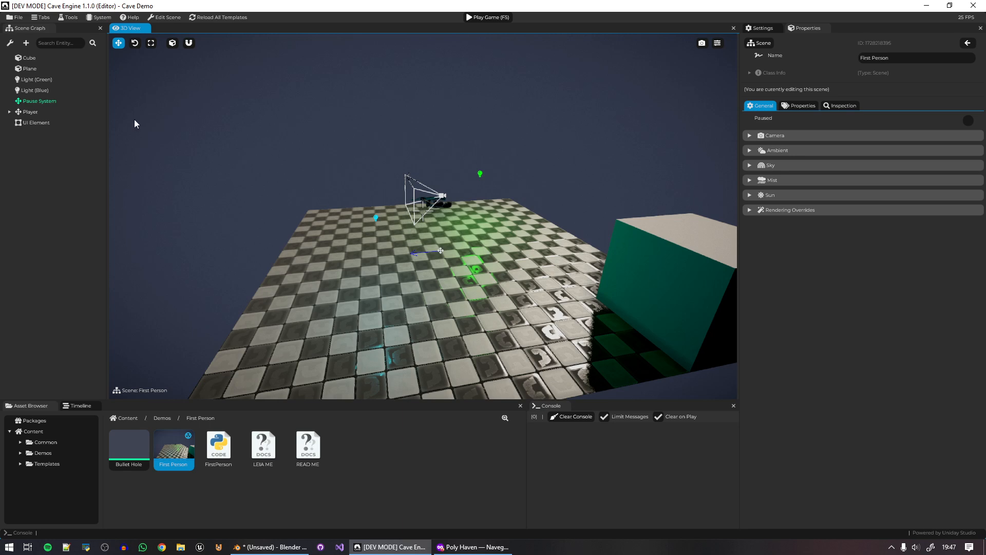
Select the Player entity and open the FirstPerson script of its First Person Controller component in the text editor.
click(27, 112)
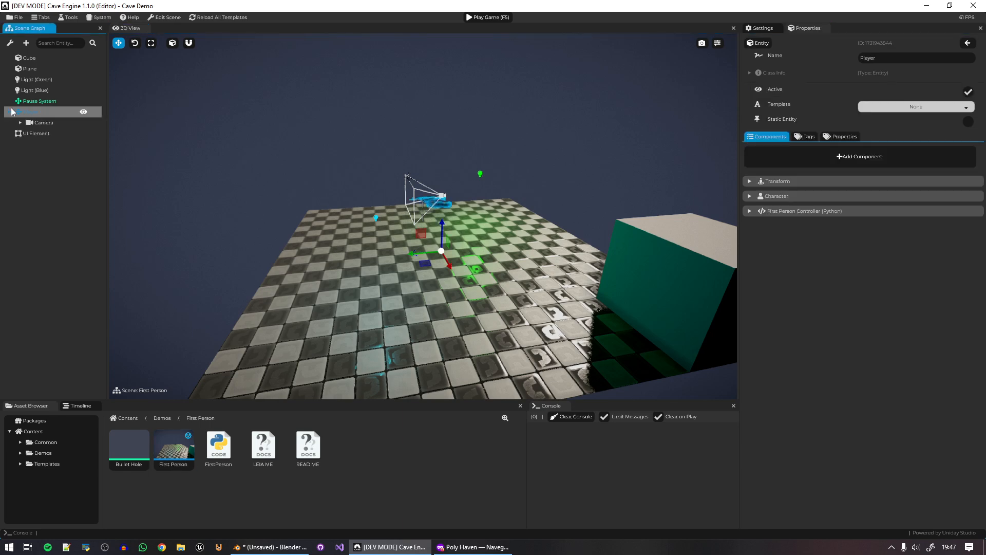
click(10, 112)
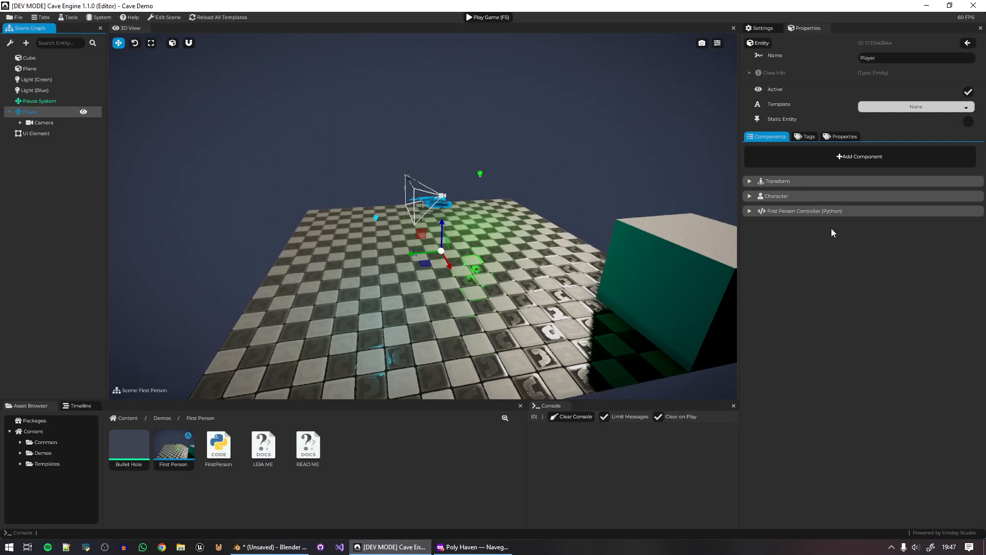
click(830, 211)
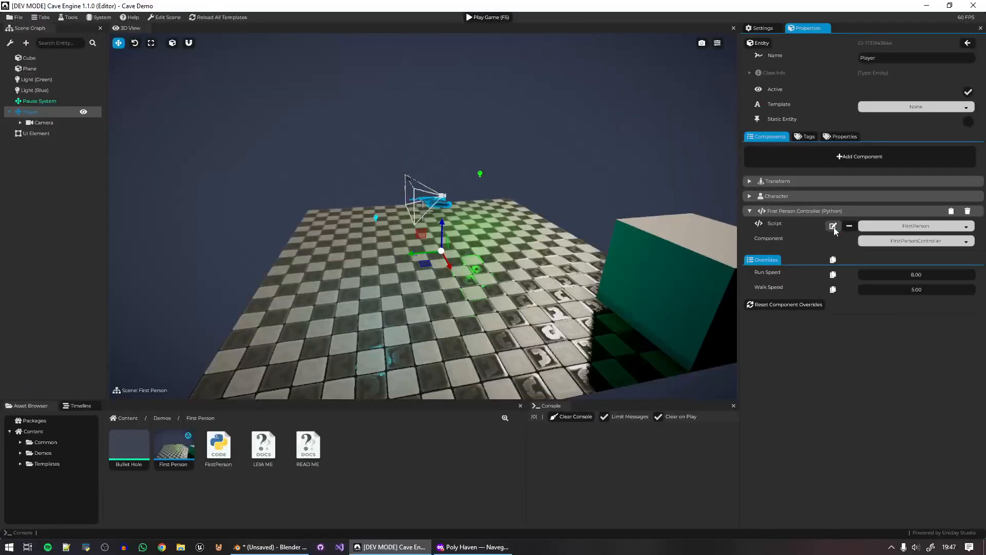
click(814, 216)
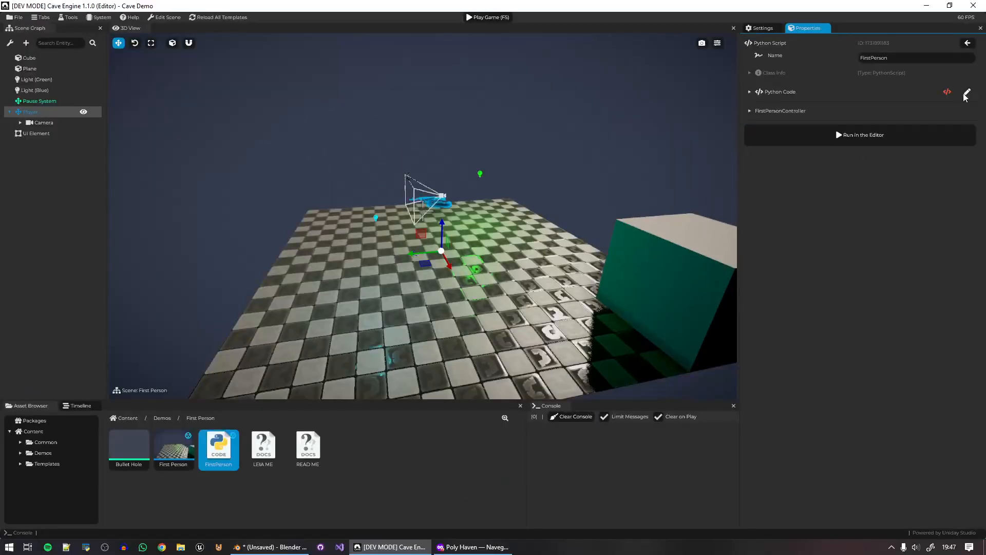
scroll(819, 186, down, 2)
scroll(818, 186, down, 2)
click(627, 94)
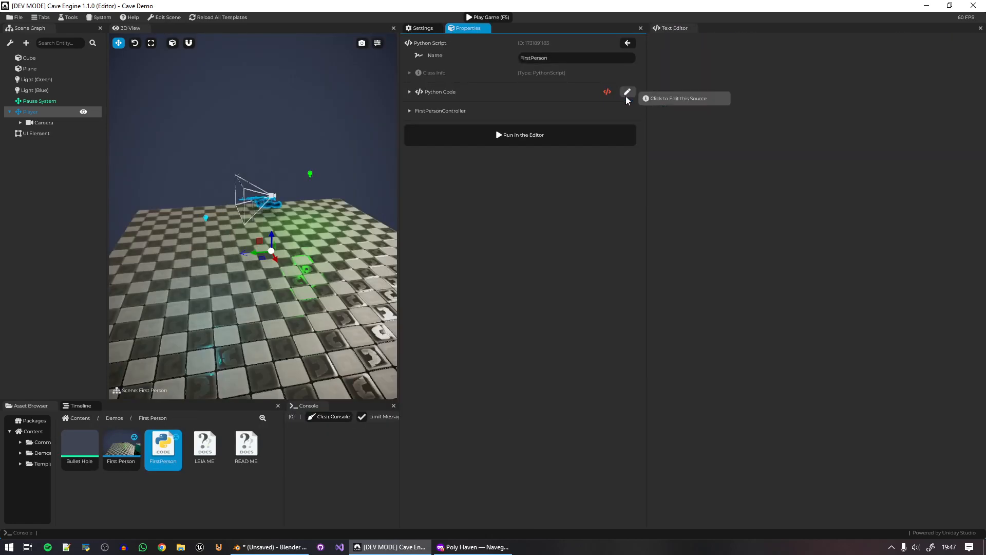
Read the First Person folder's READ ME documentation down to the section on animations and footstep sounds.
mouse_move(315, 446)
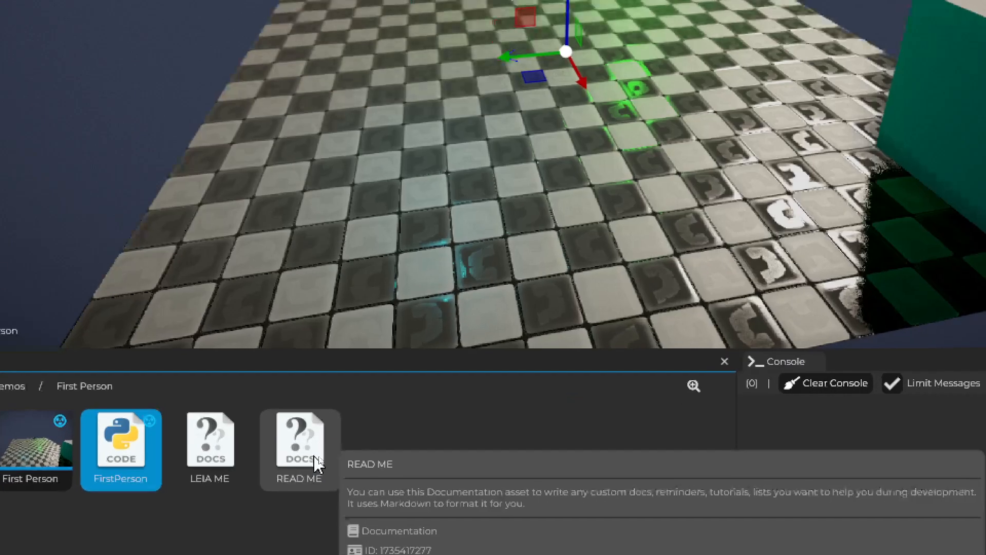
click(315, 443)
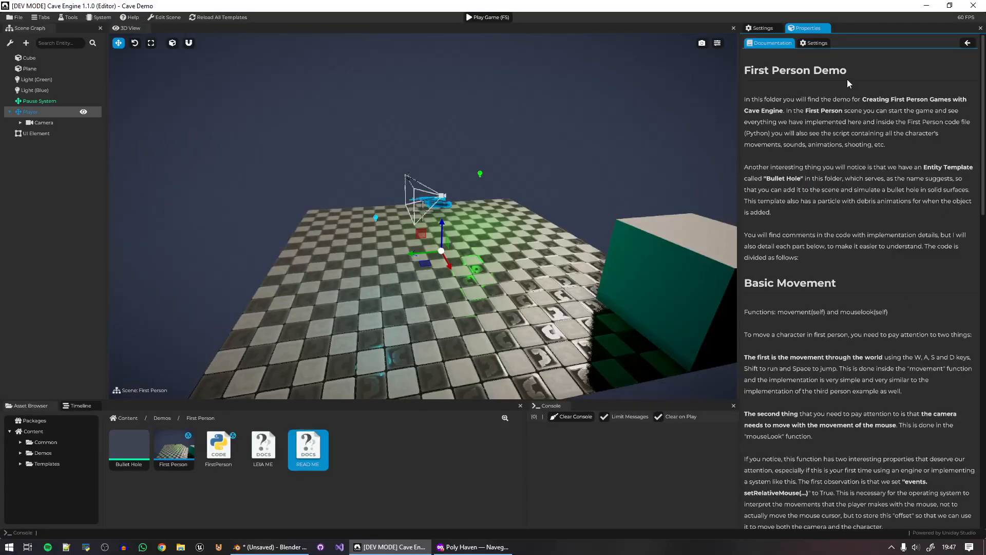
scroll(849, 168, down, 15)
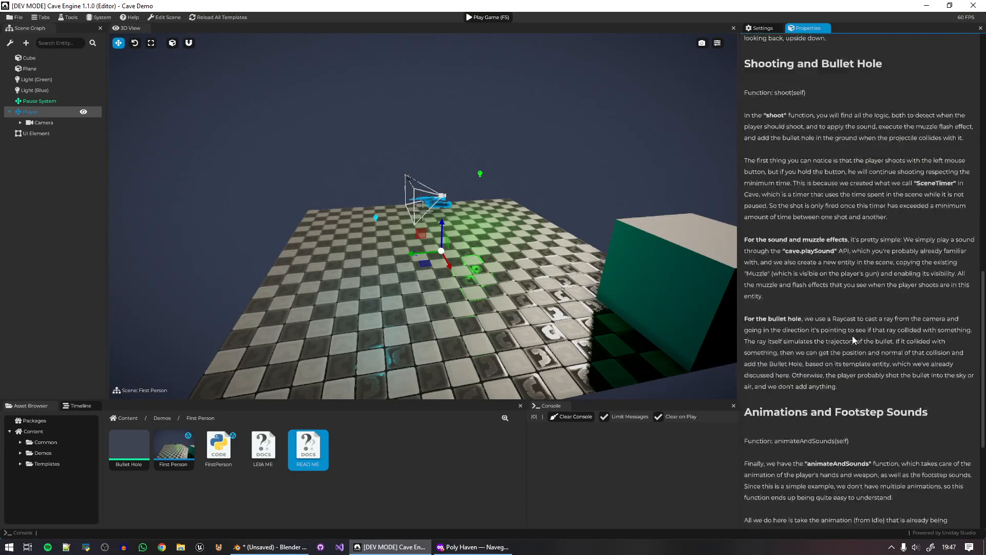
scroll(852, 334, down, 3)
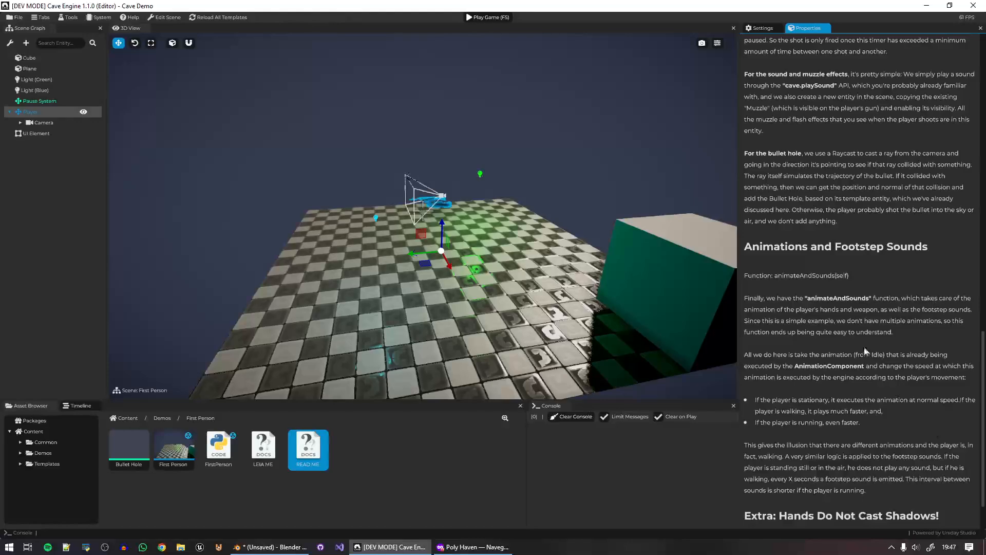
Show the Common folder's READ ME, and read the READ ME in its TestMAT subfolder down to the material tips.
click(53, 441)
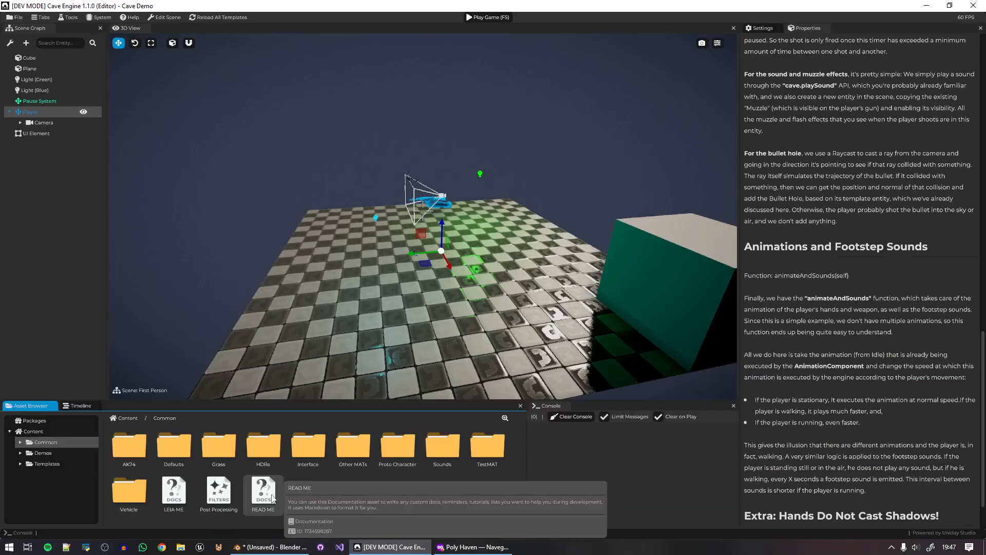
double_click(541, 520)
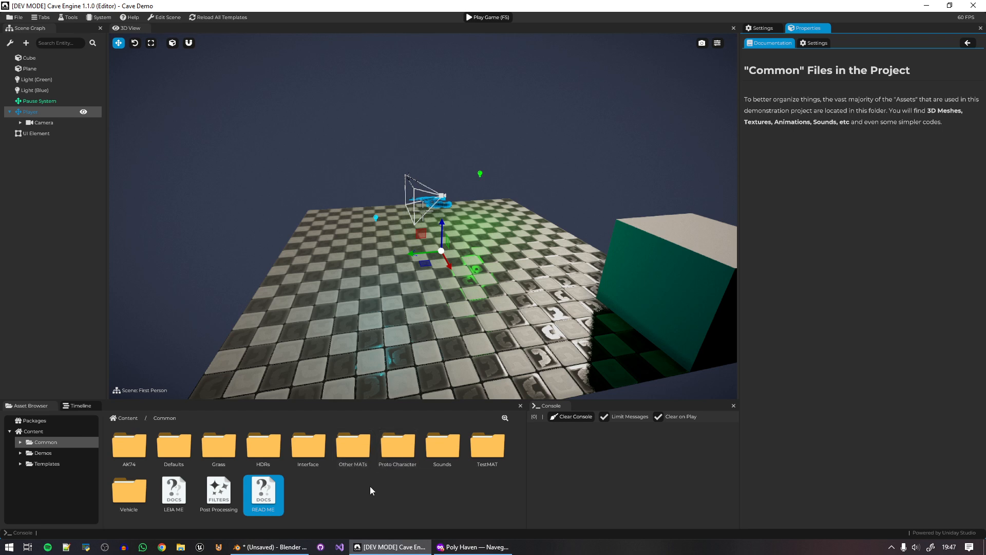
double_click(500, 453)
double_click(219, 445)
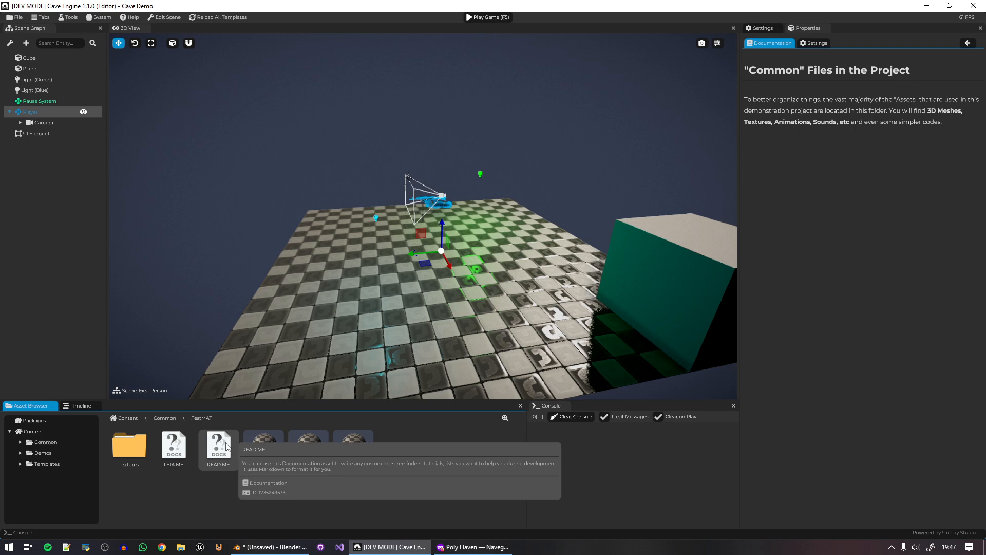
scroll(887, 439, down, 3)
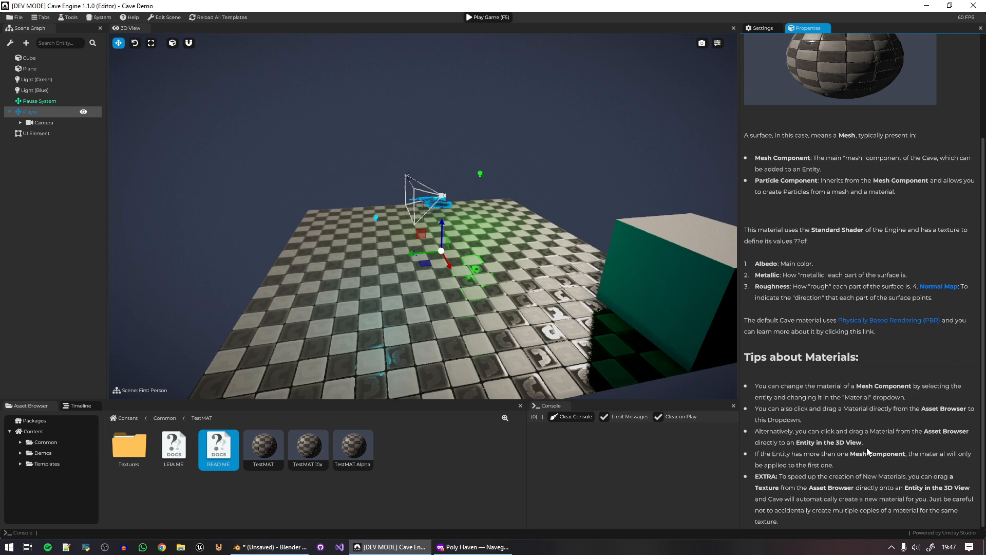
Skim the READ ME documentation in the Common folder's Proto Character subfolder and return to its beginning.
click(165, 418)
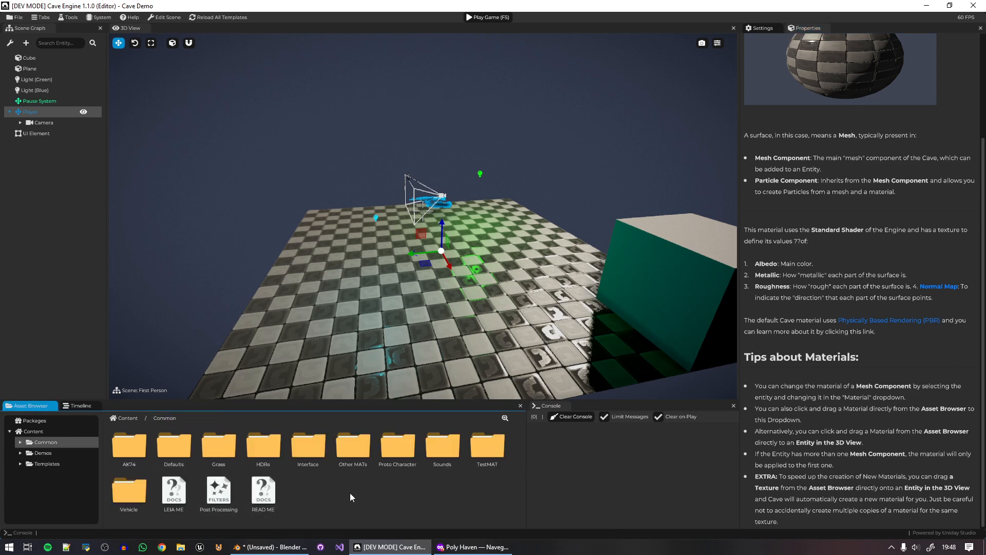
double_click(397, 444)
click(401, 450)
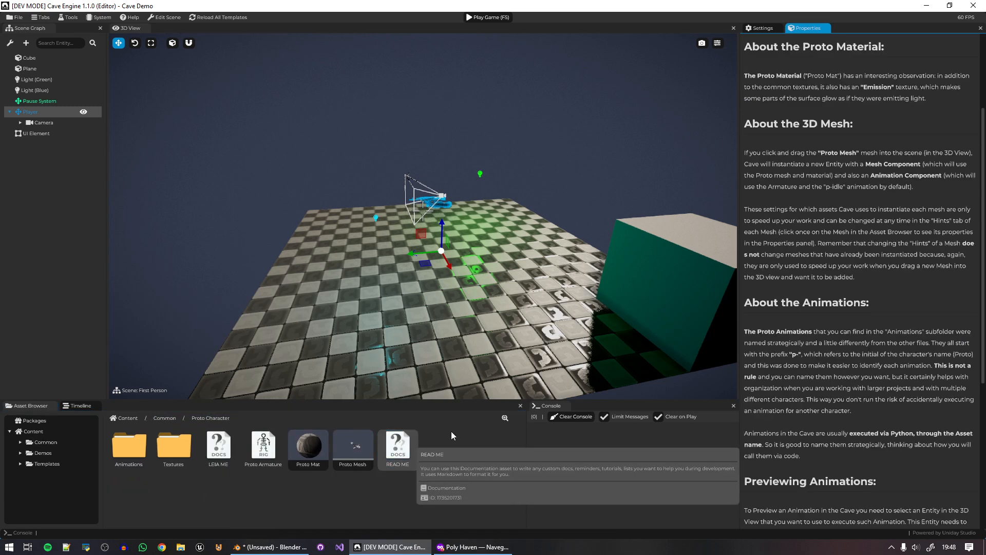
scroll(862, 248, down, 6)
scroll(855, 320, up, 7)
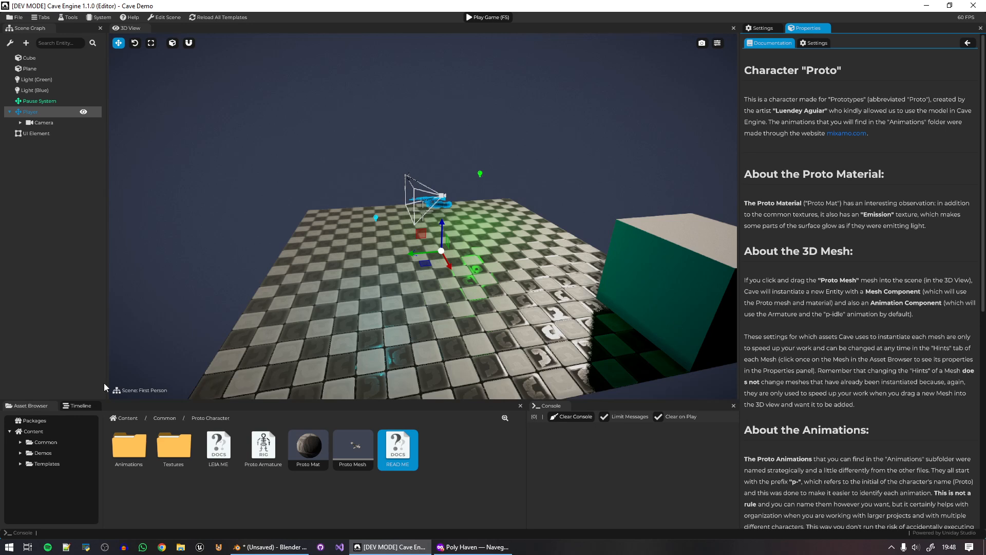
Go back to the project's root Content folder and show the TUTORIAL documentation.
click(125, 420)
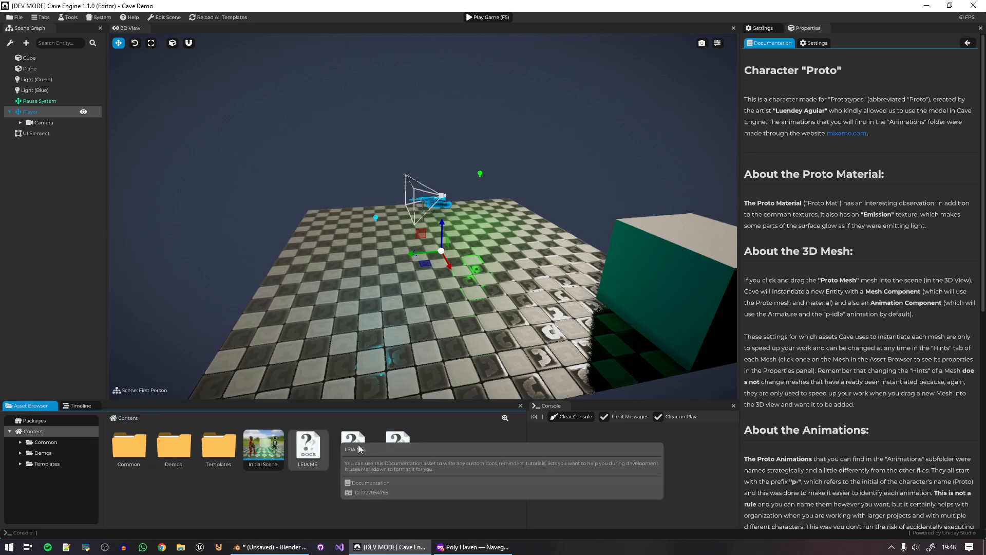
mouse_move(409, 456)
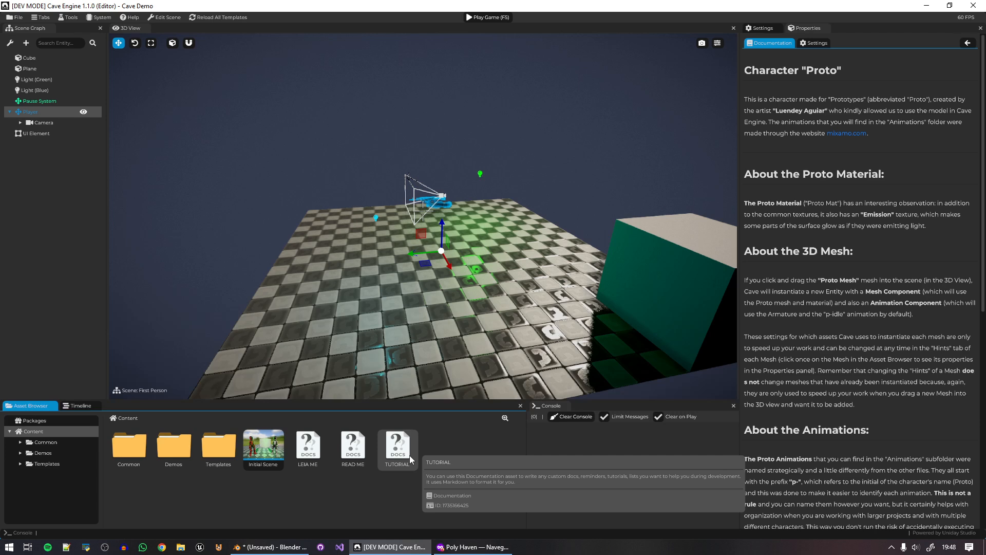
click(398, 447)
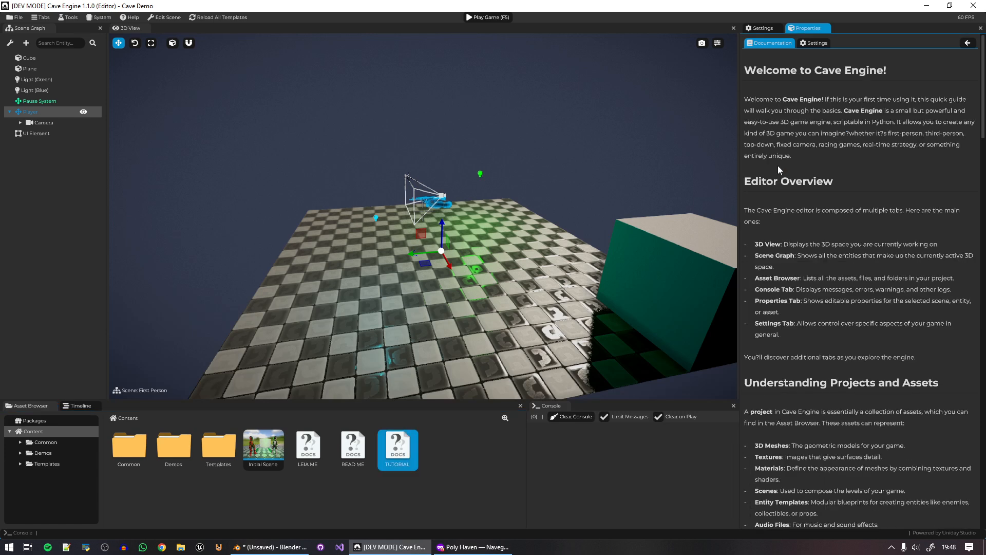
Look into the Third Person folder inside Demos, and open the Top Down scene from the Top Down folder.
double_click(169, 439)
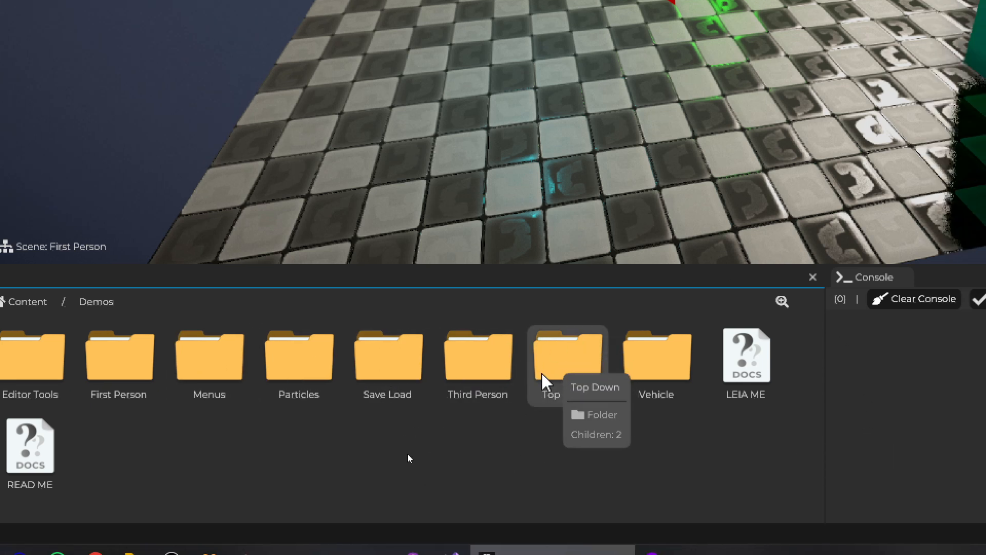
double_click(455, 377)
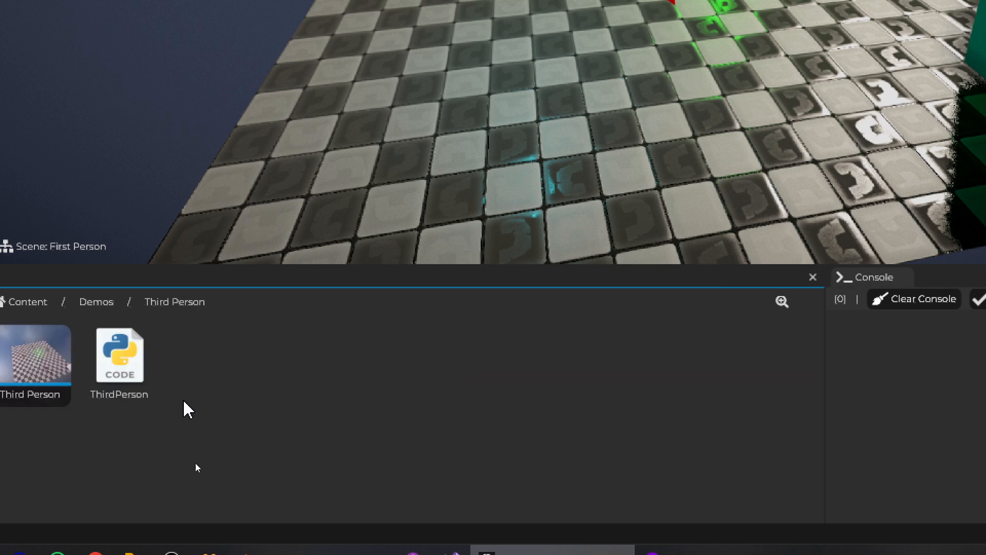
click(98, 301)
double_click(598, 378)
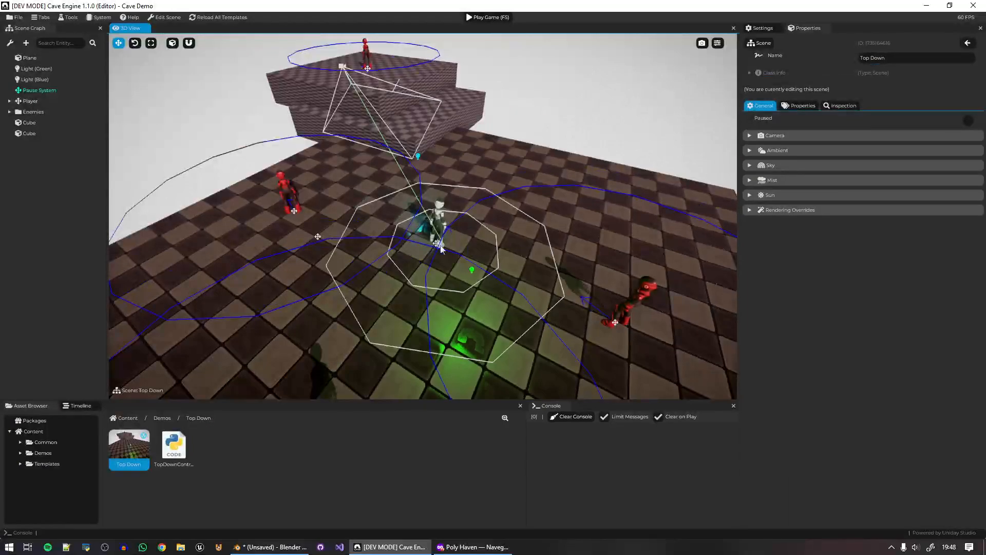
Run the Top Down scene, move the character up onto the raised blocks and back down to the floor, and stop the game.
key(F5)
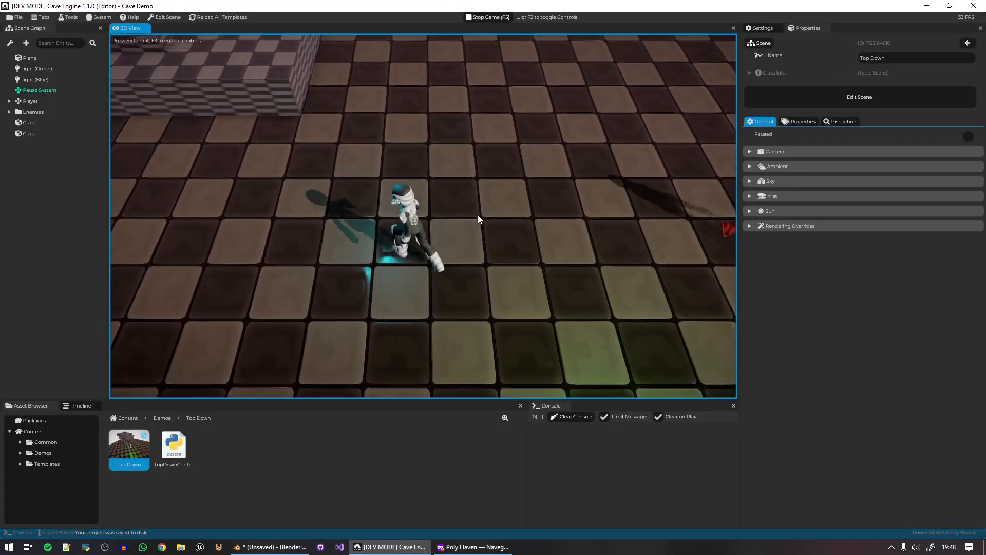
key(w)
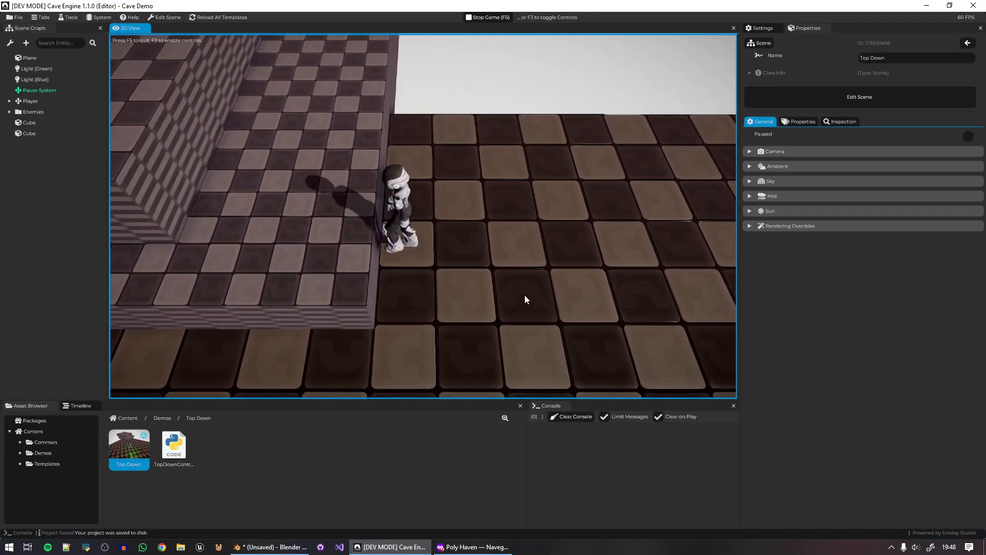
key(a)
key(space)
key(space)
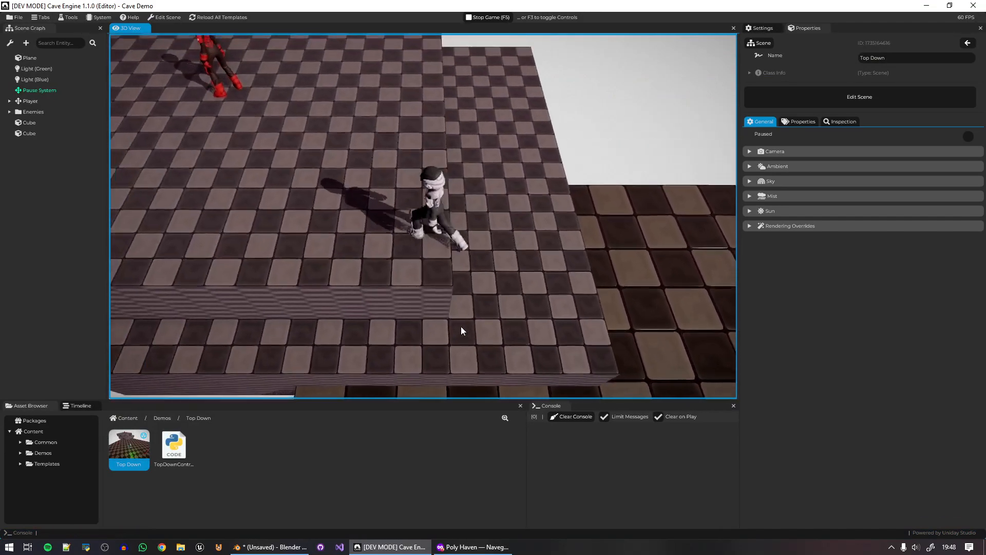
key(w)
key(d)
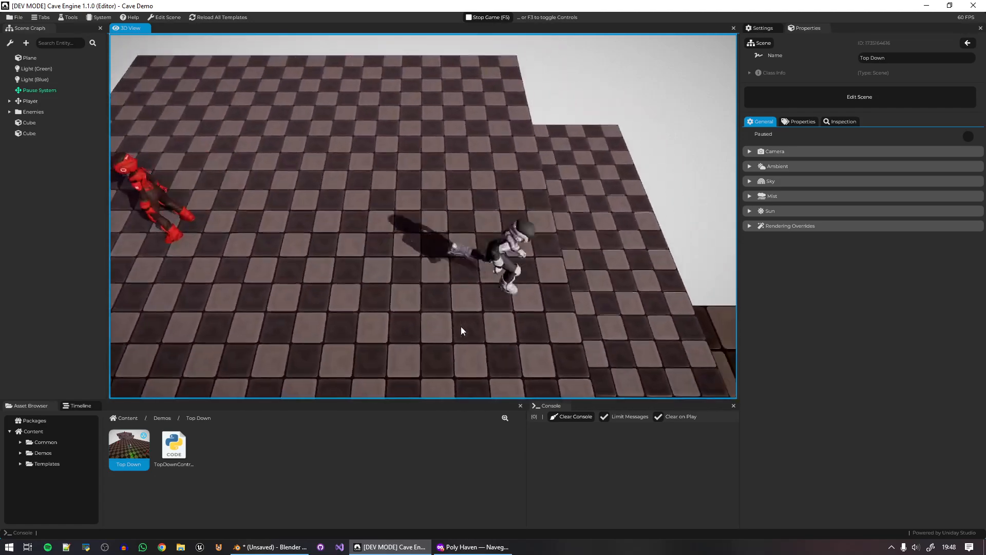
key(s)
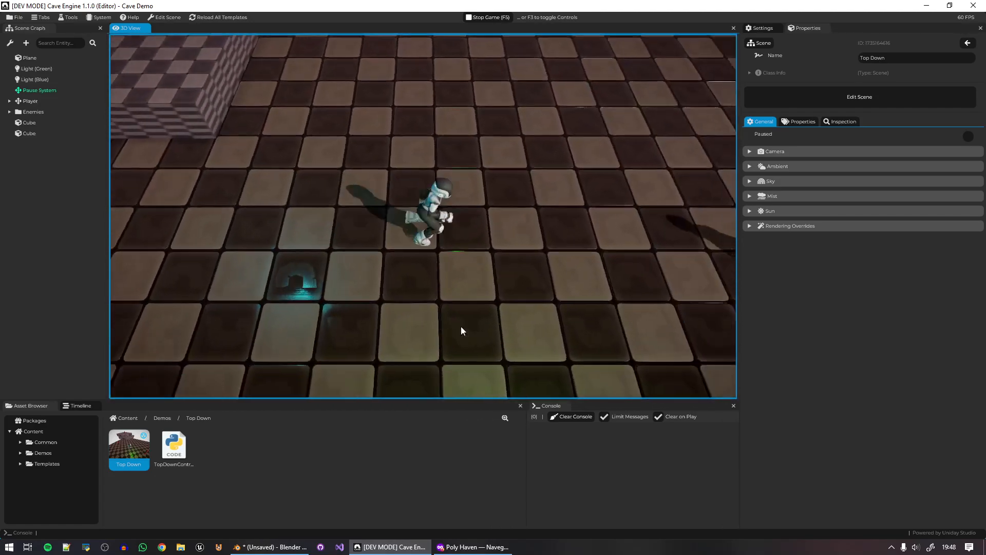
key(F5)
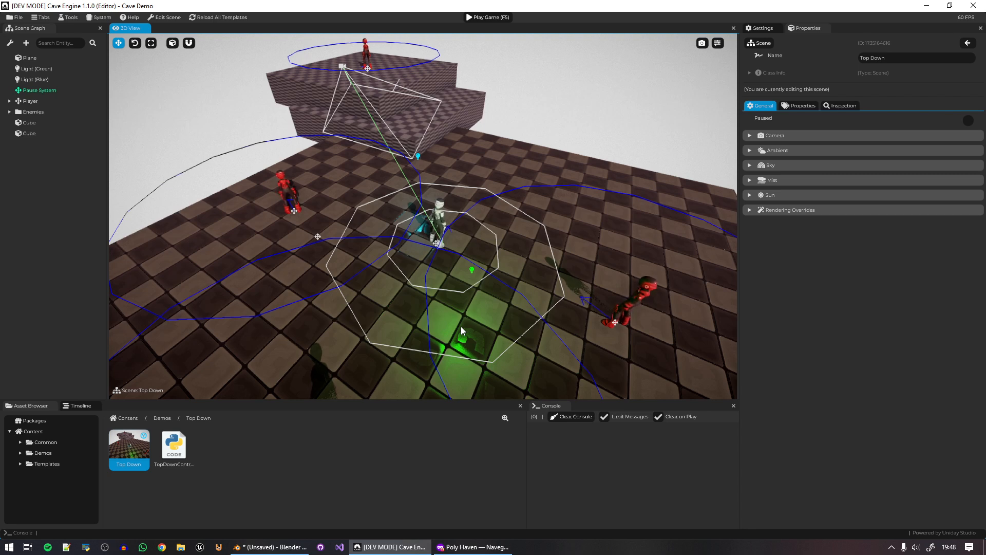
Open the Initial Scene from the root Content folder and select the white Proto Mesh character.
click(34, 431)
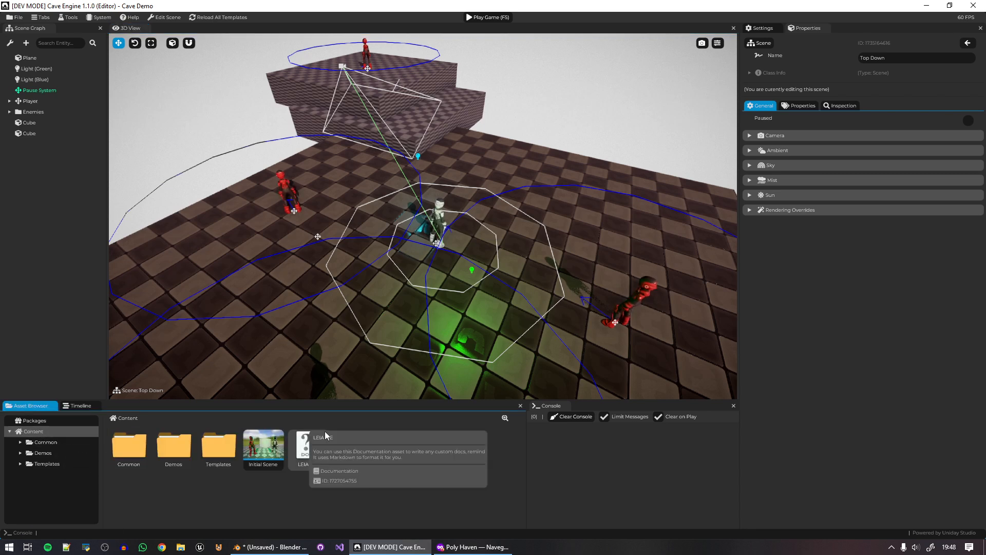
double_click(263, 446)
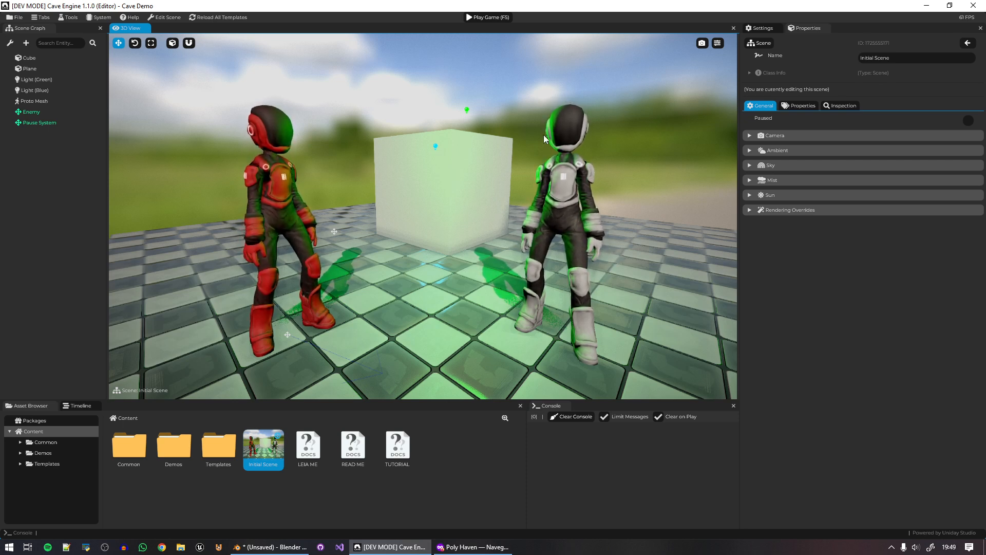
click(569, 186)
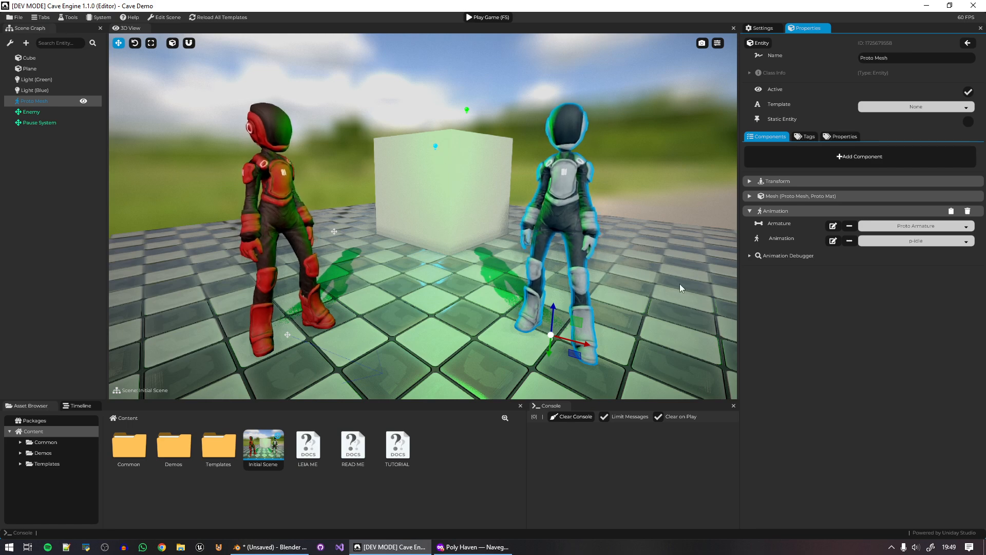
Quit the editor without saving, and create a new project named Live Youtube Demo in the default location.
click(974, 6)
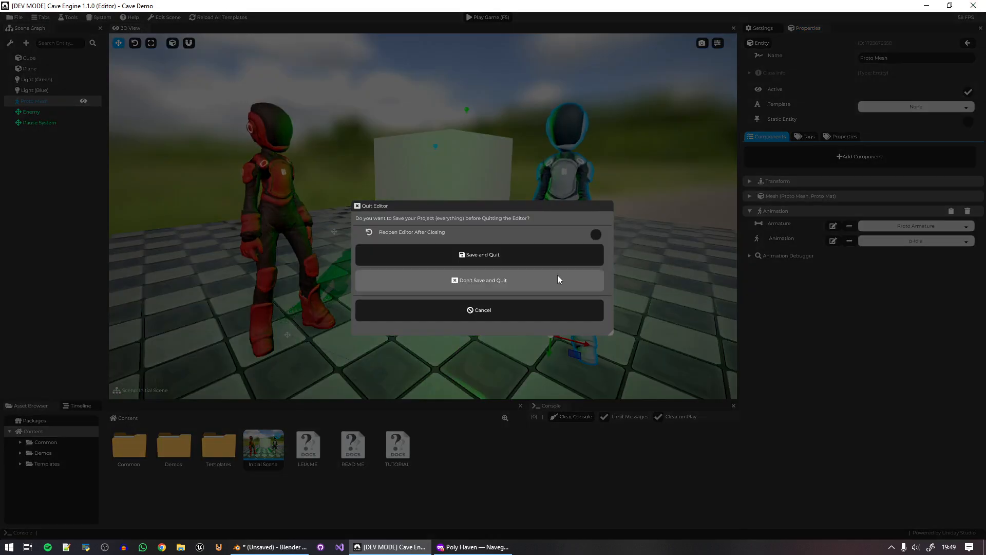
click(488, 280)
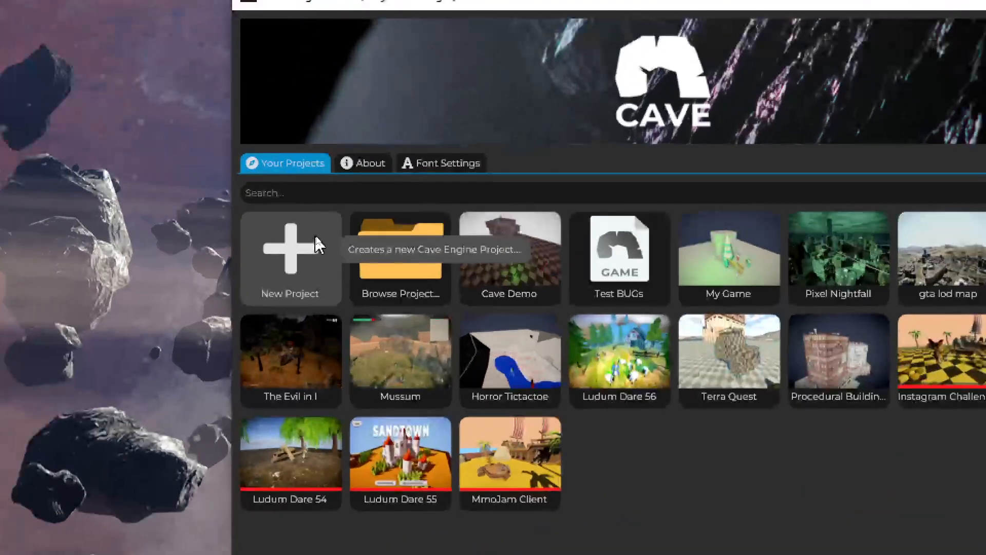
click(317, 245)
click(733, 226)
double_click(740, 232)
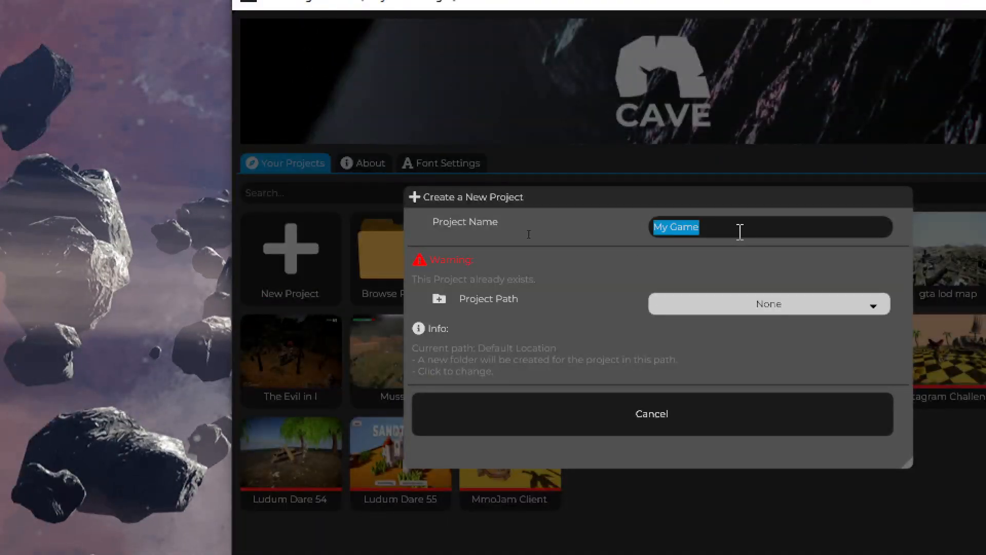
text(Live Youtube )
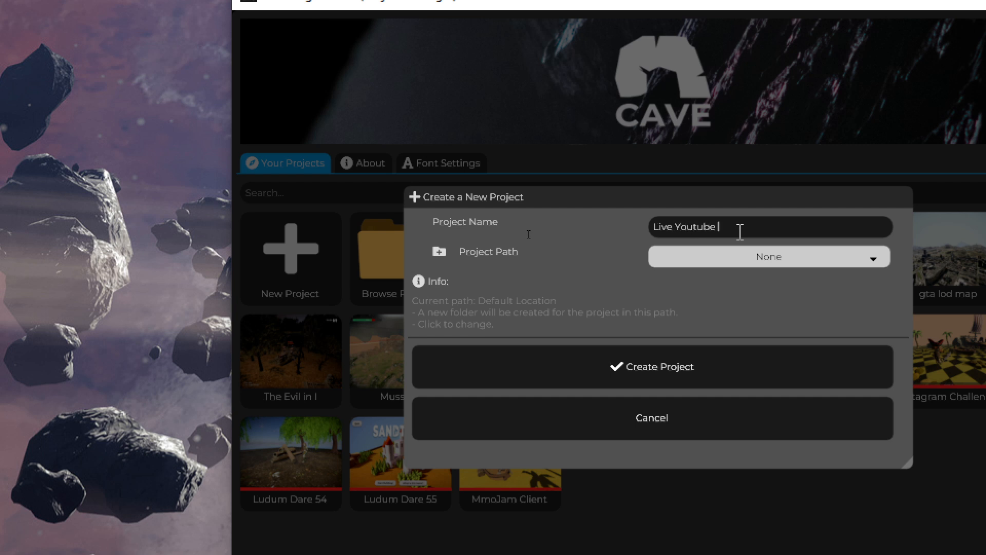
text(Demo)
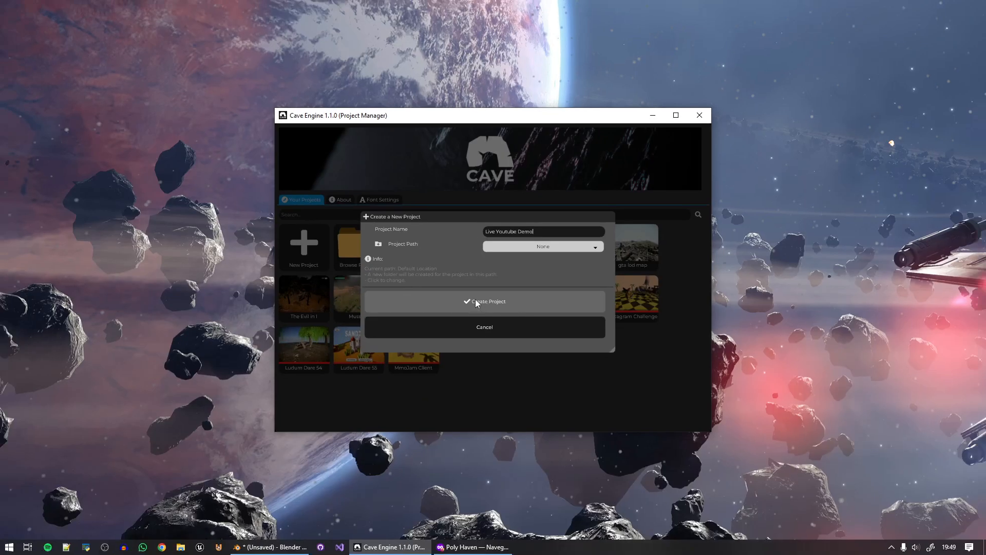
click(599, 370)
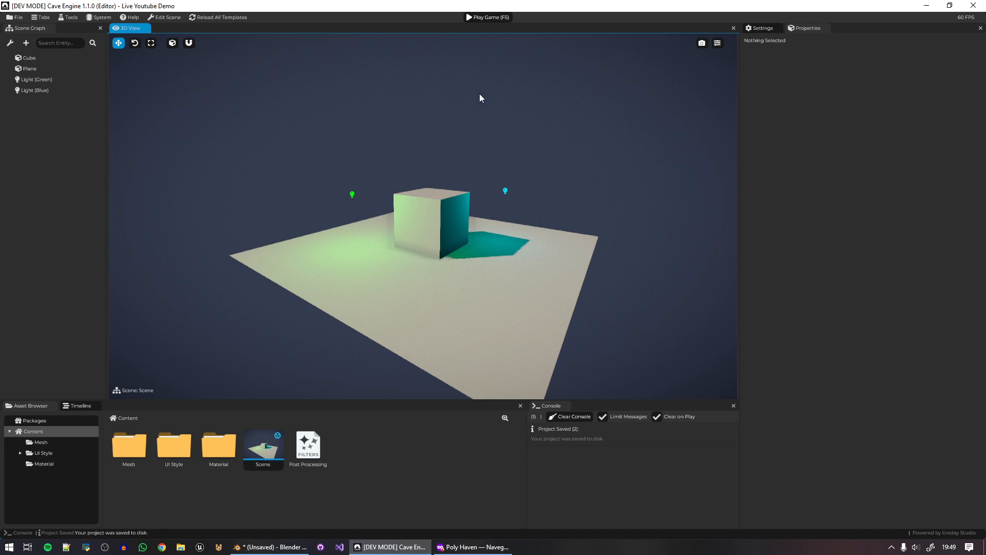
Test-run the new project's default scene and stop the game.
key(F5)
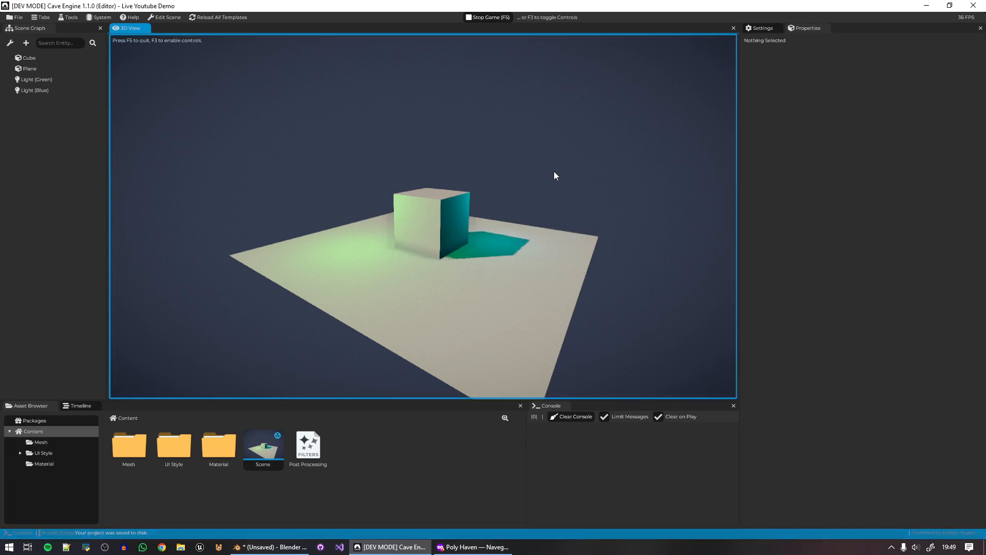
key(F5)
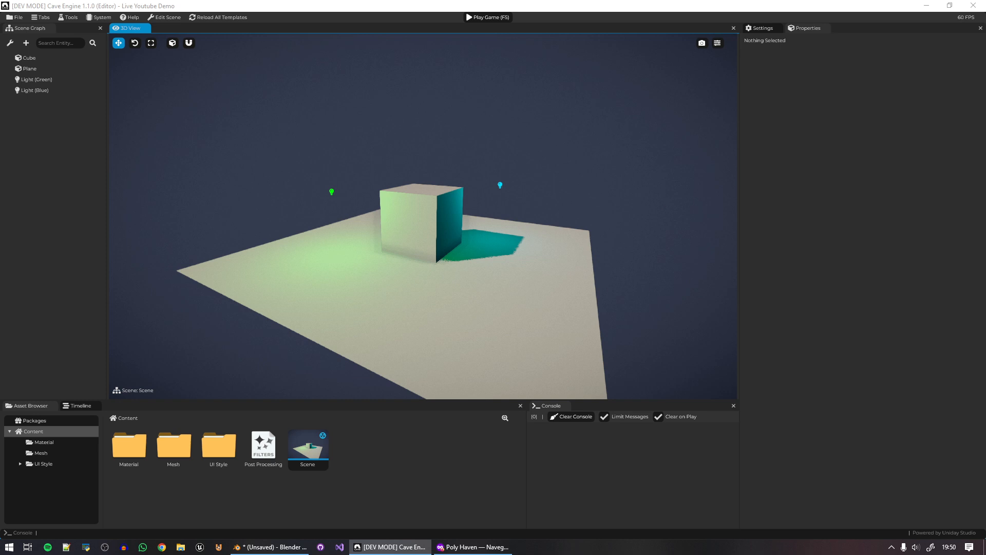
Switch to Blender and view the Proto character model from another angle.
click(271, 546)
middle_drag(445, 314, 507, 334)
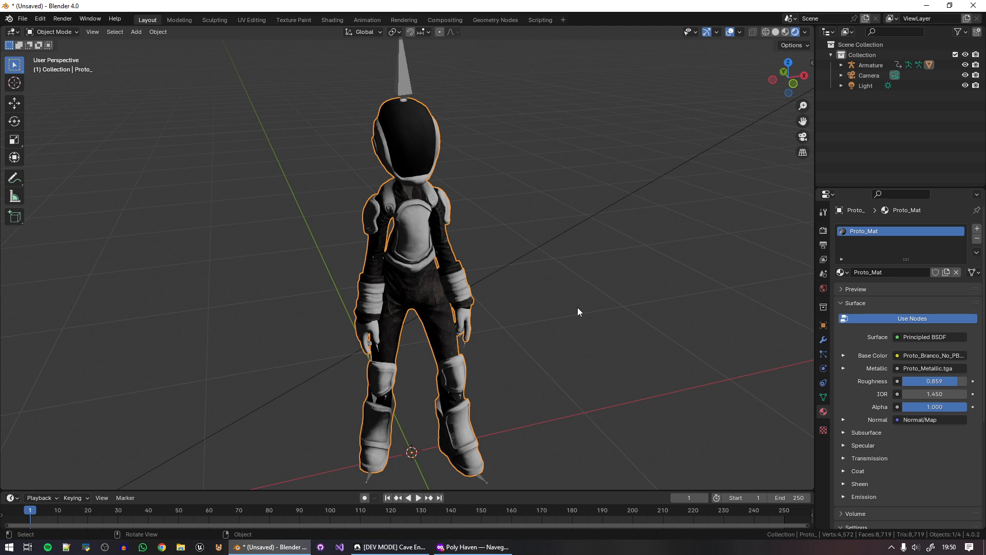
Inspect the Proto character's torso, legs and whole body from several angles and distances.
middle_drag(455, 203, 461, 341)
scroll(537, 254, up, 4)
middle_drag(539, 257, 572, 285)
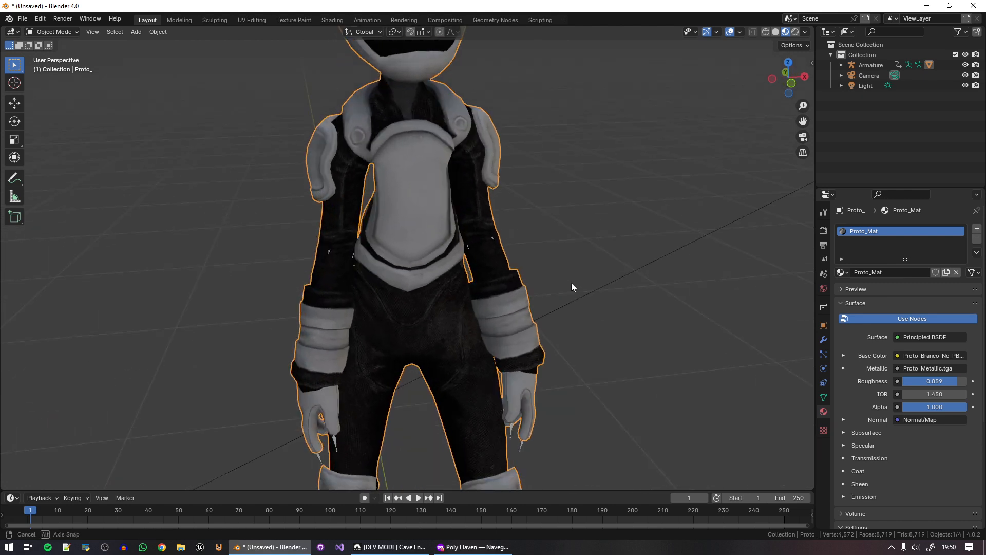
scroll(448, 179, down, 4)
scroll(591, 323, down, 2)
middle_drag(590, 323, 440, 409)
scroll(546, 336, up, 2)
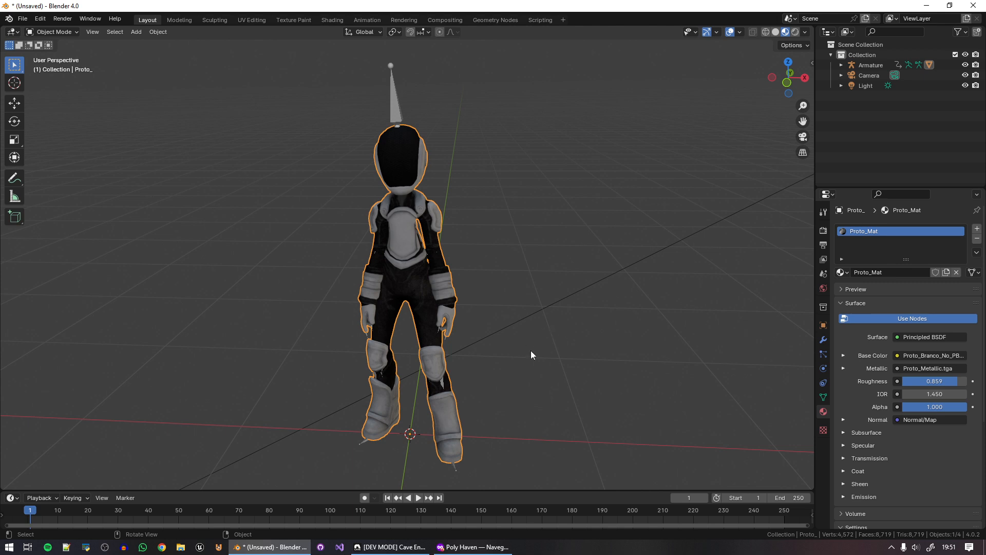
Set the viewport shading to Rendered and select the Proto character's armature.
mouse_move(531, 353)
middle_down()
mouse_move(565, 375)
mouse_move(553, 373)
mouse_move(607, 308)
middle_up()
key(z)
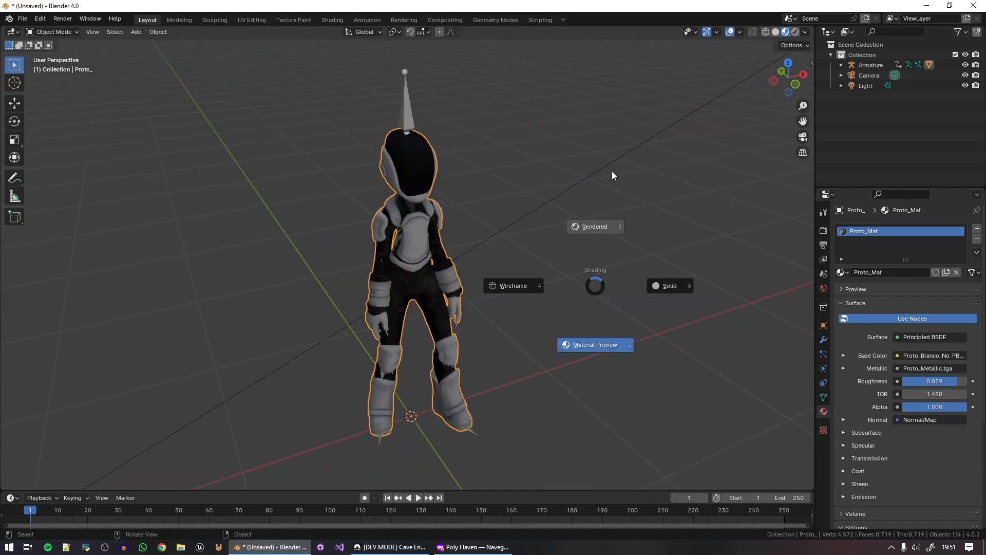
click(612, 174)
middle_drag(575, 374, 480, 383)
click(405, 148)
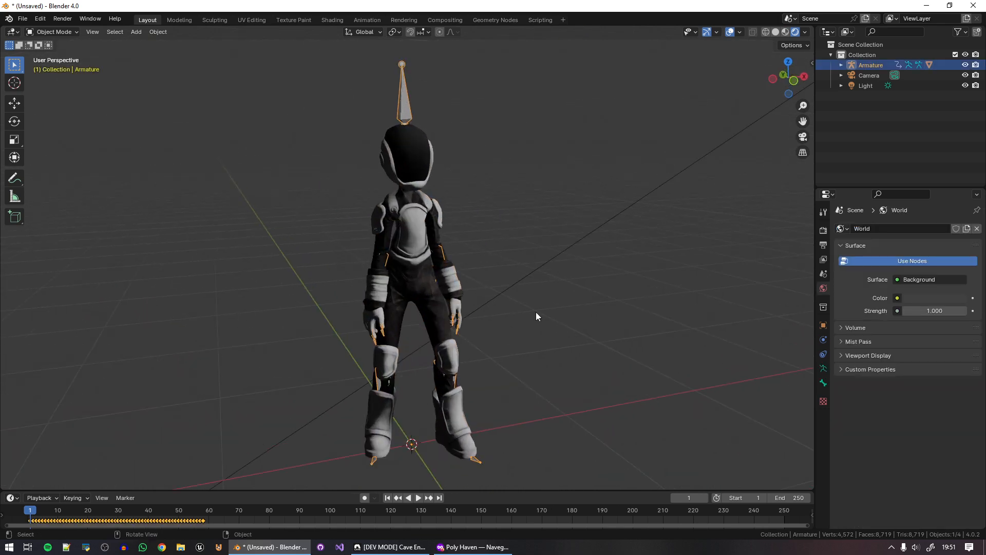
Turn on In Front in the armature's viewport display settings so the bones draw over the mesh.
scroll(535, 318, up, 4)
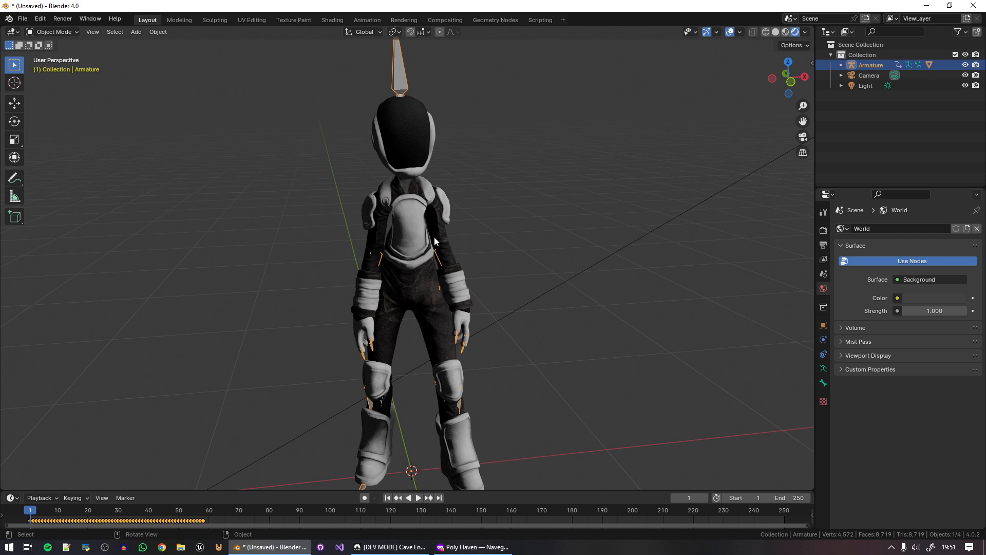
middle_drag(434, 236, 442, 76)
click(823, 368)
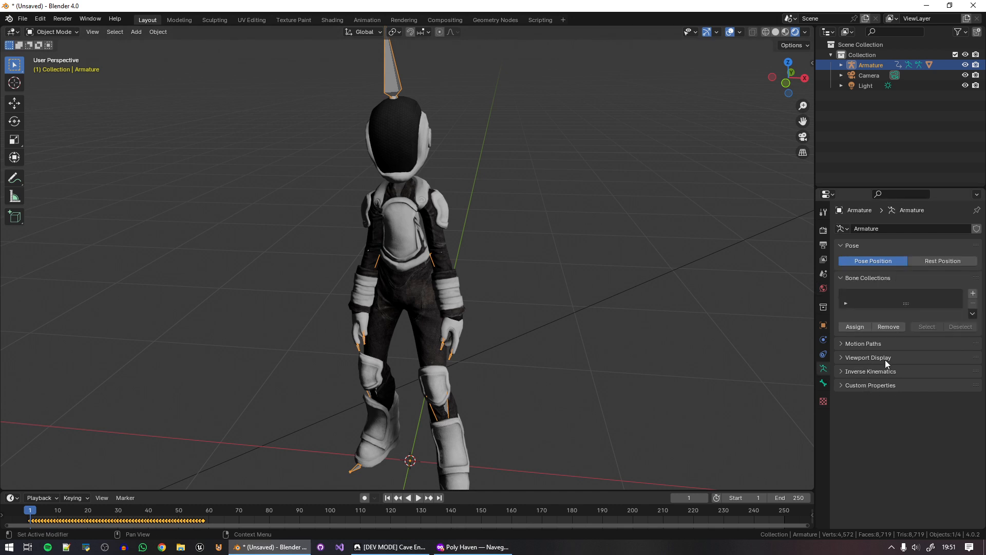
click(886, 358)
click(912, 423)
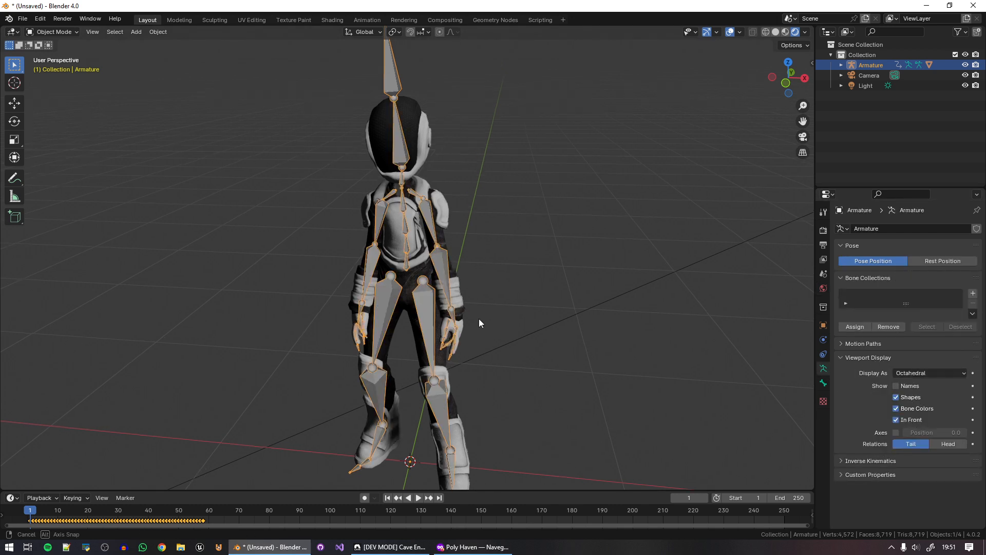
Switch the armature to Pose Mode and try rotating the left forearm bone.
middle_drag(479, 318, 465, 272)
key(ctrl+Tab)
scroll(465, 270, up, 3)
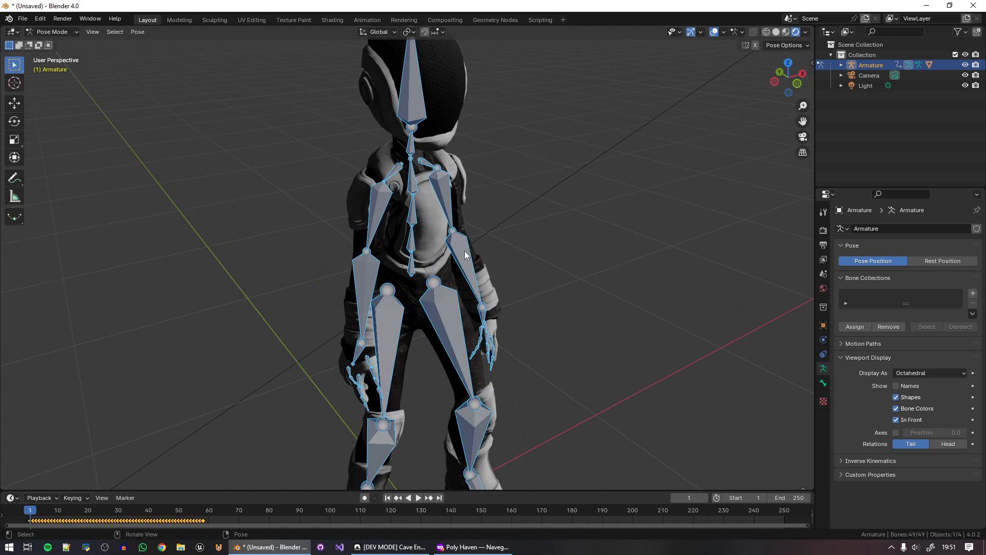
click(468, 254)
middle_drag(549, 320, 531, 322)
key(r)
right_click(468, 206)
Try rotating the left upper arm bone and the right upper arm bone.
click(461, 202)
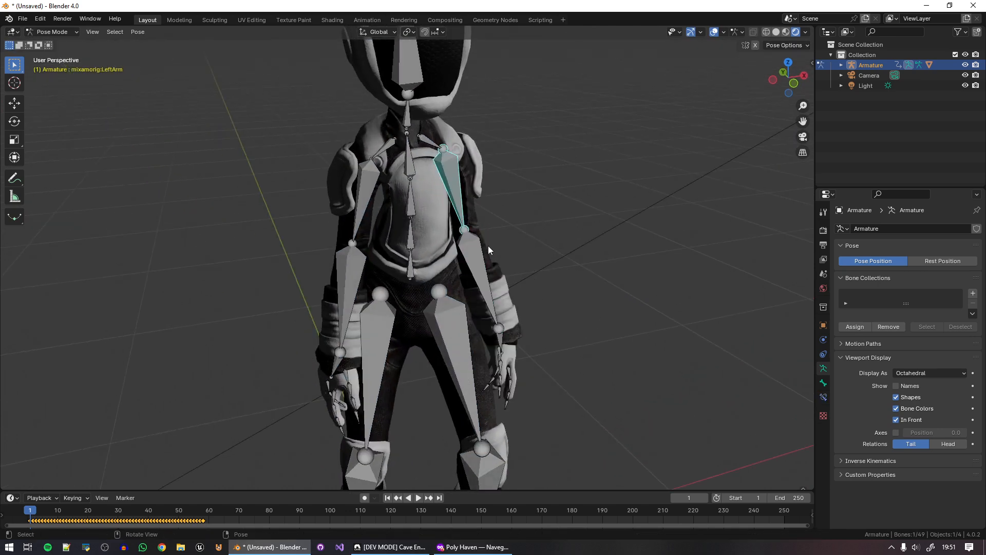
middle_drag(488, 247, 461, 254)
key(r)
right_click(342, 183)
click(356, 197)
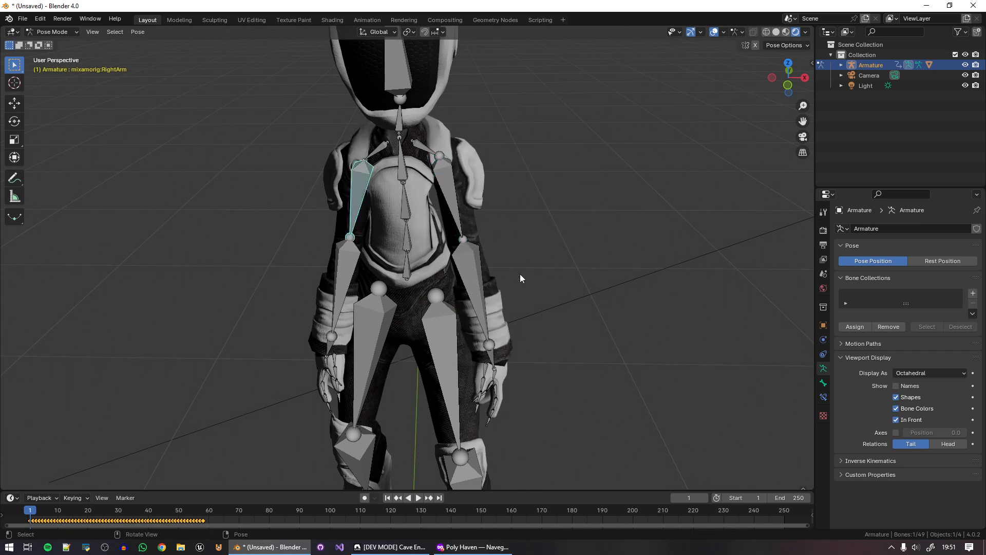
key(r)
right_click(393, 84)
Select the head bone and try moving it.
click(393, 83)
scroll(492, 256, down, 3)
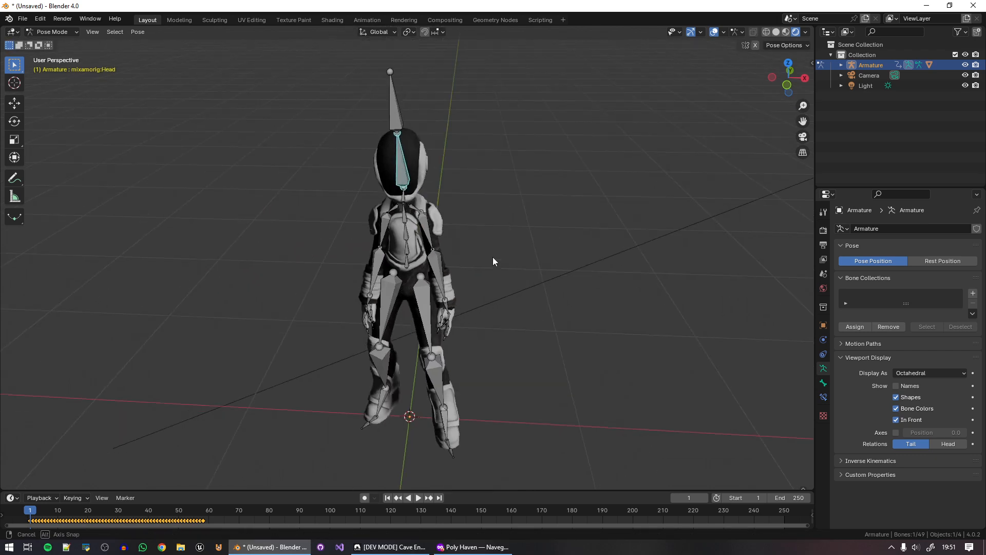
mouse_move(492, 257)
middle_down()
mouse_move(369, 249)
mouse_move(497, 267)
middle_up()
key(g)
right_click(417, 246)
Try rotating the left thigh bone and the left lower leg bone.
scroll(452, 313, up, 3)
click(443, 329)
key(r)
middle_drag(494, 387, 458, 405)
right_click(554, 298)
click(457, 449)
scroll(493, 334, down, 3)
middle_drag(507, 309, 552, 275)
key(r)
right_click(462, 301)
Return to Object Mode, select the Proto mesh and display its Proto_Mat material settings.
scroll(541, 282, up, 3)
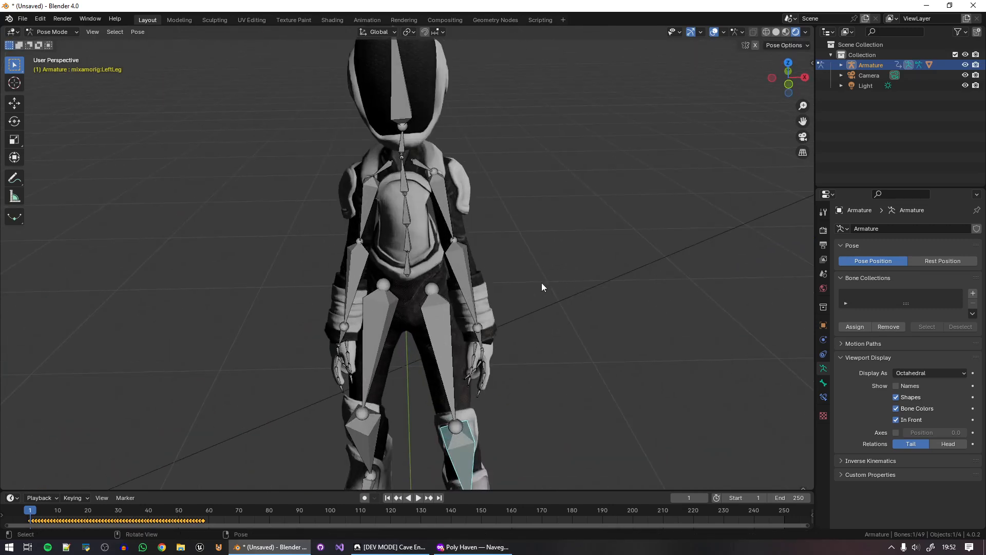
scroll(541, 282, up, 2)
click(489, 148)
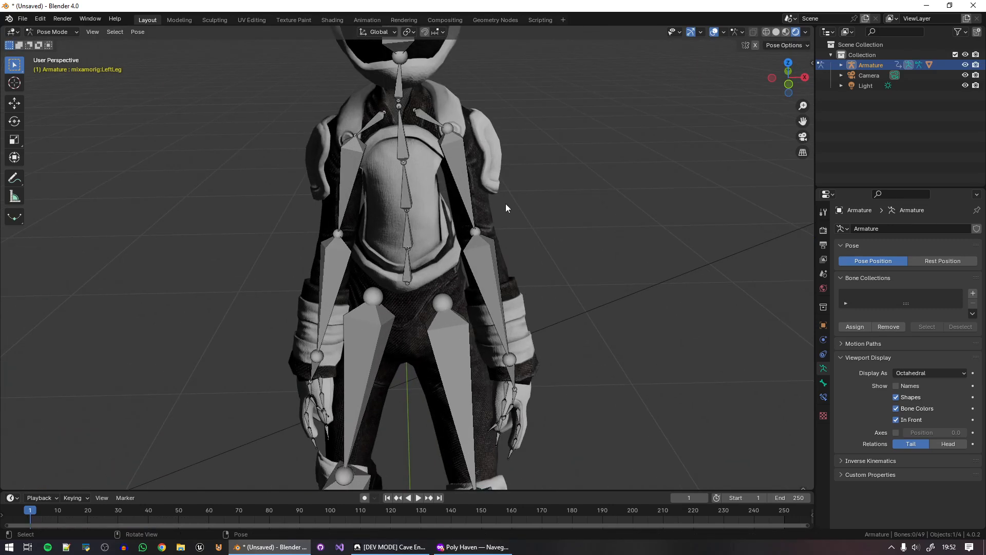
key(ctrl+Tab)
click(496, 142)
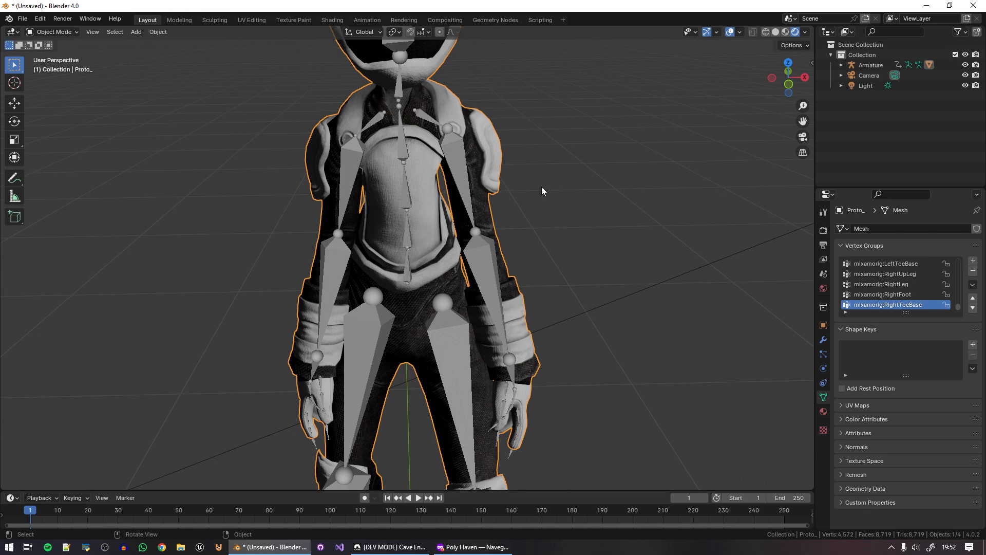
click(824, 412)
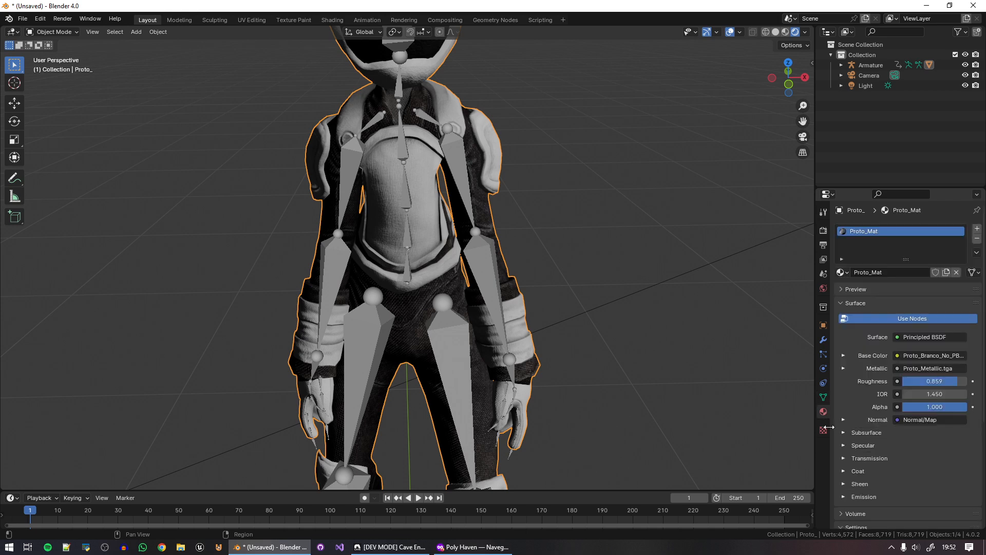
Try moving the Proto mesh in Object Mode.
scroll(510, 236, down, 3)
mouse_move(510, 234)
middle_down()
mouse_move(475, 230)
mouse_move(505, 229)
middle_up()
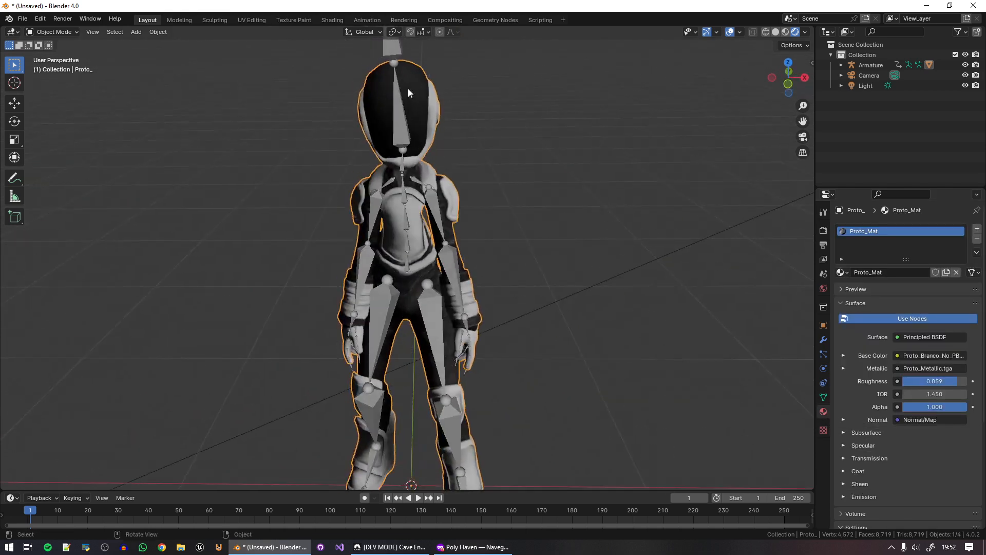
key(g)
key(Escape)
Add a second, empty material slot to the Proto mesh in Edit Mode, and remove it in Object Mode.
key(Tab)
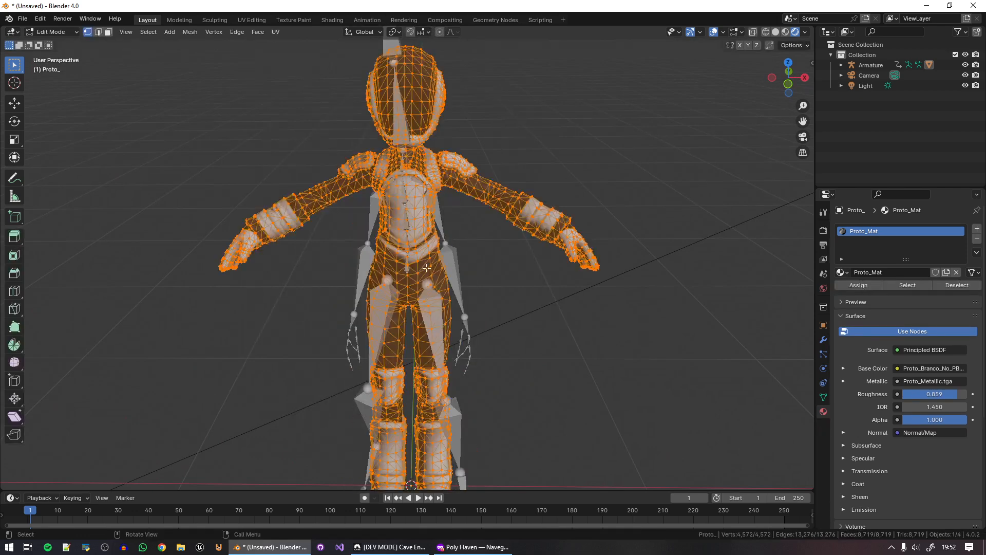
scroll(446, 220, up, 4)
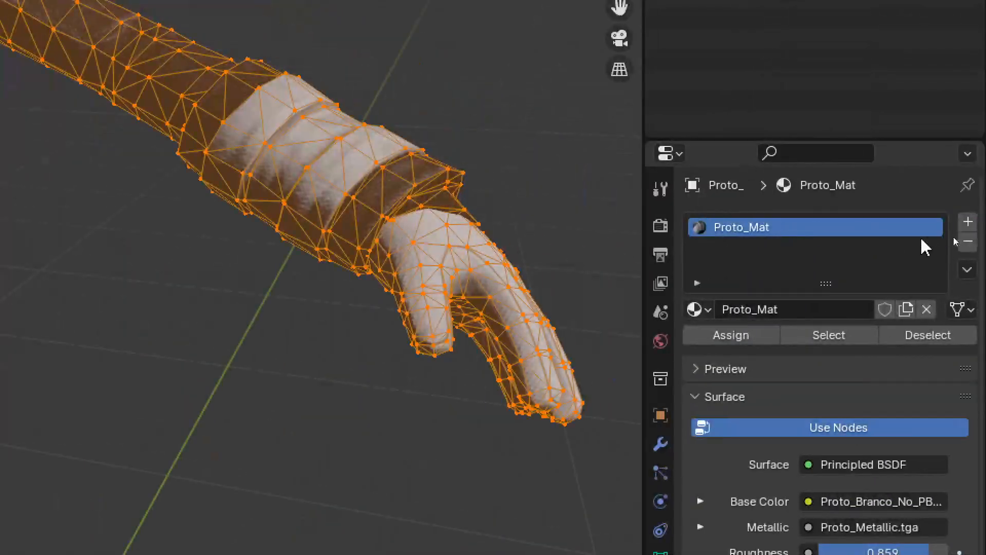
click(968, 223)
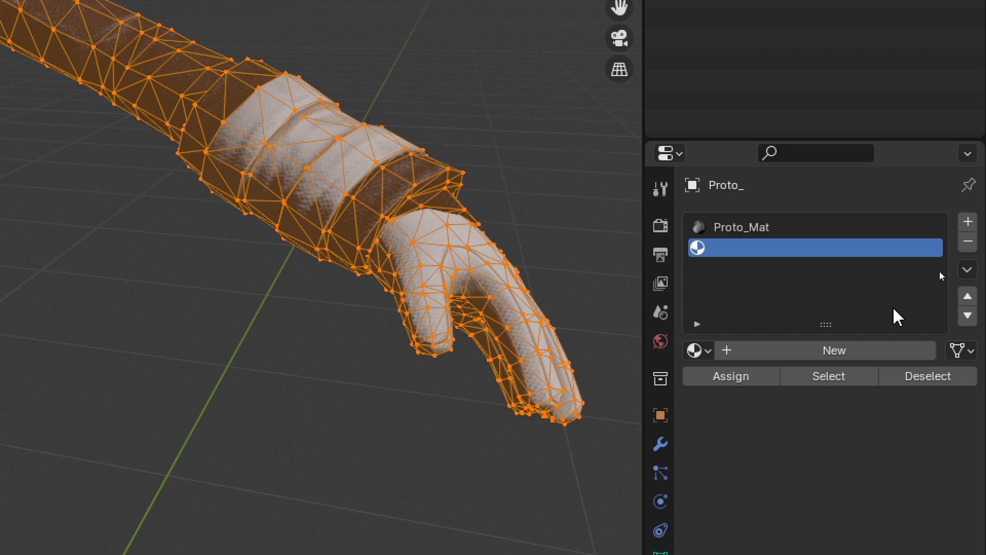
key(Tab)
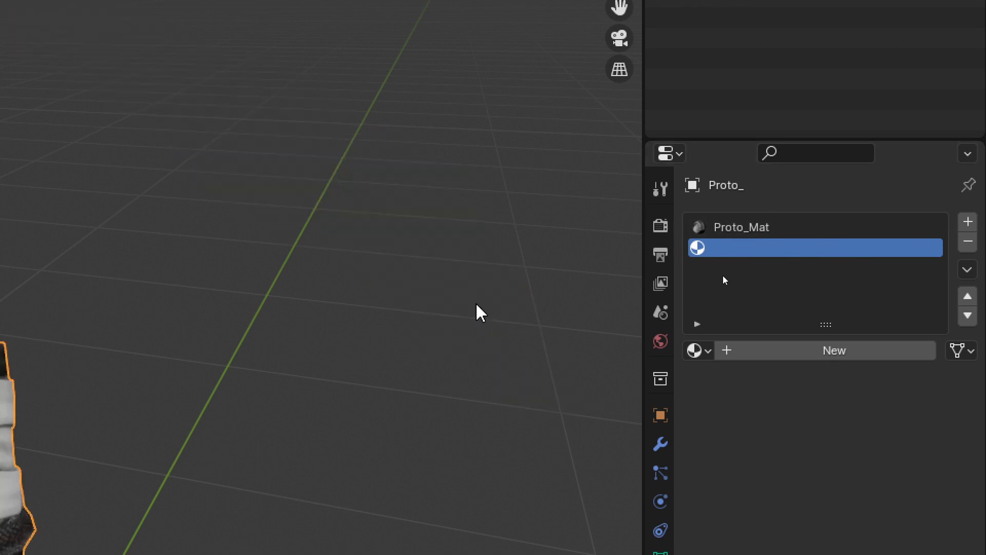
scroll(390, 329, down, 4)
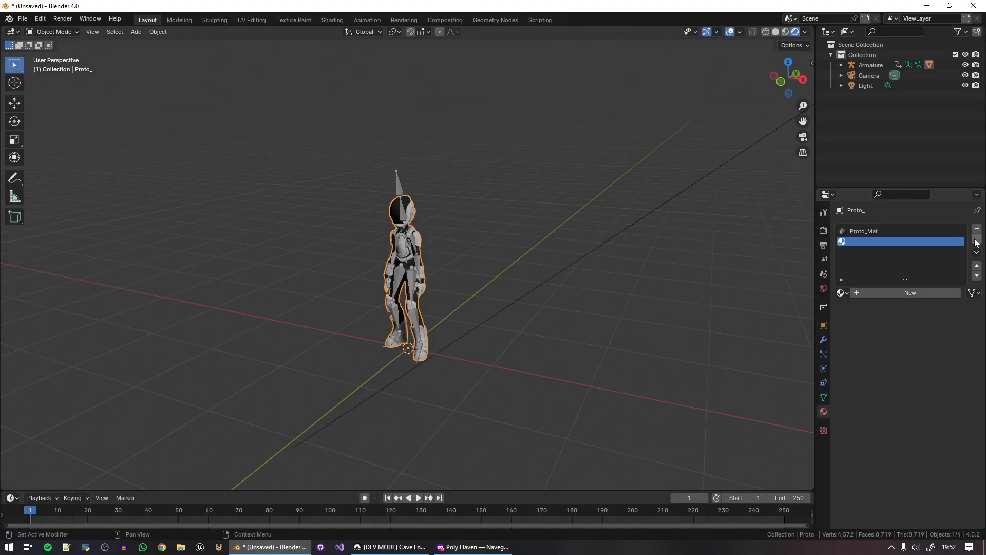
click(967, 240)
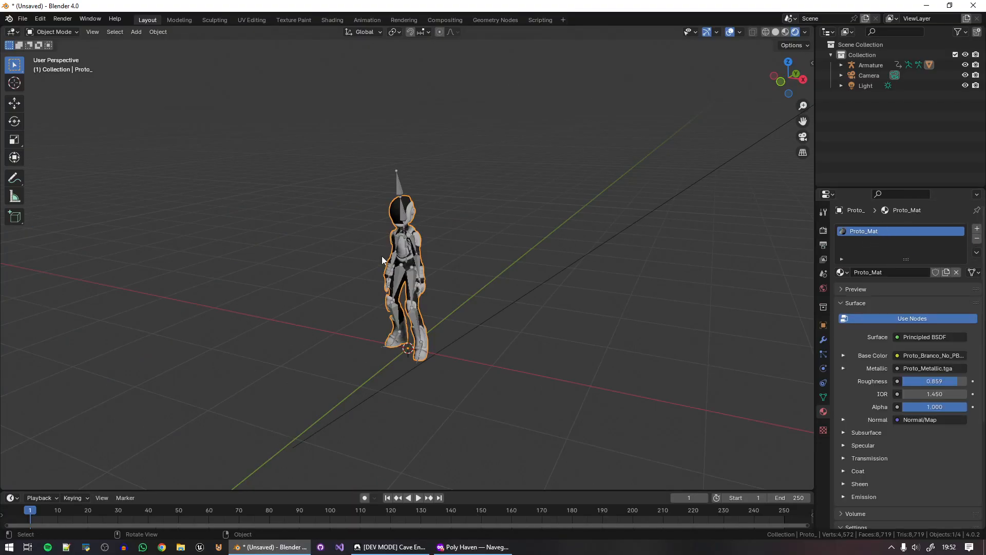
Close Blender without saving the file and return to the Live Youtube Demo project in Cave Engine.
scroll(511, 264, up, 3)
middle_drag(383, 260, 510, 332)
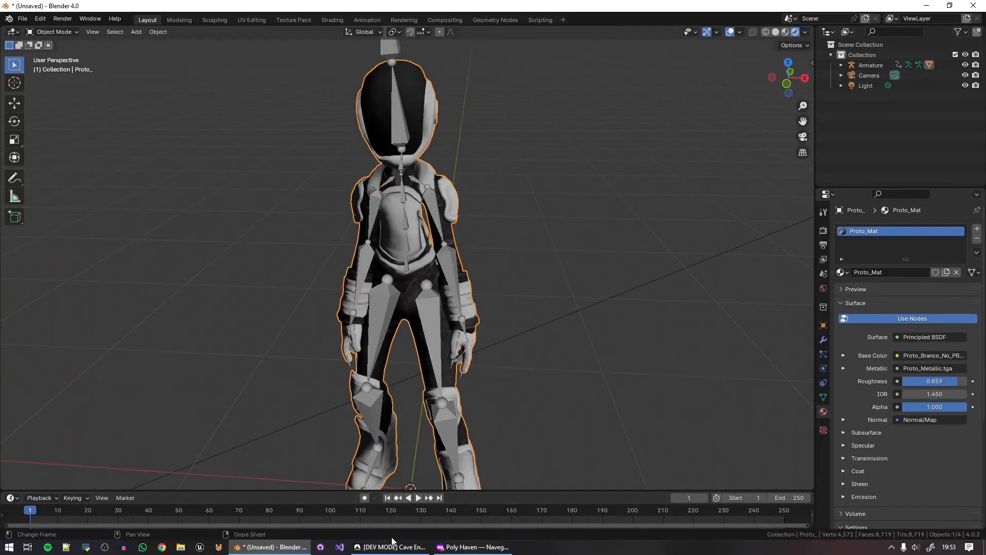
middle_drag(411, 269, 448, 275)
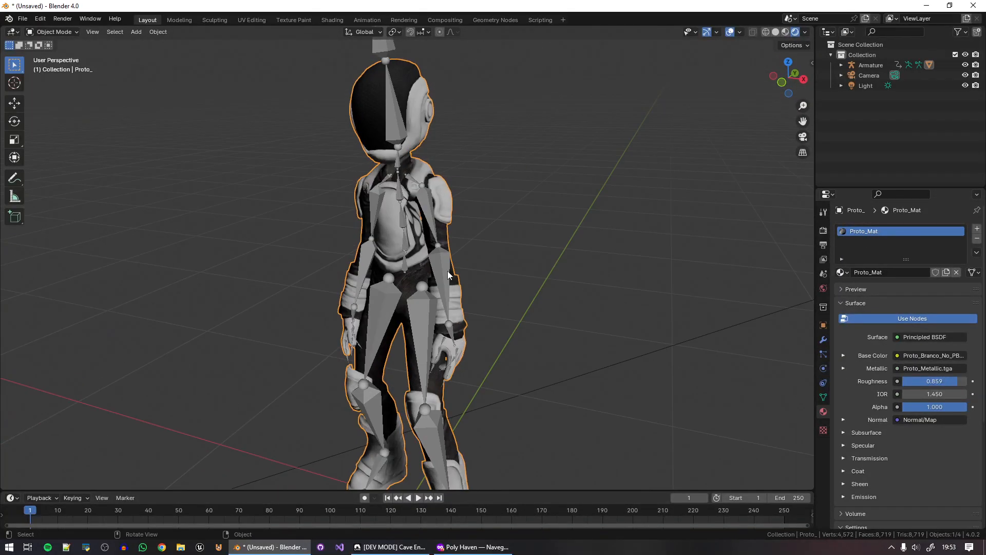
click(973, 6)
click(526, 296)
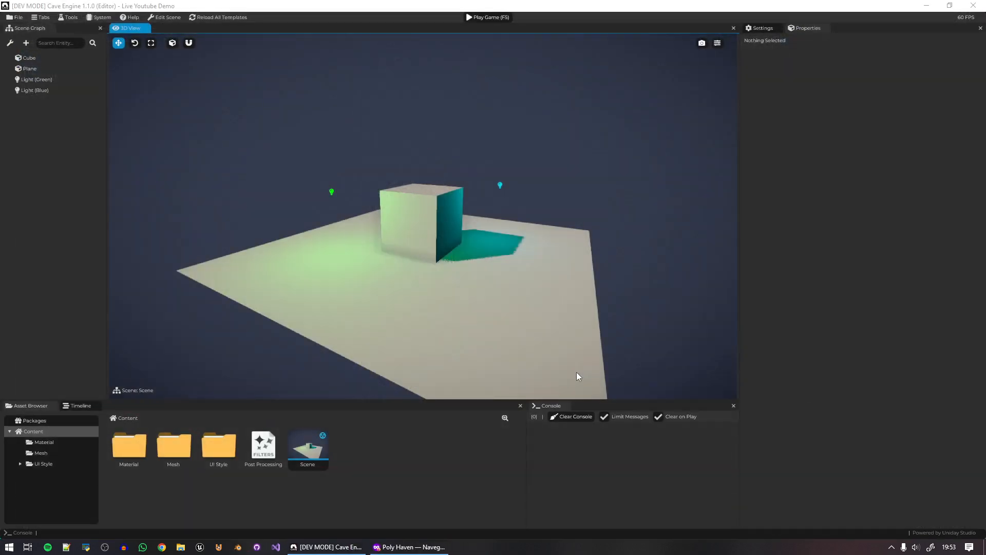
Place the File Explorer window with the Proto character folder over the Cave Engine editor and look through its files.
right_drag(514, 331, 516, 338)
key(a)
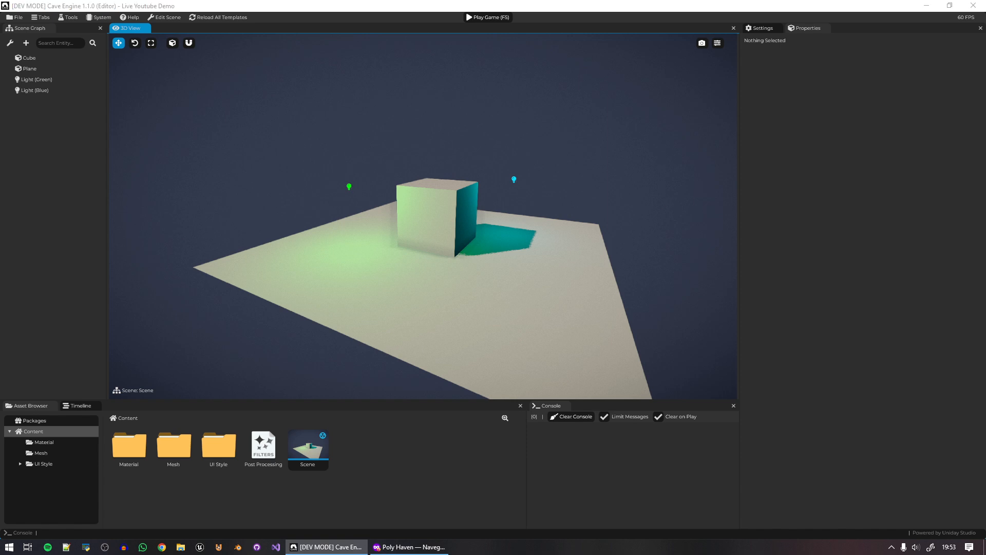
drag(985, 99, 699, 118)
drag(583, 440, 584, 416)
scroll(652, 308, down, 3)
scroll(658, 329, up, 3)
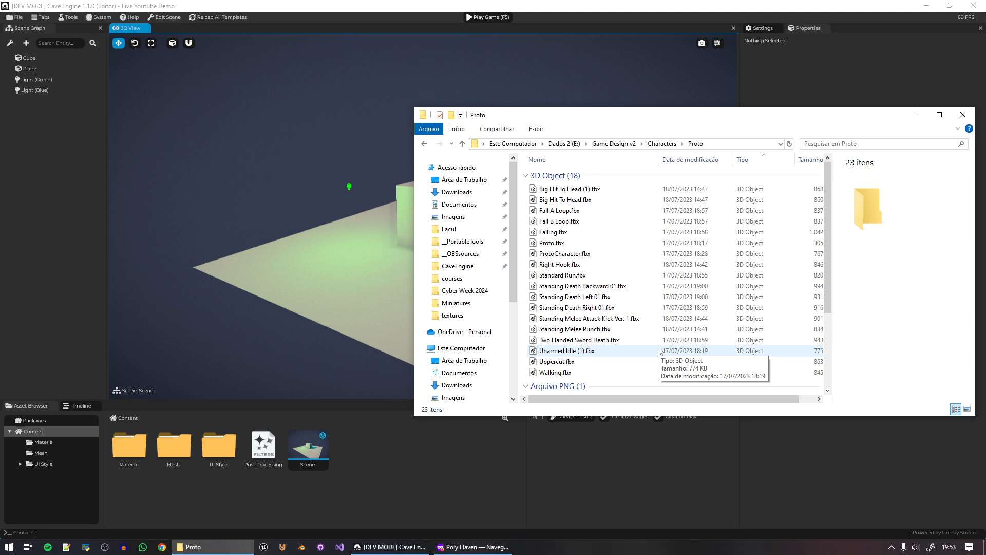
Select the Unarmed Idle (1), Walking, Standard Run and Falling FBX files together in the Proto folder.
click(624, 351)
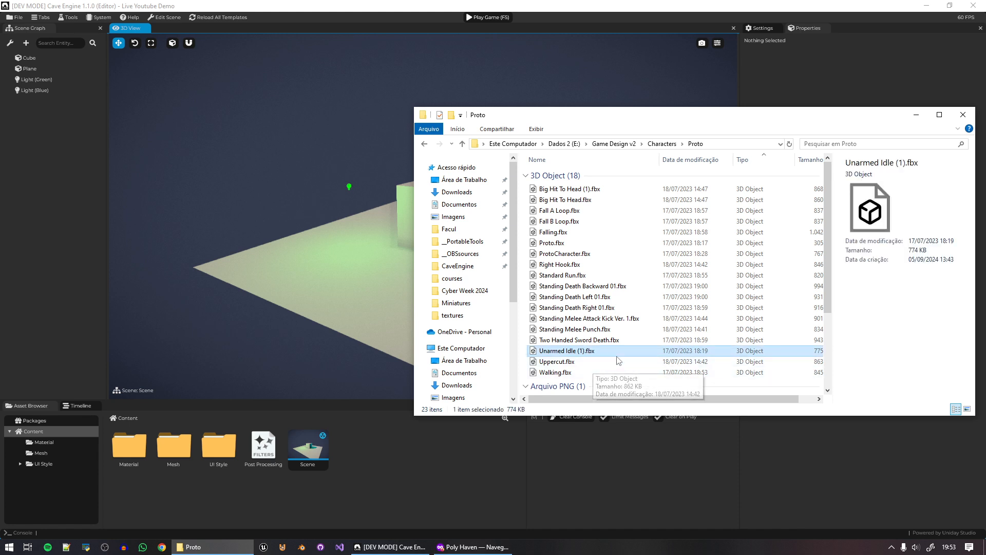
ctrl+click(566, 373)
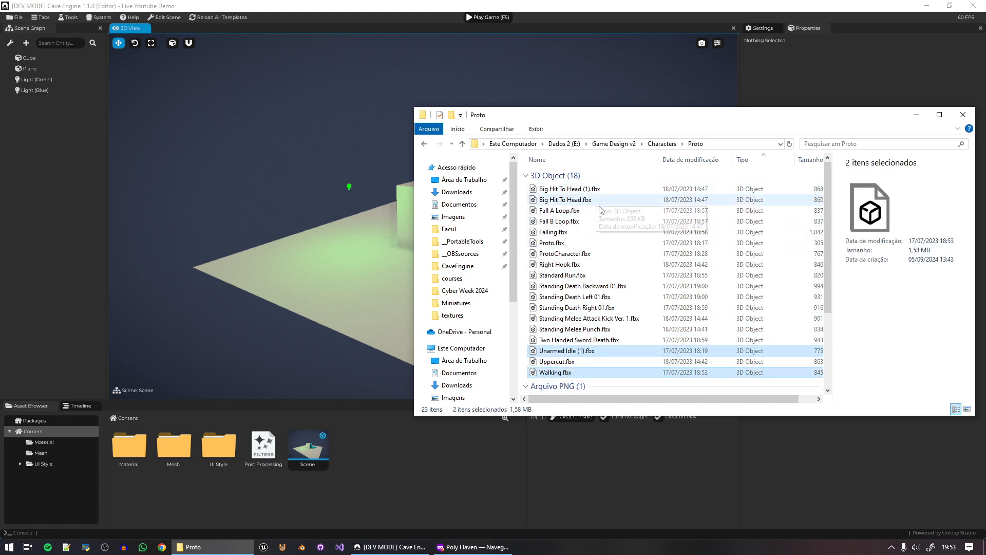
ctrl+click(586, 275)
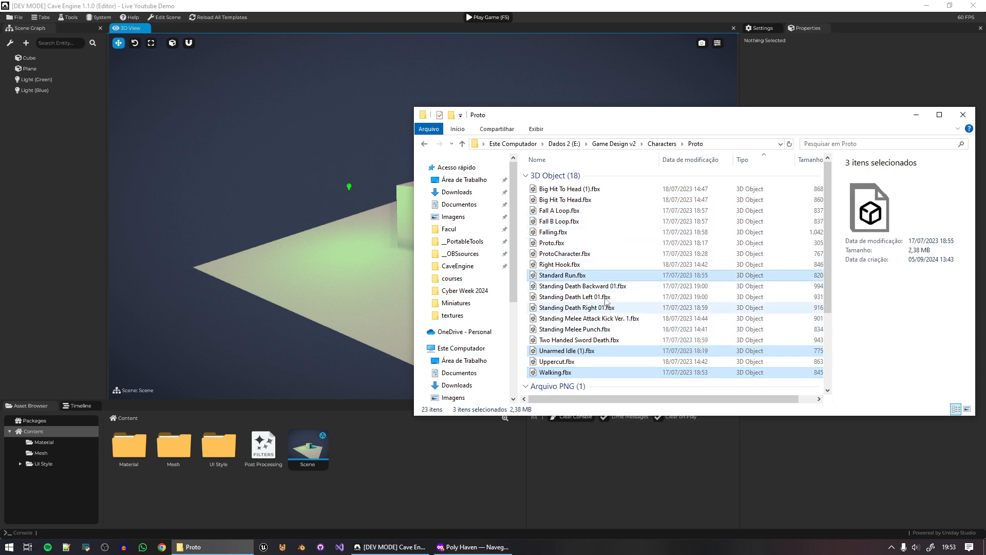
ctrl+click(560, 232)
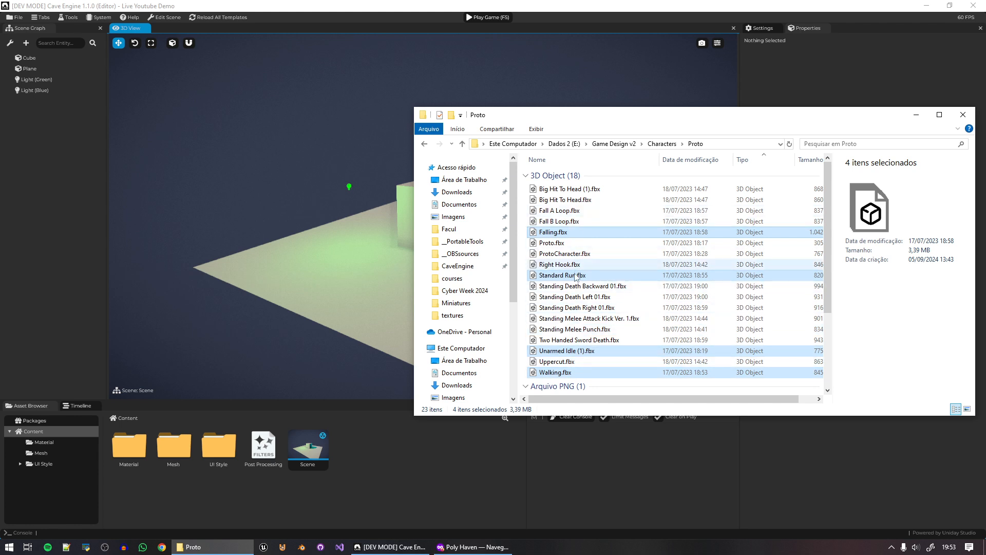
Bring only Unarmed Idle (1).fbx into the project's Content folder to open its import options, keeping Create Sub Folder enabled.
click(565, 352)
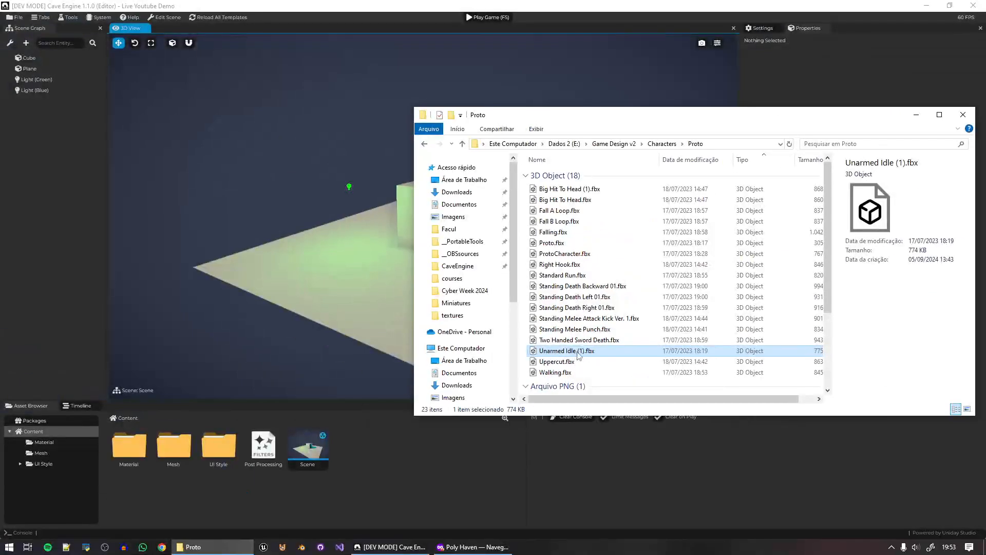
drag(588, 354, 344, 435)
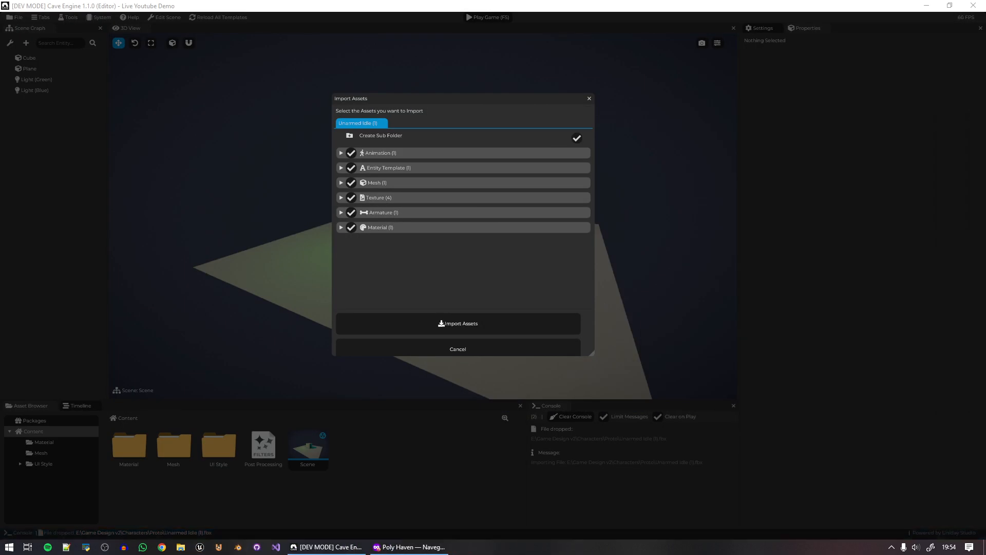
click(395, 91)
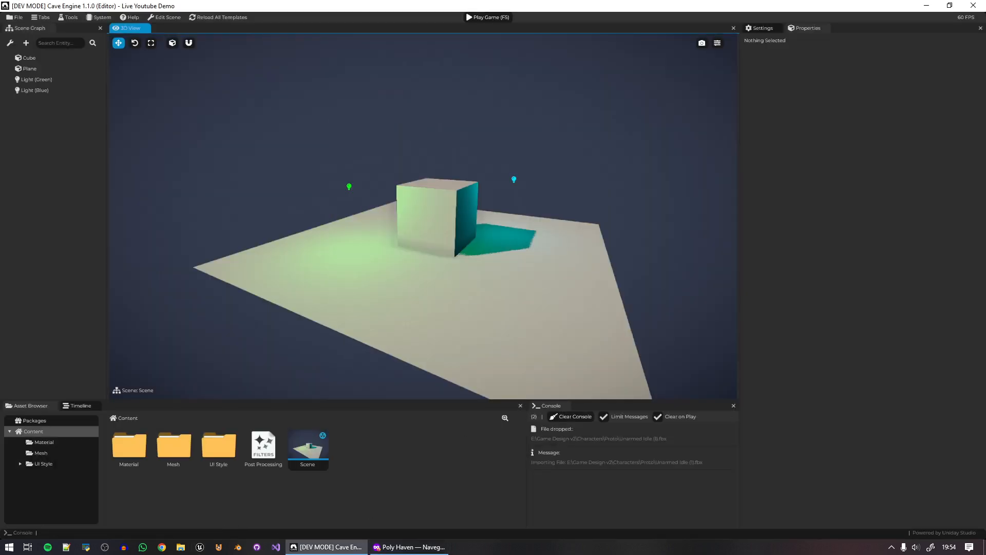
drag(451, 455, 458, 479)
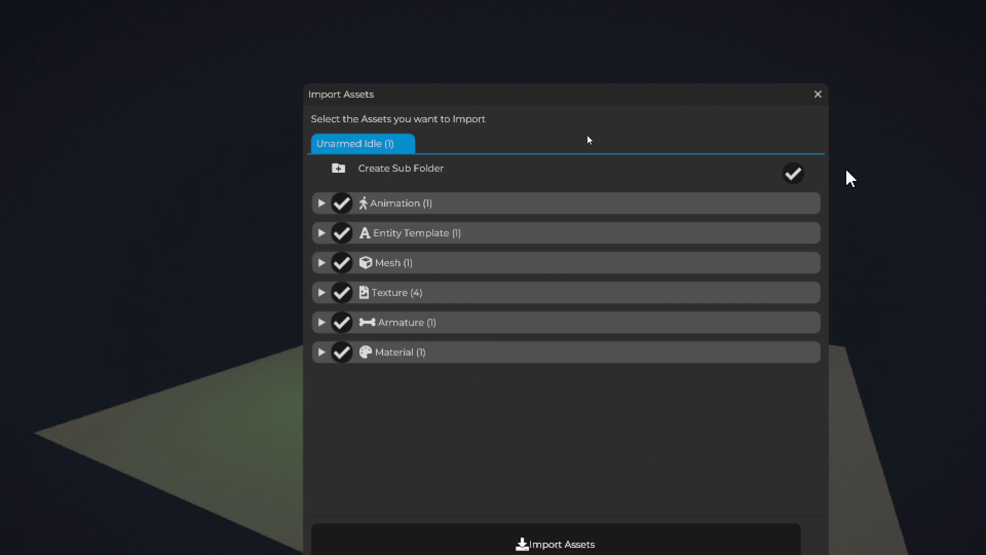
click(787, 171)
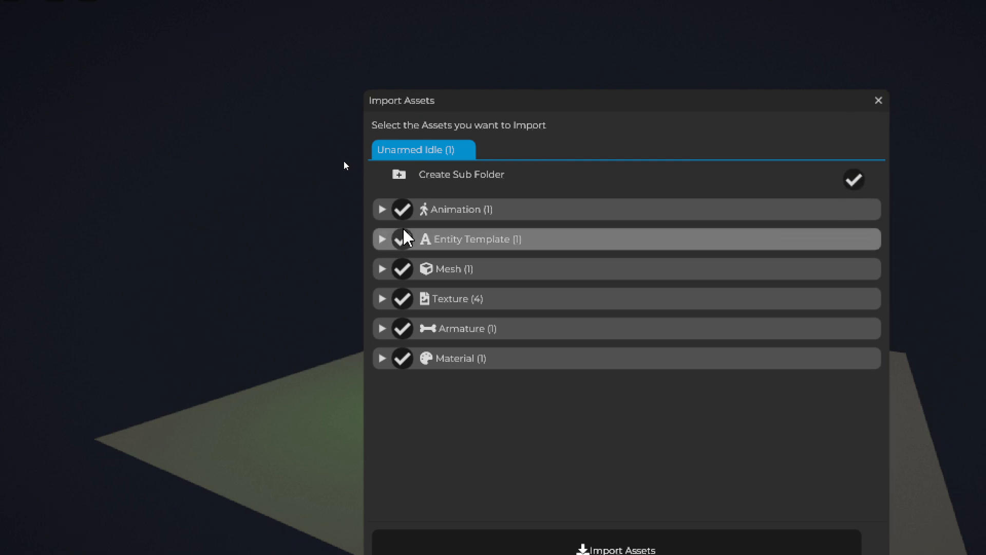
Rename the mixamo.com animation in the import list as p-idle.
click(382, 210)
click(440, 239)
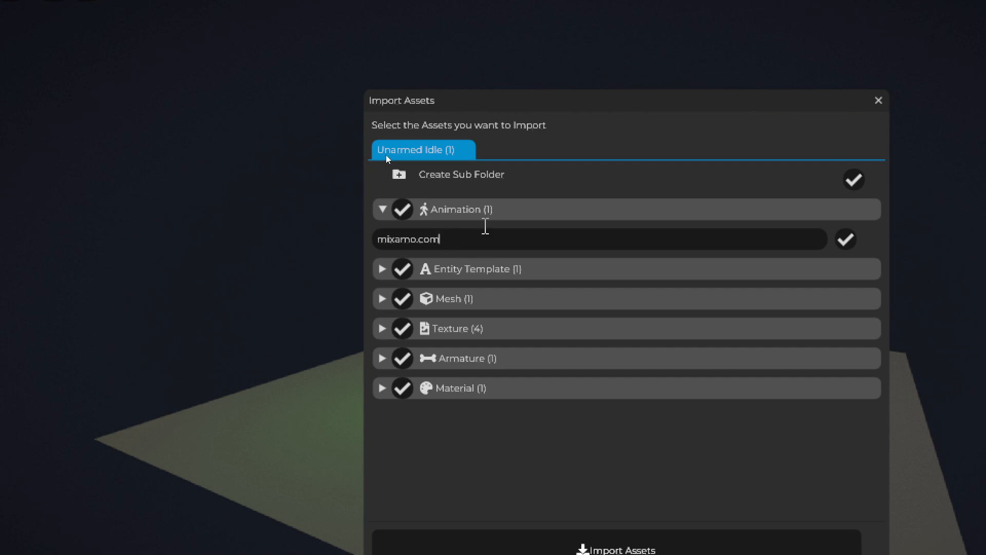
key(ctrl+a)
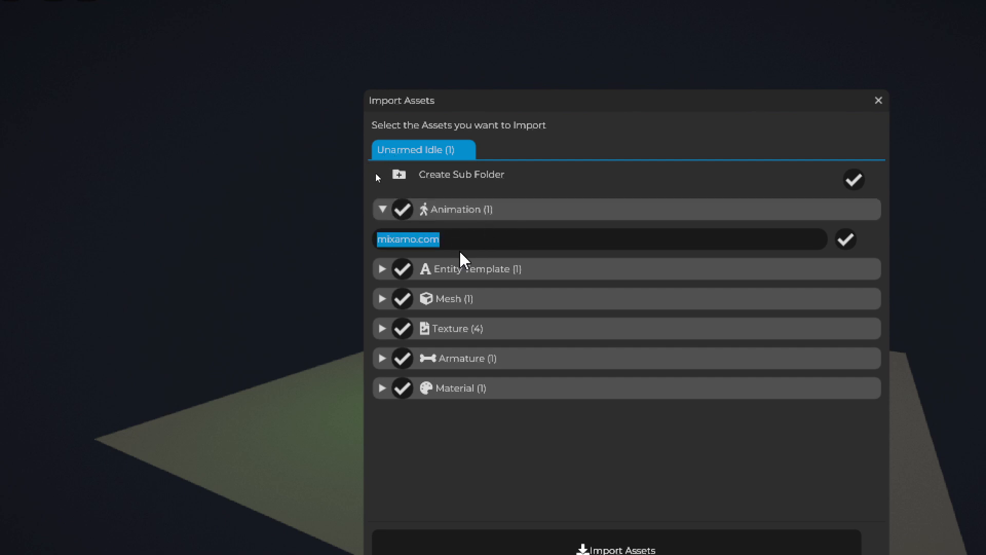
text(p)
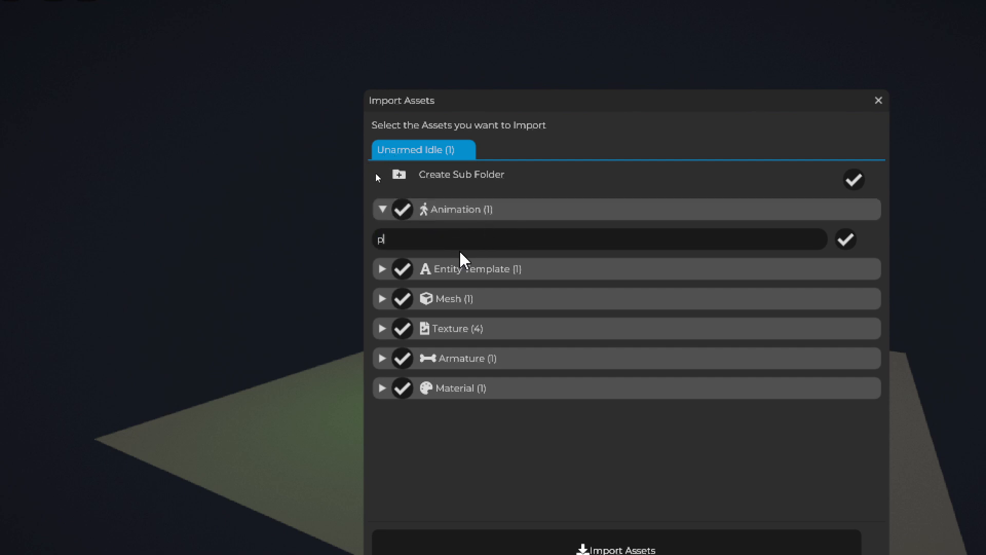
text(-idle)
Try "player idle_" as the animation's import name, and set it back to p-idle.
key(ctrl+a)
text(player idoe)
key(BackSpace)
key(BackSpace)
text(le_)
key(ctrl+a)
key(BackSpace)
text(p-idle)
Rename the entity template in the import list as Proto and exclude entity templates from the import.
click(383, 270)
click(500, 303)
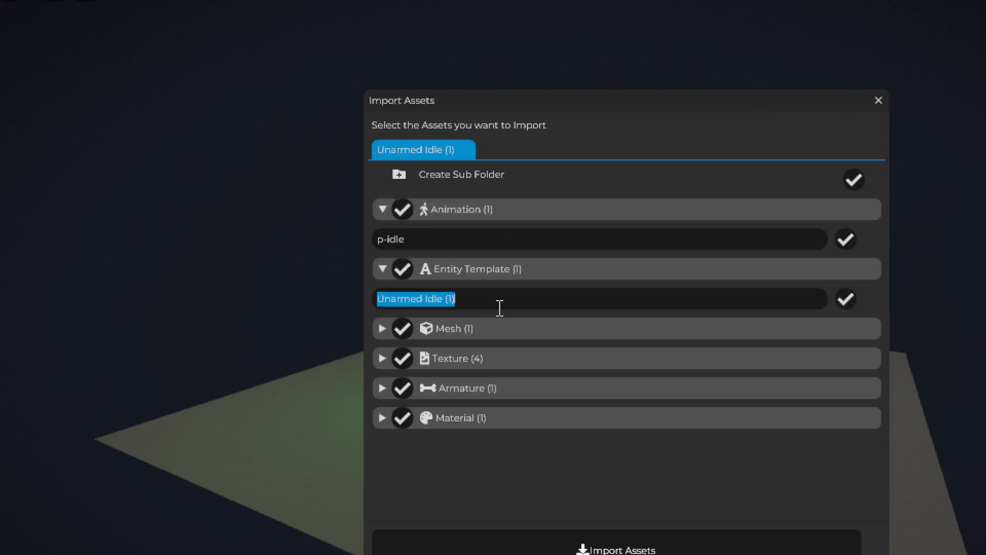
text(Pr)
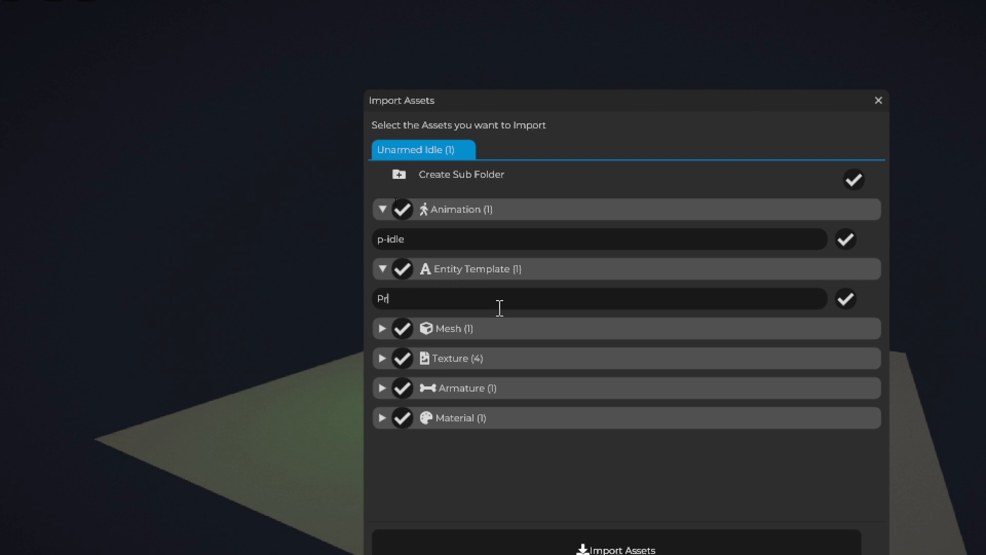
text(oto)
click(406, 275)
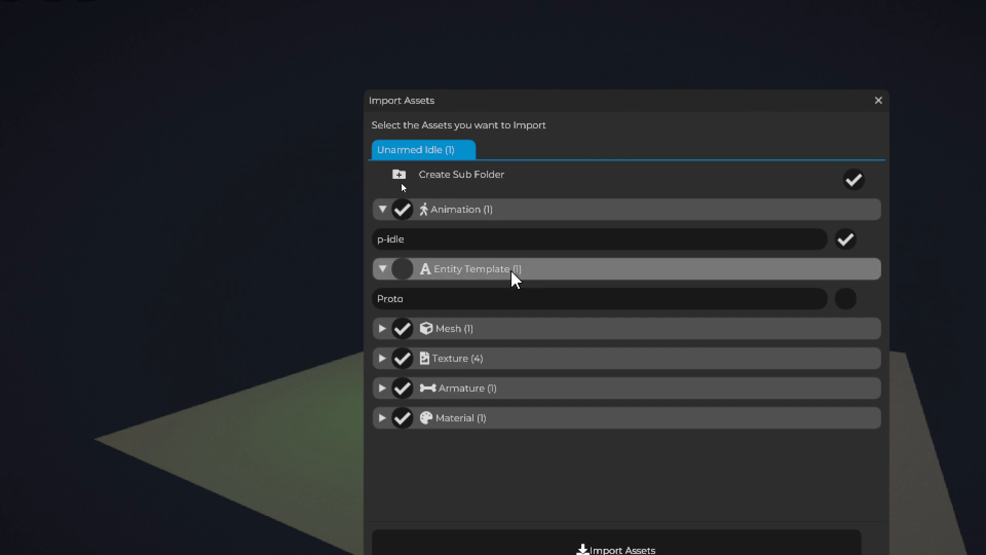
Rename the mesh in the import list as Proto Mesh and look over the textures included in the import.
click(383, 328)
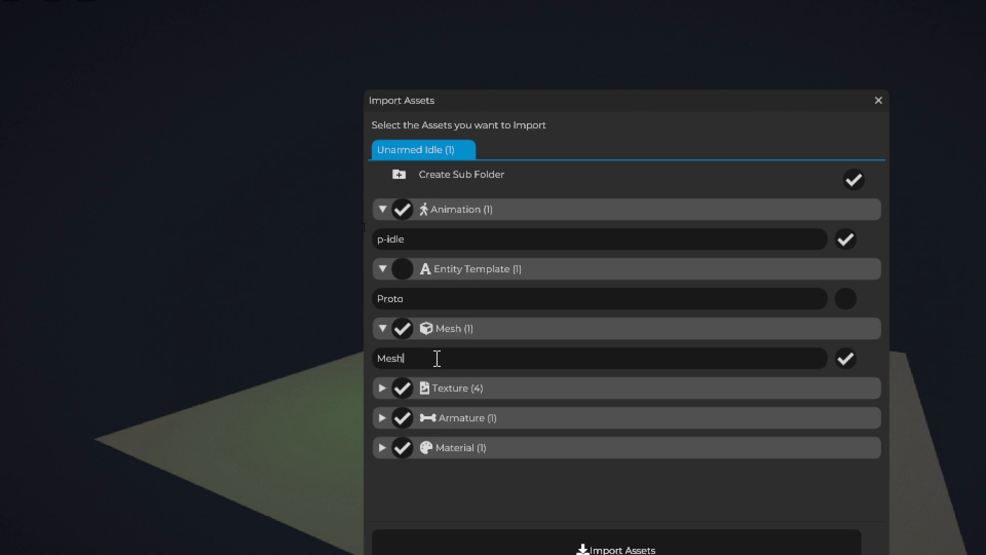
key(Home)
text(Proto)
click(383, 329)
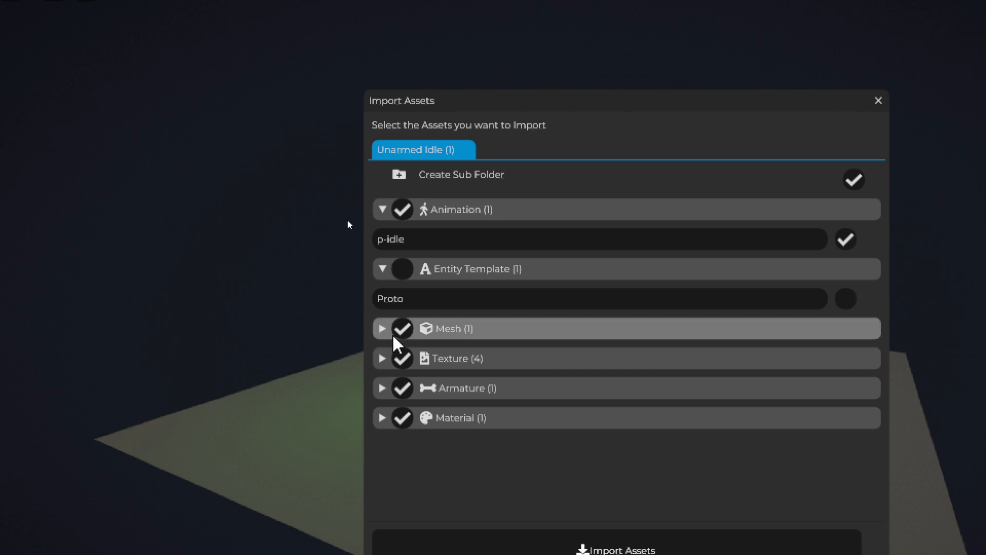
click(381, 358)
scroll(470, 391, down, 1)
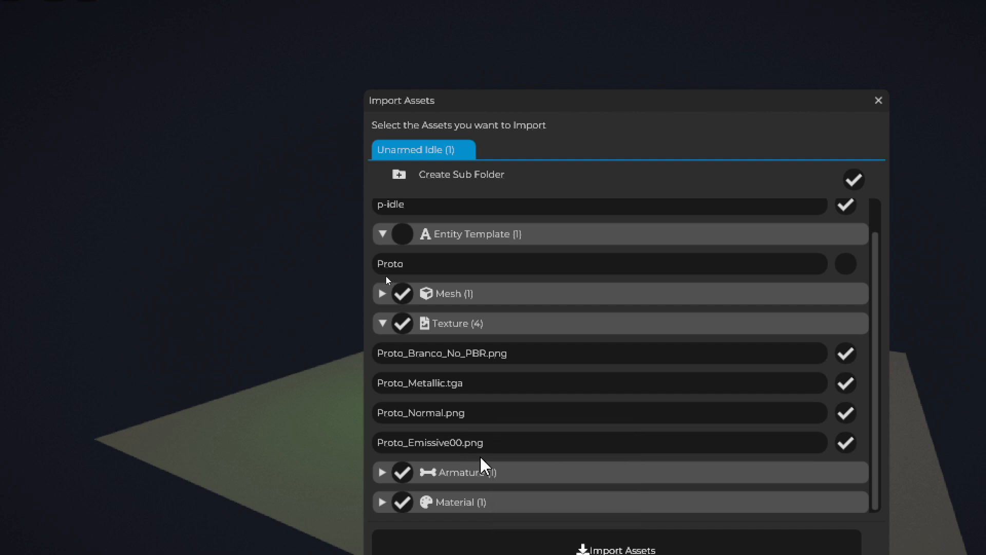
mouse_move(483, 406)
click(383, 323)
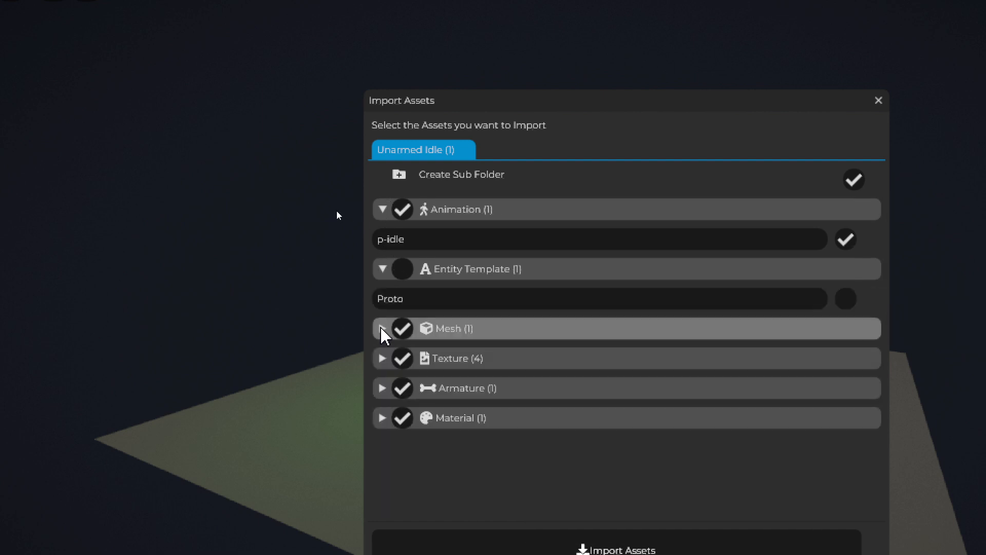
Rename the armature in the import list from MeshArmature to Proto Armature.
click(382, 389)
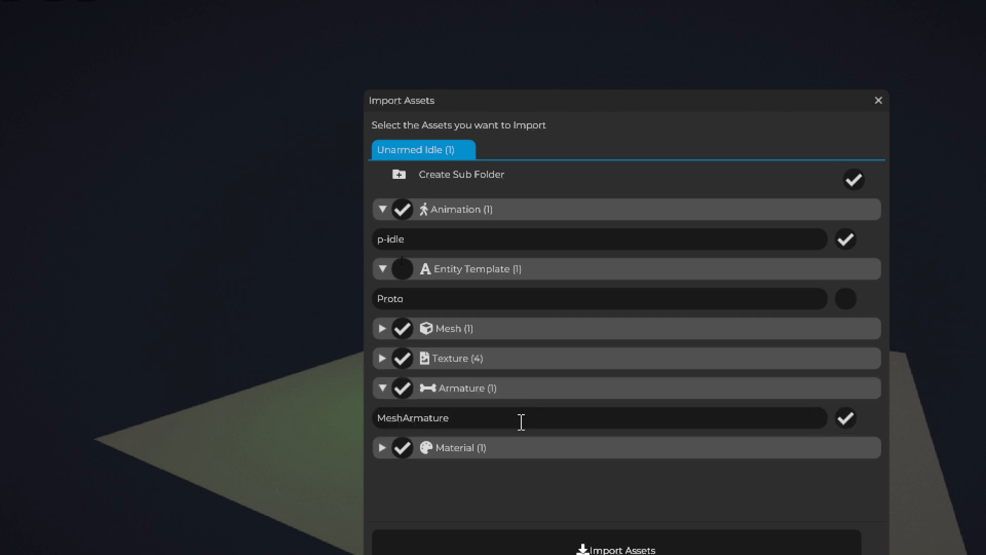
key(ctrl+a)
key(Left)
key(shift+Right)
key(shift+Right)
key(shift+Right)
key(shift+Right)
key(BackSpace)
text(Proto)
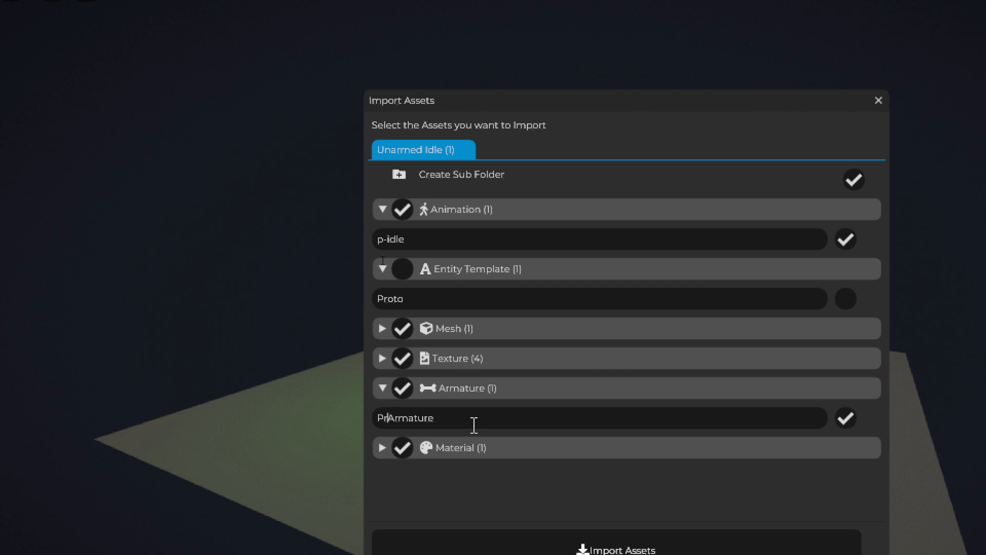
Rename the material in the import list as Proto Mat and import the selected assets.
click(382, 447)
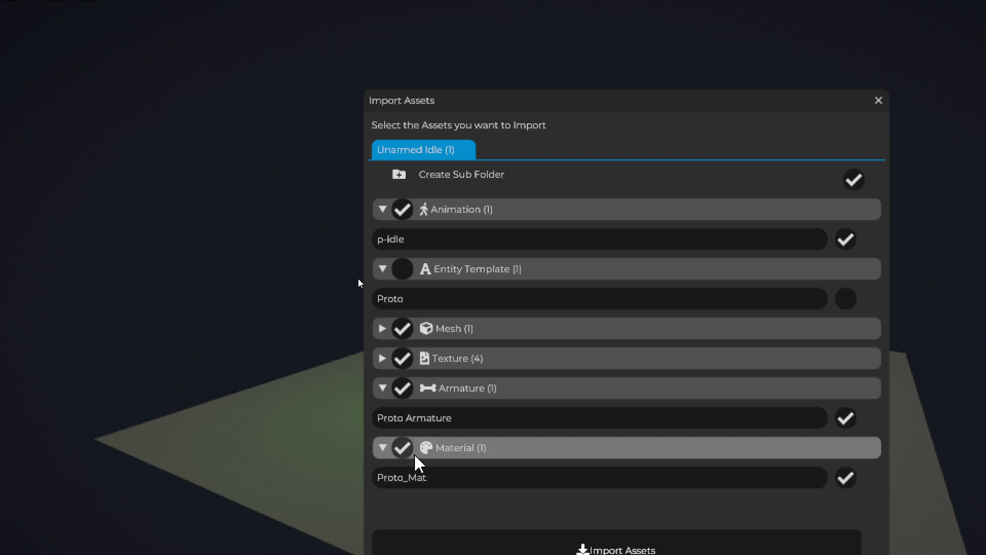
click(407, 476)
key(BackSpace)
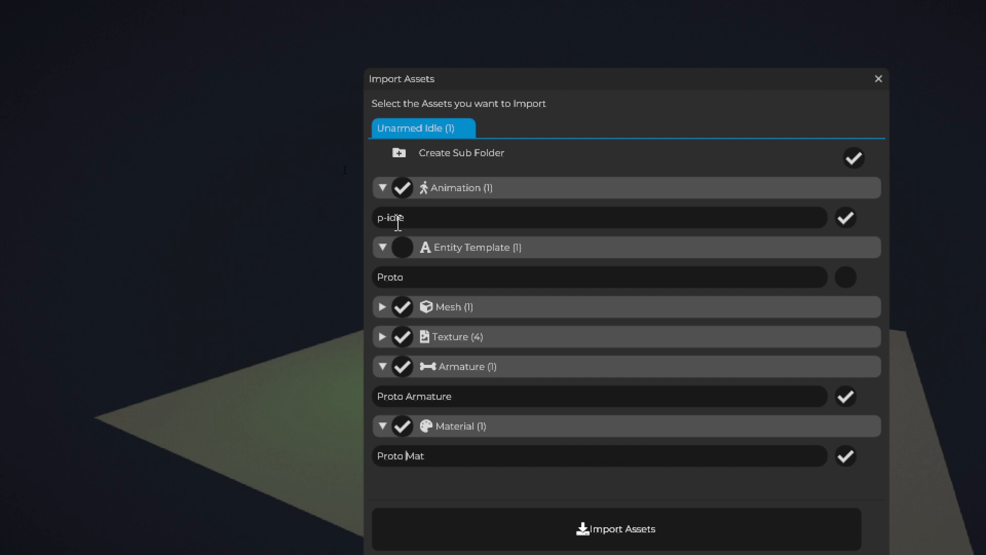
mouse_move(368, 225)
mouse_down()
mouse_move(417, 201)
mouse_move(358, 220)
mouse_up()
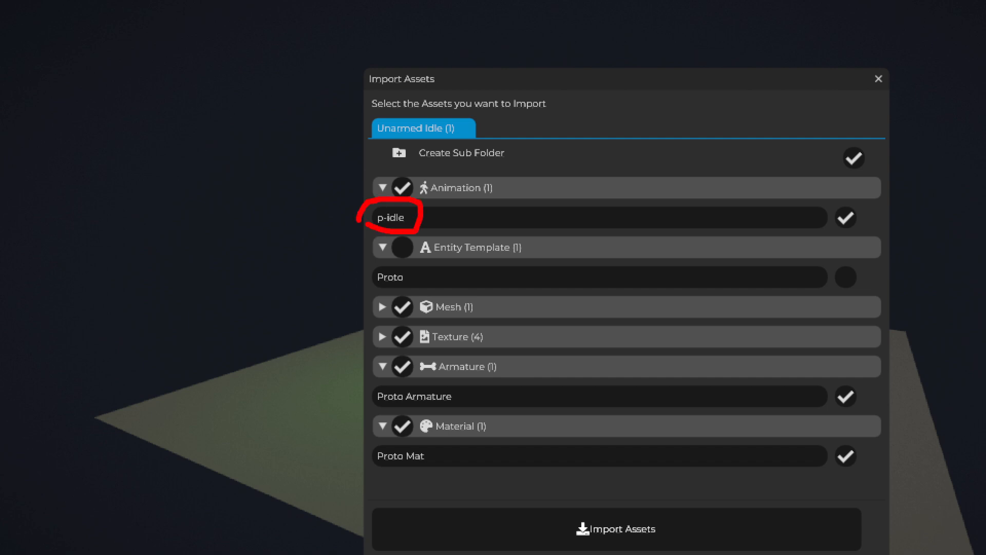
key(Escape)
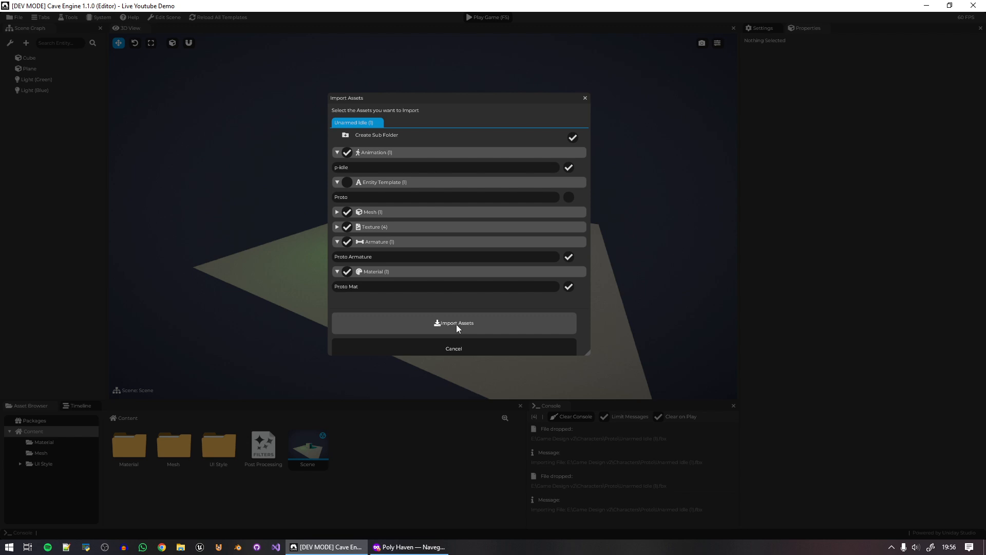
click(620, 375)
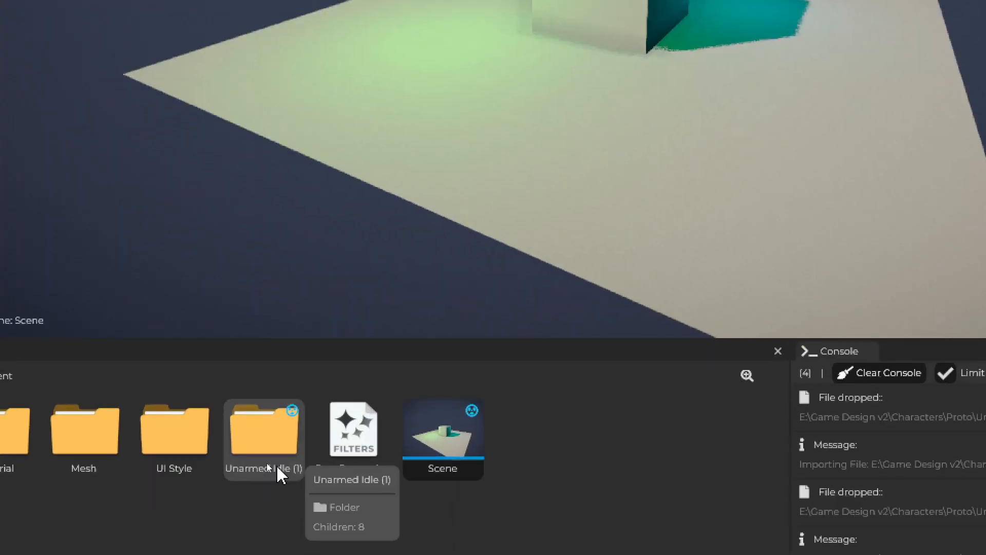
Rename the imported Unarmed Idle (1) asset folder as Proto and open it.
right_click(280, 445)
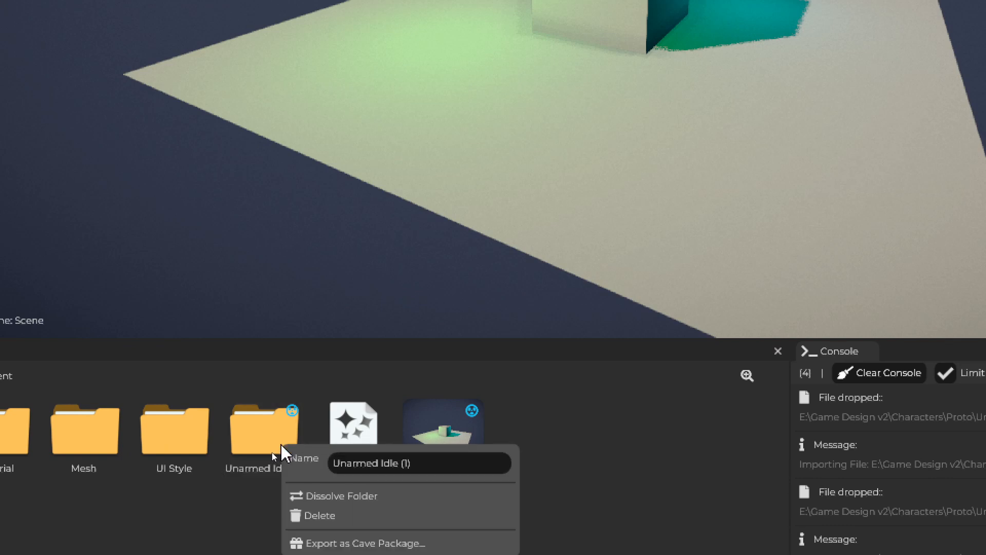
double_click(395, 463)
text(Proto)
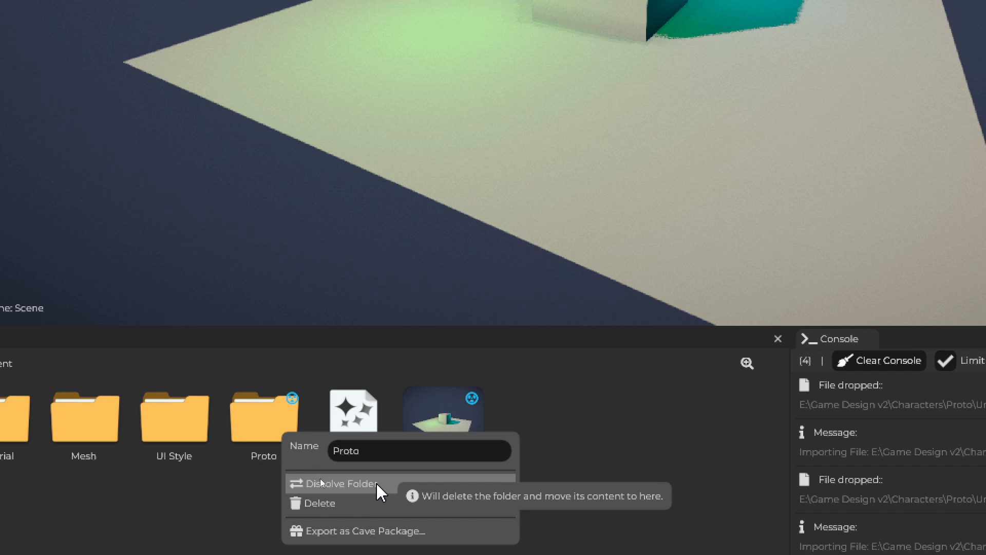
click(537, 469)
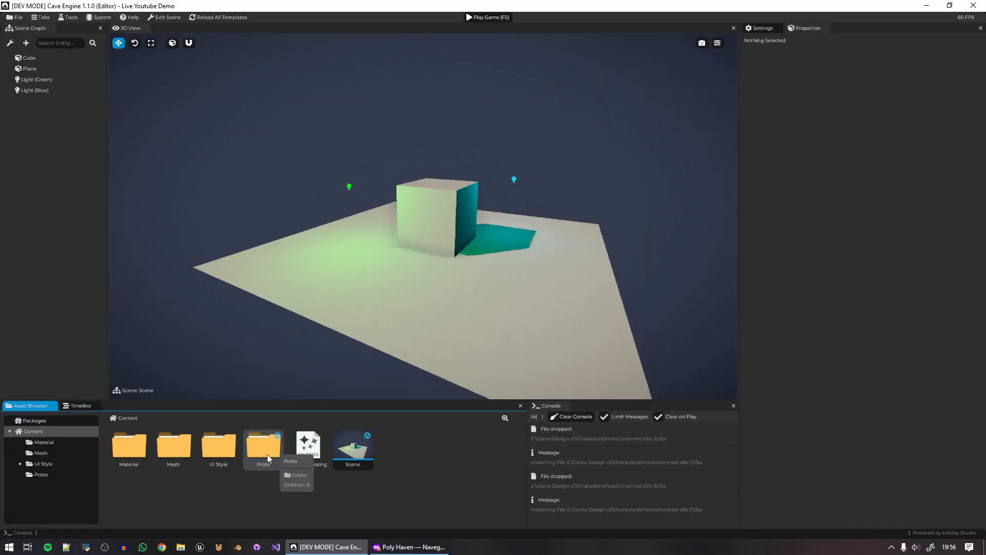
double_click(266, 445)
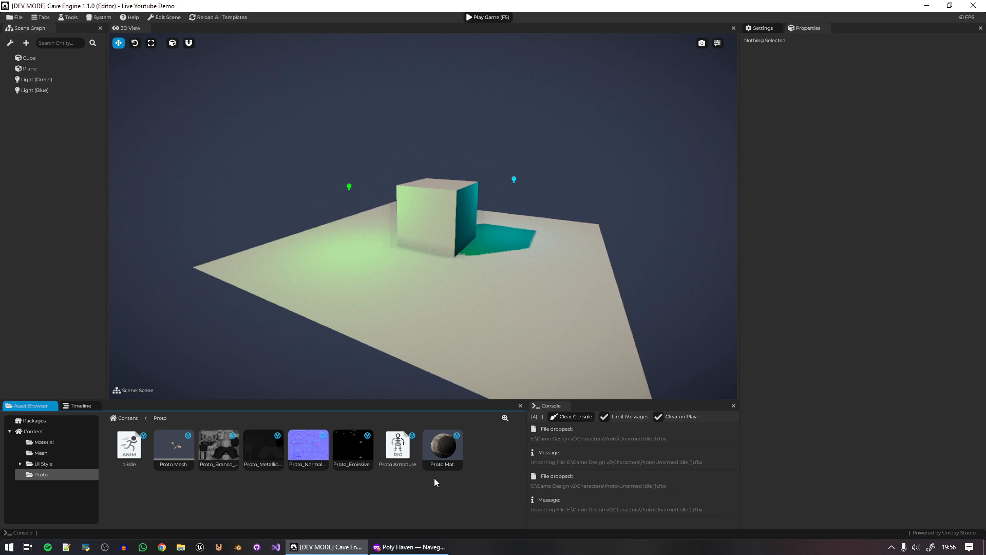
Place Proto Mesh on the plane beside the cube to view it up close, and delete the placed entity.
click(185, 453)
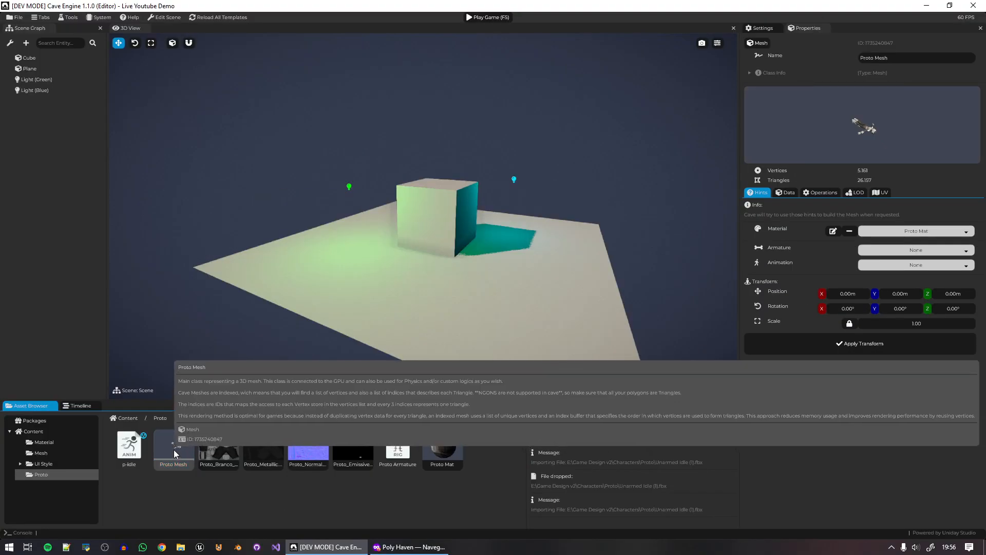
drag(175, 447, 383, 239)
key(w)
right_drag(381, 238, 476, 266)
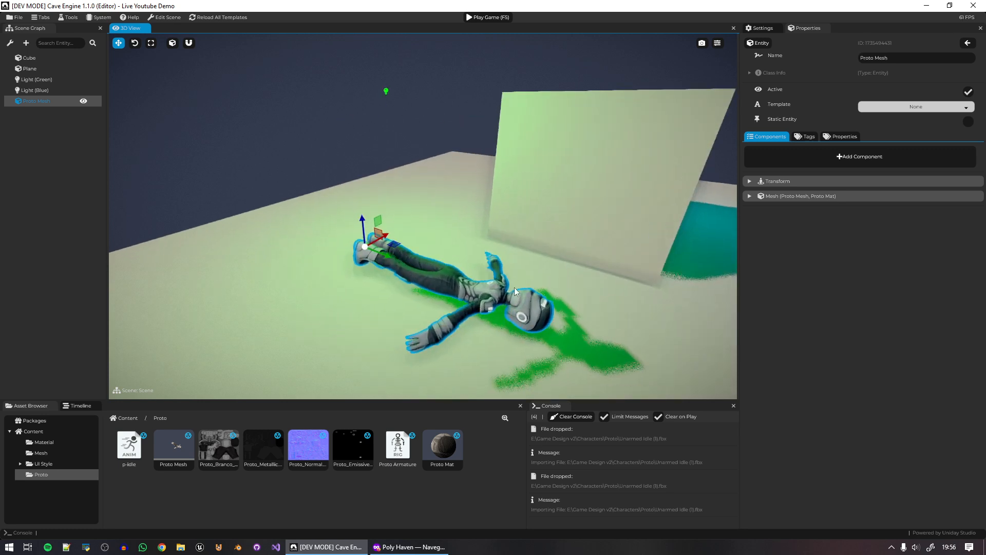
key(Delete)
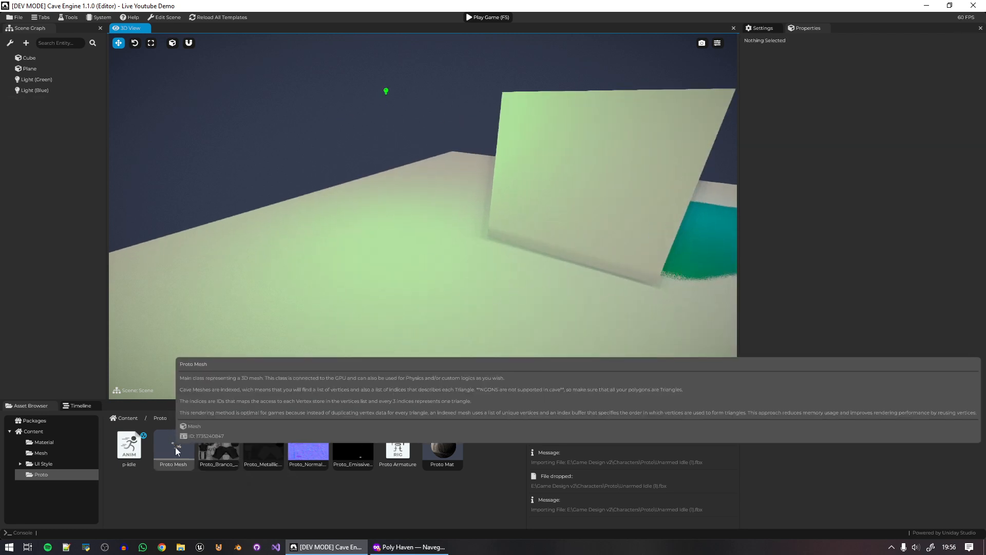
Examine the coloured bar on the Proto Mesh thumbnail, compare it with the Scene asset's in Content, and return to the Proto folder.
click(175, 447)
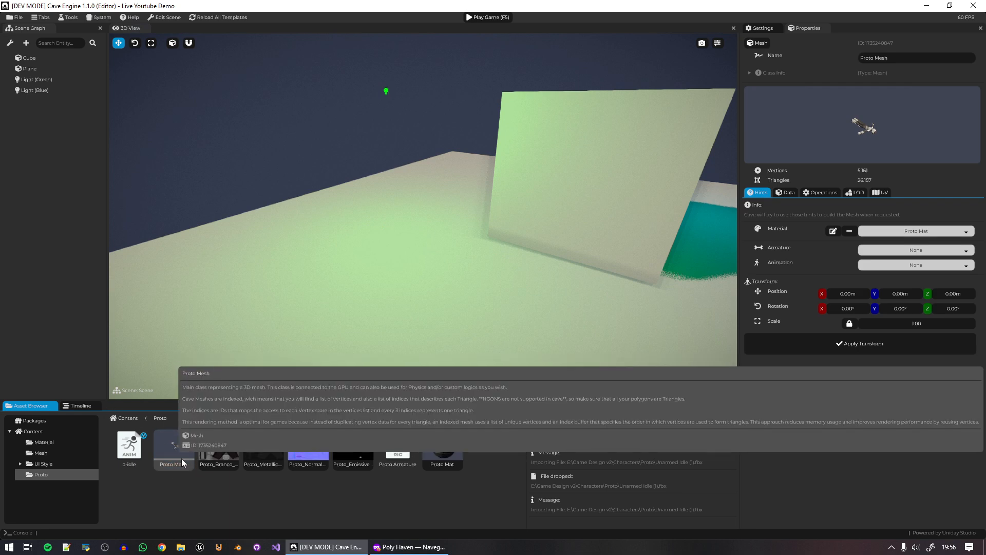
mouse_move(178, 454)
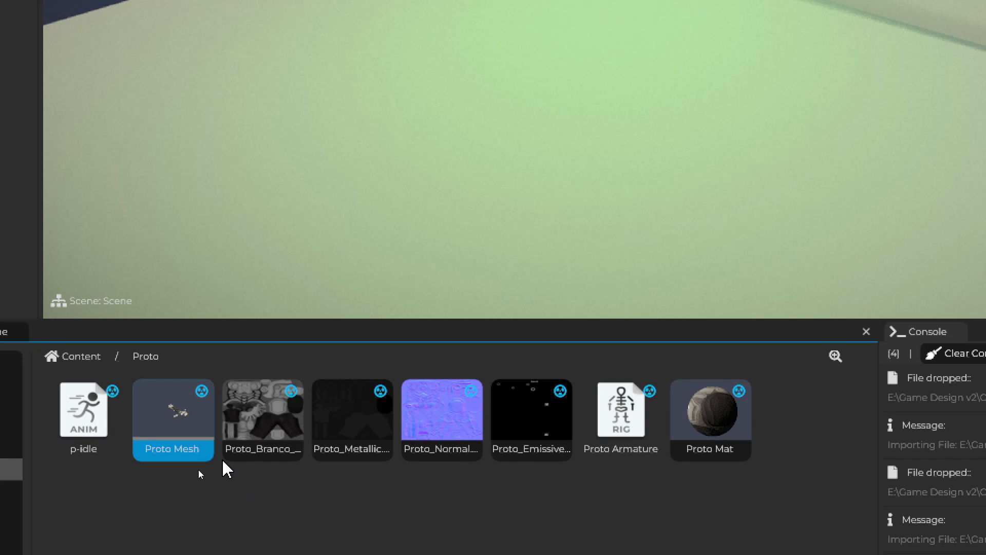
click(198, 469)
mouse_move(134, 433)
mouse_down()
mouse_move(139, 447)
mouse_move(216, 447)
mouse_up()
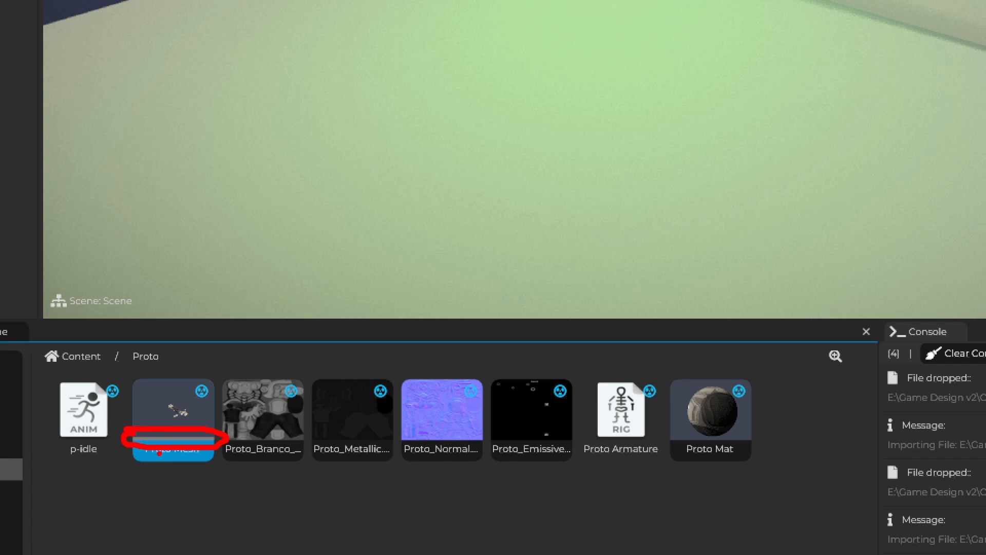
key(Escape)
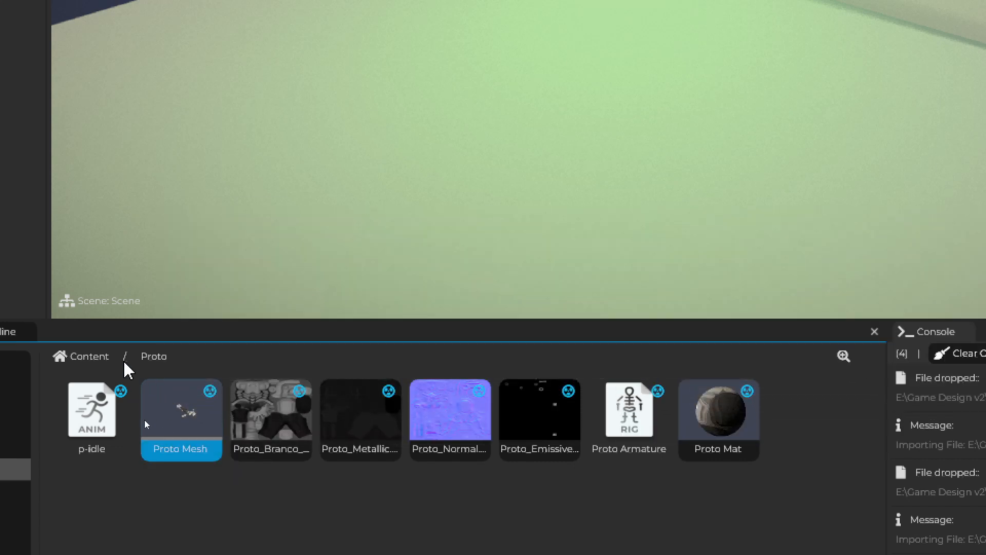
click(103, 362)
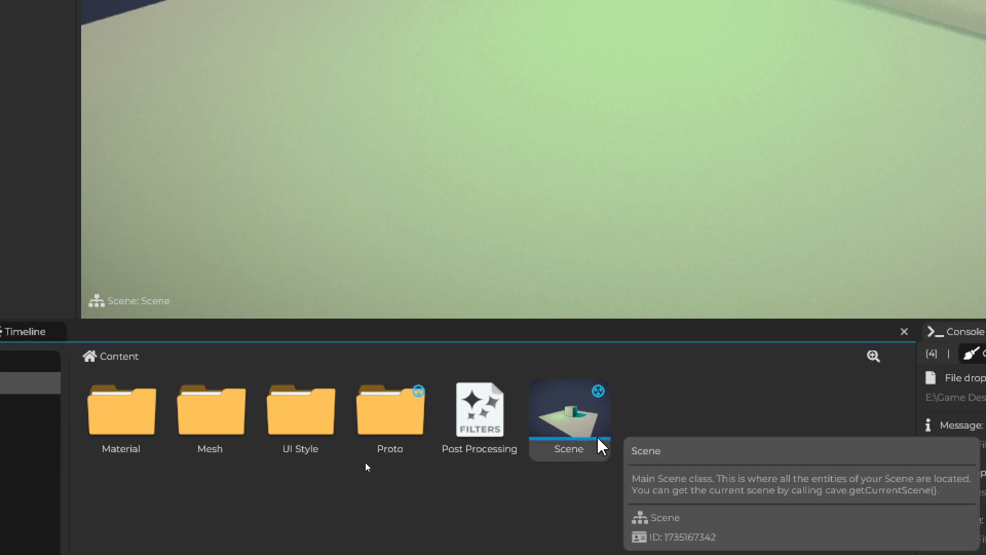
double_click(397, 417)
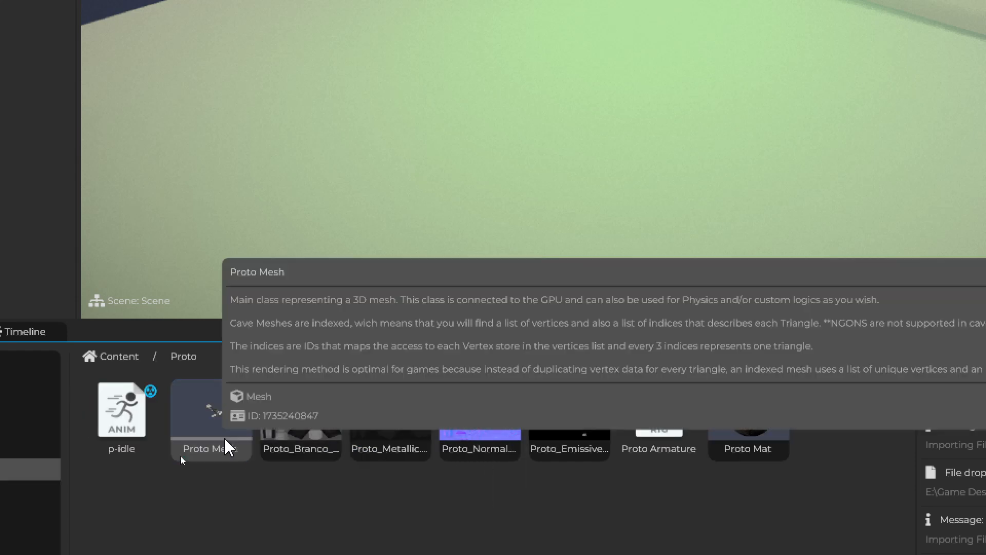
Set the Proto Mesh asset's build hints to use Proto Armature as armature and p-idle as animation.
click(224, 417)
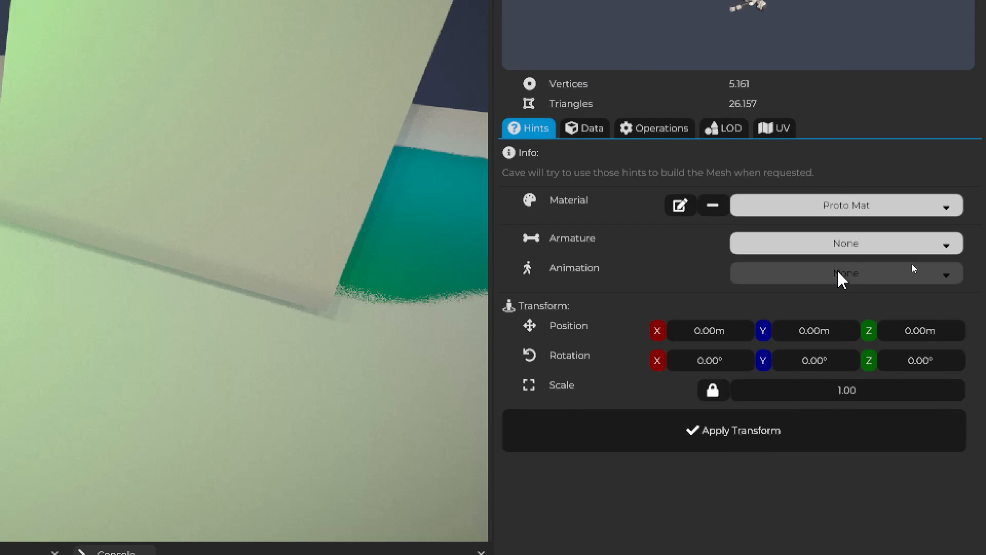
click(854, 252)
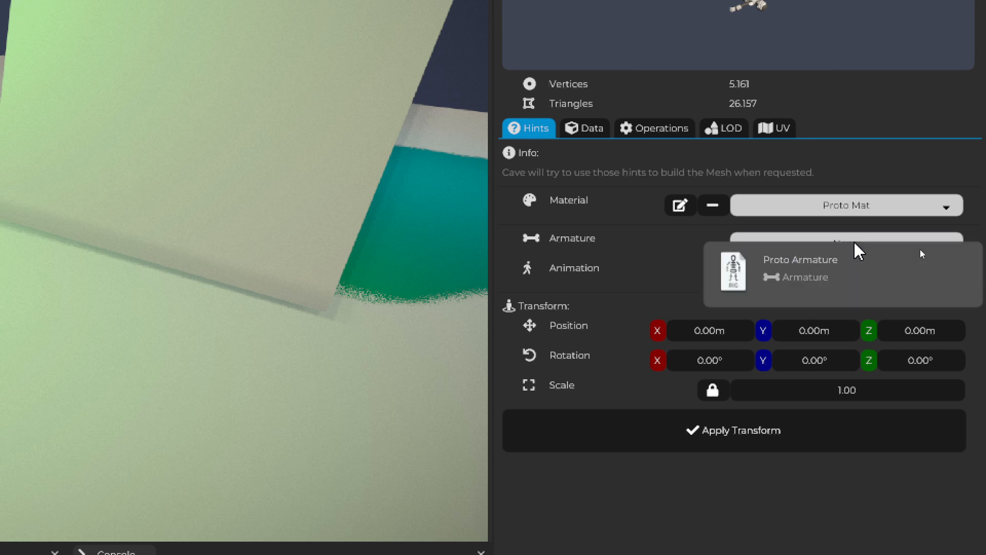
click(831, 280)
click(825, 273)
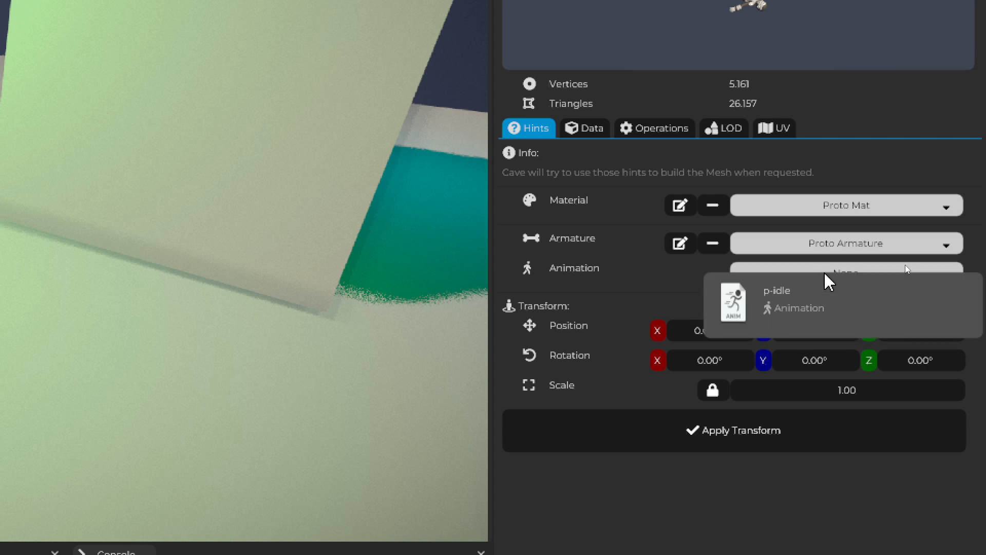
click(804, 311)
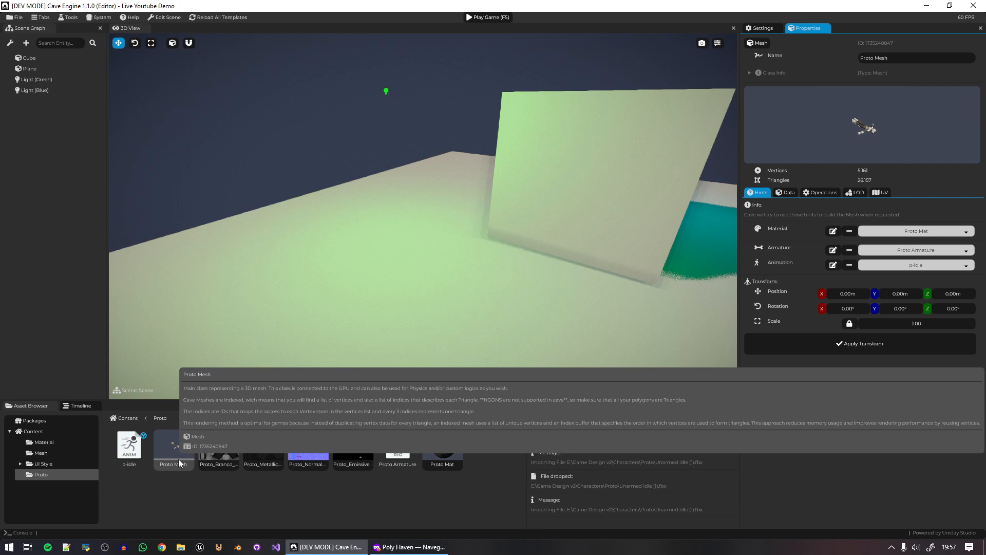
Place Proto Mesh on the plane beside the cube and shift it along its Z axis to about -2.25 m.
drag(178, 458, 398, 284)
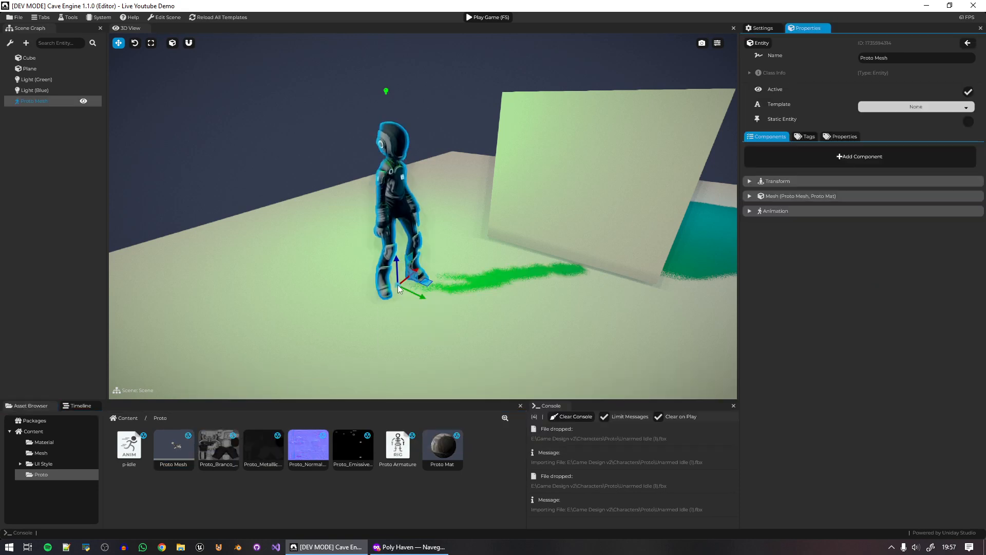
click(449, 91)
key(w)
right_drag(449, 92, 442, 101)
click(395, 154)
right_drag(394, 154, 390, 134)
key(s)
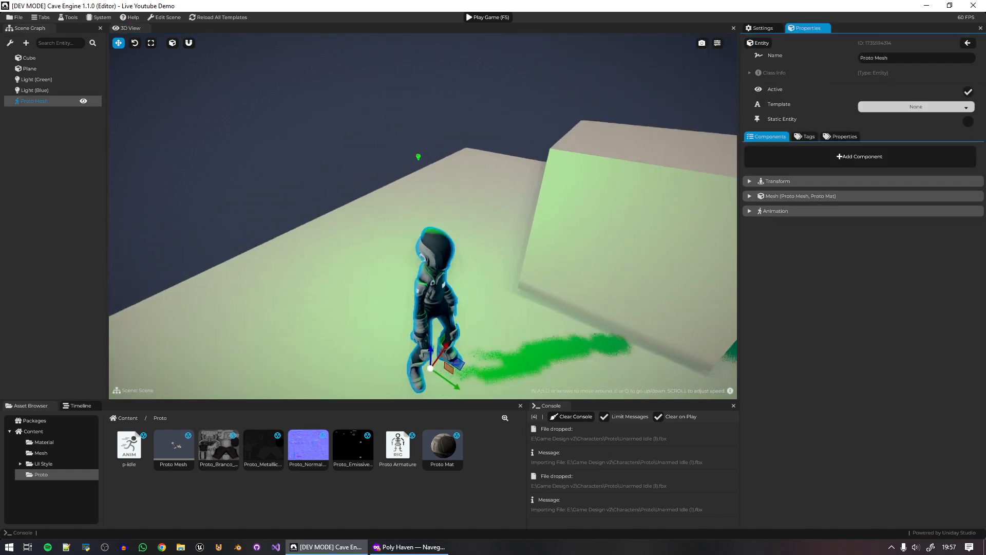
drag(455, 384, 384, 354)
Delete the green and blue light entities from the scene.
click(363, 124)
right_drag(363, 125, 358, 147)
click(430, 104)
right_drag(430, 104, 440, 94)
key(s)
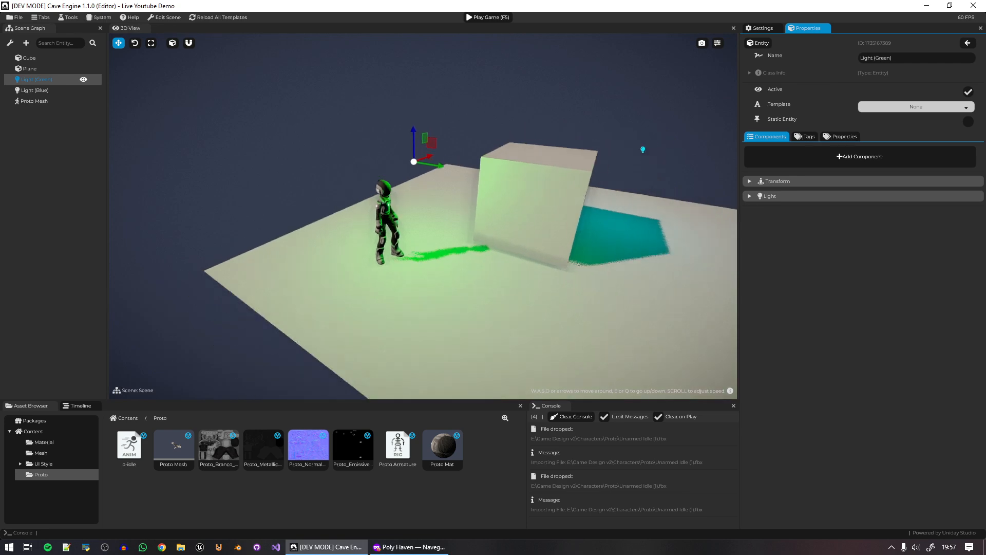
key(Delete)
click(591, 168)
key(Delete)
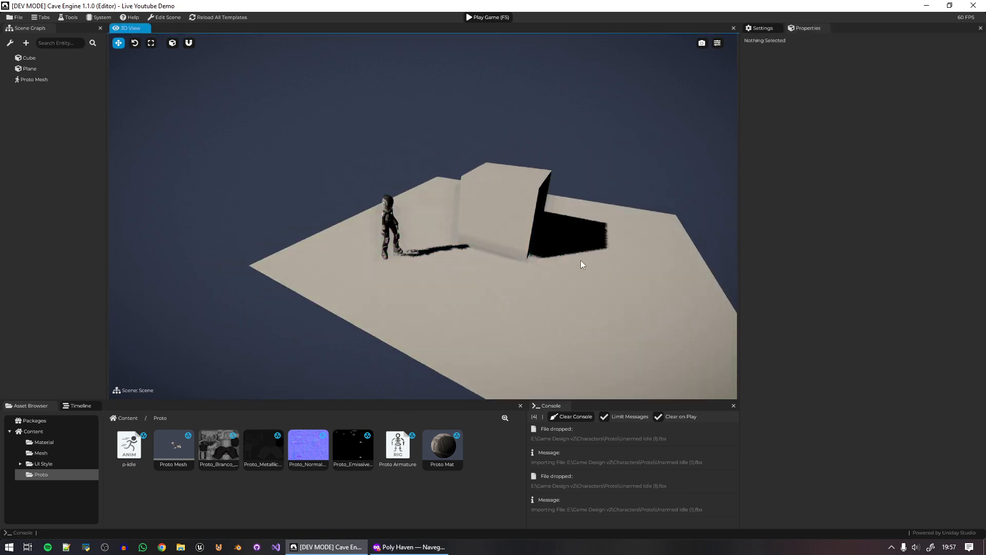
Reduce the shadow area of the scene's sun to 6.38 m.
right_drag(581, 260, 562, 246)
key(w)
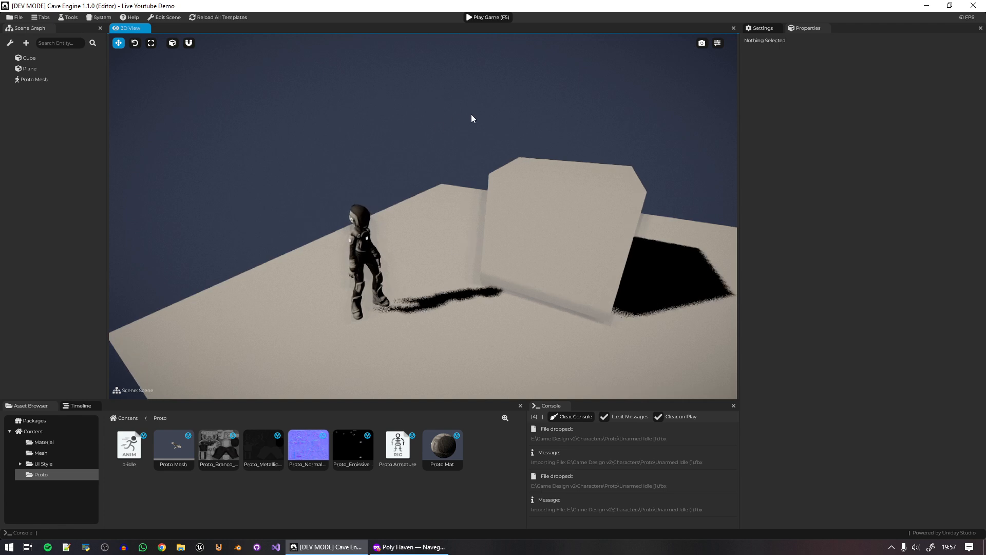
click(473, 119)
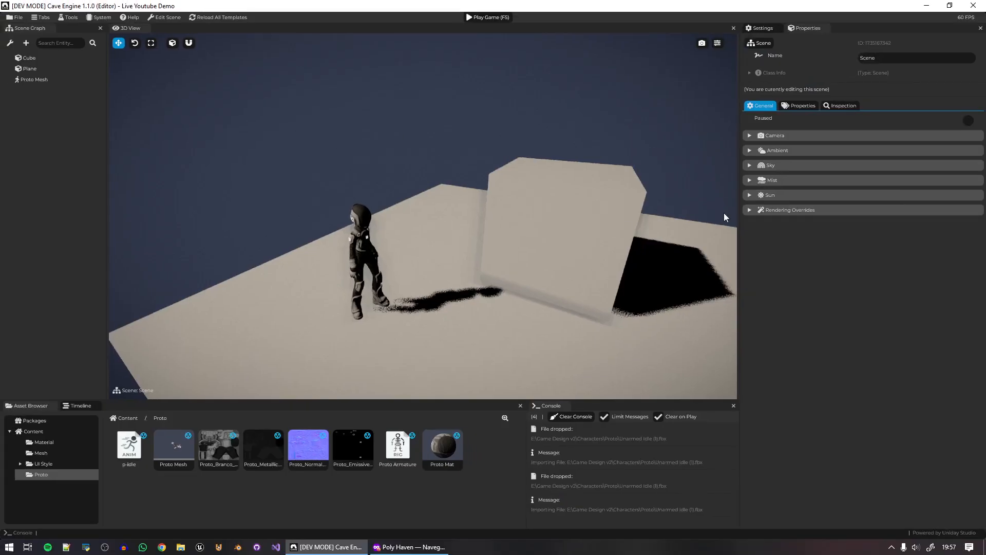
click(765, 198)
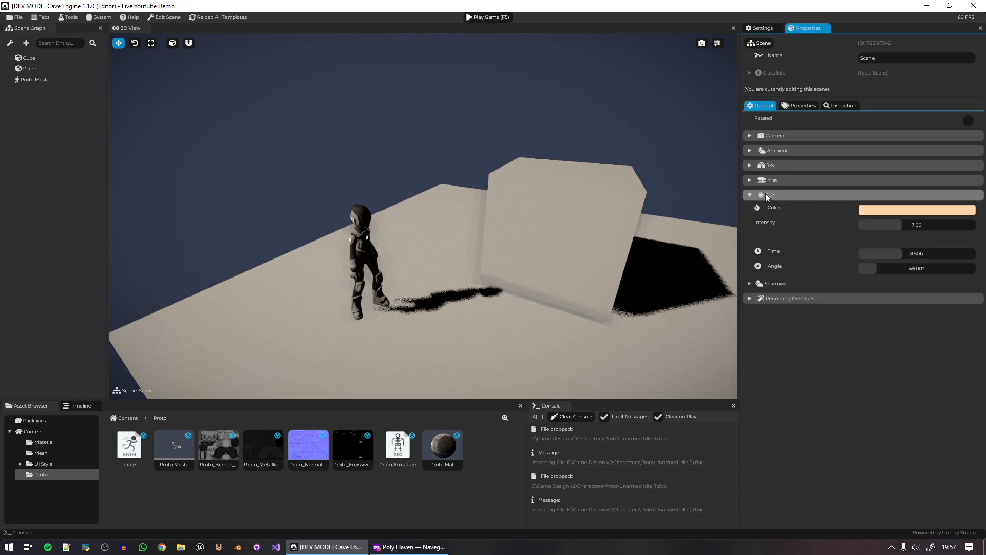
click(749, 284)
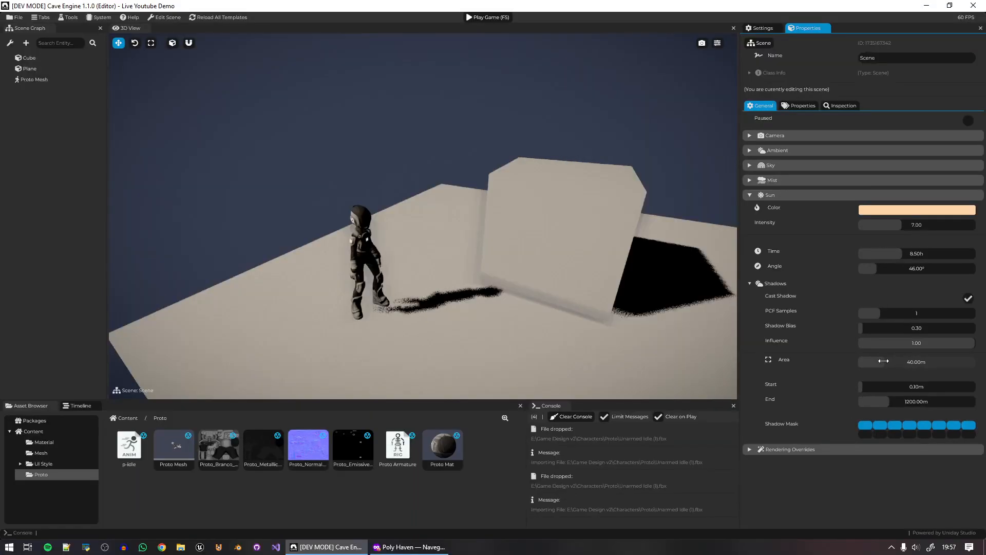
mouse_move(869, 362)
mouse_down()
mouse_move(886, 361)
mouse_move(865, 364)
mouse_up()
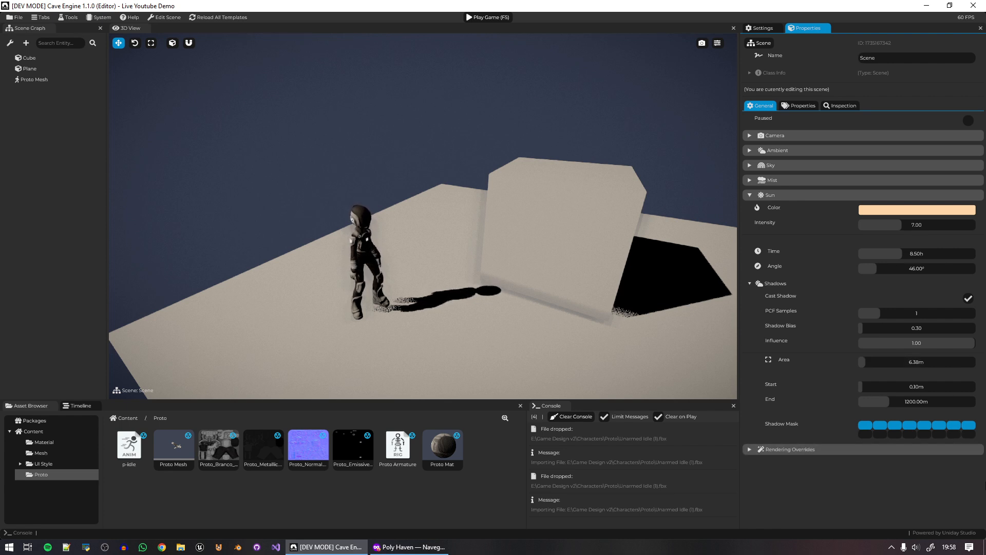
Lower the influence of the sun's shadows to 0.48.
key(s)
right_drag(580, 308, 545, 300)
key(w)
key(d)
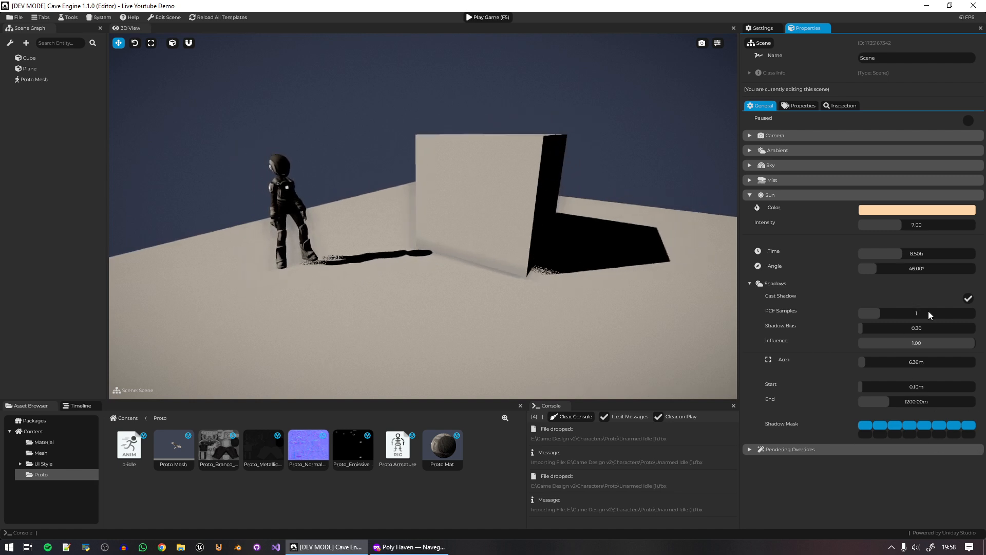
mouse_move(904, 343)
mouse_down()
mouse_move(945, 342)
mouse_move(916, 340)
mouse_up()
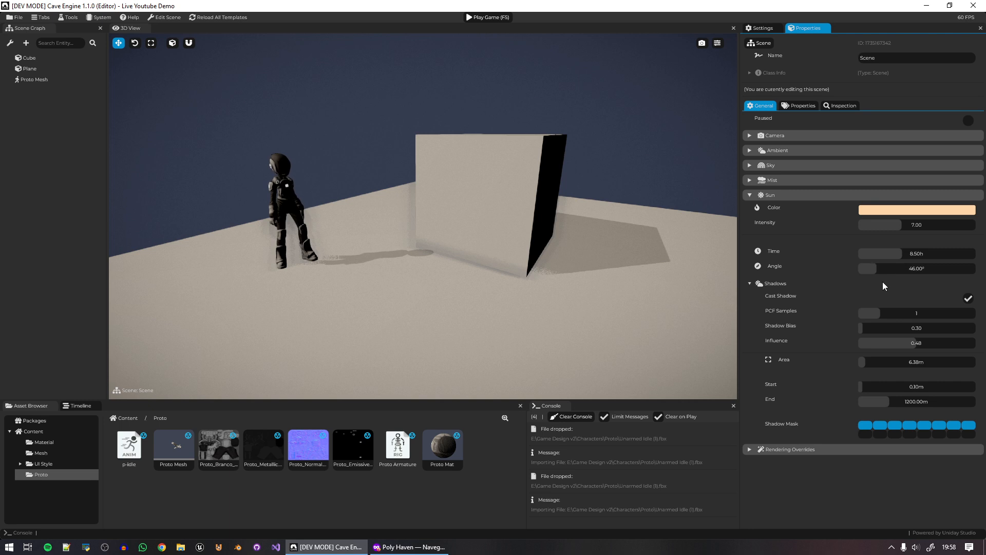
Set the sun's angle to 146.27° and its intensity to 7.77 to light the character's front.
drag(875, 265, 909, 280)
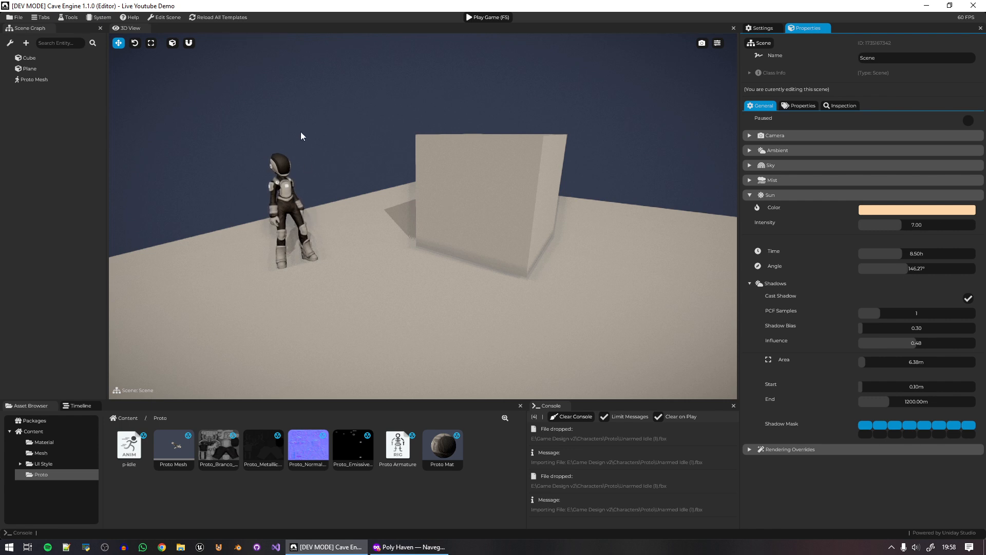
drag(868, 225, 907, 224)
right_drag(456, 83, 375, 85)
key(w)
key(s)
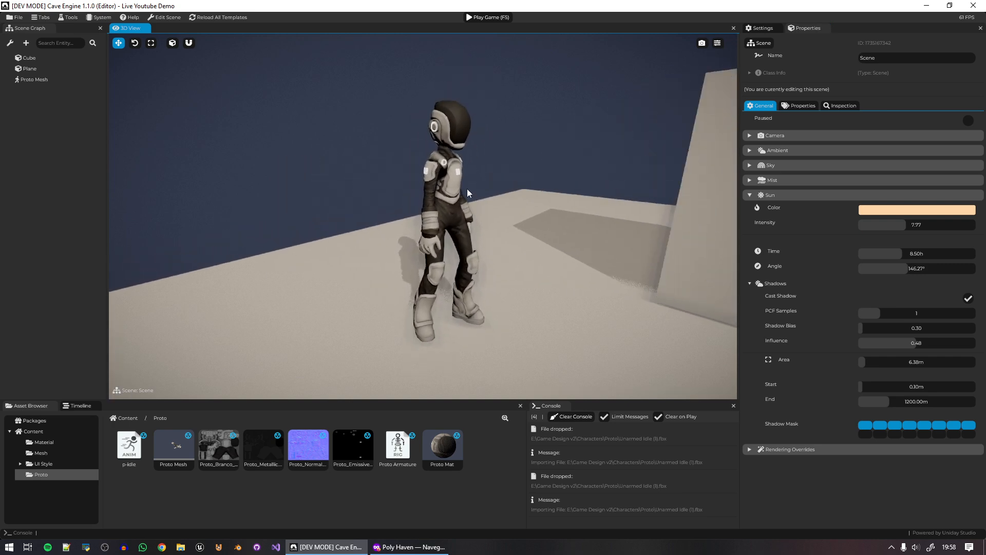
Examine the placed character's Transform, Mesh and Animation components, compare them with the Proto Mesh asset's hints, and check the available animations.
click(453, 148)
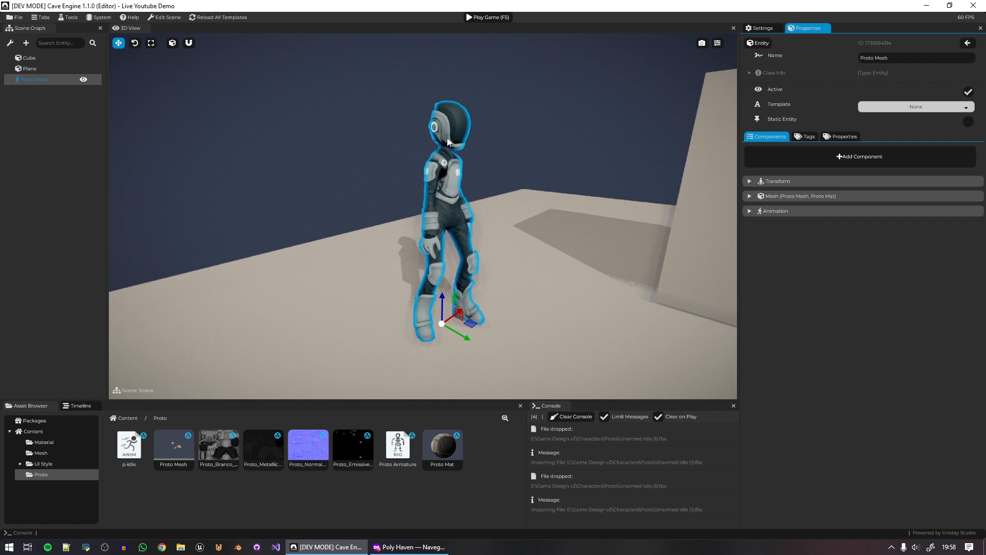
mouse_move(178, 456)
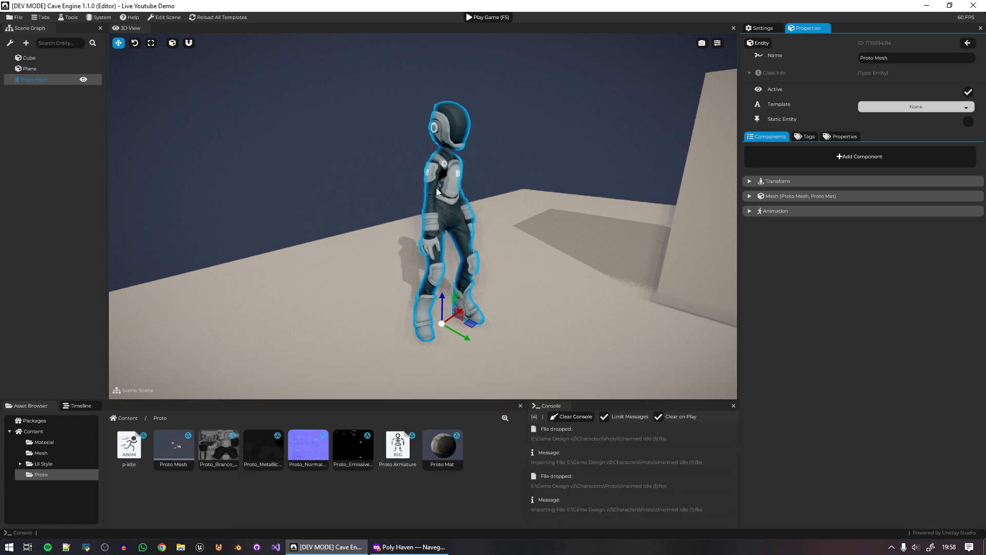
click(781, 180)
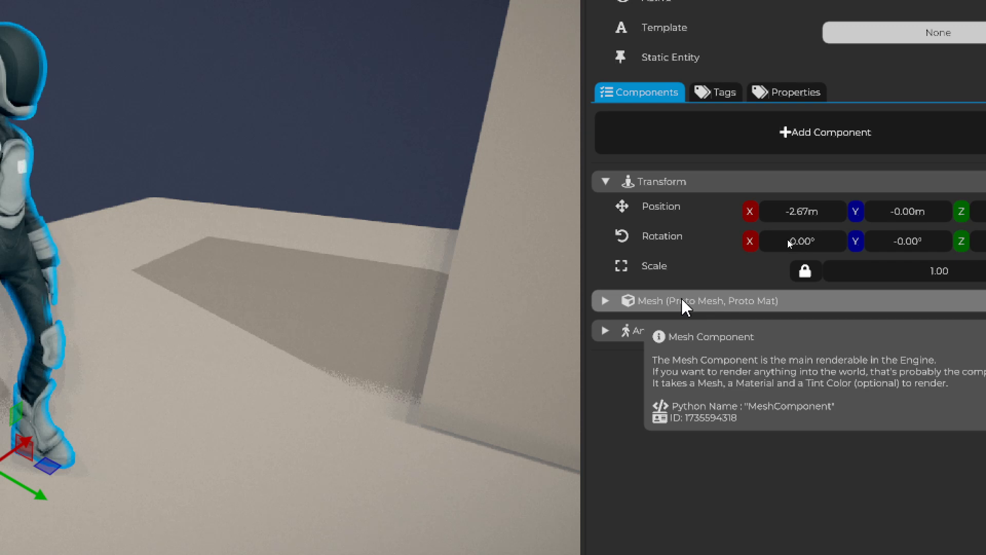
click(845, 302)
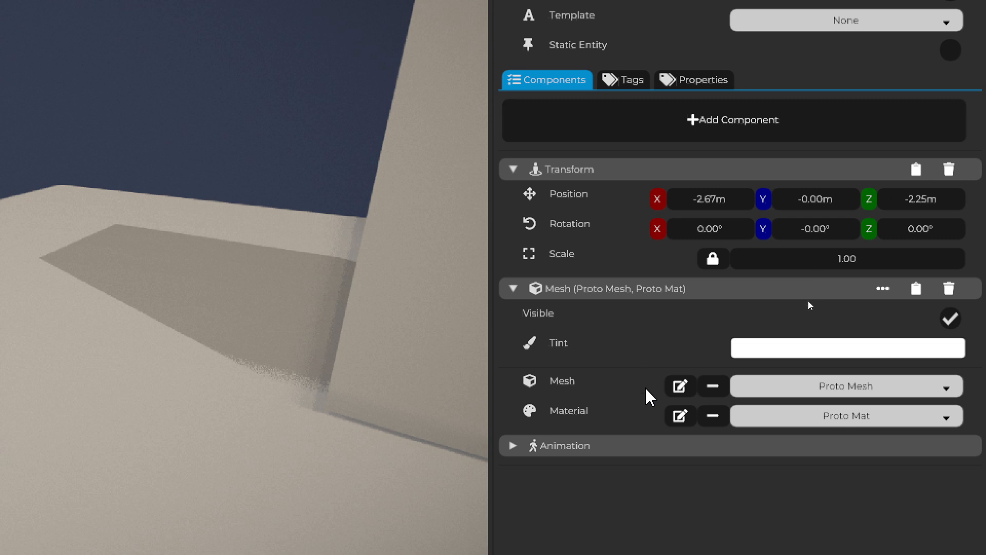
click(568, 448)
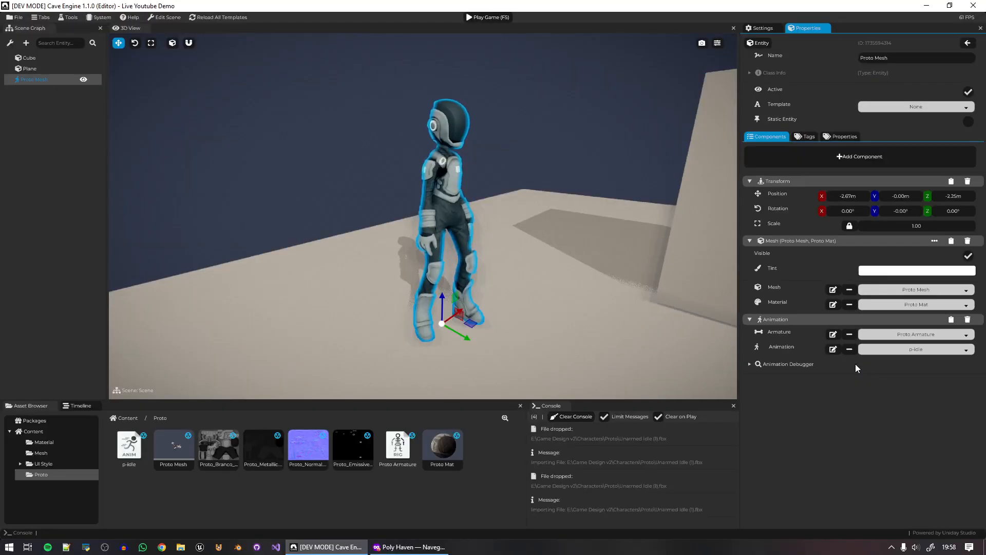
click(174, 448)
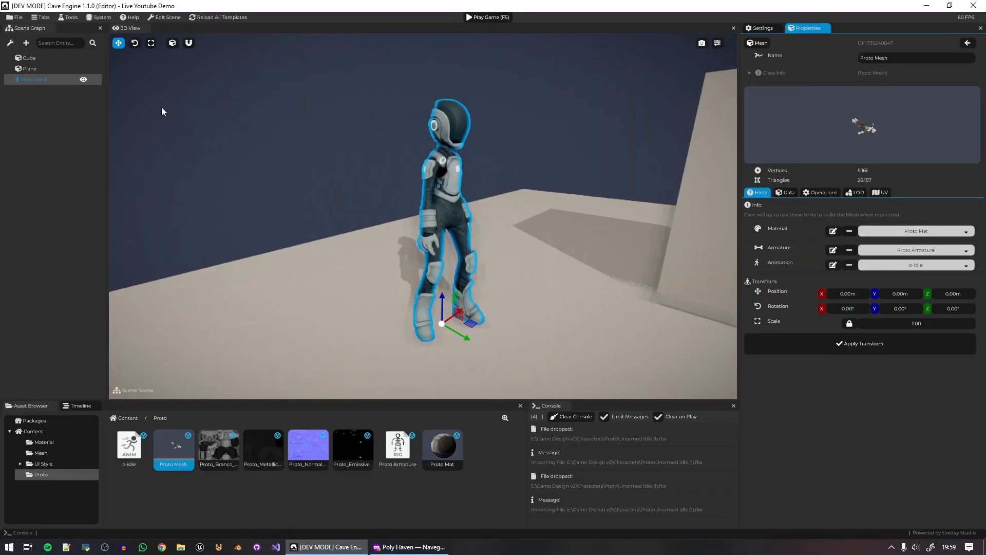
click(35, 81)
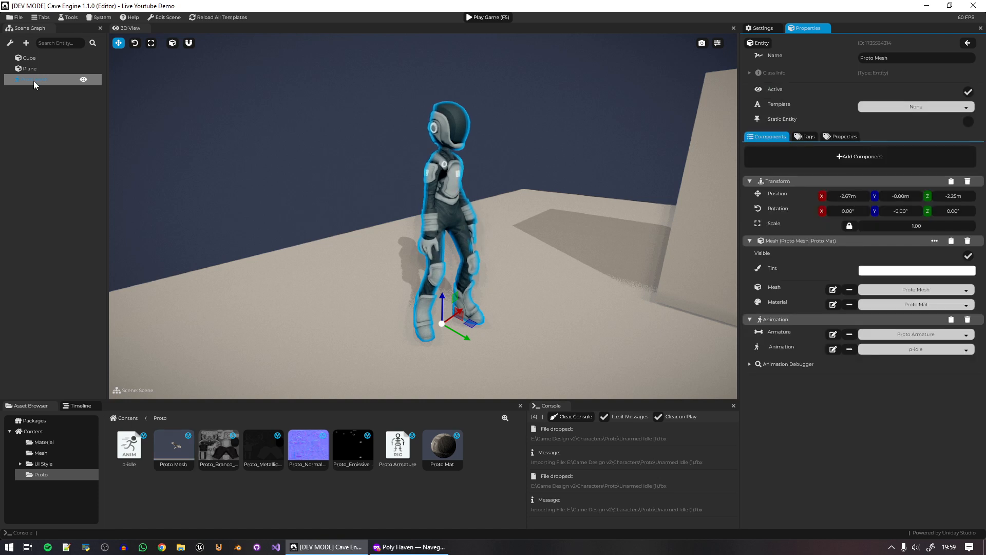
click(944, 348)
click(874, 398)
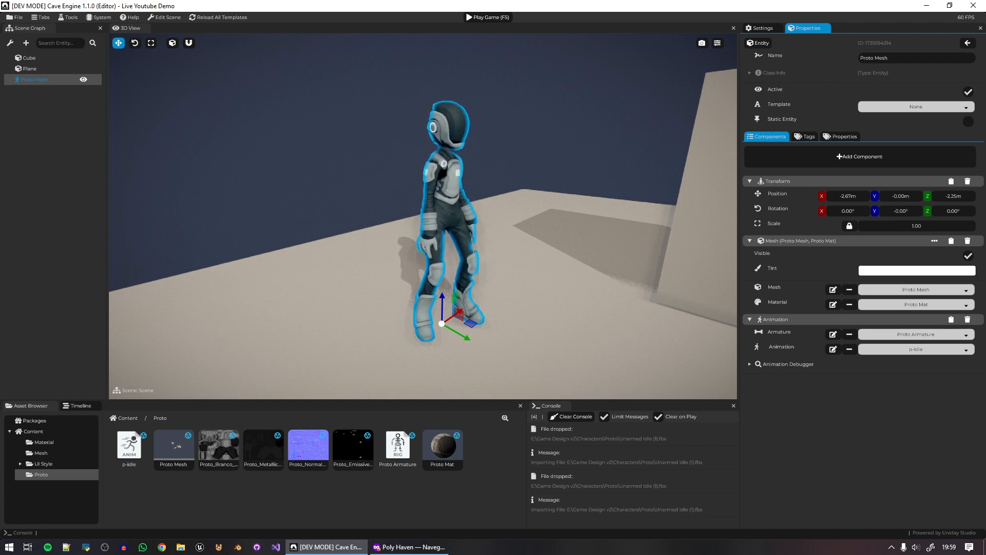
Select Walking.fbx, Standard Run.fbx and Falling.fbx together in the Characters > Proto folder in File Explorer.
drag(985, 125, 686, 125)
scroll(601, 339, down, 3)
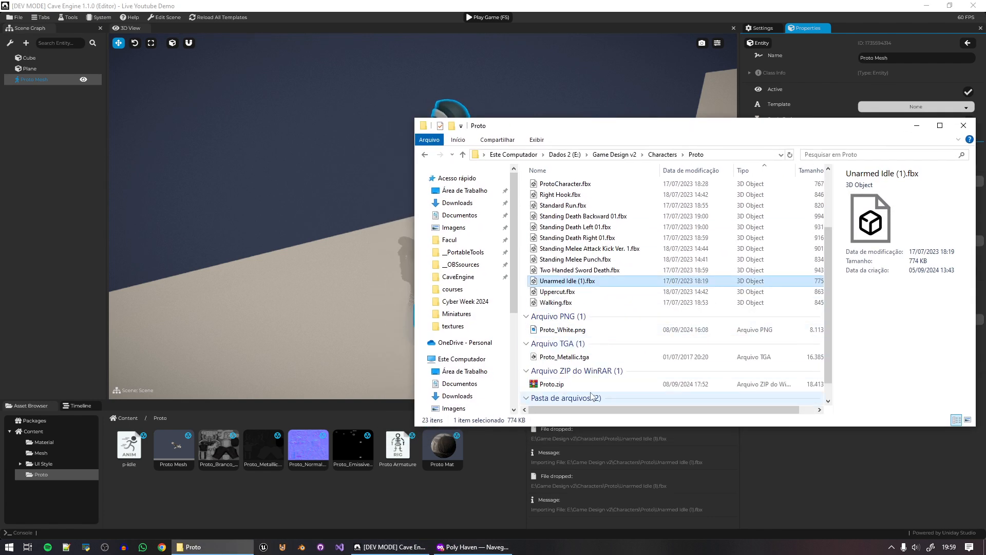
click(579, 305)
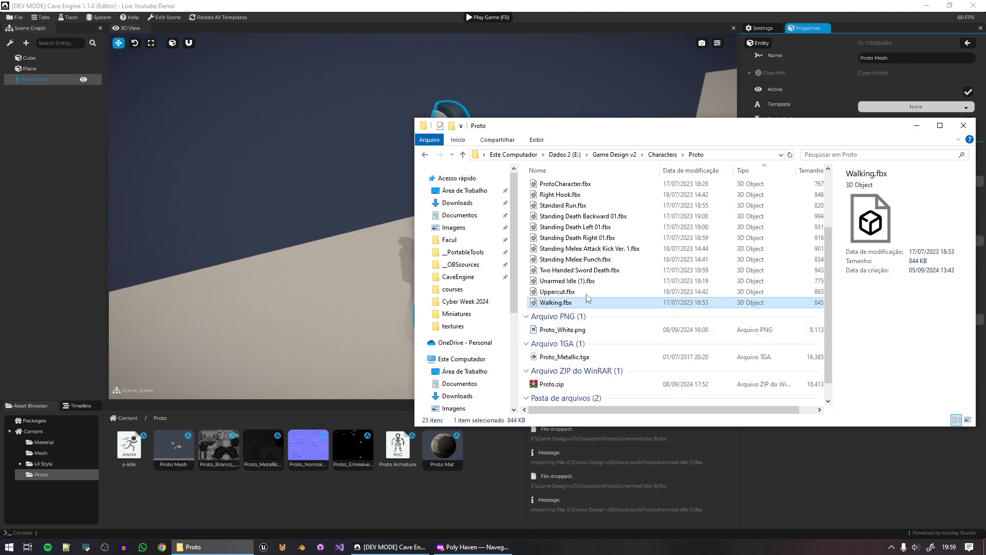
ctrl+click(573, 205)
scroll(568, 221, up, 2)
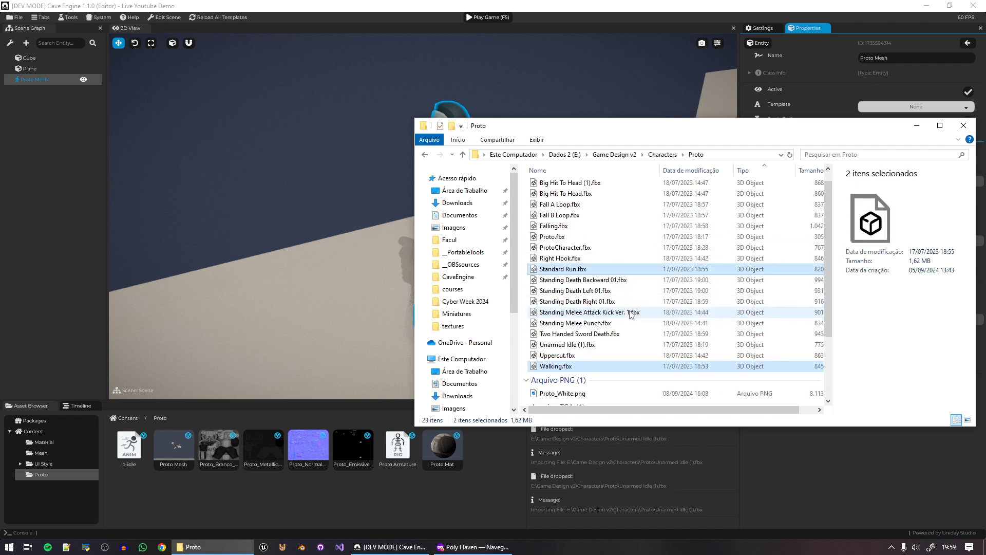
ctrl+click(560, 227)
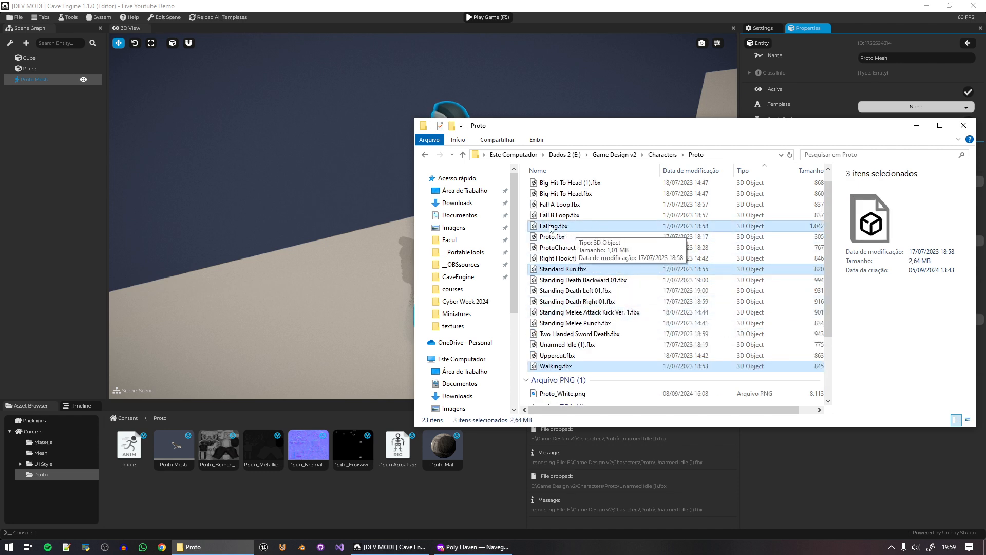
drag(395, 497, 393, 497)
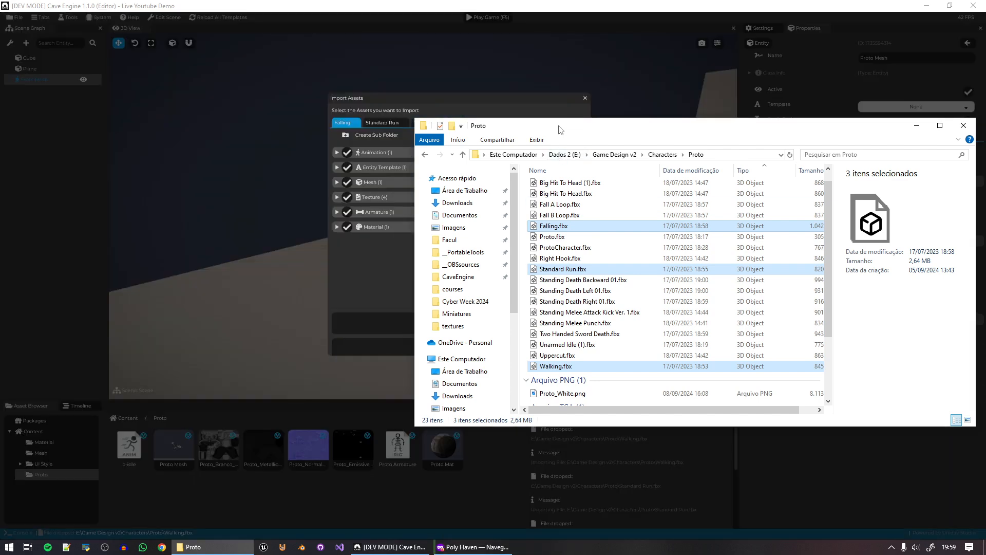
drag(559, 127, 985, 131)
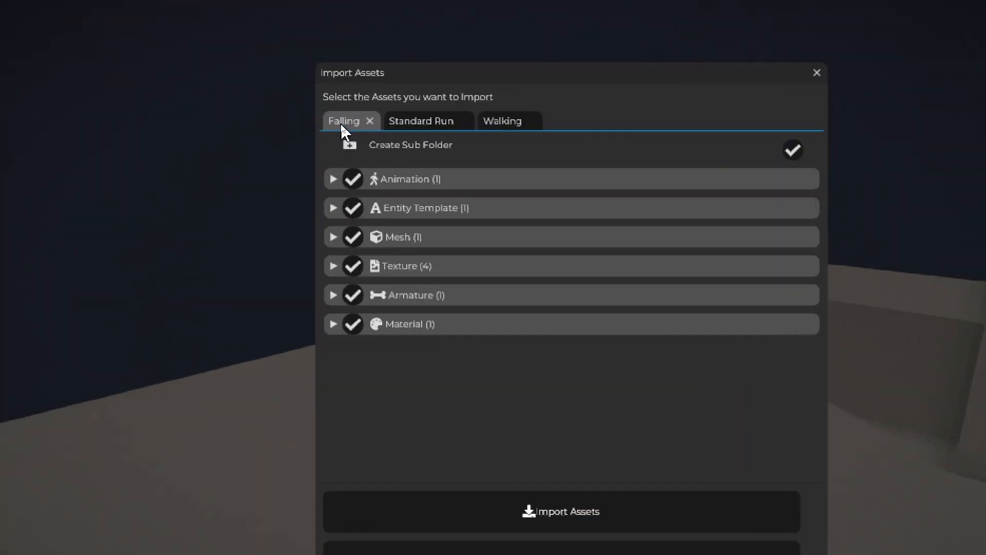
click(388, 125)
click(534, 121)
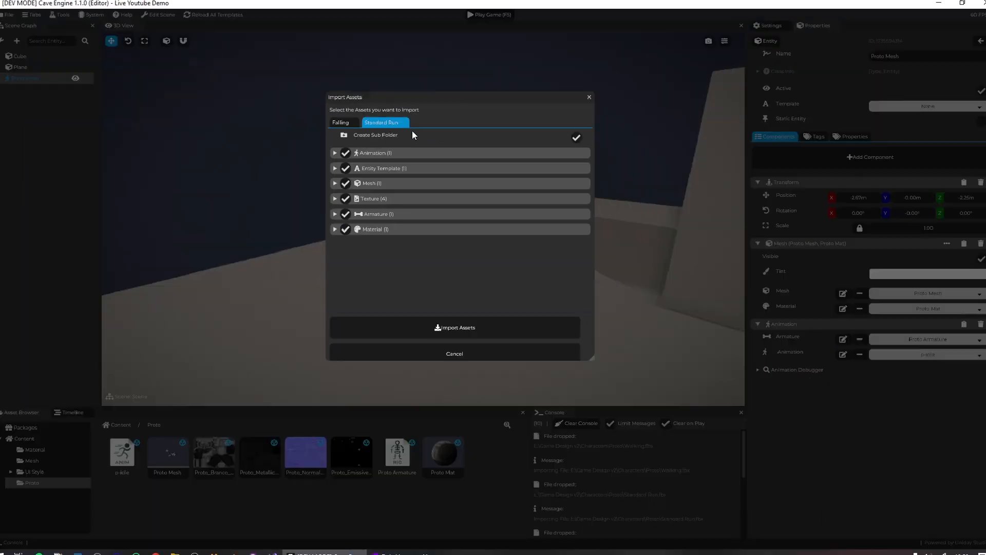
click(481, 348)
Bring the three selected FBX files into the Proto asset folder for import and disable sub-folder creation for Standard Run.
drag(493, 554, 584, 144)
drag(453, 290, 451, 491)
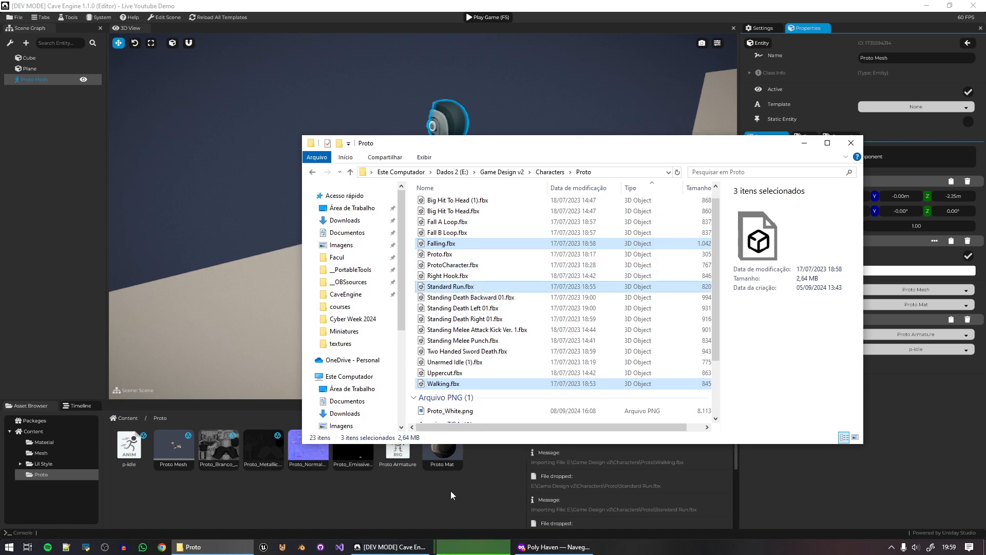
drag(499, 146, 985, 185)
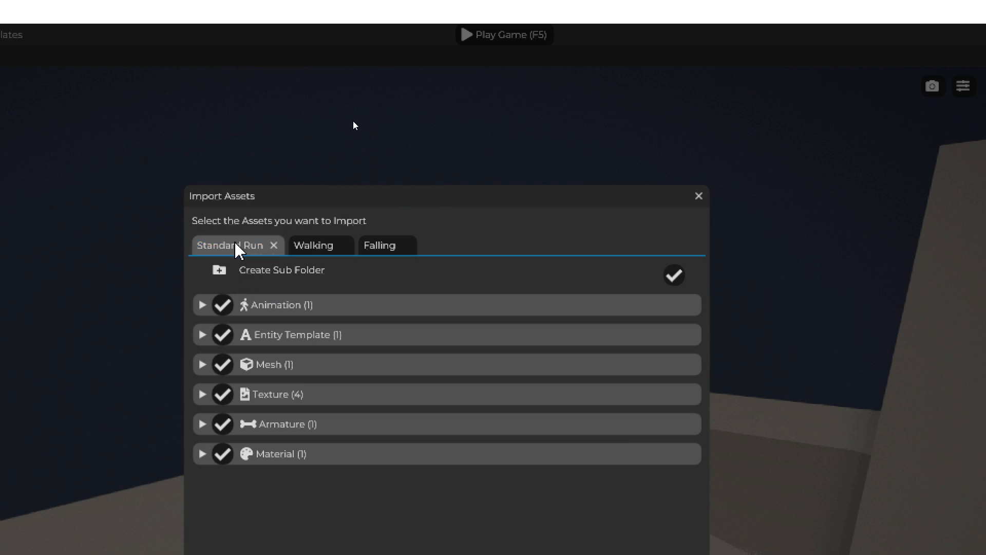
click(677, 277)
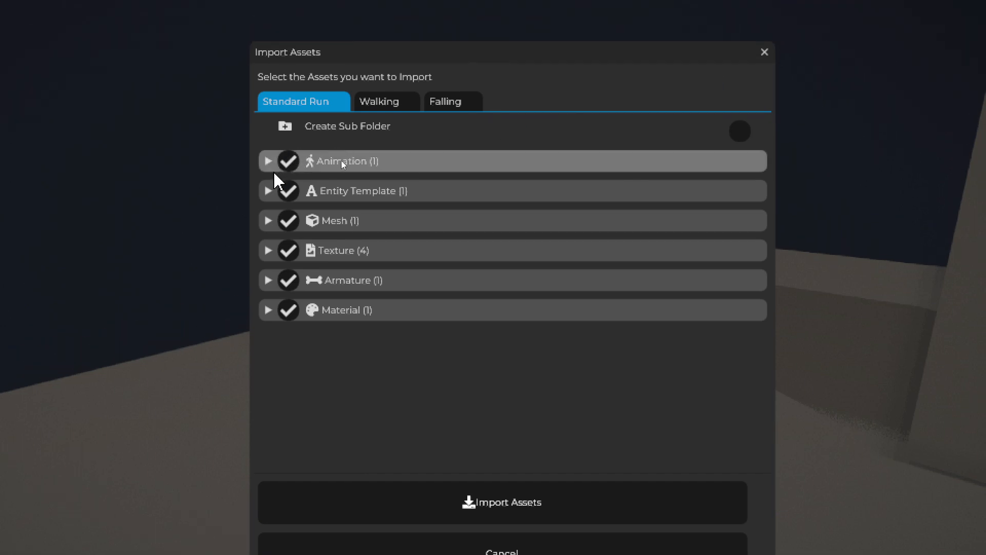
Limit the Standard Run import to its animation, excluding template, mesh, textures, armature and material, and name the animation p-run.
click(289, 191)
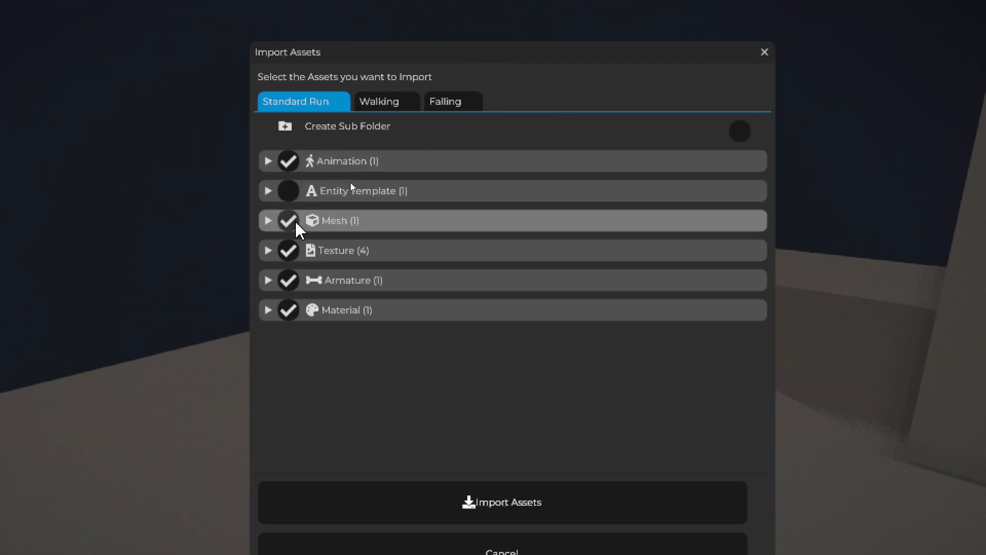
click(288, 221)
click(288, 250)
click(288, 280)
click(289, 310)
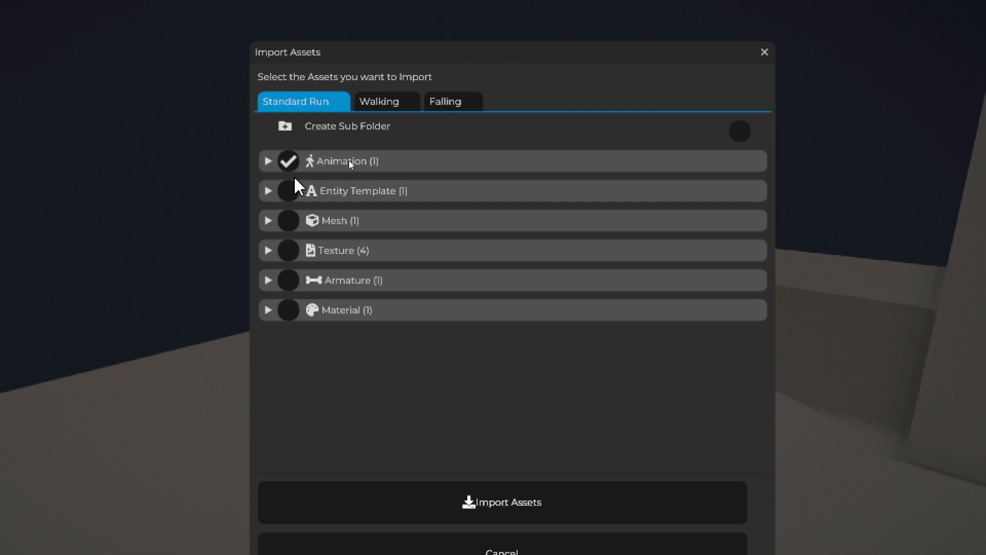
click(268, 162)
key(ctrl+a)
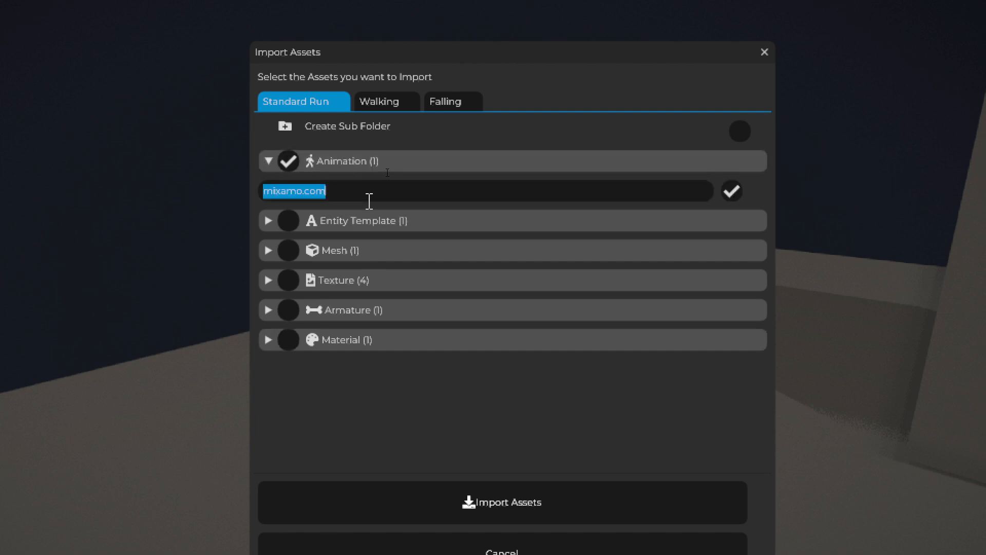
text(p-run)
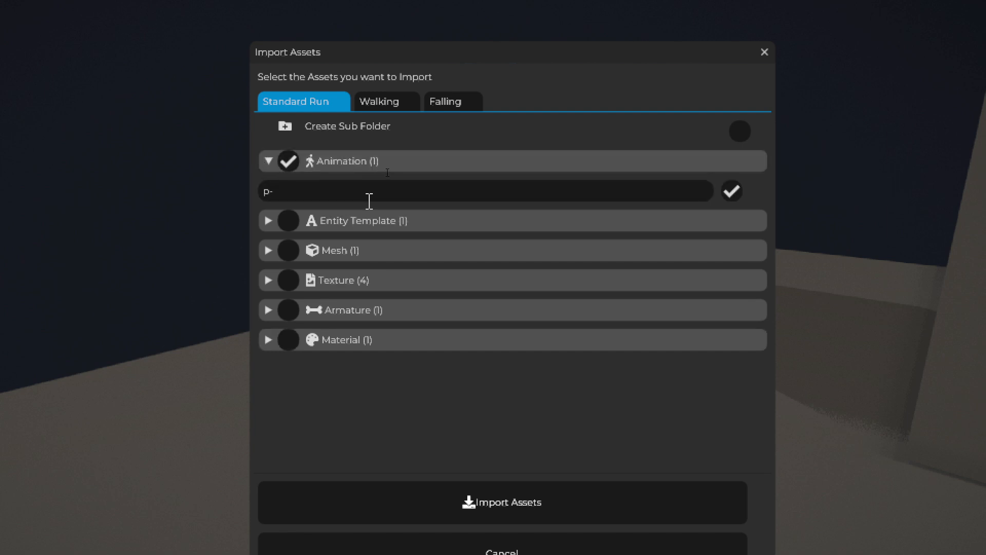
Configure the Walking import without a sub-folder to include only its animation, named p-walk.
click(381, 102)
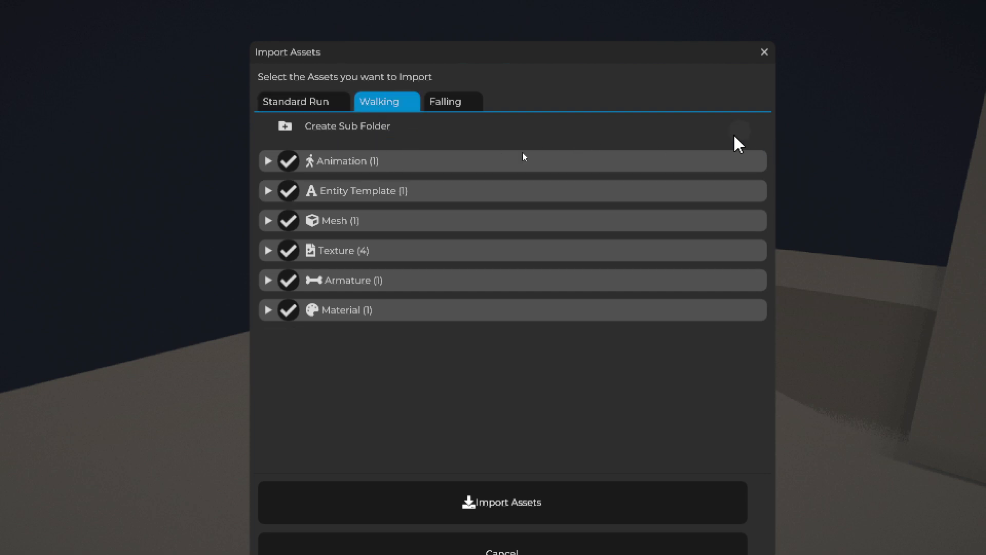
click(288, 190)
click(288, 221)
click(288, 250)
click(288, 280)
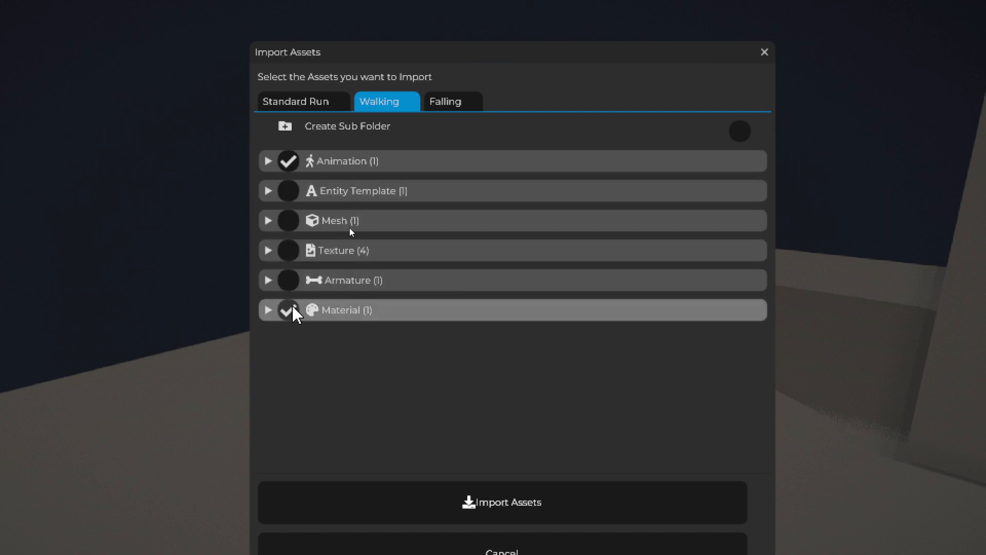
click(289, 310)
click(268, 161)
double_click(363, 196)
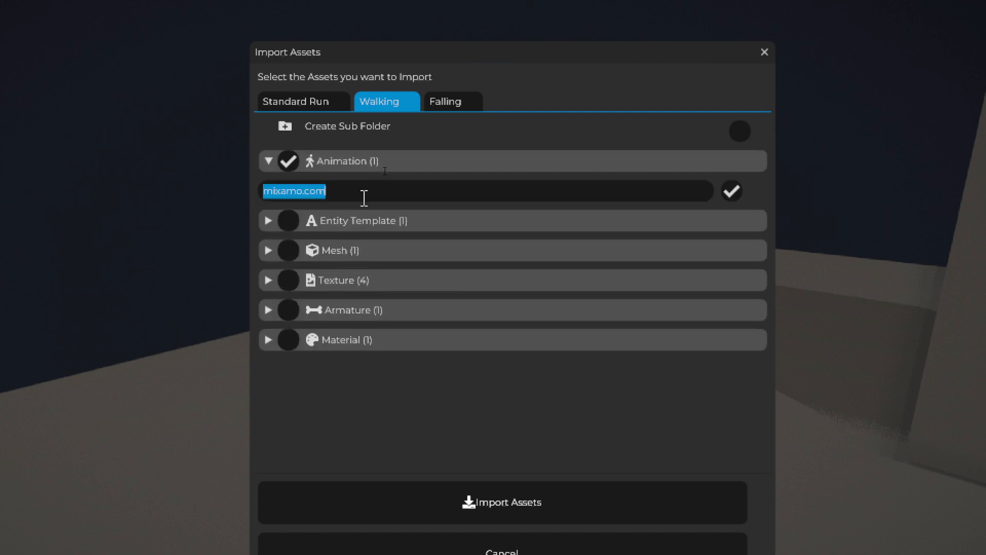
text(p-wa)
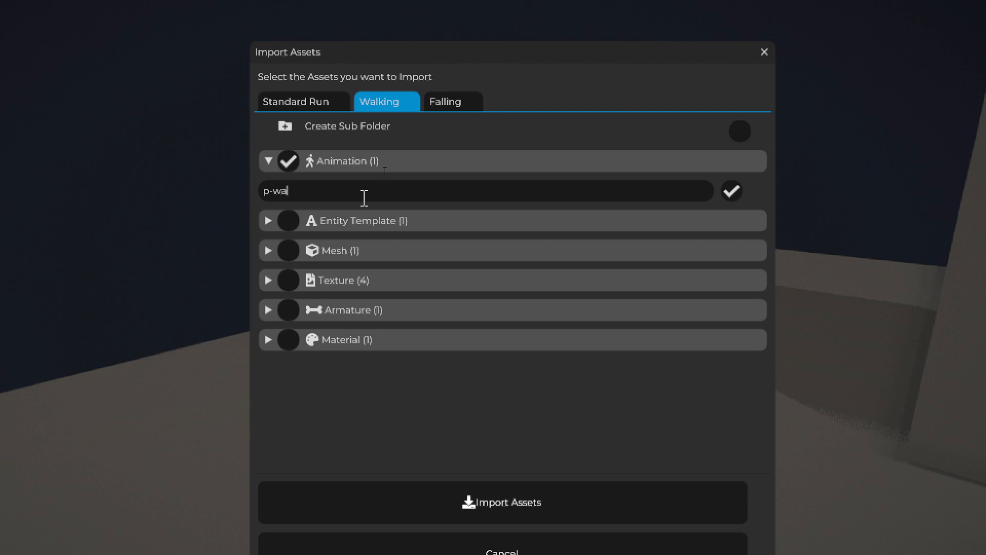
text(lk)
Limit the Falling import to an animation named p-fall without a sub-folder, then import all three files and save the project.
click(442, 102)
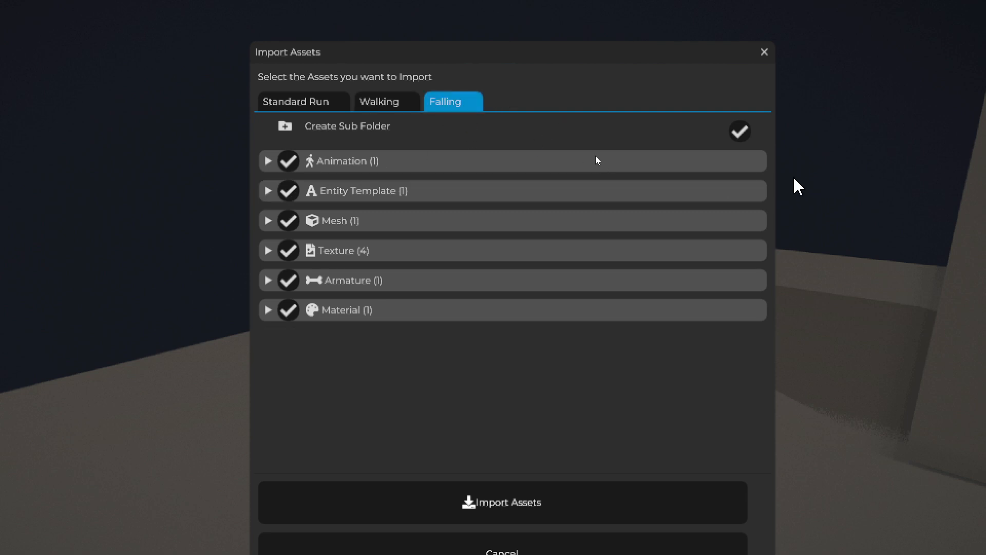
click(288, 191)
click(288, 220)
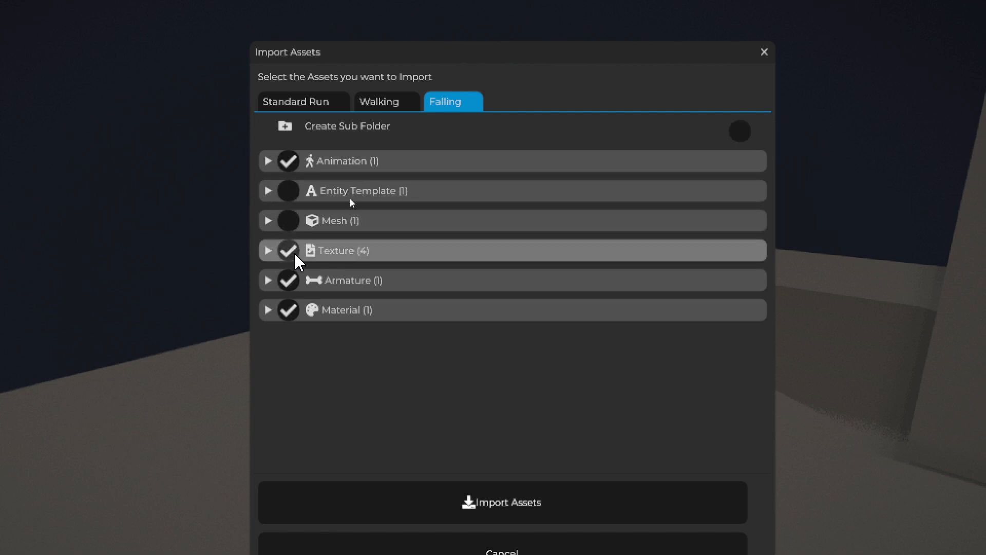
click(289, 250)
click(289, 280)
click(288, 309)
click(268, 160)
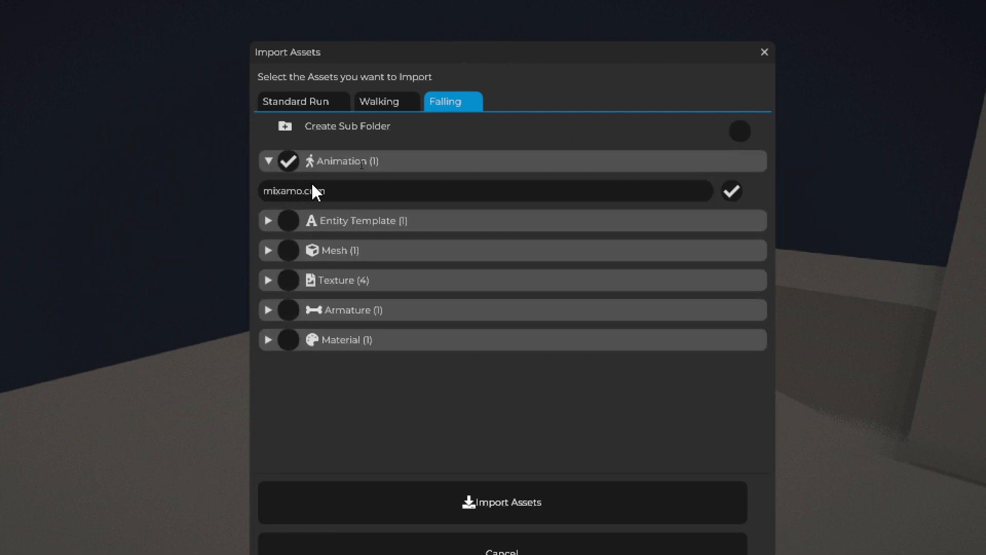
click(349, 195)
text(p=-)
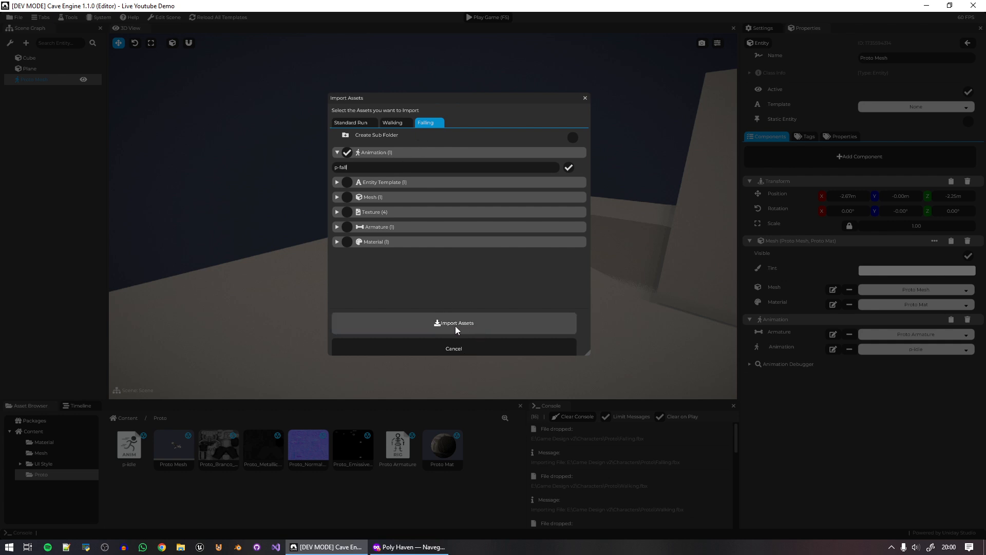
click(456, 327)
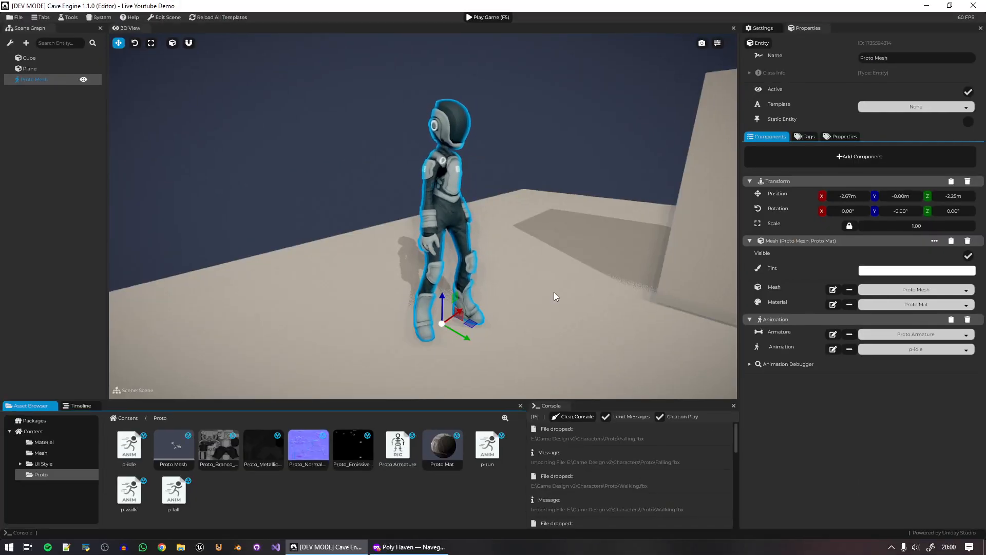
key(ctrl+s)
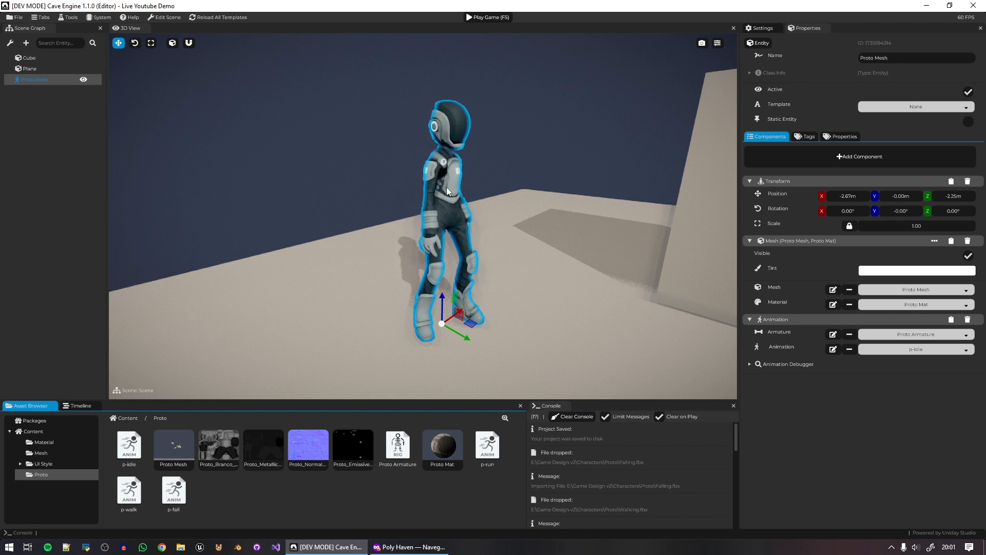
Reselect the Proto character in the scene and preview the p-run, p-walk and p-fall animations on it.
click(522, 134)
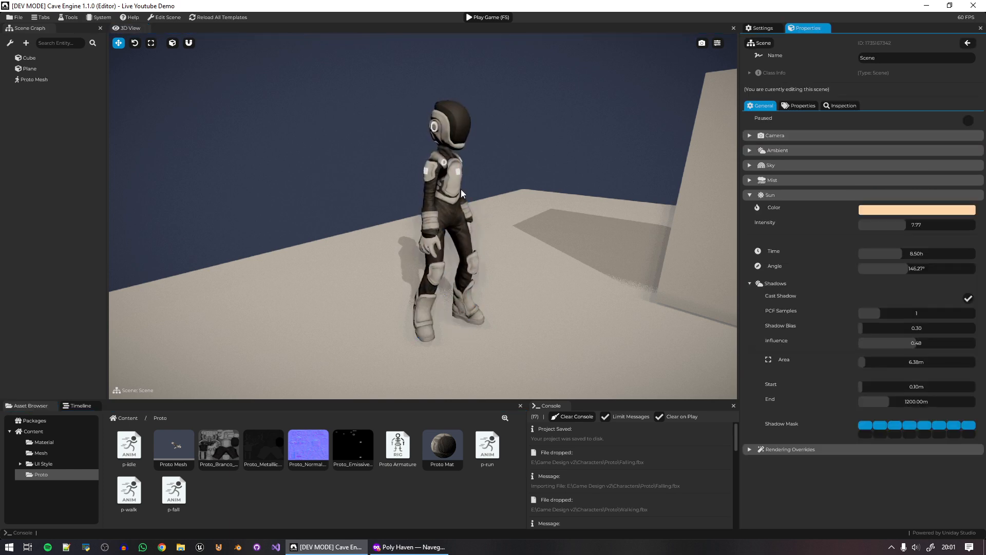
click(453, 132)
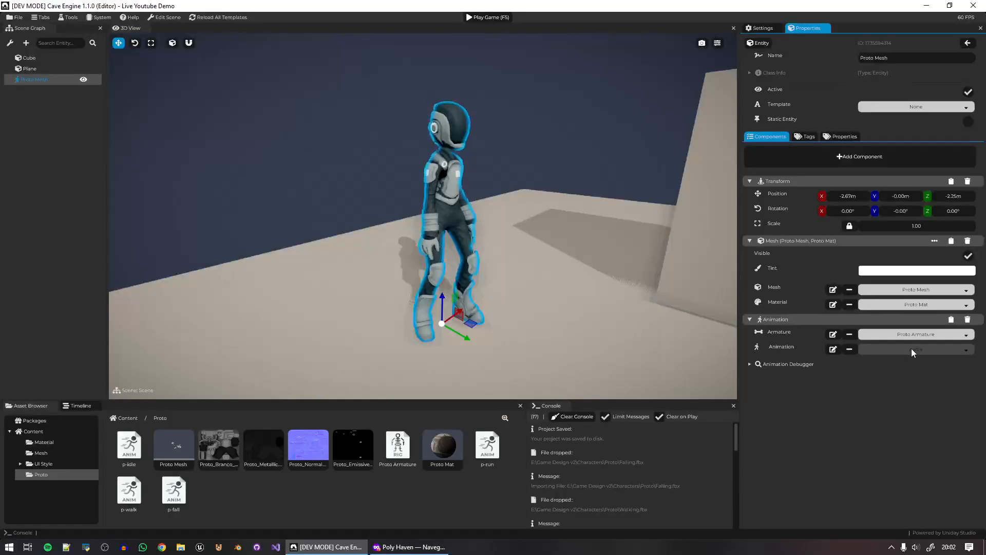
click(489, 452)
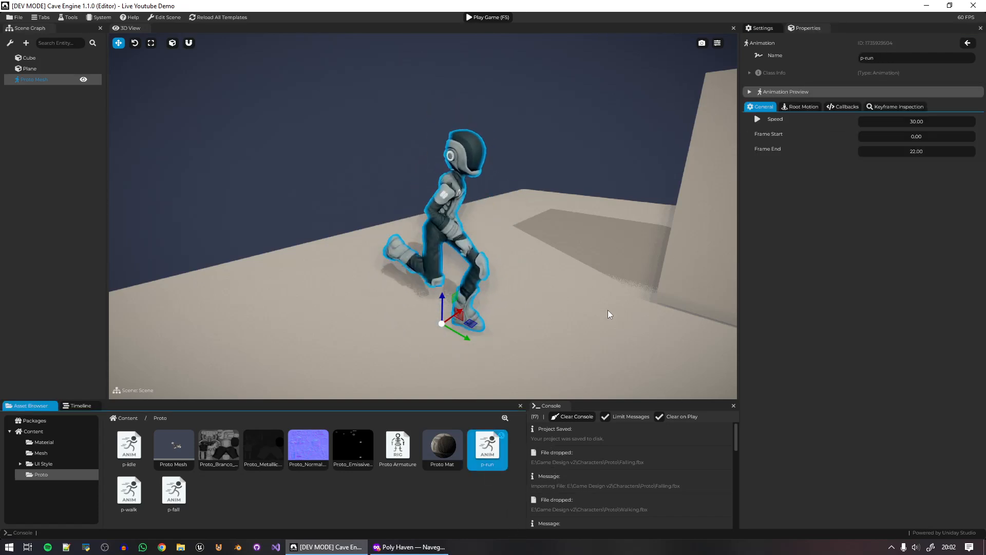
click(129, 496)
click(174, 492)
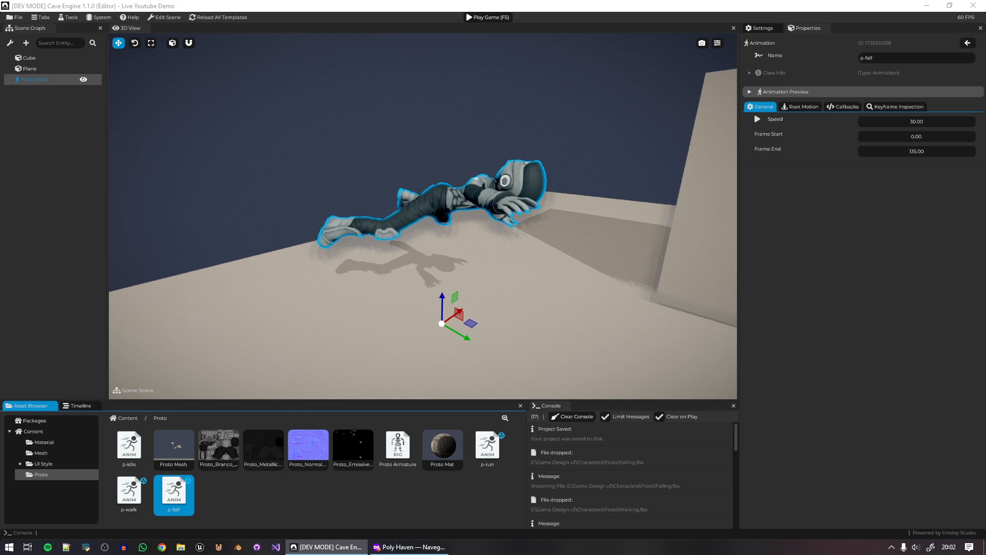
Import only the animation from Fall A Loop.fbx into the Proto asset folder, naming it p-fall.
drag(363, 481, 410, 499)
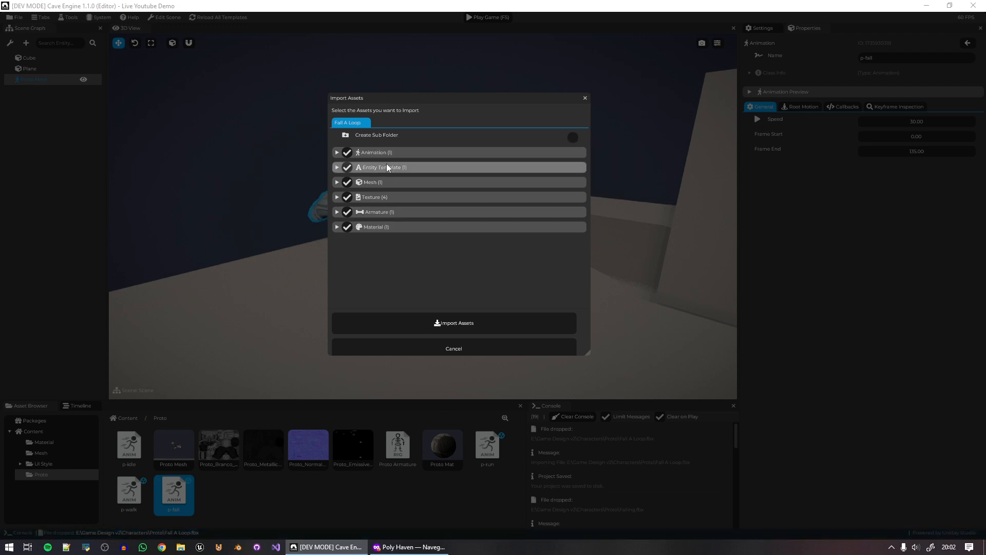
click(347, 212)
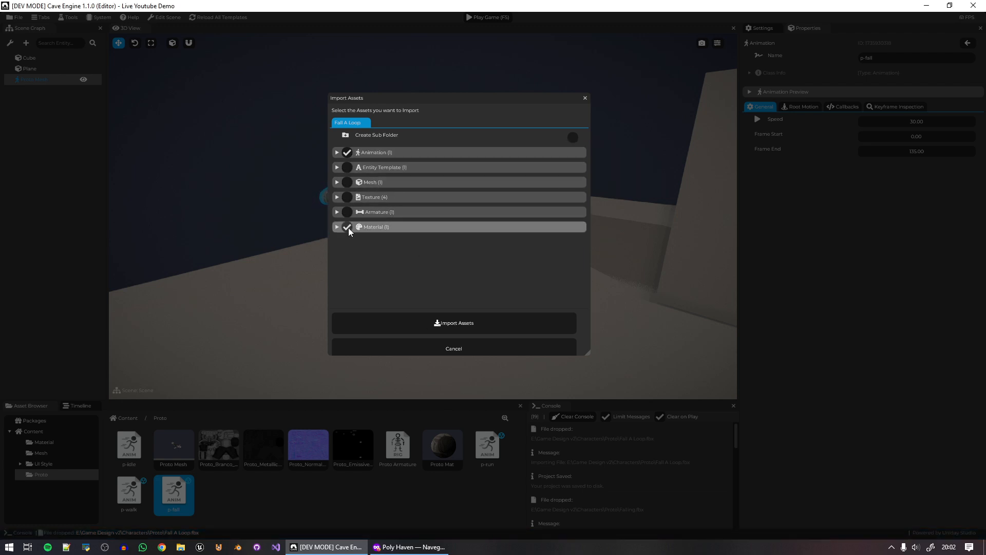
click(348, 227)
click(337, 152)
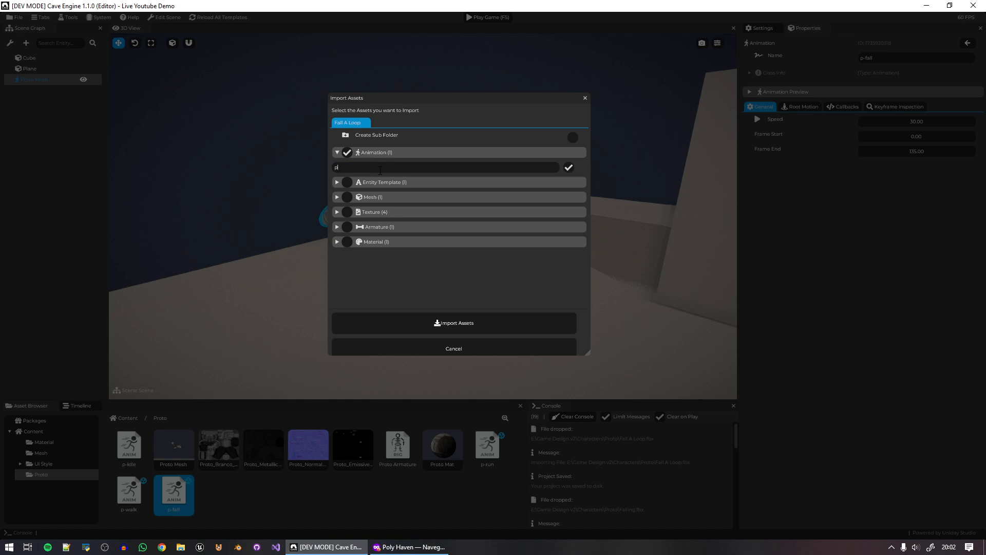
click(470, 324)
Preview the newly imported p-fall animation, delete the earlier p-fall made from Falling.fbx, and save the project.
click(226, 492)
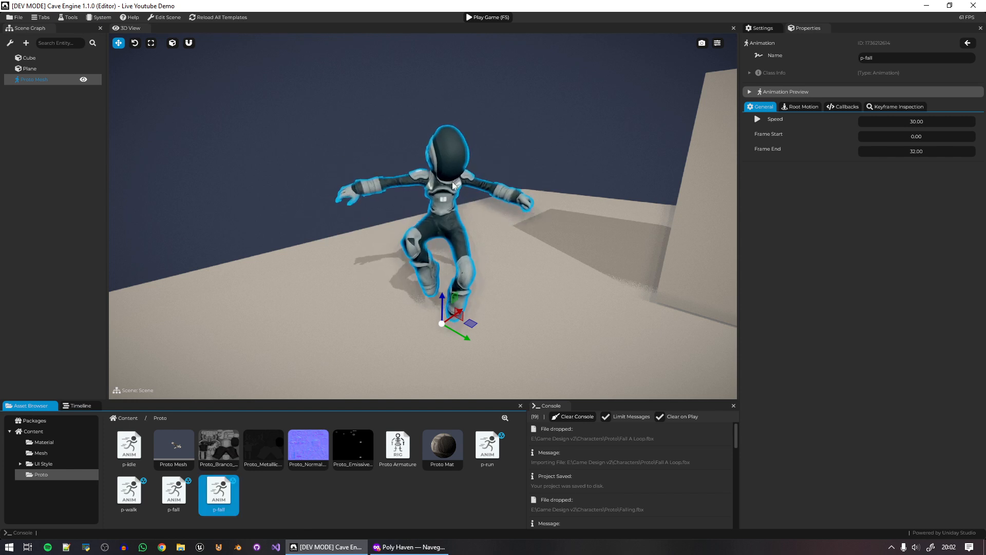
right_click(216, 492)
click(304, 494)
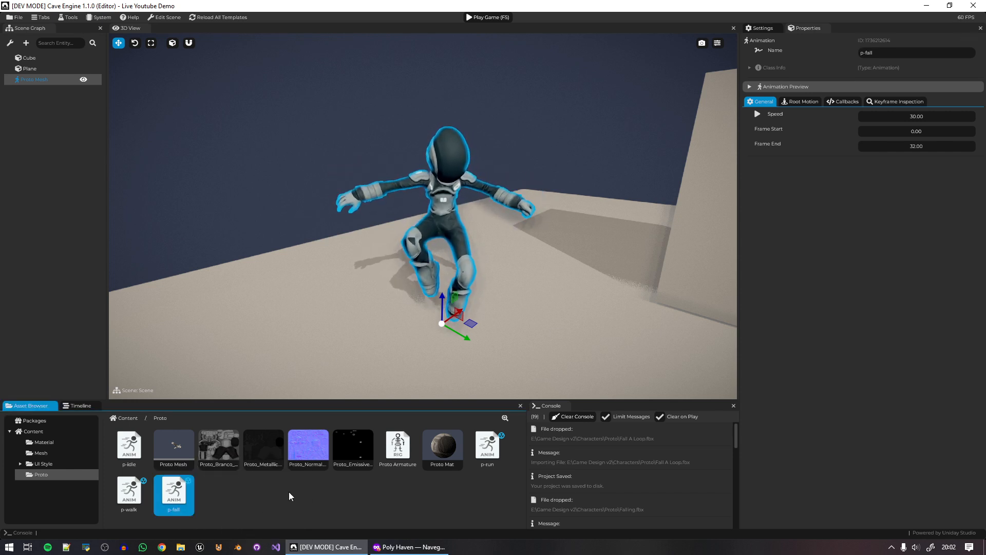
key(ctrl+s)
Preview p-run on the character and review the FBX files in the Characters > Proto folder in File Explorer.
click(501, 461)
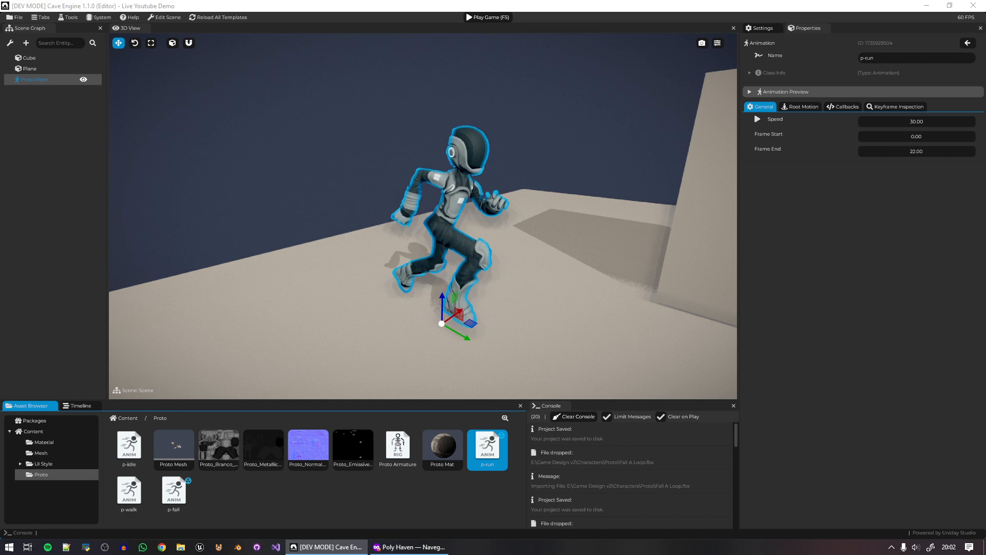
drag(985, 97, 711, 208)
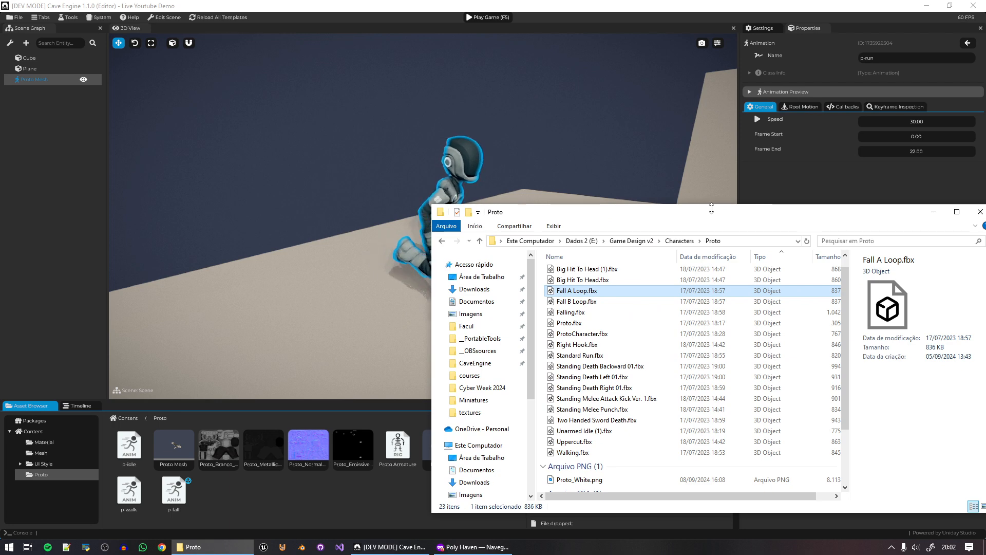
click(682, 2)
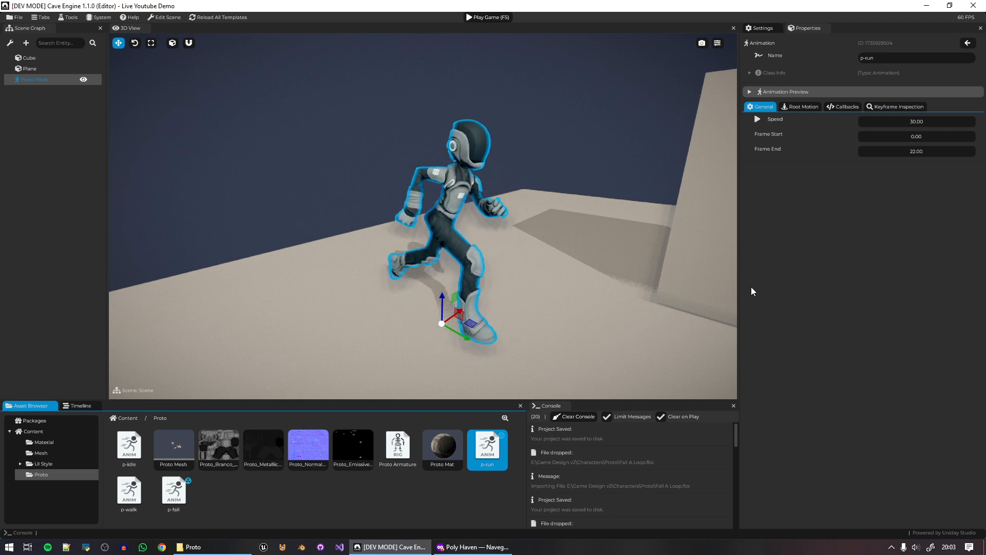
click(203, 549)
drag(743, 220, 655, 202)
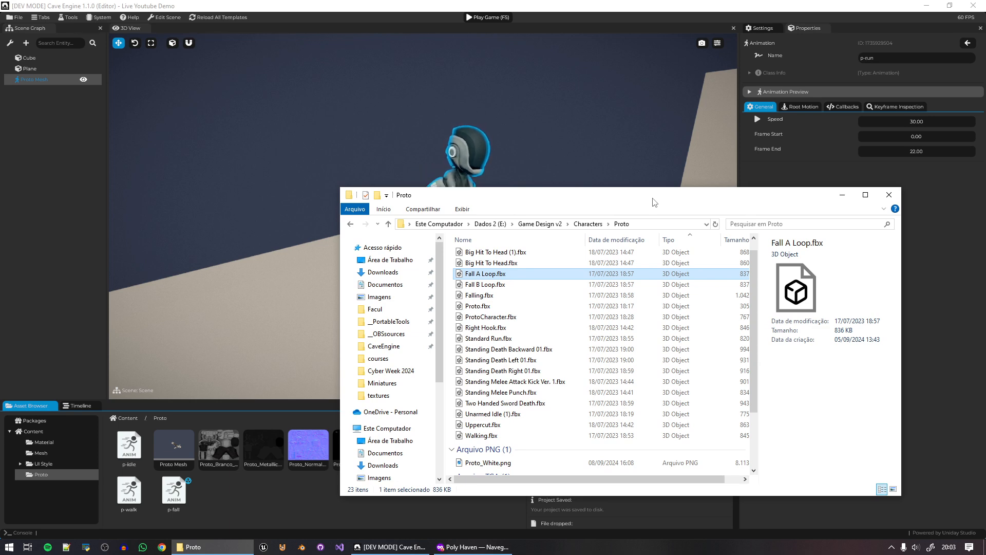
drag(615, 204, 613, 181)
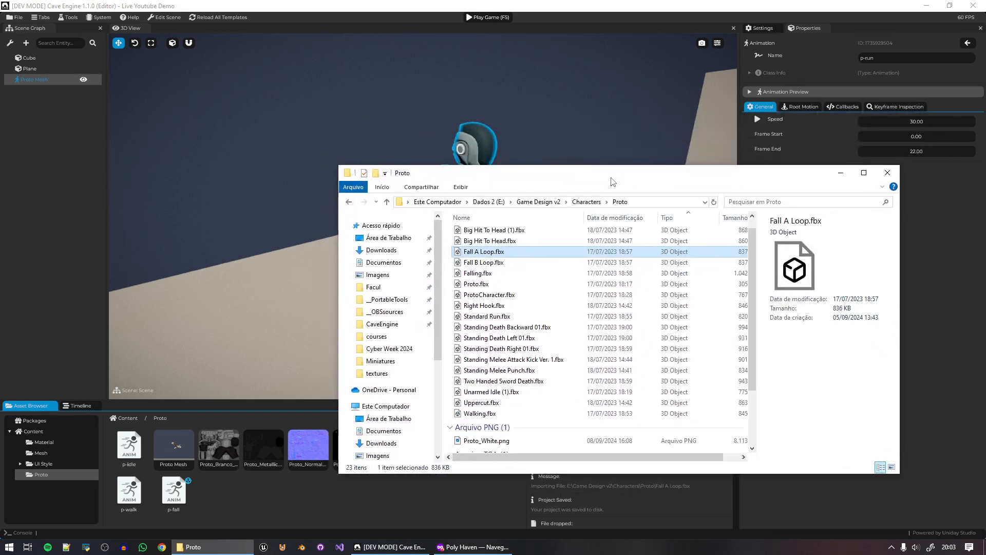
drag(544, 177, 795, 135)
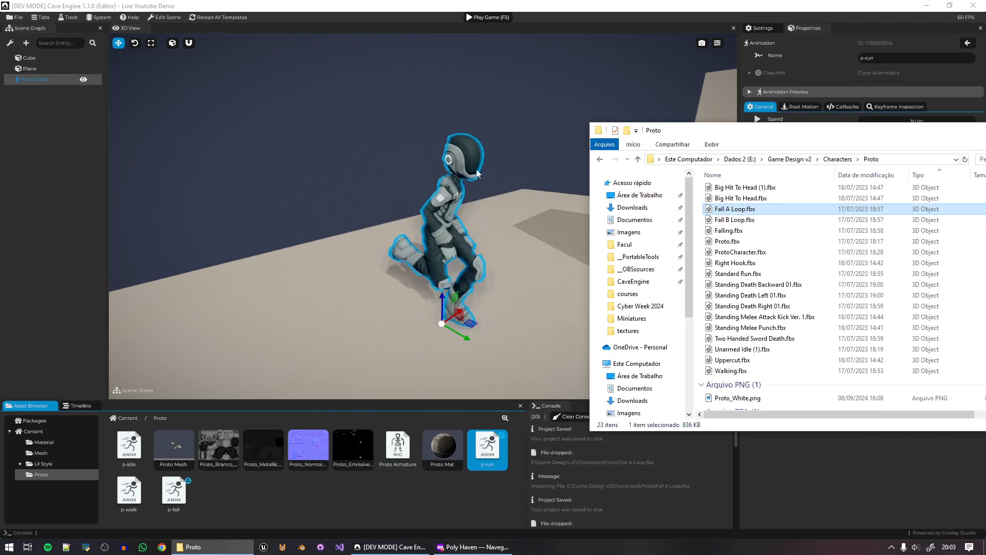
click(985, 130)
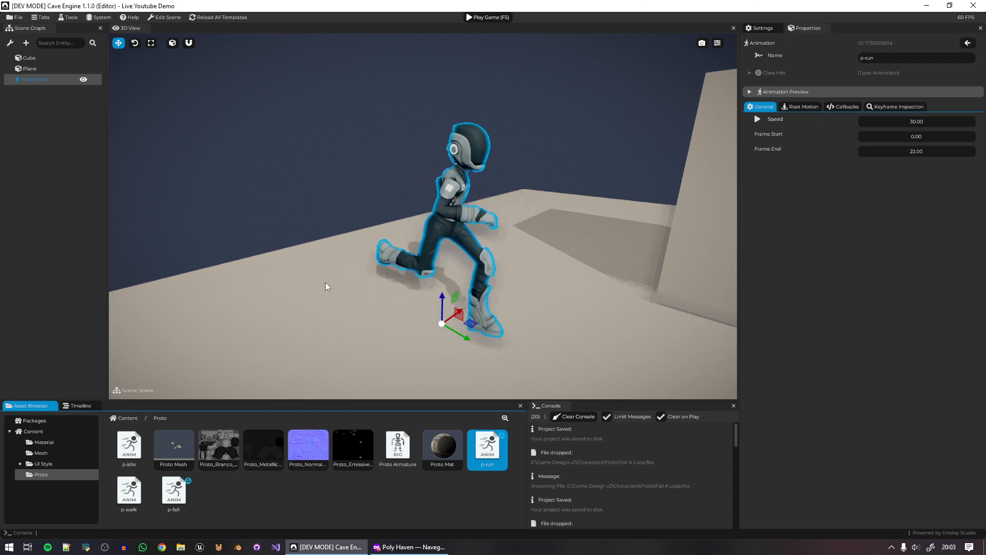
Play the p-walk, p-fall and p-run animations on the character once more and save the project.
click(133, 505)
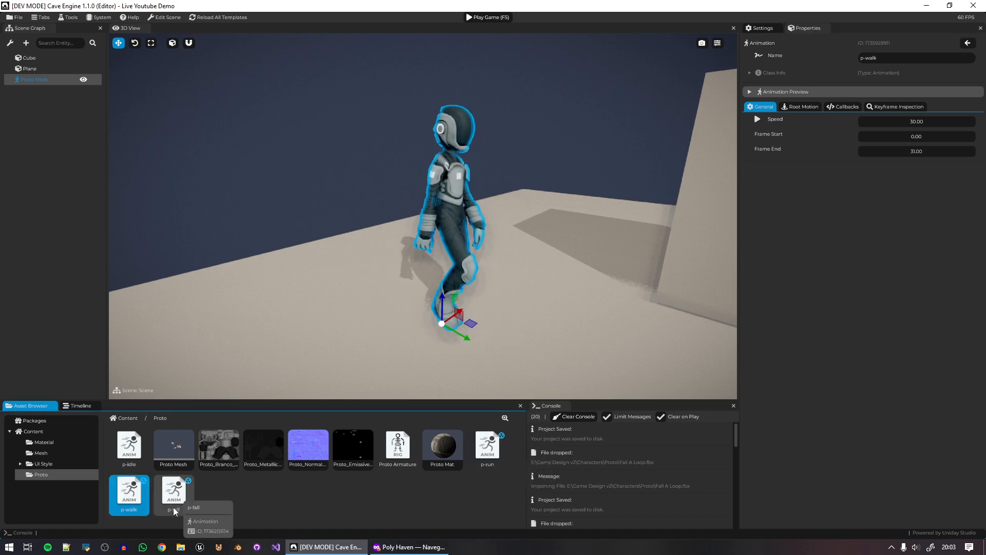
click(173, 506)
click(486, 446)
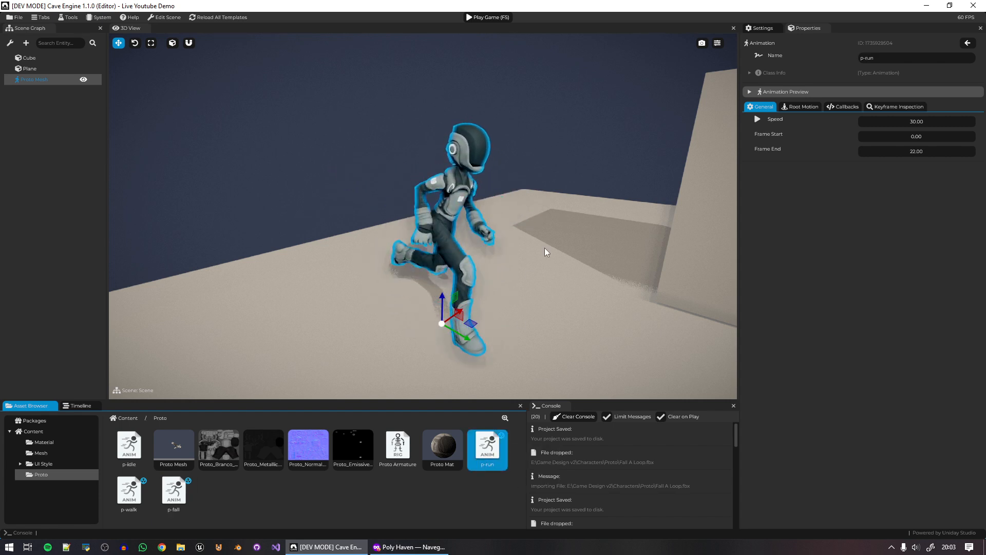
key(ctrl+s)
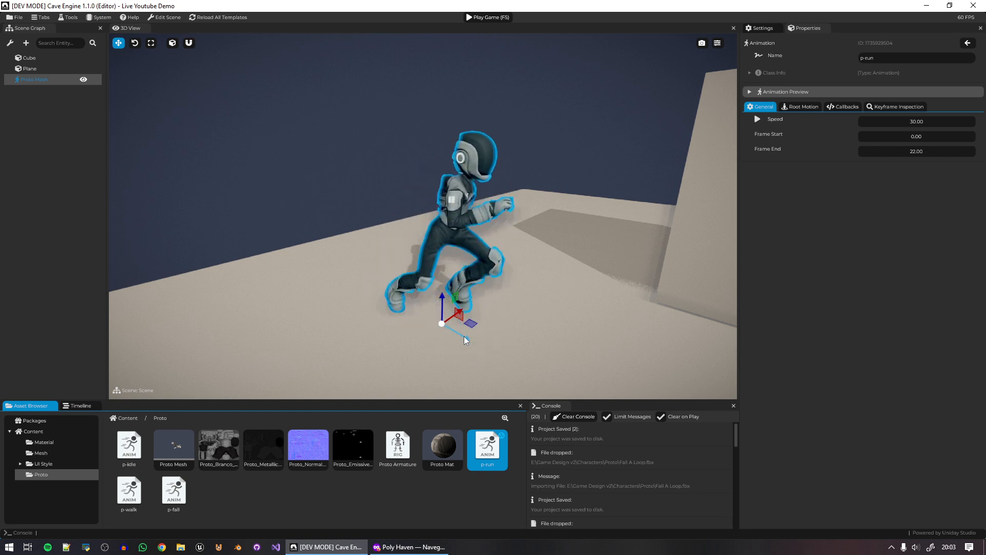
Move the Proto Mesh character further back on the plane and set p-run's root motion channel to mixamorig:Hips.
drag(467, 339, 436, 308)
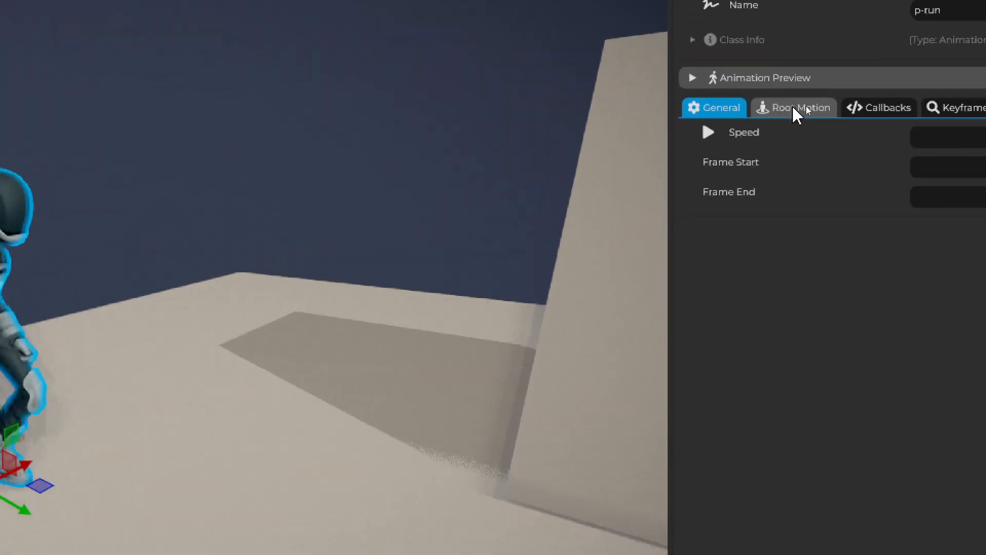
click(805, 106)
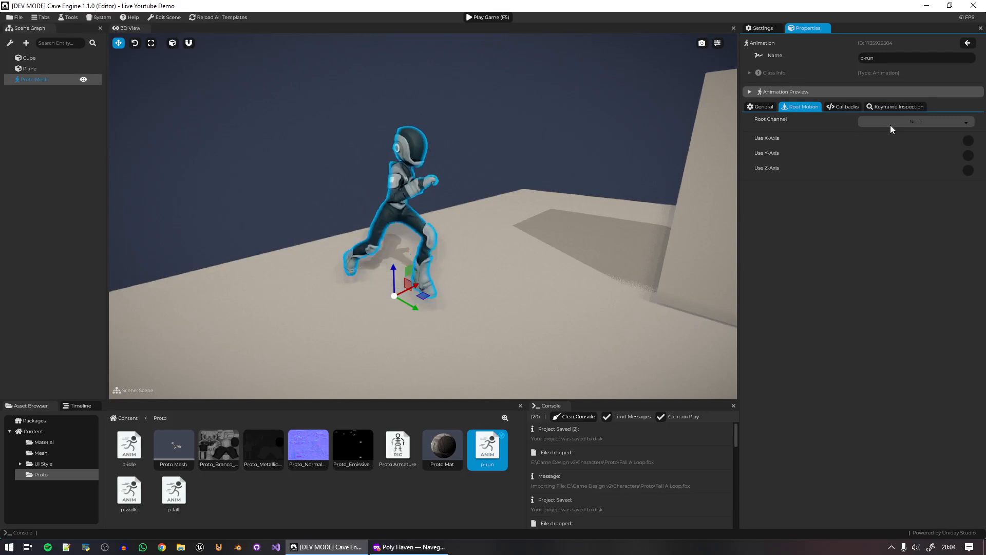
click(901, 125)
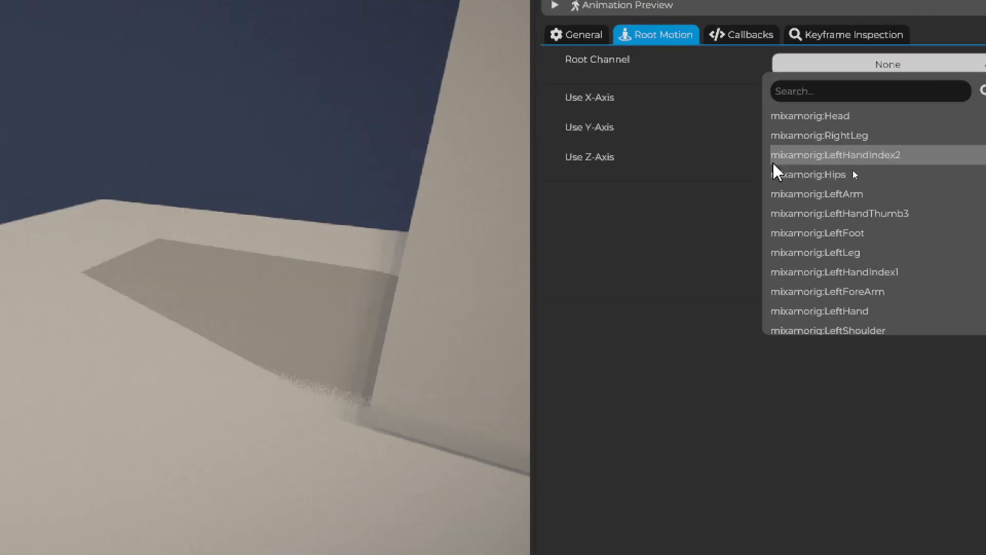
click(840, 177)
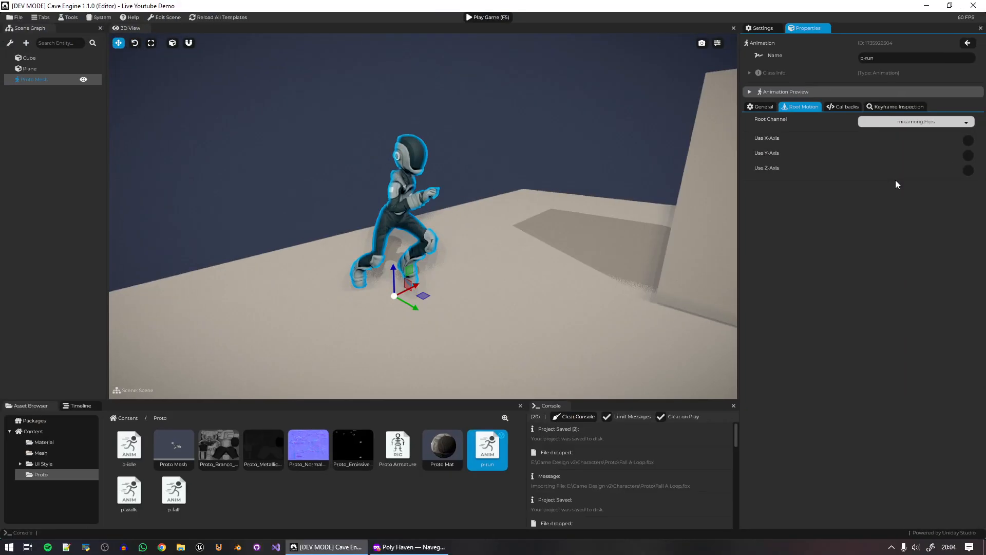
Try p-run's root motion on the X and Z axes, inspect the character, and add the Y axis as well.
click(968, 140)
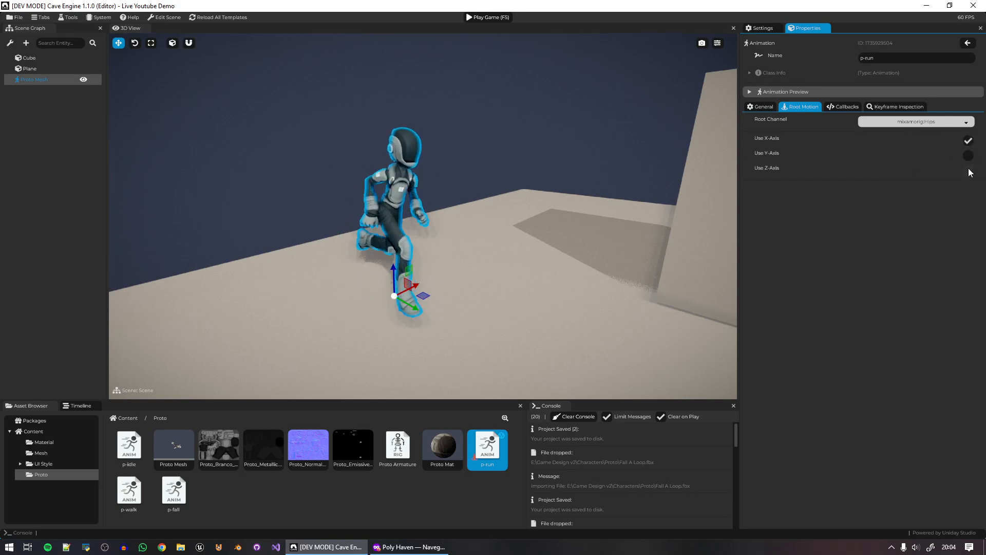
click(968, 170)
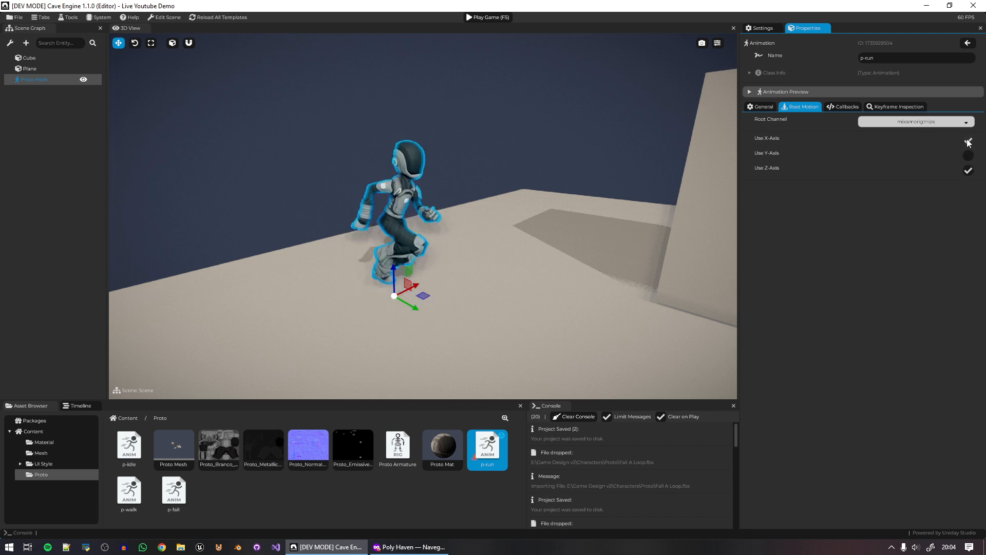
key(w)
mouse_move(455, 220)
right_down()
mouse_move(465, 218)
mouse_move(454, 221)
right_up()
key(s)
click(969, 155)
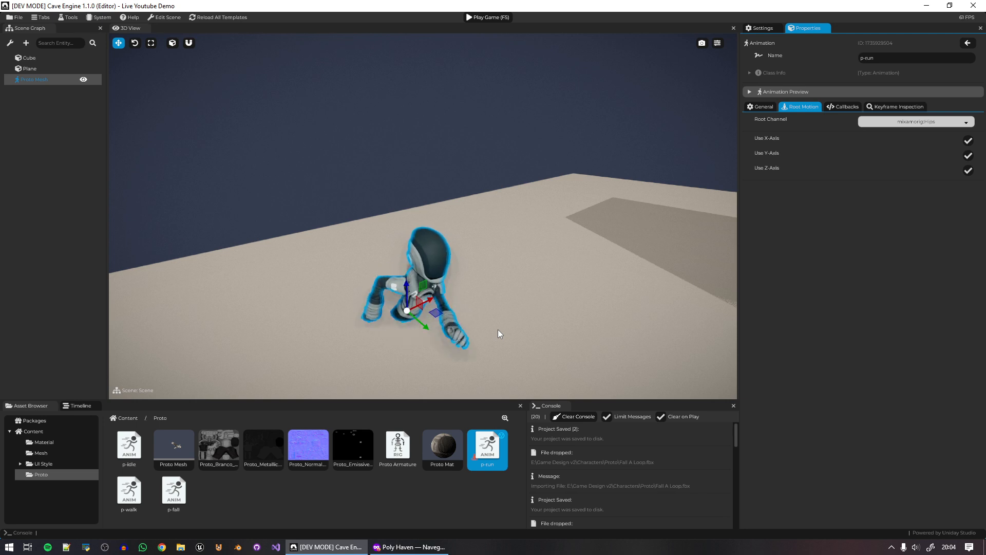
Turn off root motion on all three axes of p-run and check the root channel choices again.
click(969, 156)
click(969, 142)
click(968, 170)
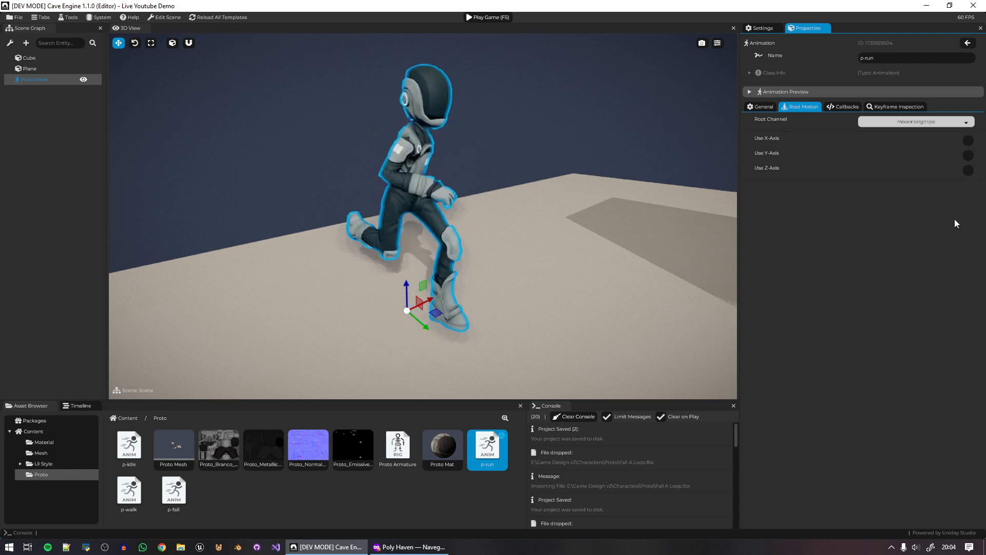
click(927, 122)
click(864, 311)
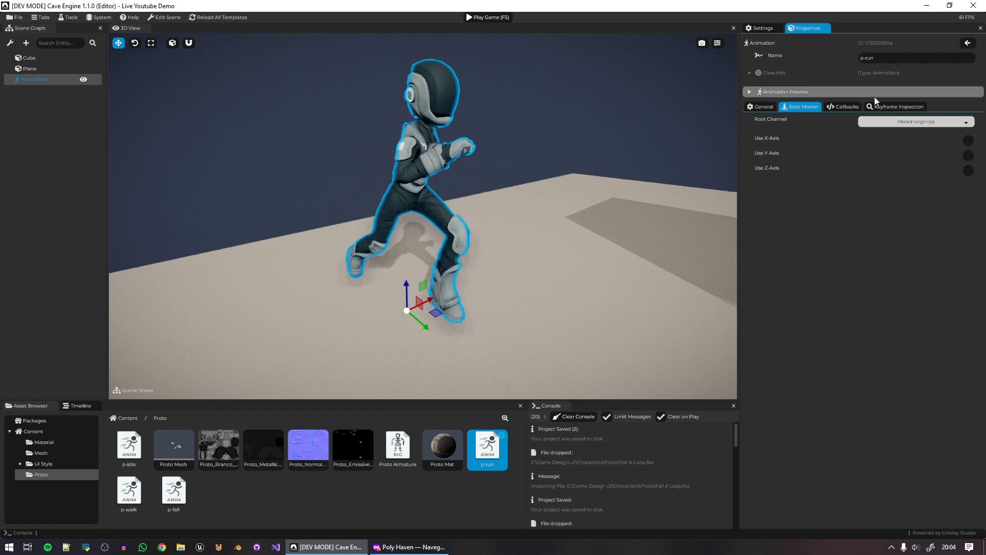
Open p-run's On Start and On End callback sources and add a frame callback at frame 3.63.
click(844, 106)
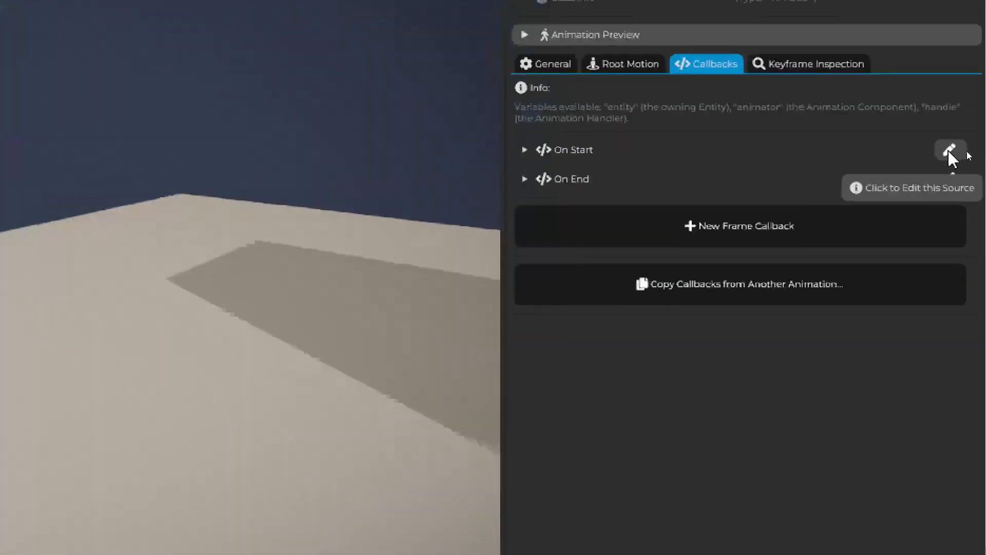
click(947, 151)
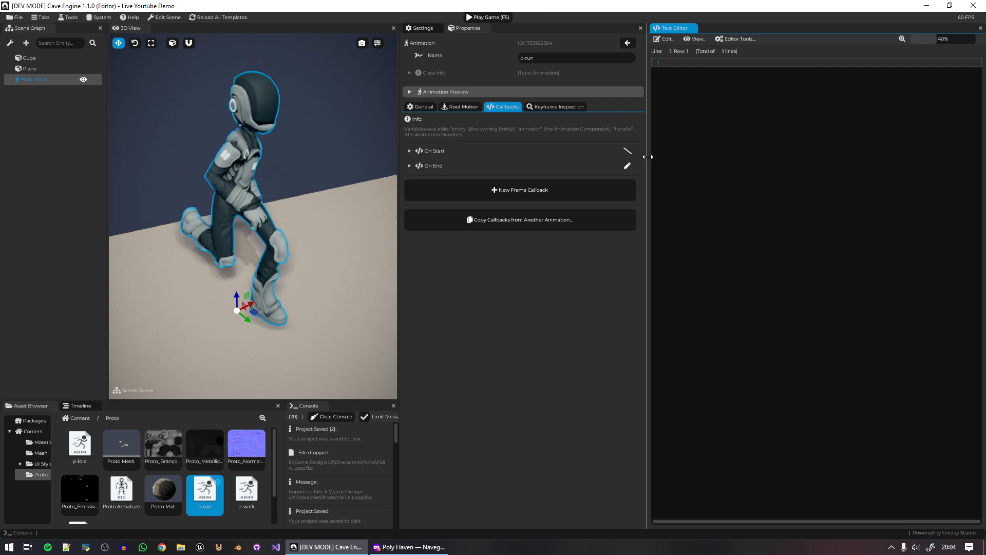
click(627, 165)
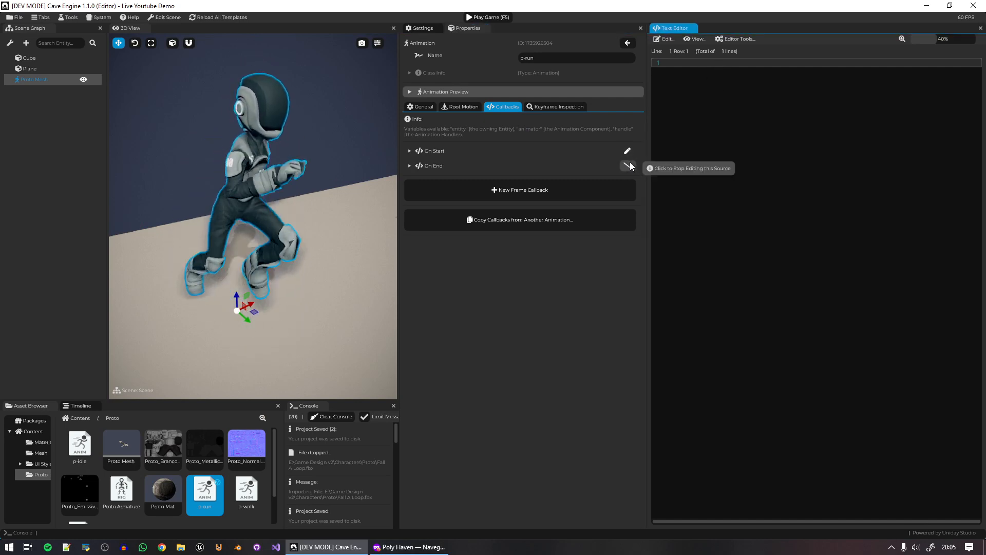
click(537, 188)
click(536, 185)
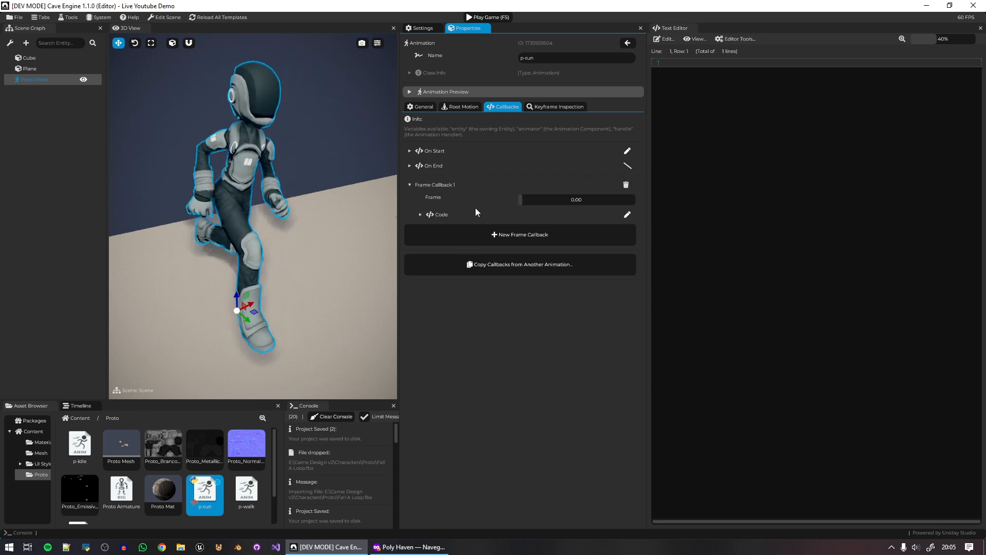
click(539, 200)
drag(540, 202, 538, 202)
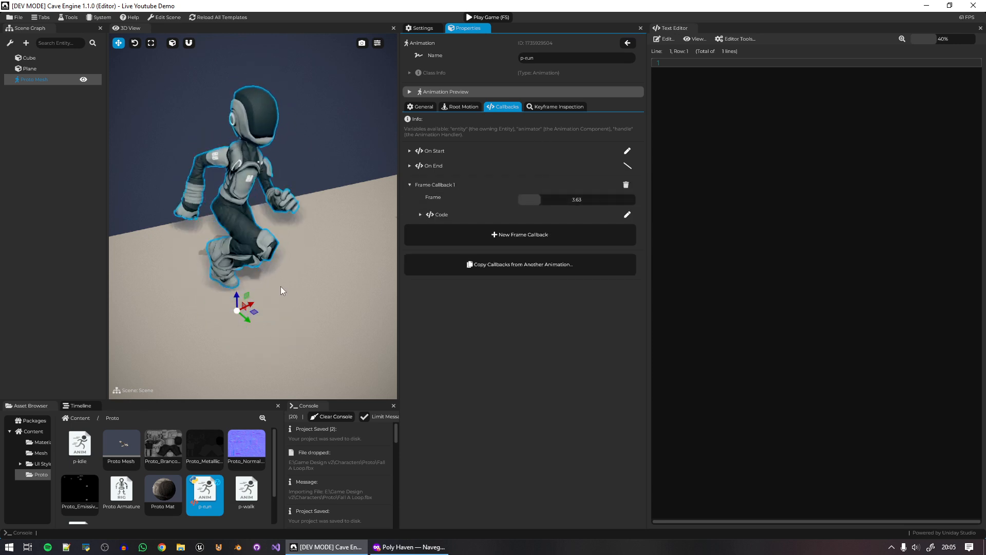
Pause the p-run animation preview and scrub it to frame 7.35, where the foot meets the ground.
click(454, 92)
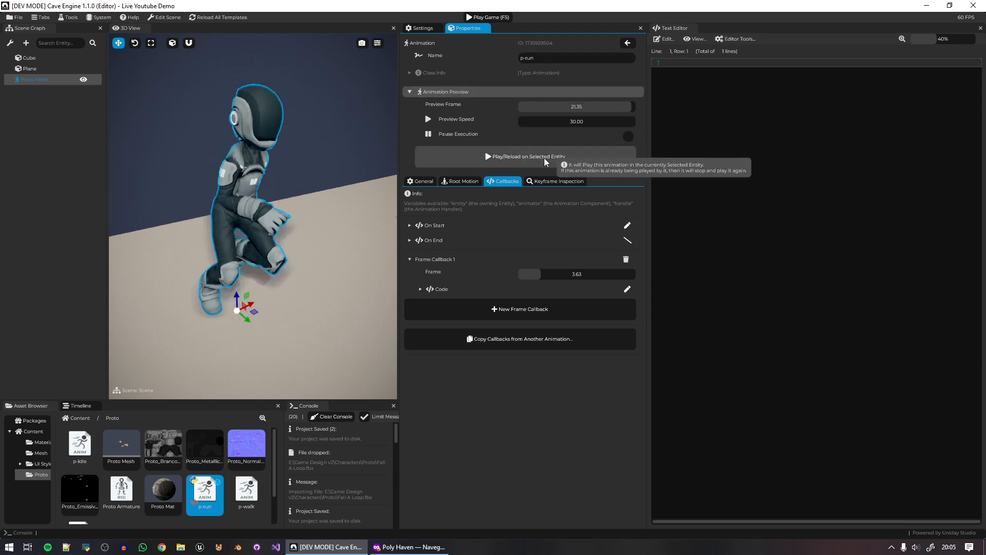
click(624, 138)
mouse_move(550, 107)
mouse_down()
mouse_move(527, 109)
mouse_move(559, 109)
mouse_up()
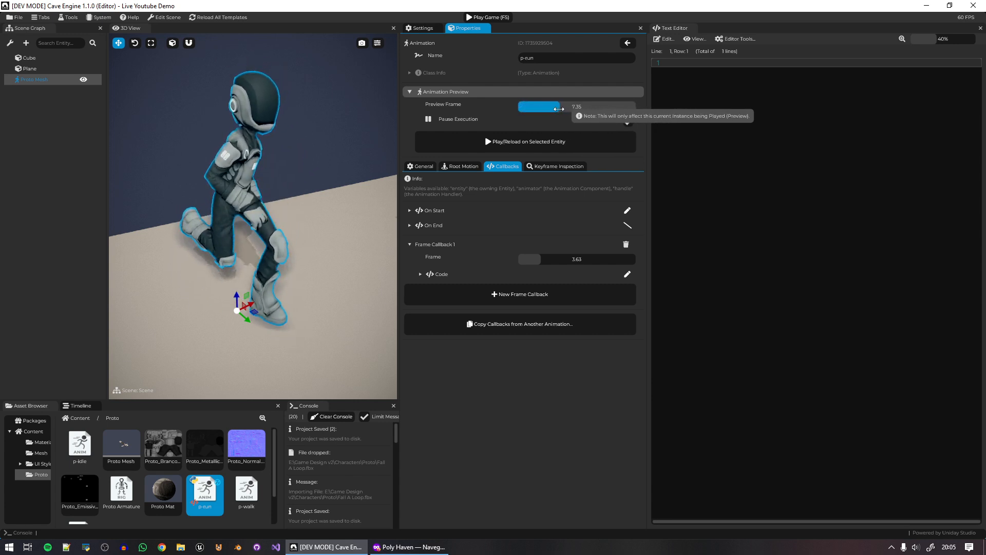
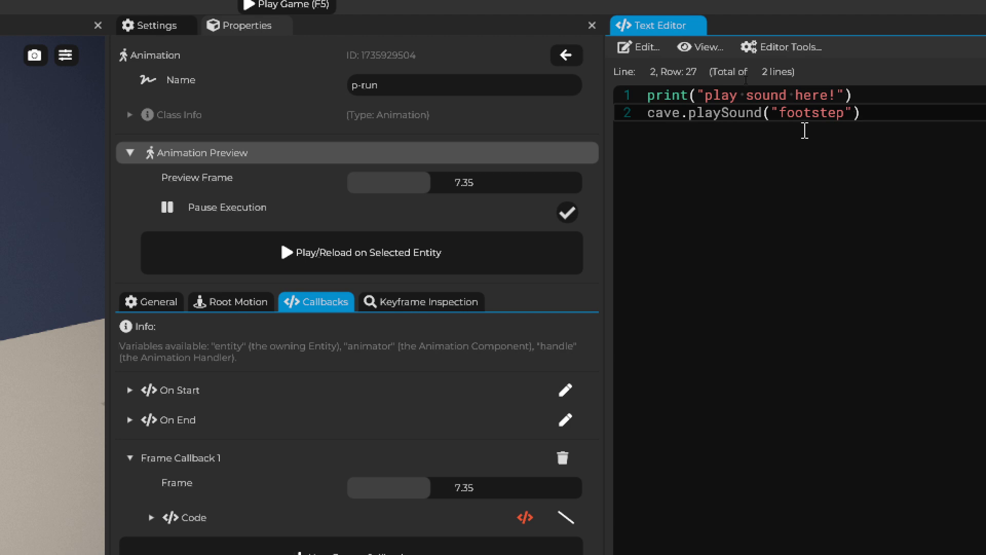
Store the footstep playSound call in the variable sd and add the line sd.volume = 0.5 to the frame callback code.
text(sd )
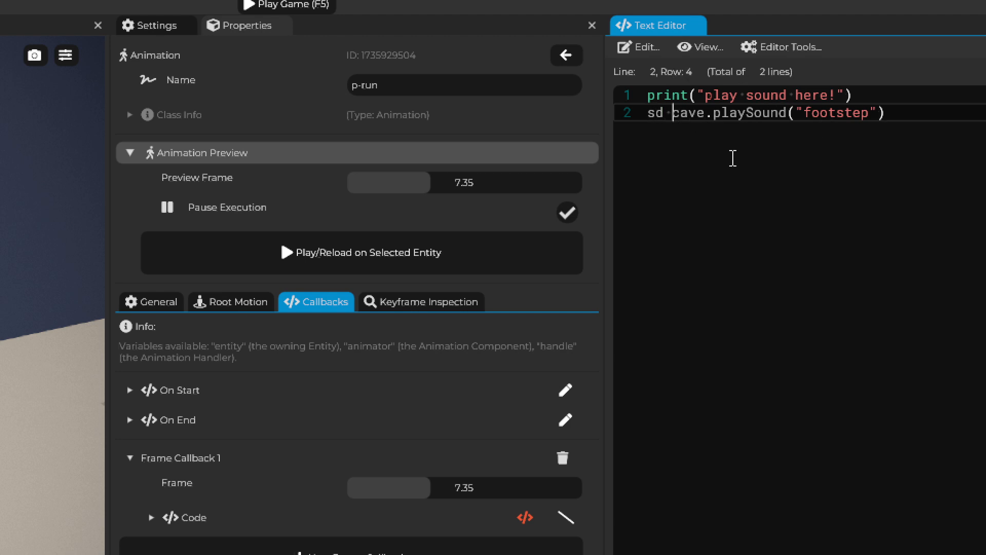
text(=)
key(End)
key(Return)
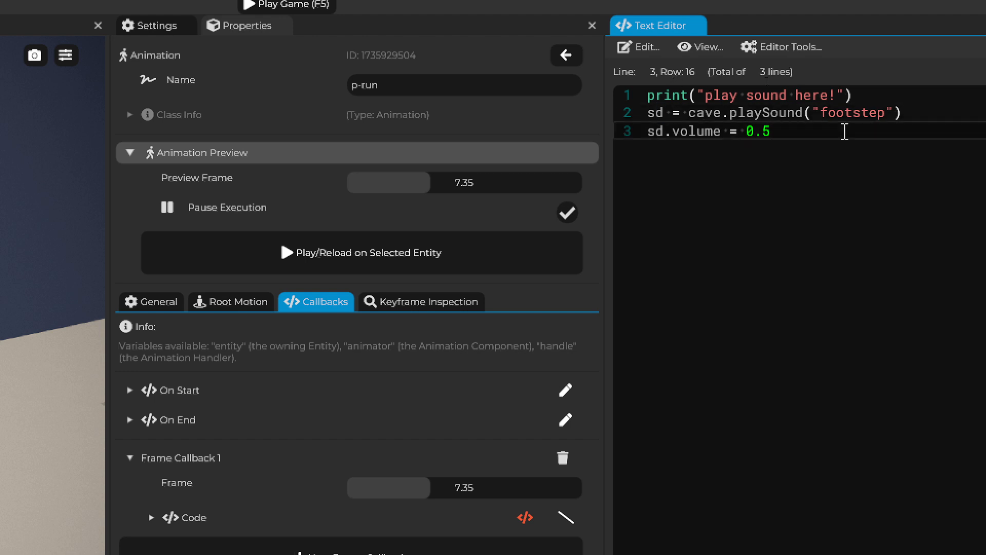
Clear the frame callback's code, stop editing its source, and delete the frame callback from p-run.
key(ctrl+a)
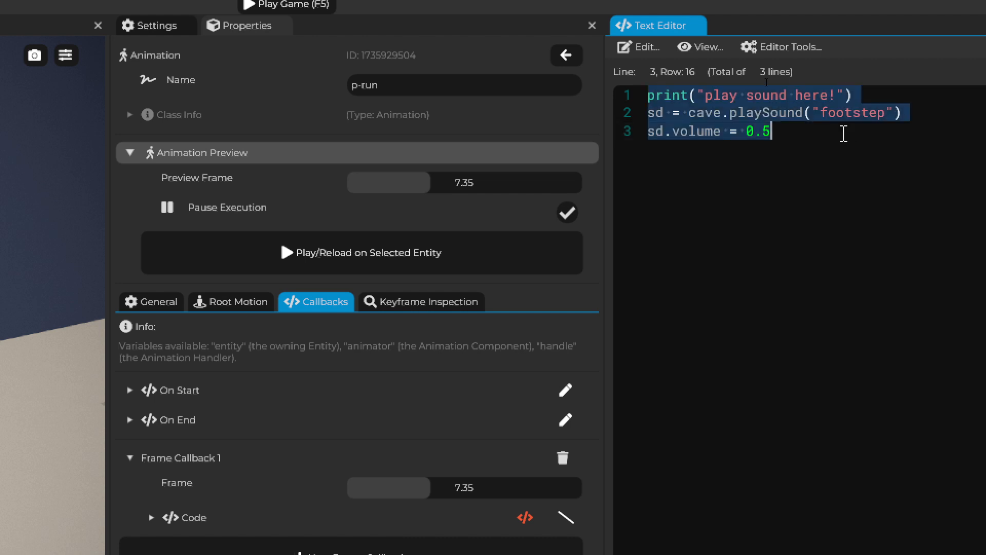
key(BackSpace)
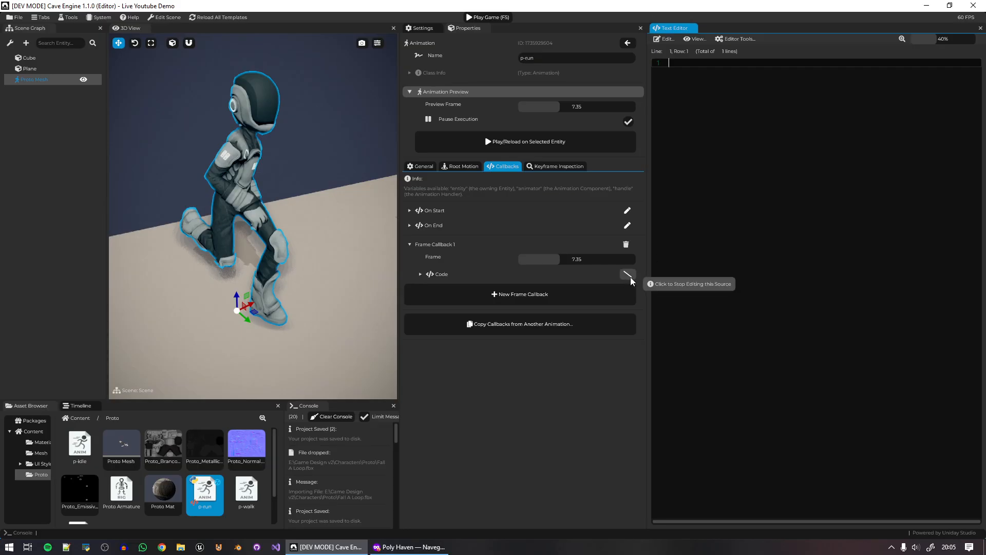
click(630, 275)
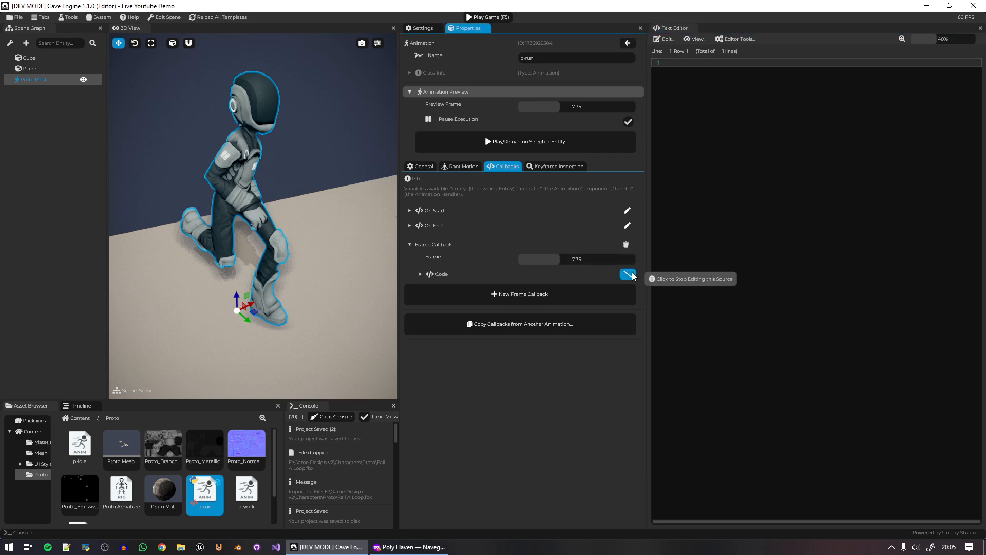
click(965, 245)
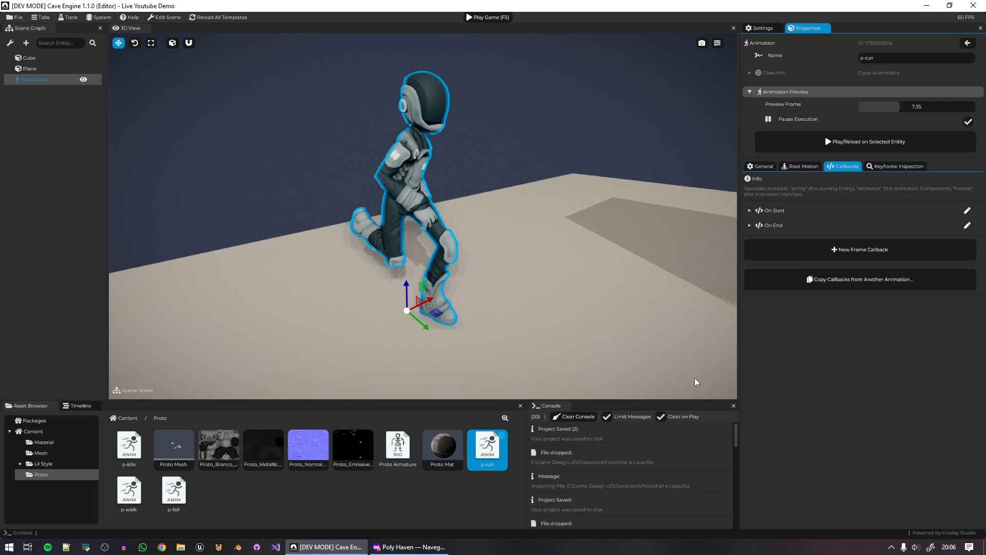
Play p-idle on the character, save the project, and rename the Proto asset folder as Player.
click(138, 458)
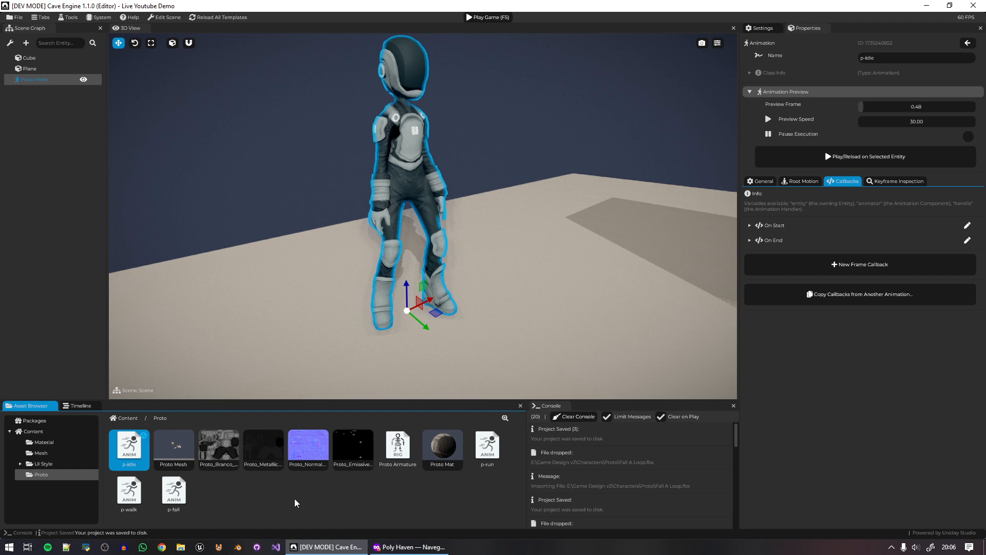
click(124, 417)
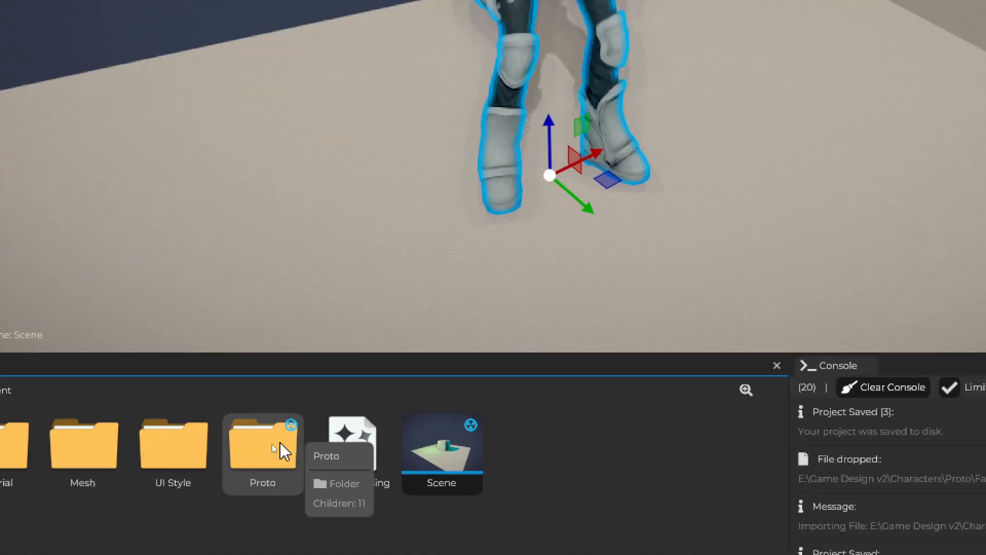
right_click(270, 447)
double_click(350, 455)
text(Player)
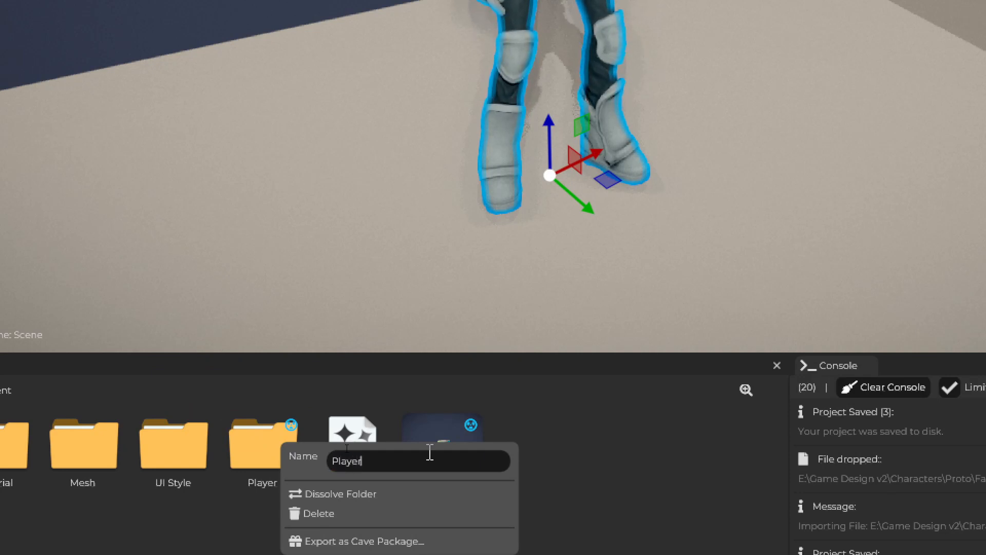
key(Return)
Group the assets inside the Player folder into subfolders by type.
double_click(271, 457)
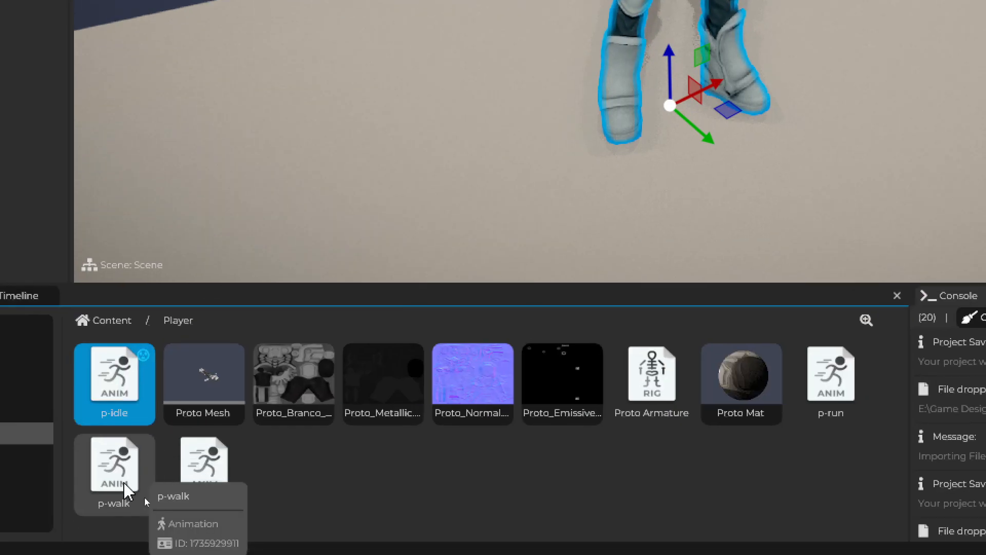
right_click(288, 440)
mouse_move(324, 452)
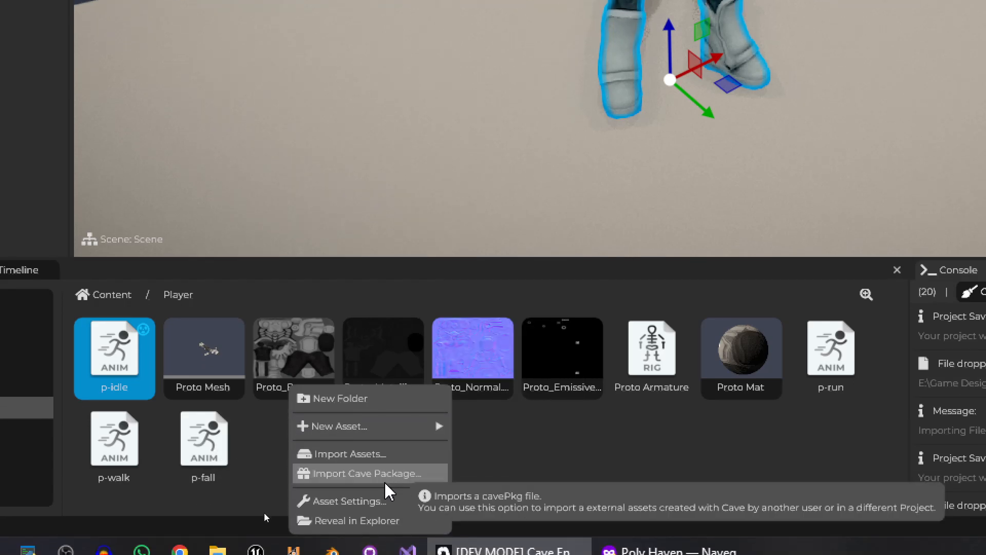
mouse_move(357, 529)
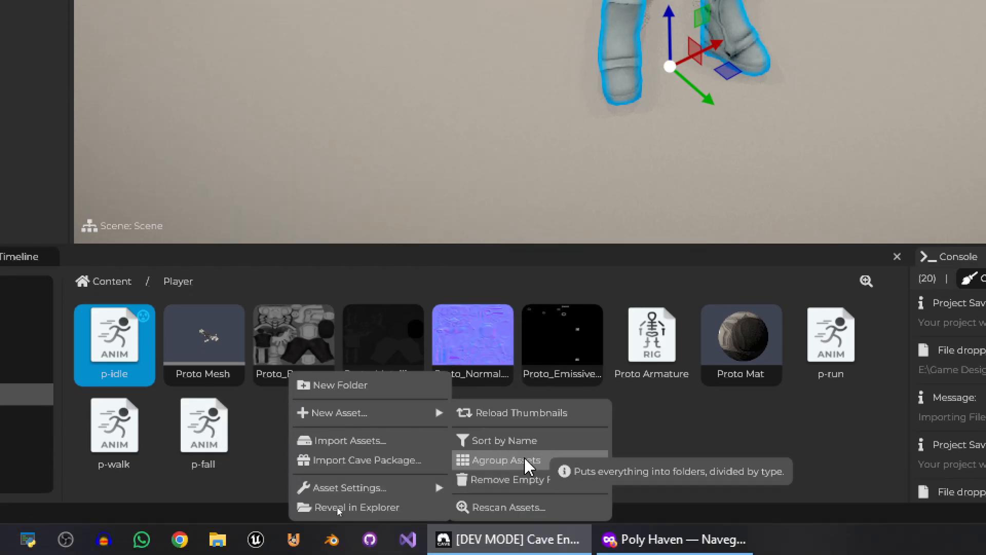
click(552, 461)
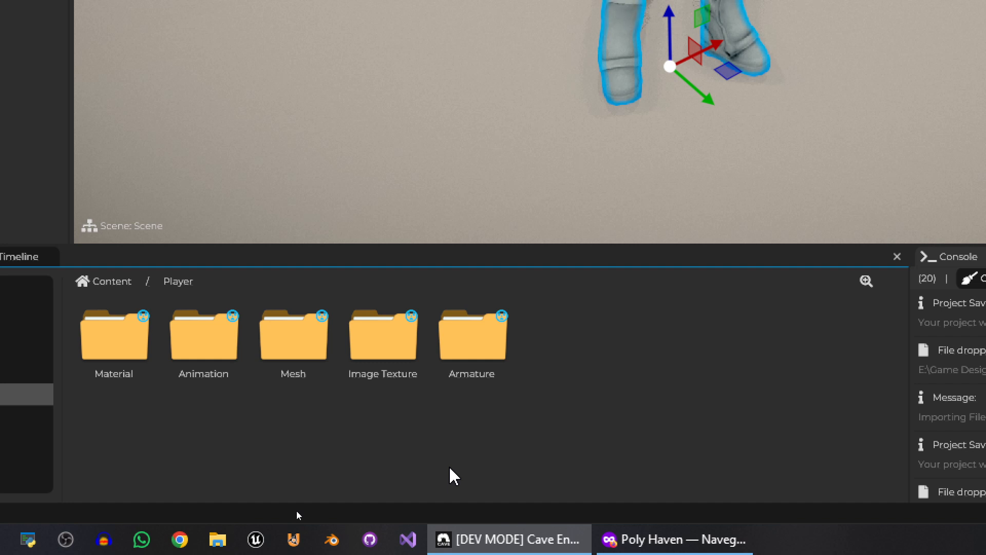
Move the Image Texture folder into the Player folder's Material subfolder.
right_click(364, 308)
click(320, 436)
drag(385, 342, 169, 329)
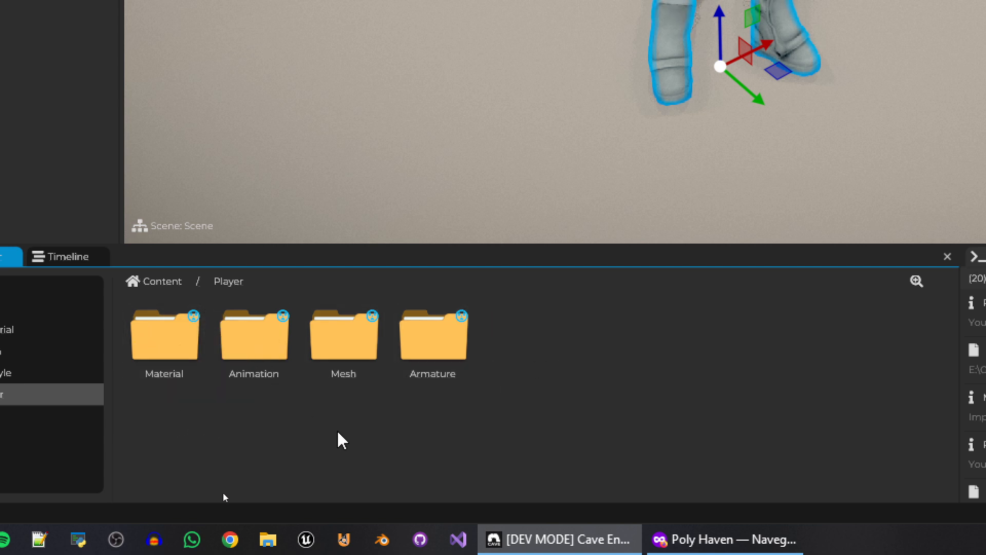
Dissolve the Mesh folder inside Player and the Image Texture folder inside Material.
right_click(359, 343)
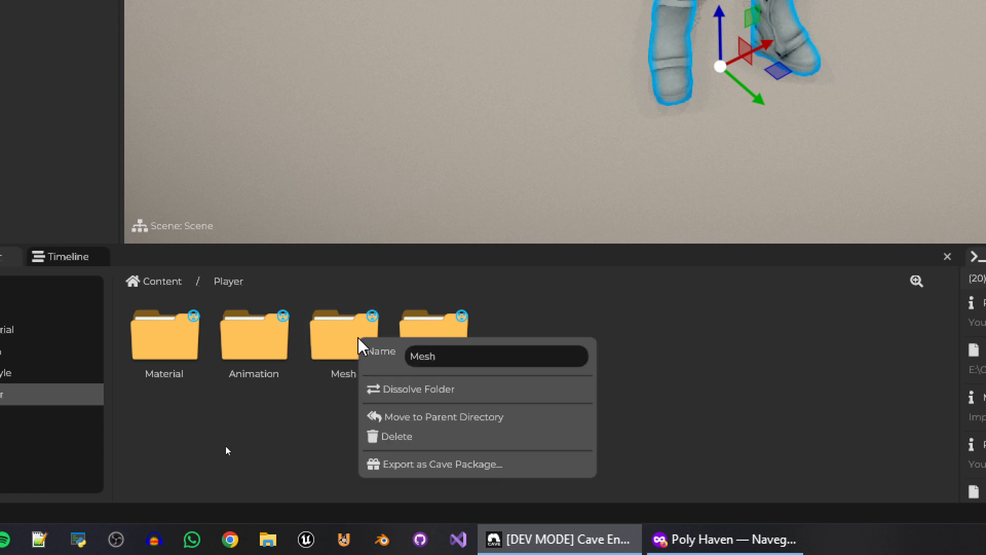
click(418, 389)
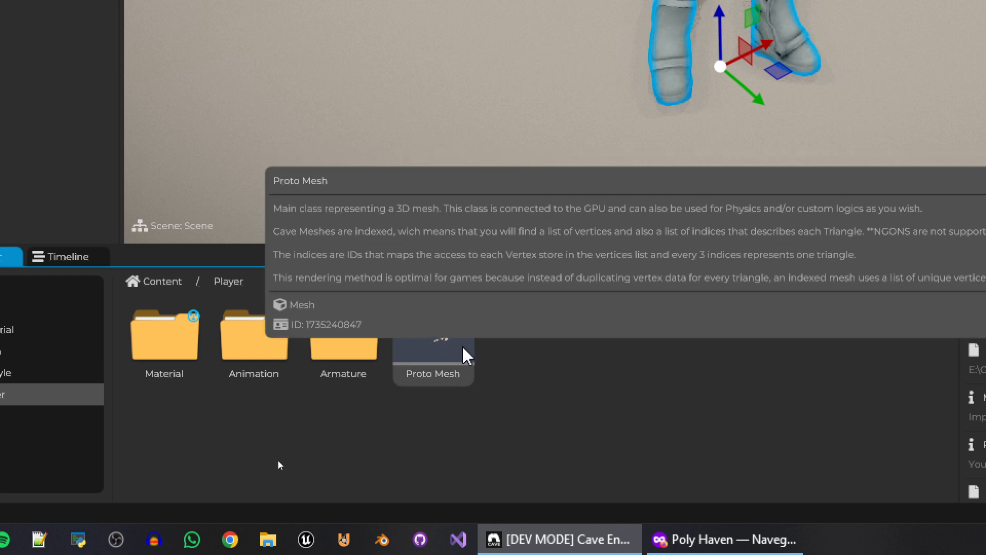
double_click(197, 366)
right_click(174, 341)
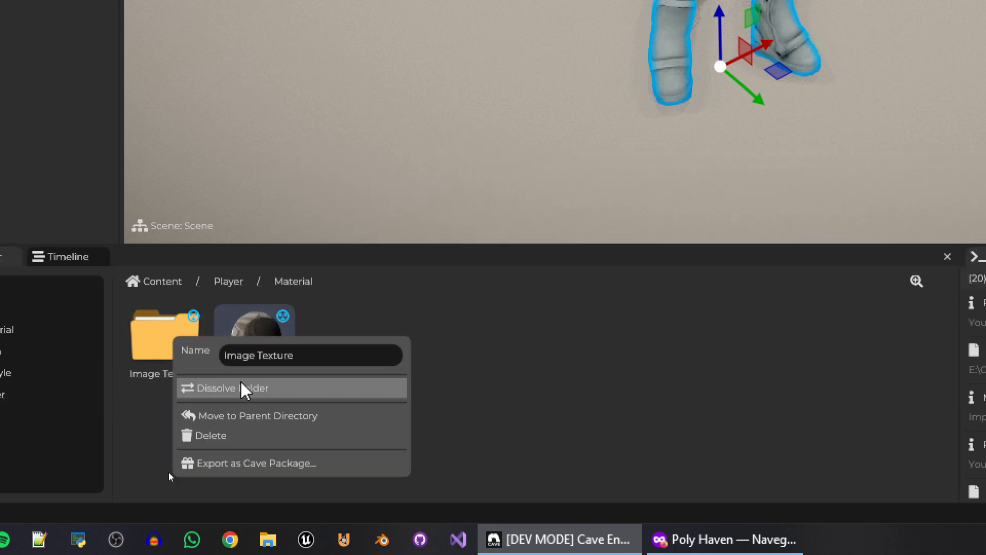
click(247, 389)
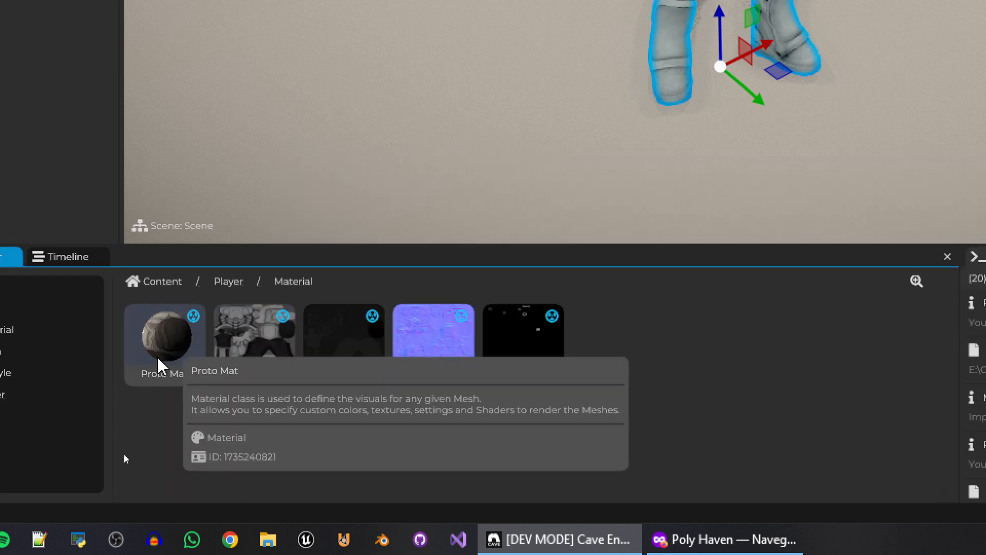
Dissolve the Armature folder inside Player and save the project.
click(229, 281)
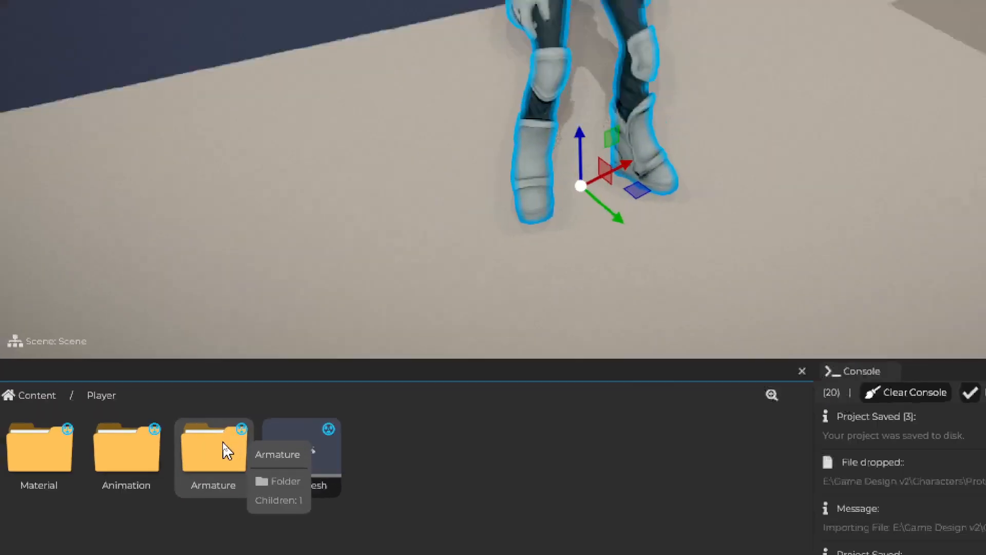
right_click(225, 451)
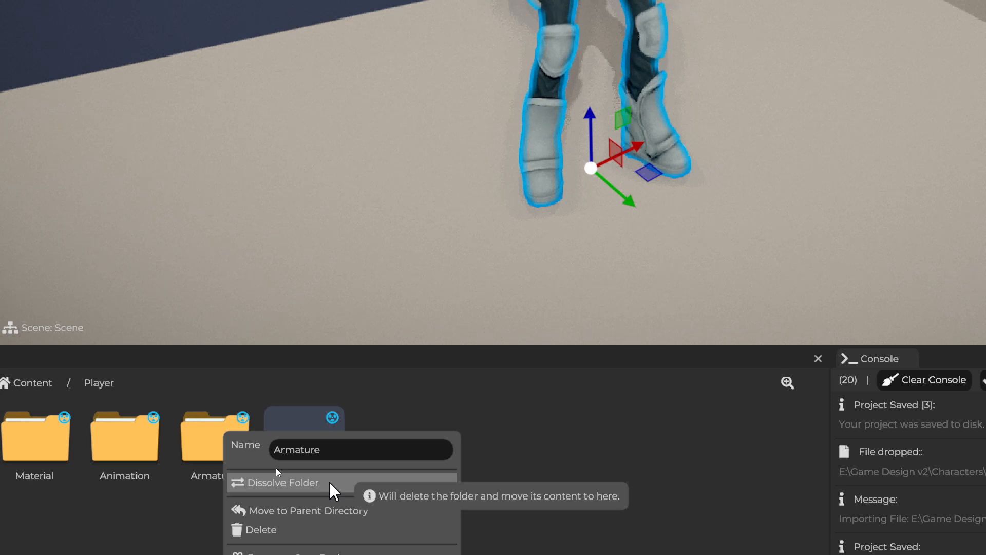
click(330, 487)
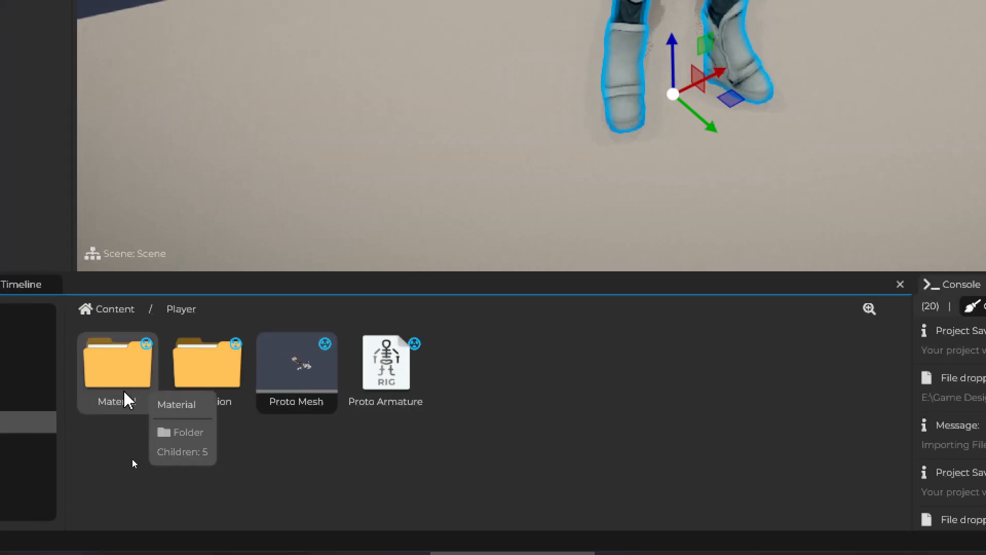
double_click(143, 380)
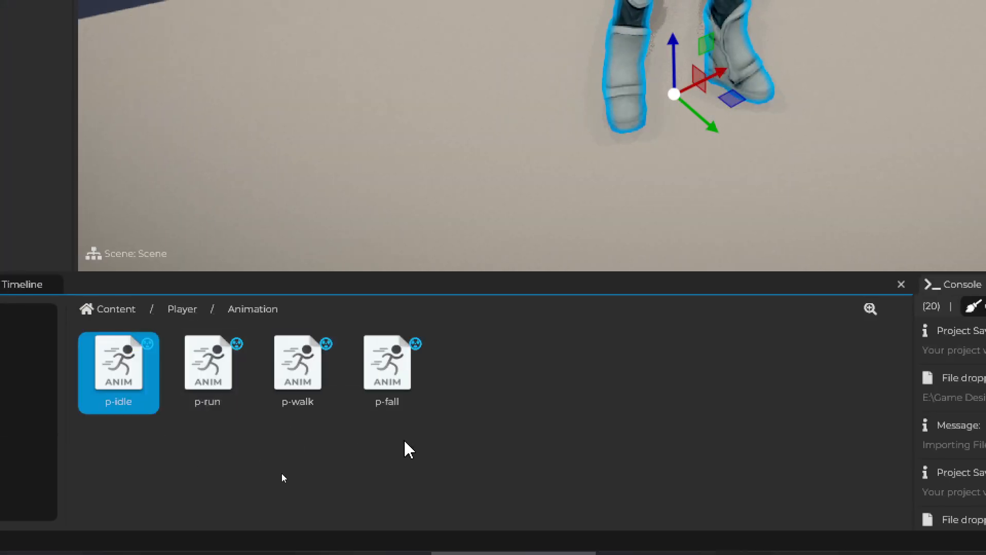
click(172, 308)
key(ctrl+s)
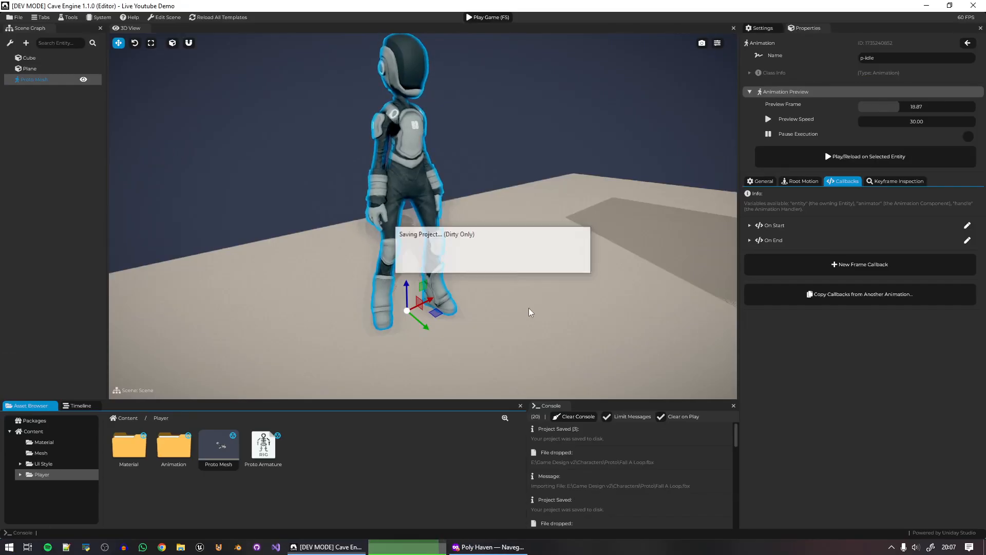
Deselect the character and run the game briefly to preview the scene, stopping it again.
key(s)
right_drag(528, 307, 523, 296)
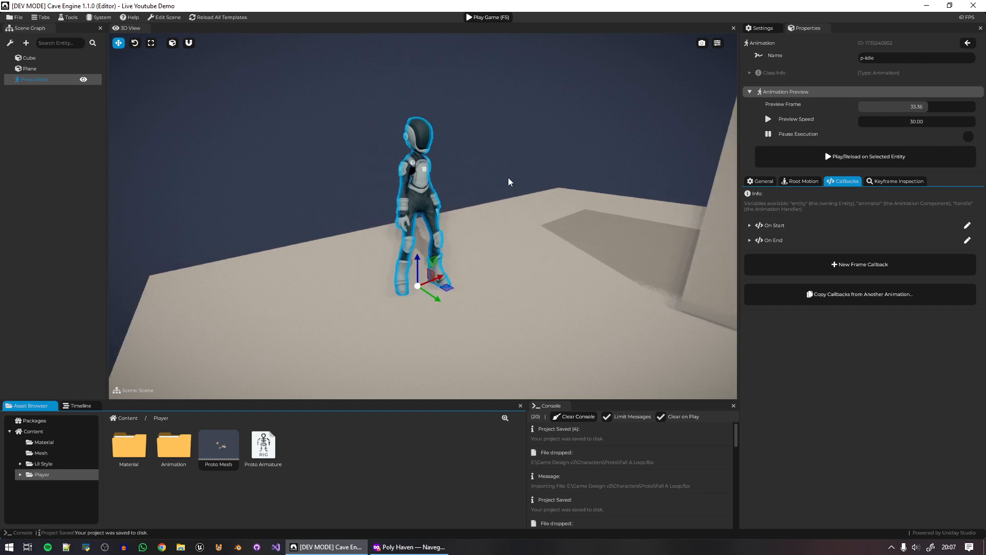
click(508, 178)
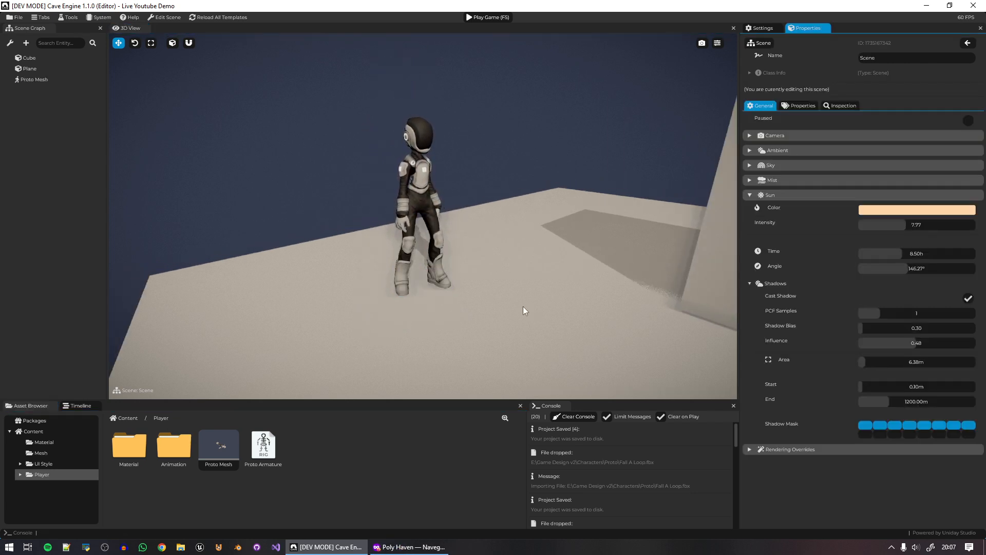
key(F5)
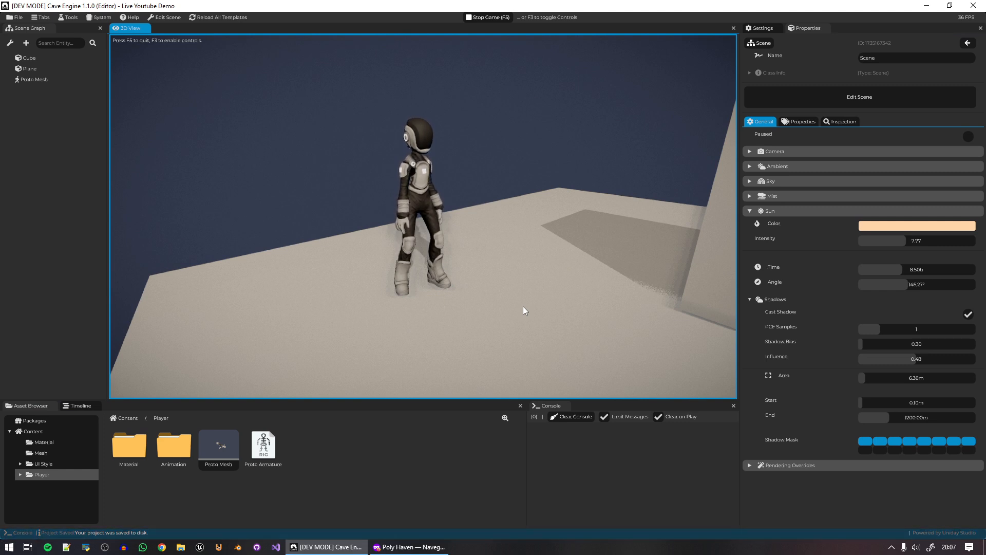
key(F5)
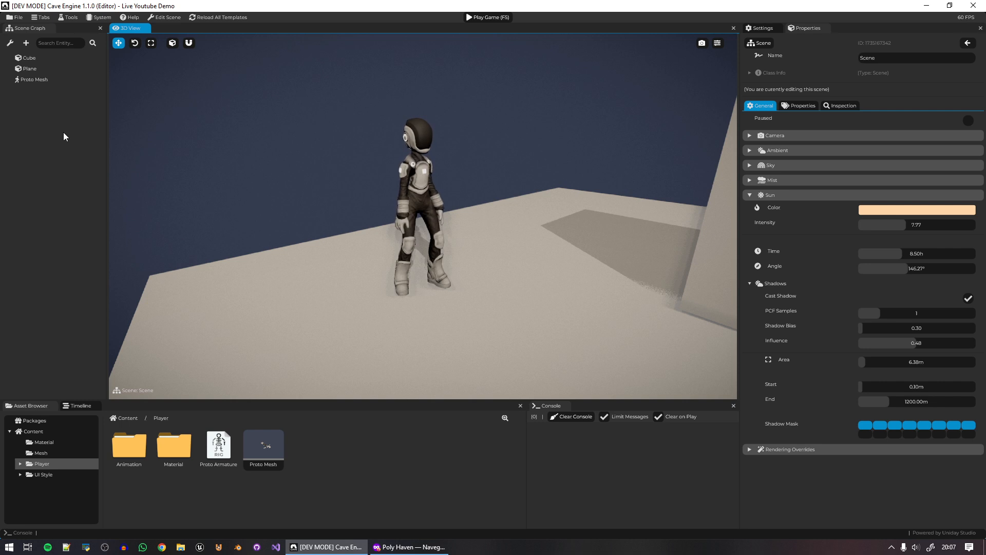
Add an Empty entity on the floor beside the character and rename it Player.
right_click(458, 300)
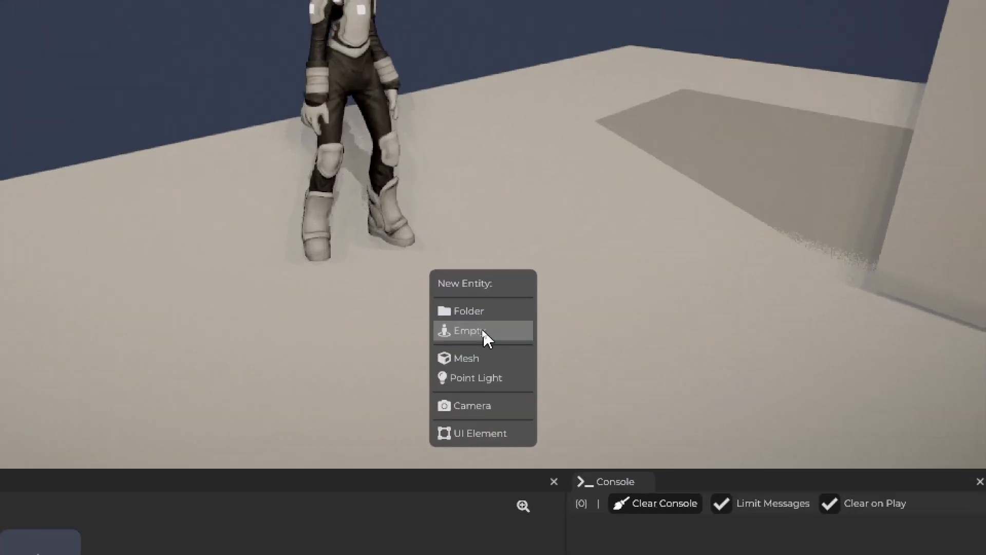
click(494, 331)
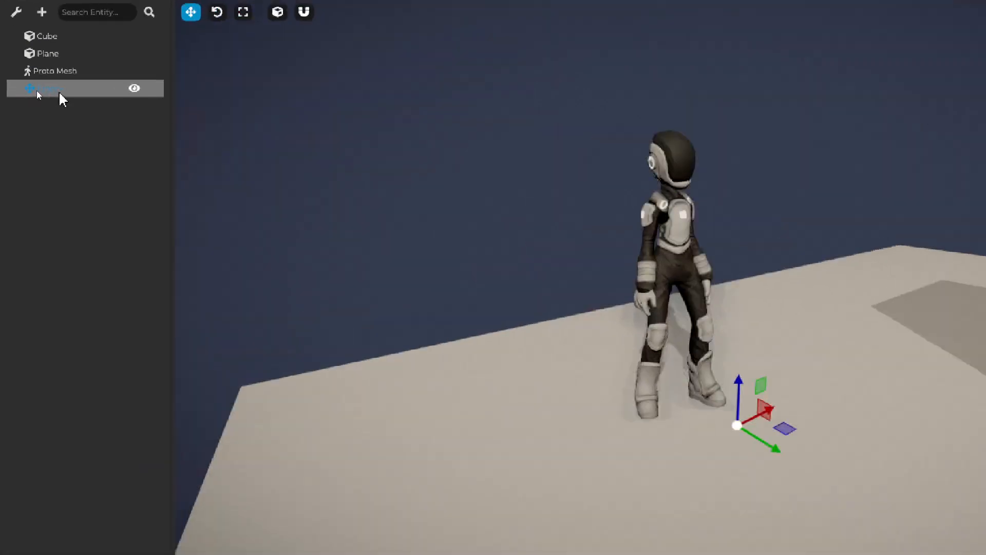
right_click(35, 90)
double_click(96, 111)
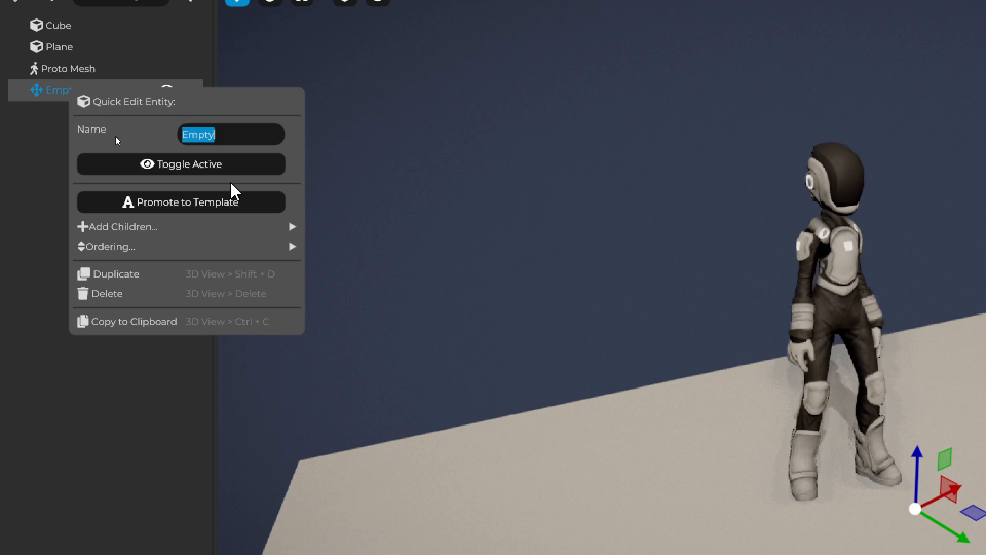
text(Player)
key(Return)
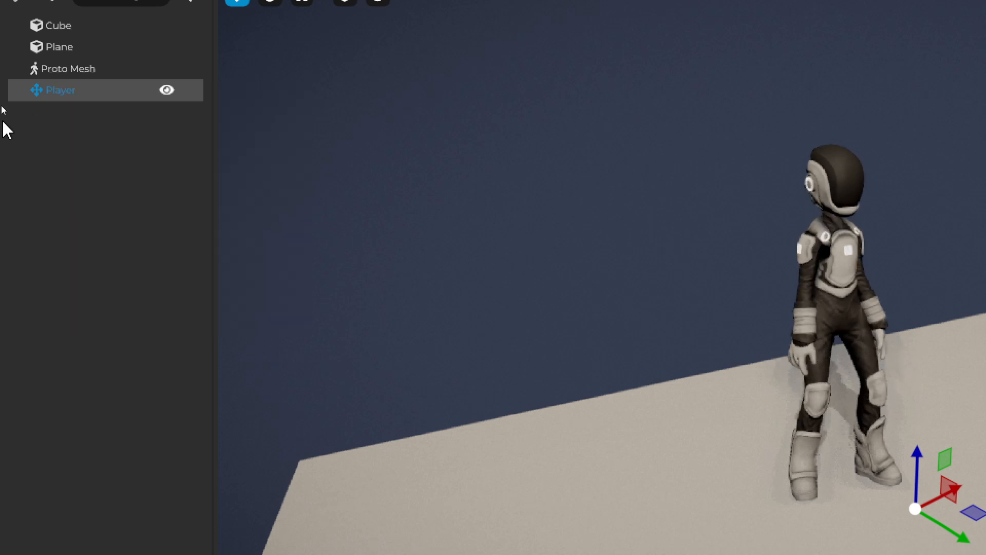
Parent the Proto Mesh entity to the Player entity in the scene hierarchy.
click(82, 71)
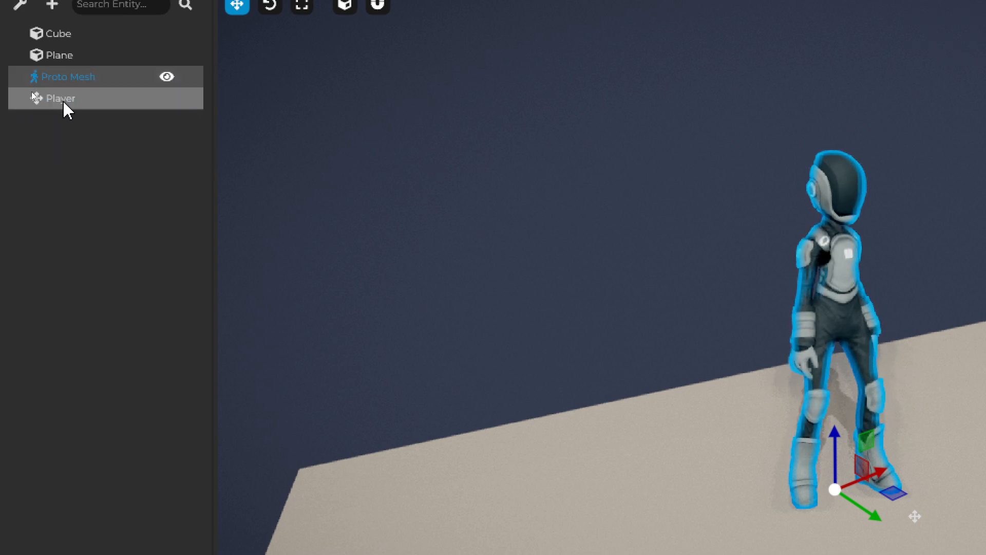
drag(70, 82, 66, 101)
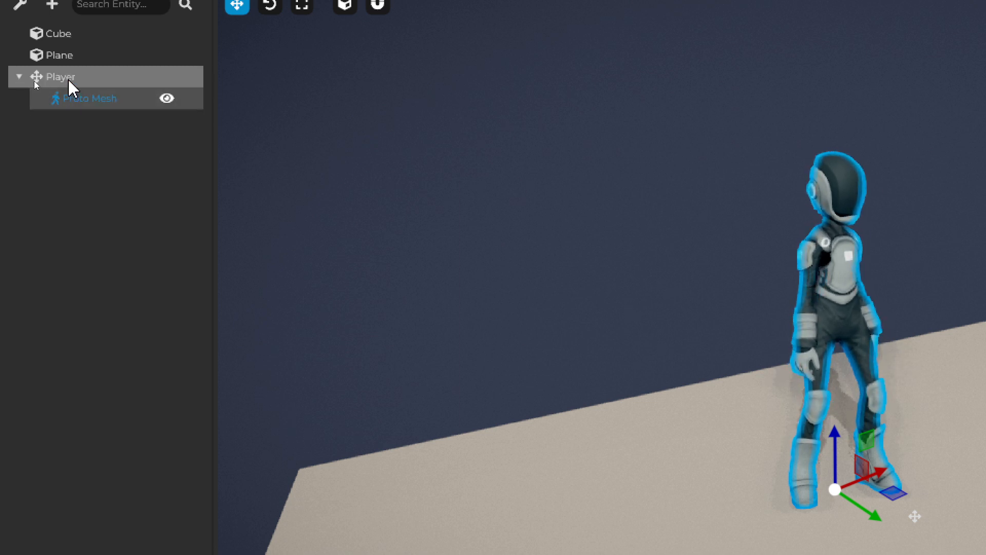
click(68, 81)
click(86, 103)
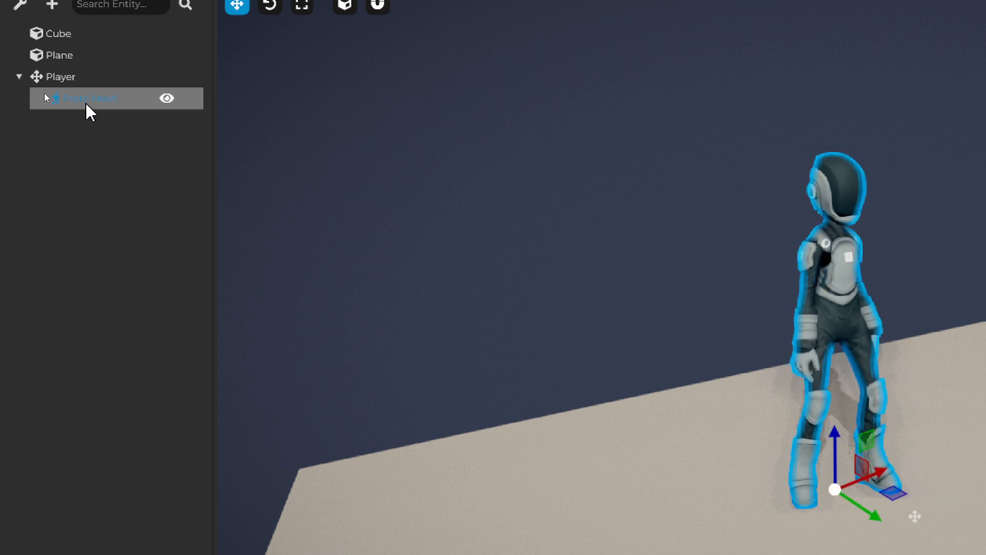
click(72, 81)
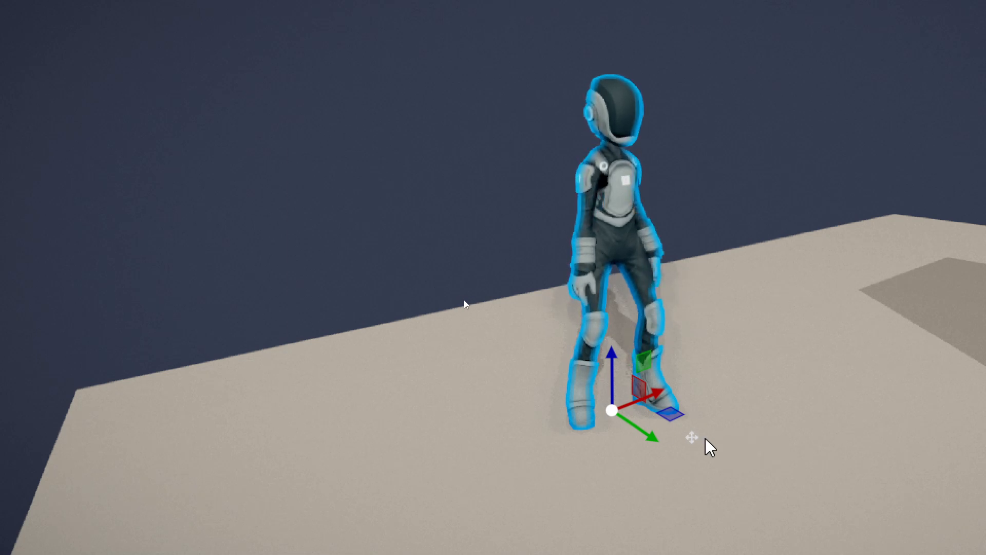
Set the Proto Mesh's local position to 0.00 m on X, Y and Z, aligning it with its Player parent.
key(ctrl+z)
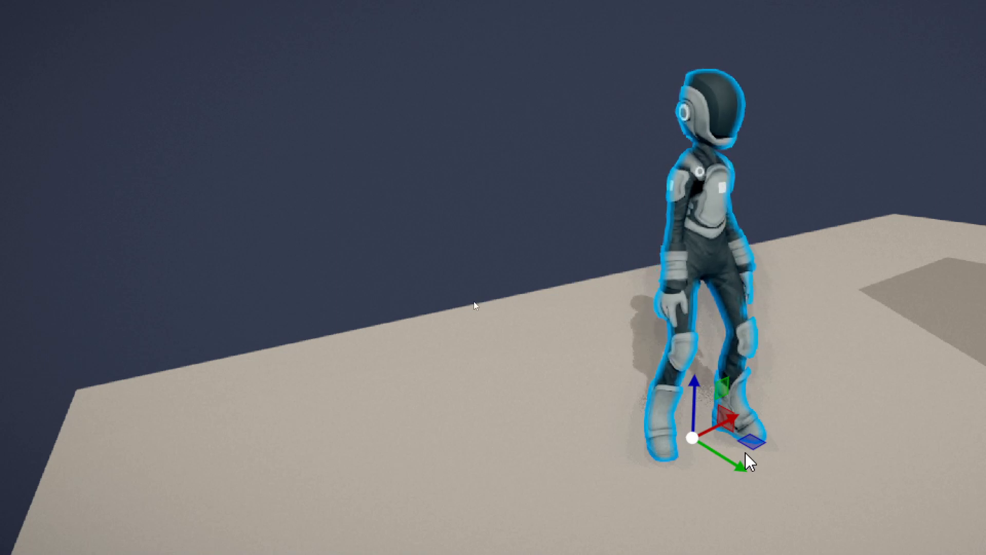
drag(736, 471, 631, 424)
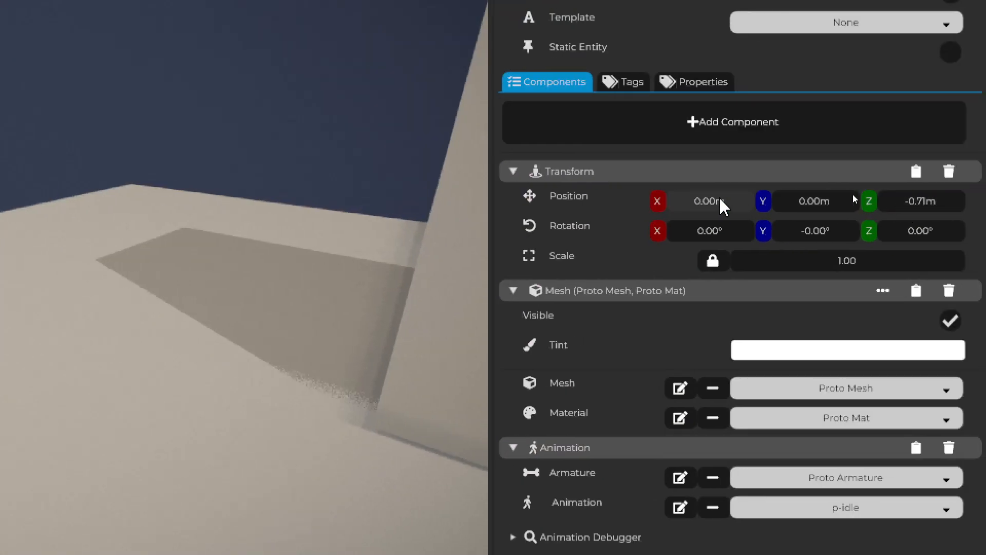
double_click(847, 196)
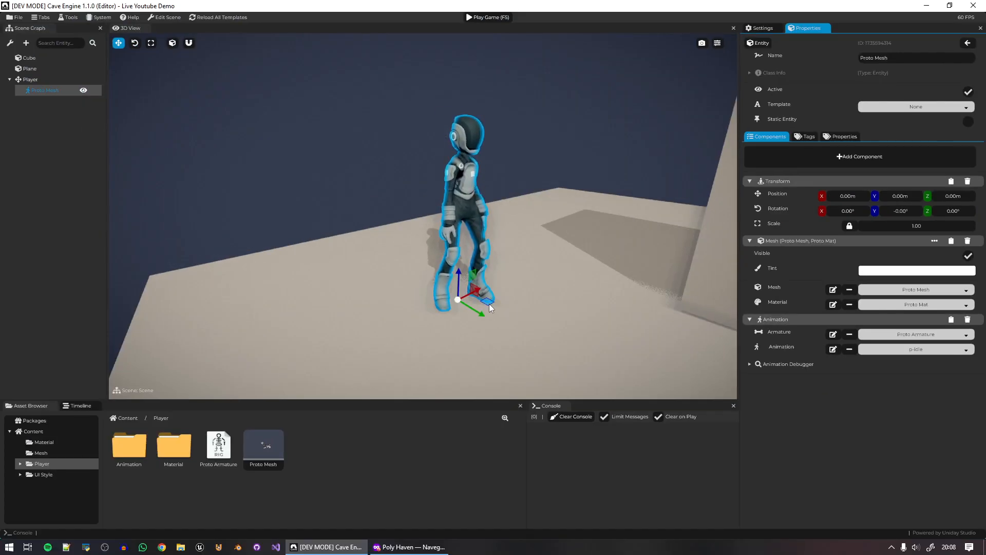
Try moving Proto Mesh away from its Player parent and undo the move.
drag(490, 304, 537, 299)
key(ctrl+z)
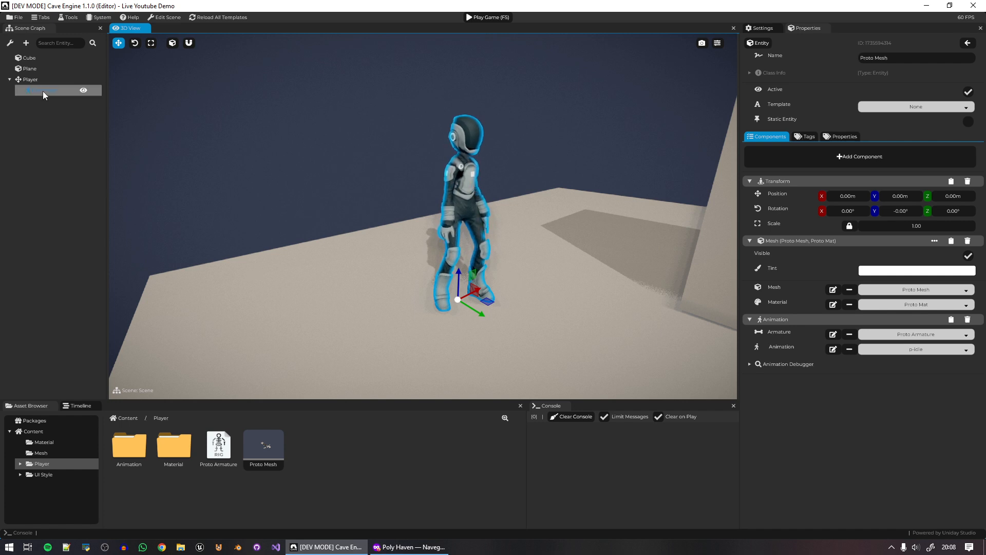
click(33, 81)
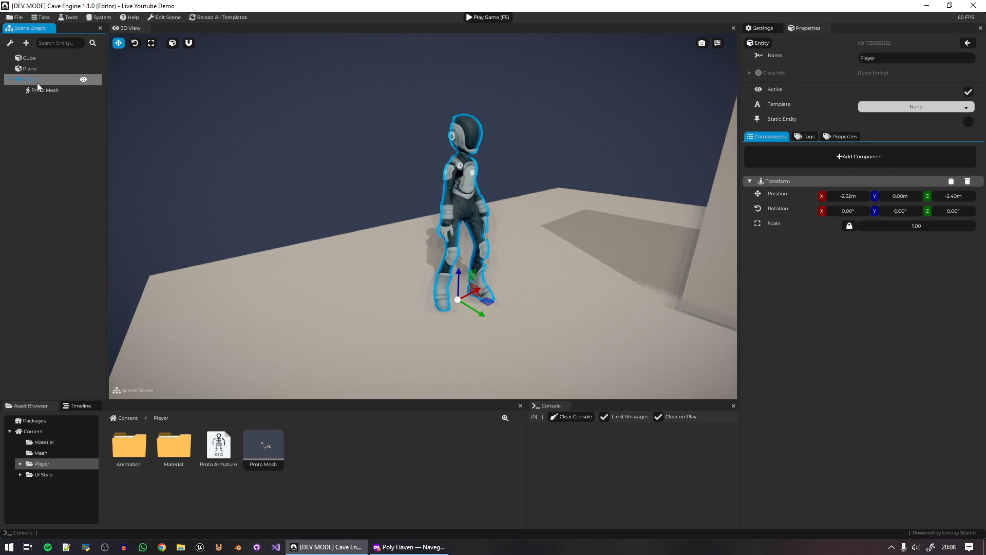
click(43, 91)
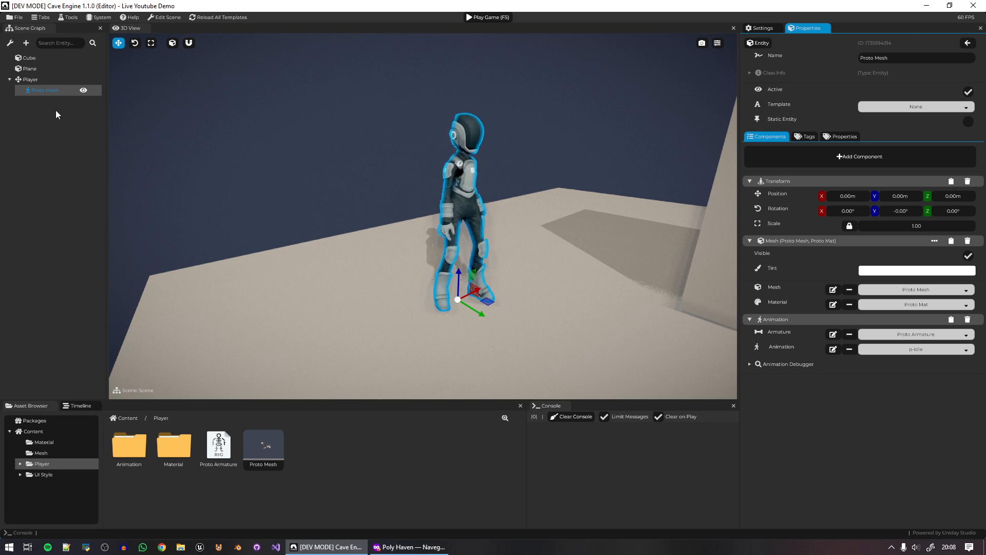
Select the Player entity and save the project.
click(35, 83)
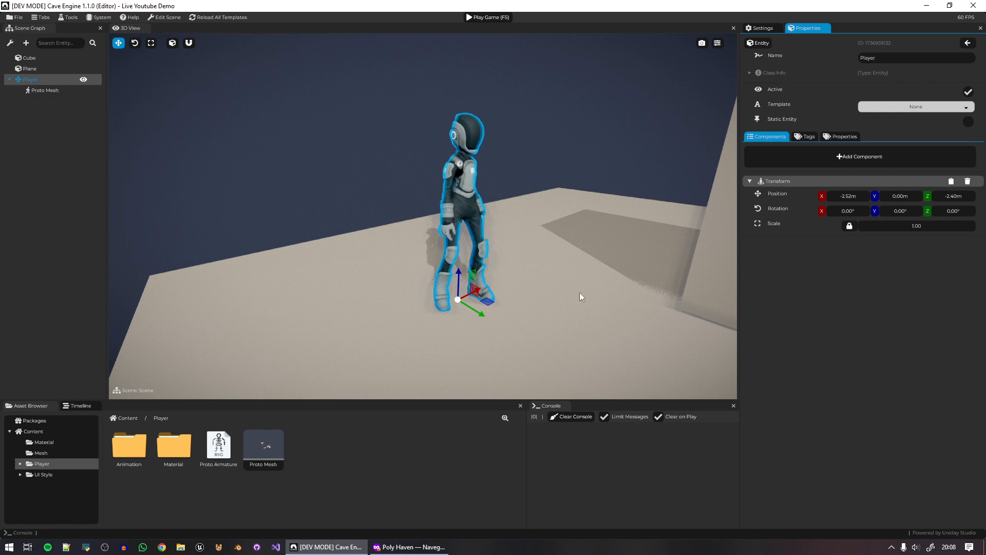
key(ctrl+s)
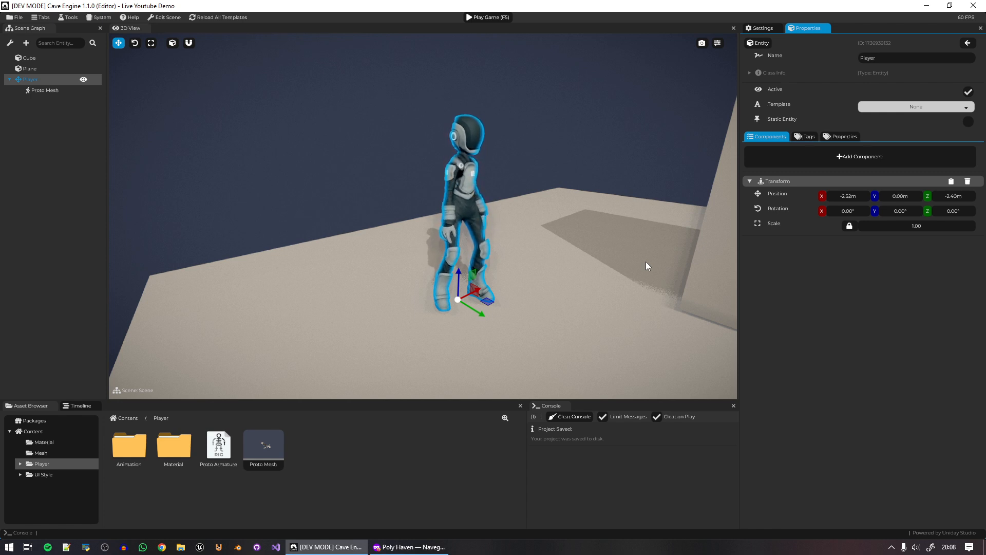
key(s)
right_drag(645, 262, 707, 162)
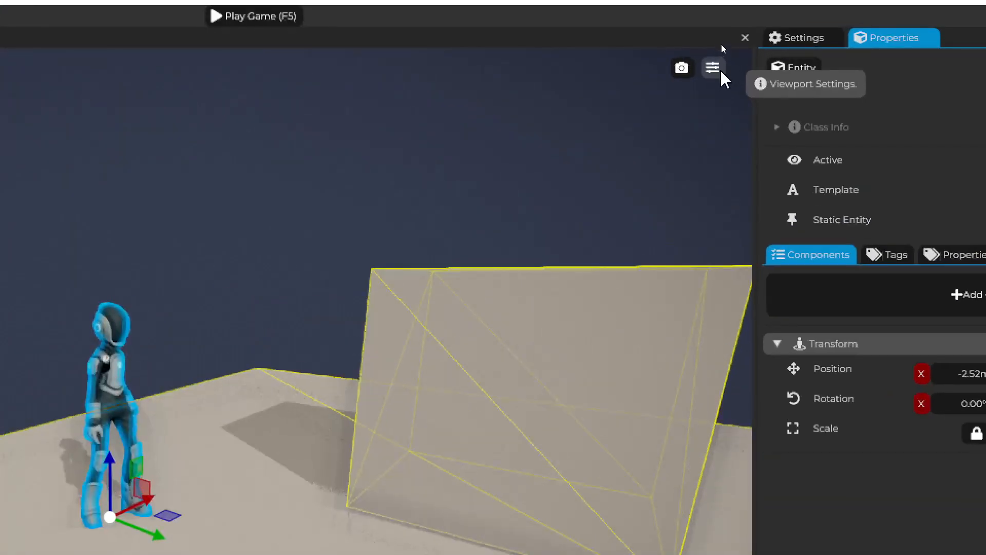
Turn off the viewport's Draw Debug Physics option and turn it back on.
click(719, 45)
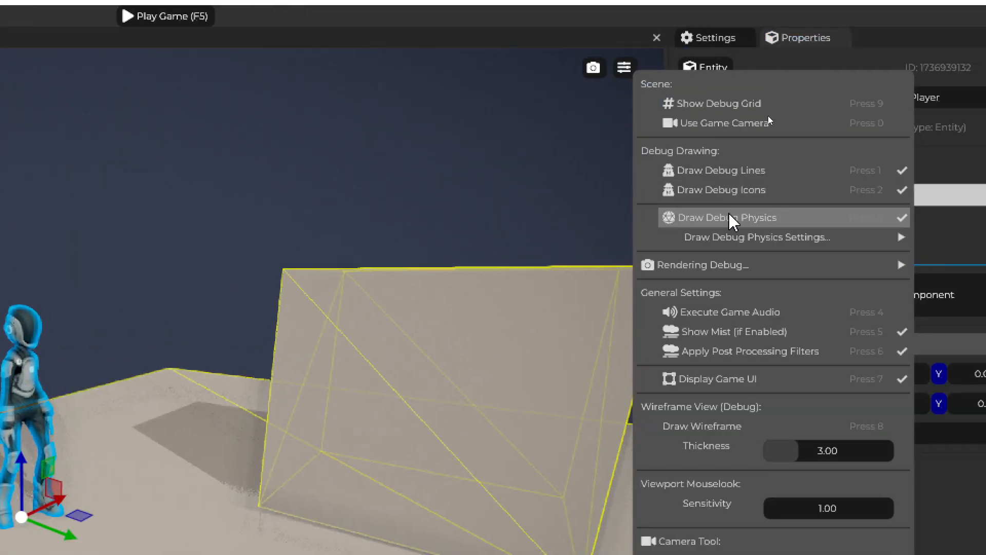
click(772, 224)
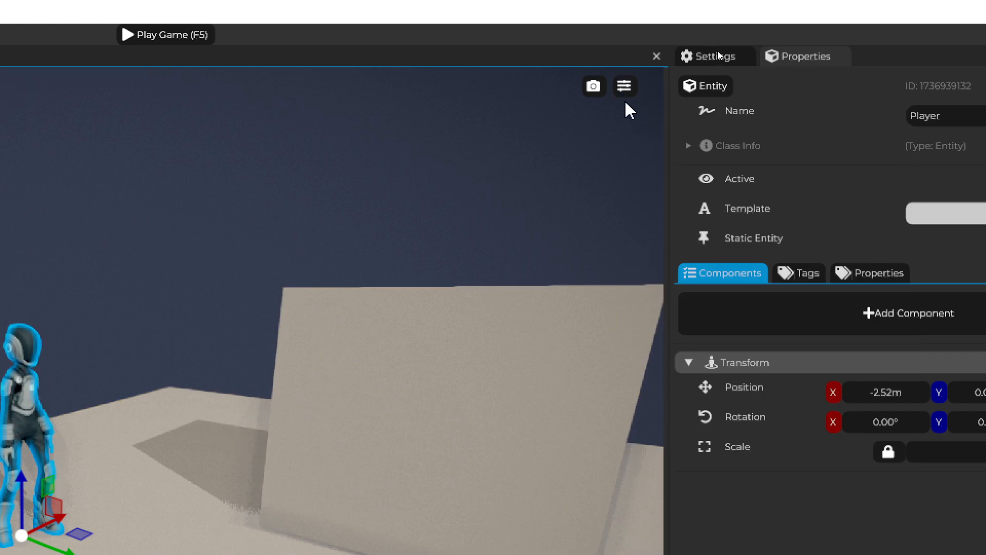
click(624, 87)
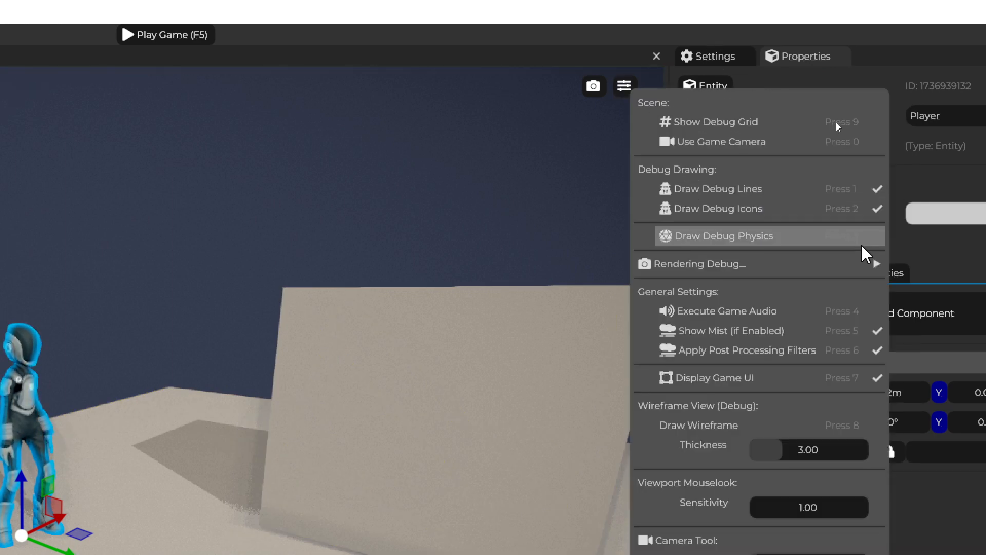
click(773, 236)
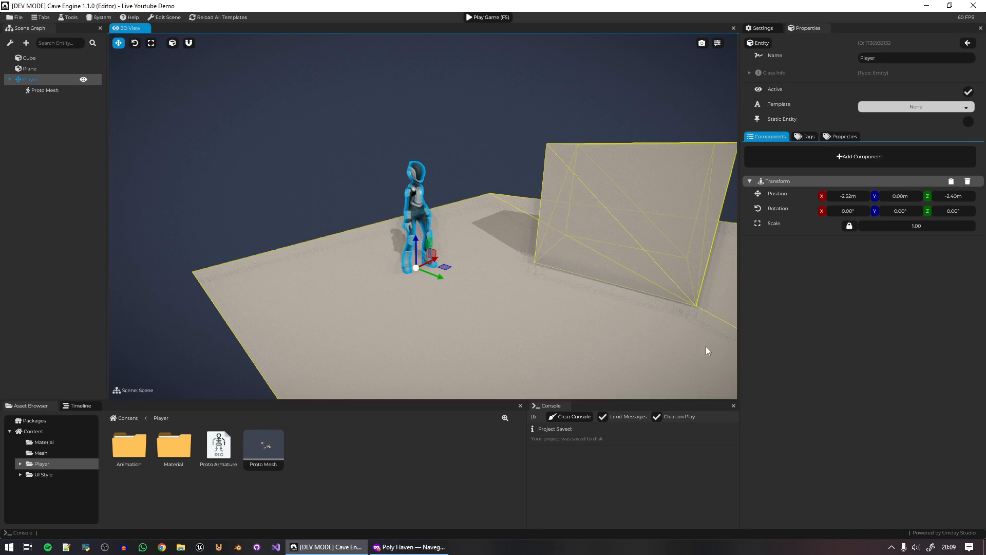
Add a Character physics component to the Player entity.
scroll(670, 235, down, 5)
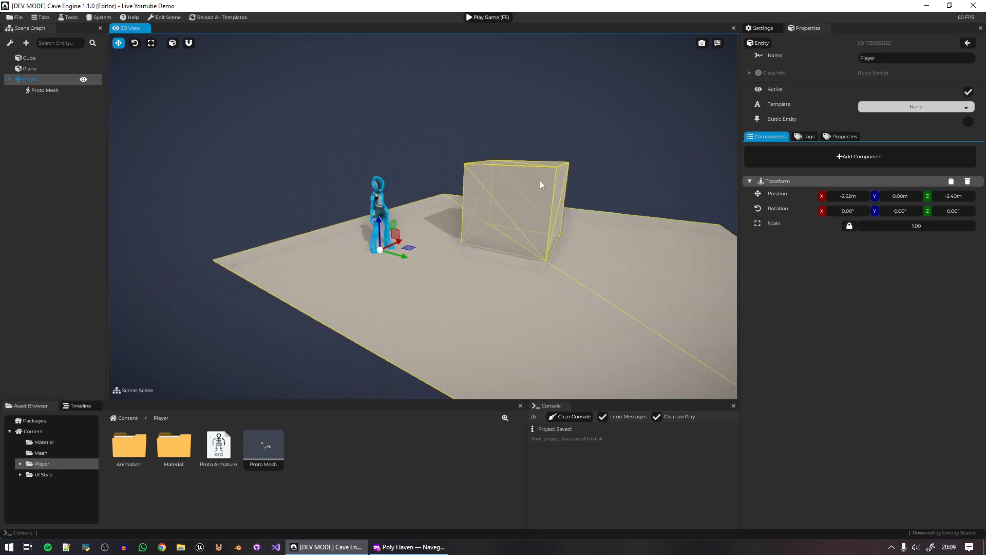
key(w)
right_drag(508, 202, 348, 111)
click(31, 80)
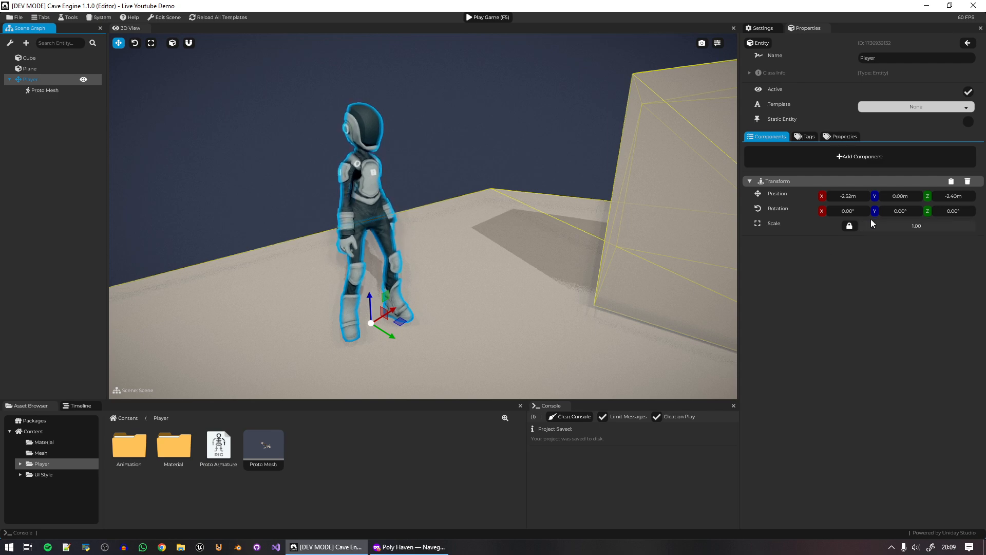
right_click(800, 253)
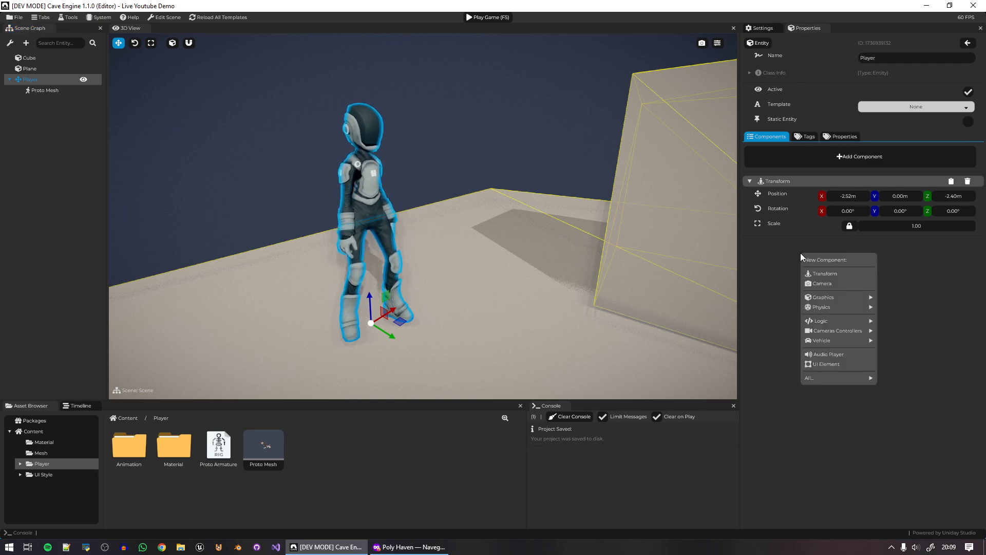
mouse_move(842, 307)
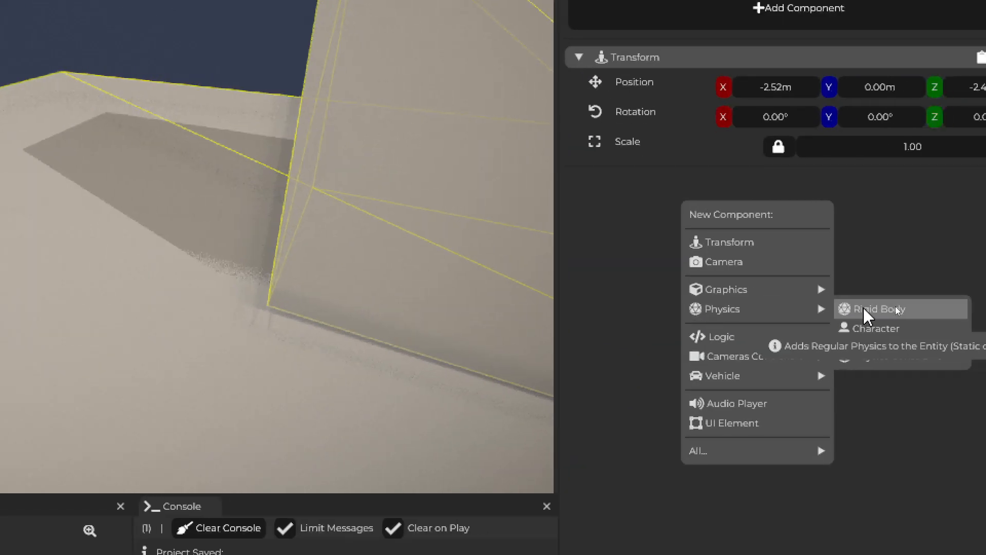
click(854, 331)
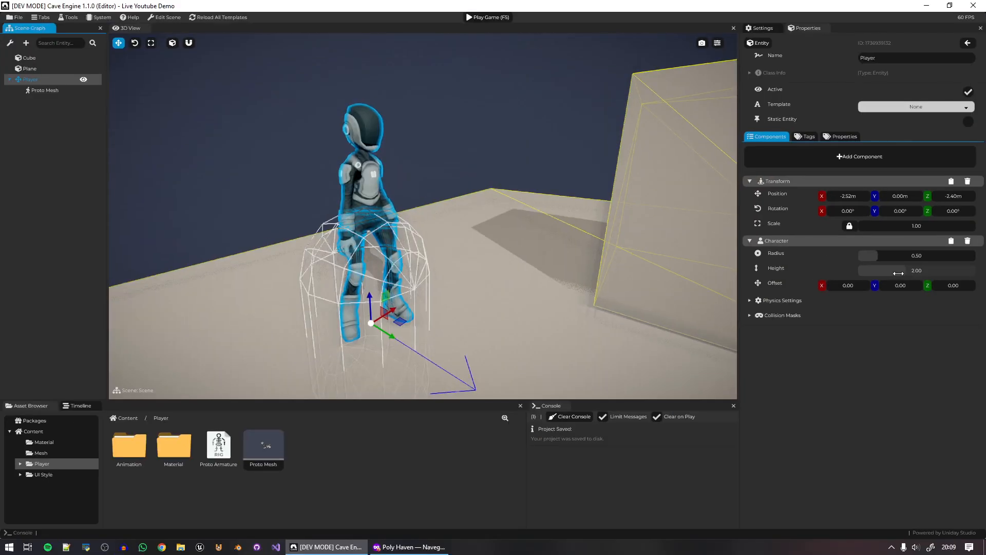
Set the Y offset of the Player's Character component to 1.
key(s)
right_drag(497, 301, 486, 319)
key(q)
key(e)
key(w)
key(s)
key(e)
key(w)
key(s)
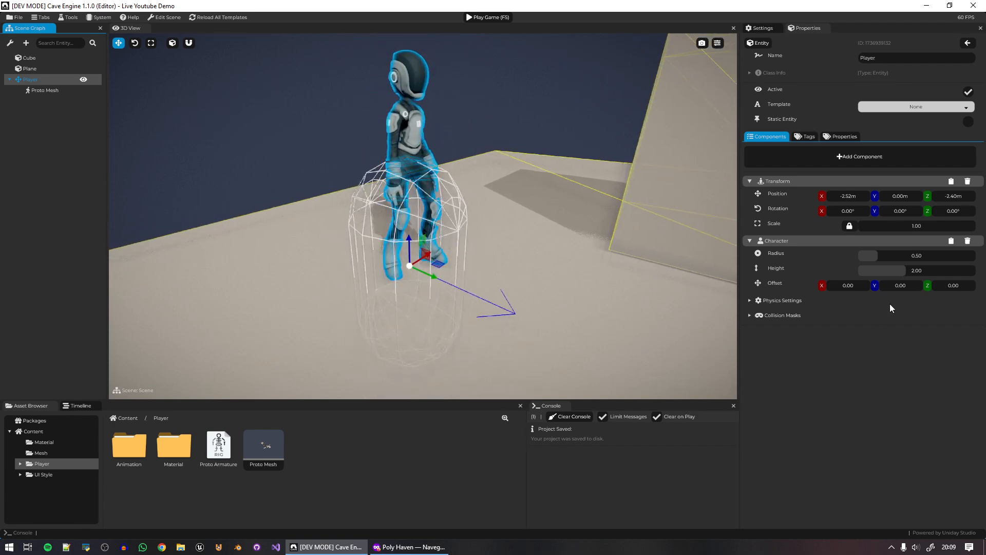
drag(901, 285, 907, 285)
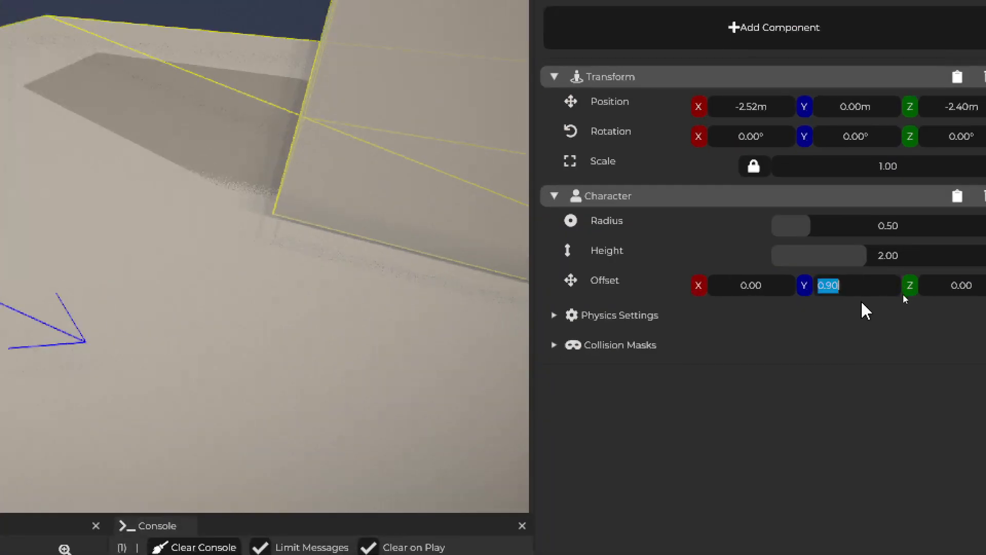
text(1)
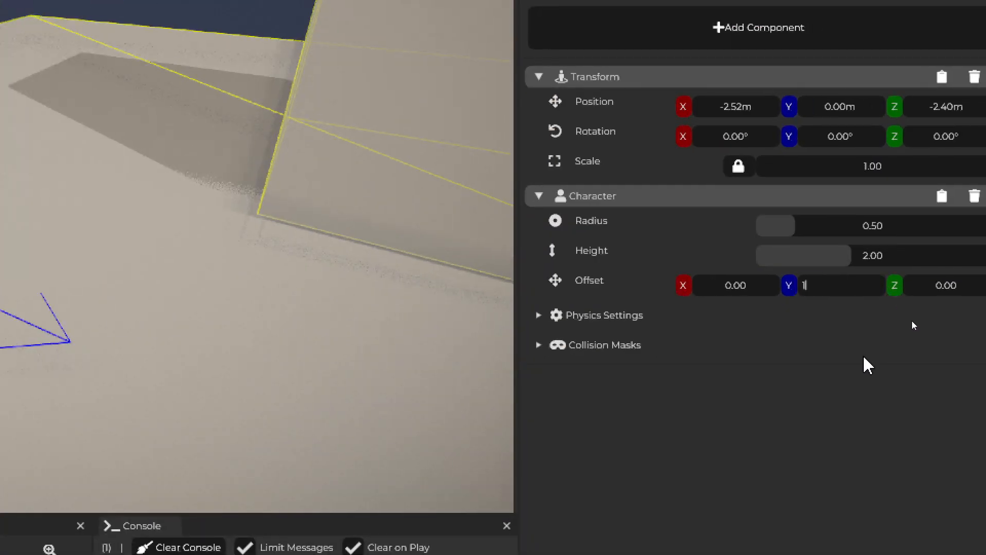
key(Return)
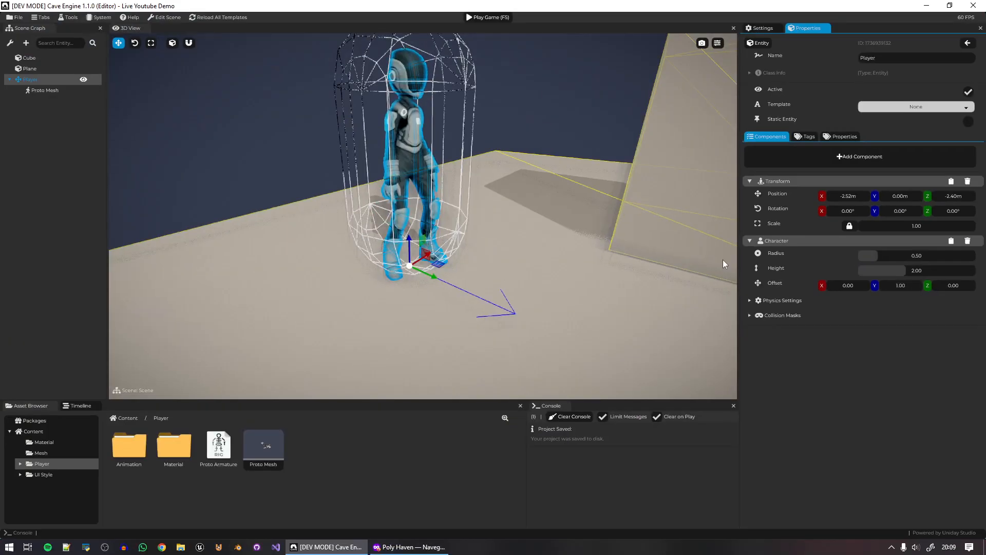
Set the Character component's height to 1.80 and its Y offset to 0.9.
right_drag(723, 260, 608, 251)
key(s)
key(w)
drag(905, 270, 901, 270)
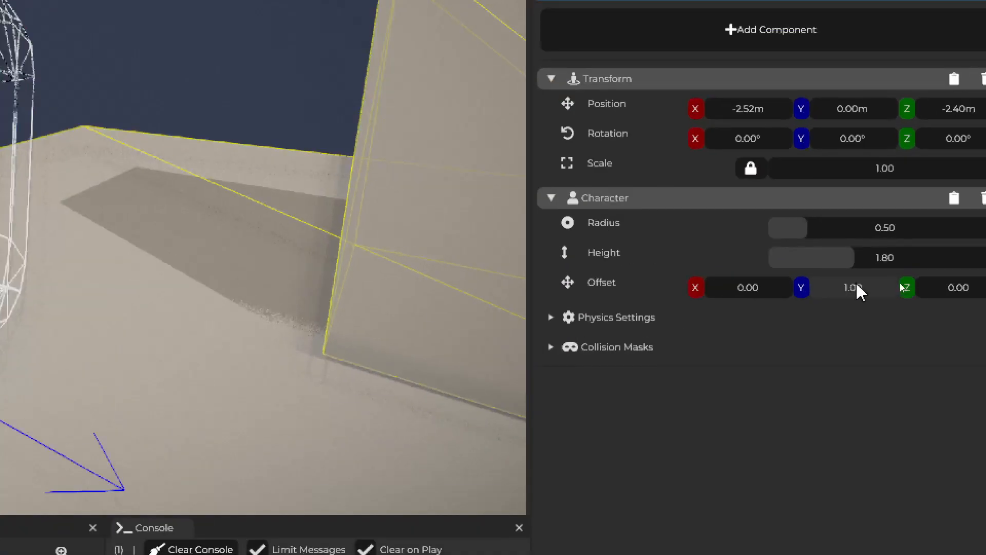
double_click(903, 285)
text(0.9)
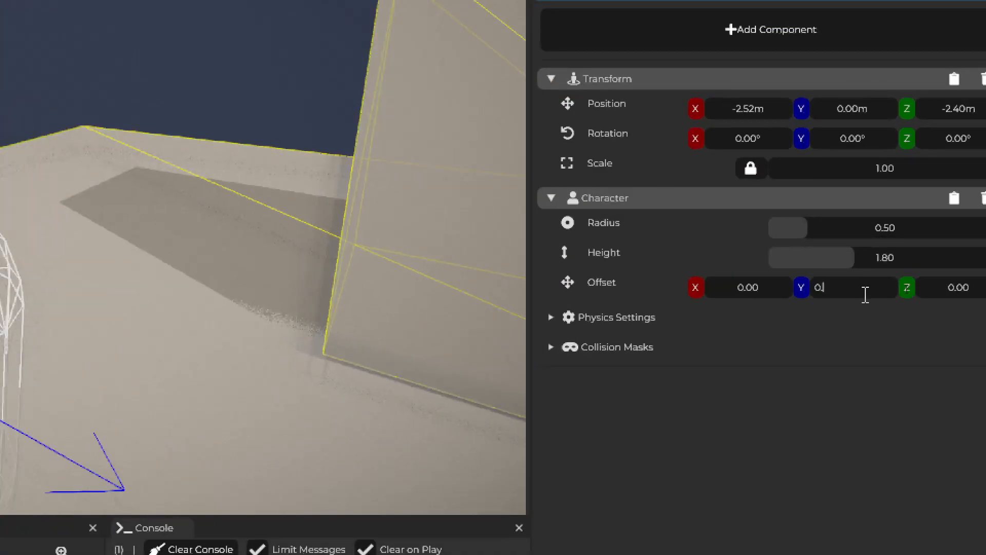
key(Return)
Examine from several angles how the collision capsule fits around the character.
key(q)
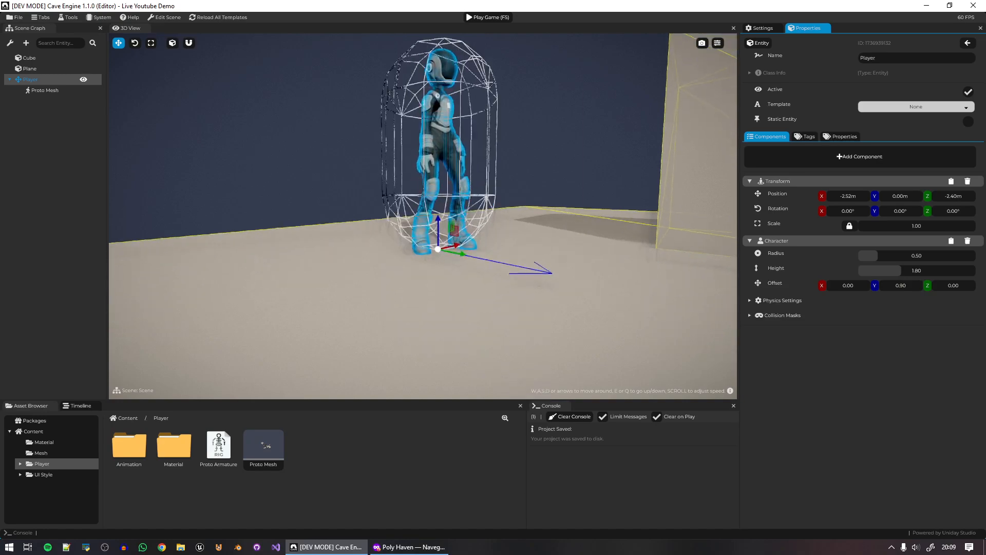
key(e)
key(w)
key(s)
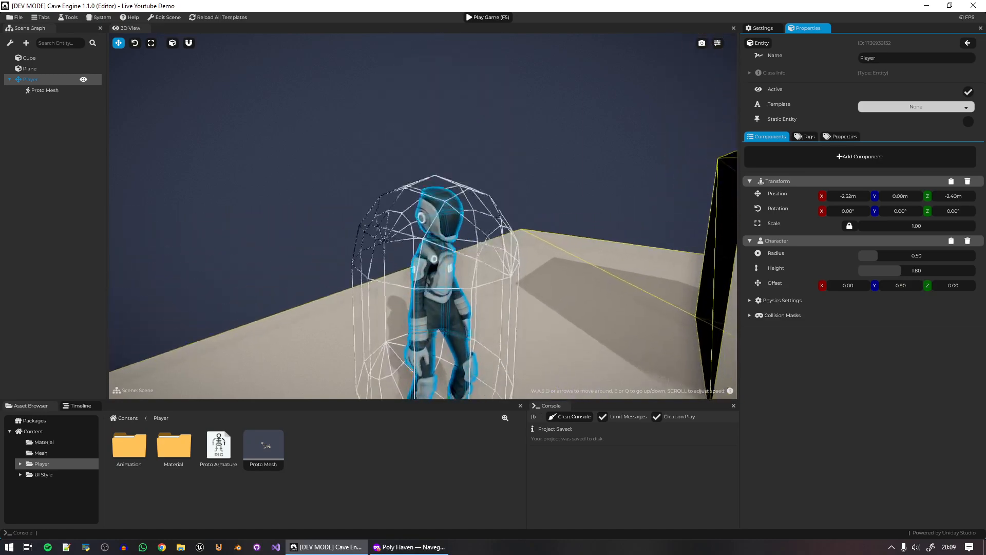
key(w)
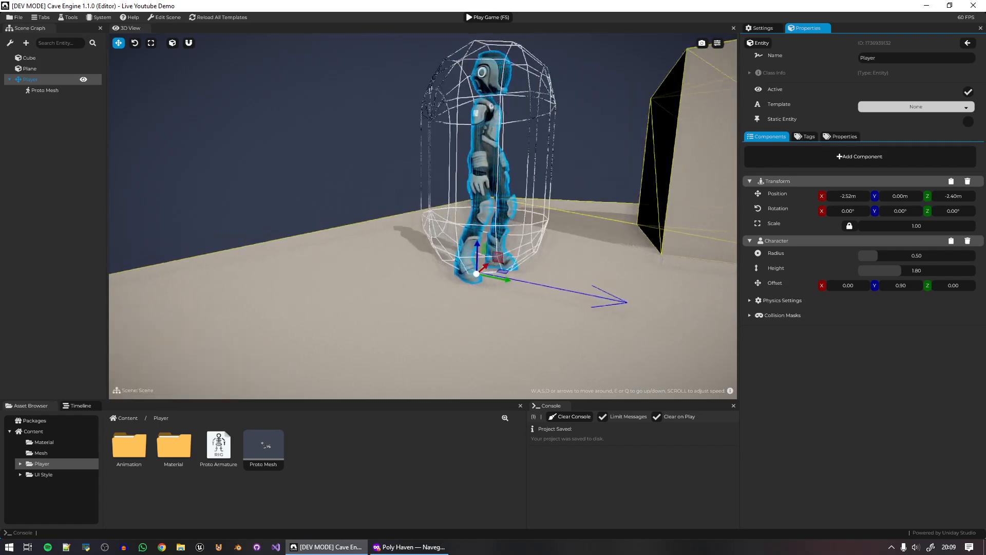
key(s)
key(s)
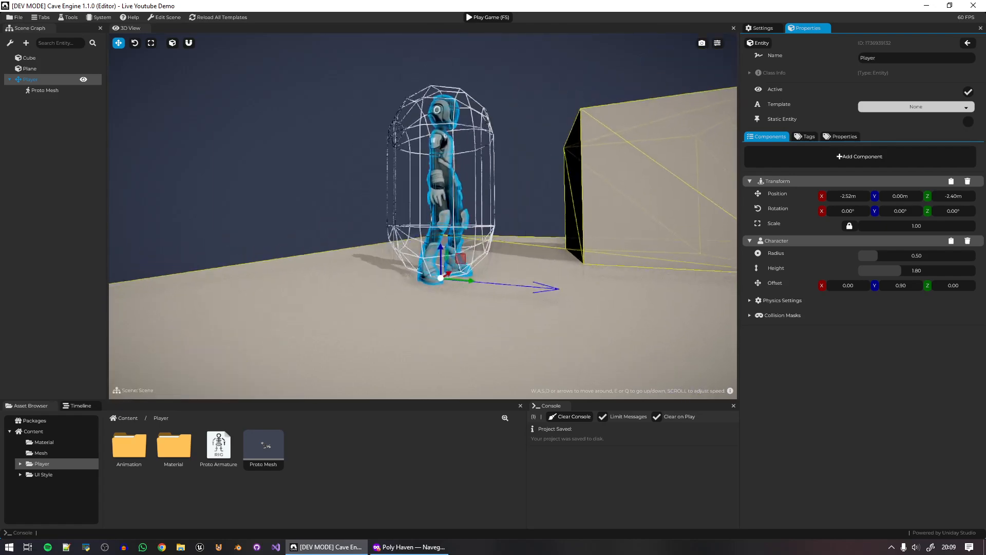
key(w)
key(w)
key(r)
key(s)
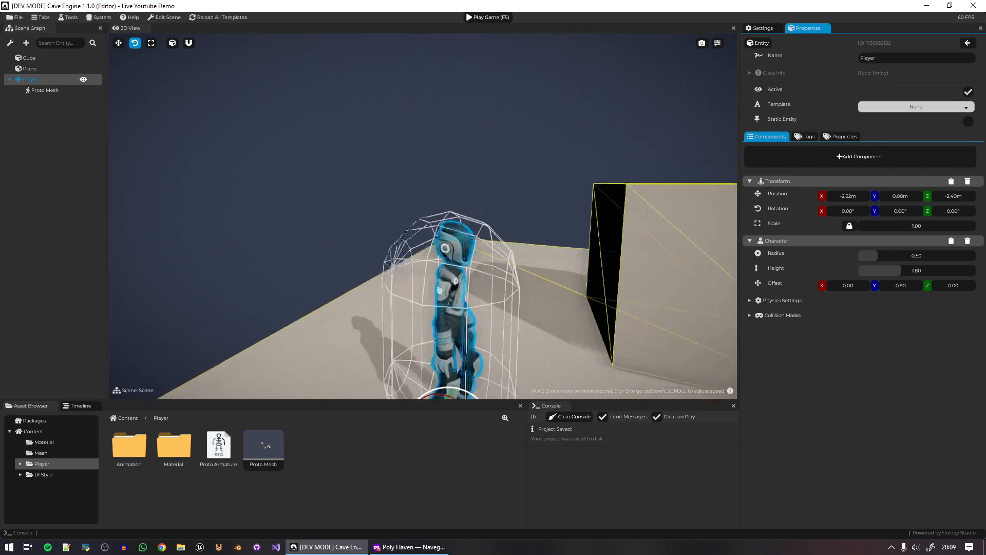
key(d)
key(a)
key(w)
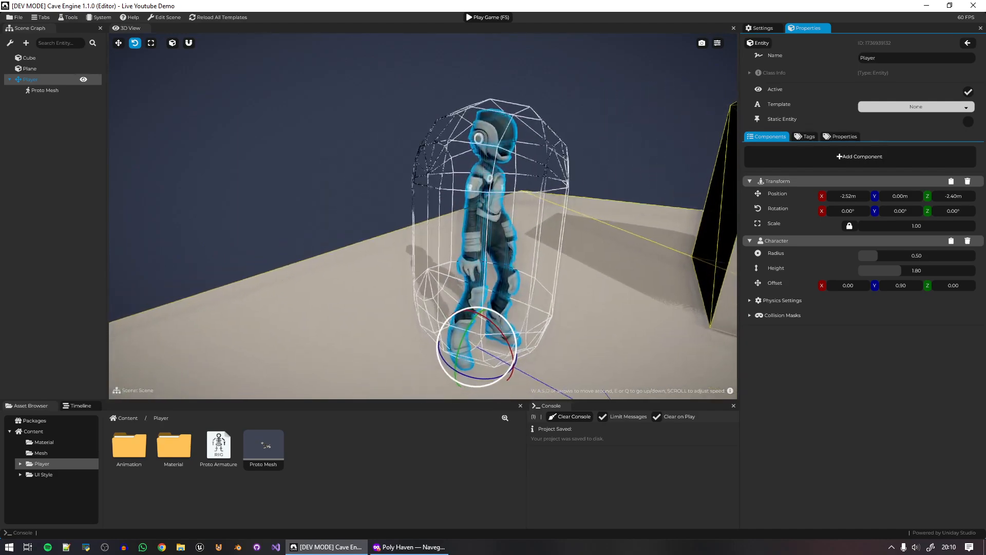
Reduce the Character component's radius to 0.29 and return to the Move tool.
key(d)
drag(881, 255, 869, 261)
key(s)
key(w)
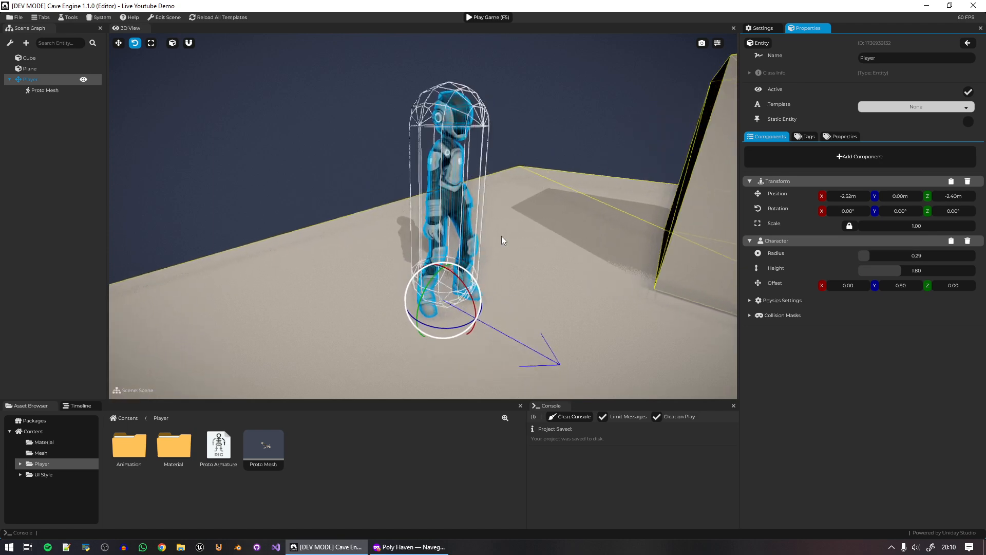
key(g)
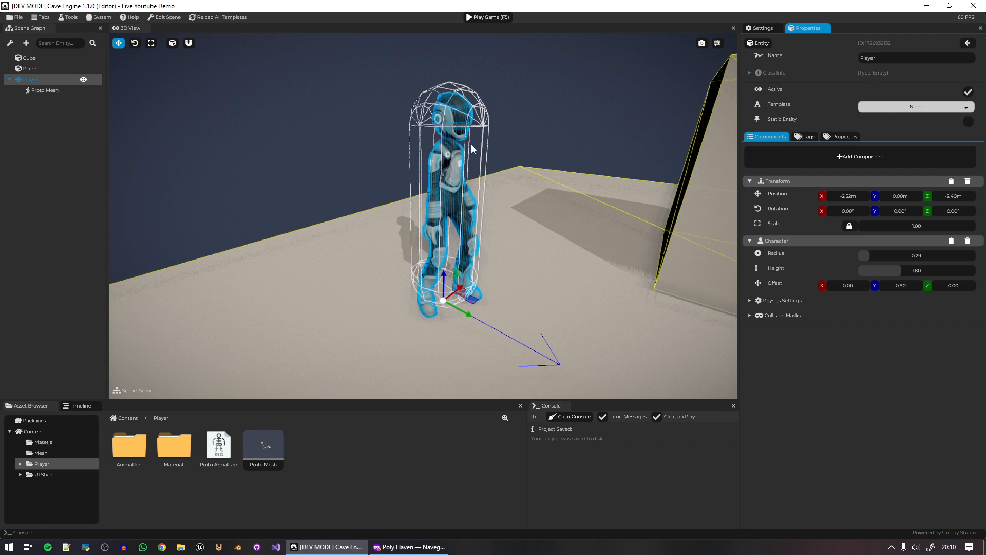
Try rotating Proto Mesh about 90° around its vertical axis inside the capsule and reset its rotation.
click(463, 112)
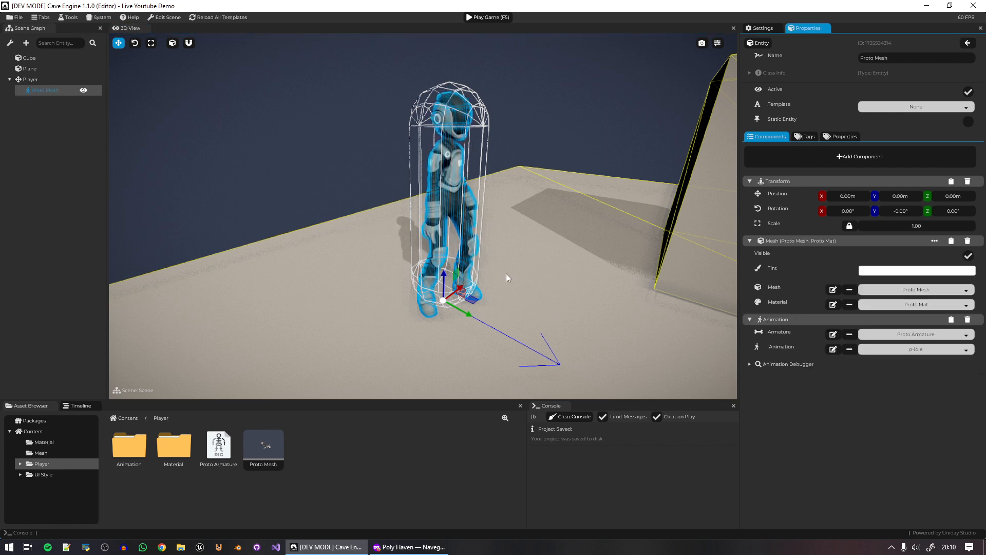
key(e)
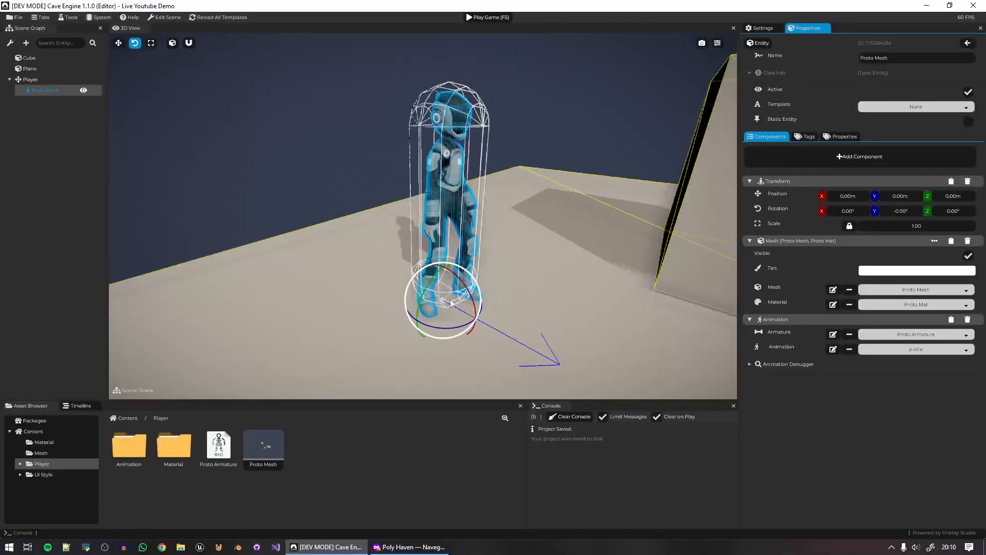
drag(447, 330, 507, 300)
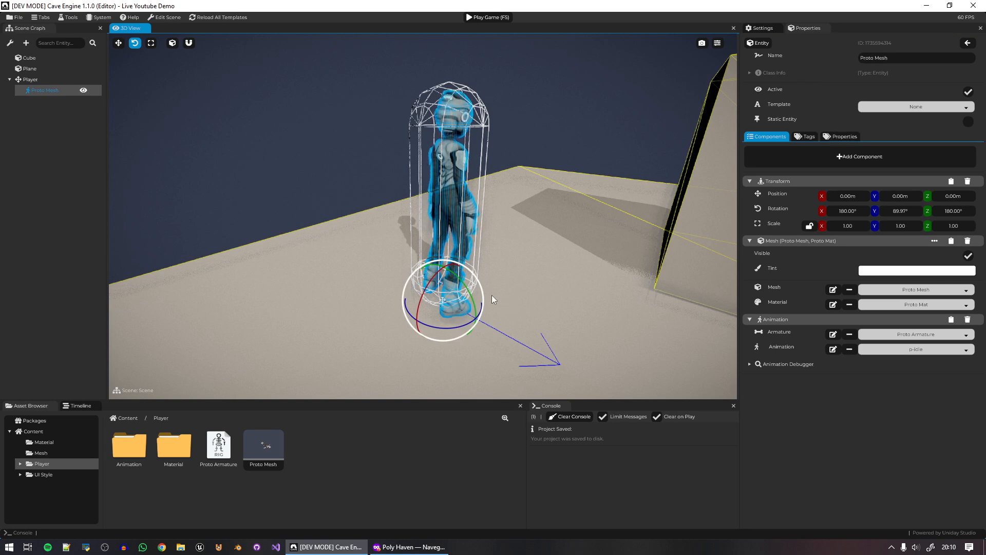
key(s)
key(r)
key(alt+r)
key(g)
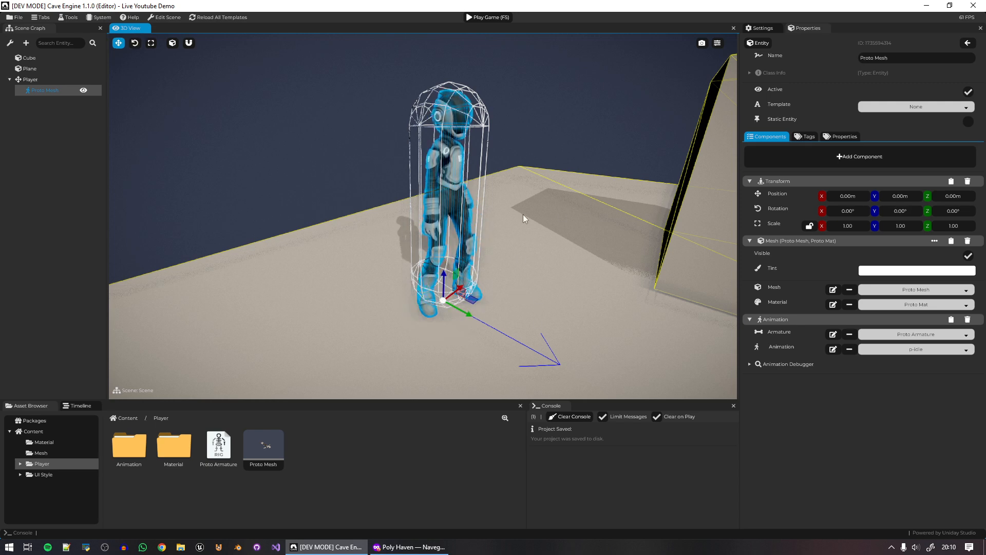
Hide the physics debug drawing in the viewport and save the project with nothing selected.
key(d)
right_drag(523, 216, 509, 211)
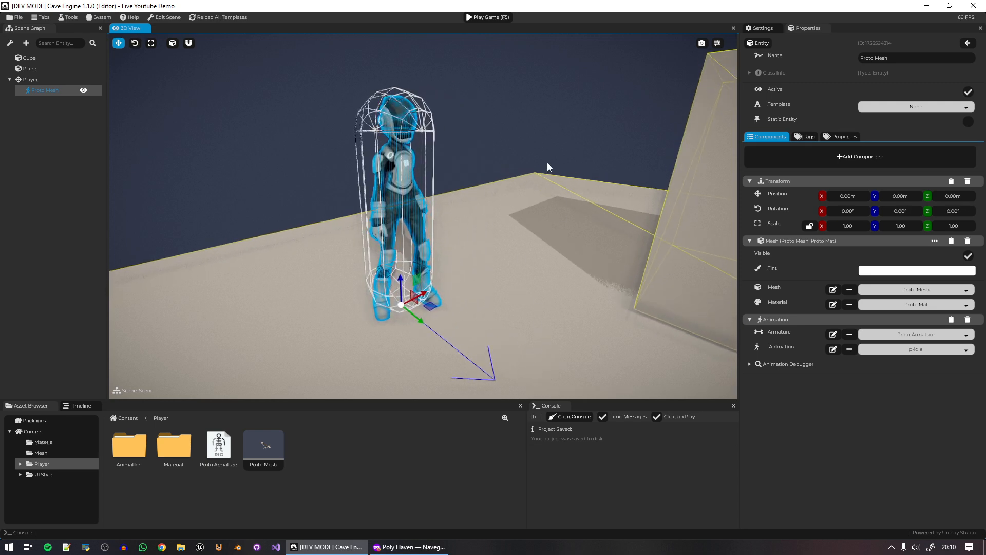
key(z)
click(513, 124)
right_drag(513, 124, 518, 214)
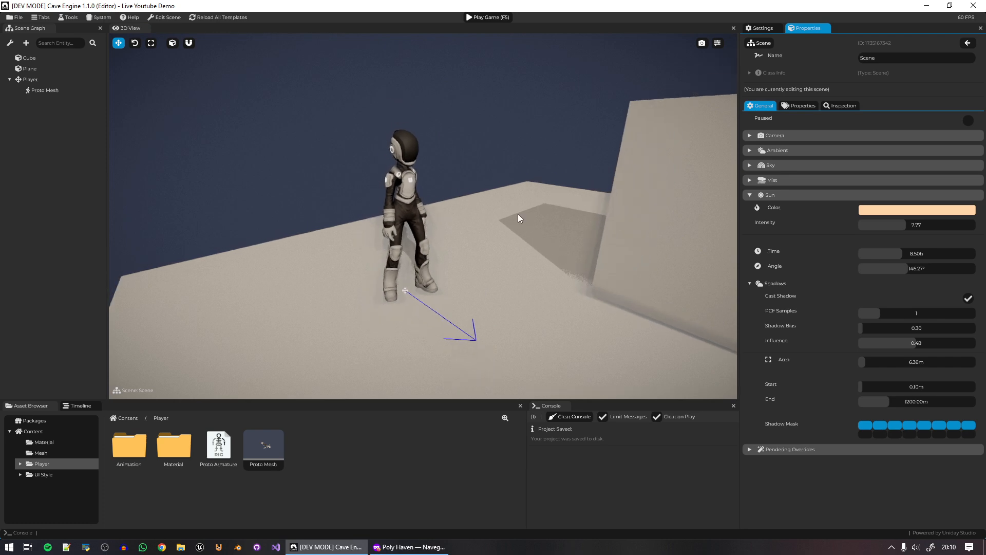
key(ctrl+s)
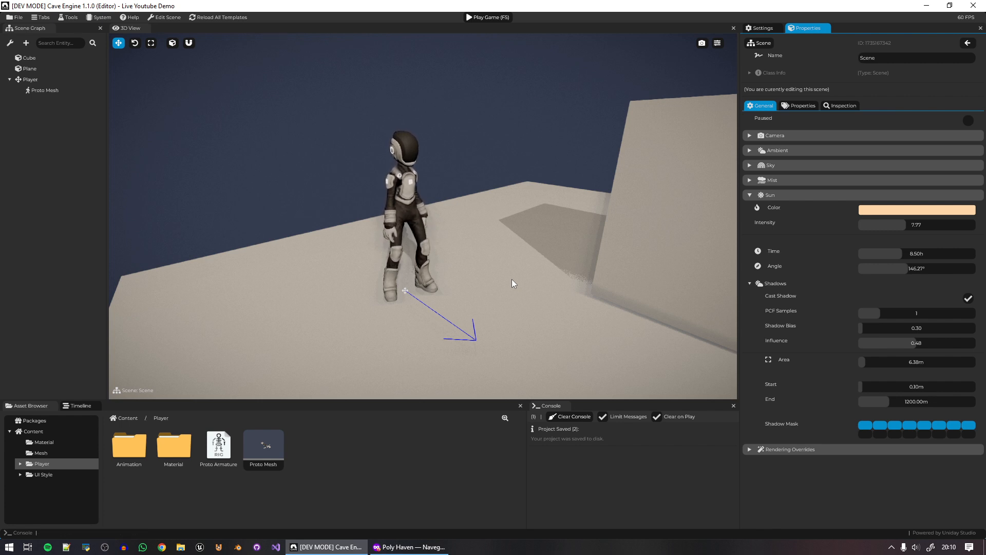
Add a Camera entity as a child of the Player entity.
click(31, 78)
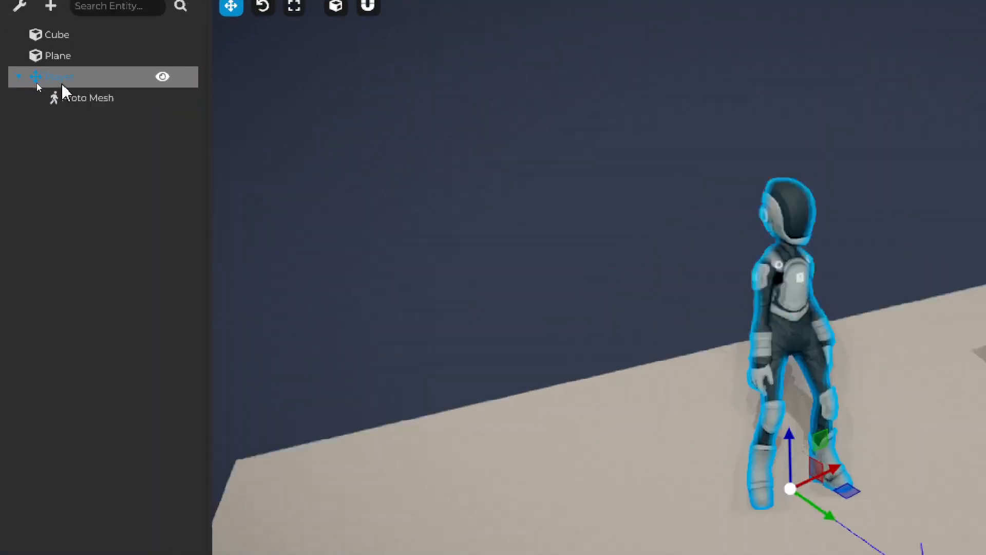
right_click(35, 81)
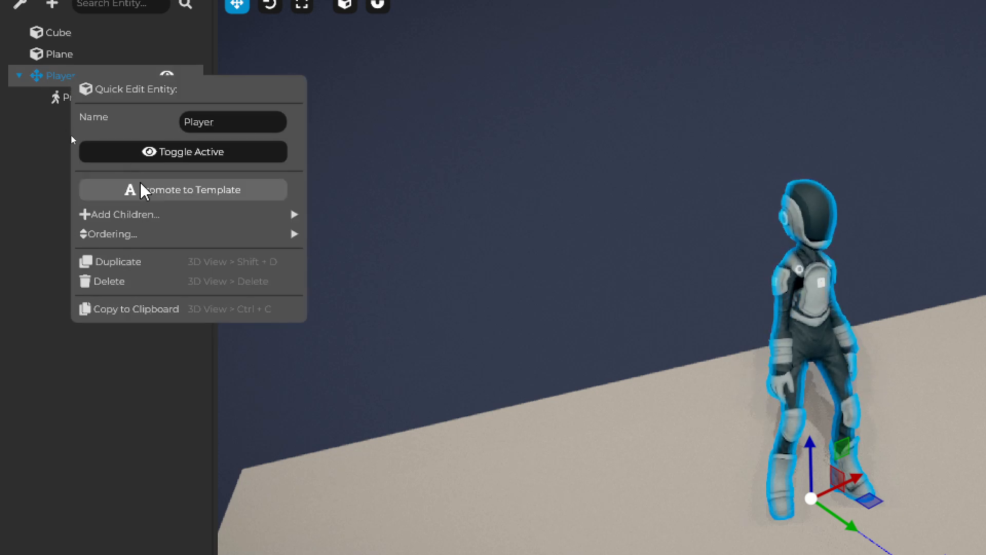
mouse_move(150, 220)
click(360, 309)
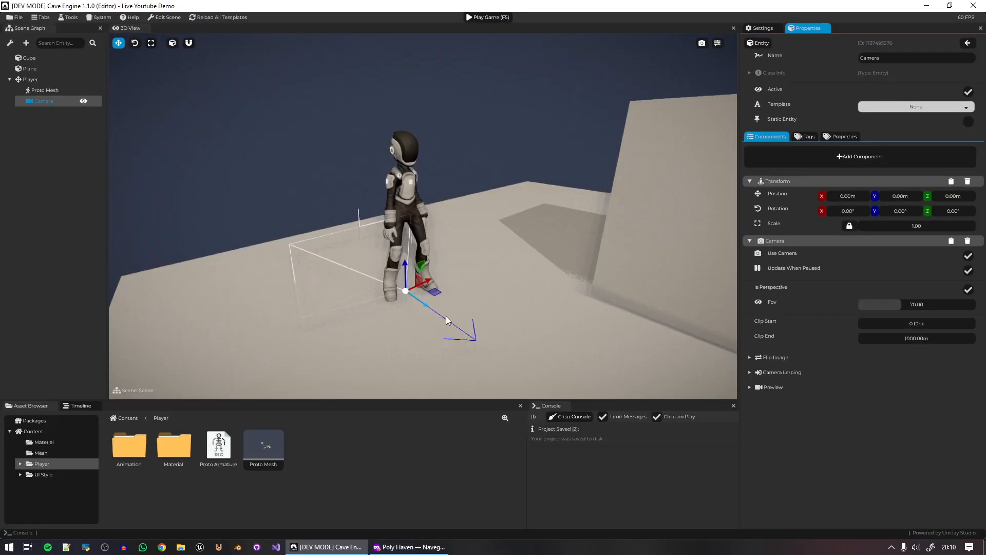
Show the camera's preview and move the camera up about 1.05 m and back about 1.27 m behind the character.
right_drag(417, 284, 447, 298)
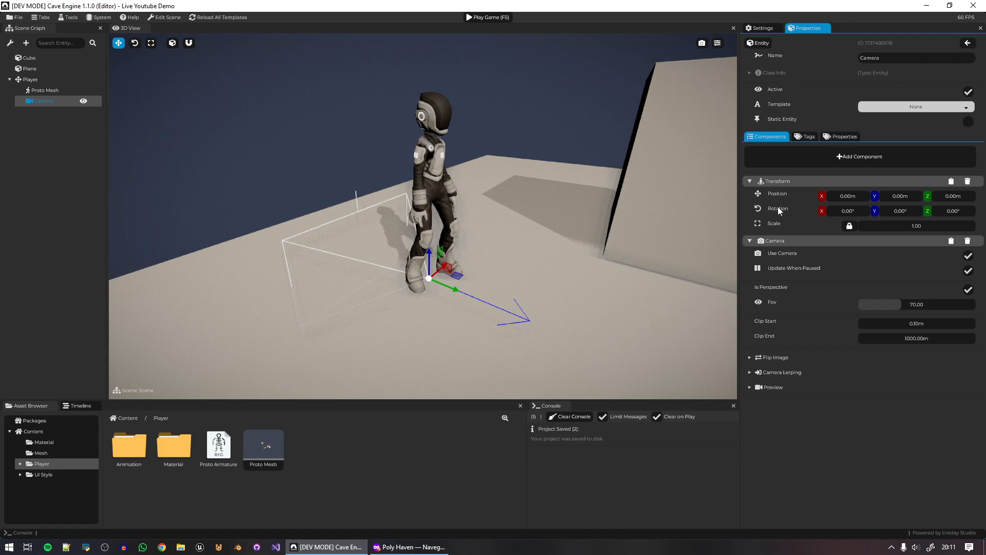
click(775, 181)
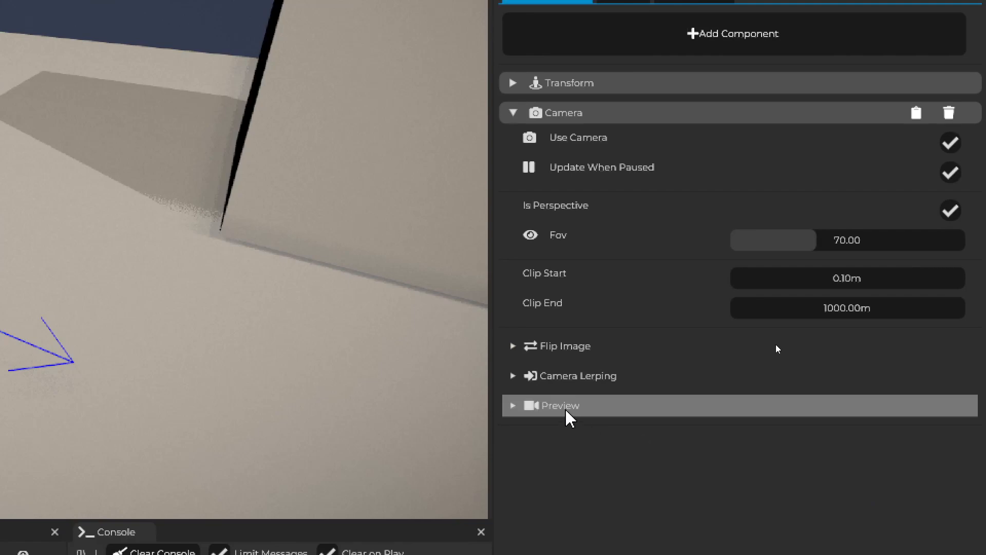
click(737, 489)
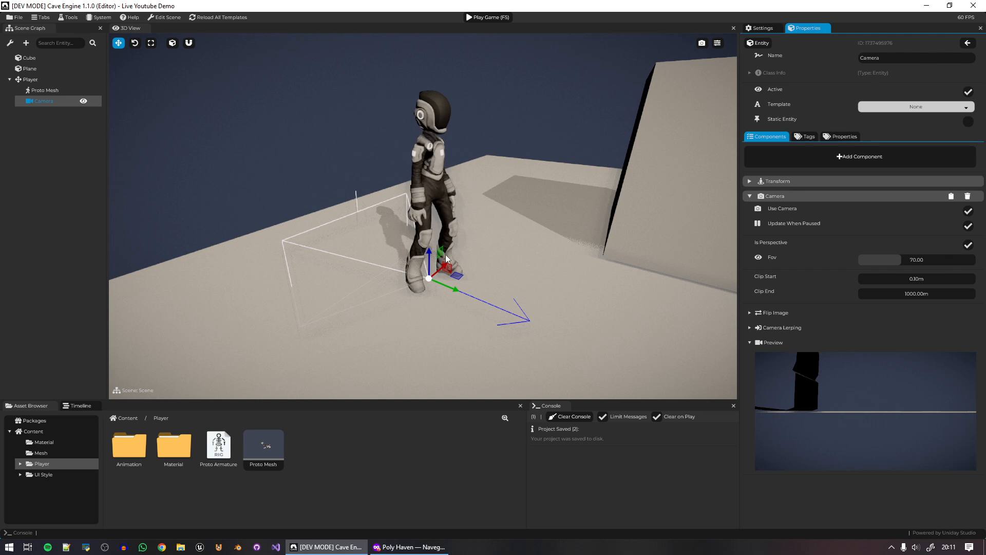
drag(429, 251, 446, 143)
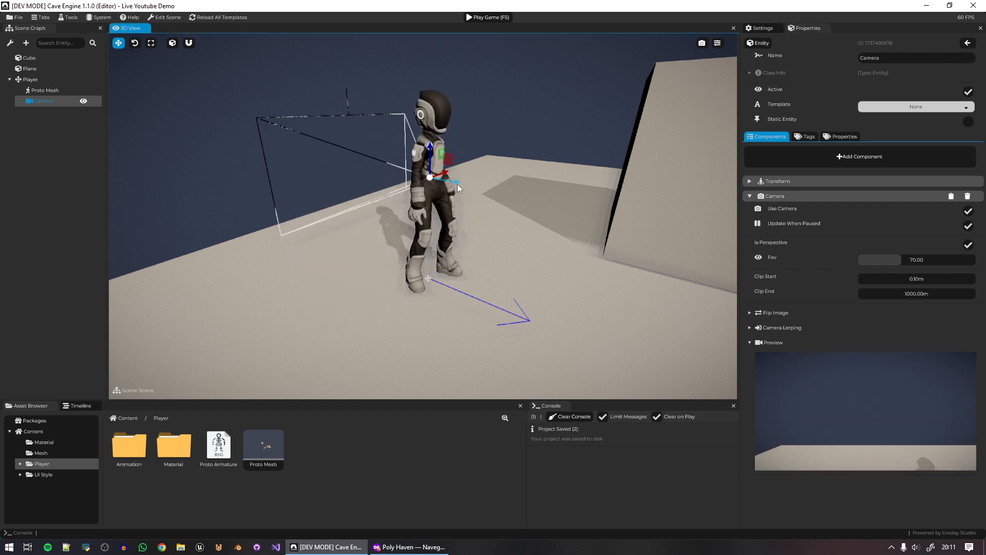
drag(458, 184, 360, 165)
key(e)
right_drag(360, 165, 357, 283)
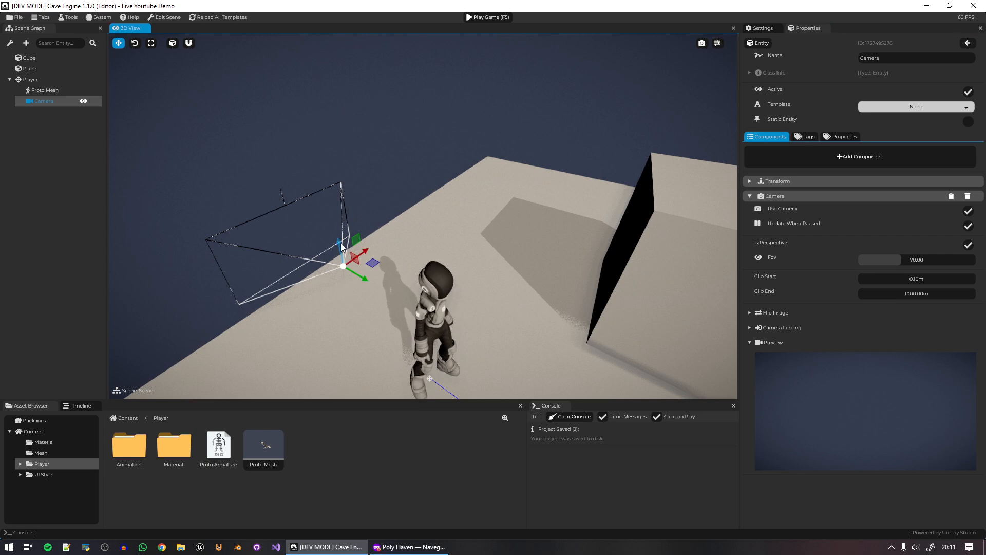
Set the camera's Y rotation to 180° in its Transform component.
click(776, 182)
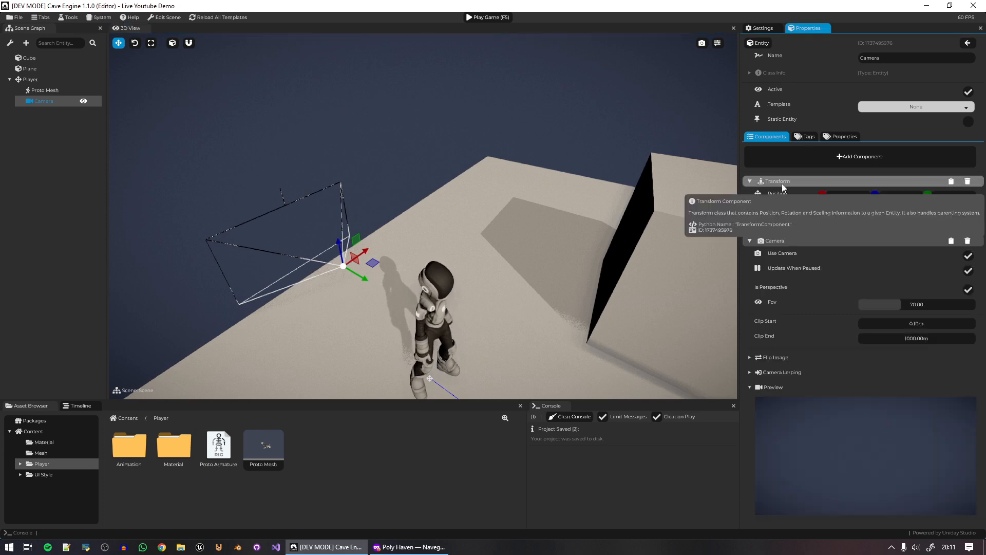
double_click(904, 212)
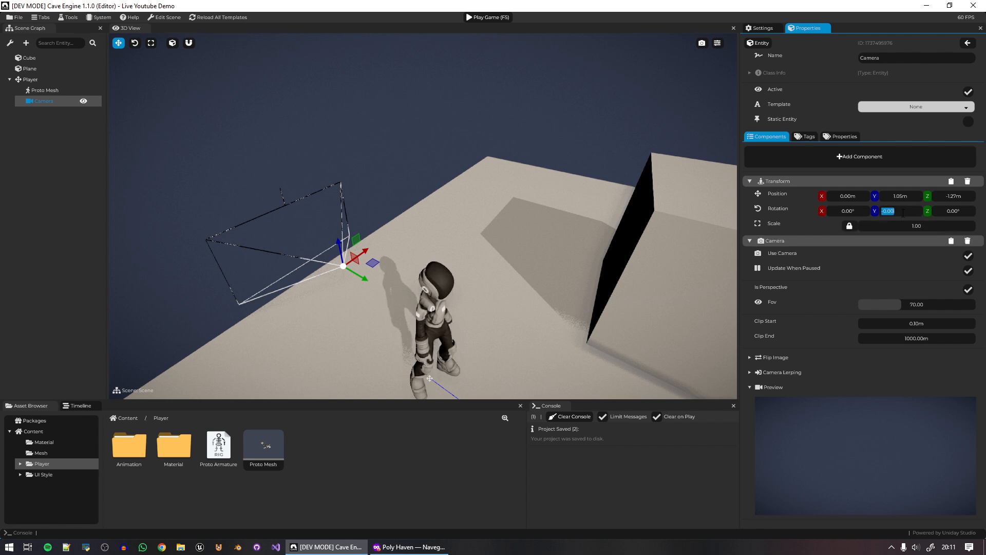
text(180)
key(Return)
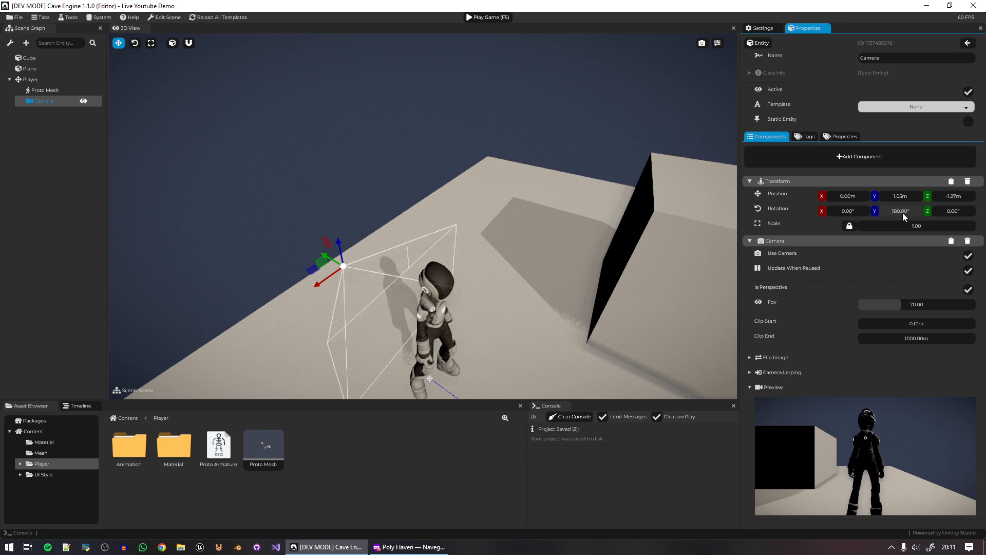
Move the camera farther back from the character to a Z position of about -1.90 m.
key(s)
right_drag(515, 254, 530, 259)
key(a)
drag(366, 225, 327, 219)
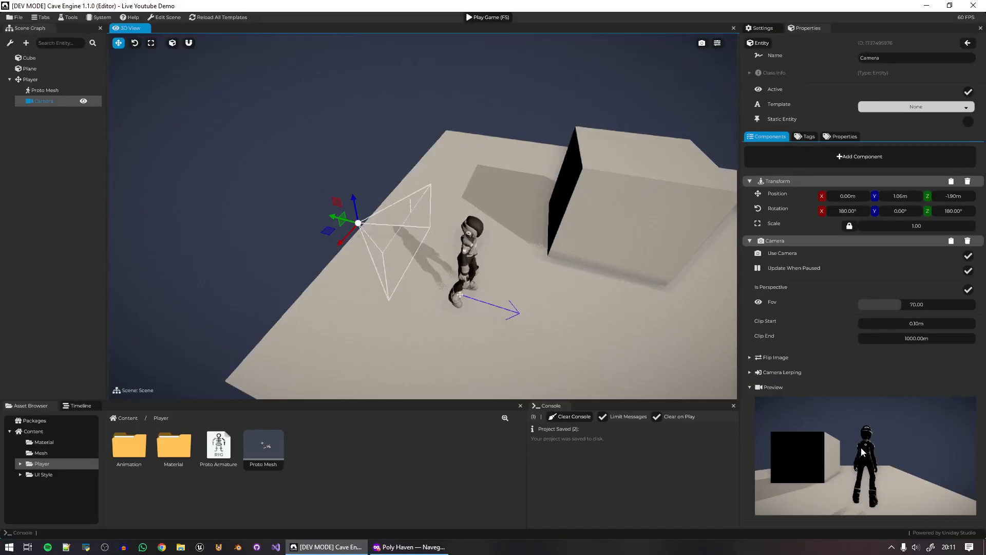
Deselect the camera, save the project and start playing the game.
click(781, 390)
key(ctrl+s)
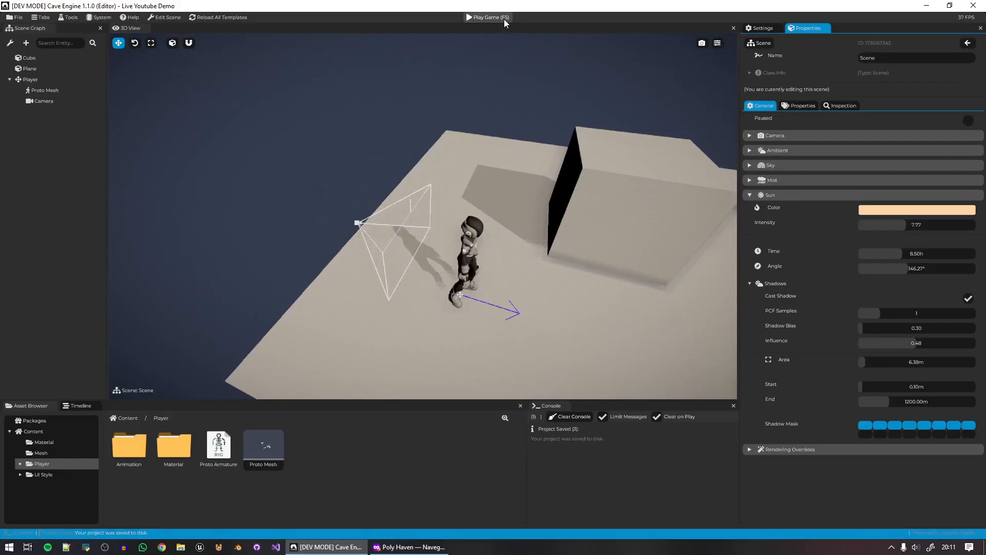
click(487, 17)
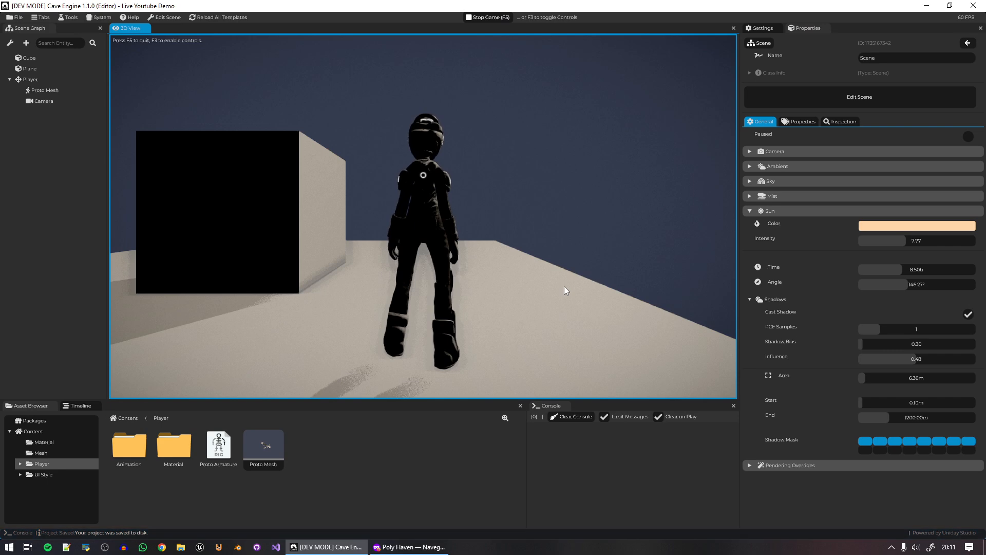
Stop the game and add a Third Person Camera controller component to the Camera entity.
key(F5)
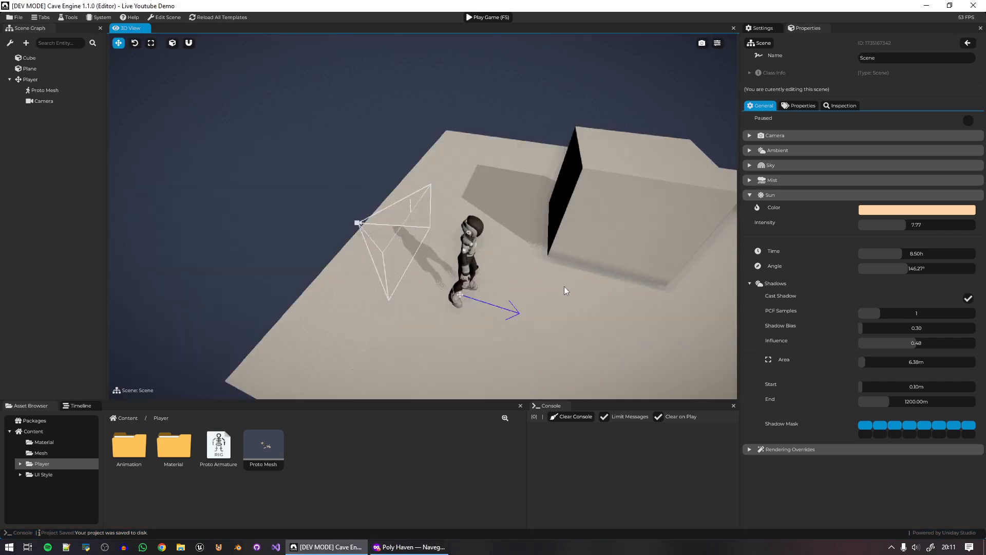
click(359, 224)
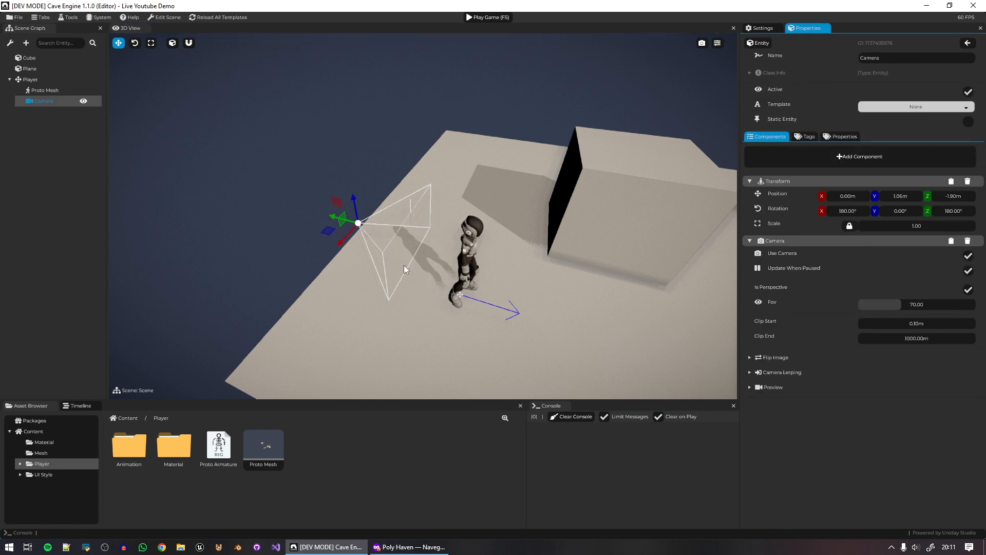
click(766, 242)
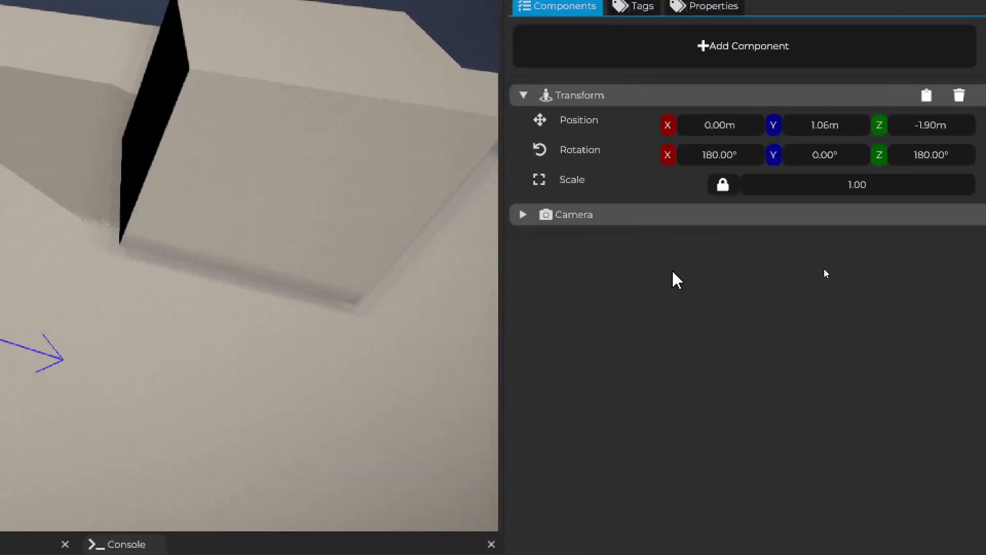
right_click(825, 272)
mouse_move(859, 325)
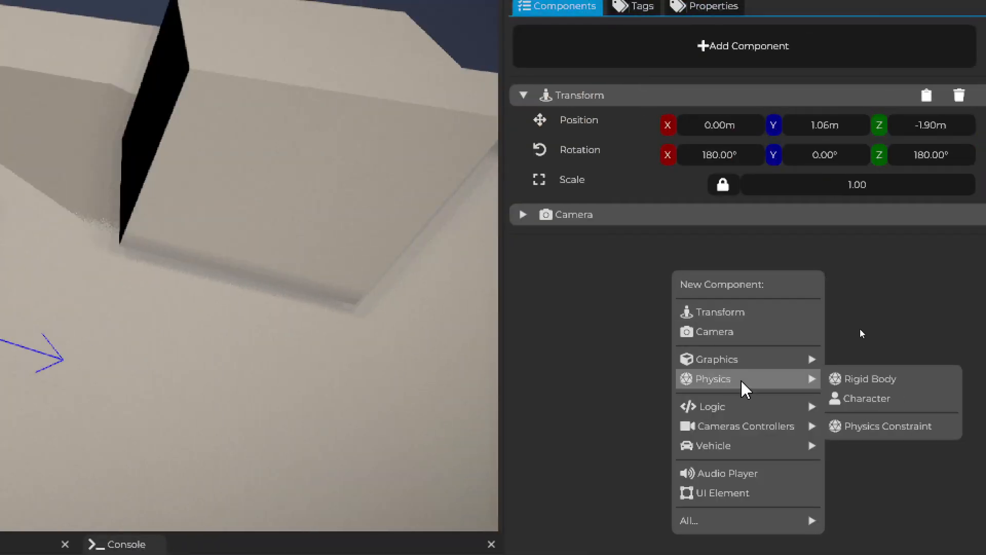
mouse_move(760, 427)
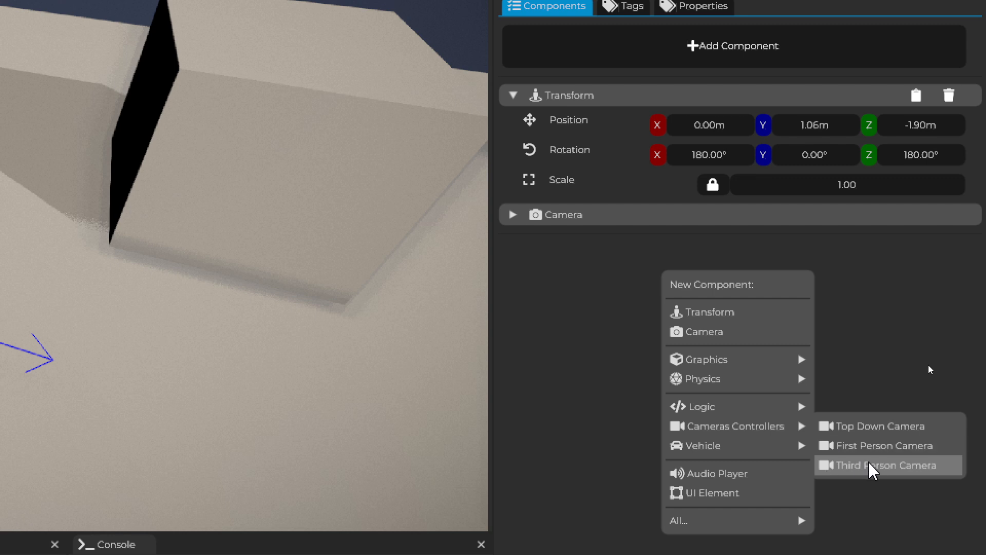
click(910, 466)
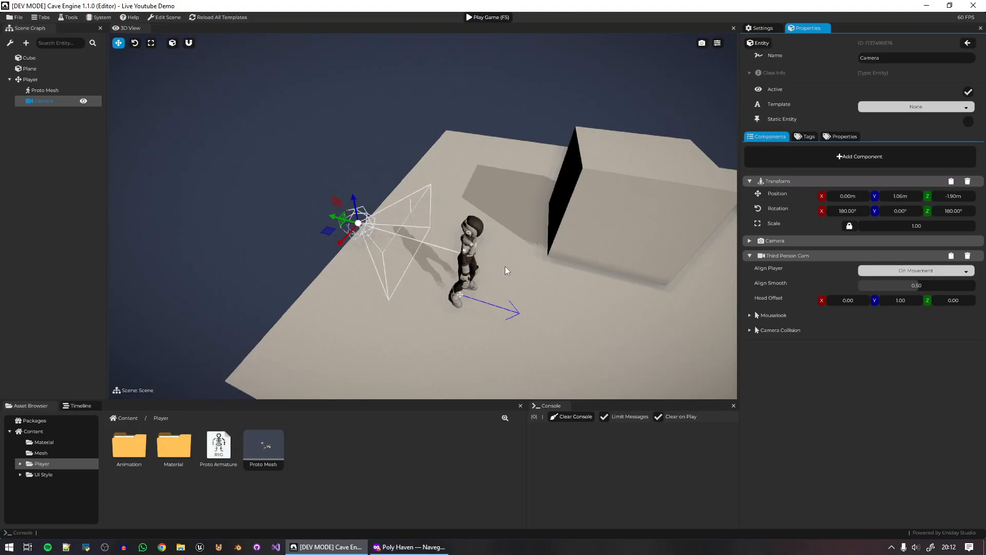
scroll(354, 228, up, 4)
middle_drag(337, 226, 360, 230)
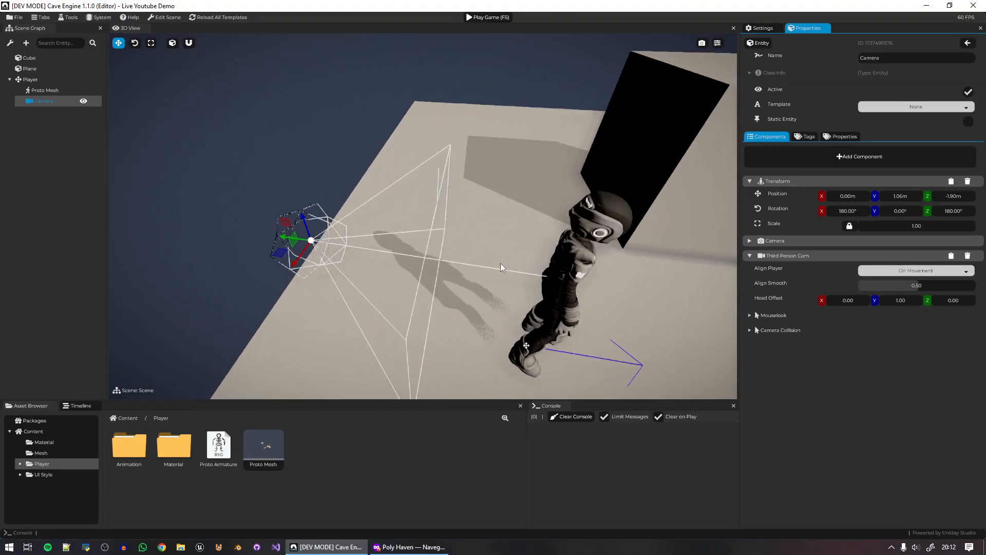
Remove the Third Person Cam component from the Camera entity and add the Third Person Camera controller again.
click(968, 257)
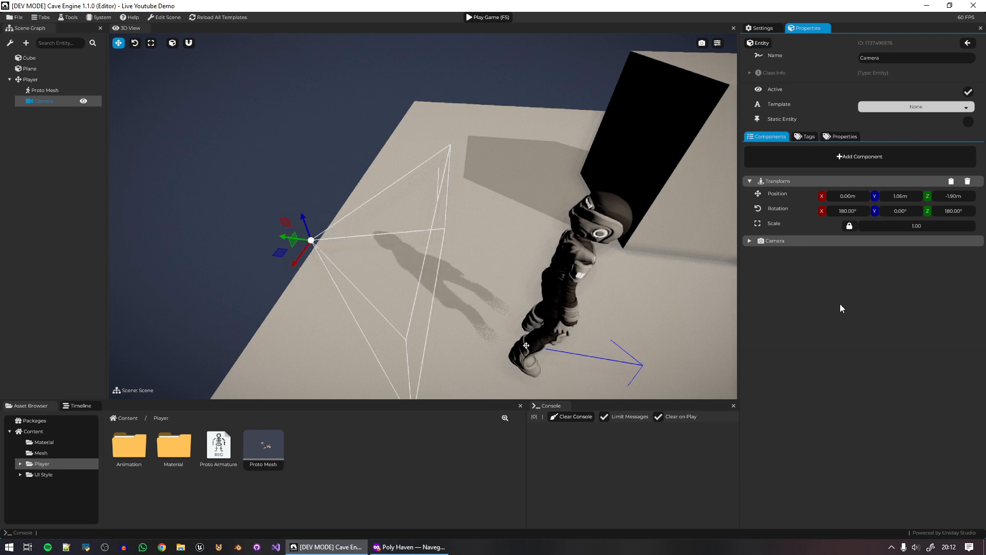
right_click(846, 306)
mouse_move(893, 374)
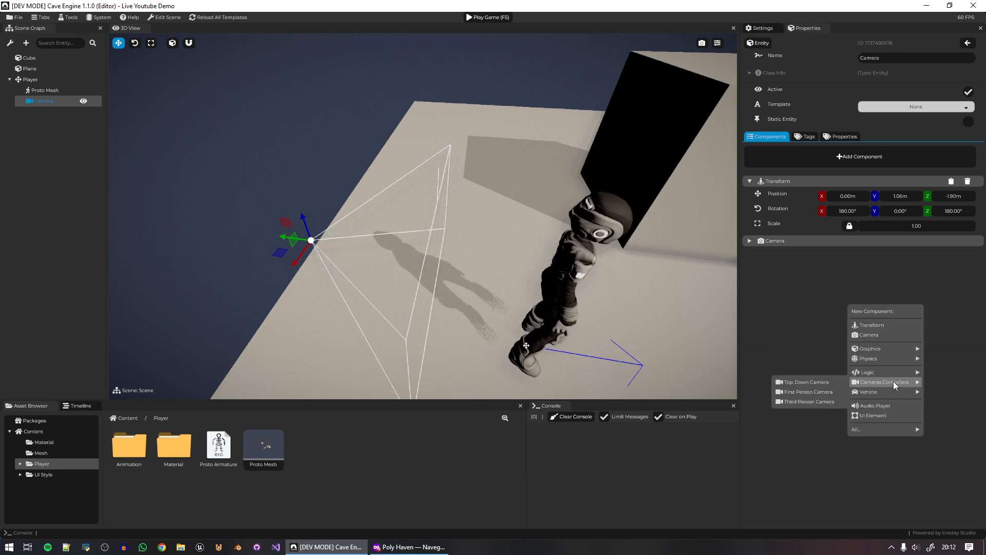
click(836, 404)
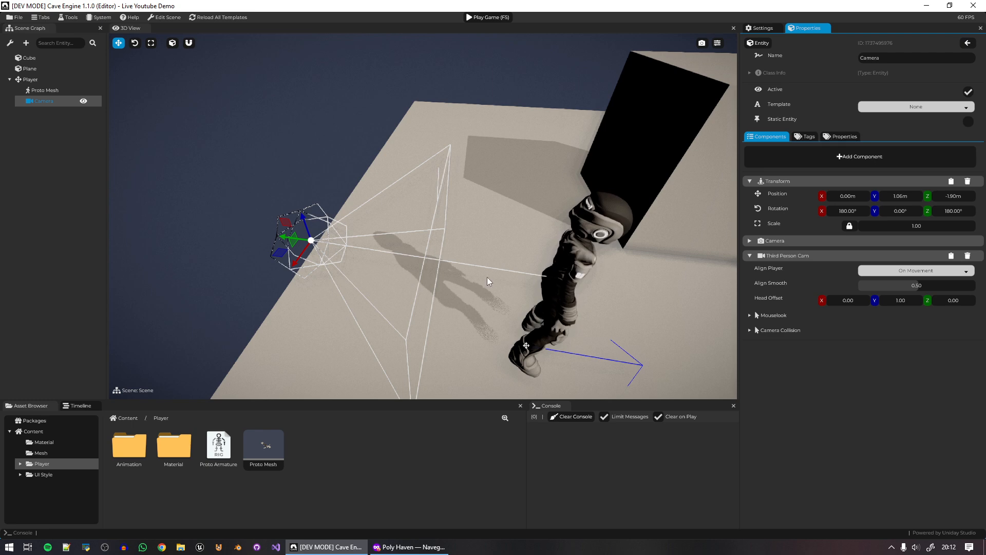
Show the Third Person Cam's Camera Collision settings and set the collision radius to 0.3 m.
right_drag(500, 279, 514, 280)
key(w)
right_drag(477, 348, 297, 176)
key(a)
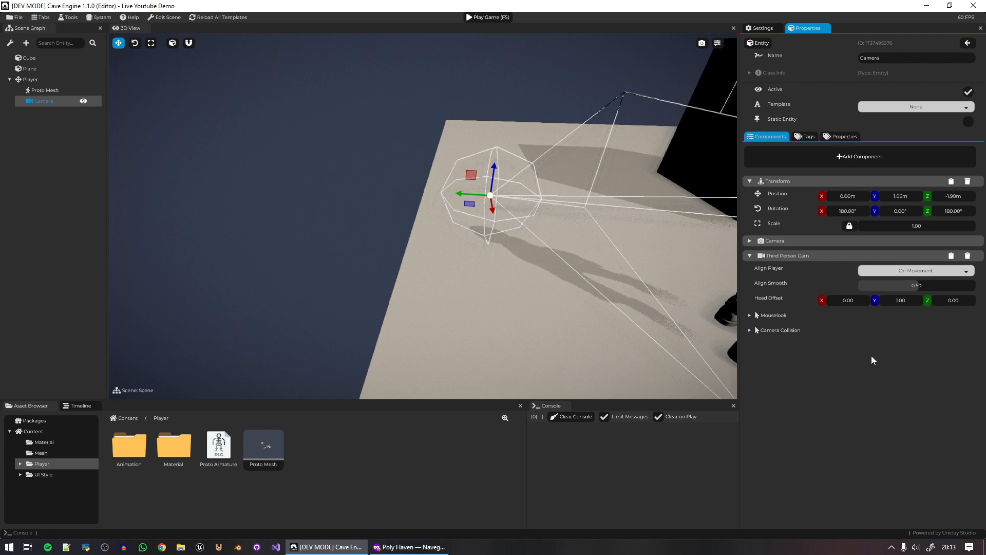
right_drag(703, 325, 746, 315)
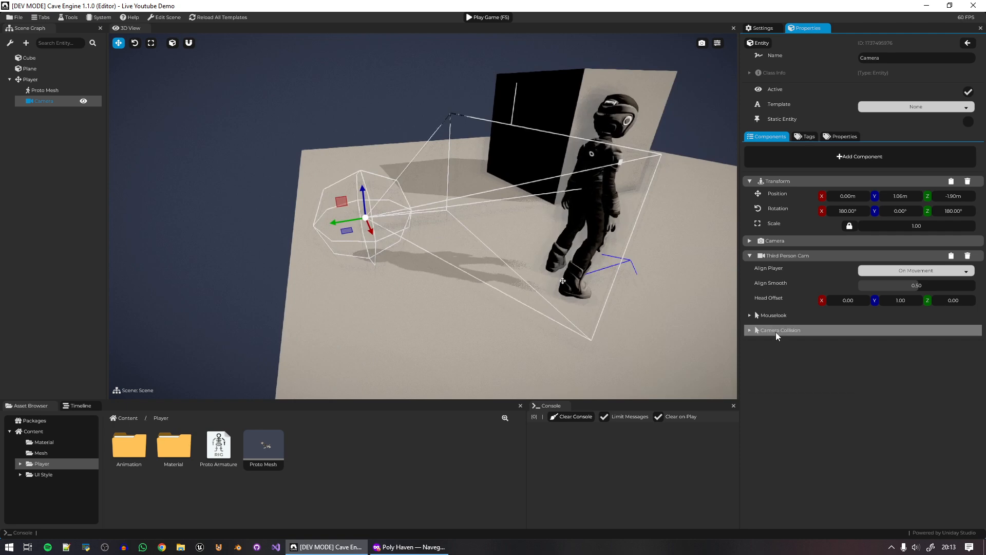
click(776, 332)
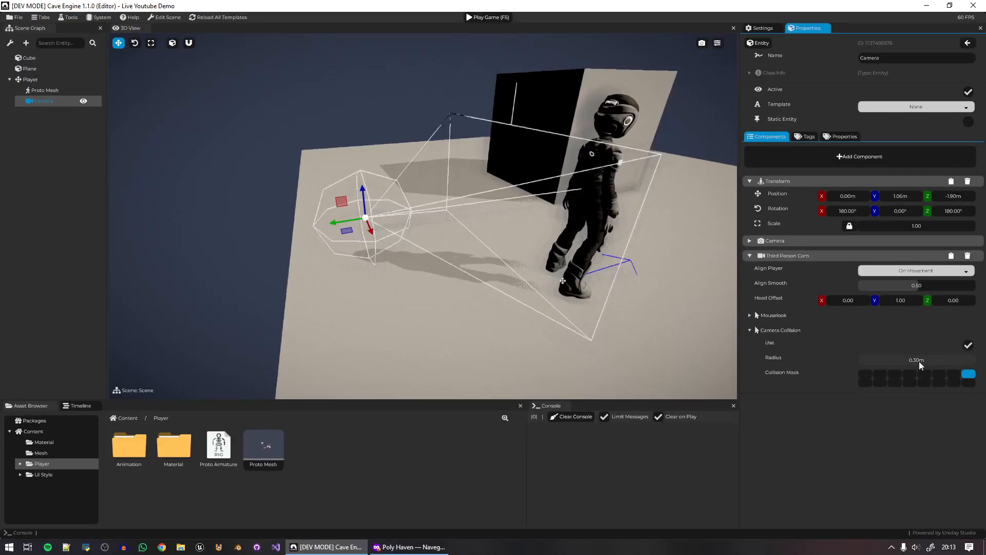
drag(921, 361, 927, 364)
double_click(927, 365)
text(0.3)
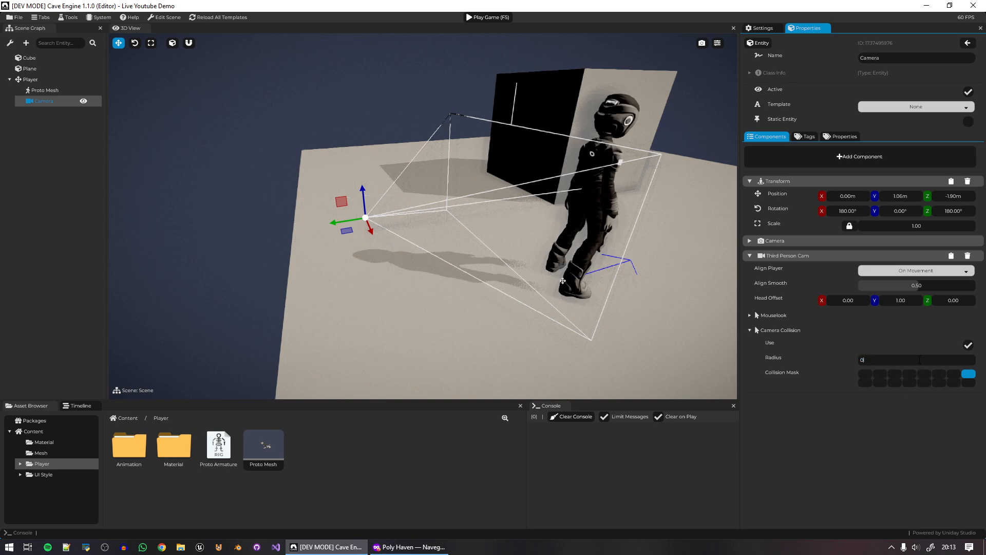
key(Return)
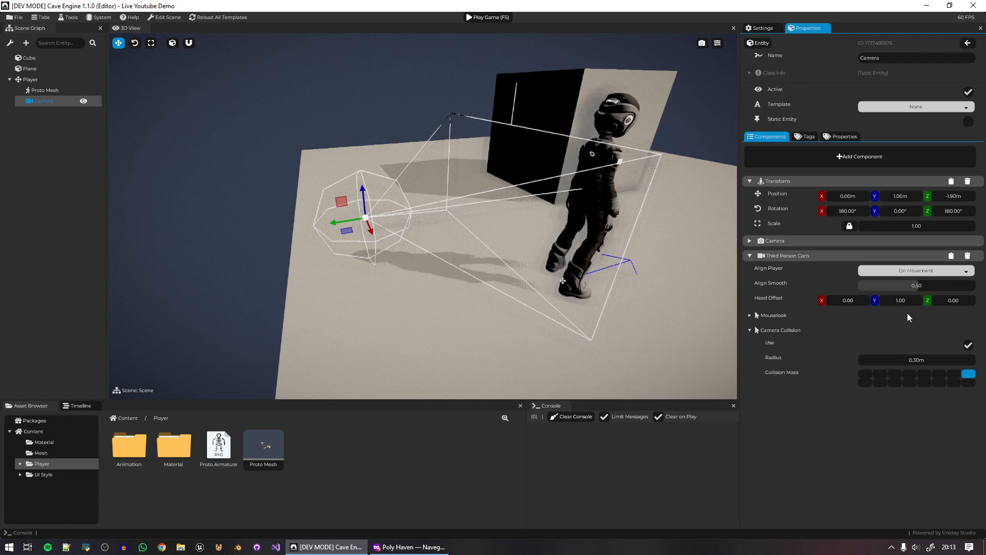
Raise the Third Person Cam's head offset to the character's head with a Y value of 1.60.
right_drag(637, 287, 635, 308)
key(w)
key(s)
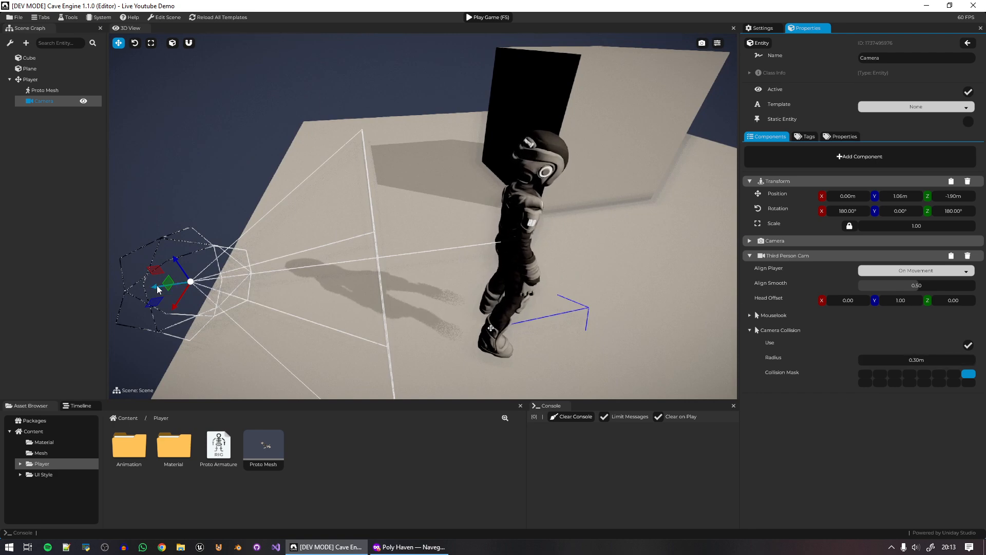
key(w)
key(q)
right_drag(483, 249, 447, 246)
key(e)
key(a)
key(w)
key(s)
key(d)
key(e)
key(a)
key(d)
drag(908, 302, 914, 302)
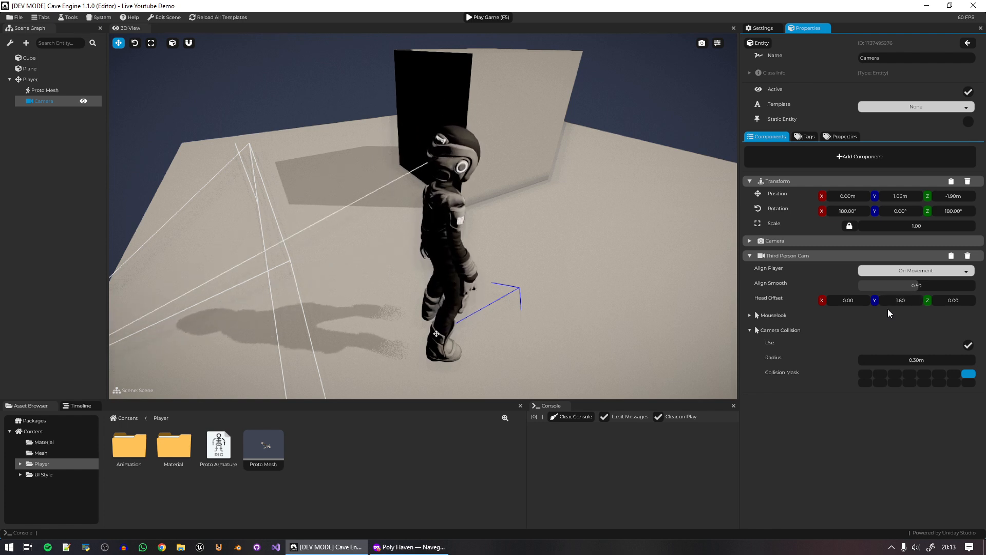
Shift the Third Person Cam's head offset sideways to an X value of -0.20.
drag(864, 302, 862, 301)
key(a)
mouse_move(575, 267)
right_down()
mouse_move(647, 270)
mouse_move(626, 262)
mouse_move(632, 208)
mouse_move(606, 247)
mouse_move(565, 252)
right_up()
key(s)
key(q)
key(w)
key(e)
key(s)
key(d)
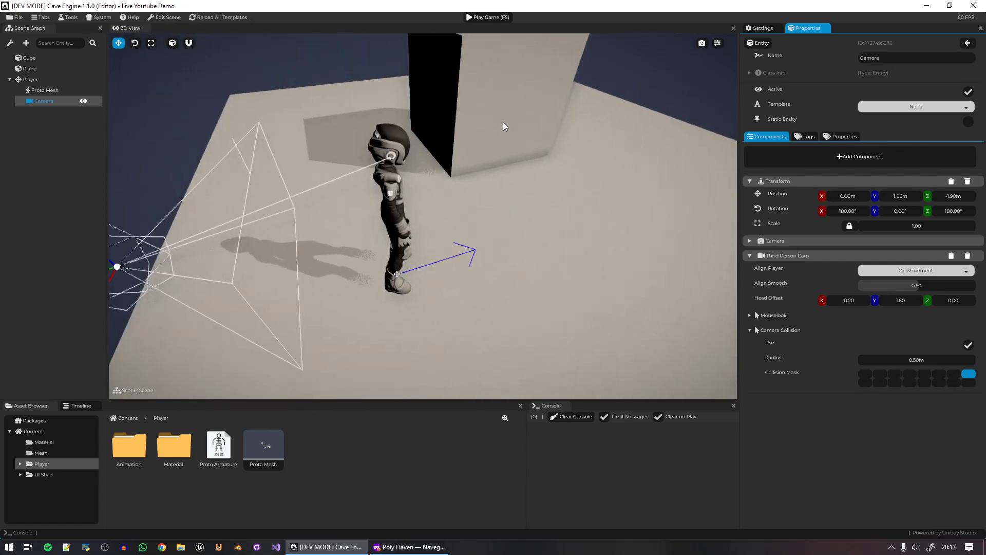
Play the game to test the third-person camera, then stop it and save the project.
click(488, 17)
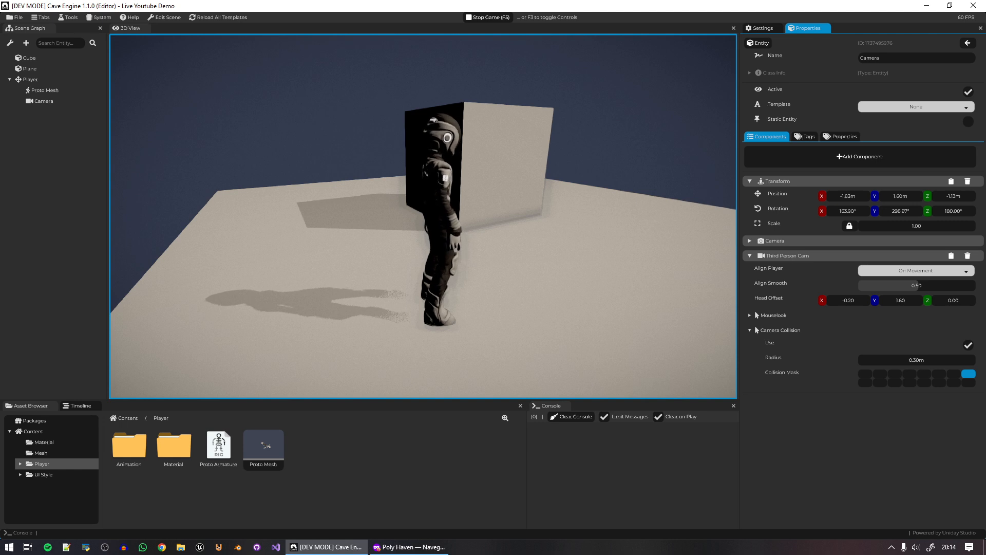
key(F5)
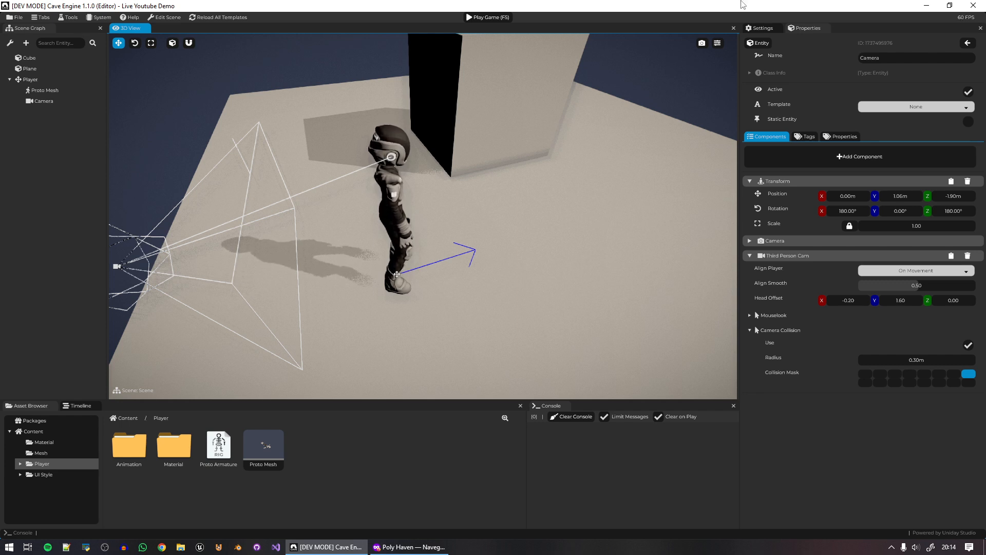
right_drag(493, 206, 519, 271)
key(s)
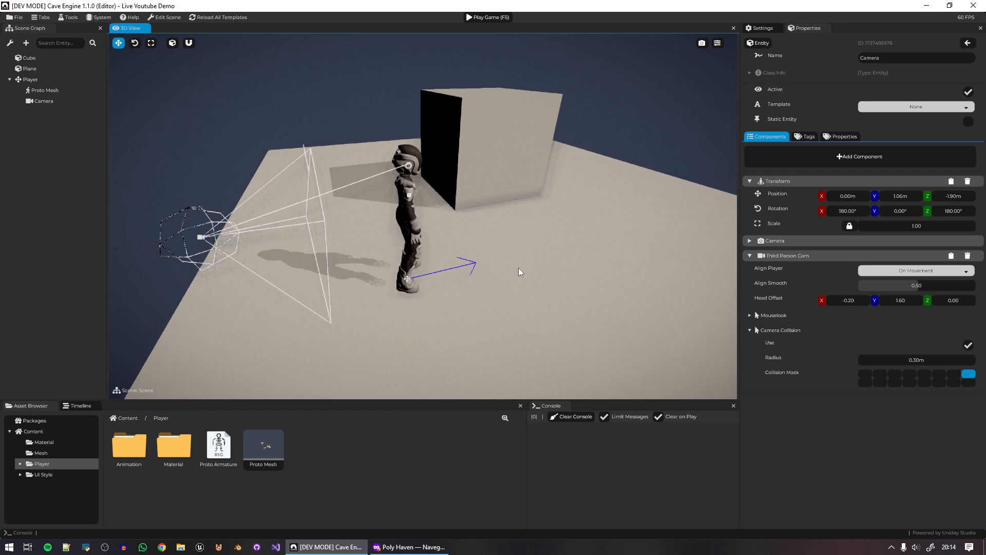
key(ctrl+s)
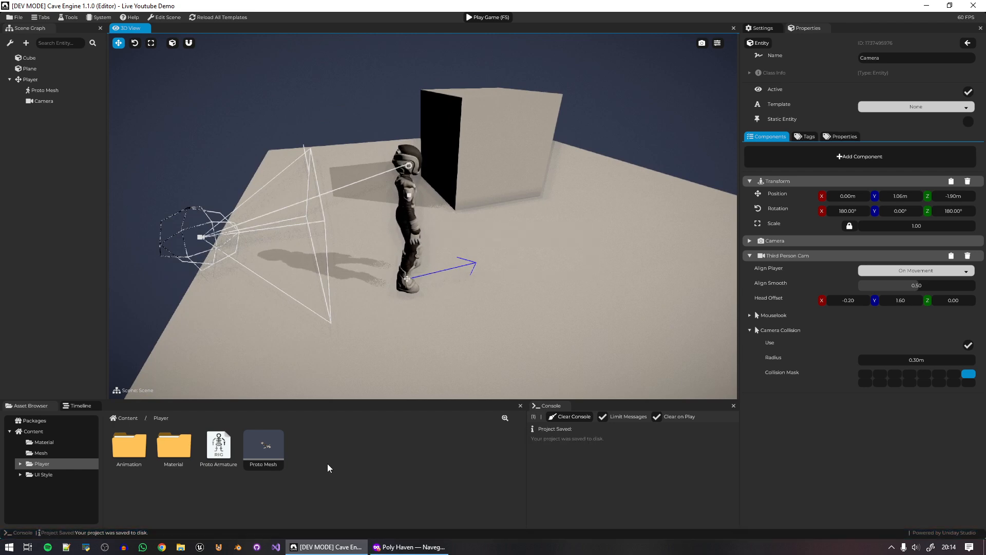
right_click(332, 450)
mouse_move(367, 468)
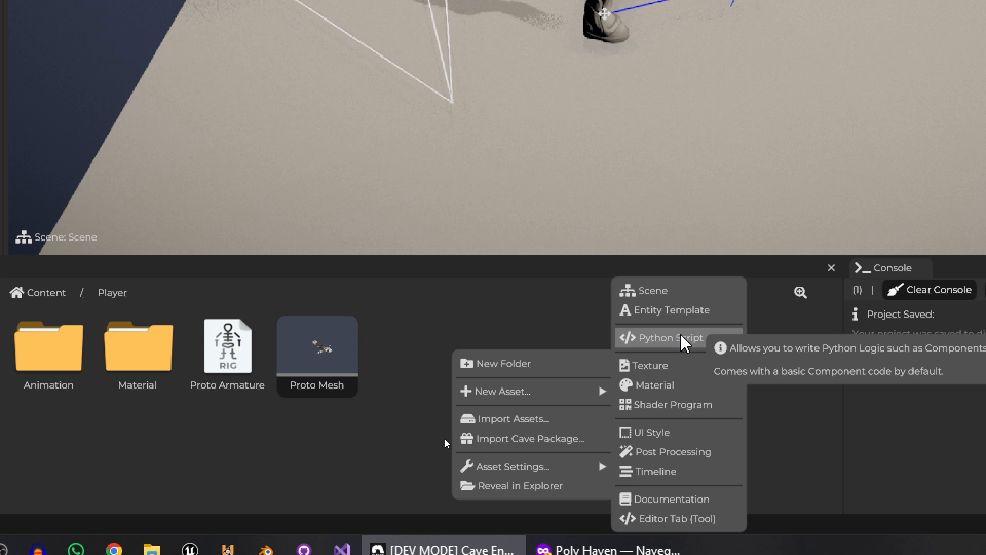
click(531, 312)
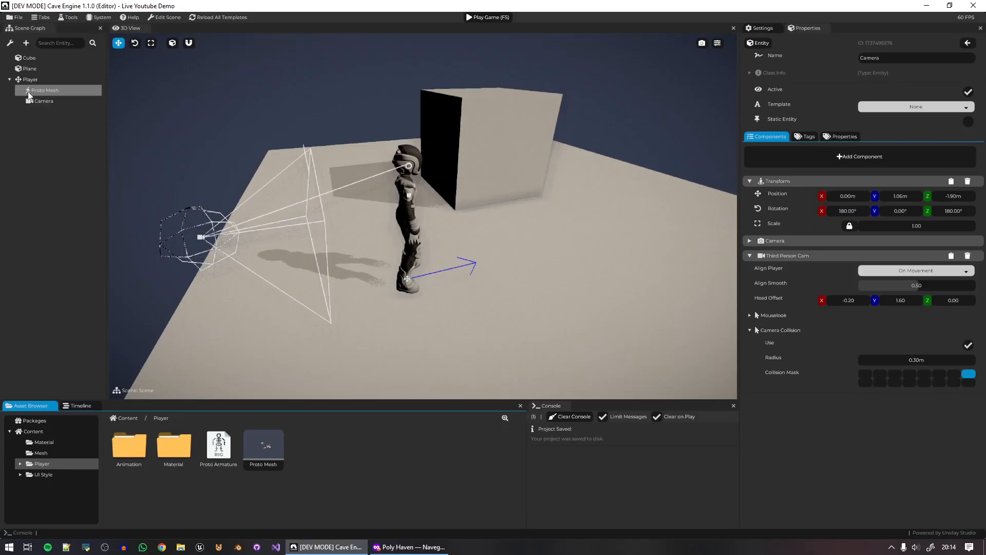
Add a Python Component to the Player entity.
click(29, 80)
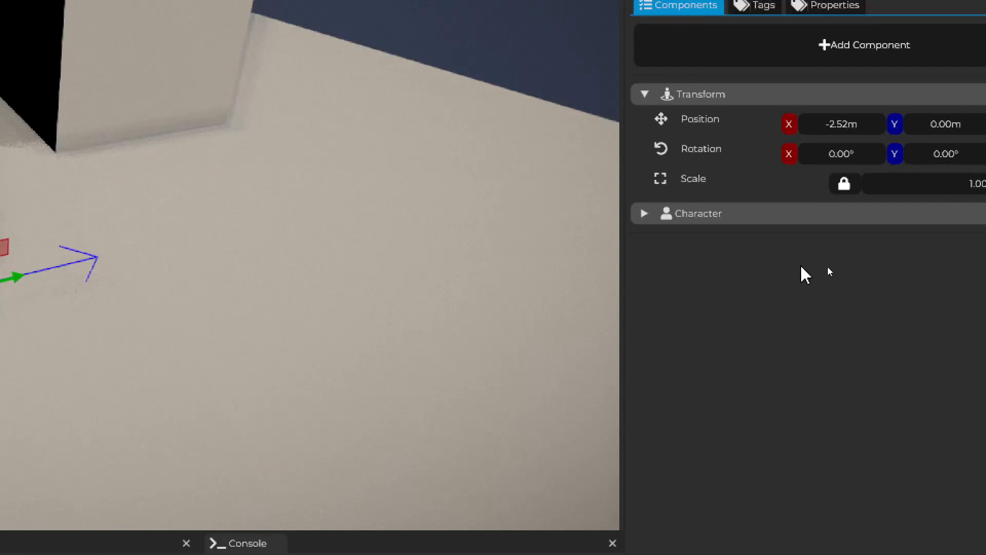
right_click(829, 267)
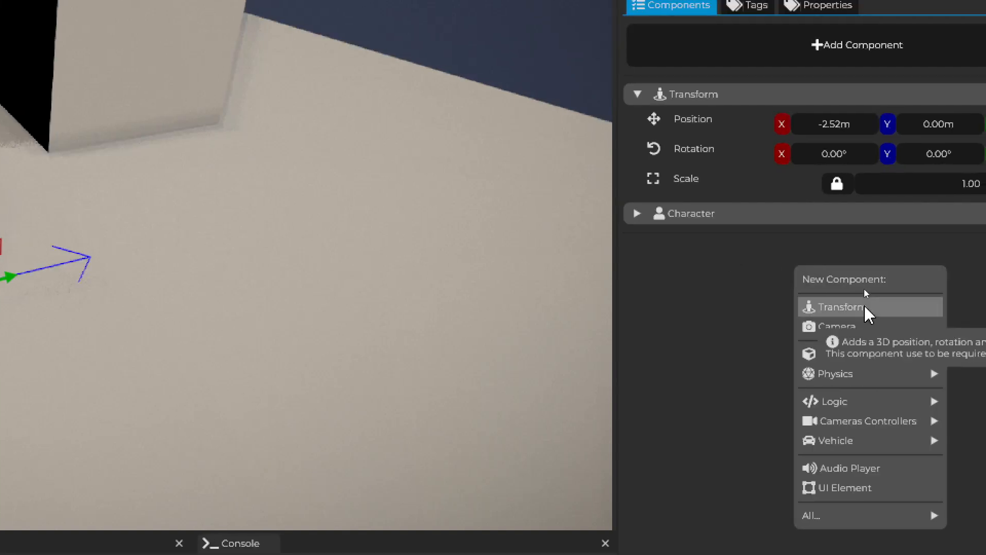
mouse_move(895, 409)
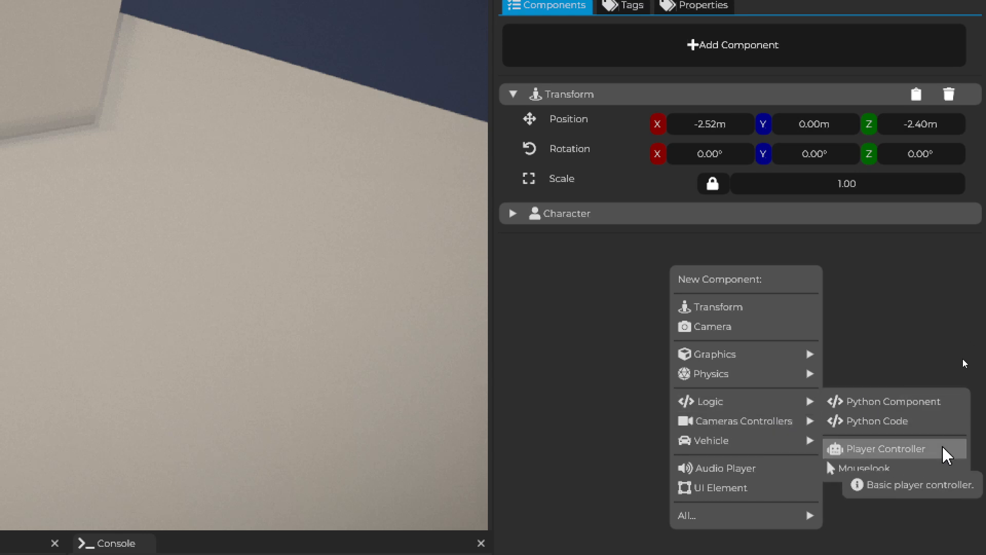
click(938, 401)
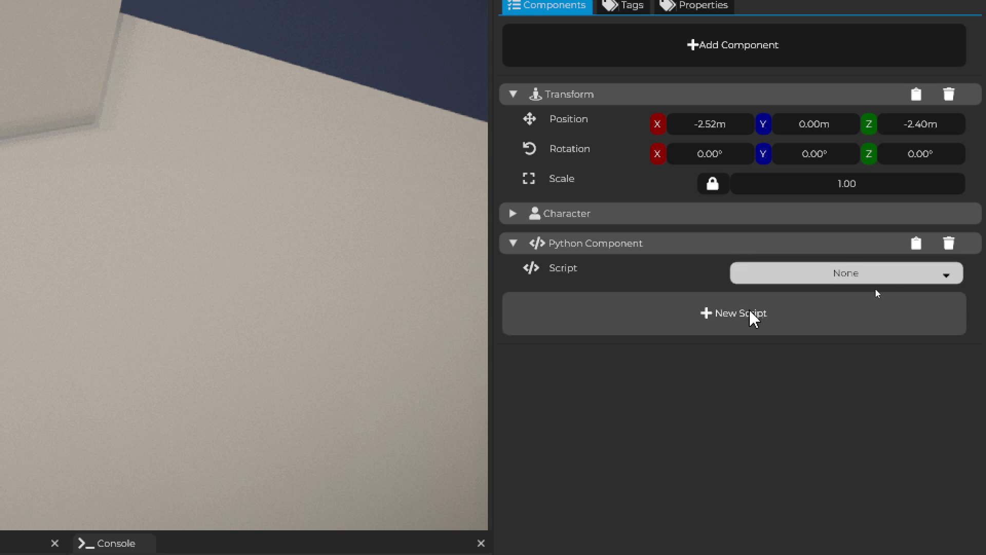
Create a new script named PlayerController for the Player's Python Component.
click(775, 328)
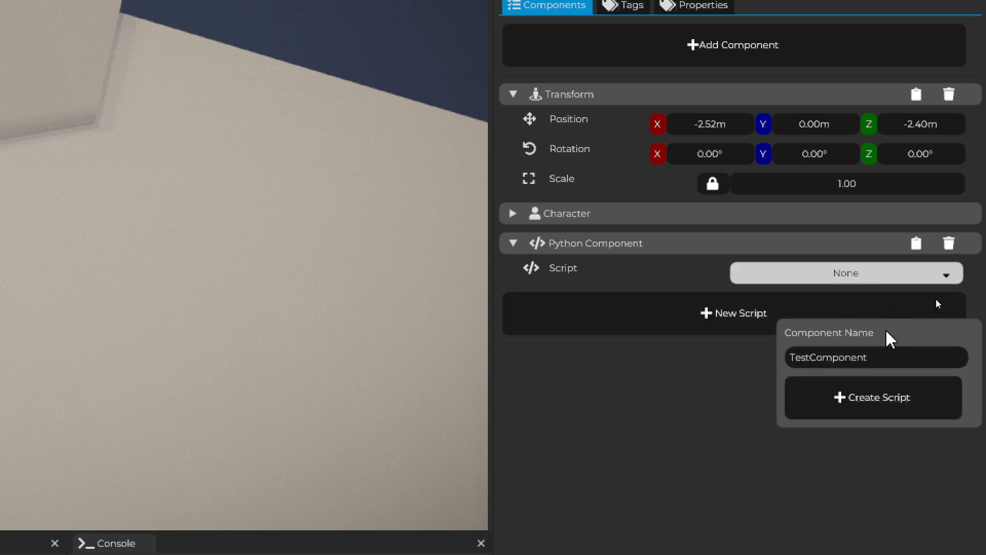
drag(886, 331, 813, 344)
double_click(830, 370)
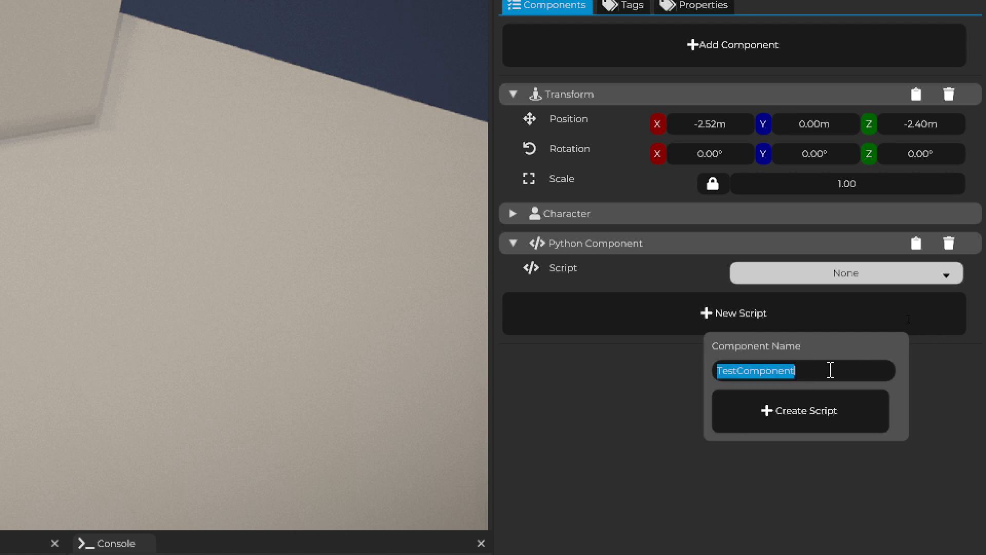
text(PlayerContr)
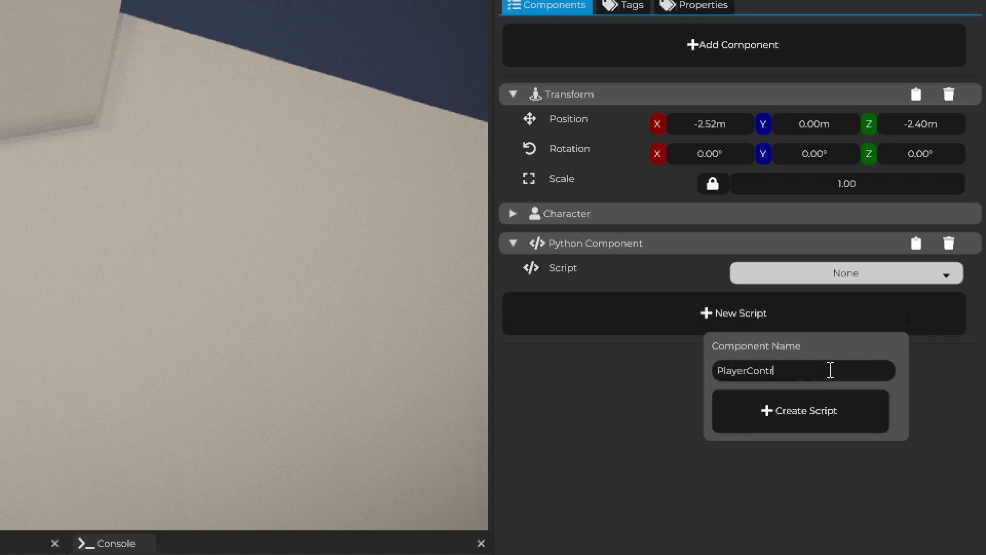
text(oller)
click(786, 405)
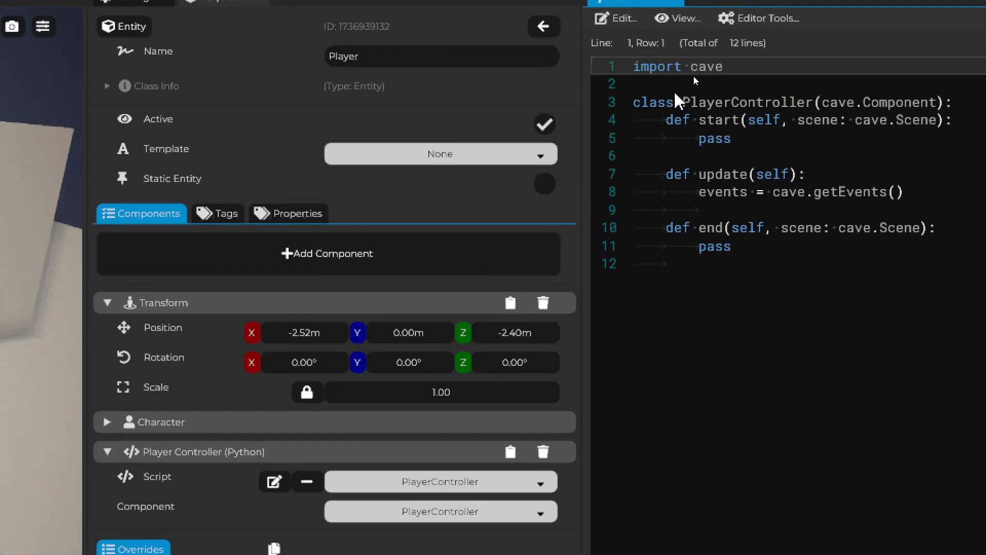
Examine the PlayerController template code, show the script's properties and stop editing its source.
click(677, 101)
drag(769, 263, 598, 113)
click(831, 266)
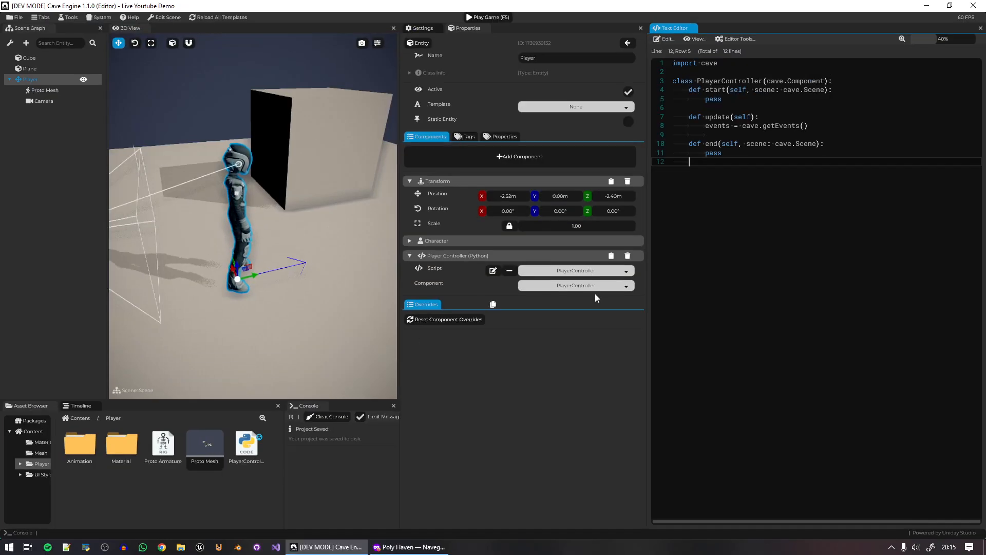
click(492, 270)
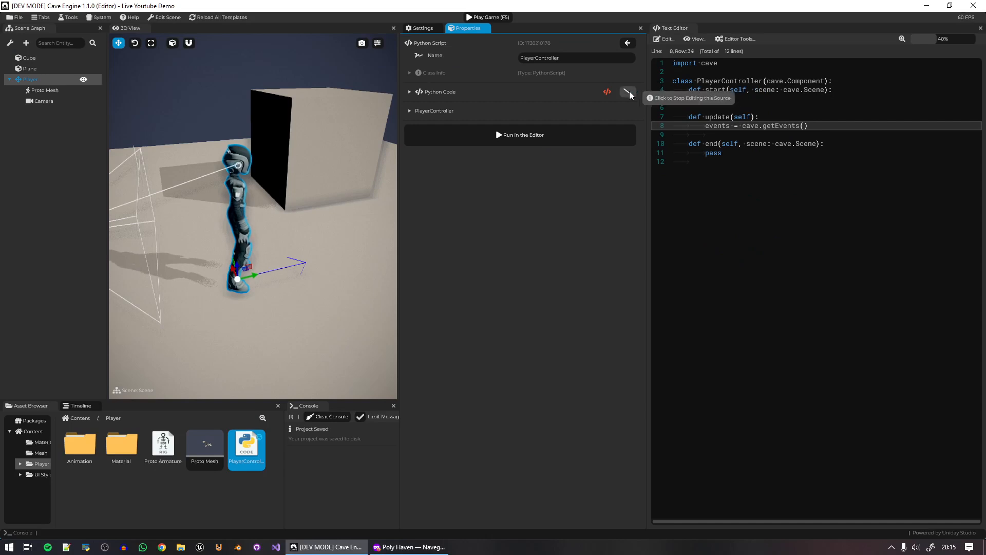
click(630, 91)
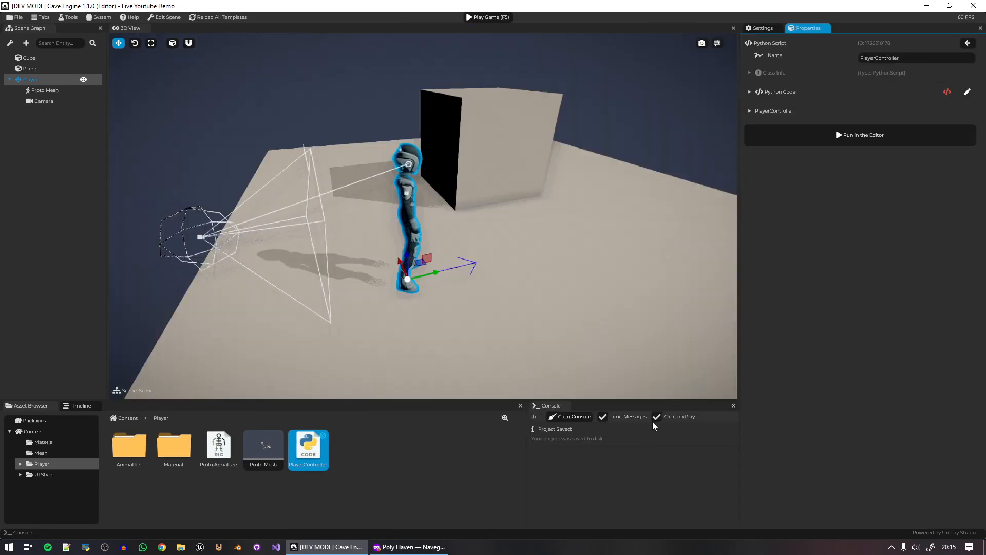
Look over the PlayerController script in the built-in text editor, close it and save the project.
click(382, 473)
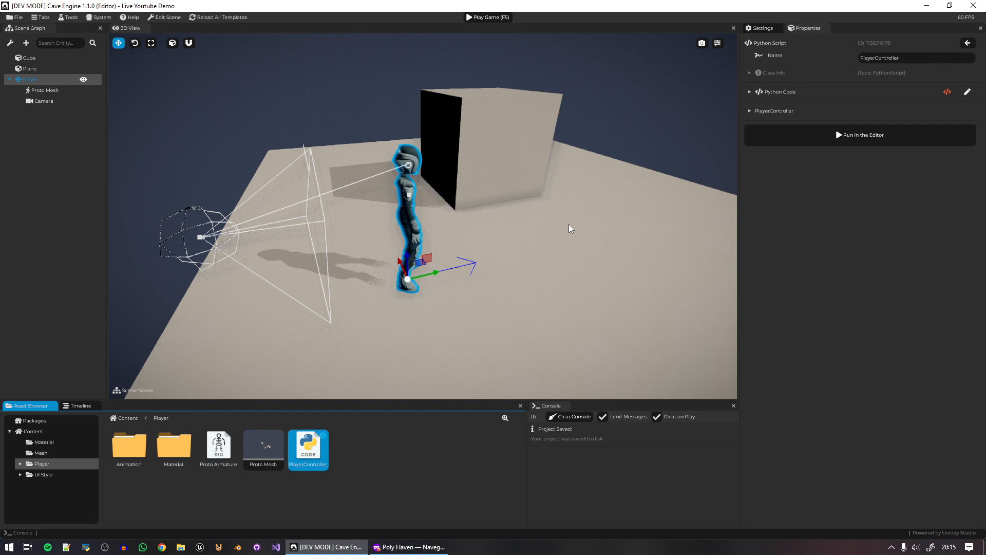
key(ctrl+s)
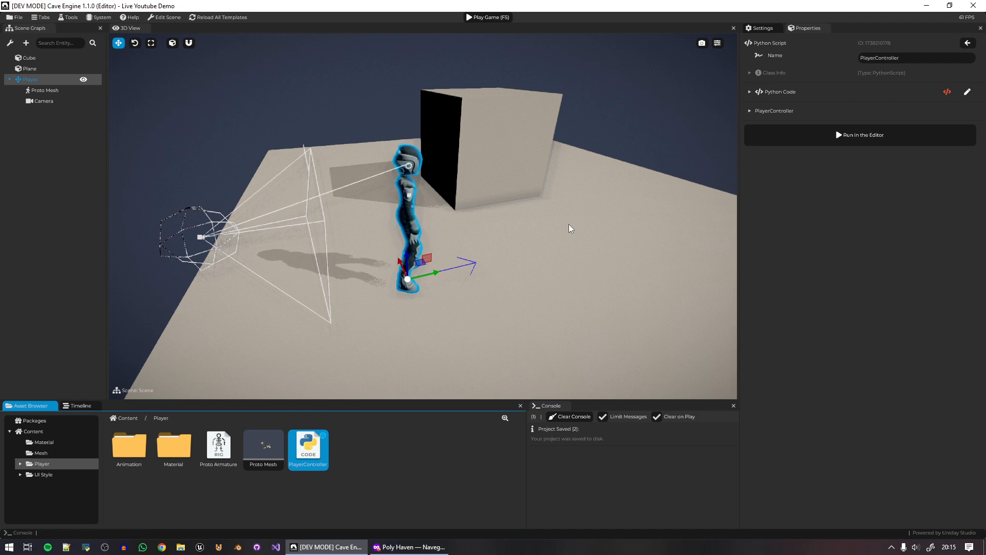
double_click(318, 452)
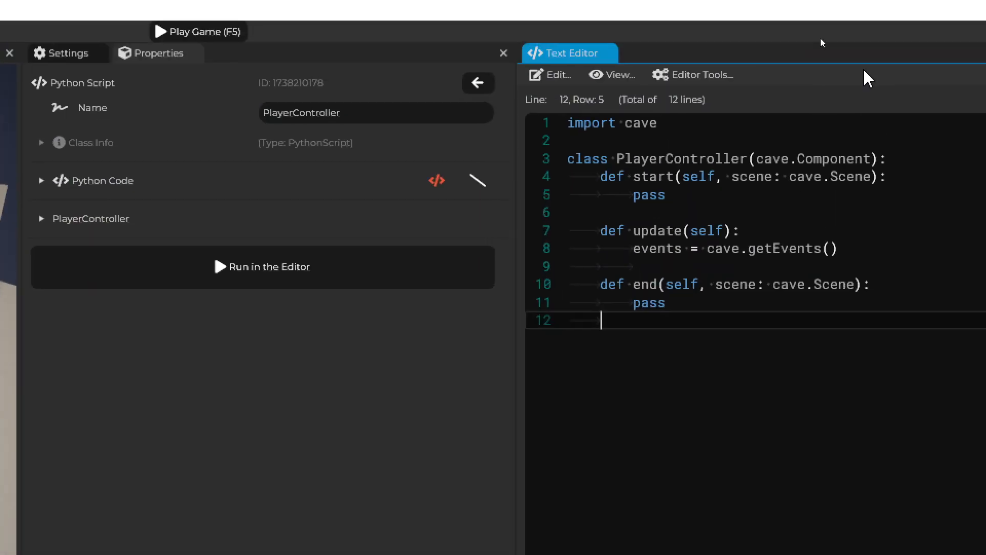
click(832, 108)
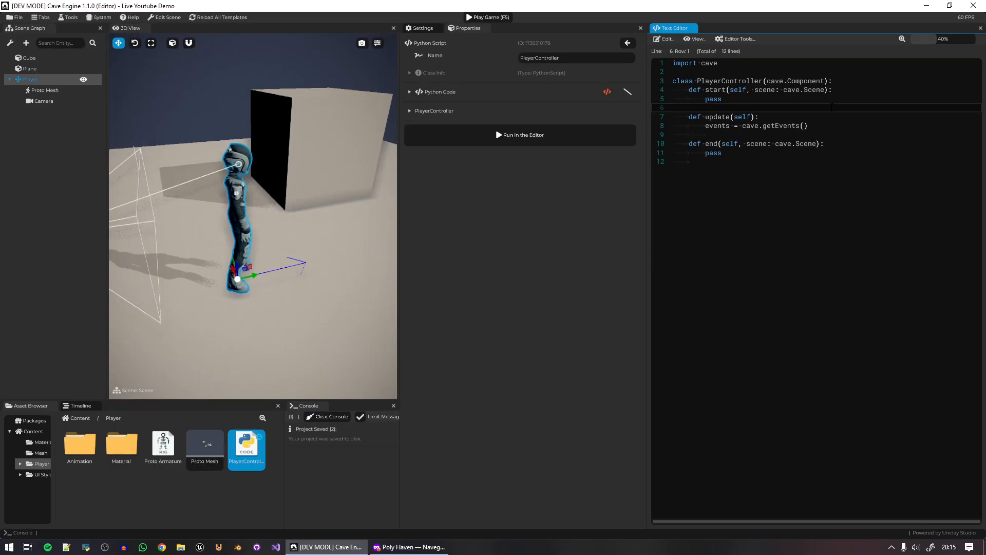
click(439, 181)
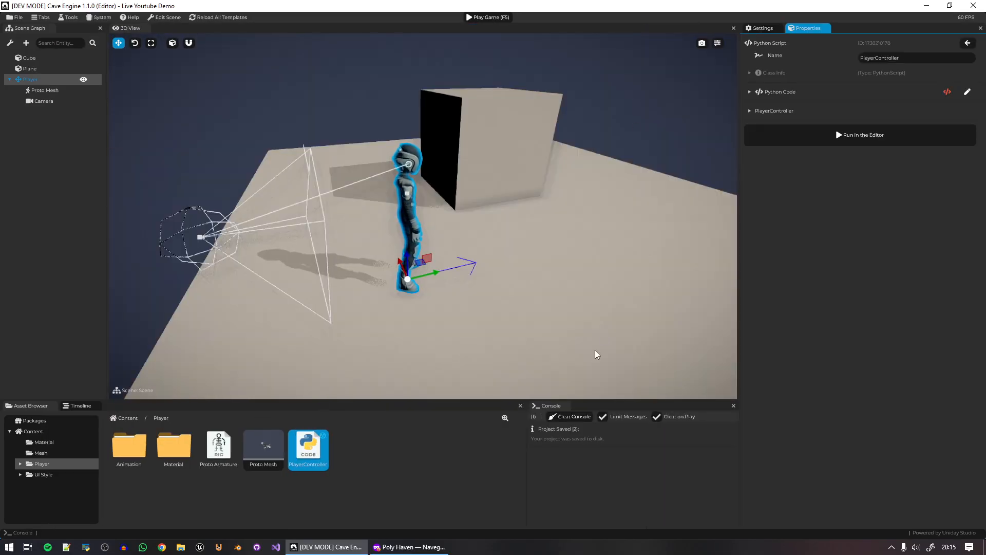
click(420, 490)
key(ctrl+s)
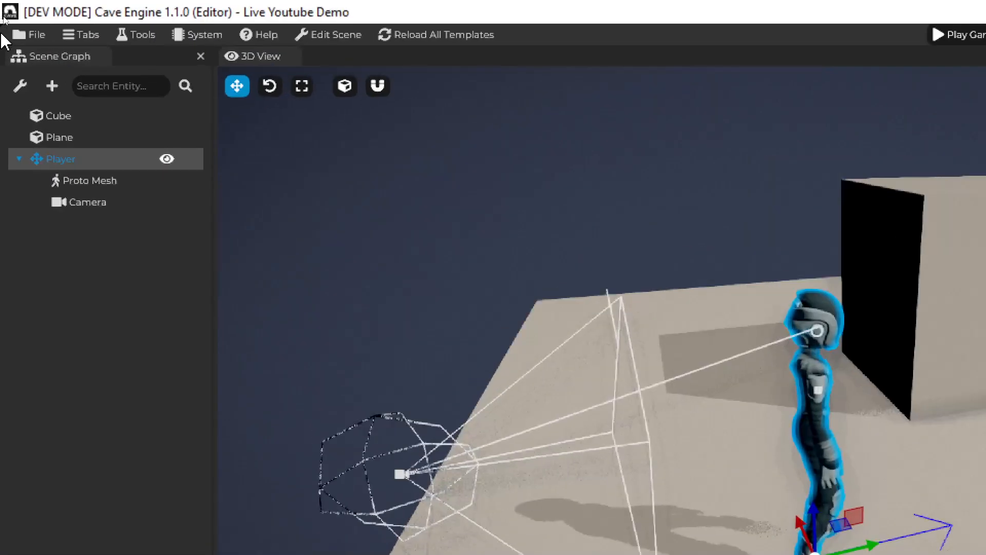
Open the Live Youtube Demo project folder in the file explorer and move its window toward the middle of the screen.
click(15, 17)
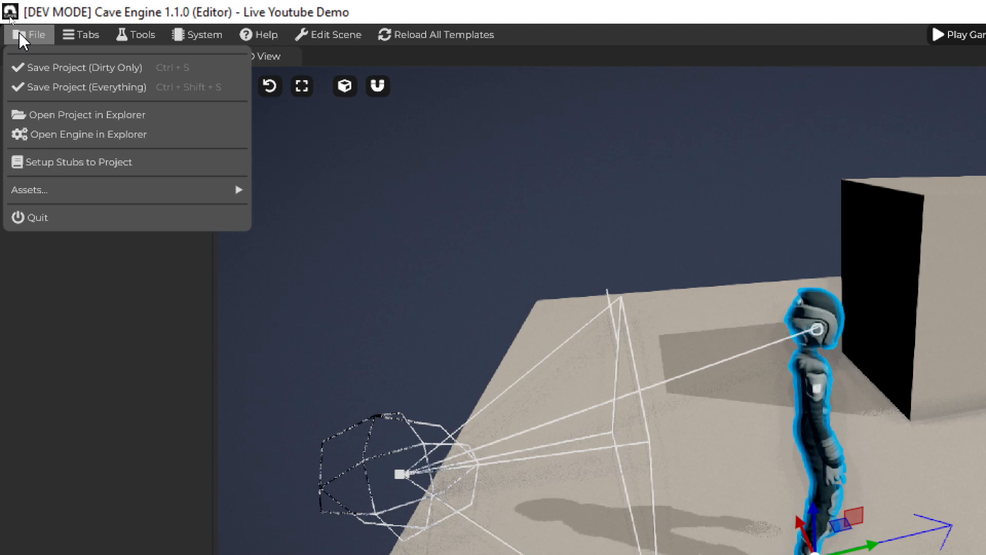
click(164, 113)
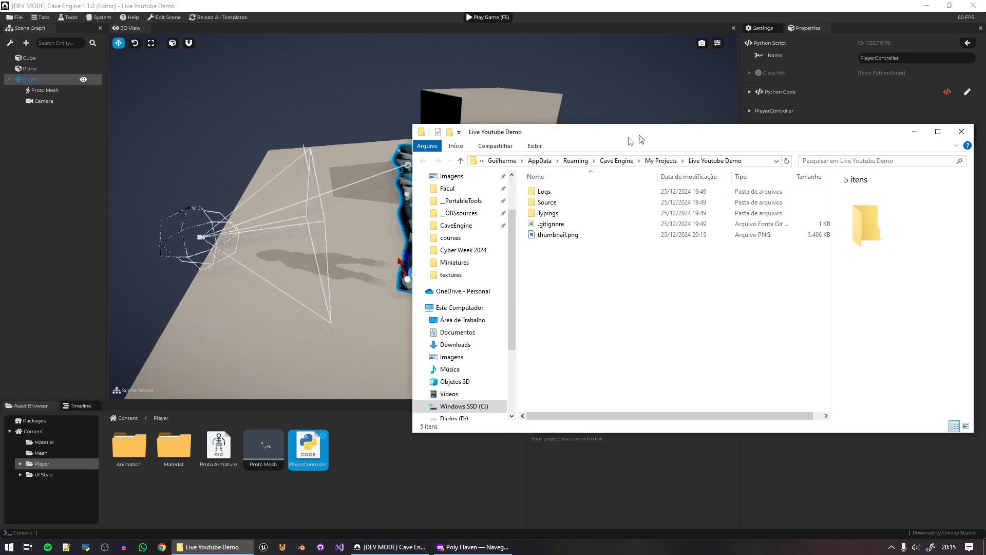
drag(648, 134, 484, 145)
drag(817, 441, 790, 452)
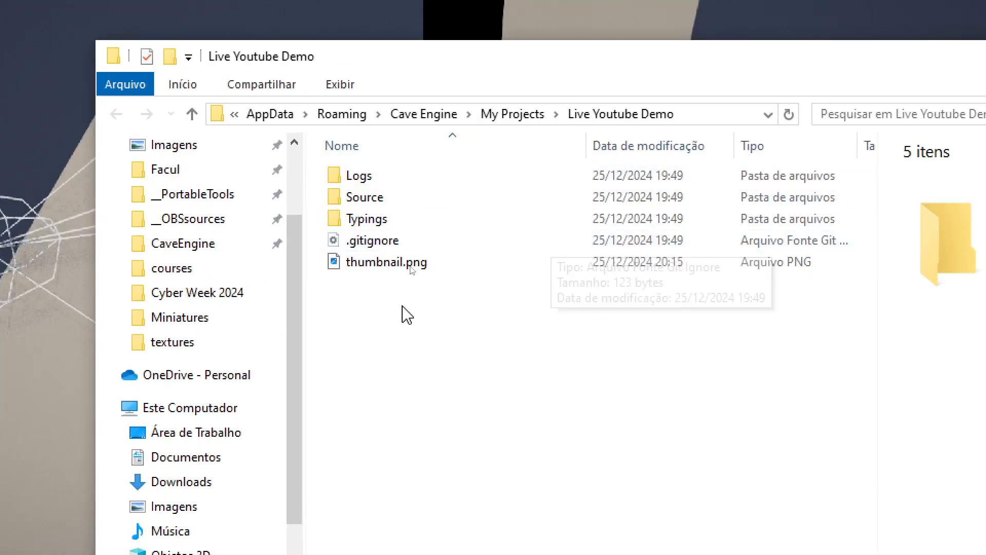
Open the Live Youtube Demo folder in Visual Studio Code and close the file explorer window.
right_click(446, 303)
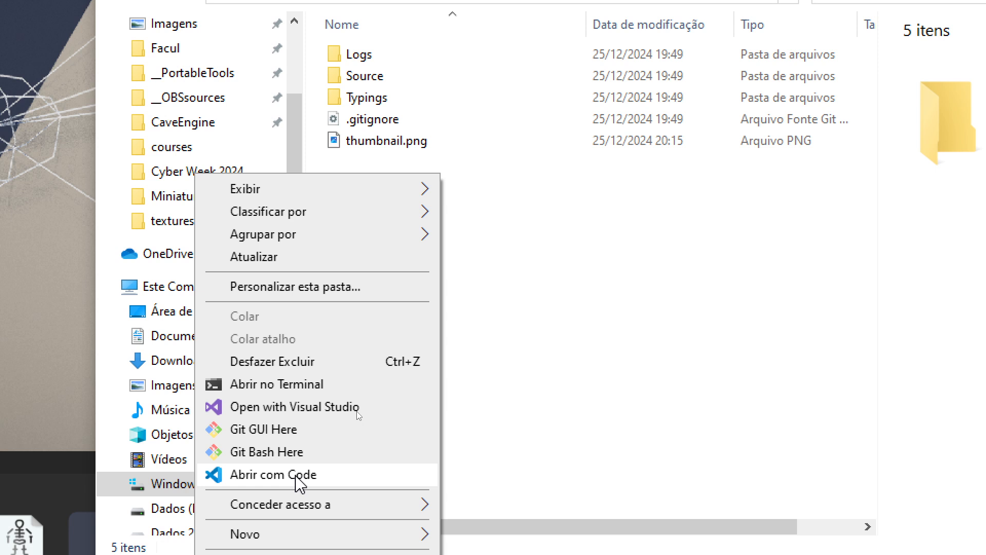
click(297, 476)
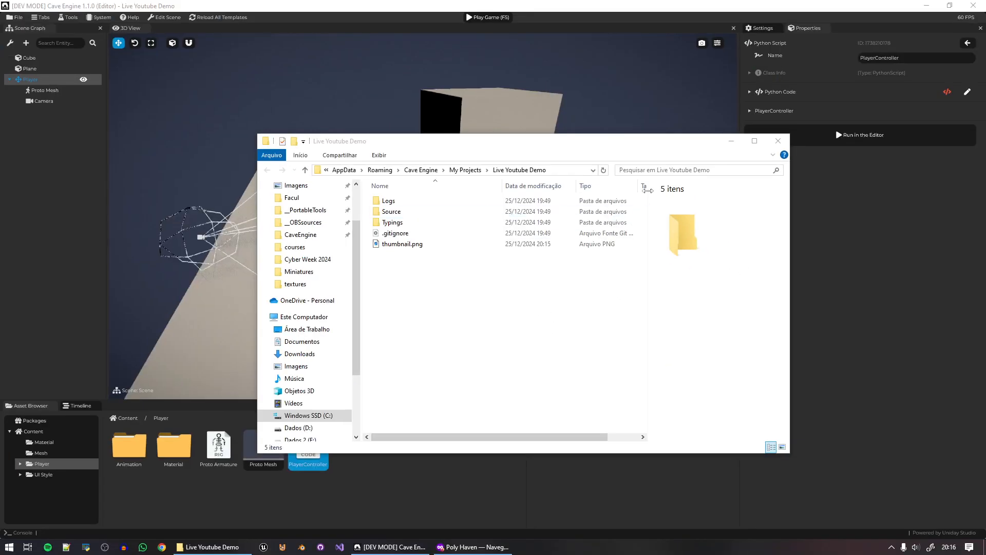
click(779, 142)
click(779, 142)
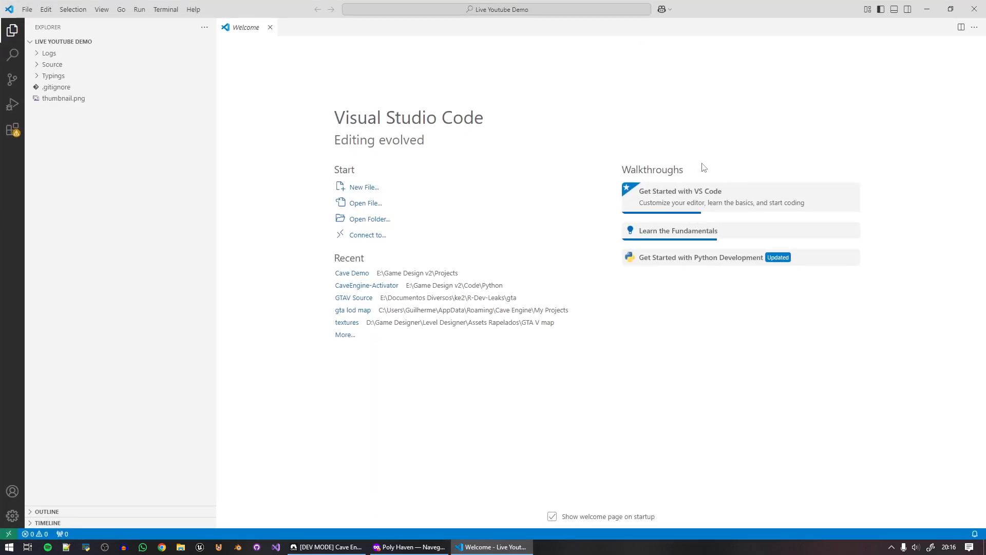
drag(759, 6, 985, 6)
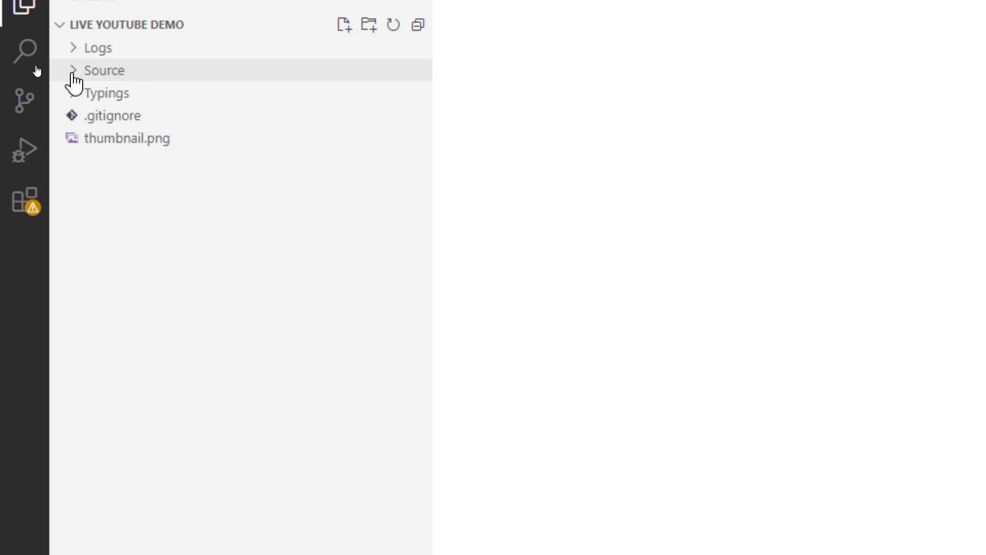
Expand the project's Source and Content folders and compare them with the folders in Cave Engine's Asset Browser.
click(75, 77)
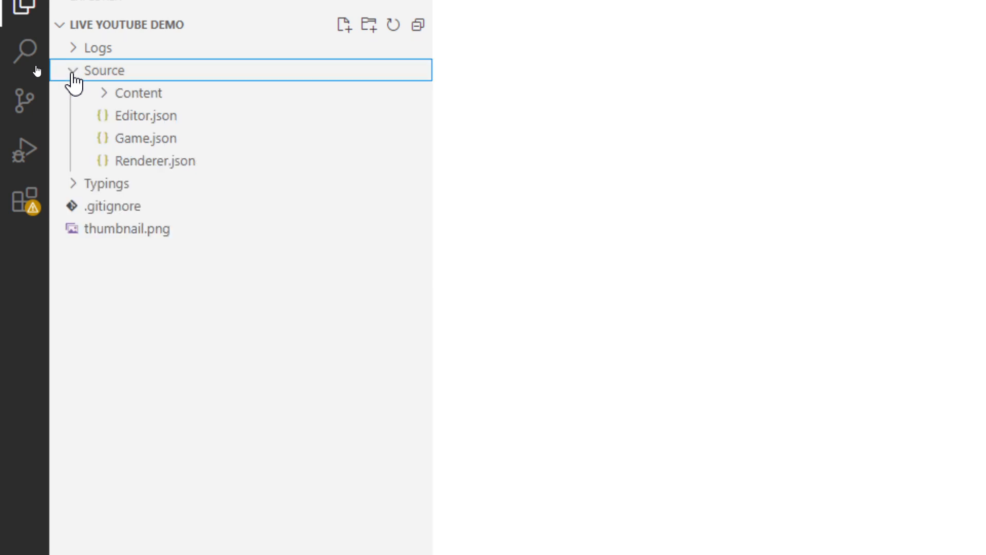
click(107, 96)
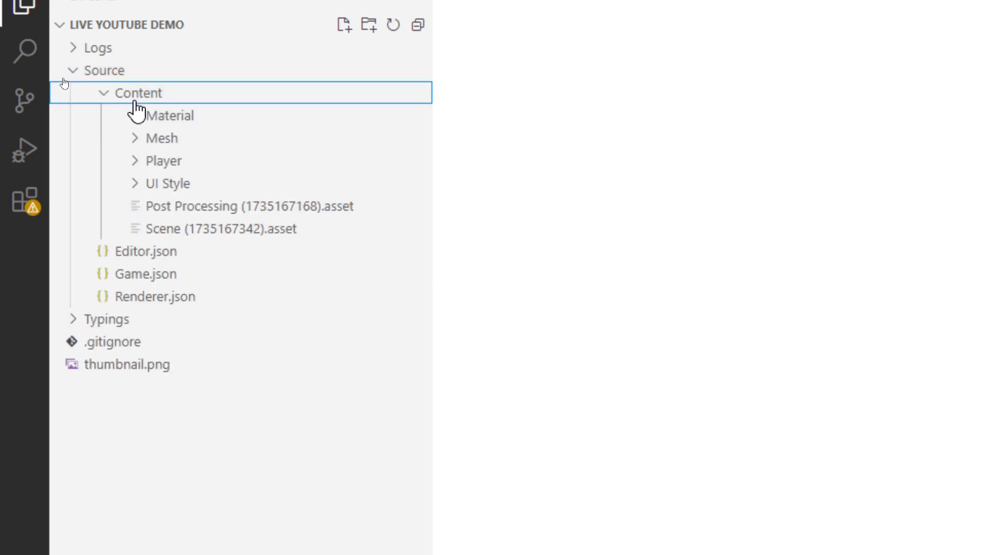
click(354, 546)
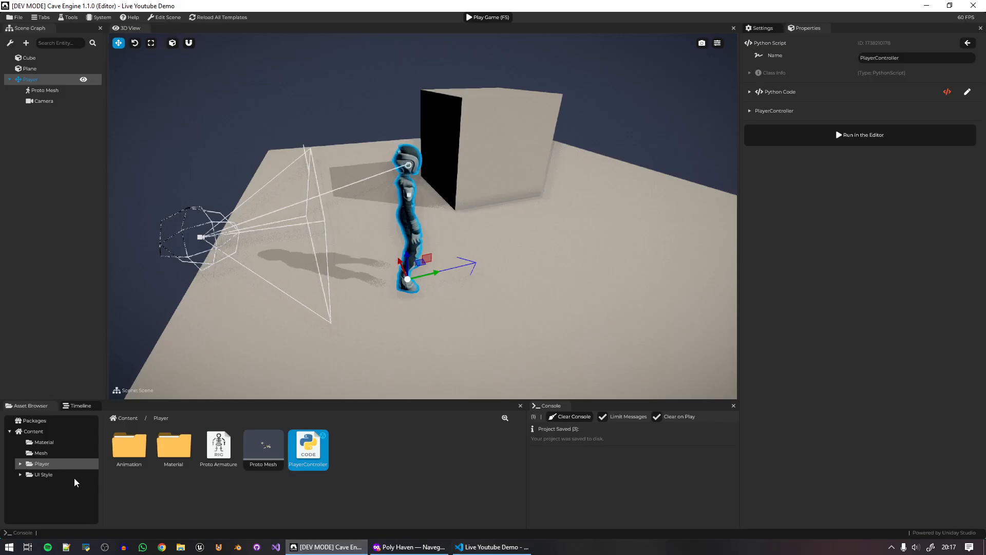
mouse_move(35, 437)
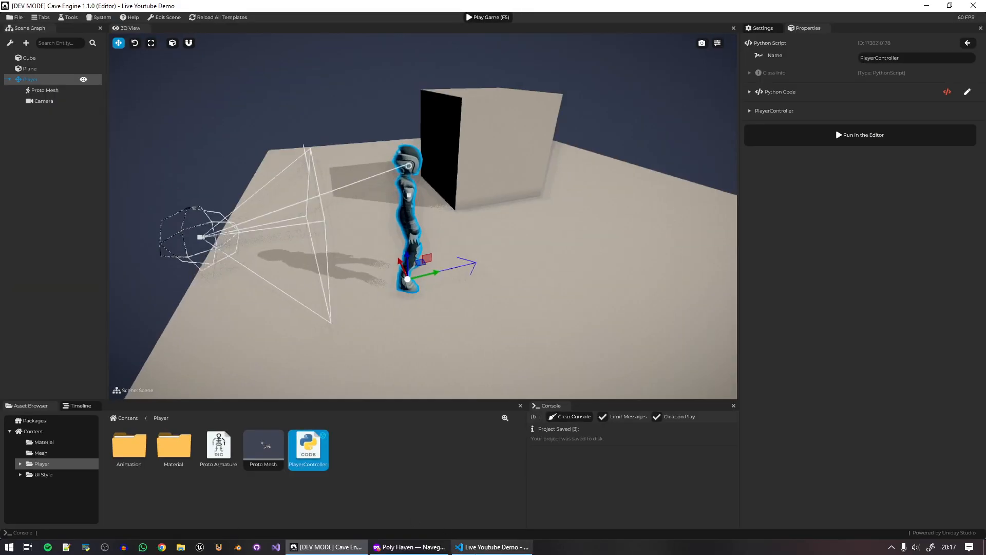
click(491, 546)
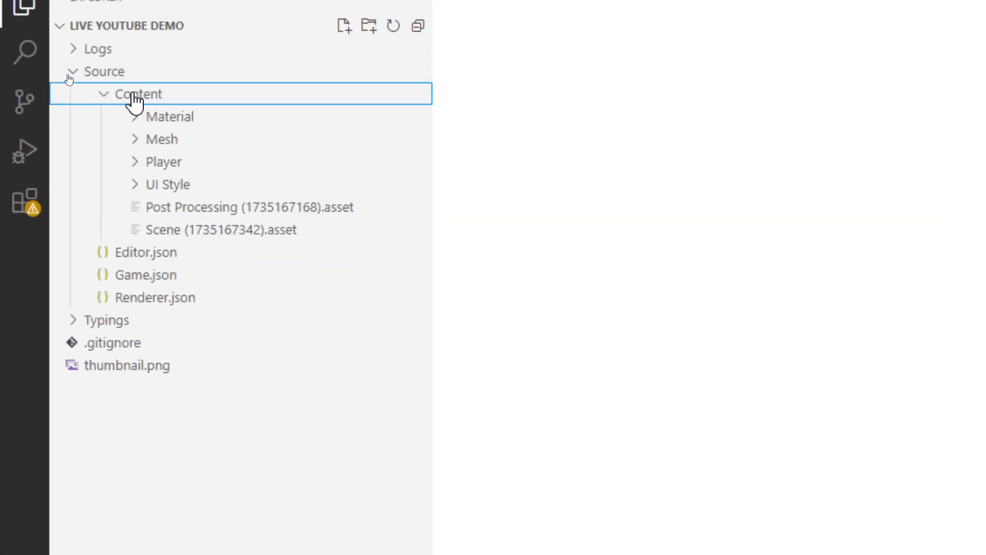
click(136, 161)
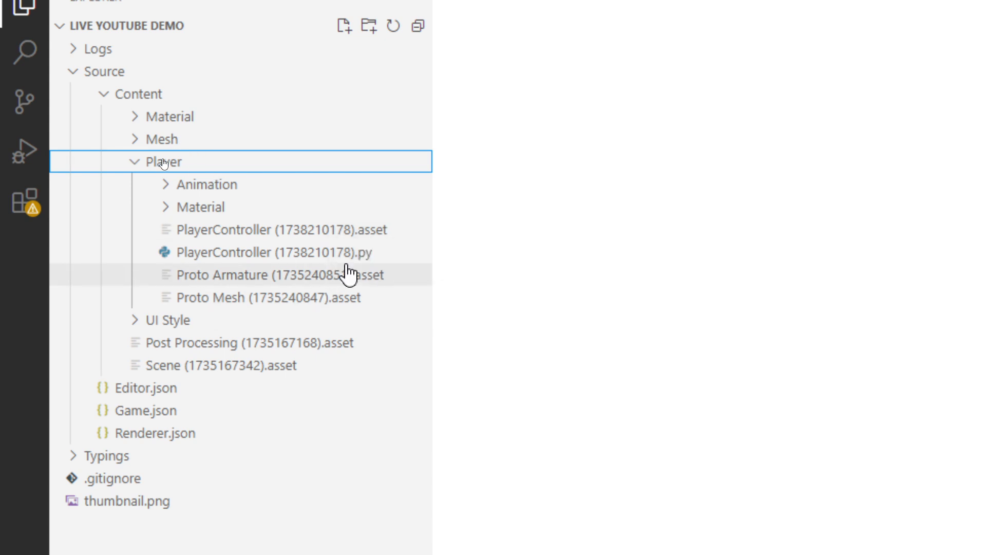
click(366, 254)
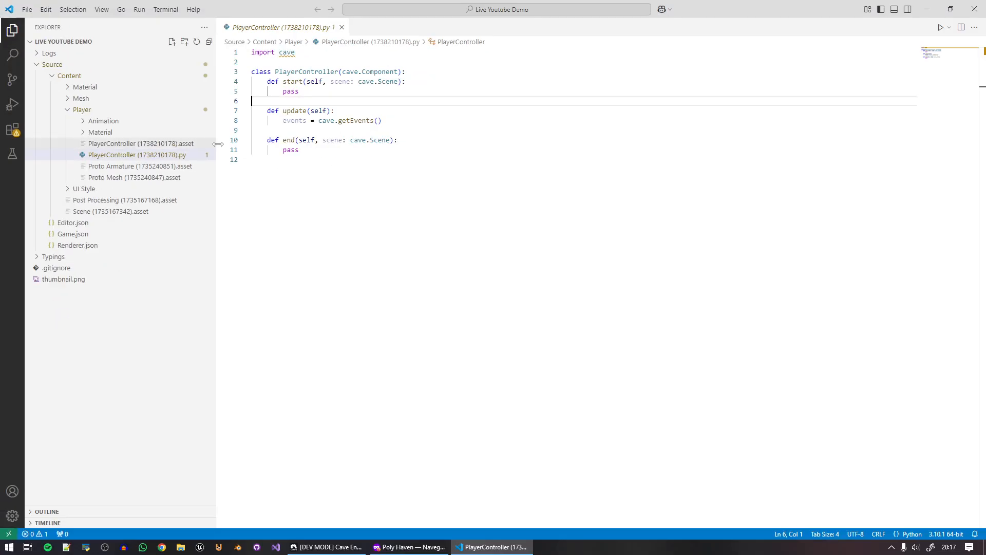
click(339, 551)
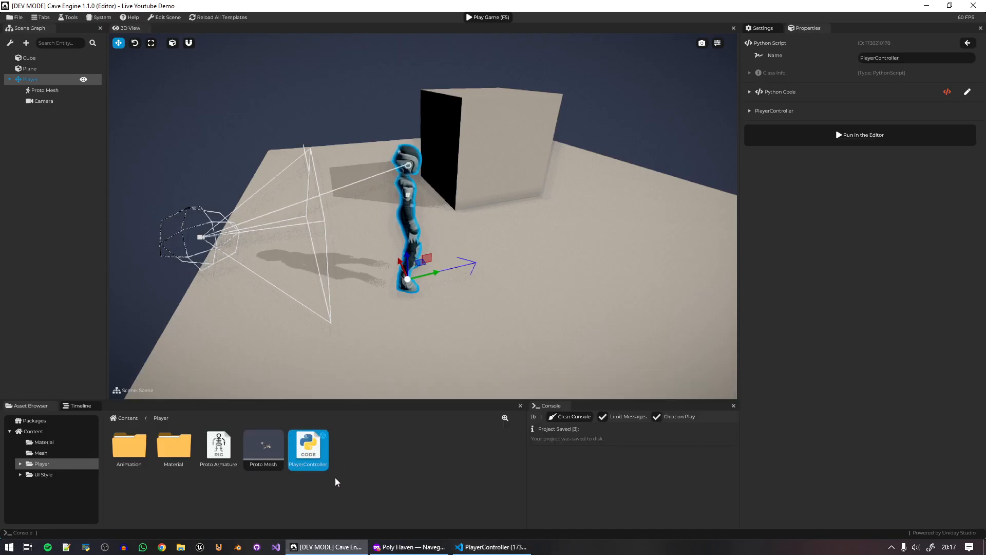
click(492, 547)
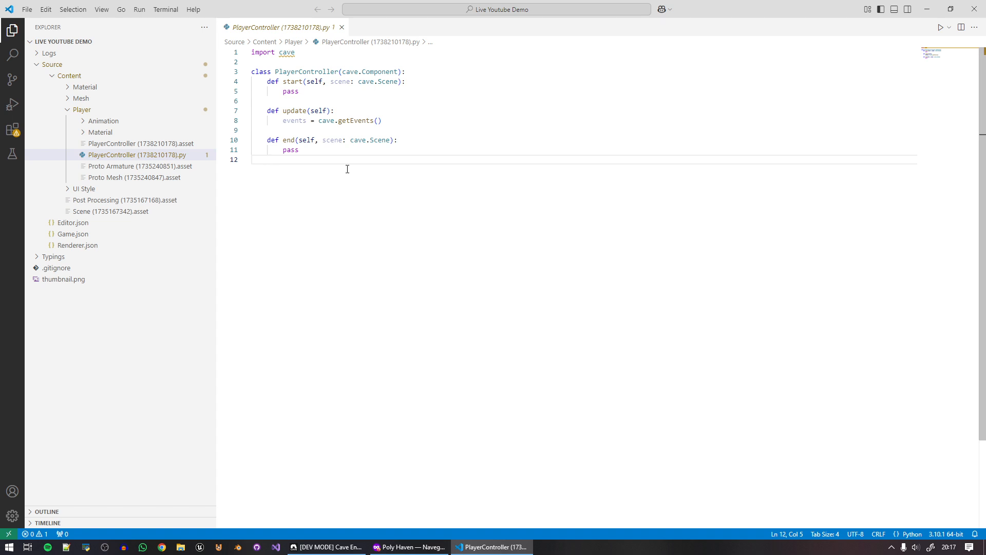
ctrl+scroll(334, 76, up, 5)
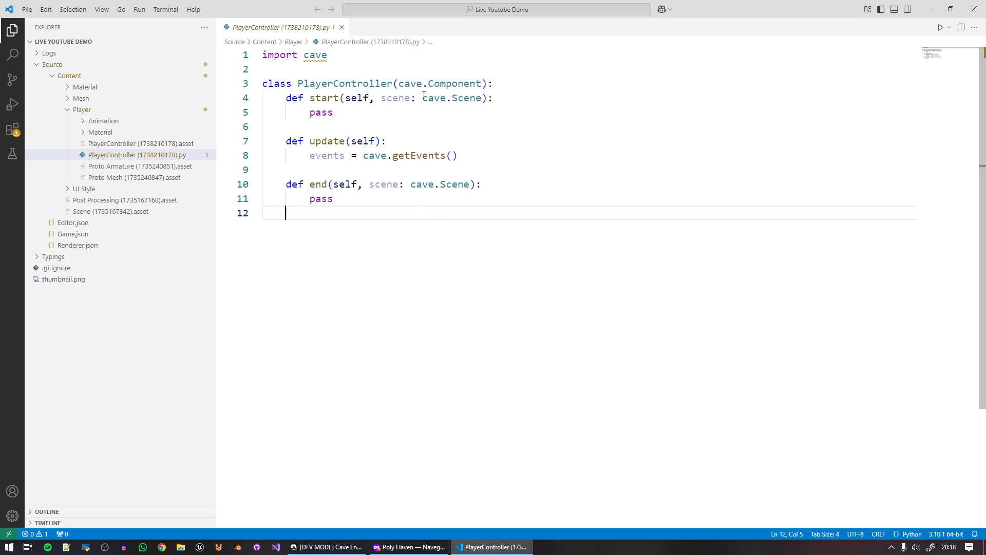
Read the documentation hints for the cave.Component and cave.Scene classes in the PlayerController code.
click(470, 84)
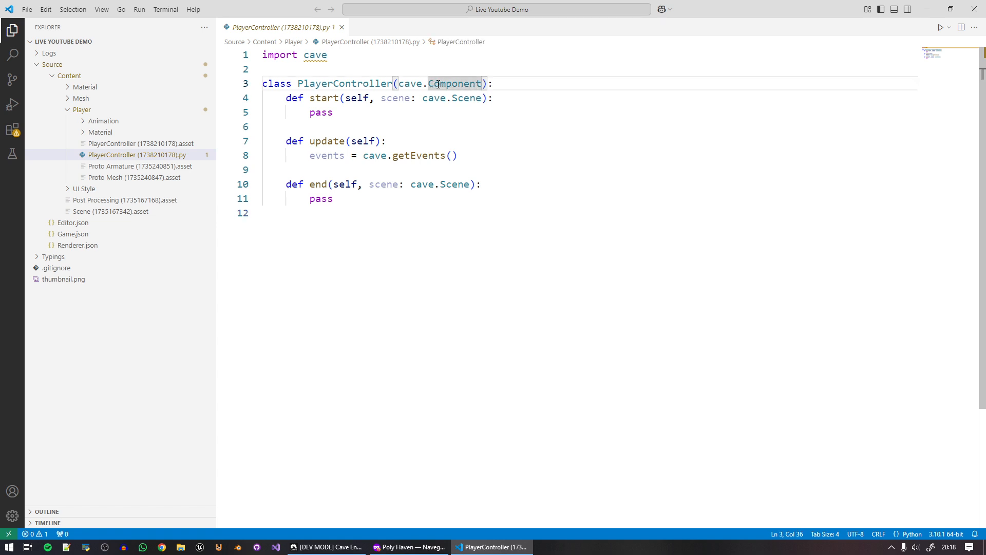
click(471, 118)
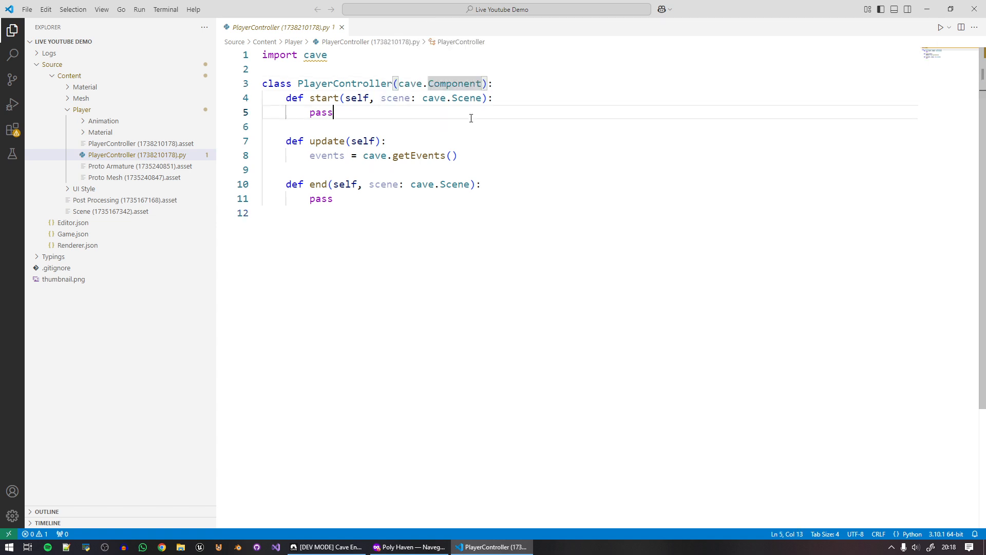
mouse_move(469, 83)
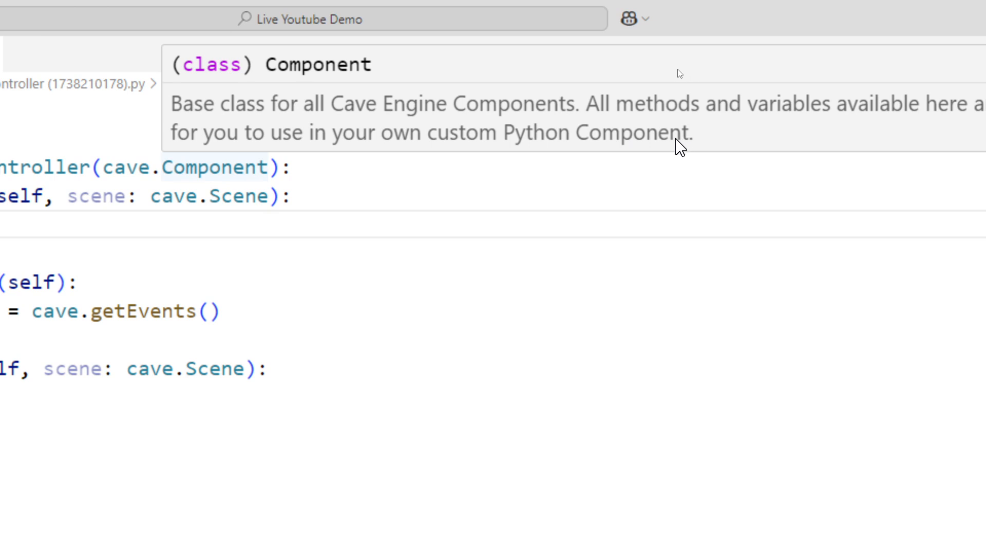
mouse_move(248, 197)
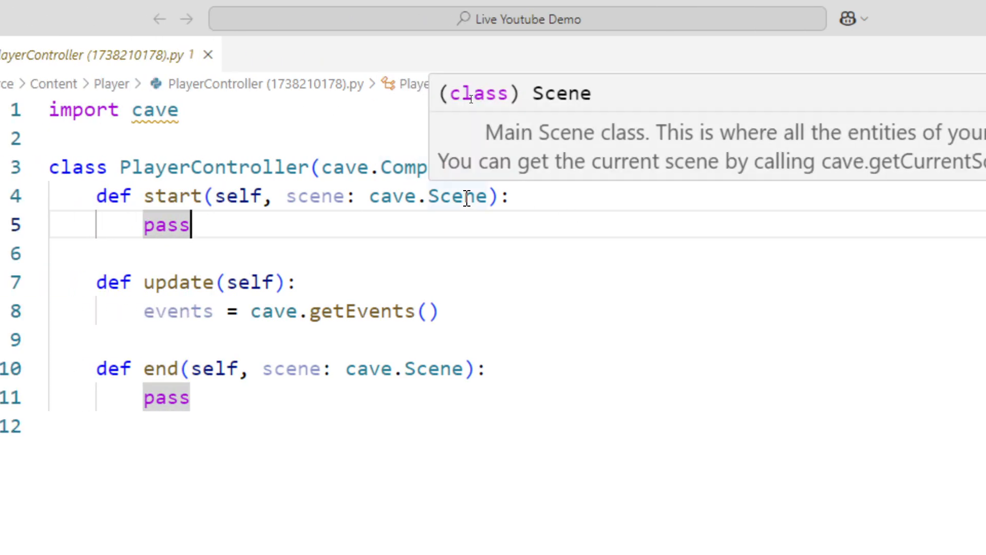
click(467, 198)
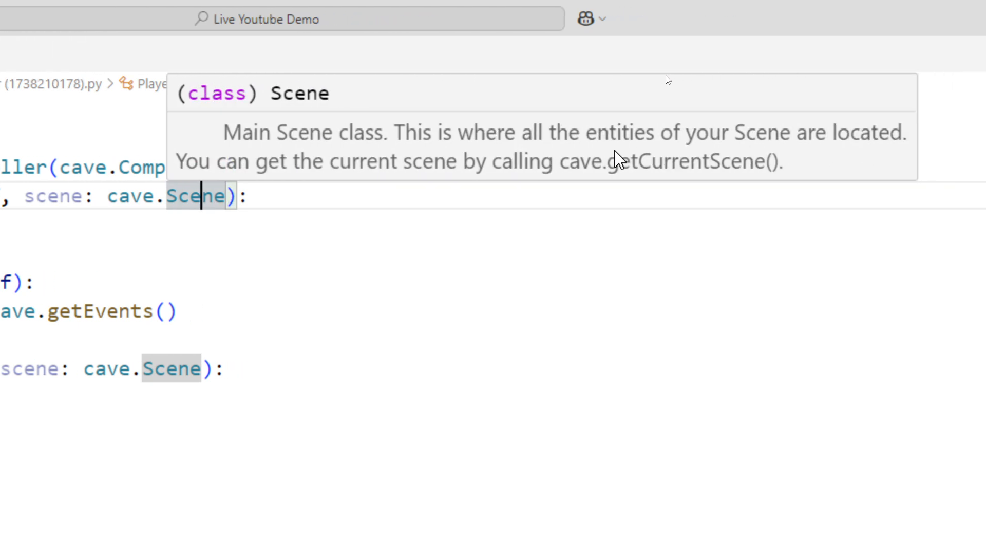
Replace the pass statement in the start method with "scene." to bring up the scene's member suggestions.
click(292, 229)
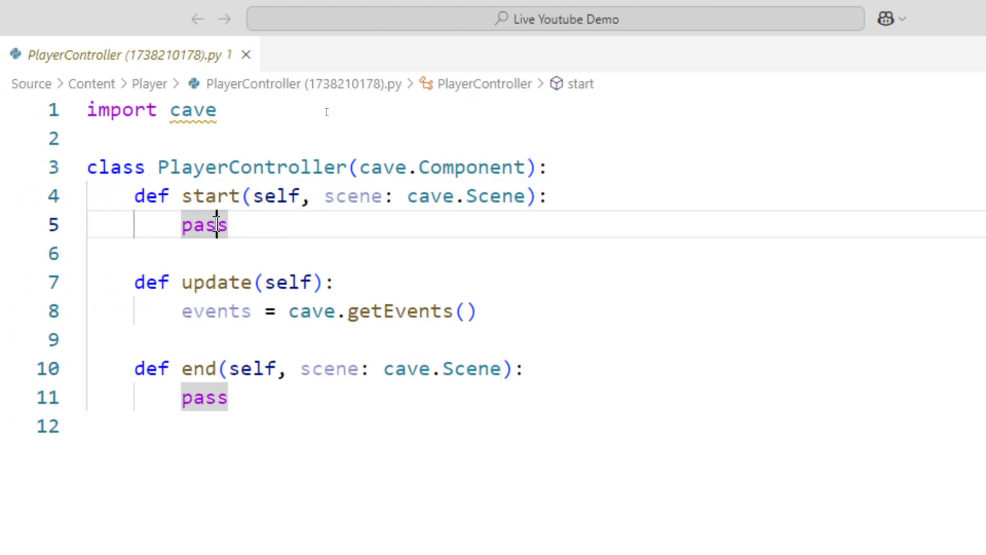
key(BackSpace)
key(BackSpace)
key(BackSpace)
key(BackSpace)
text(scene.)
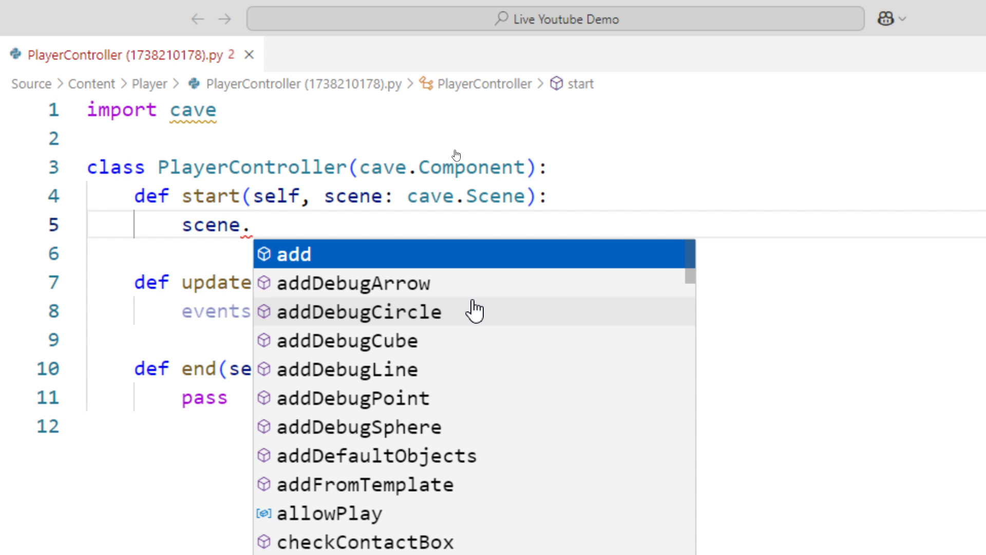
Browse the suggested Scene members and complete the line in the start method as scene.addDebugCube.
key(Down)
key(Down)
key(Down)
key(Down)
key(Down)
key(Down)
key(Down)
key(Down)
key(Down)
key(Down)
key(Down)
key(Down)
key(Down)
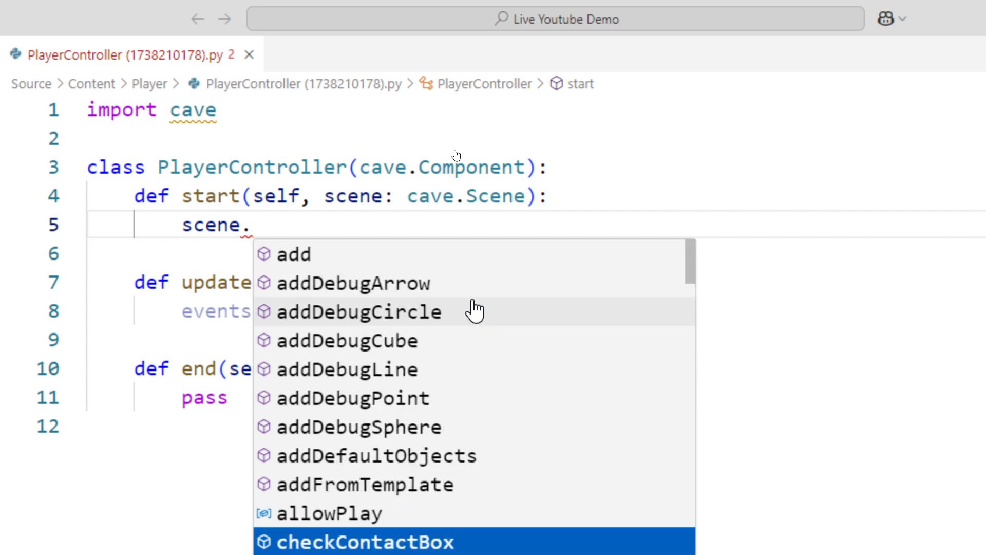
scroll(475, 310, down, 5)
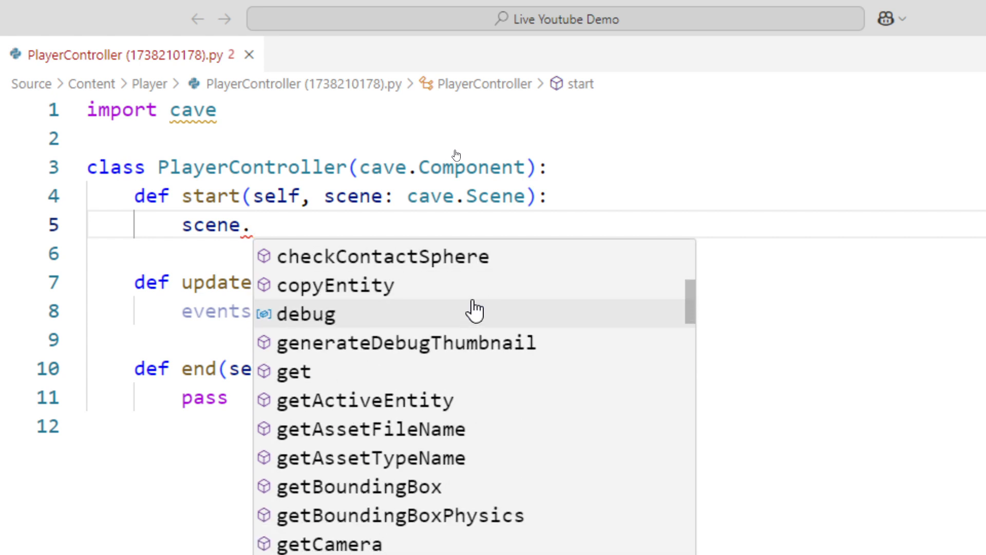
key(Up)
key(Up)
key(Up)
key(Up)
key(Up)
key(Up)
key(Up)
key(Up)
key(Up)
key(Up)
key(Up)
key(Up)
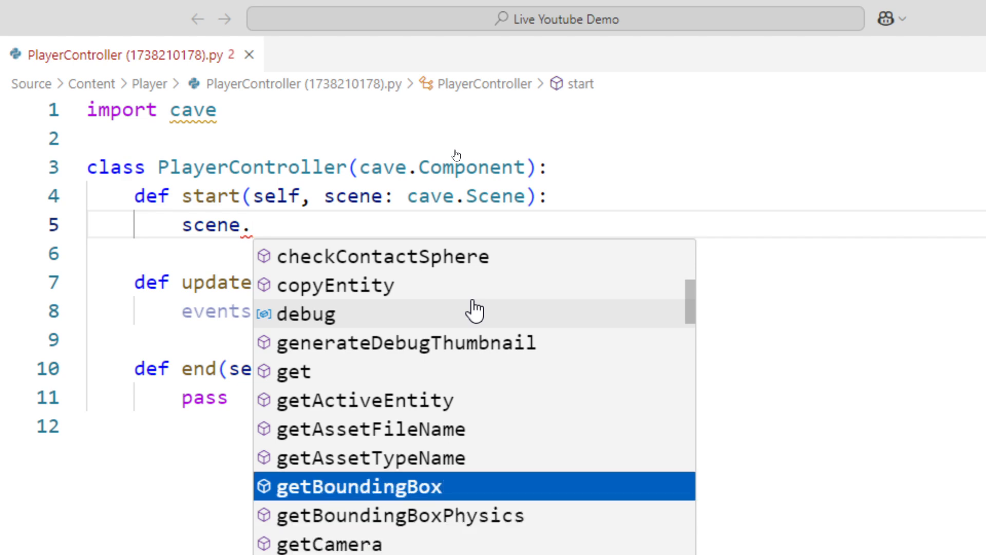
key(Up)
key(Up)
key(Up)
key(Up)
key(Up)
key(Up)
key(Up)
key(Up)
key(Up)
key(Up)
key(Up)
key(Up)
key(Up)
key(Down)
key(Down)
key(Down)
key(Down)
key(Down)
key(Down)
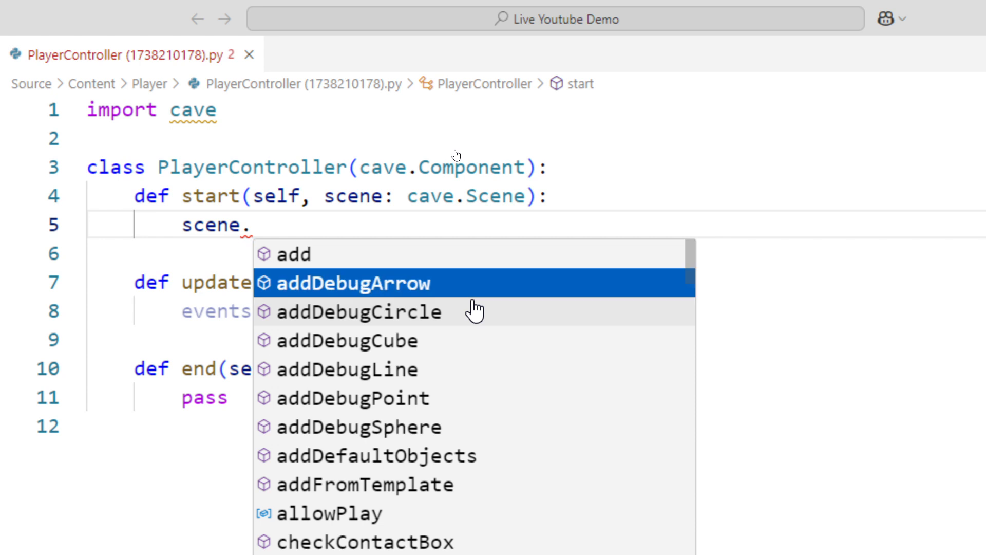
key(Down)
key(Return)
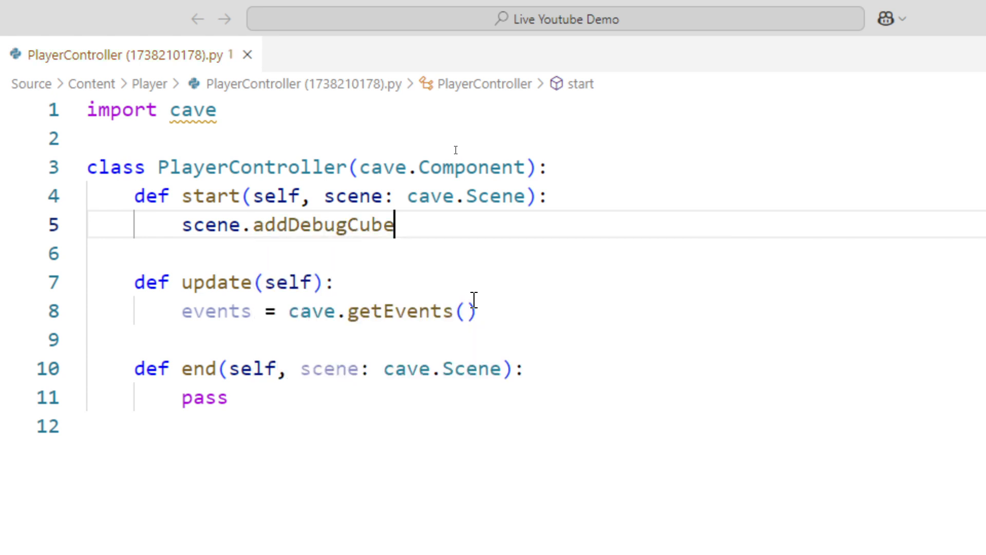
Bring up the parameter hint for scene.addDebugCube, and replace that line in the start method with pass.
text(()
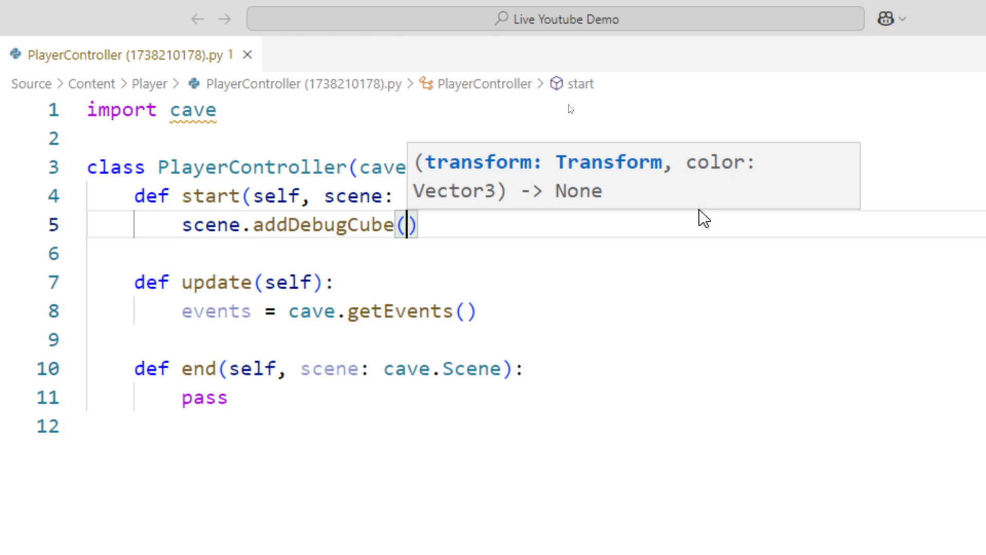
key(End)
key(shift+Home)
text(pass)
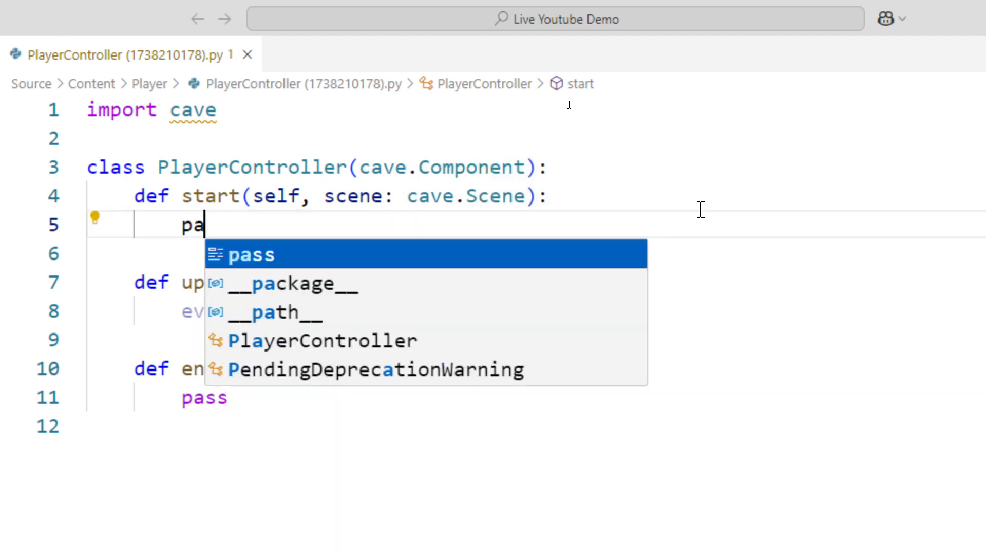
click(676, 205)
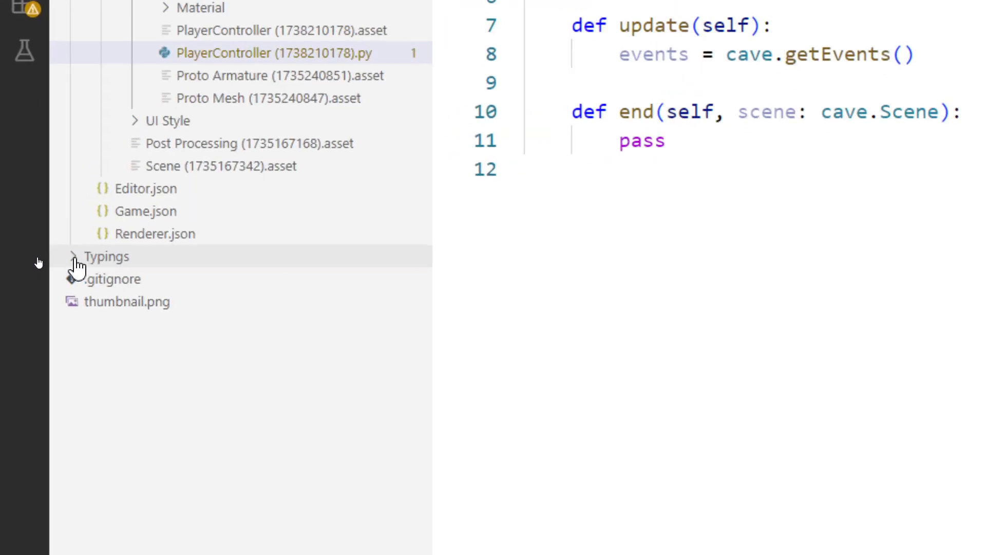
Open __init__.pyi from the Typings\cave folder and examine the Engine Utils functions and the IntVector2 class.
click(74, 258)
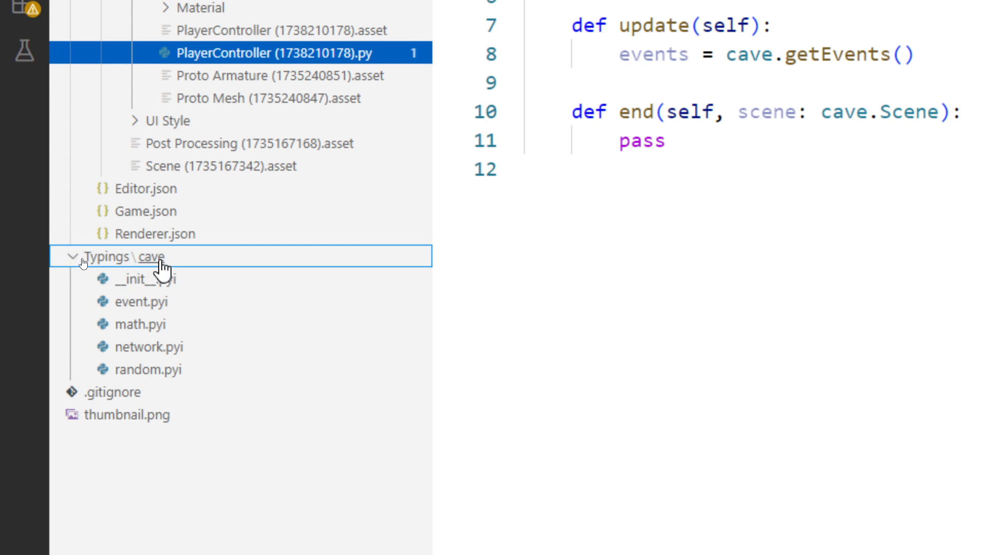
click(131, 280)
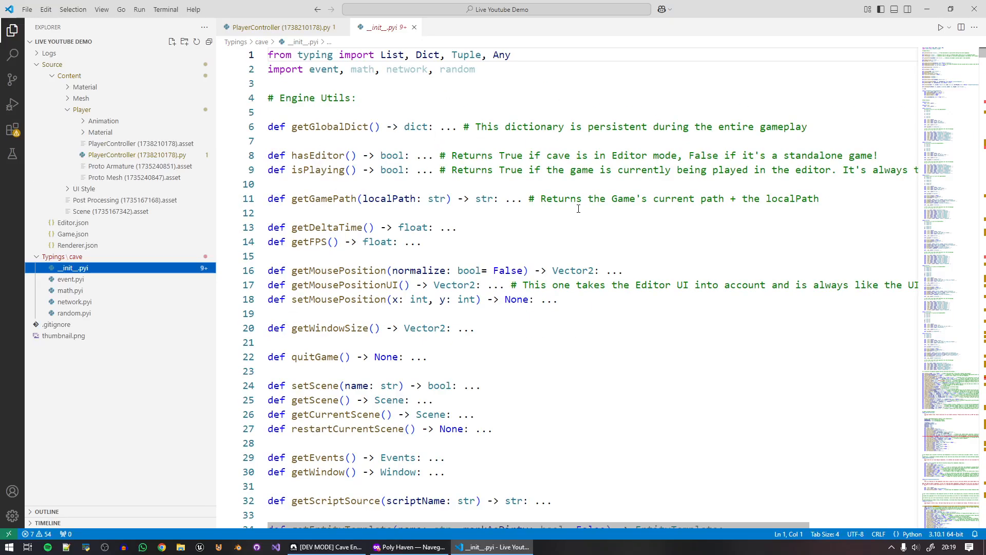
scroll(579, 209, down, 5)
scroll(574, 239, up, 5)
drag(465, 127, 810, 127)
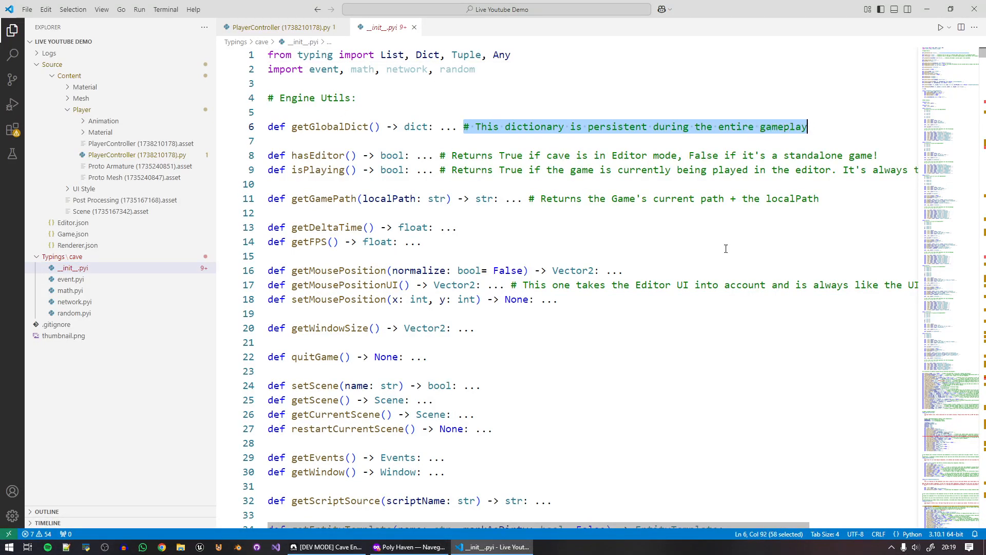
scroll(571, 292, down, 14)
scroll(570, 293, down, 5)
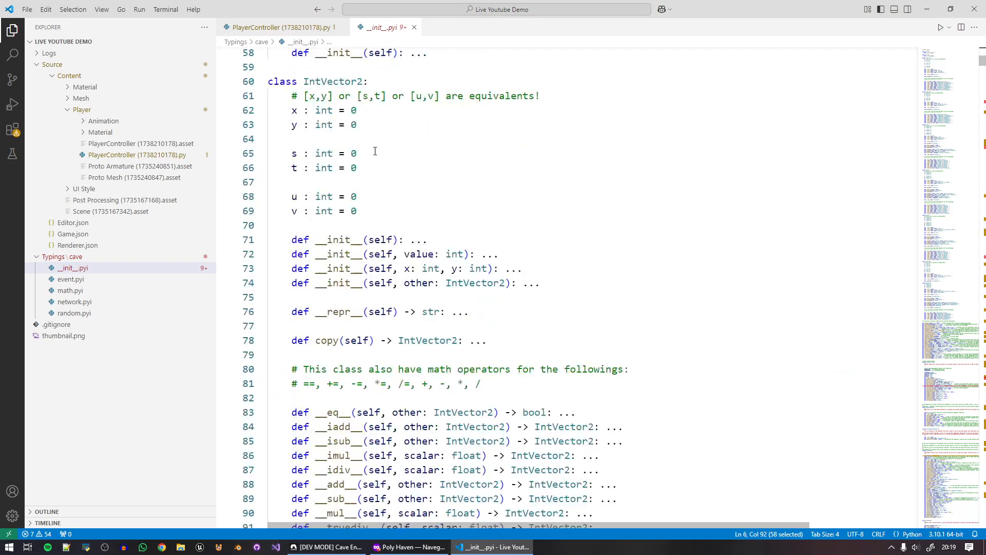
click(354, 83)
Find the Scene class in __init__.pyi and read its description, attributes and method definitions.
click(942, 153)
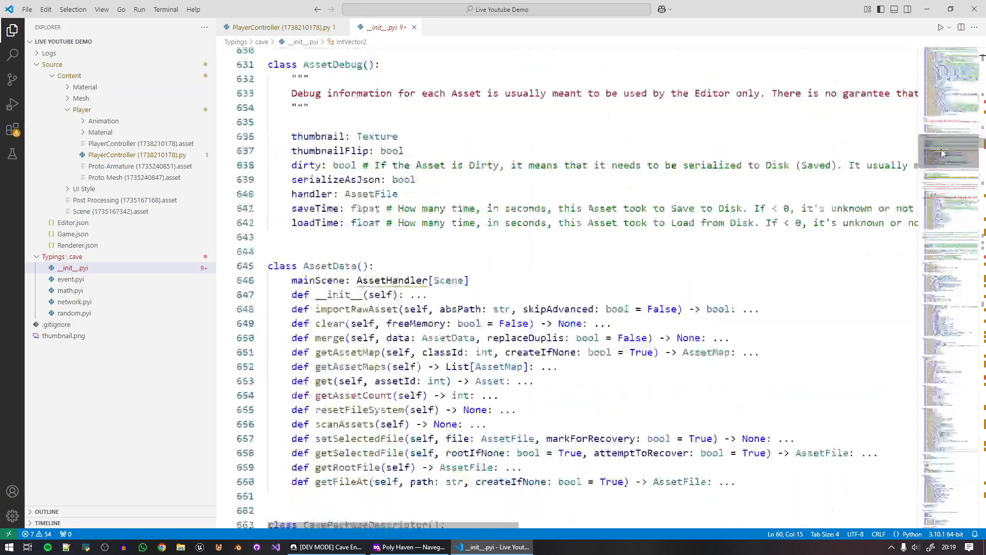
drag(942, 153, 942, 141)
scroll(483, 277, up, 7)
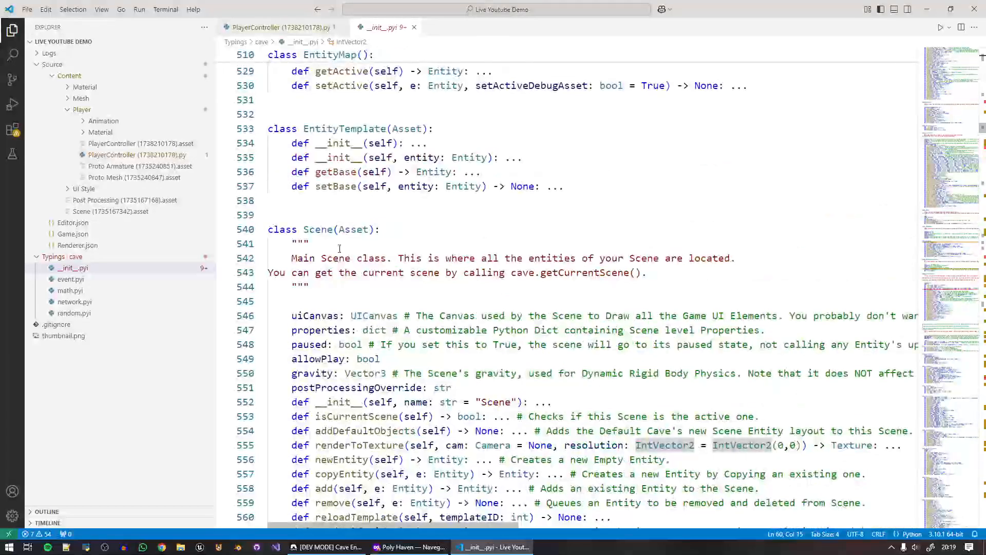
double_click(317, 229)
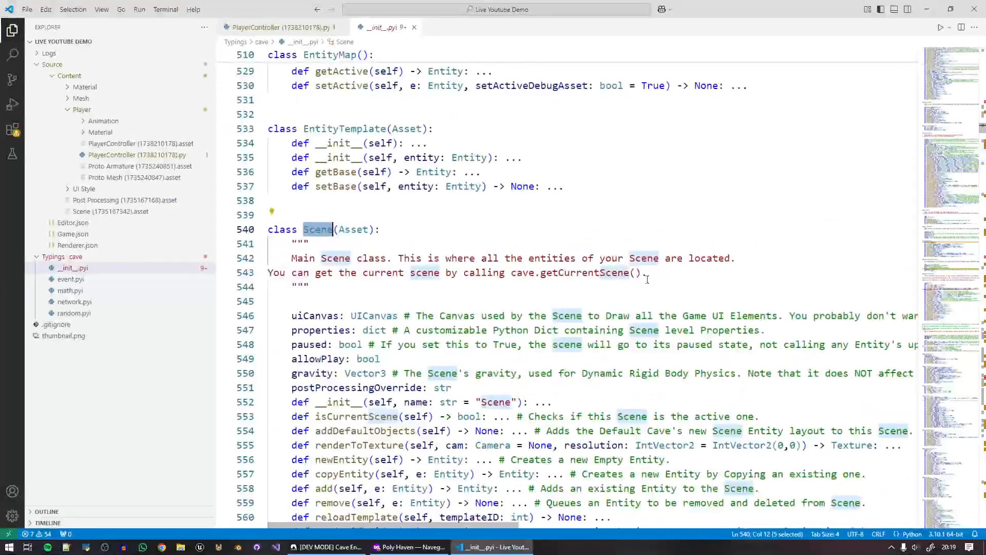
drag(647, 277, 268, 258)
scroll(404, 317, down, 2)
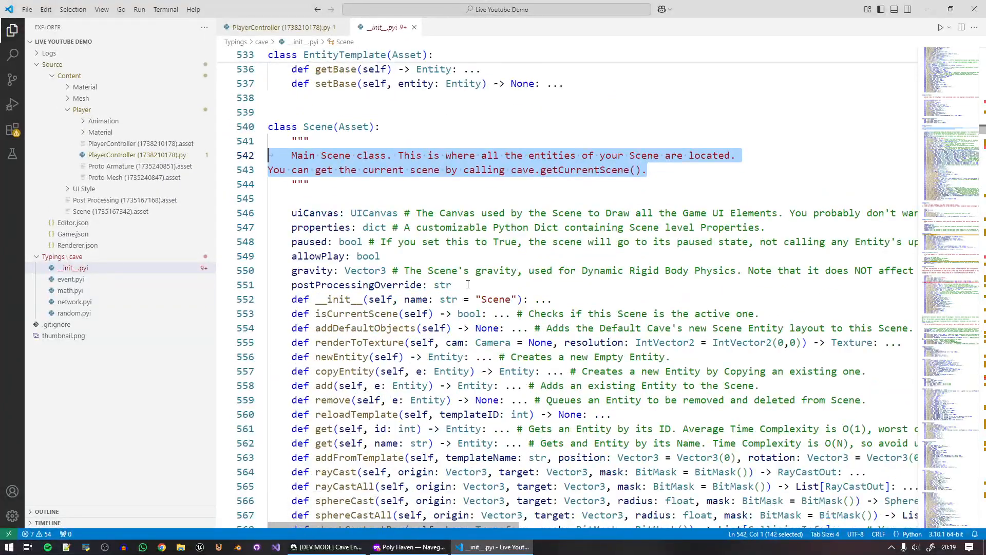
drag(467, 284, 289, 214)
scroll(527, 281, down, 2)
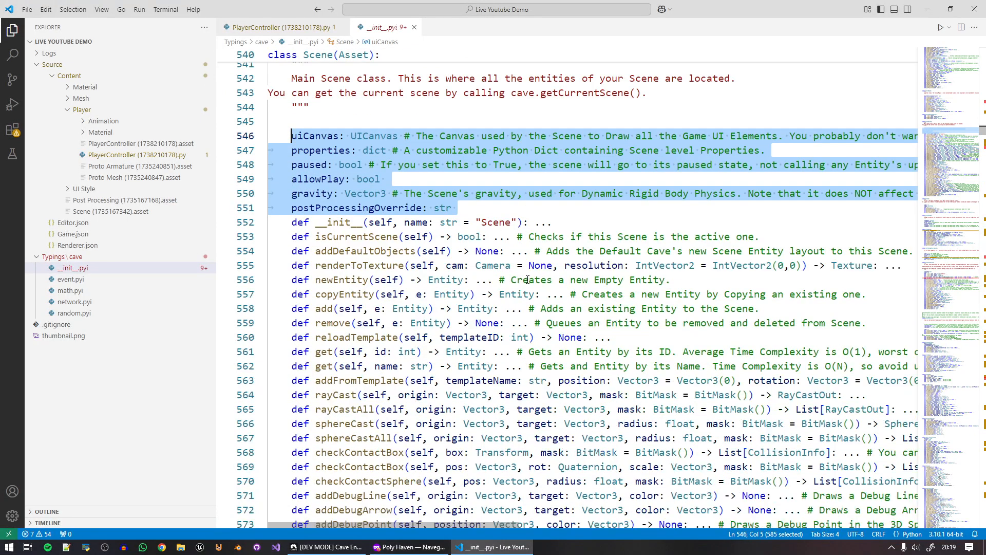
Review the Scene class's variables and methods in the __init__.pyi typings, continuing on to the AssetFile class.
click(659, 158)
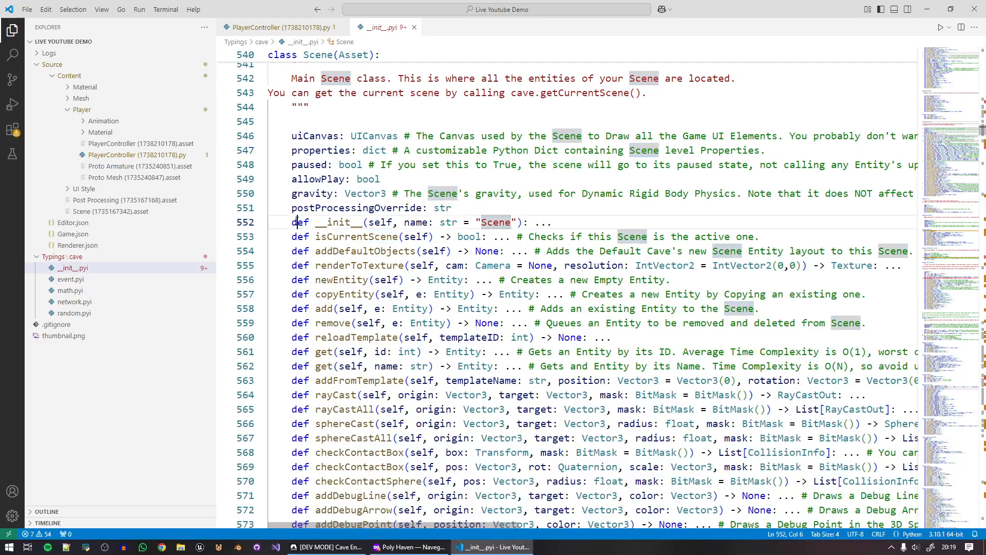
drag(298, 222, 564, 352)
click(577, 389)
scroll(955, 218, down, 20)
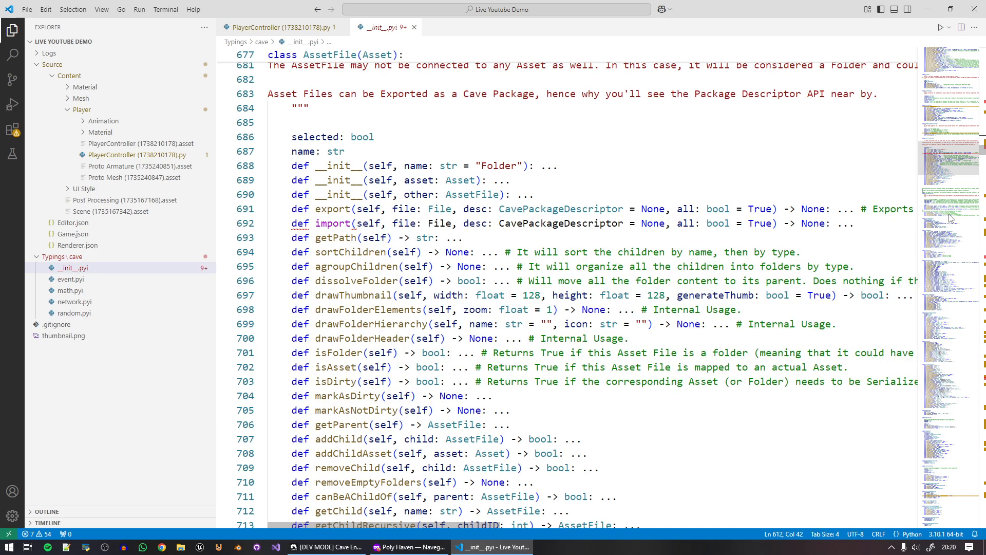
Switch to Cave Engine and open the engine's folder in the file explorer.
click(341, 547)
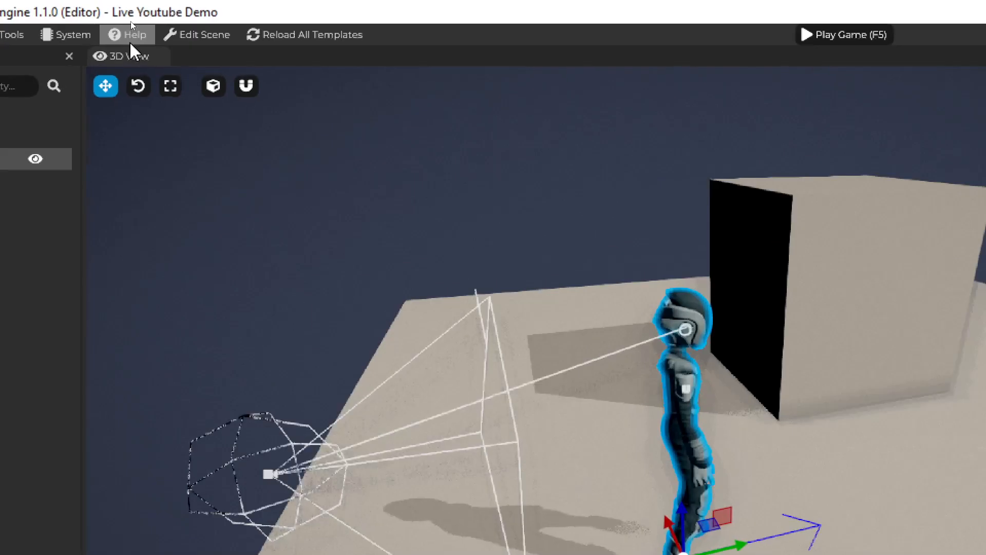
click(130, 18)
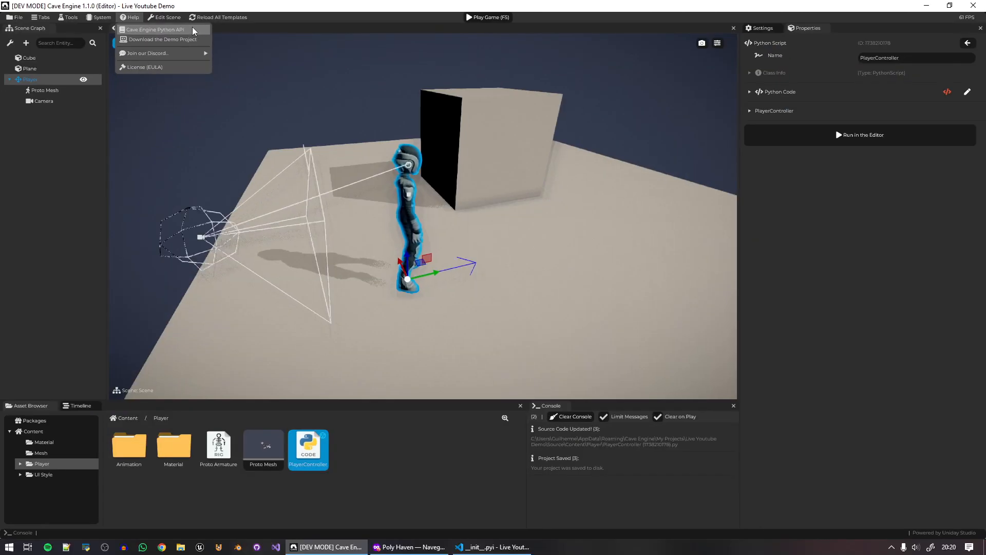
mouse_move(14, 17)
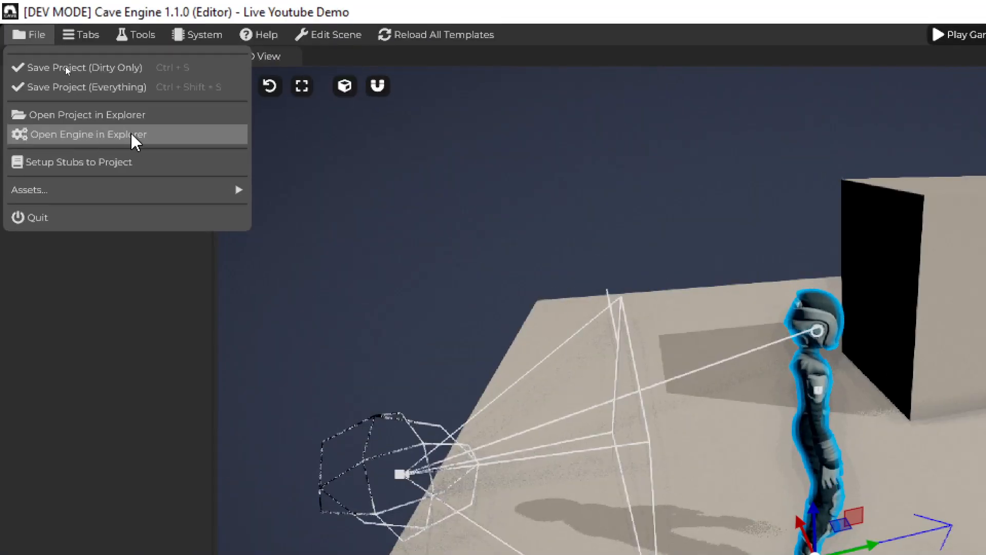
click(123, 134)
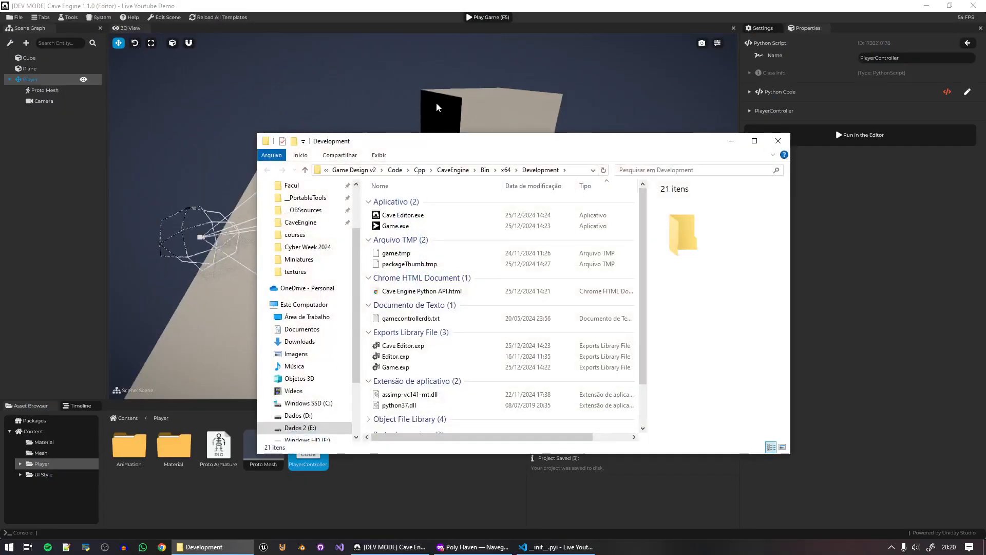
Bring Cave Engine Python API.html from the Development folder into the Poly Haven browser window as a tab and skim its Utils and Camera sections.
drag(458, 140, 985, 133)
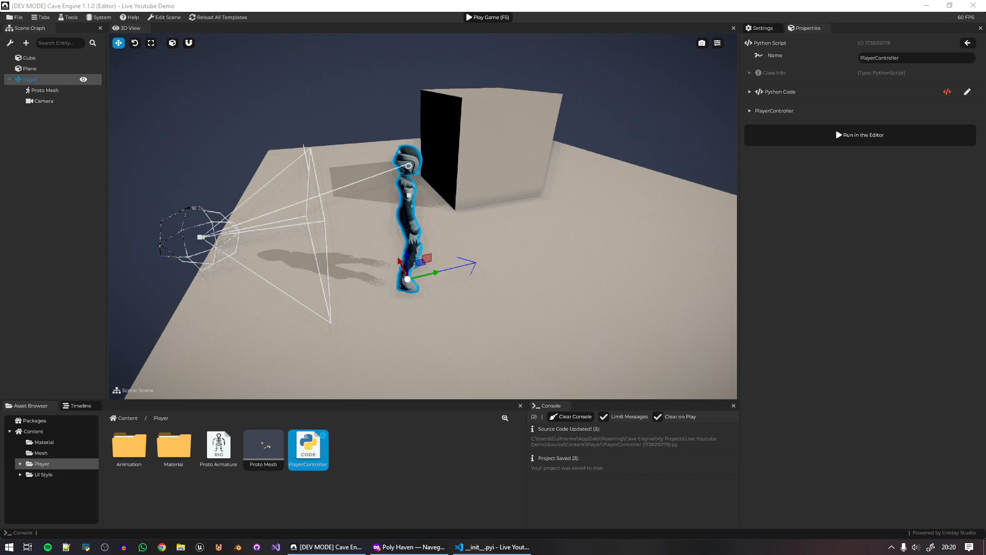
drag(985, 84, 523, 74)
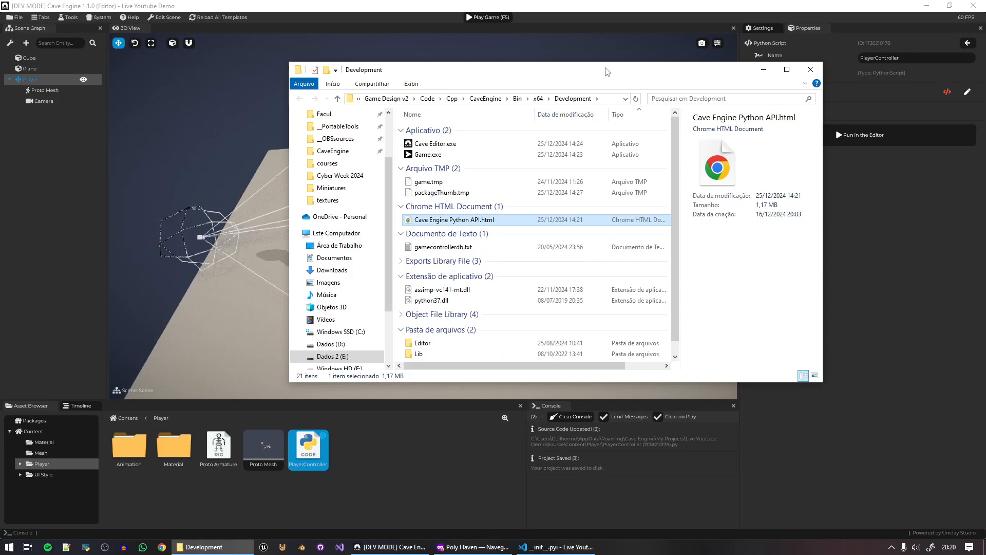
drag(607, 69, 985, 146)
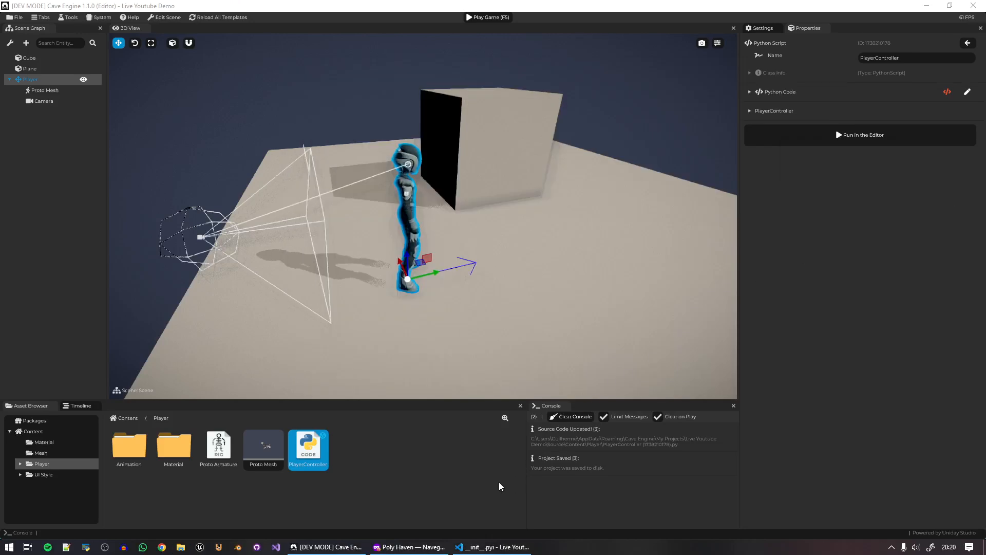
click(415, 546)
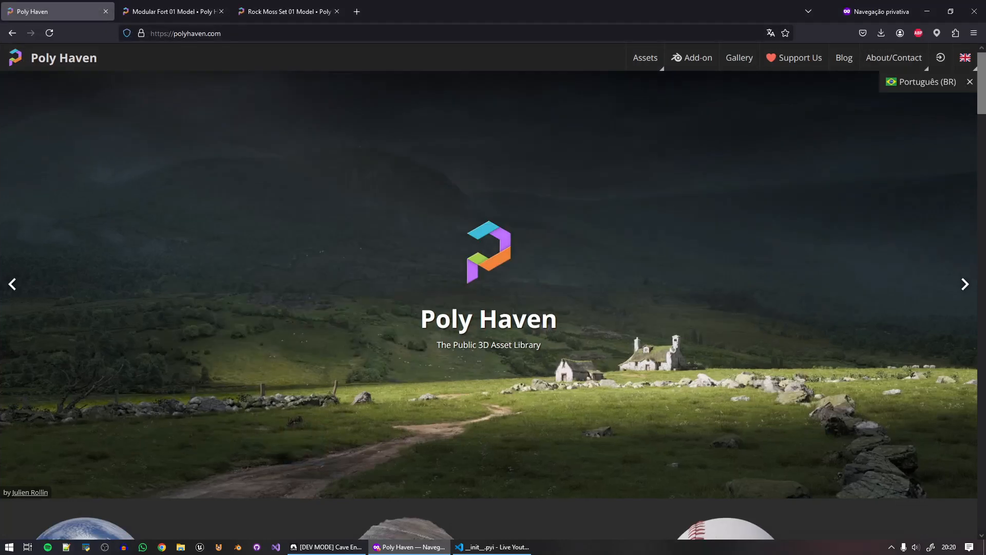
drag(985, 31, 589, 4)
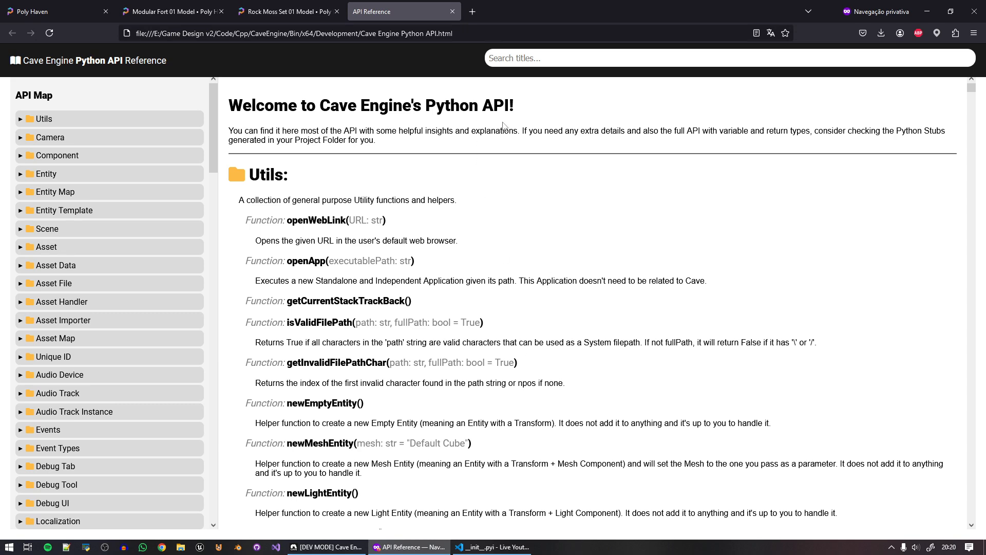
scroll(504, 124, down, 20)
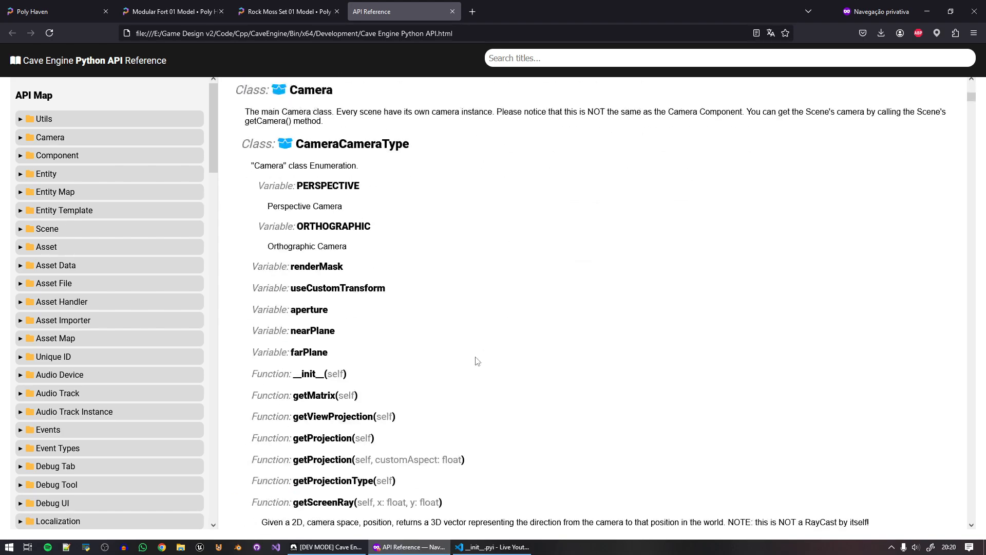
Switch to Visual Studio Code, review the asset-related classes and the AssetFile docstring in the typings, and return to the PlayerController script.
key(alt+Tab)
scroll(657, 249, up, 12)
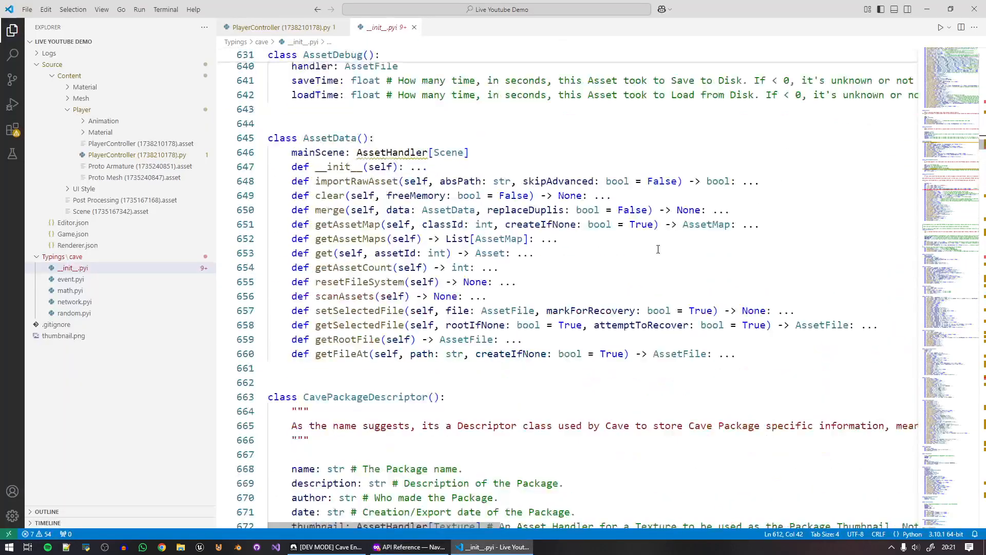
scroll(658, 249, up, 9)
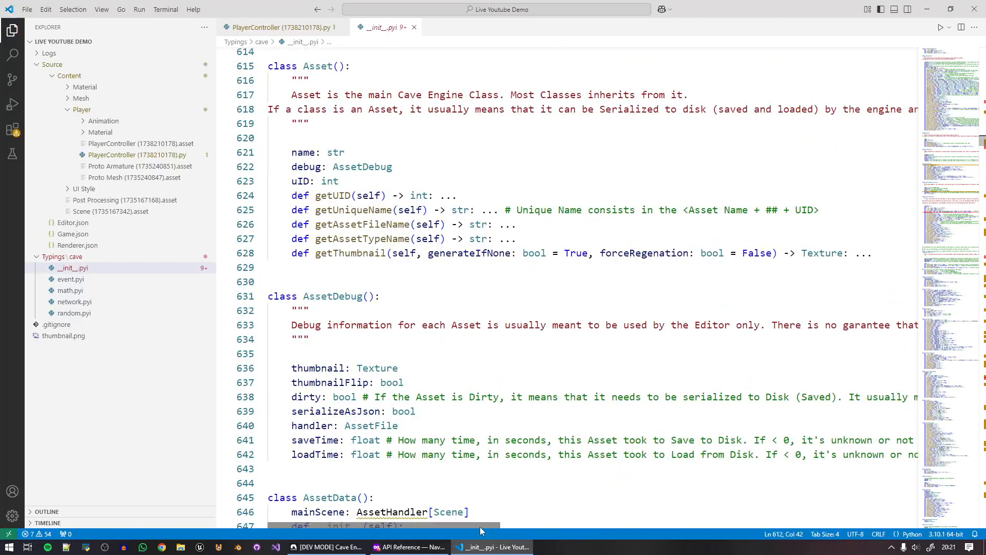
mouse_move(476, 525)
mouse_down()
mouse_move(814, 522)
mouse_move(480, 522)
mouse_move(842, 503)
mouse_move(482, 519)
mouse_up()
scroll(382, 358, down, 9)
scroll(382, 358, down, 10)
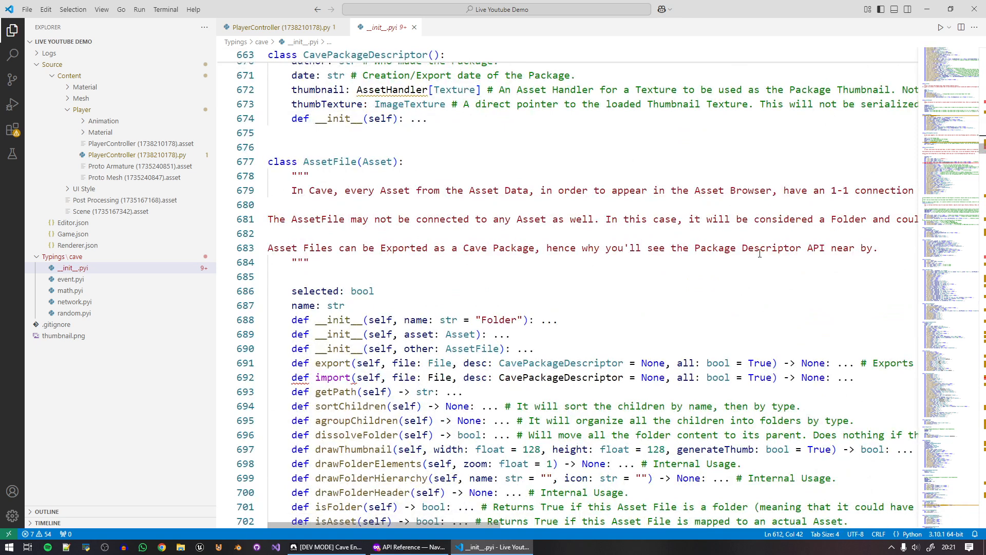
drag(373, 269, 275, 149)
click(287, 134)
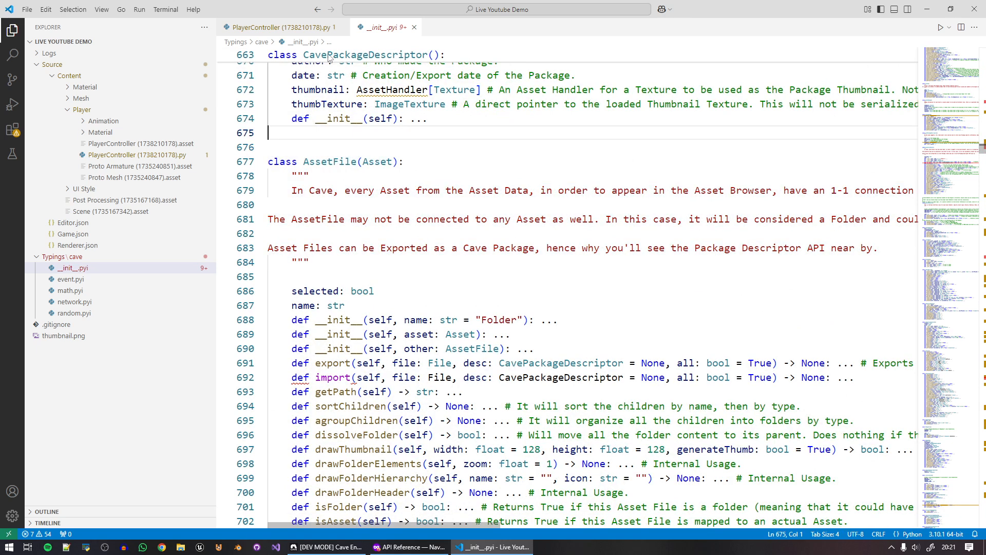
click(295, 31)
Switch to the browser's API reference and skim the Utils, Camera and Component documentation.
click(409, 547)
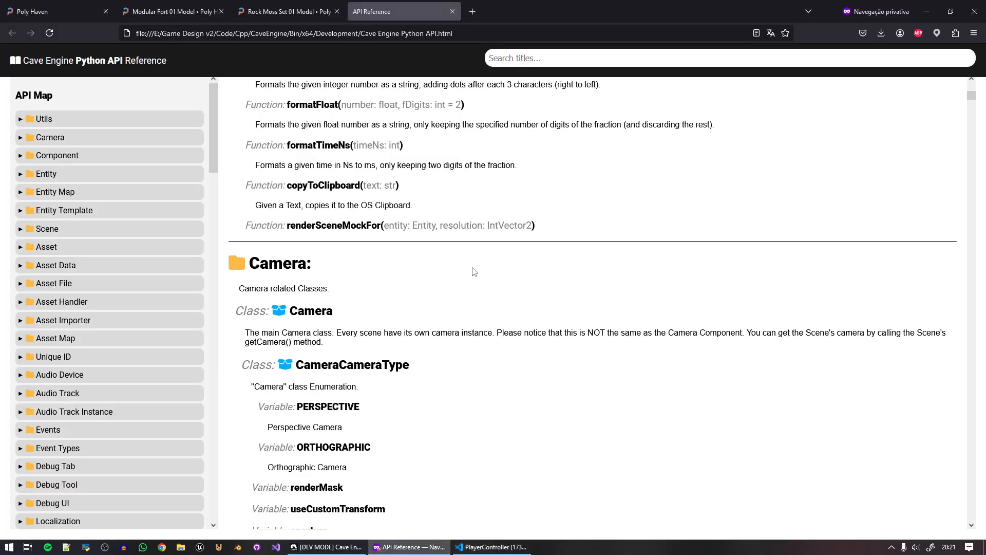
scroll(447, 365, down, 10)
scroll(409, 303, down, 7)
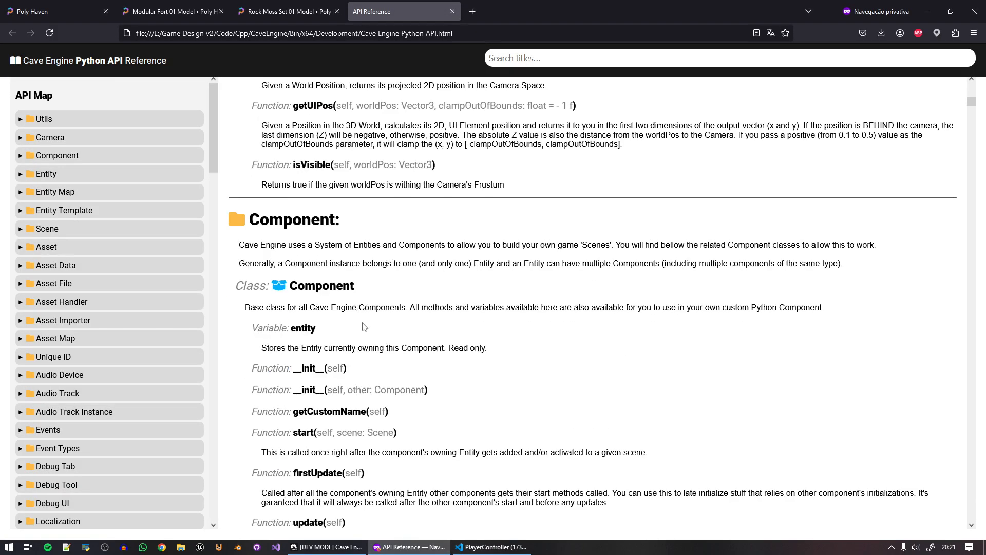
scroll(387, 349, up, 7)
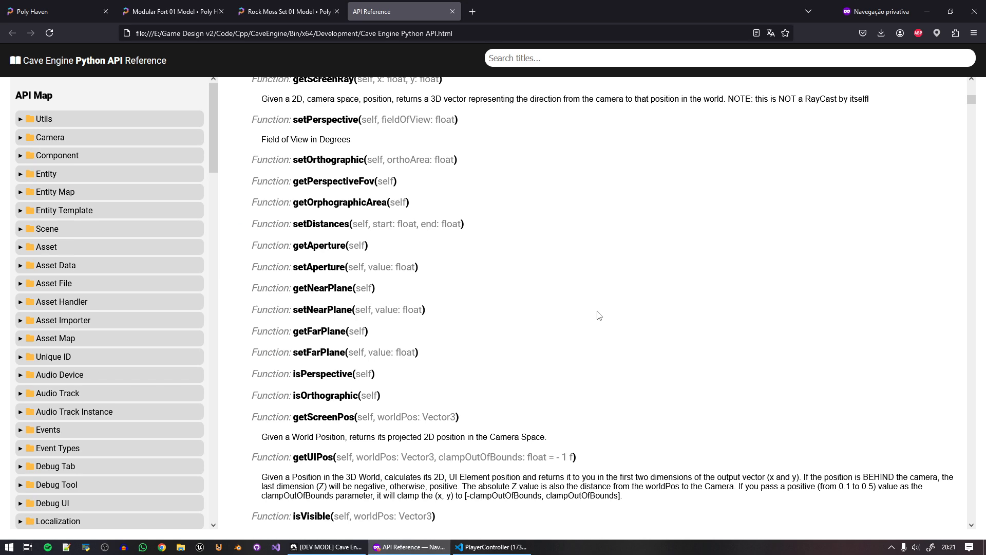
scroll(599, 315, up, 15)
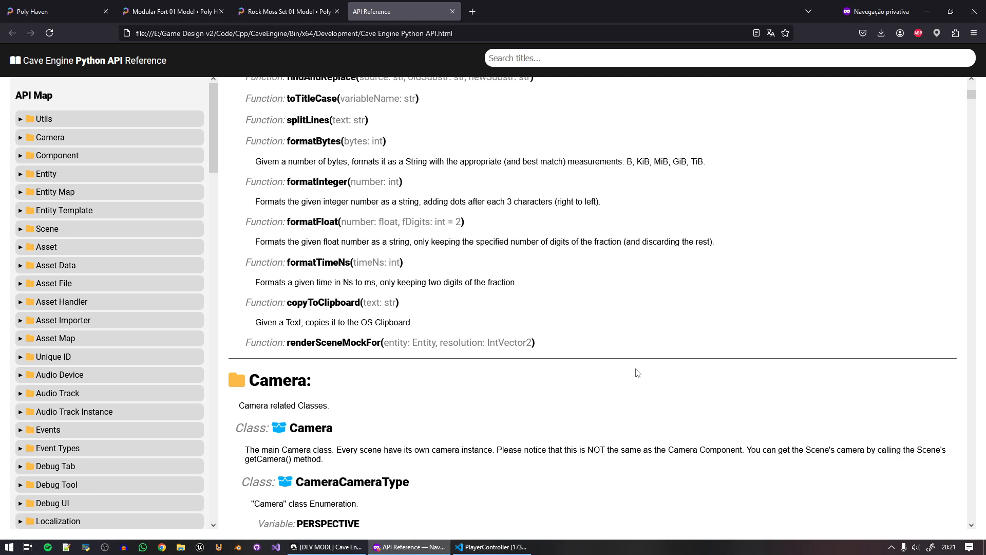
scroll(626, 388, up, 6)
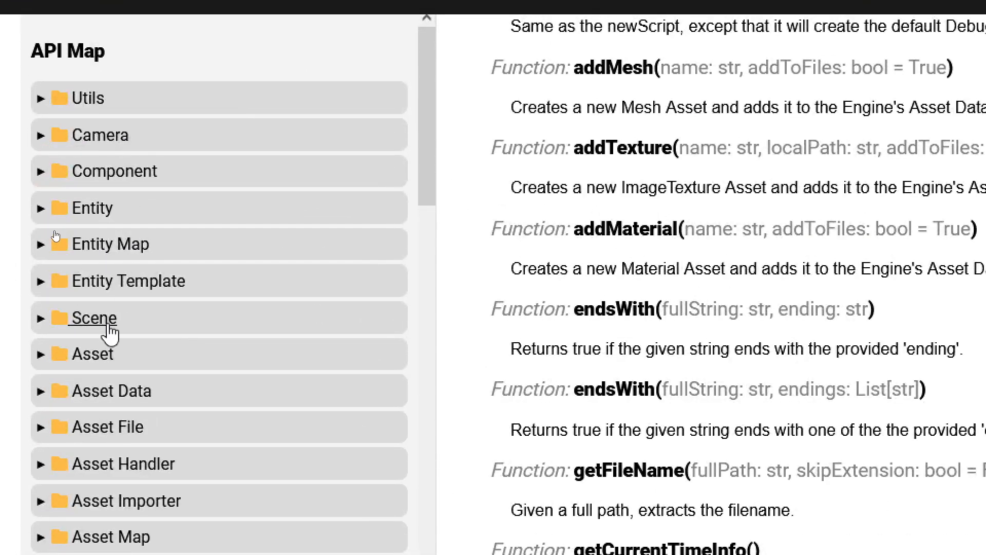
Read the Scene class description in the API reference, and visit the Component and Entity sections.
click(97, 321)
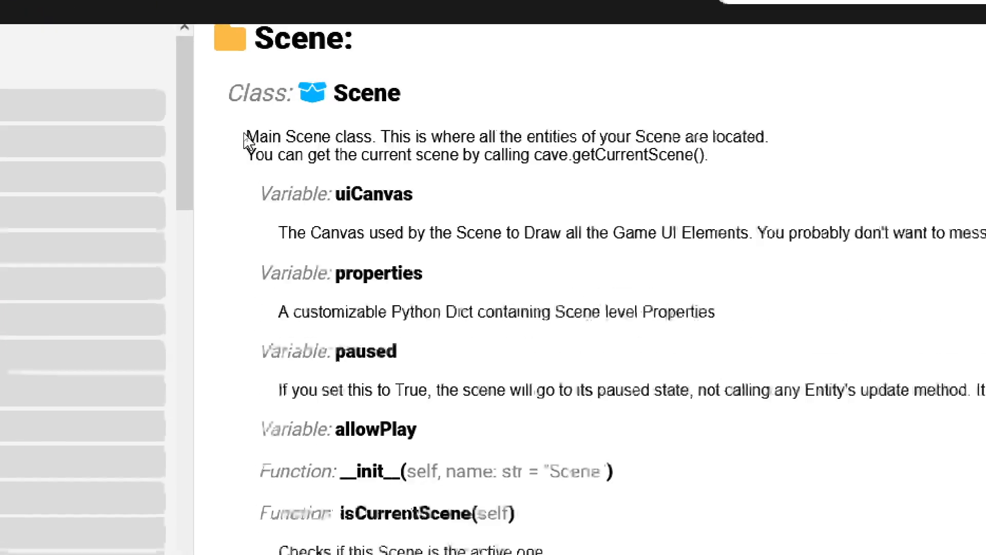
drag(245, 134, 506, 151)
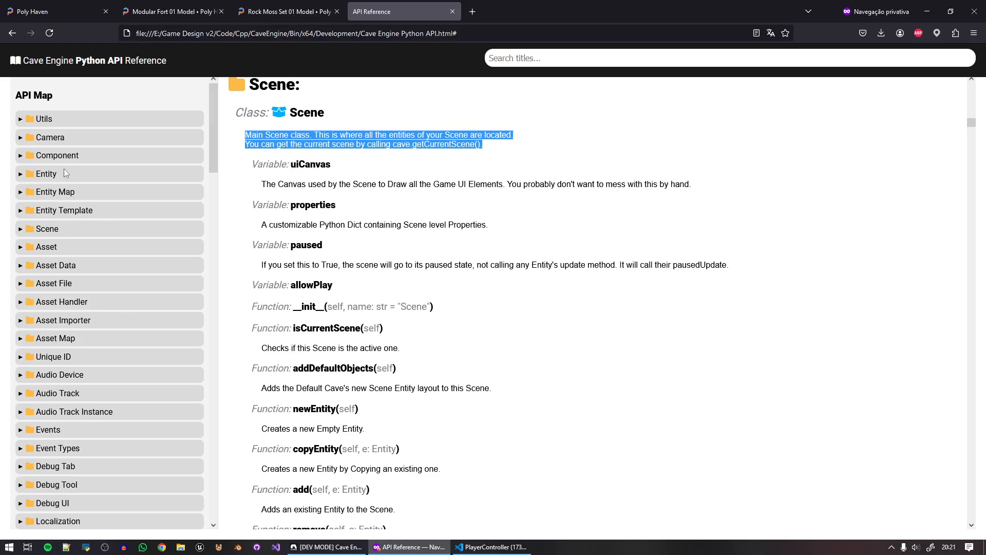
click(70, 157)
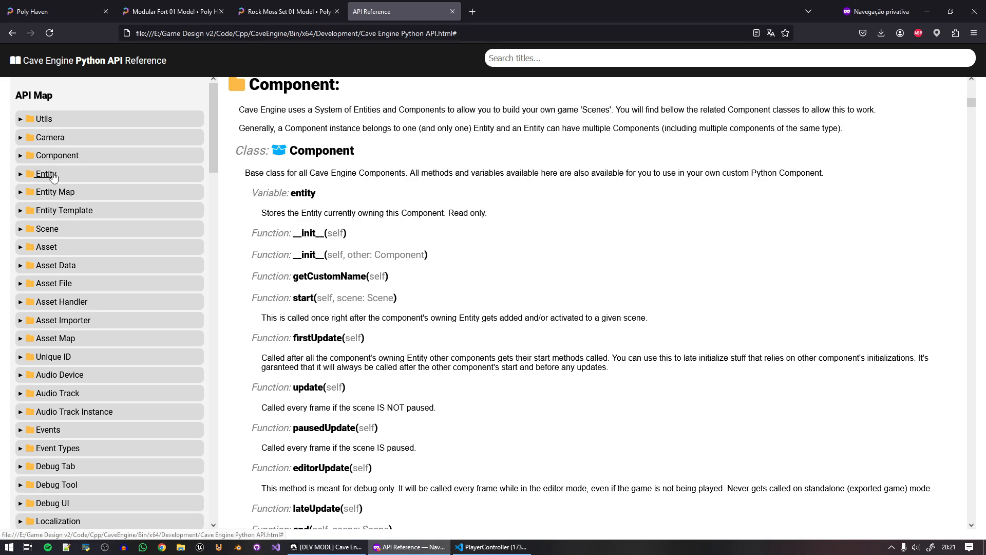
click(52, 175)
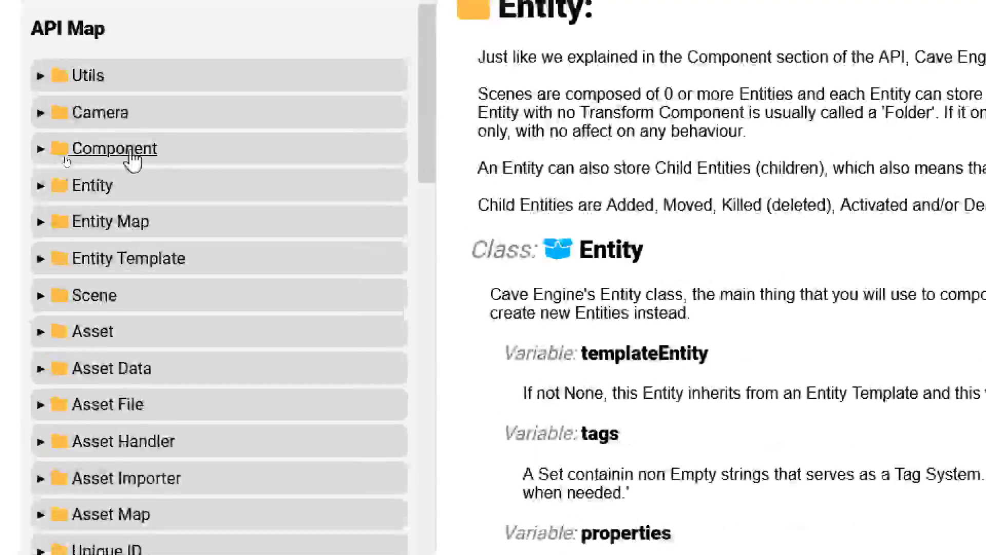
Return to the Component section of the API reference and read its introduction on entities and components.
click(62, 156)
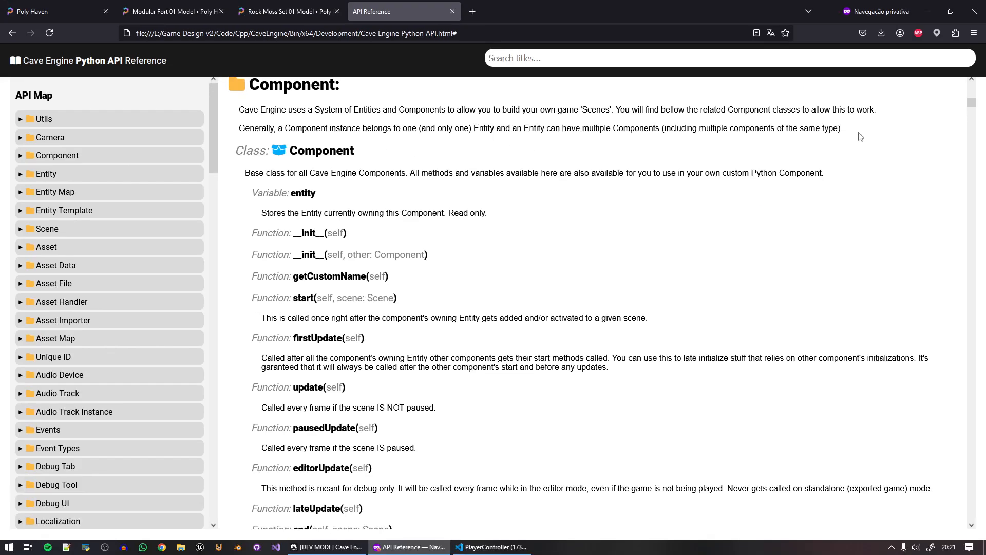
drag(861, 137, 241, 111)
scroll(397, 216, down, 2)
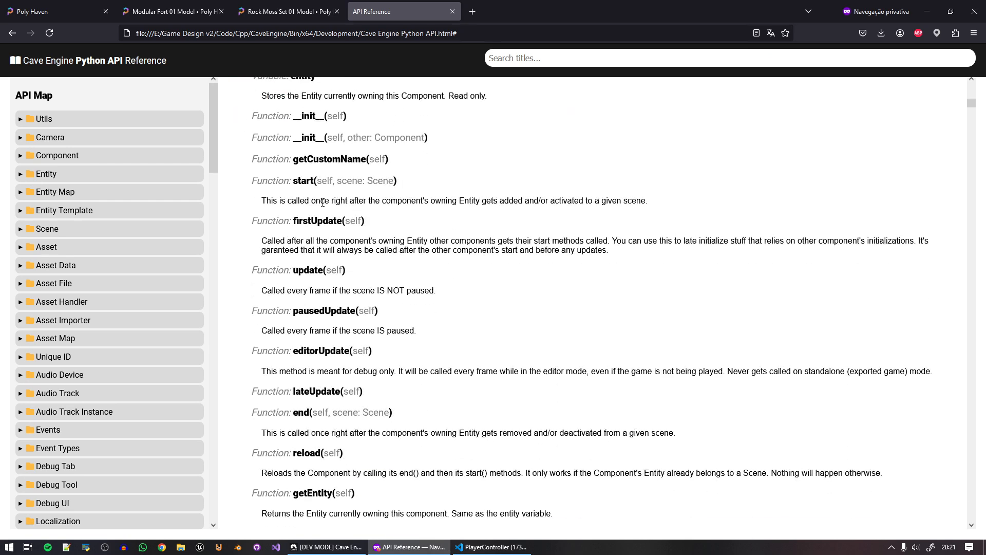
Read the descriptions of the Component class's update and pausedUpdate methods, highlighting both entries.
scroll(318, 267, down, 1)
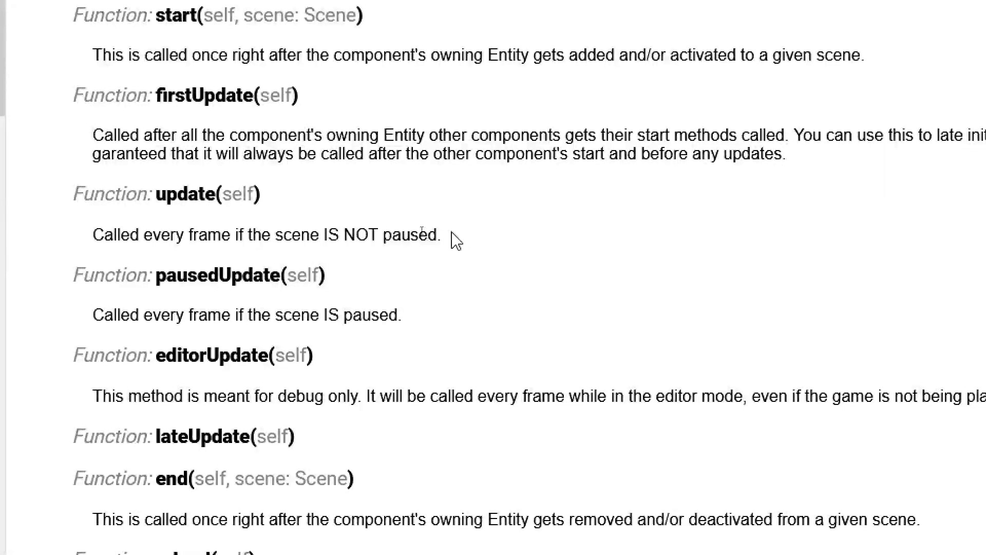
drag(441, 233, 267, 232)
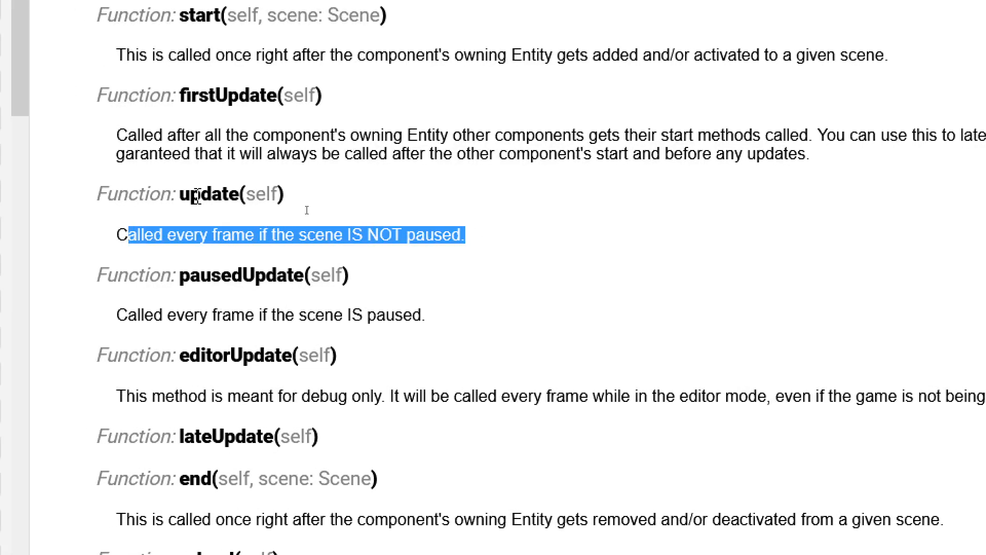
double_click(197, 195)
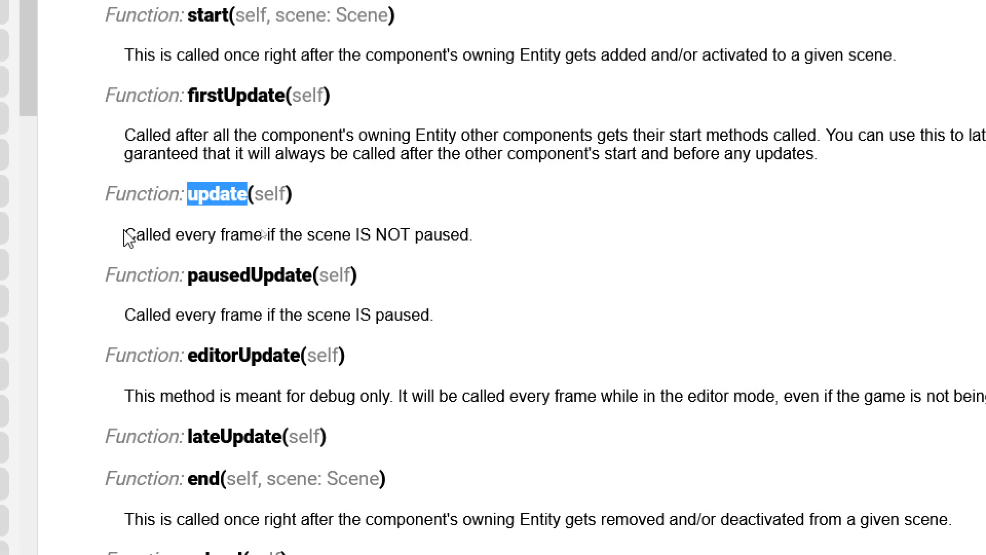
drag(117, 233, 479, 246)
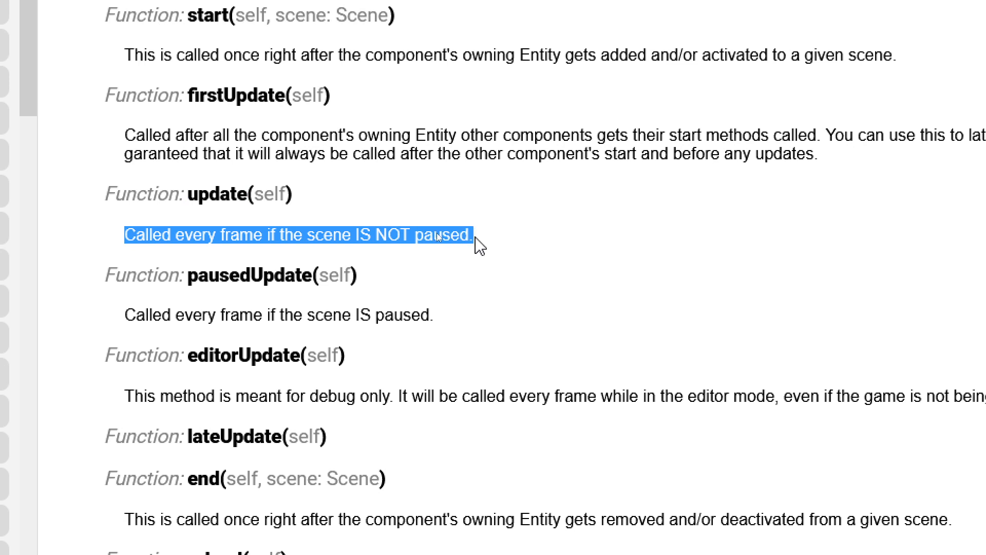
double_click(241, 274)
drag(137, 316, 97, 218)
click(457, 329)
Read the descriptions of the Component class's firstUpdate and start methods, highlighting part of each.
scroll(237, 208, up, 2)
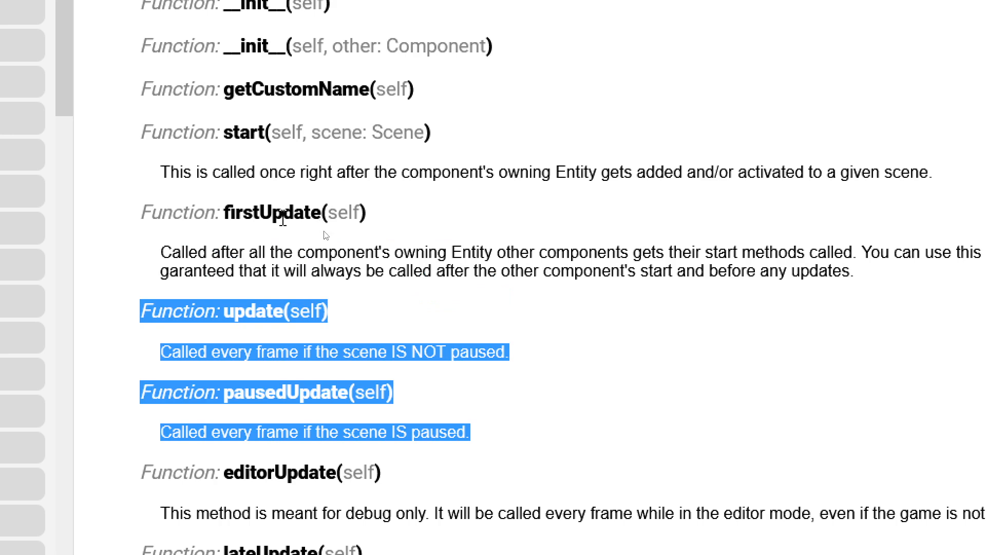
drag(160, 252, 907, 254)
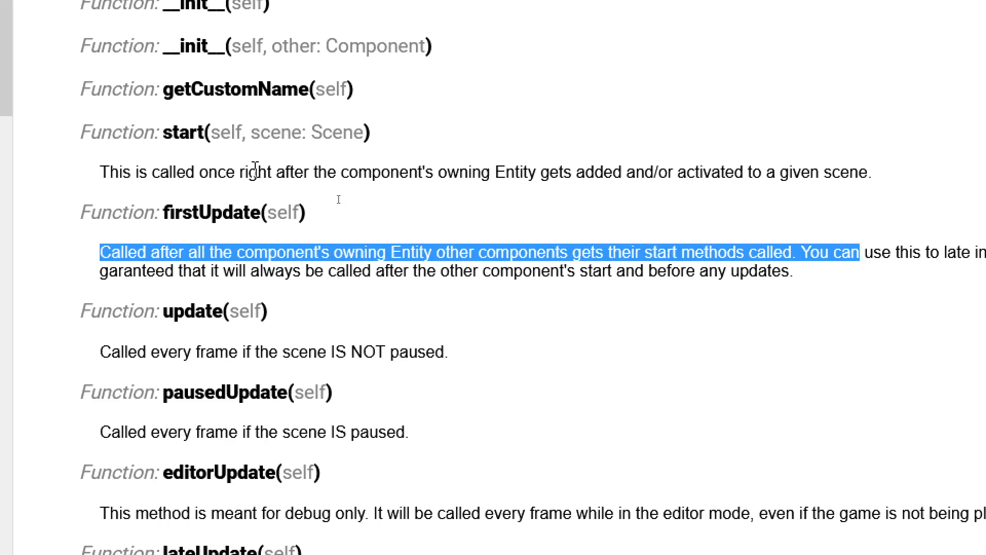
click(201, 171)
drag(100, 171, 306, 171)
Read the description of the Component class's end method, highlighting its text.
scroll(328, 322, down, 4)
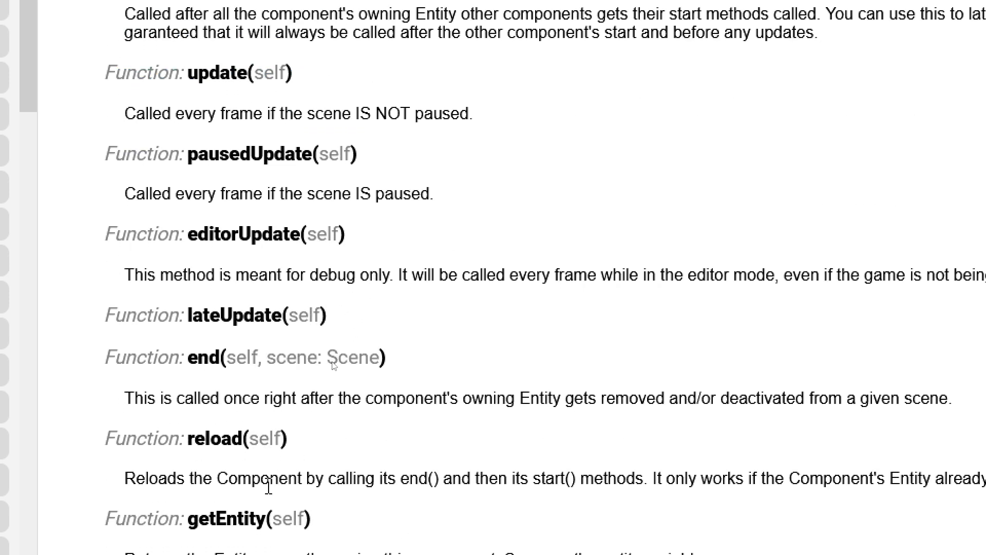
scroll(268, 486, down, 2)
drag(123, 271, 568, 269)
click(440, 266)
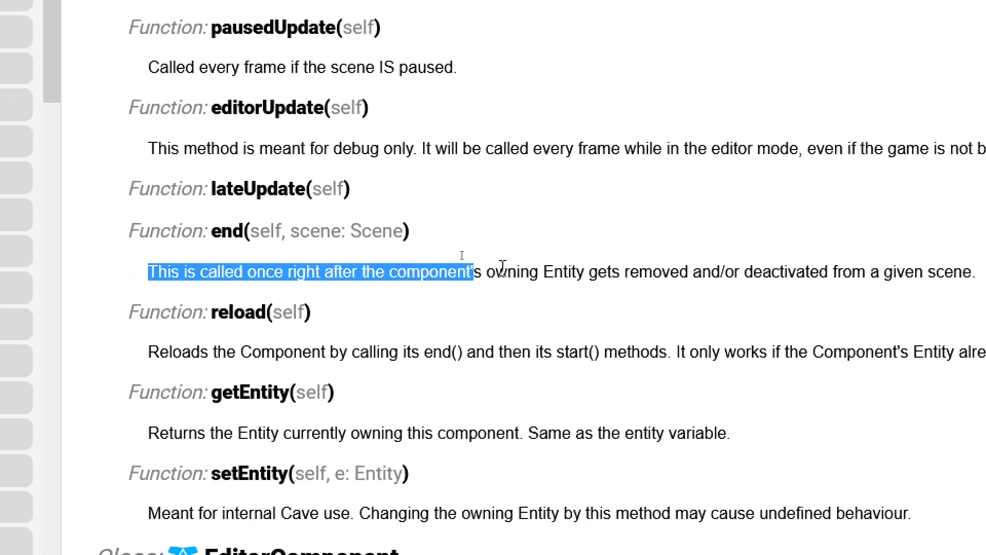
Open the Entity section of the API reference and read its introduction, highlighting the explanatory text.
scroll(420, 254, up, 2)
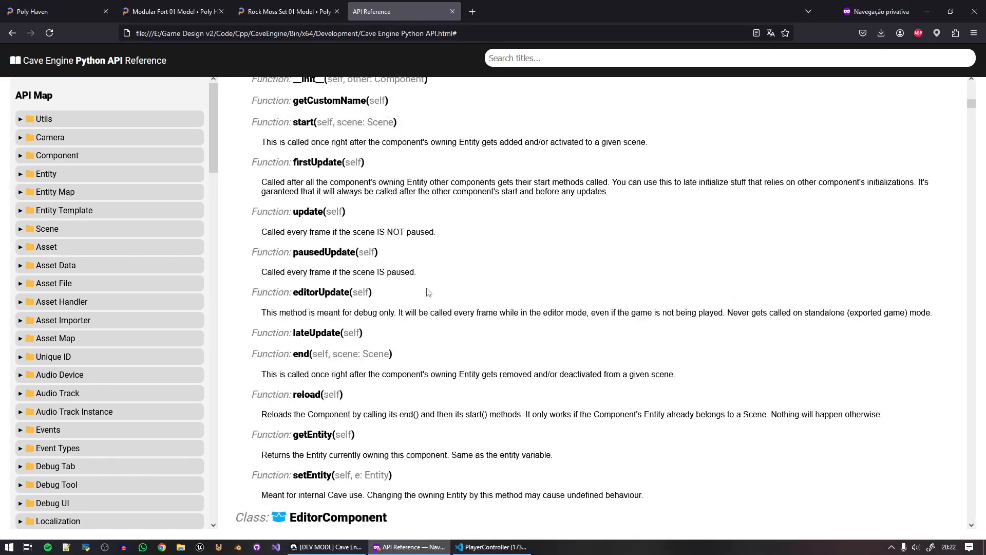
scroll(429, 292, up, 4)
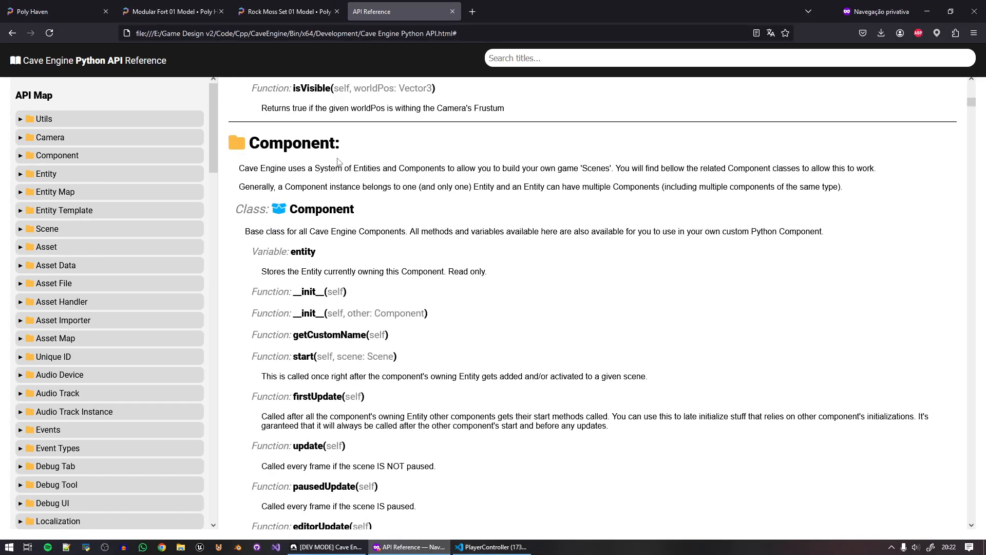
click(46, 173)
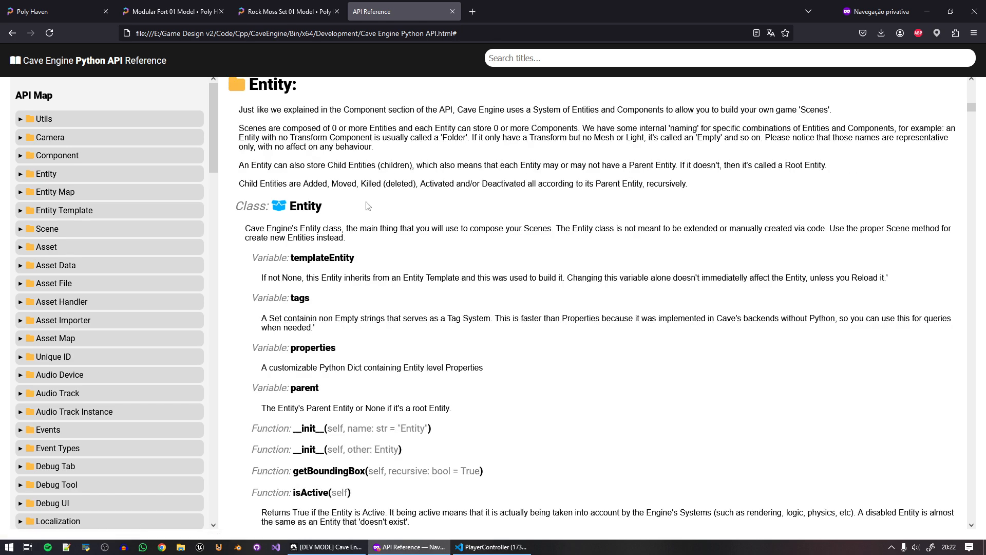
scroll(379, 242, down, 4)
scroll(379, 242, up, 4)
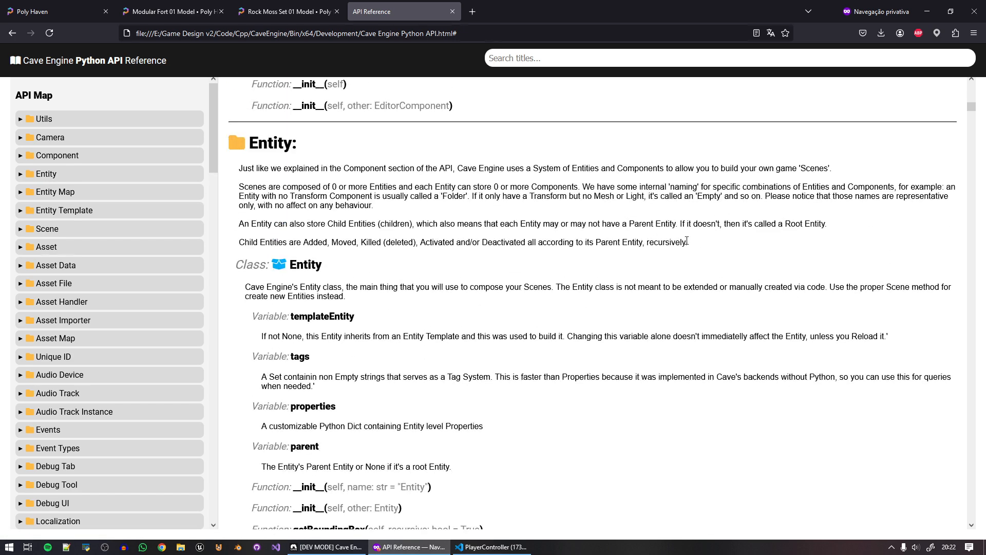
drag(688, 242, 224, 175)
drag(390, 298, 235, 169)
click(276, 171)
Look through the members of the Entity class and then of the Scene class in the API reference.
scroll(342, 299, down, 20)
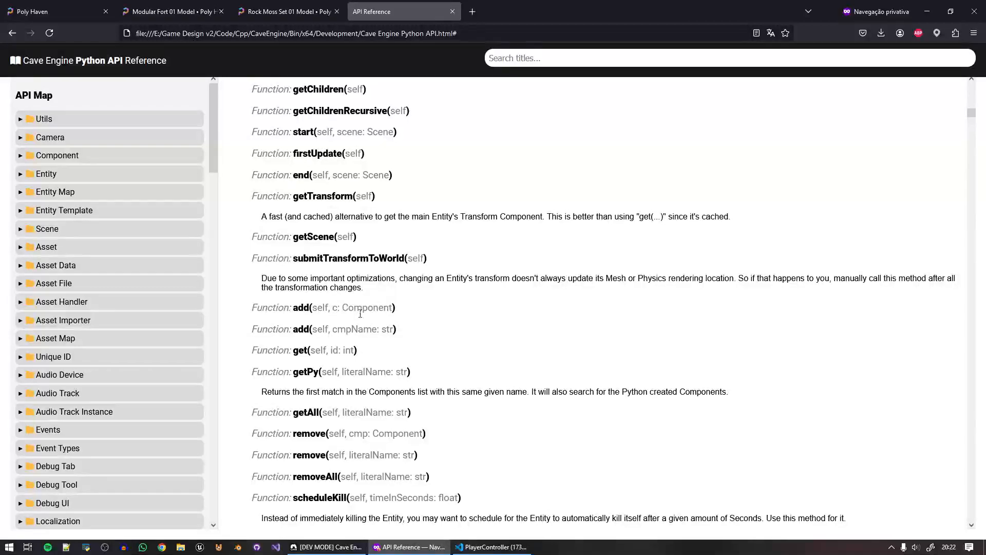
scroll(360, 313, down, 10)
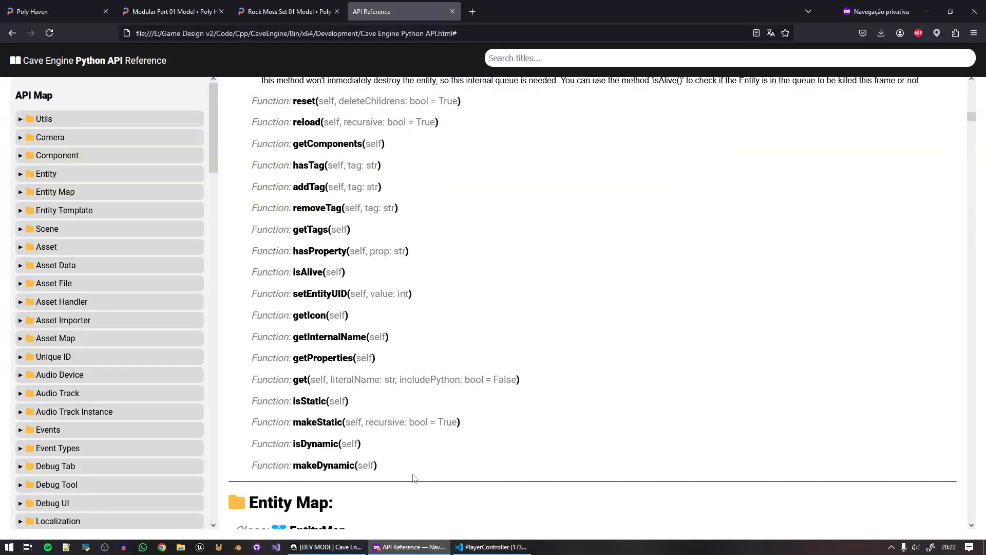
scroll(346, 302, up, 14)
drag(391, 466, 301, 194)
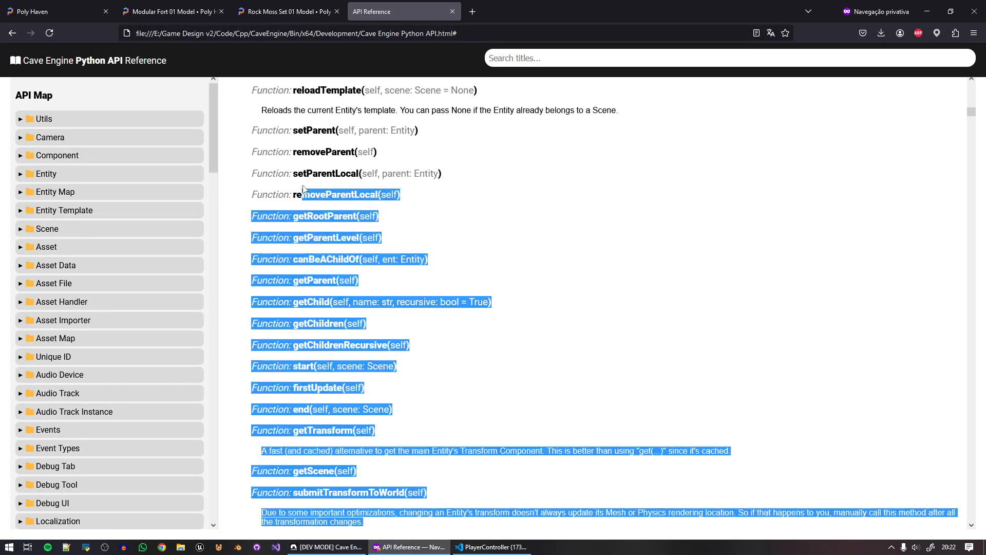
click(460, 209)
scroll(459, 210, up, 2)
scroll(460, 210, up, 6)
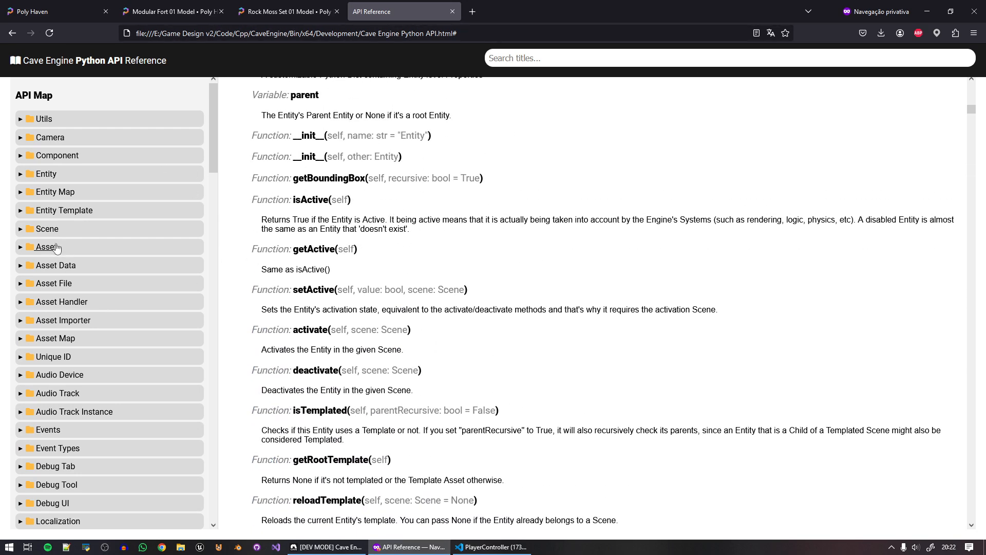
click(51, 229)
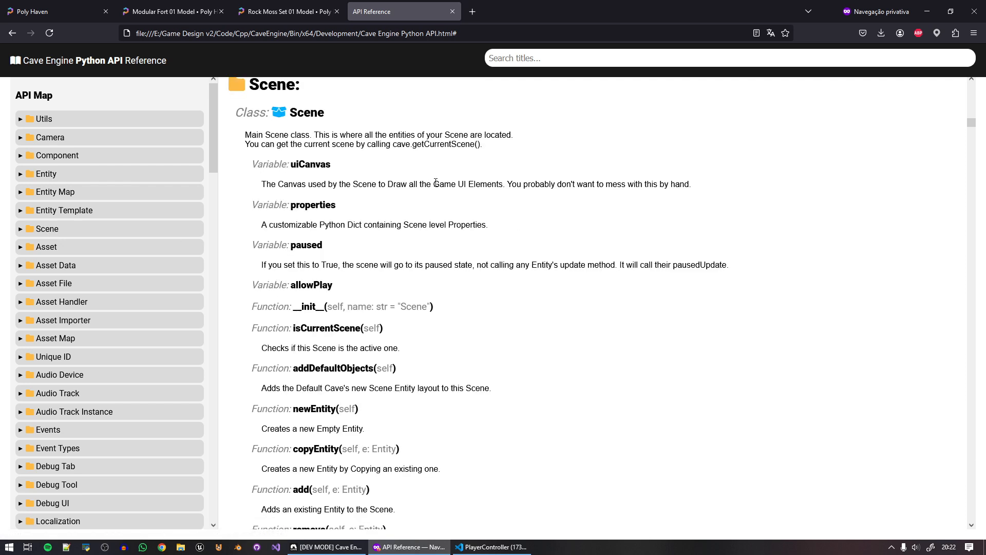
scroll(557, 296, down, 6)
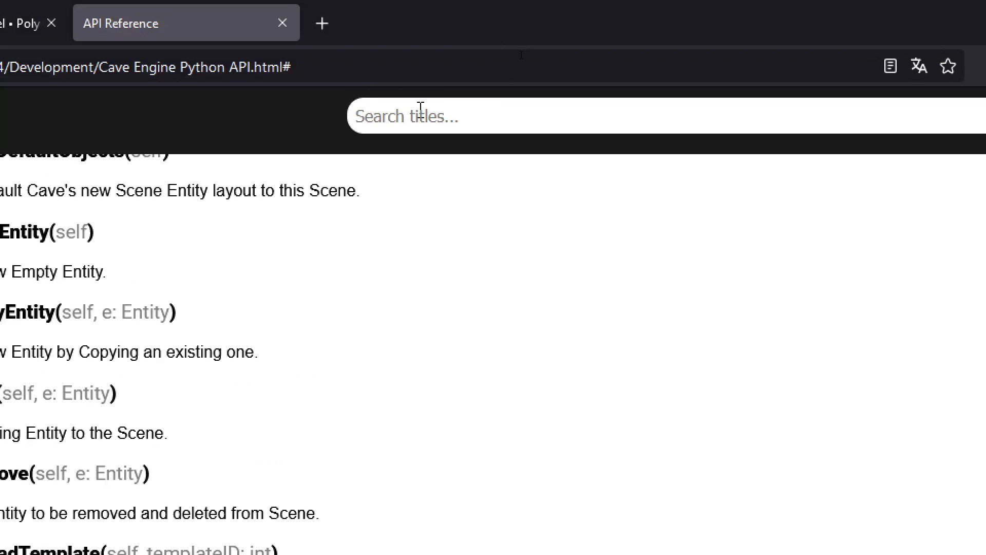
Search the reference titles for "entity" and open the Entity section from the results.
click(420, 109)
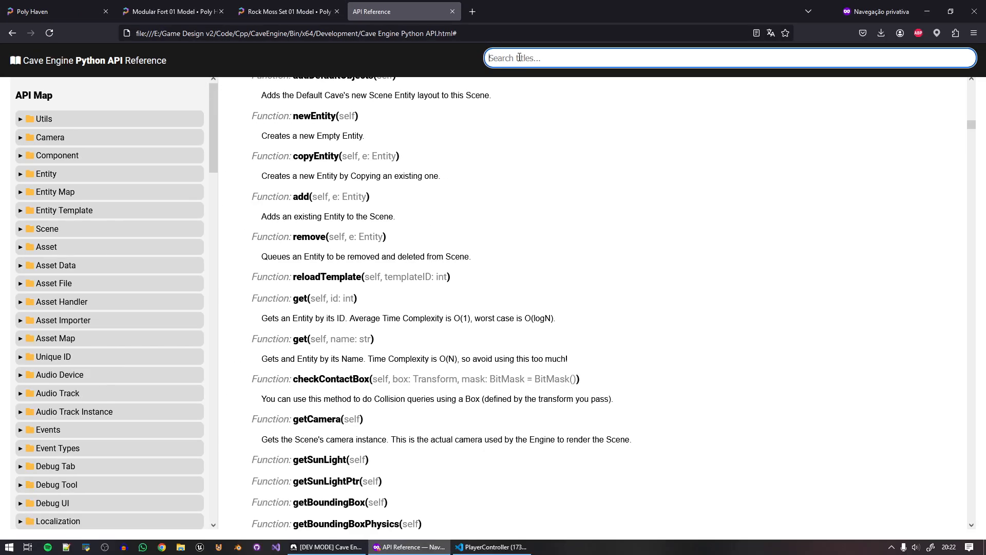
text(entity)
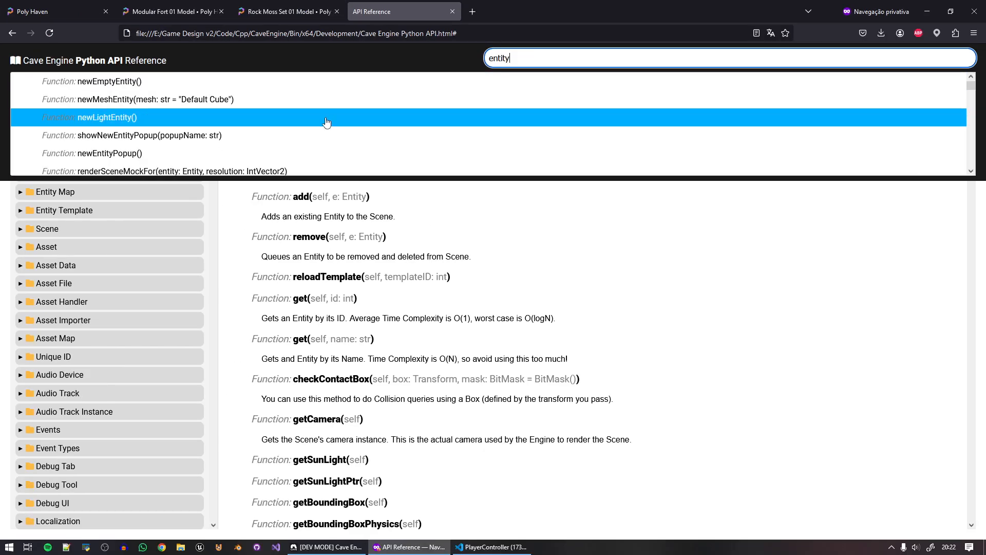
scroll(233, 136, down, 5)
click(106, 131)
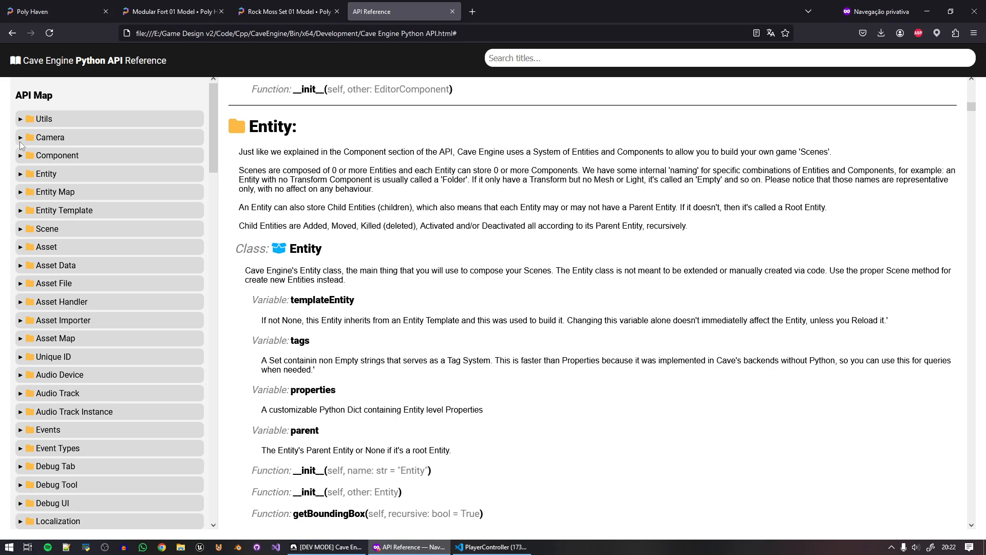
Expand the Camera entry in the API Map and look through its listed functions.
click(20, 142)
click(32, 155)
scroll(69, 322, down, 5)
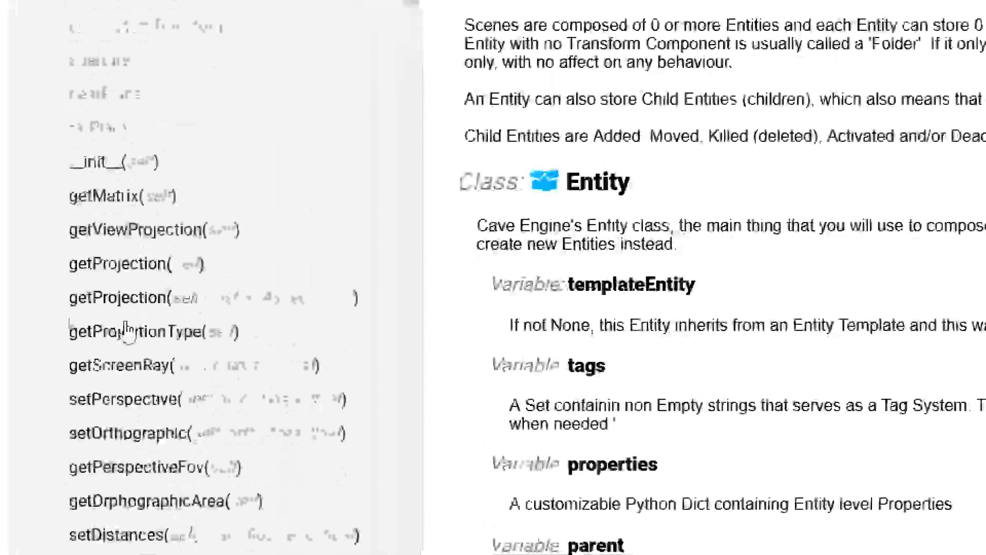
scroll(94, 310, down, 5)
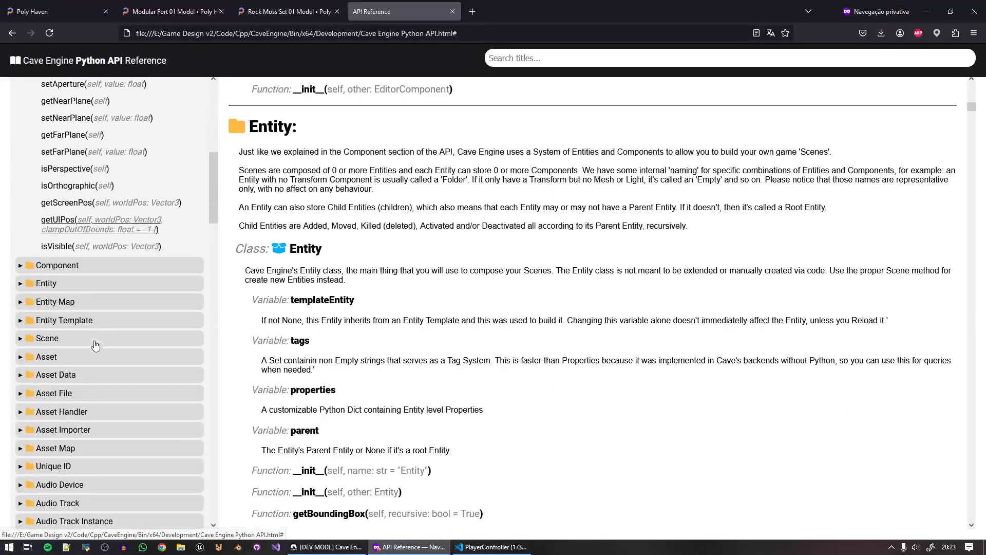
scroll(94, 337, down, 1)
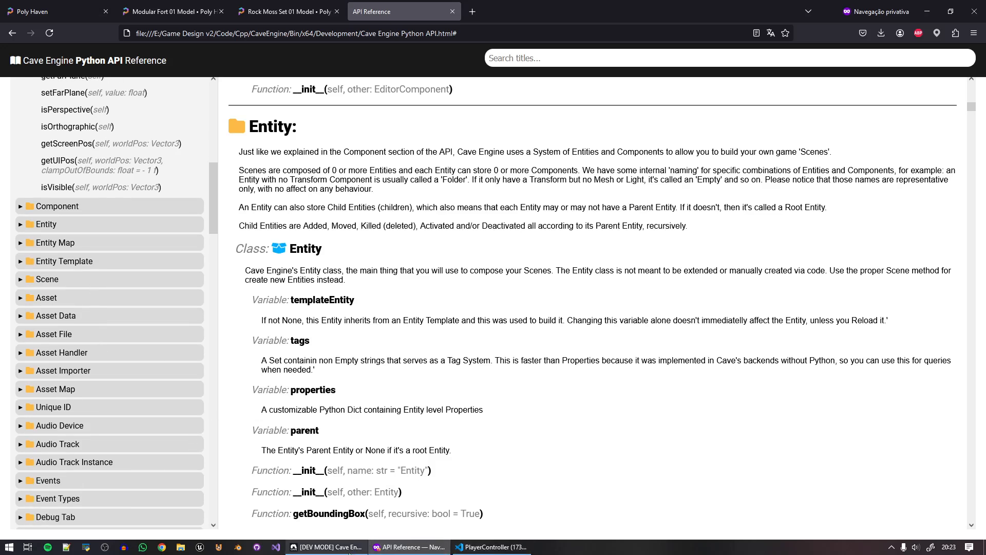
Switch to the Cave Engine editor, deselect the Player and briefly run and stop the game.
click(327, 547)
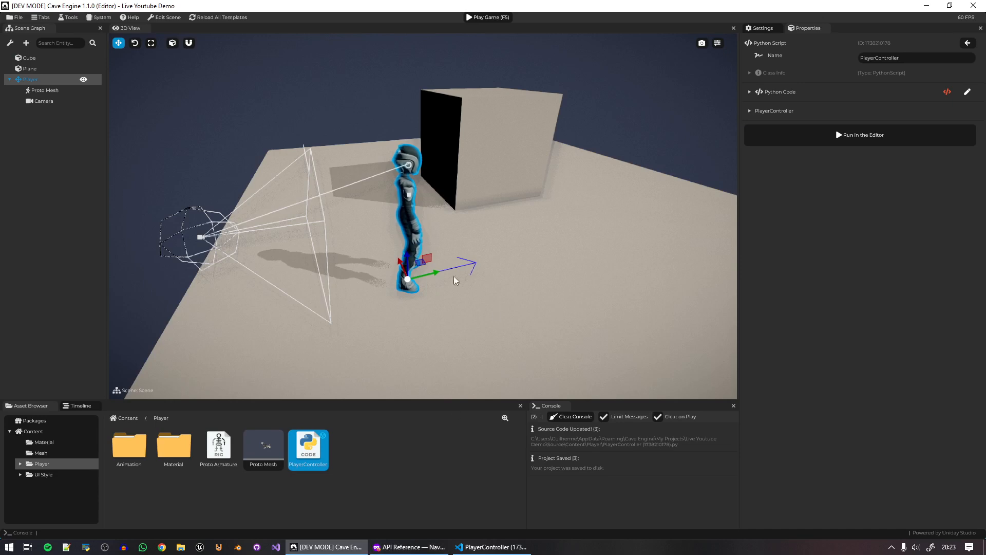
click(608, 141)
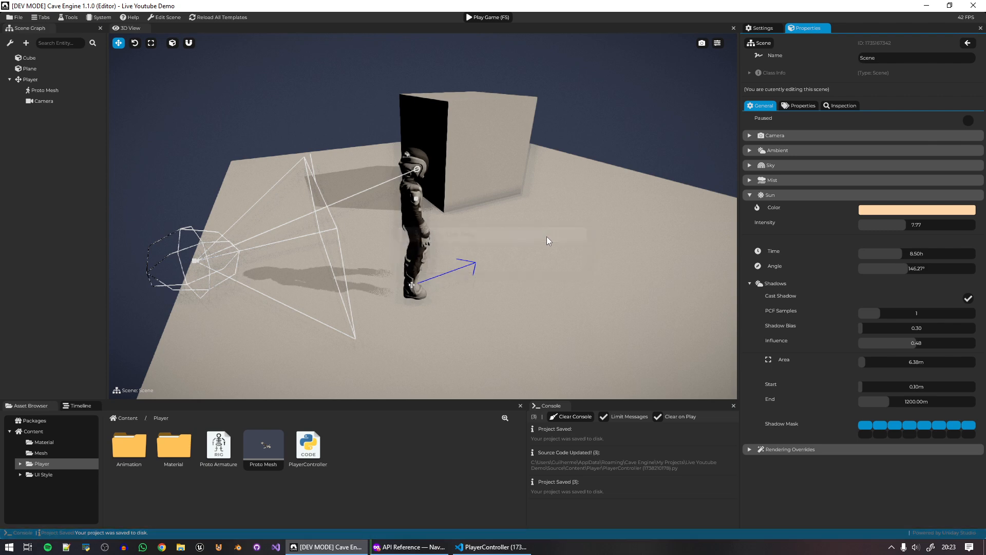
key(F5)
key(F5)
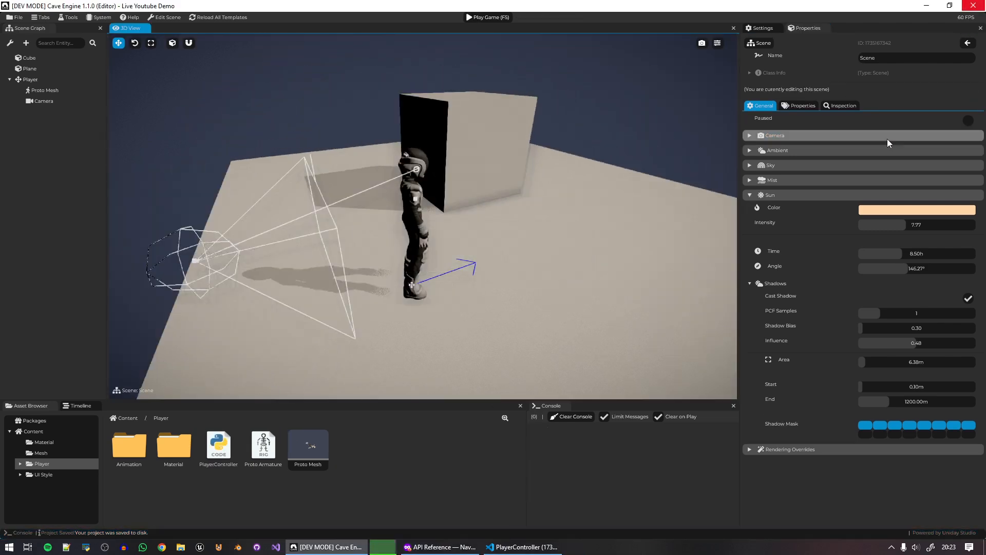
click(488, 548)
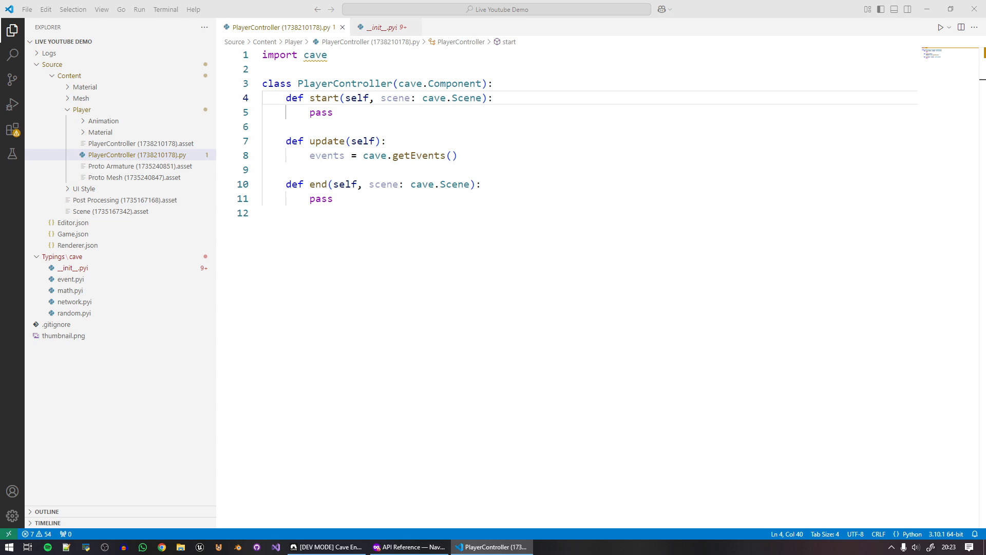
click(437, 127)
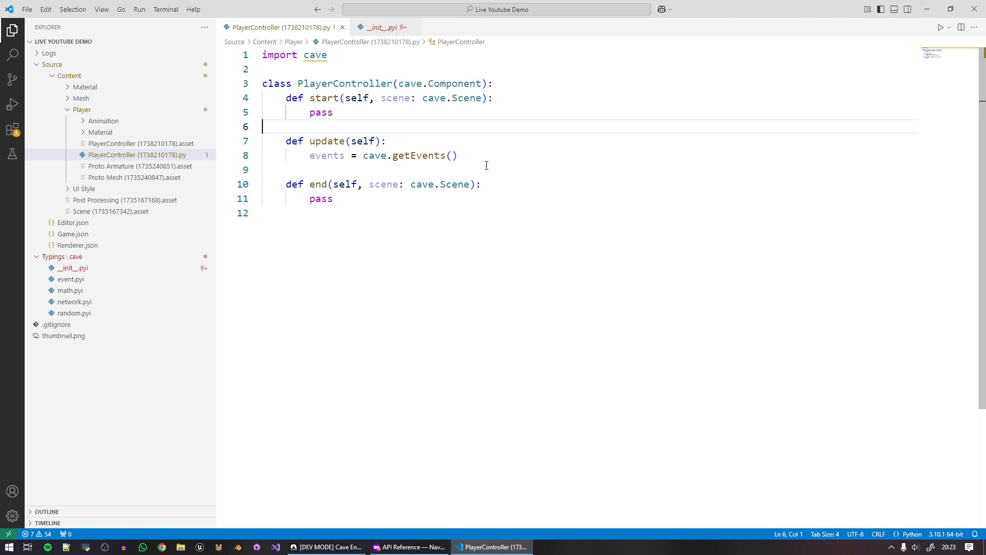
In the Cave Engine editor, select the Player entity and move it slightly along Z to about -2.51 m.
click(326, 547)
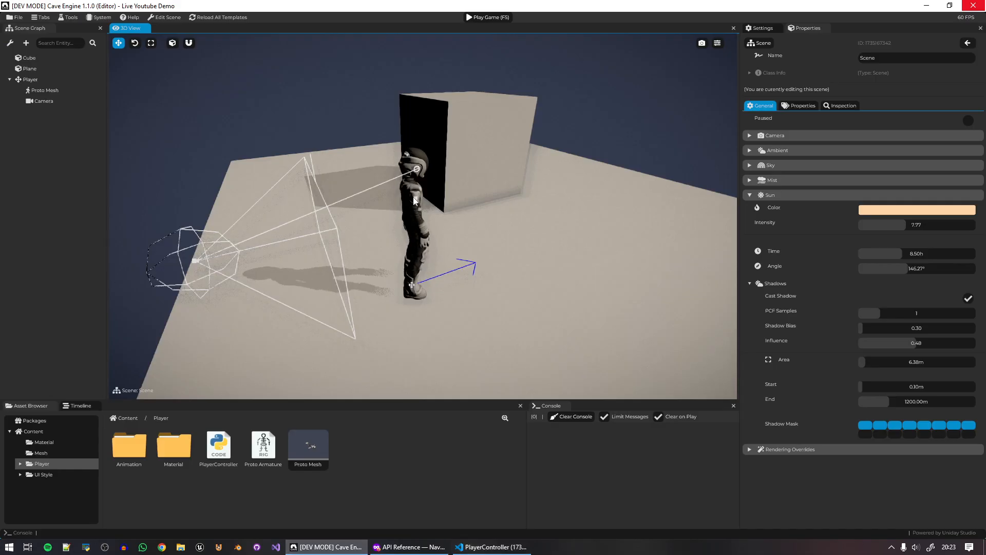
click(402, 276)
click(30, 79)
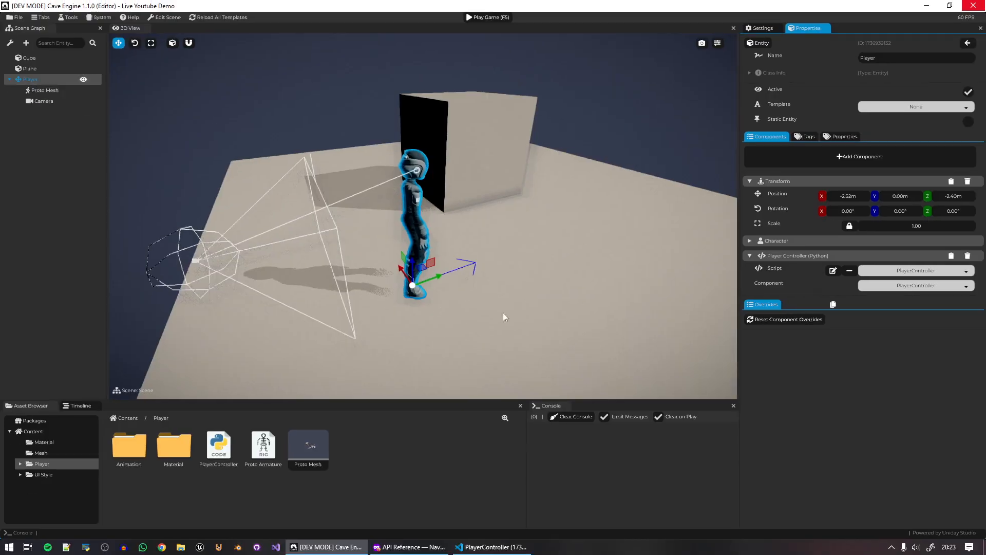
mouse_move(439, 276)
mouse_down()
mouse_move(492, 267)
mouse_move(398, 294)
mouse_move(485, 277)
mouse_move(405, 288)
mouse_move(434, 280)
mouse_up()
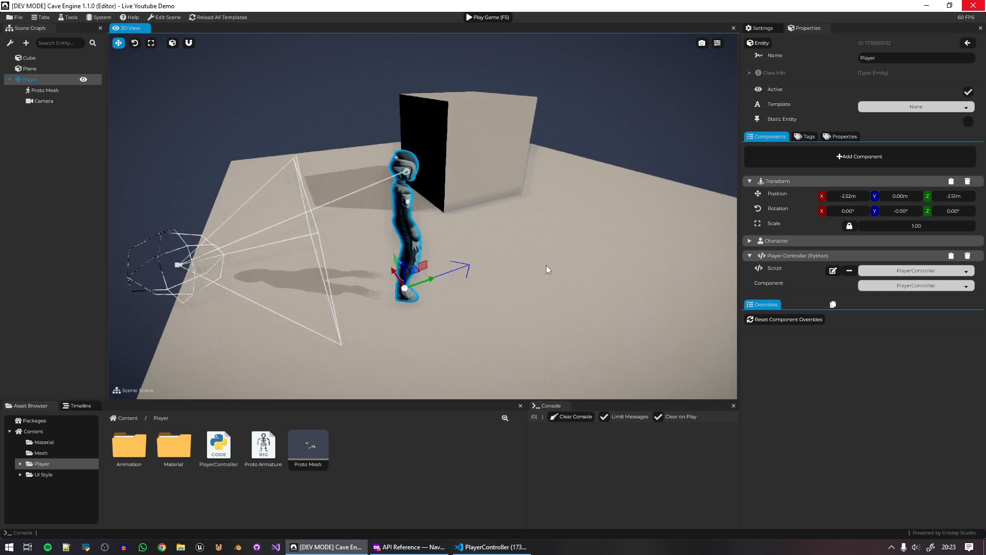
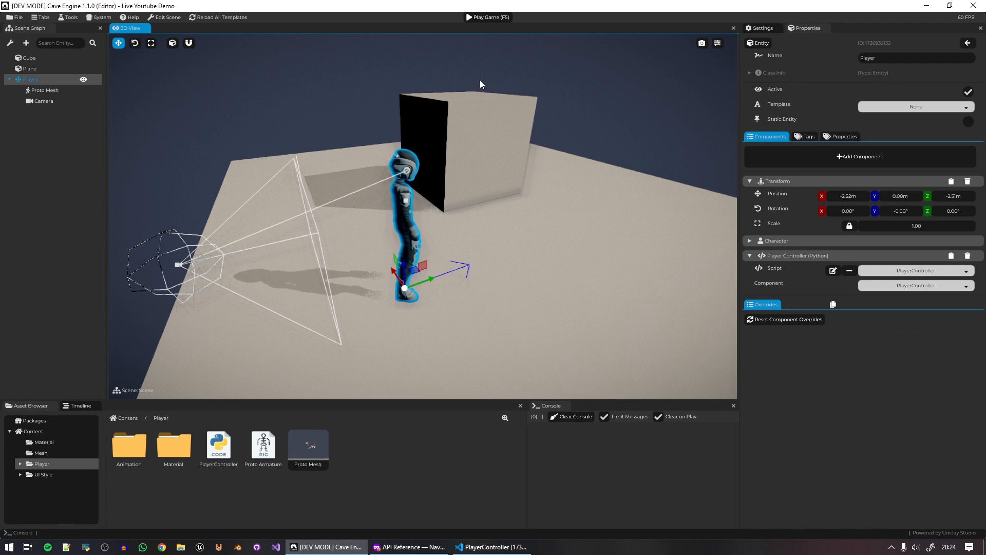
Check the start method in the PlayerController script, then return to Cave Engine and view the Player's Character component settings.
click(492, 546)
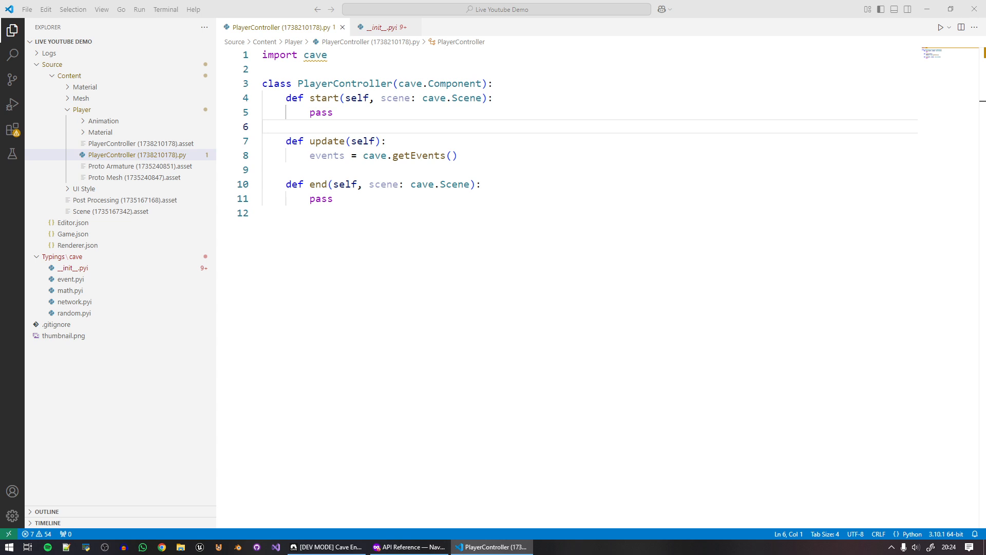
double_click(321, 112)
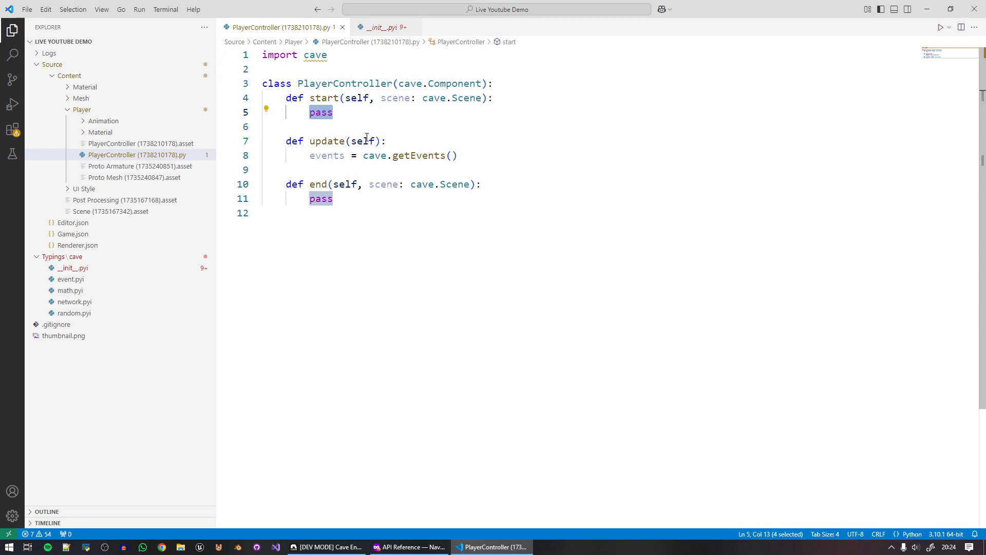
key(alt+Tab)
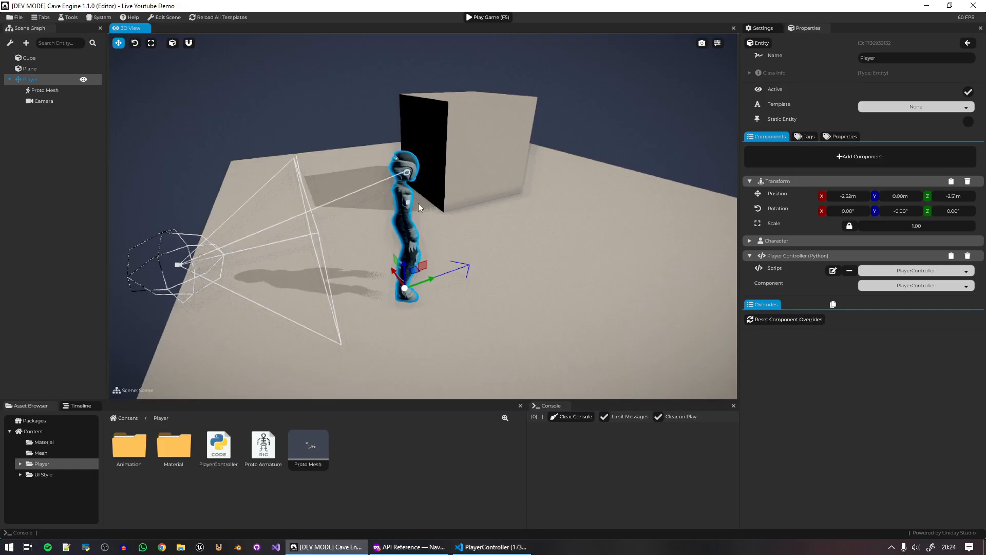
click(26, 82)
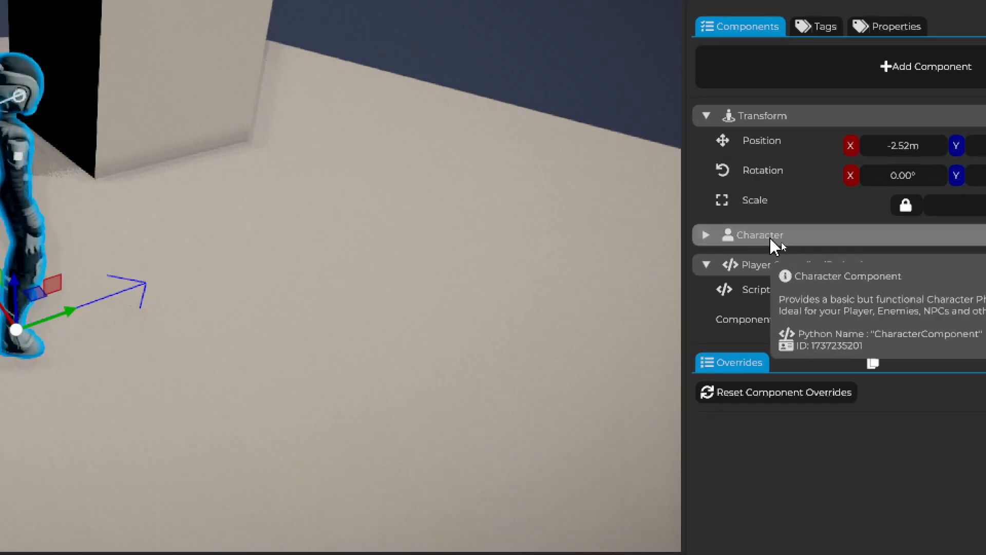
click(791, 241)
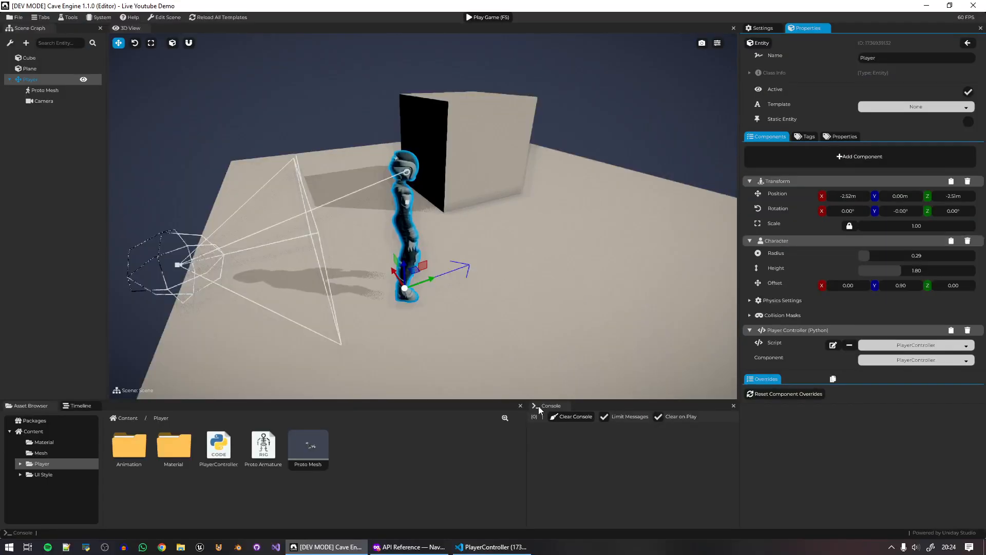
Switch to VS Code and replace the pass statement in PlayerController's start method with "self.character =".
key(alt+Tab)
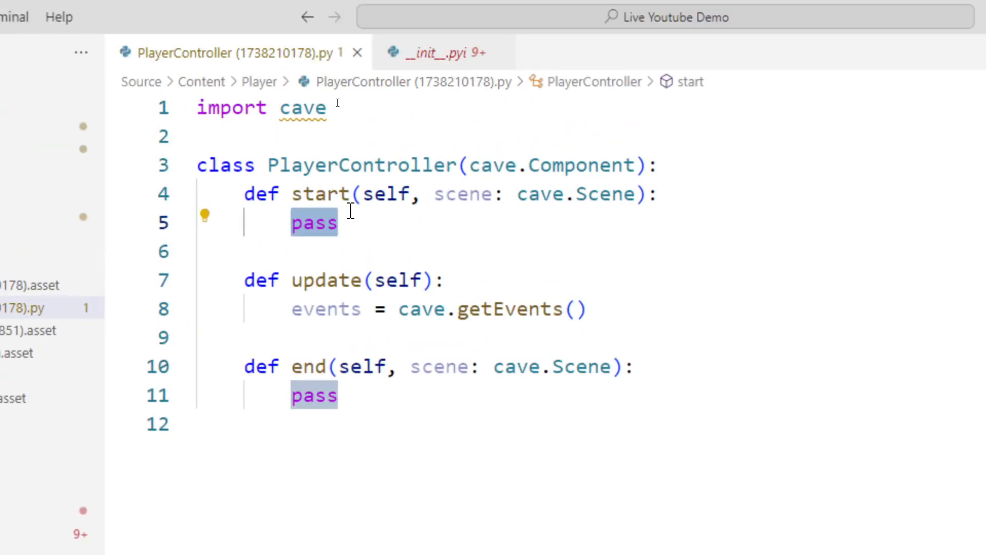
click(349, 165)
double_click(330, 200)
double_click(327, 224)
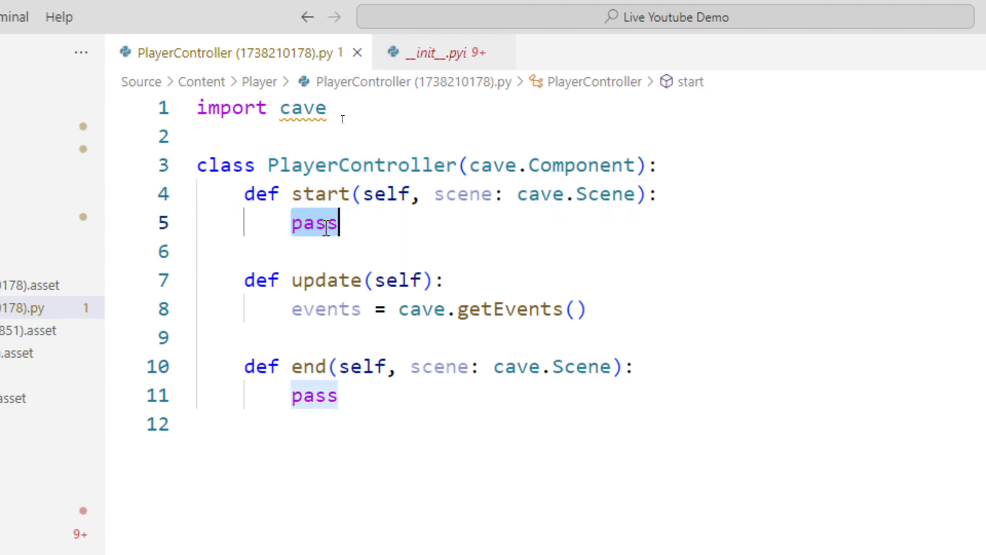
text(self.)
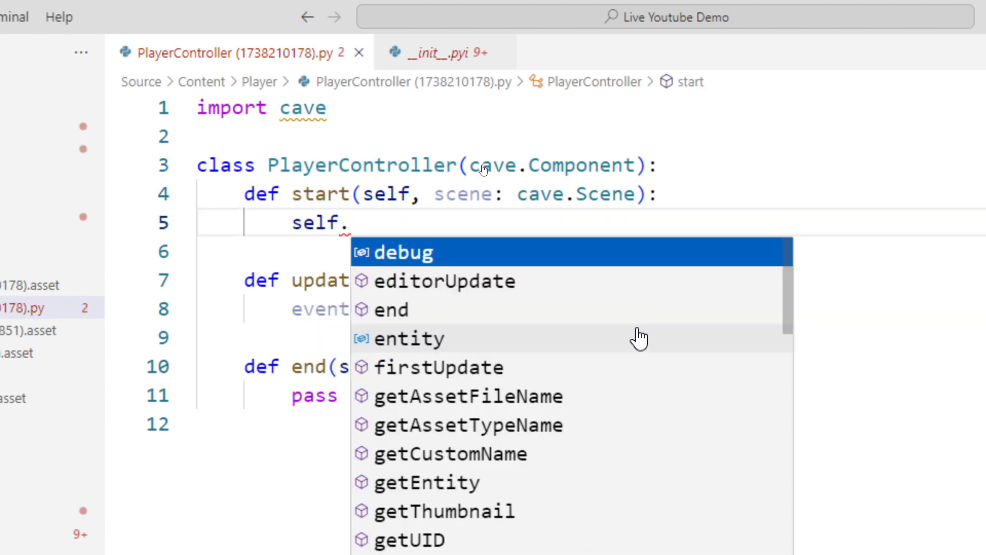
text(character =)
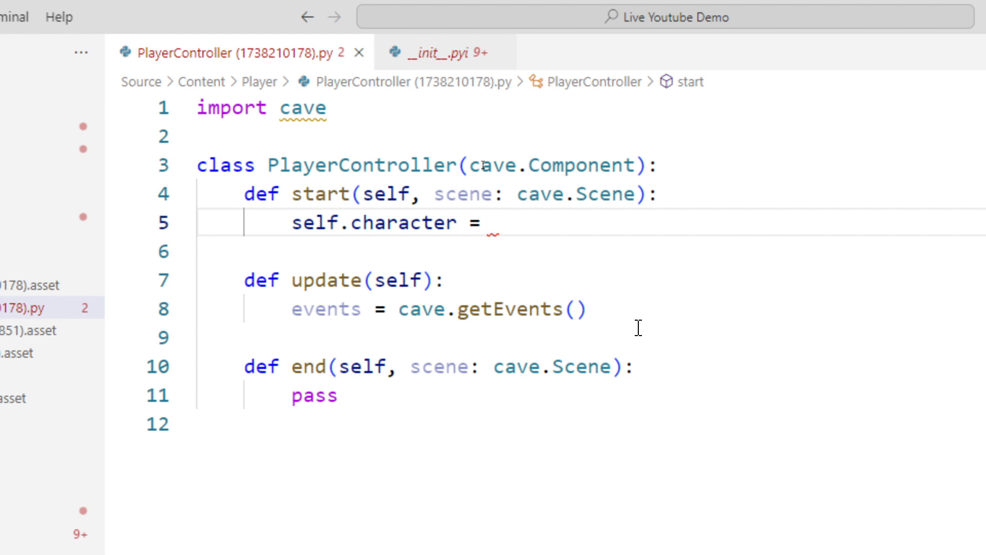
Annotate self.character in the start method with the type cave.CharacterComponent, keeping the equals sign after it.
key(Left)
key(Left)
text(: c)
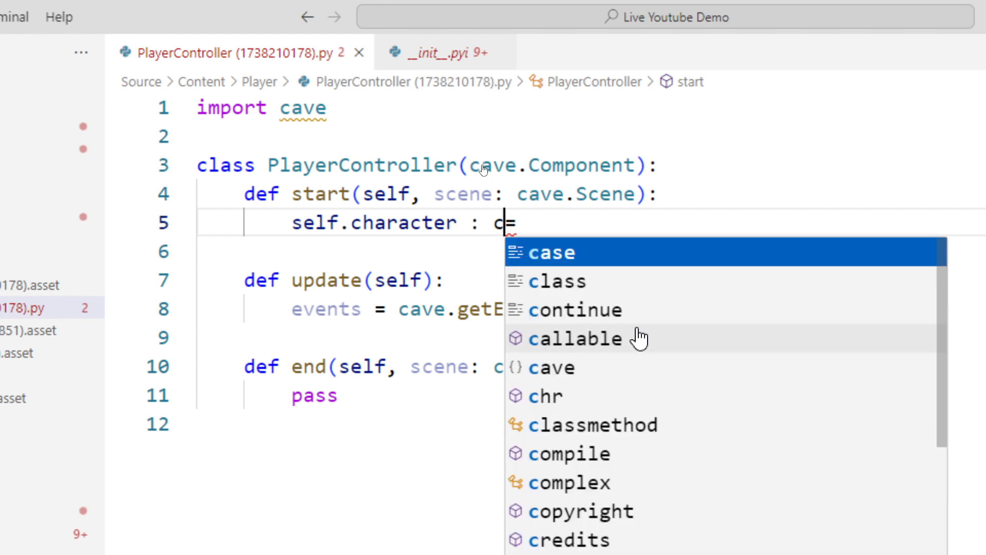
text(ave.C)
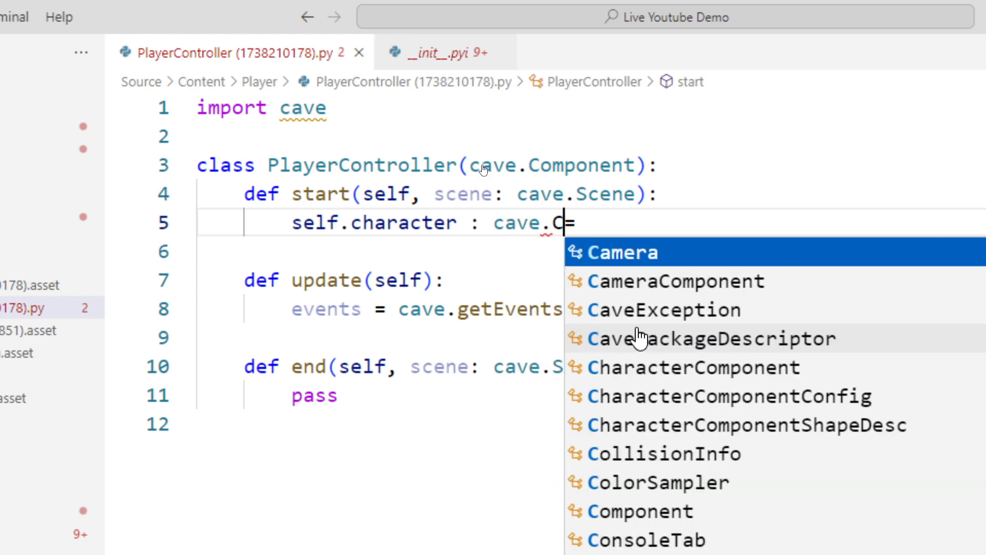
text(hara)
key(Tab)
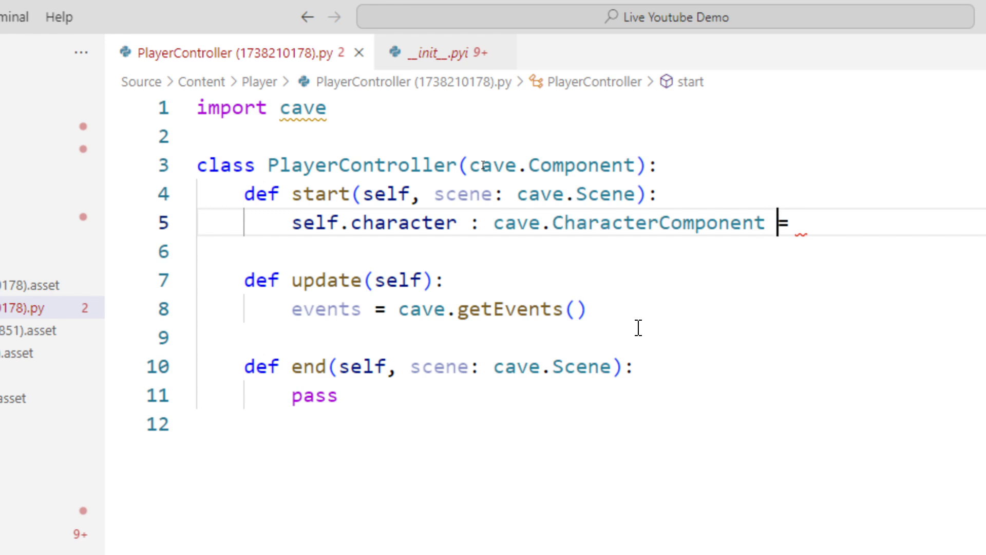
click(454, 223)
double_click(443, 222)
drag(494, 222, 768, 223)
click(815, 233)
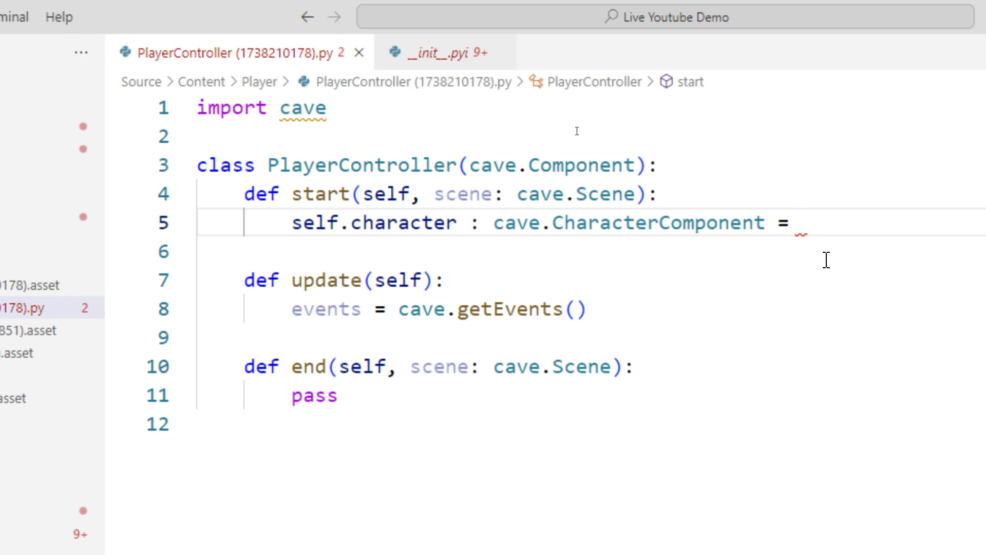
Try removing the ": cave.CharacterComponent" annotation from self.character and undo the removal.
double_click(393, 193)
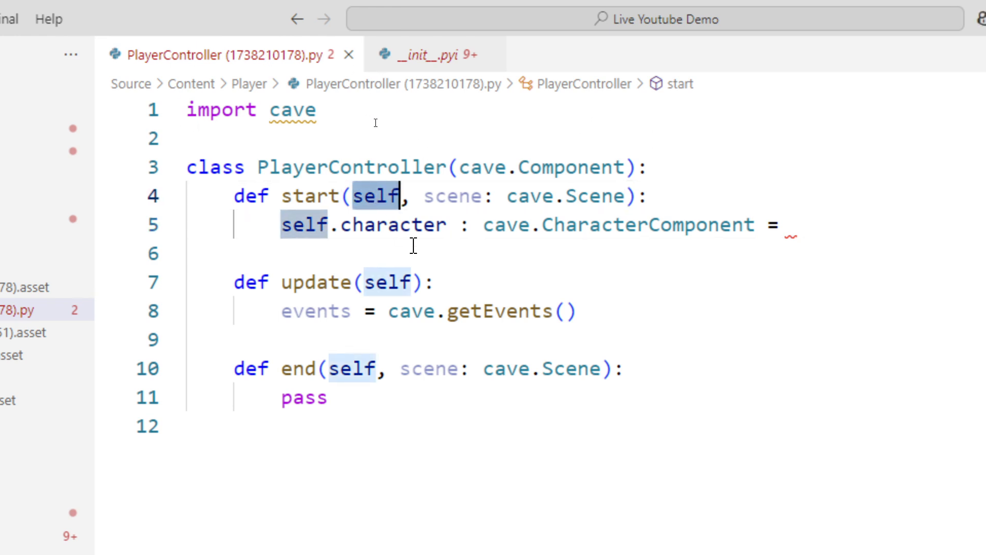
drag(459, 225, 765, 225)
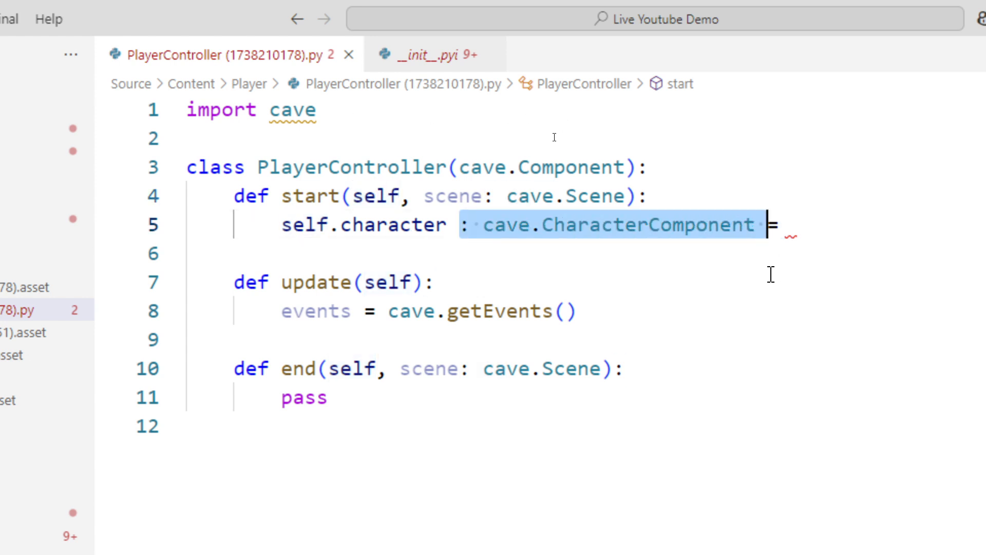
key(BackSpace)
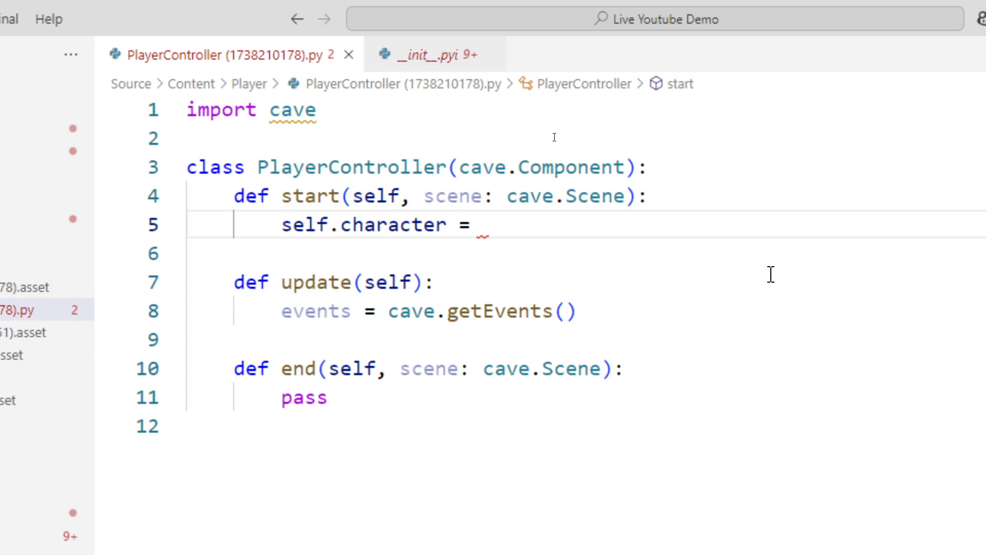
key(ctrl+z)
Assign a placeholder 0 to self.character and start a "self.character." line below it to view the suggested members.
key(End)
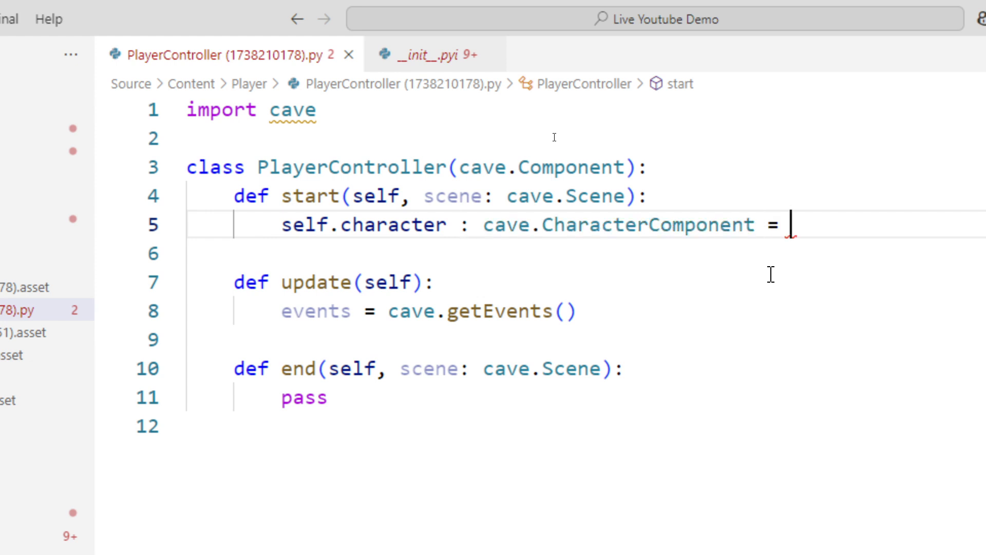
text(0)
key(Return)
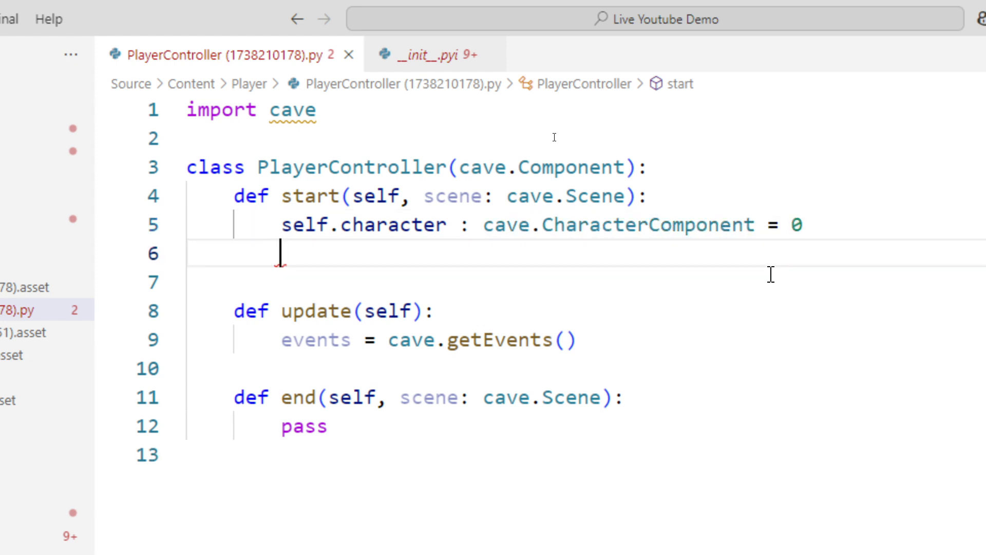
key(Return)
text(self.character.)
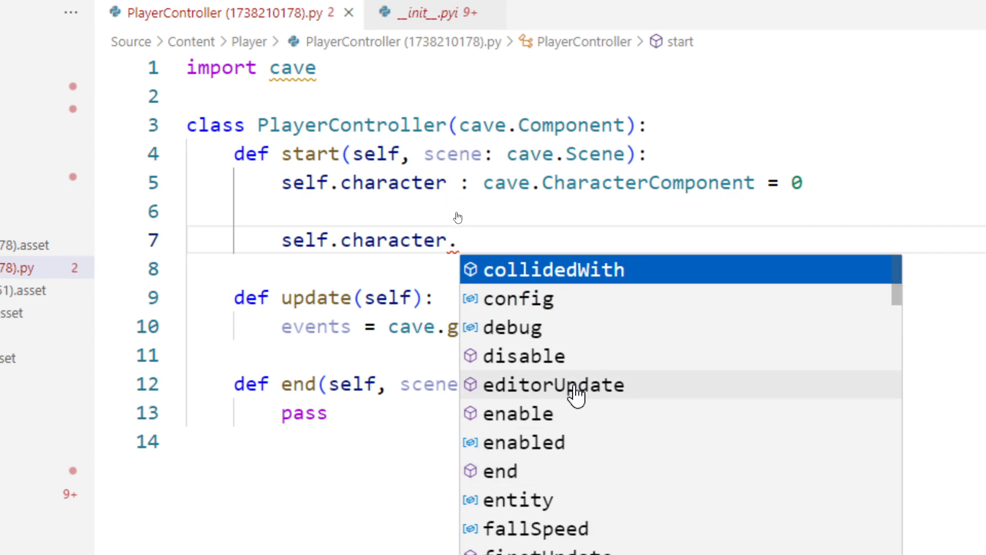
Delete the trial "self.character." line and its extra blank line from the start method.
click(542, 225)
drag(459, 183, 766, 185)
drag(473, 247, 509, 224)
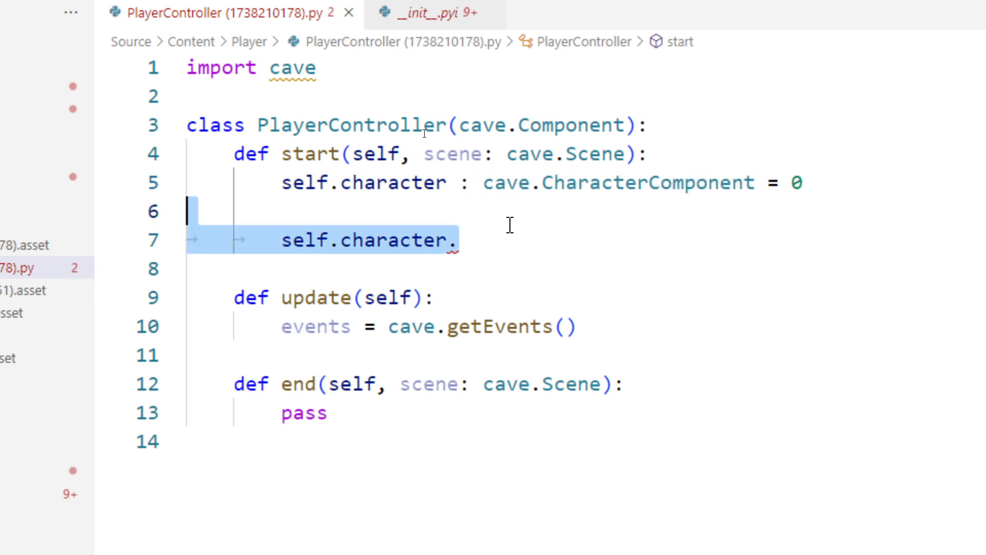
key(BackSpace)
key(Delete)
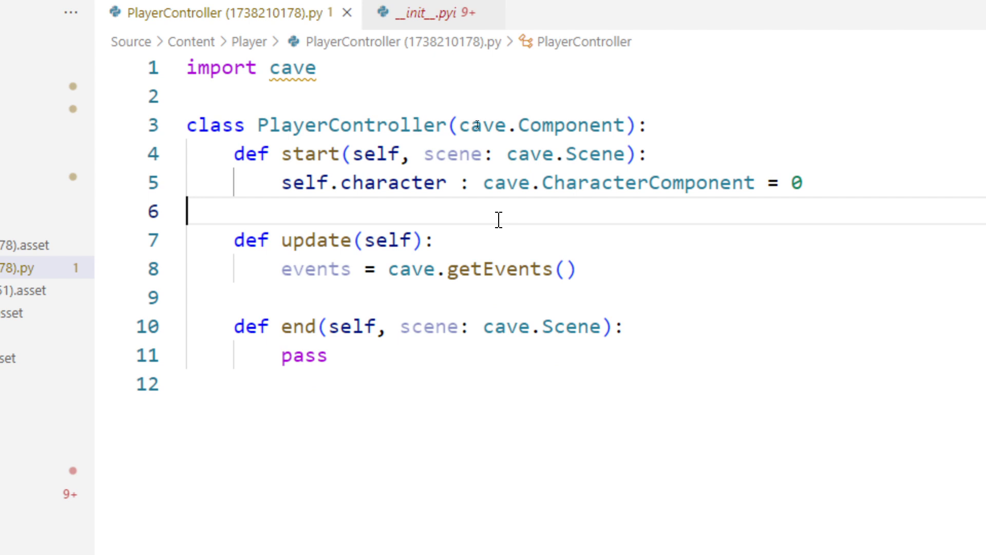
Replace the placeholder 0 assigned to self.character with self.entity.get("Character").
double_click(375, 188)
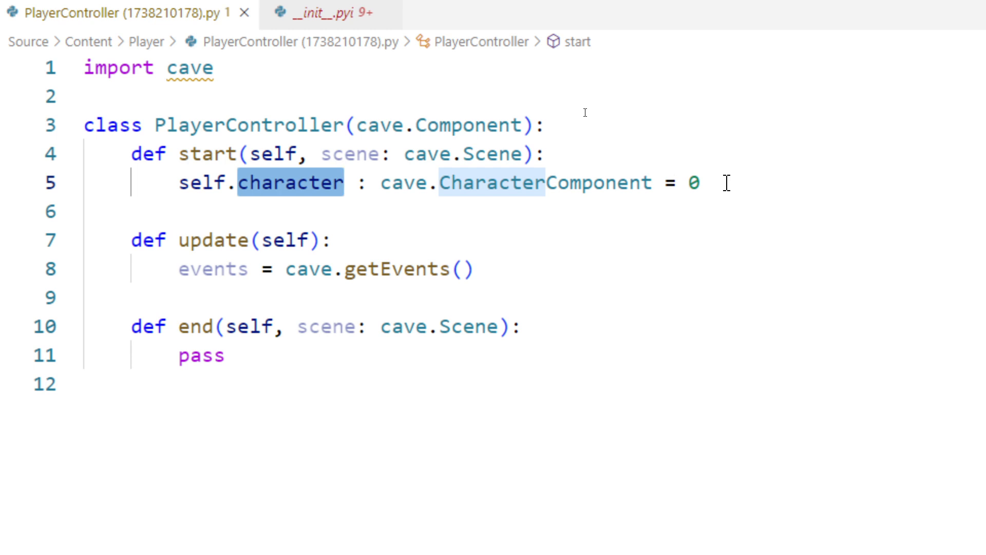
click(727, 183)
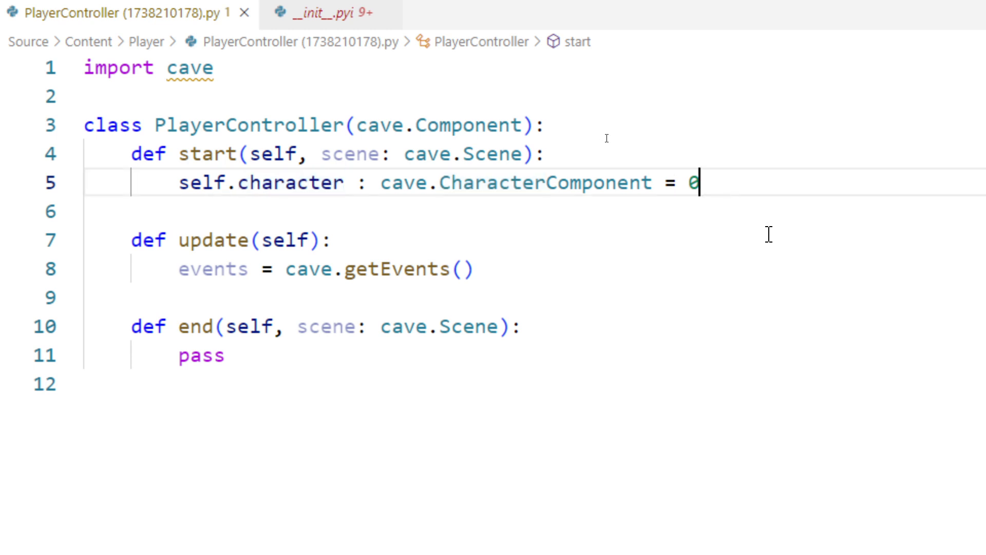
text(self.et)
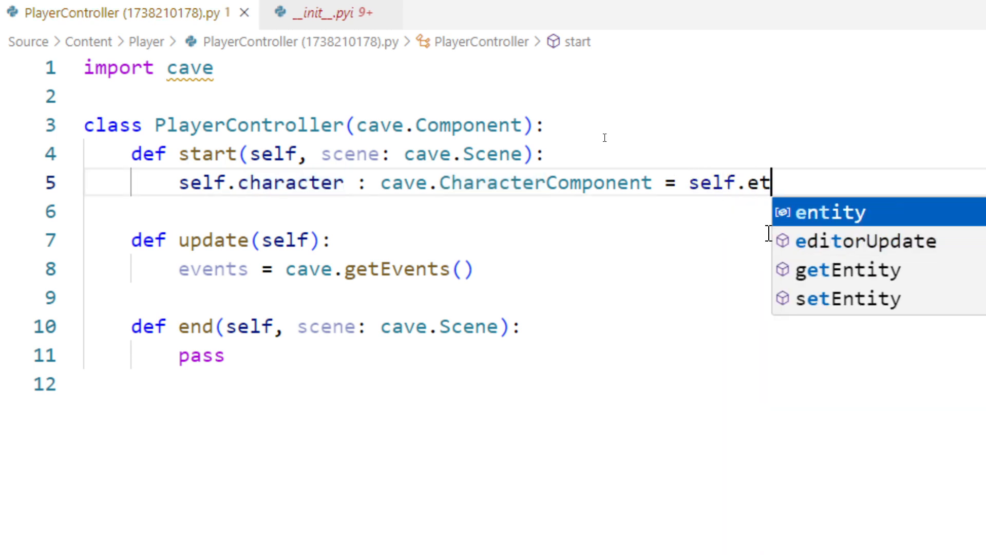
key(Tab)
text(.)
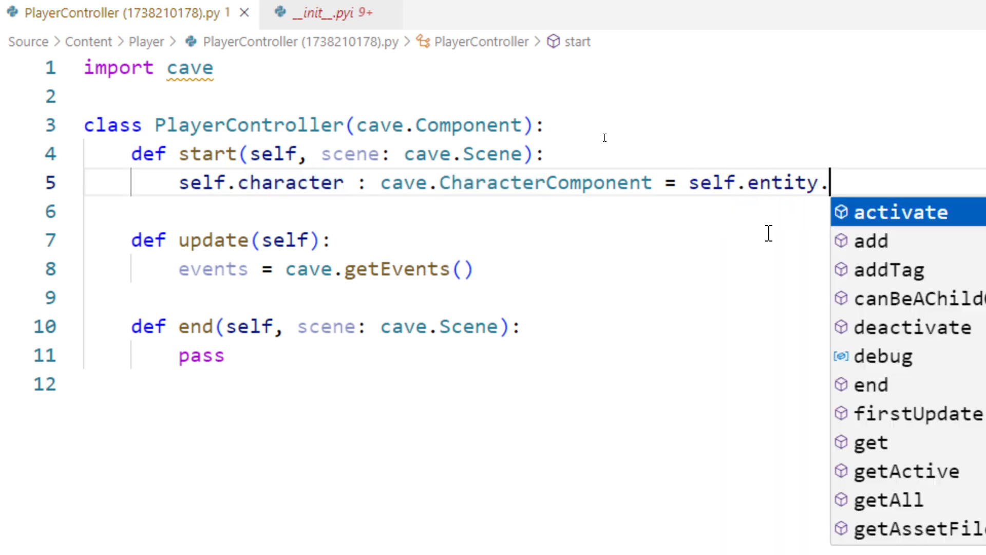
text(get()
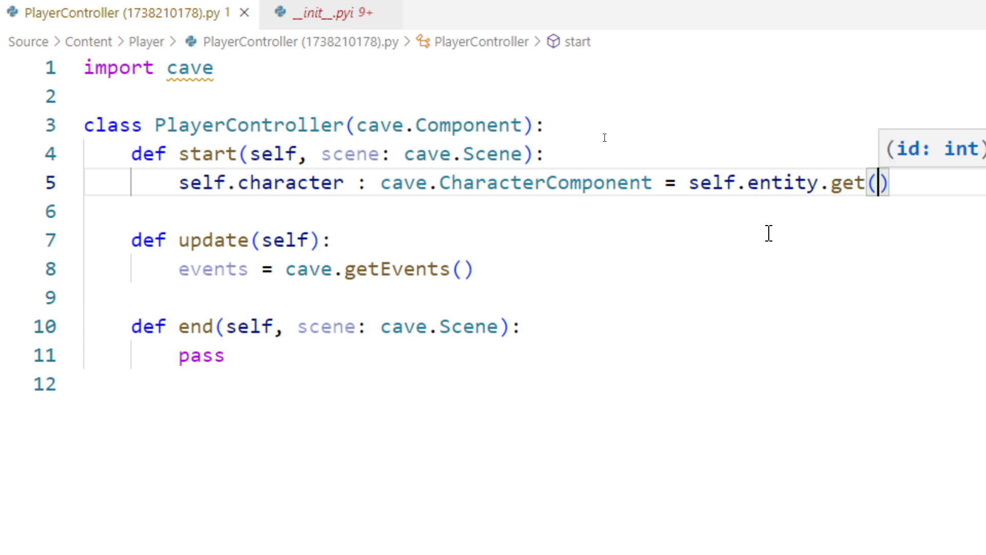
scroll(855, 177, right, 2)
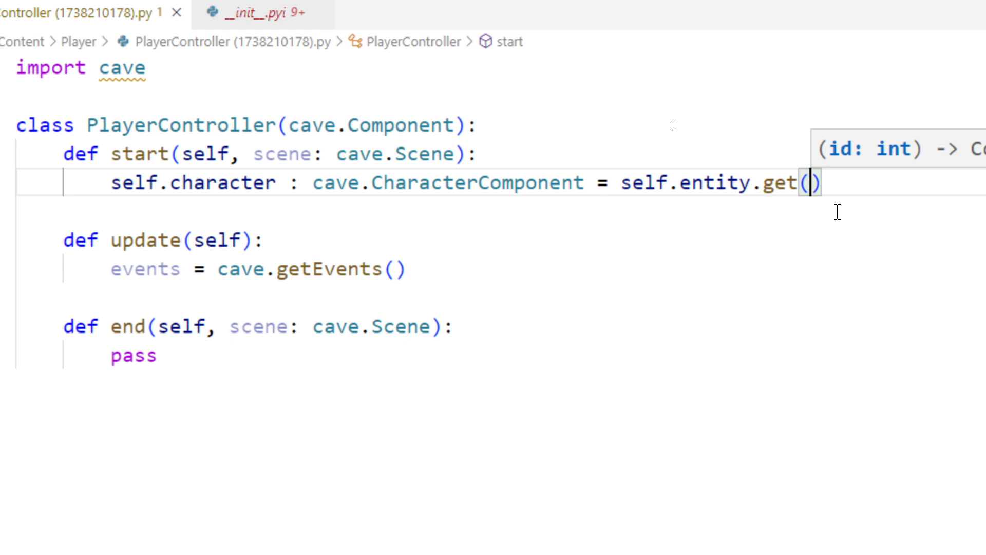
text(")
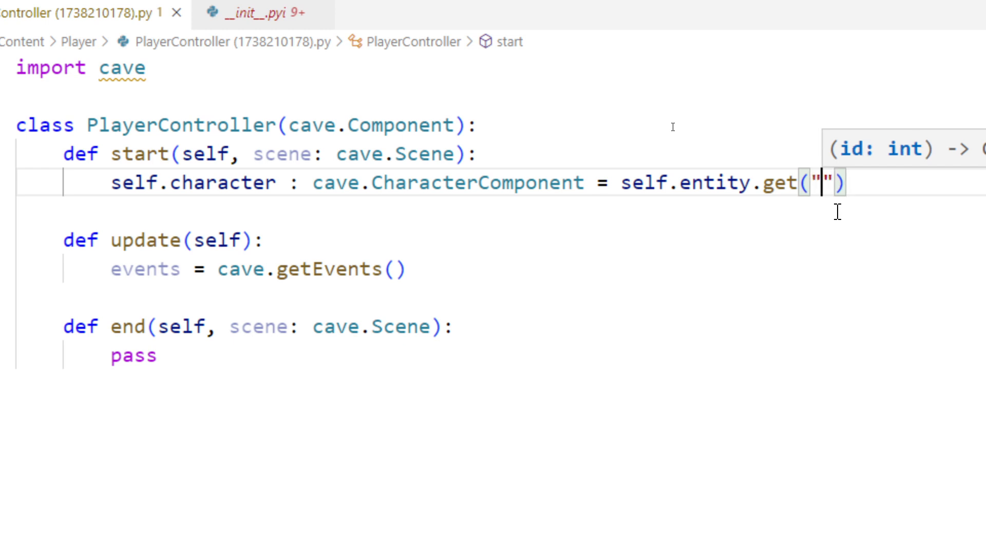
text(Character)
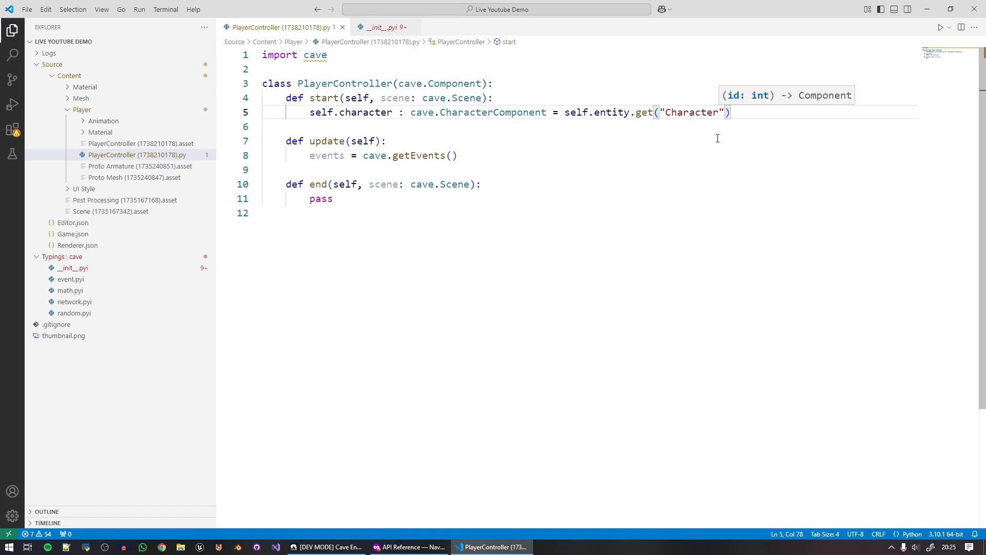
Extend the get argument to "Character Component" and trim it back to "Character".
text( Component)
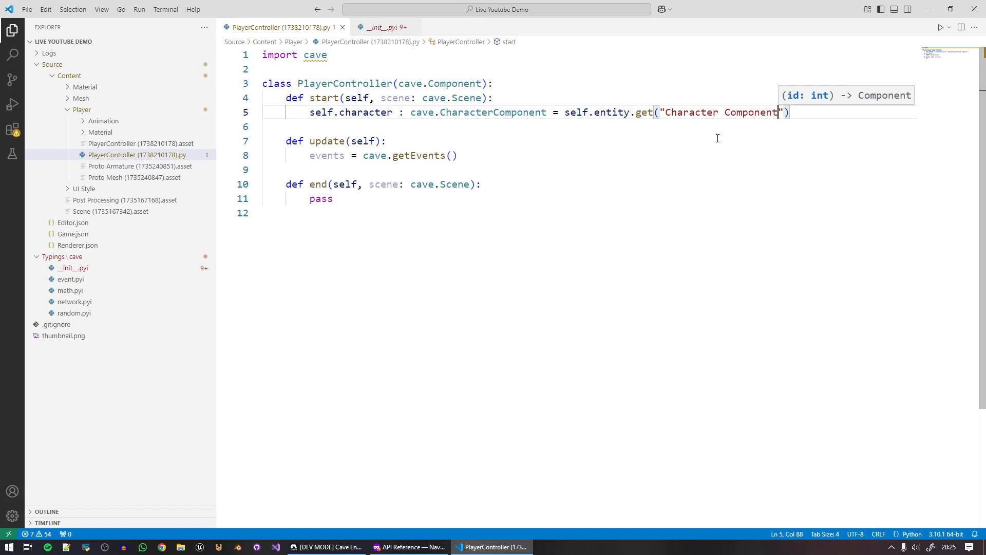
key(ctrl+shift+Left)
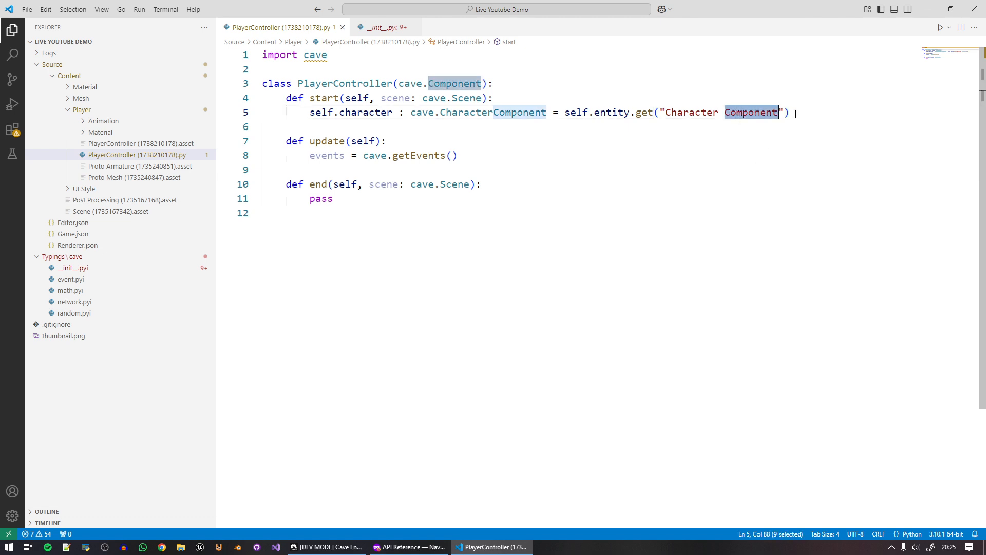
click(795, 119)
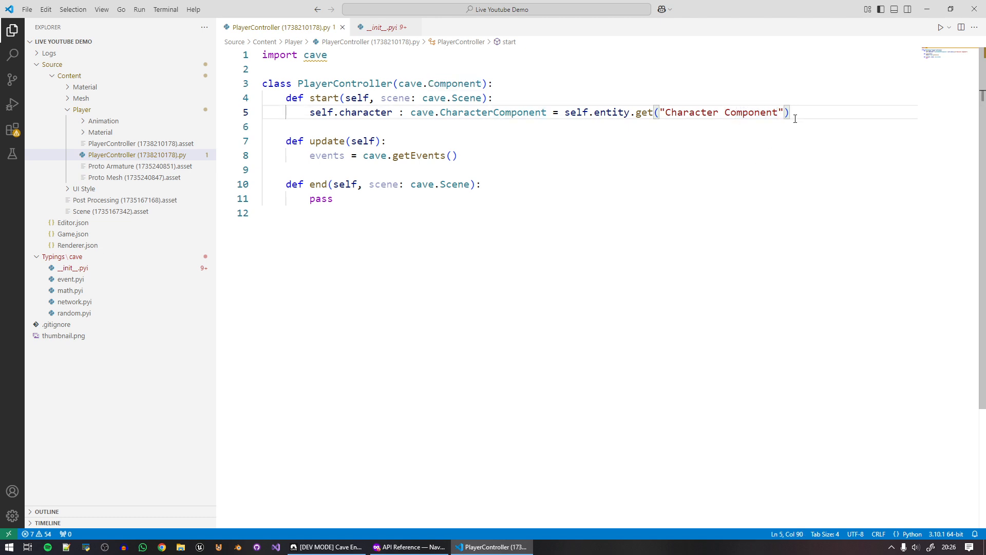
double_click(750, 113)
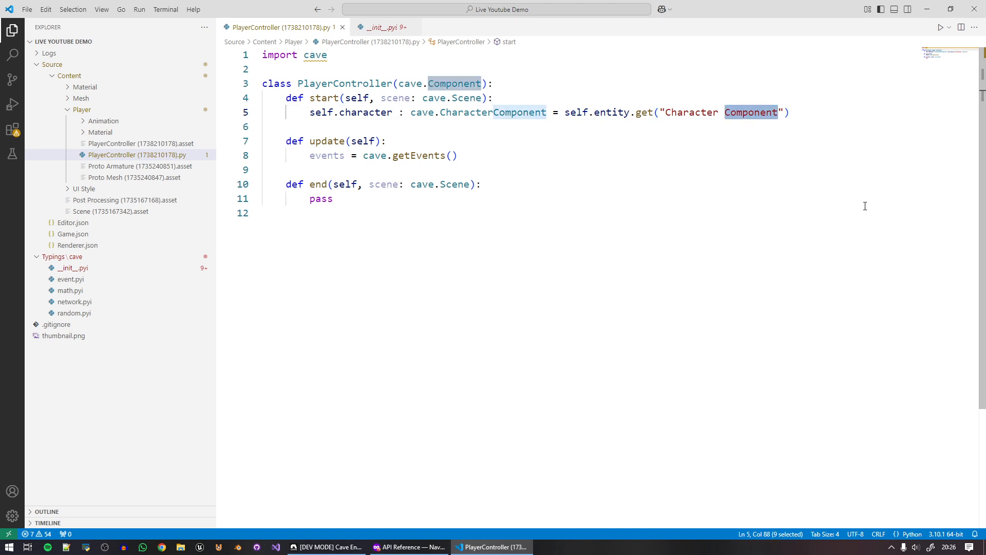
key(BackSpace)
key(BackSpace)
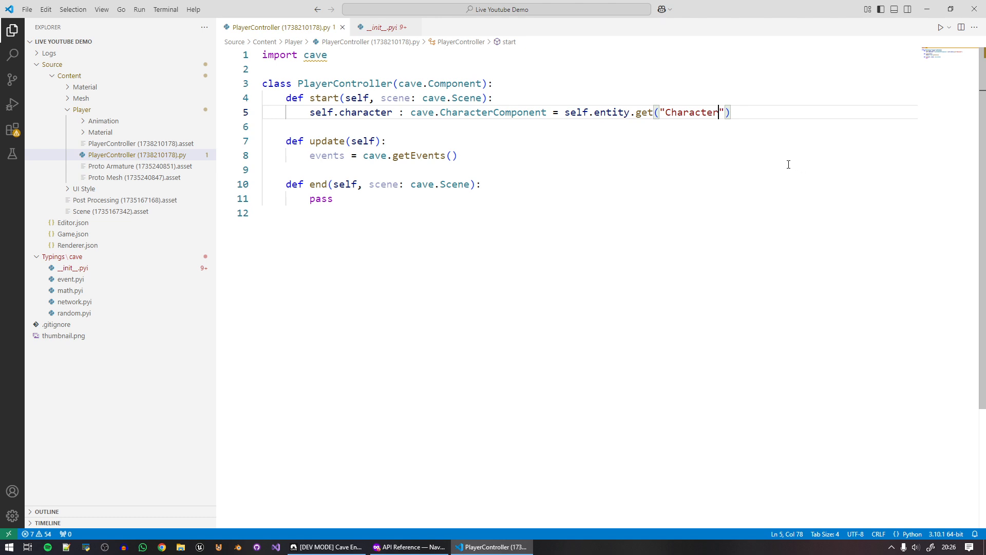
double_click(700, 112)
click(747, 112)
double_click(365, 113)
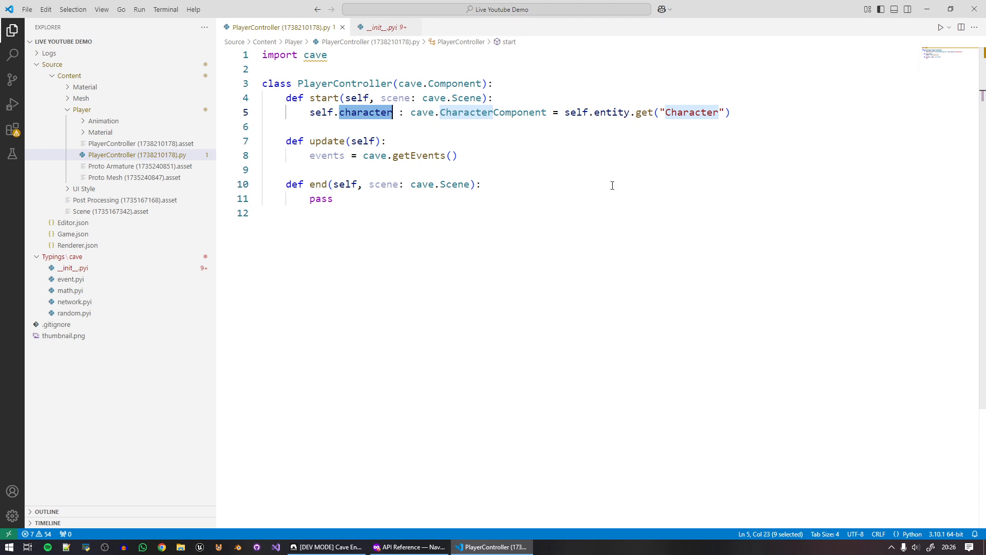
Below the getEvents line in the update method, leave a blank line and declare x = 0.0 and z = 0.0.
click(491, 155)
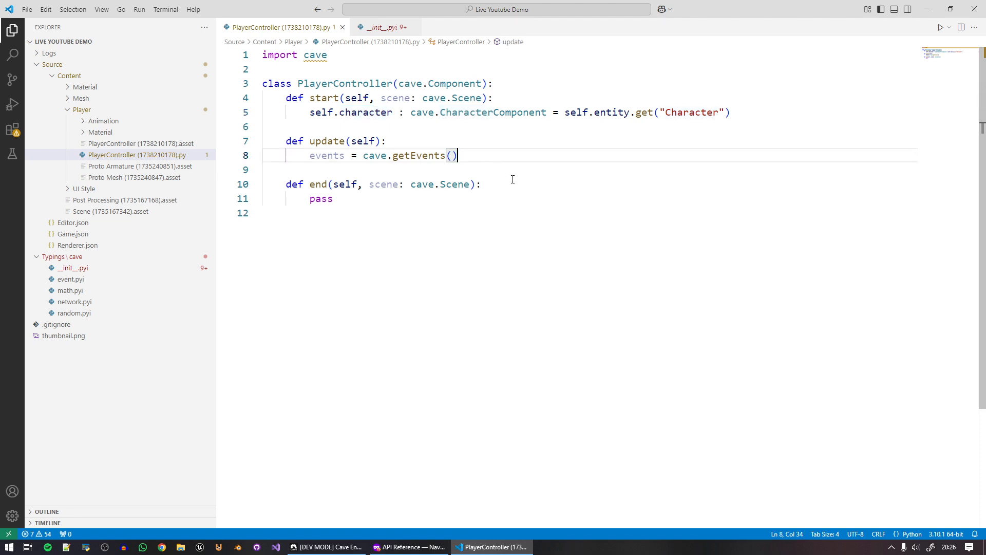
key(Return)
key(Return)
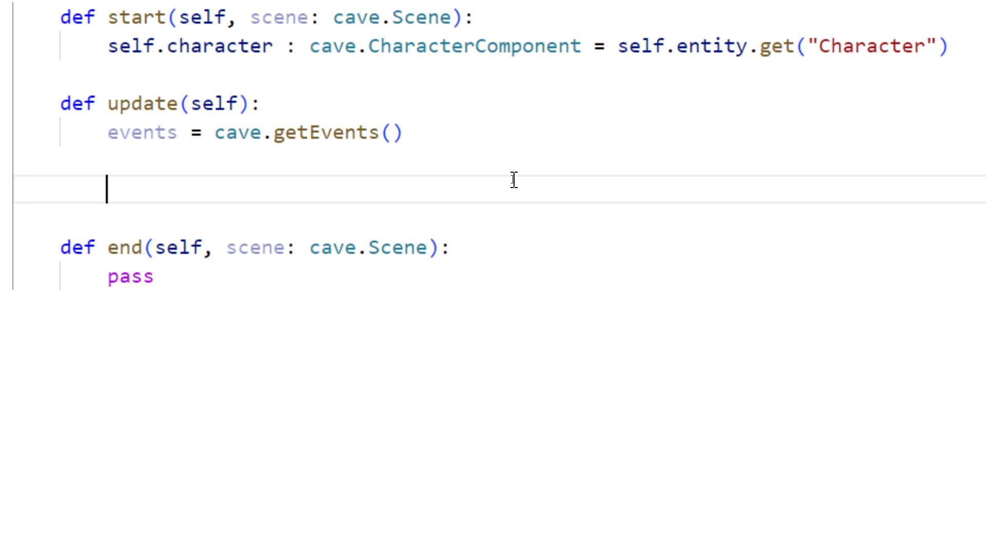
text(x)
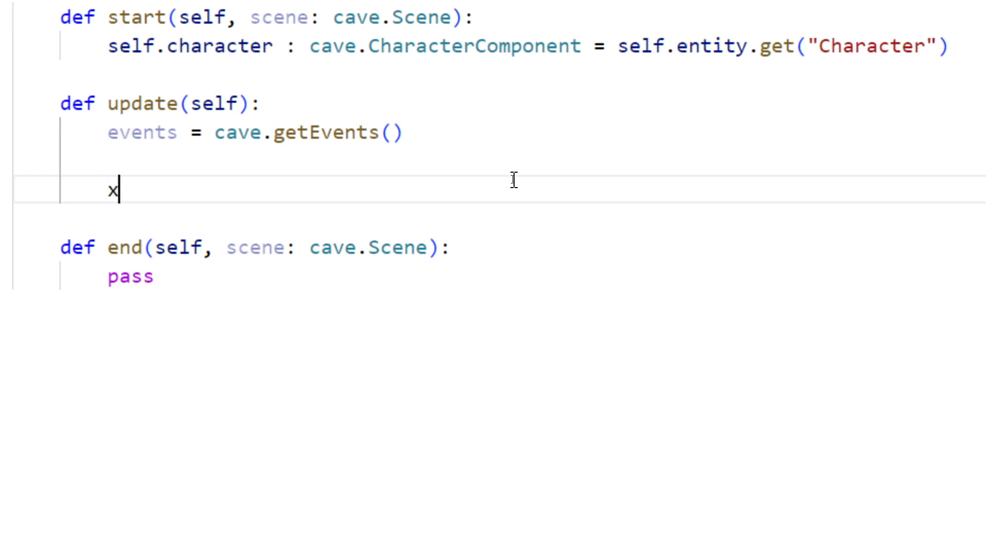
text( = 0.0)
key(Return)
text(z)
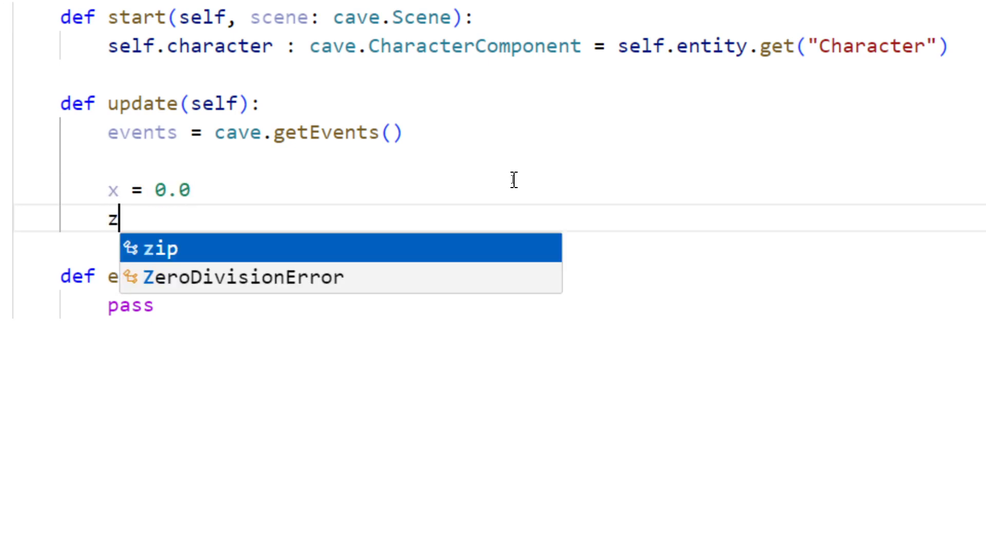
text( = 0.0 )
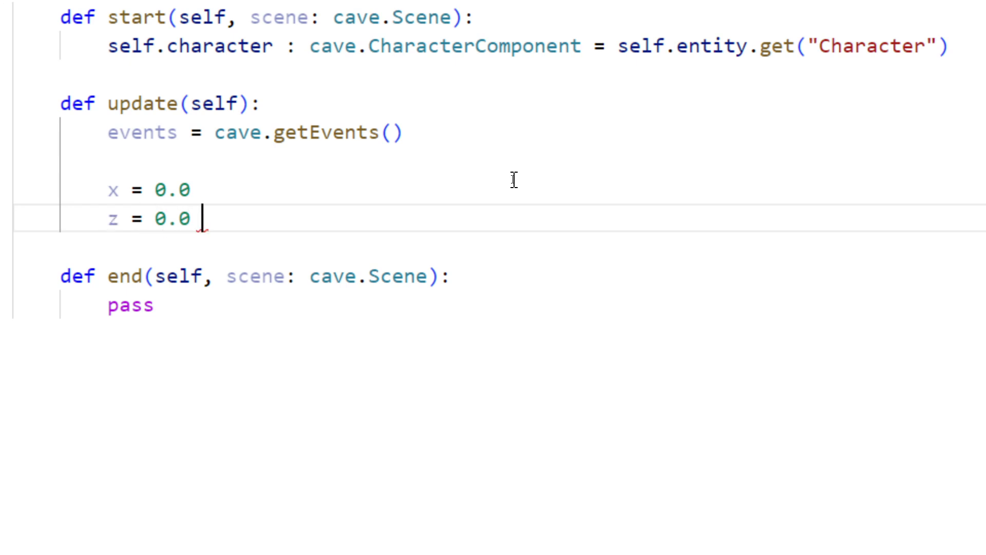
Add the comment "# forward!" to the z line and "# side" to the x line.
text(# forward!)
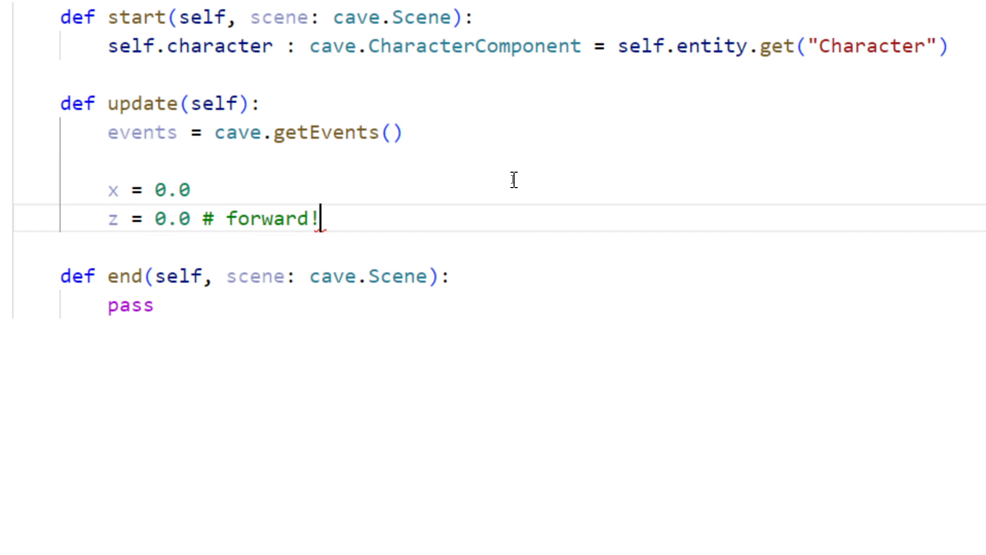
click(514, 179)
text(# side)
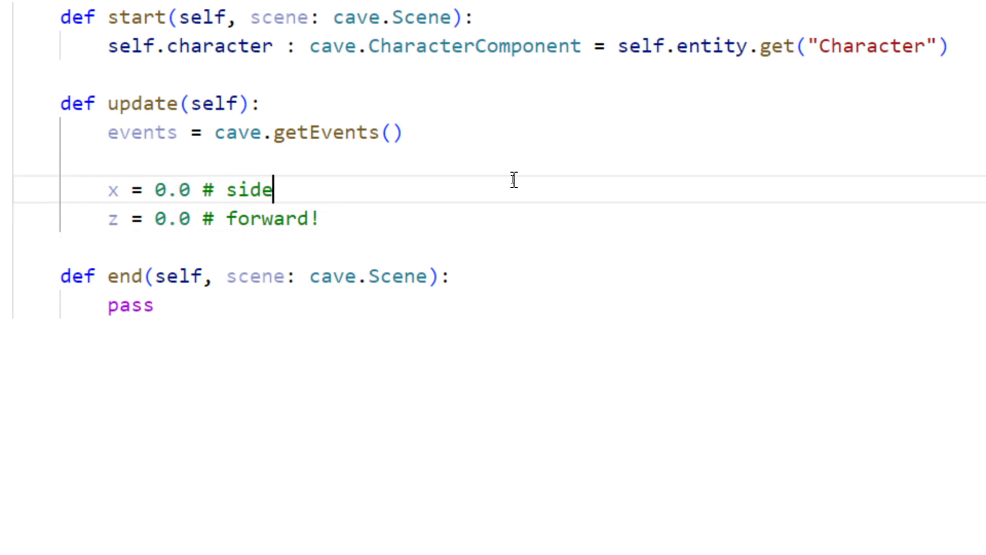
Change the comment on the z = 0.0 line from "forward!" to "front".
key(Down)
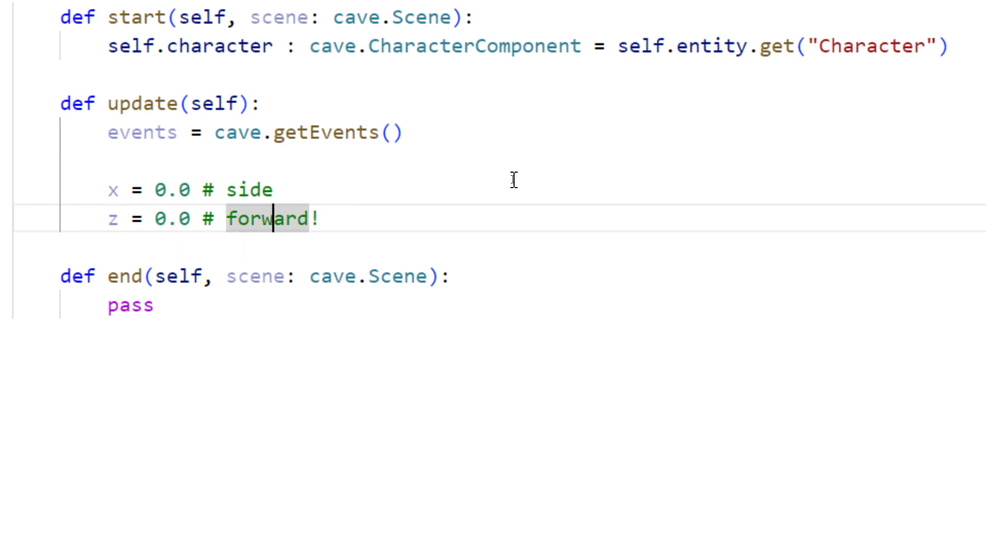
key(ctrl+shift+Left)
text(froin)
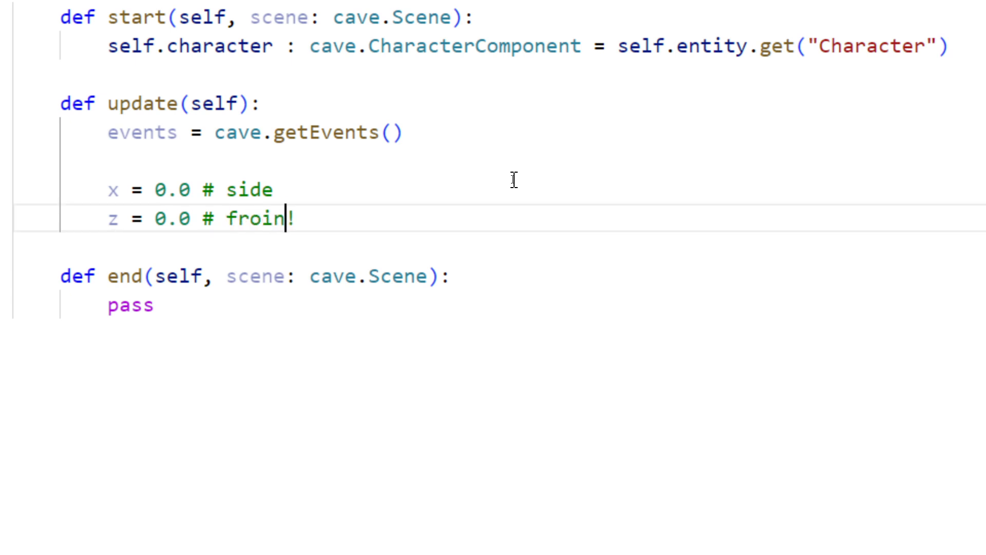
key(BackSpace)
key(BackSpace)
text(nt)
After a blank line below z, declare dir = cave.Vector3(x, 0.0, z) in the update method.
key(Return)
key(Return)
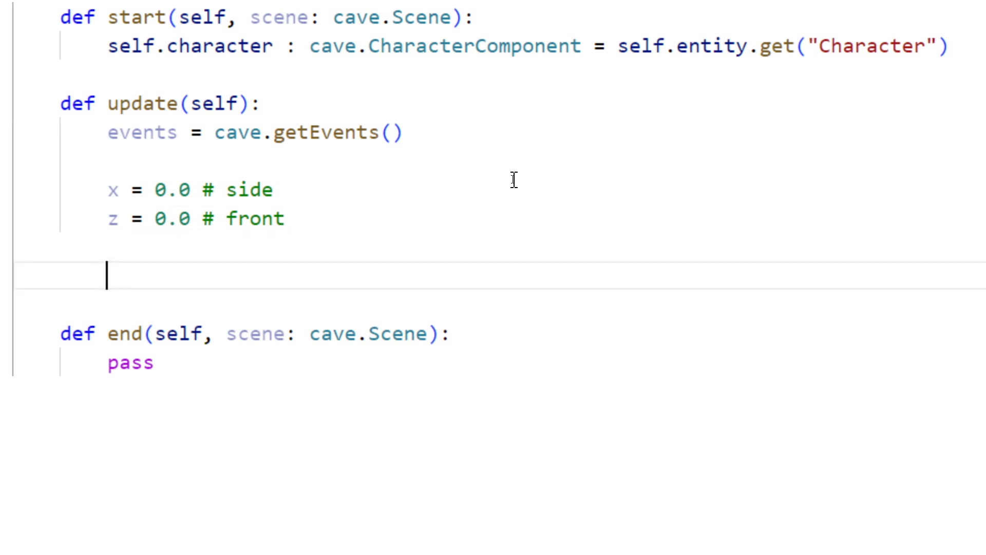
text(dir = c)
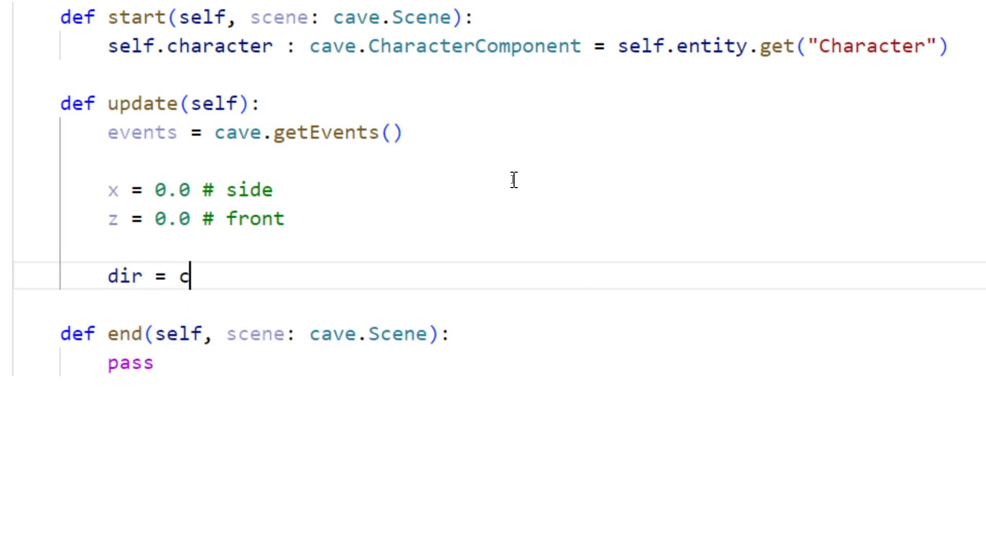
text(ave.Vec)
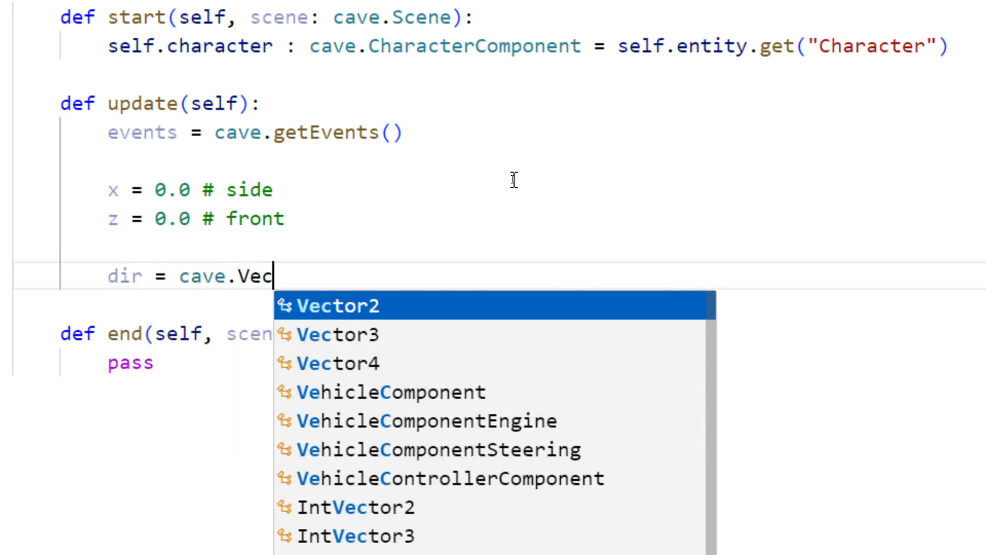
text(tor3())
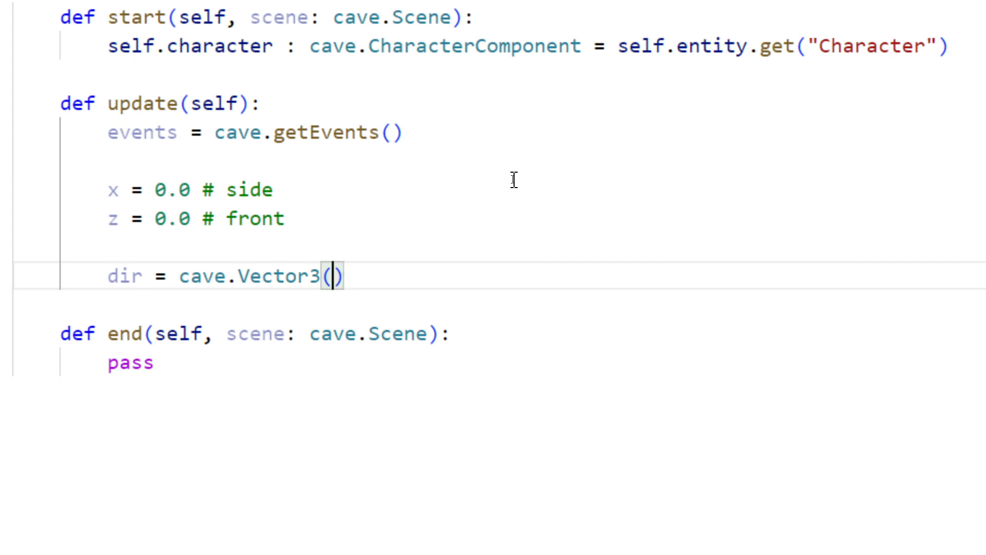
text(x, )
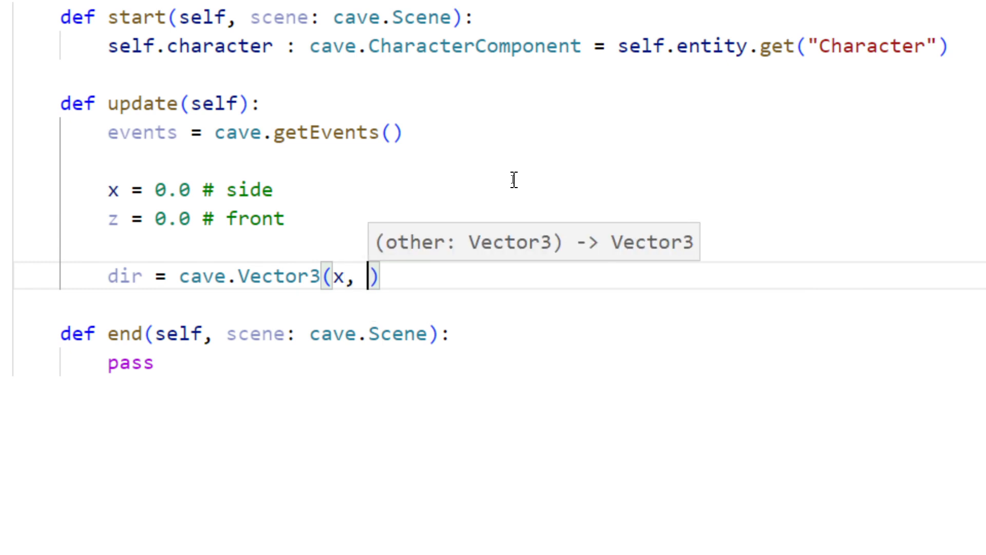
text(0.0)
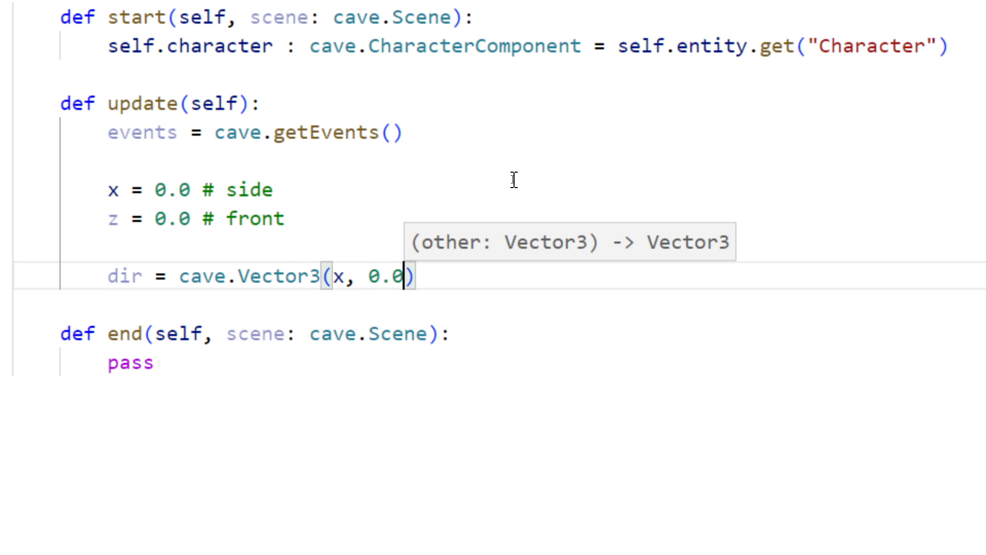
text(, z)
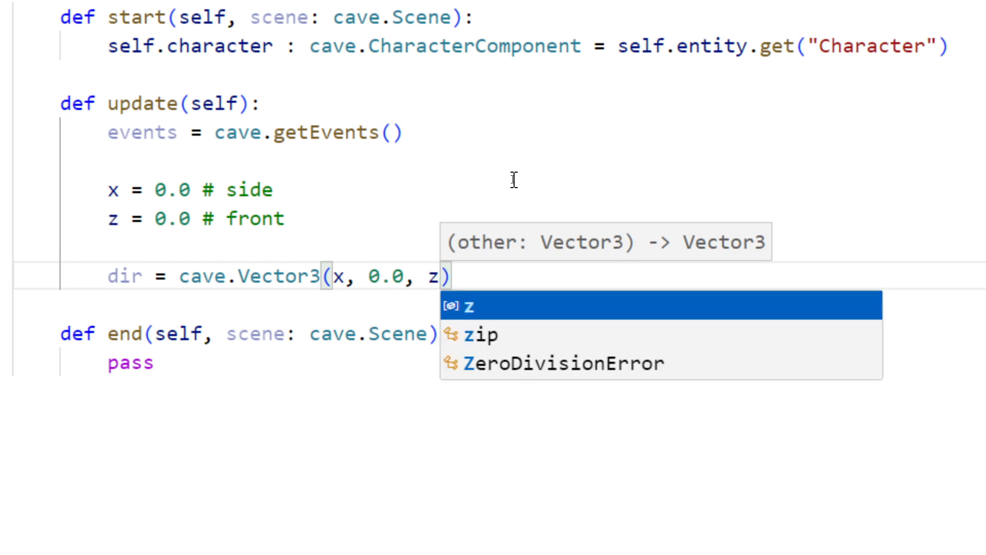
key(End)
Below the dir line, add the call self.character.setWalkDirection(dir).
key(Return)
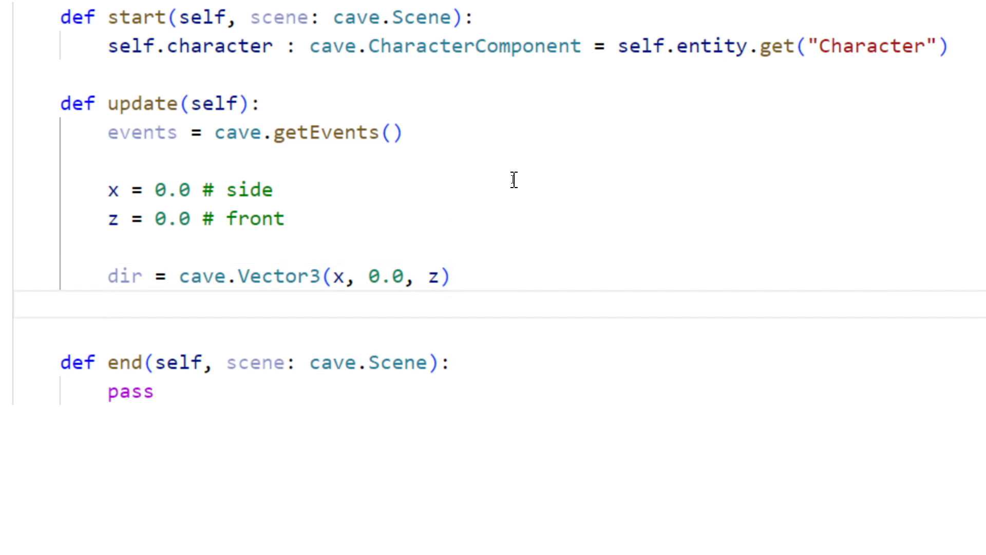
text(self)
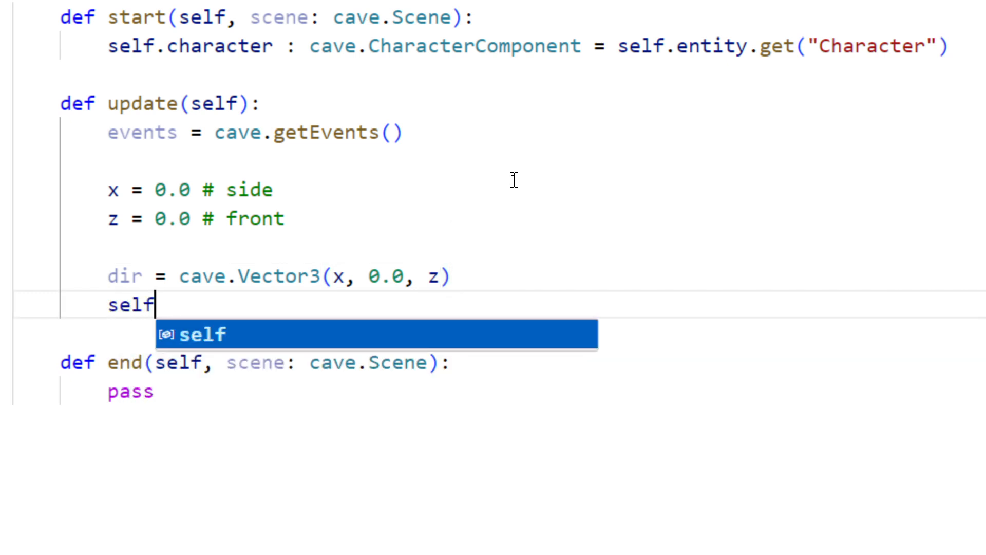
text(.char)
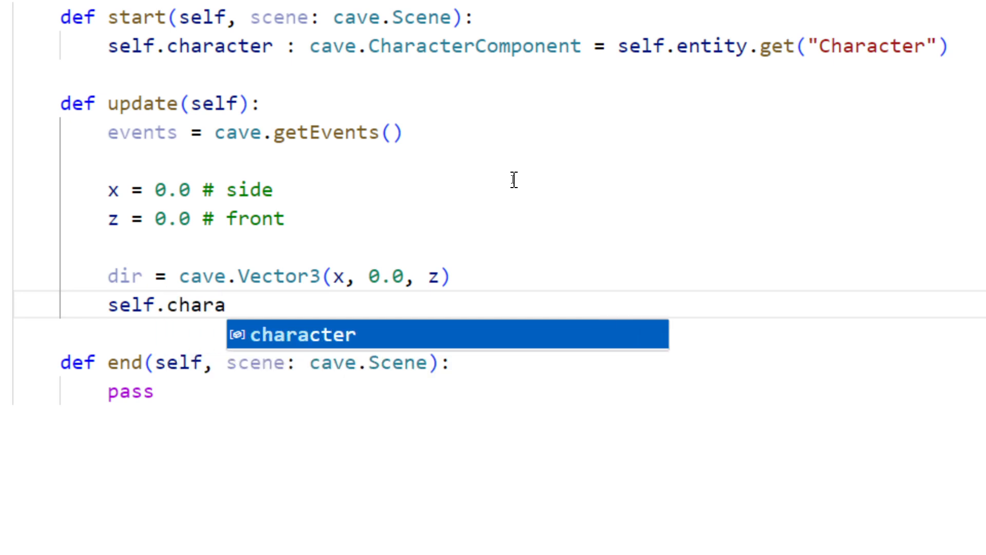
text(a)
key(Tab)
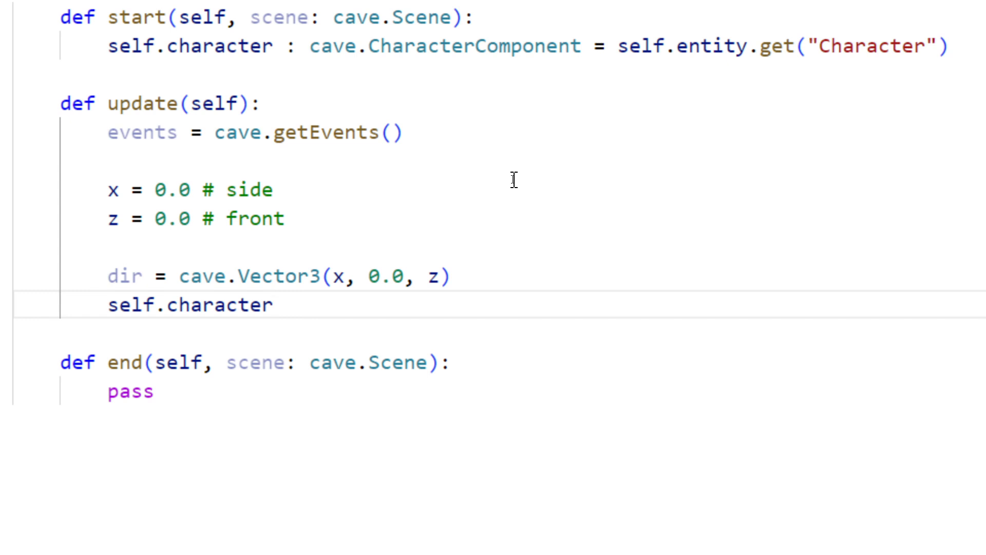
text(.setWa)
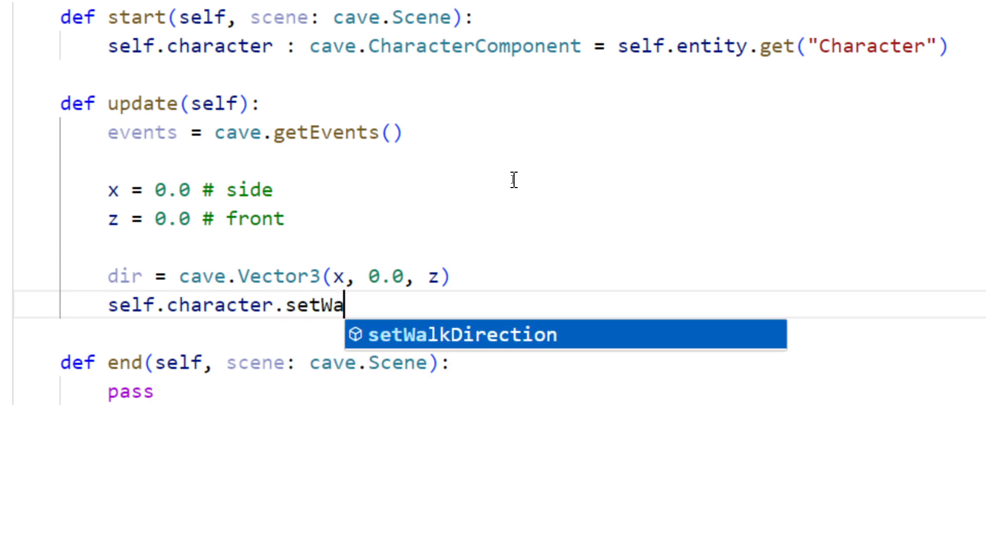
key(Tab)
text(()
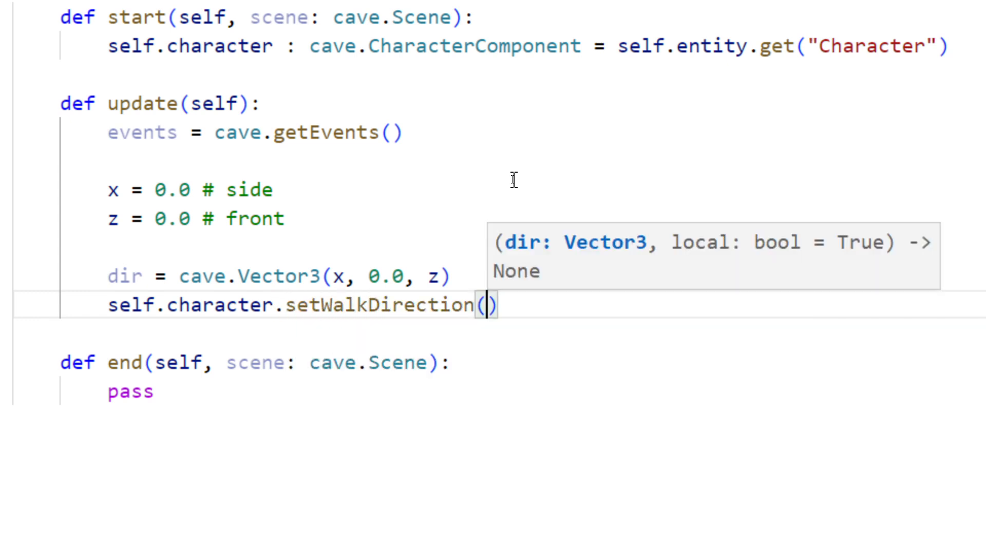
text(dir)
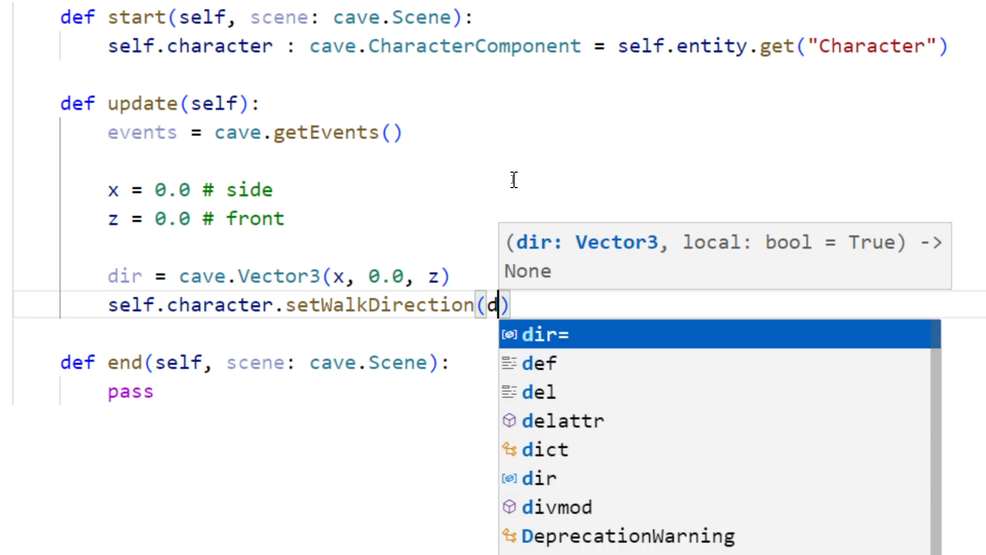
key(Escape)
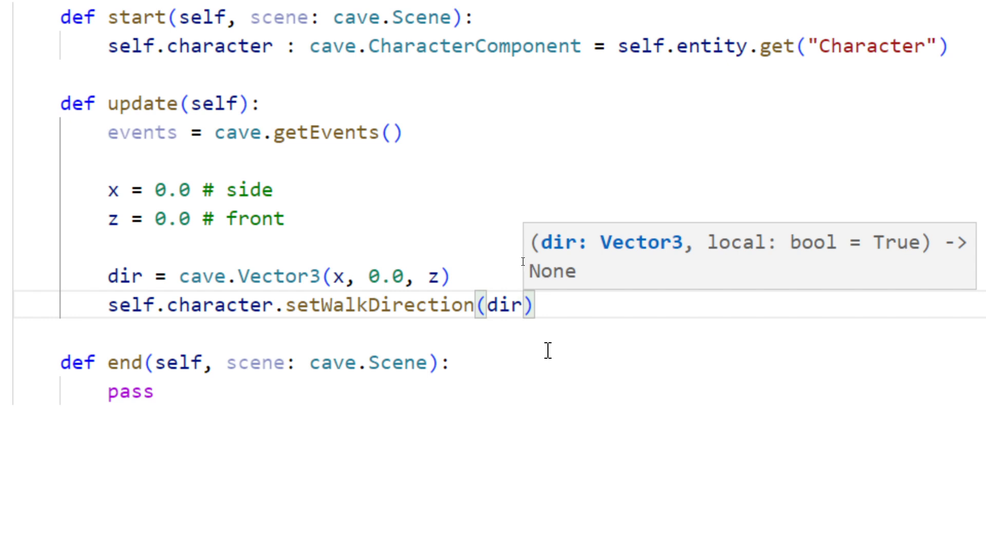
Add dt = cave.getDeltaTime() as the first line of the update method, above the events line.
click(424, 133)
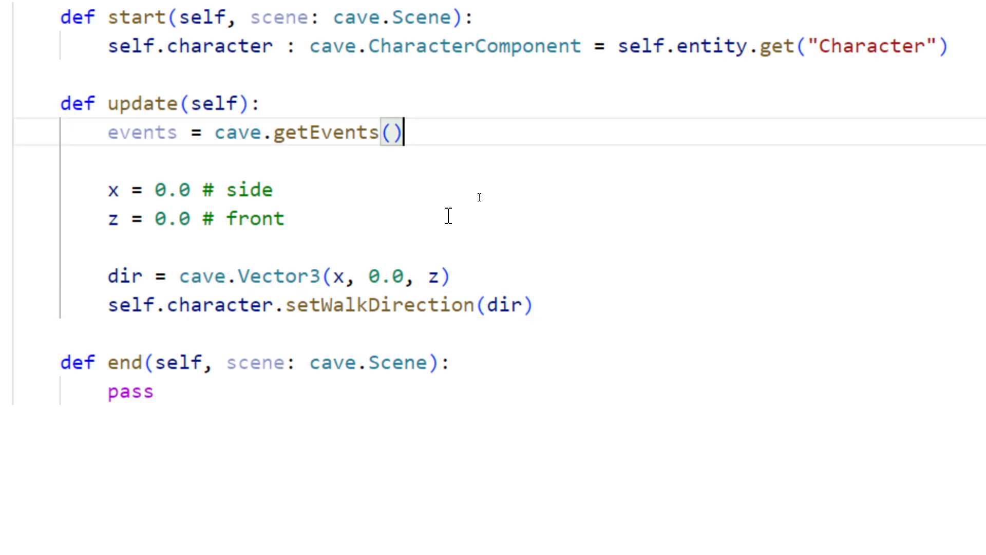
key(Up)
key(Return)
text(d)
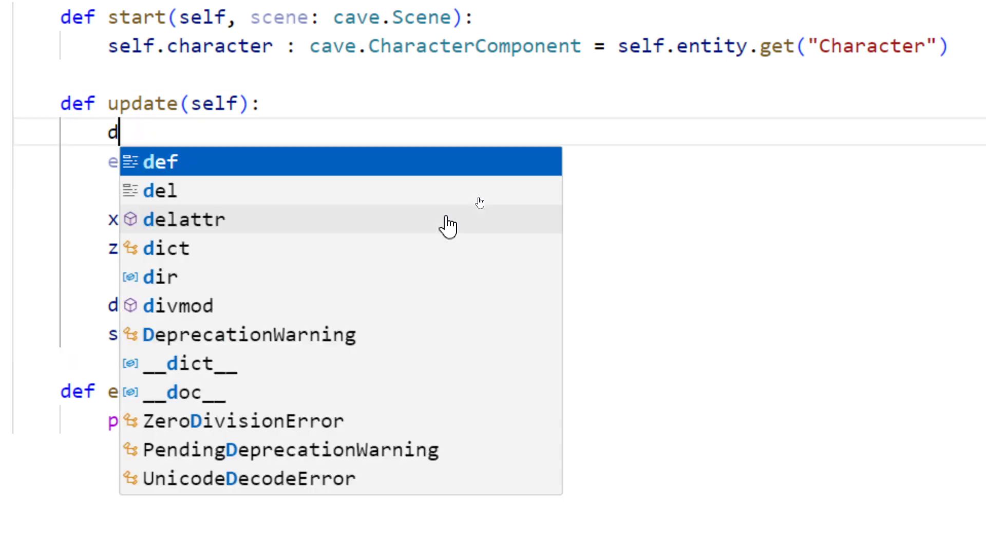
text(t = )
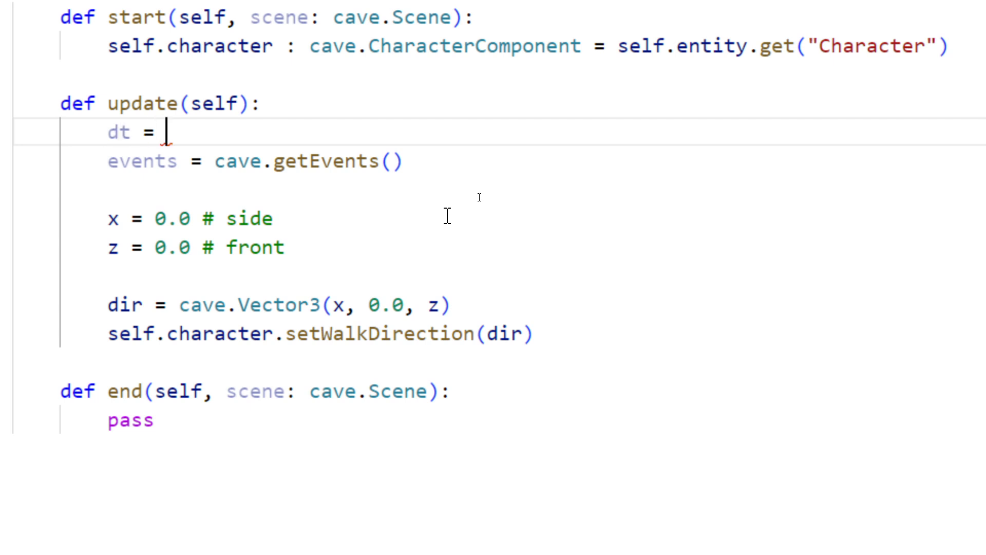
text(cave.)
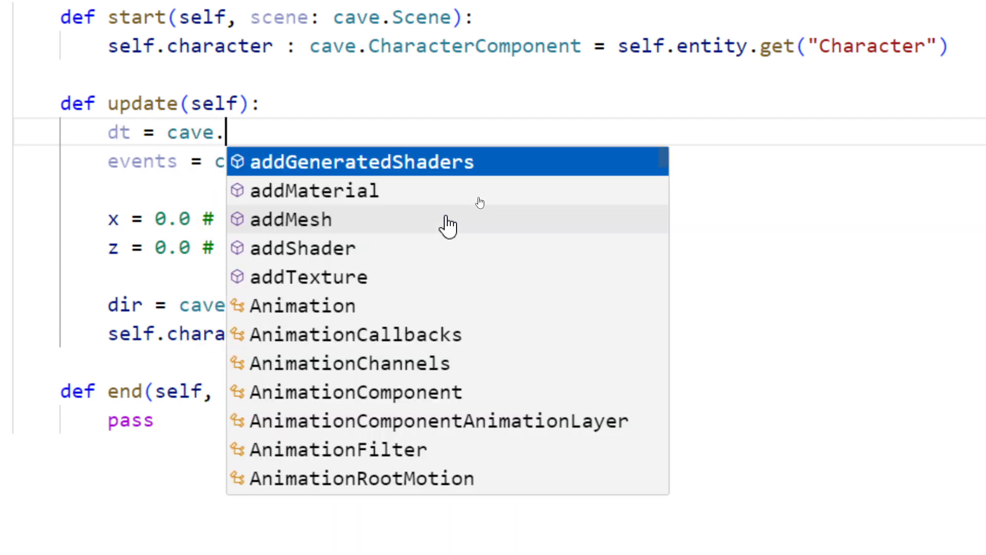
text(getDeltaTime())
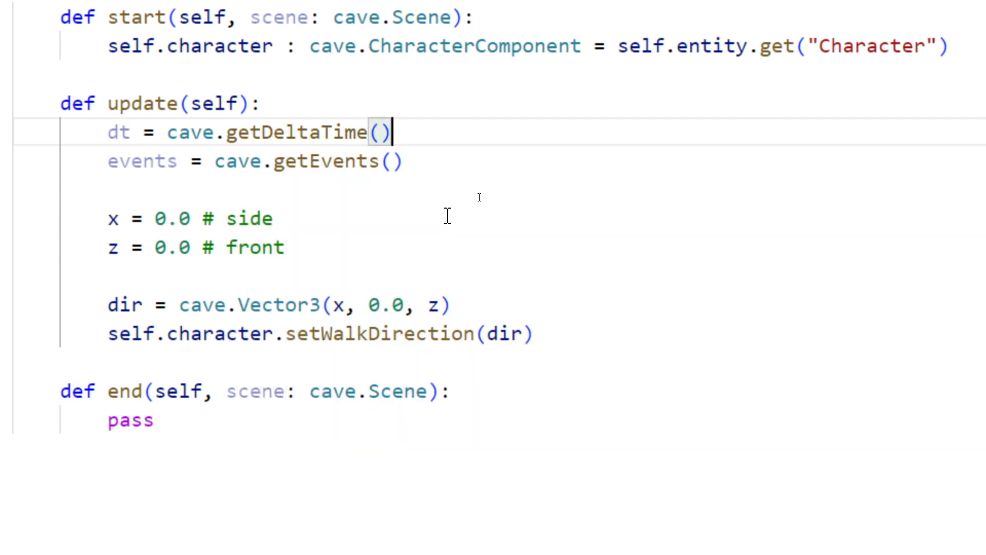
Multiply the direction by delta time in the setWalkDirection call, making its argument dir * dt.
click(132, 134)
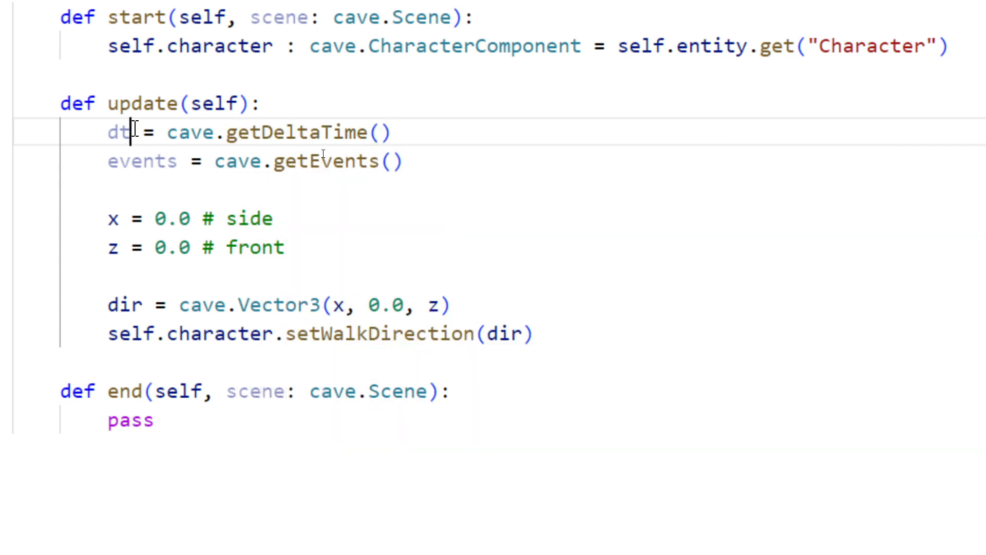
click(529, 335)
text(* dt)
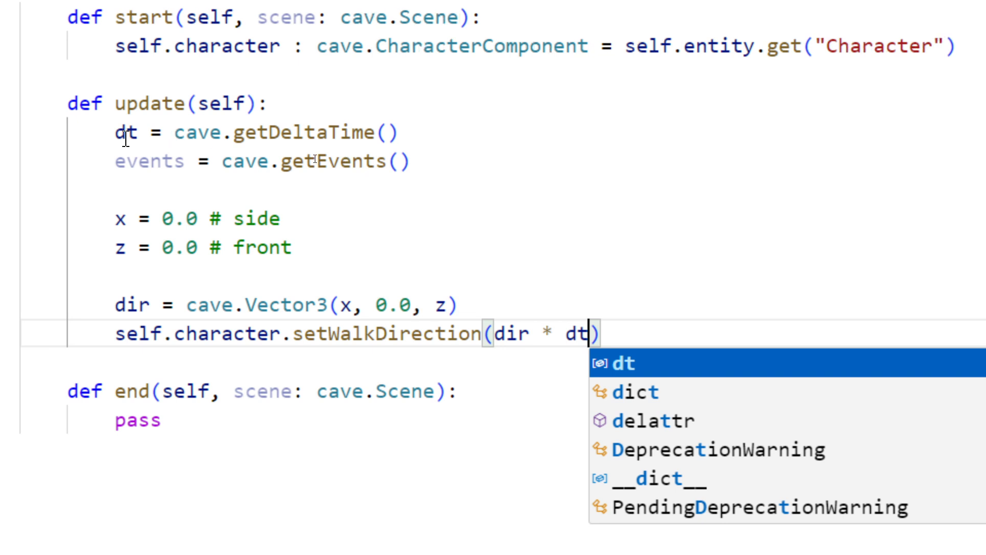
key(Escape)
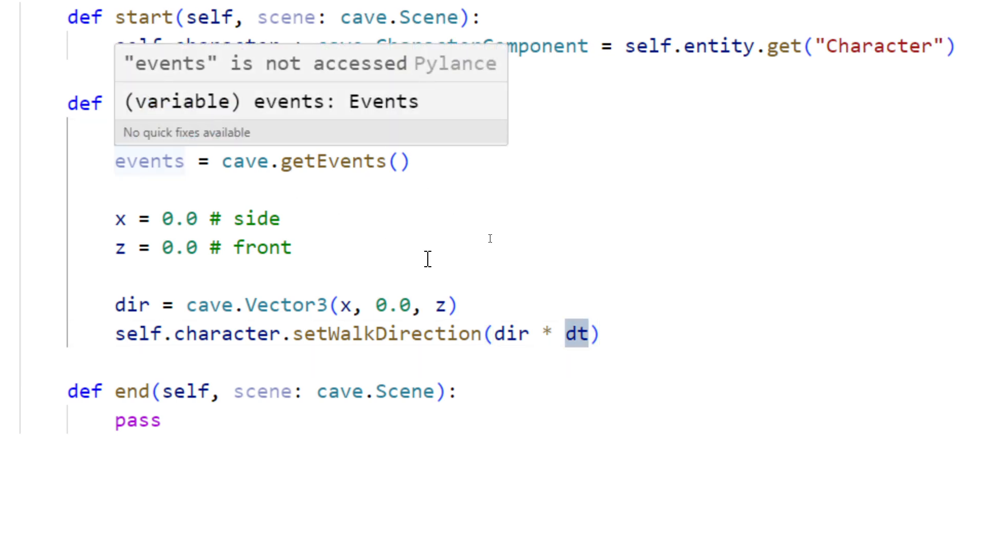
click(660, 344)
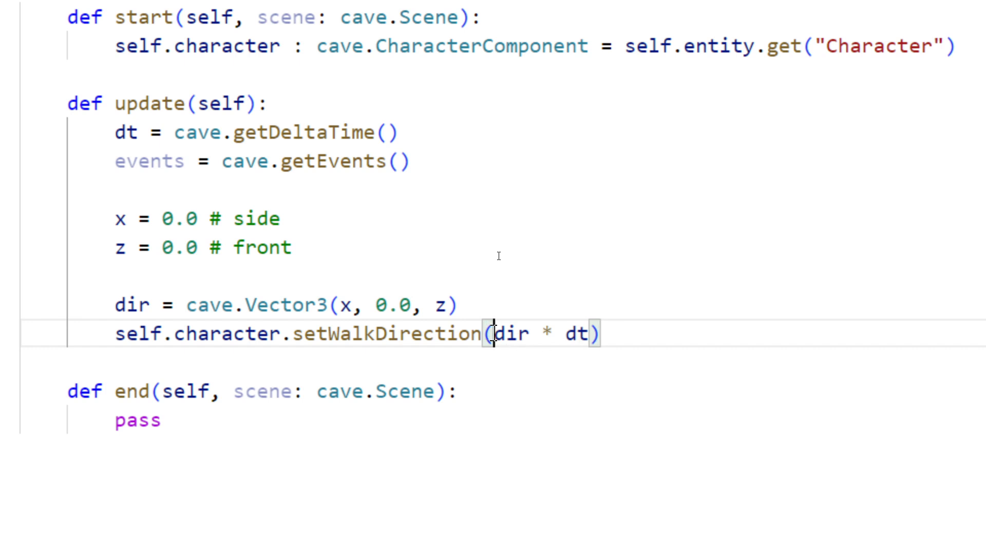
key(End)
double_click(187, 334)
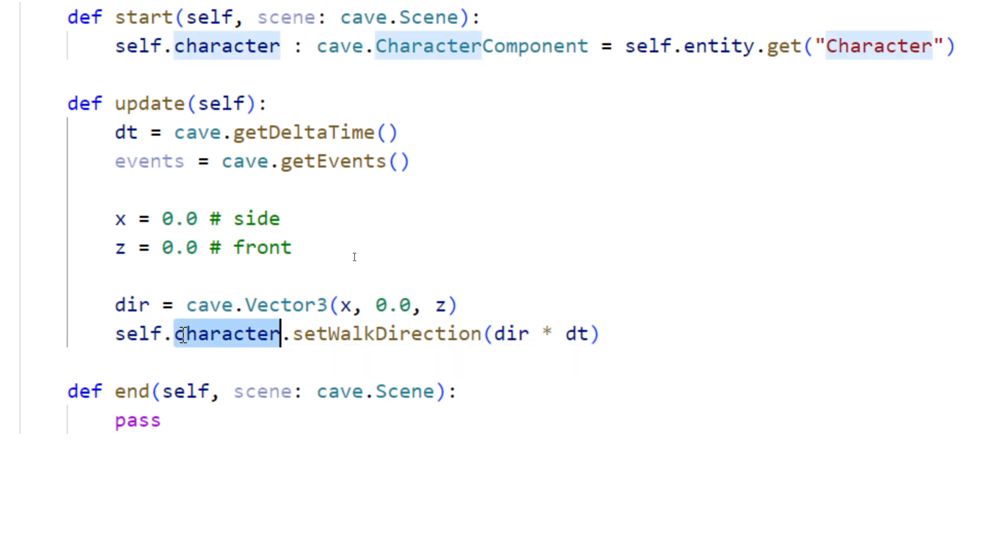
click(434, 333)
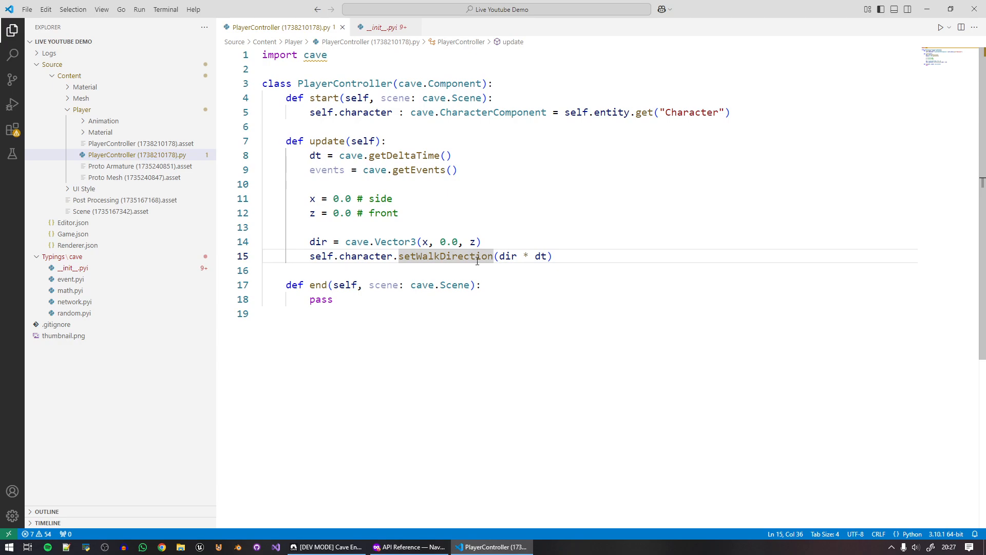
Switch to Cave Engine, play-test the scene with the game controls released to view the Player and the console, and stop the game.
click(326, 546)
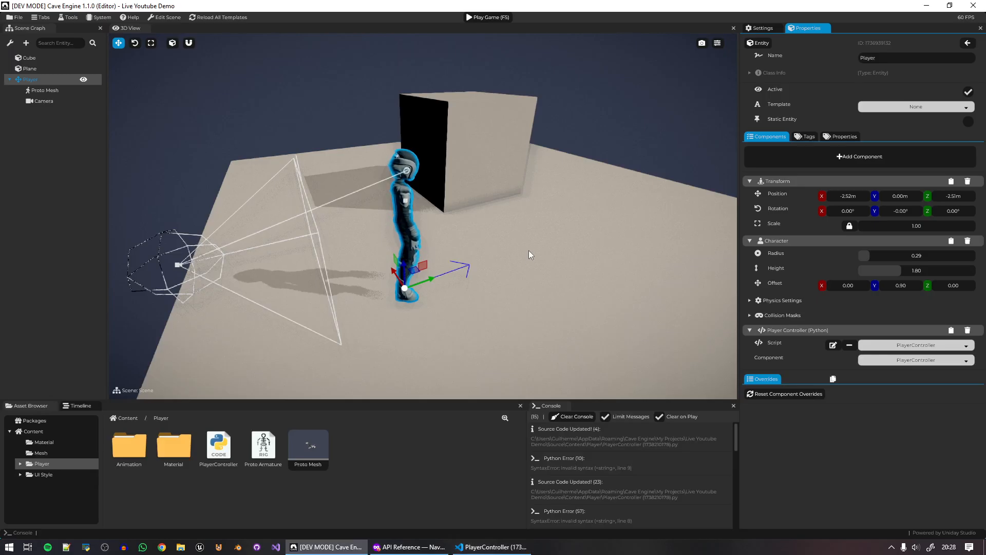
key(F5)
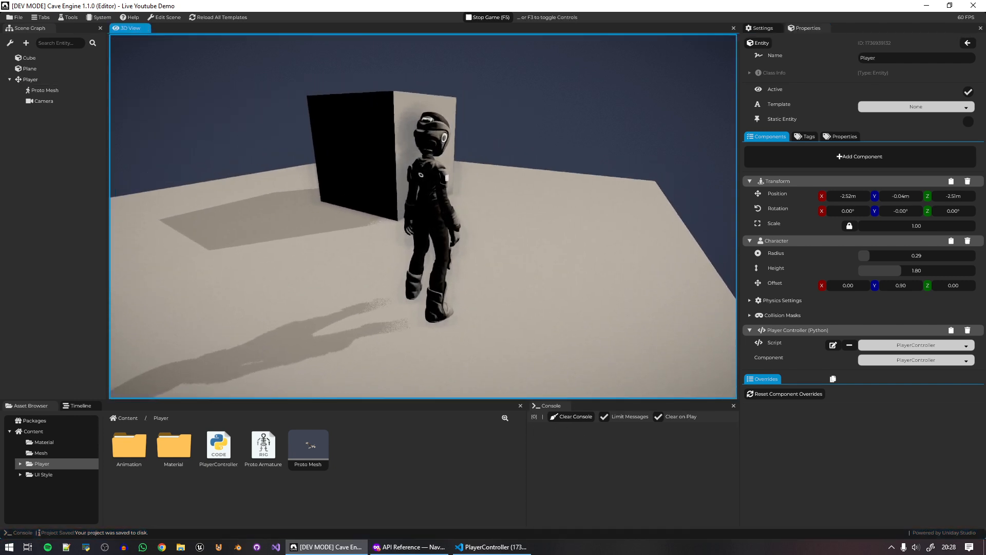
key(F3)
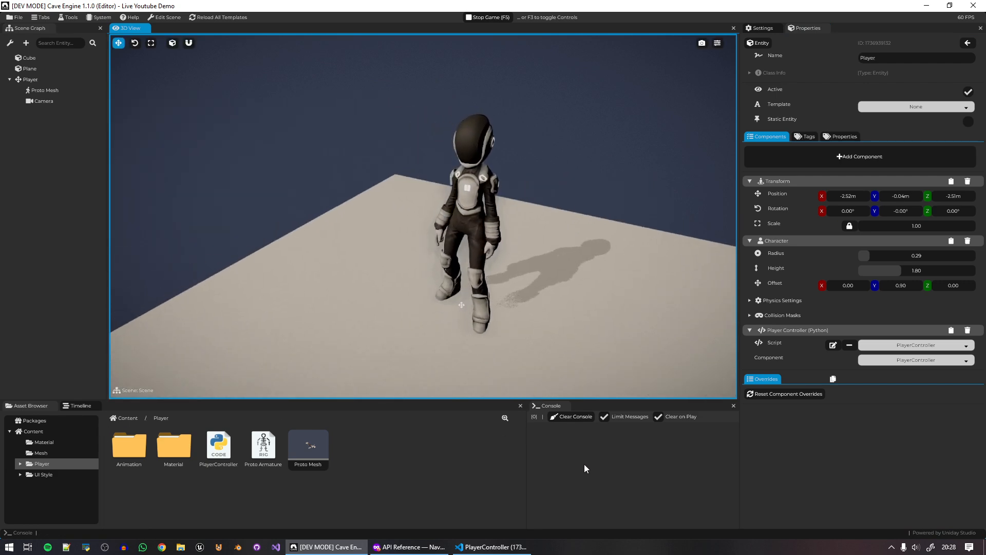
key(ctrl+4)
key(ctrl+4)
key(ctrl+5)
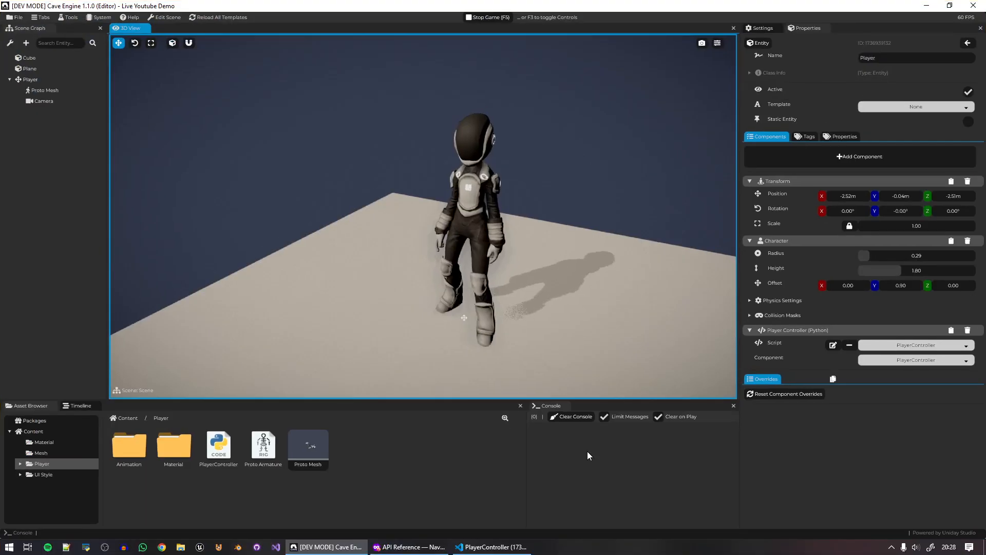
key(ctrl+4)
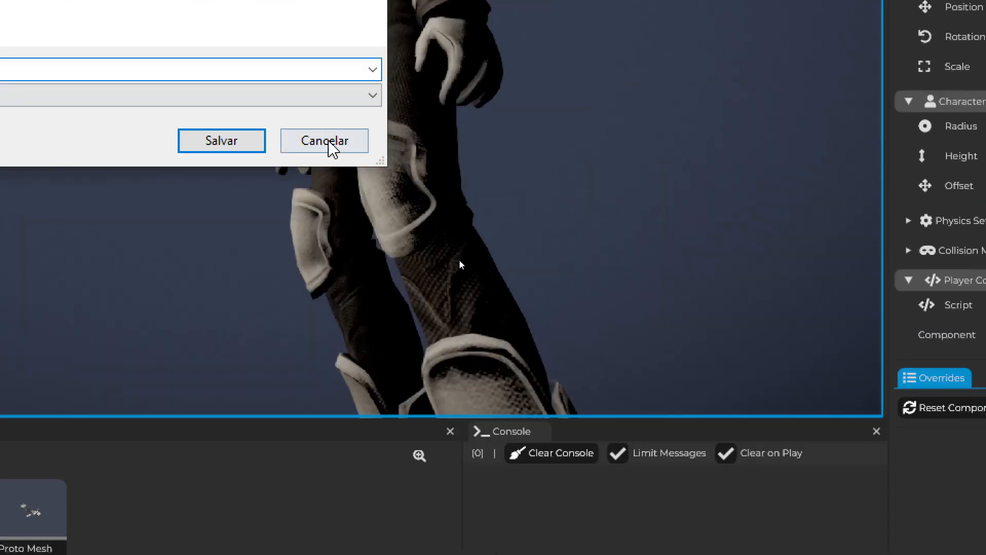
click(459, 260)
middle_drag(540, 362, 529, 335)
key(ctrl+4)
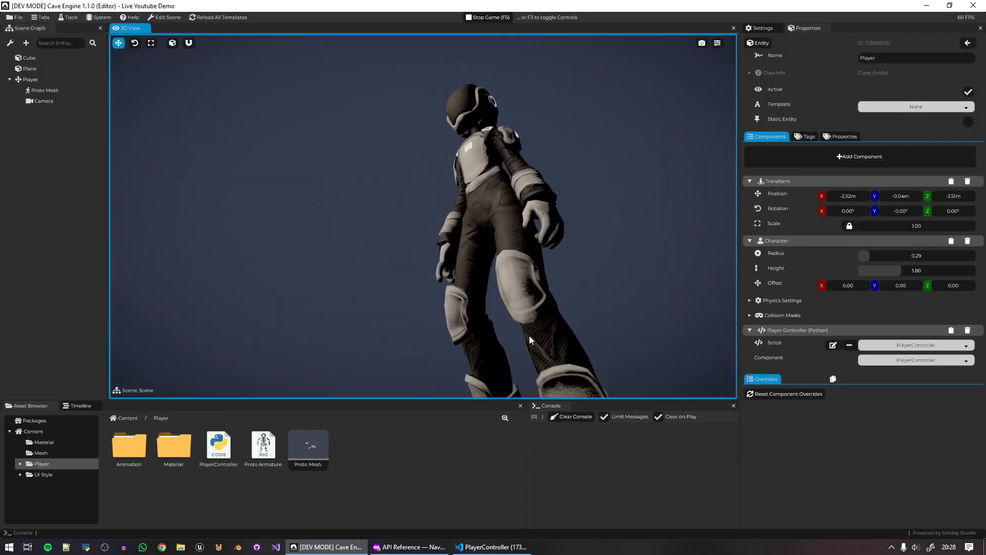
key(F5)
Switch to Visual Studio Code and add an undefined name, error, on its own line below the z line in the update method.
click(469, 546)
click(413, 216)
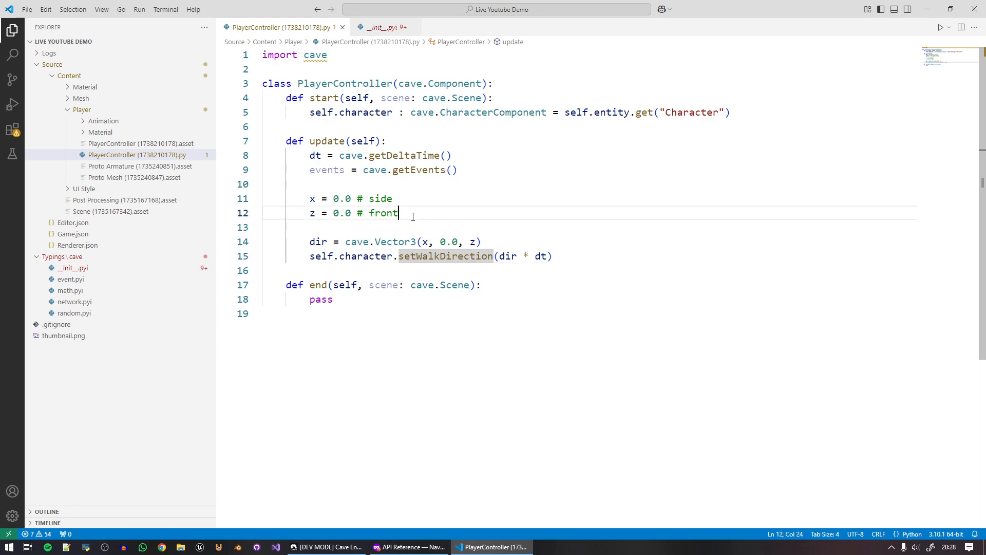
key(Return)
key(Return)
text(error)
key(Escape)
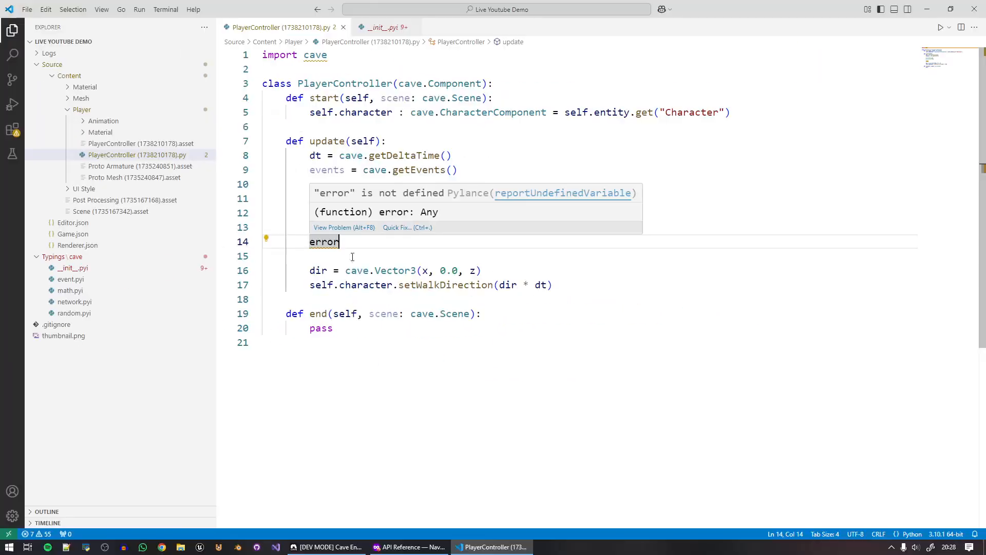
Switch to Cave Engine, play-test the scene to check how the console reports the faulty script line, and stop the game.
click(328, 547)
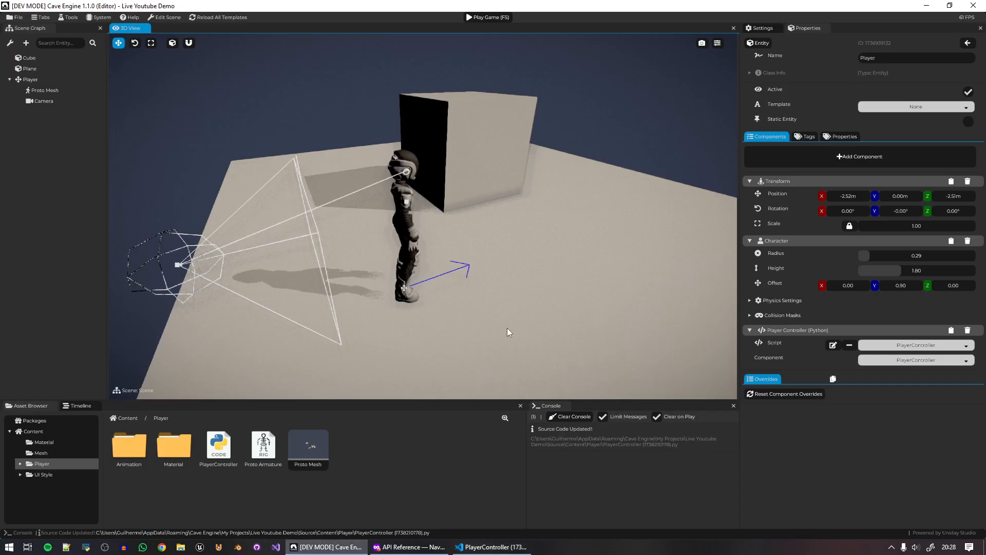
key(F5)
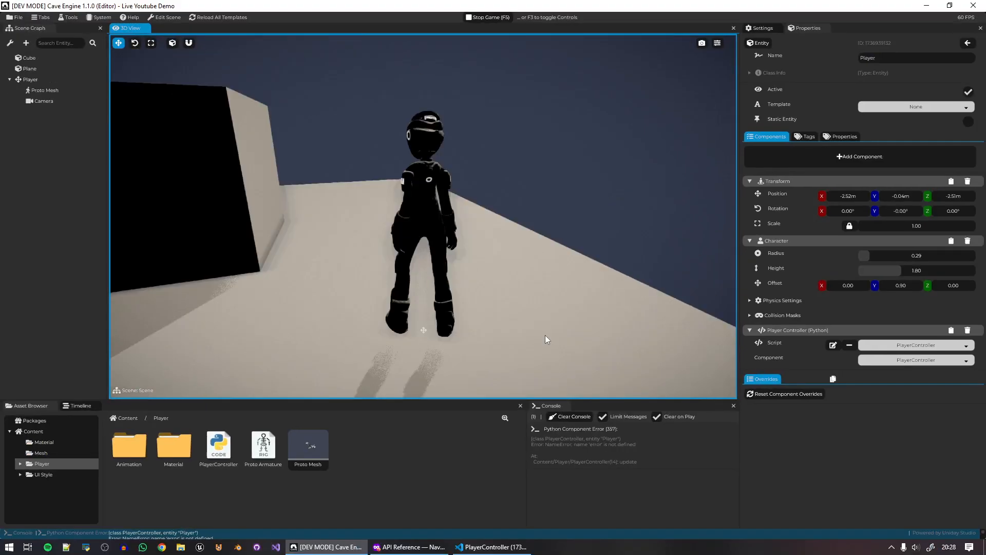
key(F5)
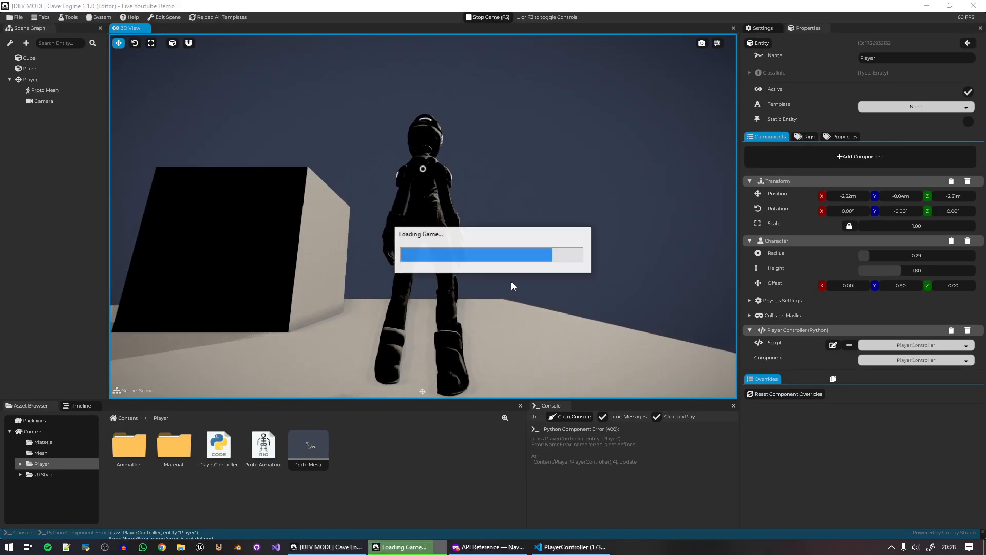
Switch to Visual Studio Code and delete the error line from the update method, leaving one blank line above dir.
click(492, 547)
key(shift+Up)
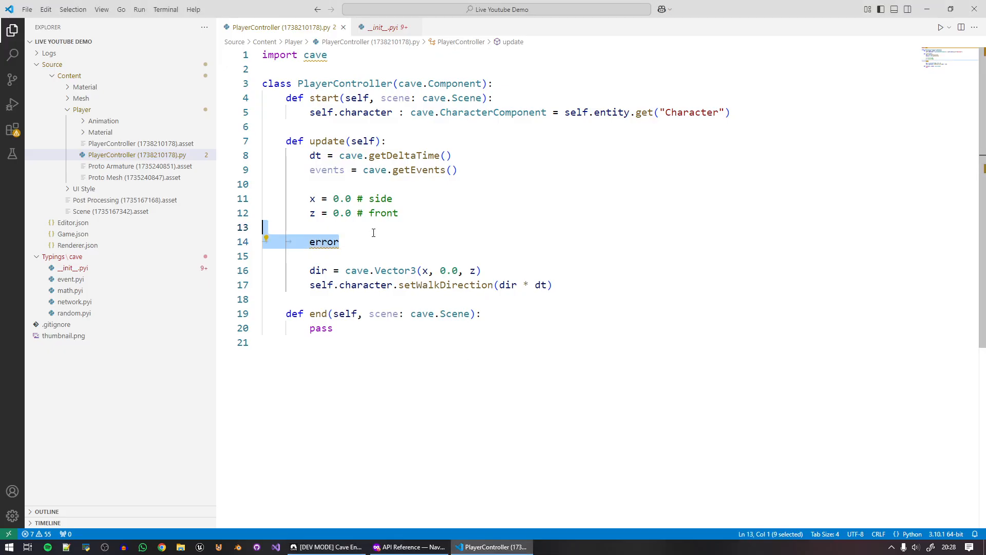
key(BackSpace)
key(Delete)
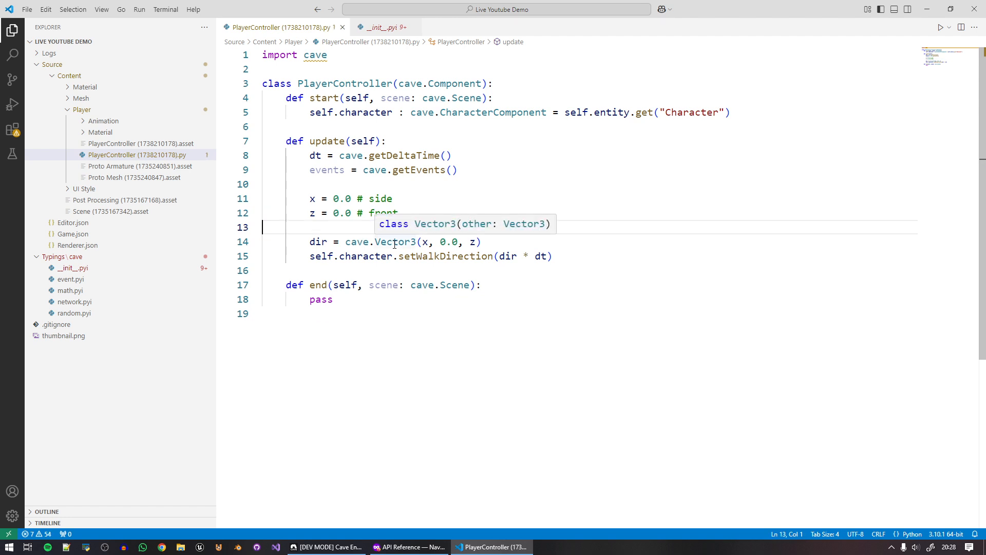
Set the front value z to 1.0 in the update method.
double_click(336, 213)
text(1)
drag(350, 217, 338, 214)
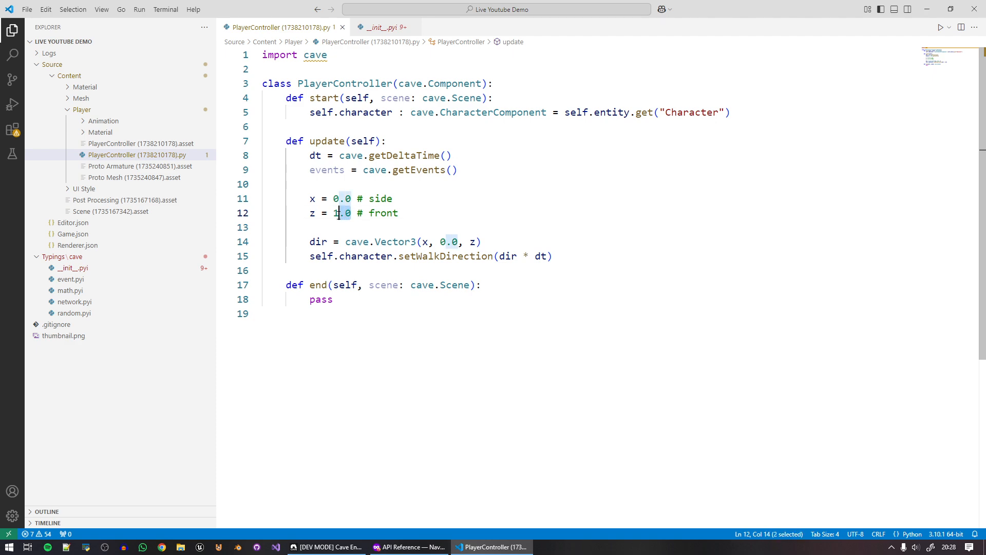
Switch to Cave Engine, play-test the scene by letting the Player walk forward and steering it around the cube, and stop the game.
click(327, 546)
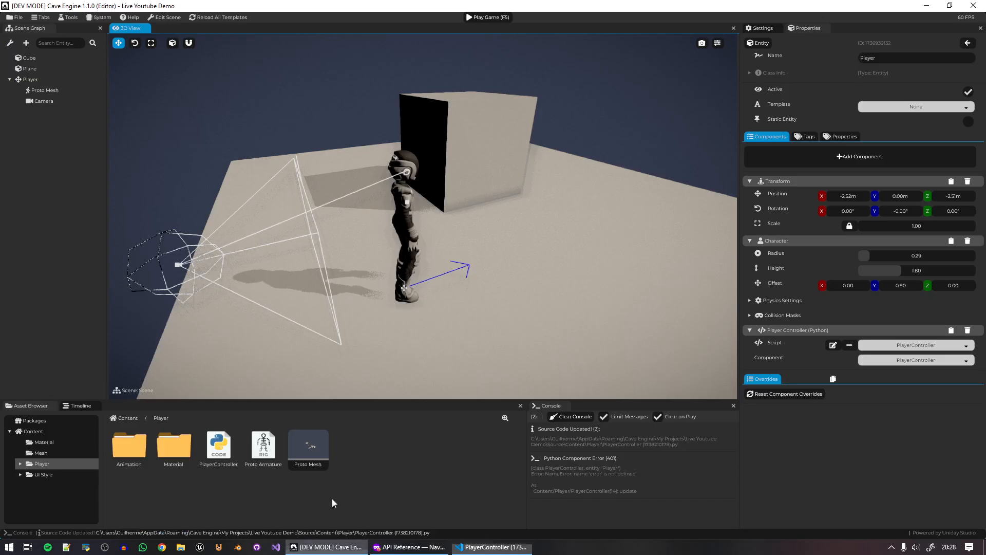
key(F5)
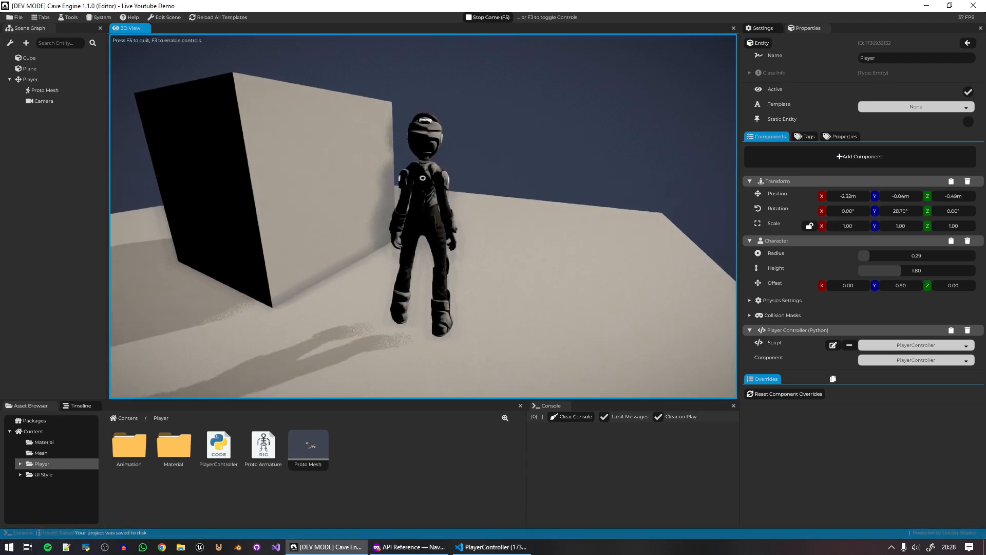
key(w)
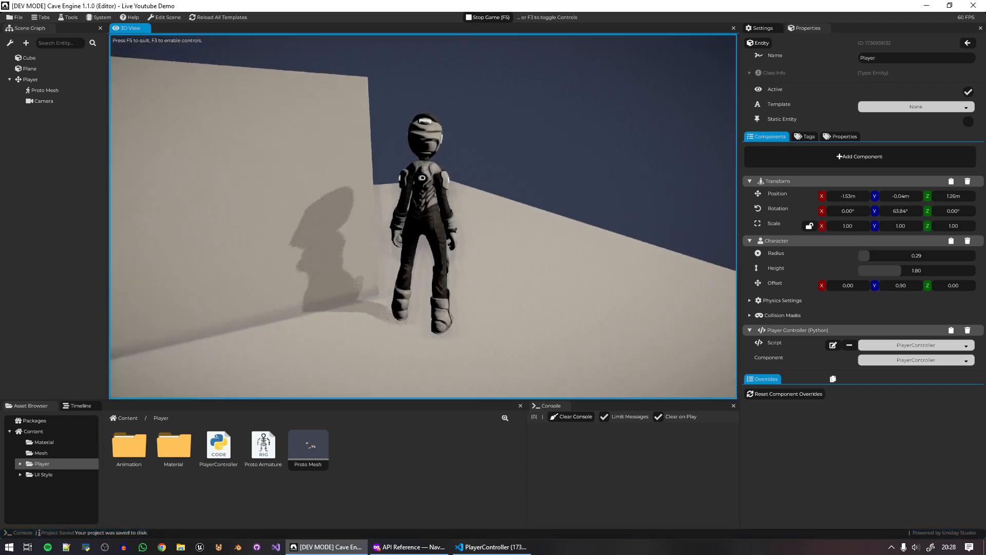
key(w)
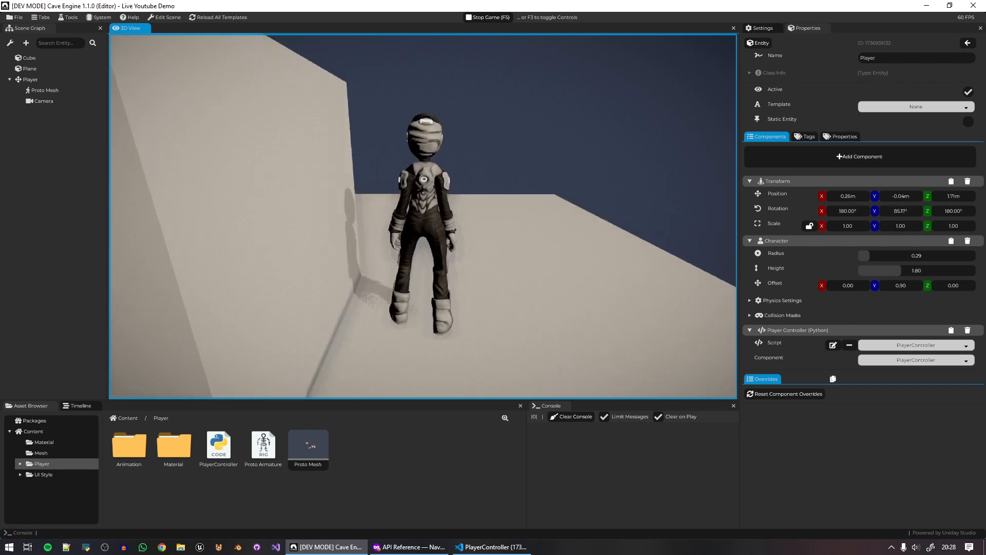
key(w)
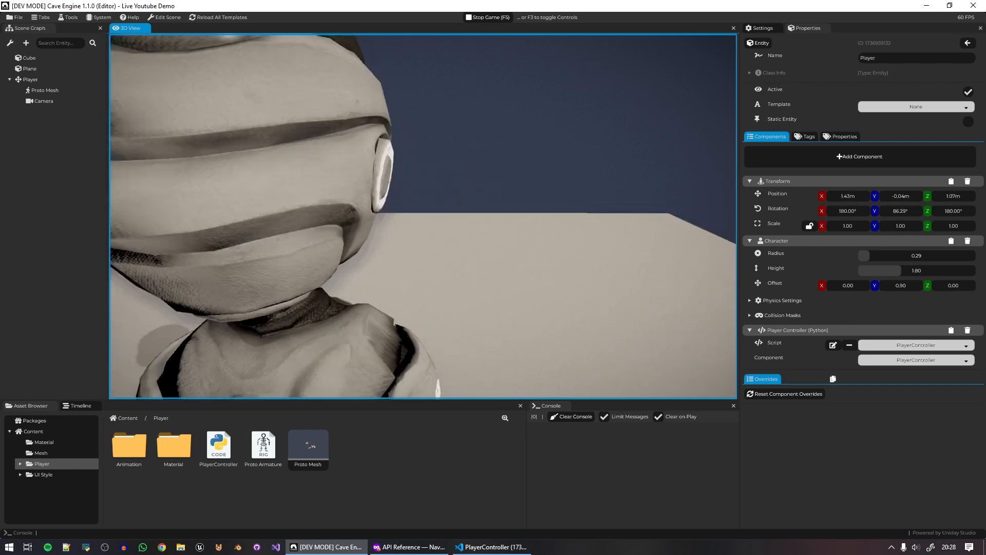
key(w)
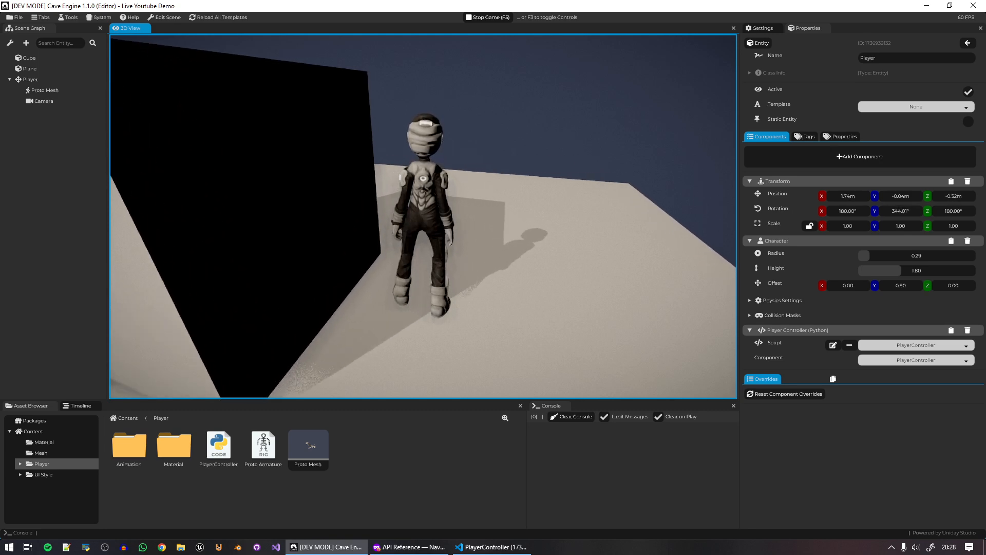
key(w)
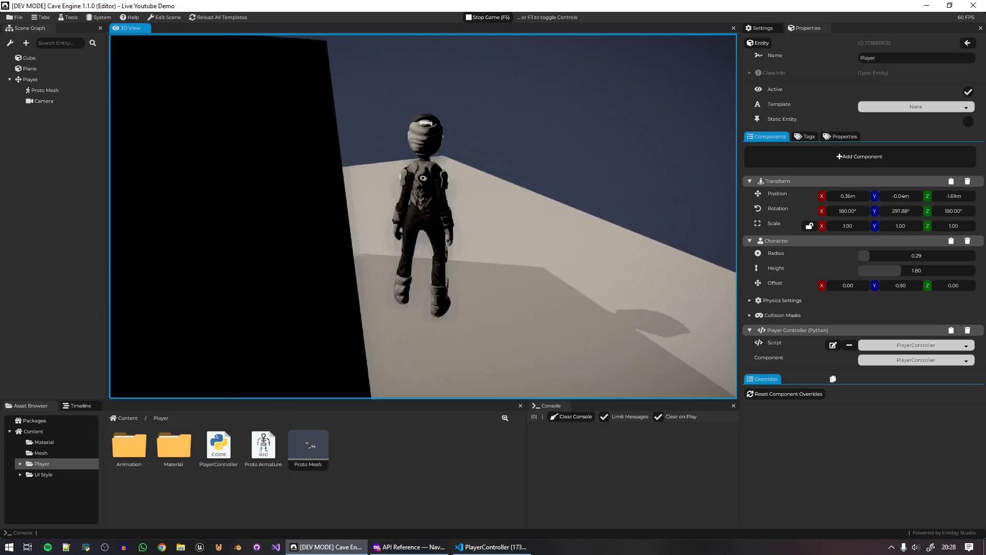
key(w)
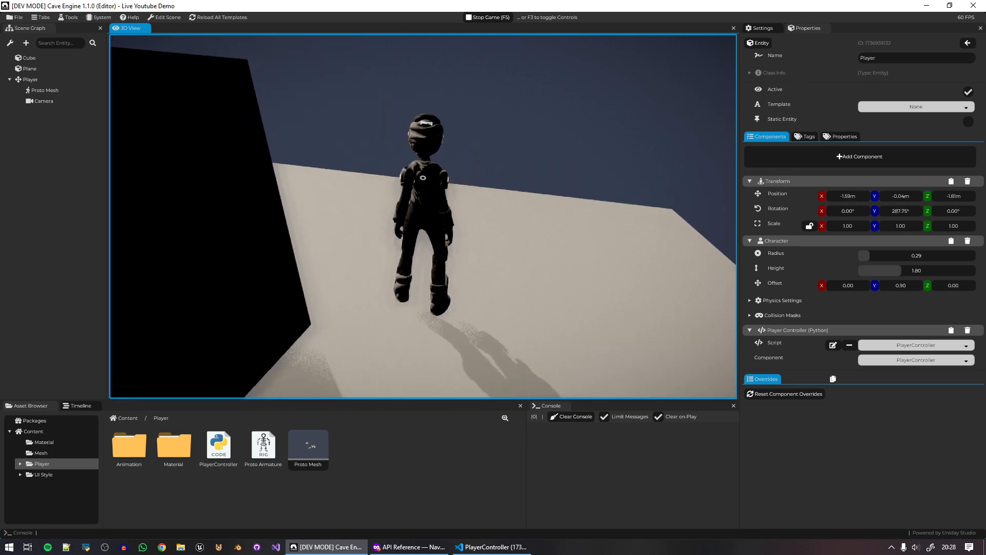
key(w)
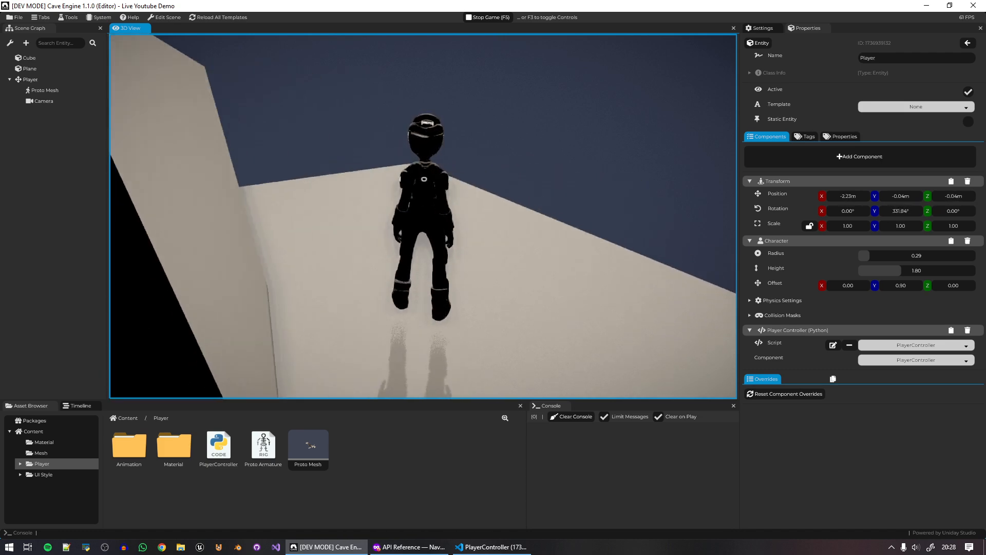
key(w)
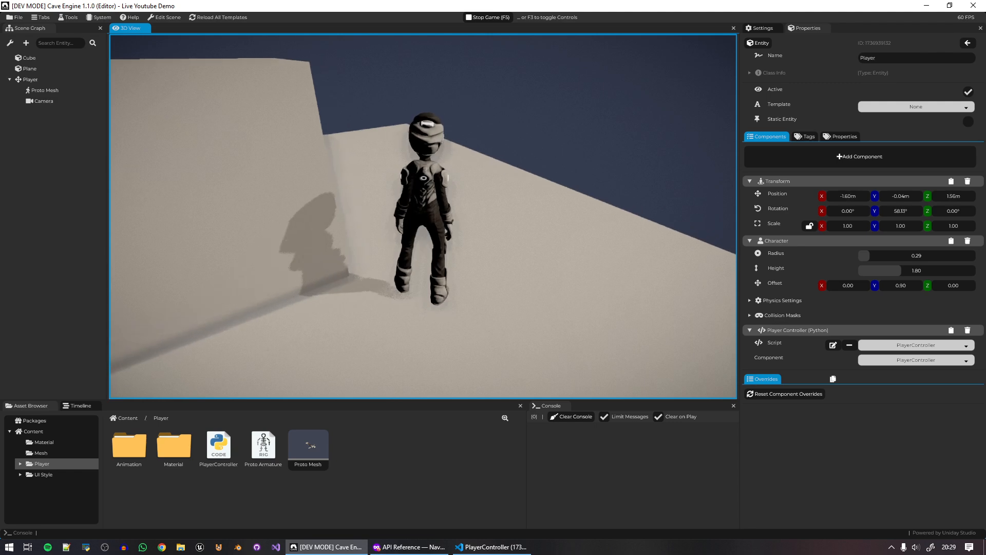
key(w)
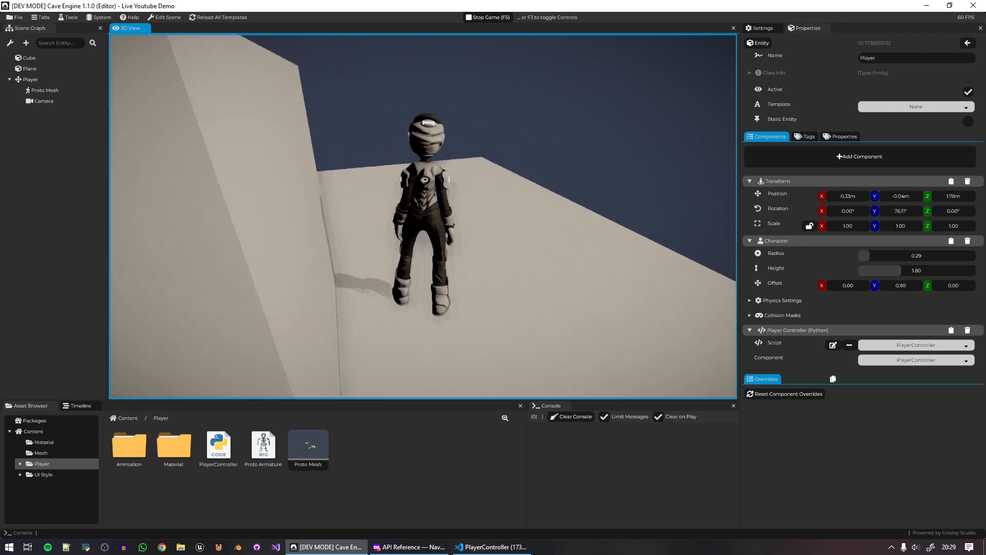
key(w)
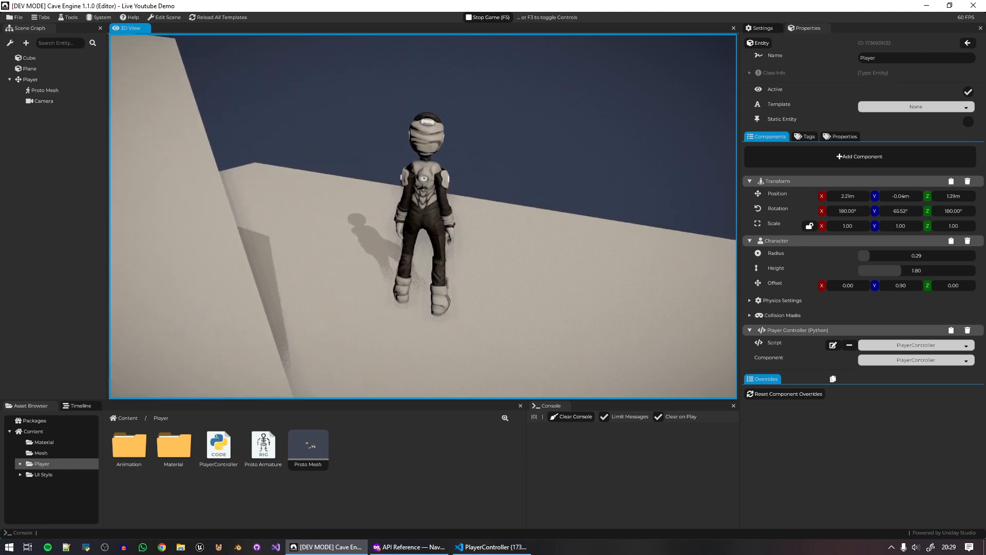
key(w)
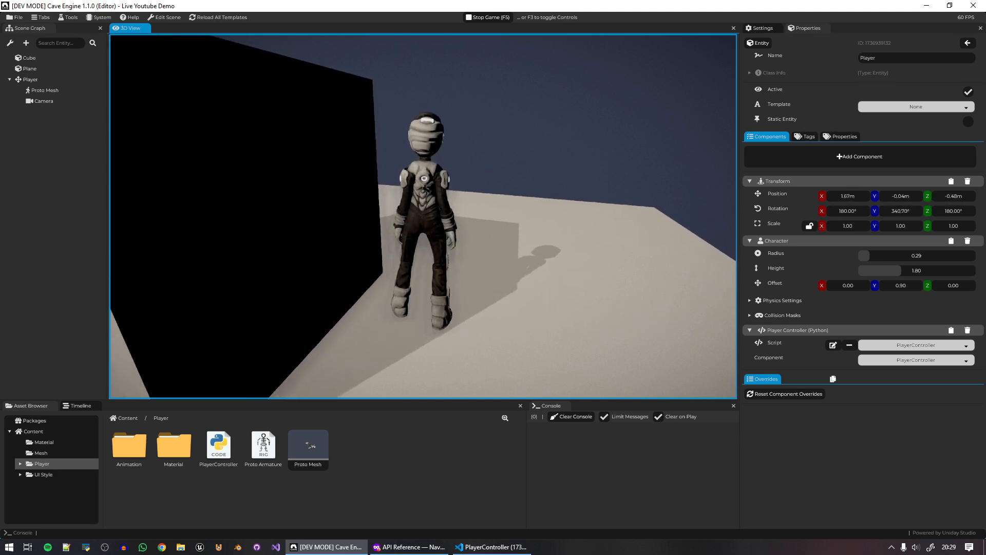
key(w)
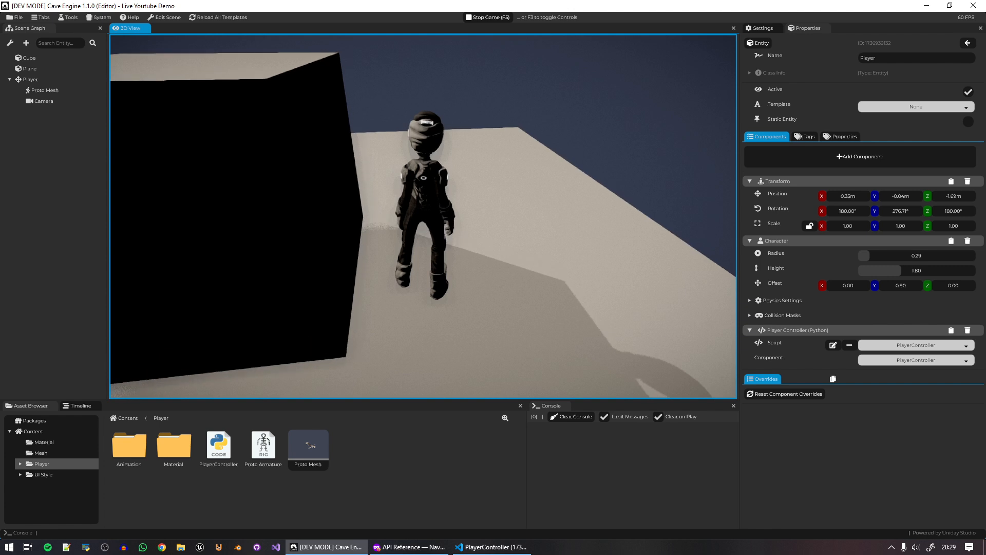
key(w)
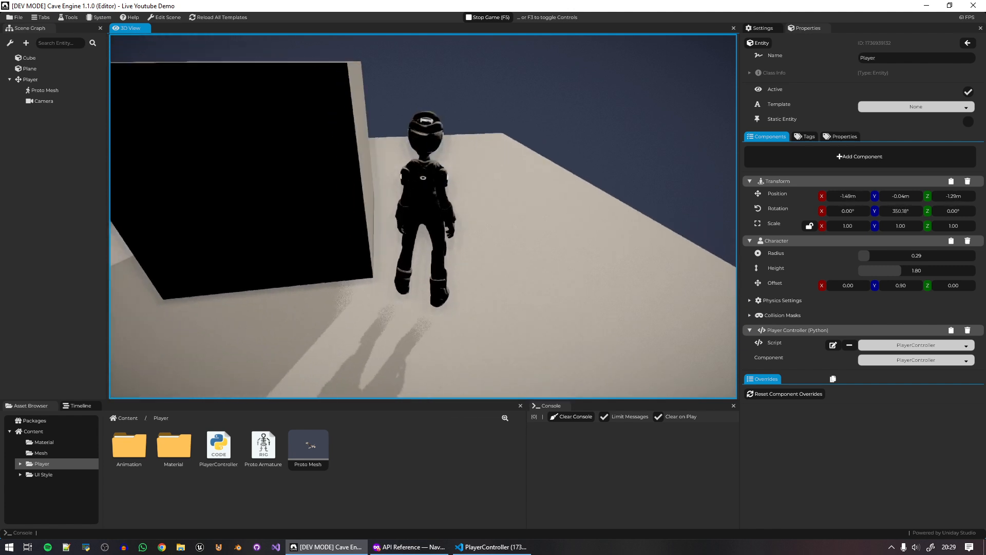
key(w)
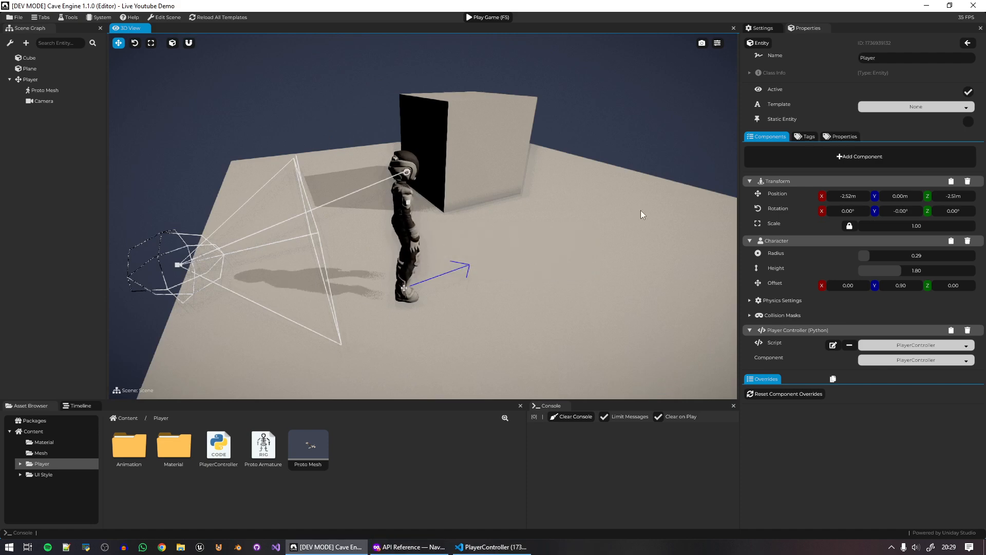
Switch to Visual Studio Code and start an if statement below the z line testing events.active(cave.event.KEY_W).
click(491, 547)
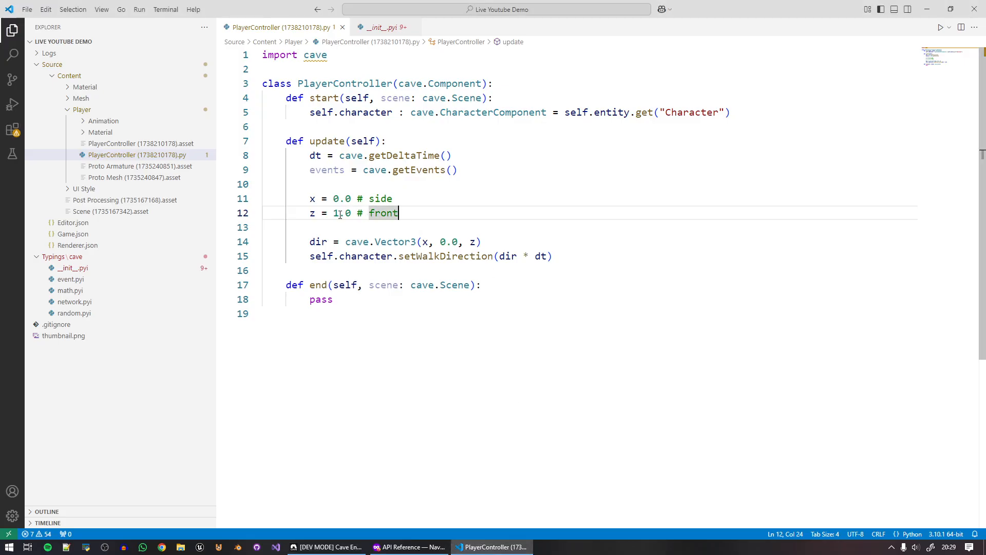
double_click(336, 213)
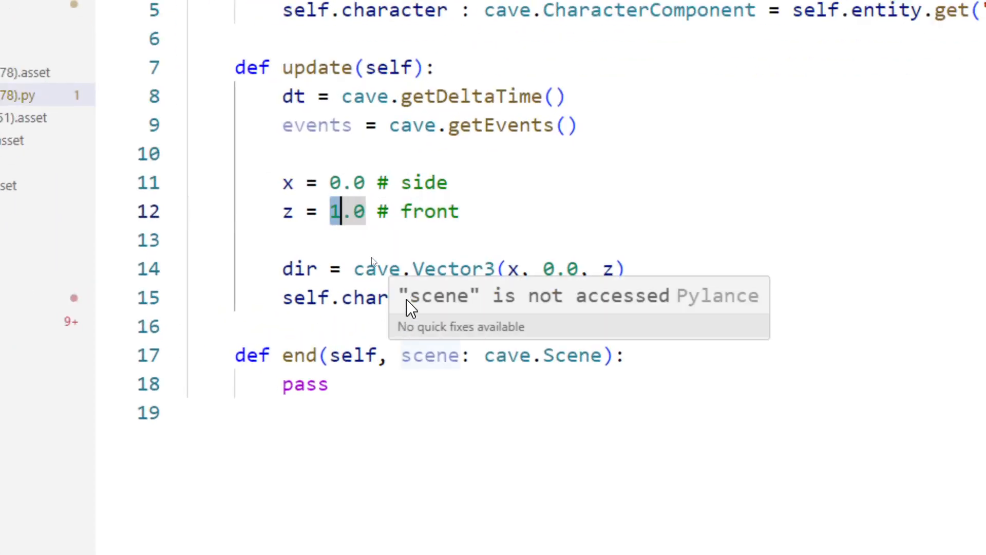
double_click(341, 126)
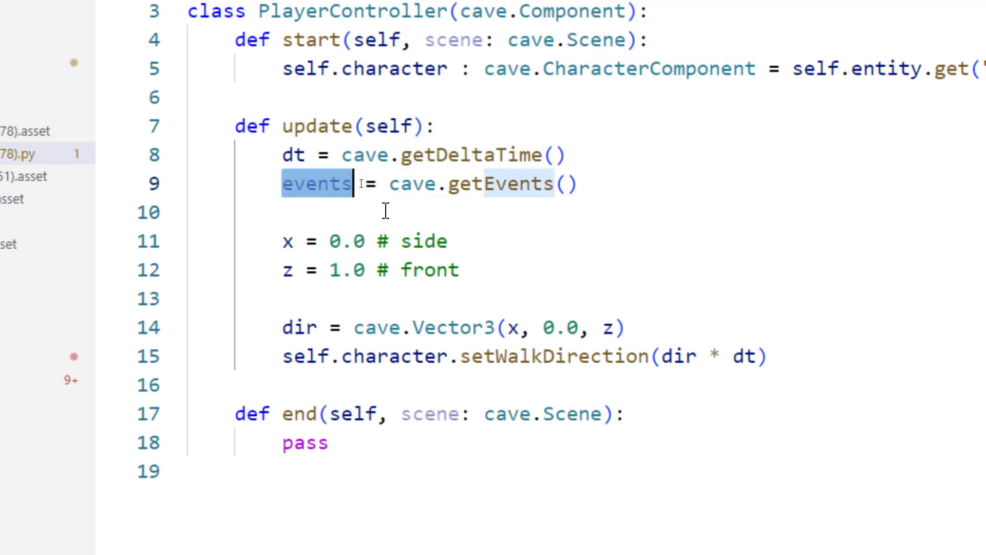
drag(462, 270, 335, 265)
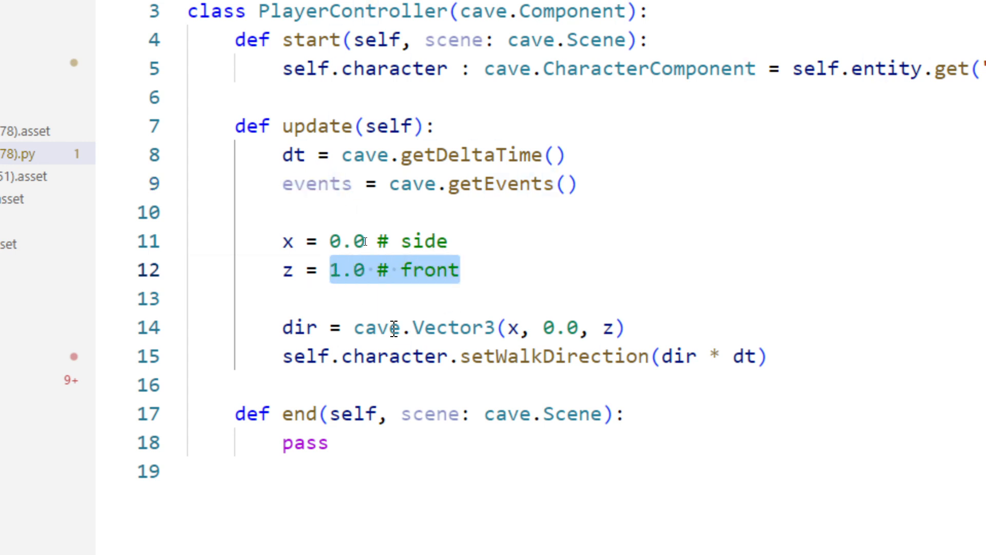
click(491, 282)
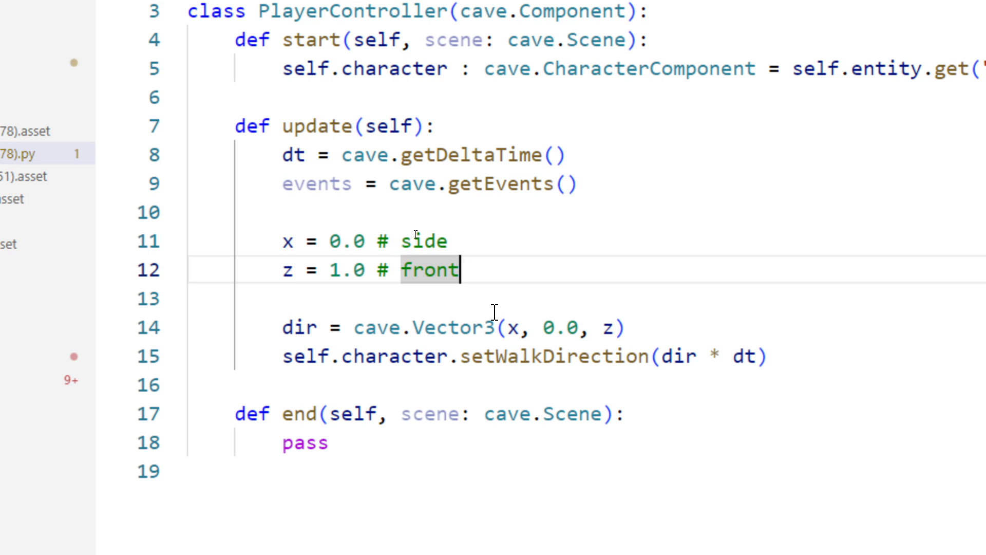
key(Return)
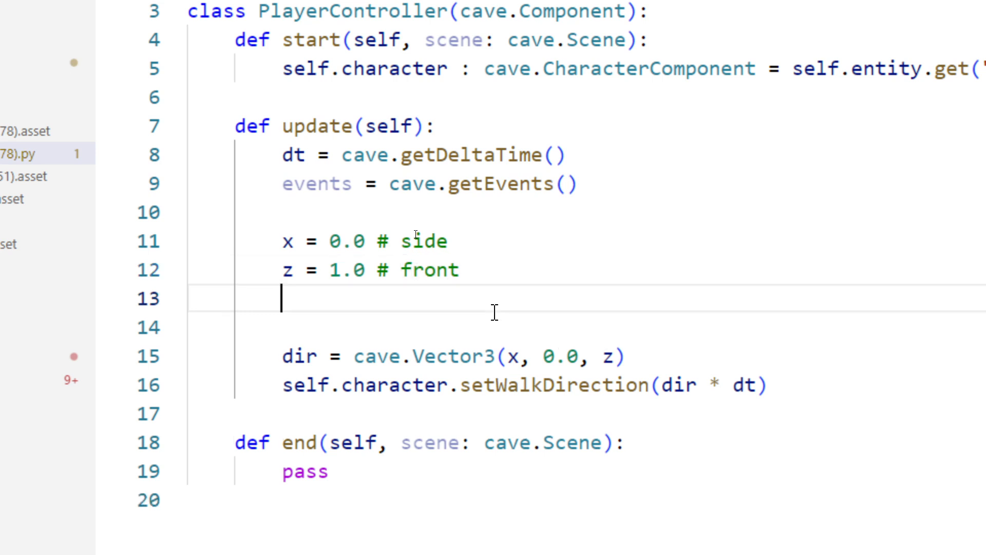
key(Return)
text(if )
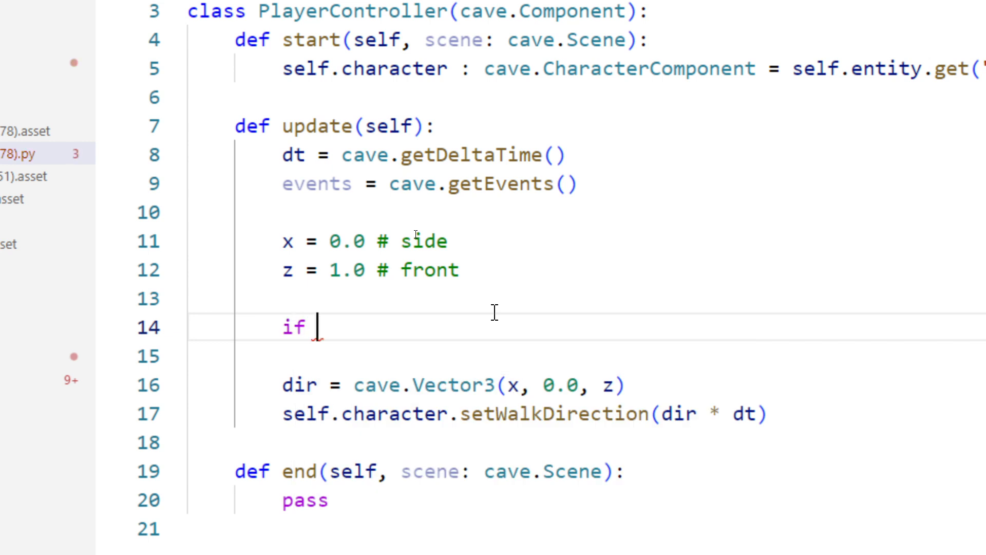
text(events.active)
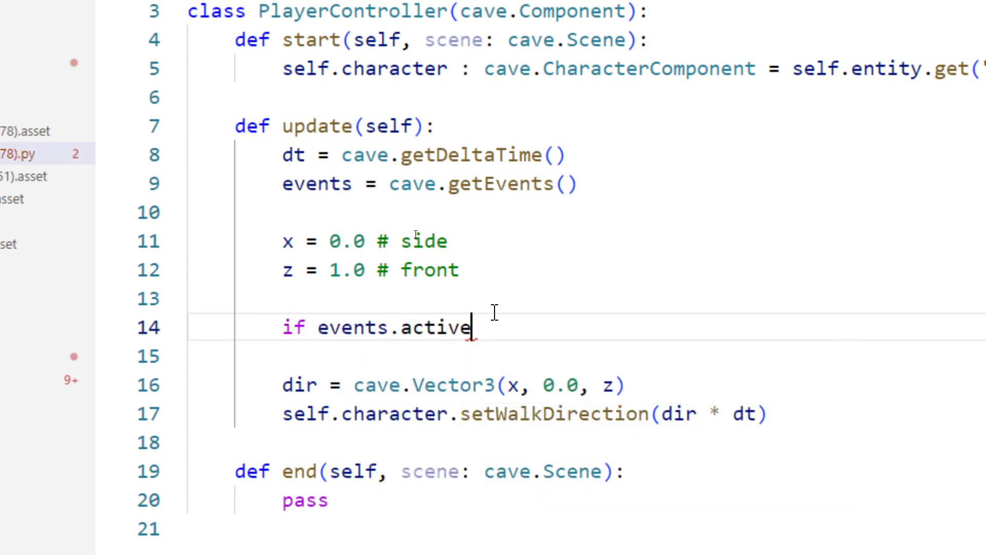
text(()
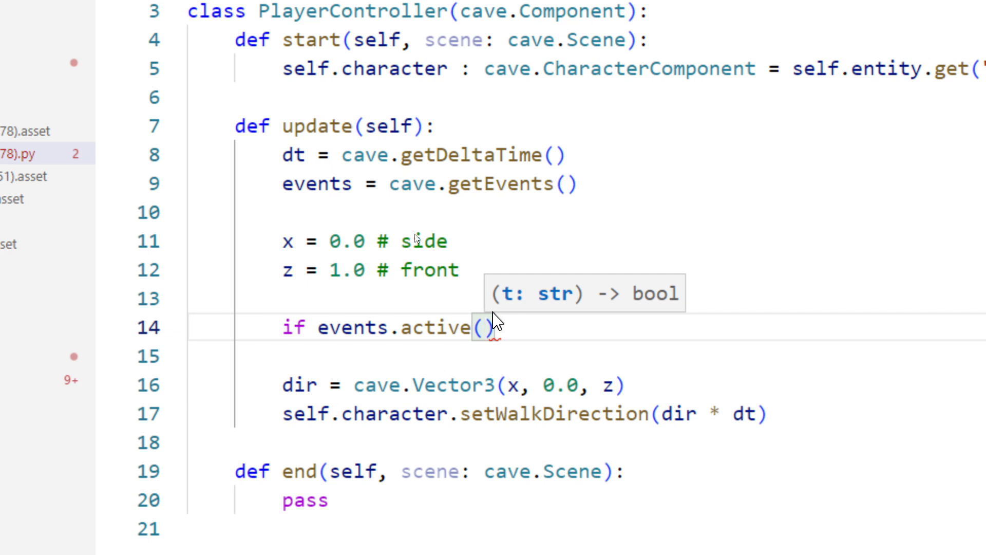
text(cave)
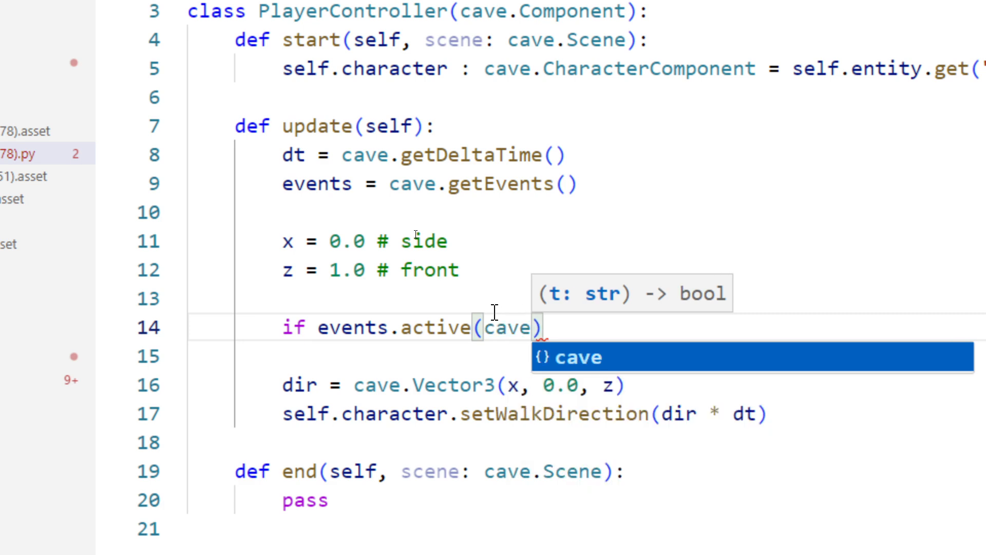
text(.event.)
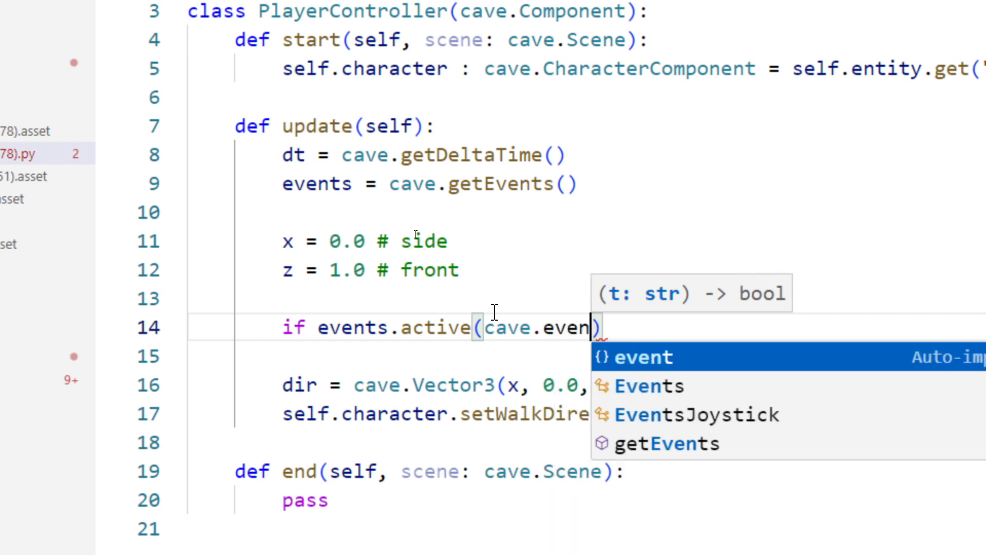
text(KEY_S)
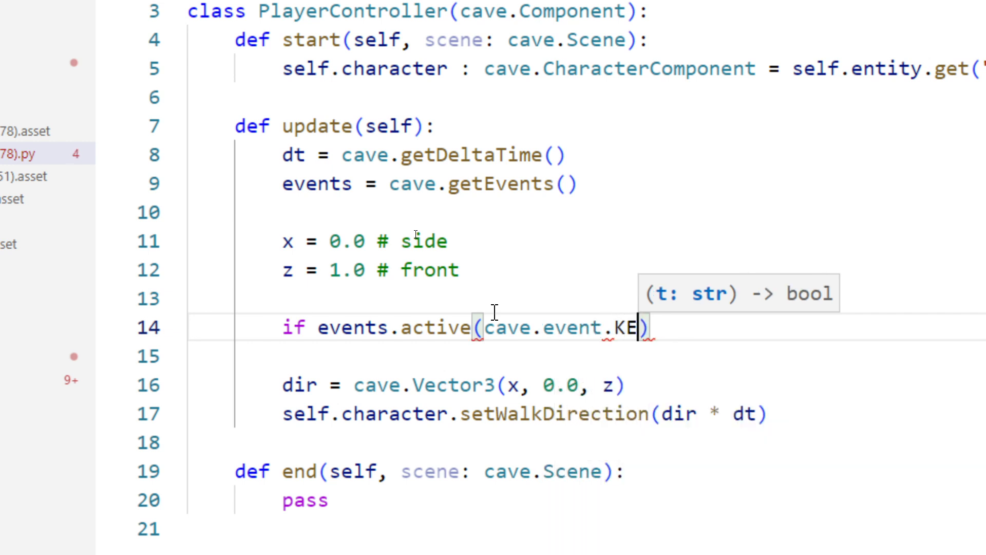
key(BackSpace)
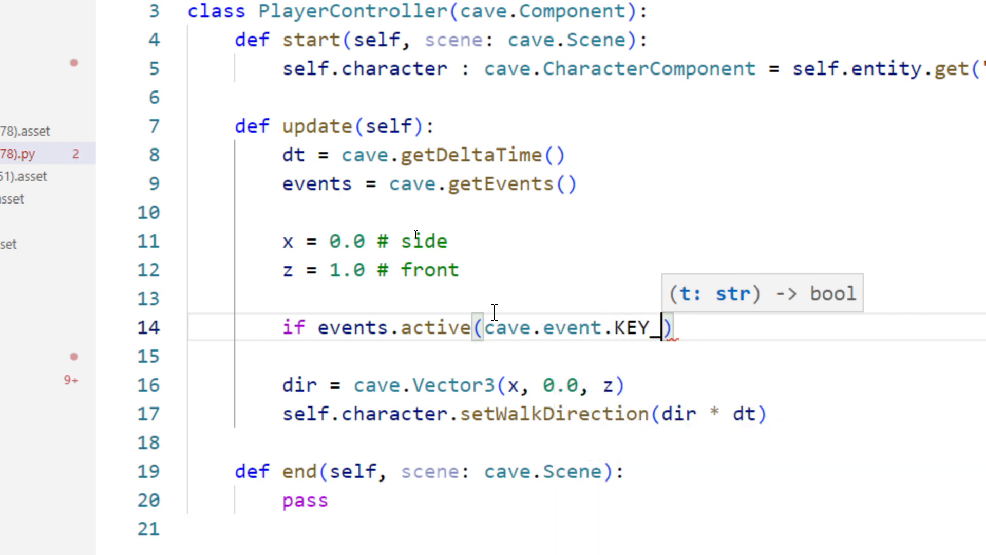
text(W)
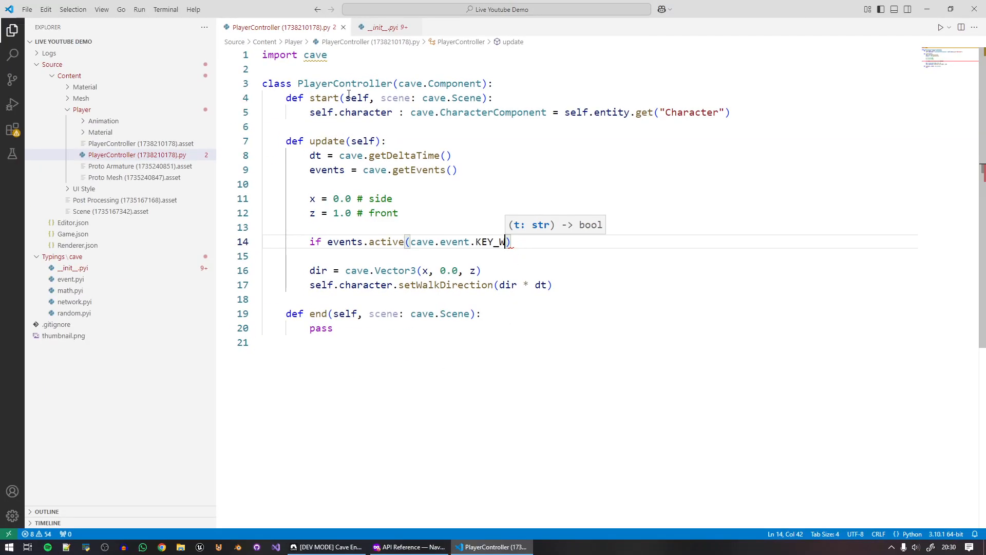
Add an import of cave.event directly below the import cave line.
click(359, 59)
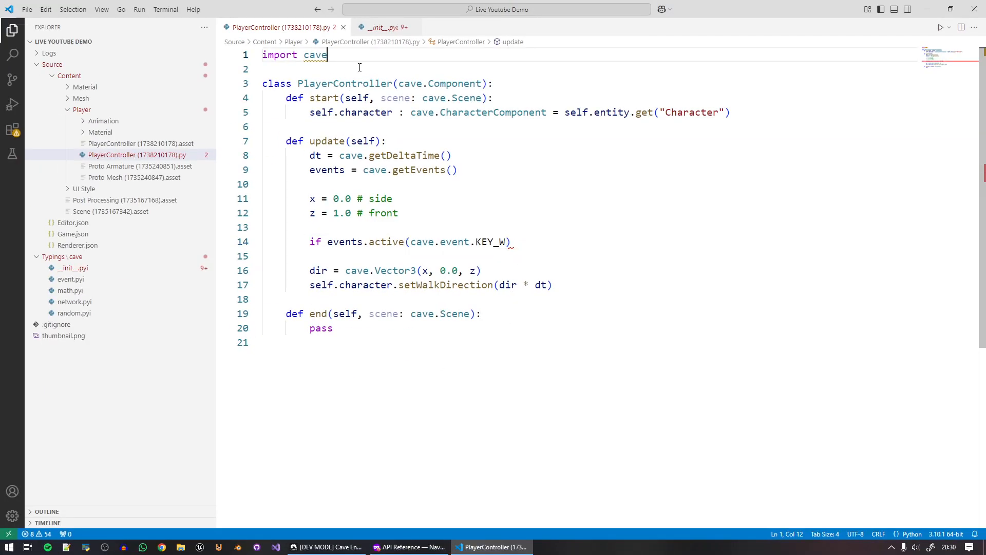
key(ctrl+c)
key(ctrl+v)
text(.ev)
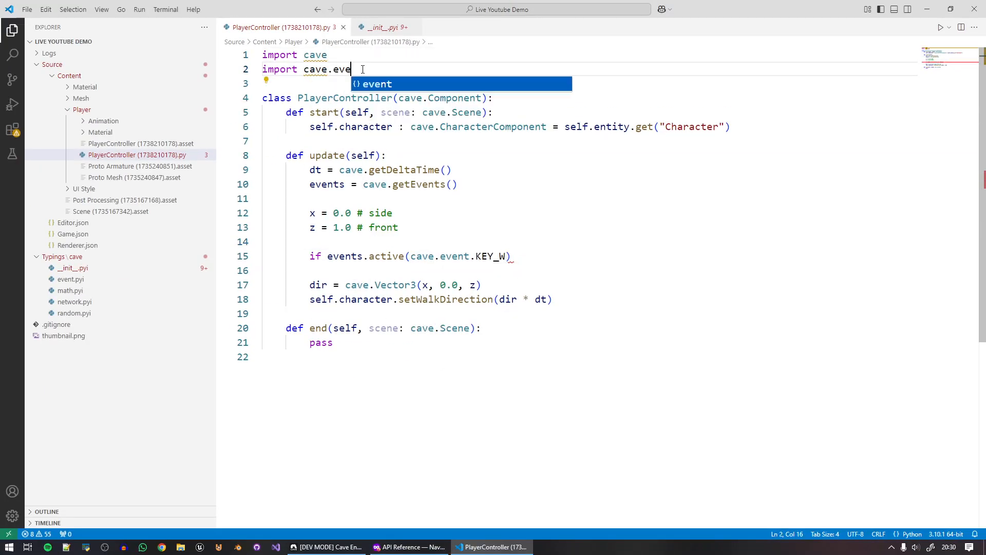
key(Tab)
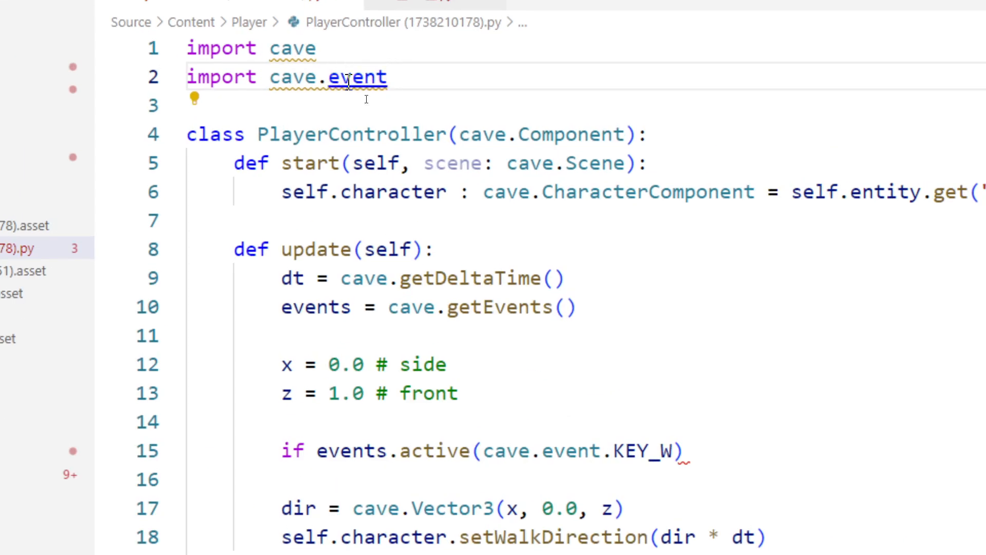
Delete and re-enter the KEY_W constant in the if condition to check the code completion for cave.event.
click(508, 256)
key(BackSpace)
key(BackSpace)
key(BackSpace)
key(BackSpace)
key(BackSpace)
key(BackSpace)
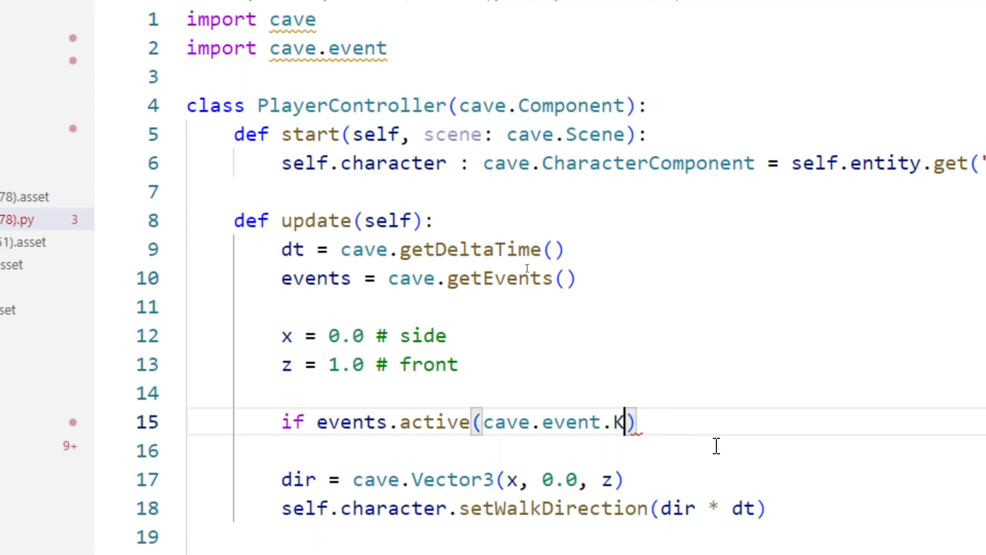
text(.KEY_W)
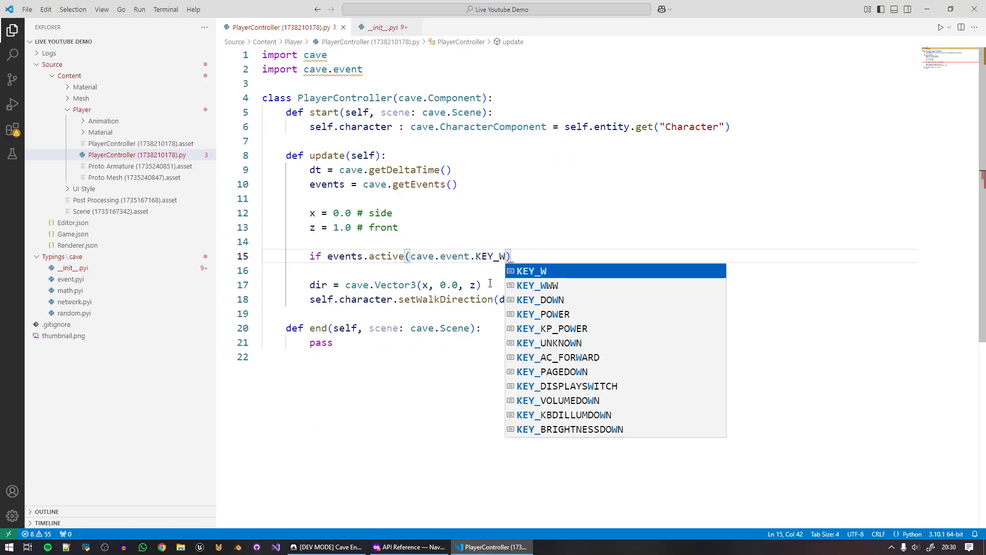
click(487, 244)
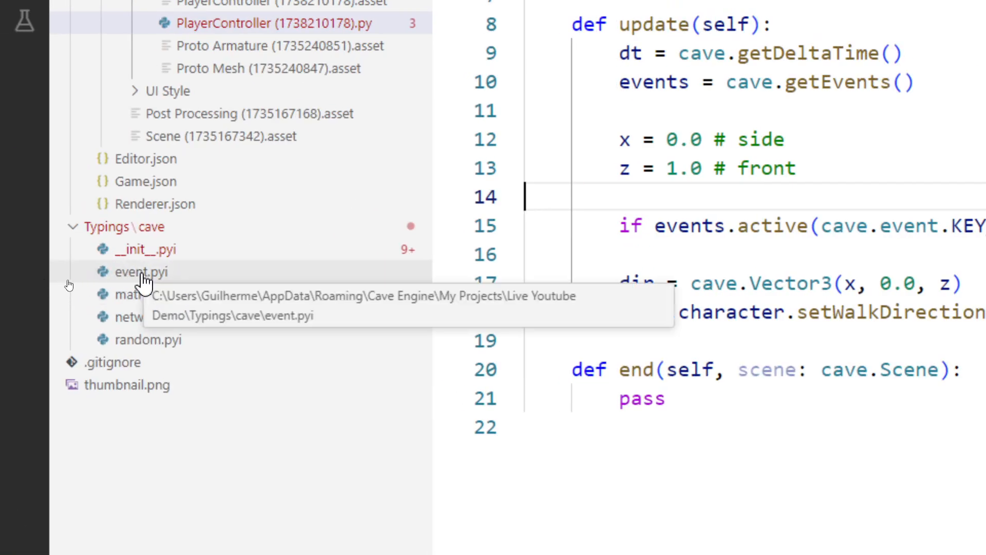
Open event.pyi from Typings/cave, examine its mouse, joystick and keyboard constants, and close the file.
click(157, 277)
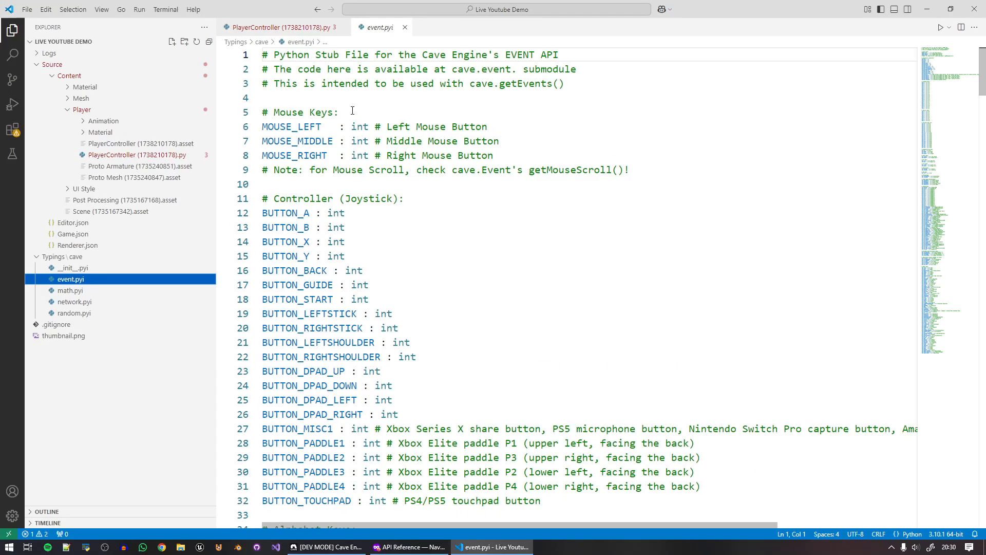
scroll(352, 111, down, 14)
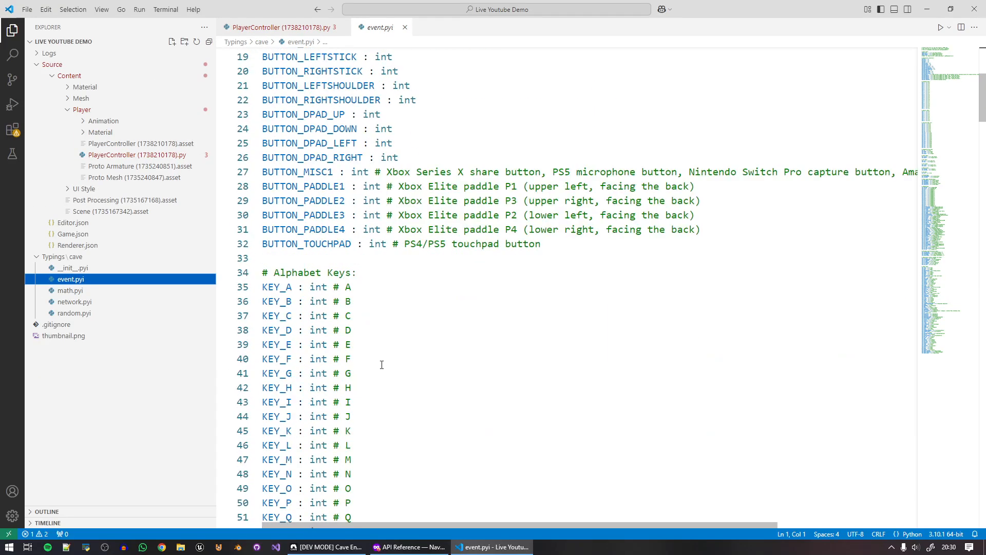
scroll(392, 392, up, 7)
scroll(341, 234, down, 20)
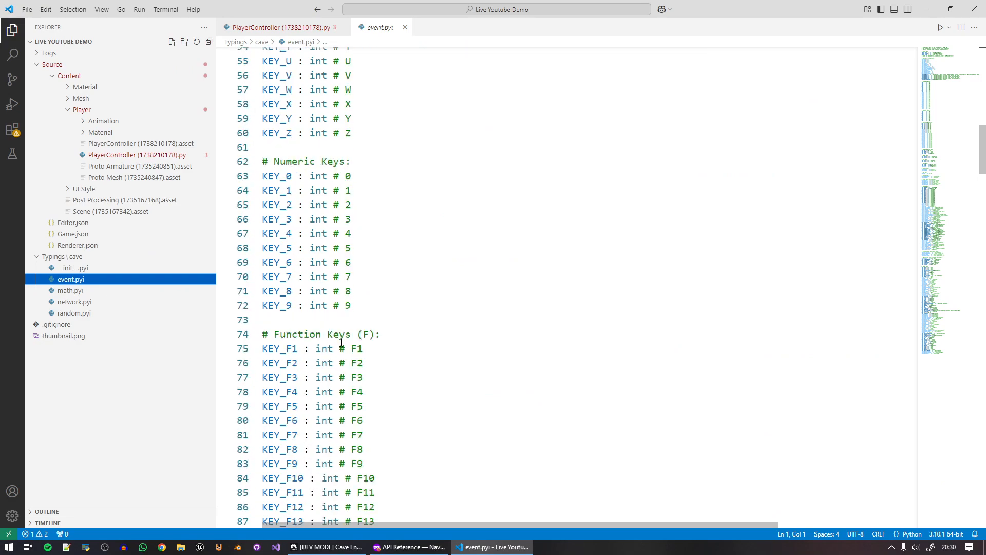
drag(941, 111, 941, 225)
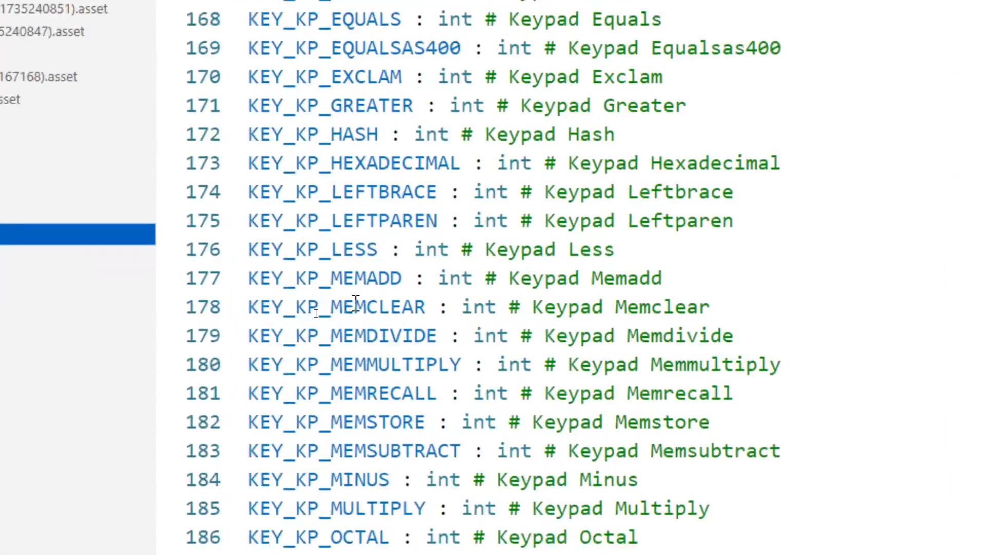
double_click(307, 315)
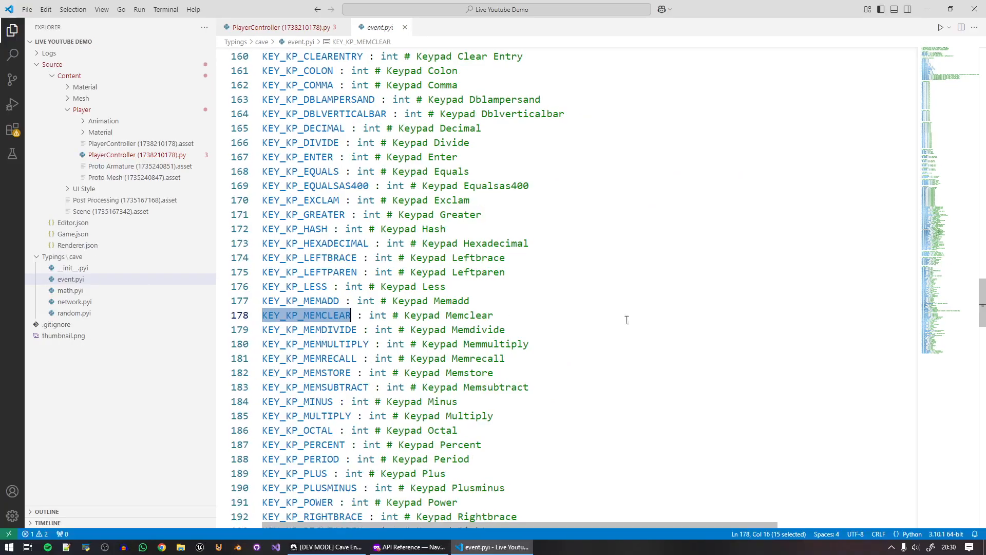
drag(952, 228, 961, 62)
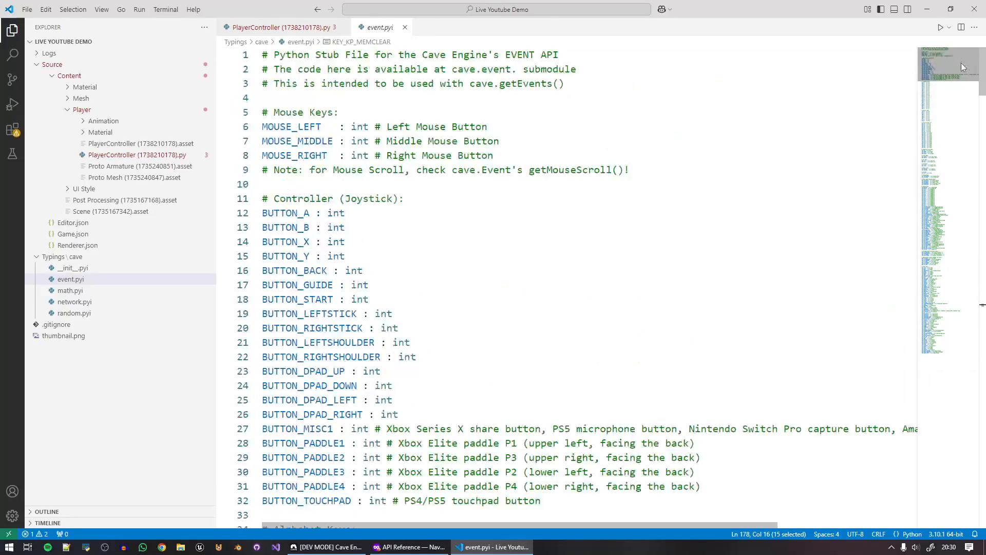
scroll(307, 288, down, 4)
key(ctrl+w)
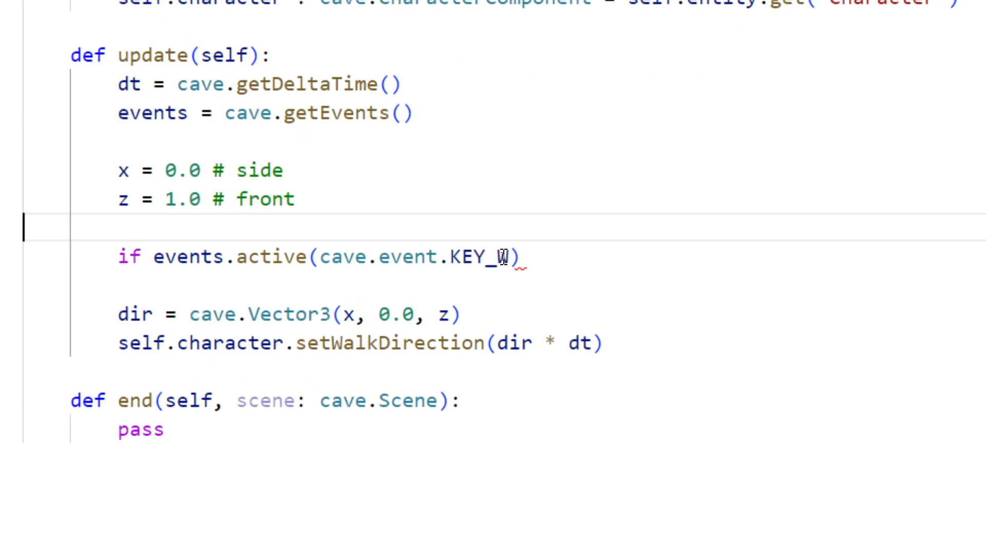
Complete the KEY_W condition with a body setting z = 1.0, and change the initial front value z to 0.0.
click(515, 262)
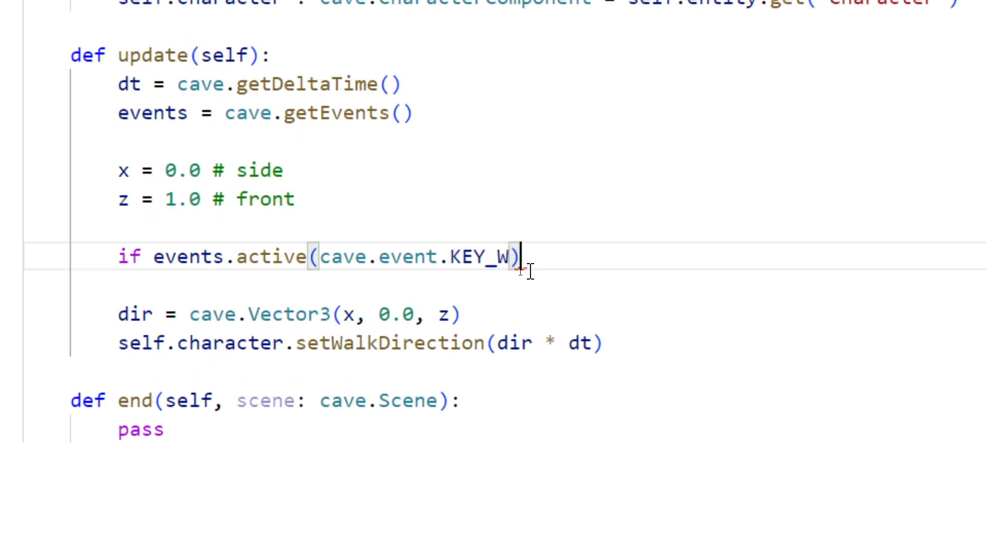
text(:)
key(Return)
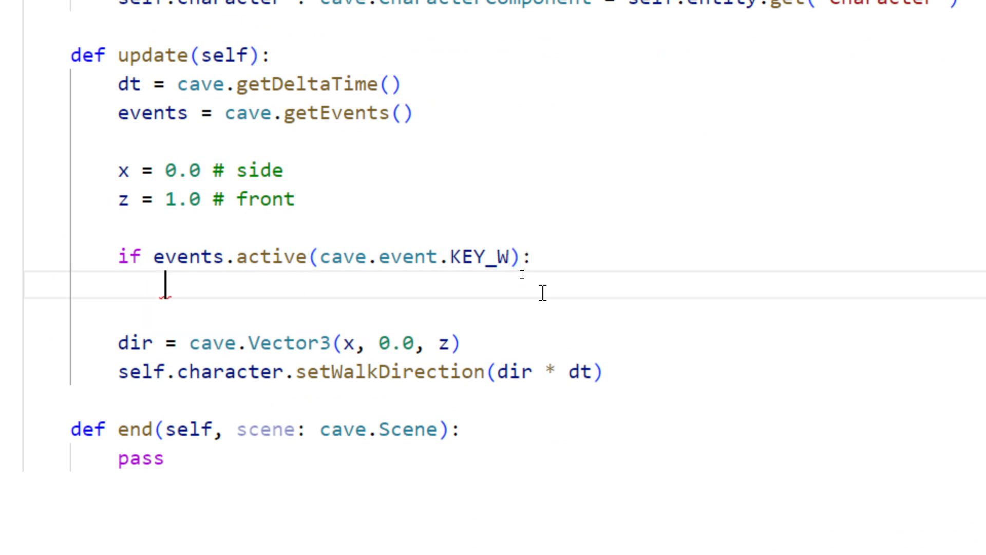
text(z = 1.0)
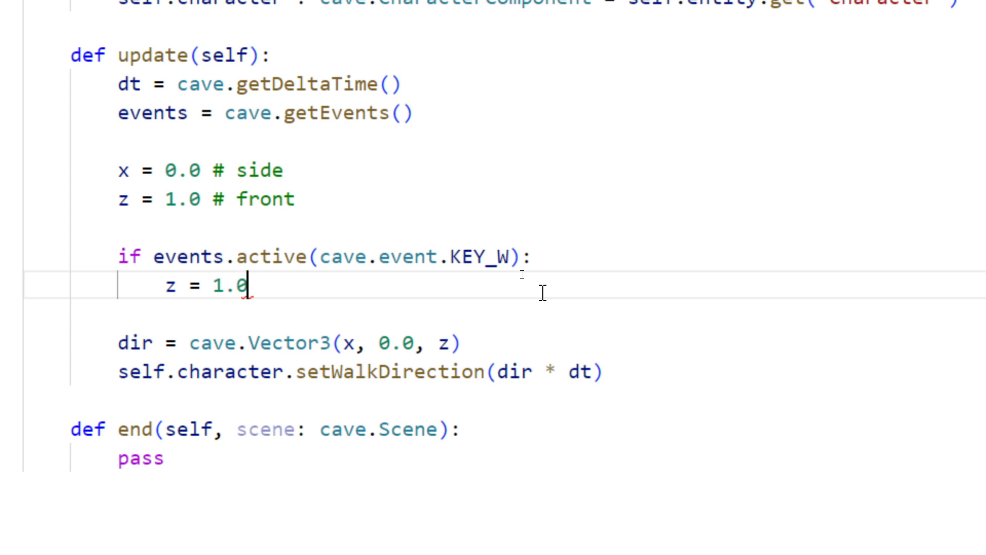
drag(312, 199, 299, 198)
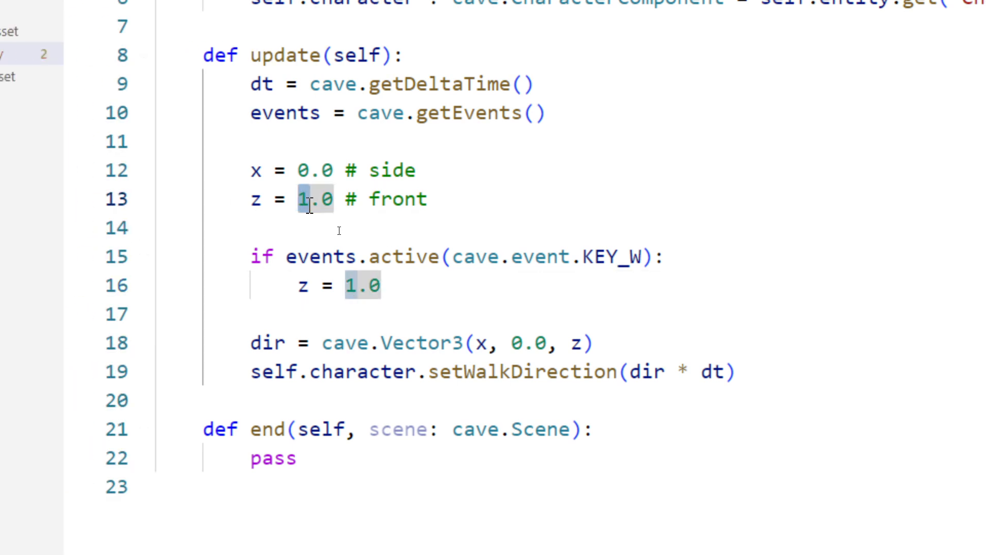
text(0)
Add an elif branch below the KEY_W condition that checks cave.event.KEY_S and sets z = -1.0.
drag(420, 298, 253, 262)
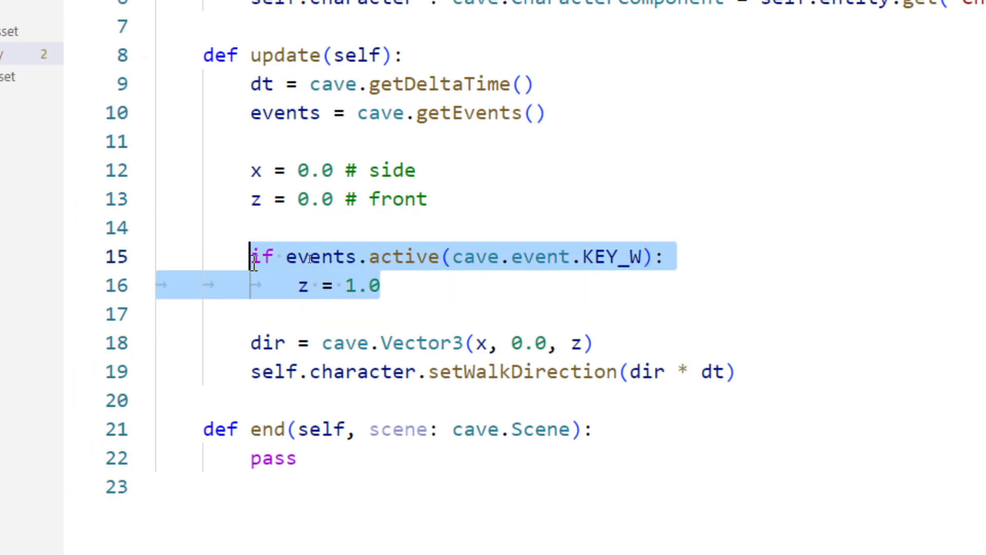
click(426, 298)
key(Return)
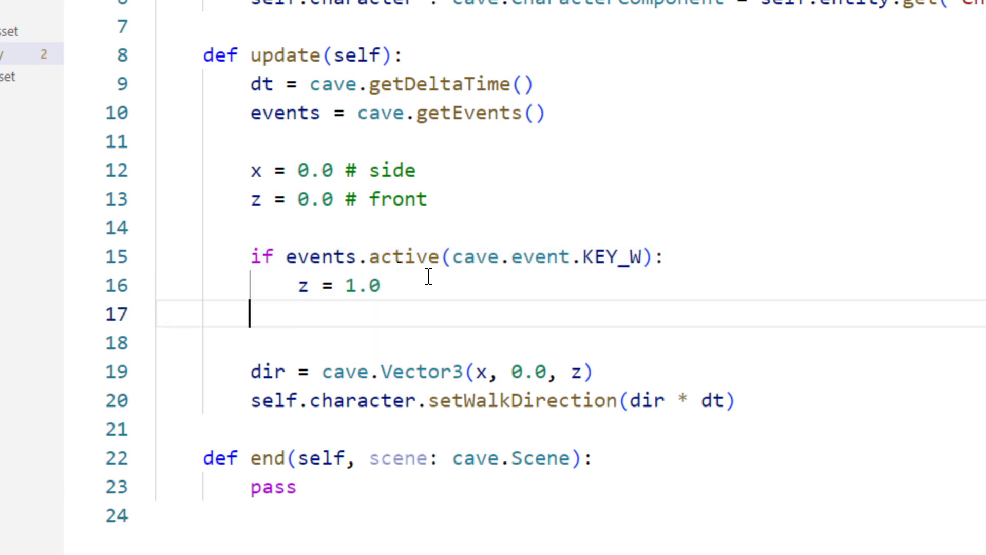
text(el)
key(ctrl+v)
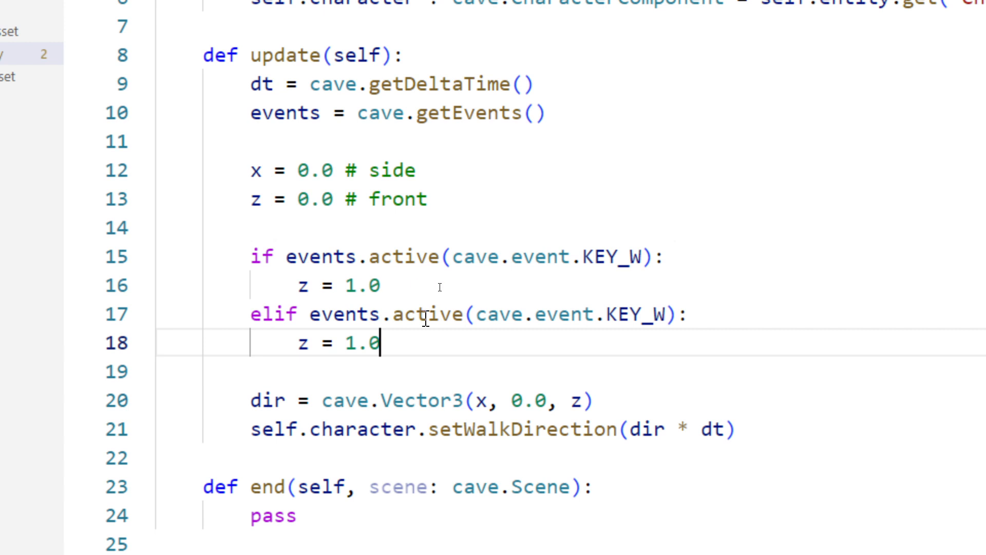
click(665, 314)
key(BackSpace)
text(S)
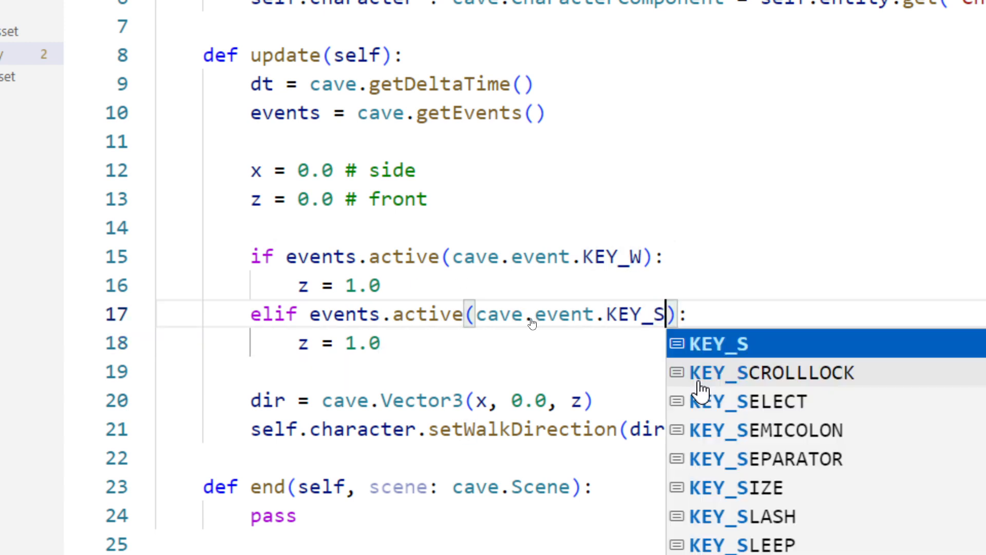
click(347, 343)
text(-)
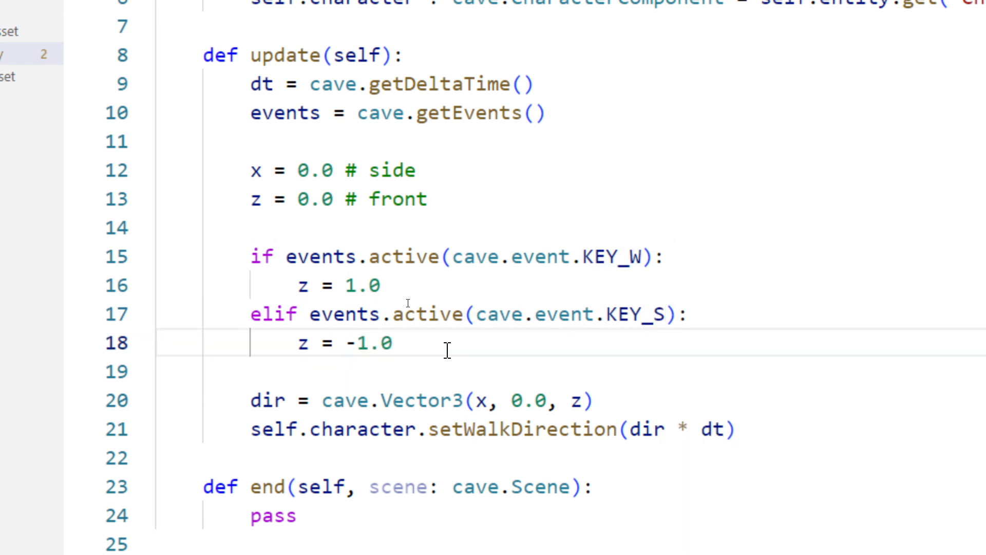
Switch to Cave Engine, run the game, test walking the character forward and backward, and stop the game.
key(alt+Tab)
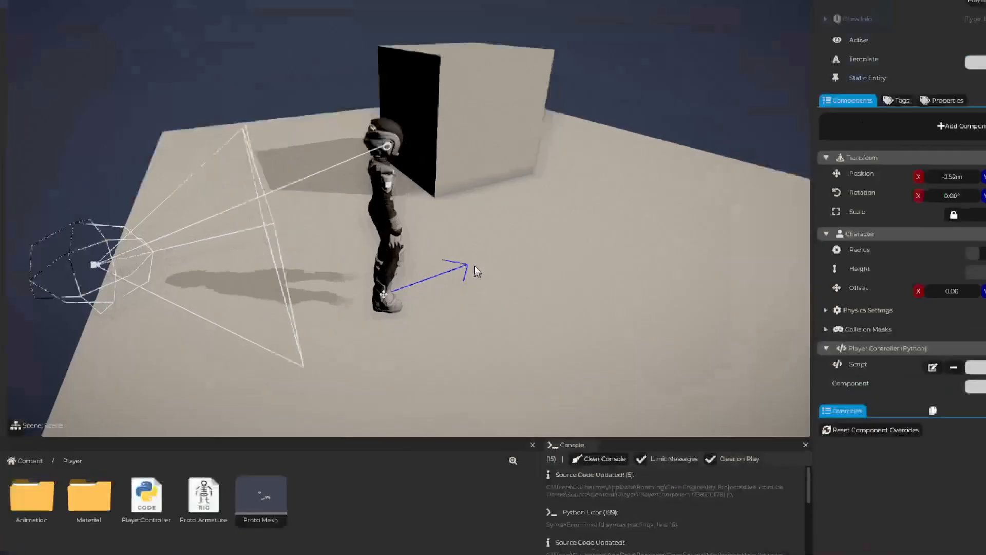
key(F5)
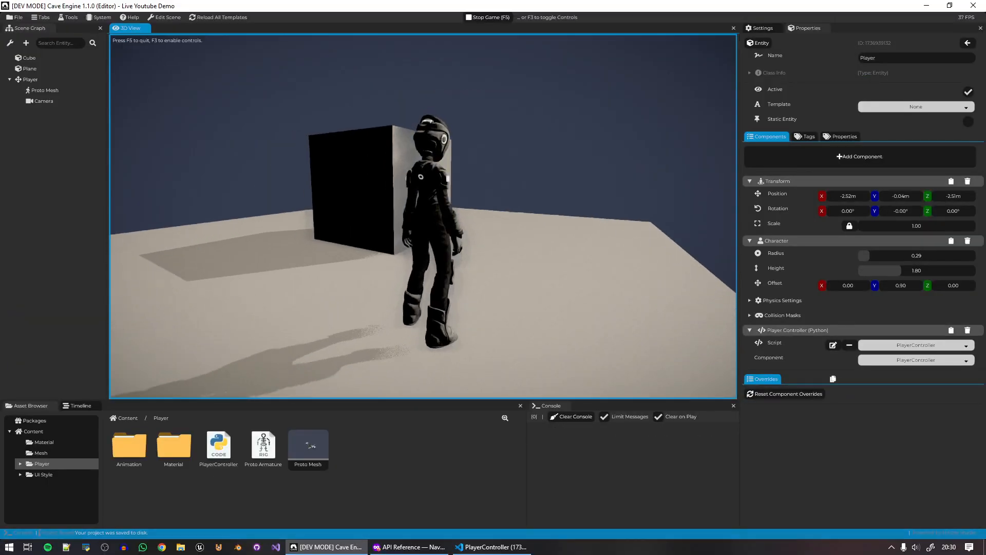
key(w)
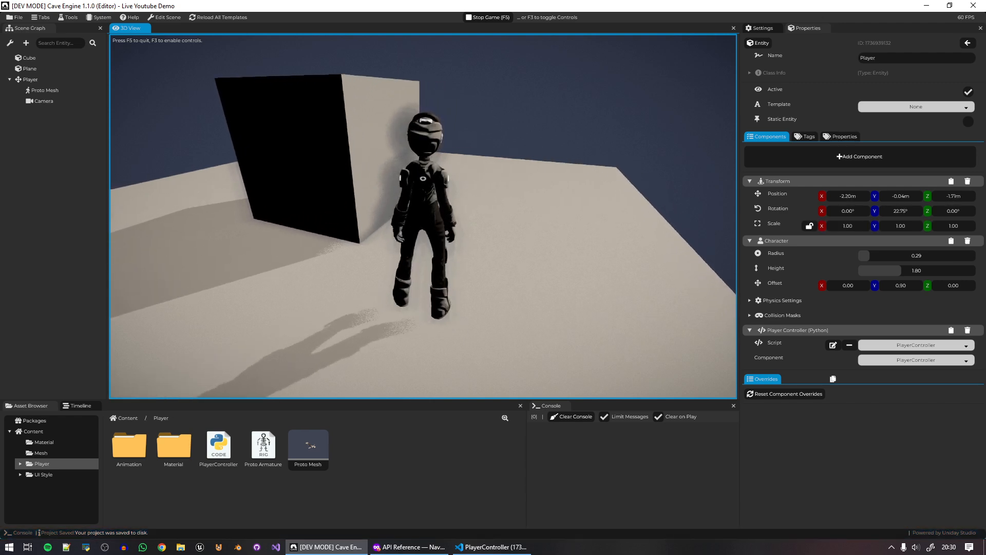
key(w)
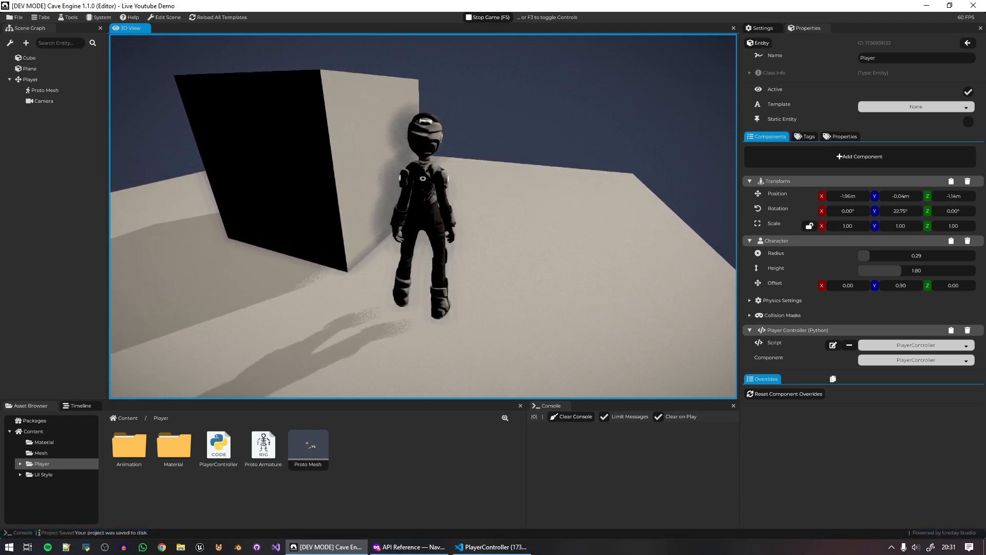
key(s)
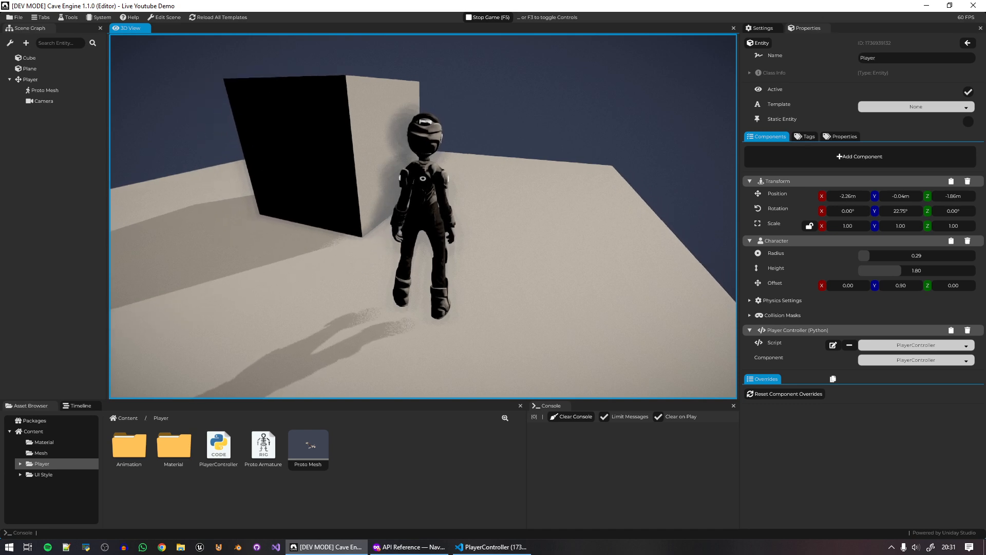
key(F5)
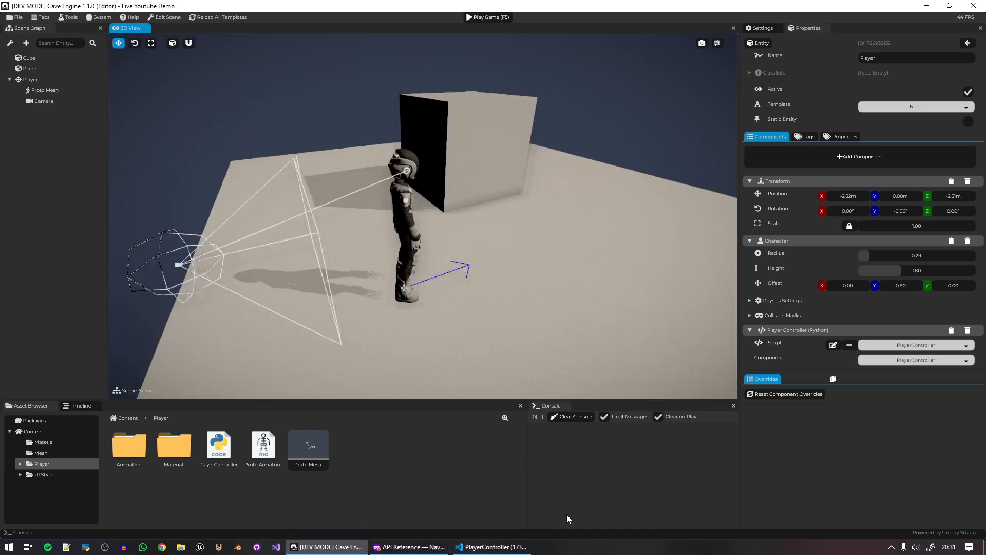
Back in the code editor, replace z's initial value and comment with events.active(cave.event.KEY_W) - events.active(cave.event.KEY_S).
click(492, 546)
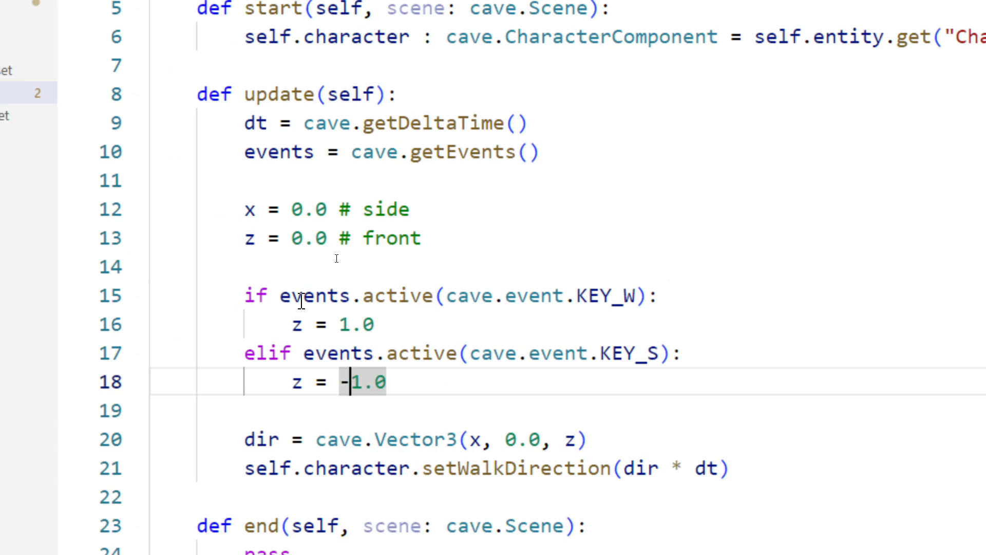
drag(281, 297, 647, 297)
key(ctrl+c)
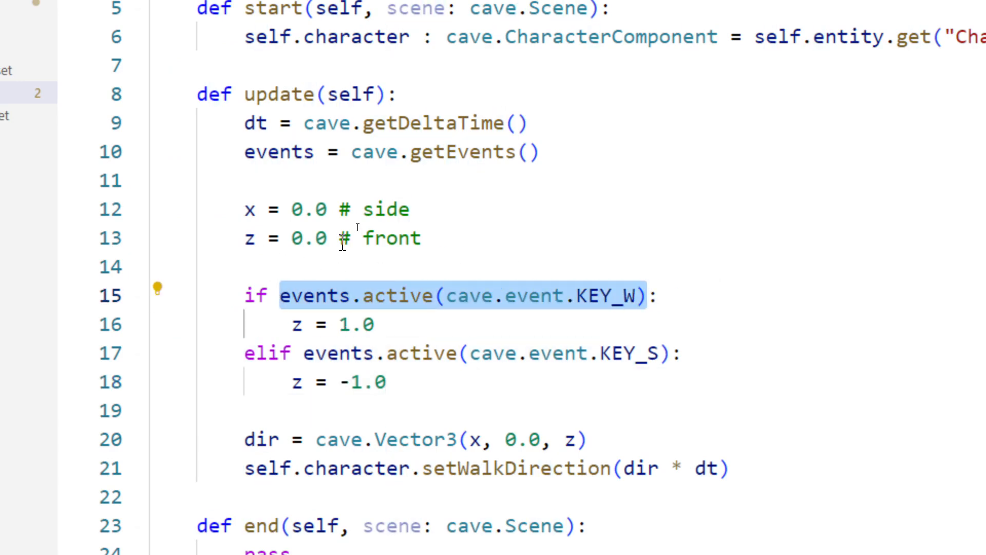
drag(287, 238, 481, 247)
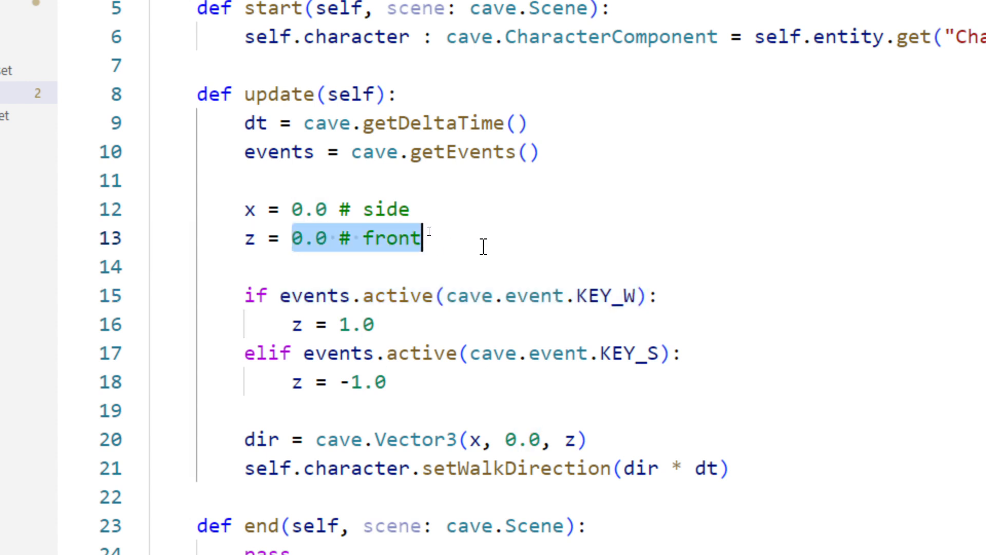
key(ctrl+v)
text(-)
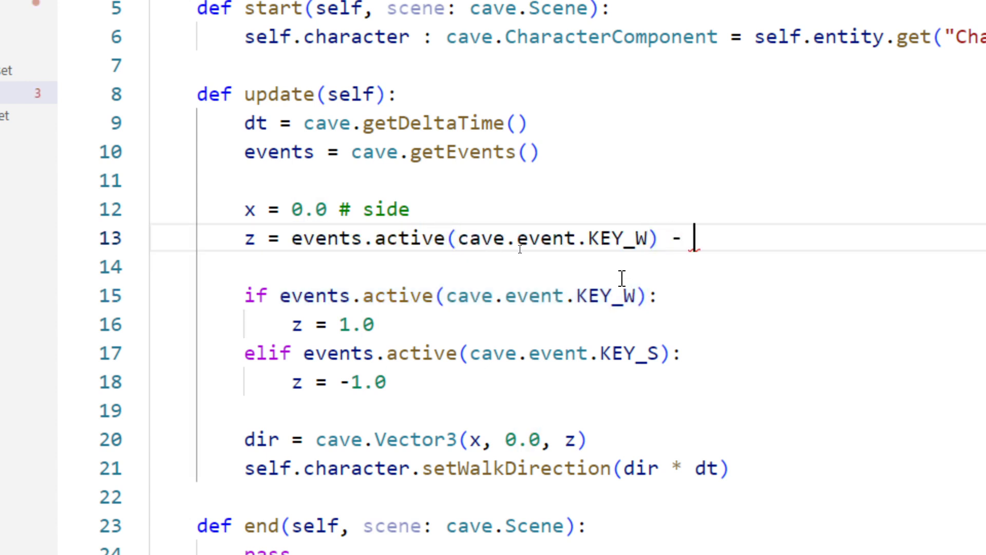
drag(672, 359, 304, 353)
key(ctrl+c)
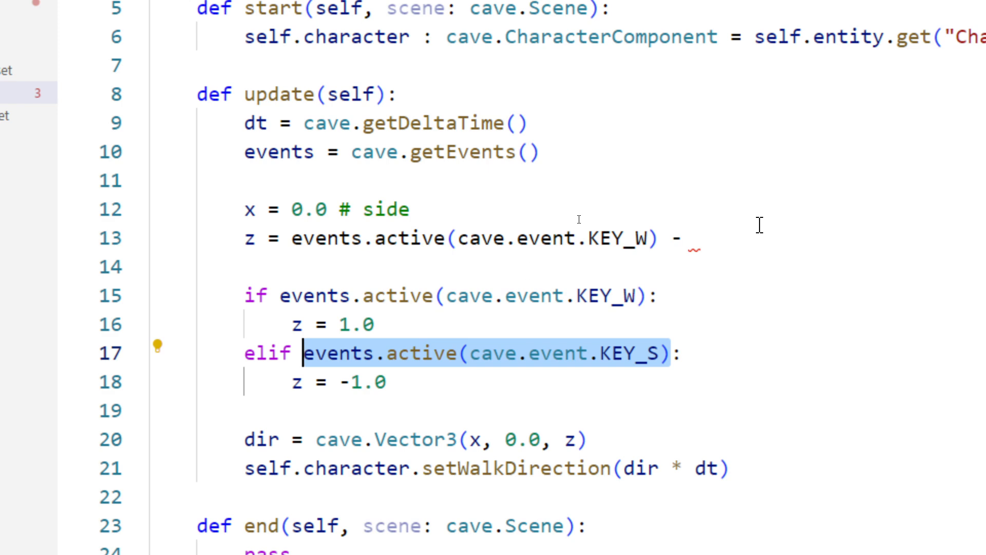
click(760, 232)
key(ctrl+v)
Delete the if/elif block that sets z for KEY_W and KEY_S.
drag(413, 381, 398, 262)
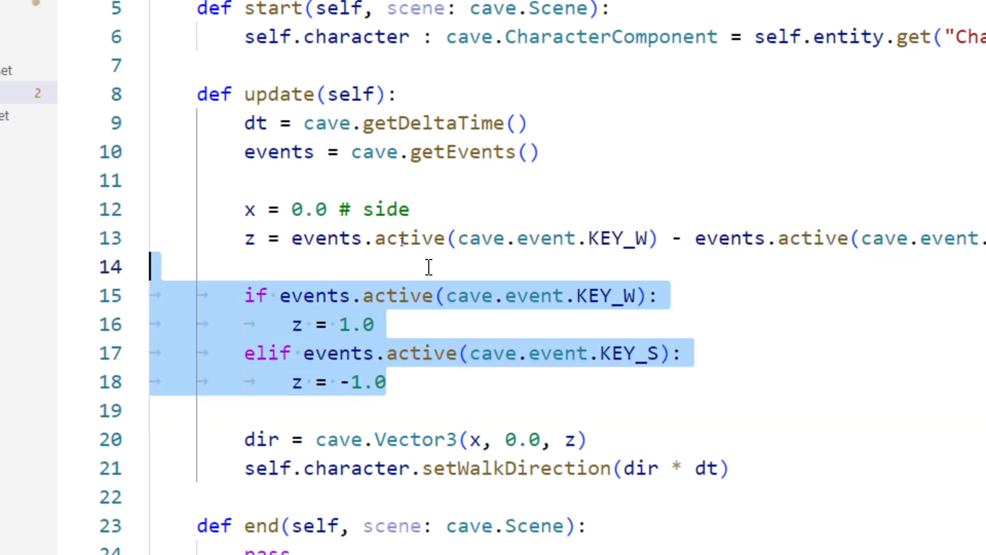
key(BackSpace)
click(985, 238)
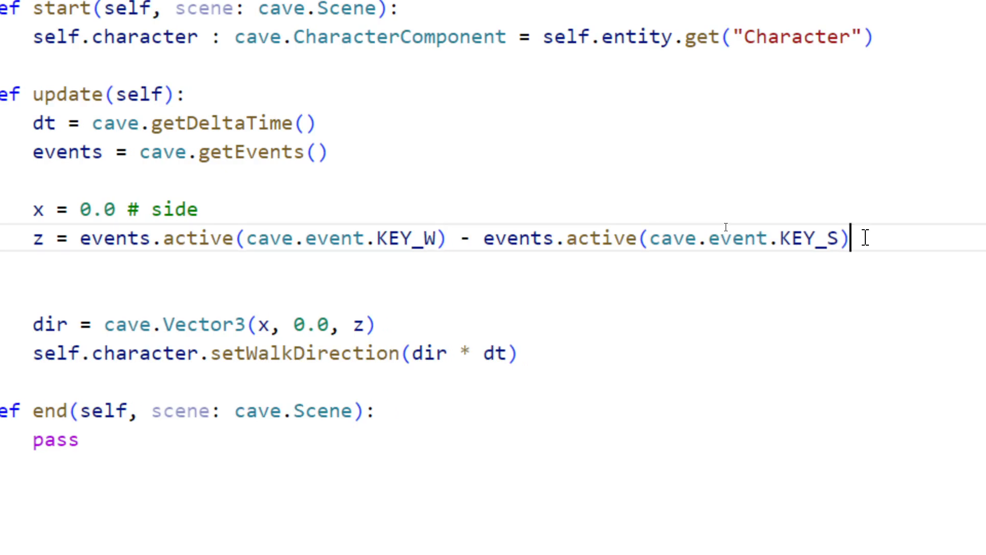
drag(985, 238, 353, 239)
drag(141, 237, 33, 239)
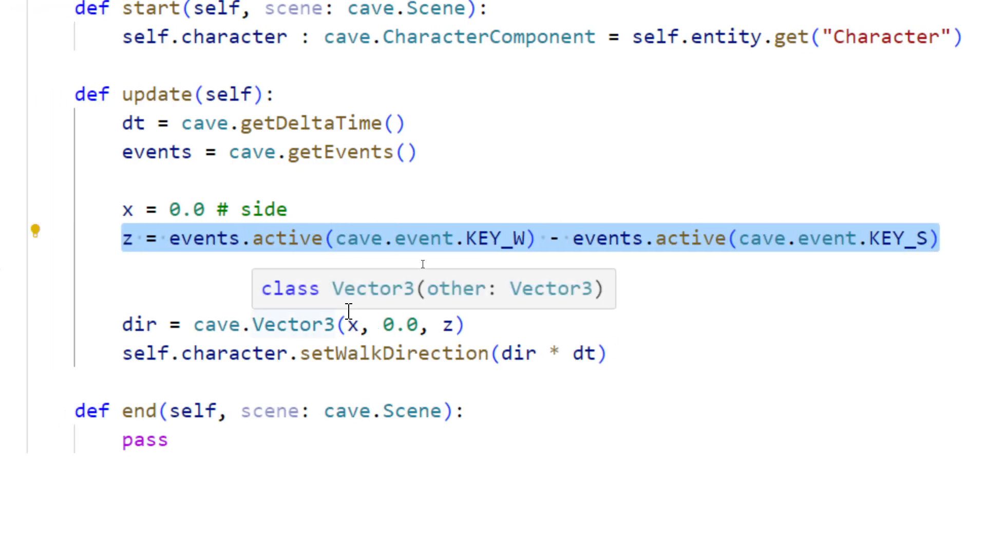
Duplicate the z line, rename the upper copy's variable to x, and delete the old x = 0.0 # side line.
click(508, 238)
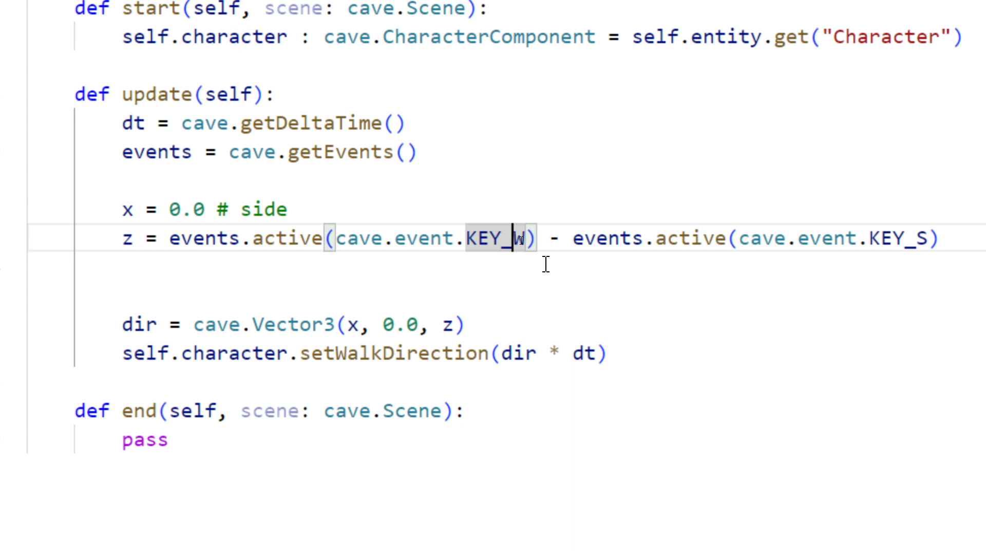
key(shift+alt+Down)
key(Up)
key(Home)
key(Delete)
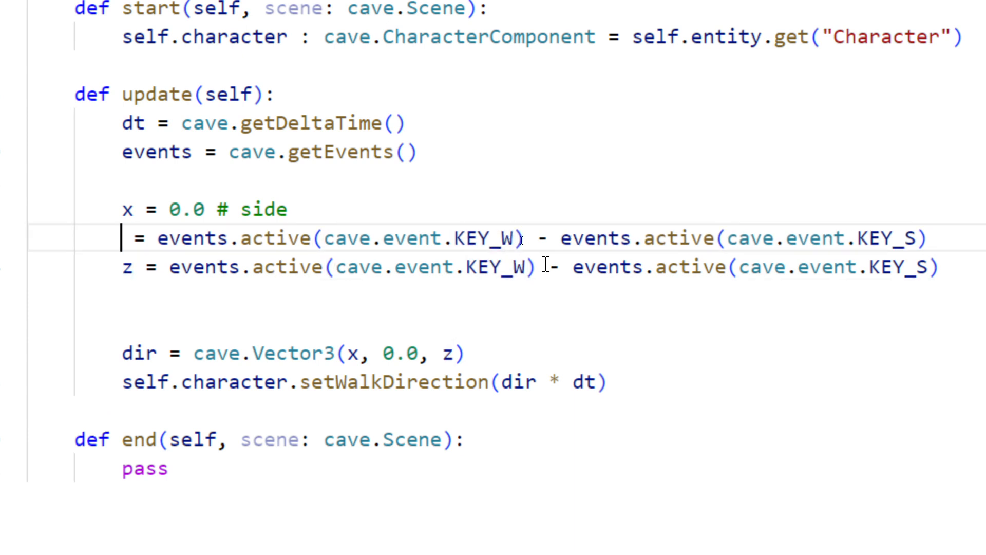
text(x)
key(Up)
key(End)
key(shift+Up)
key(BackSpace)
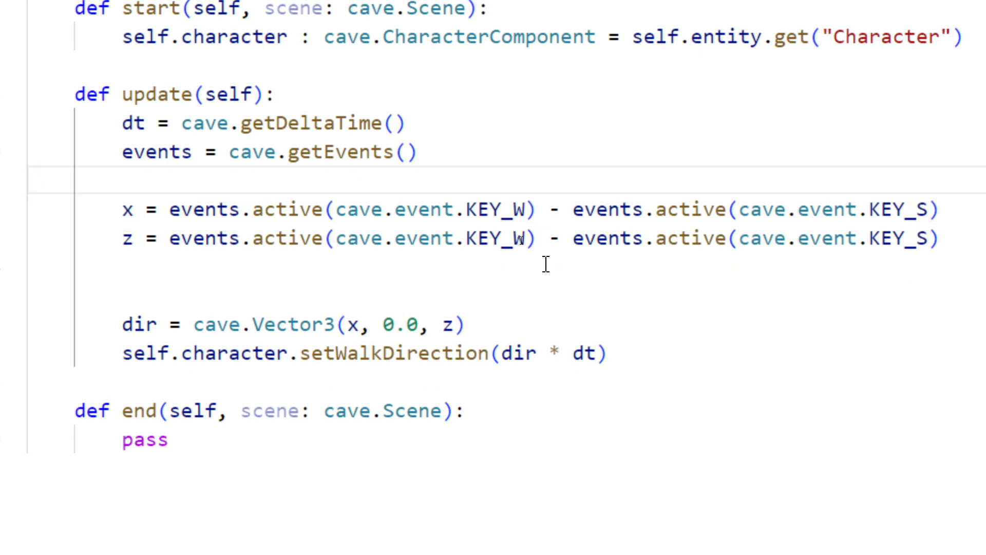
Change the x line's constants to KEY_A and KEY_D, and remove the extra blank line above dir.
click(521, 211)
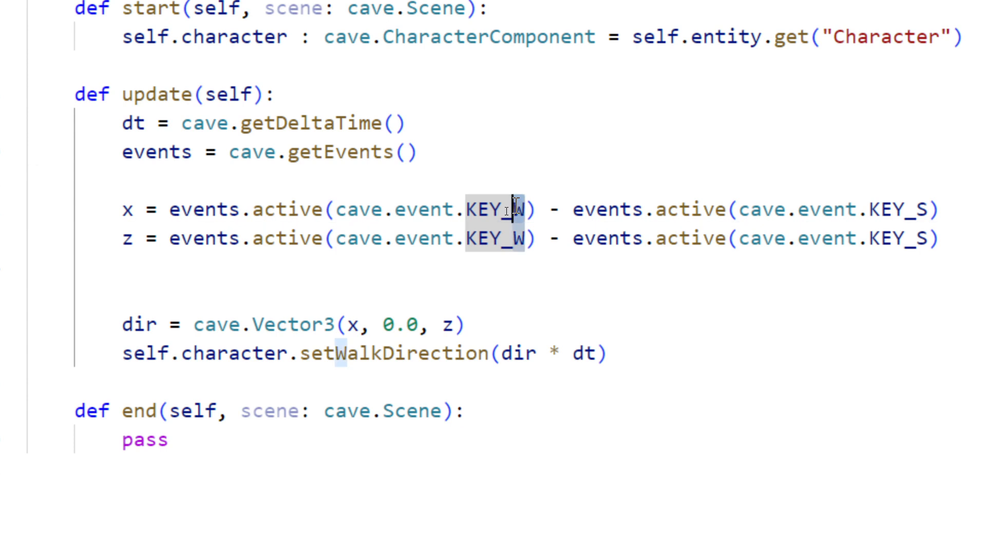
key(BackSpace)
text(A)
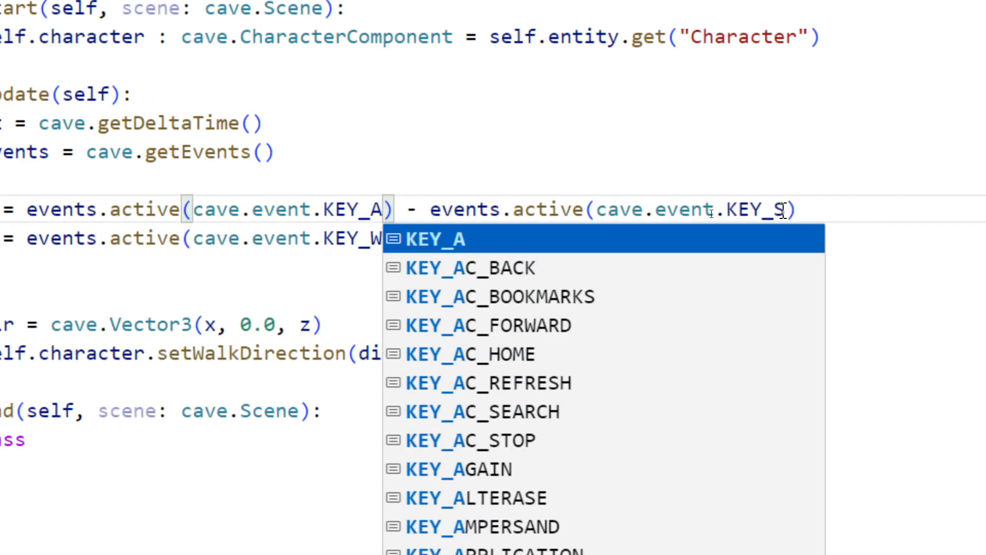
click(782, 211)
key(BackSpace)
text(D)
click(826, 209)
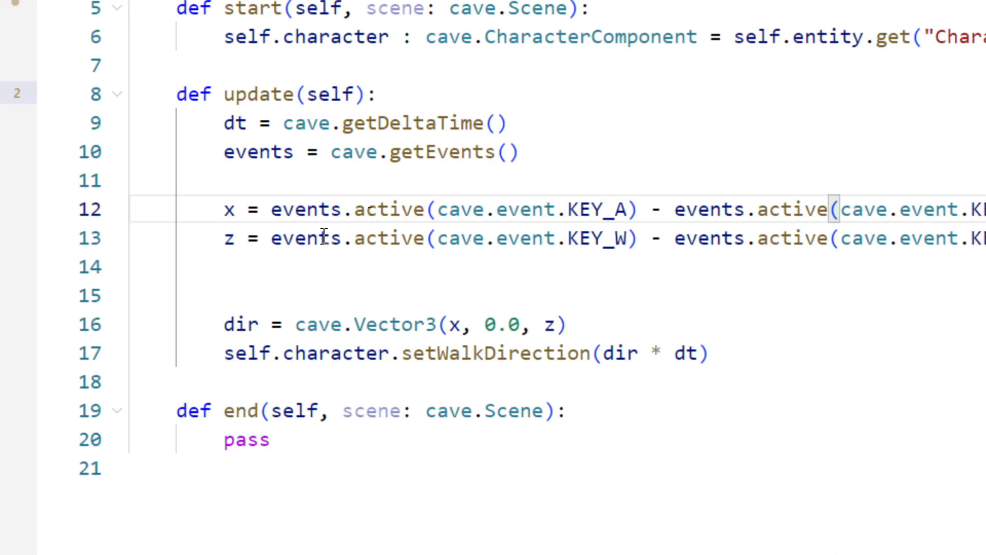
click(365, 272)
key(Delete)
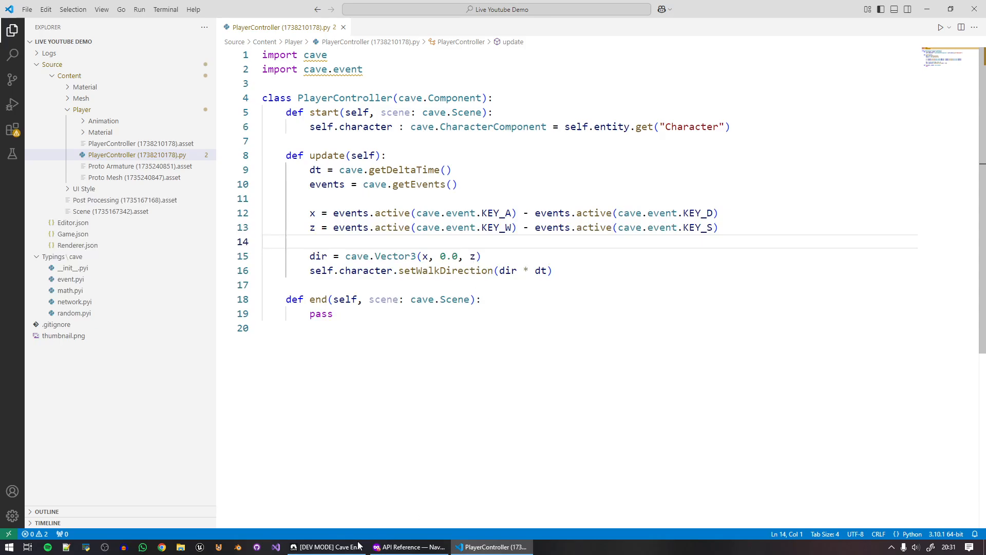
Run the game in Cave Engine, test walking the character sideways and forward, stop the game, and return to the code editor.
click(360, 546)
key(F5)
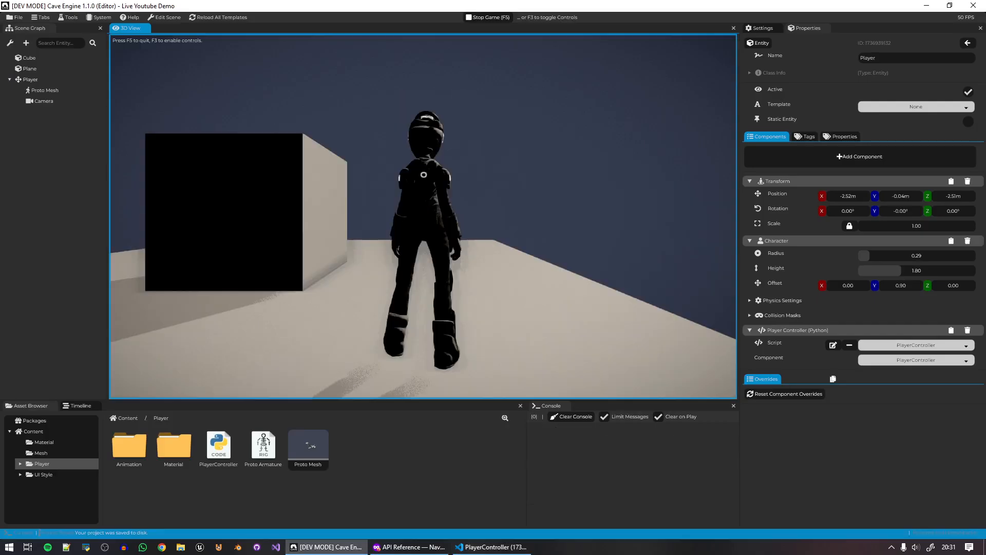
key(d)
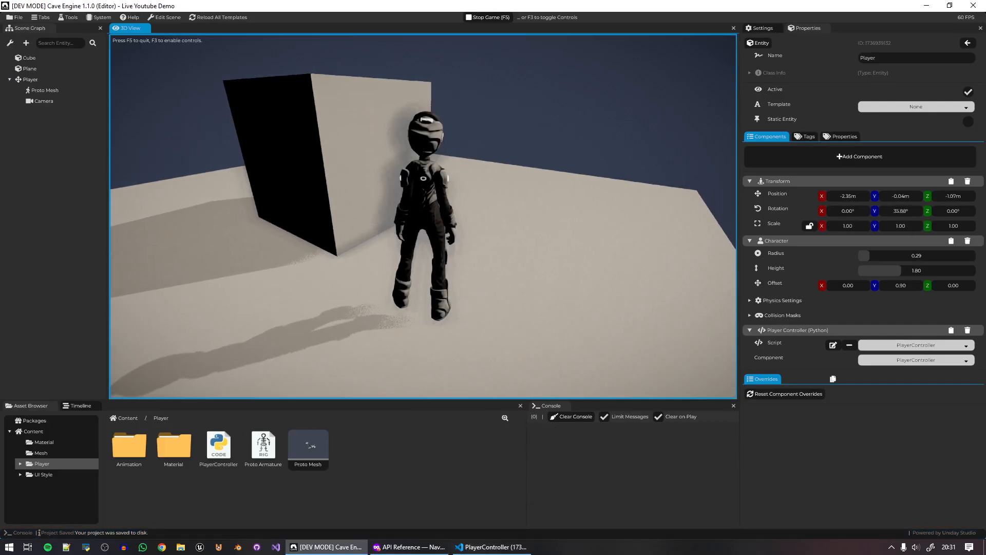
key(a)
key(d)
key(a)
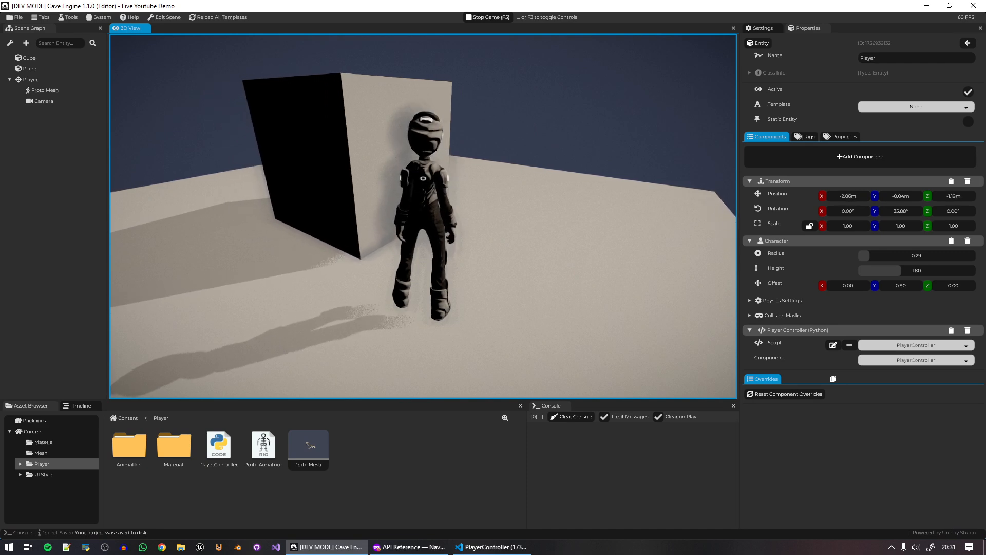
key(w)
key(d)
key(a)
key(d)
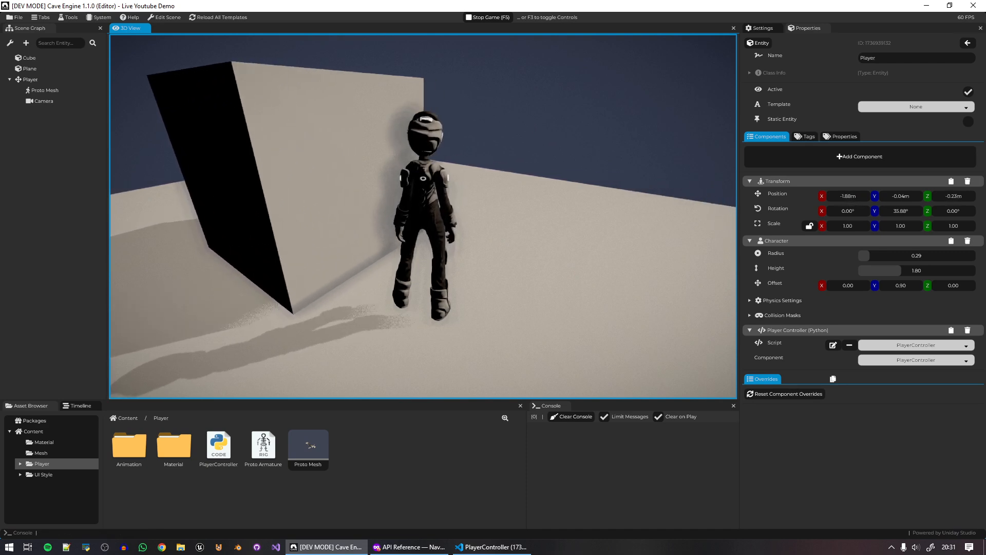
key(a)
key(d)
key(a)
key(a)
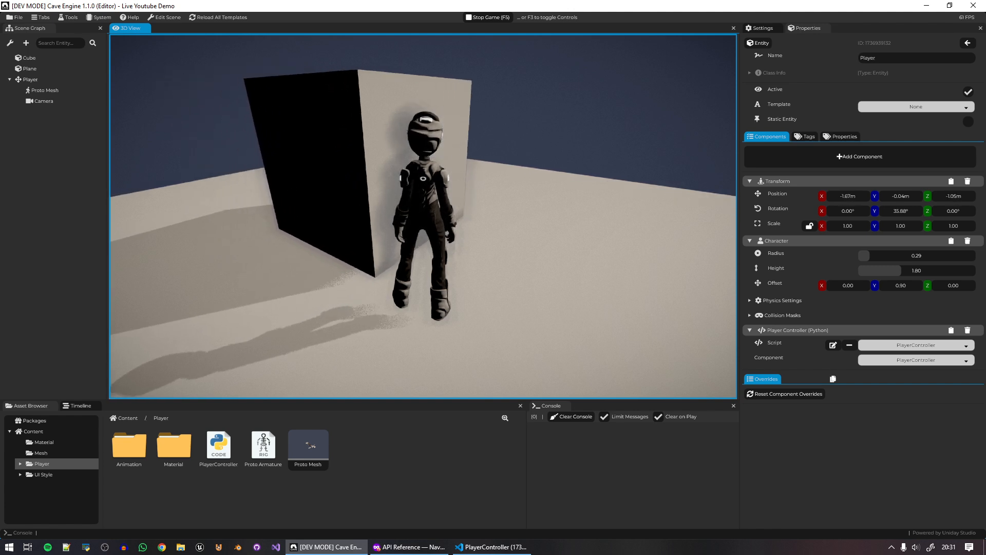
key(d)
key(d)
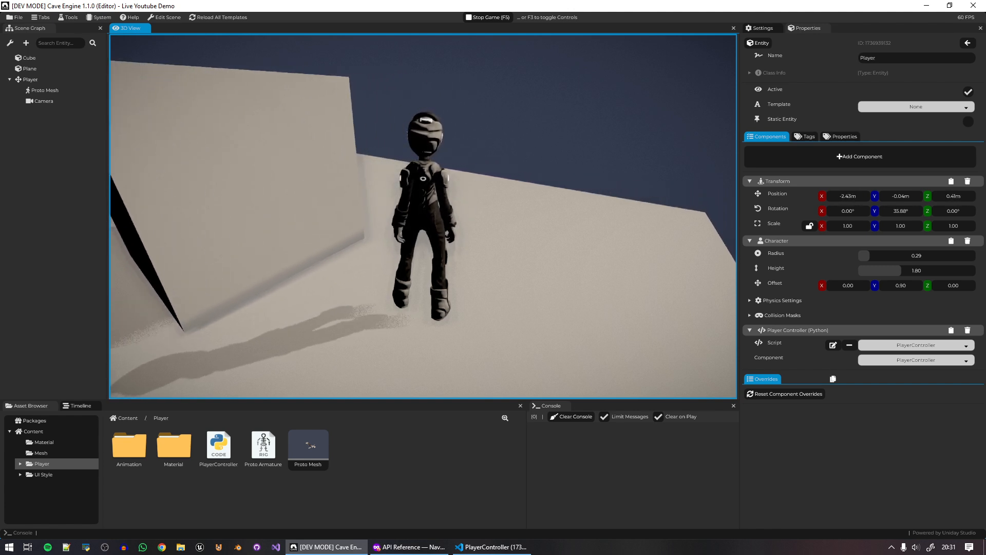
key(a)
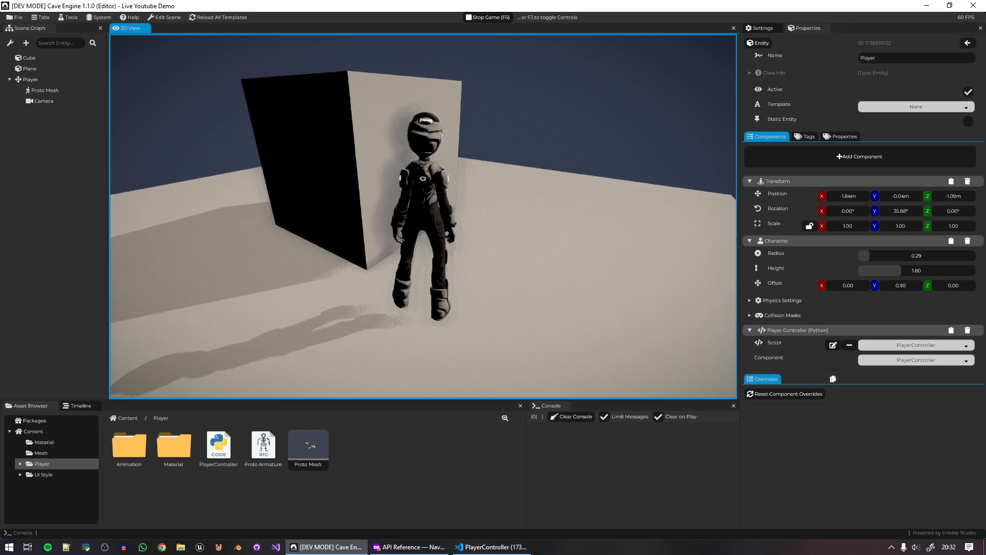
key(d)
key(F5)
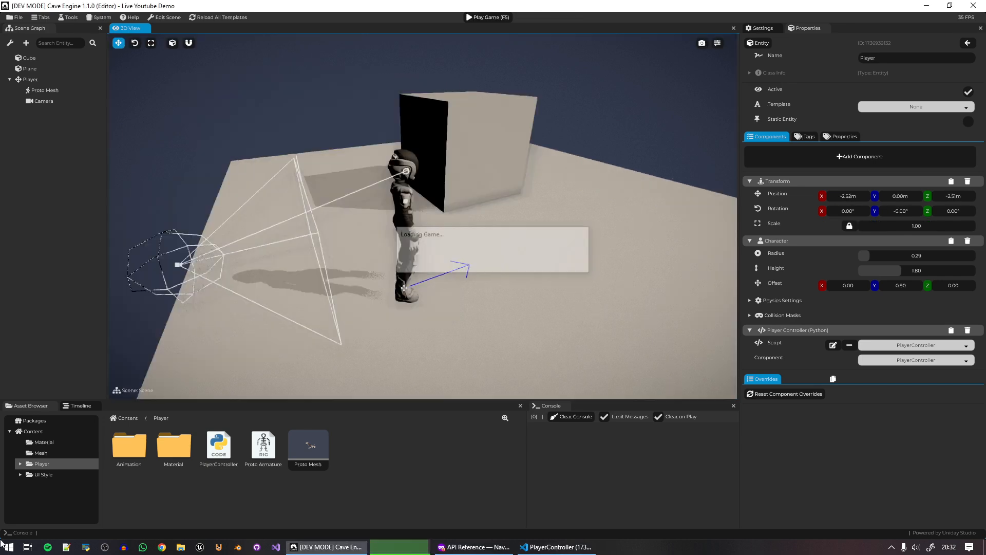
click(492, 547)
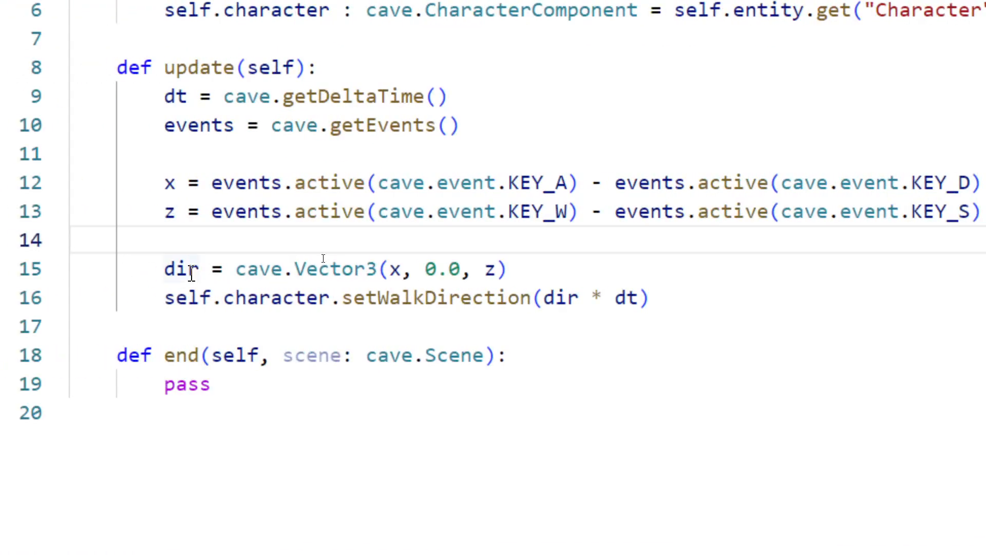
Add the condition if dir.length() > 0.0: on a new line directly below the dir vector line.
double_click(191, 274)
drag(518, 270, 149, 269)
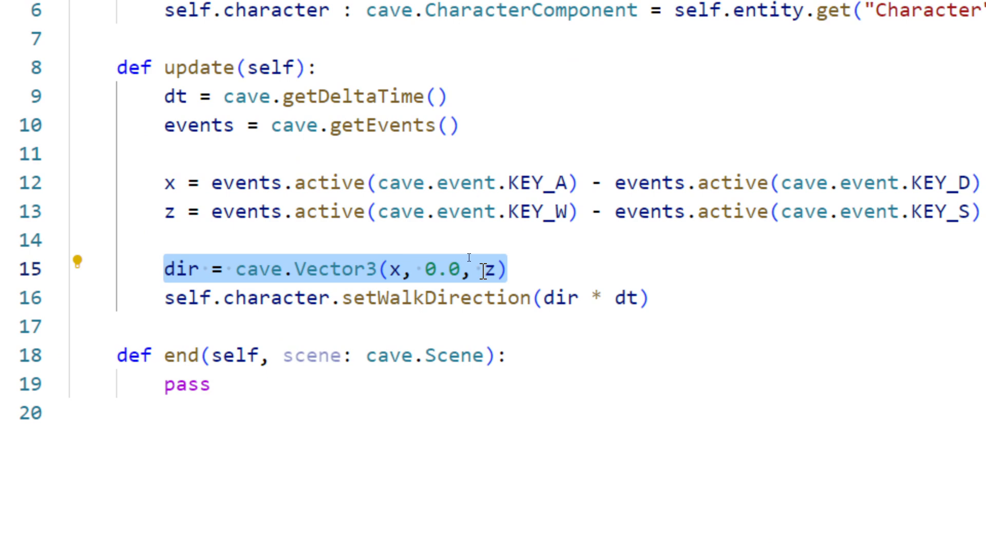
click(523, 271)
key(Return)
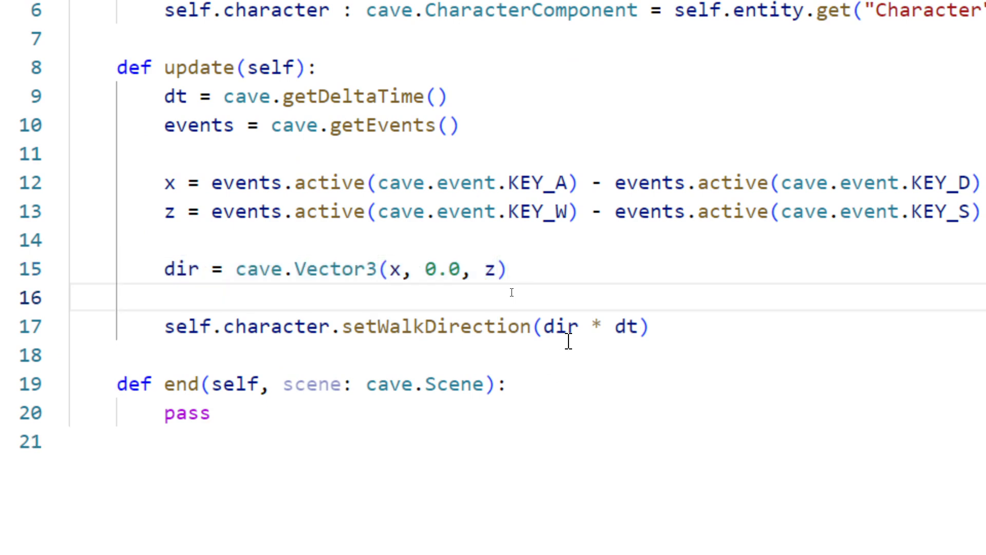
text(dir)
key(BackSpace)
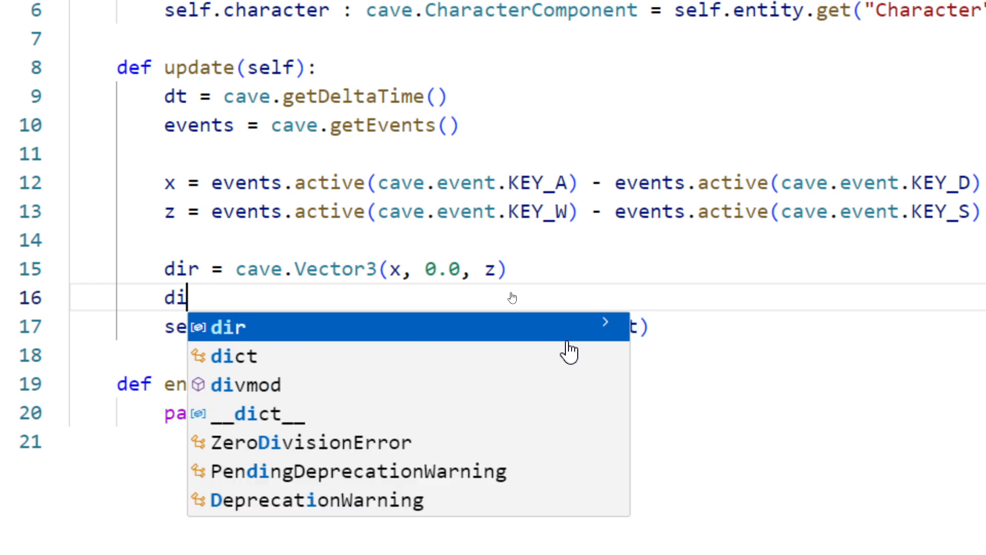
text(f)
key(BackSpace)
text(if dir)
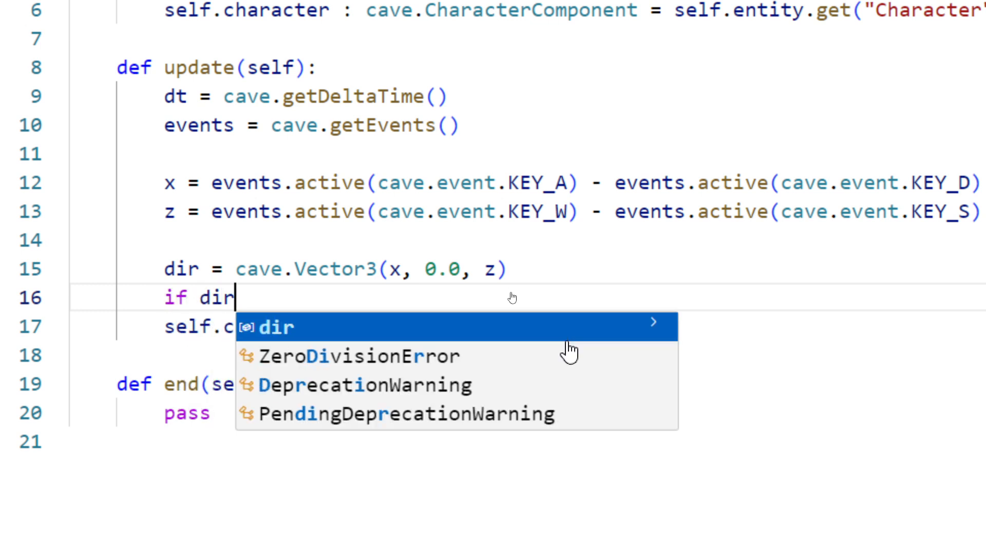
text(.length())
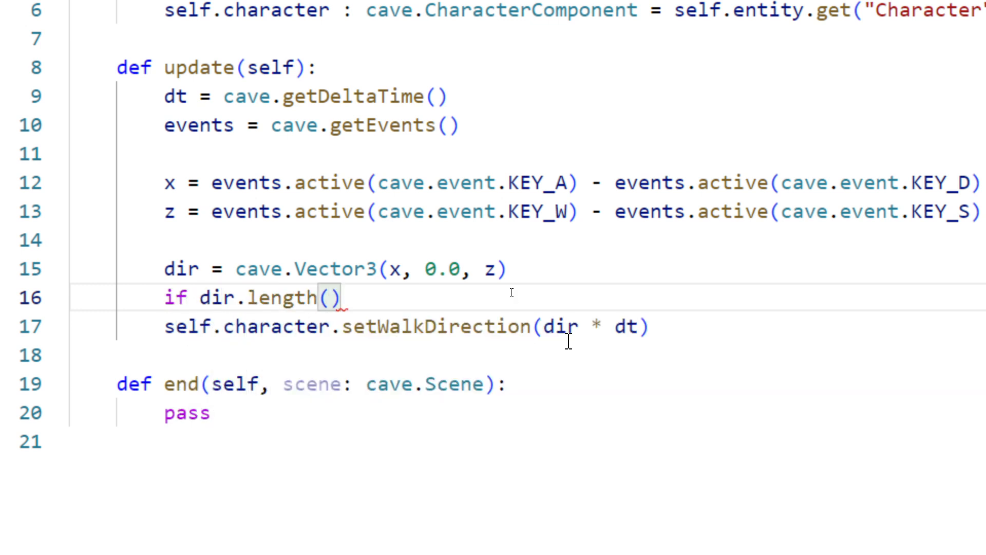
text( > 0.0)
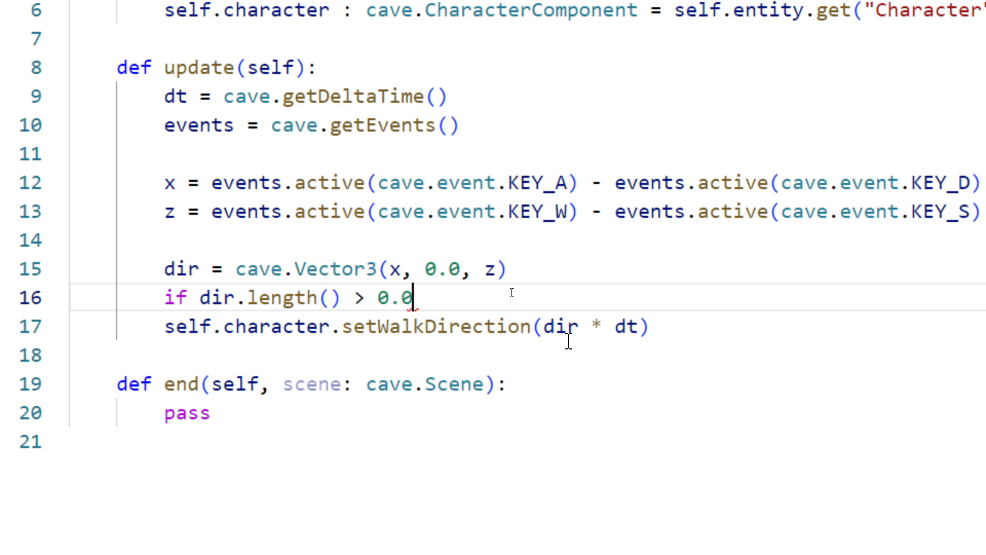
text(:)
key(Return)
Call dir.normalize() inside the if dir.length() > 0.0 block.
click(497, 184)
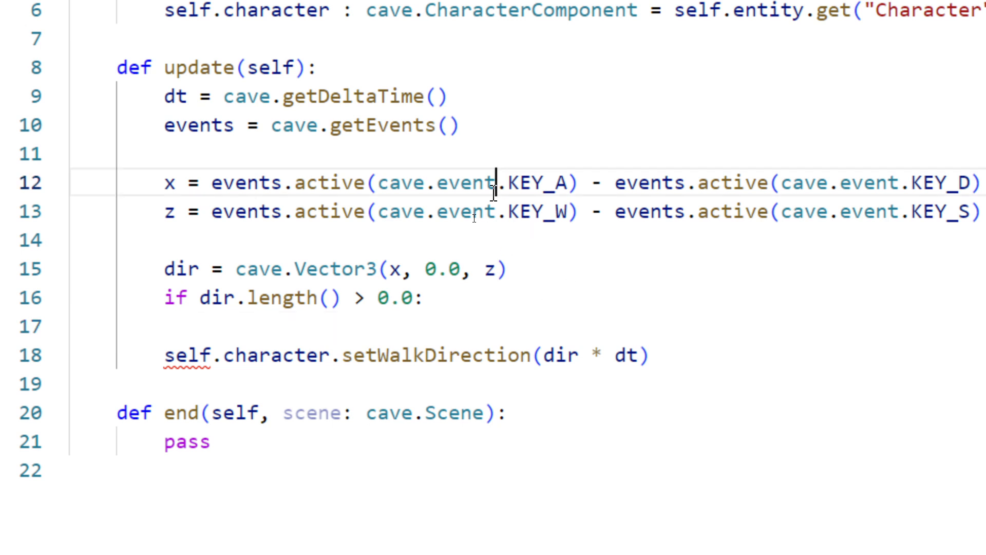
click(175, 185)
key(Down)
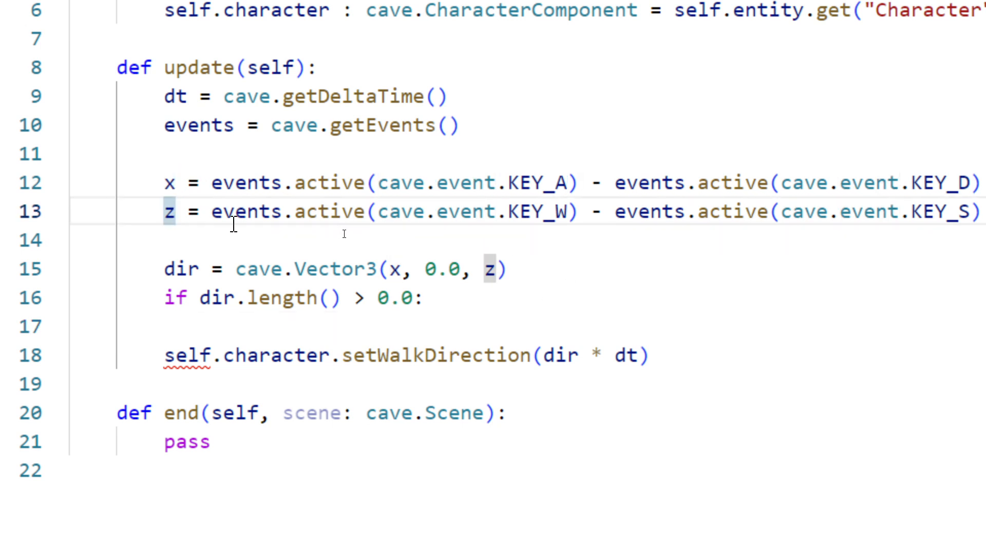
click(447, 295)
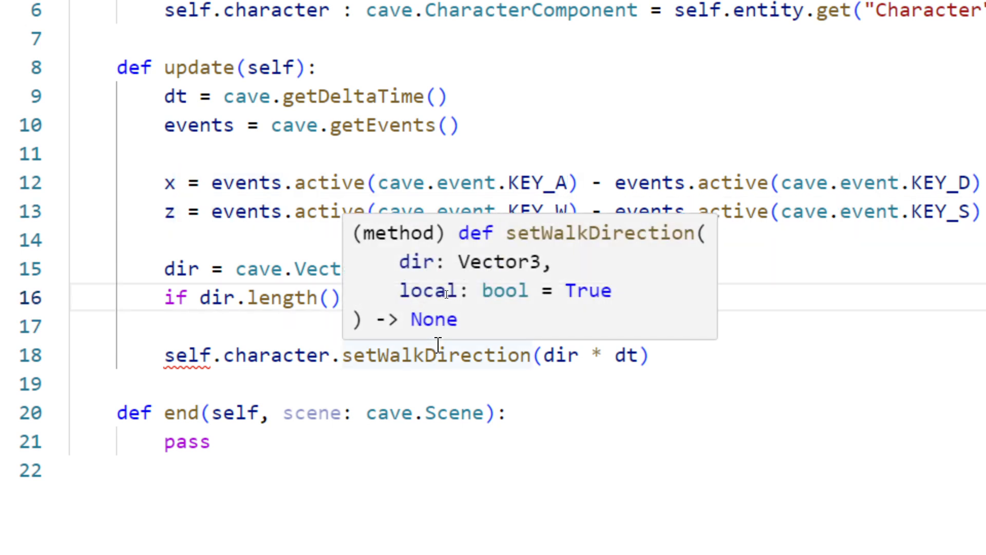
key(Return)
text(dir.no)
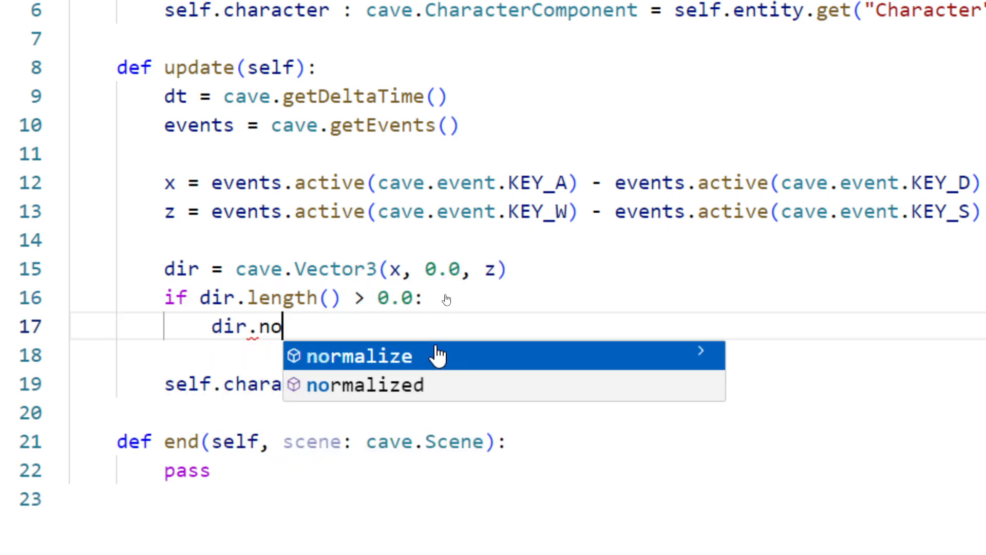
click(437, 354)
text(())
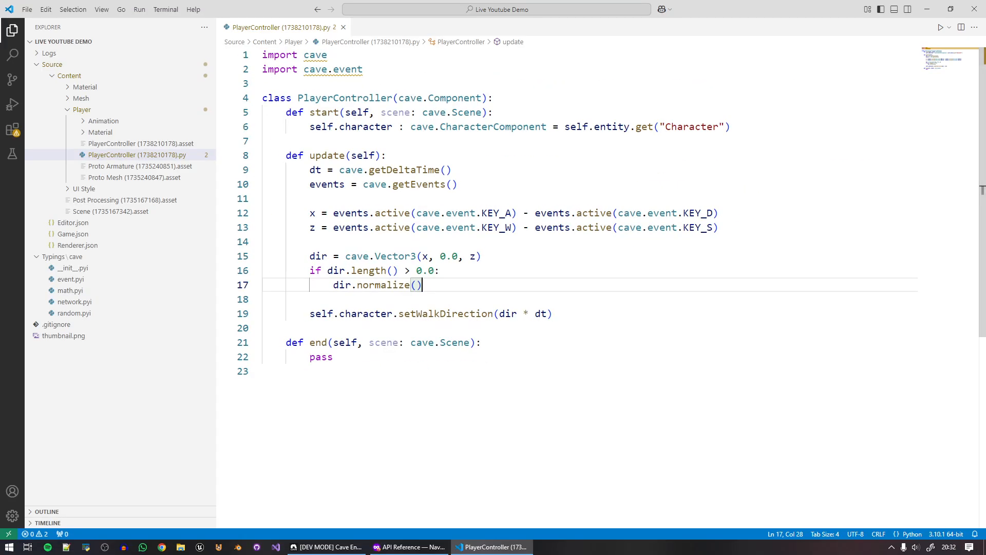
Run the game in Cave Engine to test walking with the normalized direction, stop it, and return to the code editor.
click(540, 314)
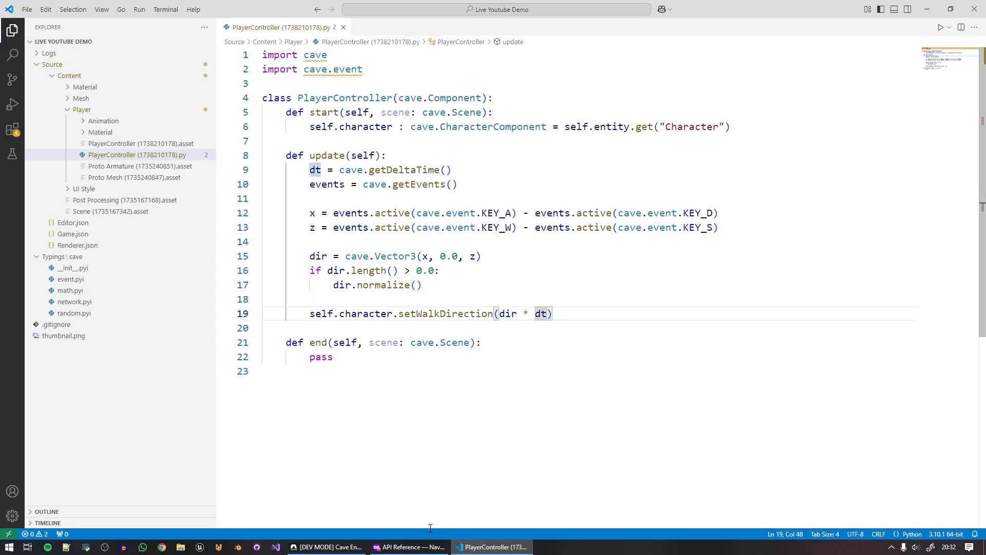
click(328, 547)
key(F5)
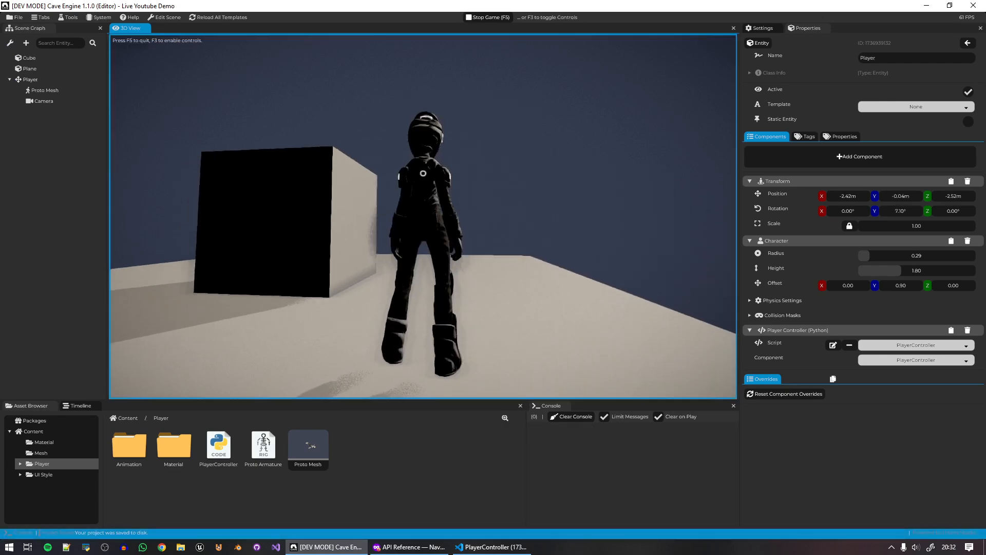
key(w)
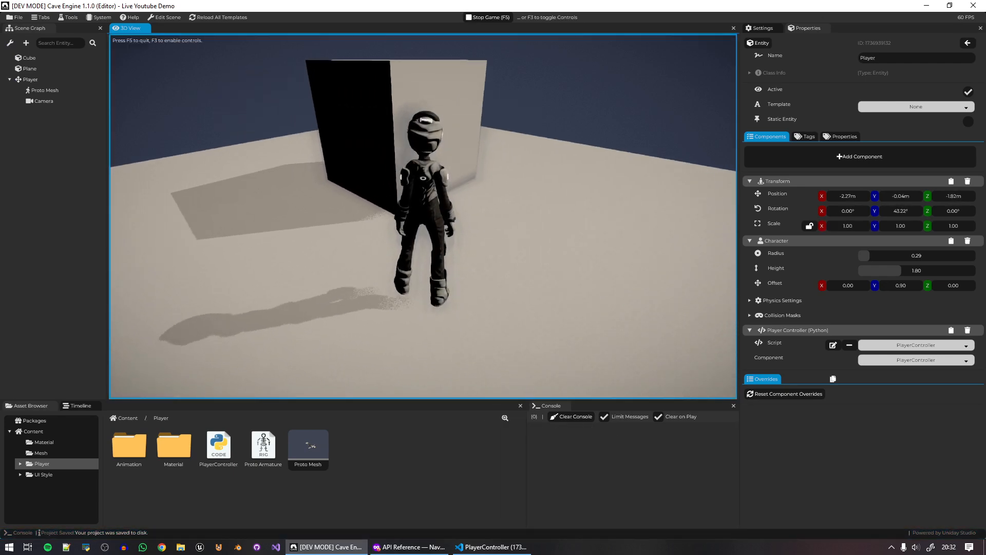
key(F5)
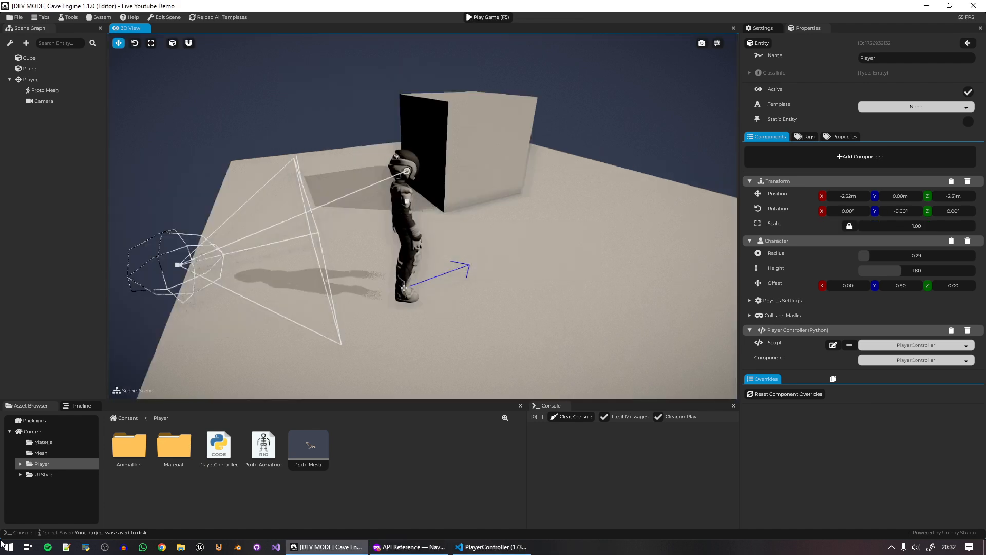
key(alt+Tab)
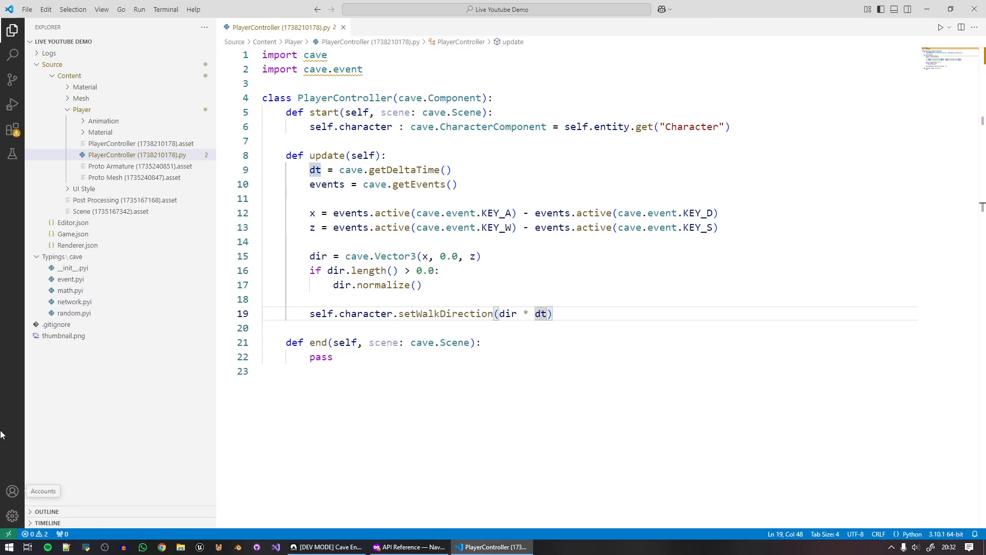
Declare the class variable walkSpeed = 2.0 at the start of the PlayerController class.
click(513, 103)
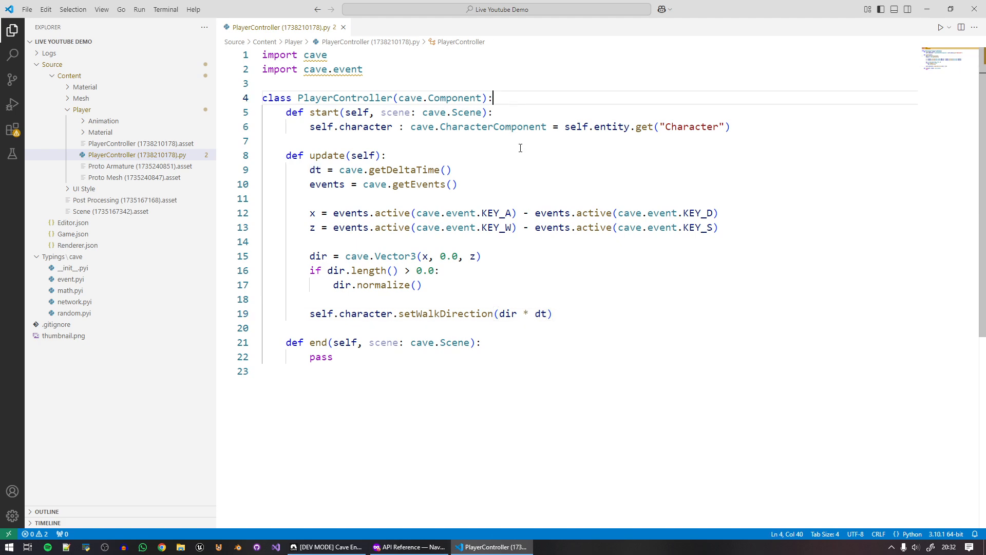
click(341, 99)
click(529, 100)
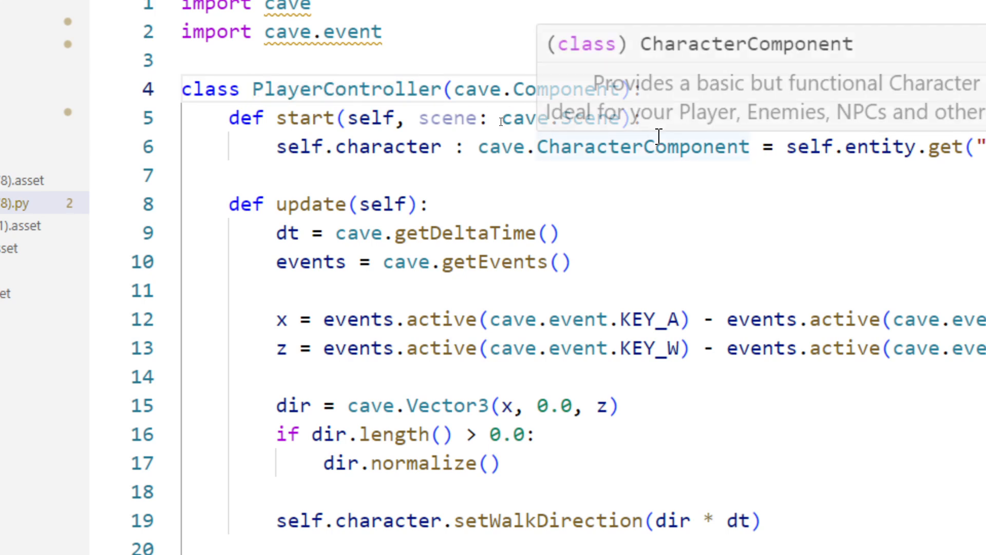
key(Return)
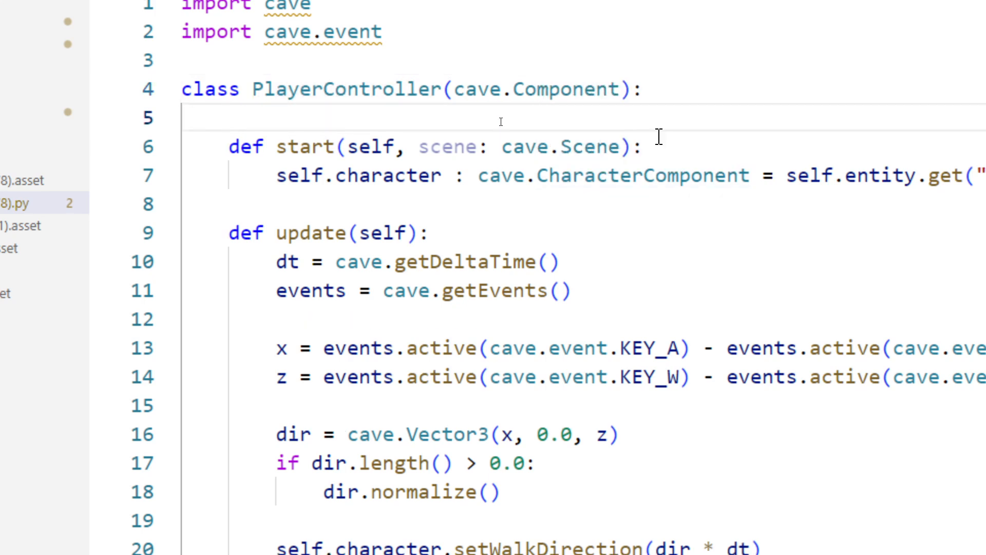
text(walkSpee)
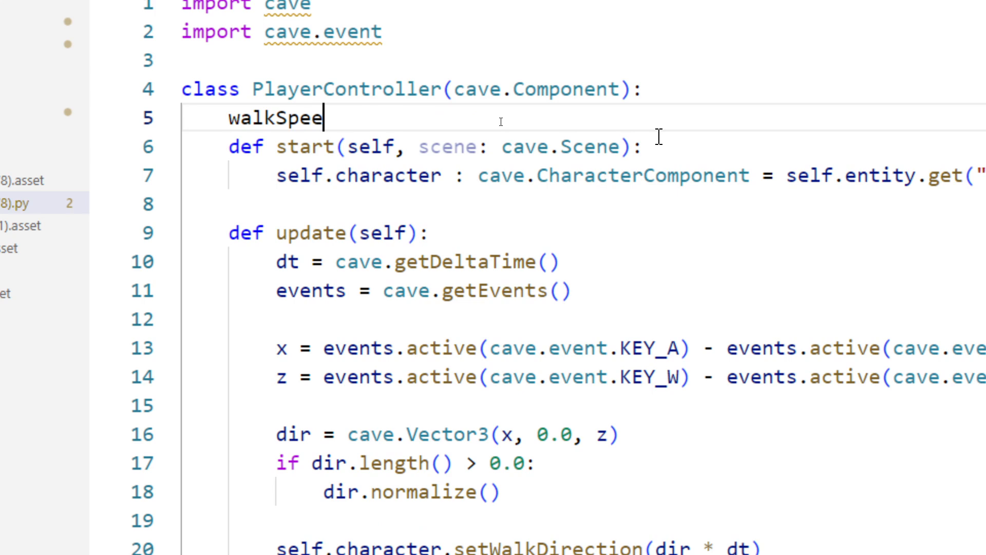
text(d = 3)
key(BackSpace)
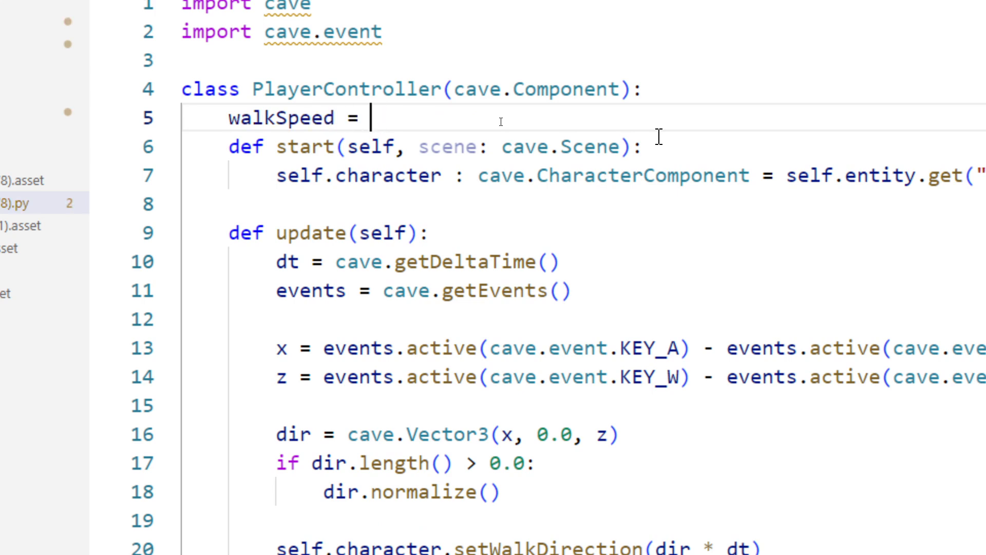
text(2.0)
Add runSpeed = 6.0 below walkSpeed, leave a blank line before start, and align the two equals signs.
key(Return)
text(run)
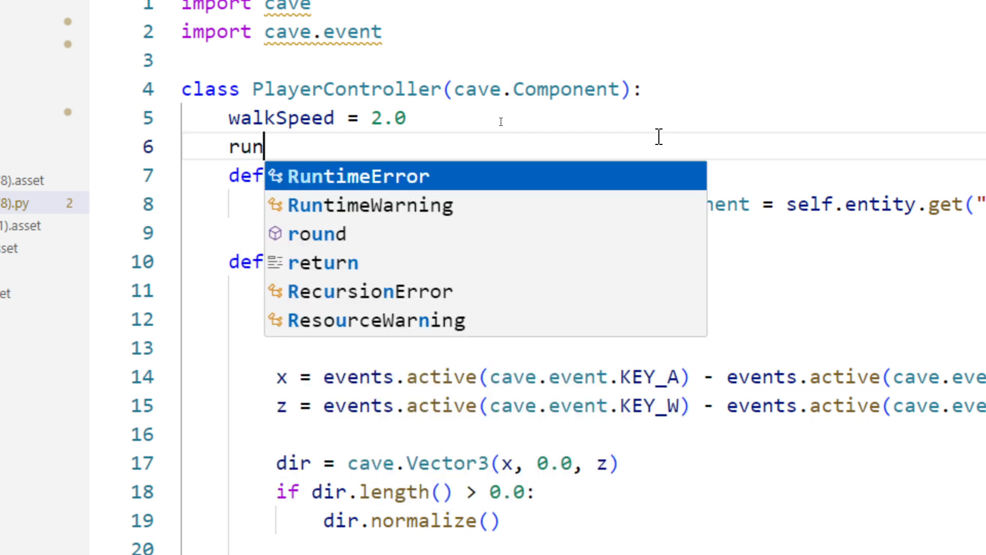
text(Speed = )
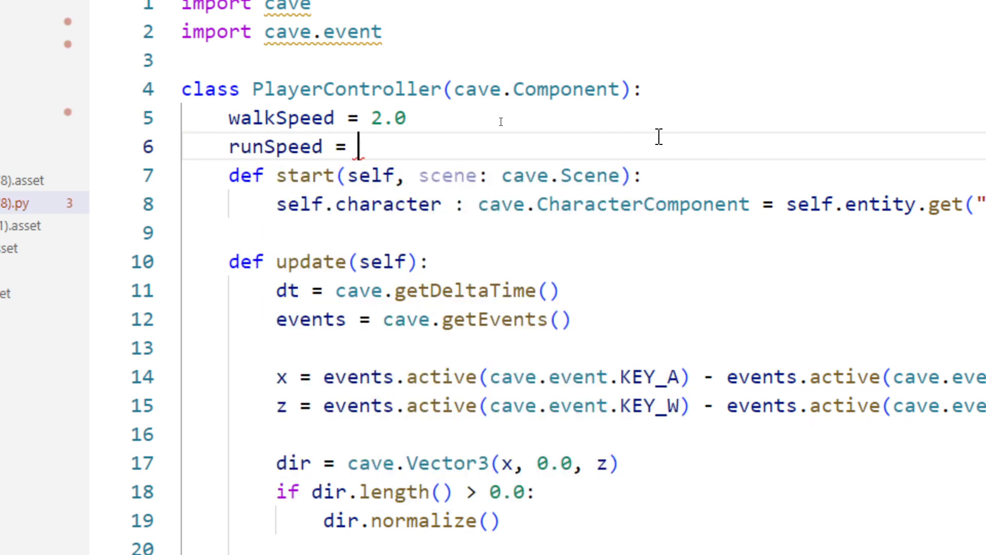
text(6.0)
key(Return)
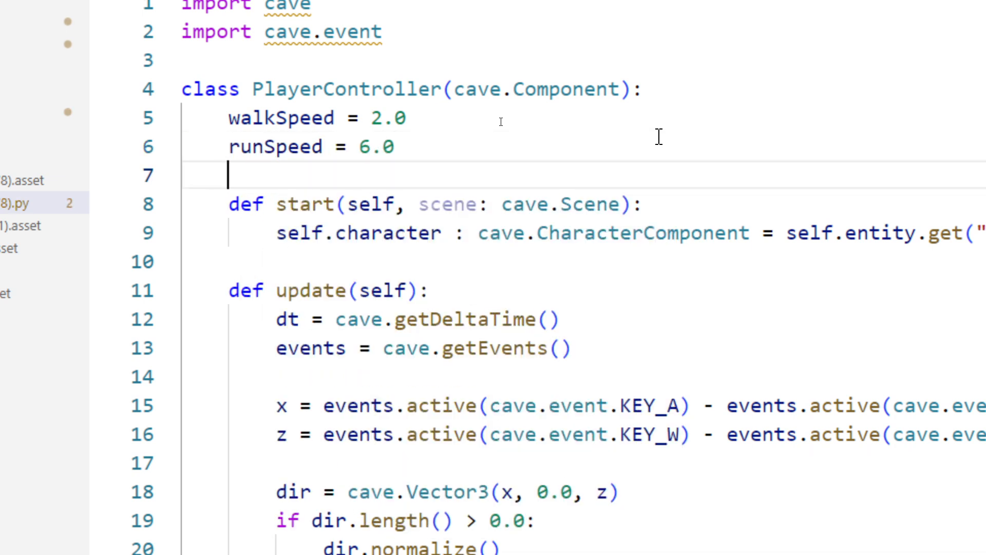
click(325, 147)
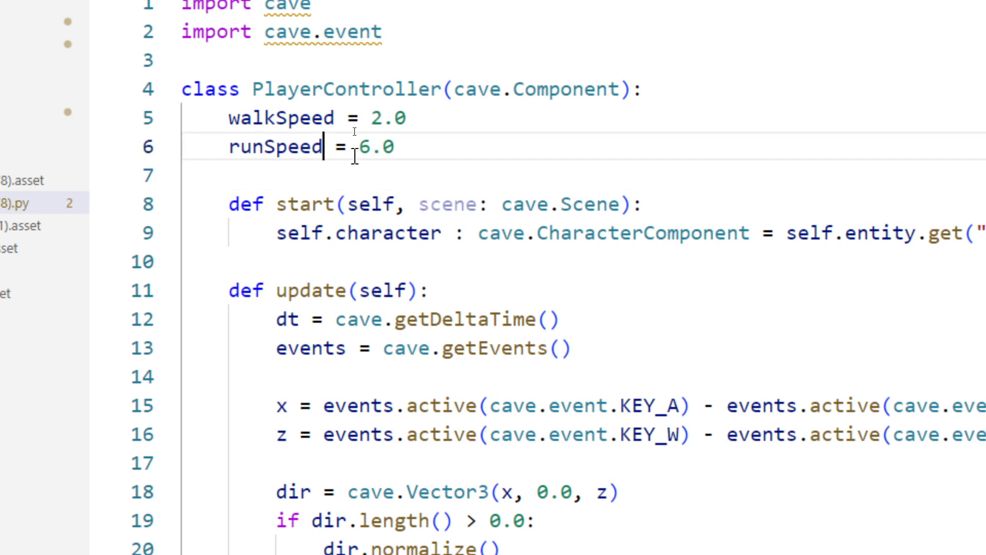
click(429, 148)
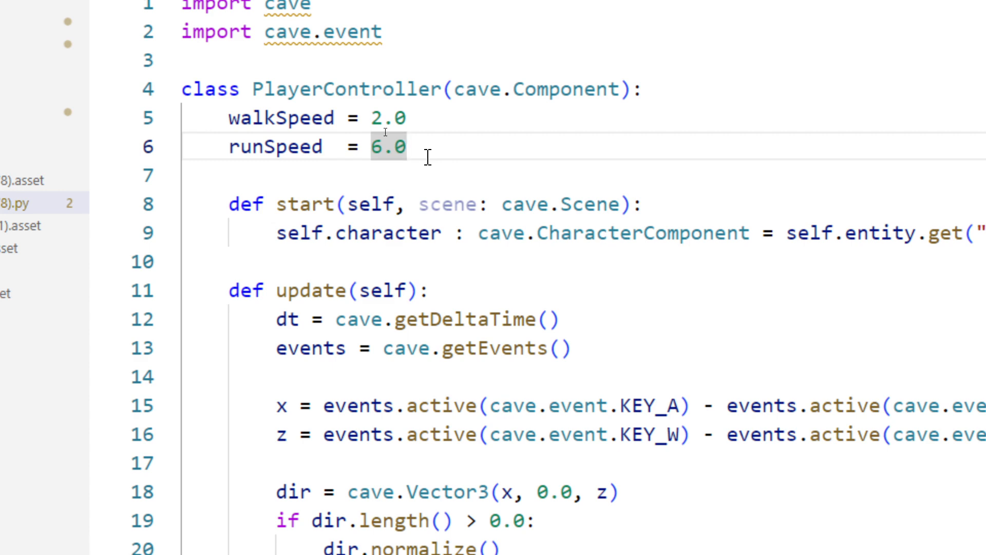
click(324, 149)
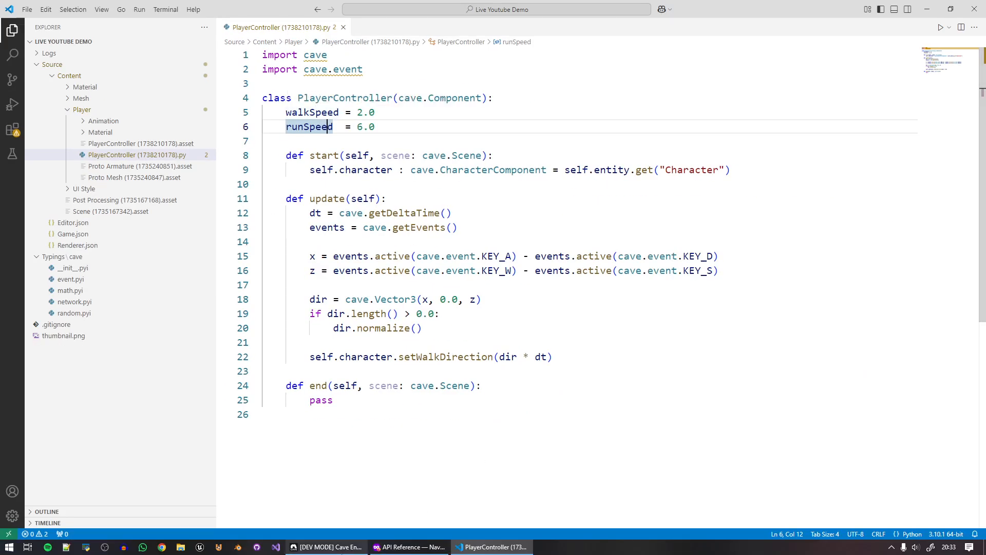
Switch to Cave Engine, select the Player entity, and collapse its Character and Transform components.
click(331, 547)
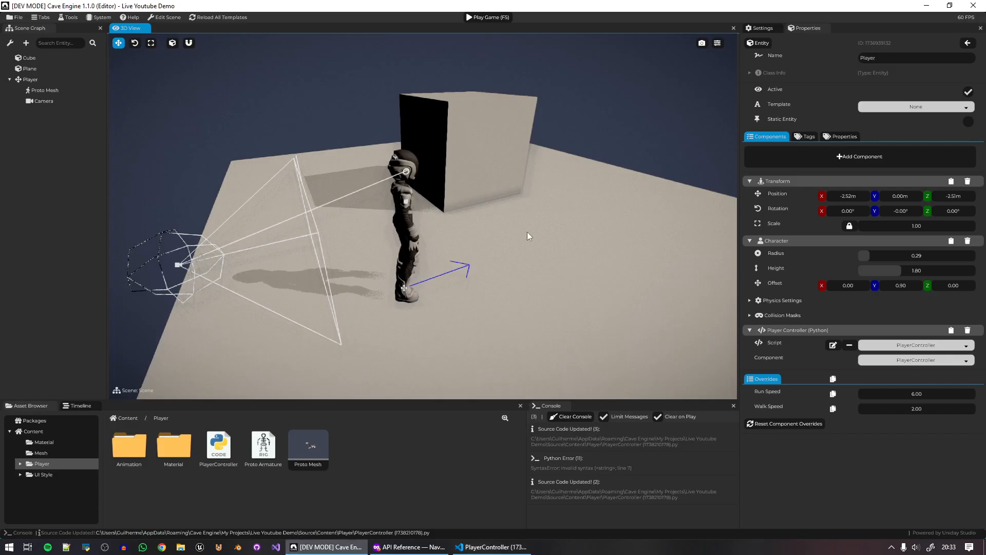
click(24, 79)
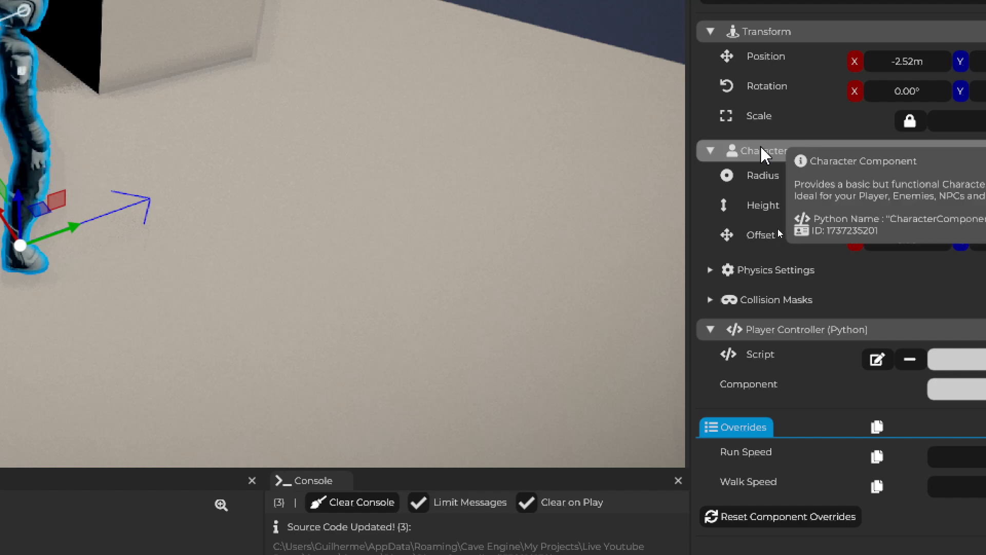
click(763, 152)
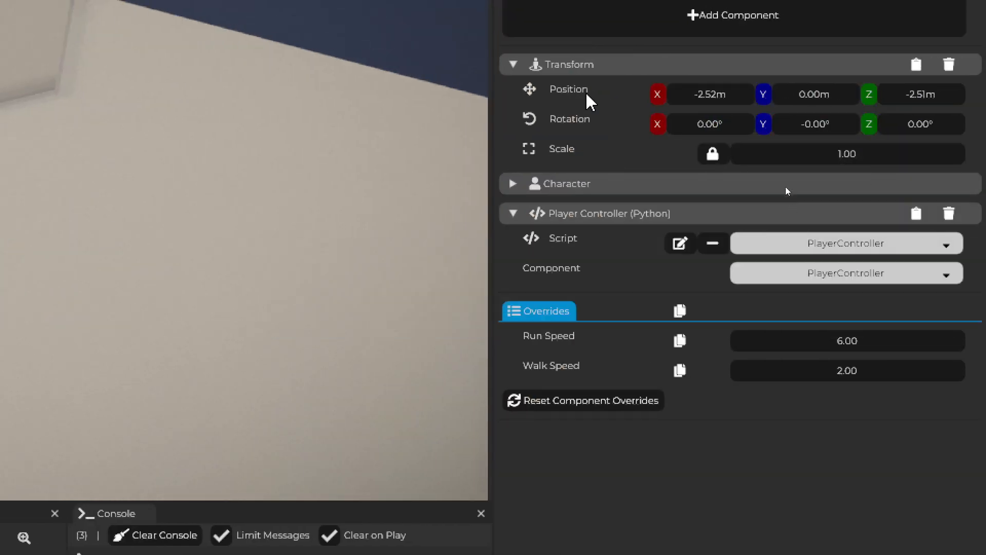
click(590, 66)
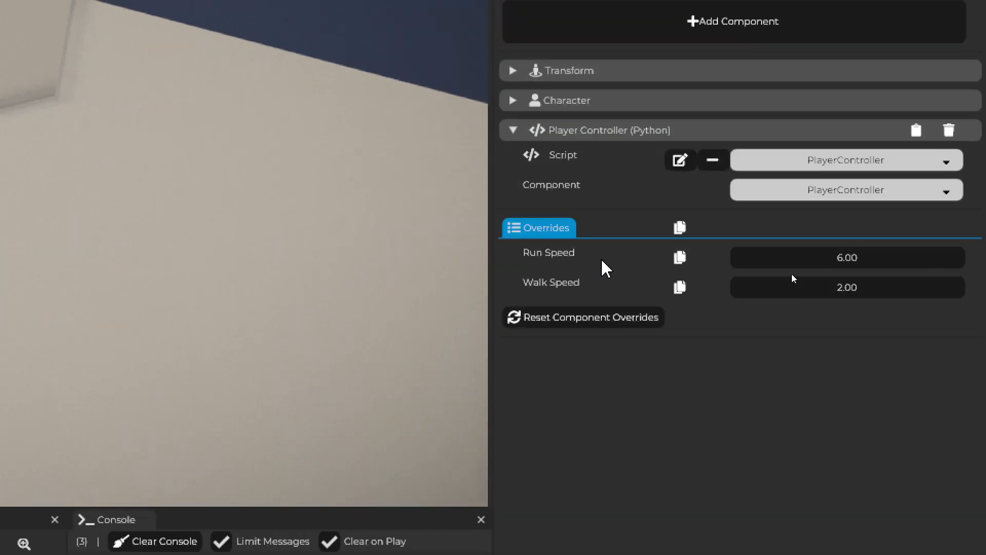
mouse_move(508, 244)
mouse_down()
mouse_move(576, 239)
mouse_move(510, 228)
mouse_up()
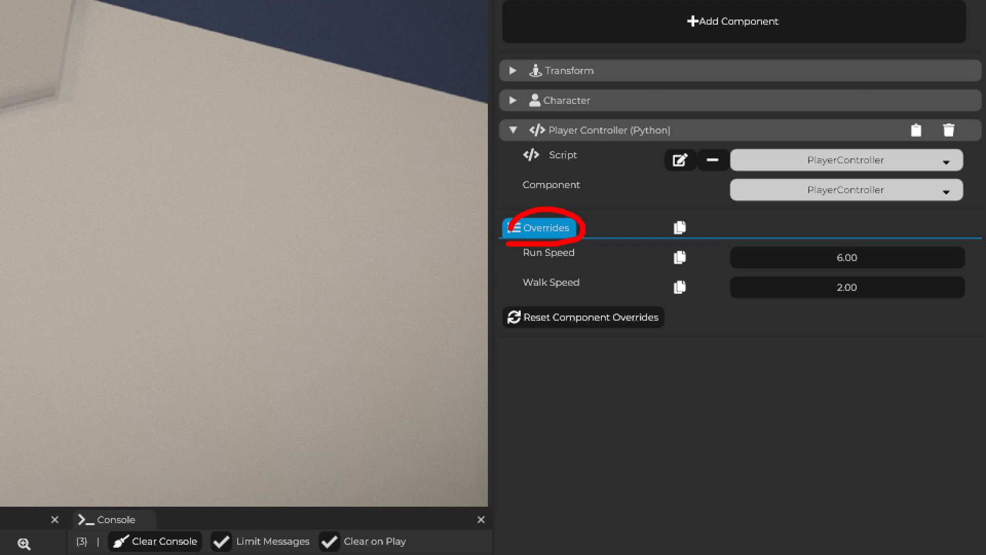
drag(532, 269, 571, 262)
drag(531, 291, 583, 294)
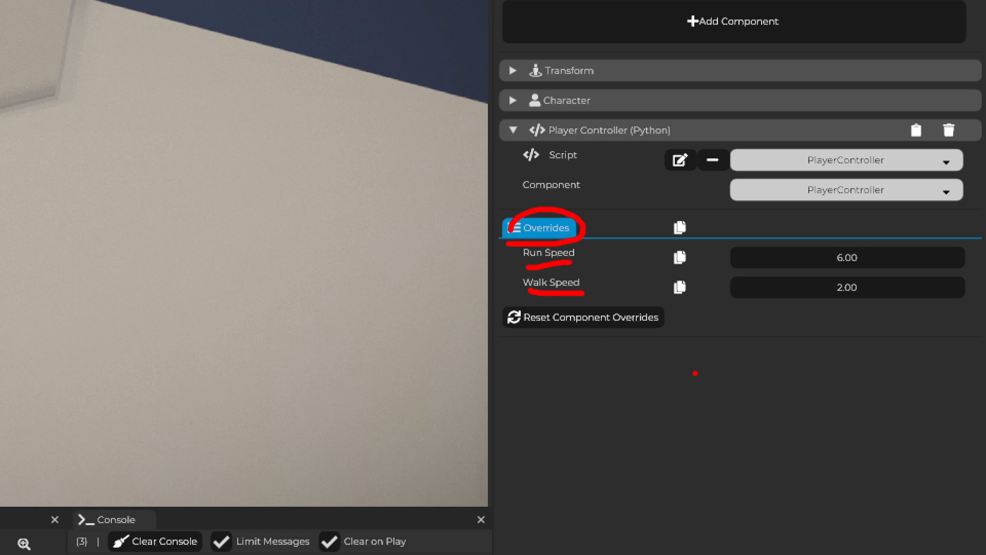
drag(815, 316, 864, 308)
key(Escape)
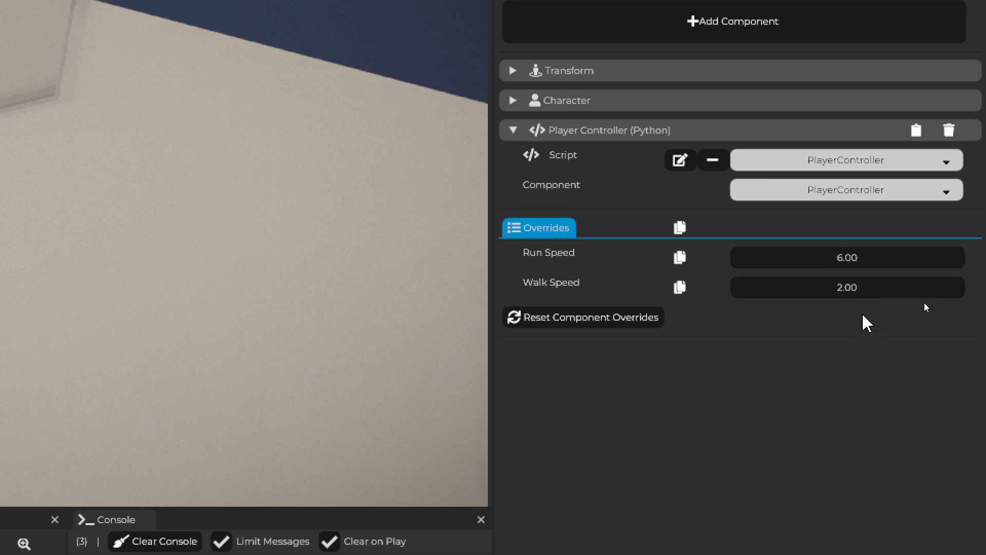
Set the Player Controller's Walk Speed override to 11.80.
key(ctrl+4)
drag(915, 291, 944, 300)
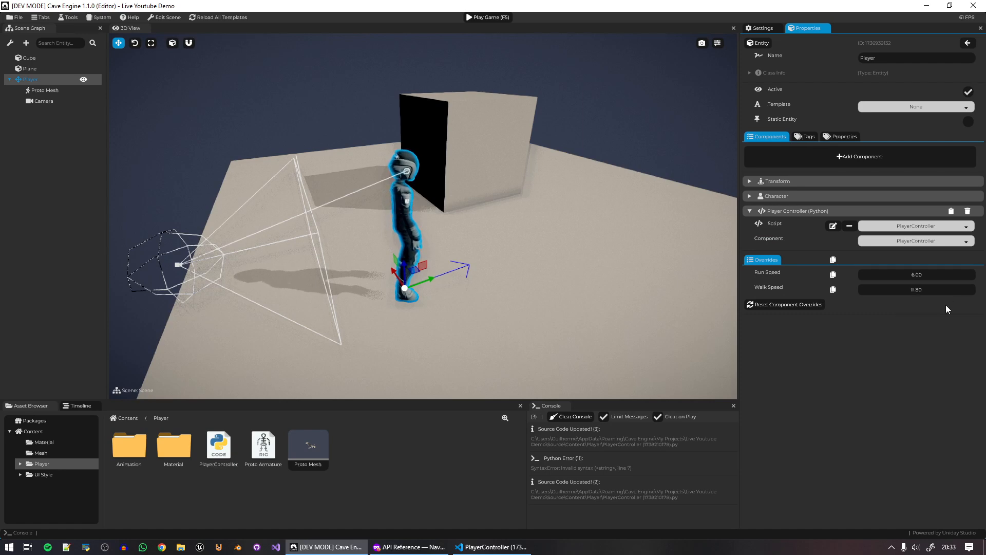
Check the walkSpeed default in the script and set the Player Controller's Walk Speed override in Cave Engine to 2.
key(ctrl+4)
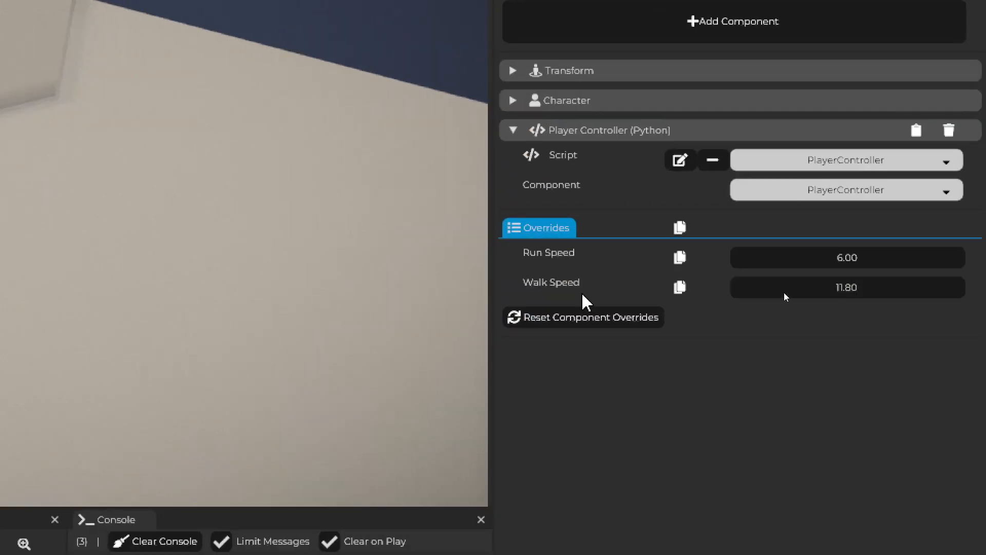
key(ctrl+4)
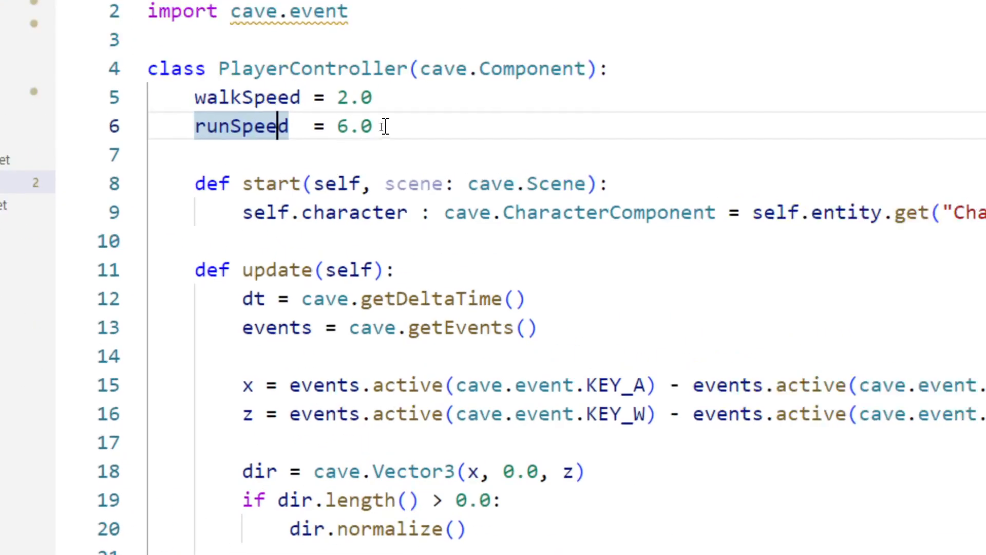
drag(385, 127, 374, 104)
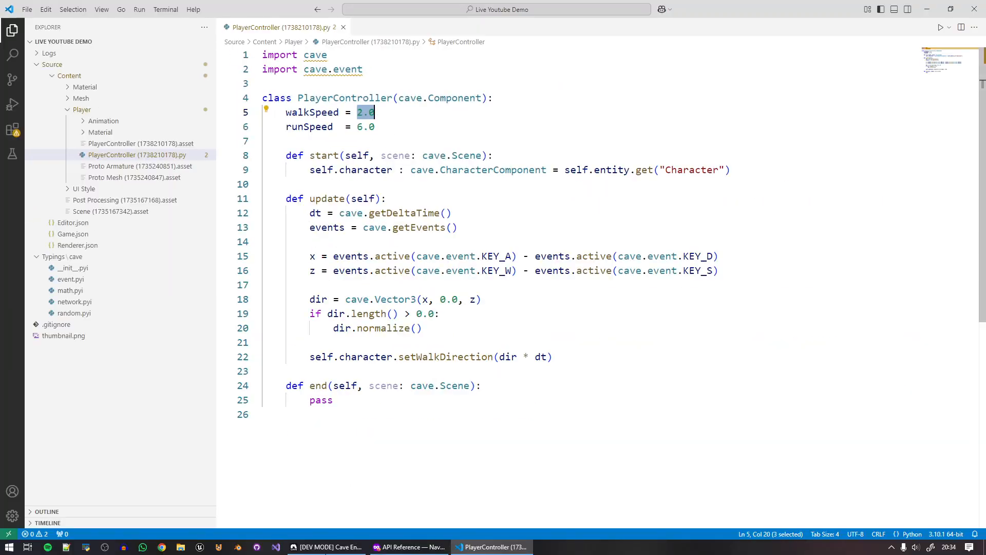
key(alt+Tab)
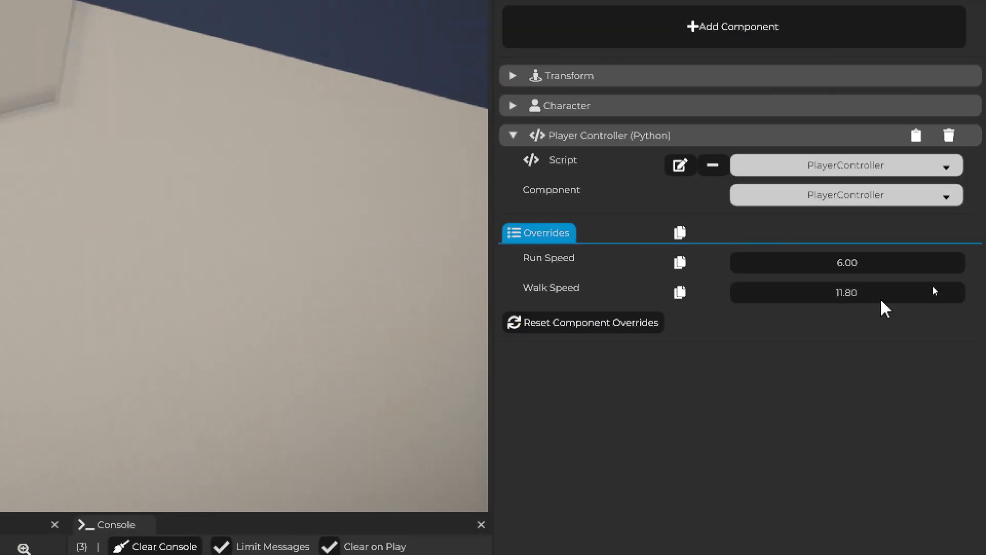
double_click(852, 291)
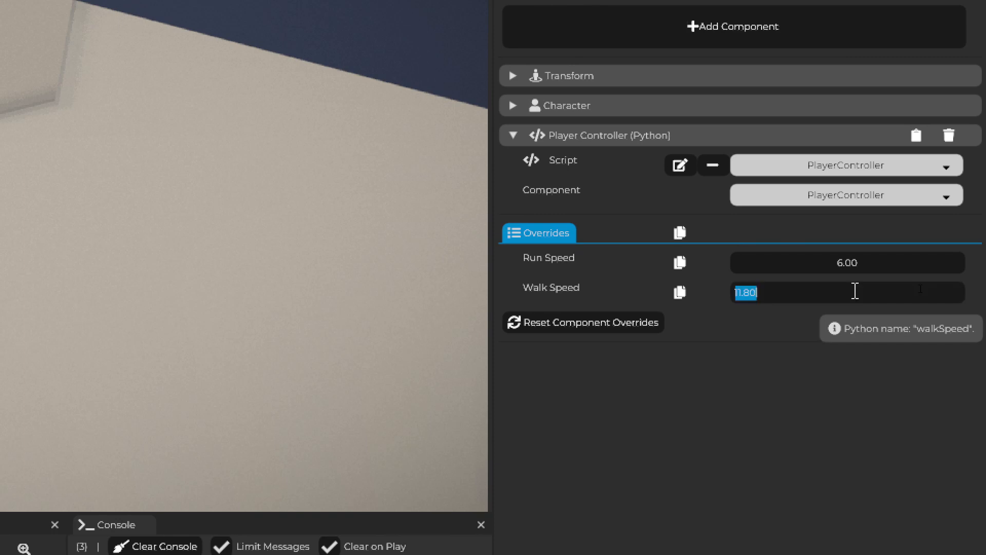
text(2)
key(Return)
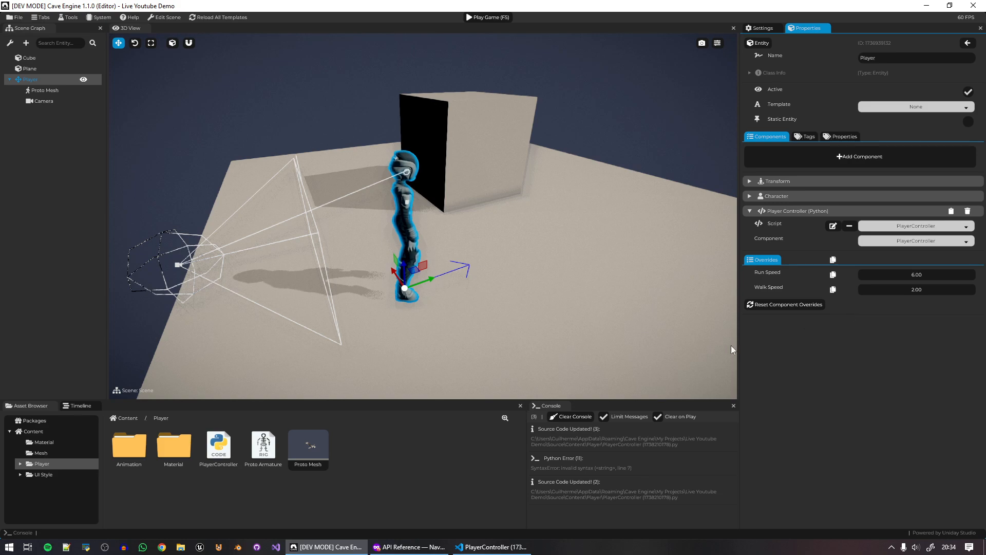
Return to the PlayerController script in VS Code and make room for a new block after dir.normalize() in update.
click(492, 547)
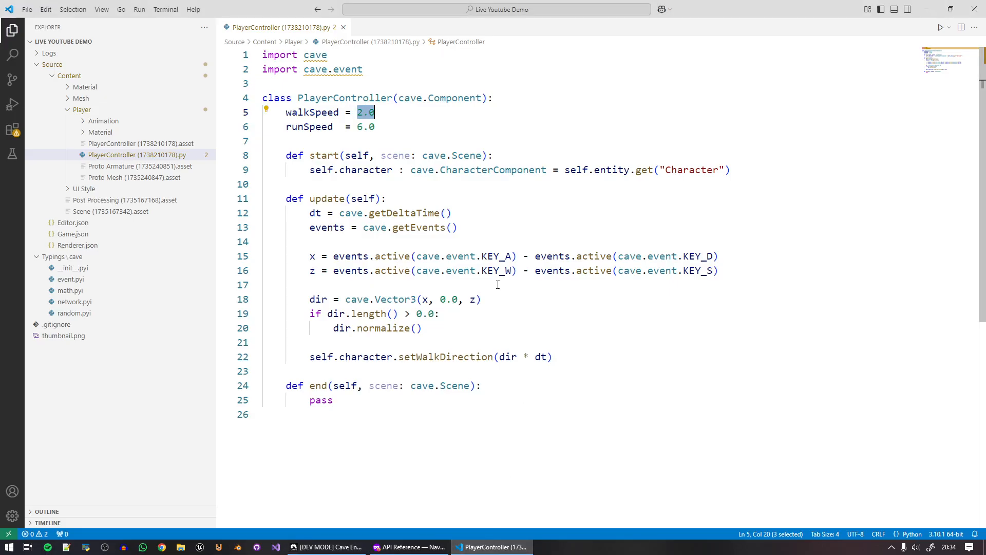
click(322, 112)
drag(378, 128, 292, 113)
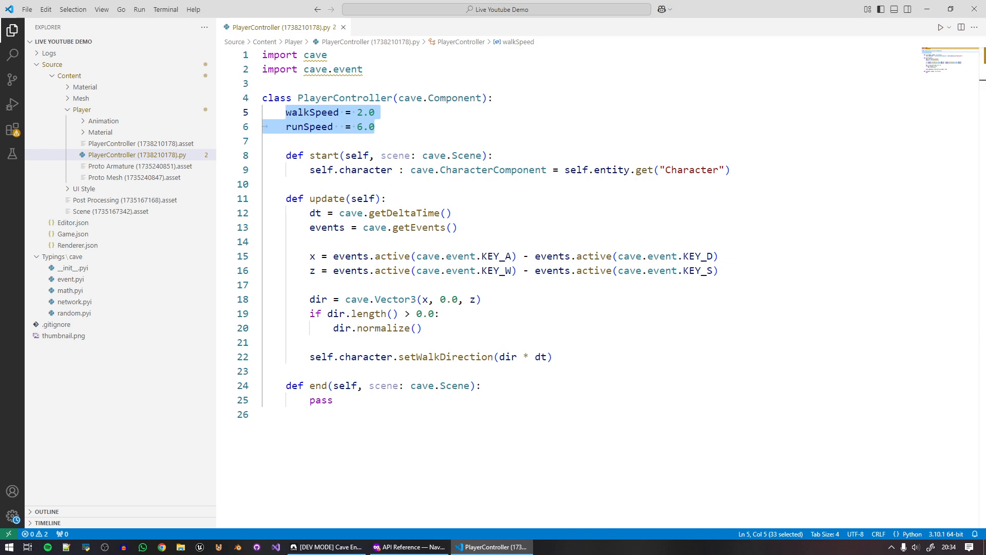
click(439, 328)
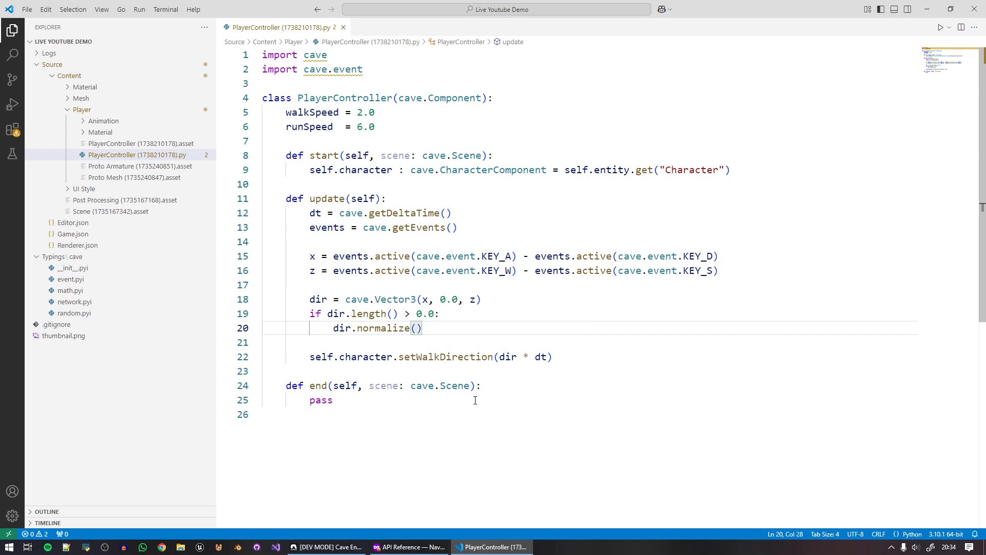
key(Return)
key(Return)
key(BackSpace)
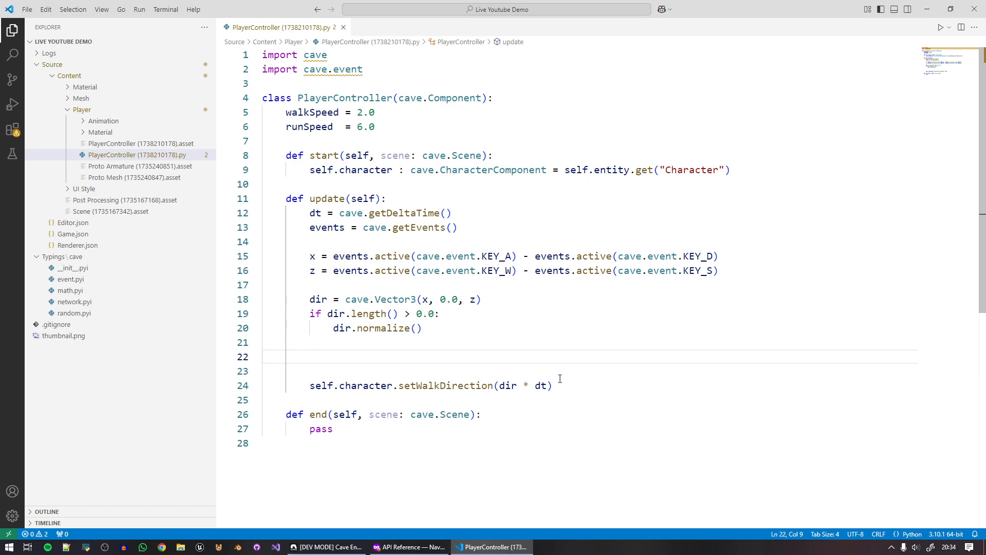
Write the condition if events.active(cave.event.KEY_LSHIFT): below the normalize block.
text(if events.ac)
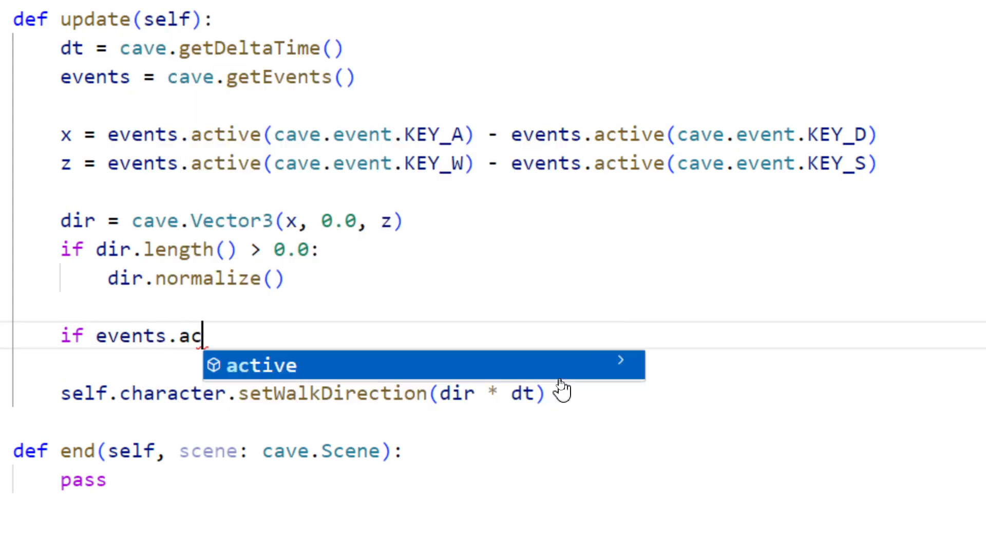
key(Tab)
text((cave.e)
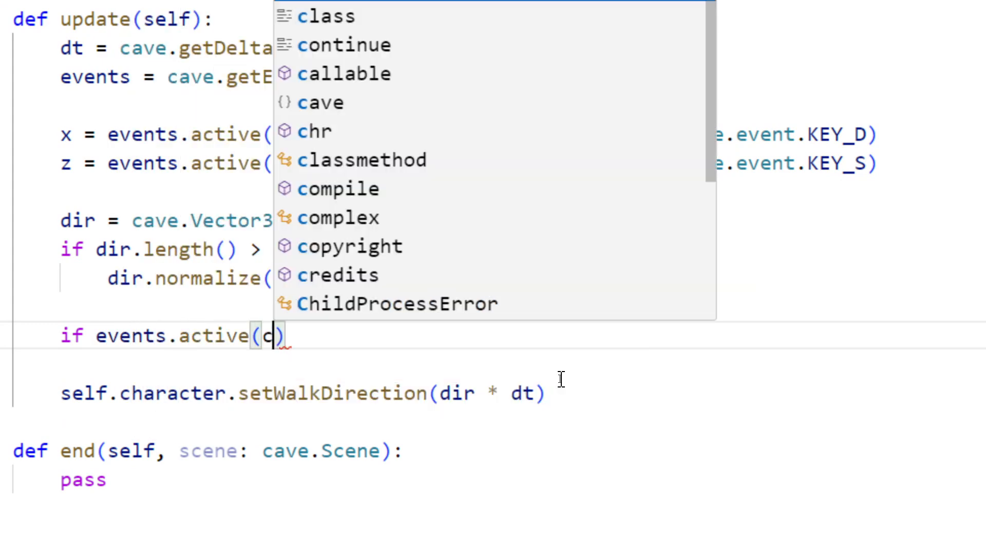
text(v)
key(Tab)
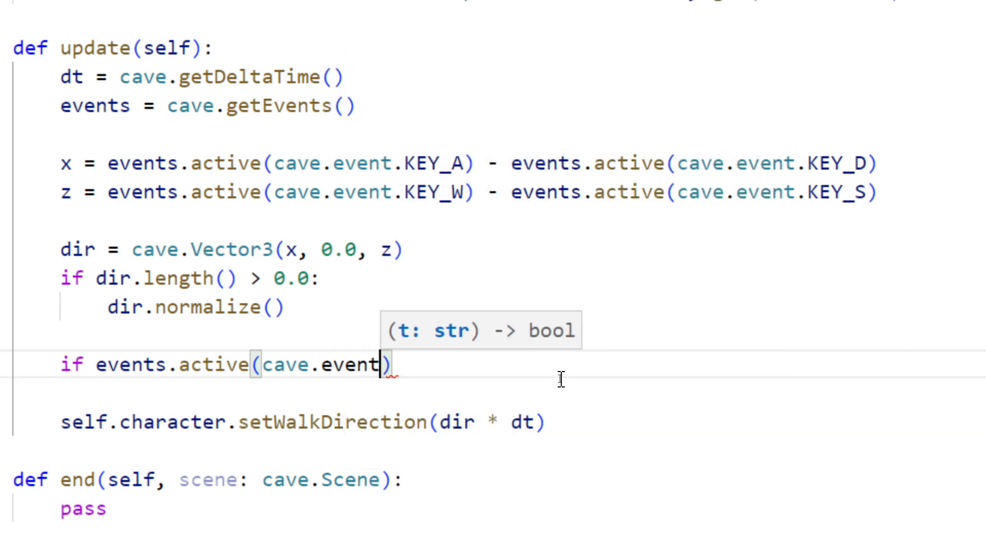
text(.)
text(KEY_LS)
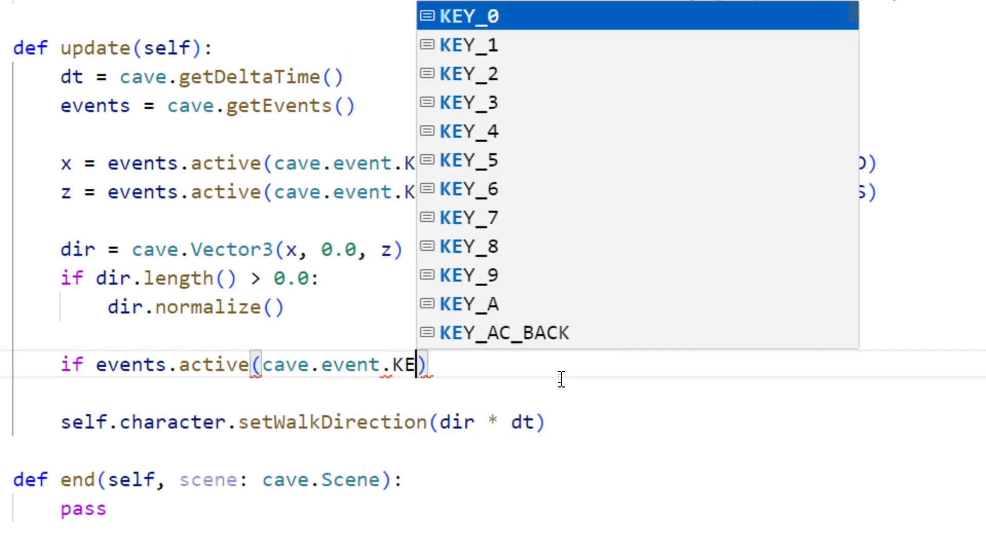
text(H)
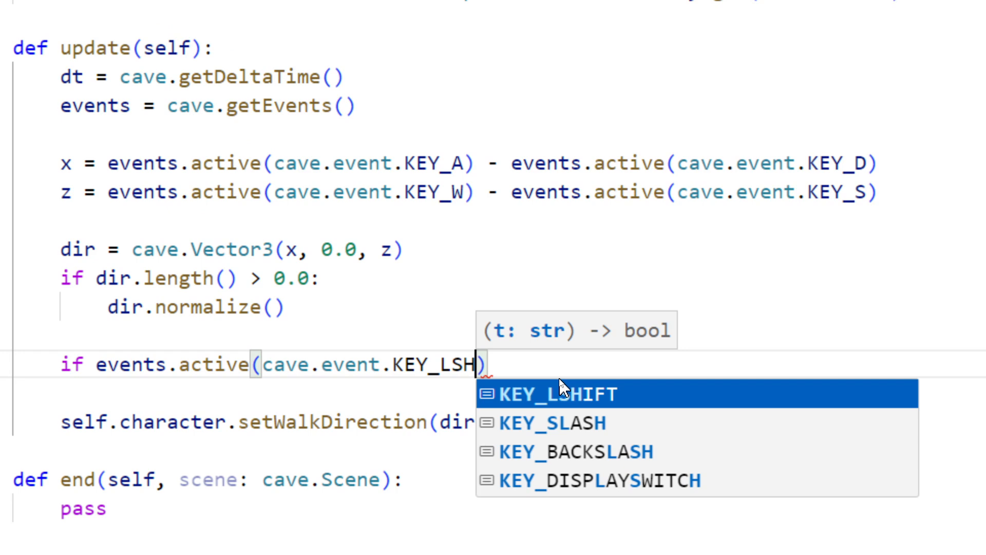
key(Tab)
text():)
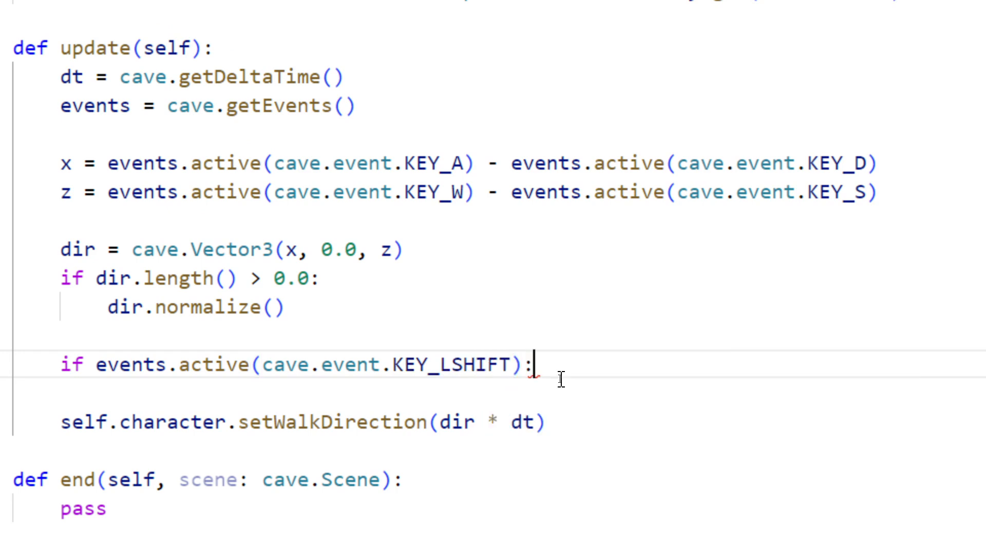
Fill the KEY_LSHIFT branch with dir *= self.runSpeed.
key(Return)
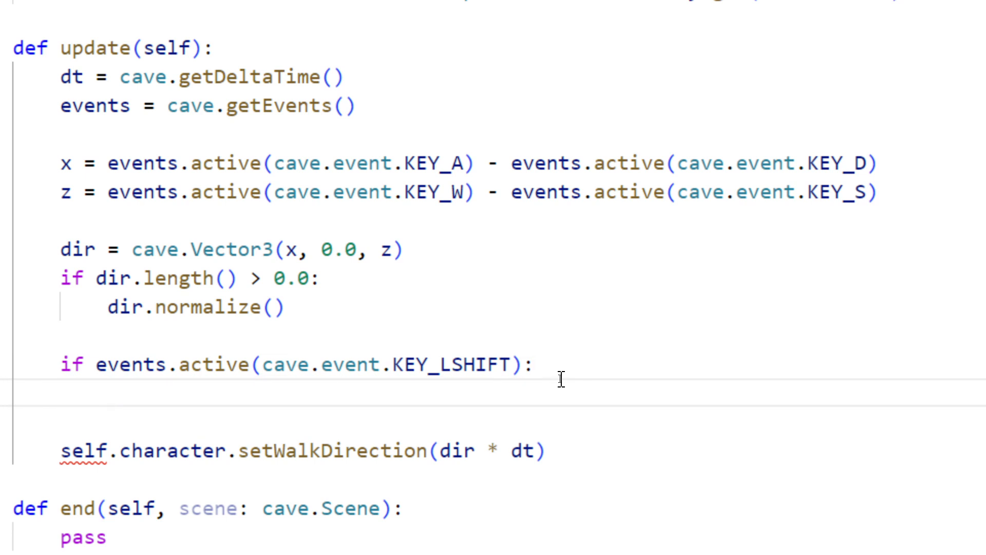
text(dir *=)
key(BackSpace)
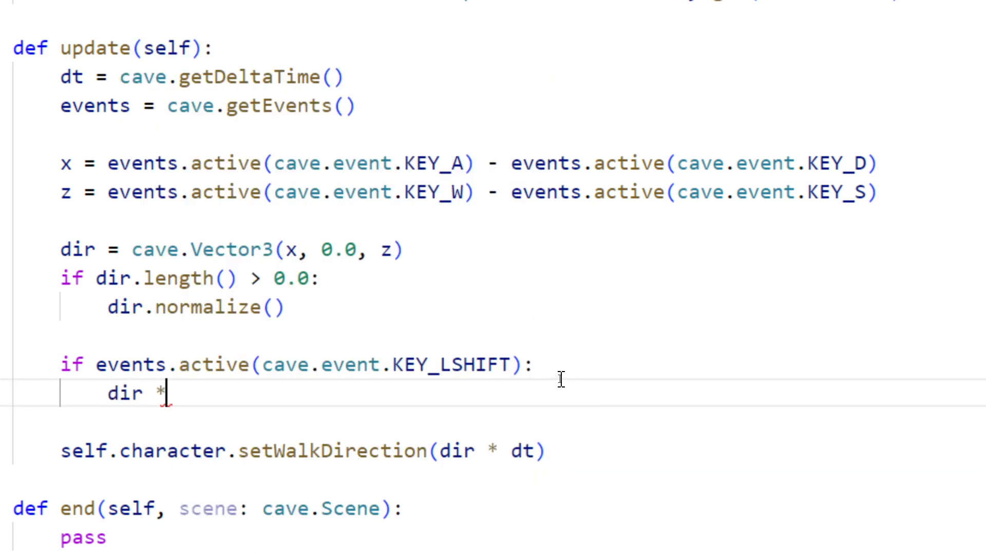
text(= self)
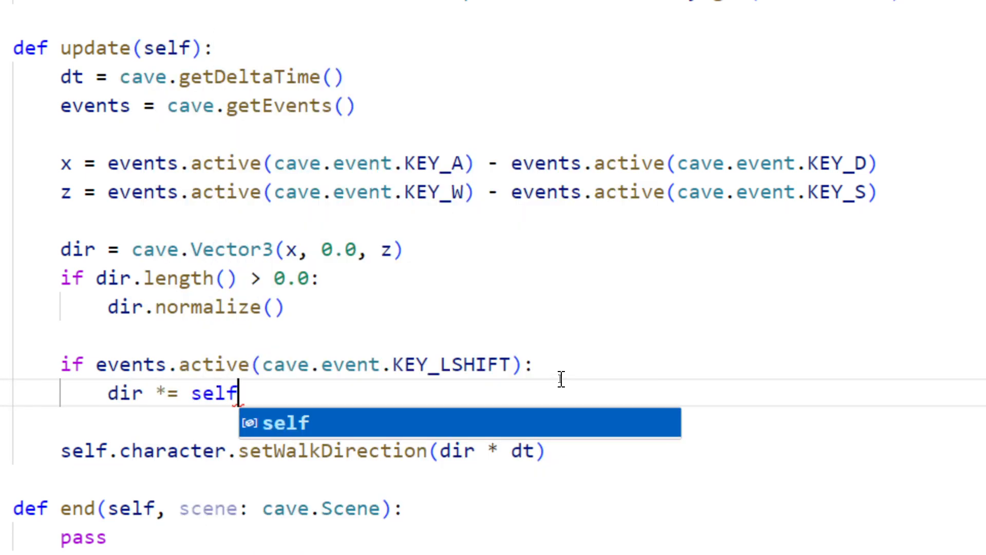
text(.runSpeed)
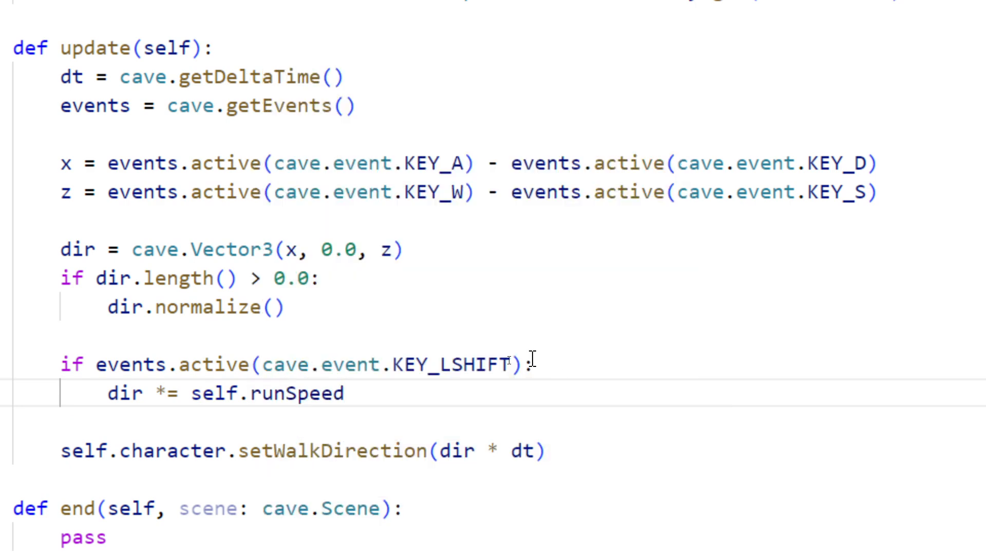
double_click(355, 391)
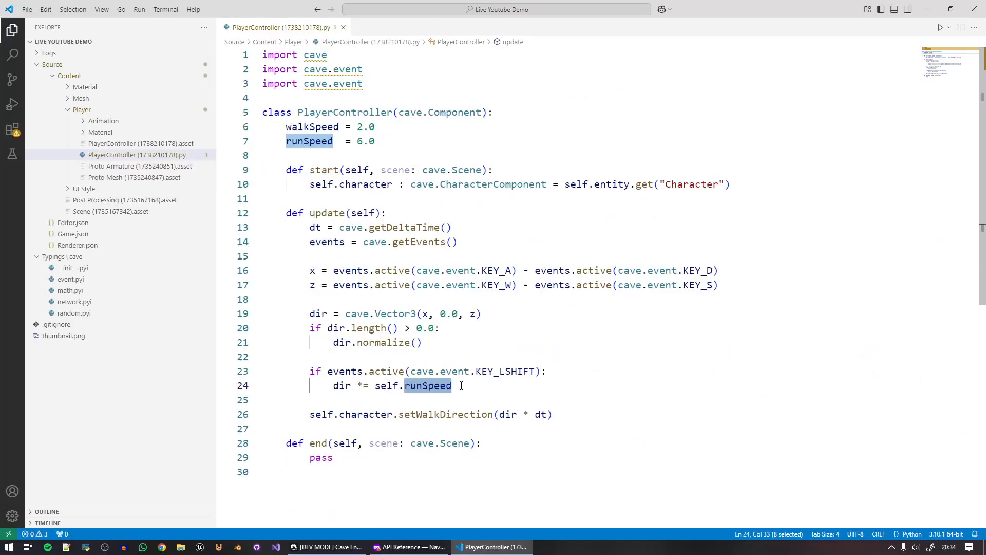
Add an else branch to the KEY_LSHIFT condition containing dir *= self.walkSpeed.
click(481, 392)
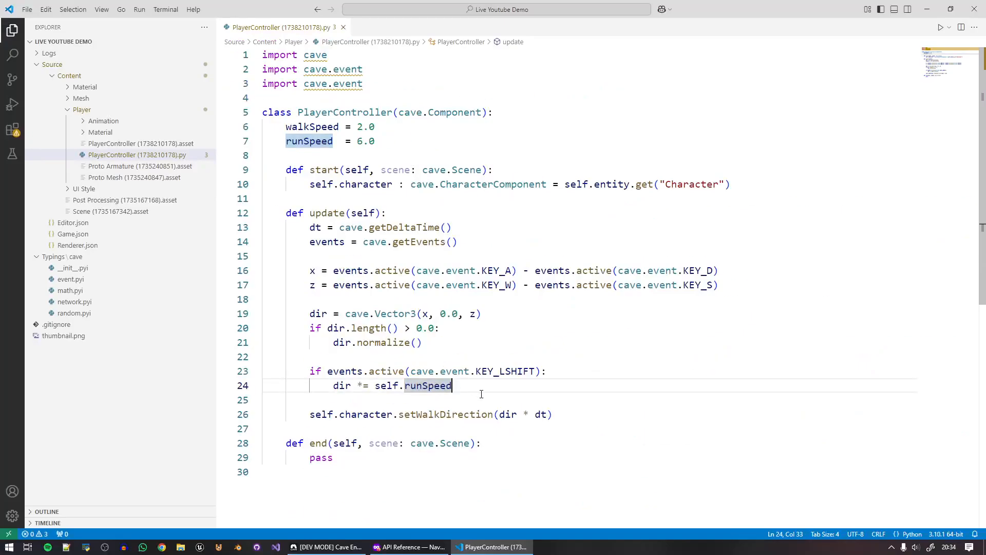
key(Return)
key(BackSpace)
text(els)
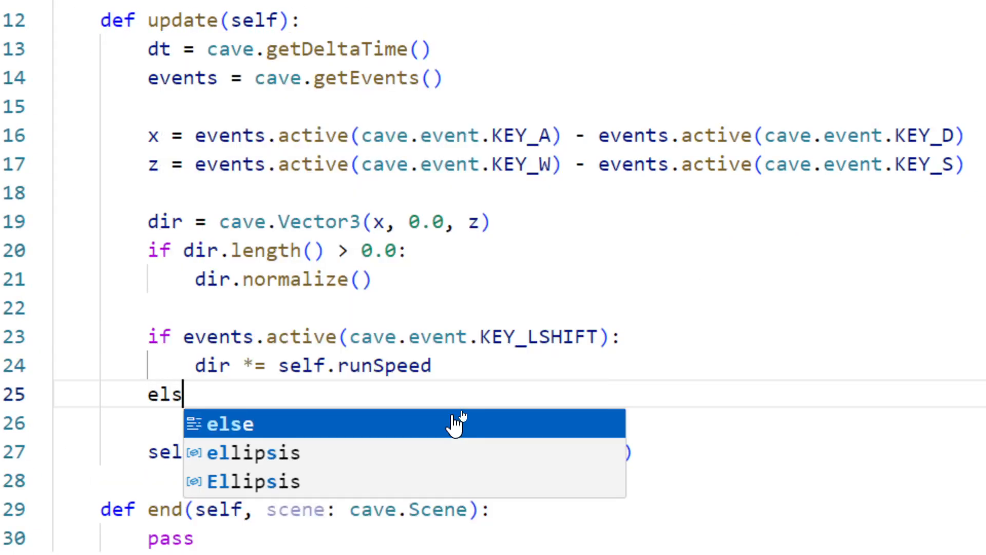
key(Return)
text(dir *)
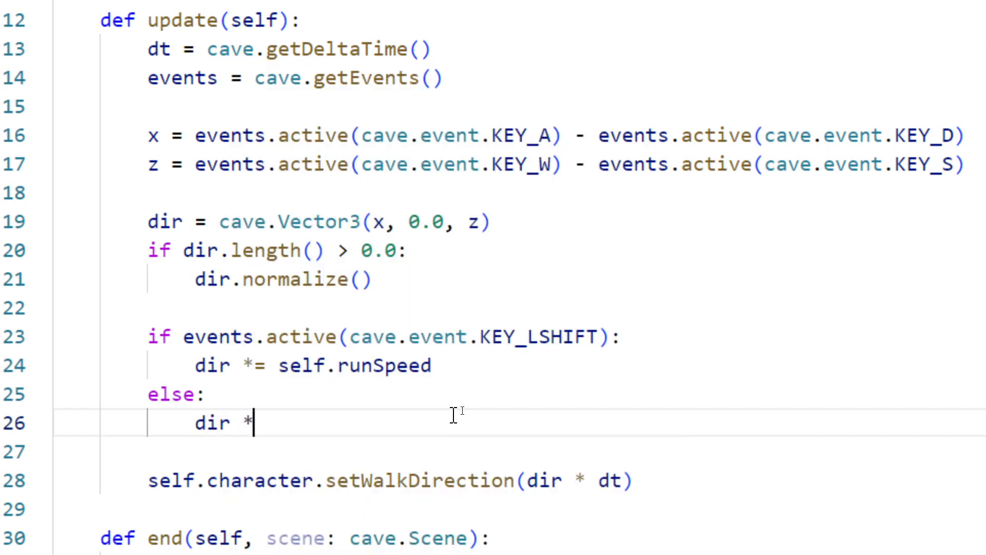
text(= self.walkSpeed)
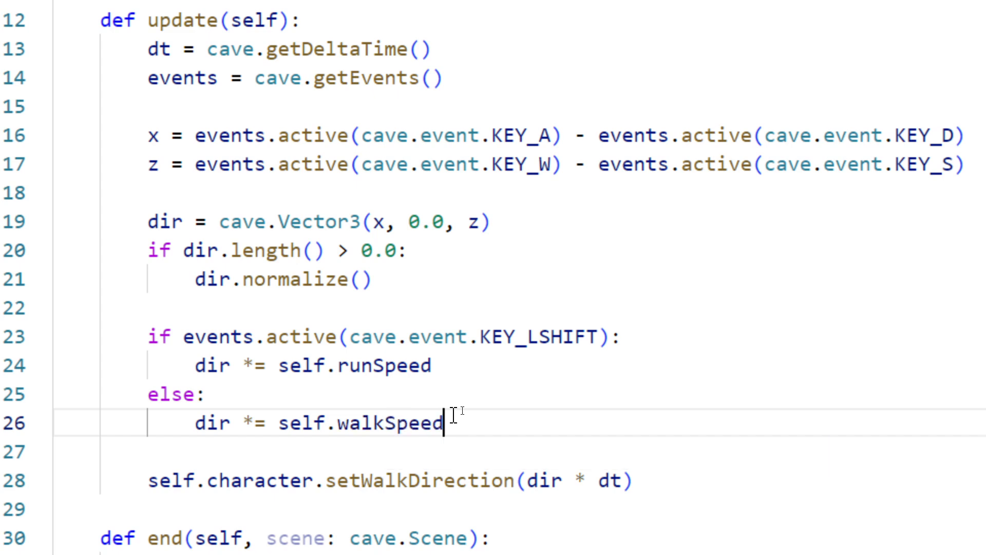
double_click(412, 365)
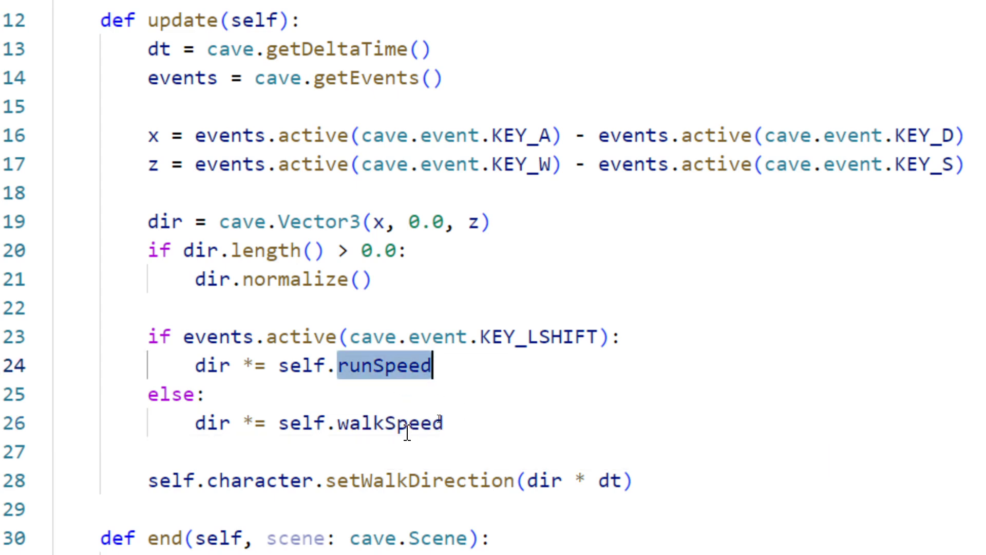
click(407, 422)
double_click(407, 423)
click(487, 423)
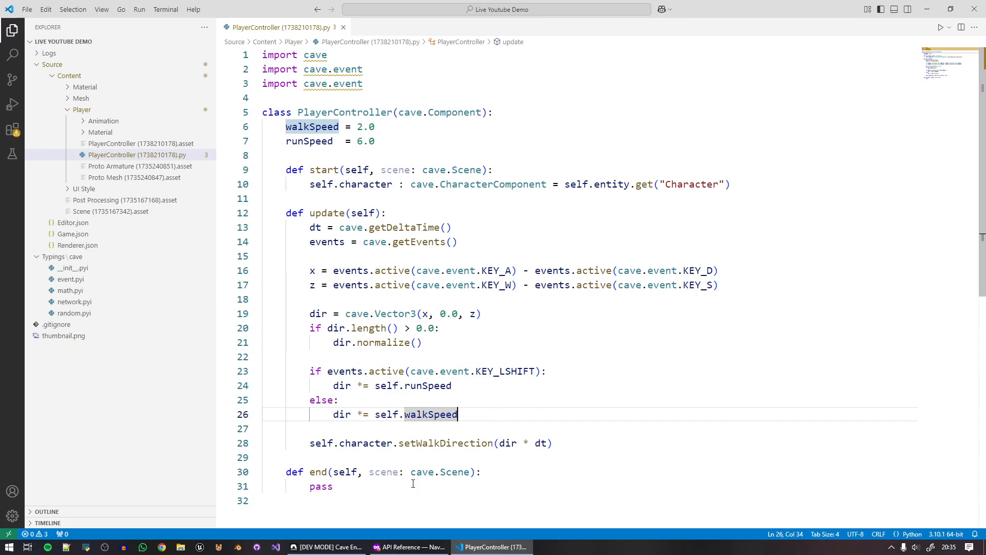
Switch to Cave Engine, run the game to test walking and running, and stop it.
click(326, 546)
key(F5)
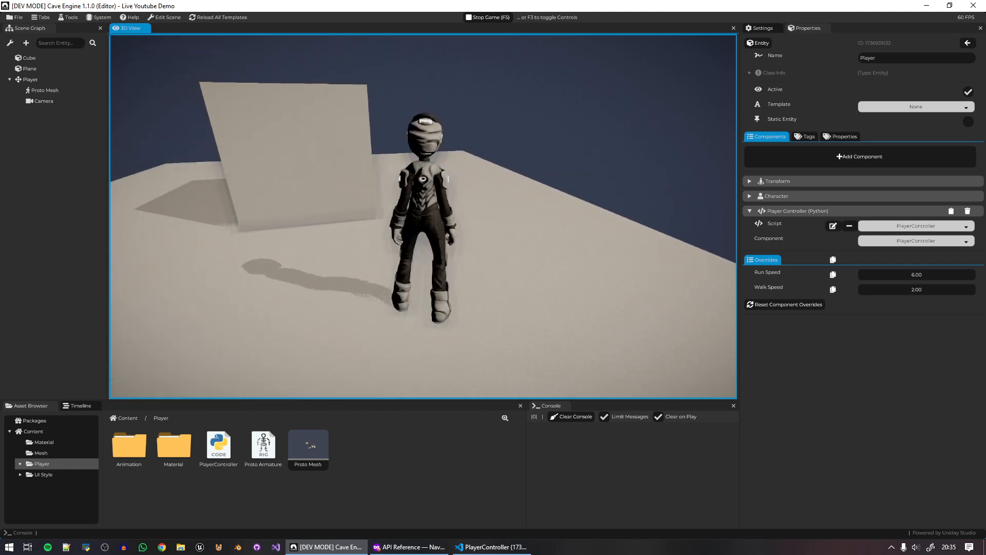
key(F5)
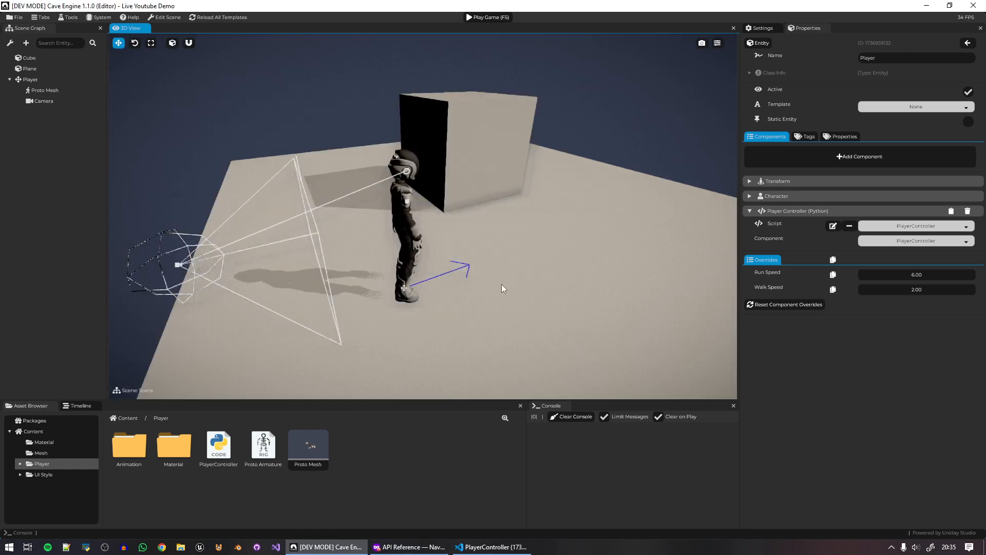
Back in the VS Code script, start an if events.pressed() condition after the walkSpeed branch, separated by a blank line.
click(492, 546)
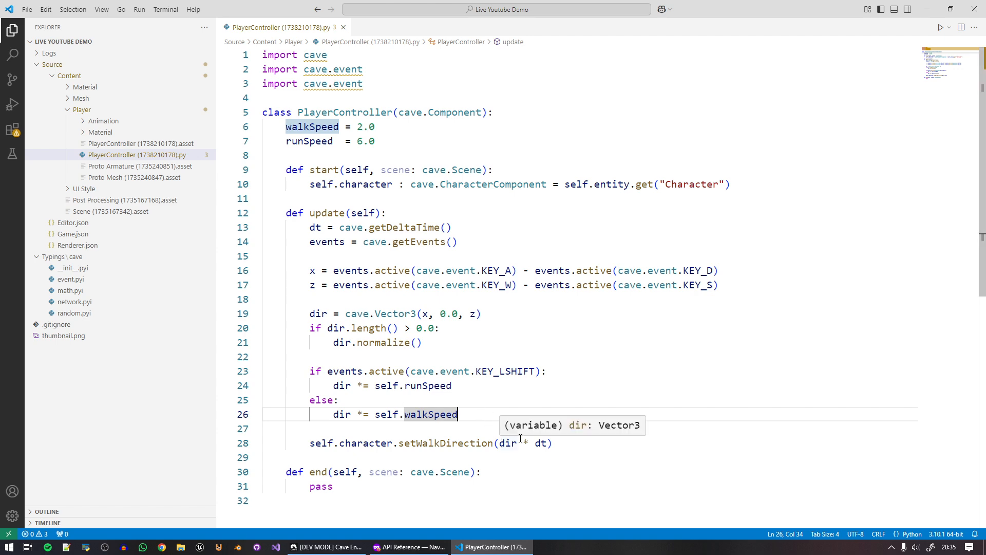
key(Return)
key(Return)
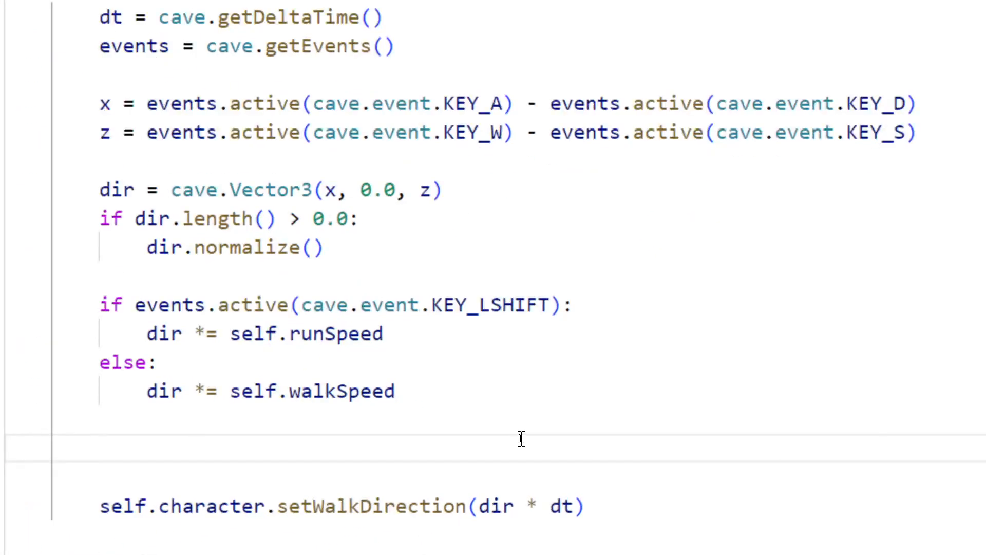
text(if events.pre)
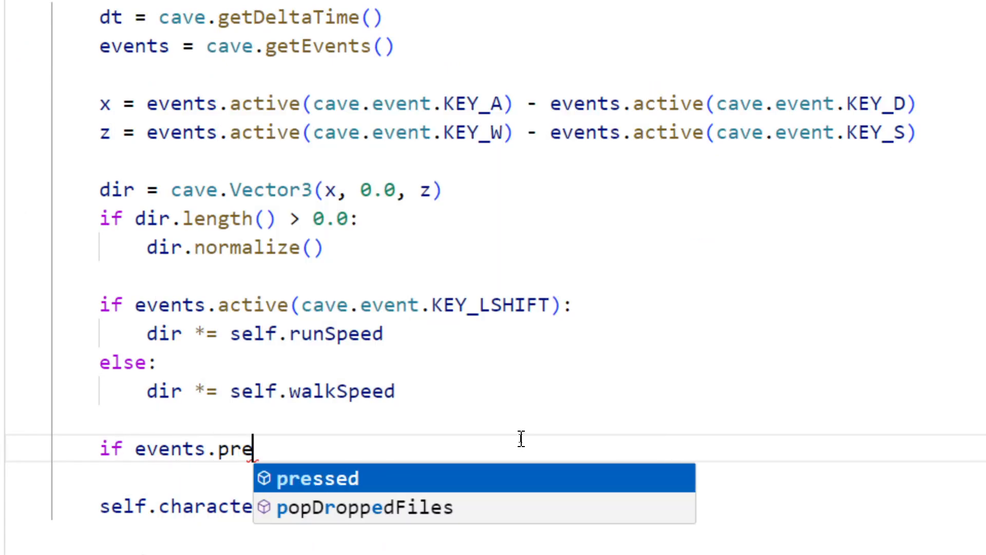
key(Tab)
text(()
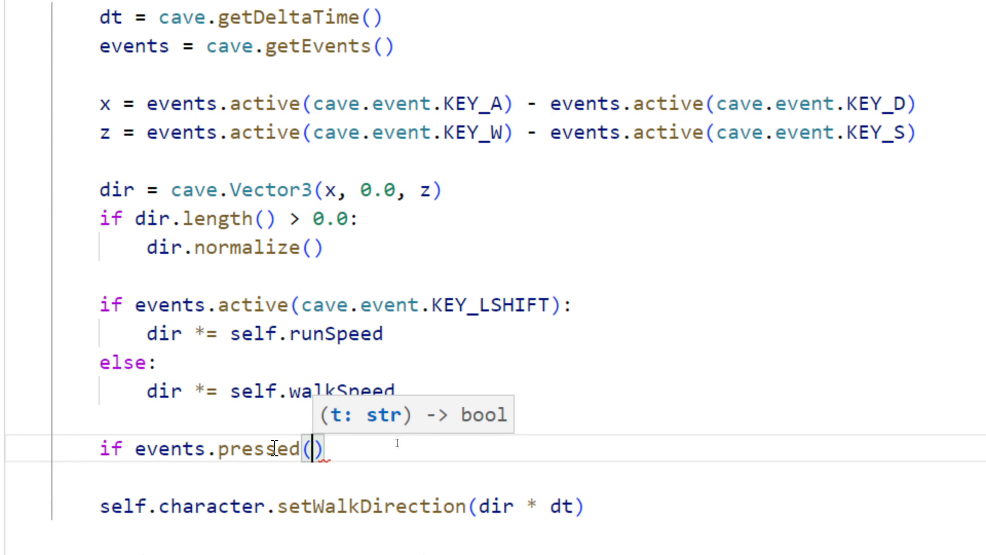
Look up the definition of the active method used in the KEY_LSHIFT condition, and close the definition view.
click(301, 446)
click(253, 307)
ctrl+click(253, 307)
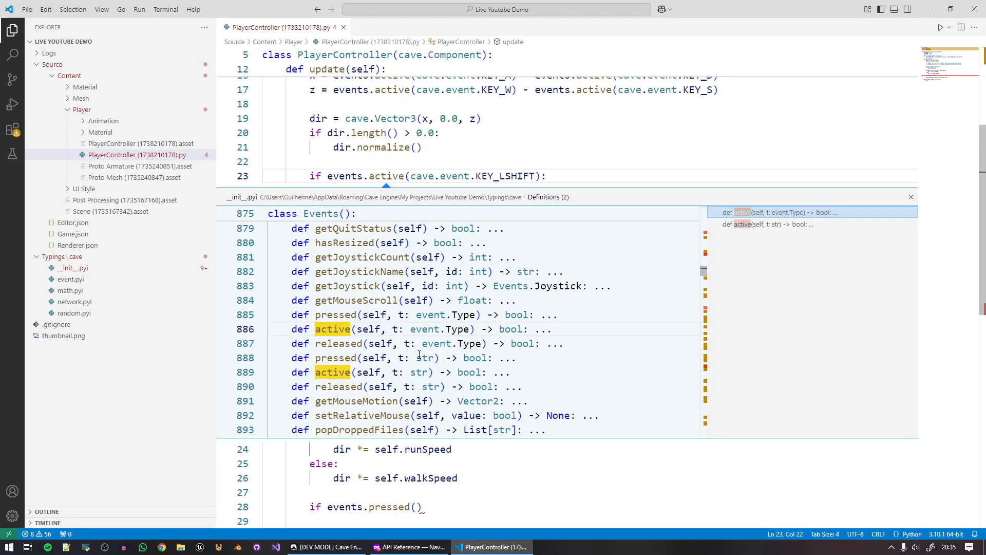
key(Escape)
double_click(382, 176)
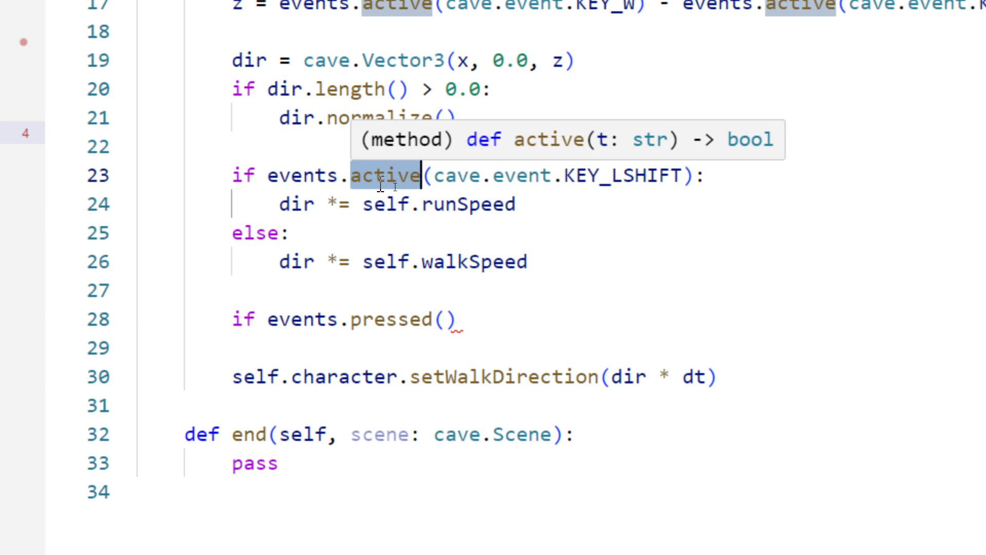
Try the released method in place of pressed in the new events condition, and change it back to pressed.
double_click(619, 175)
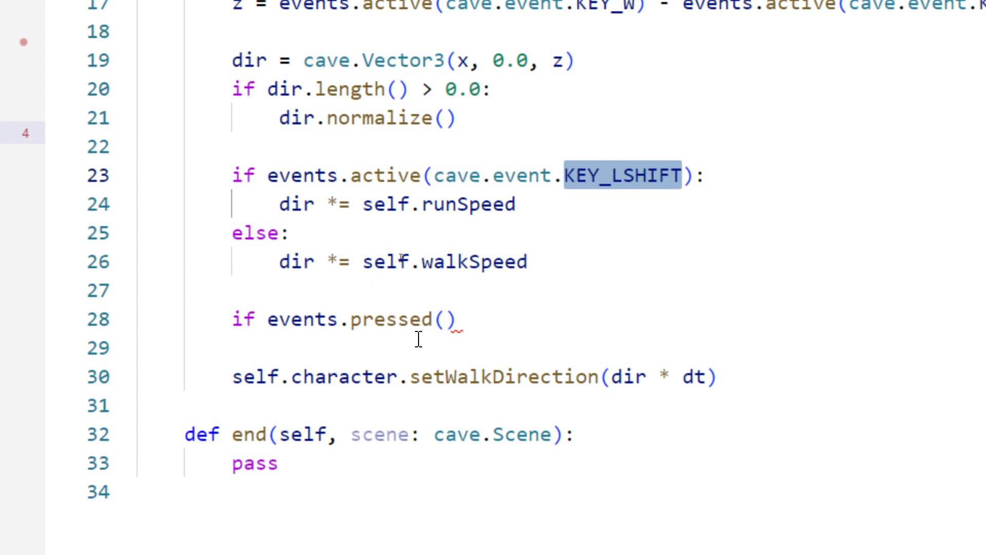
click(445, 320)
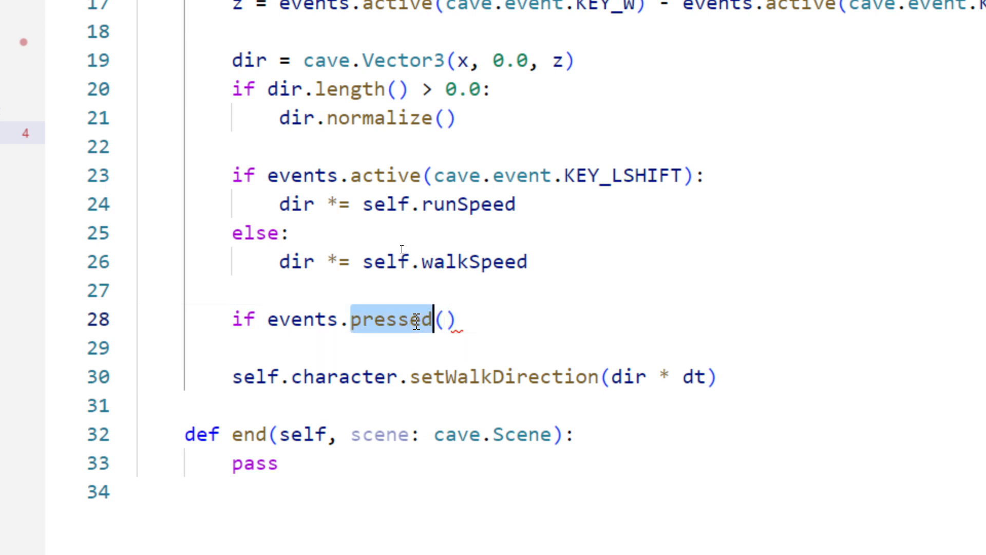
mouse_move(412, 321)
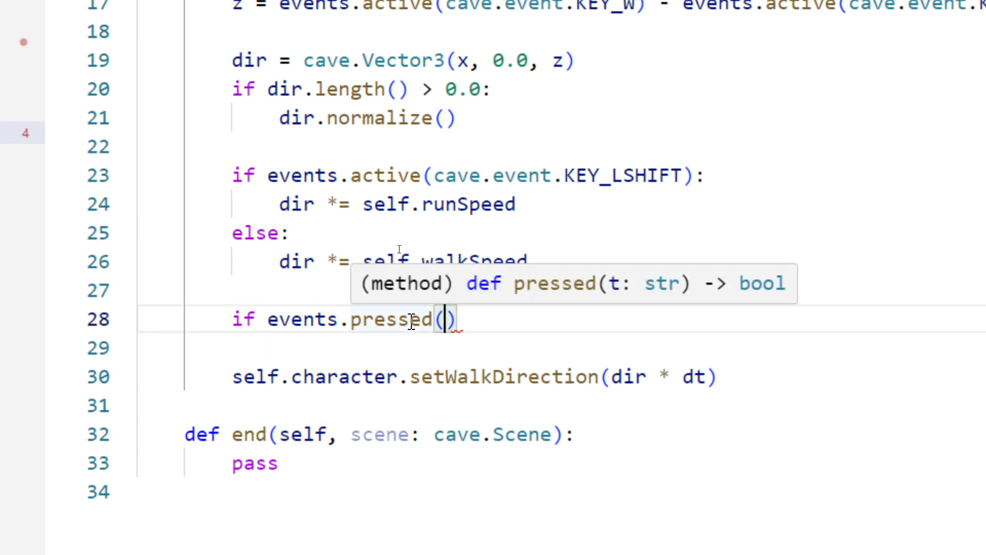
double_click(410, 321)
text(rele)
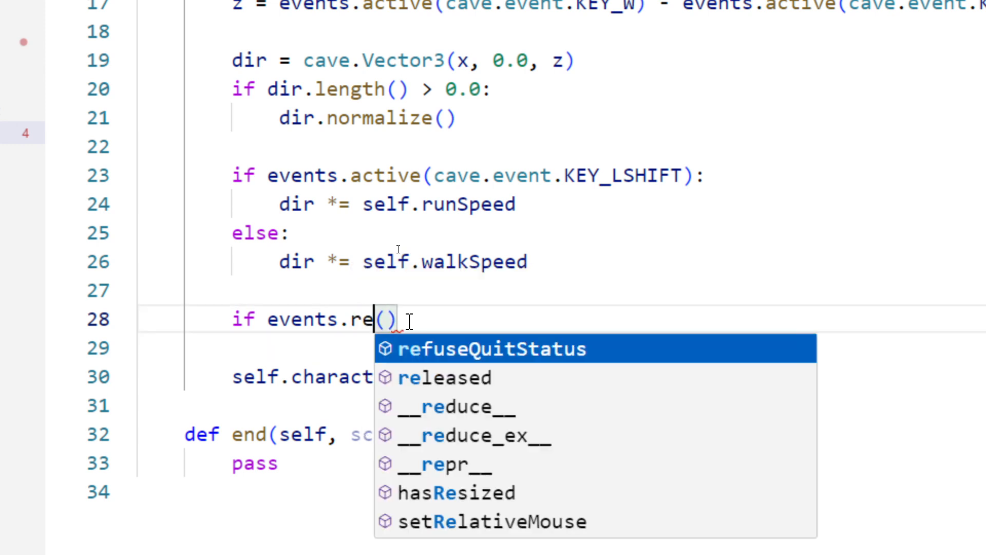
key(Return)
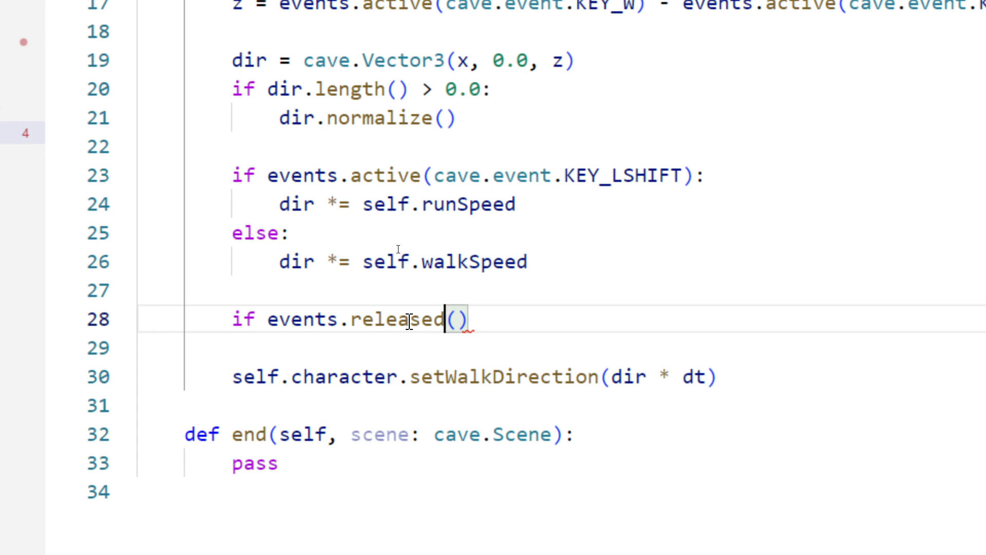
double_click(409, 321)
text(pre)
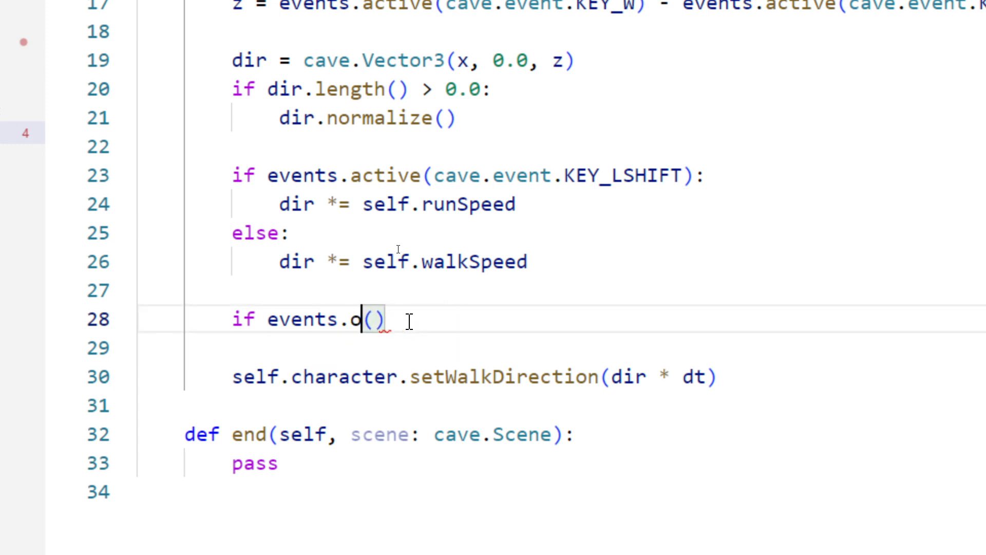
text(sse)
Complete the new condition as if events.pressed(cave.event.KEY_SPACE):.
text(cave.event)
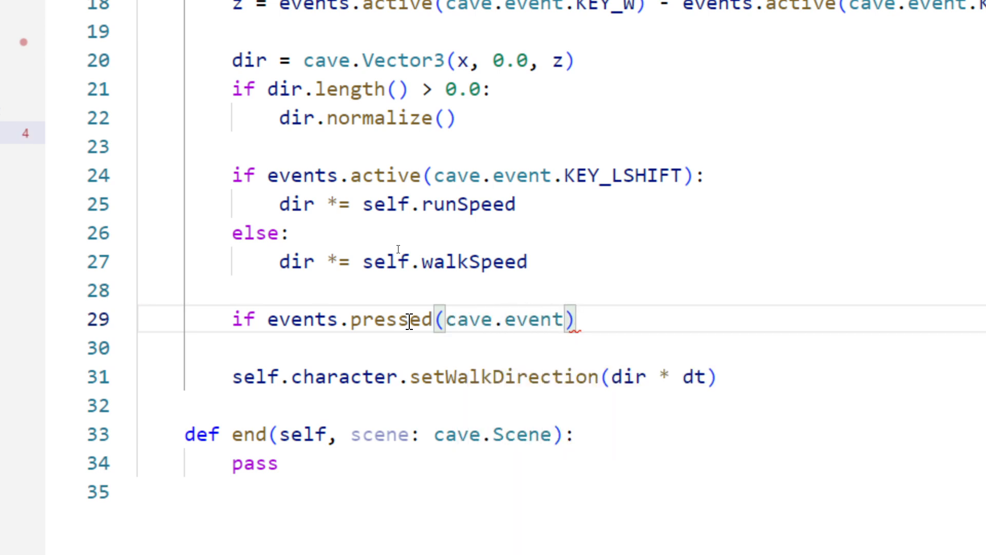
text(.KEY_S)
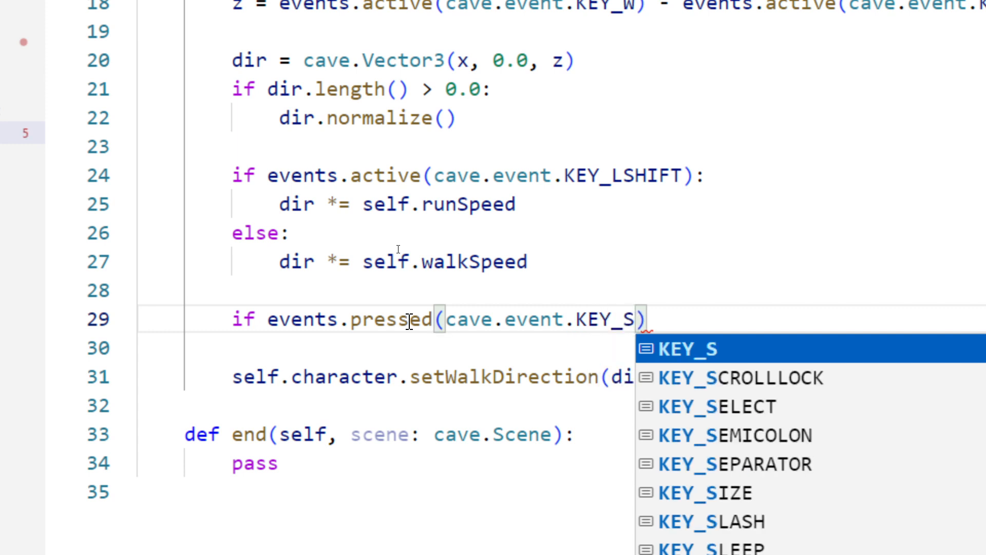
text(PA)
key(Tab)
text():)
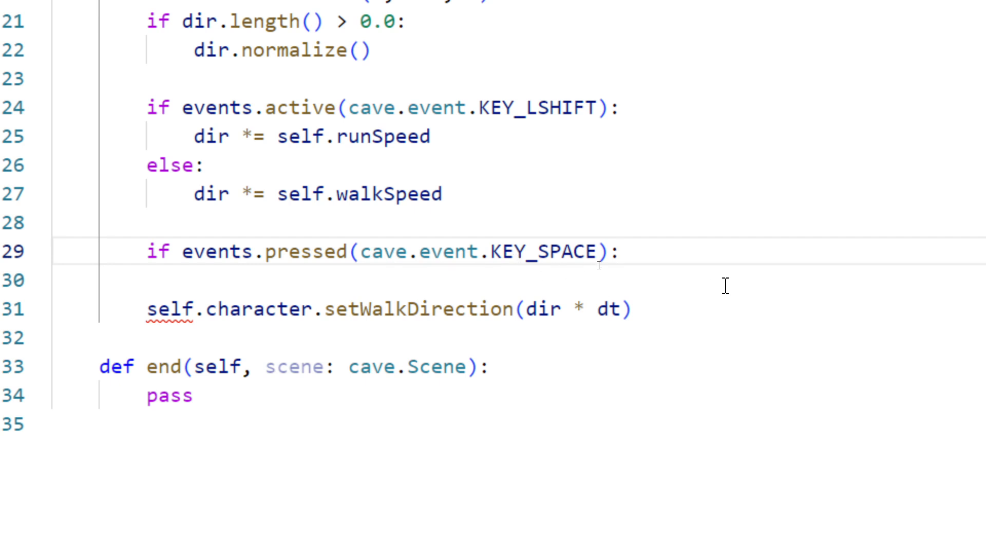
Add self.character.jump() as the body of the KEY_SPACE condition.
key(Return)
text(self.character.j)
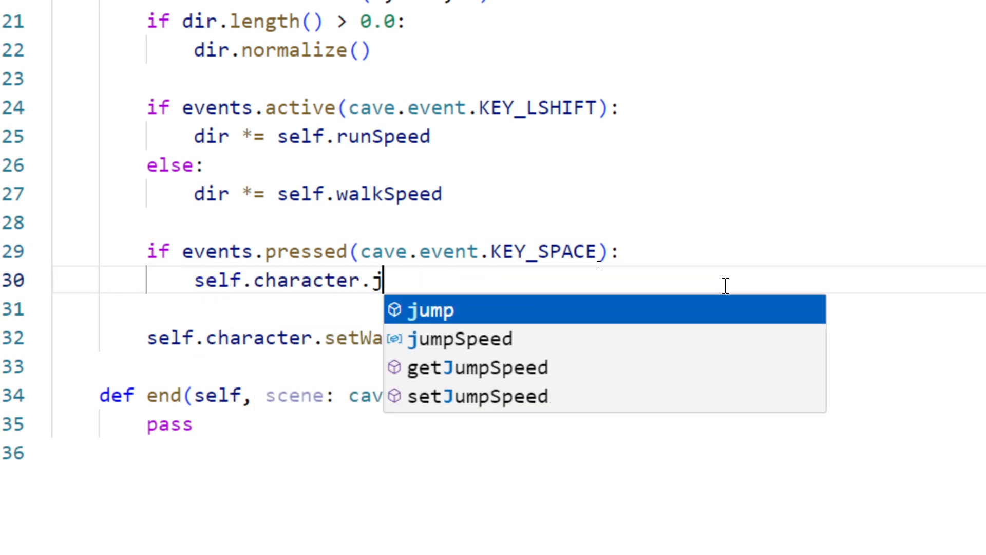
key(Return)
text(())
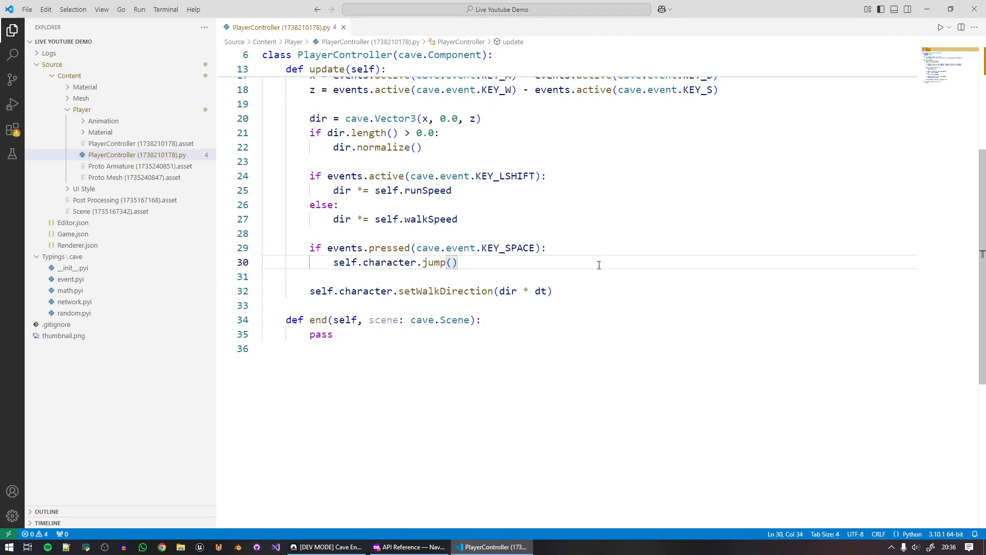
Switch to Cave Engine, run the game to test the jump, and stop it.
click(329, 547)
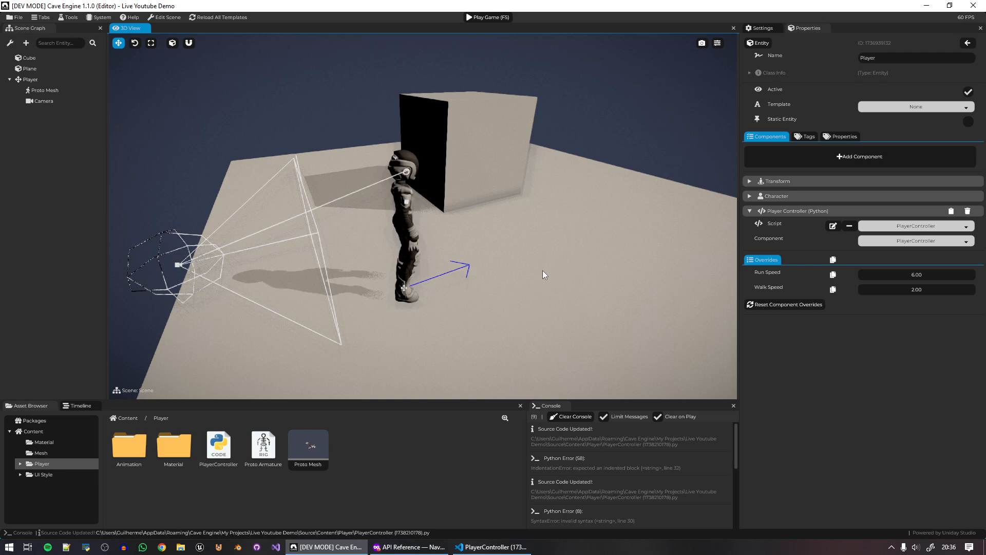
key(F5)
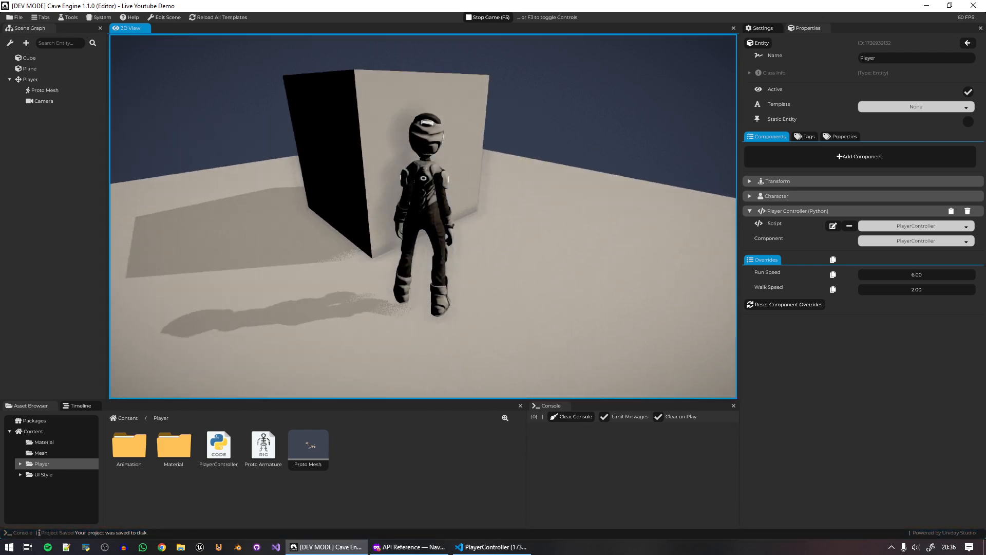
key(F5)
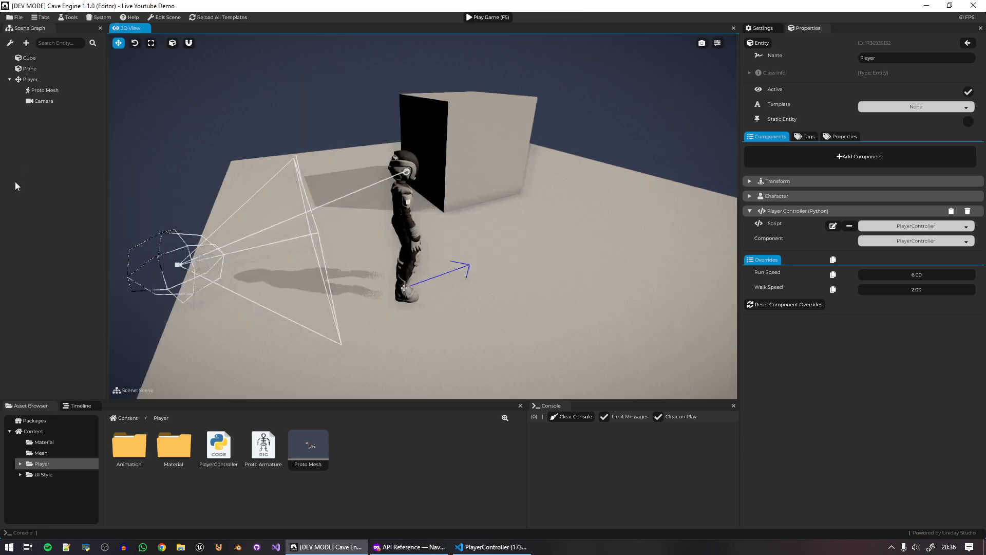
Set the Jump Speed in the Player entity's Character physics settings to about 5.07 m/s.
click(31, 79)
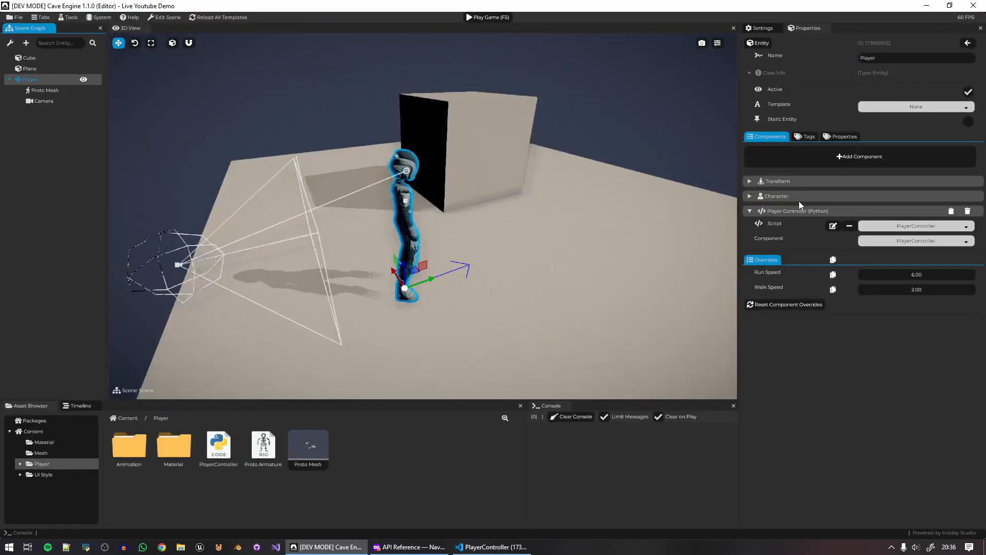
click(796, 197)
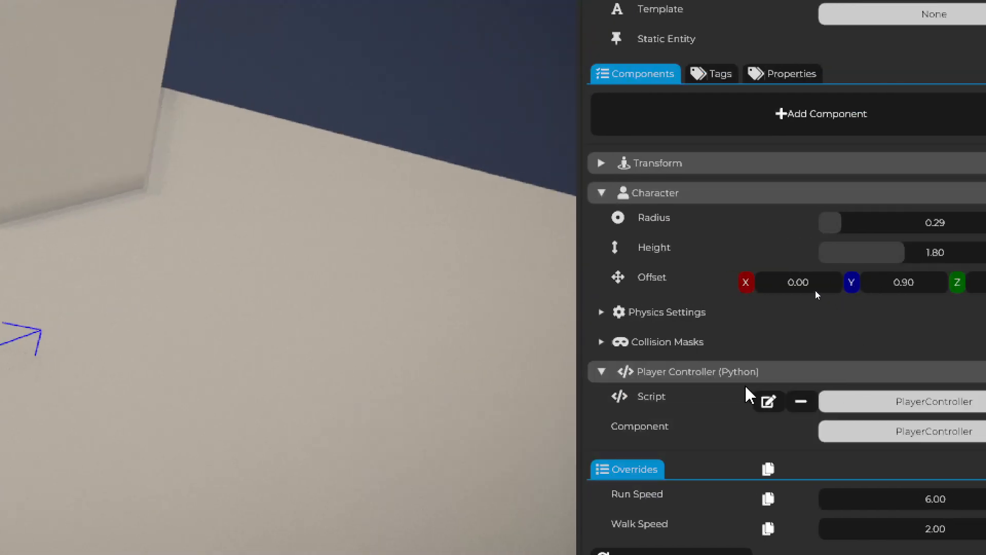
click(704, 314)
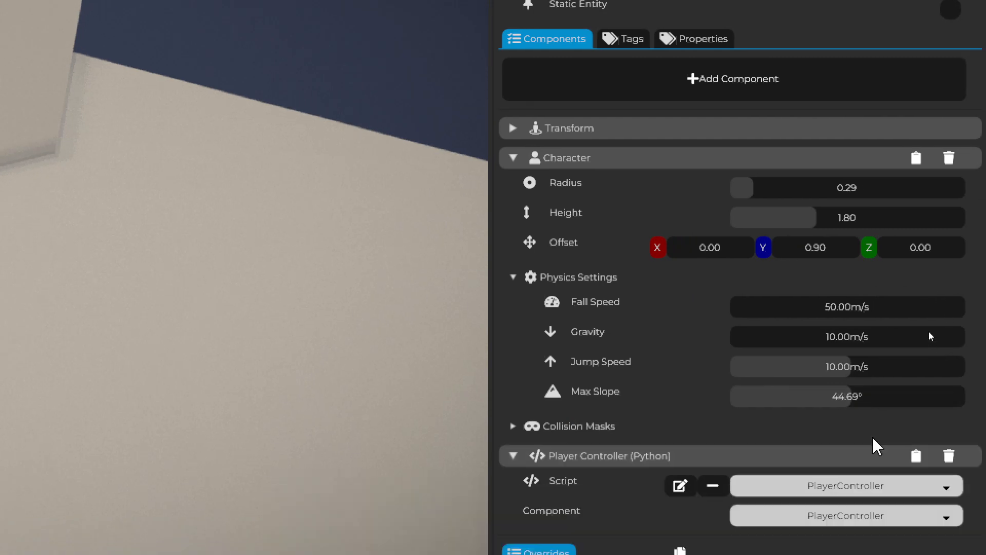
drag(848, 403, 816, 406)
drag(816, 371, 821, 368)
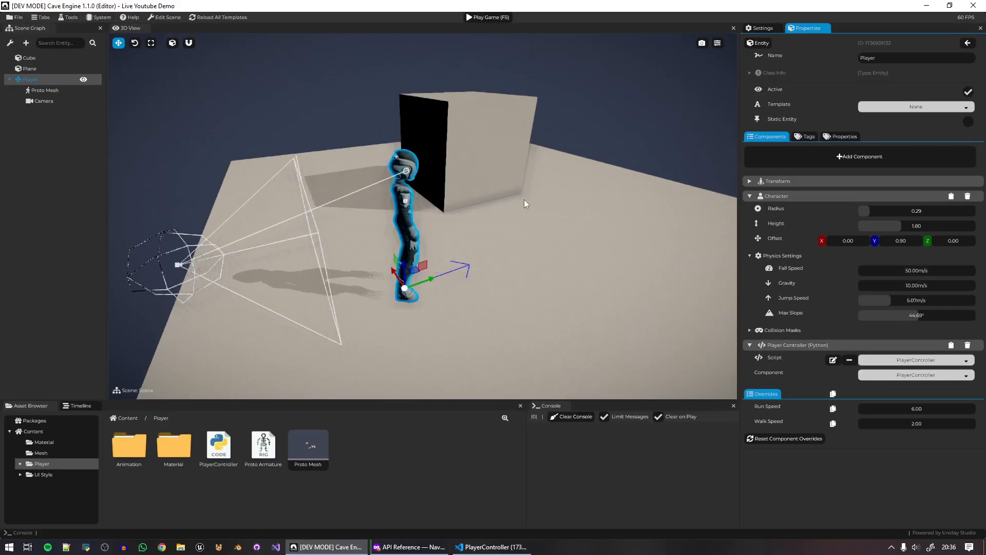
Run the game repeatedly to test jumping with the adjusted jump speed, and stop it.
key(F5)
key(space)
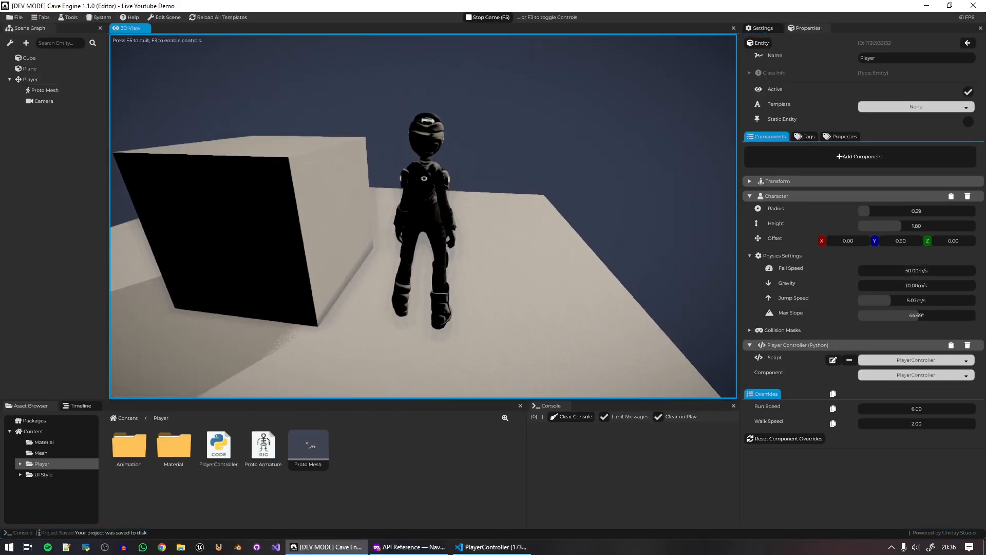
key(space)
key(space)
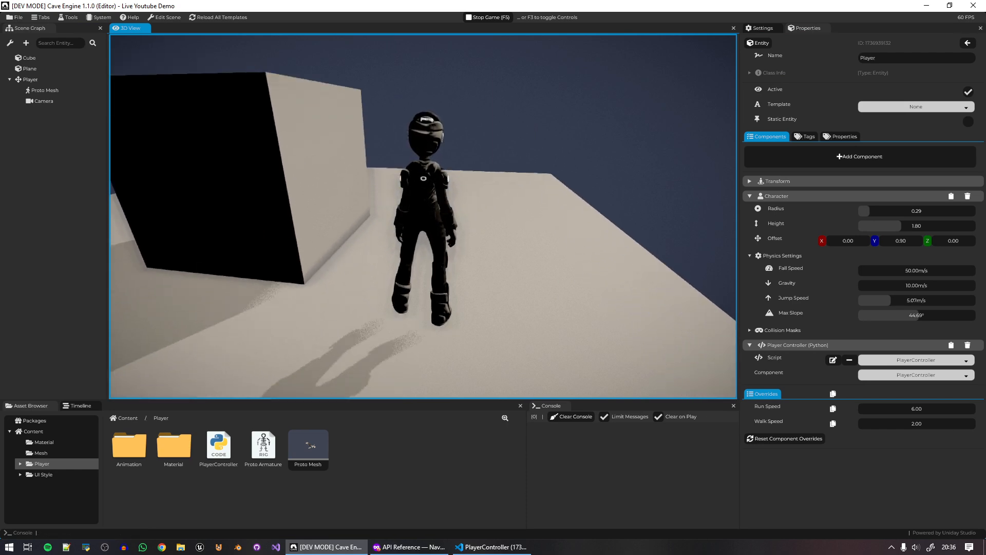
key(F5)
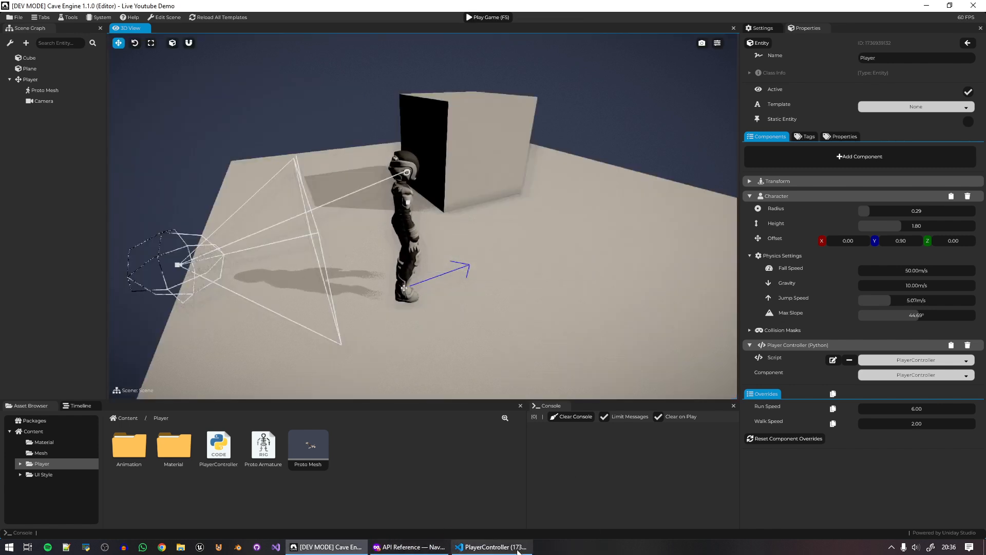
click(488, 17)
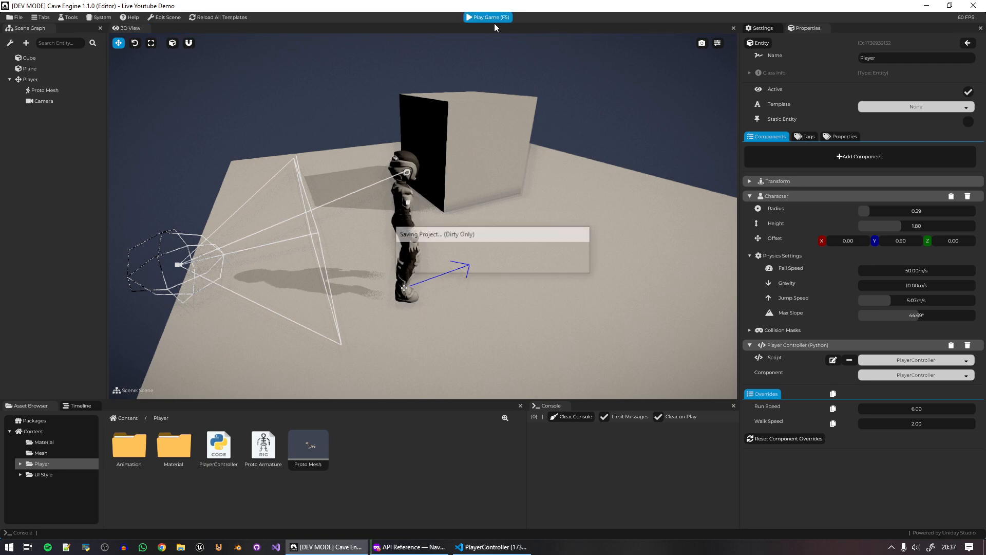
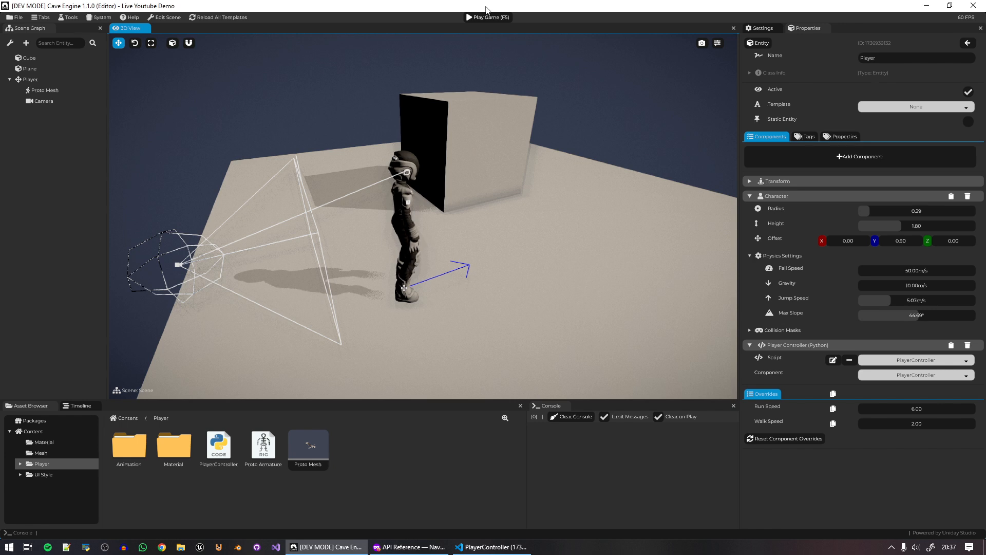
click(488, 17)
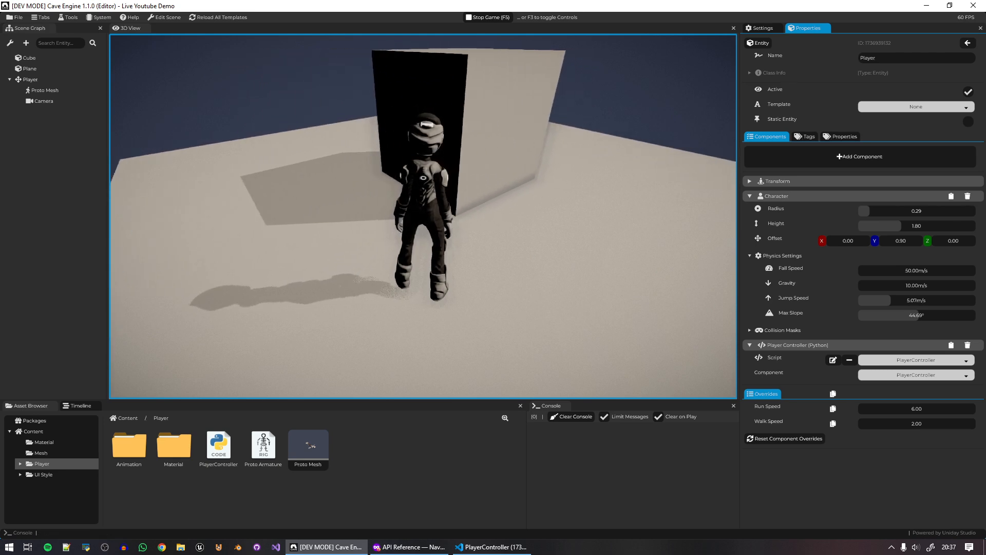
key(F5)
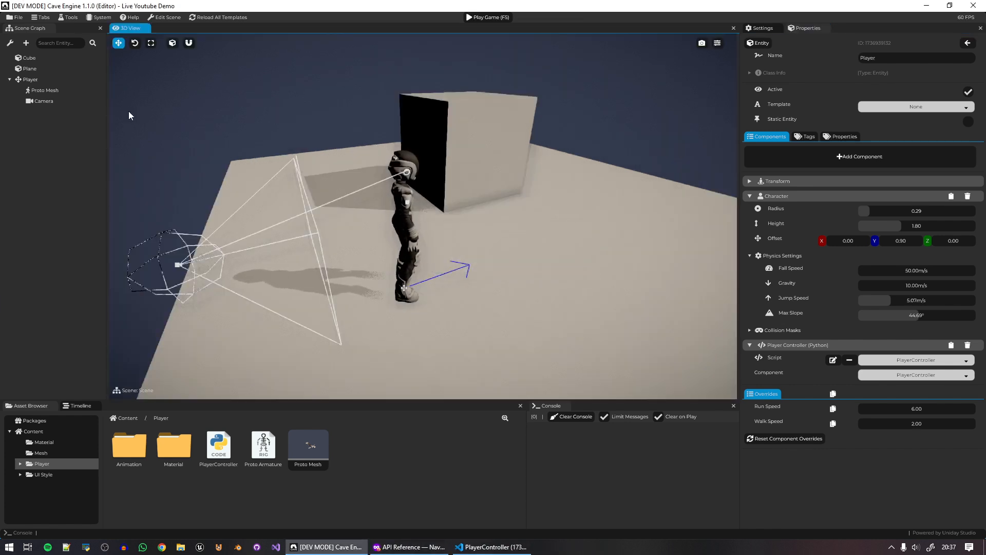
Compare the Player entity with its Proto Mesh child in the scene graph, leaving Proto Mesh selected.
click(45, 89)
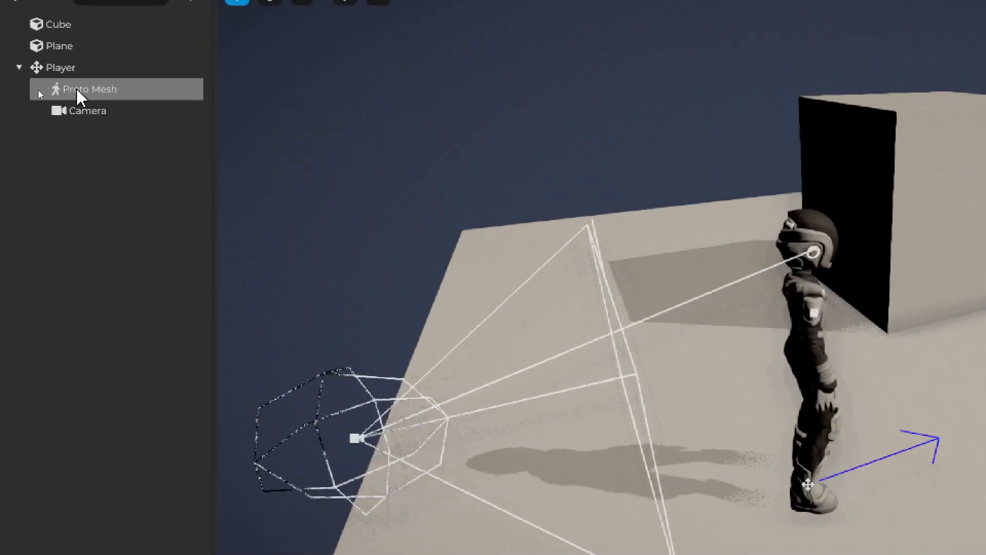
click(38, 90)
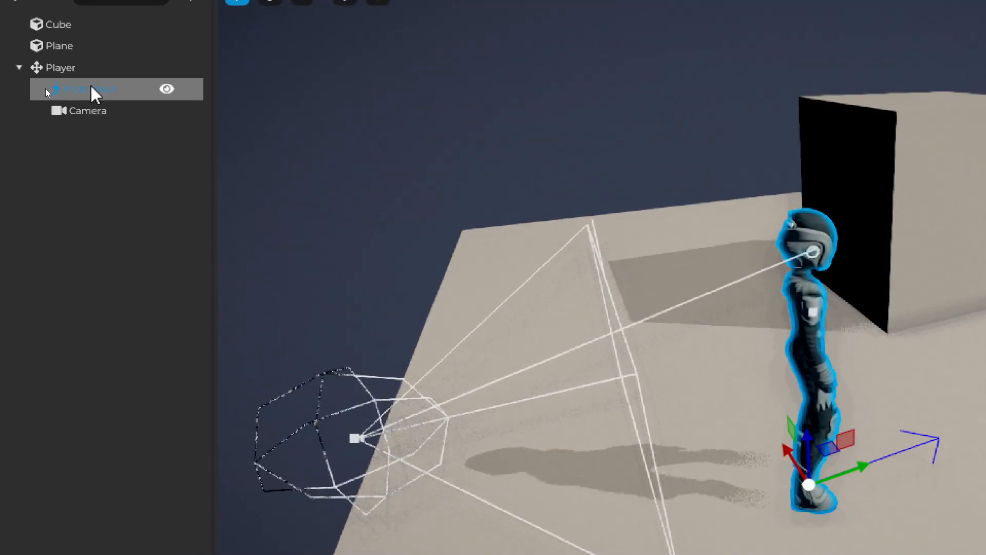
click(31, 77)
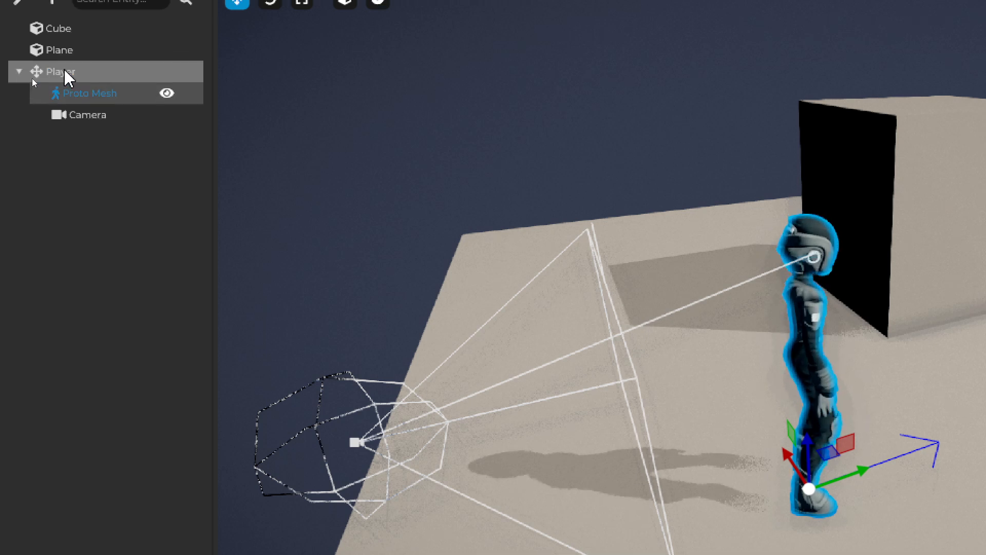
click(82, 93)
click(66, 74)
click(73, 92)
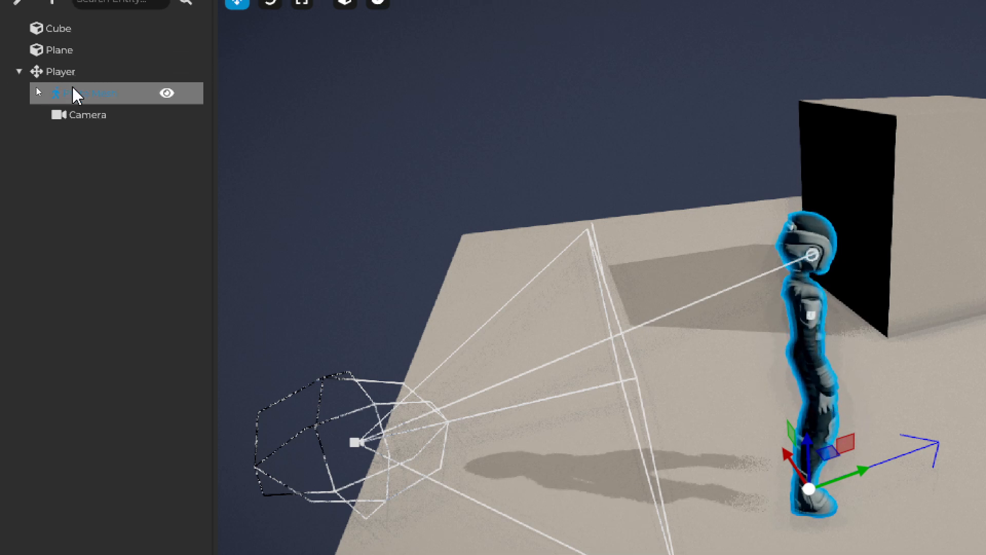
click(66, 76)
click(80, 96)
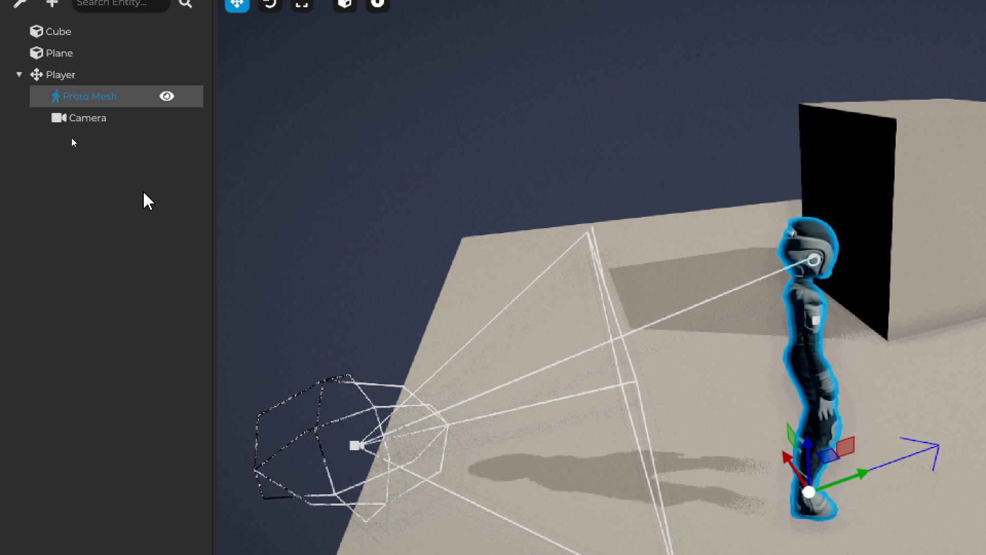
Highlight the Proto Mesh entity's name in its quick edit options and close them.
right_click(91, 100)
click(265, 138)
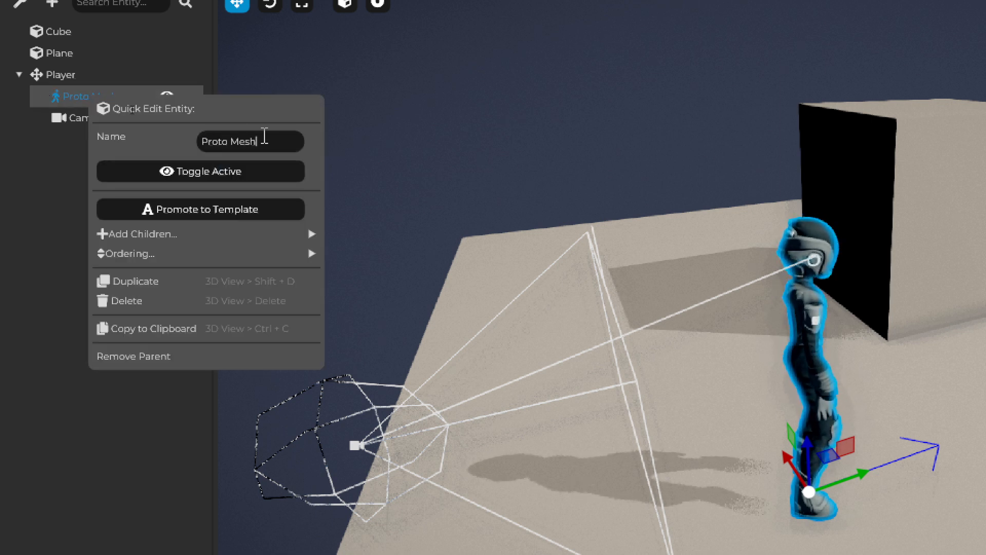
key(ctrl+a)
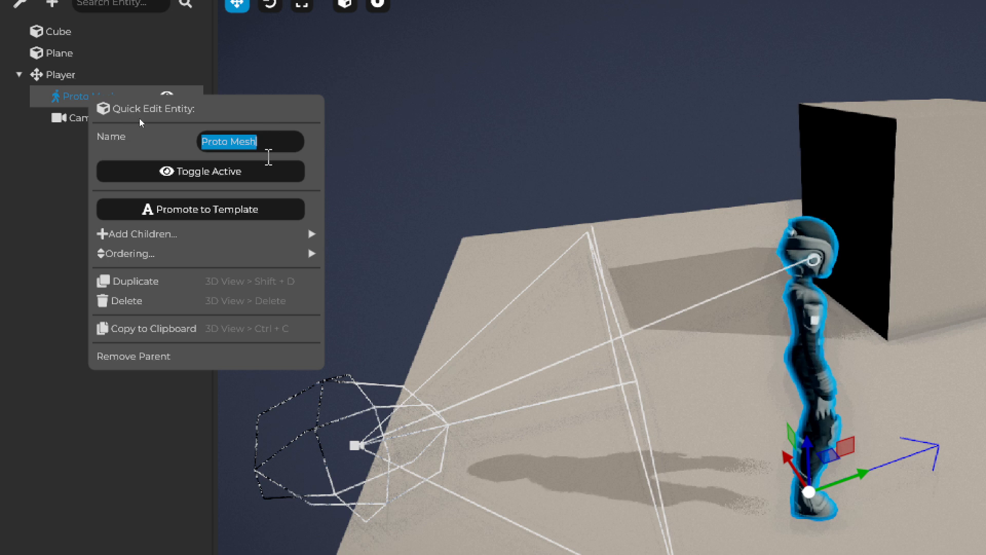
click(2, 152)
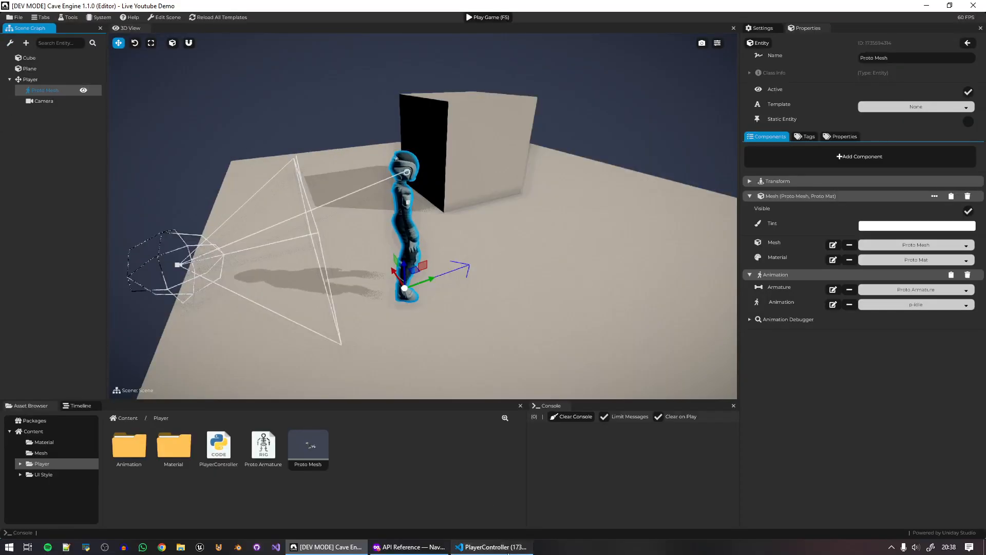
Switch to VS Code and add self.mesh = self.entity.getChild("Proto Mesh") below the self.character line in PlayerController's start method.
click(509, 547)
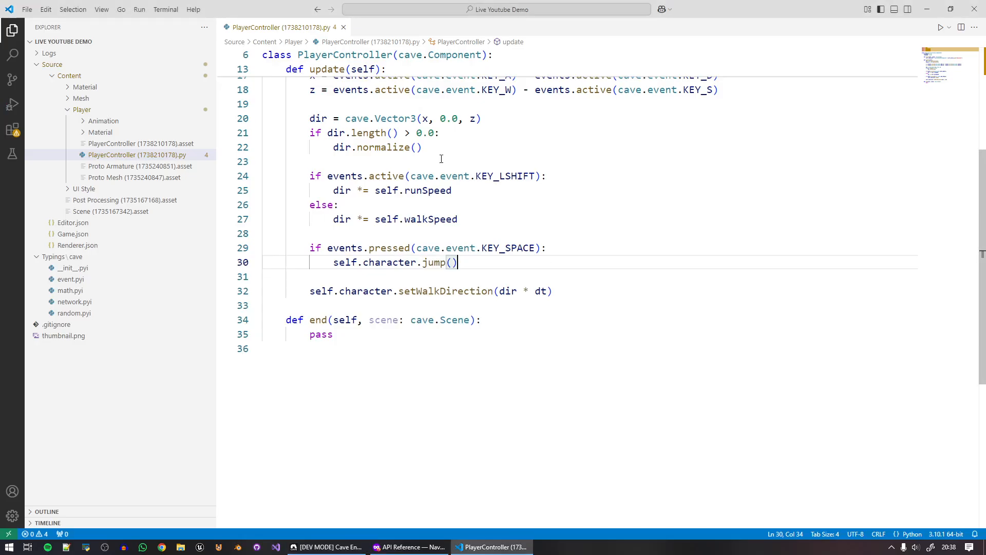
scroll(590, 155, up, 7)
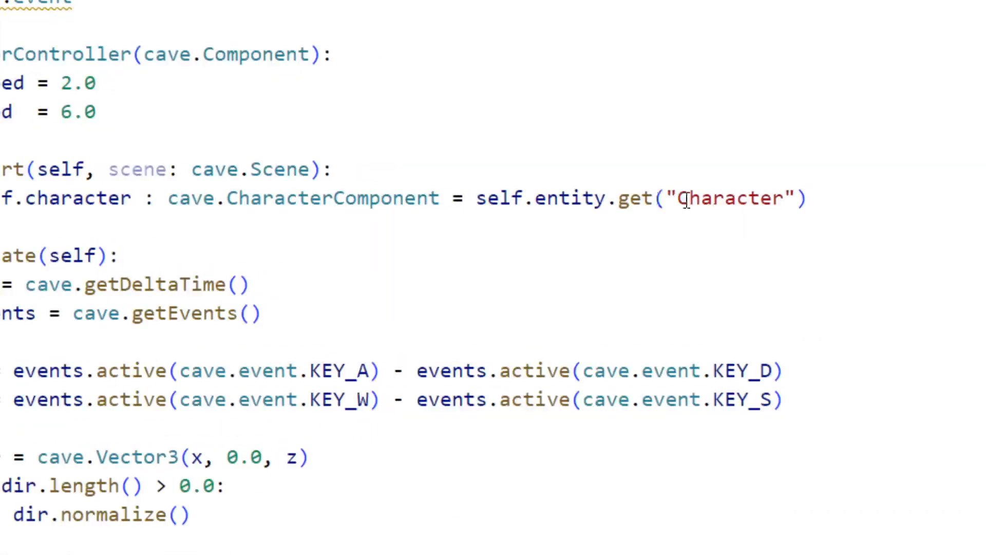
click(833, 200)
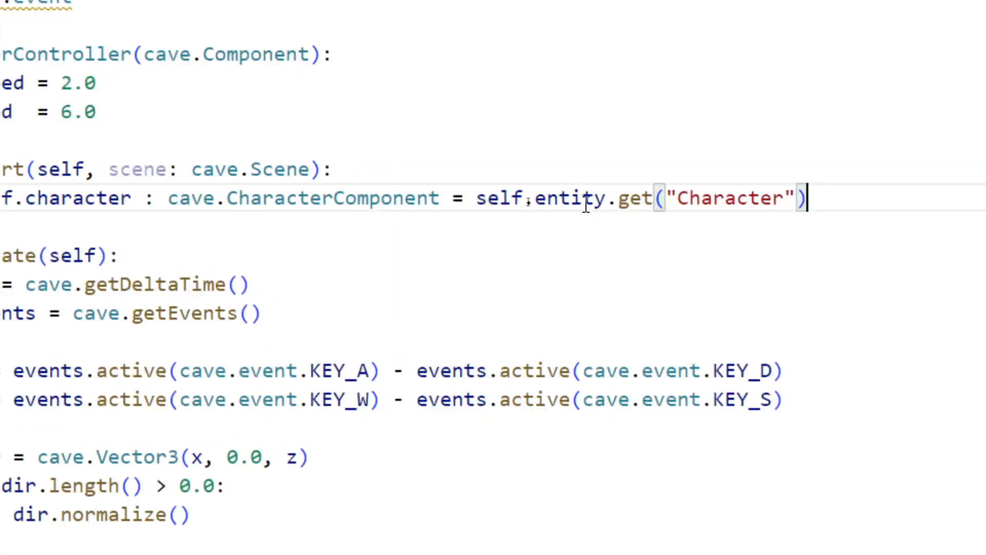
key(Return)
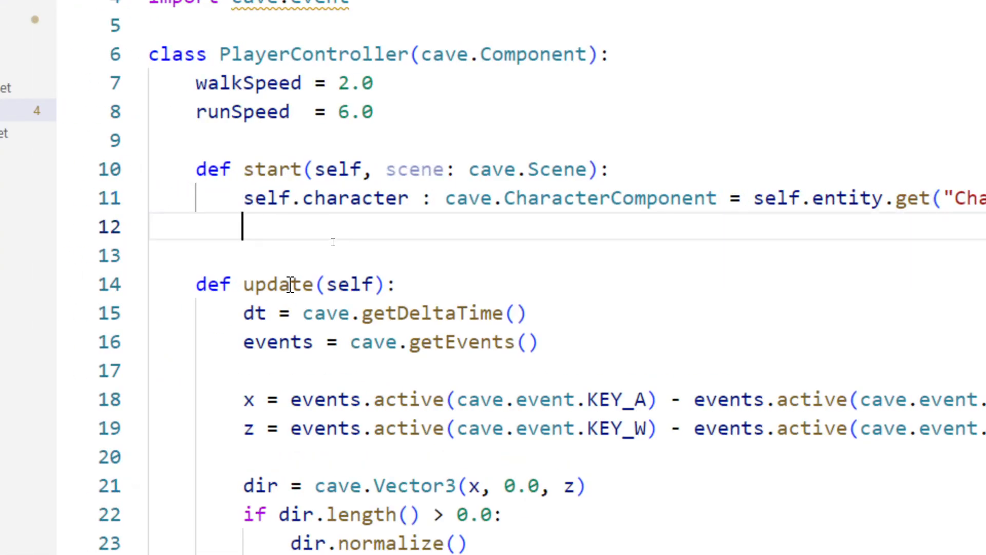
key(Return)
text(self.mesh = )
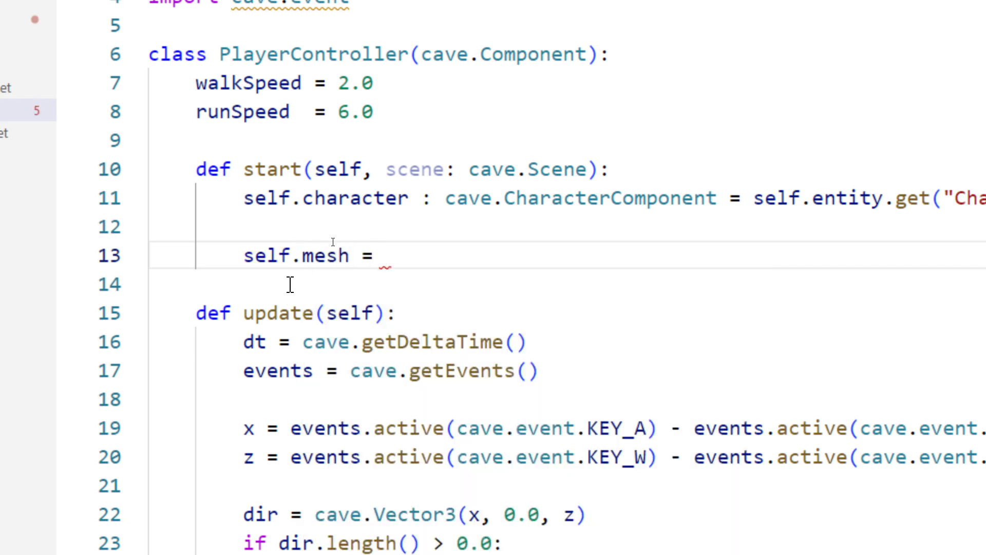
text(self)
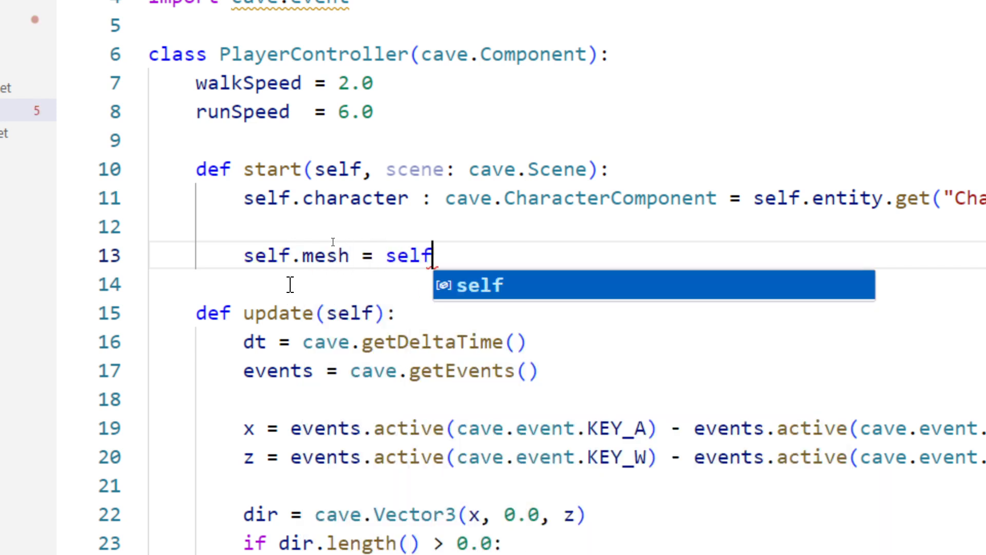
text(.entity.getC)
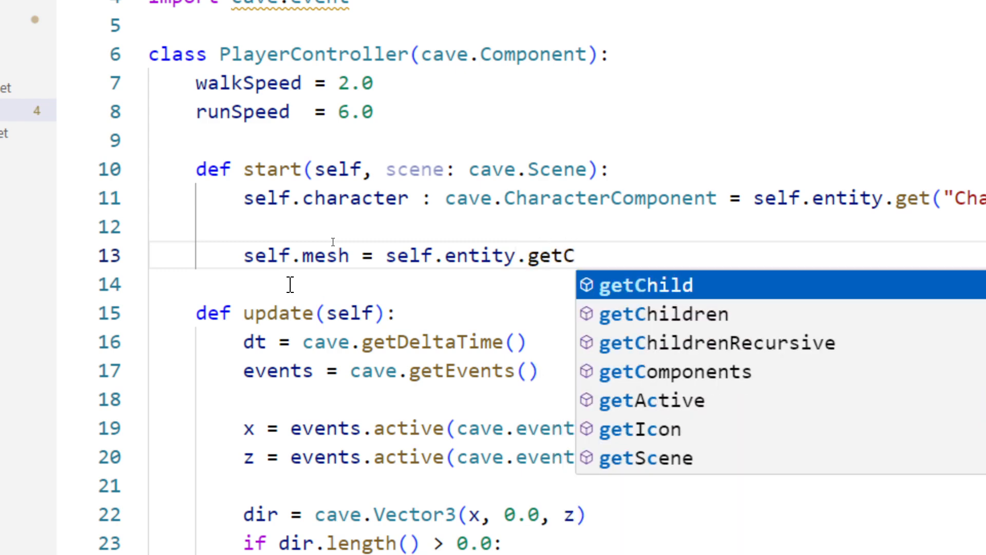
key(Tab)
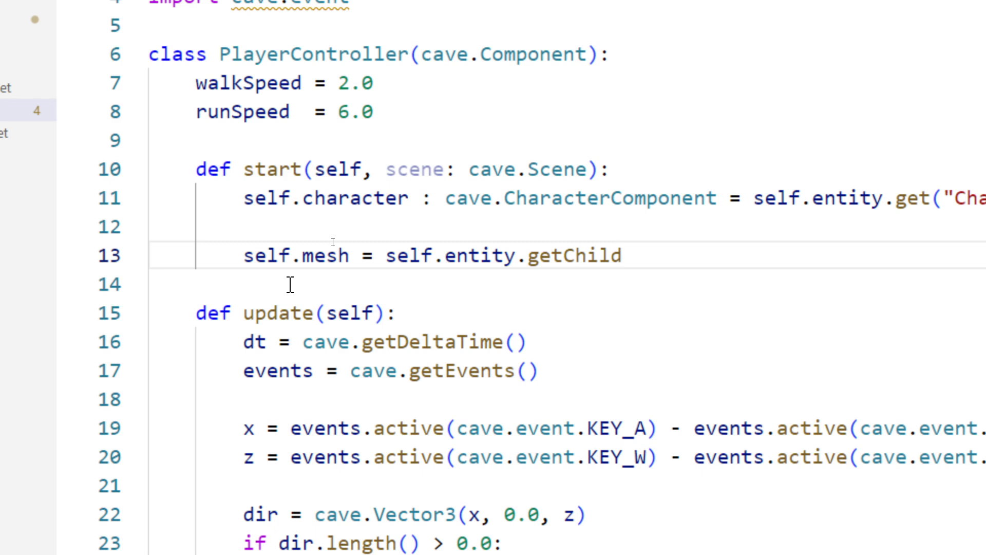
text(()
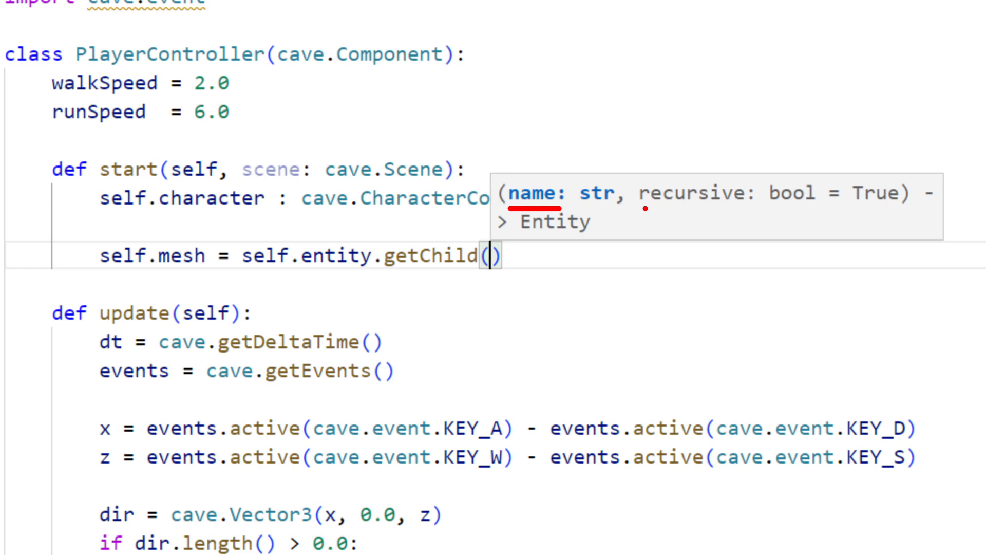
drag(640, 208, 810, 207)
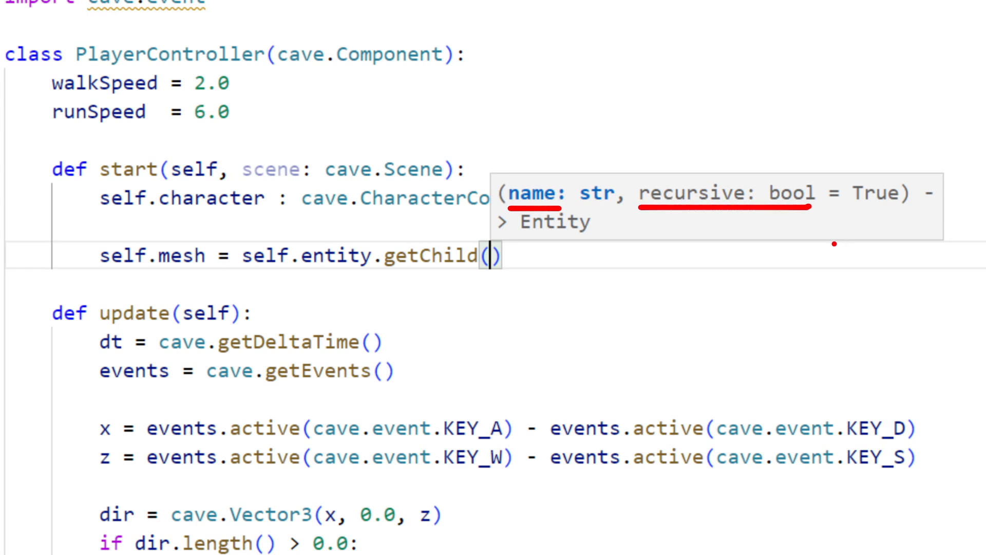
key(Escape)
text(")
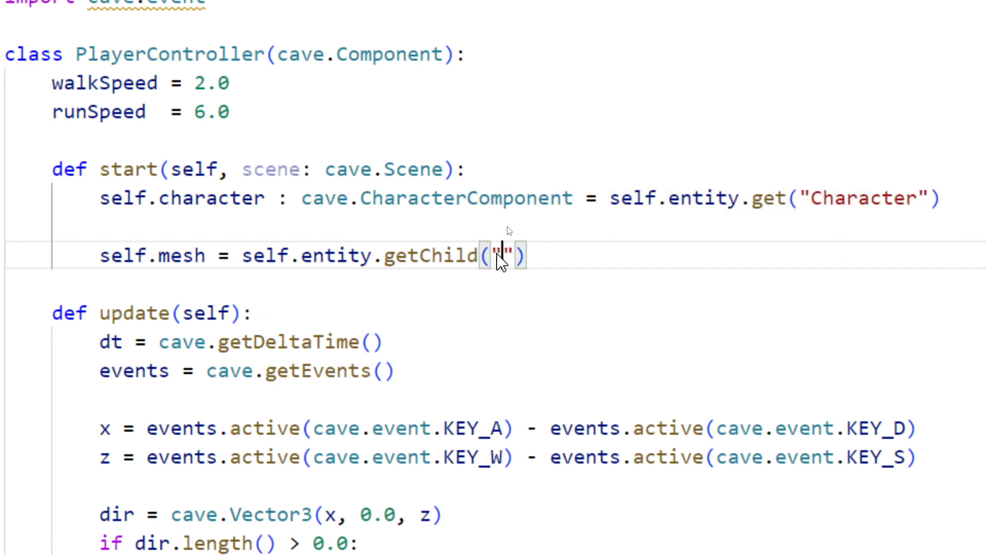
text(Proto Mesh)
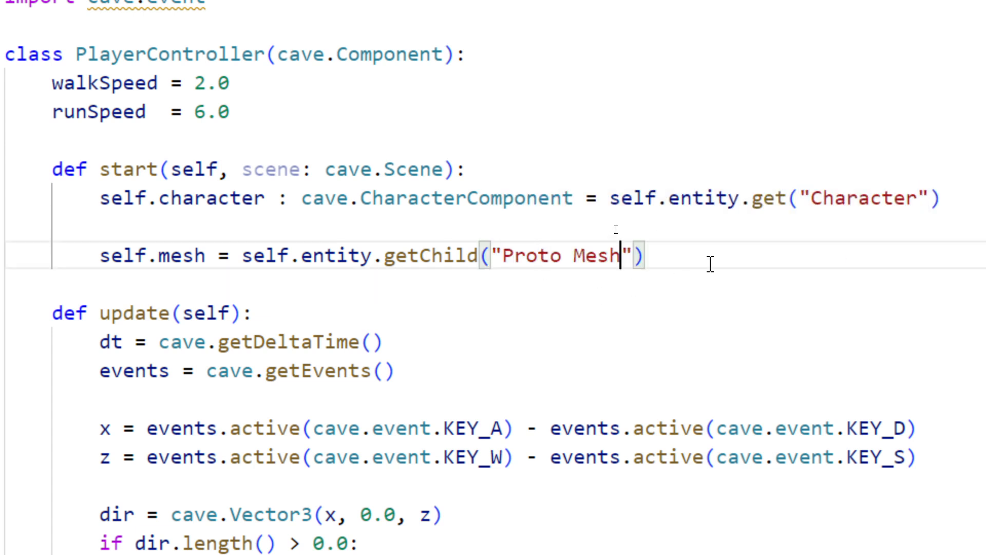
click(709, 264)
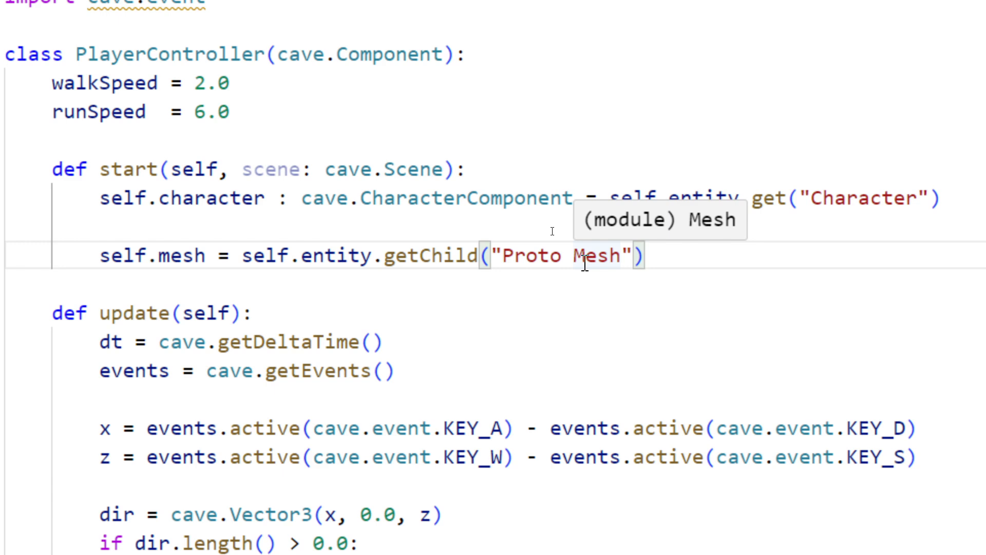
Start a self.meshTransf assignment below self.mesh in the script, expanding Proto Mesh's Transform component in Cave Engine for reference.
key(Return)
text(self.)
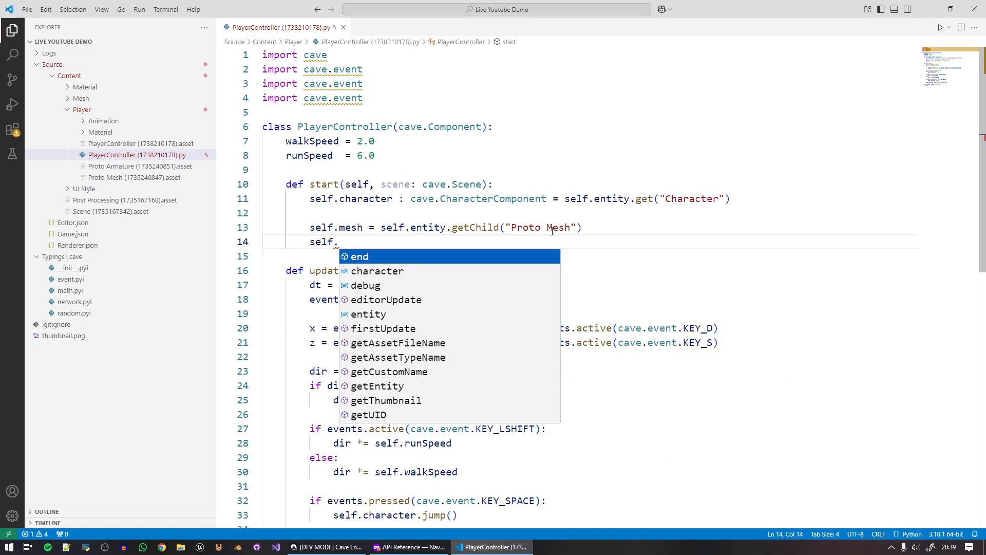
click(328, 547)
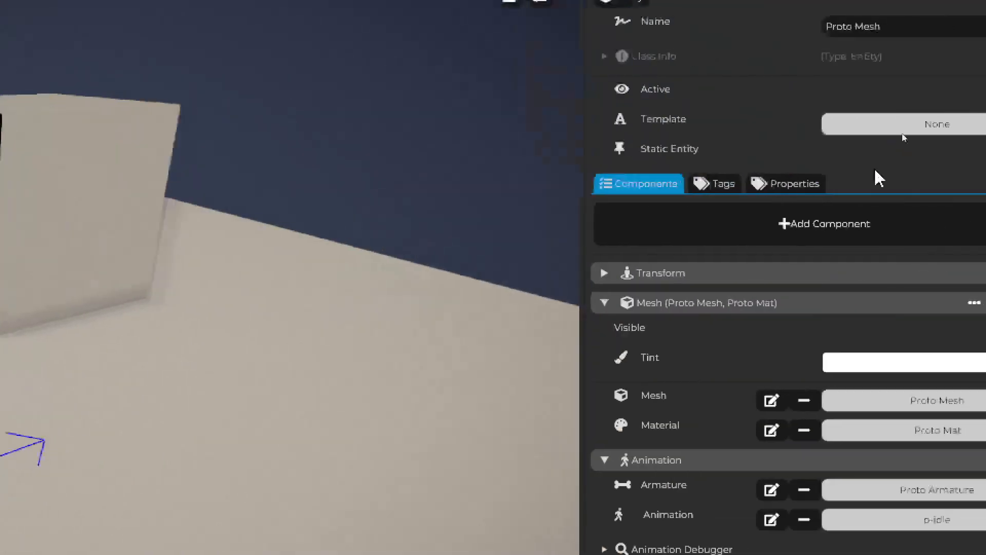
click(668, 274)
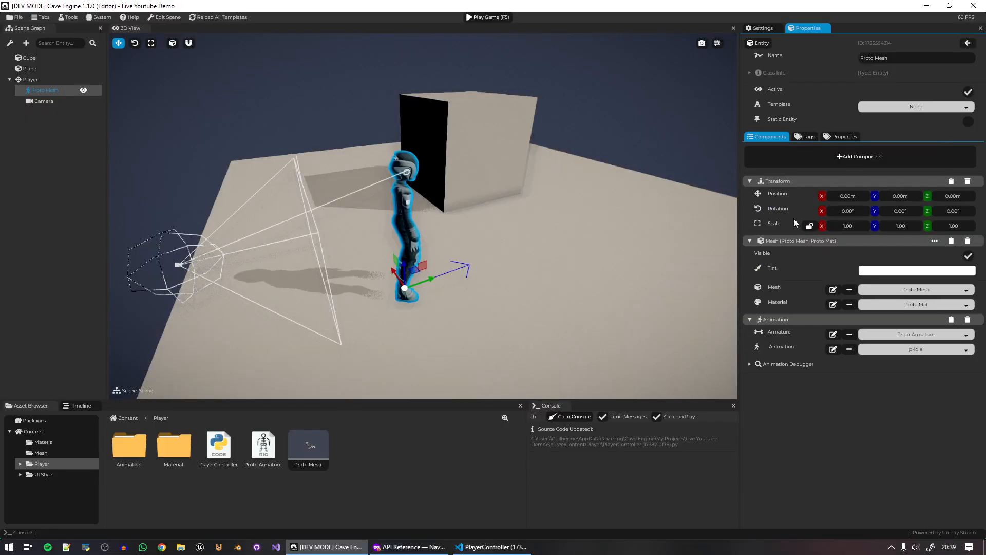
click(493, 547)
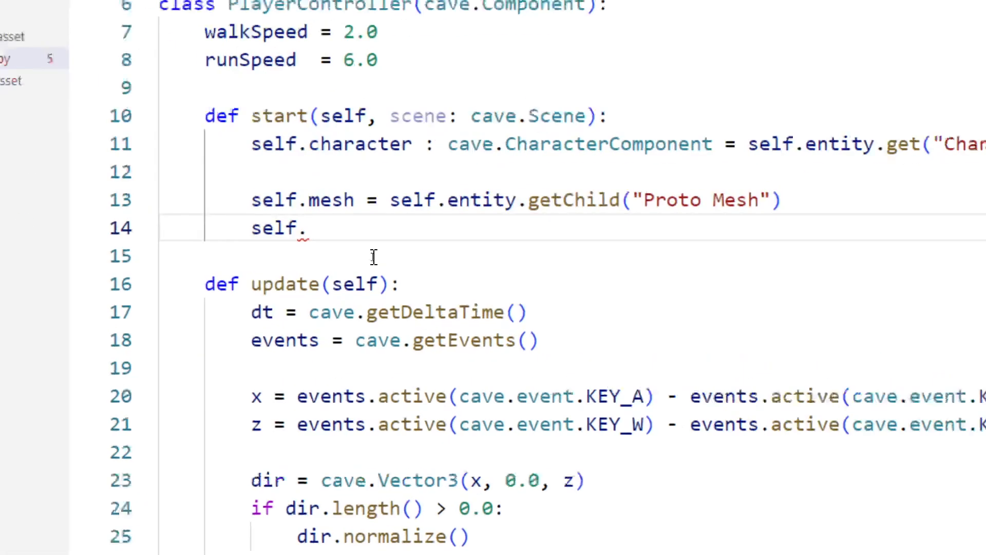
text(meshTra)
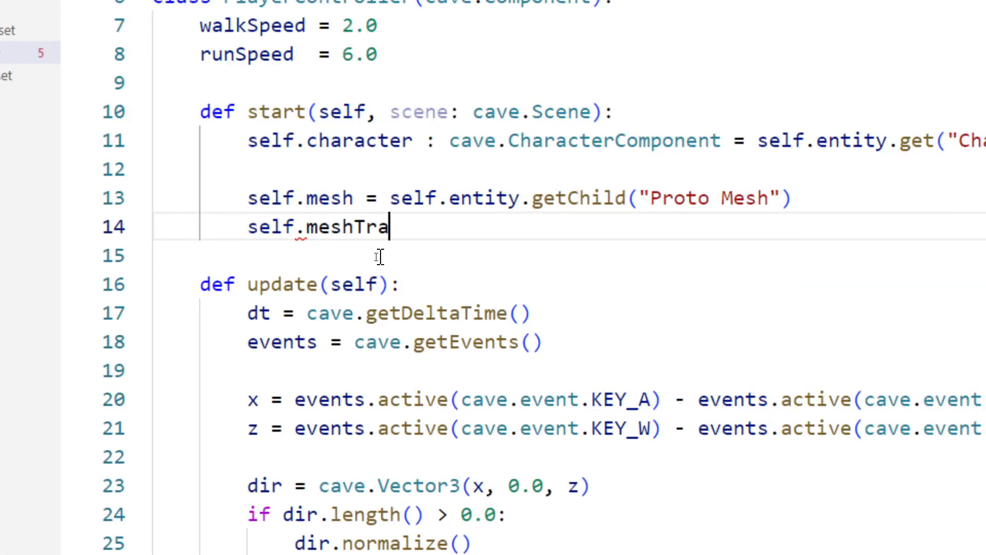
text(nsf =)
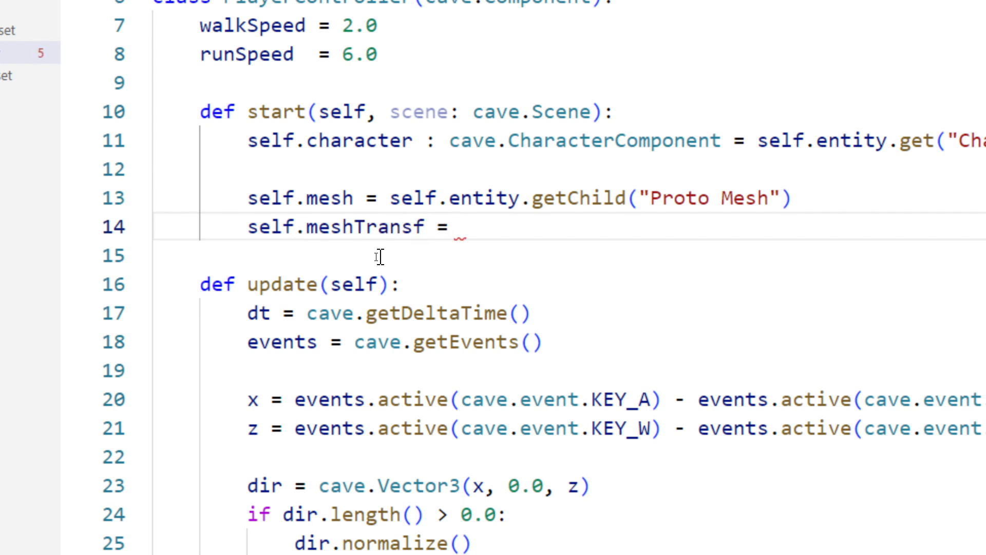
Assign self.entity.get("Transform") to self.meshTransf, following the pattern of the self.character line.
drag(863, 140, 182, 130)
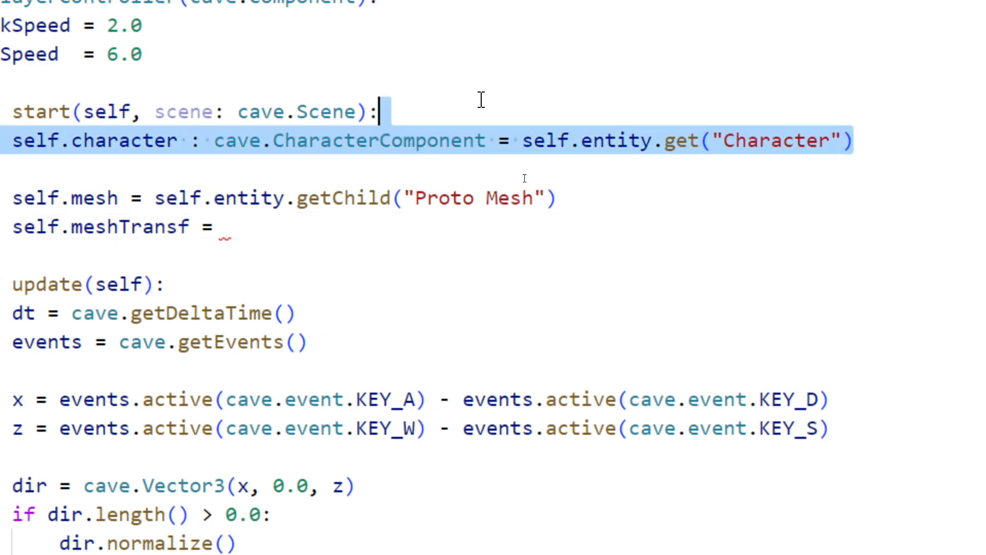
click(243, 237)
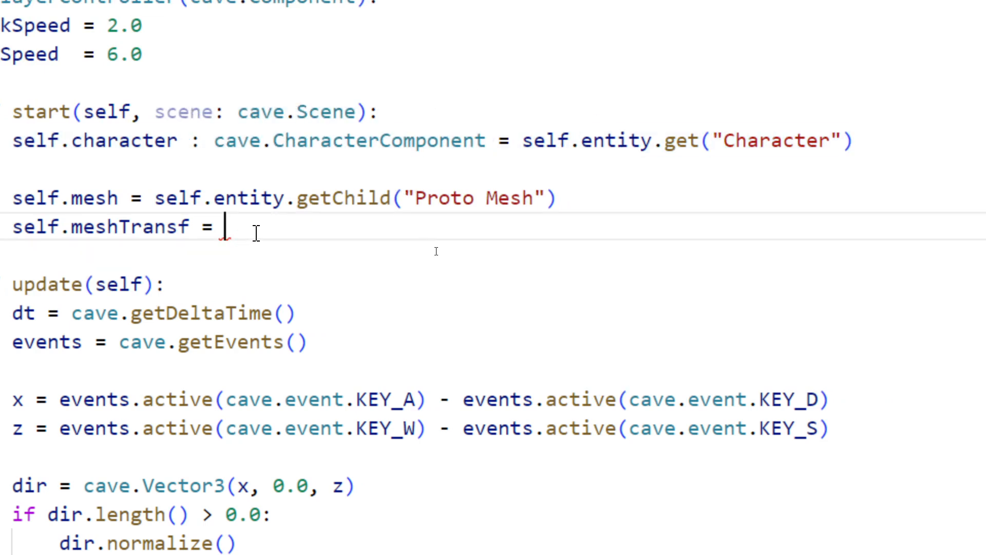
text(self.en)
key(Down)
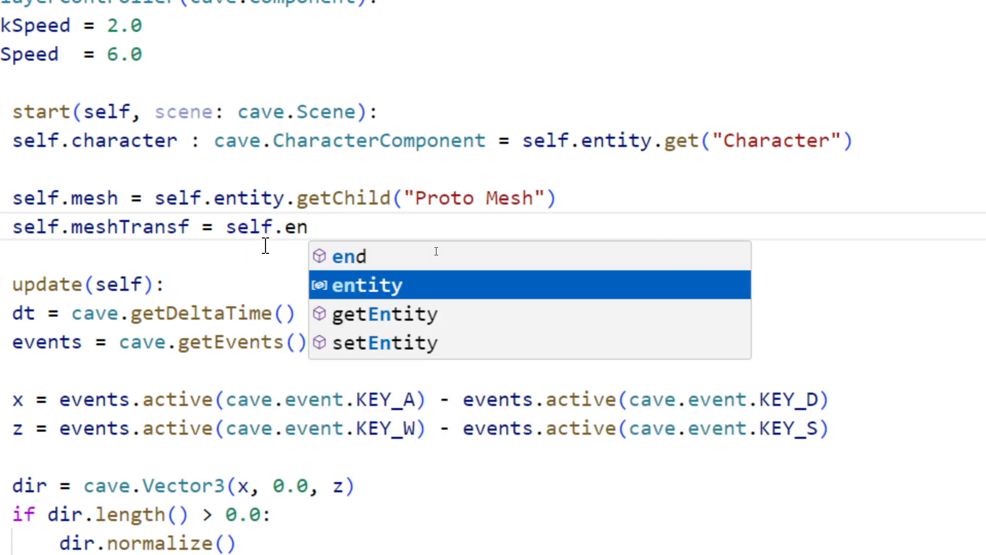
key(Tab)
text(.get("Transform)
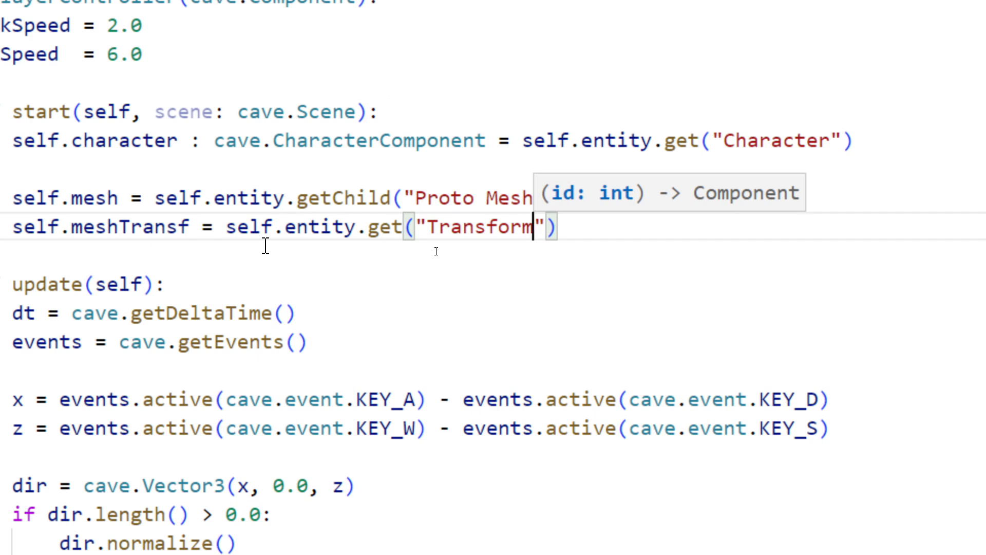
Annotate self.meshTransf with the type cave.TransformComponent.
click(201, 227)
text(:)
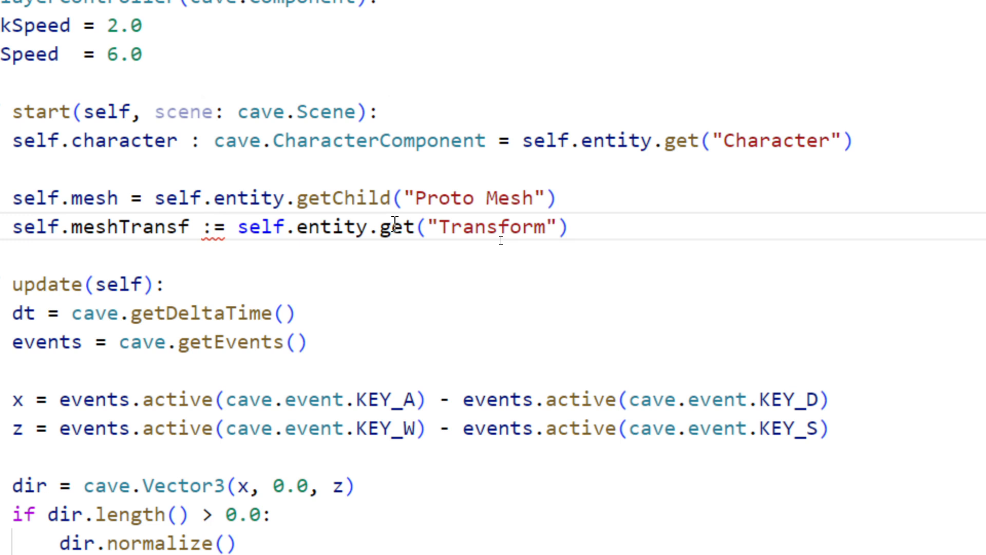
mouse_move(382, 207)
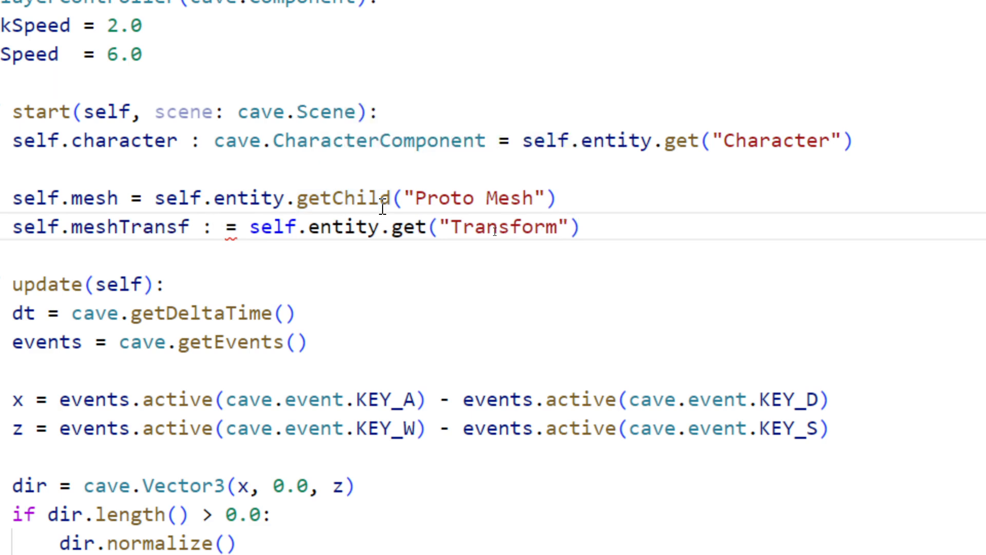
text(cave.Tra)
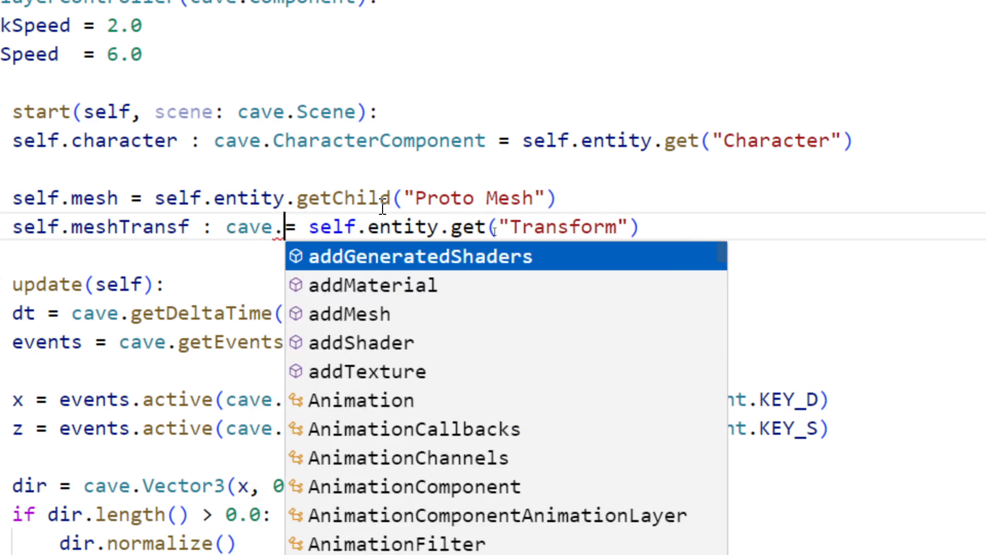
key(Down)
key(Return)
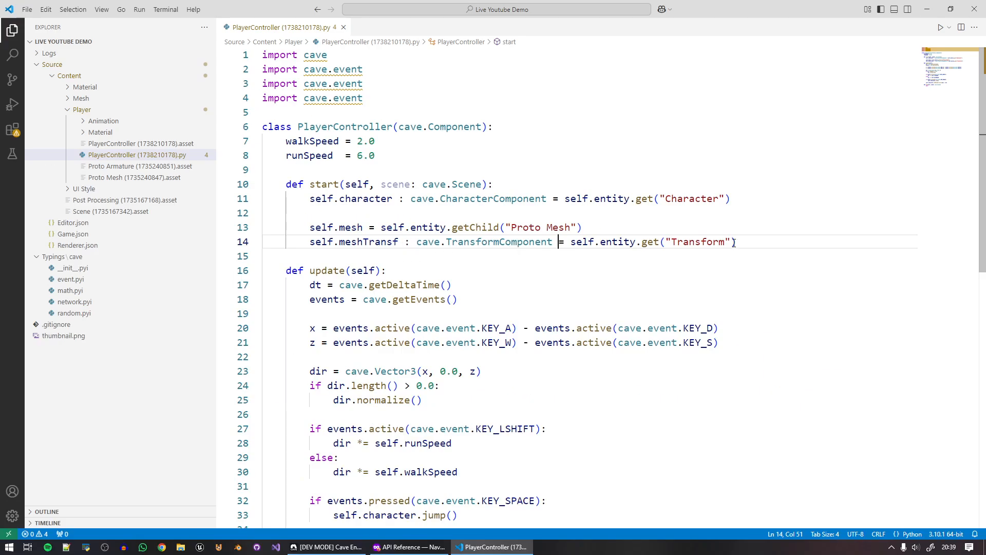
click(754, 243)
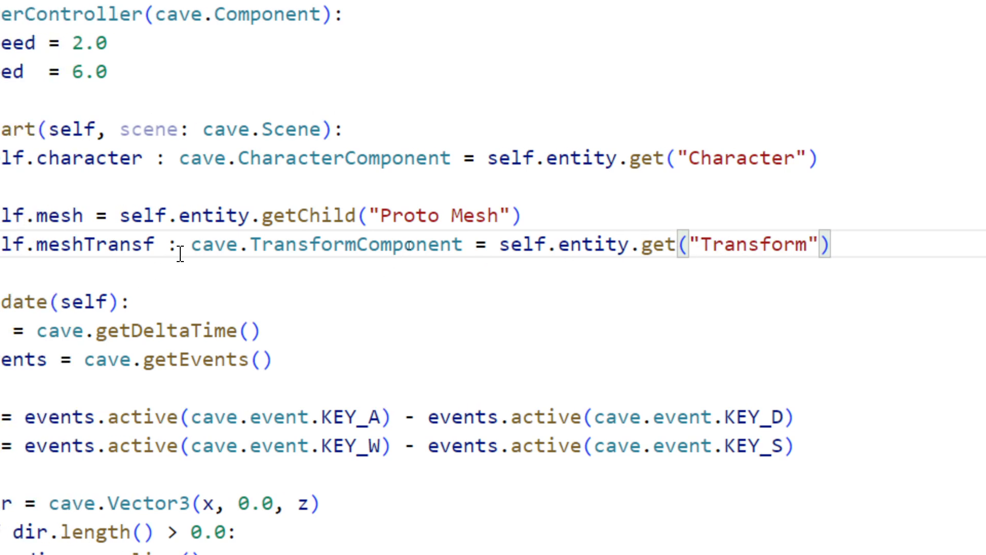
Replace the type annotation and value of self.meshTransf with = self.mesh.getTransform(), and check the method's return type.
drag(165, 244, 842, 241)
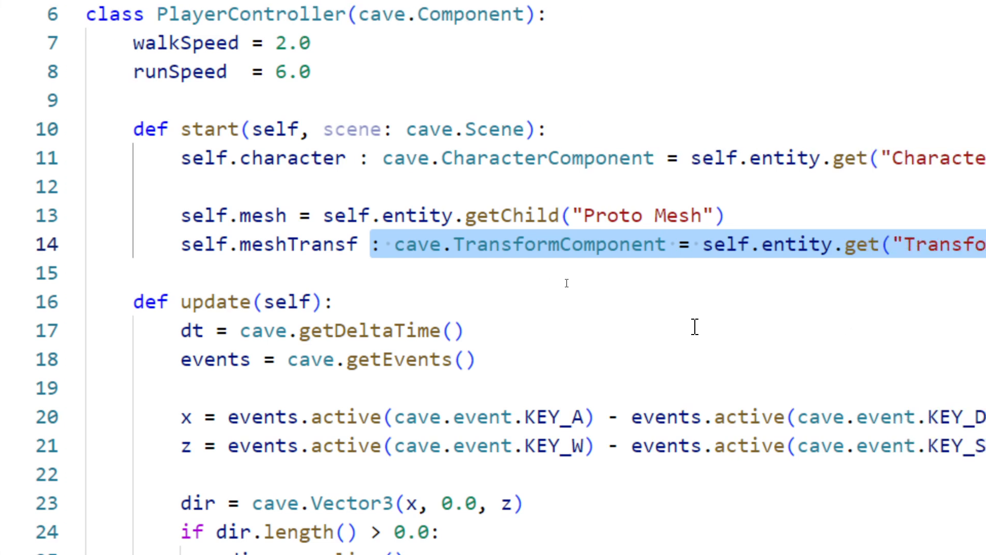
text(= self.mesh)
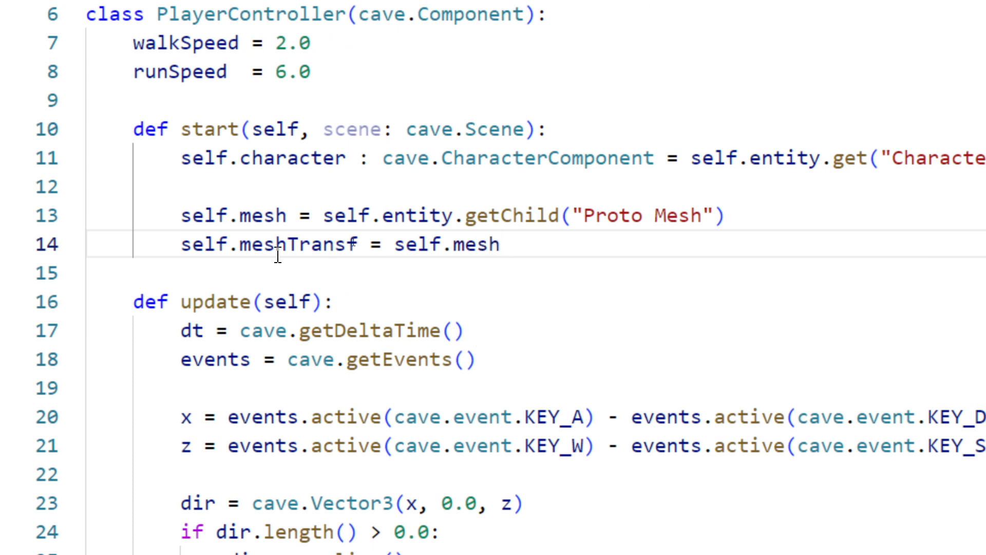
click(263, 215)
click(497, 246)
text(.)
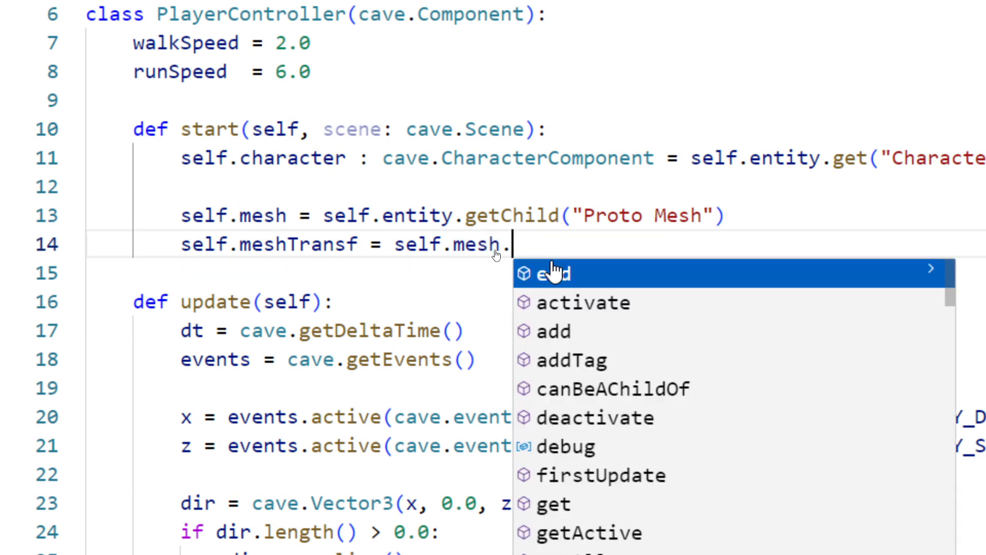
text(getTra)
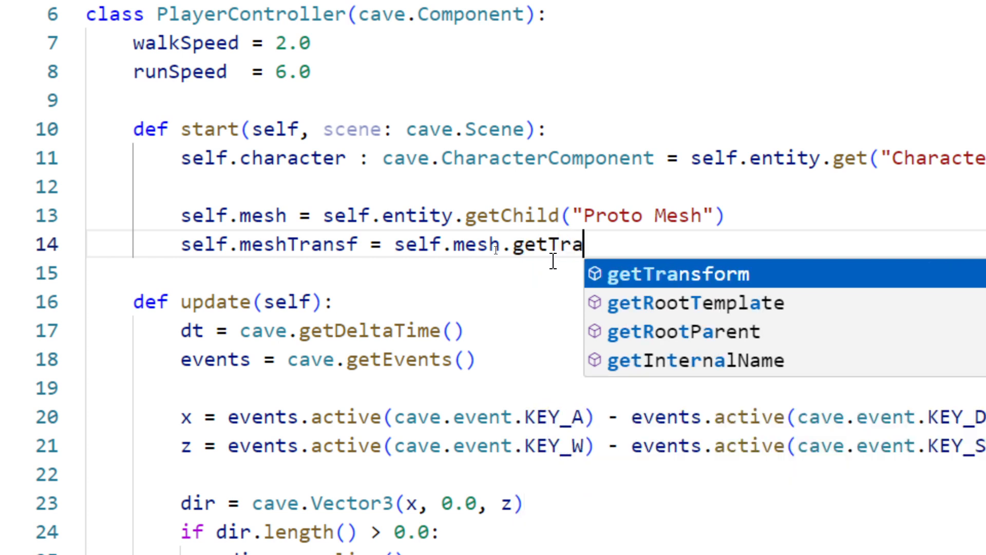
key(Tab)
text(())
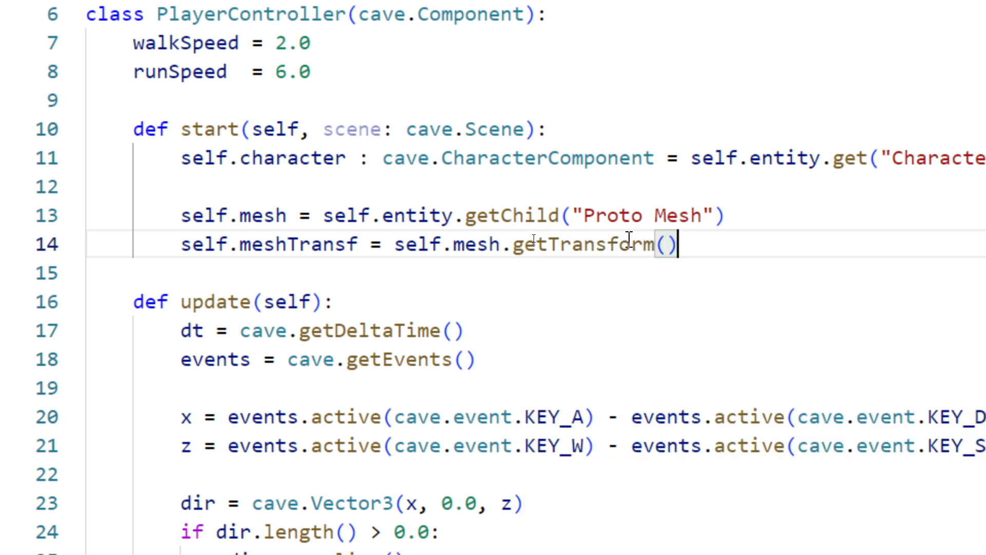
mouse_move(616, 239)
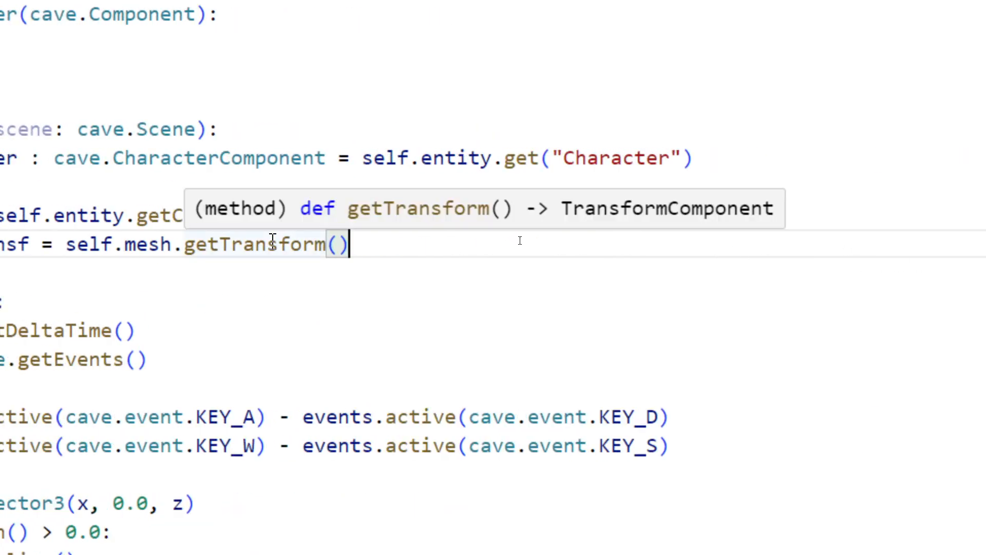
key(ctrl)
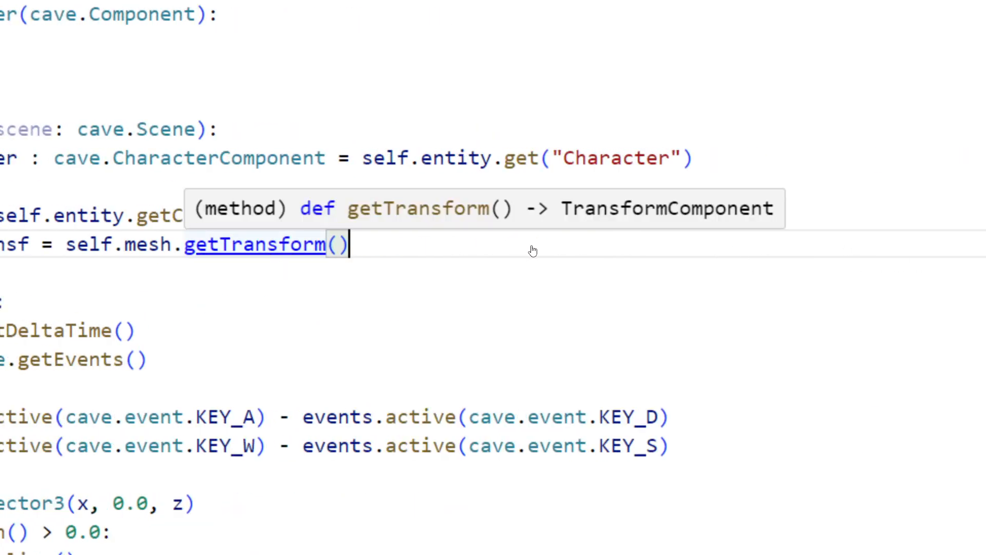
mouse_move(579, 183)
mouse_down()
mouse_move(543, 210)
mouse_move(780, 247)
mouse_move(612, 180)
mouse_move(574, 183)
mouse_up()
key(Escape)
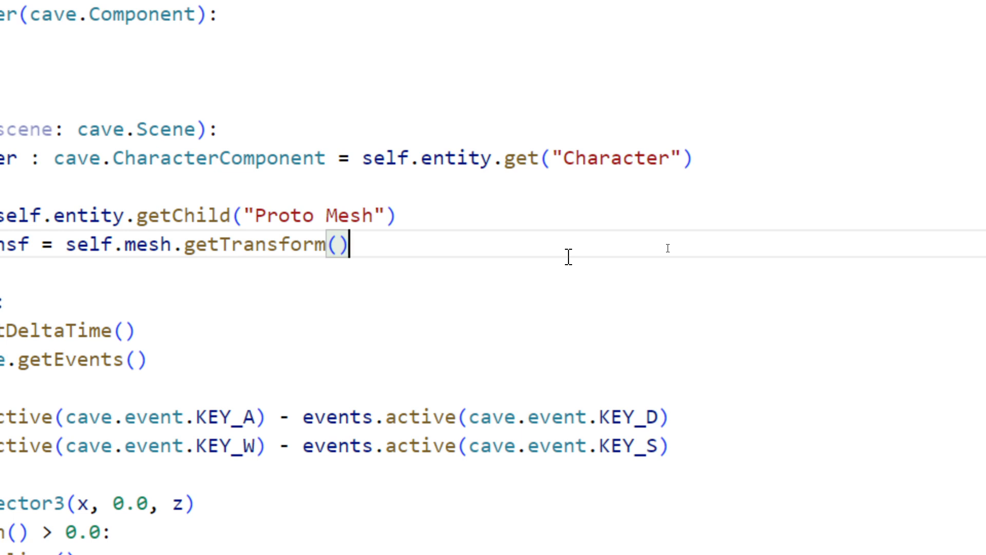
double_click(309, 254)
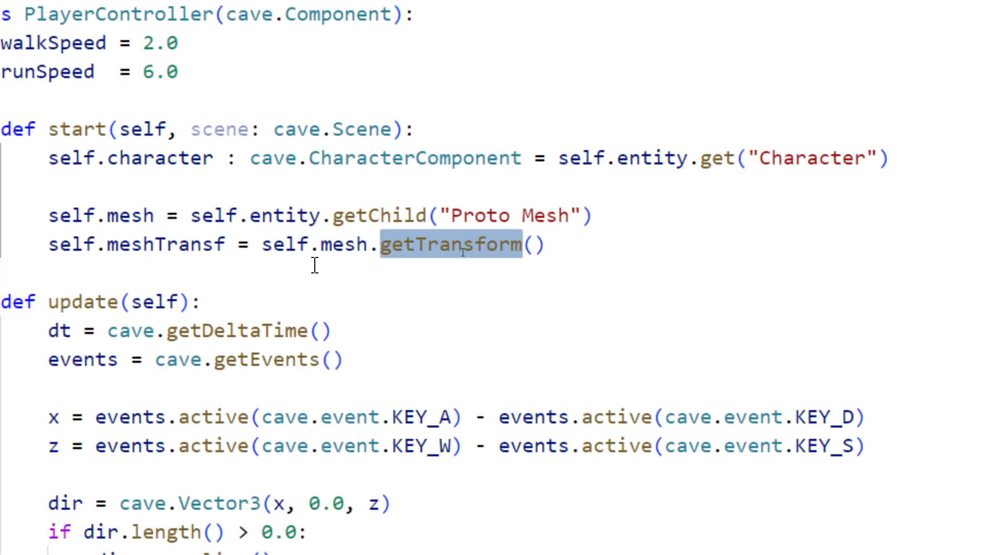
click(603, 247)
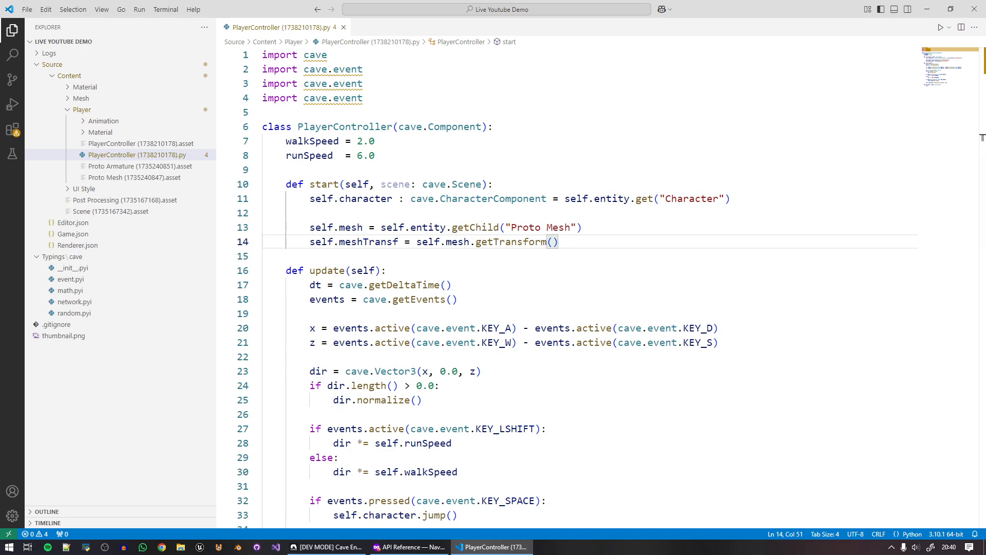
Start a self.meshTransf statement inside the dir.length() > 0.0 block, separated by a blank line below dir.normalize().
scroll(463, 353, down, 3)
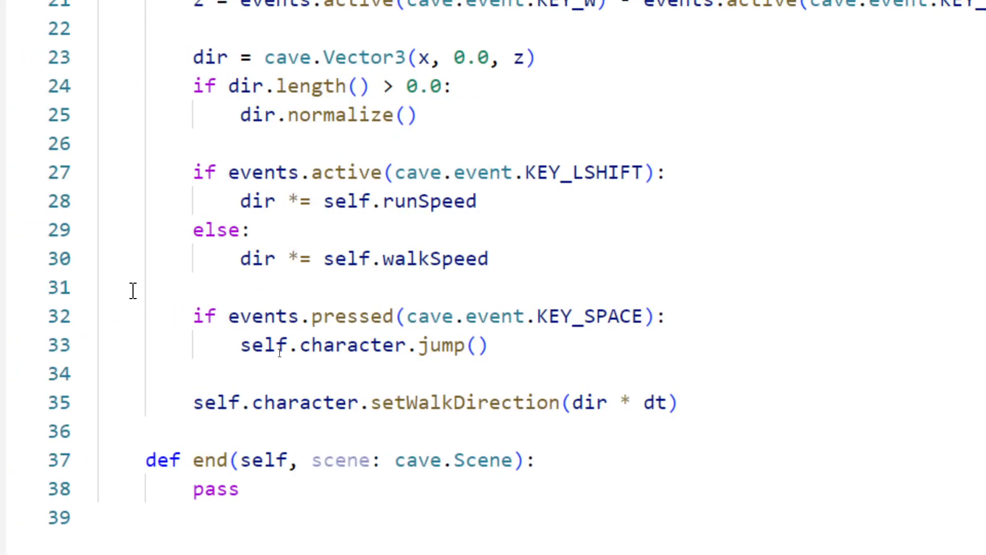
scroll(137, 89, up, 1)
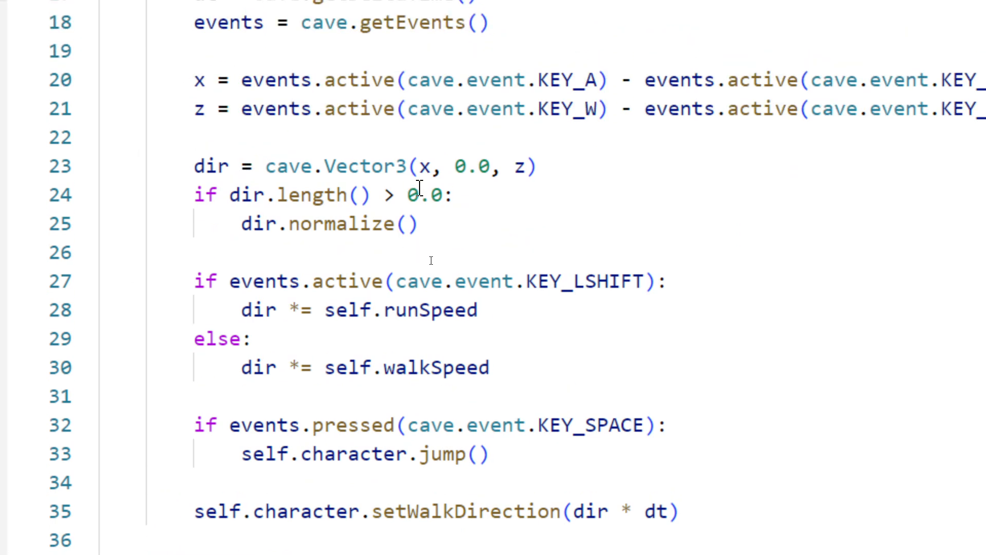
click(329, 202)
click(462, 223)
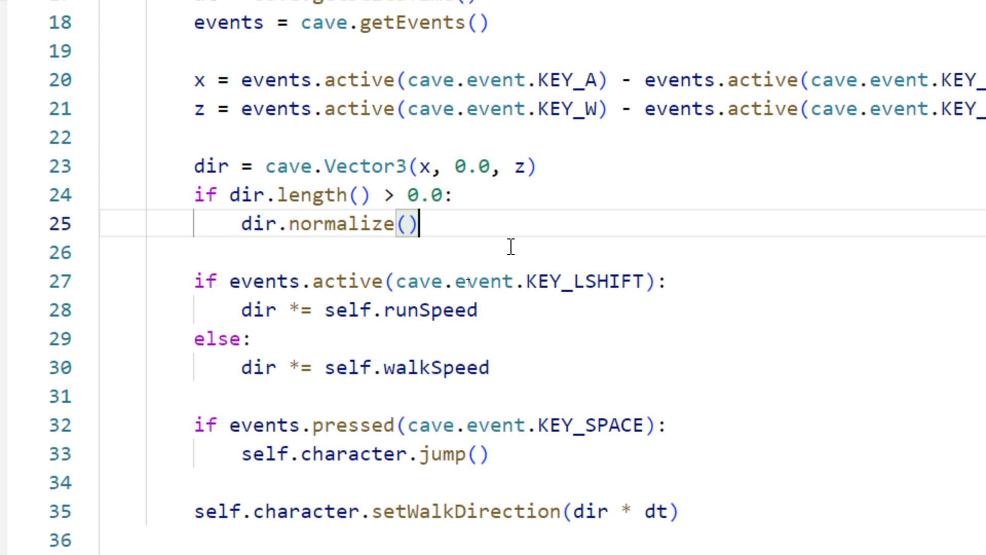
key(Return)
key(Return)
text(self)
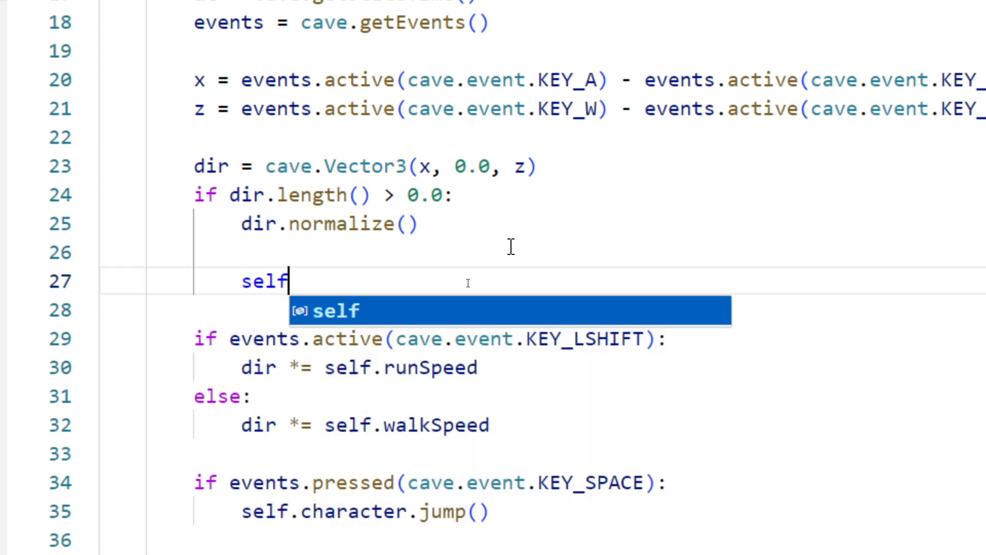
text(.meshTransf)
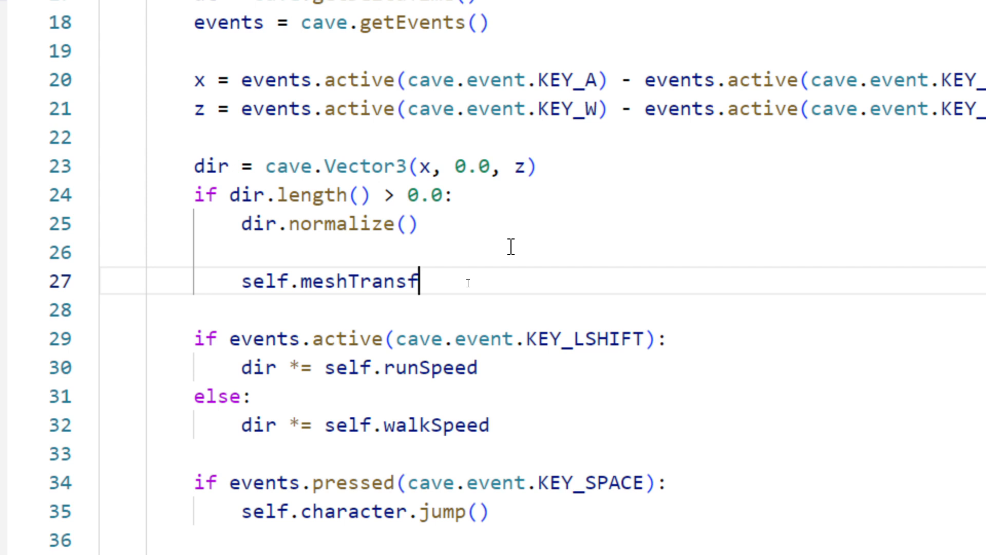
Complete the self.meshTransf statement with a .lookAt(-dir) call so the mesh is oriented using the negated direction.
text(.look)
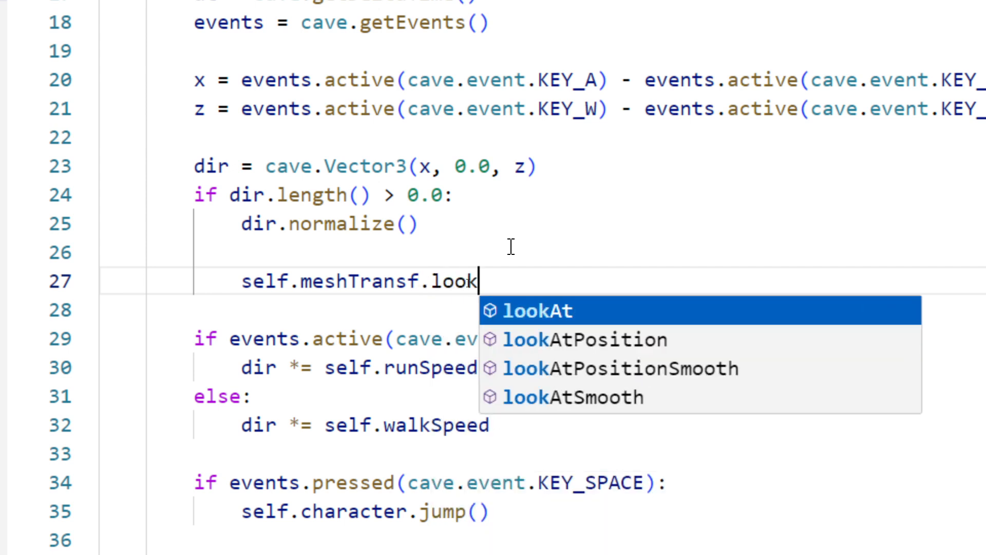
key(Down)
key(Up)
key(Return)
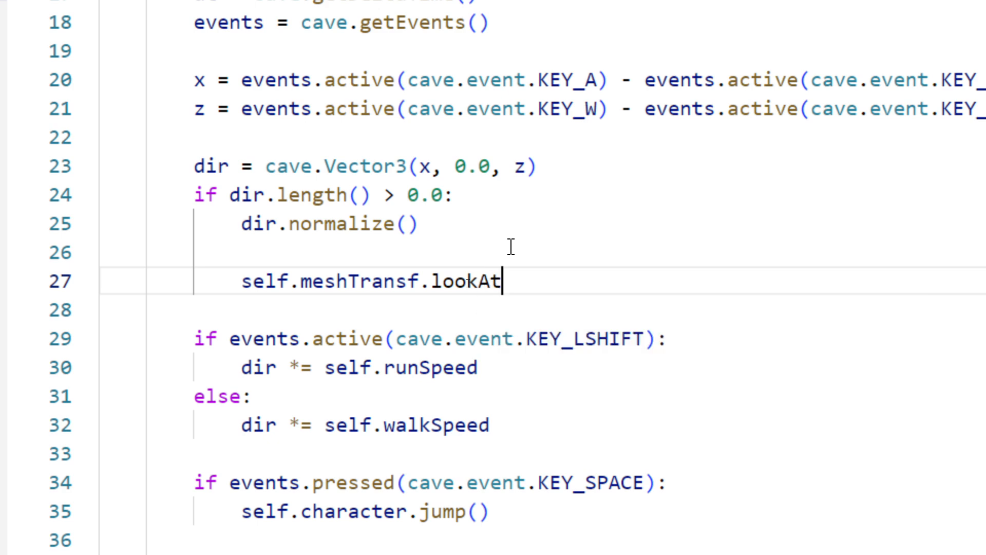
text(()
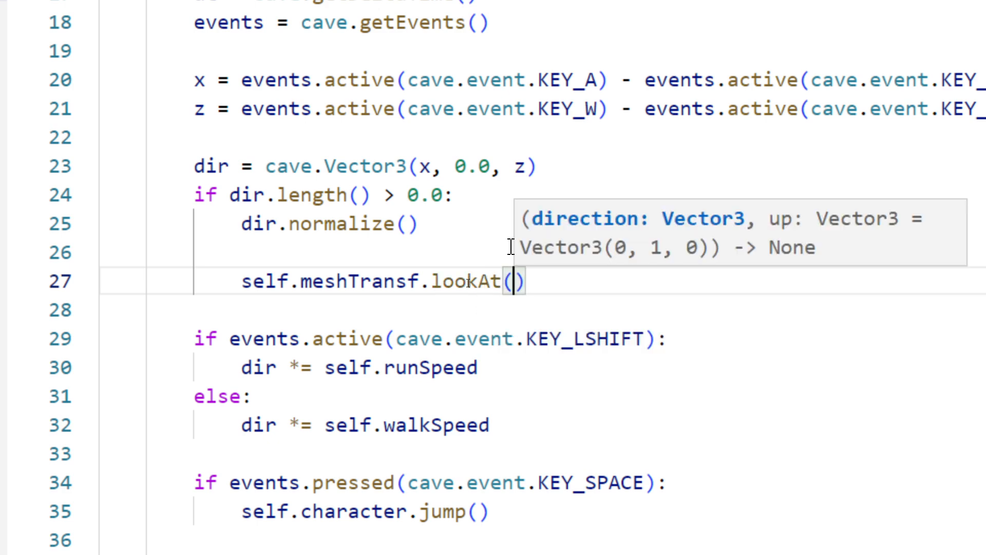
text(dir)
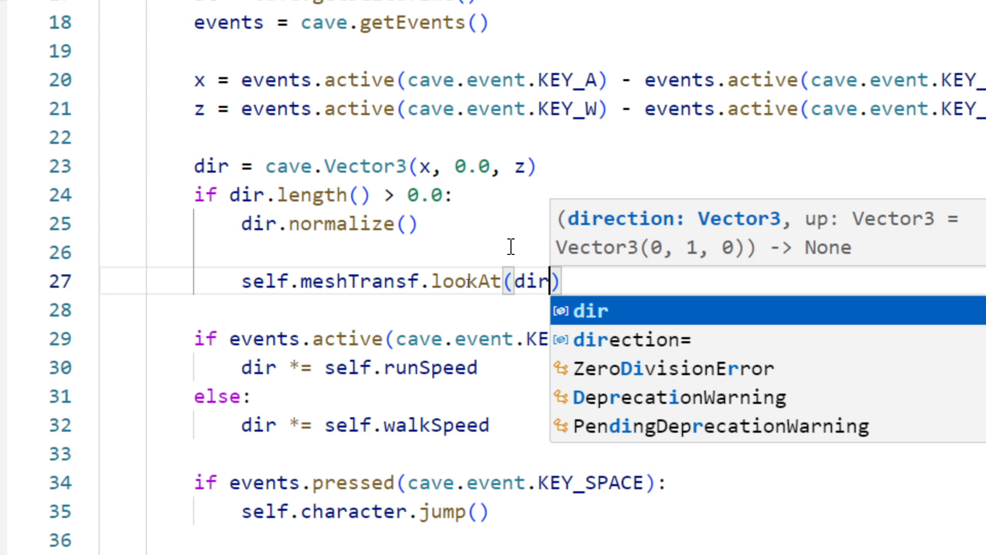
key(Escape)
key(Escape)
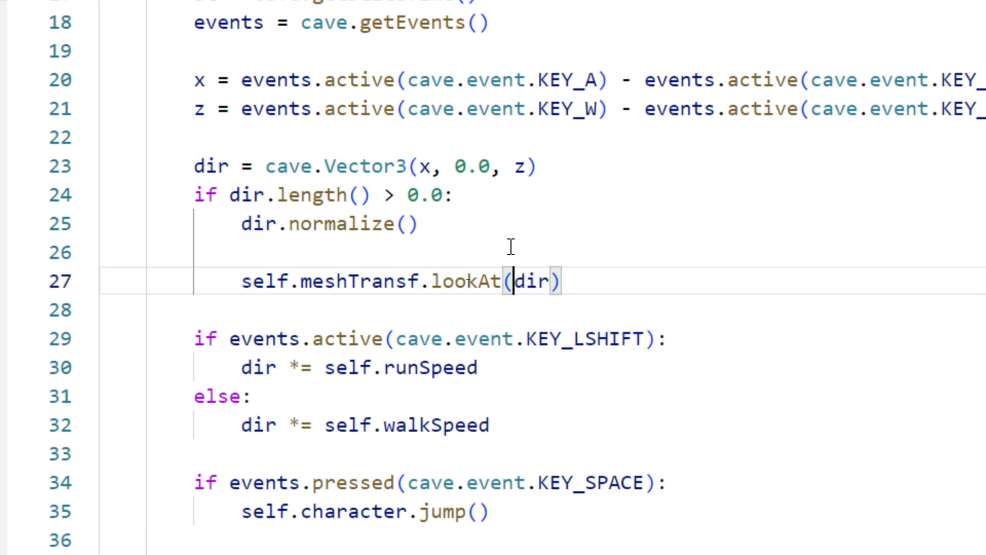
text(-)
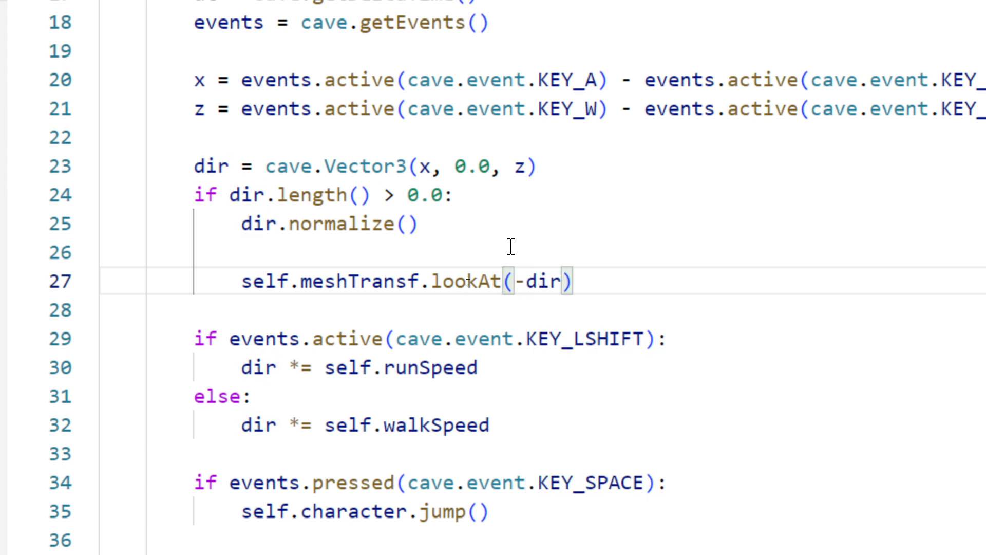
drag(524, 284, 518, 282)
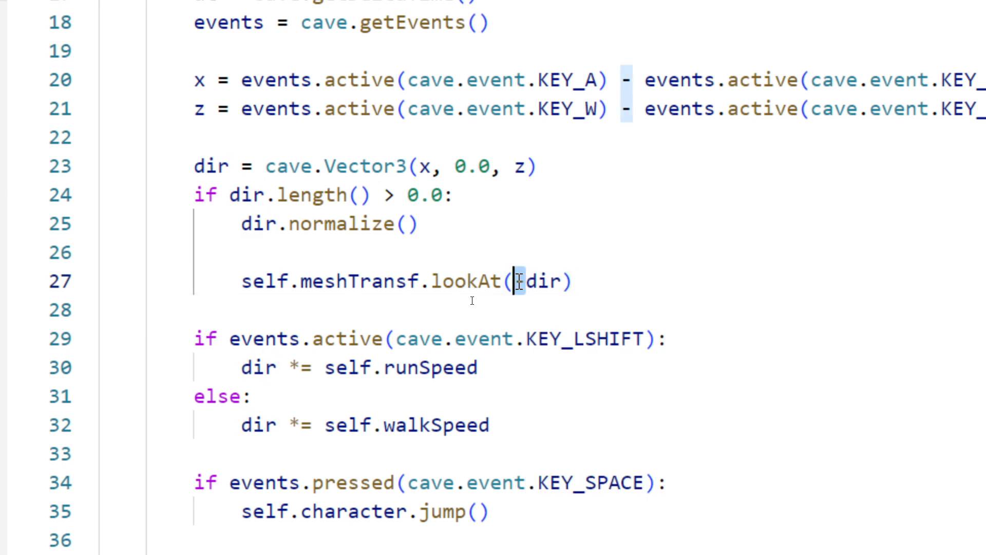
click(619, 282)
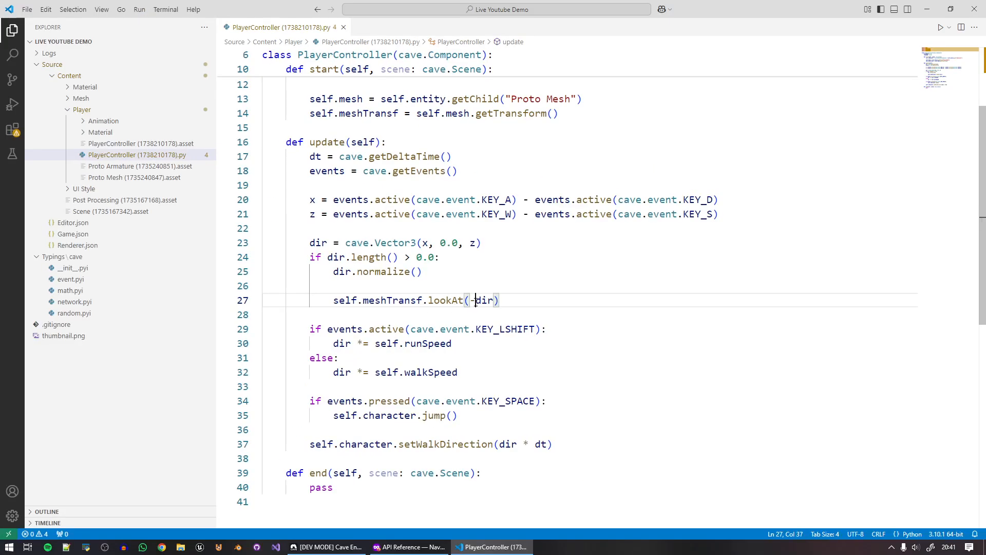
drag(475, 301, 470, 301)
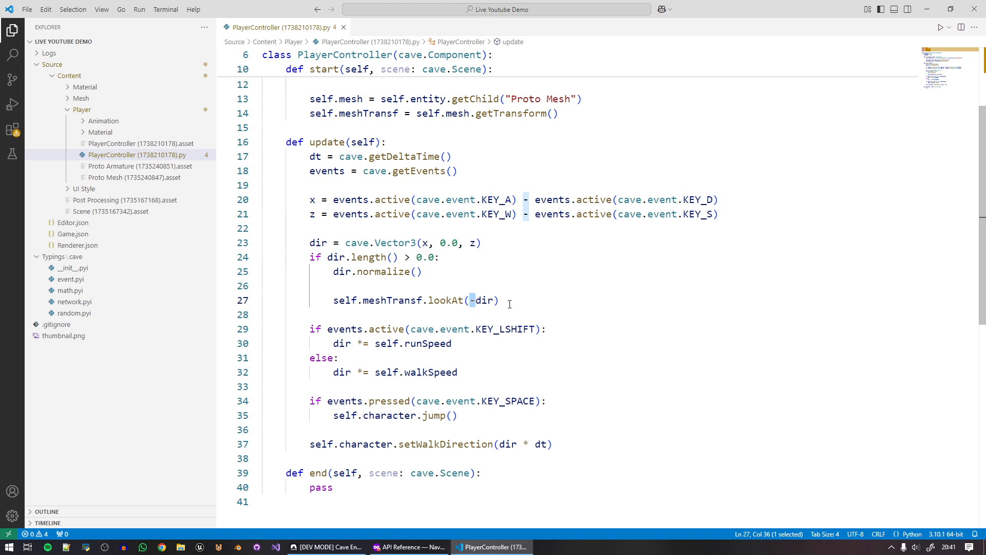
click(509, 304)
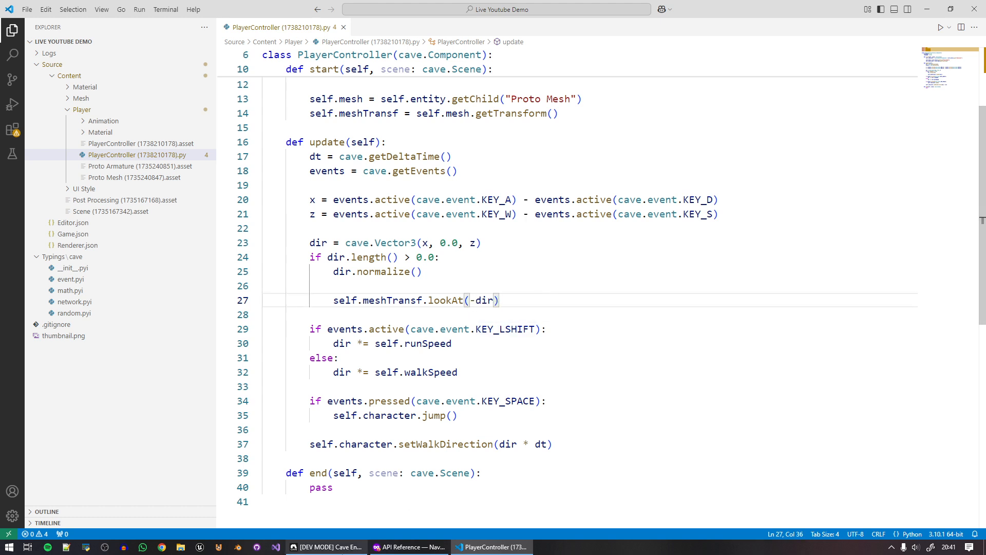
Switch to Cave Engine, play the game, and walk the character in all directions with WASD to test the mesh's facing direction.
click(326, 546)
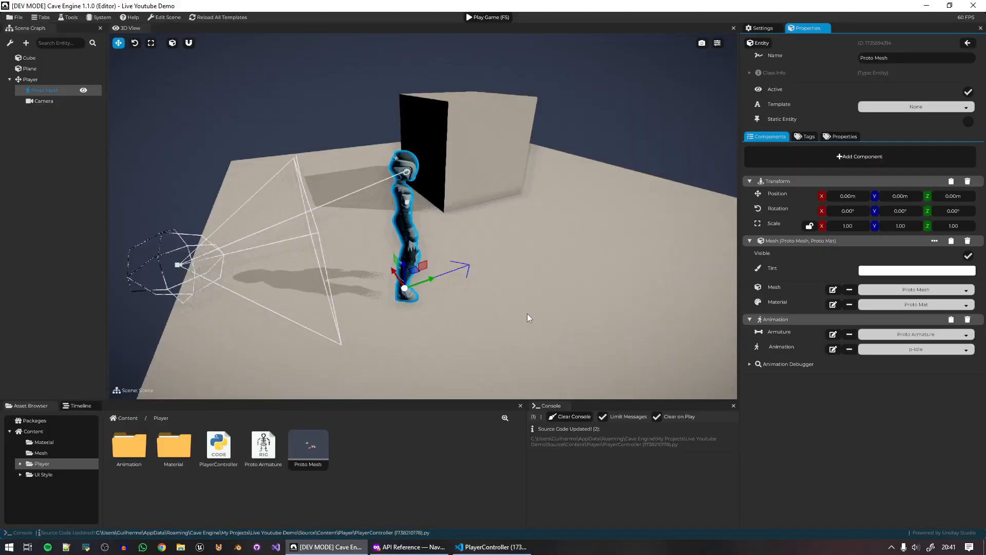
key(F5)
key(a)
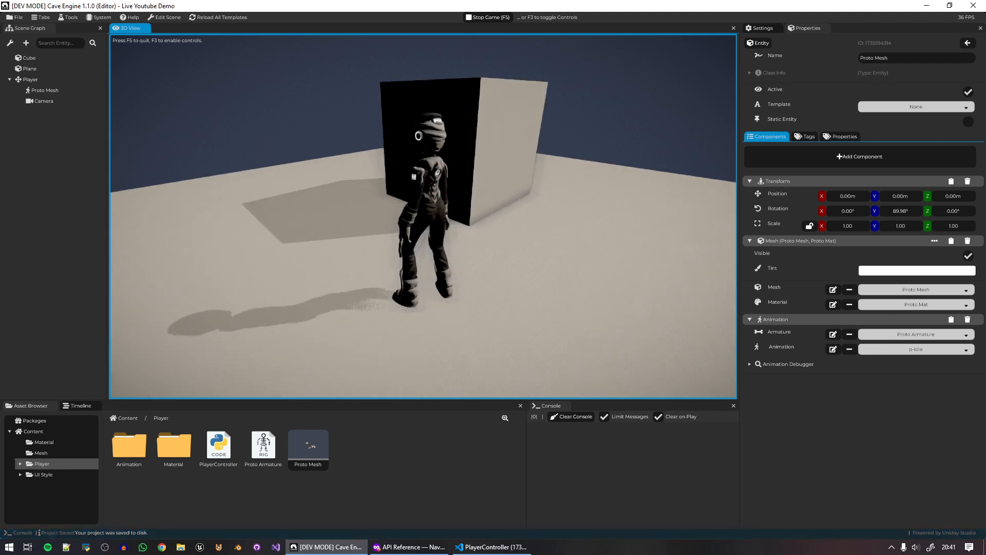
key(w)
key(d)
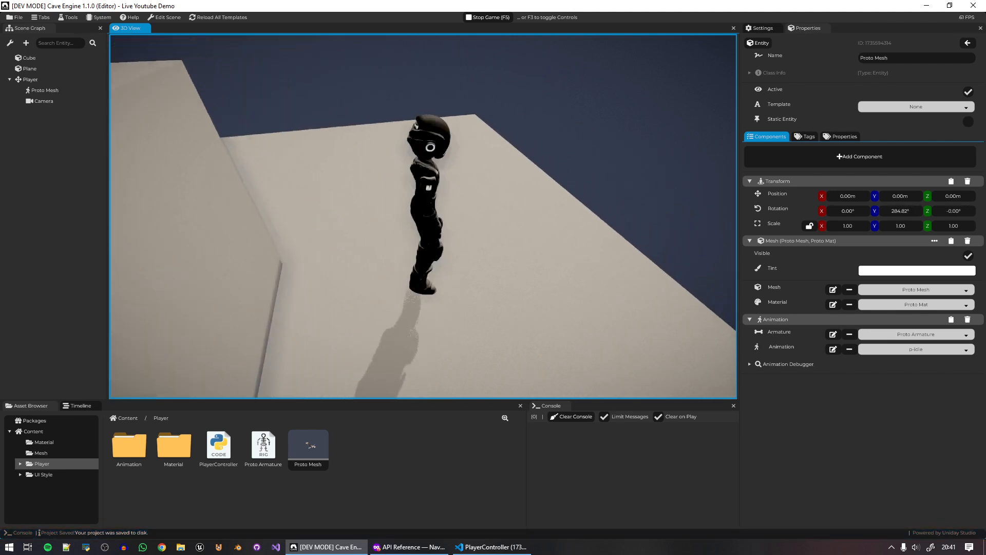
key(s)
key(a)
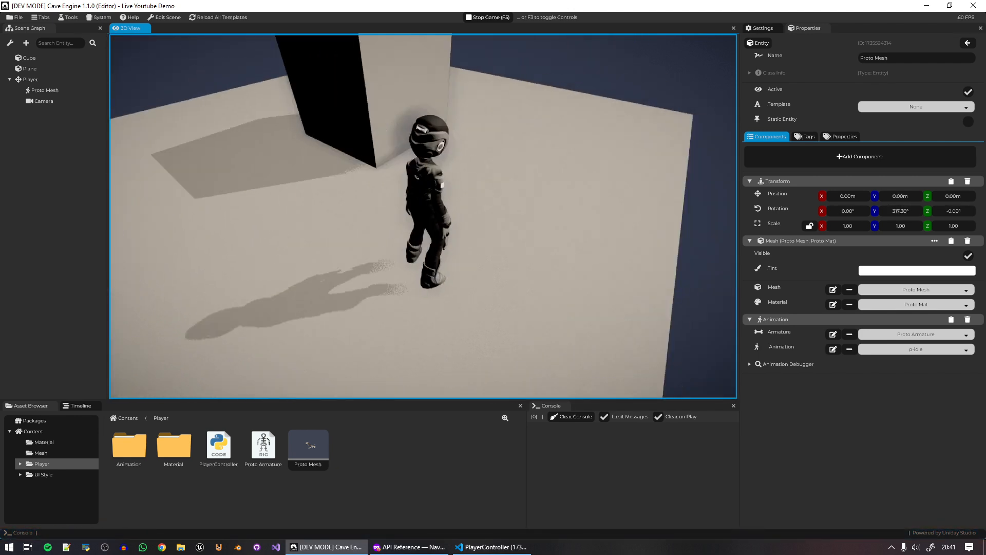
key(w)
key(a)
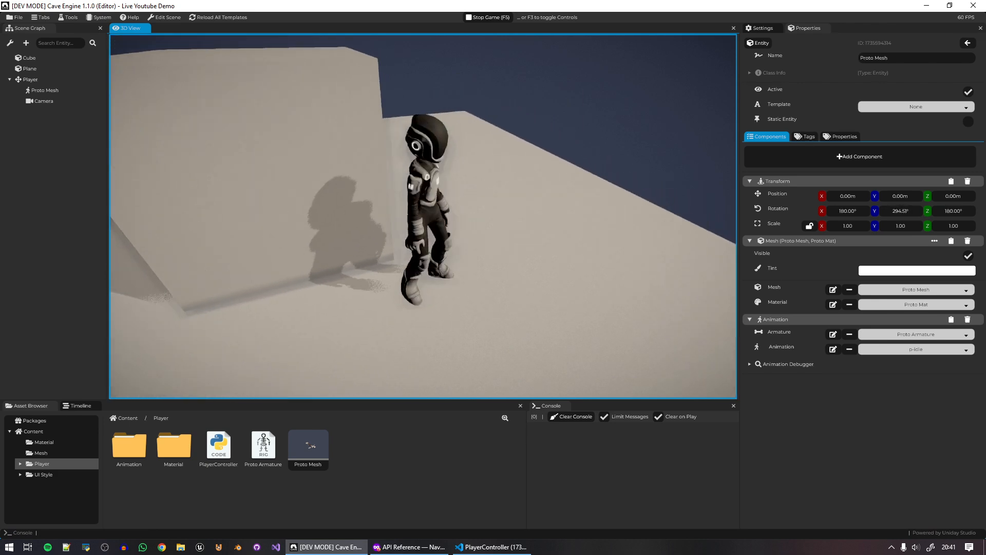
key(d)
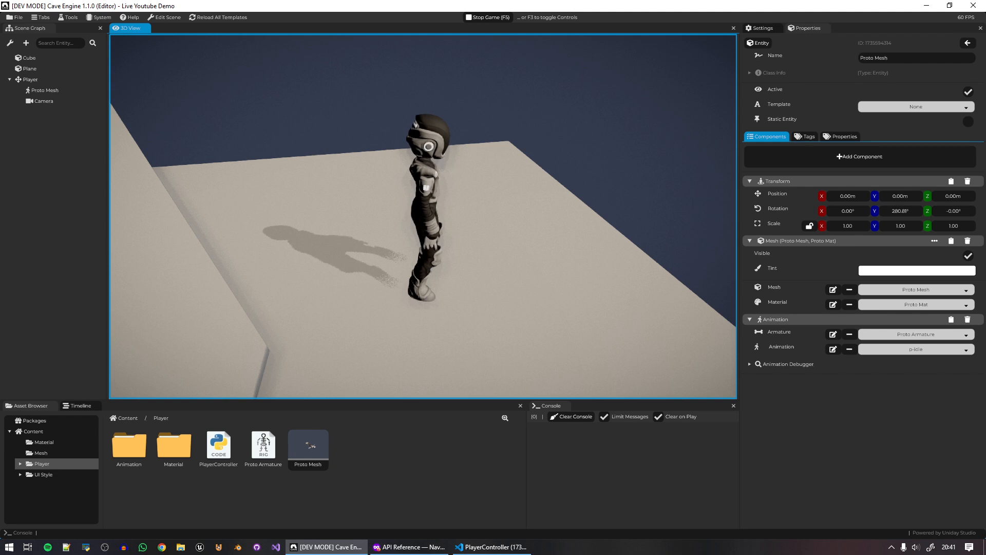
key(a)
key(d)
key(w)
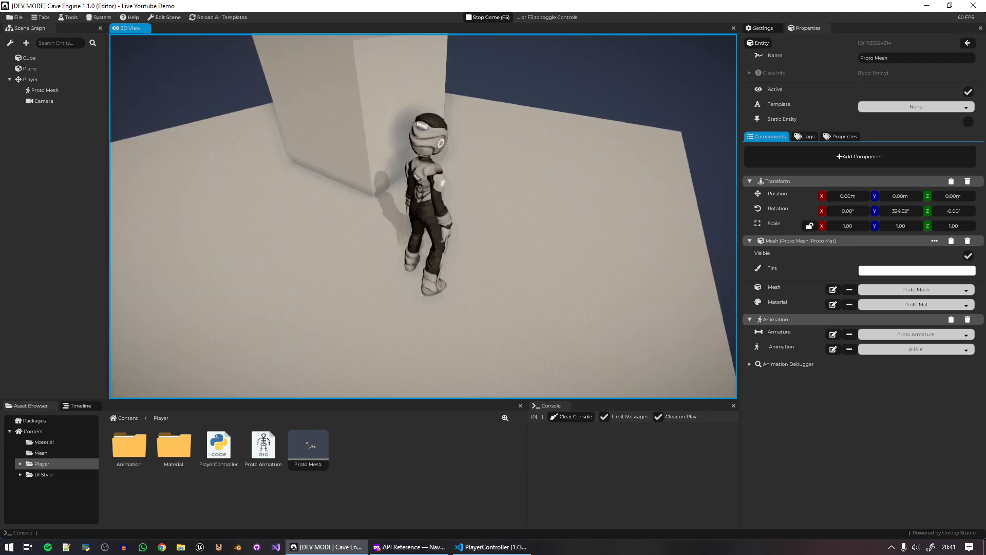
key(d)
key(a)
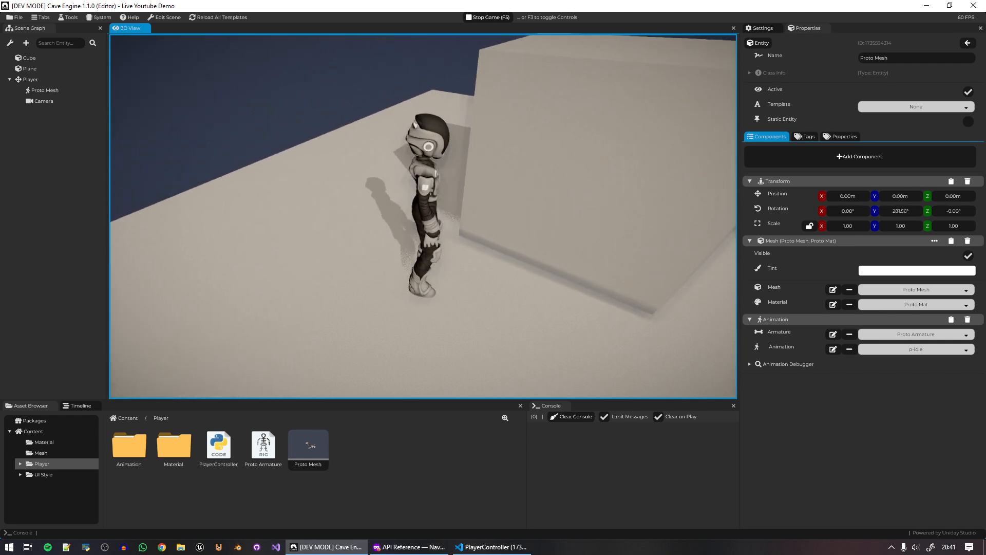
Walk the character around the cube in all directions to check which way its mesh faces, and stop the game.
key(w)
key(d)
key(w)
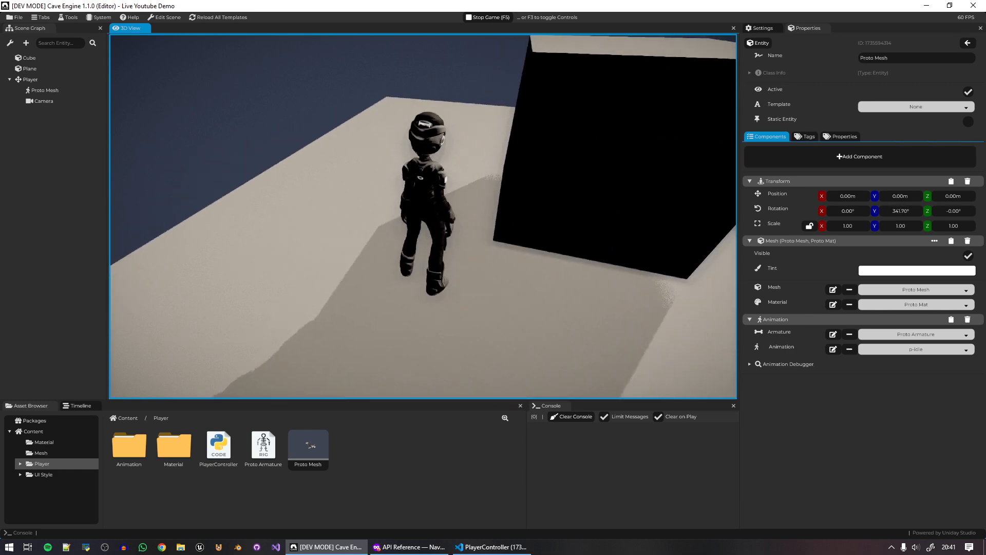
key(d)
key(s)
key(d)
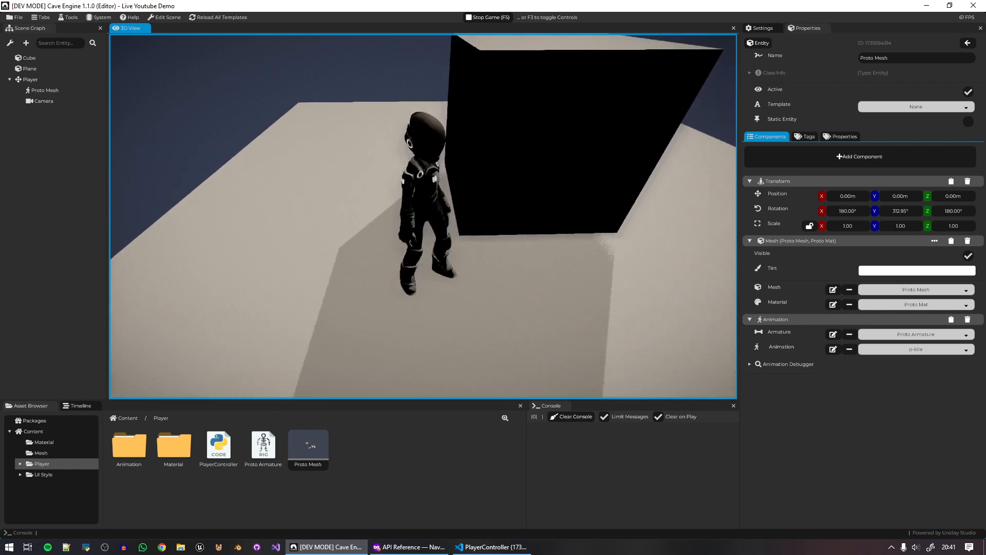
key(w)
key(a)
key(s)
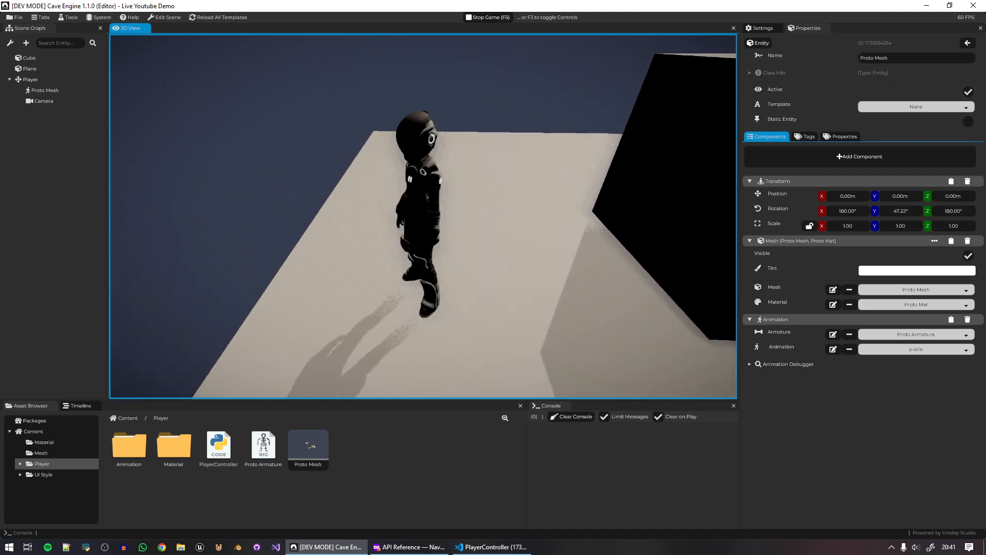
key(d)
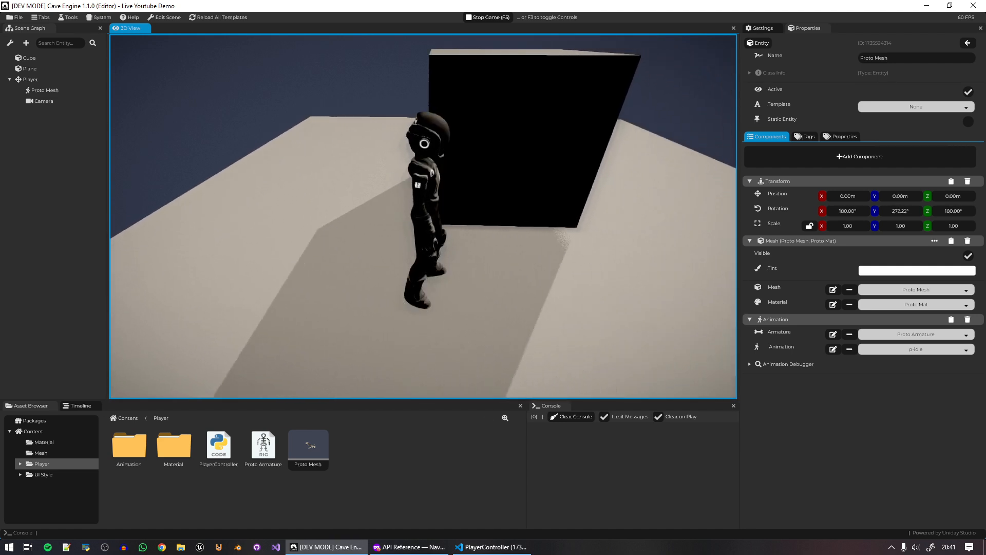
key(s)
key(d)
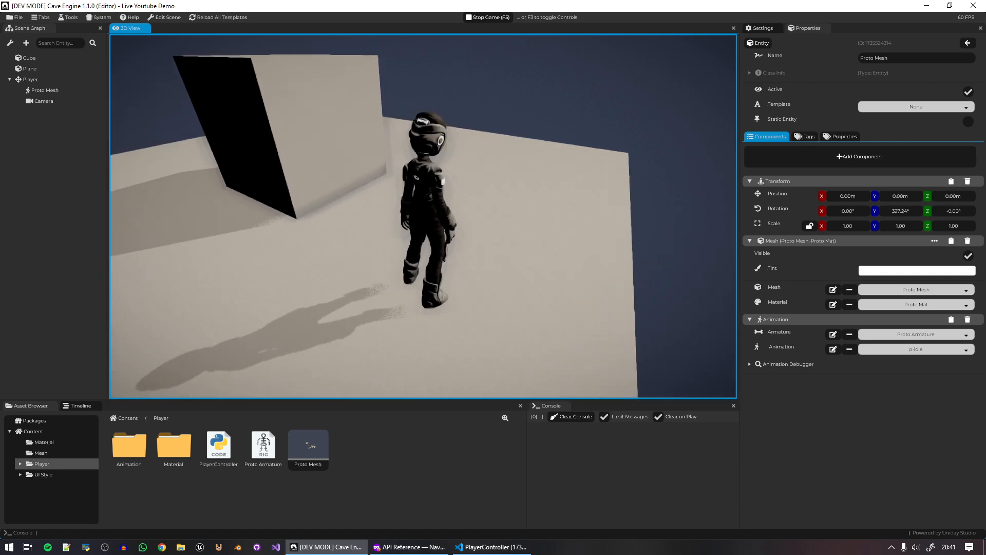
key(d)
key(a)
key(F5)
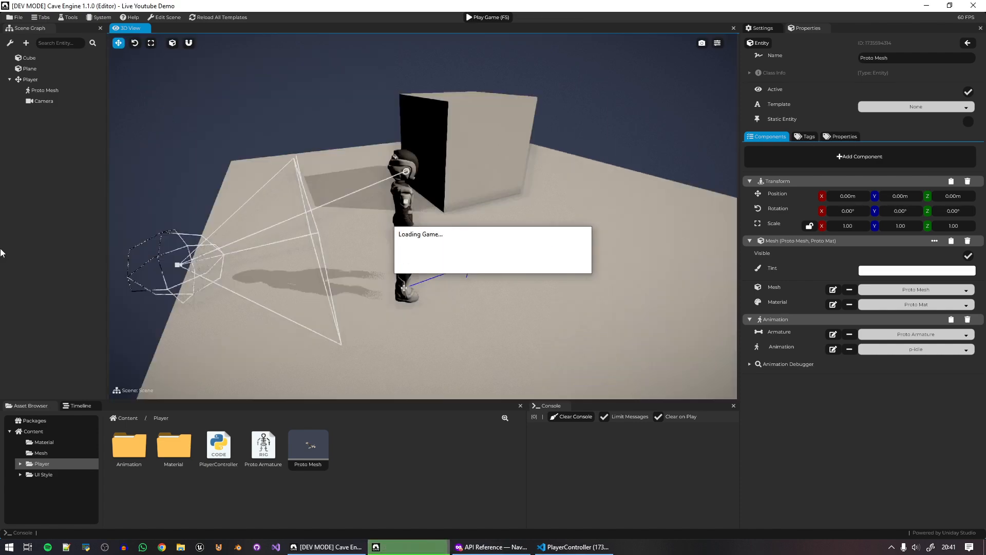
Switch to Visual Studio Code and cut the self.meshTransf.lookAt(-dir) line and its spare blank line from the direction-normalizing block in update.
key(alt+Tab)
double_click(484, 300)
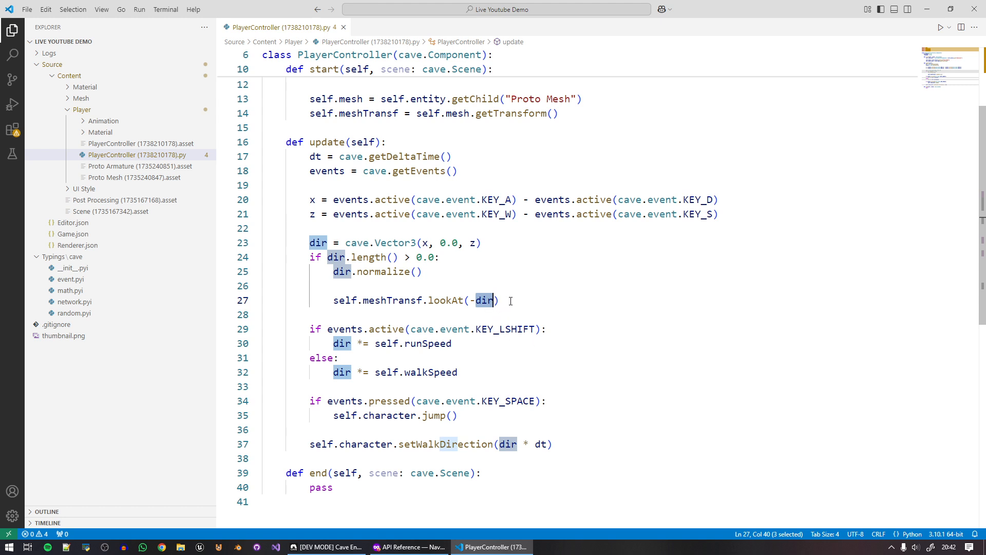
drag(510, 301, 513, 287)
key(ctrl+c)
key(Delete)
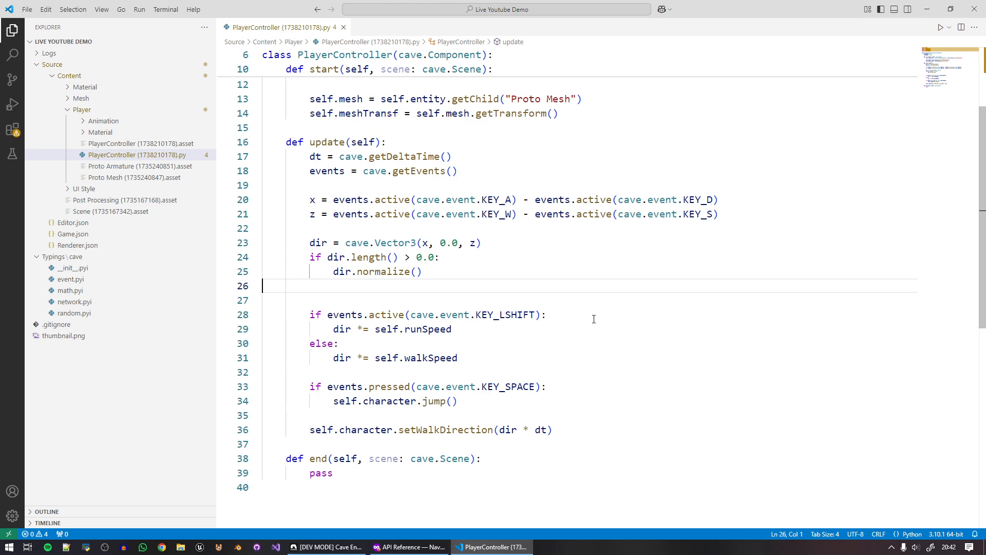
key(Delete)
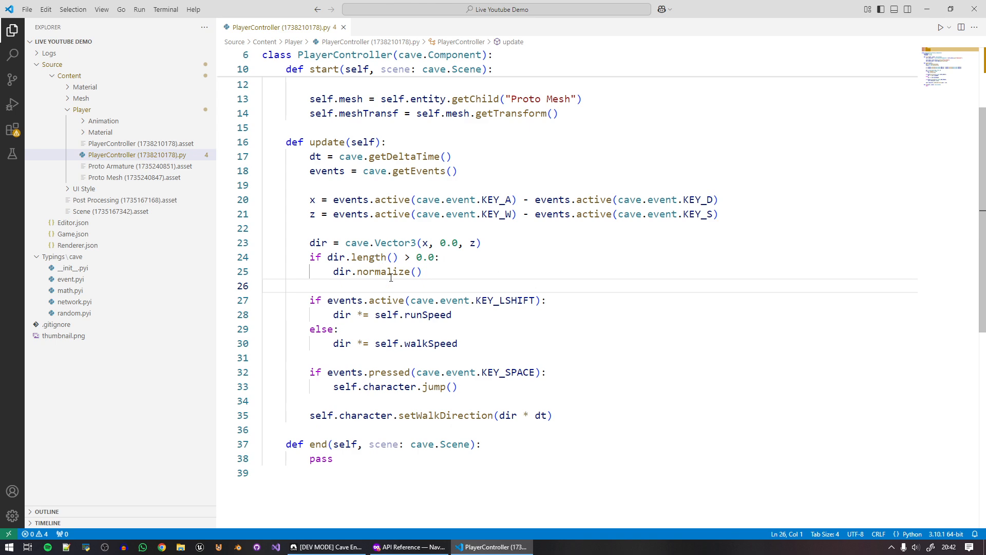
Add an "# Animating:" comment below the setWalkDirection call at the end of the update method.
click(492, 415)
click(565, 415)
key(Return)
key(Return)
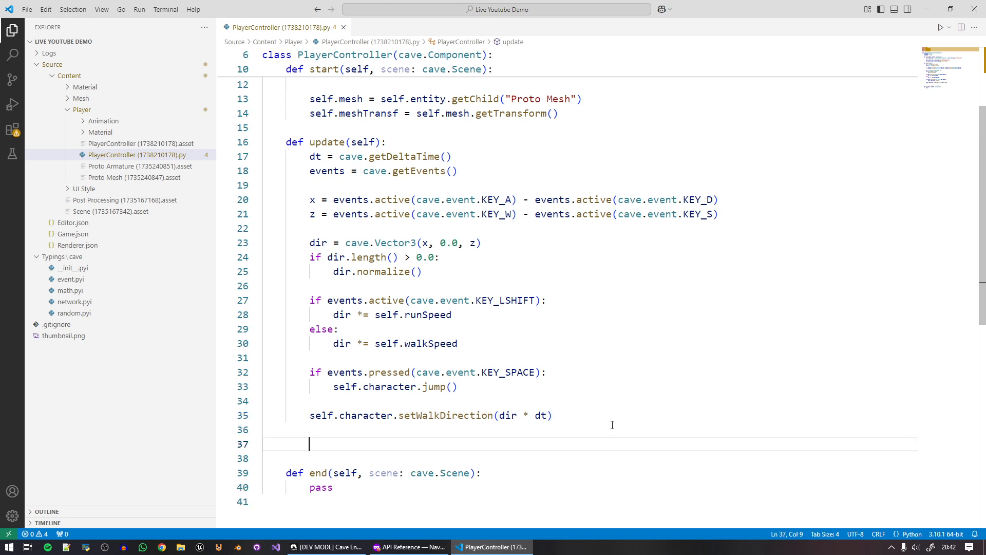
text(#An)
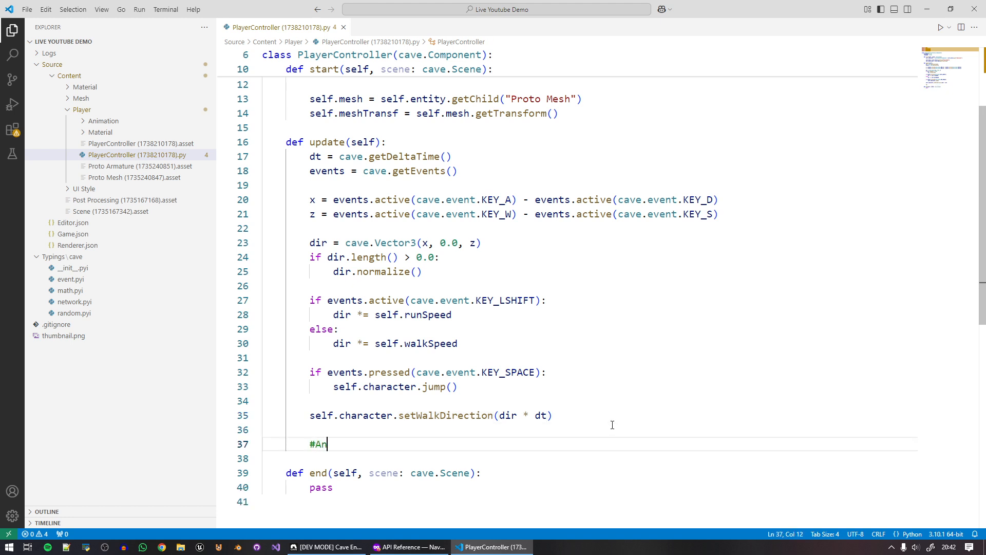
text(imating:)
key(End)
key(Return)
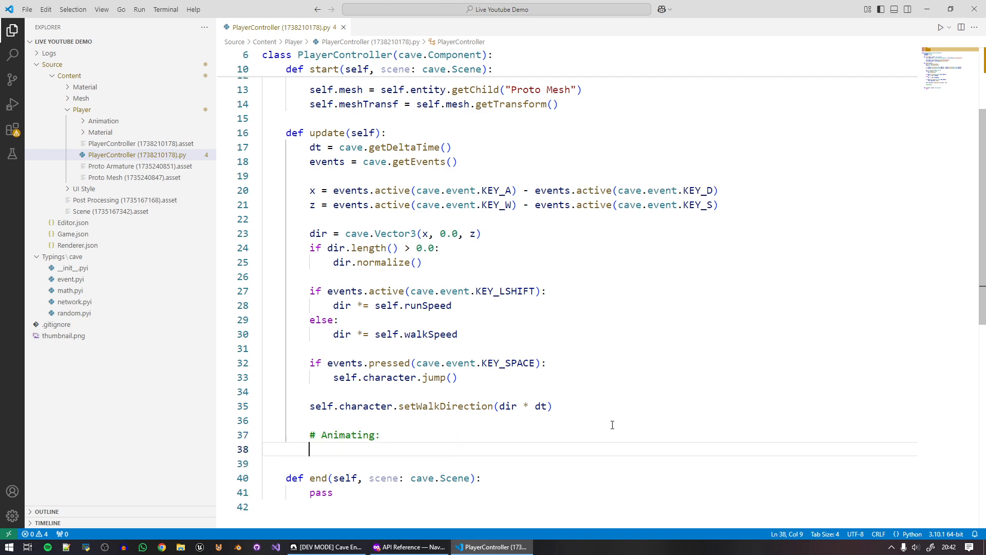
Paste the lookAt(-dir) call under the Animating comment, inside a copied "if dir.length() > 0.0:" condition.
key(Return)
key(ctrl+v)
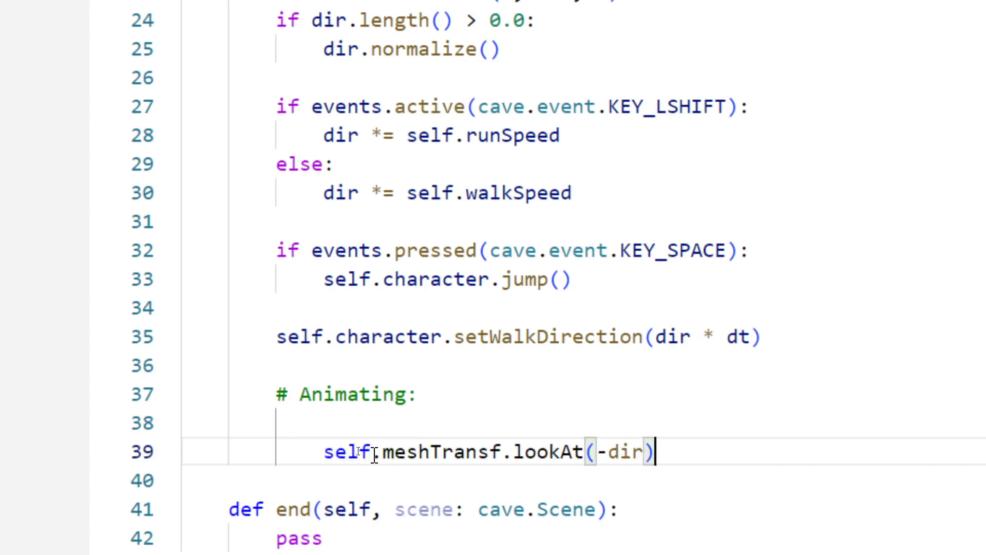
drag(568, 124, 270, 122)
key(ctrl+c)
click(345, 525)
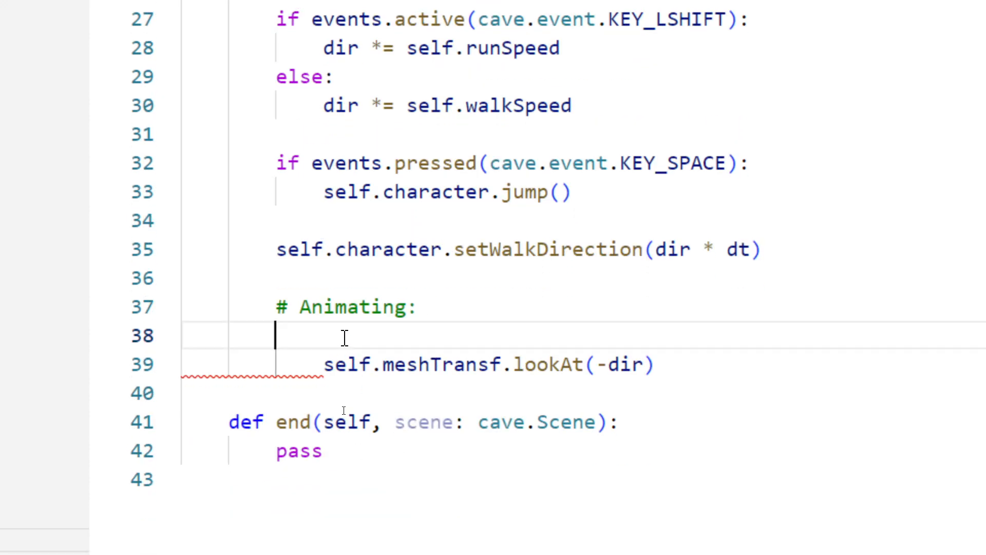
key(ctrl+v)
click(444, 315)
Insert the line "dir = self.character.getWalkDirection()" between the Animating comment and the length condition.
key(Return)
text(dir)
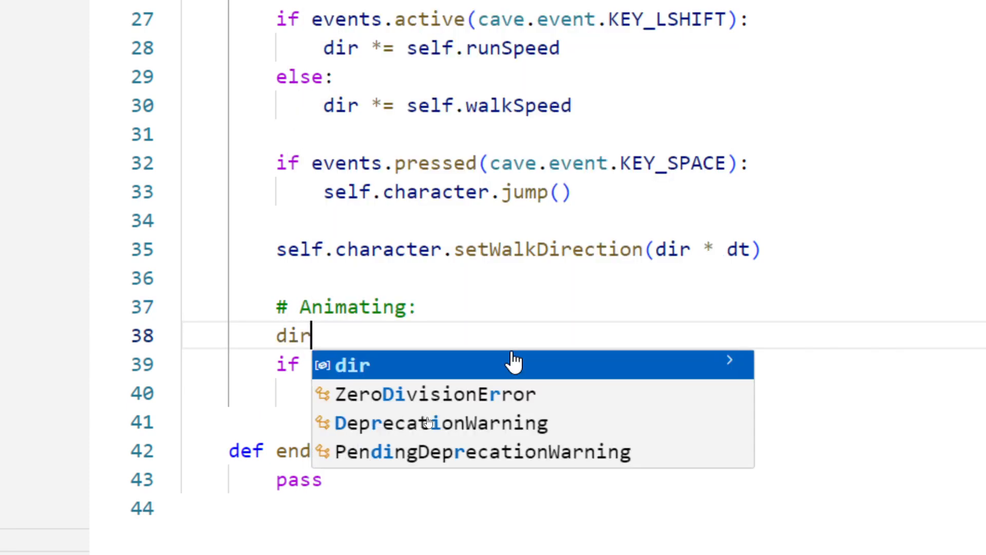
text( = self.)
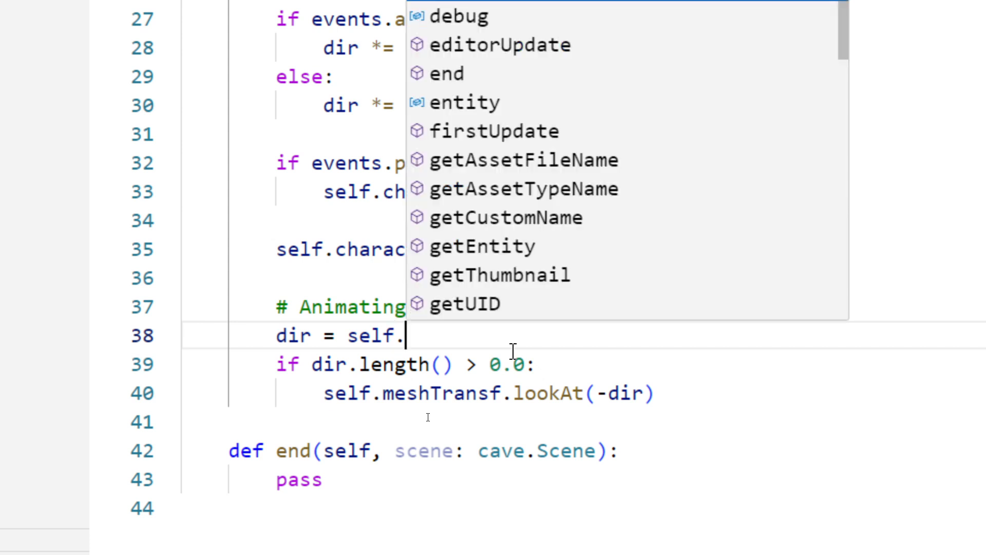
text(character.getW)
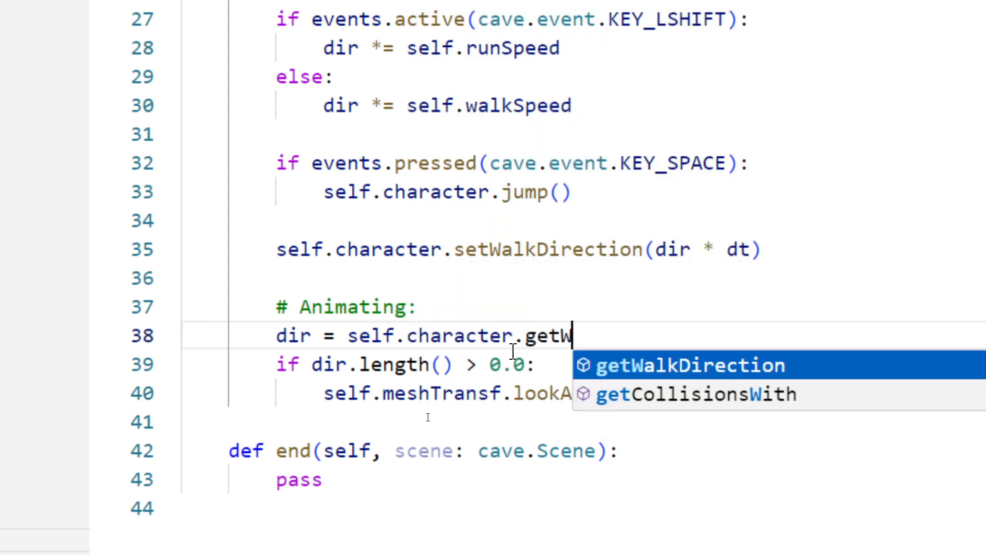
key(Tab)
text(())
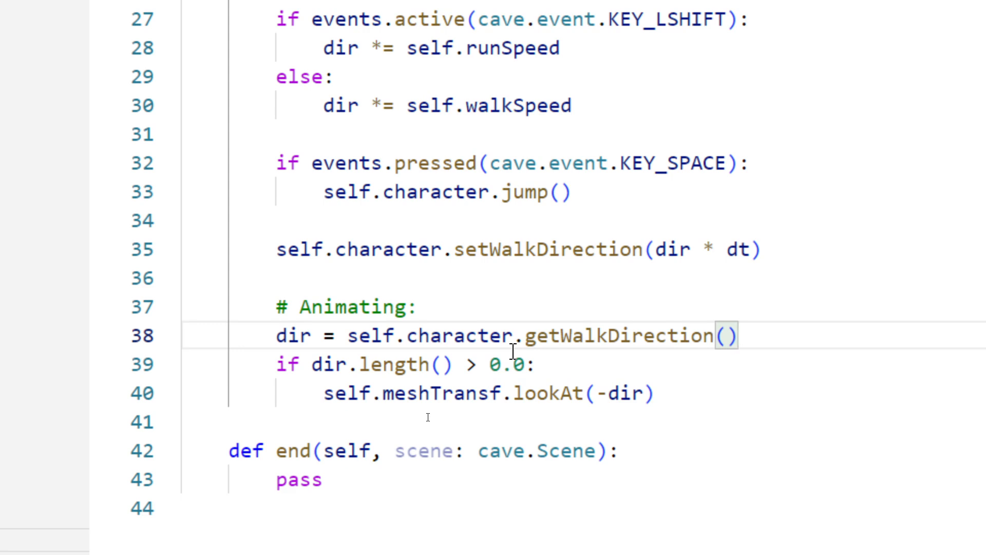
Examine the setWalkDirection and getWalkDirection signatures and how the walk direction feeds into the lookAt call.
double_click(500, 249)
double_click(565, 337)
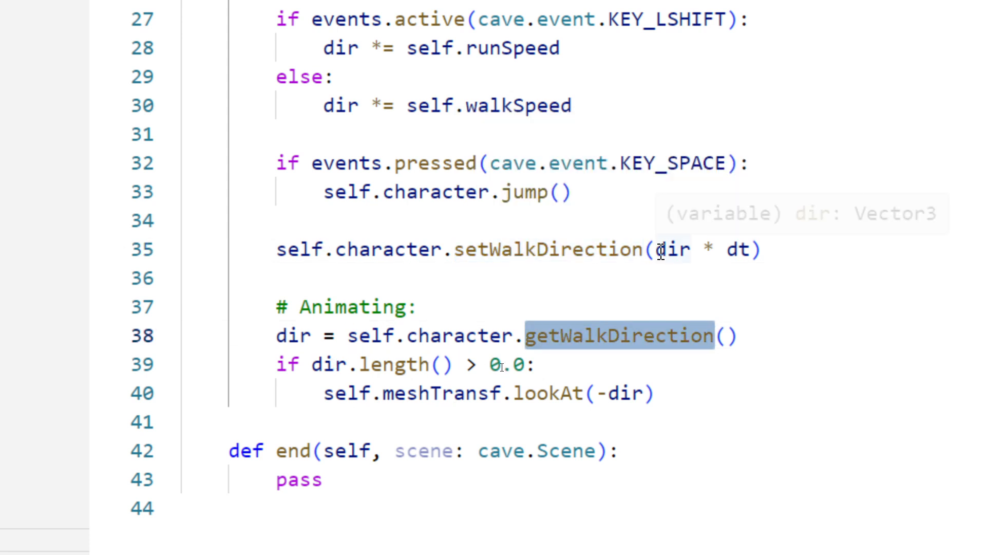
click(690, 250)
click(303, 337)
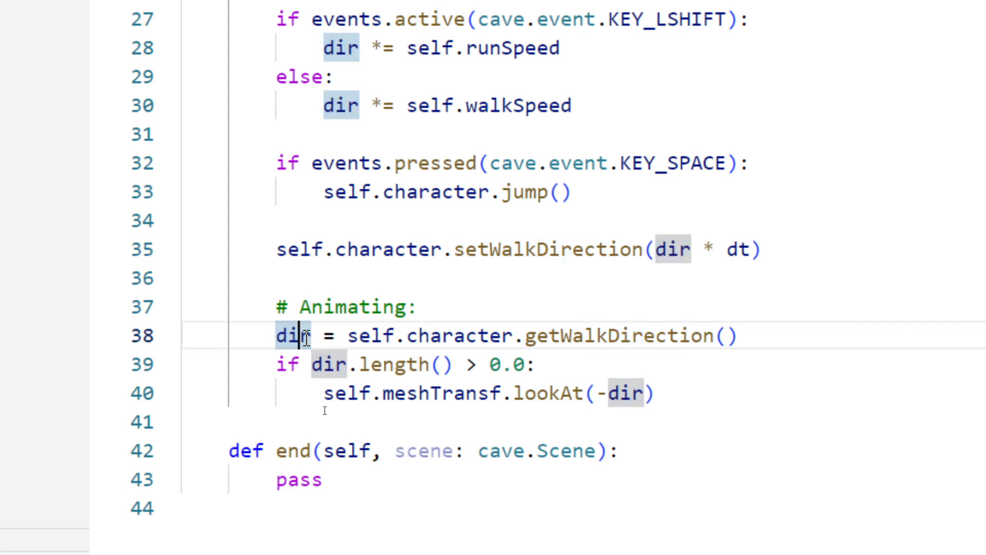
click(740, 251)
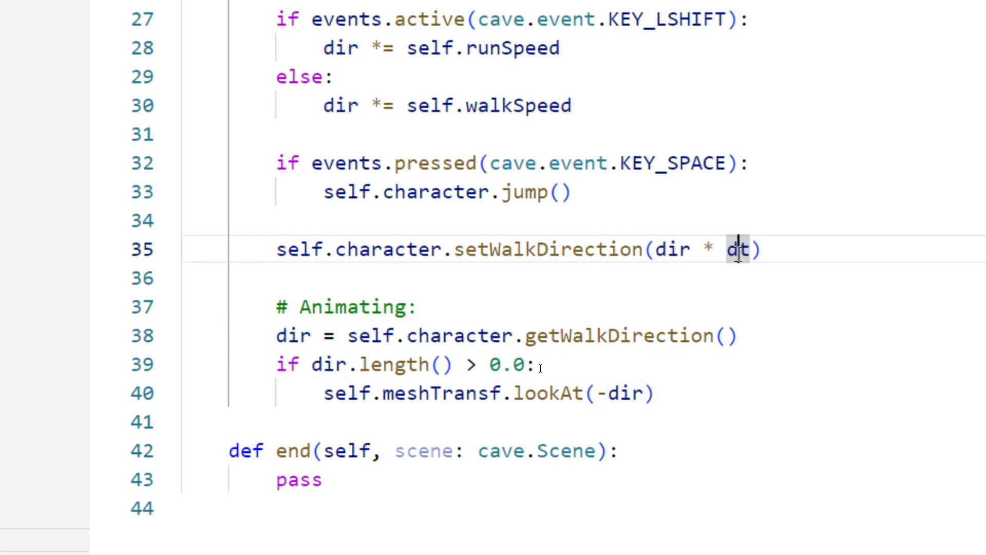
click(703, 251)
mouse_move(707, 254)
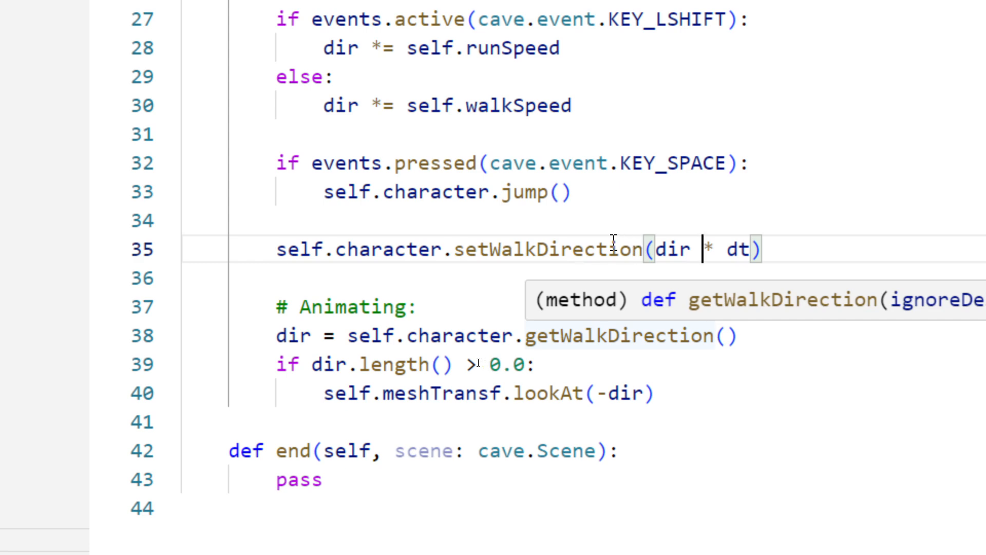
mouse_move(620, 245)
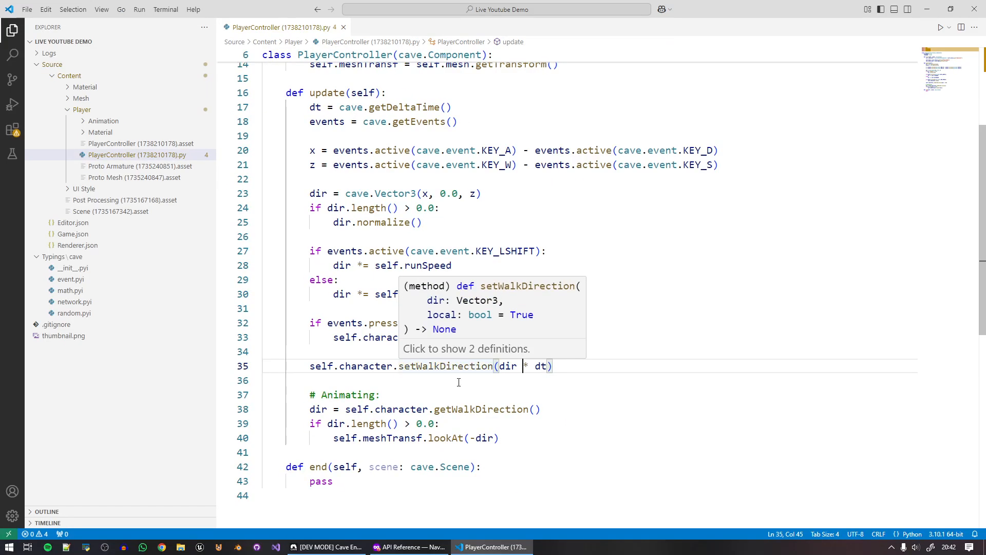
mouse_move(456, 367)
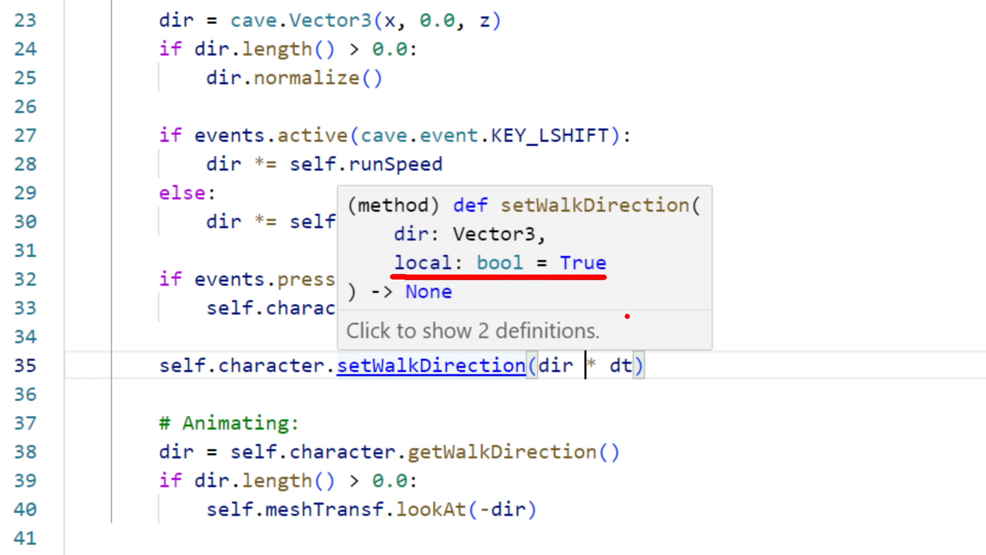
mouse_move(423, 469)
mouse_down()
mouse_move(605, 470)
mouse_move(634, 437)
mouse_move(443, 434)
mouse_move(398, 445)
mouse_up()
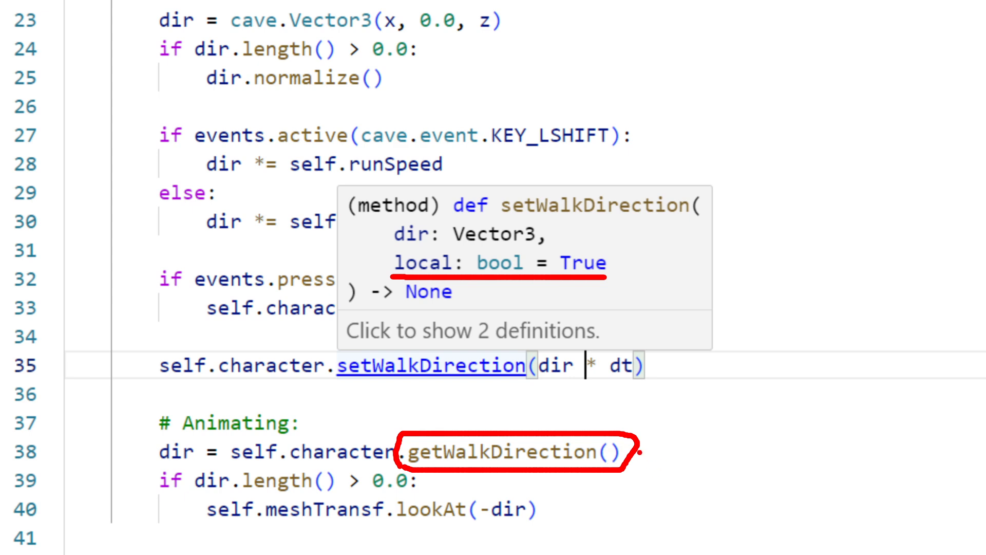
mouse_move(640, 452)
mouse_down()
mouse_move(590, 486)
mouse_move(585, 502)
mouse_move(573, 484)
mouse_up()
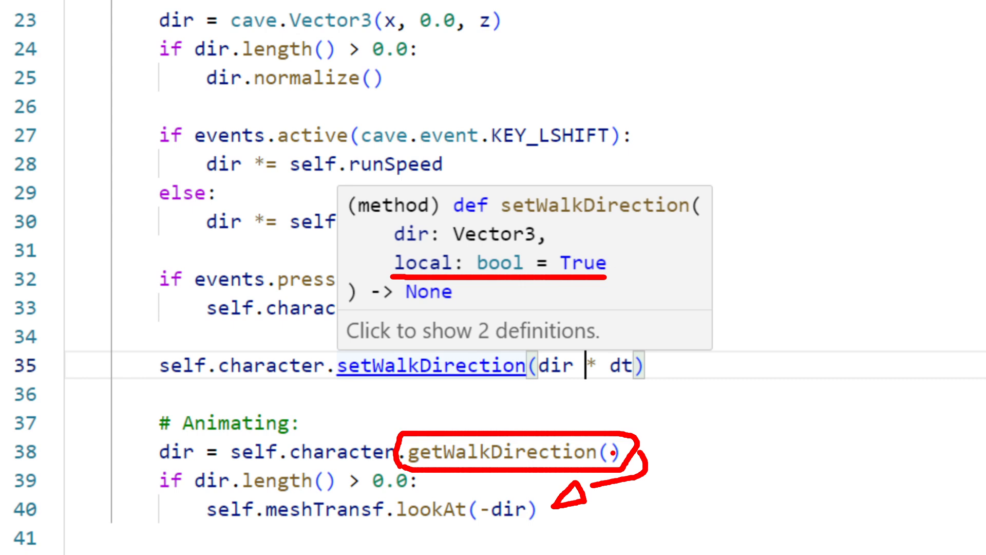
key(Escape)
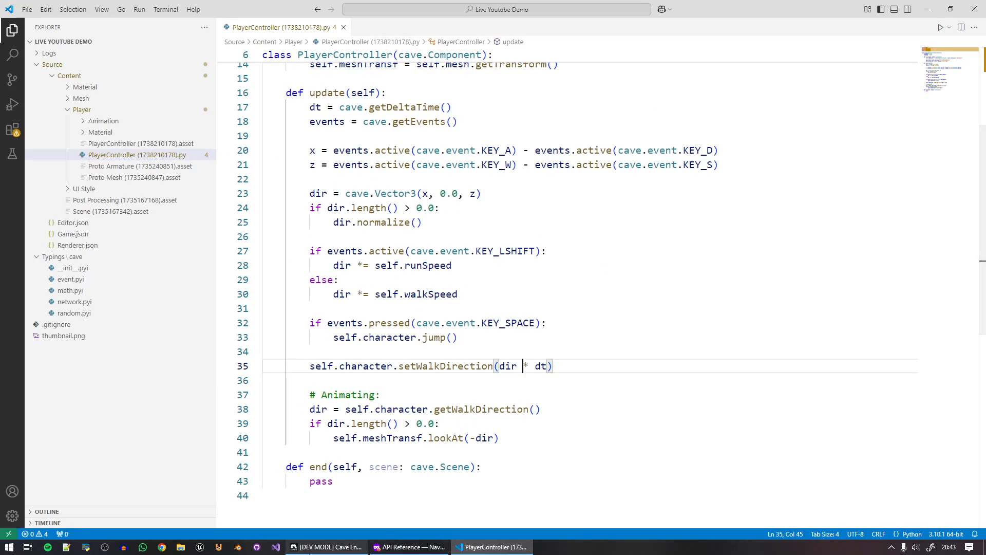
Switch to Cave Engine, run the game and walk the character in every direction to check how its mesh turns.
click(329, 547)
key(F5)
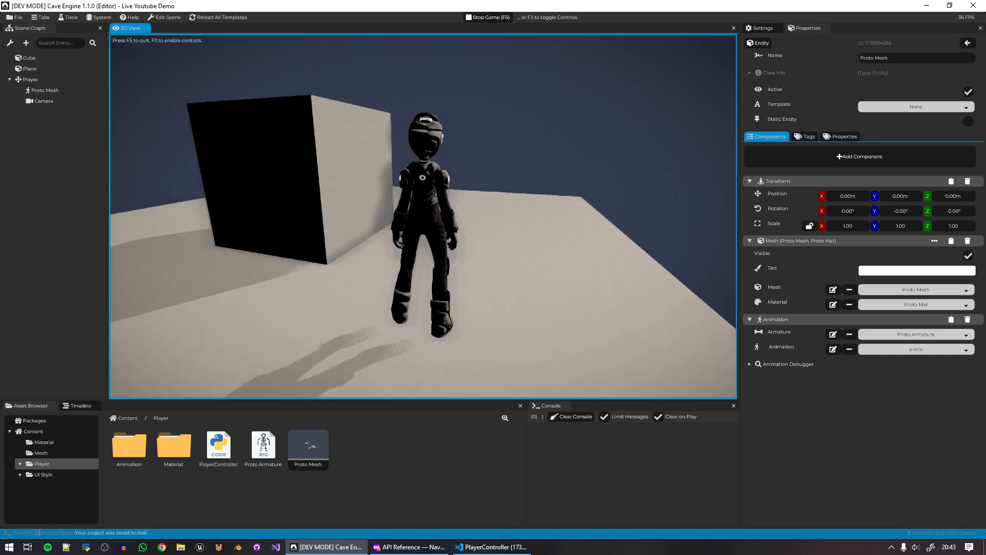
key(w)
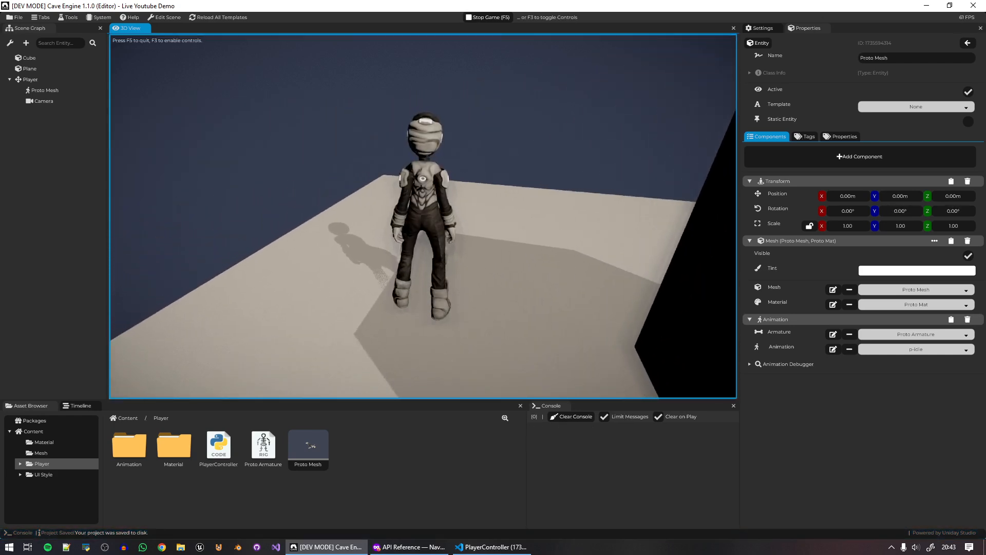
key(s)
key(d)
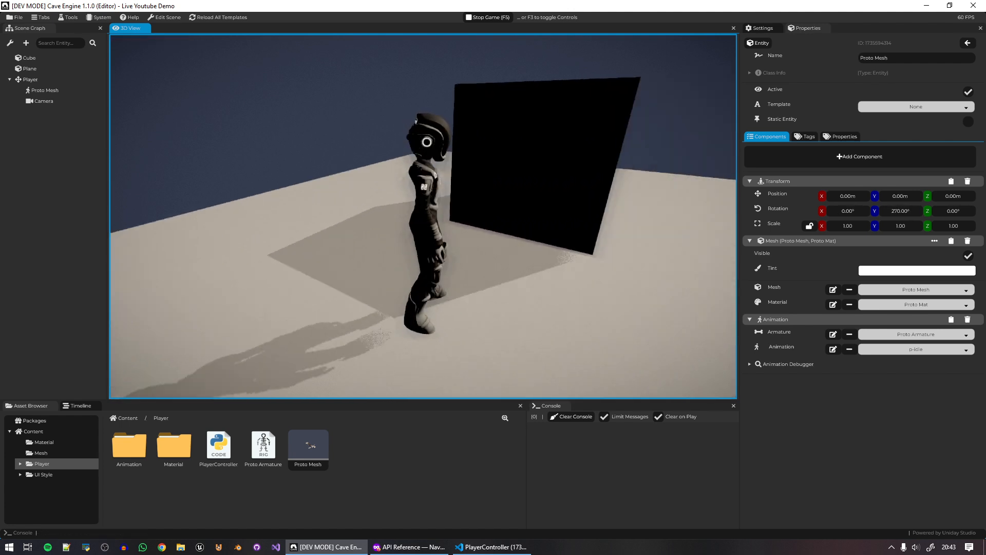
key(w)
key(a)
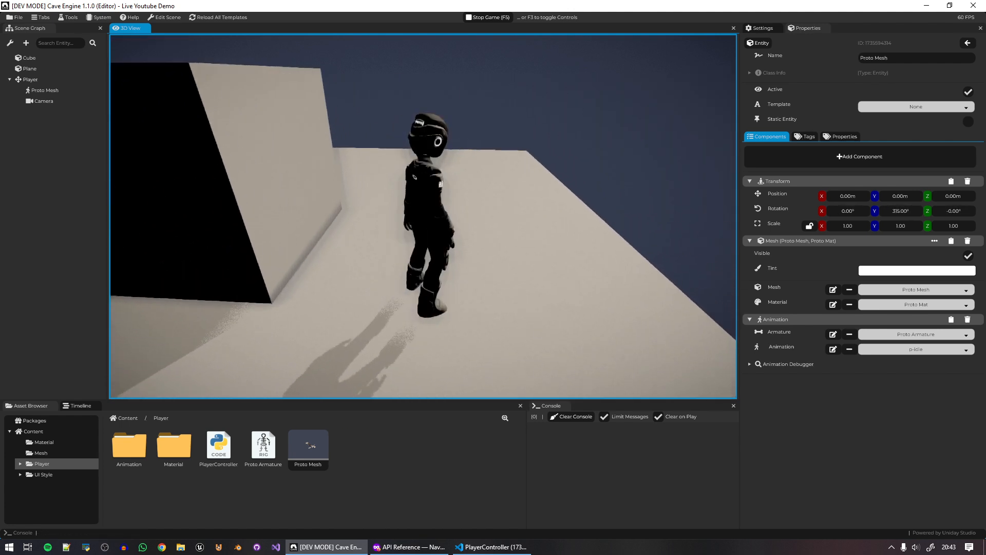
key(a)
key(s)
key(w)
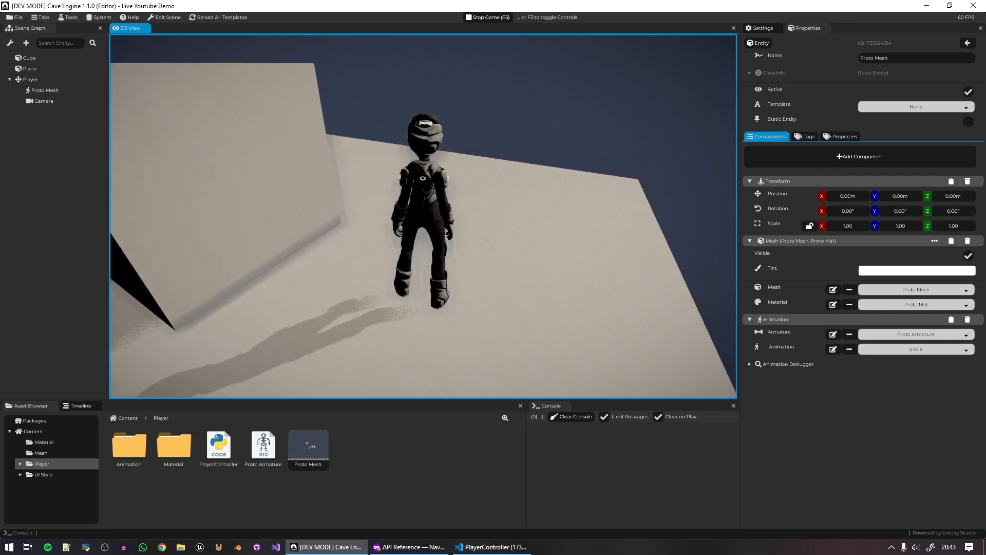
key(s)
key(d)
key(d)
key(a)
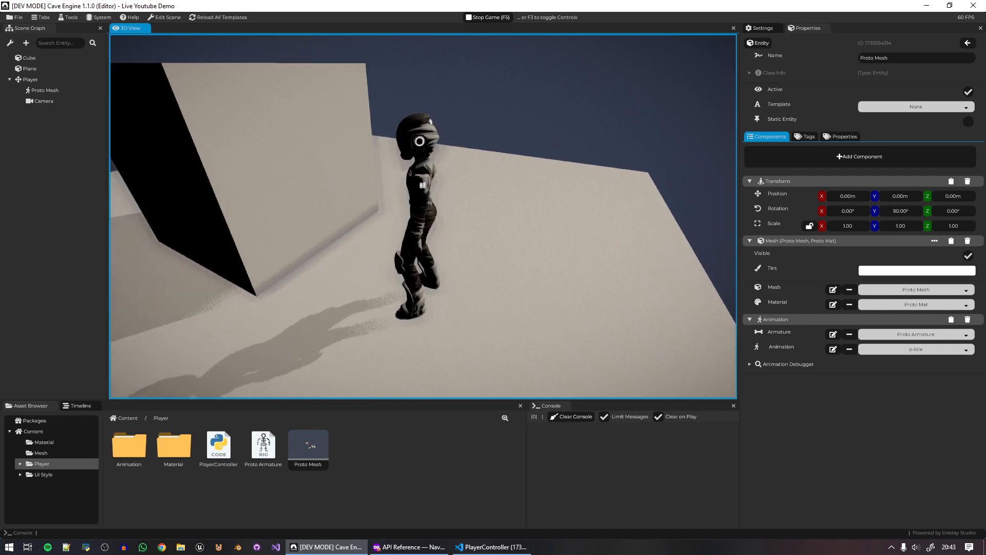
key(d)
key(d)
key(a)
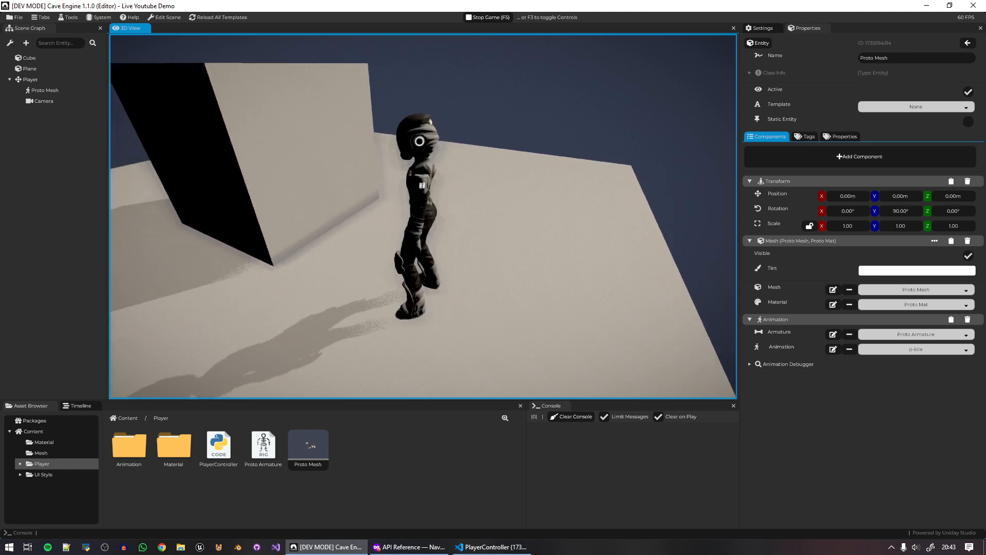
key(d)
key(a)
key(s)
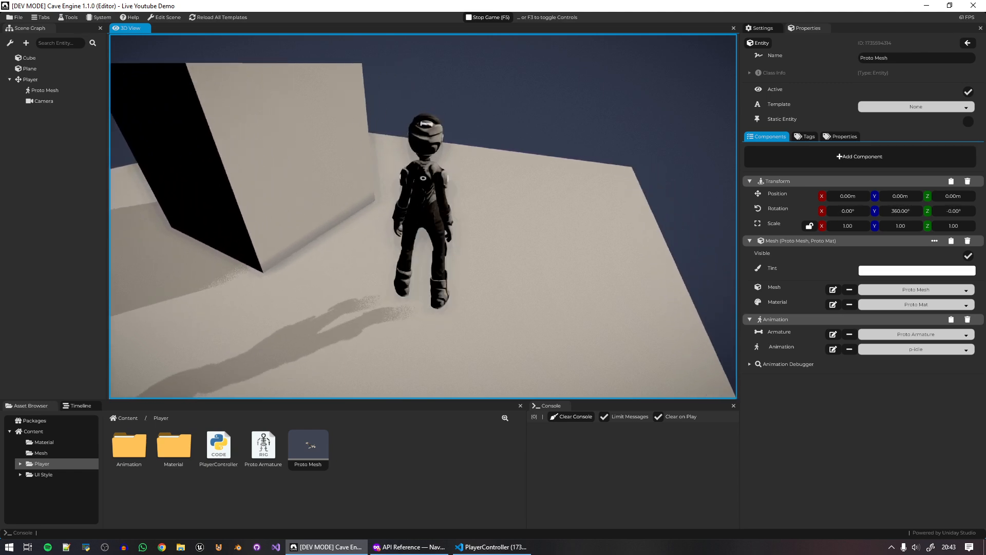
Stop the game, switch to Visual Studio Code and change the mesh's lookAt call to lookAtSmooth(-dir, 0.2).
key(F5)
click(492, 547)
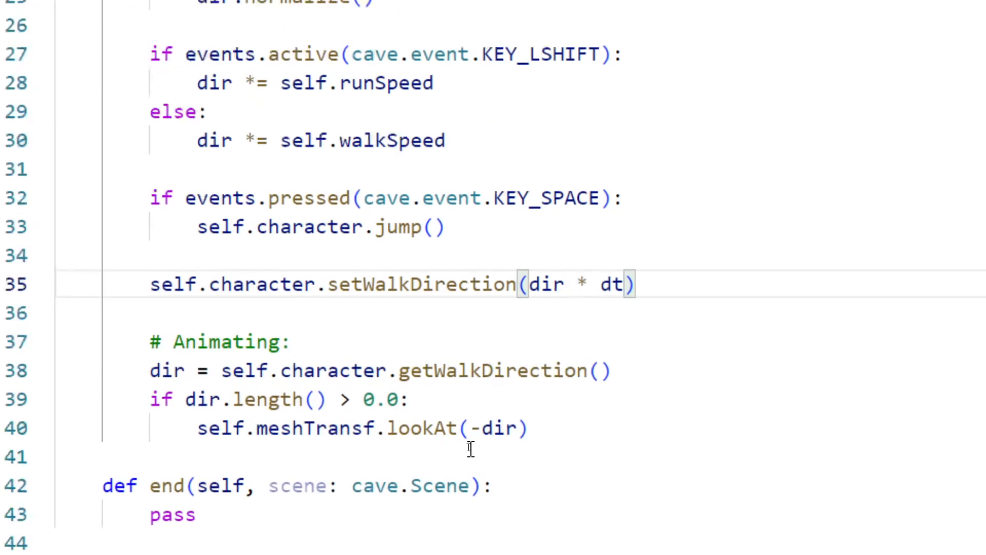
click(464, 438)
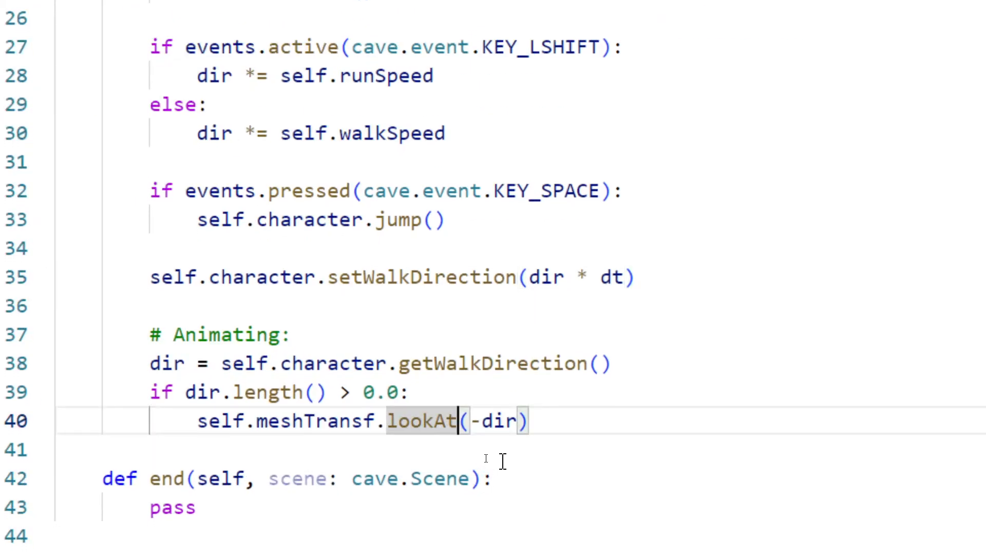
text(Smooth)
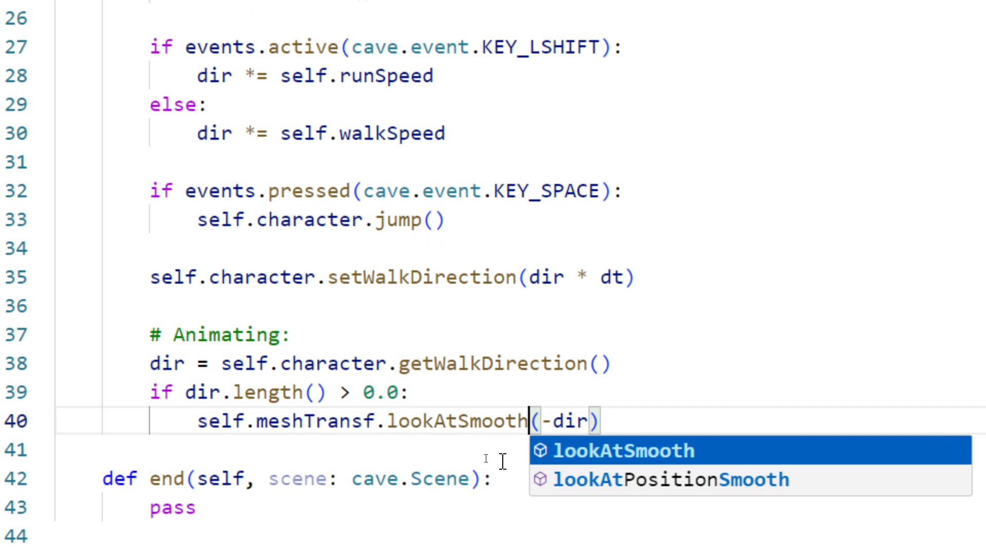
key(Escape)
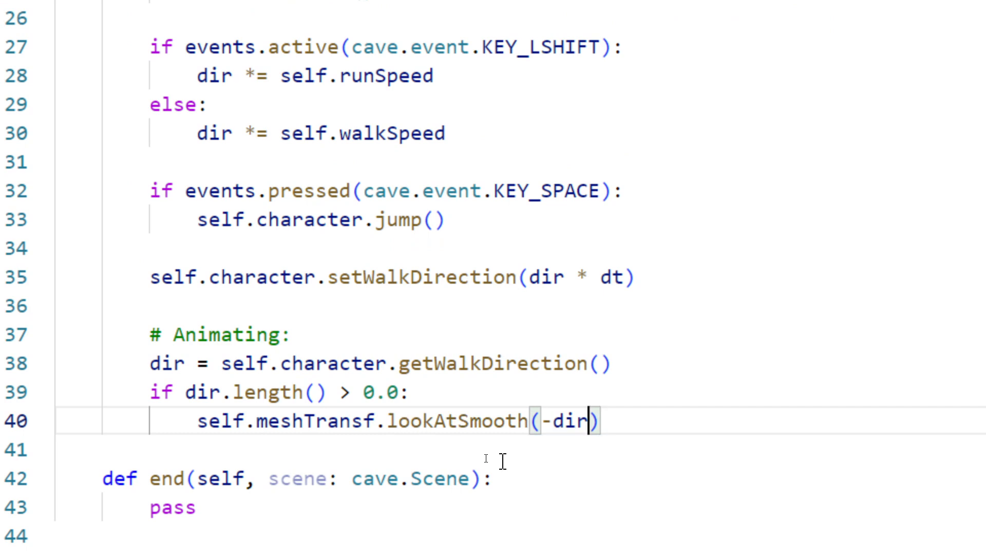
text(, )
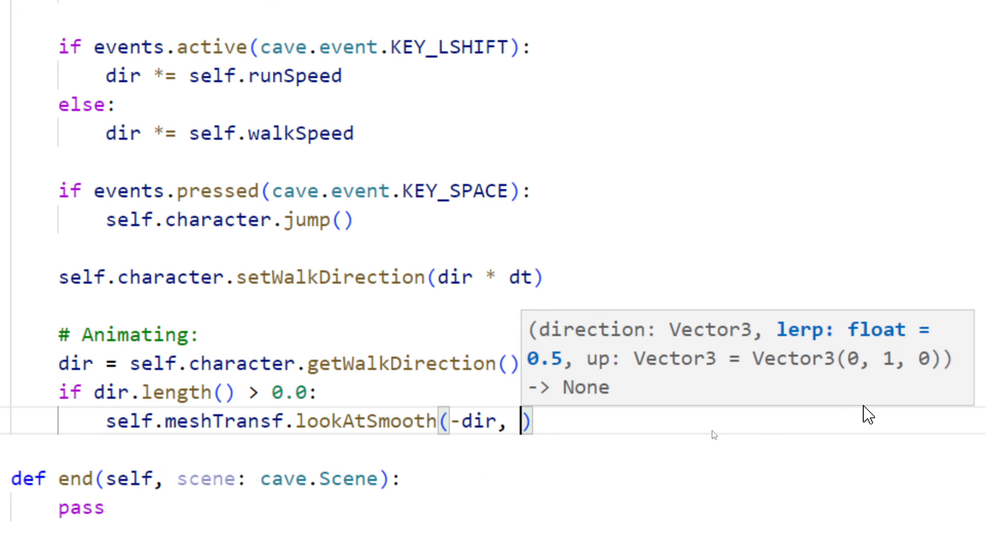
text(0.2)
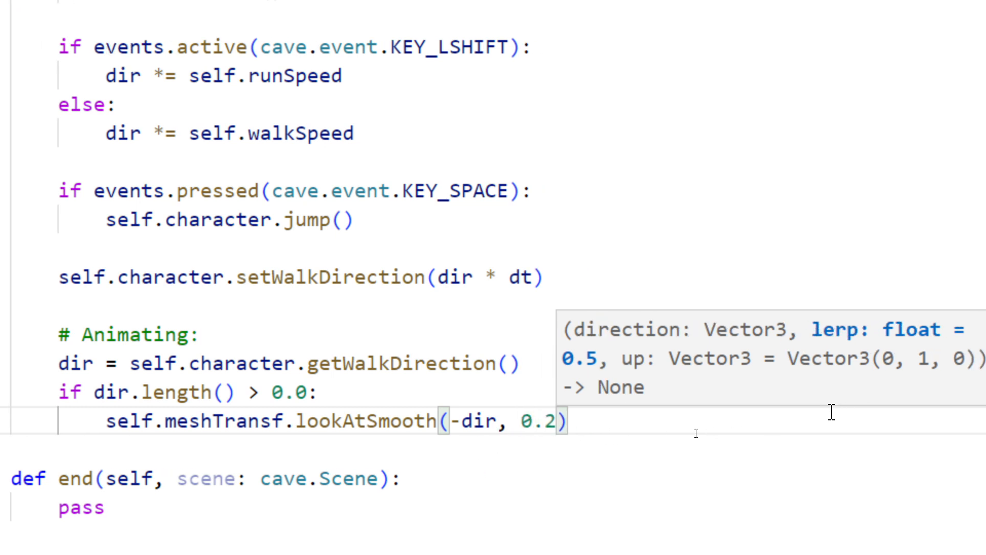
click(623, 421)
click(557, 427)
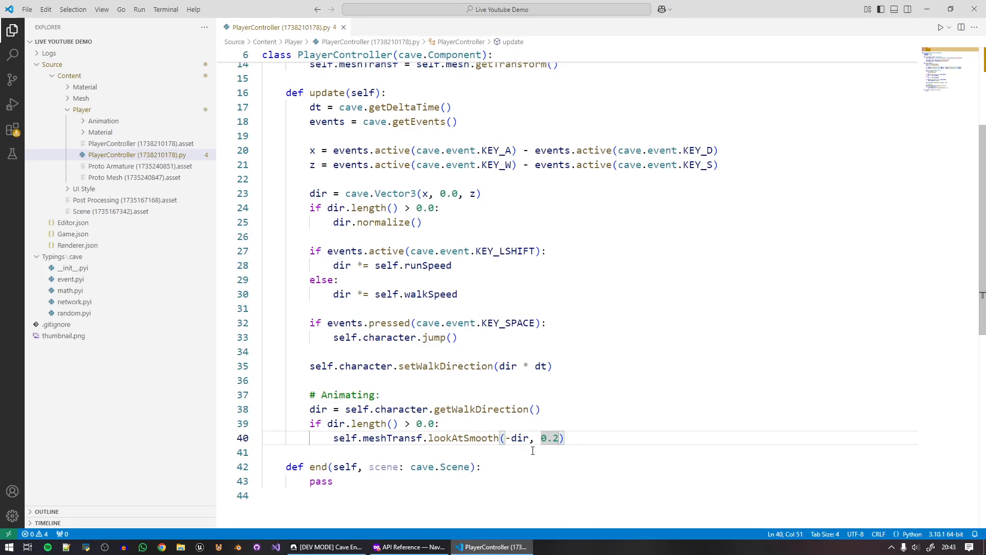
click(472, 439)
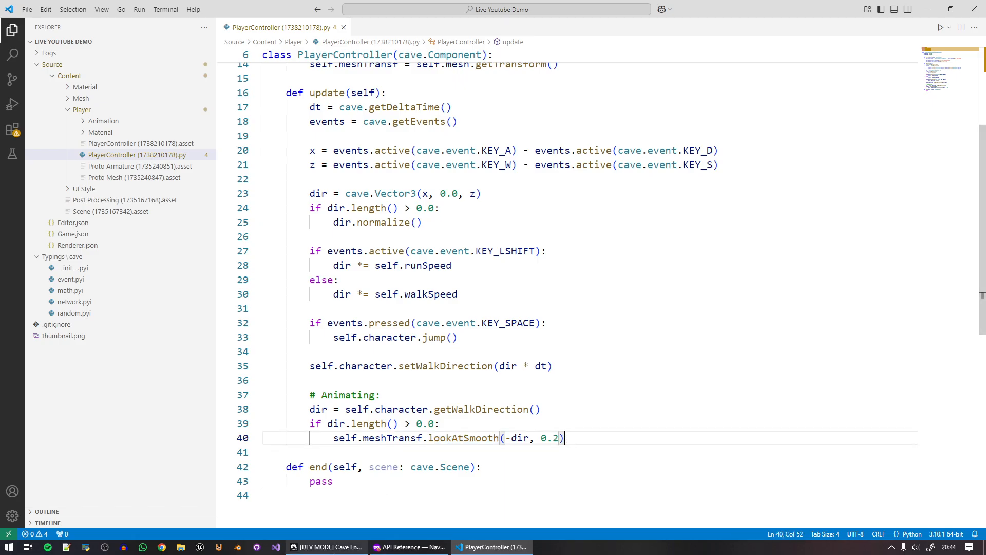
Switch to Cave Engine, run the game and walk the character in all directions to check the smoothed turning, then stop it.
click(326, 546)
key(F5)
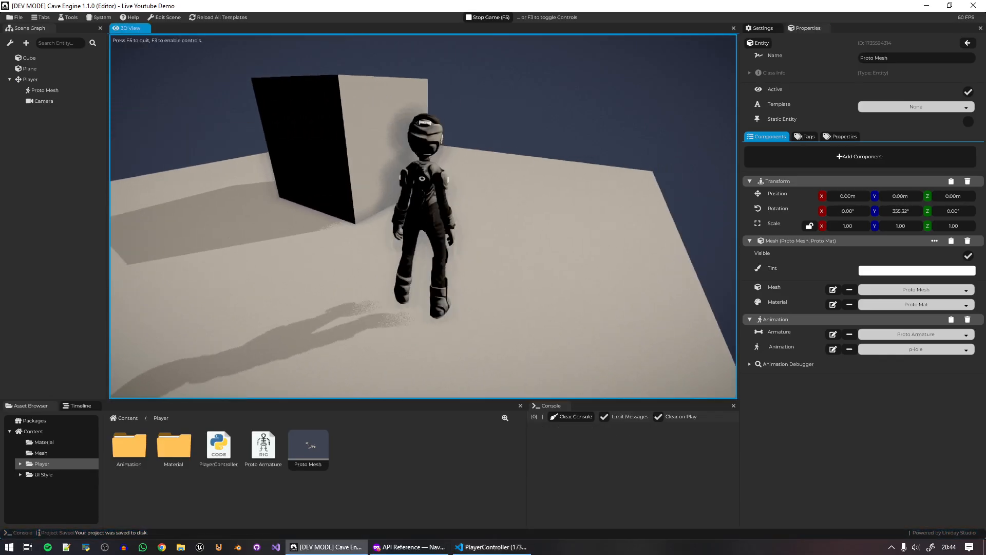
key(d)
key(a)
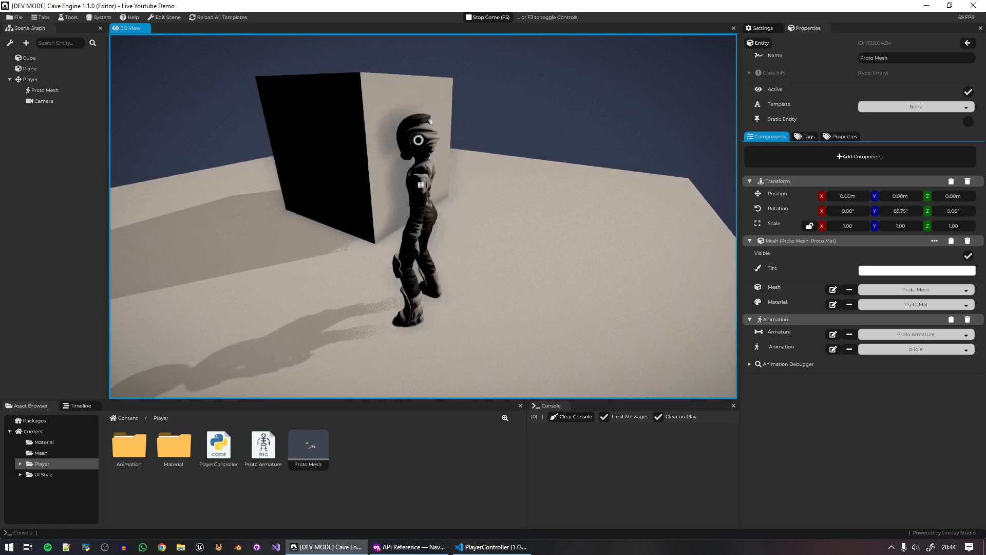
key(d)
key(w)
key(s)
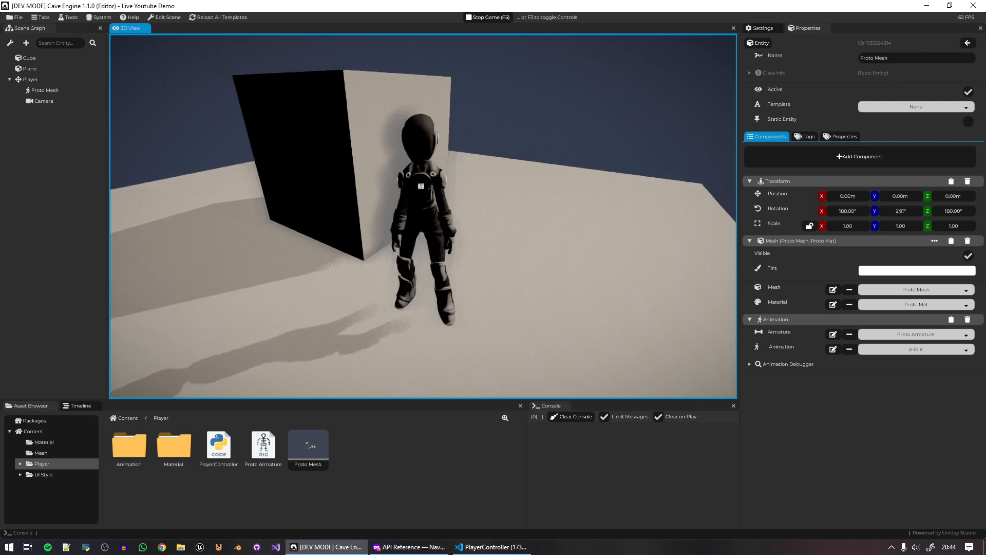
key(a)
key(d)
key(a)
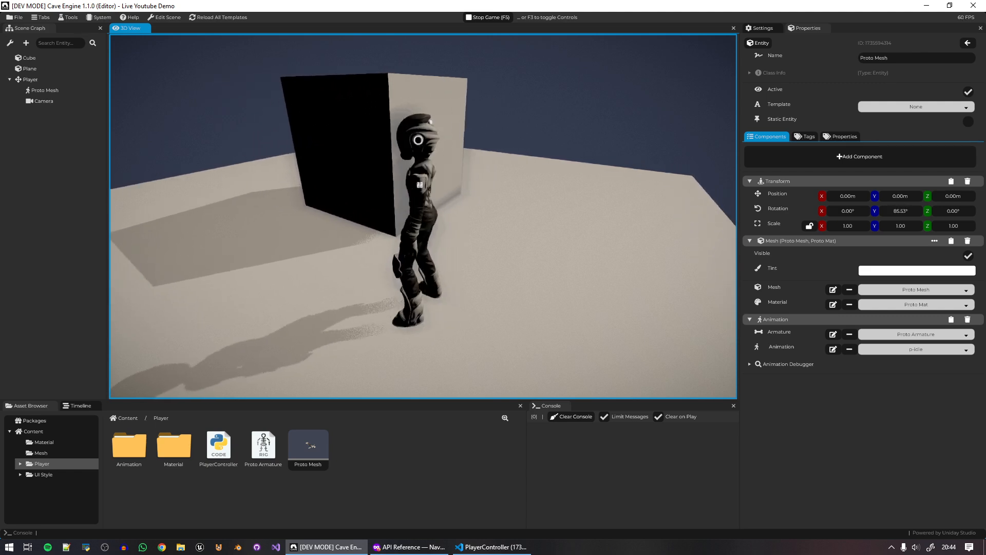
key(d)
key(a)
key(d)
key(a)
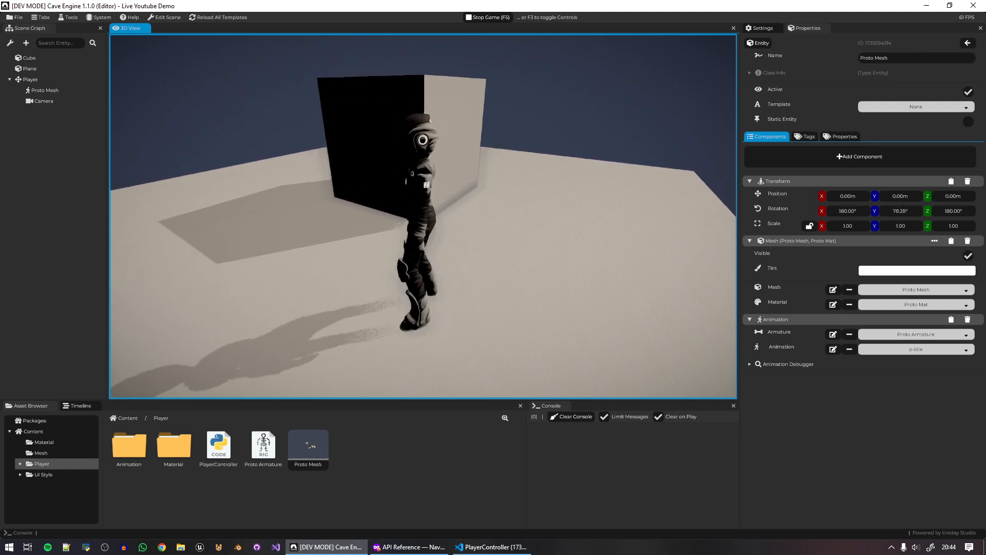
key(d)
key(a)
key(d)
key(s)
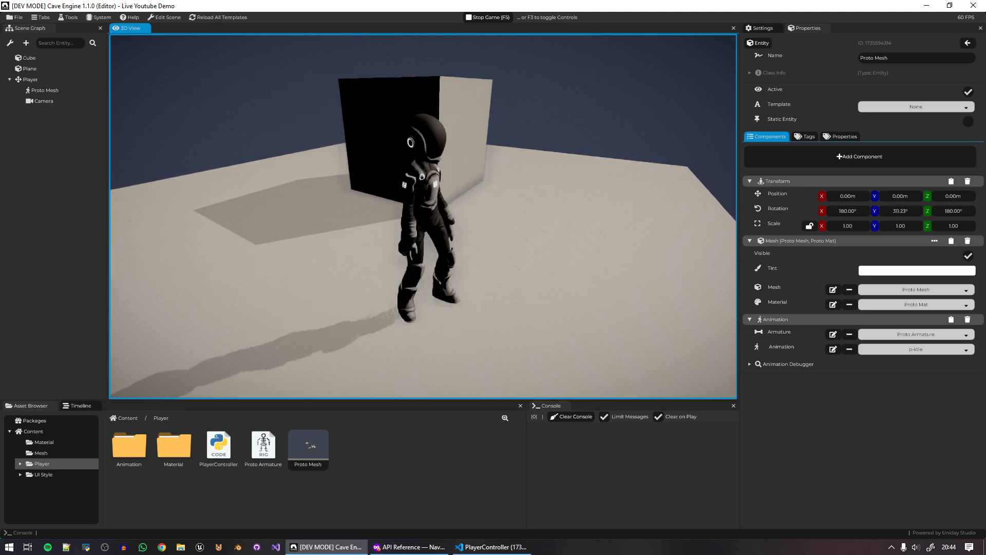
key(a)
key(a)
key(s)
key(d)
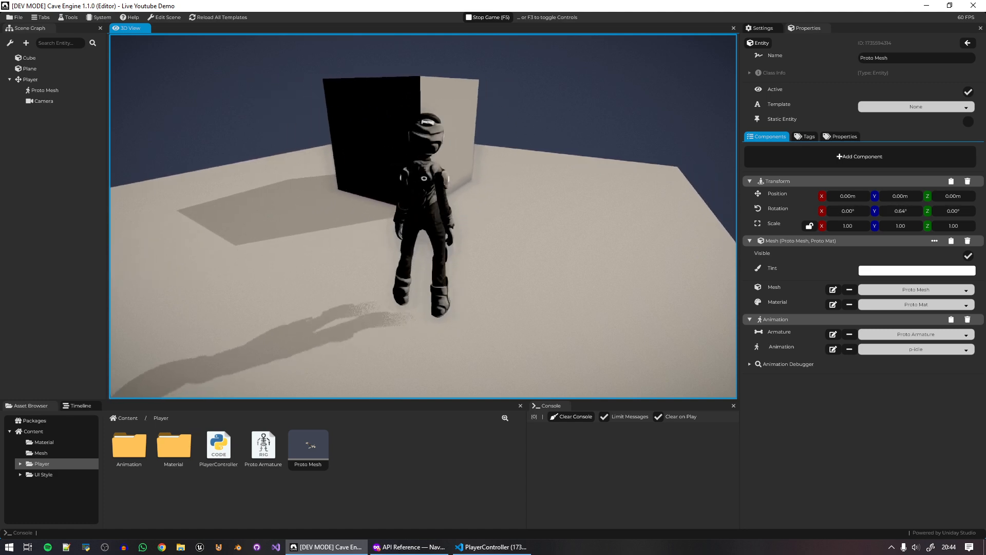
key(a)
key(d)
key(a)
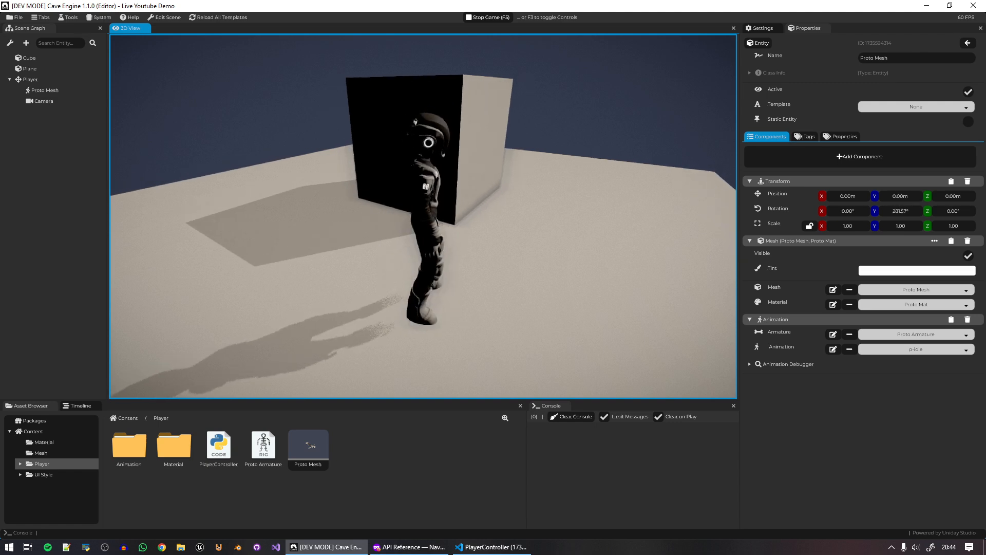
key(F5)
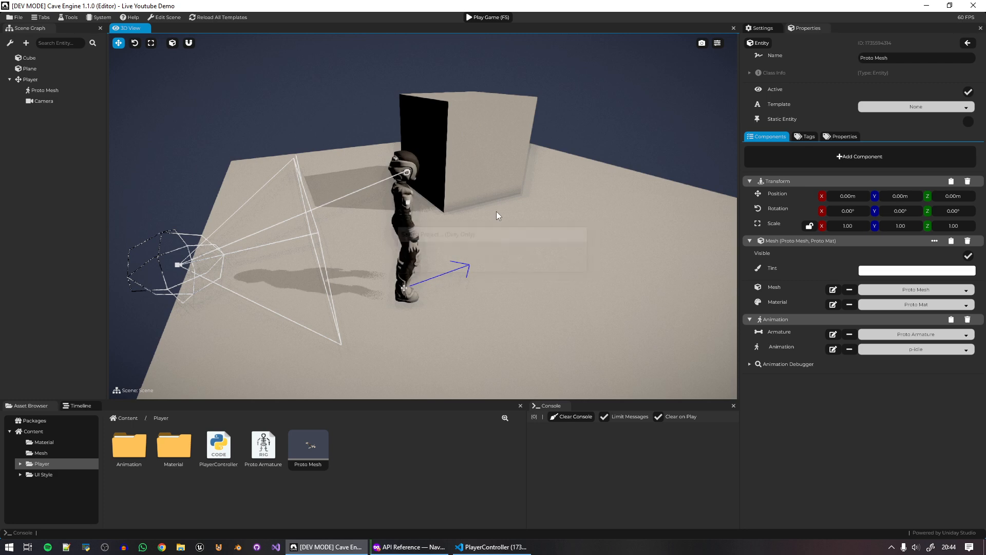
key(F5)
key(F5)
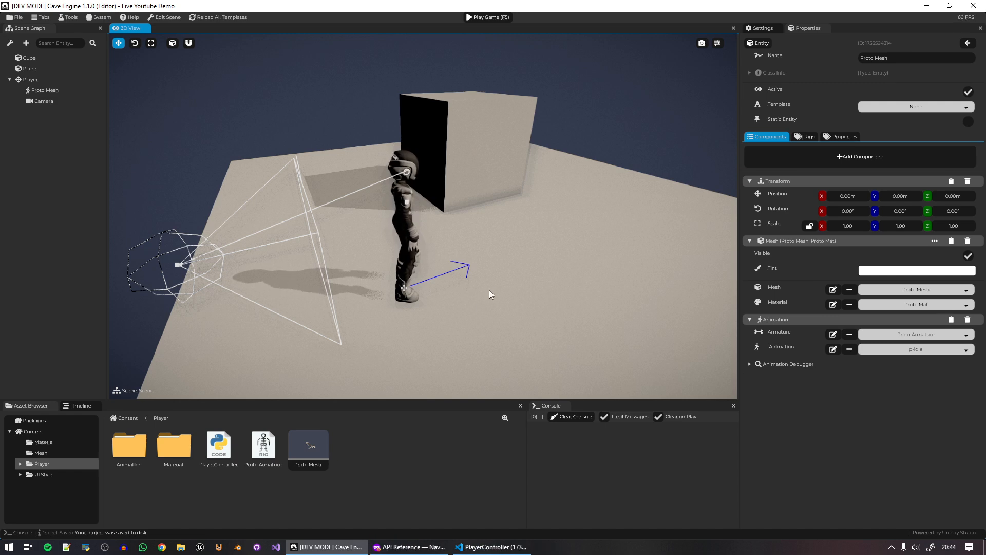
Preview the p-walk, p-run and p-fall animations on the Proto Mesh entity, then set it back to p-idle.
click(45, 93)
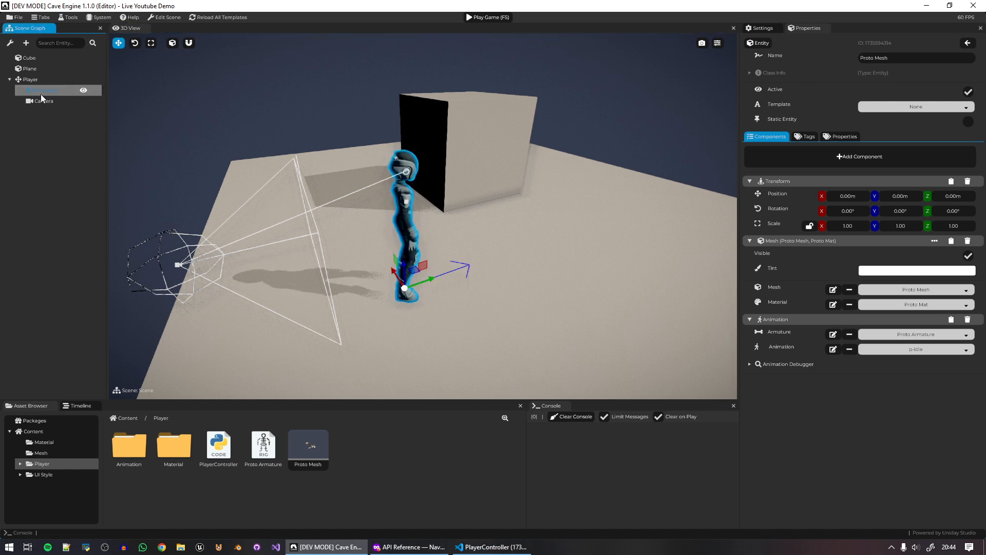
click(790, 241)
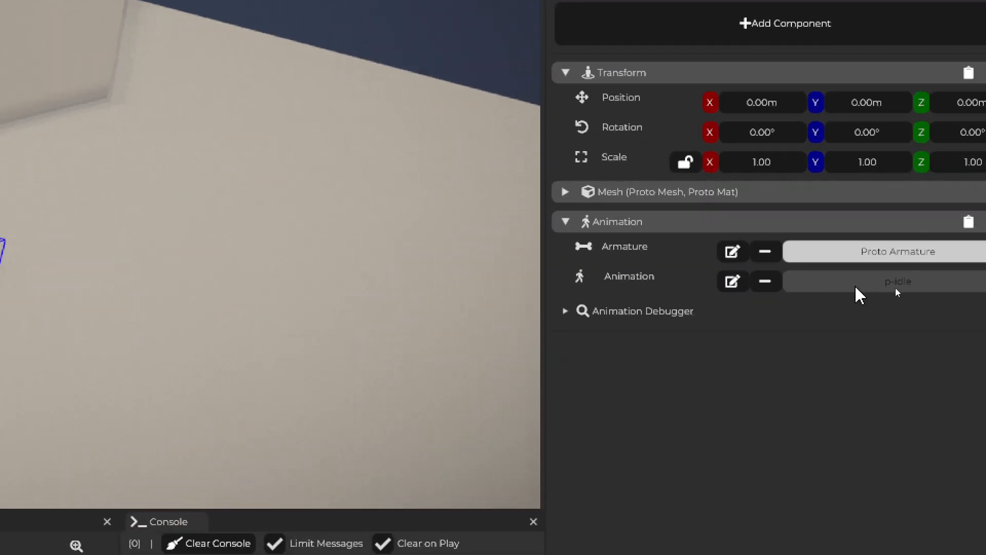
click(895, 287)
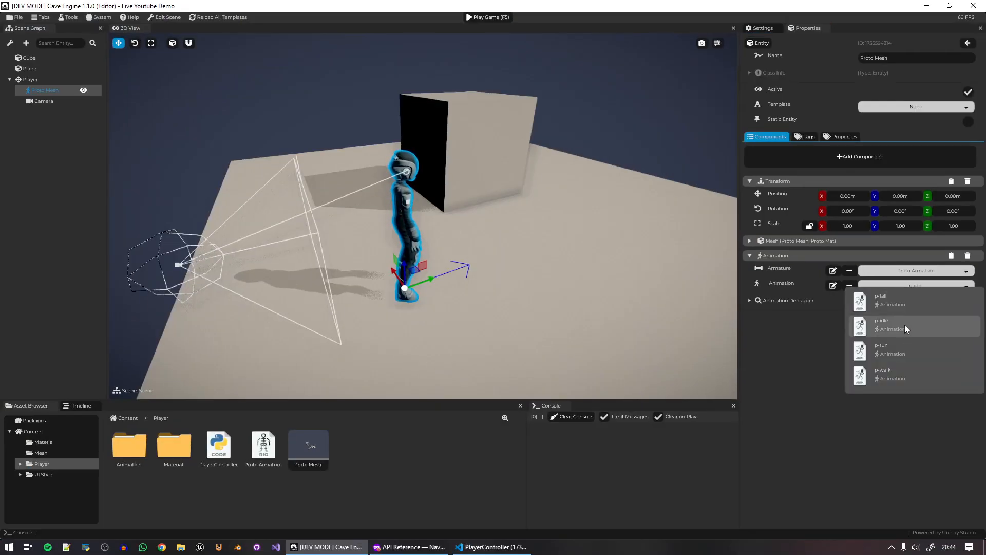
click(897, 374)
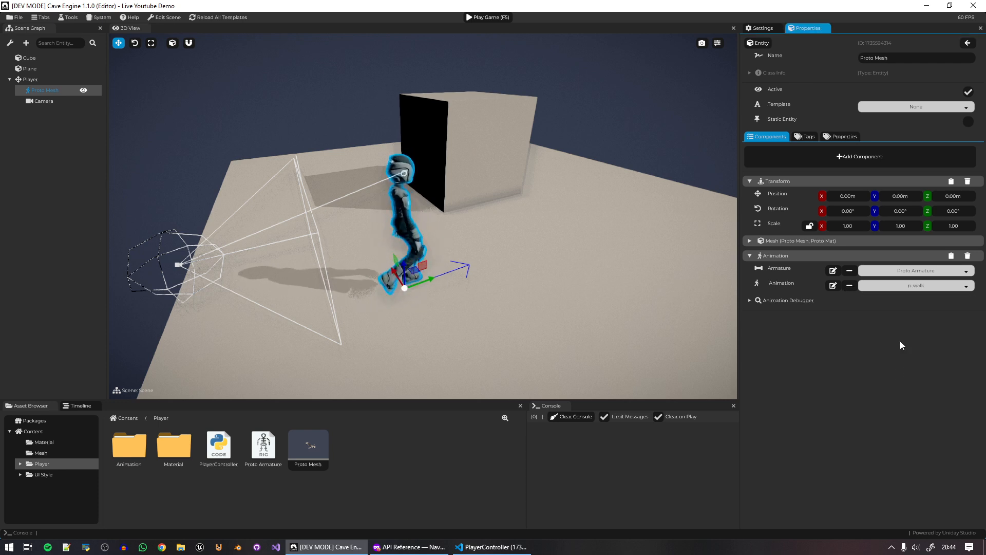
click(904, 286)
click(896, 357)
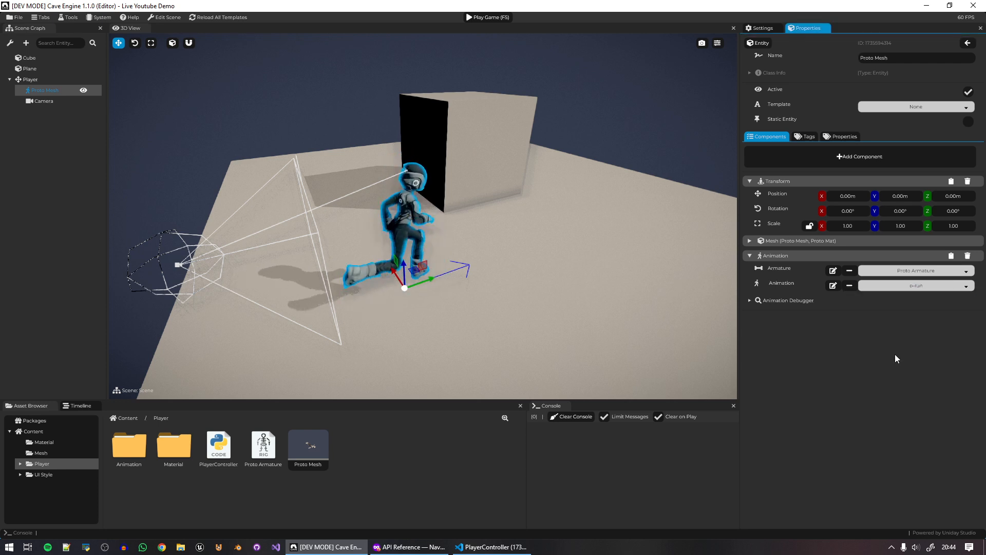
click(896, 285)
click(900, 311)
click(897, 285)
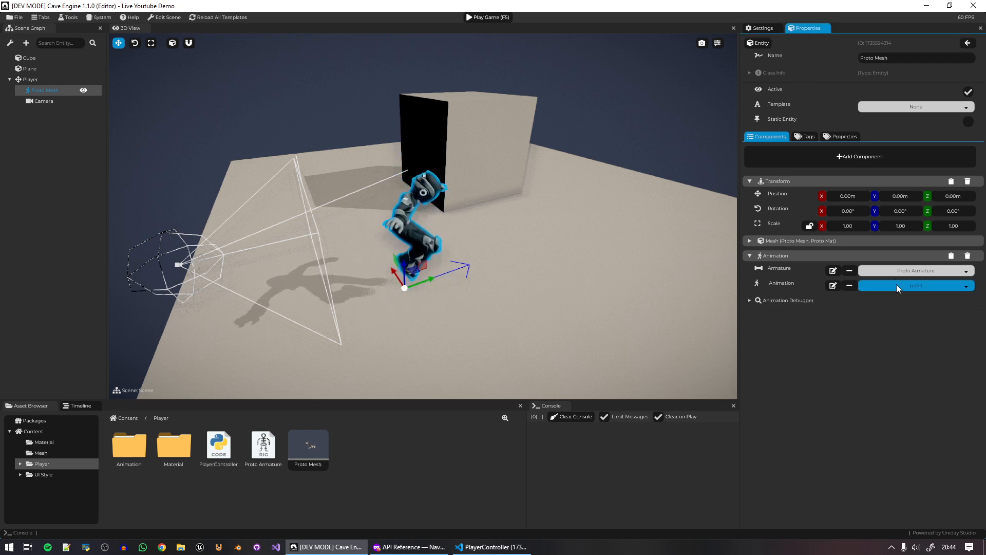
click(894, 331)
click(650, 140)
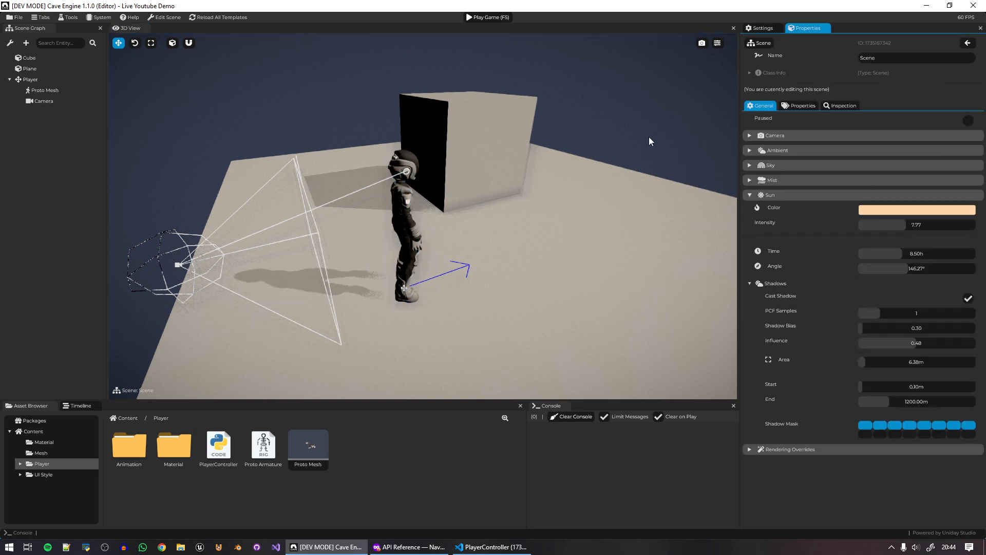
click(407, 210)
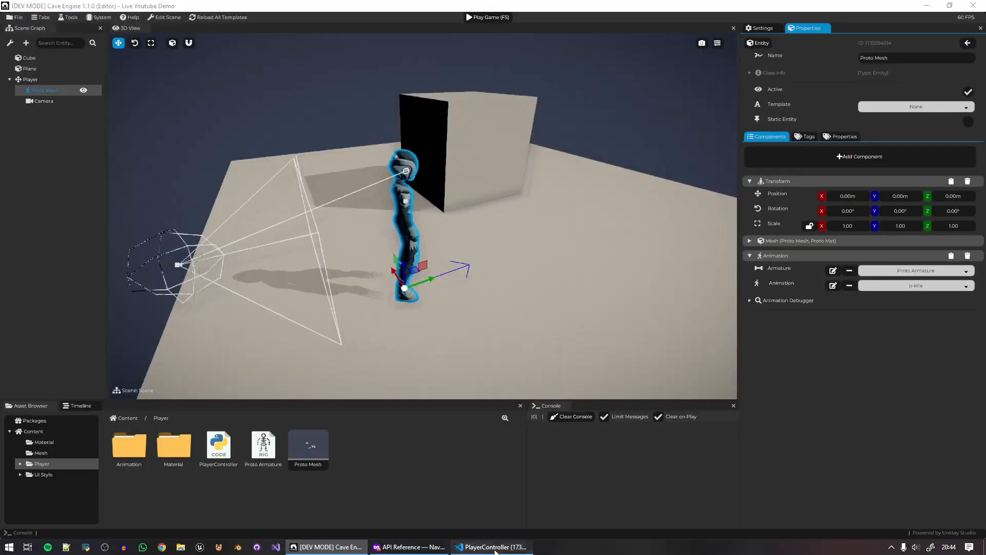
Switch to Visual Studio Code and start a self.animator line below the meshTransf assignment in start().
click(493, 547)
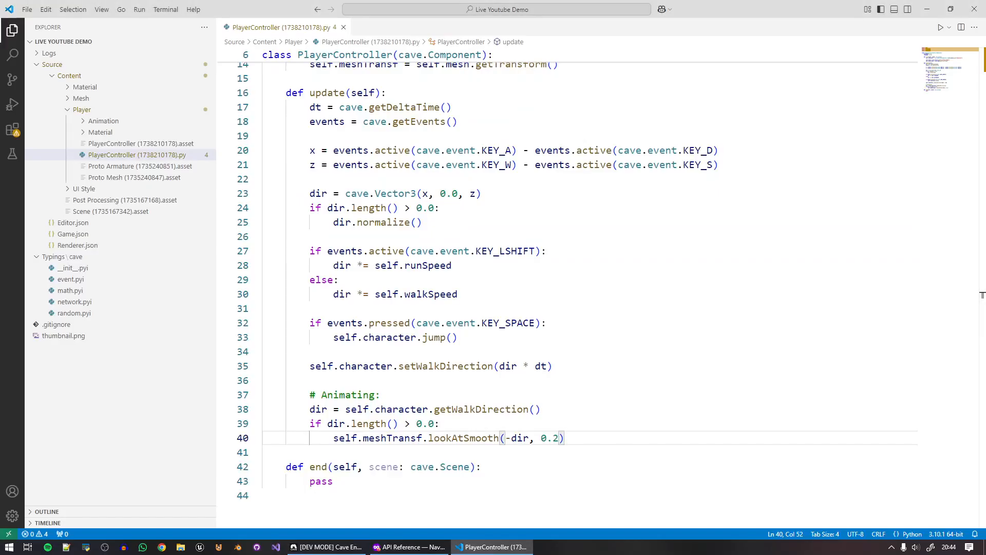
scroll(448, 216, up, 4)
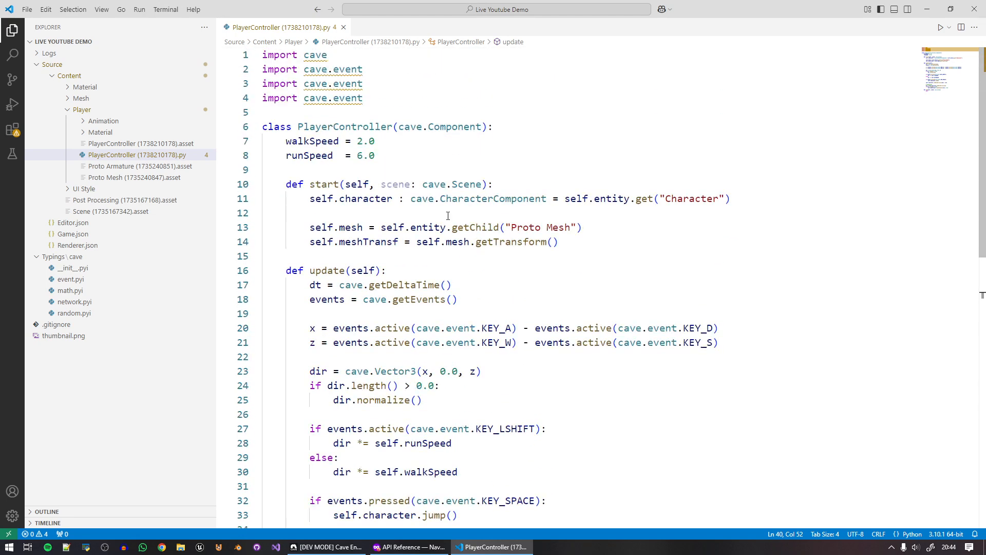
click(332, 190)
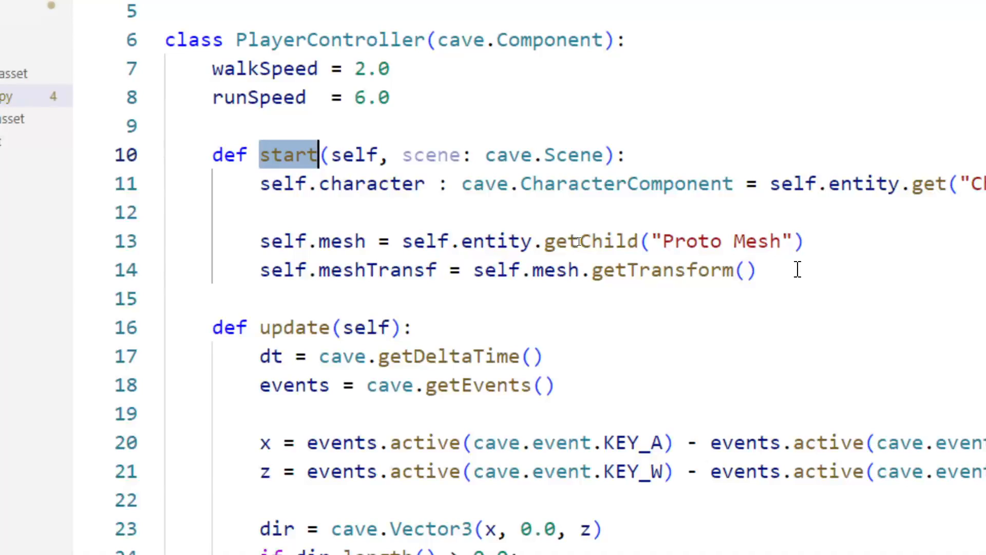
click(587, 239)
key(Return)
key(Return)
text(self.)
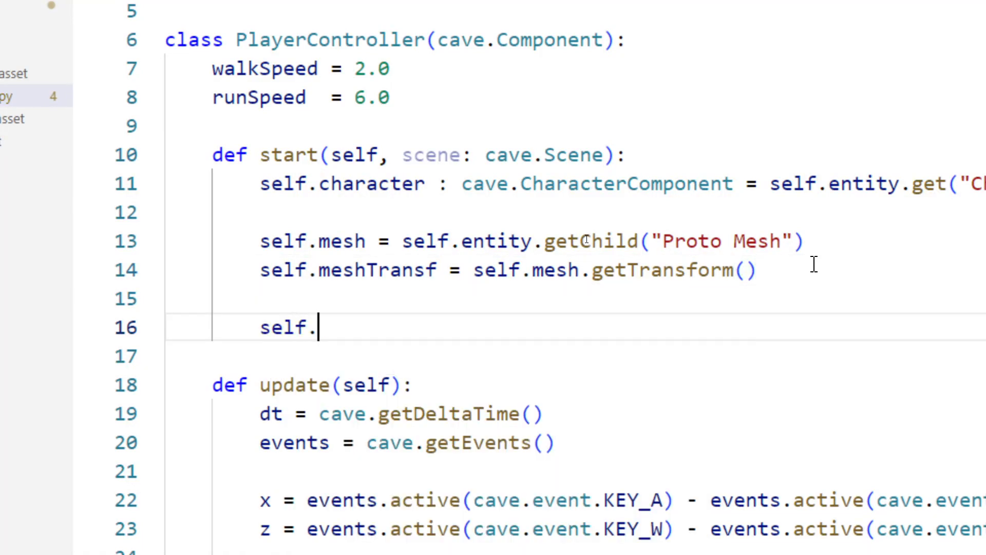
text(animator)
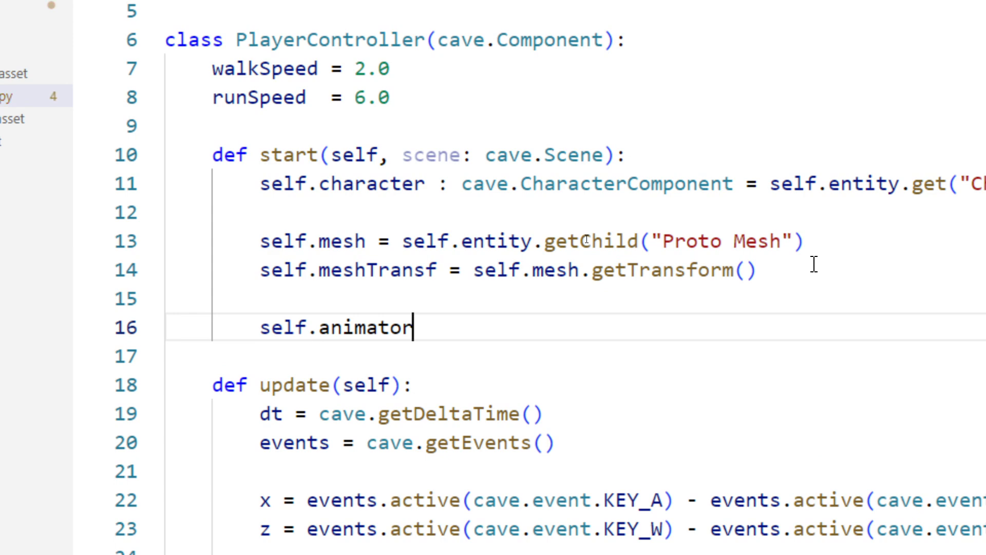
Annotate self.animator with the type cave.AnimationComponent.
text( :)
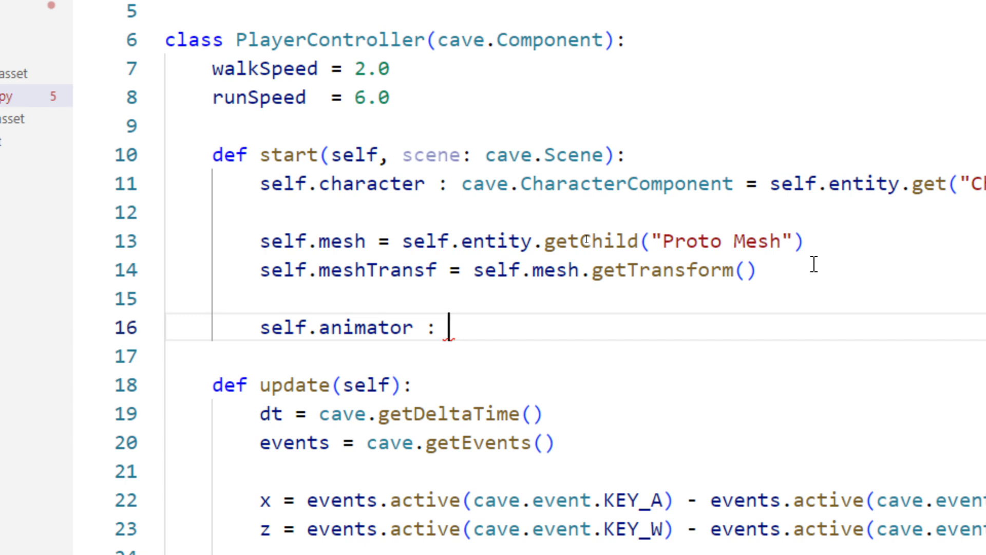
text(cave.)
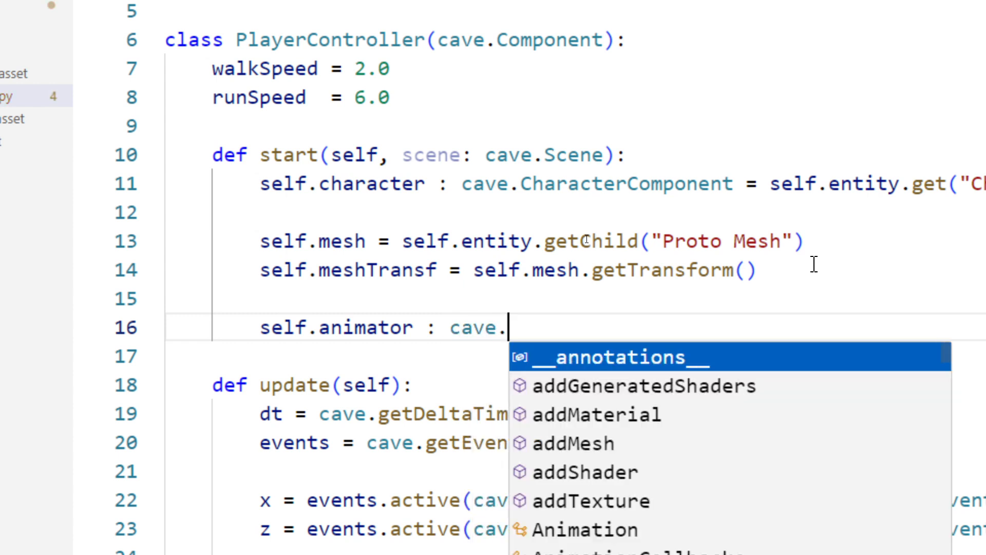
text(Anima)
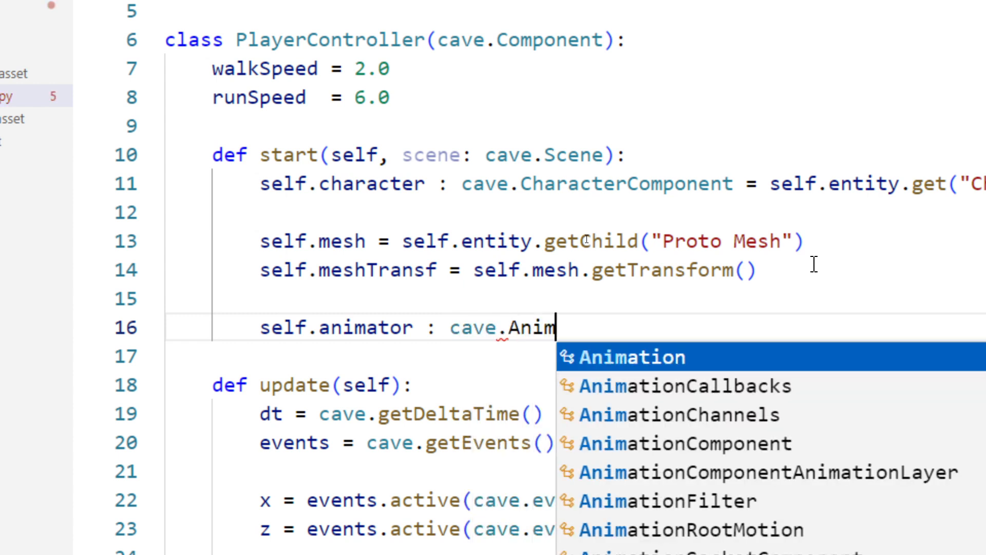
key(Down)
key(Down)
key(Down)
key(Return)
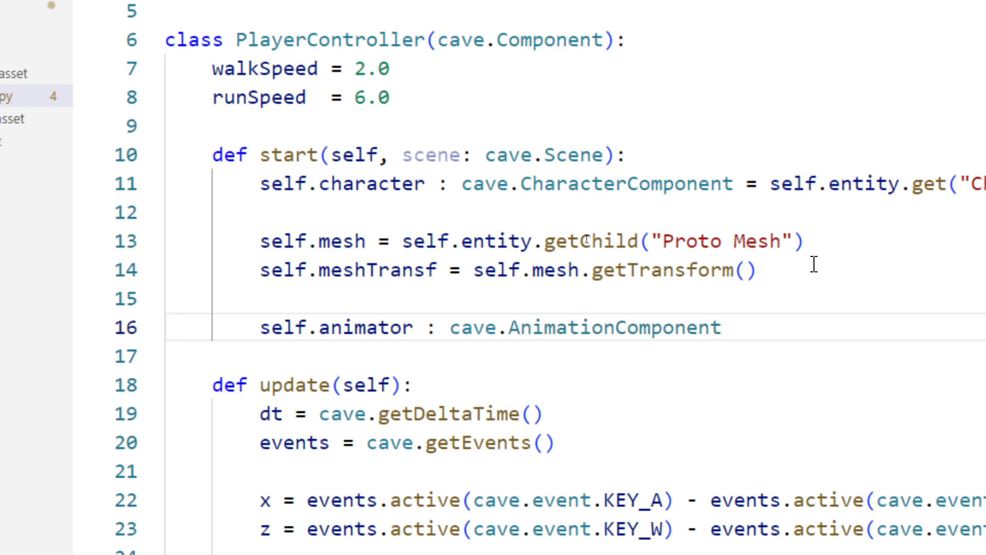
Assign self.mesh.get("Animation") to the annotated self.animator variable in start().
drag(742, 333, 414, 330)
click(778, 339)
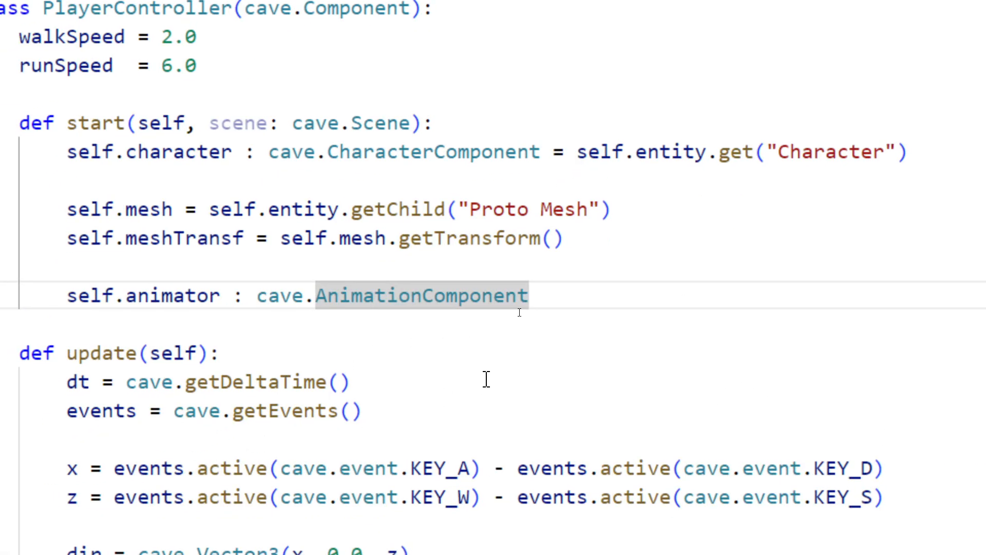
text(= self)
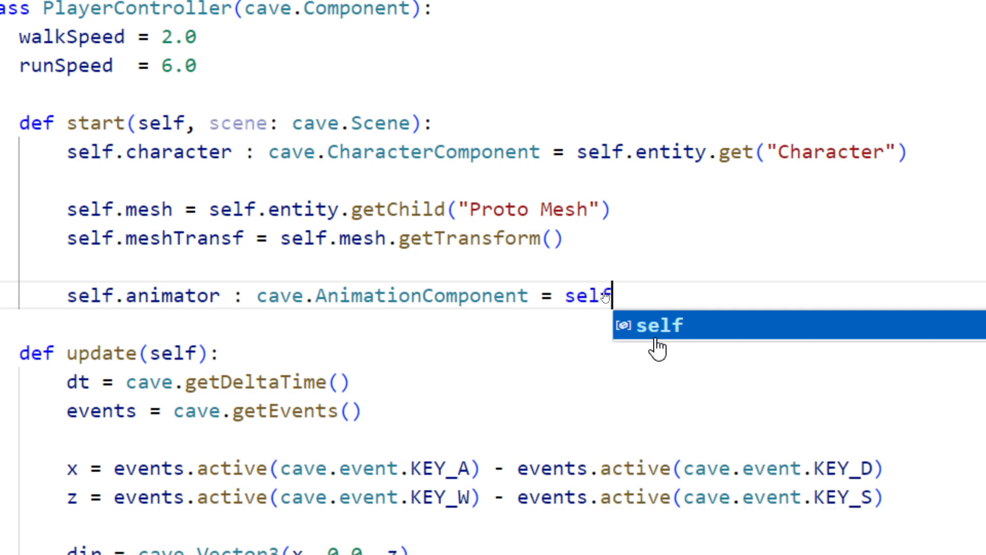
text(.)
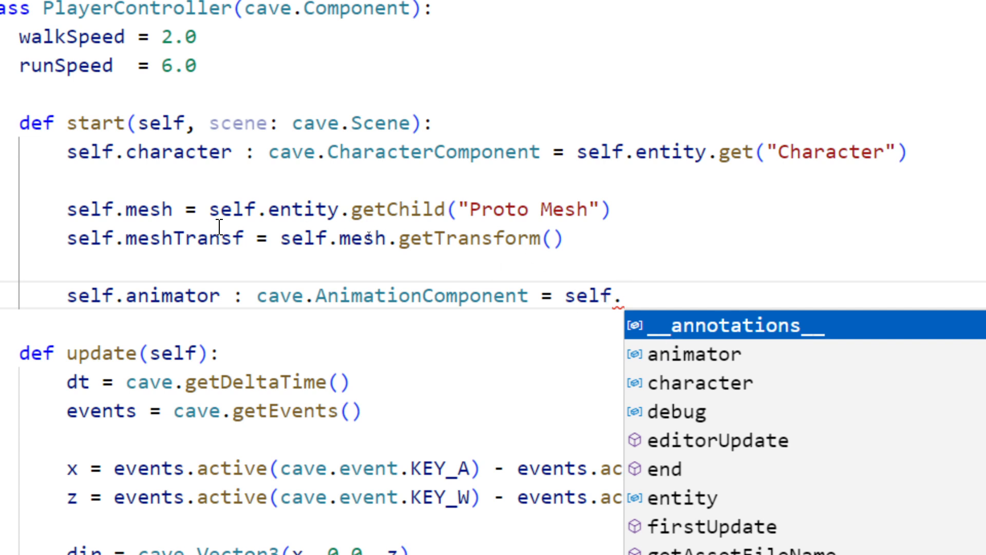
double_click(137, 209)
click(656, 294)
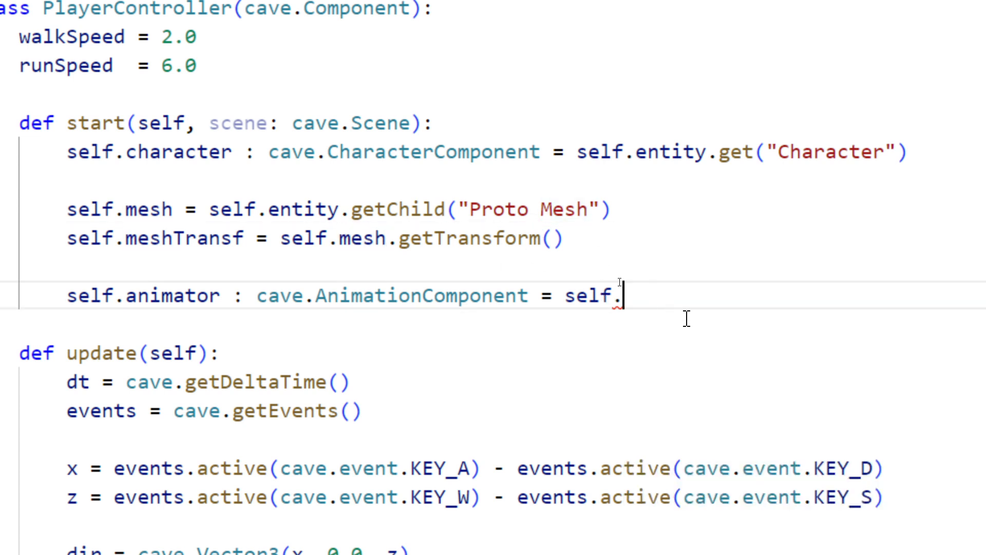
text(mesh.gew)
key(BackSpace)
text(t("Ani)
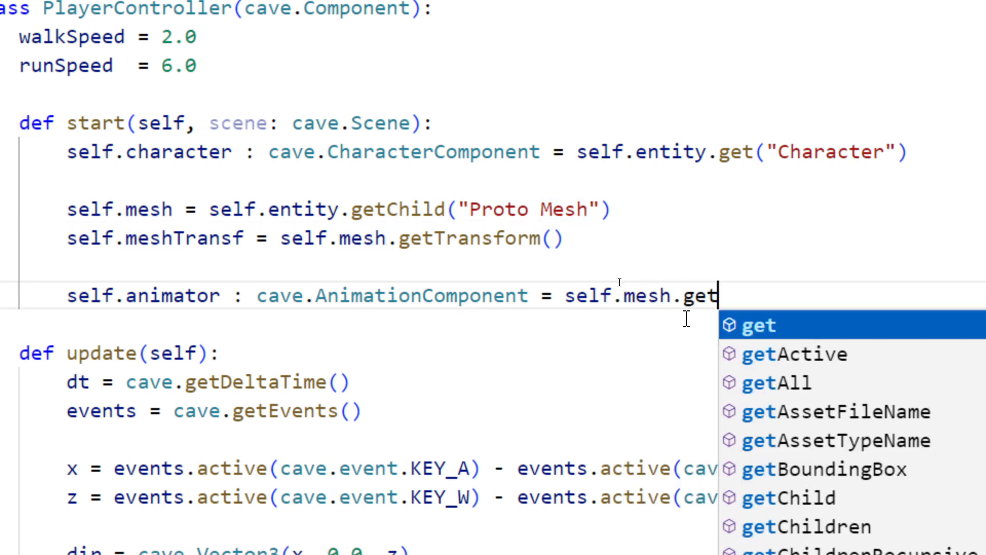
text(mation)
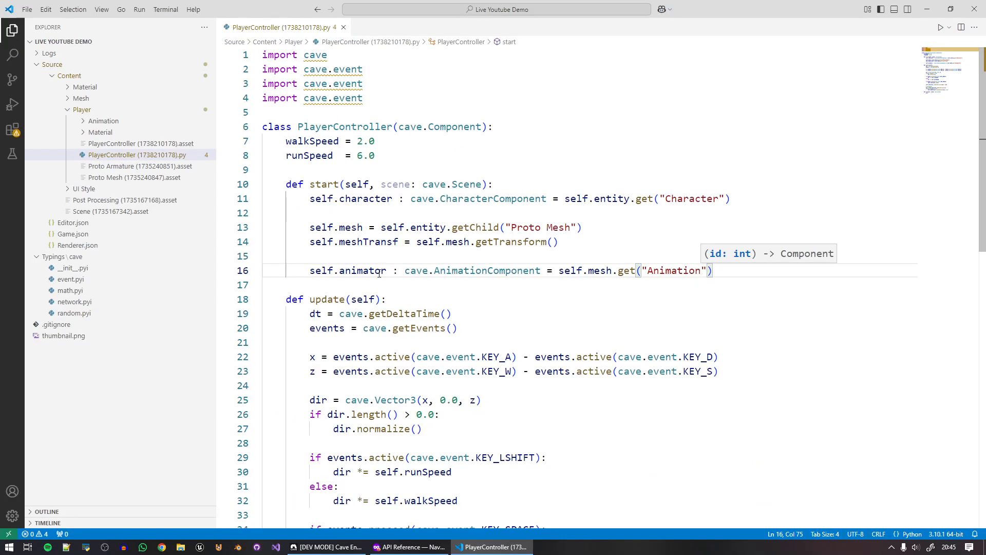
double_click(379, 272)
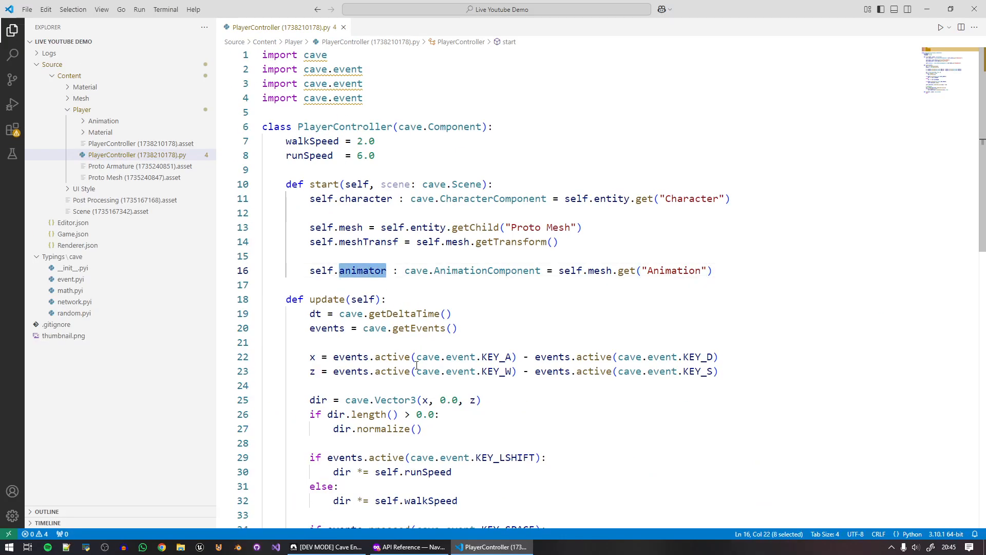
Review the movement, run/walk speed and animating code in update() to find where the running state is decided.
scroll(417, 366, down, 8)
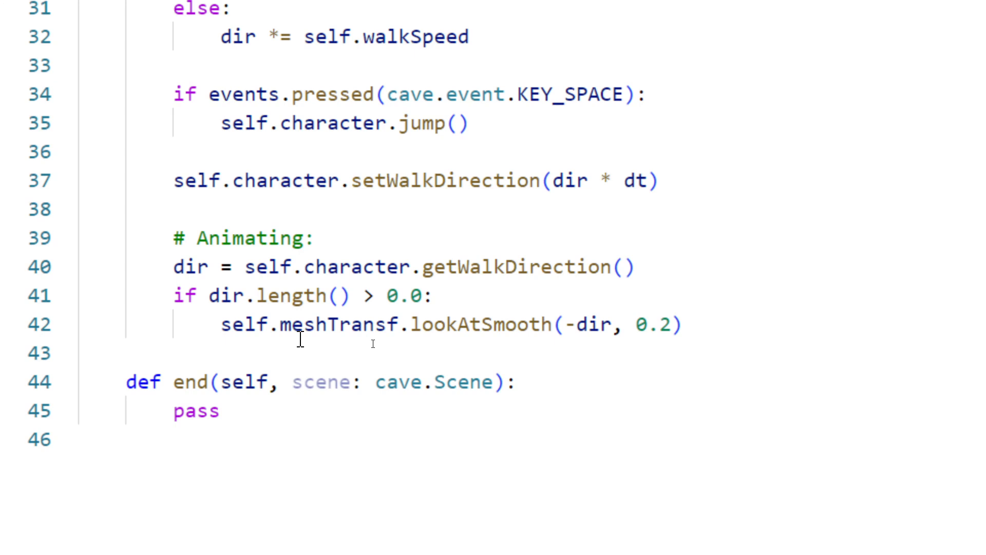
click(688, 322)
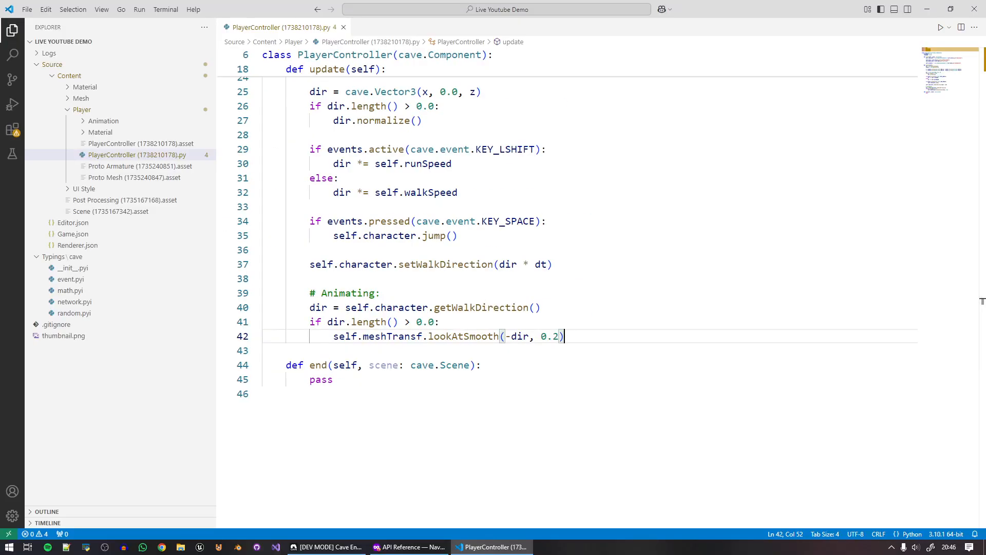
scroll(382, 159, up, 2)
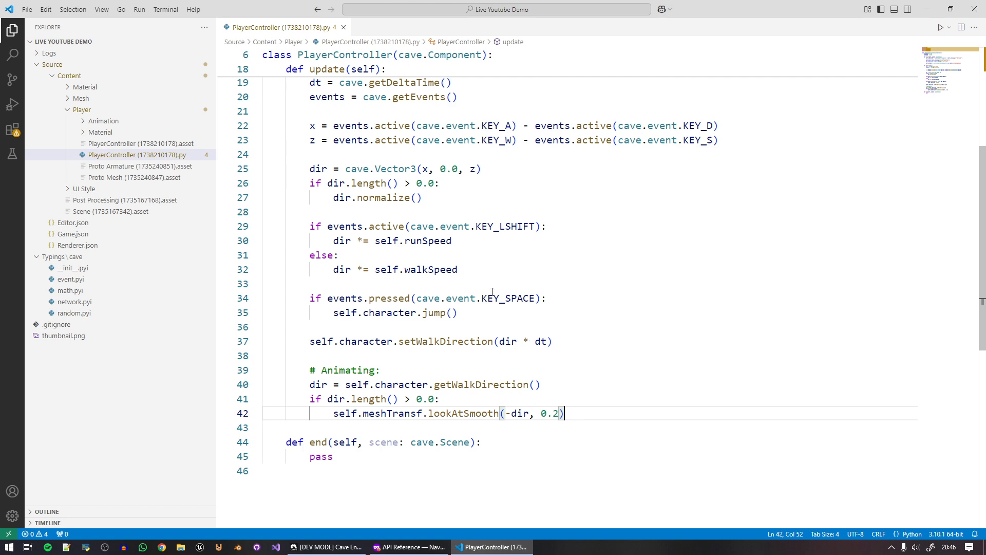
click(559, 227)
scroll(441, 259, up, 1)
click(444, 256)
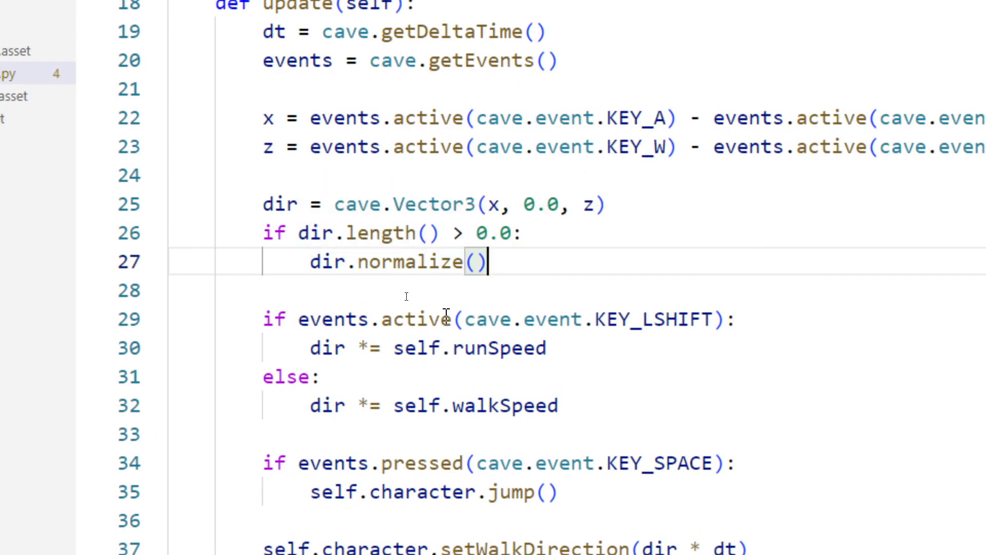
drag(600, 411, 298, 326)
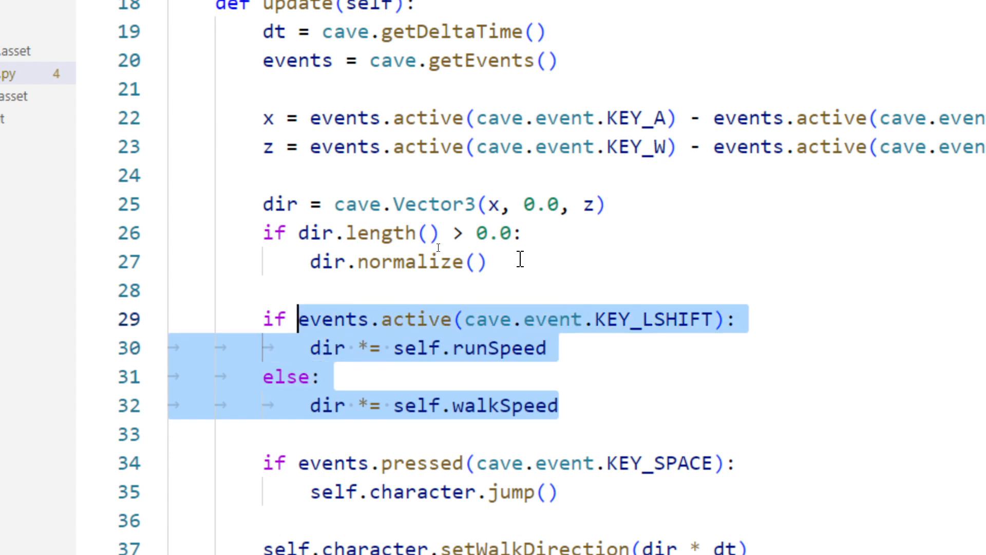
click(558, 406)
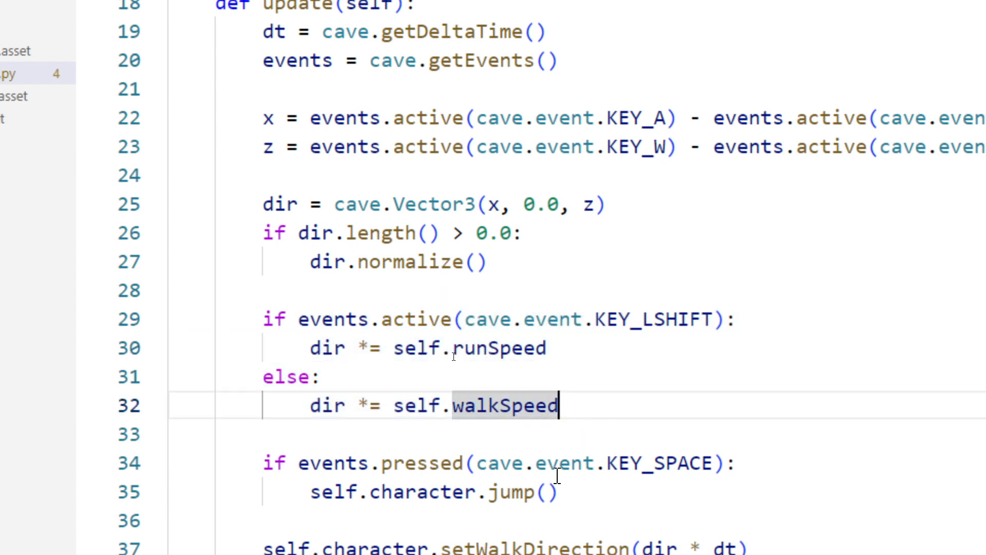
scroll(557, 475, down, 2)
click(539, 138)
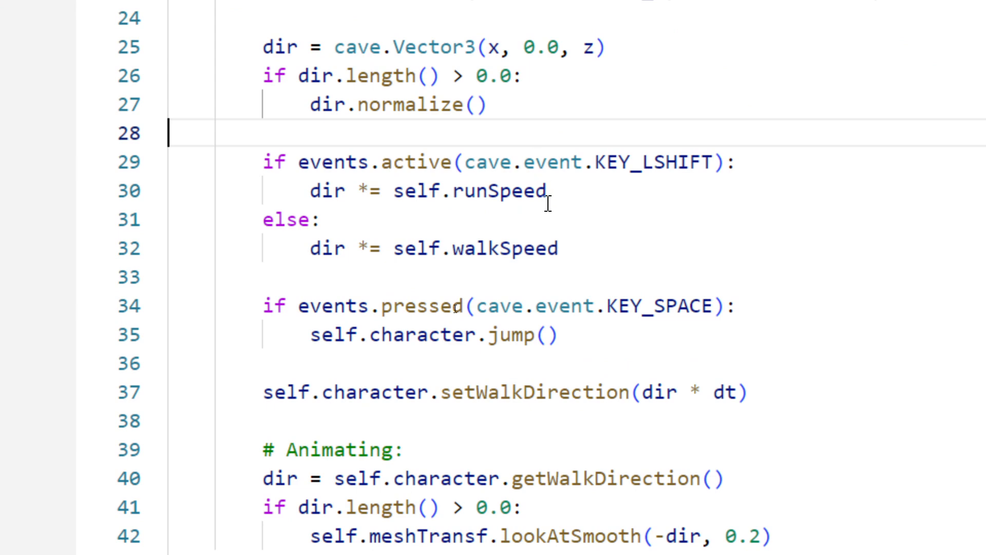
scroll(548, 203, up, 1)
Start an isRunning assignment on its own line below dir.normalize() in update().
click(518, 215)
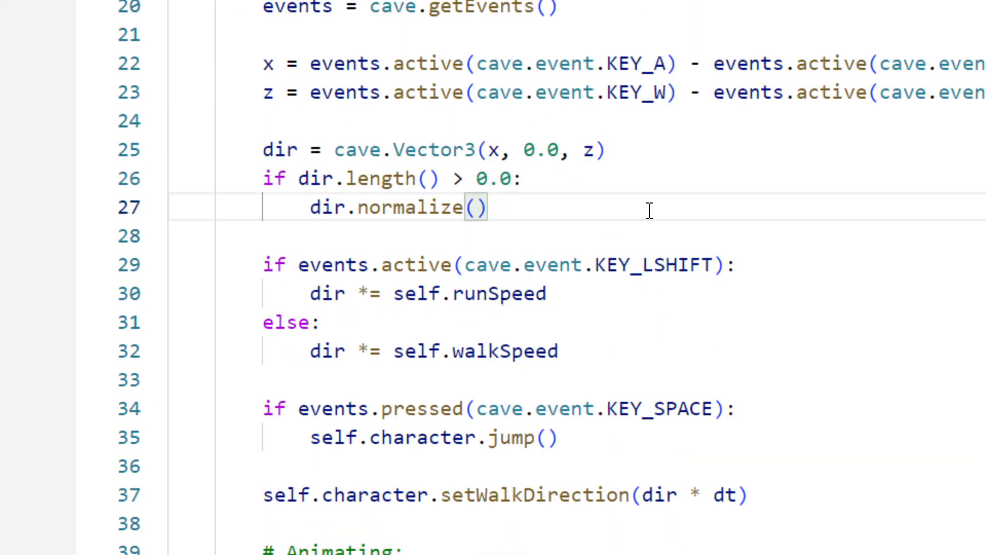
key(Return)
key(Return)
key(BackSpace)
text(isRu)
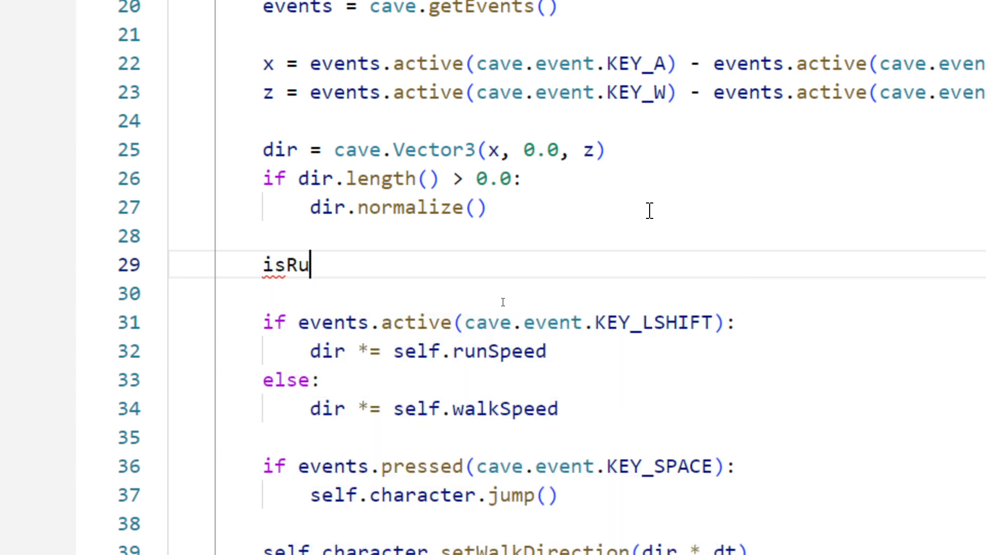
text(nning =)
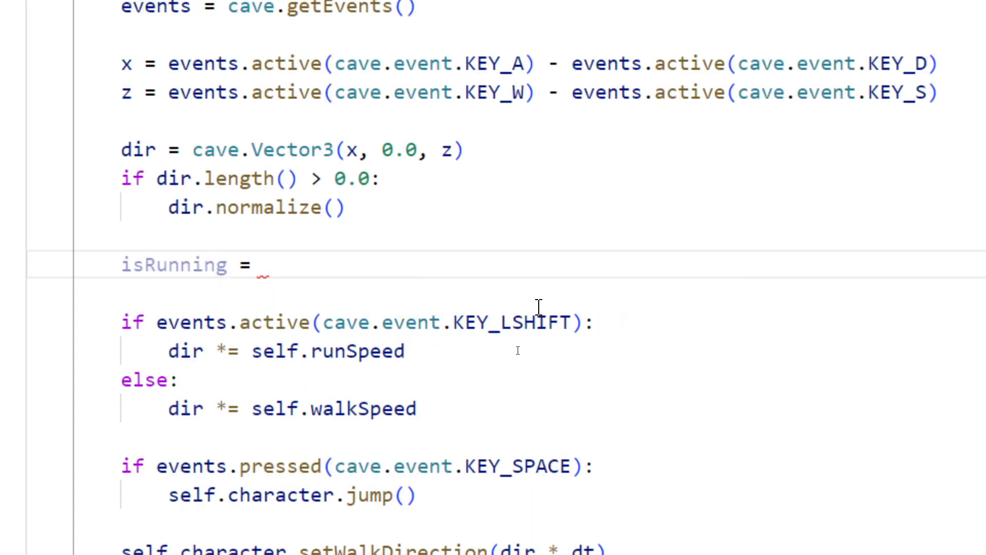
Move events.active(cave.event.KEY_LSHIFT) from the if condition into isRunning, test isRunning there instead, and remove the blank line between them.
drag(583, 322, 156, 322)
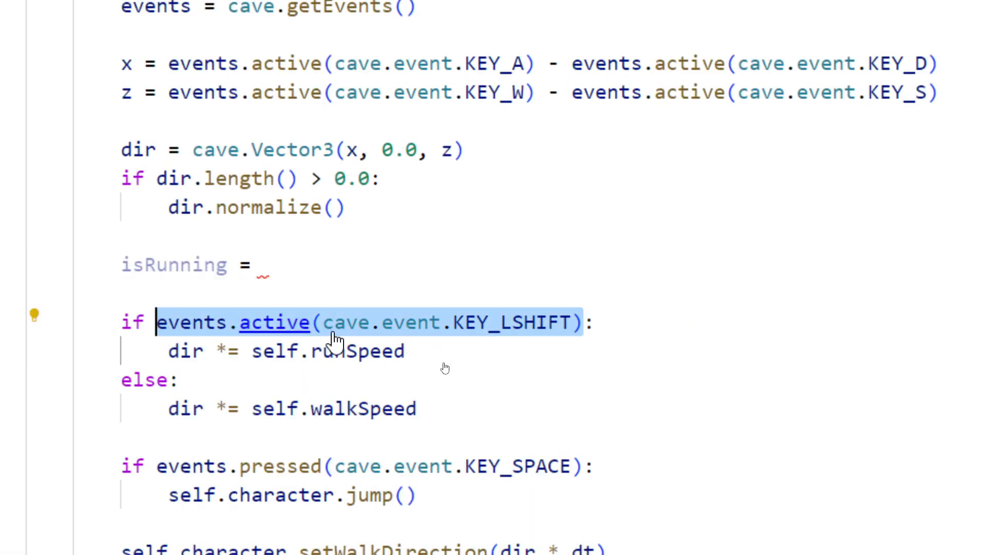
key(ctrl+x)
text(is)
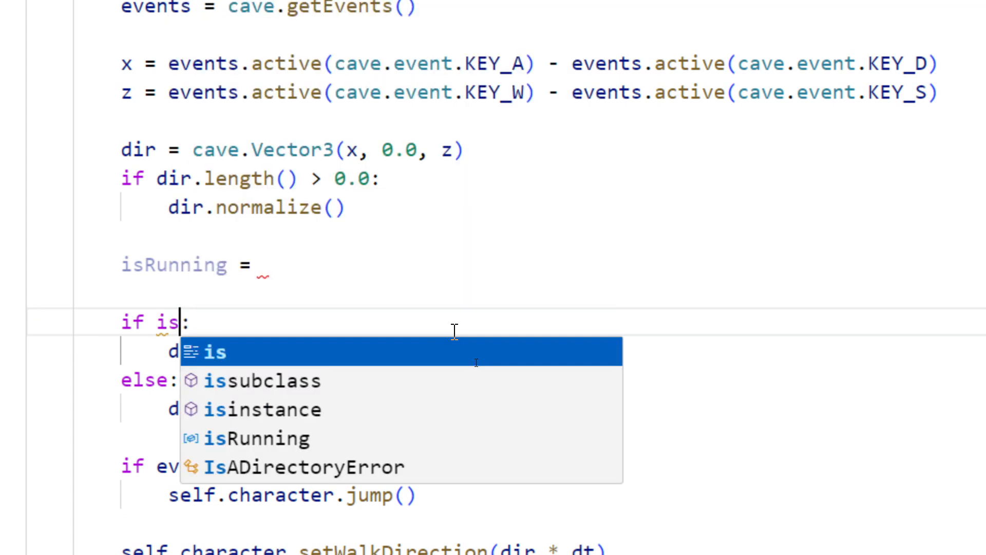
text(Ru)
key(Tab)
key(Up)
key(ctrl+v)
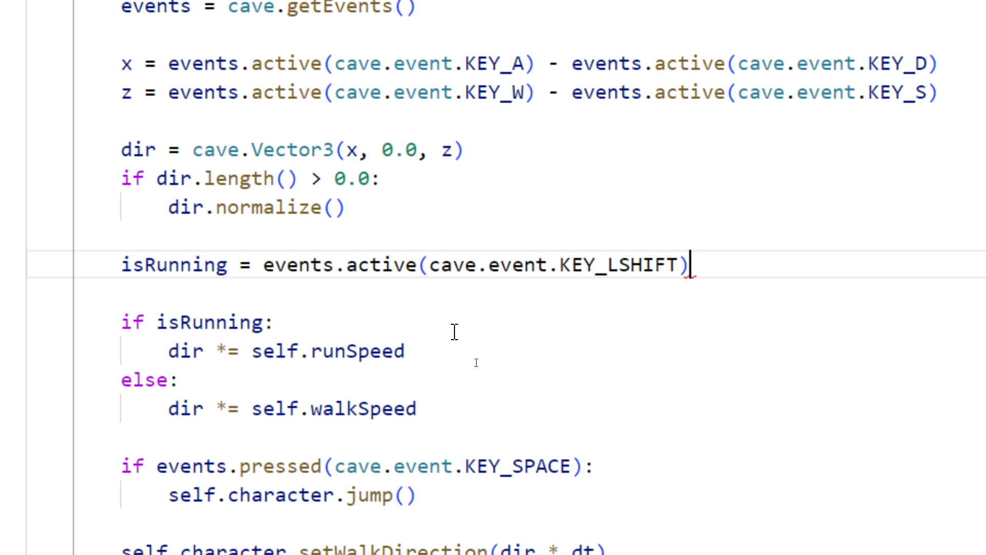
key(Delete)
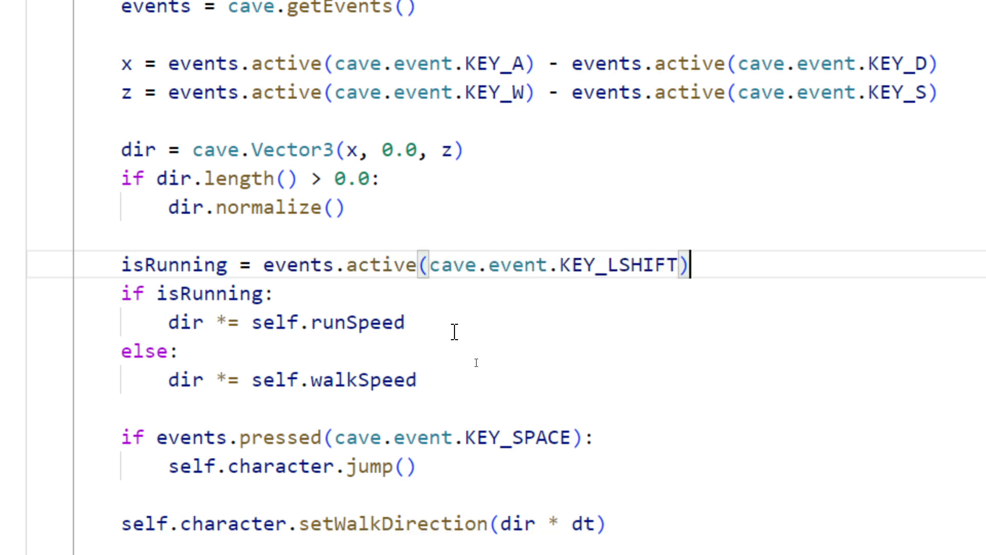
double_click(212, 272)
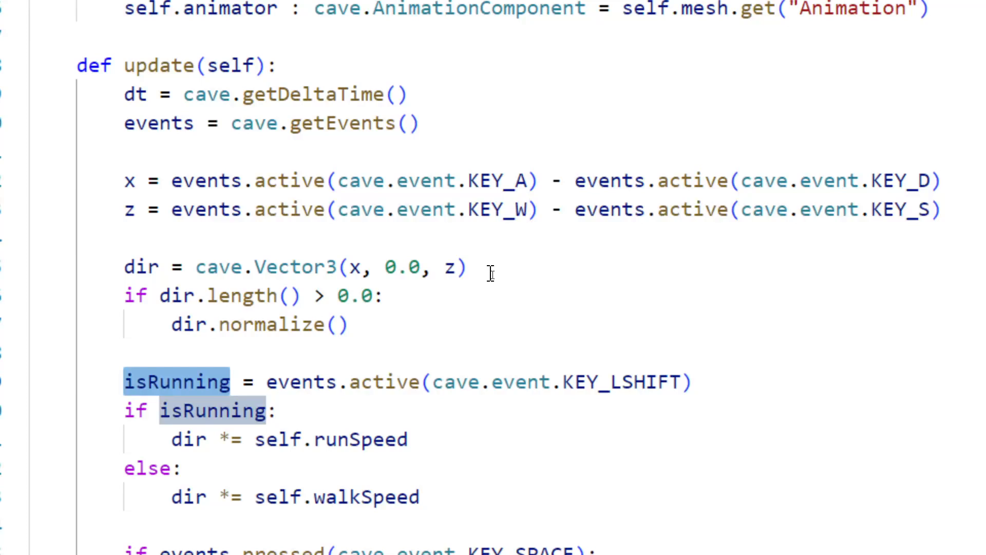
Add isMoving = dir.length() > 0.0 below the dir vector and use isMoving as the condition for normalizing dir.
click(518, 268)
key(Return)
text(is)
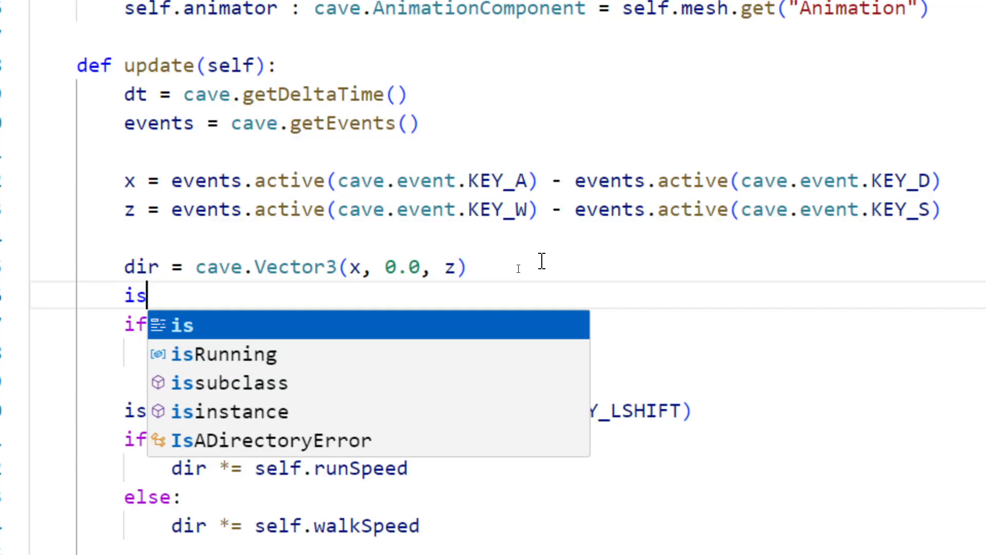
text(Moving =)
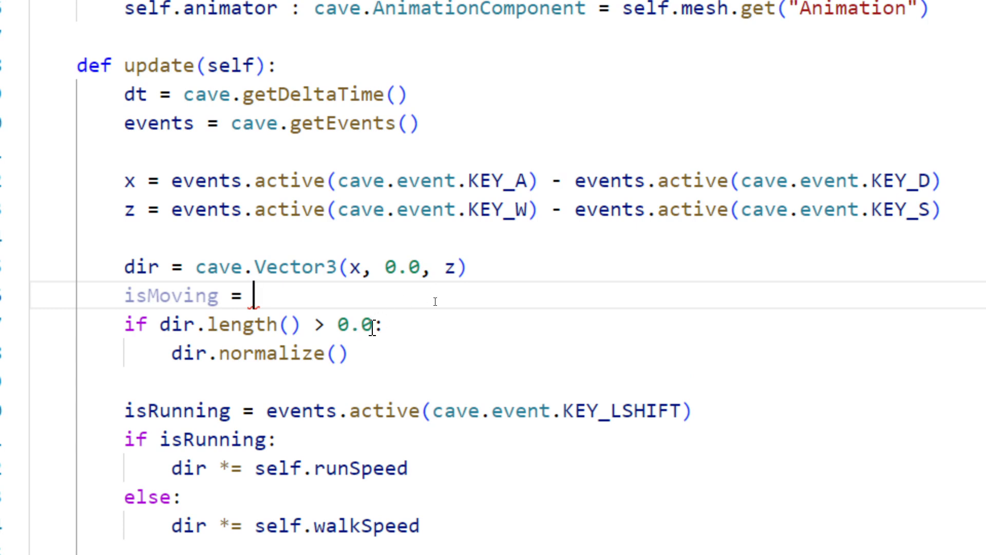
drag(383, 325, 159, 325)
key(ctrl+x)
text(isMoving:)
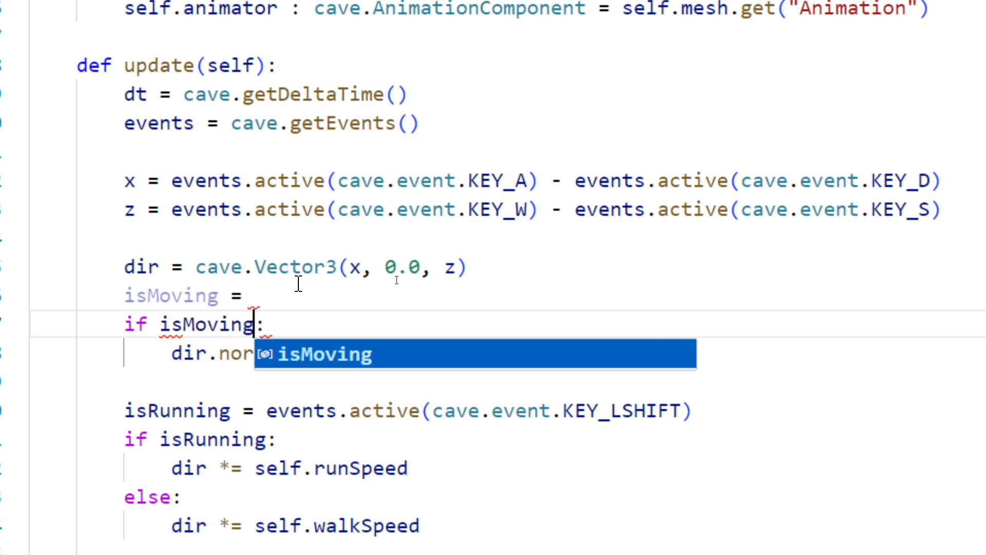
click(298, 285)
key(ctrl+v)
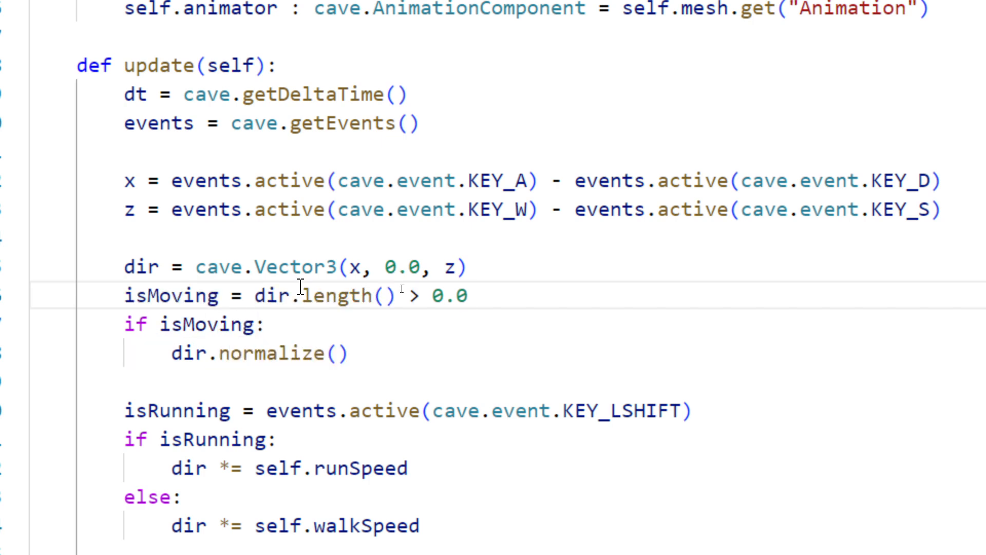
double_click(218, 325)
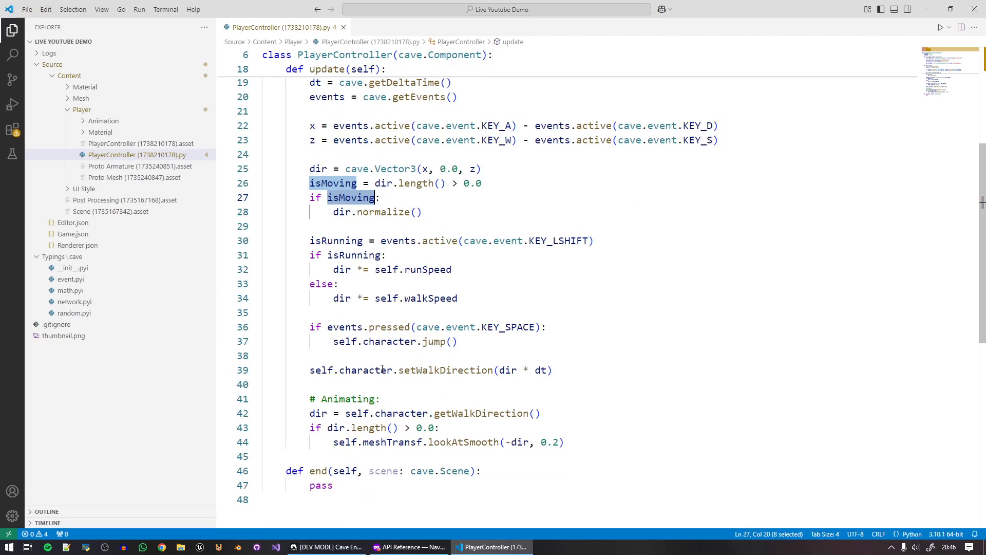
double_click(346, 240)
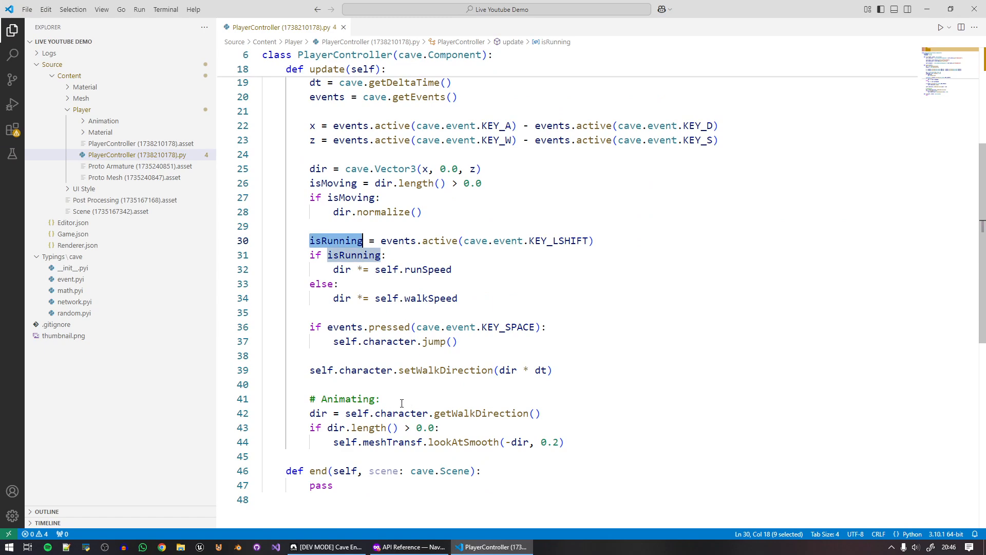
Add an if isMoving: block below the lookAtSmooth call in the Animating section, separated by a blank line.
scroll(401, 403, down, 1)
click(580, 396)
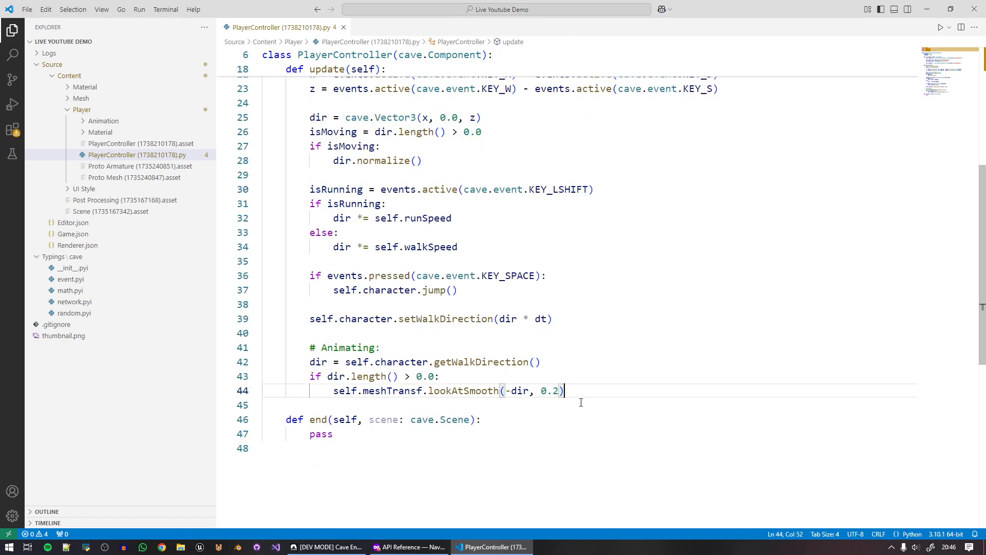
key(Return)
key(Return)
key(BackSpace)
text(i)
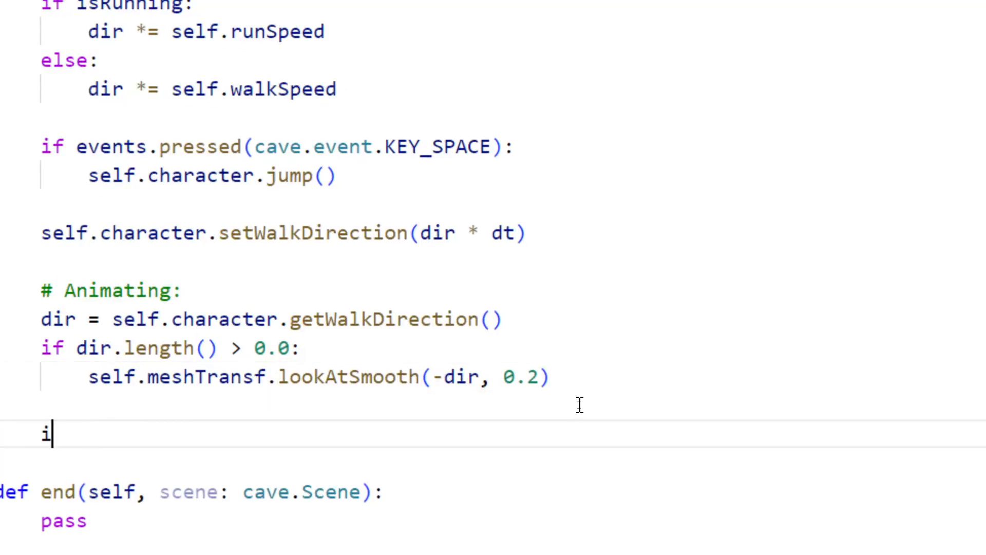
text(f isMoving:)
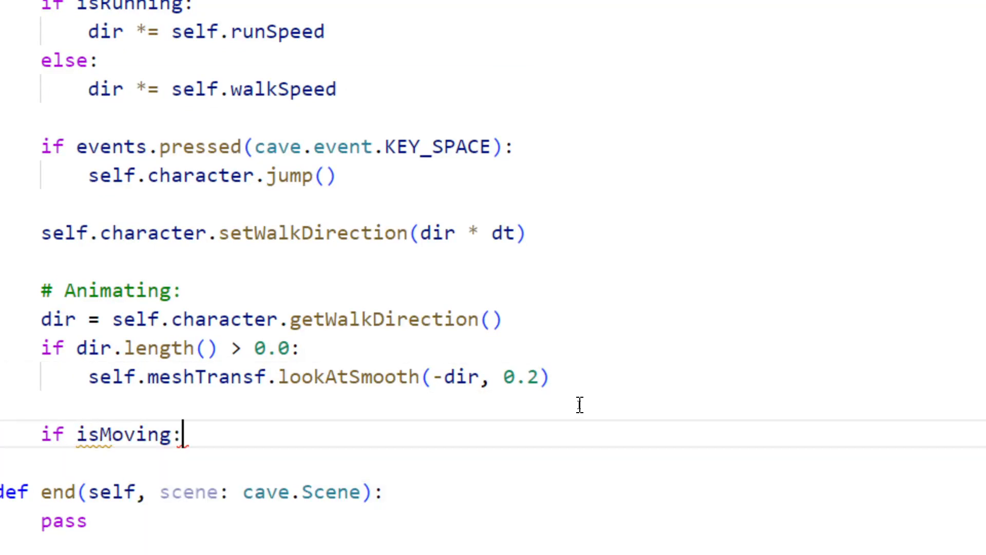
key(Return)
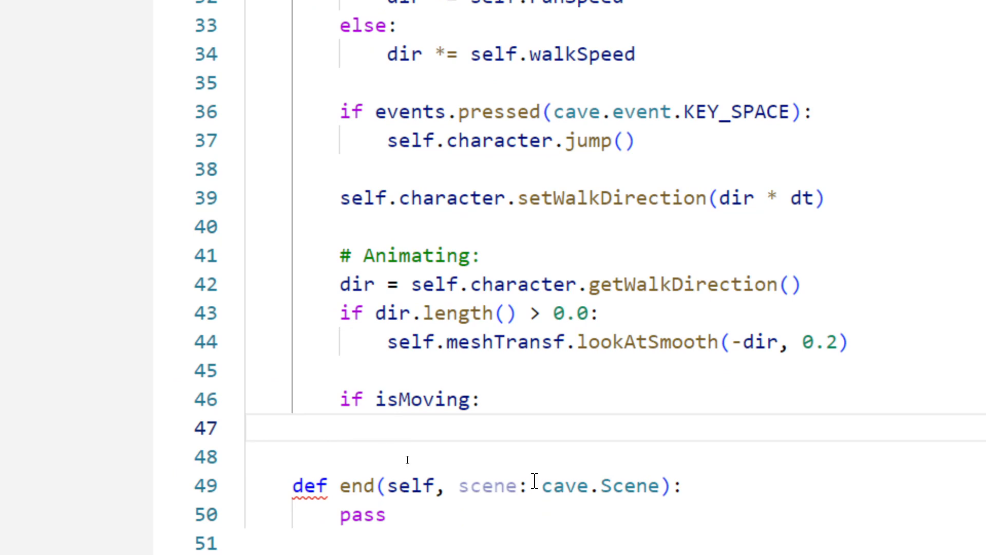
Nest an if isRunning: branch inside the isMoving block with the placeholder comment "# Run Anim.".
text(if is)
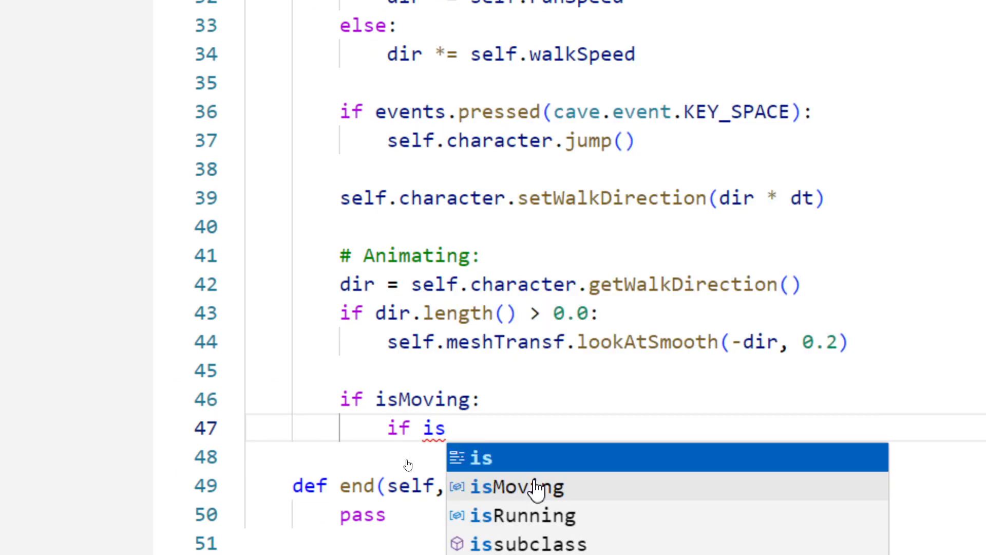
text(Running:)
key(Return)
text(# )
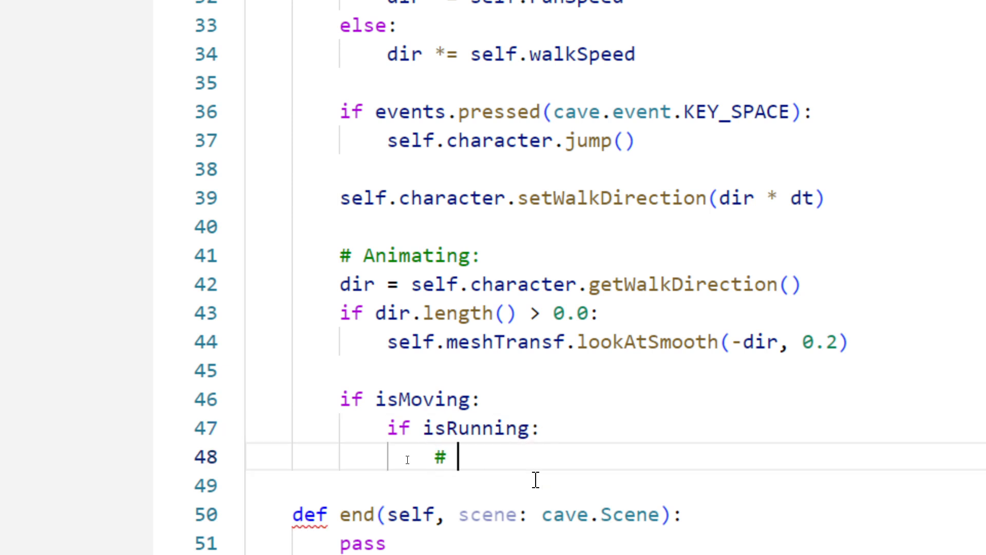
text(Run Anim.)
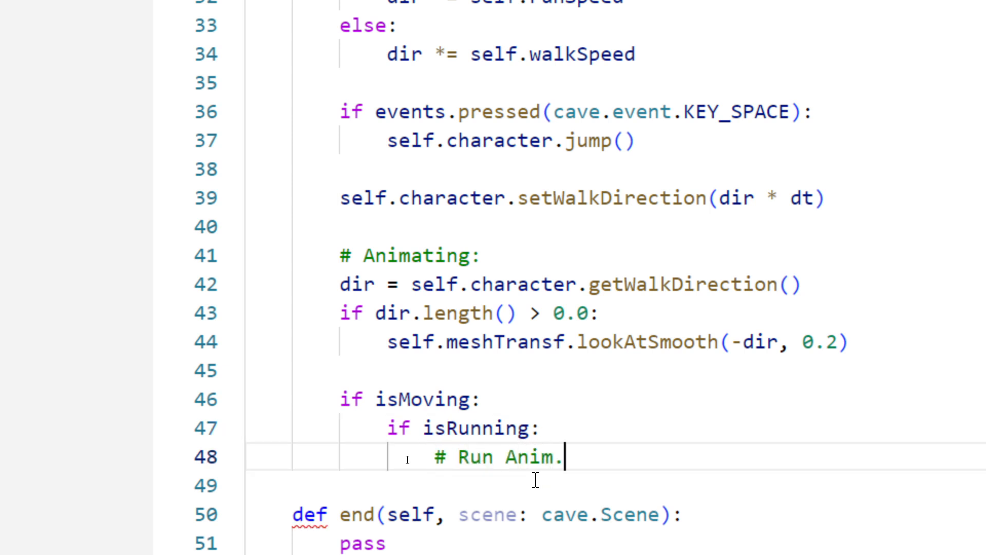
Complete the comment as "# Run Anim..." and add an else: branch to if isRunning containing "# Walk Anim...".
text(..)
key(Return)
key(BackSpace)
text(else)
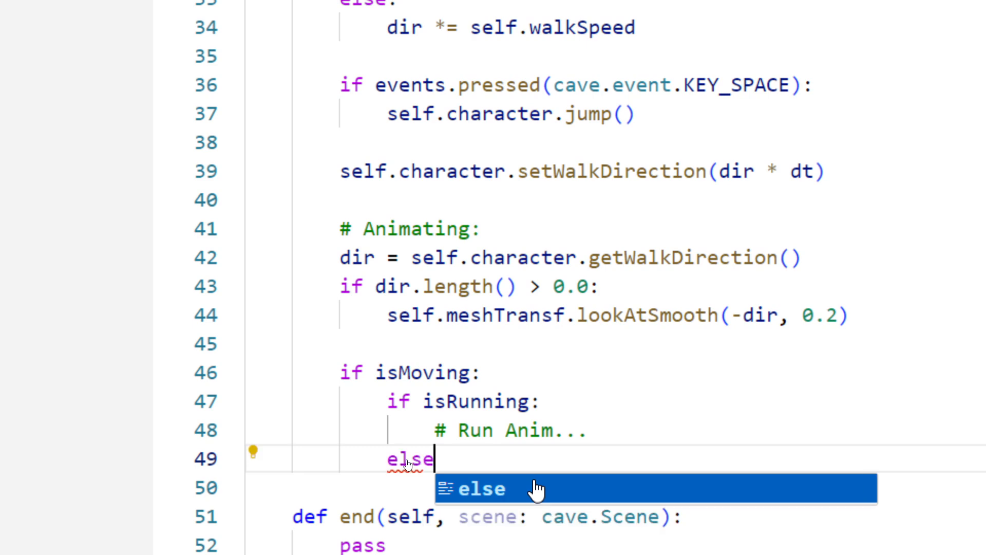
text(:)
key(Return)
text(# Walk )
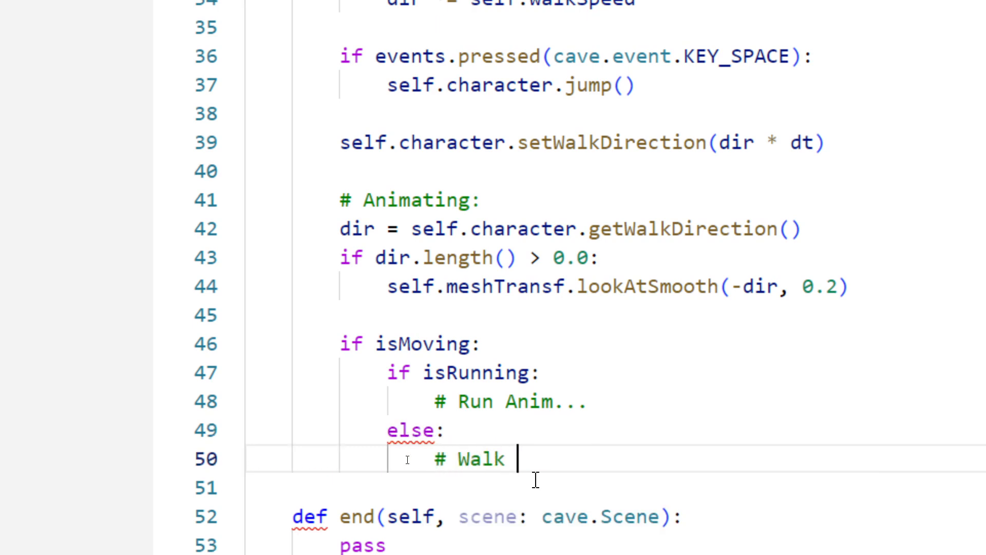
text(Anim...)
Add an else: branch to the if isMoving block with the placeholder comment "# Idle Anim...".
key(Return)
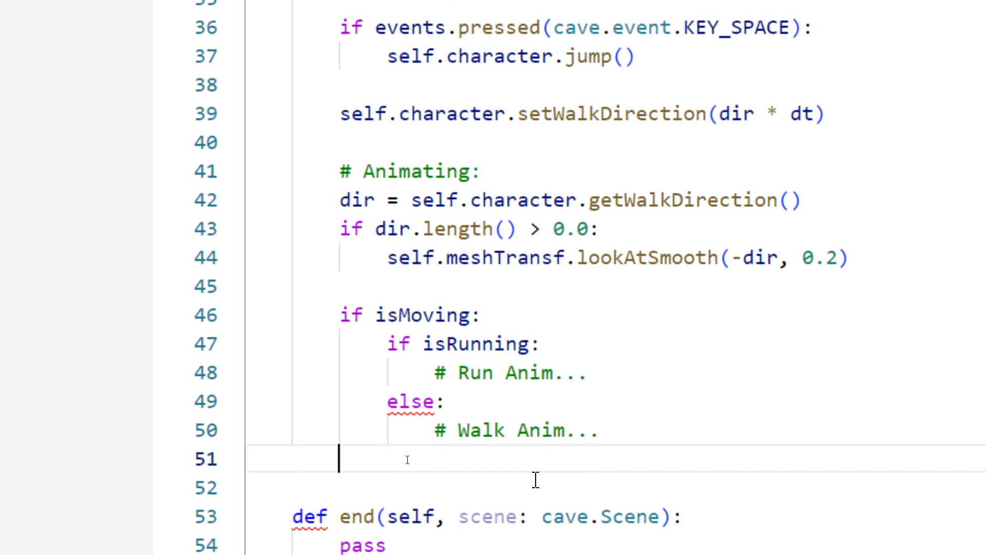
text(else:)
key(Return)
text(#)
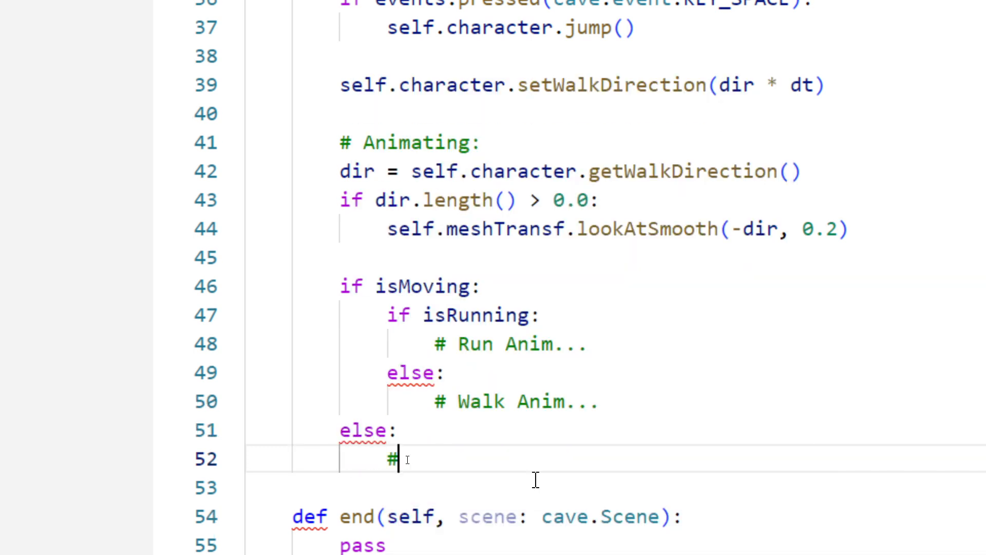
text( Idle Anim)
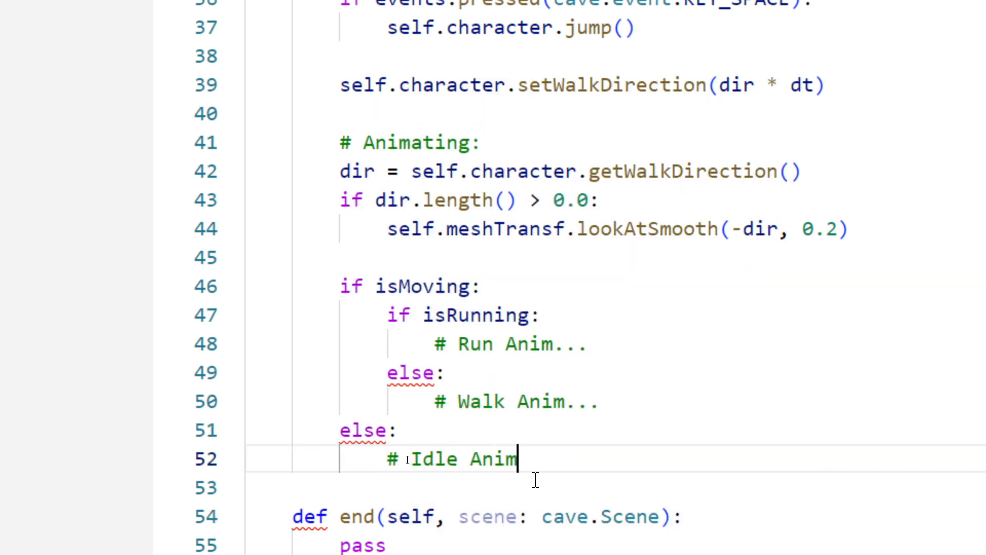
text(...)
double_click(438, 290)
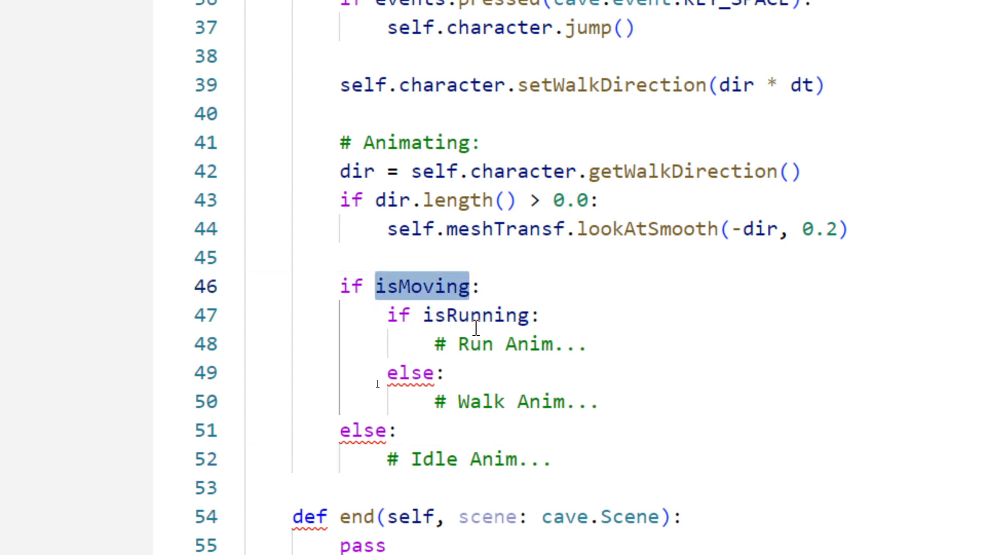
drag(387, 315, 617, 399)
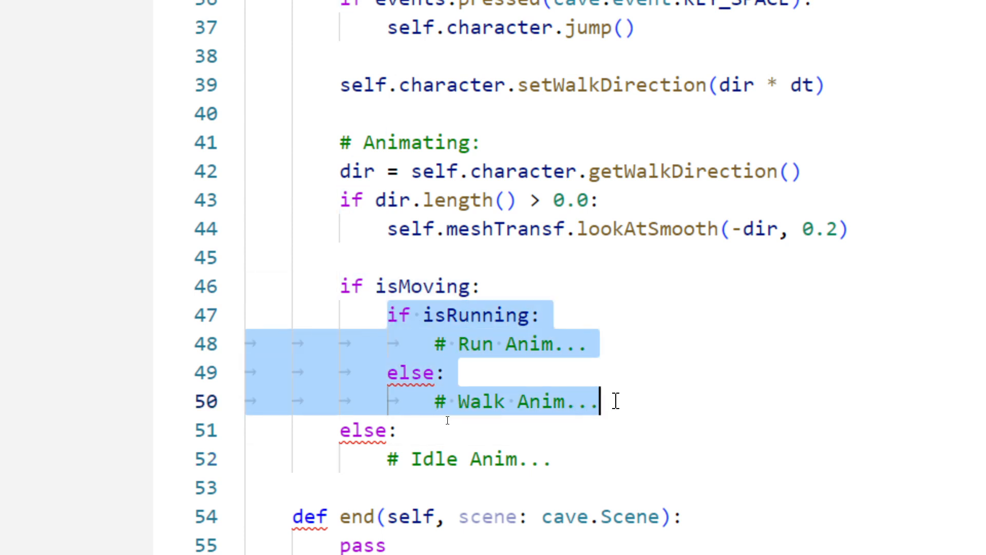
drag(560, 460, 398, 459)
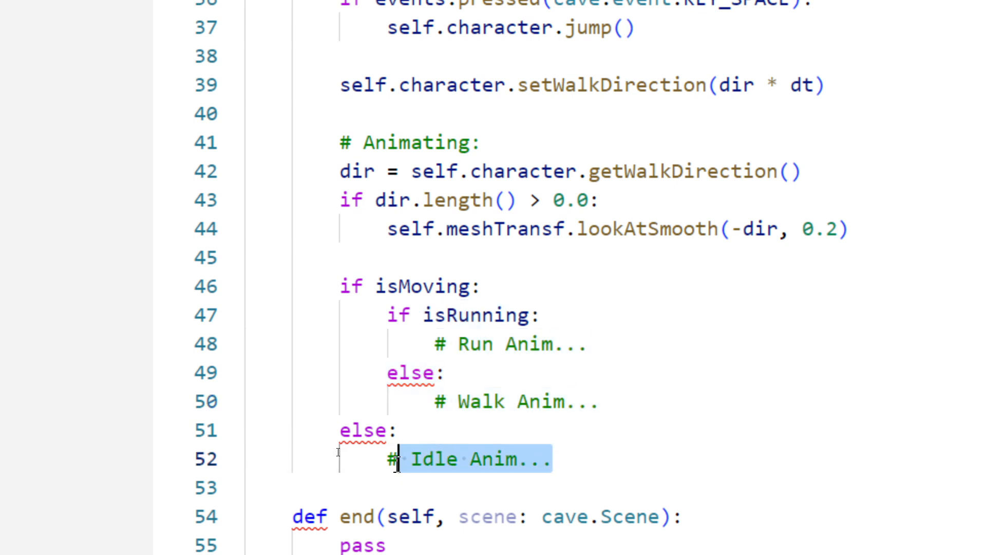
Insert if self.character.onGround(): above the isMoving block and indent the whole isMoving/else block beneath it.
click(441, 255)
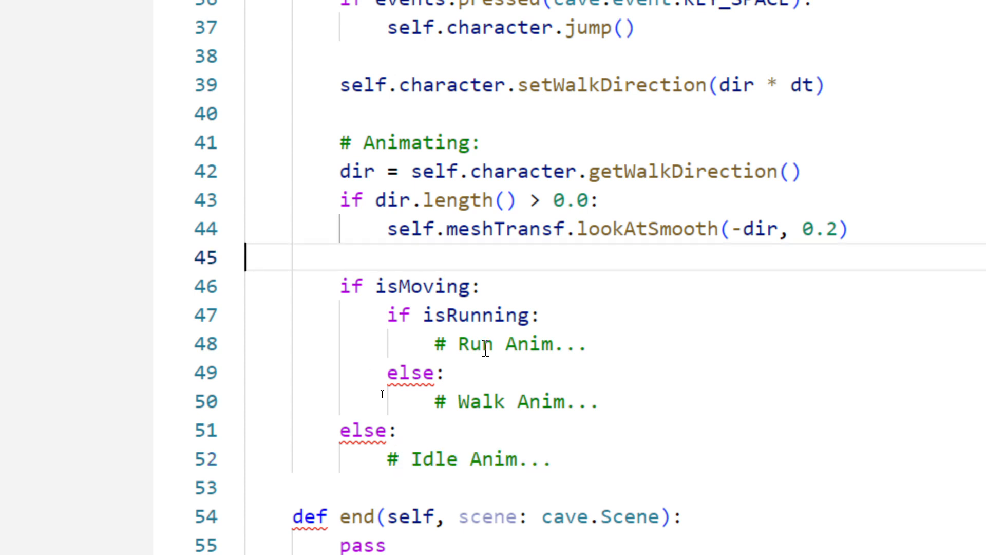
scroll(581, 345, down, 1)
key(Return)
key(Tab)
key(Tab)
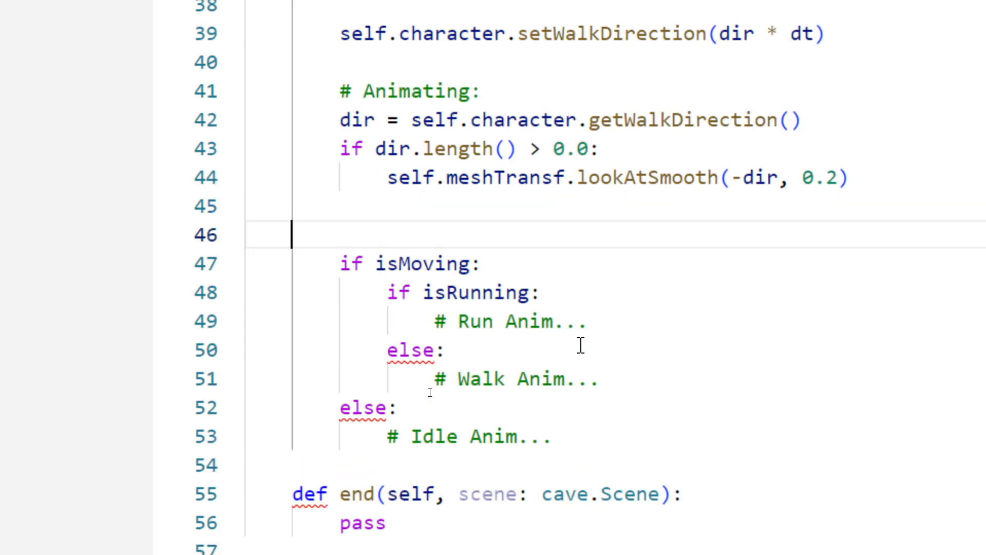
text(if self.character.onG)
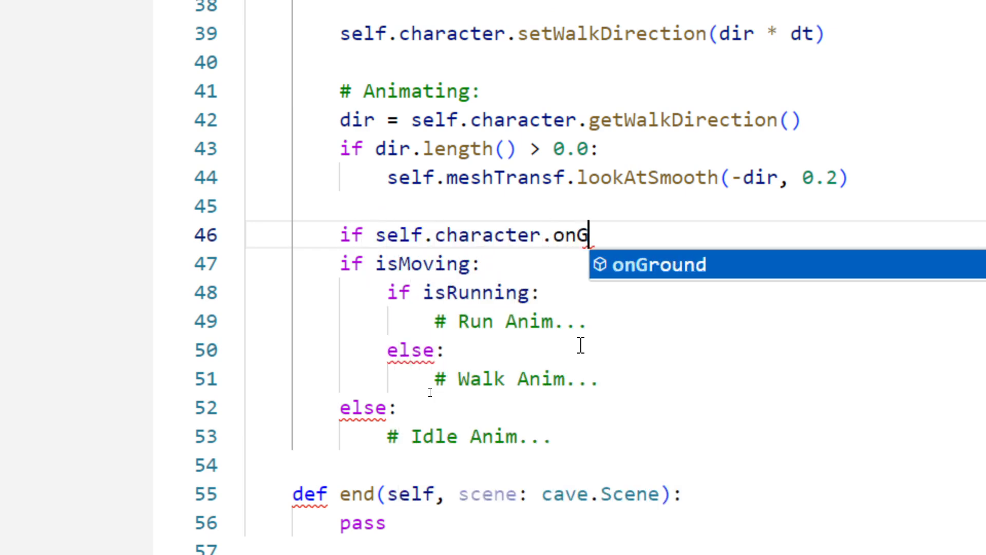
key(Tab)
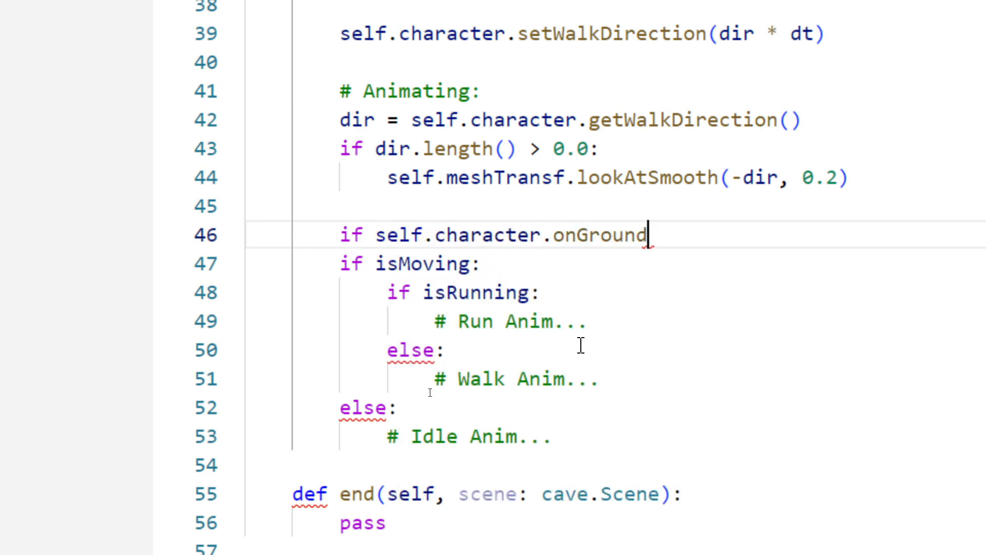
text(())
mouse_move(615, 227)
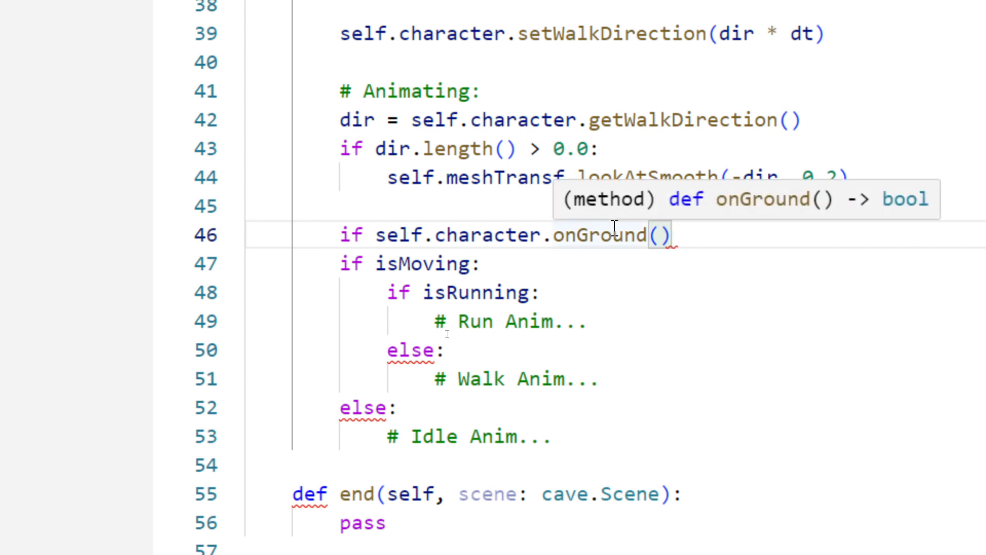
text(:>)
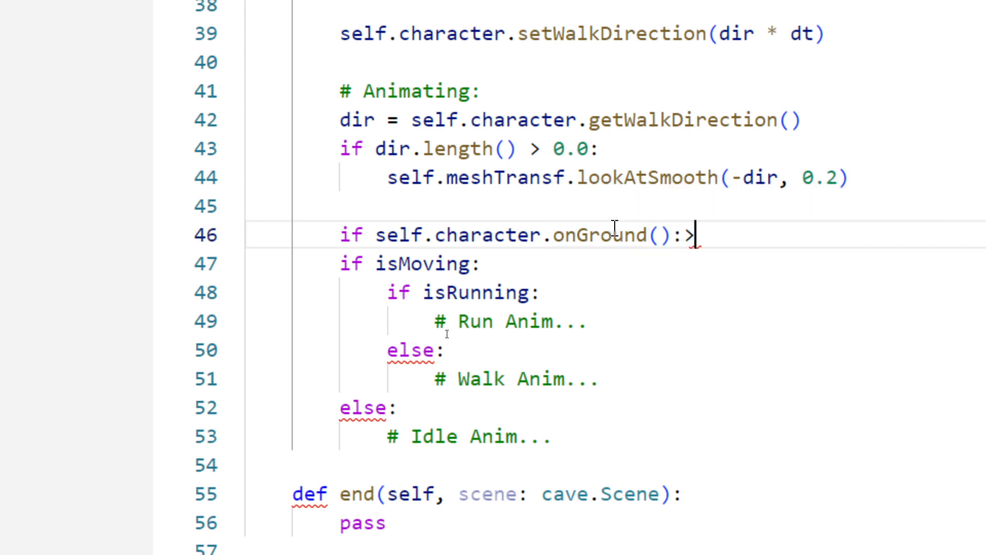
key(BackSpace)
drag(436, 264, 541, 437)
key(Tab)
Add an else: branch to the onGround() check with the placeholder comment "# Fall Anim...".
click(627, 437)
key(Return)
key(BackSpace)
key(BackSpace)
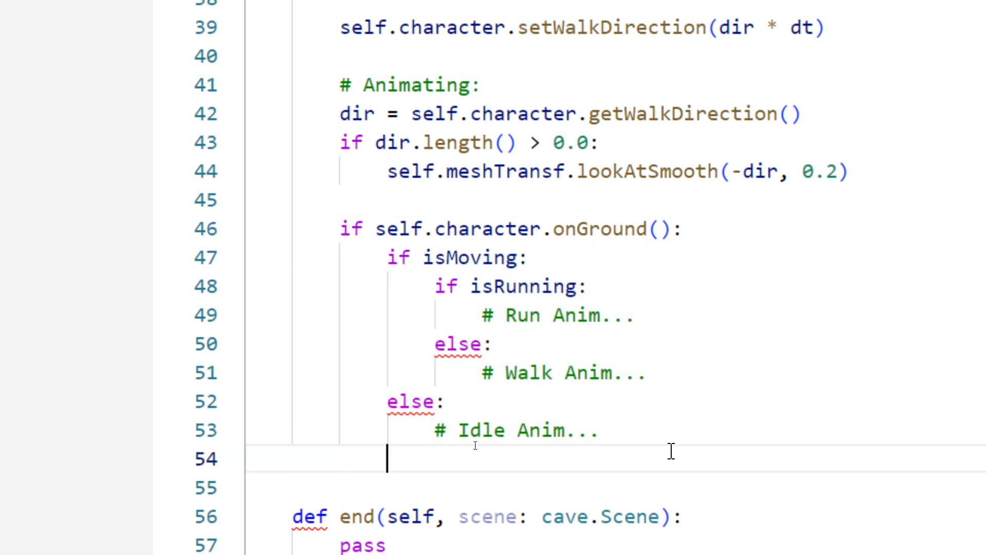
text(else:)
key(Return)
text(#)
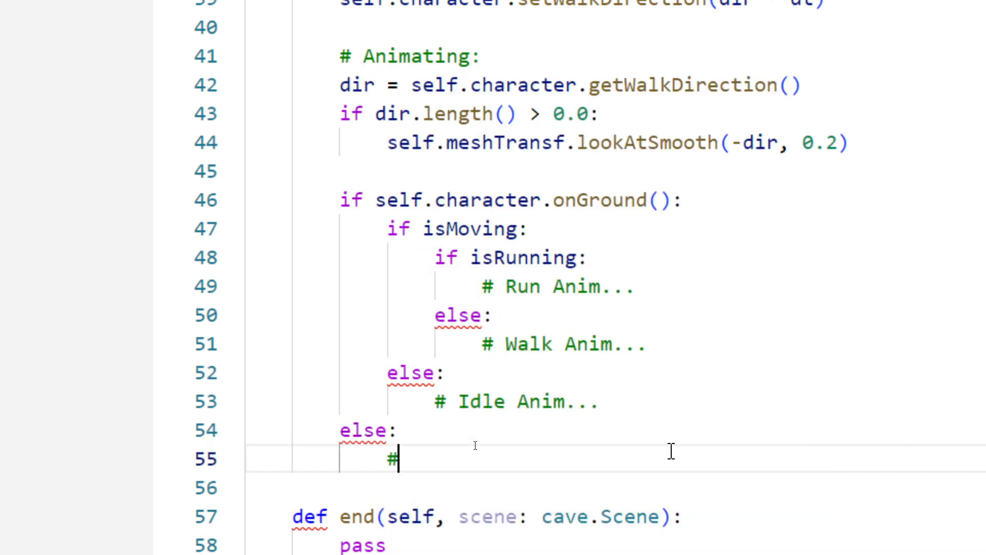
text( Fall Anim...)
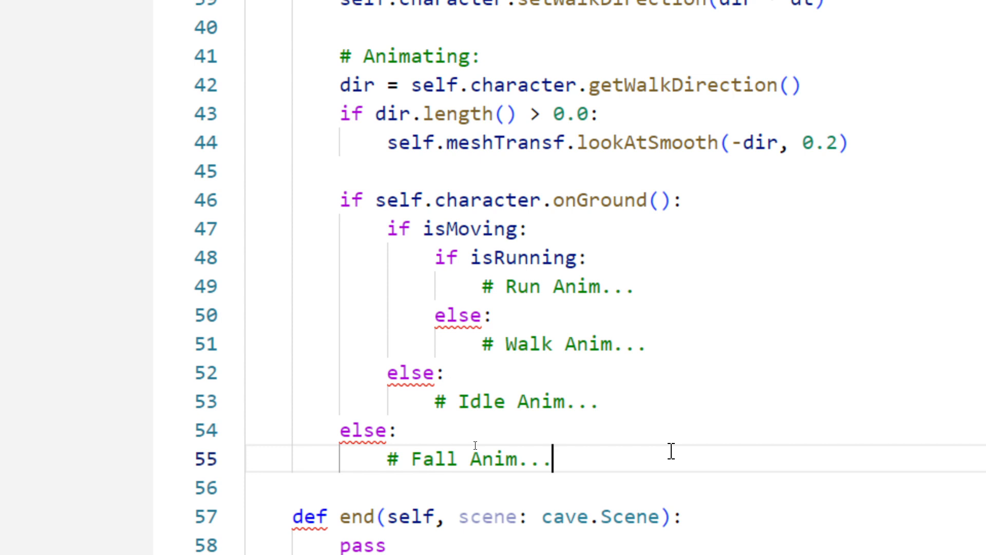
Replace the "# Run Anim..." comment with a self.animator.playByName("") call.
click(686, 290)
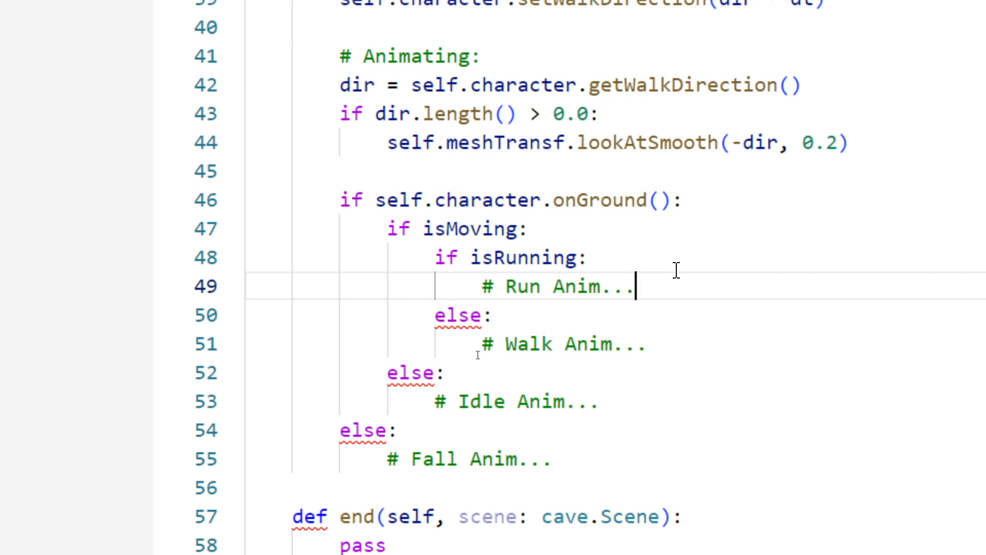
key(shift+Home)
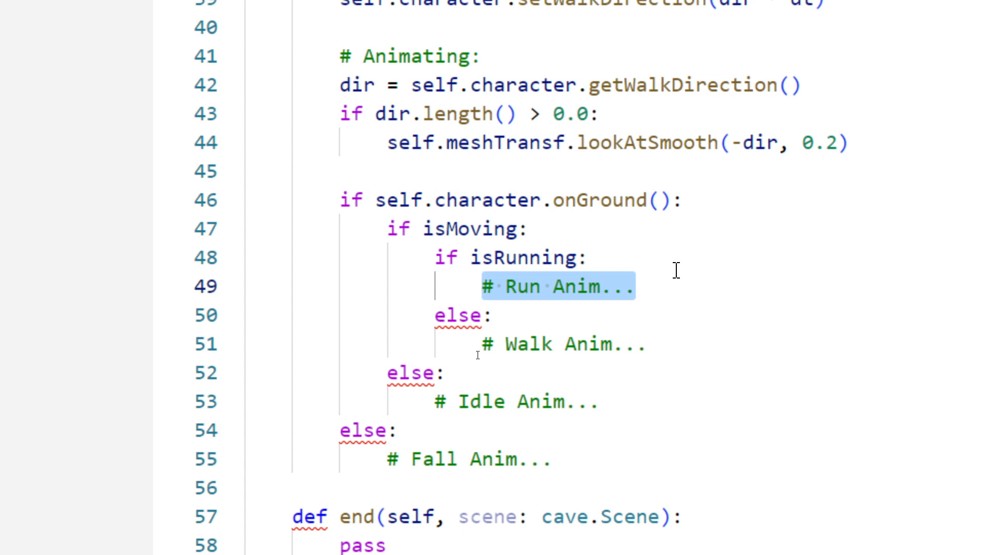
text(self.animator)
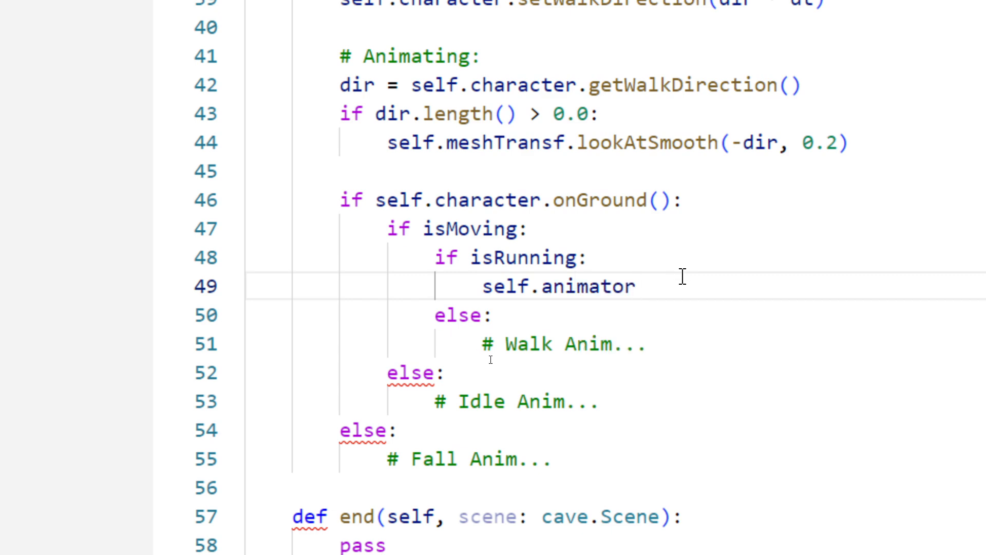
text(.play)
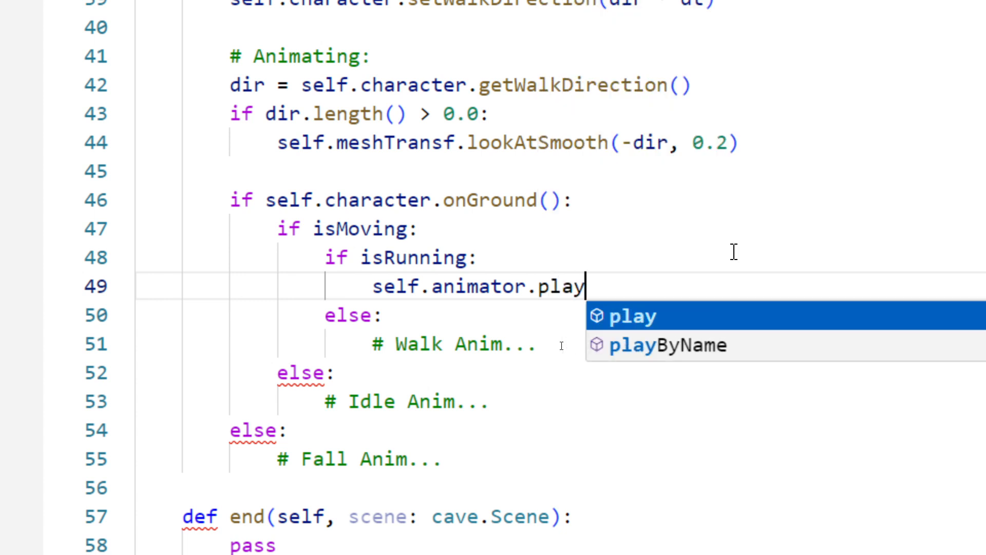
text(ByName)
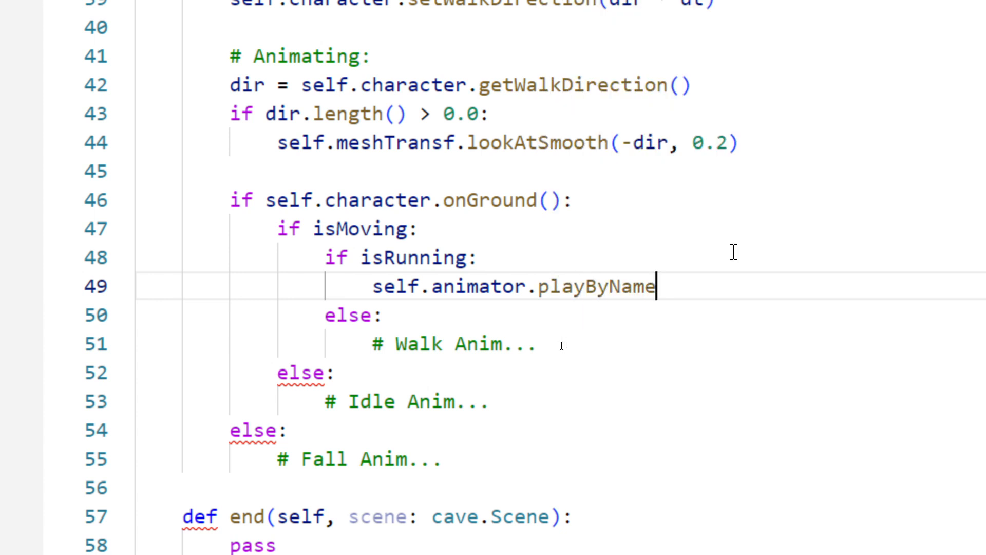
text(("")
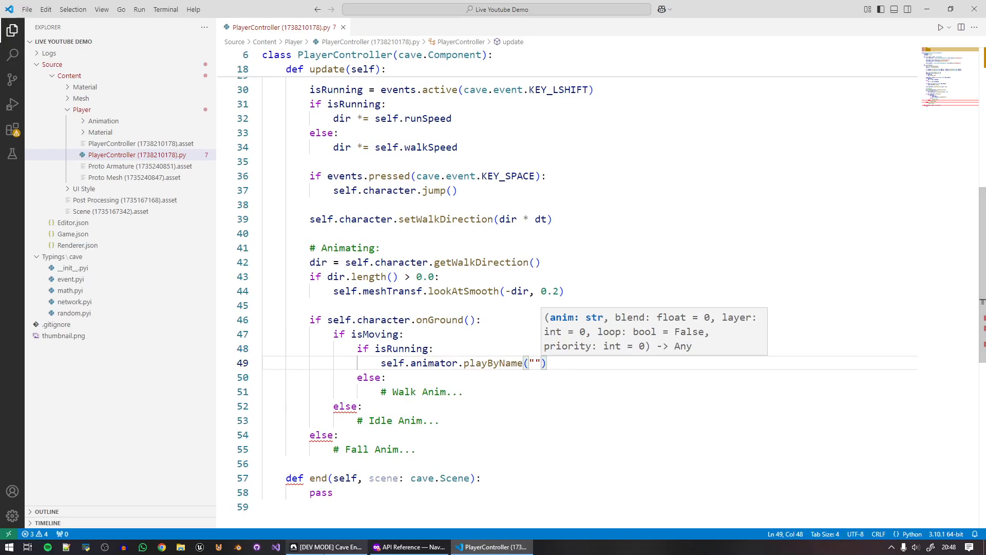
Copy the p-run animation's name from the Player/Animation folder in Cave Engine and paste it into the playByName quotes in VS Code.
click(328, 546)
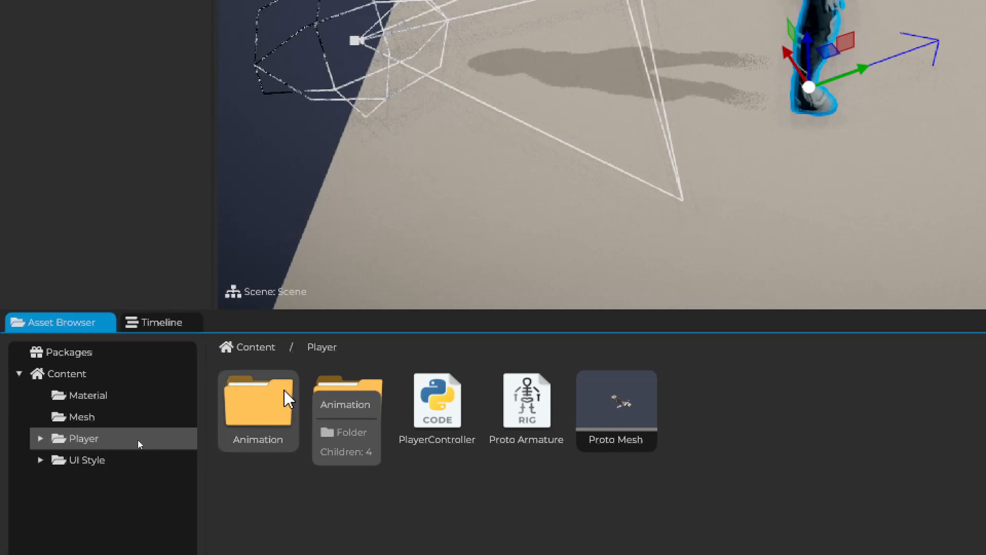
double_click(262, 403)
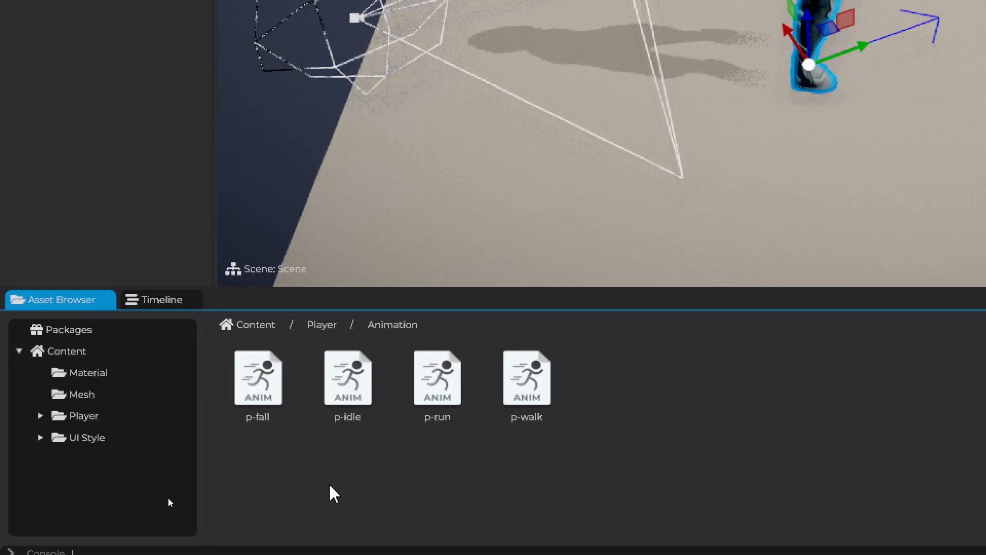
right_click(448, 369)
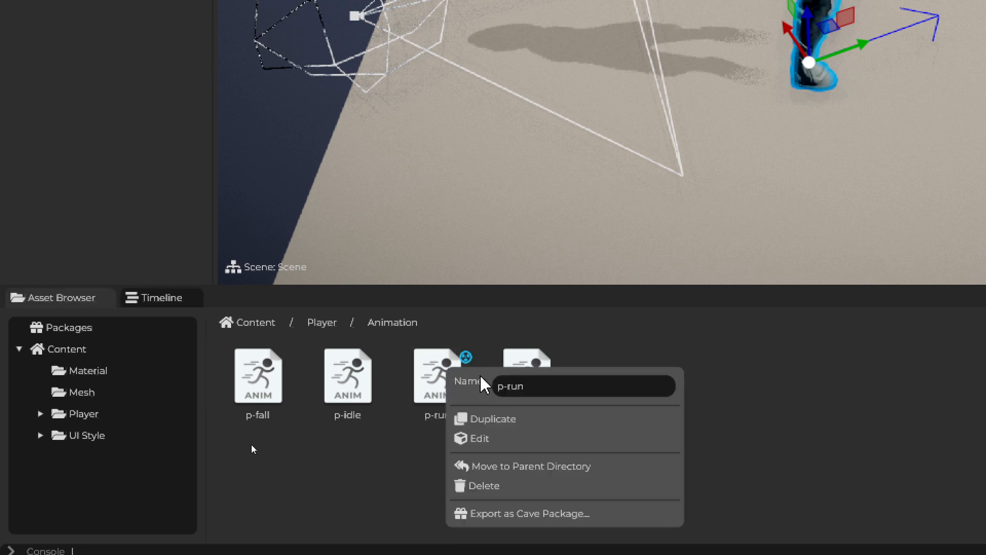
double_click(591, 390)
key(ctrl+c)
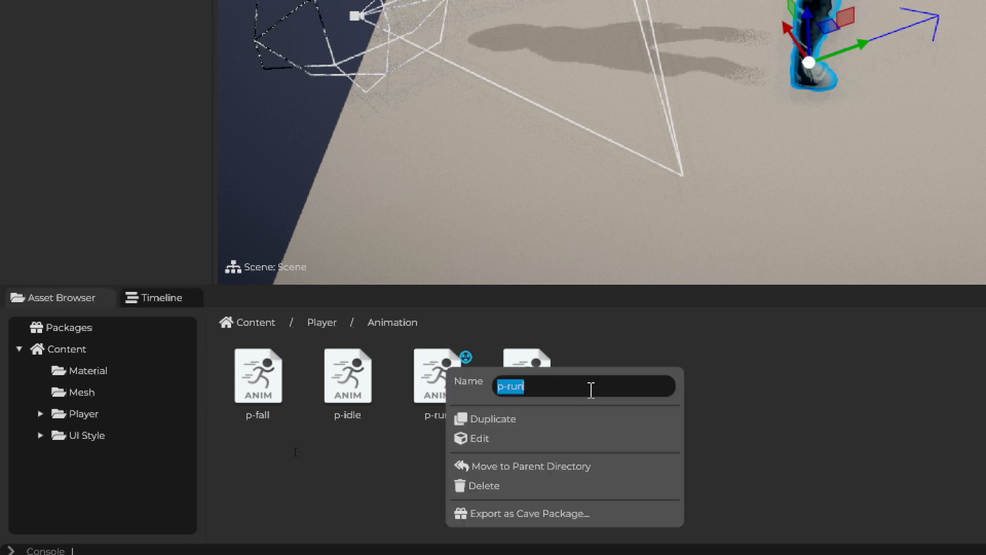
click(808, 377)
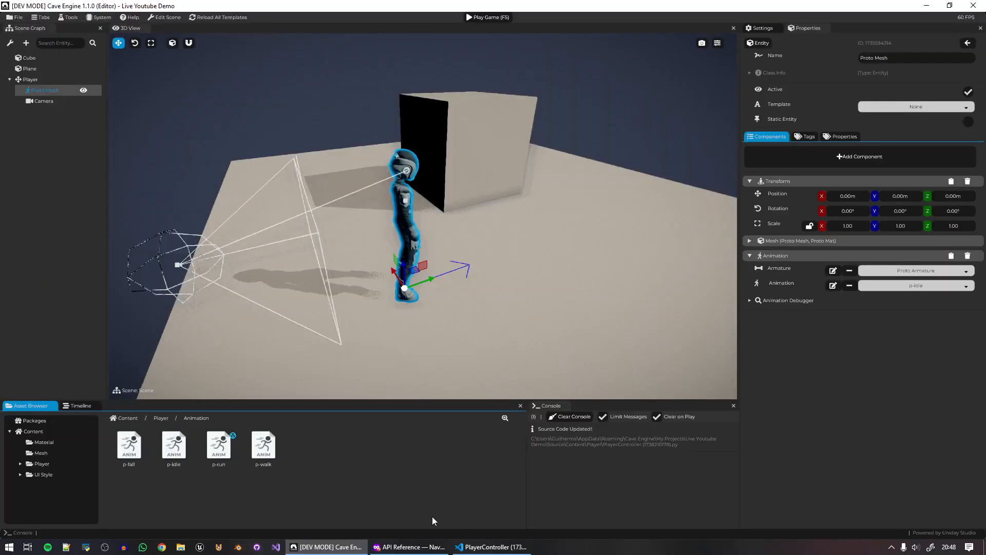
click(491, 545)
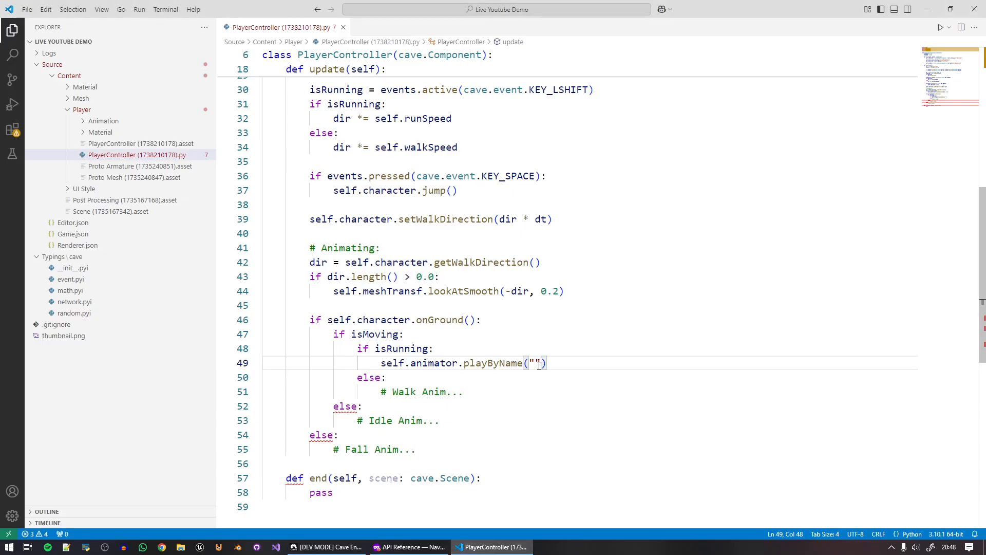
key(ctrl+v)
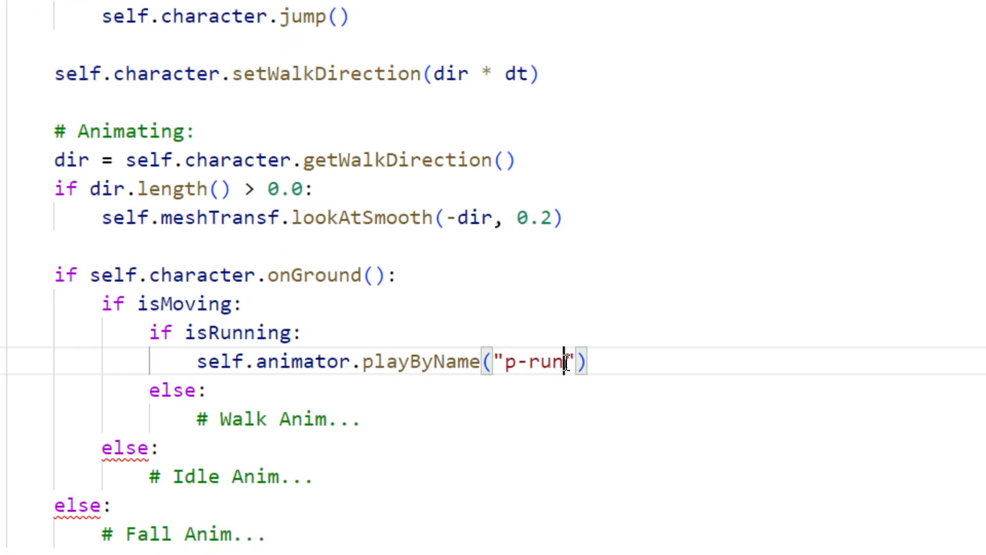
drag(565, 364, 529, 363)
click(589, 368)
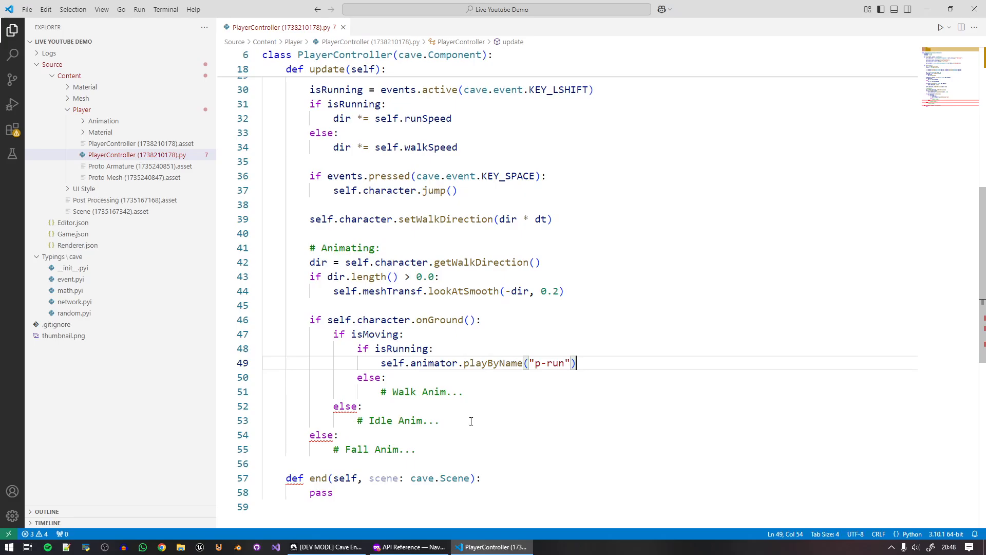
Switch to Cave Engine and examine the p-run animation's name in the Player/Animation folder, keeping it as p-run.
click(325, 547)
right_click(273, 414)
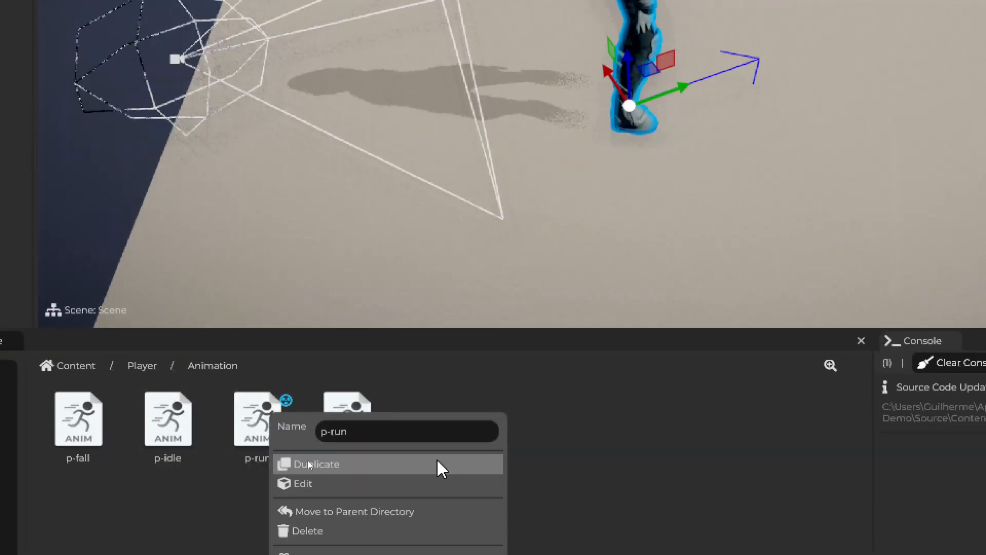
click(434, 428)
key(Return)
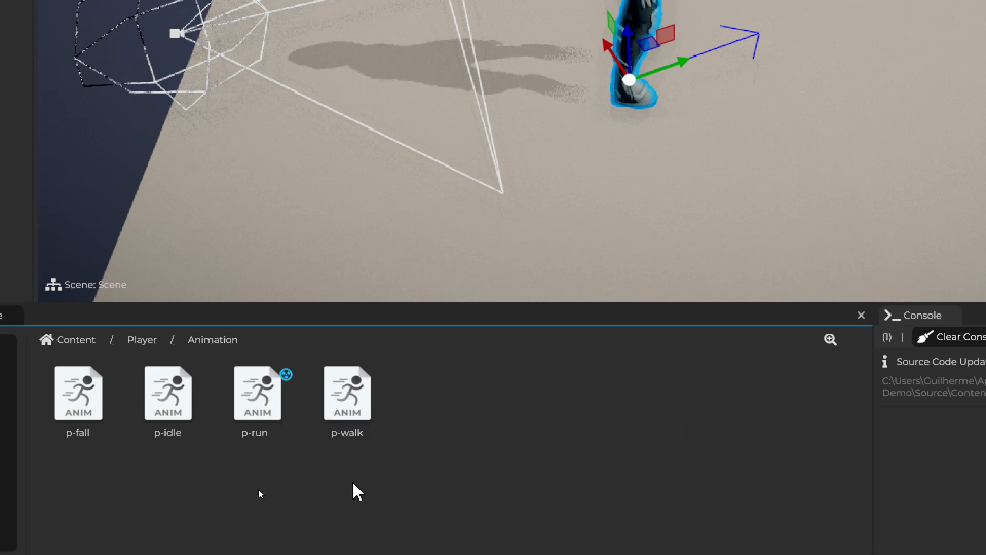
right_click(278, 441)
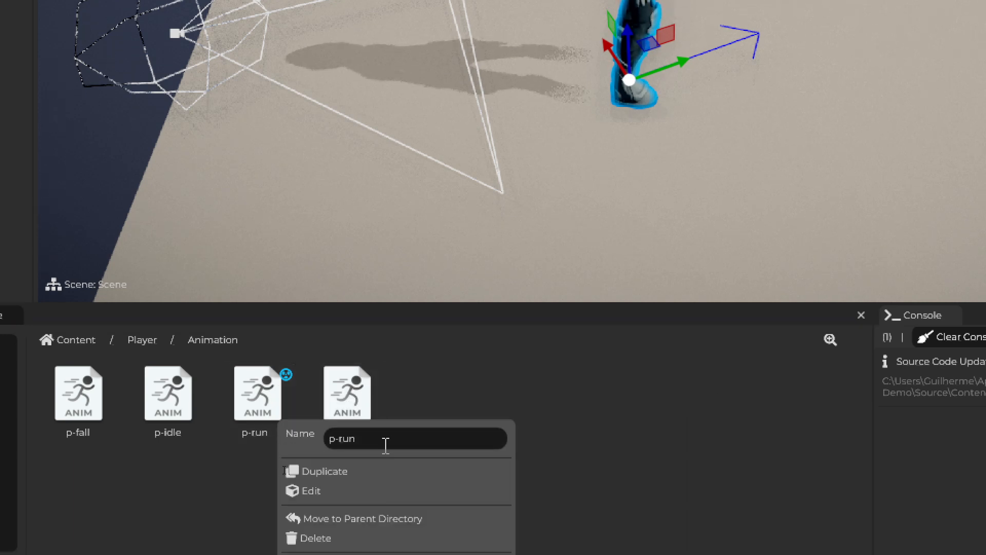
click(386, 445)
click(559, 457)
right_click(270, 418)
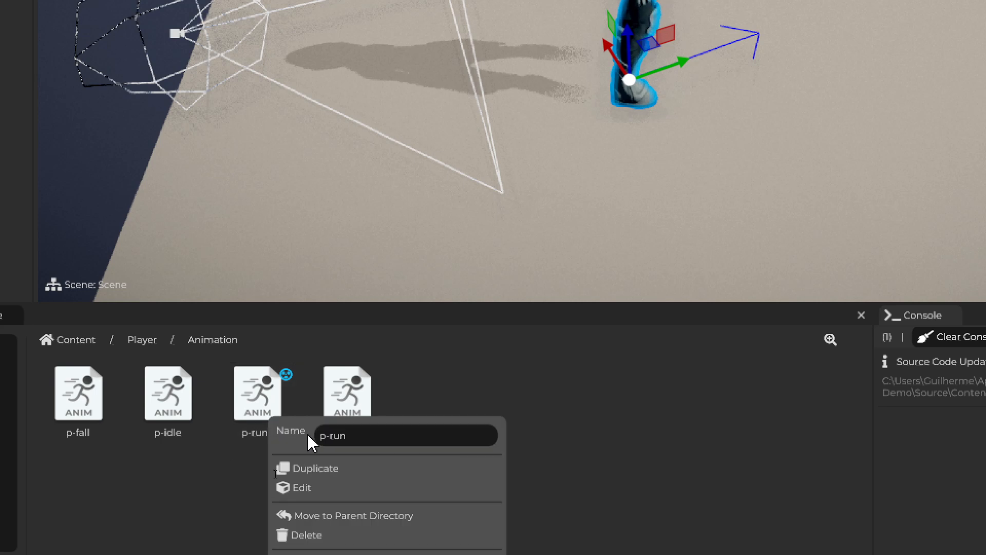
click(406, 440)
key(BackSpace)
key(BackSpace)
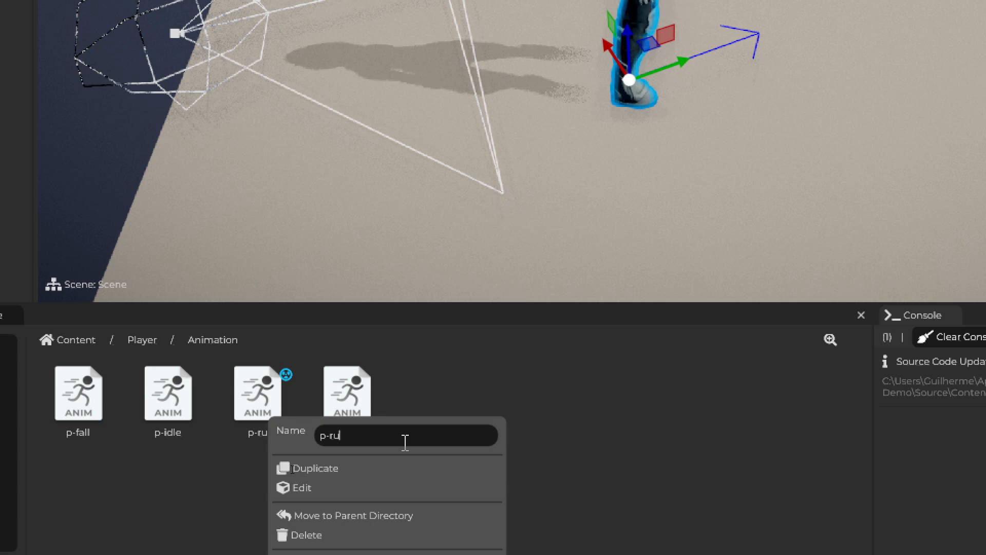
text(n)
click(652, 381)
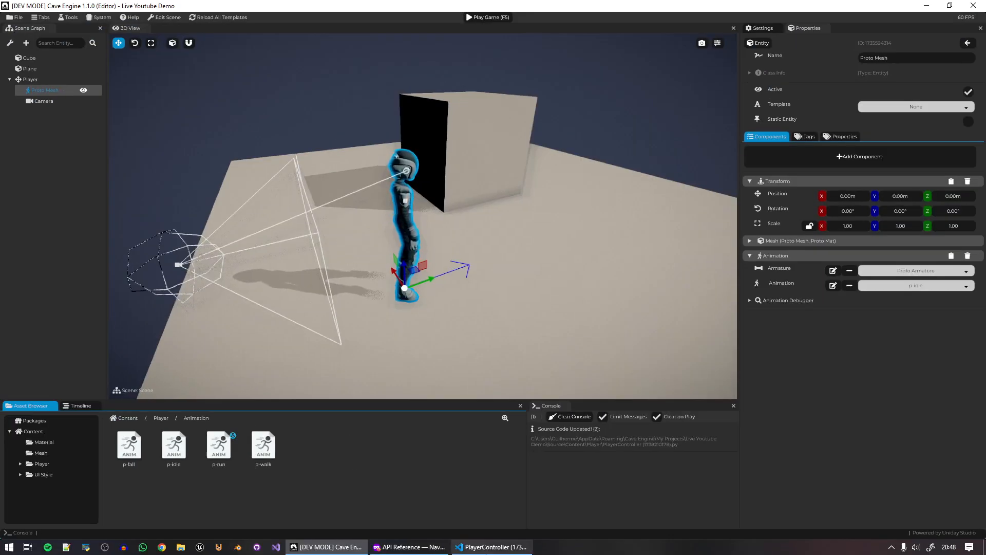
Switch to VS Code and add a blend of 0.2 and loop=True to the playByName("p-run") call.
click(490, 547)
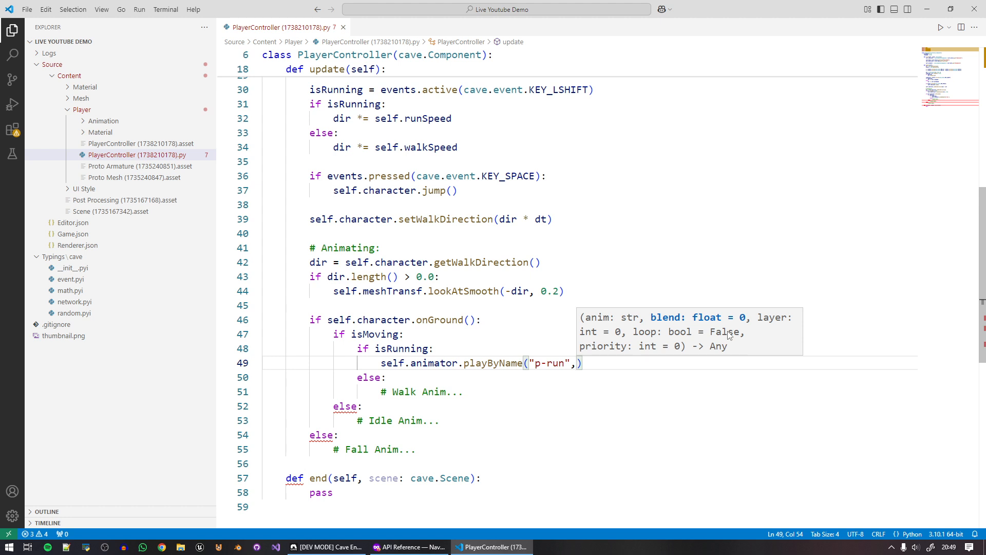
text(0.2)
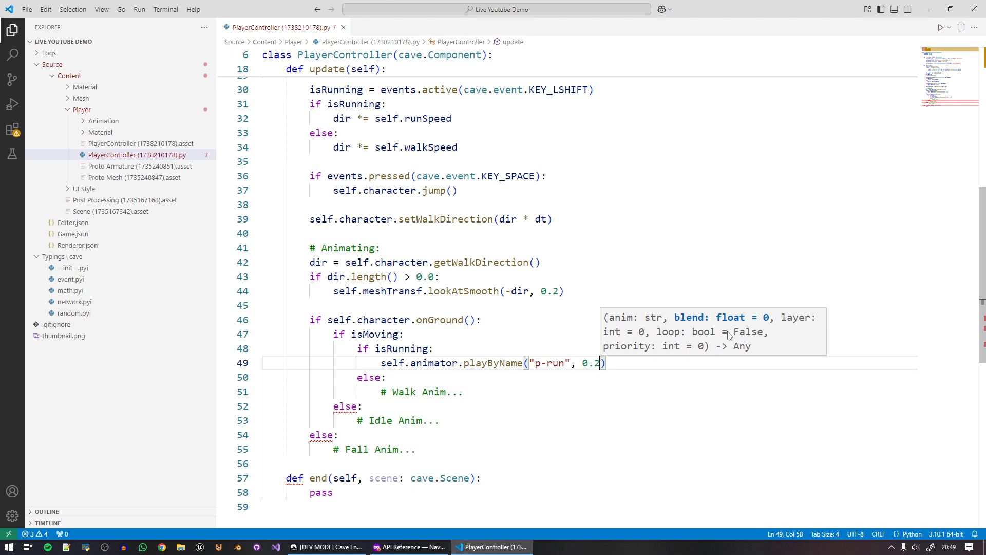
text(,)
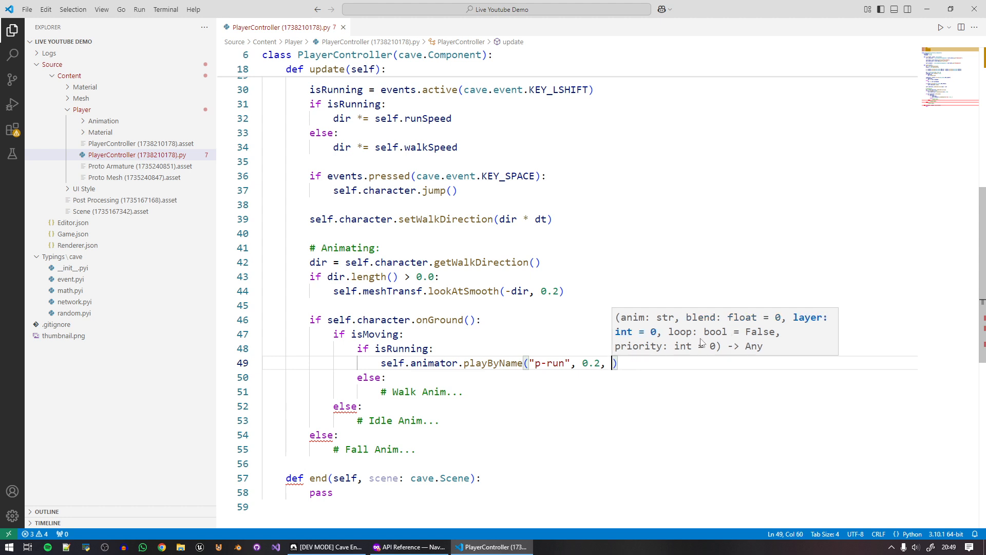
drag(666, 339, 776, 340)
key(Escape)
text(loop-=)
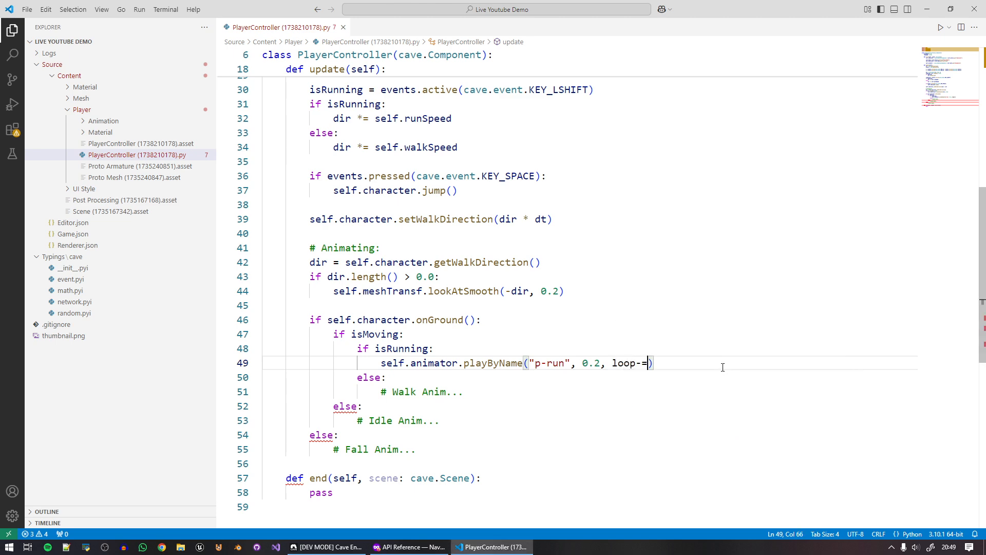
text(True)
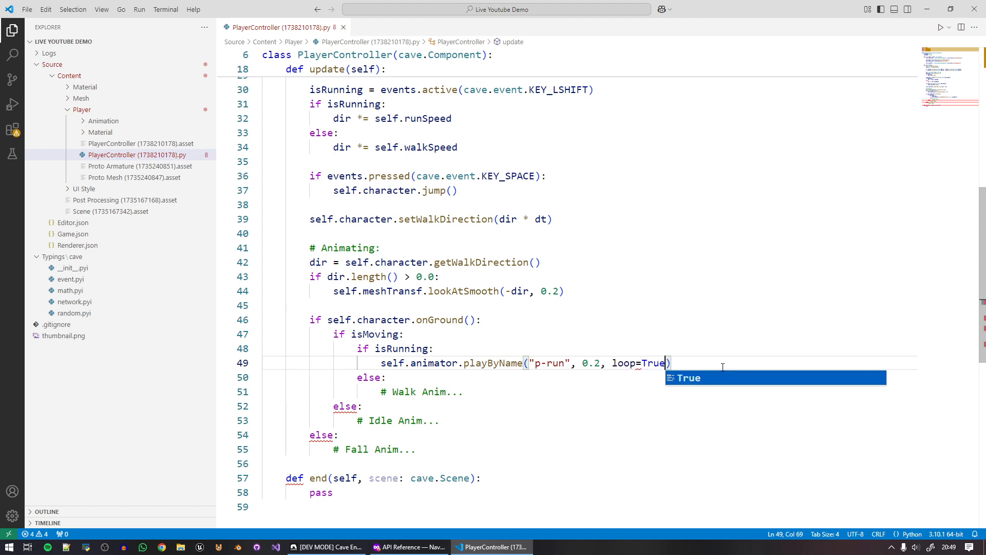
Replace the "# Walk Anim..." comment with a copy of the run playByName call, changing the animation name to "p-walk".
drag(684, 363, 385, 362)
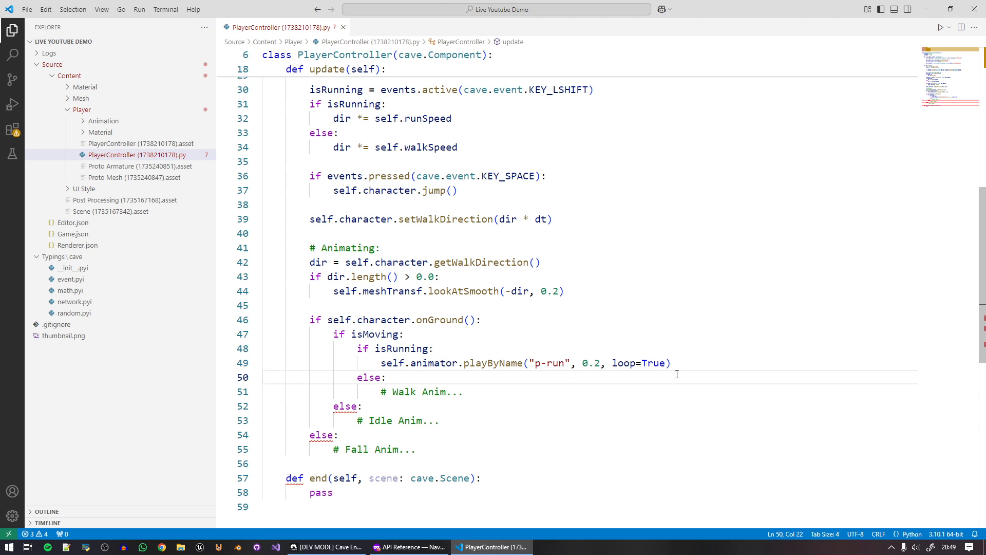
drag(672, 364, 383, 360)
key(ctrl+c)
drag(464, 391, 380, 392)
key(ctrl+v)
double_click(547, 394)
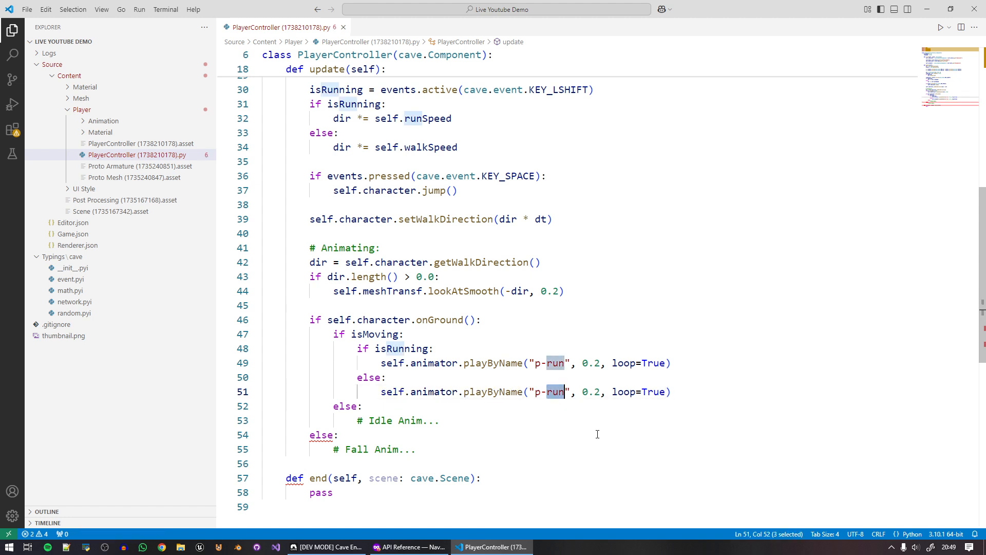
text(walk)
Check the animation names in Cave Engine, and in VS Code replace the "# Idle Anim..." comment with the copied playByName call for "p-idle".
click(348, 548)
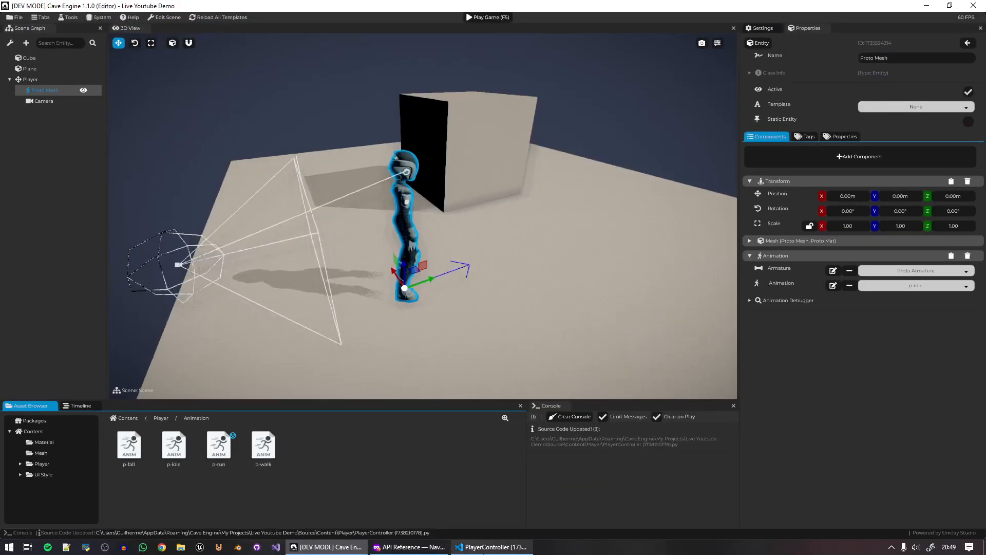
click(493, 547)
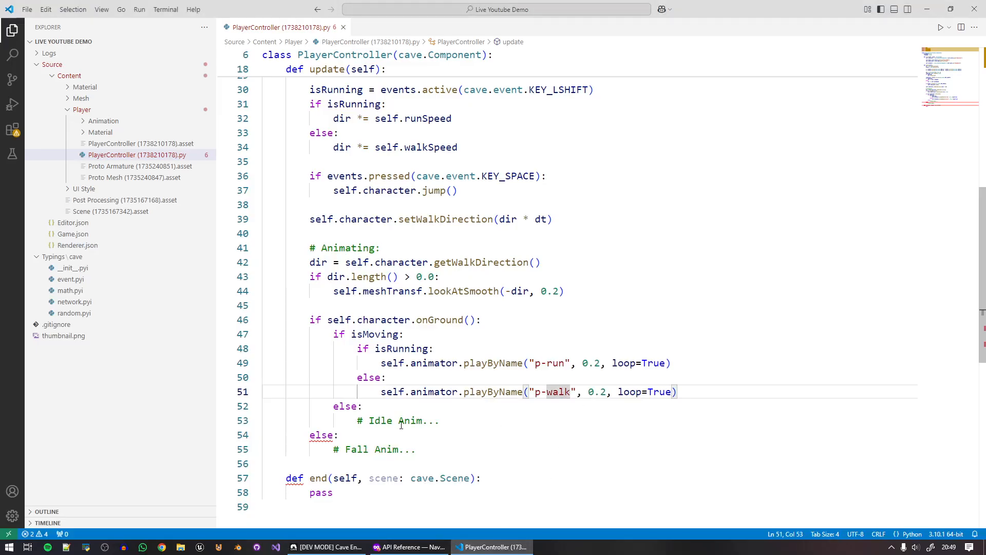
drag(440, 421, 362, 417)
key(ctrl+v)
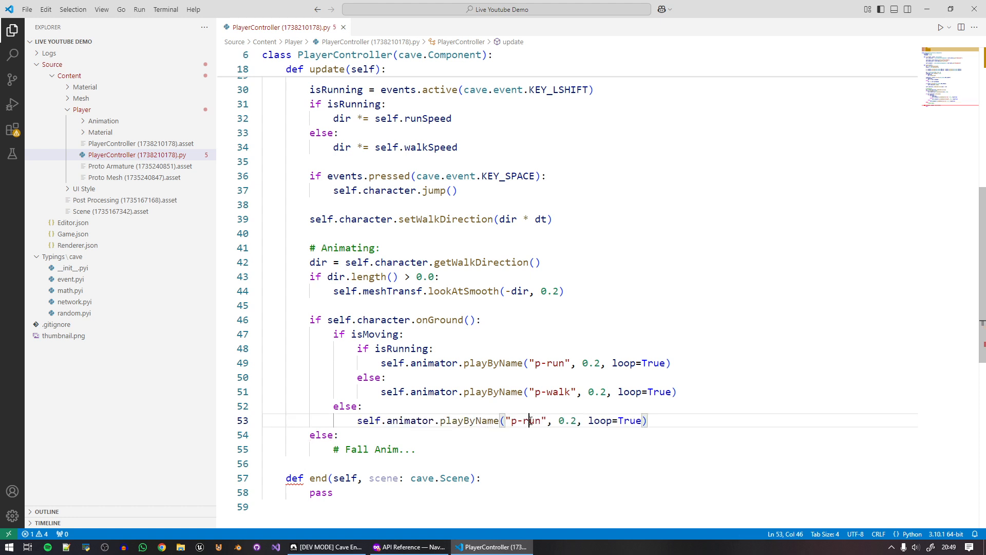
double_click(530, 420)
text(idle)
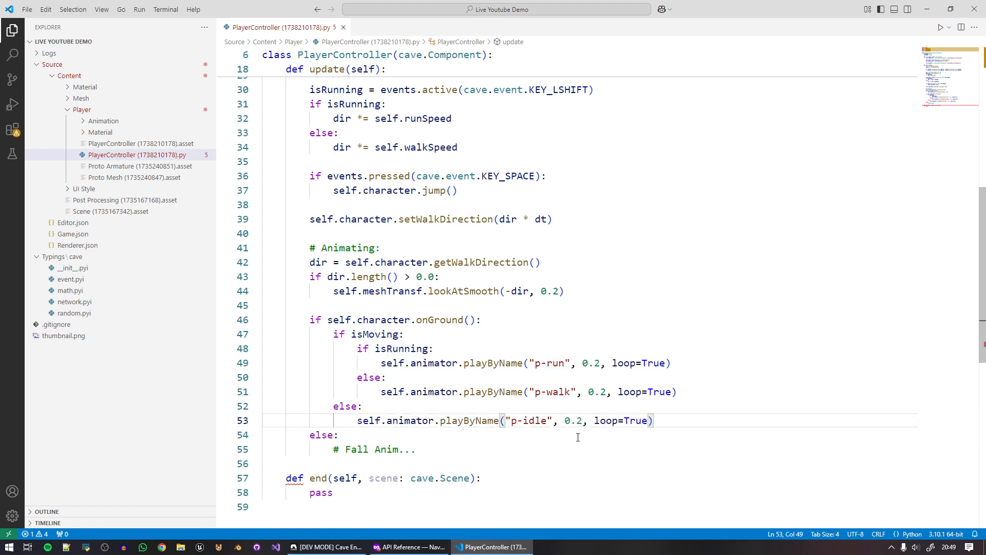
Replace the "# Fall Anim..." comment with the copied playByName call, using "p-fall" and a blend of 0.3.
scroll(591, 437, down, 1)
drag(439, 401, 347, 402)
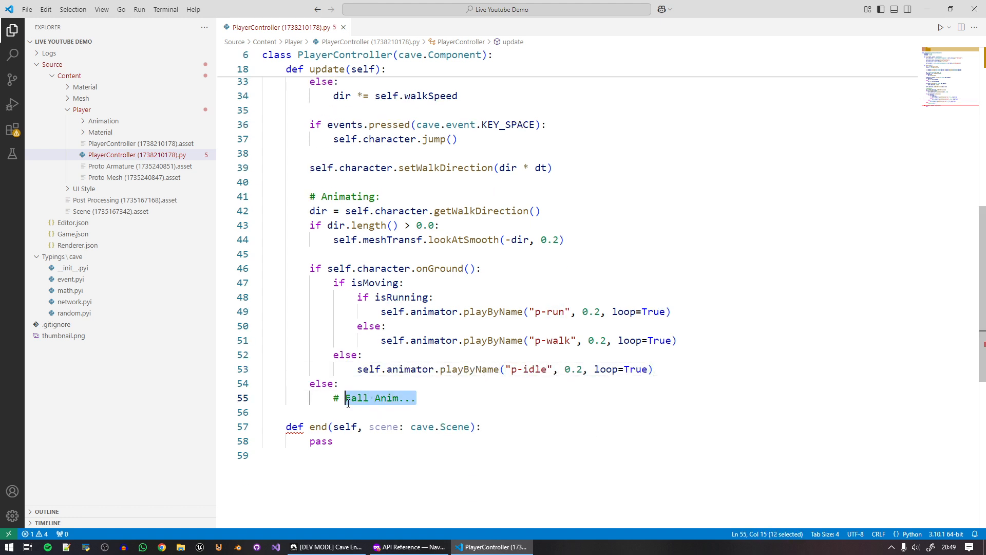
key(ctrl+v)
double_click(510, 402)
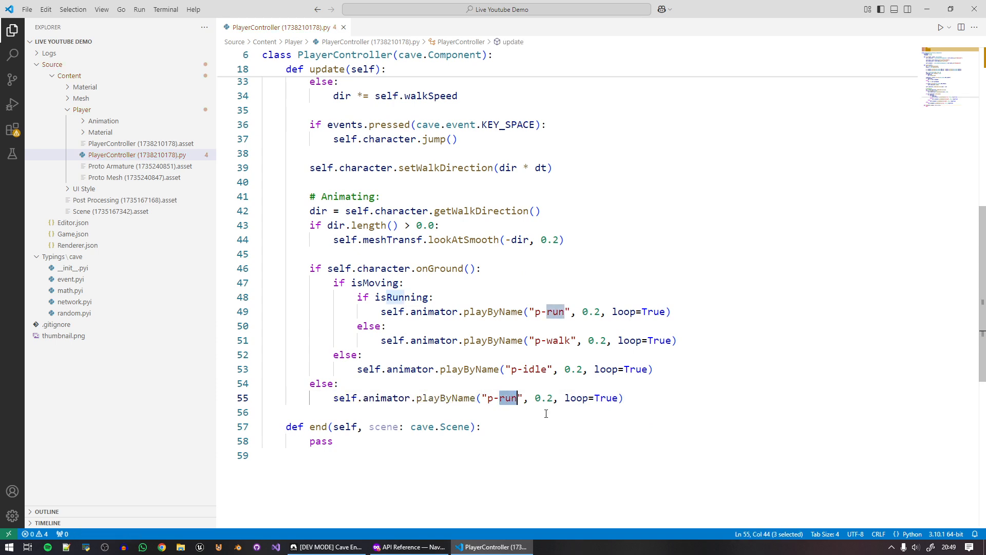
text(fall)
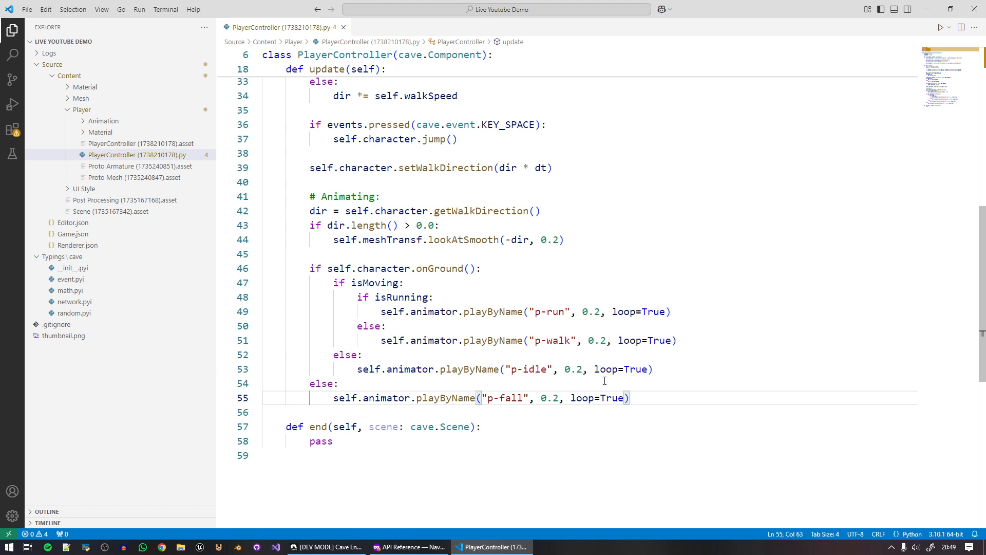
double_click(558, 400)
text(3)
drag(640, 398, 308, 269)
click(347, 249)
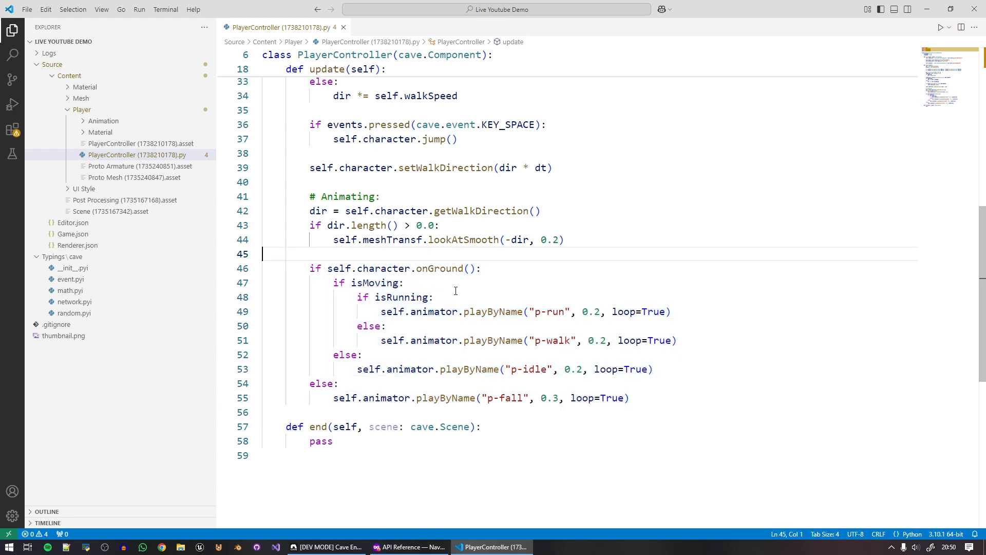
Switch to Cave Engine and run the game, moving the player in all directions and jumping to test the animations, and stop it.
click(328, 547)
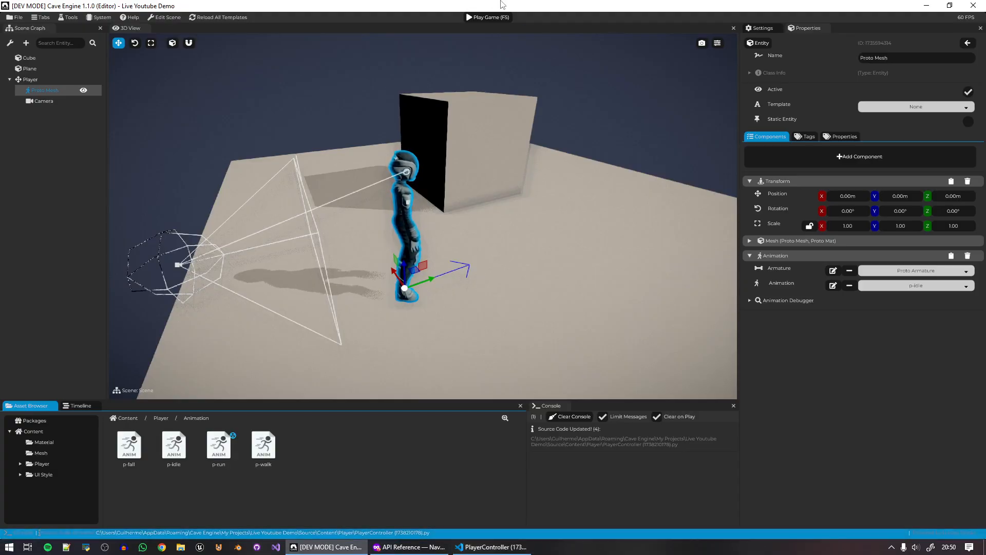
click(487, 17)
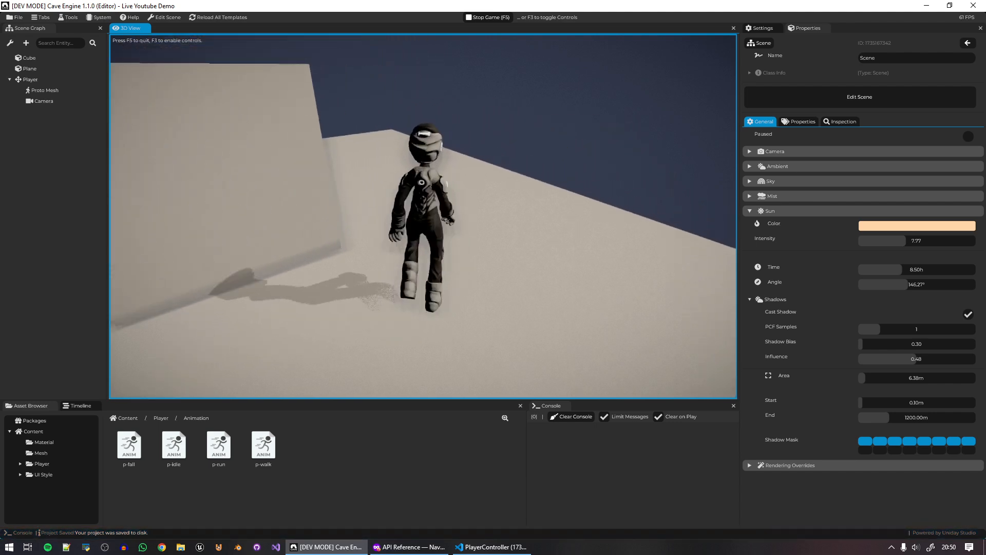
key(w)
key(s)
key(a)
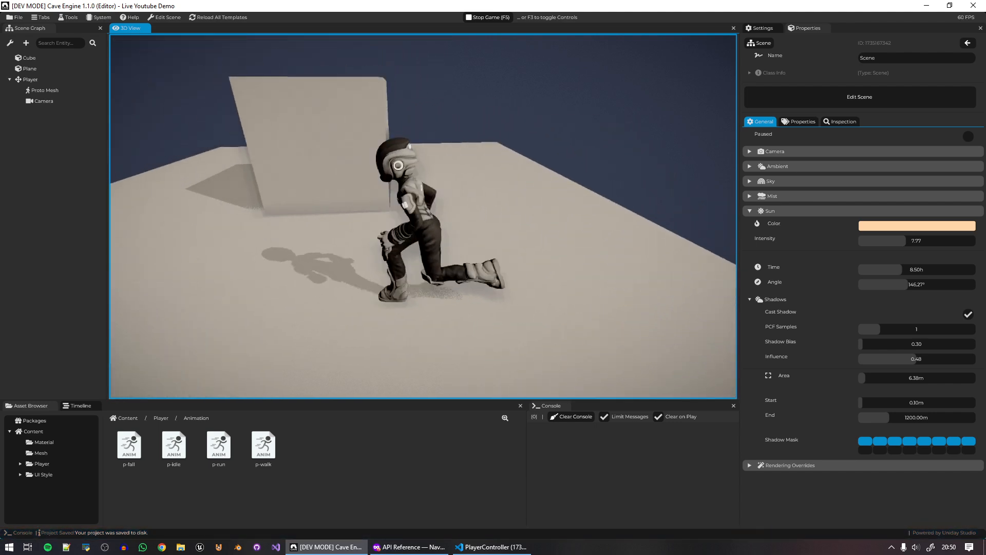
key(space)
key(a)
key(d)
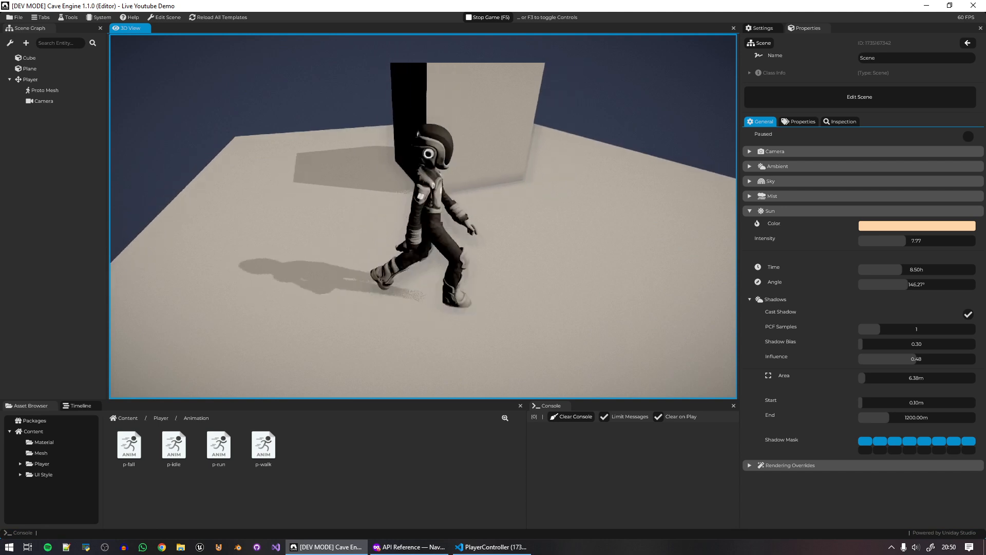
key(a)
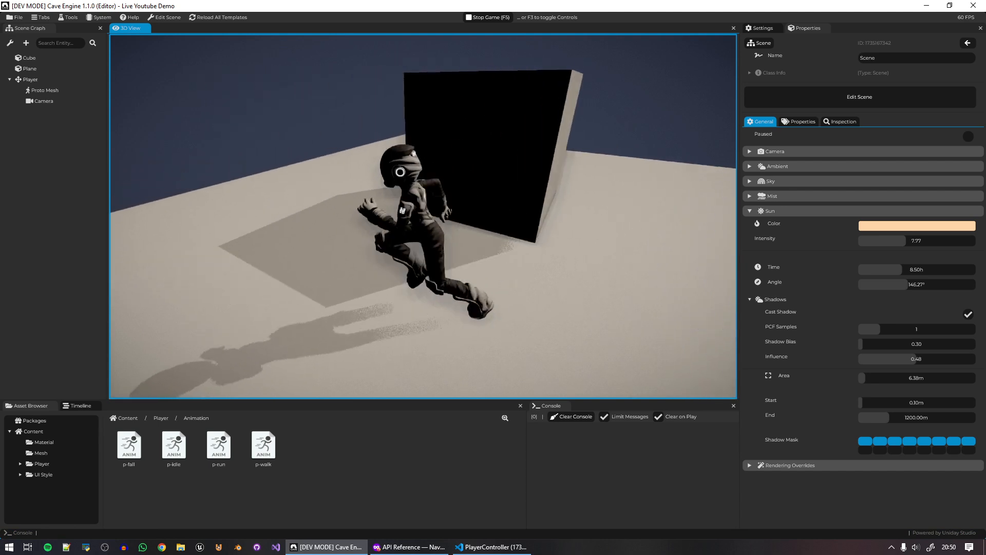
key(s)
key(d)
key(w)
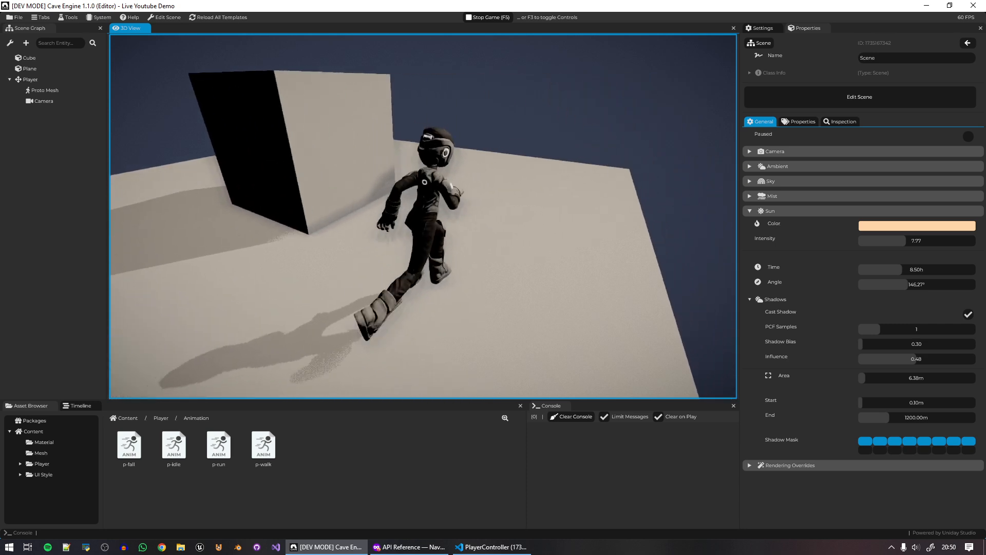
key(s)
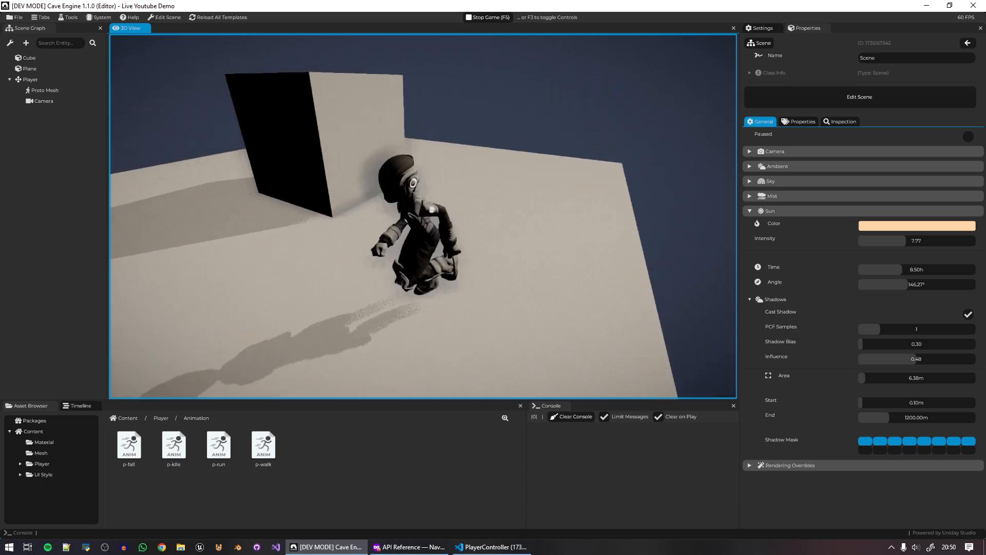
key(w)
key(d)
key(s)
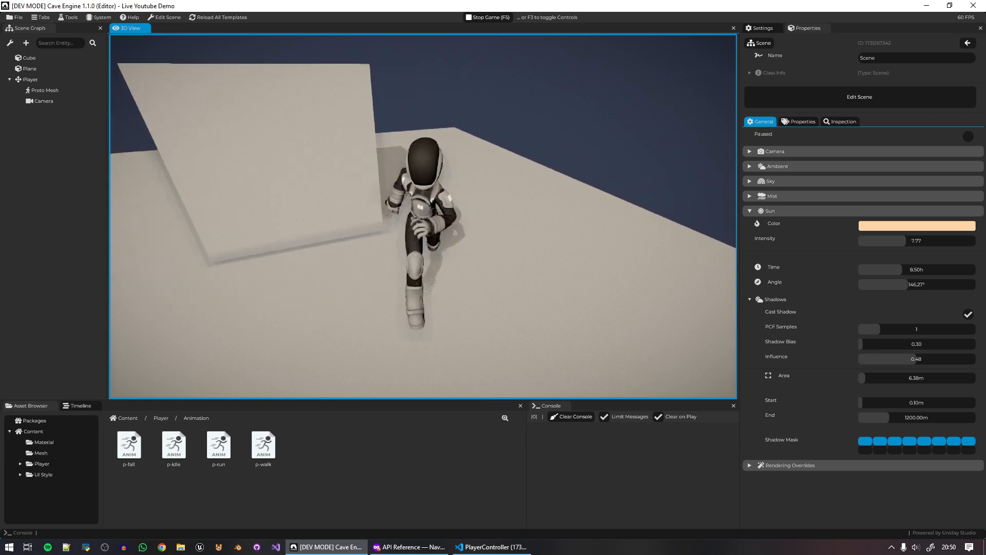
key(a)
key(w)
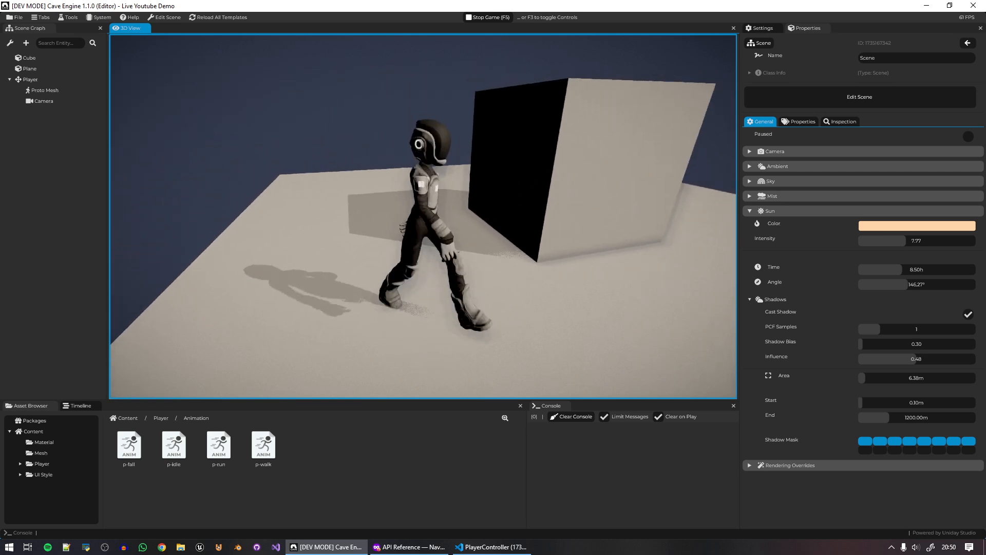
key(d)
key(a)
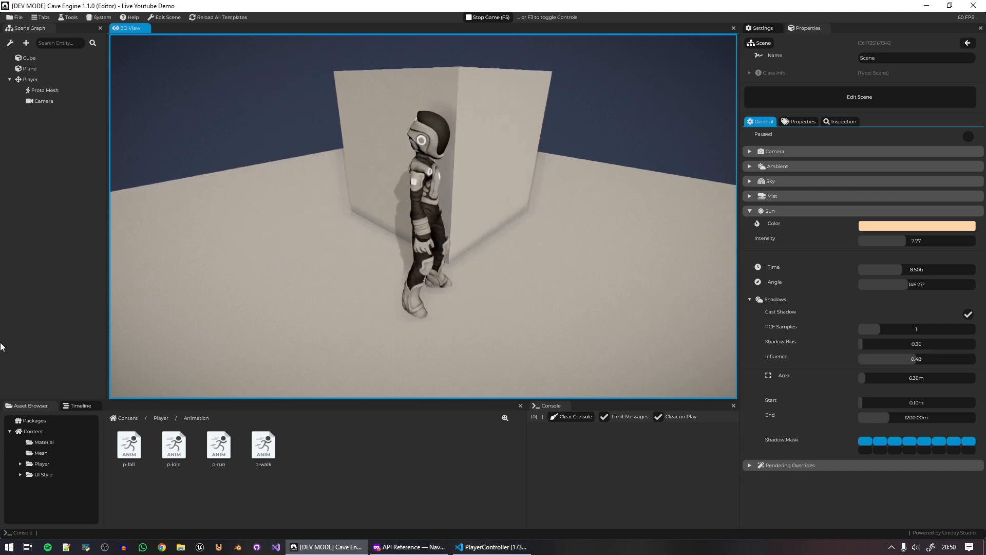
key(F5)
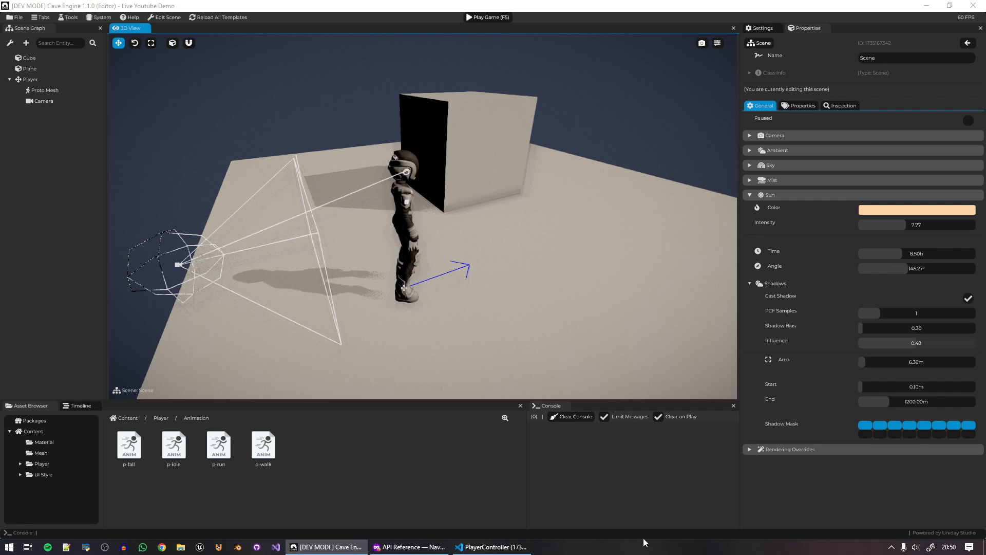
Switch to VS Code and delete the two duplicate import cave.event lines at the start of the PlayerController script.
click(493, 547)
scroll(511, 436, down, 1)
scroll(510, 436, up, 7)
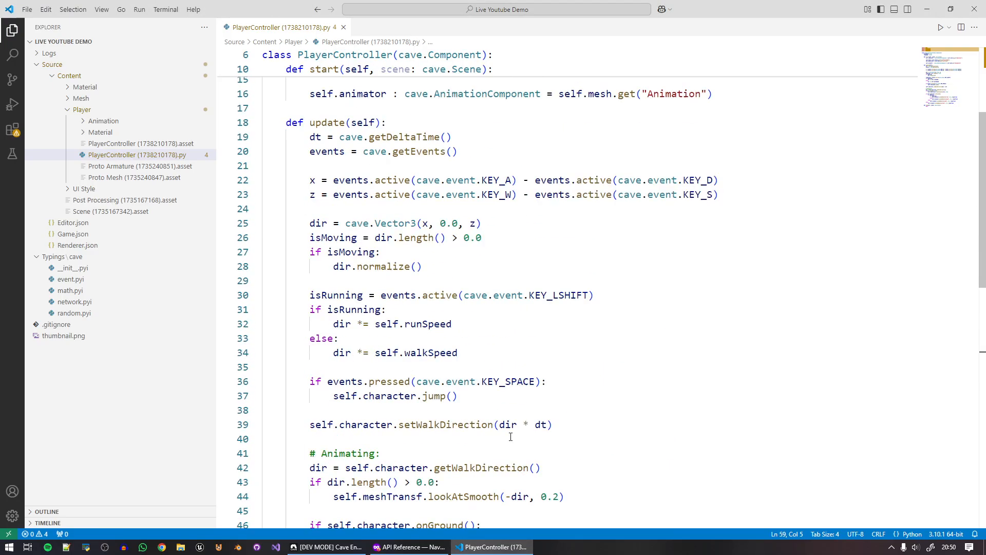
scroll(511, 437, up, 4)
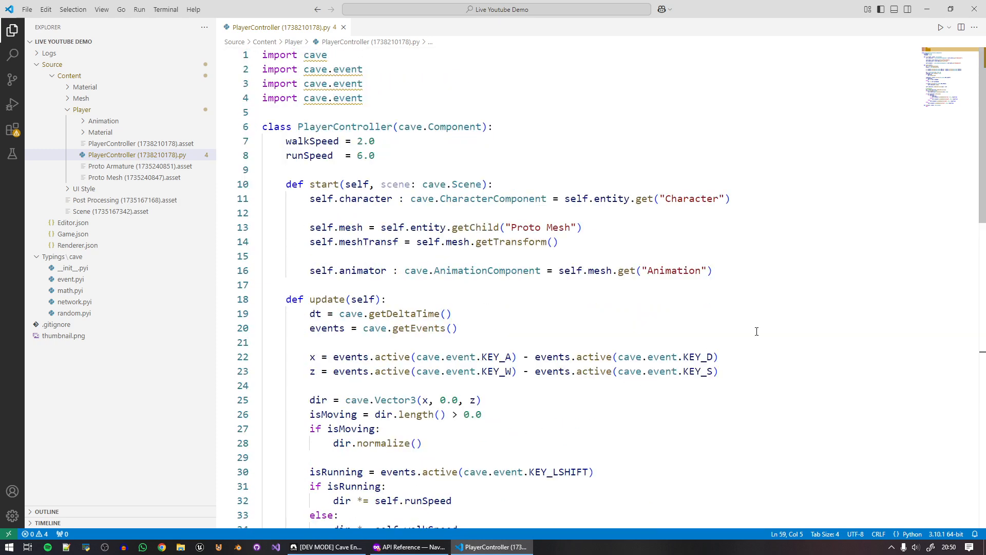
drag(384, 107, 385, 68)
key(BackSpace)
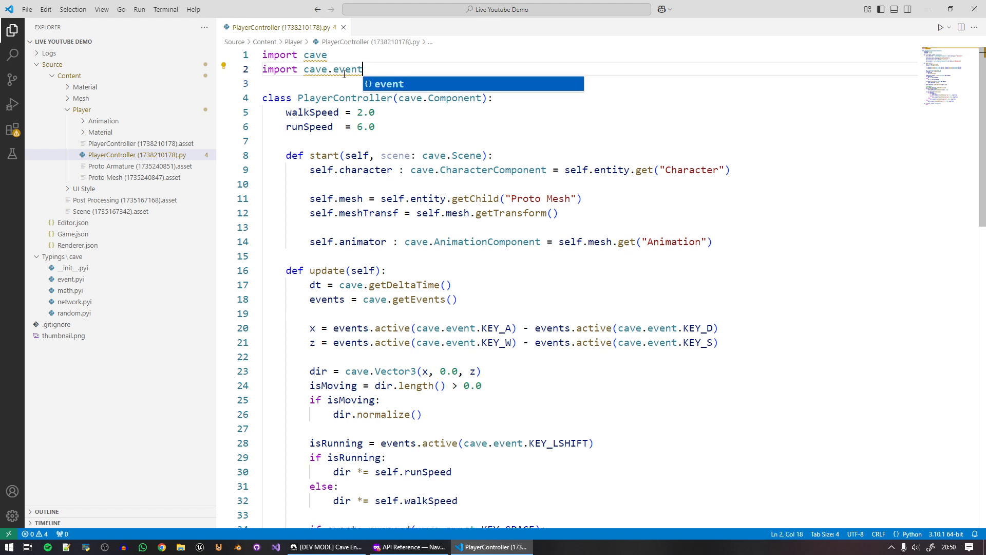
Switch to Cave Engine, set the sun's shadow bias to 0.1 and save the project.
click(378, 61)
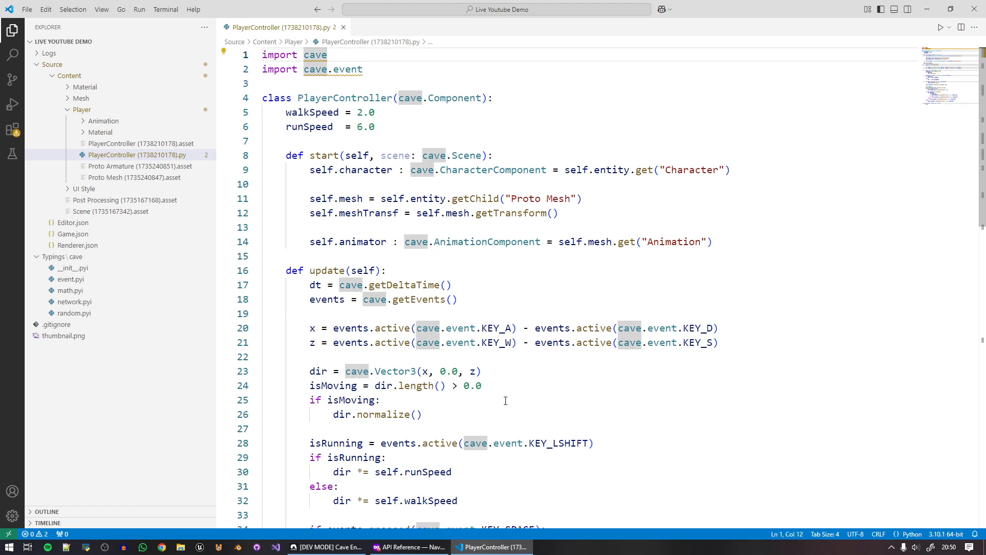
key(alt+Tab)
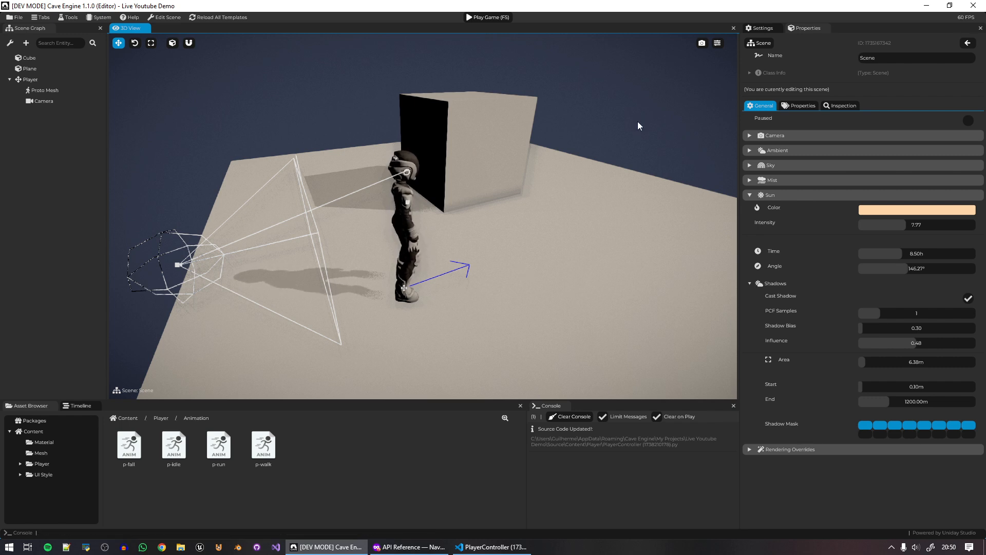
drag(891, 328, 860, 330)
double_click(860, 329)
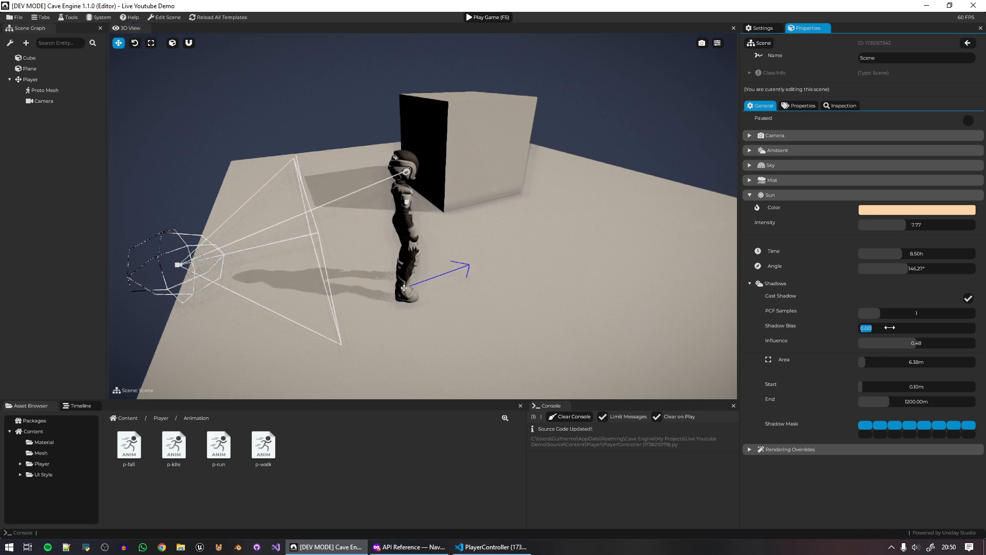
text(0.1)
key(Return)
middle_drag(621, 206, 638, 187)
scroll(639, 187, up, 2)
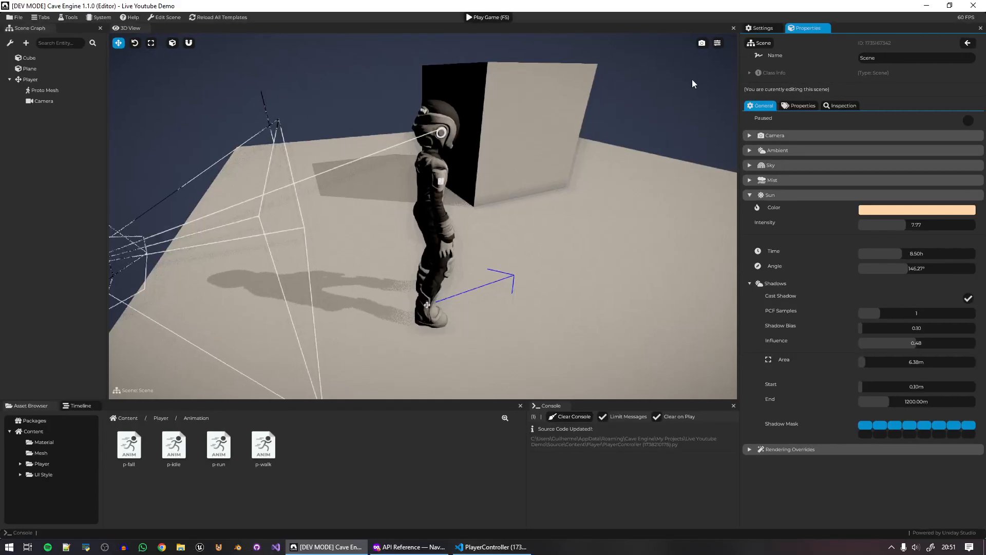
key(ctrl+s)
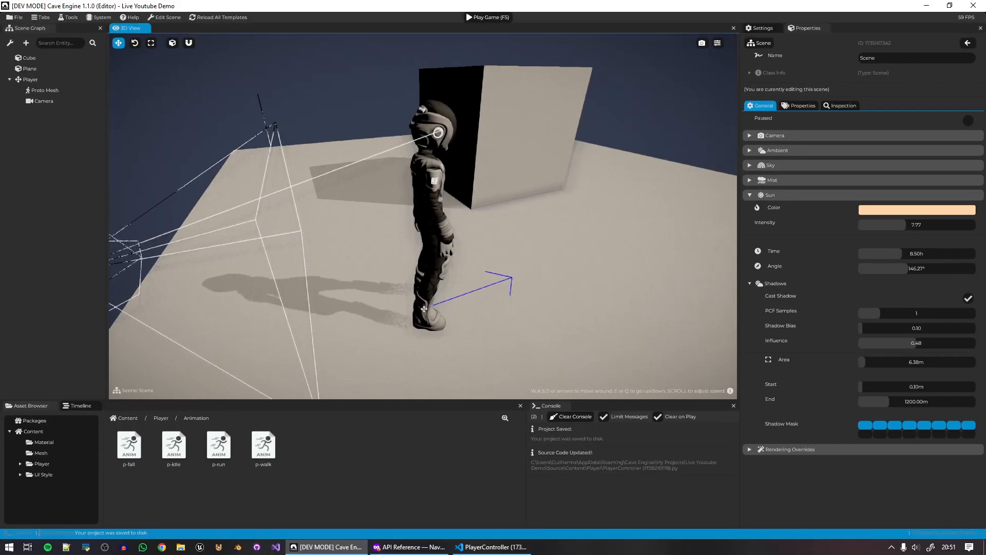
Go back from the Animation folder to the project's root Content folder.
key(s)
mouse_move(560, 226)
right_down()
mouse_move(570, 226)
mouse_move(561, 226)
right_up()
key(d)
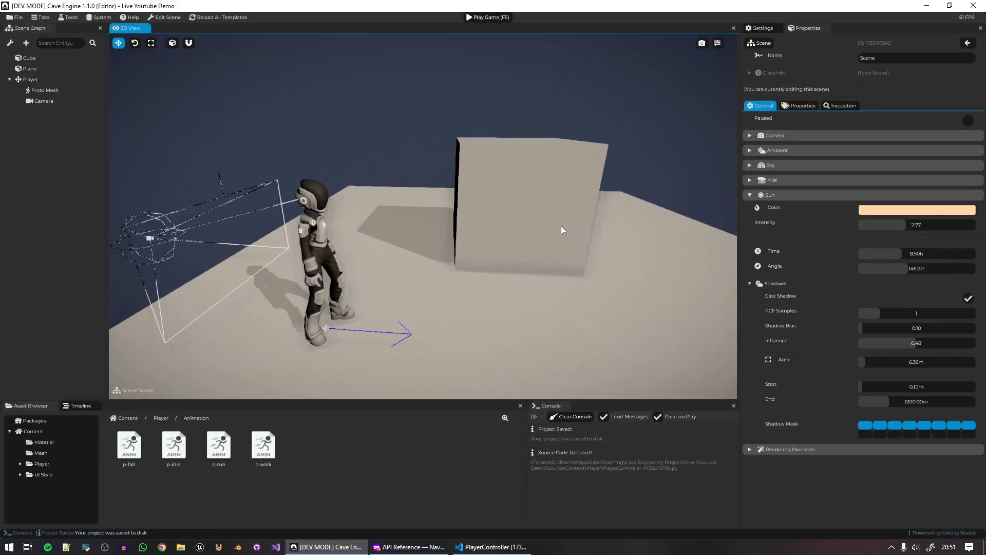
click(204, 417)
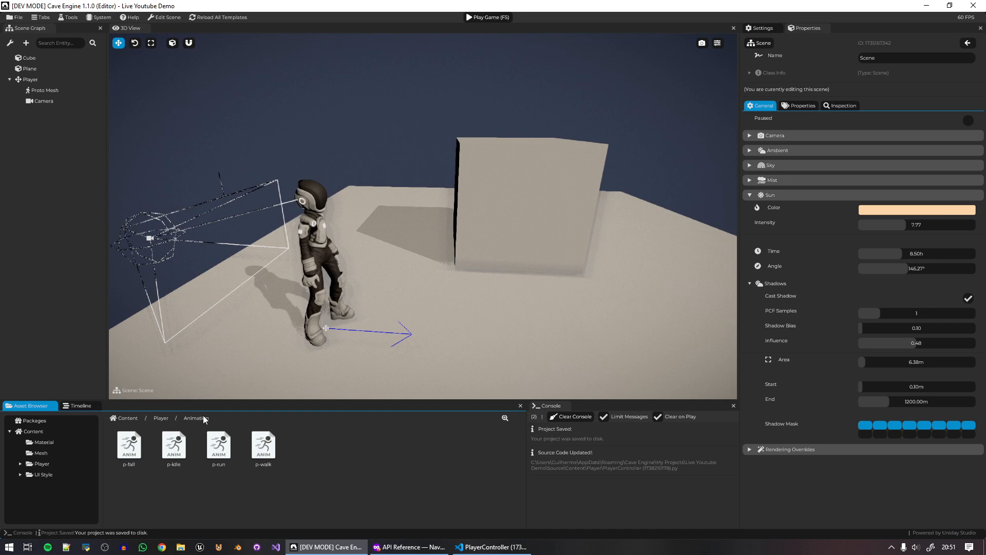
click(165, 418)
click(136, 417)
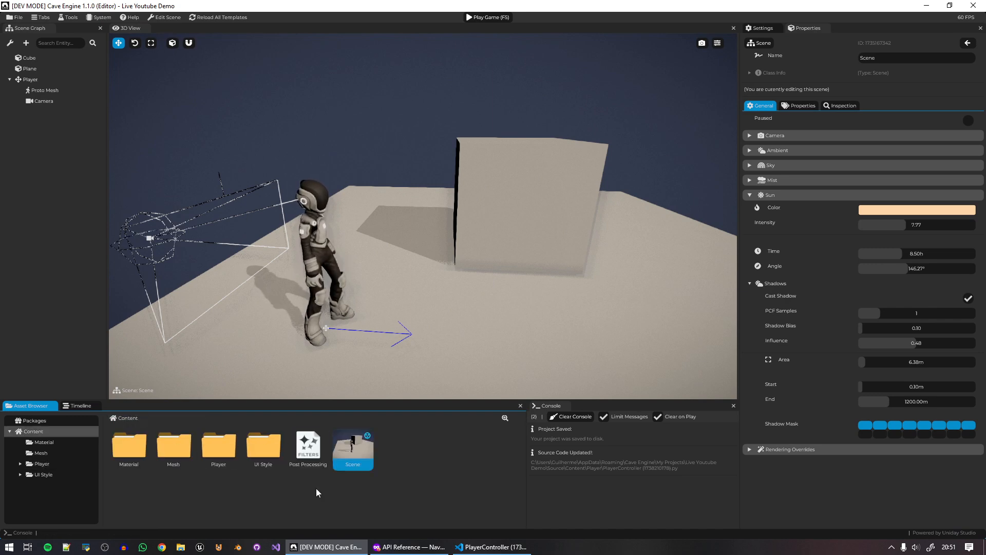
Switch to the browser and look over the Poly Haven home page, including its address and its HDRI, texture and model categories.
click(411, 546)
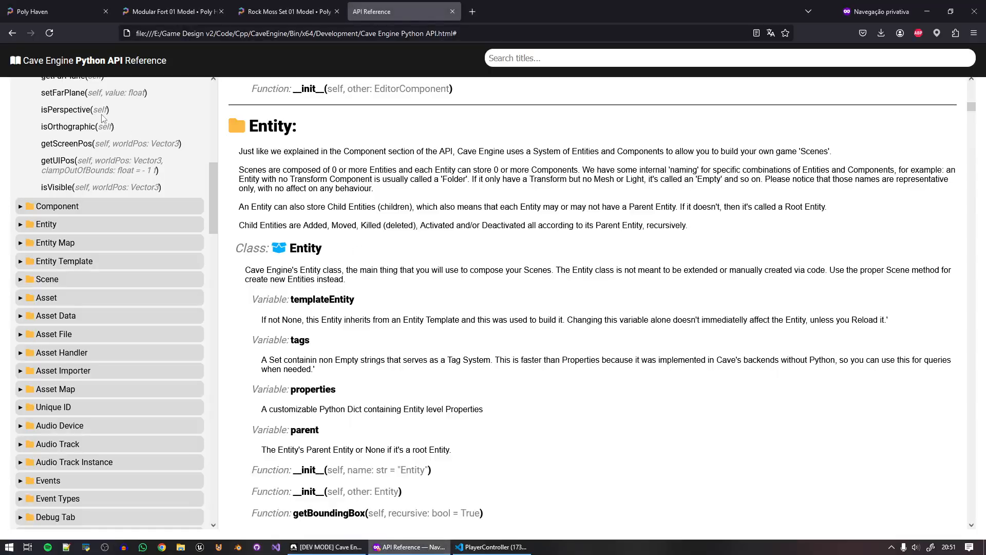
click(56, 11)
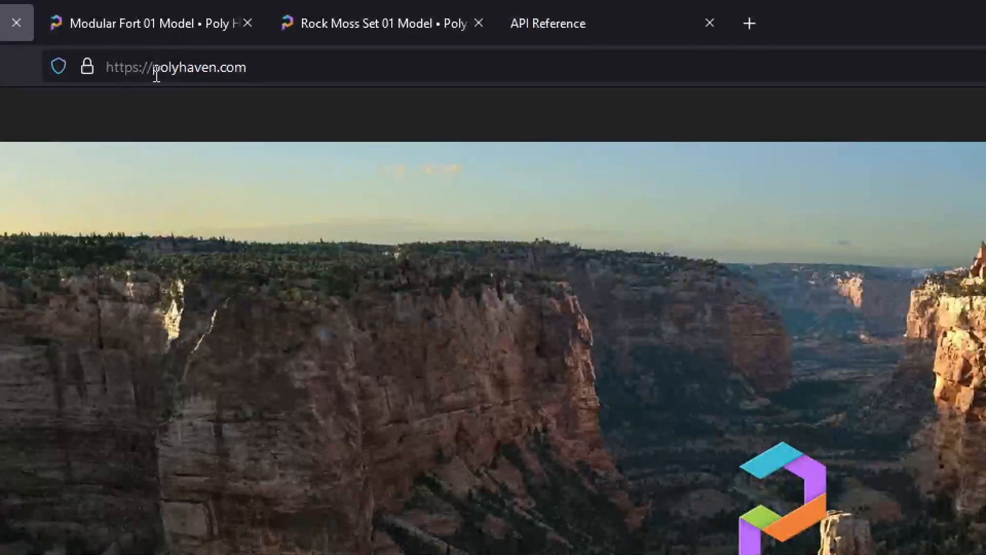
click(177, 35)
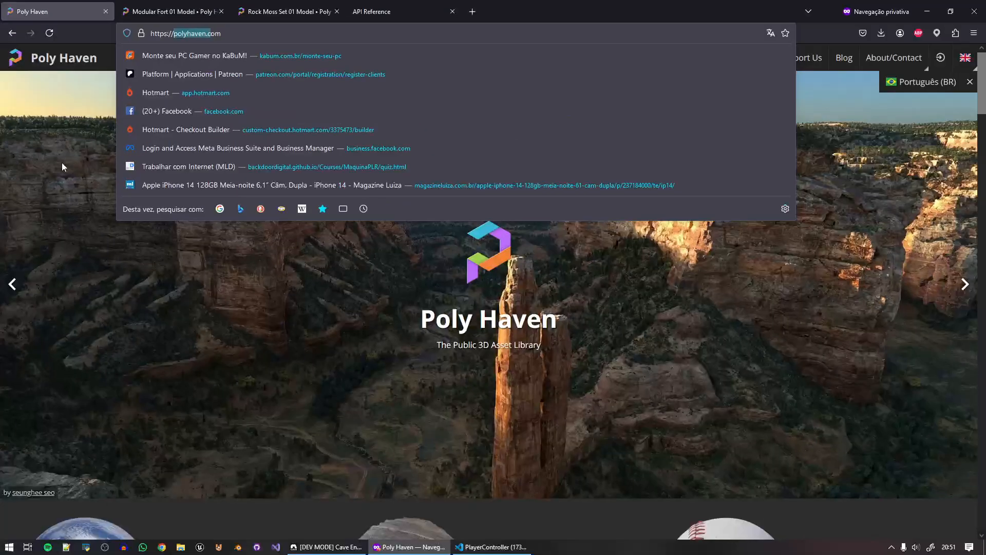
click(61, 164)
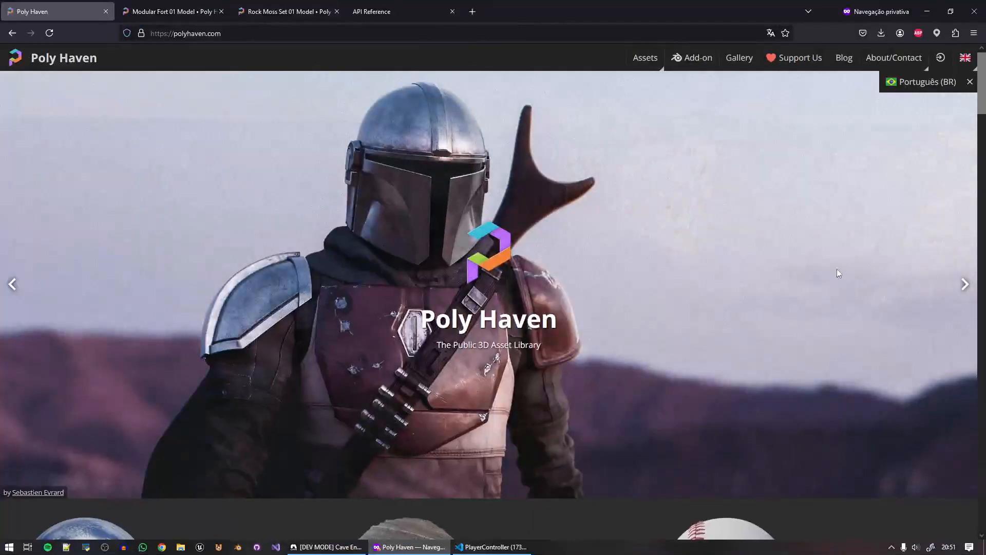
scroll(683, 360, down, 3)
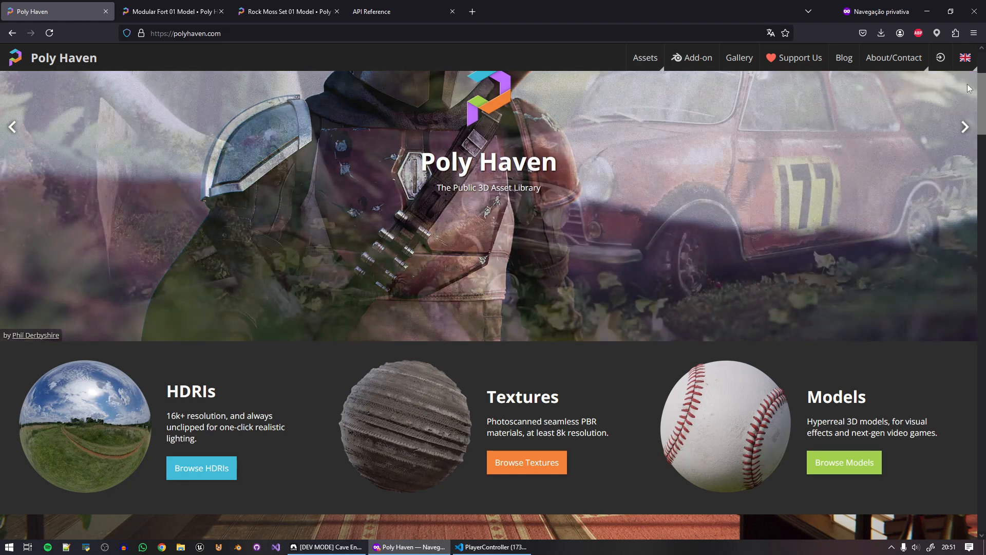
scroll(720, 303, down, 1)
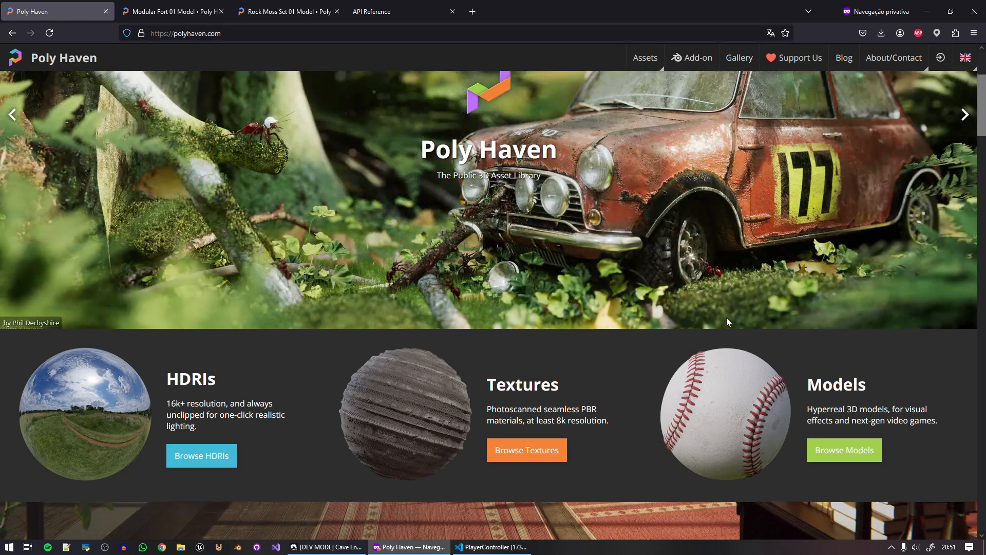
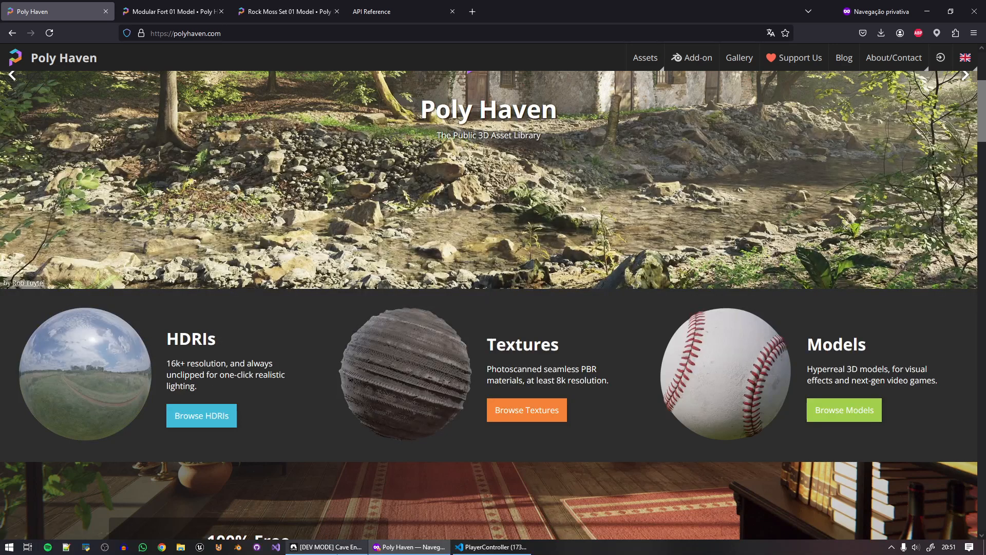
click(326, 547)
key(s)
right_drag(423, 216, 380, 242)
right_drag(447, 247, 451, 258)
key(e)
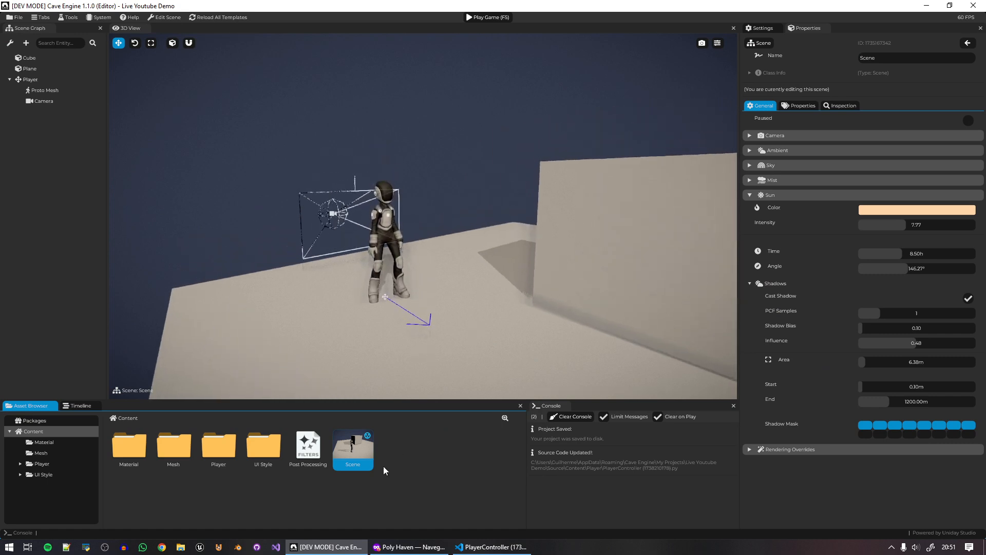
Switch to the browser, browse Poly Haven's HDRIs and open Rosendal Plains 2, Qwantani Dusk 1 and Dry Orchard Meadow in new tabs.
click(409, 552)
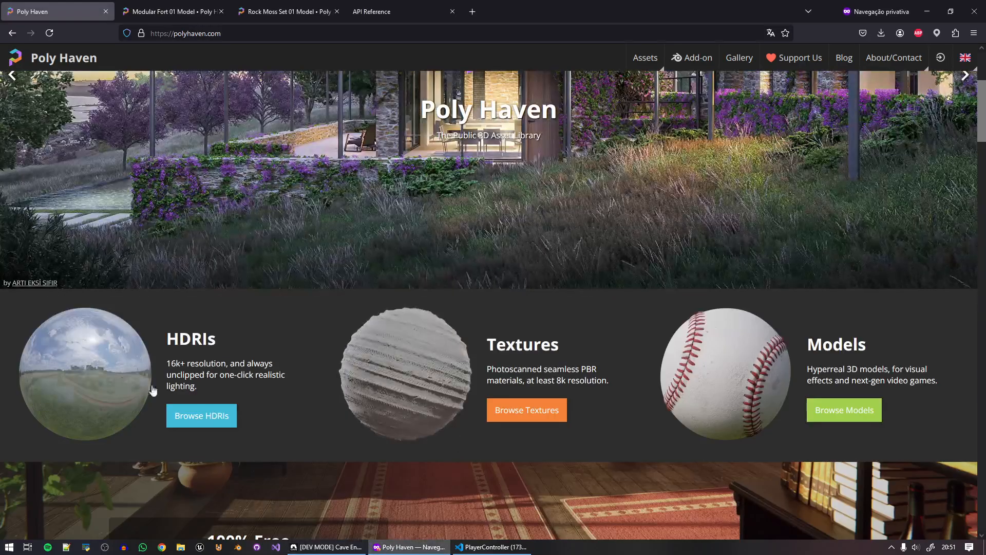
middle_click(122, 379)
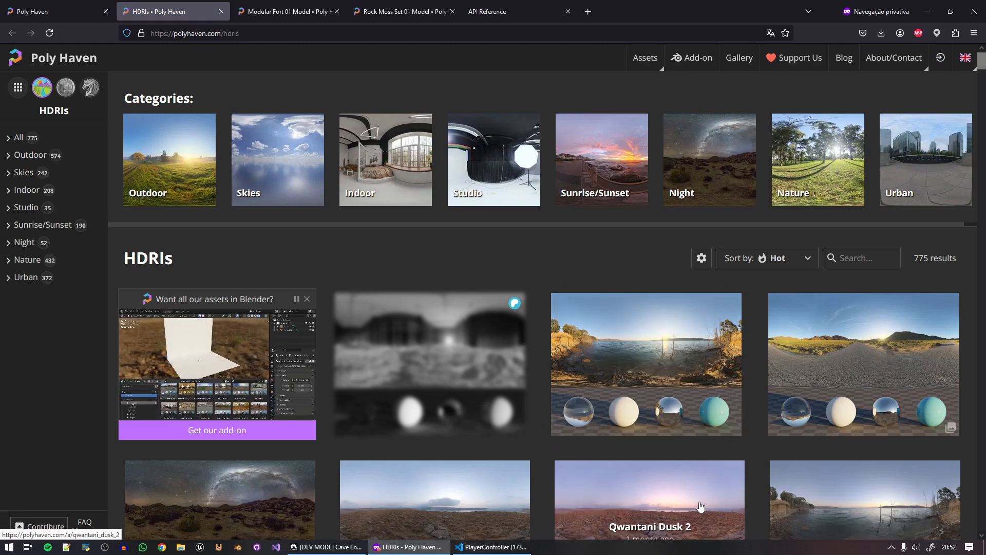
scroll(700, 507, down, 4)
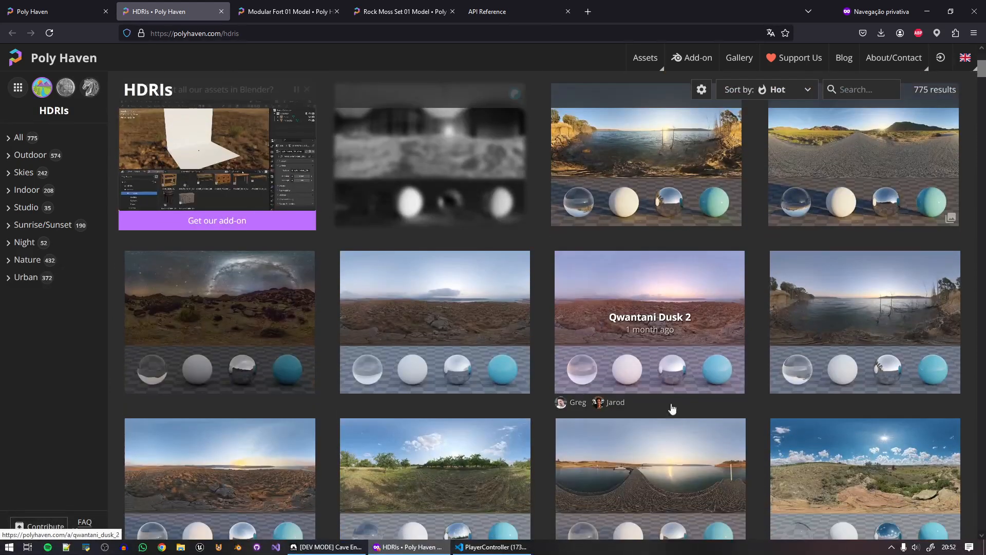
scroll(675, 476, down, 2)
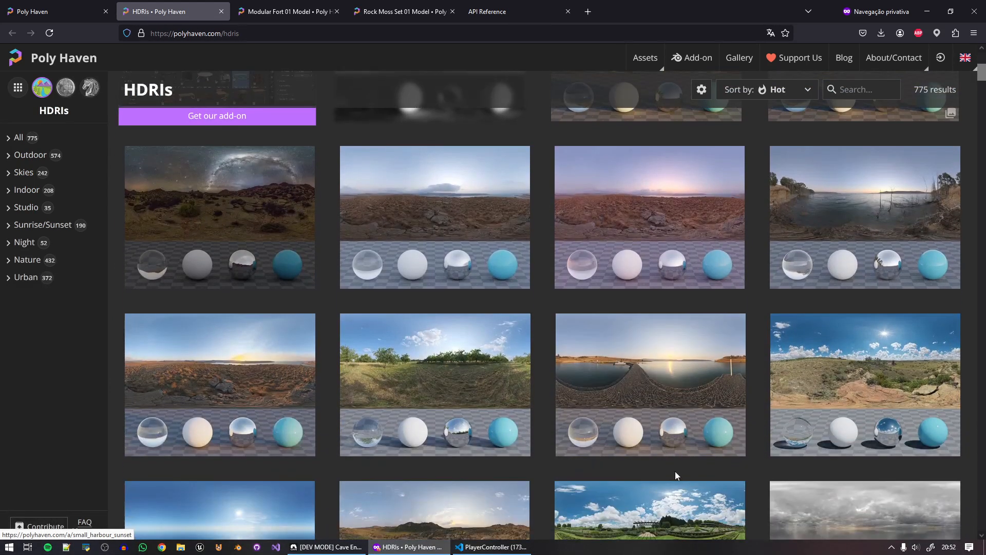
middle_click(884, 381)
scroll(727, 419, up, 1)
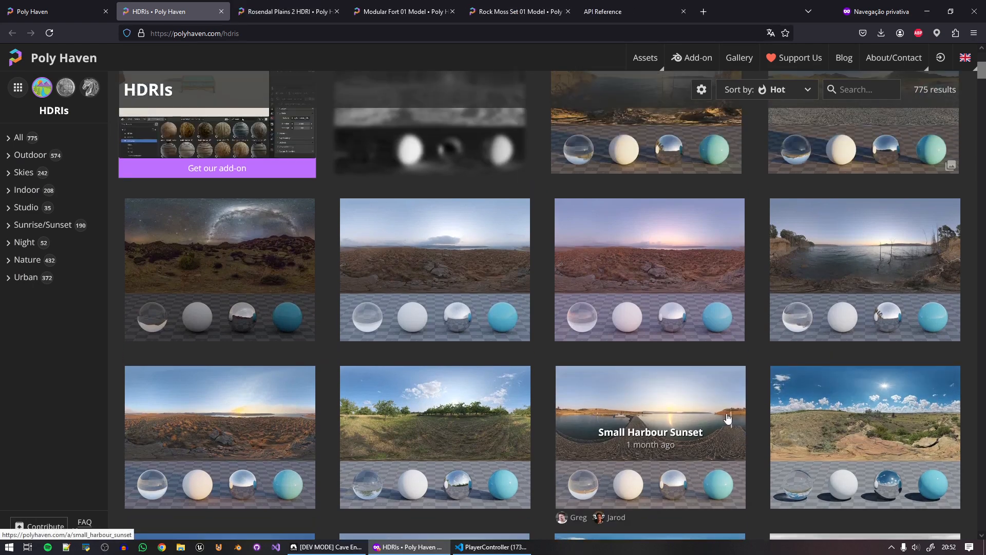
middle_click(728, 419)
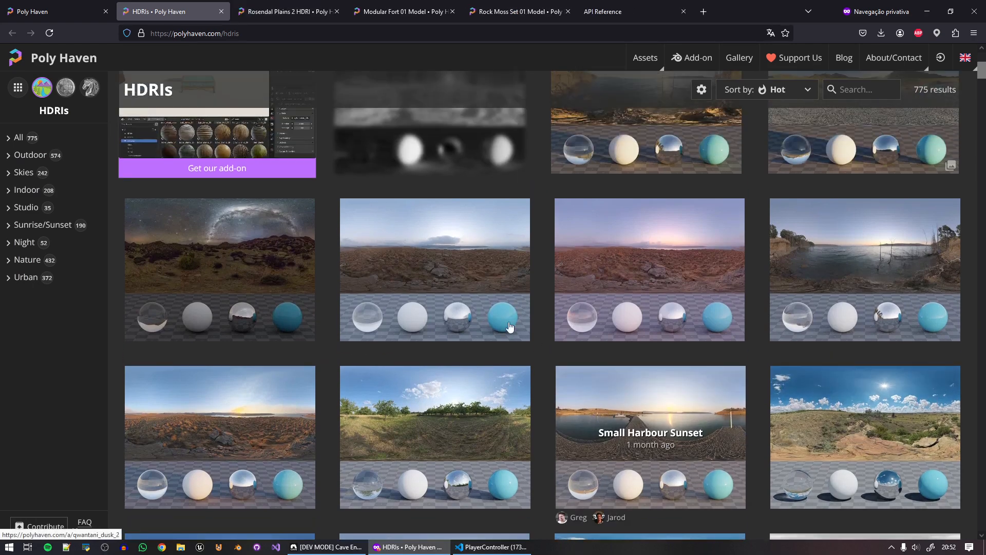
middle_click(424, 425)
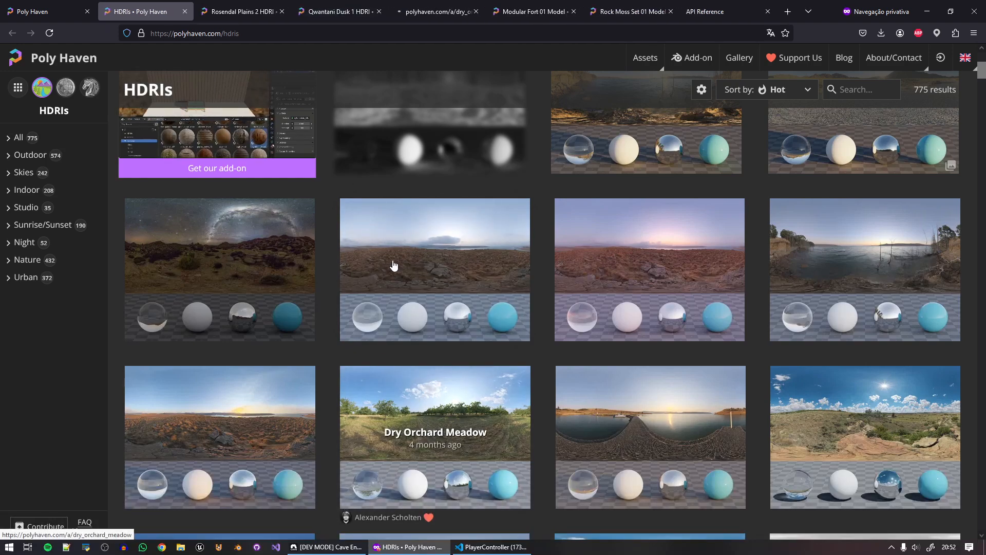
Look through the opened HDRI pages and the Modular Fort 01 model page, ending on Rosendal Plains 2.
click(242, 10)
click(363, 6)
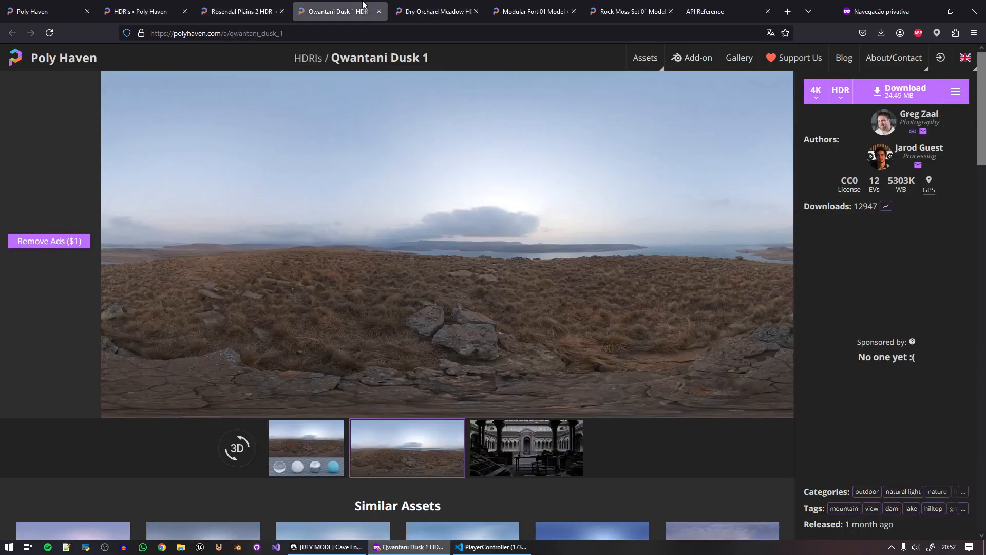
click(459, 5)
click(494, 5)
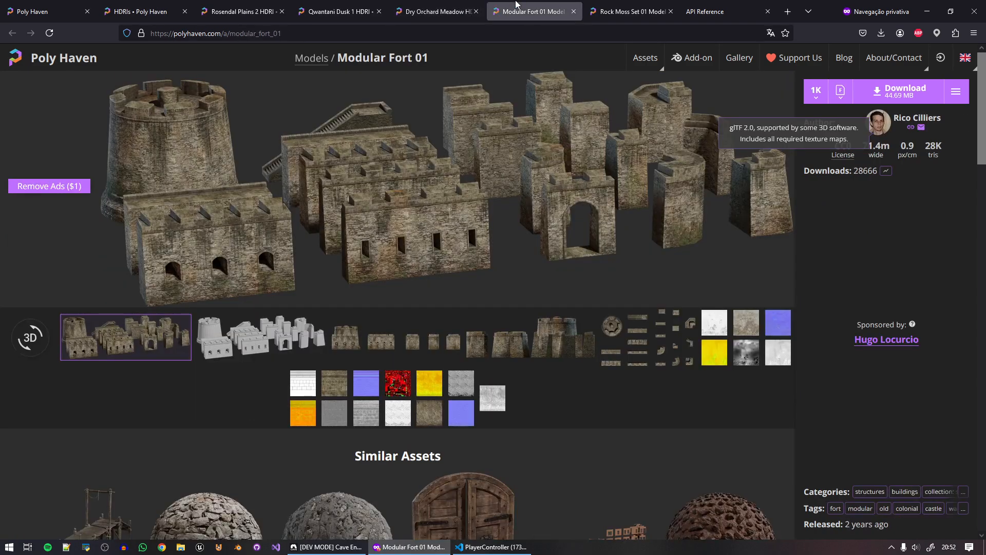
click(240, 4)
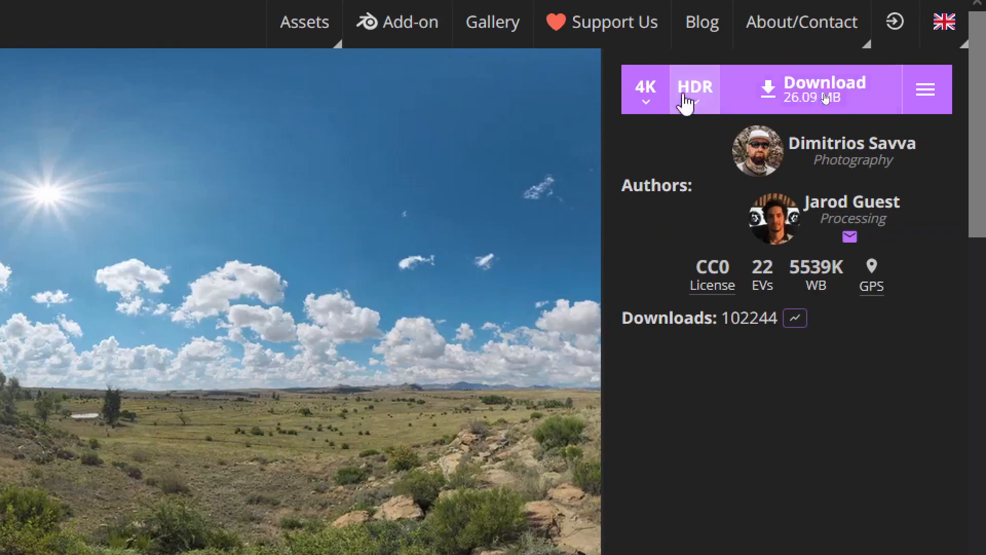
Choose the HDR file format for the Rosendal Plains 2 HDRI and download it at 4K.
click(687, 103)
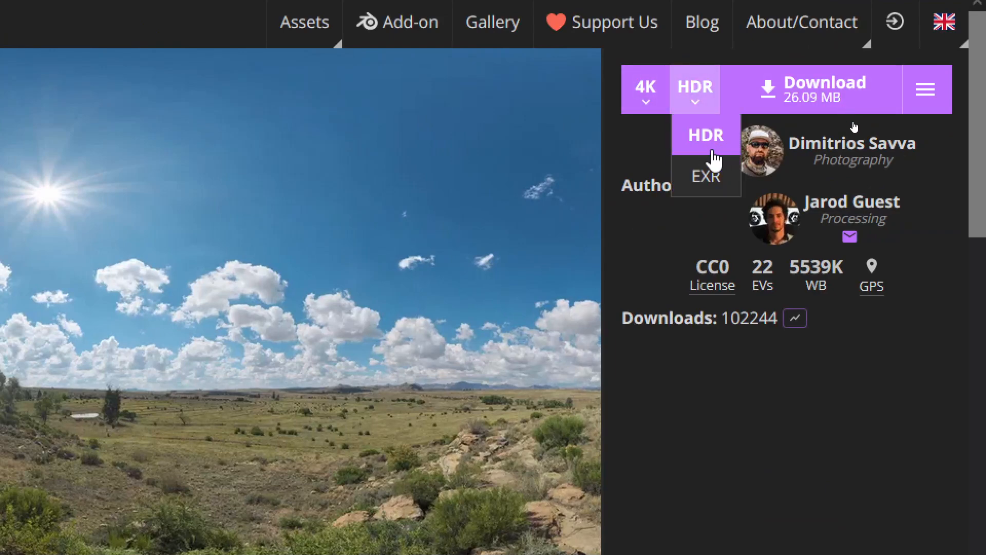
mouse_move(717, 147)
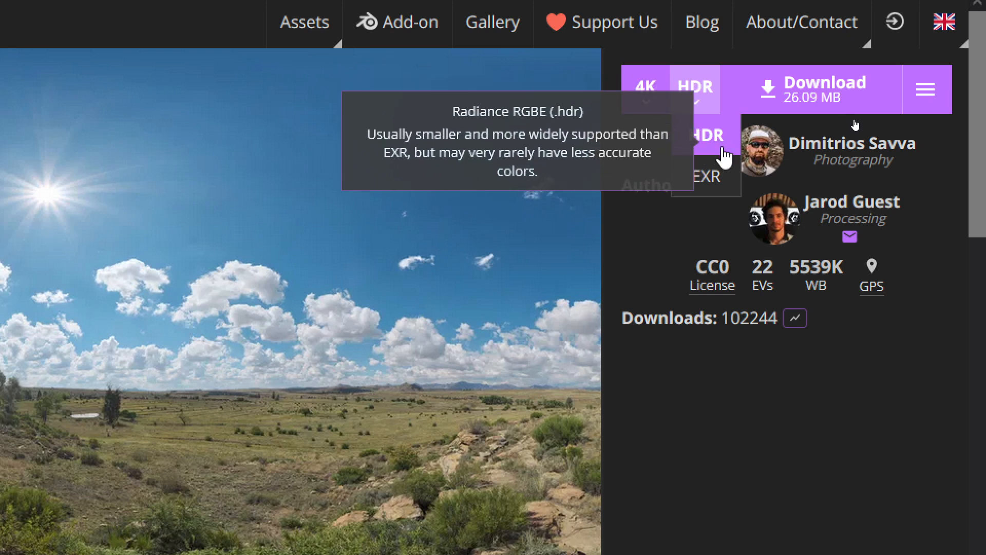
click(718, 150)
click(707, 88)
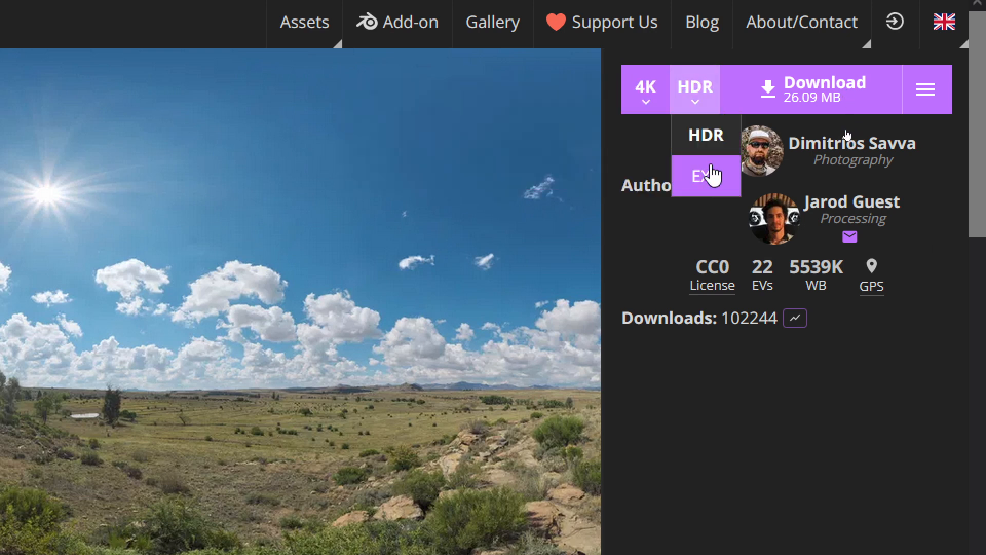
click(709, 150)
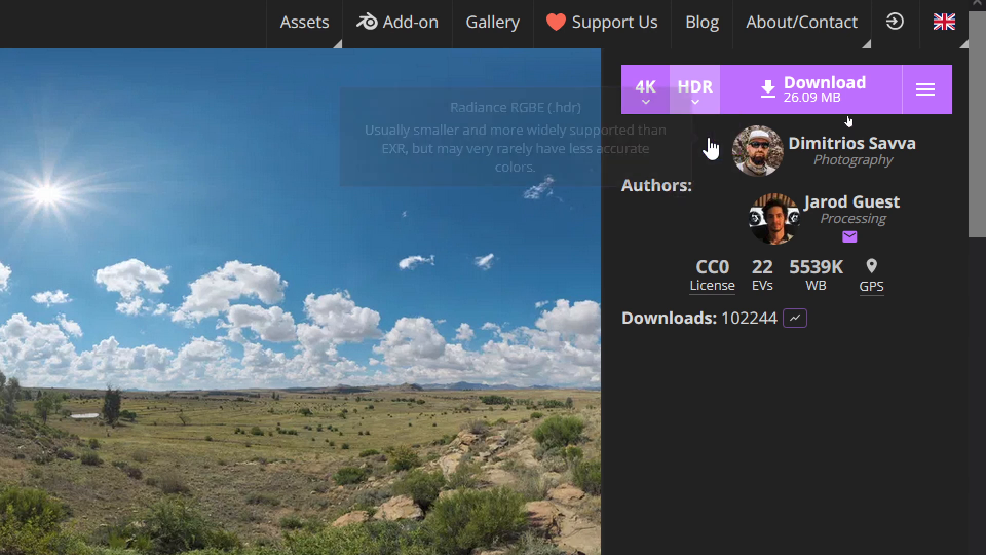
click(841, 99)
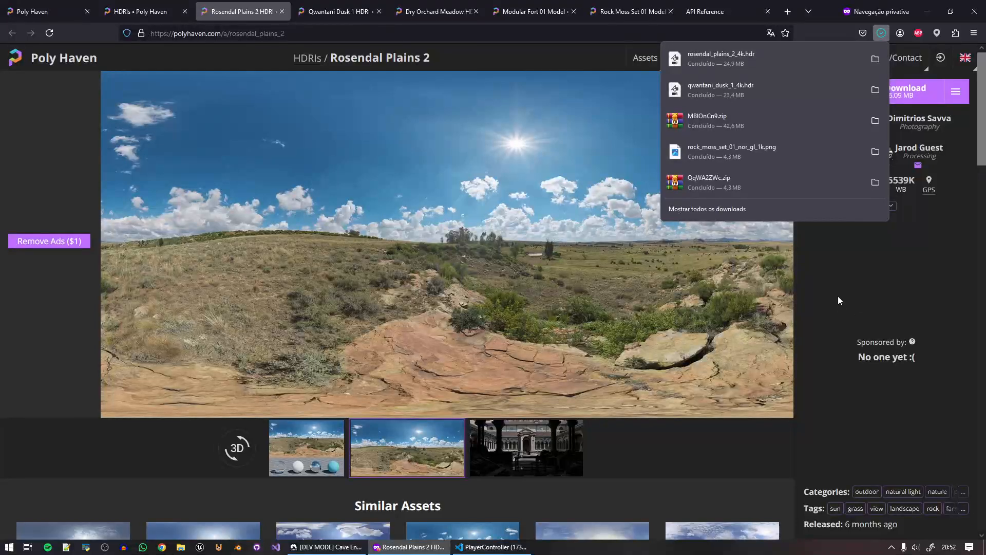
click(837, 296)
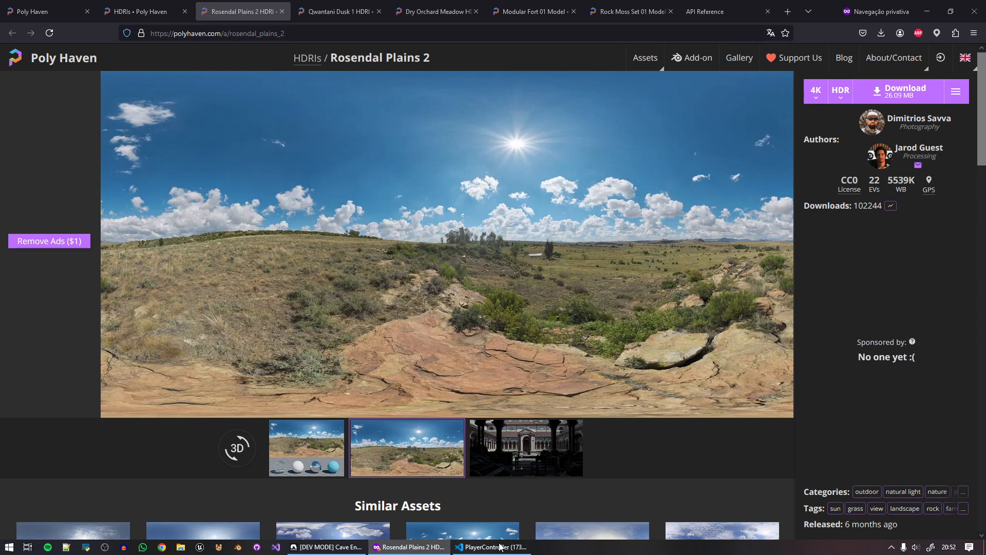
Switch to Cave Engine and import rosendal_plains_2_4k.hdr from the Downloads folder into the project's Content folder.
click(326, 546)
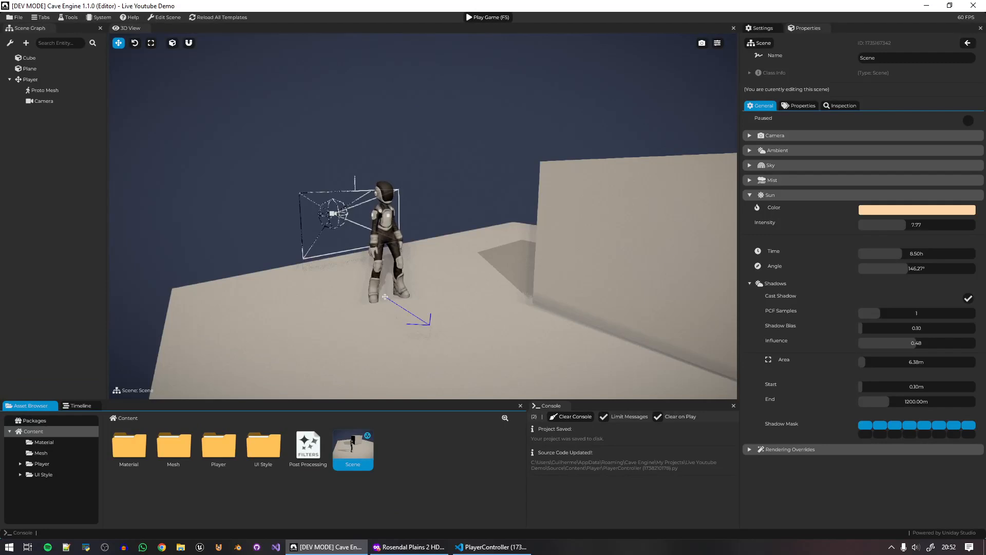
mouse_move(451, 442)
mouse_down()
mouse_move(443, 463)
mouse_move(448, 455)
mouse_up()
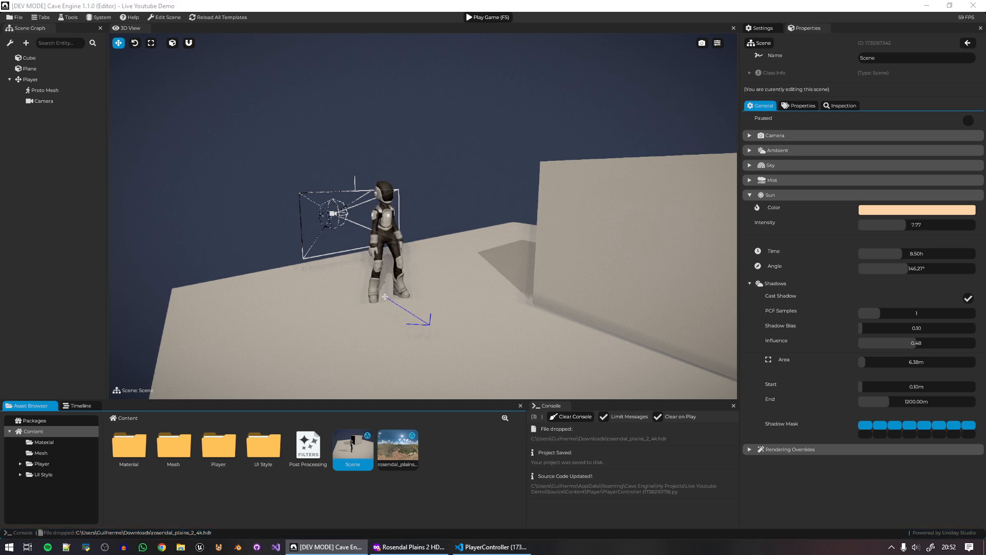
drag(985, 181, 985, 212)
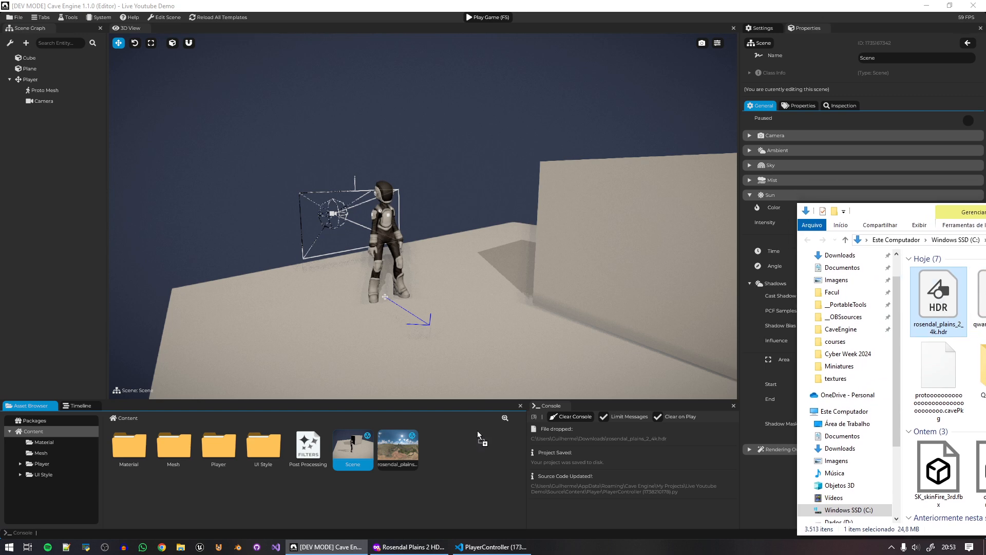
Assign the imported rosendal_plains_2_4k.hdr texture as the scene's Sky Color image.
drag(921, 323, 948, 320)
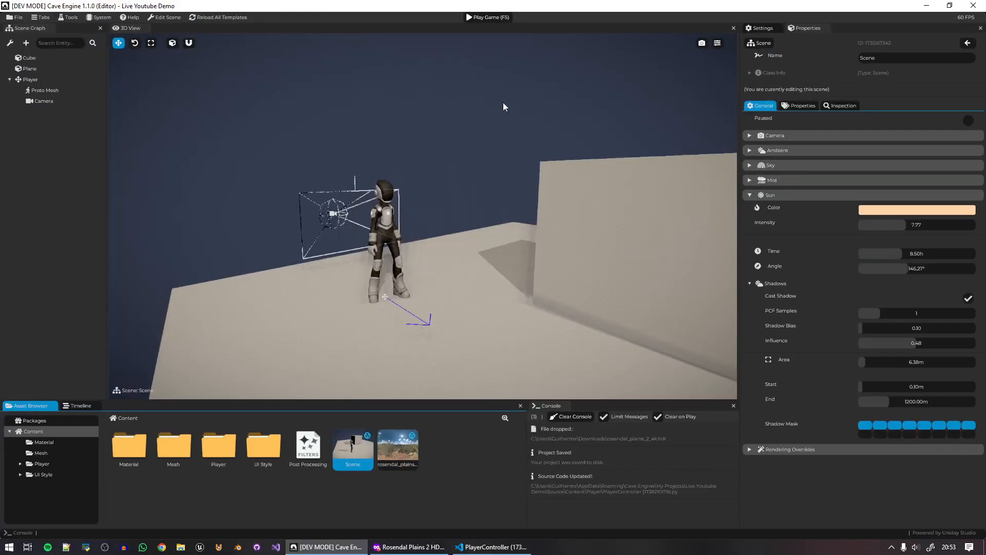
click(486, 85)
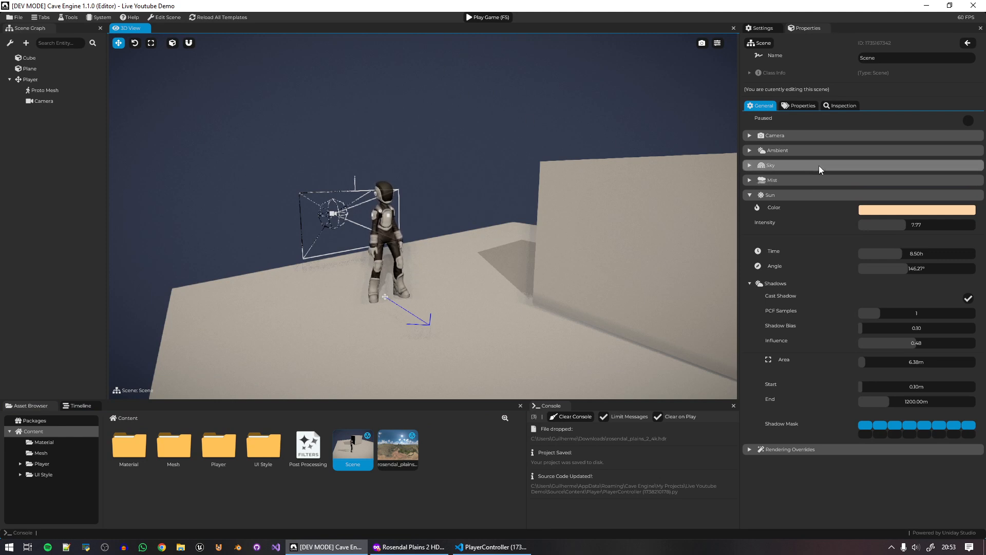
click(764, 150)
click(764, 225)
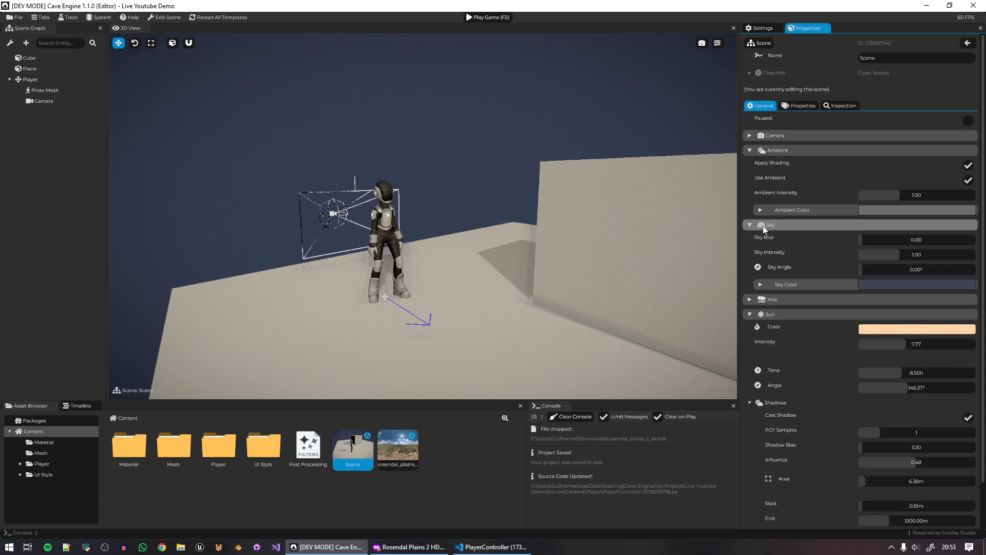
click(767, 284)
click(754, 347)
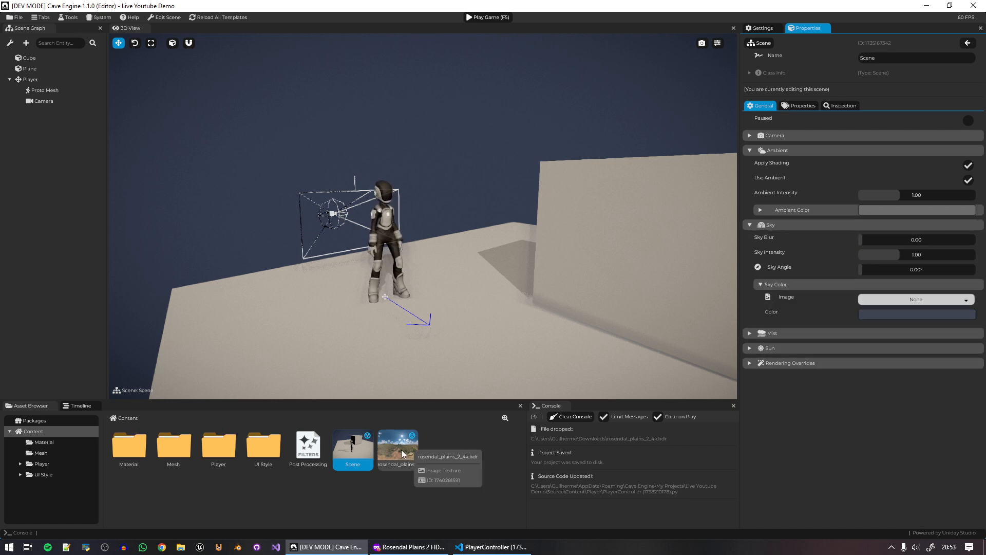
drag(403, 454, 914, 301)
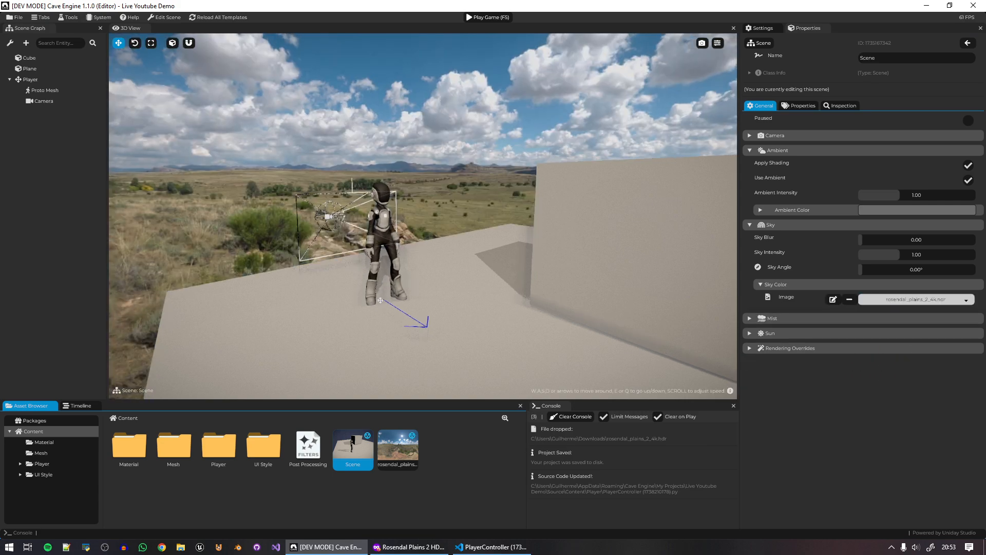
Match the sun to the sky image with an angle of 215.32°, a time of 9.44h and an intensity of 10.97.
right_drag(423, 215, 403, 276)
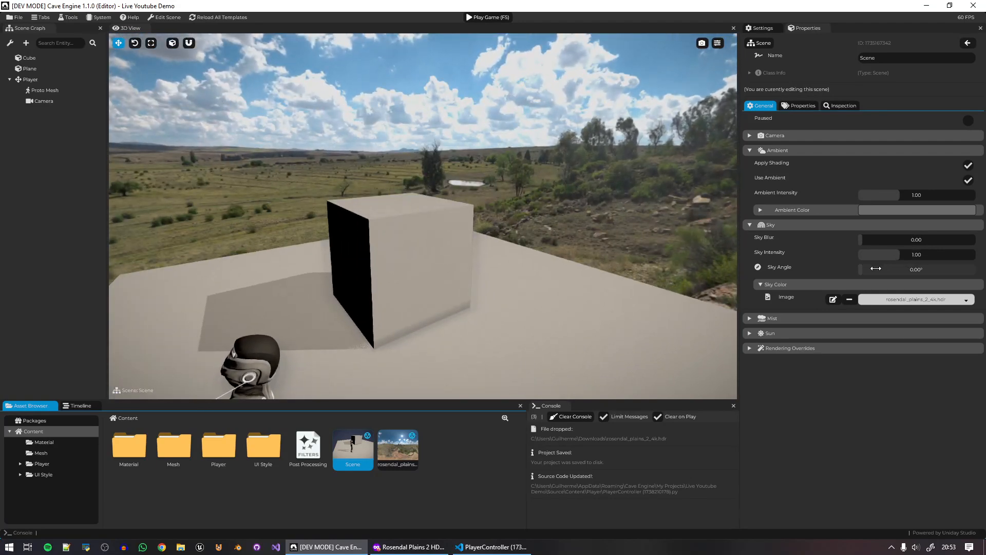
drag(868, 268, 839, 273)
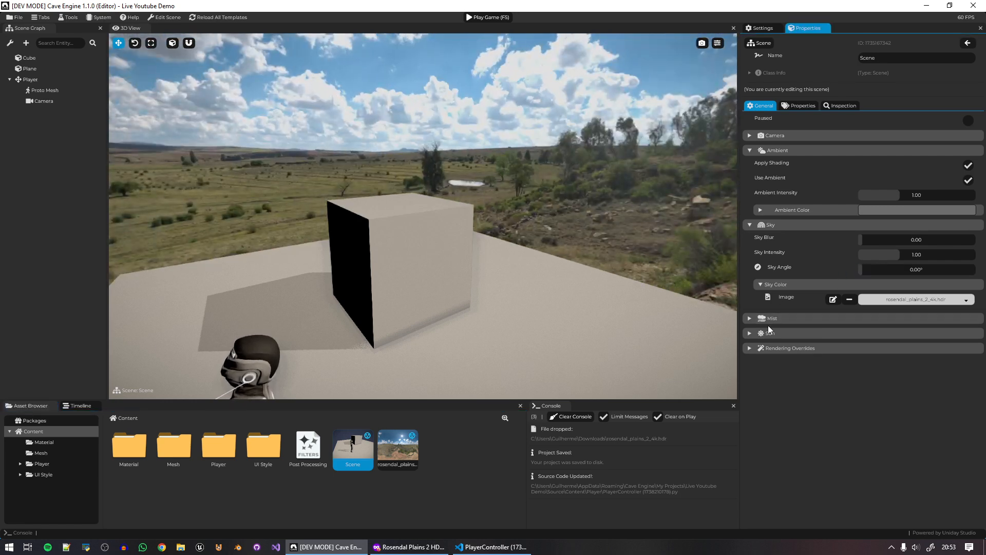
click(837, 333)
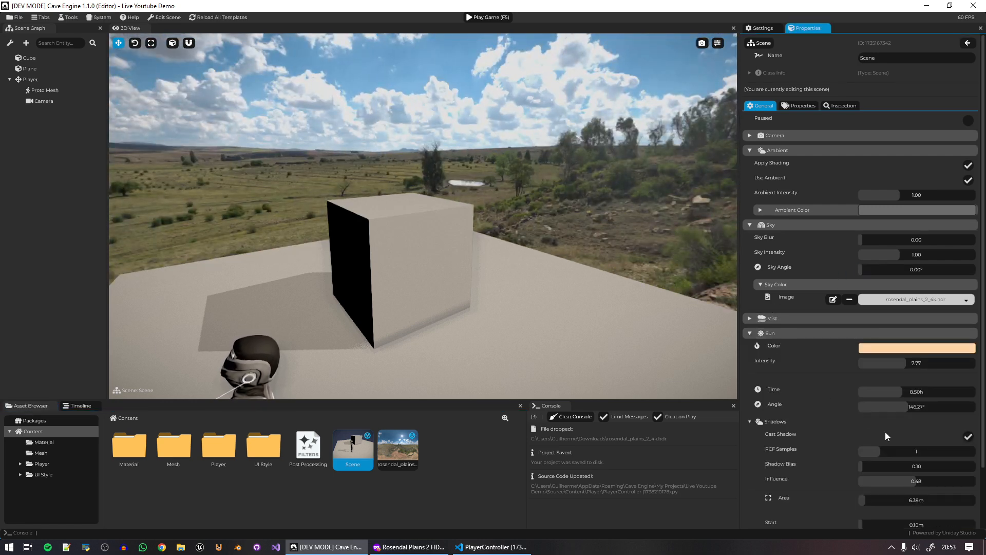
drag(911, 405, 928, 419)
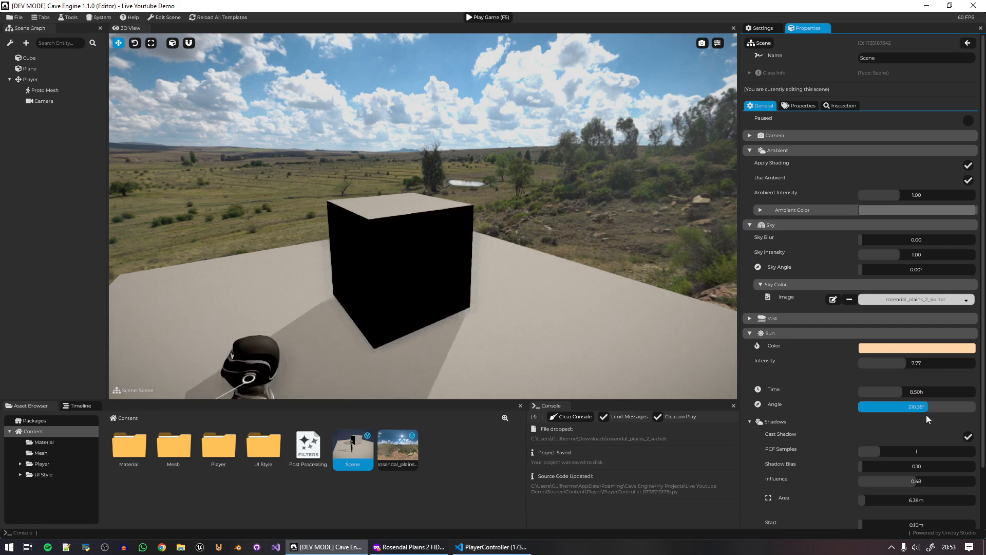
right_drag(423, 216, 437, 172)
key(s)
key(e)
right_drag(467, 334, 299, 266)
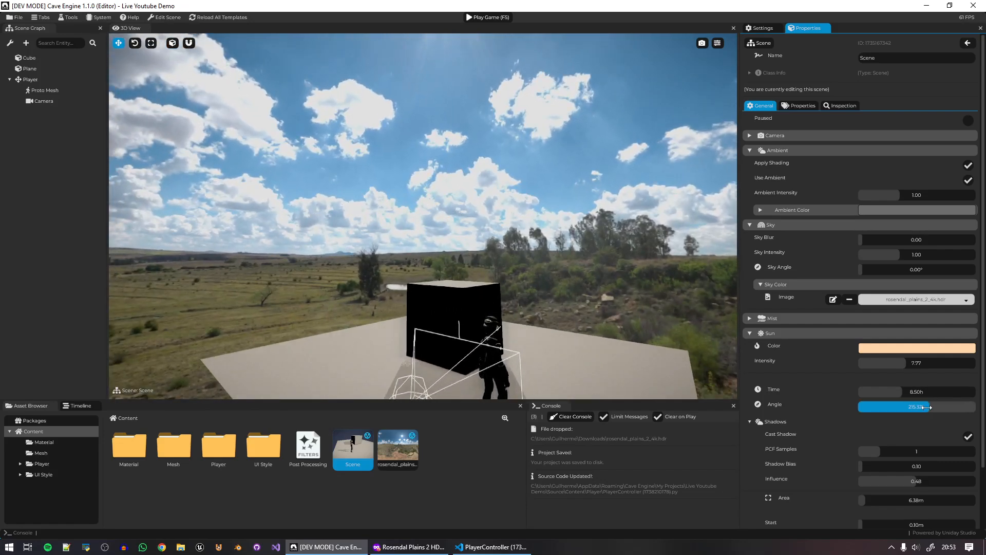
right_drag(649, 337, 483, 372)
key(d)
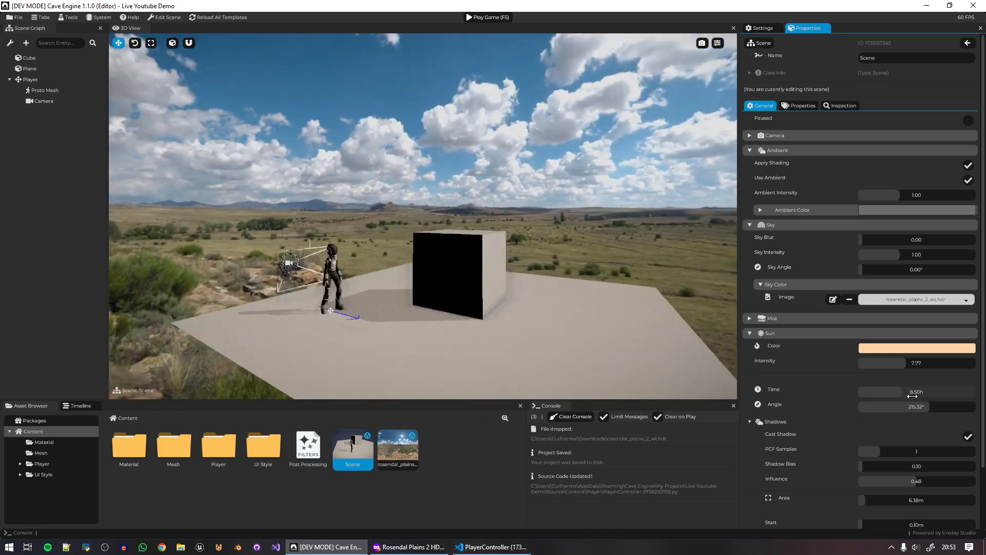
drag(900, 391, 902, 391)
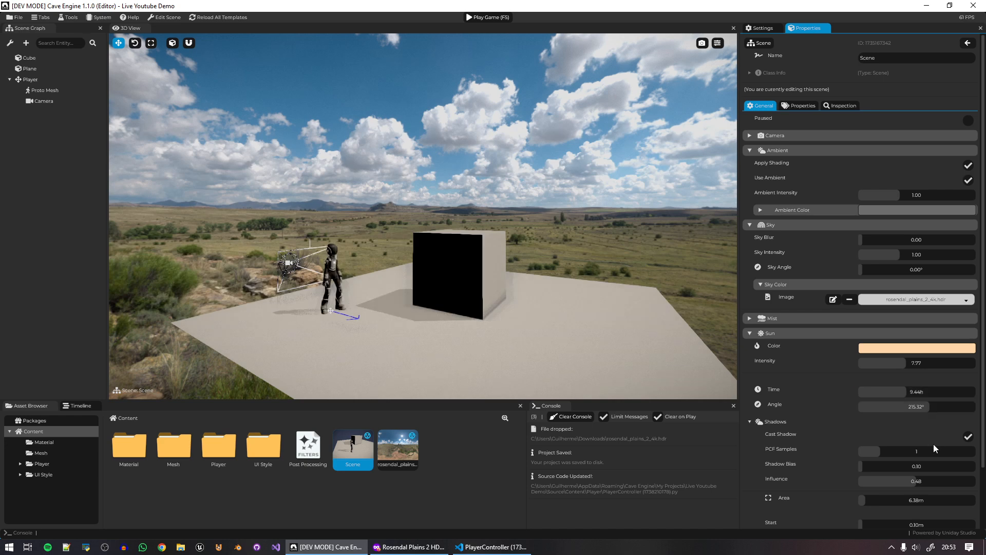
drag(907, 361, 938, 364)
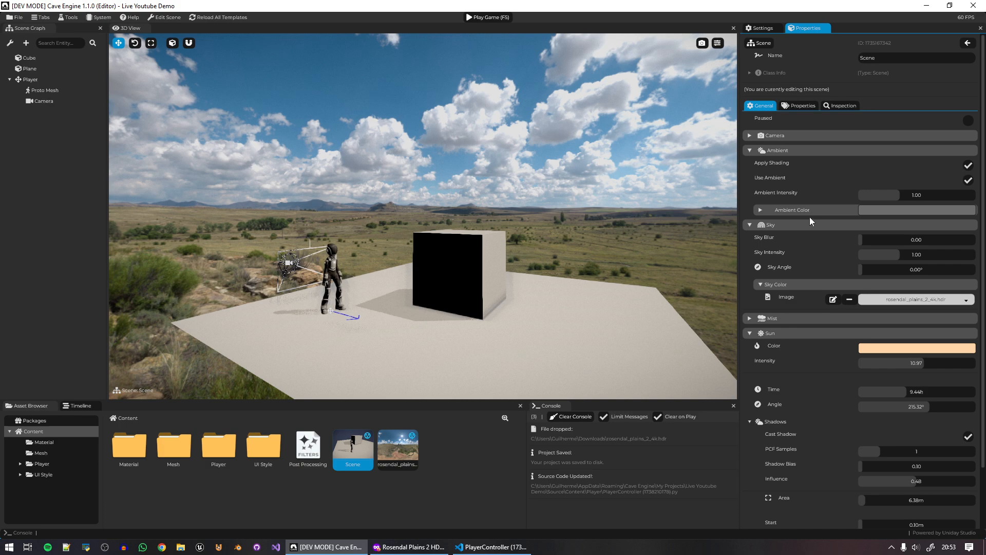
Use rosendal_plains_2_4k.hdr as the Ambient Color image as well and set the ambient intensity to 1.30.
click(776, 210)
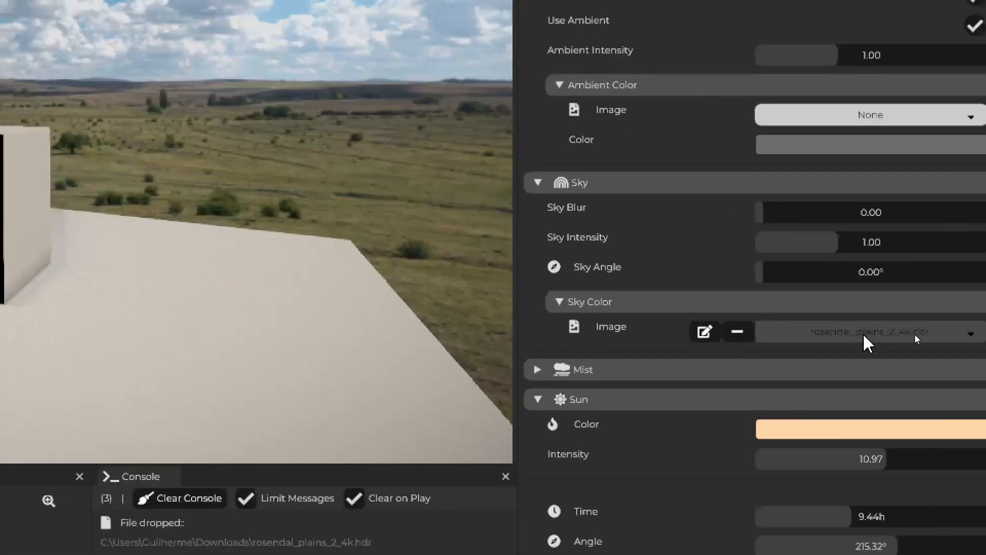
drag(911, 331, 906, 300)
drag(846, 281, 827, 114)
key(w)
right_drag(575, 295, 550, 316)
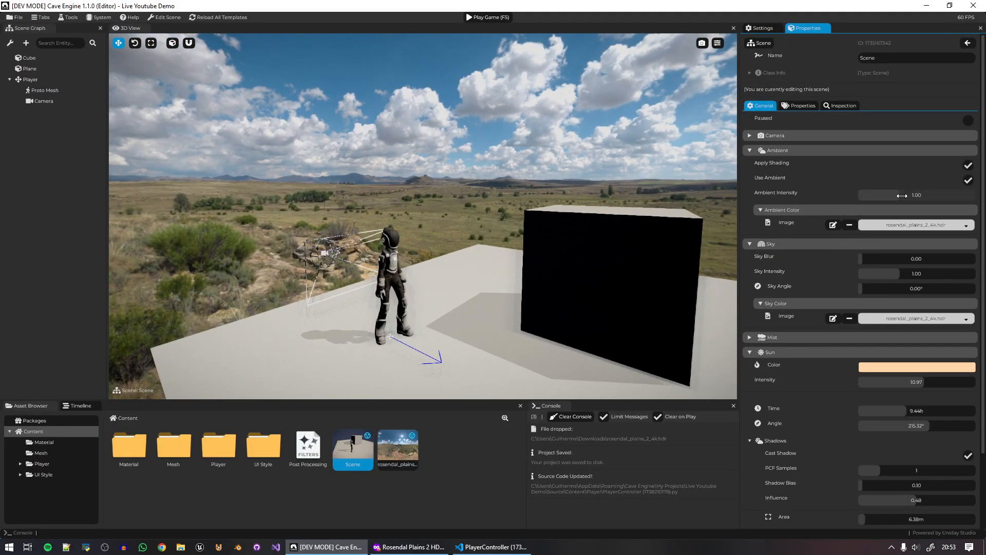
drag(916, 196, 908, 198)
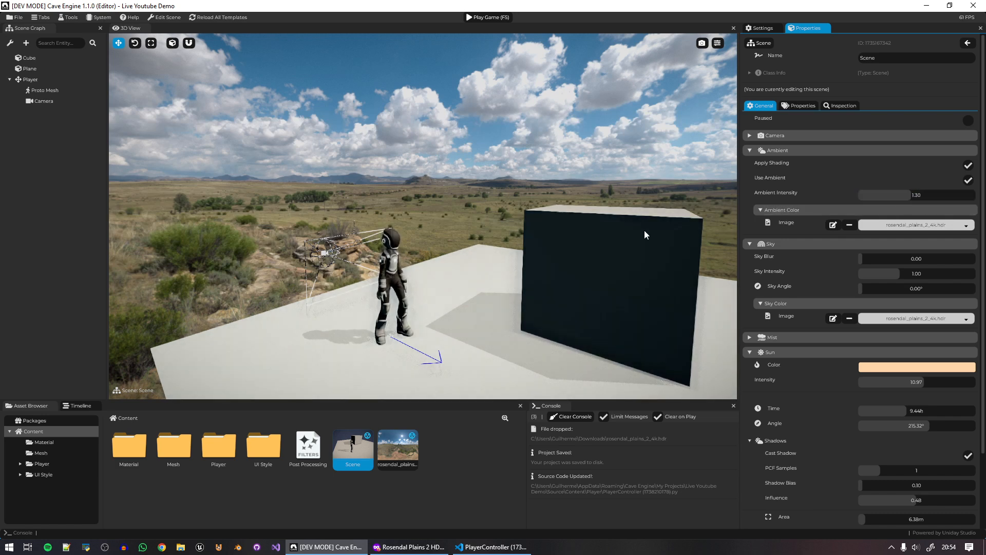
Play the game, run the player around the cube to check the lighting, and stop it.
click(499, 16)
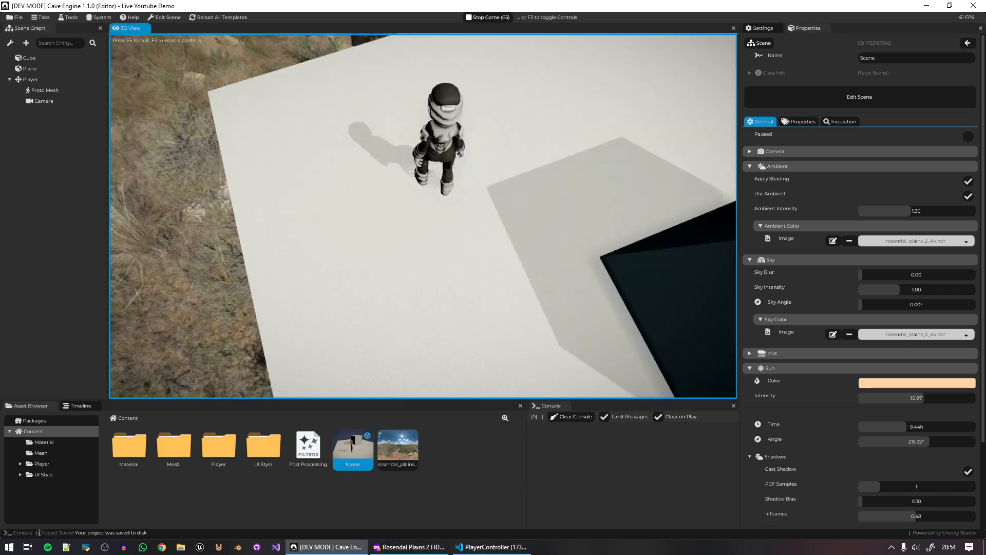
key(w)
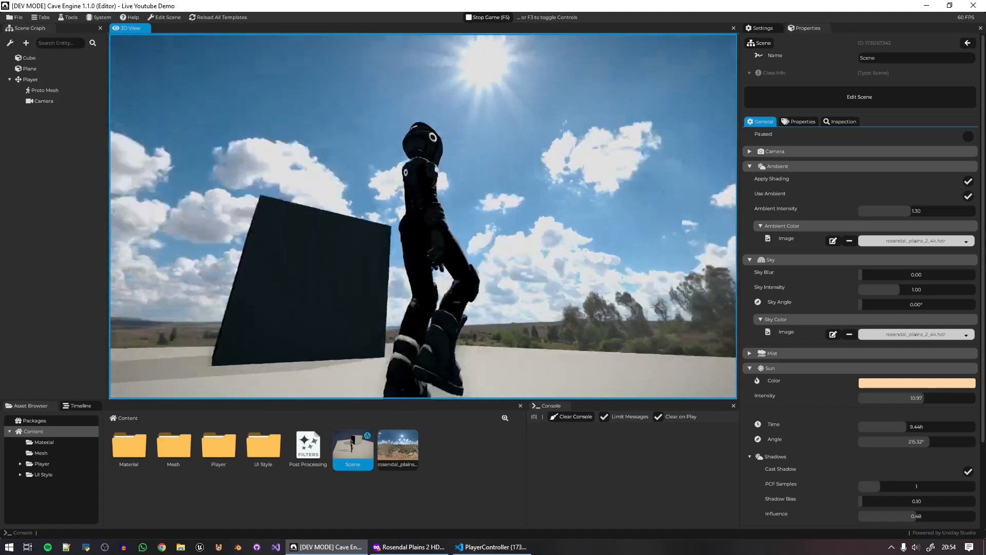
key(w)
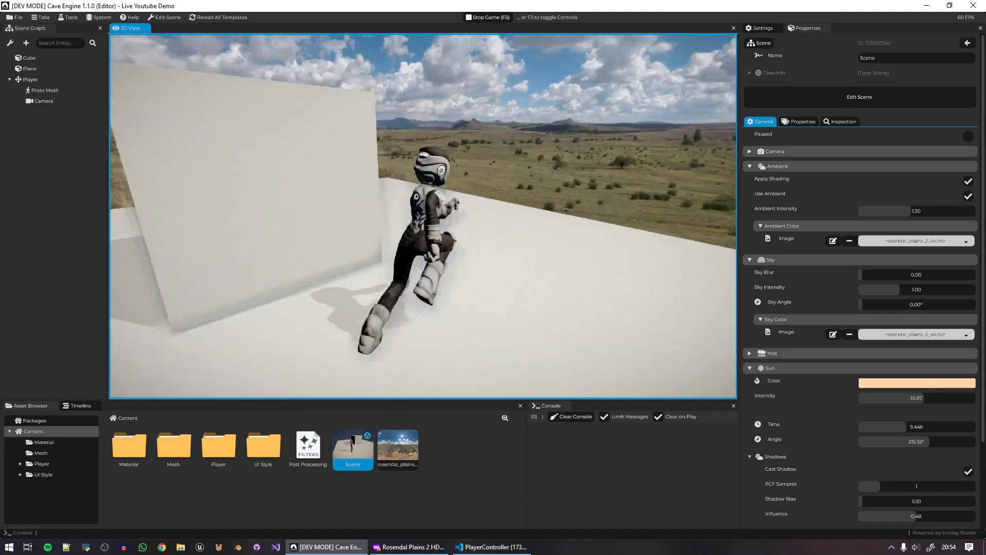
key(a)
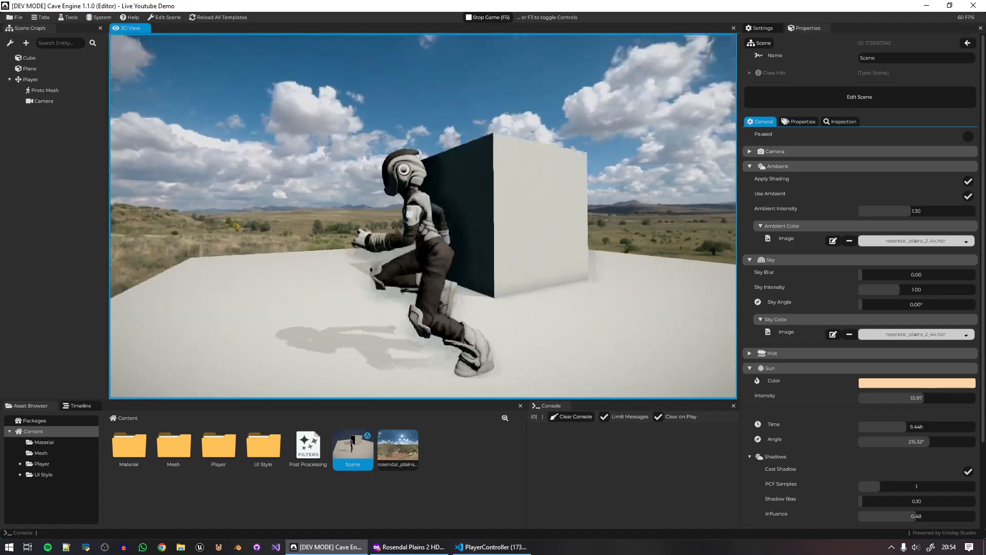
key(F5)
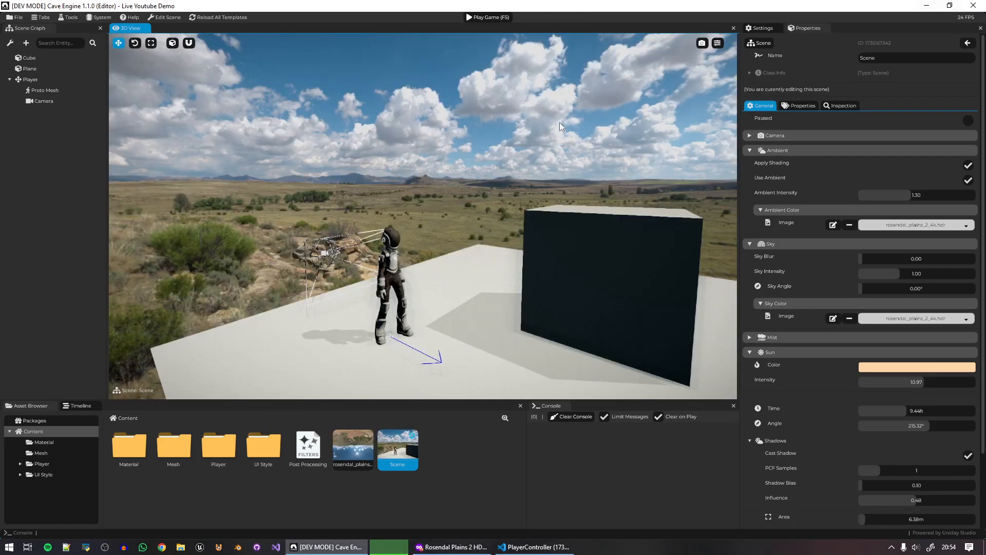
Rename the rosendal_plains_2_4k.hdr image texture as Skybox.
click(354, 448)
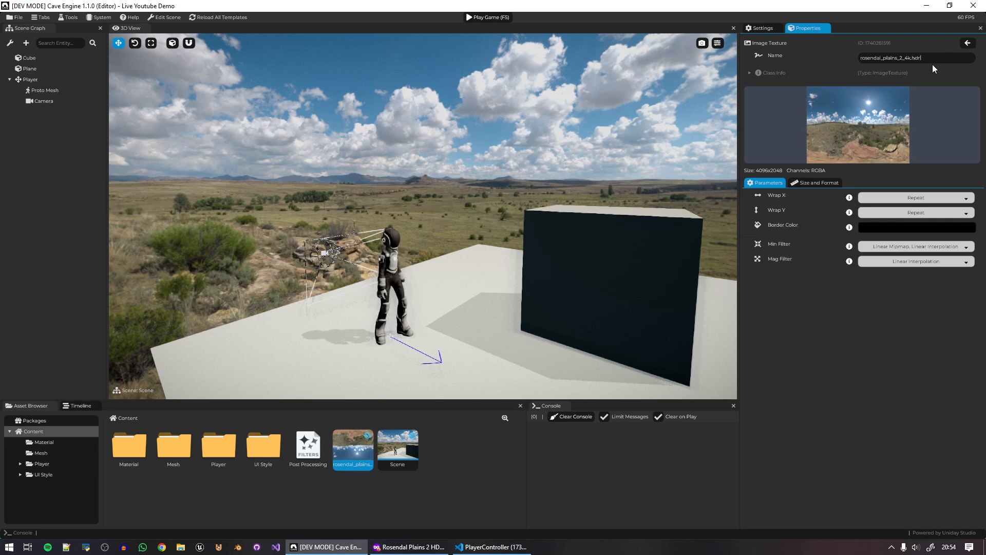
key(ctrl+a)
text(Skyblox)
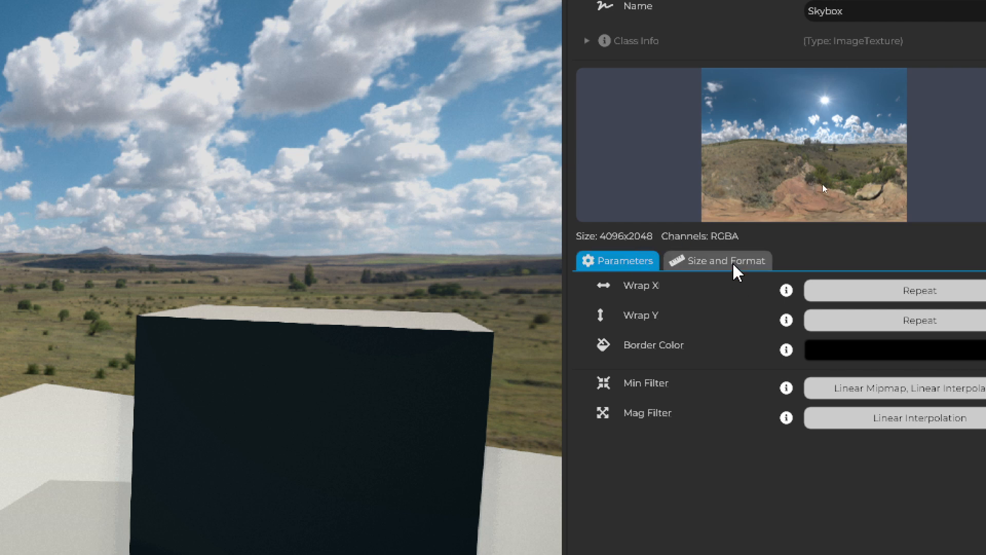
Compress the Skybox image texture using DXT.
click(737, 265)
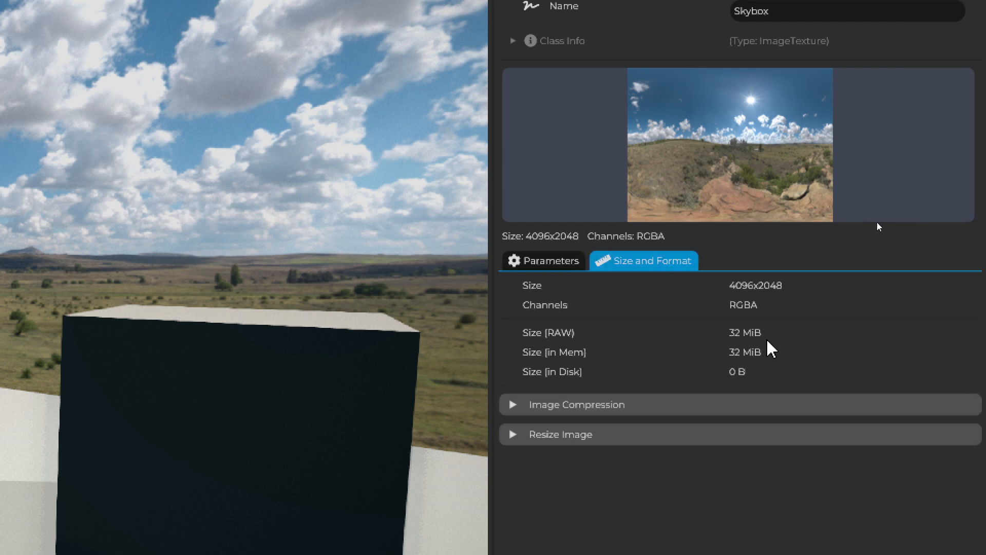
click(604, 408)
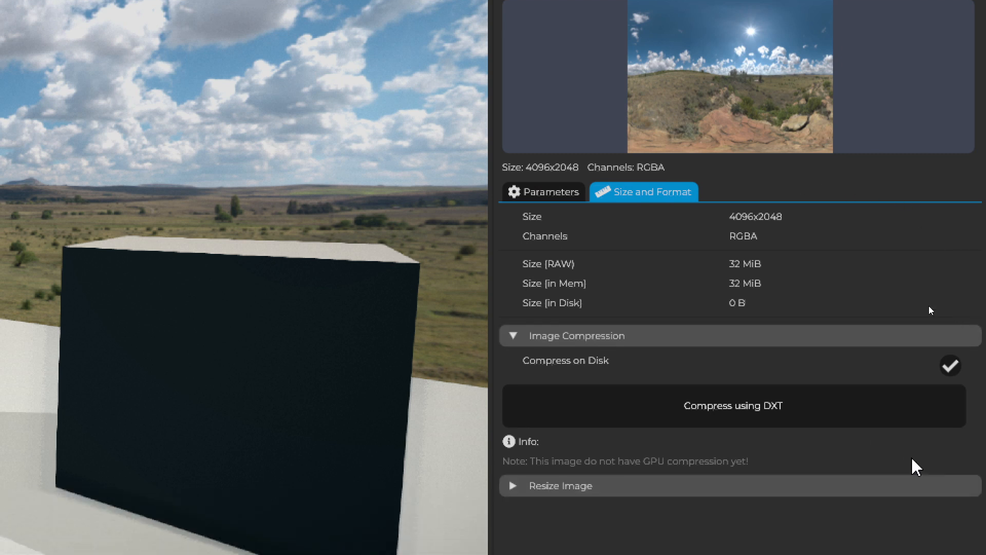
mouse_move(811, 486)
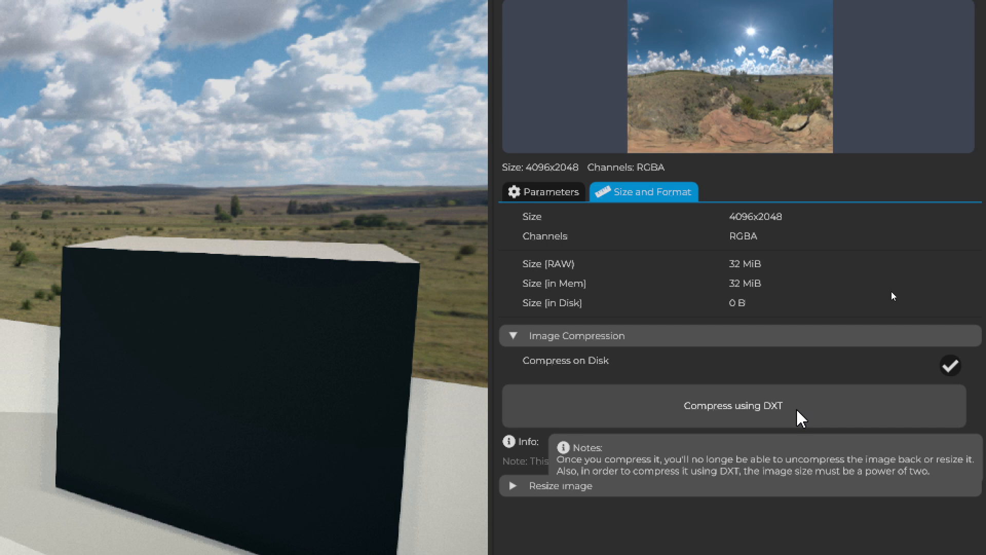
click(798, 413)
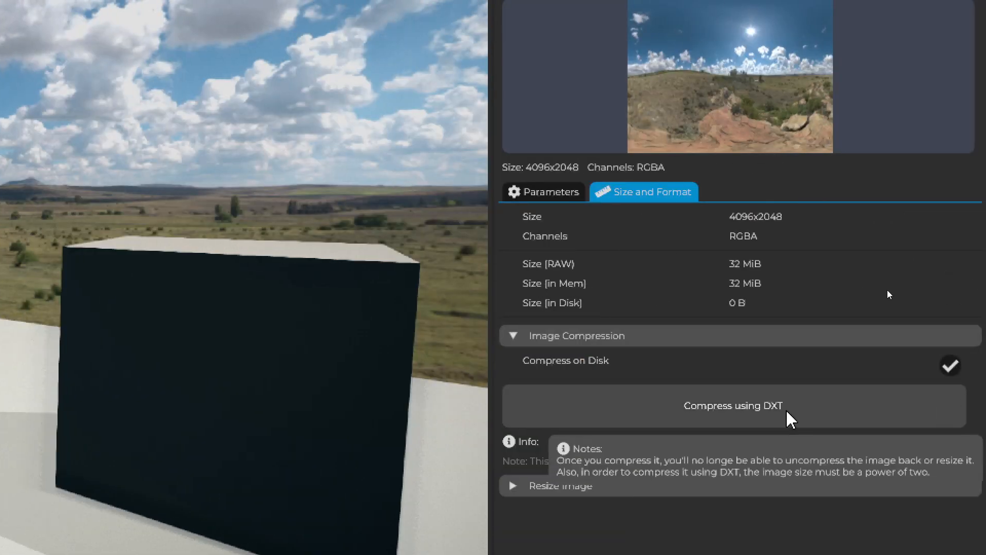
click(786, 411)
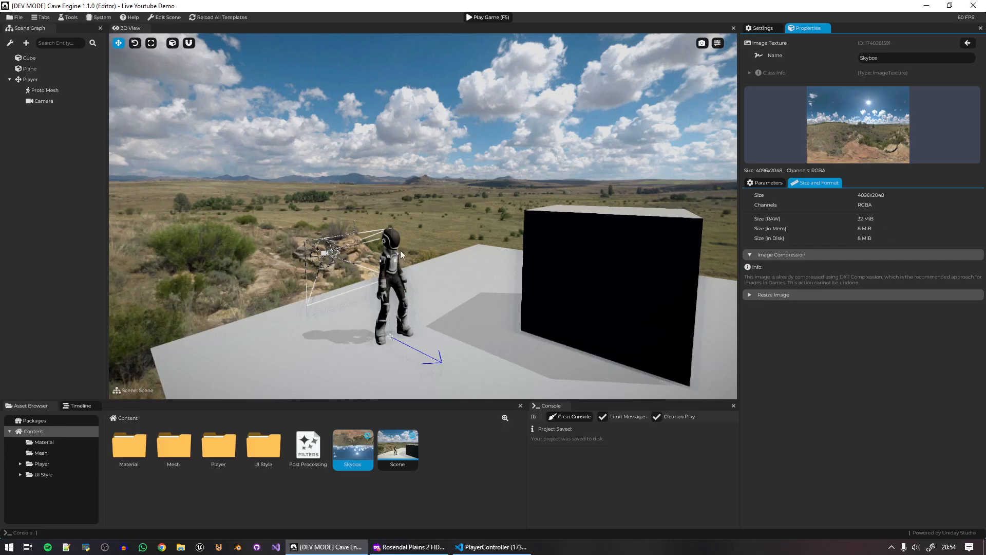
Return to the scene's properties and examine the player and cube under the compressed skybox from several angles.
click(436, 250)
mouse_move(436, 249)
right_down()
mouse_move(483, 154)
mouse_move(437, 249)
mouse_move(441, 261)
mouse_move(401, 267)
mouse_move(388, 252)
mouse_move(396, 206)
mouse_move(381, 211)
mouse_move(425, 238)
right_up()
key(w)
key(s)
key(d)
key(w)
key(q)
key(w)
key(a)
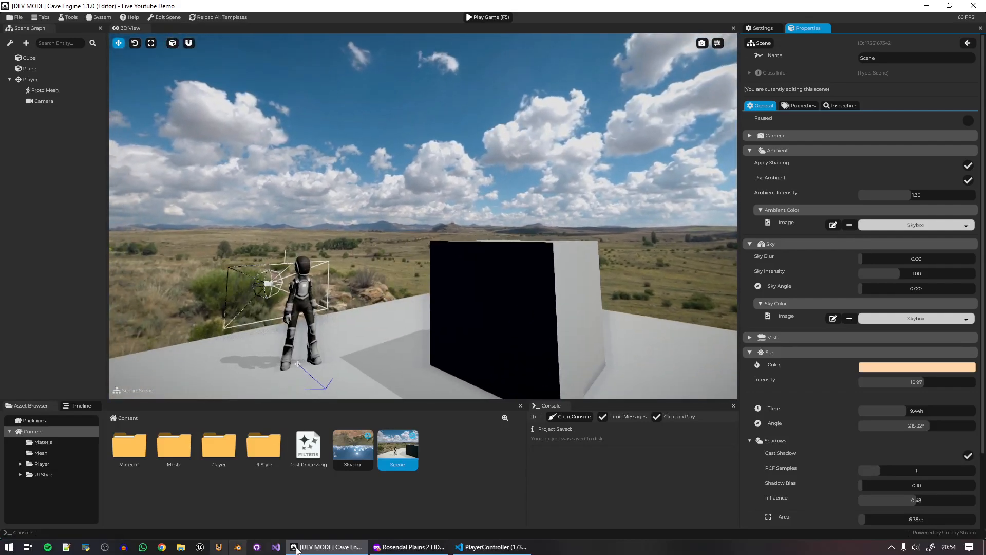
In the browser, close the Rosendal Plains 2, Qwantani Dusk 1 and Dry Orchard Meadow pages, and switch back to Cave Engine.
click(404, 550)
click(358, 5)
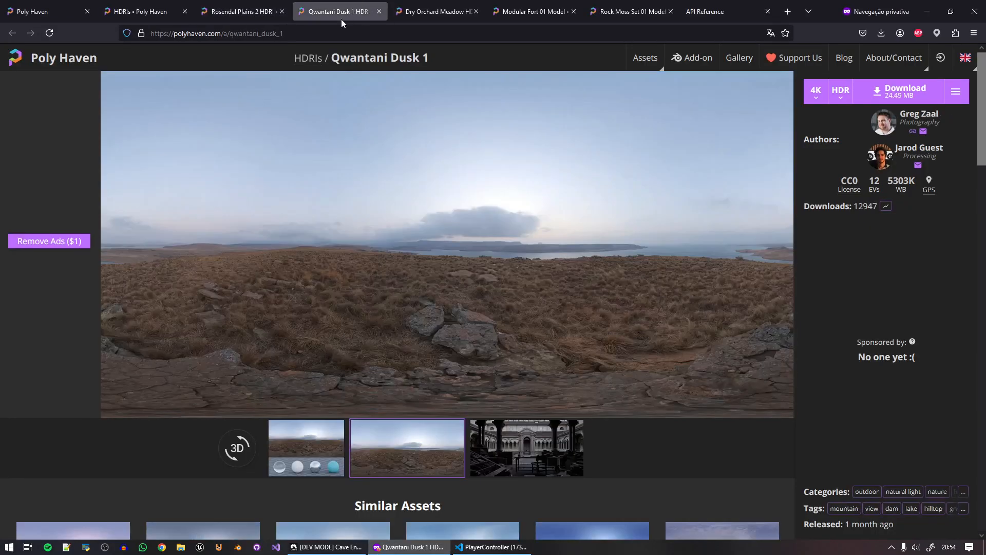
click(282, 11)
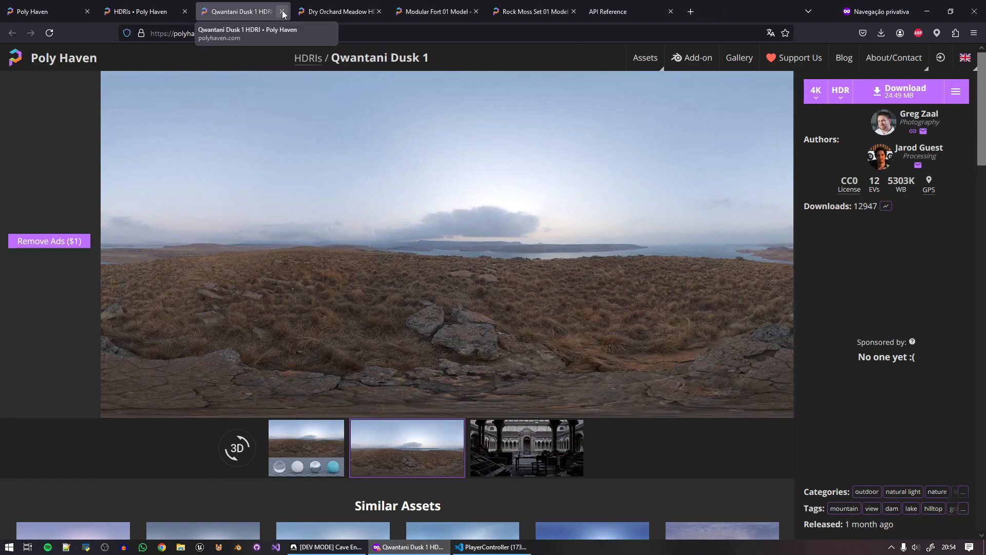
click(282, 11)
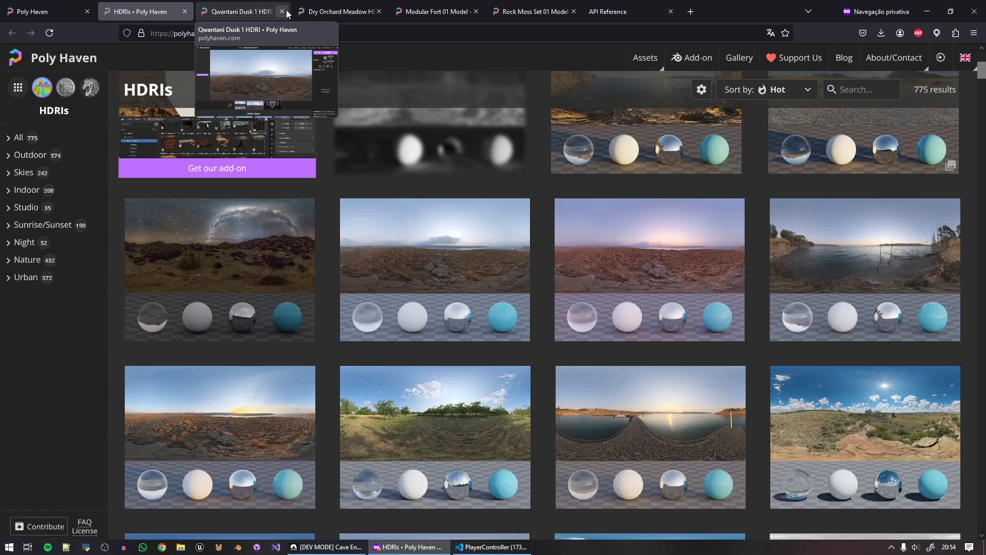
click(243, 7)
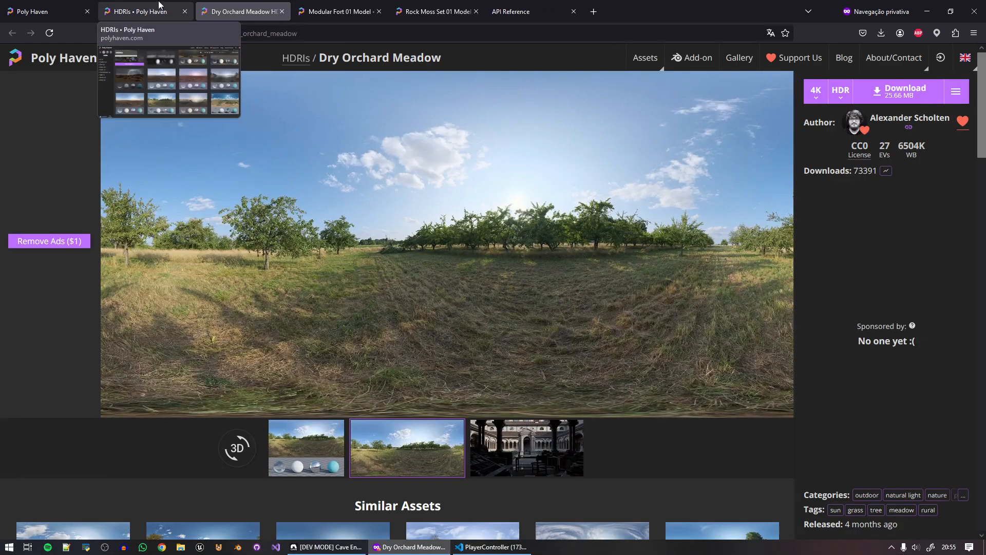
click(147, 11)
click(282, 11)
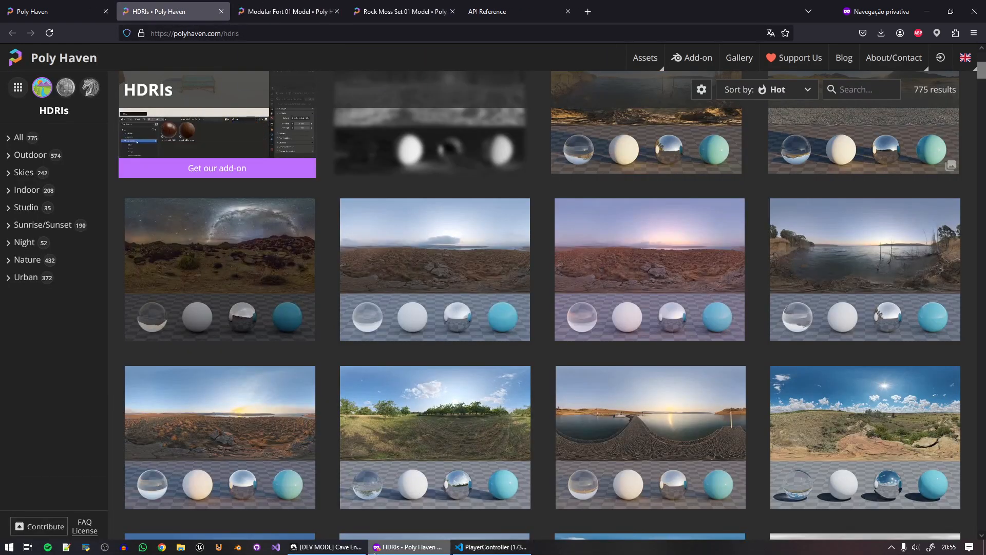
click(327, 546)
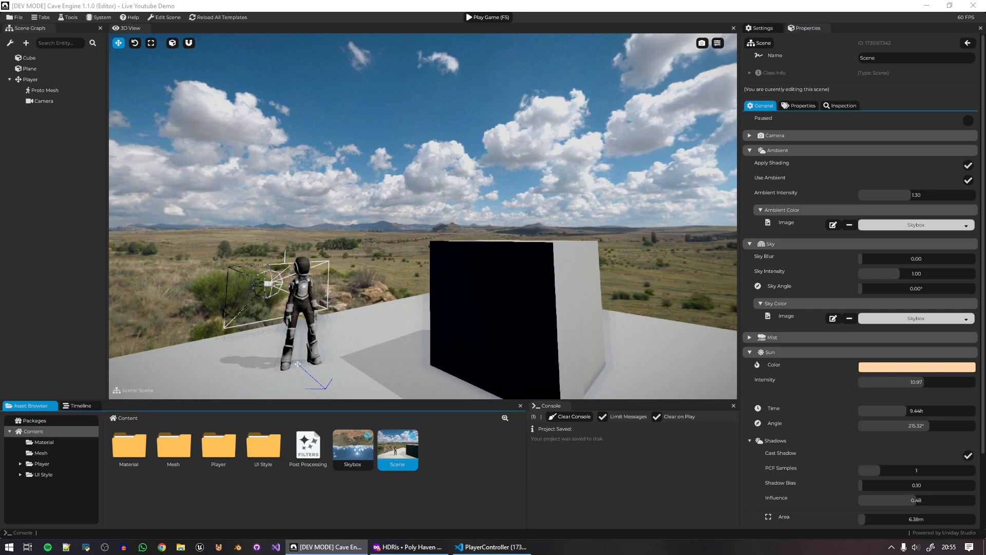
Import qwantani_dusk_1_4k.hdr into the project content and try it as both the scene's ambient color image and sky color image.
drag(461, 464, 476, 485)
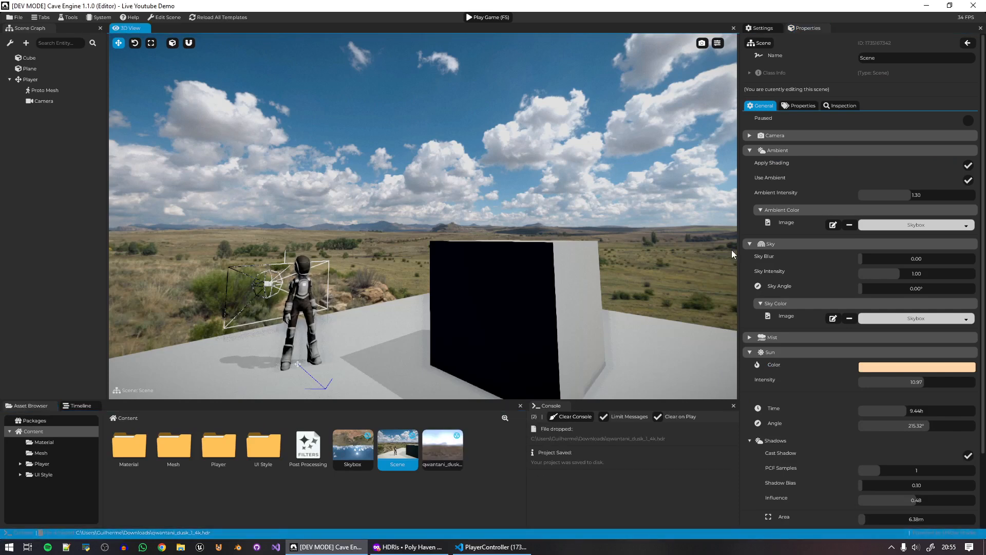
drag(442, 448, 907, 313)
drag(907, 315, 921, 225)
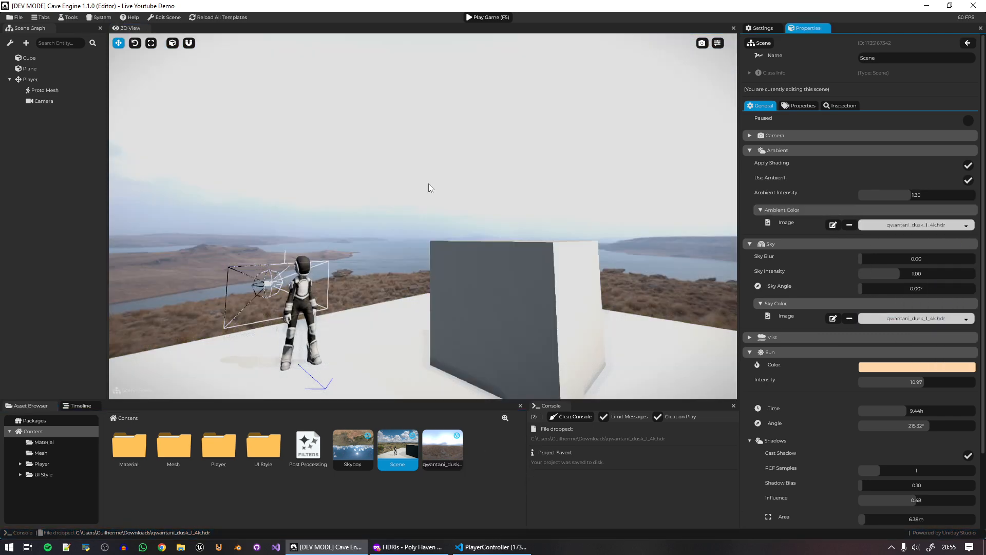
mouse_move(429, 186)
right_down()
mouse_move(591, 167)
mouse_move(411, 157)
mouse_move(216, 167)
mouse_move(430, 184)
right_up()
key(d)
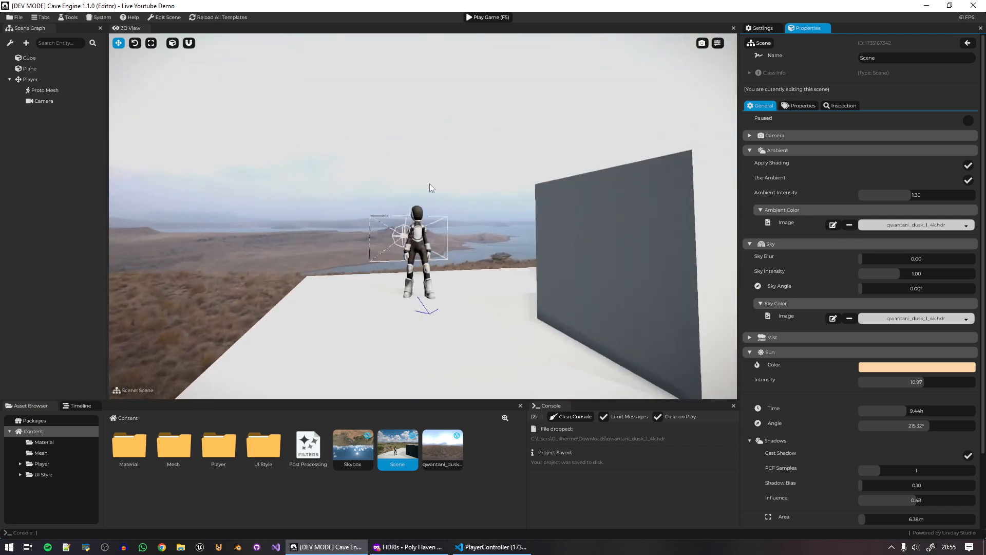
Restore Skybox as the scene's ambient and sky image and delete the qwantani_dusk_1_4k.hdr asset.
drag(352, 448, 919, 225)
right_click(445, 446)
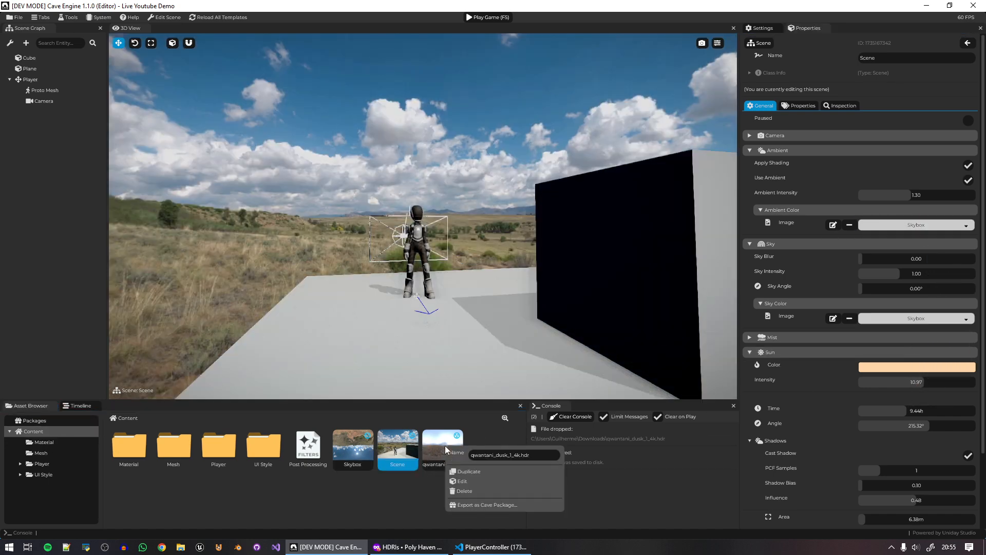
click(477, 492)
Add a new mesh entity on the plane beside the cube and raise it to a Y position of about 1.29 m.
right_drag(452, 257, 560, 298)
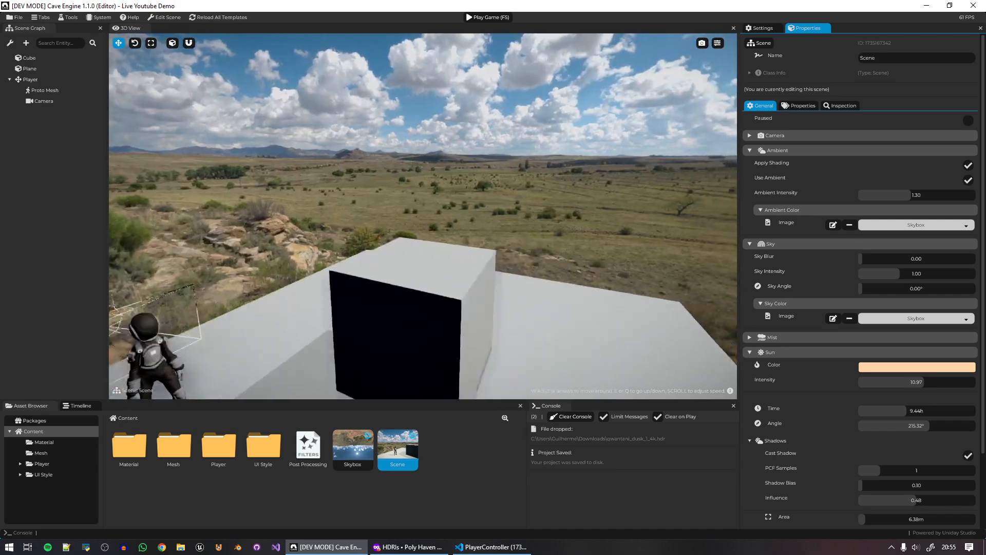
right_drag(540, 226, 506, 226)
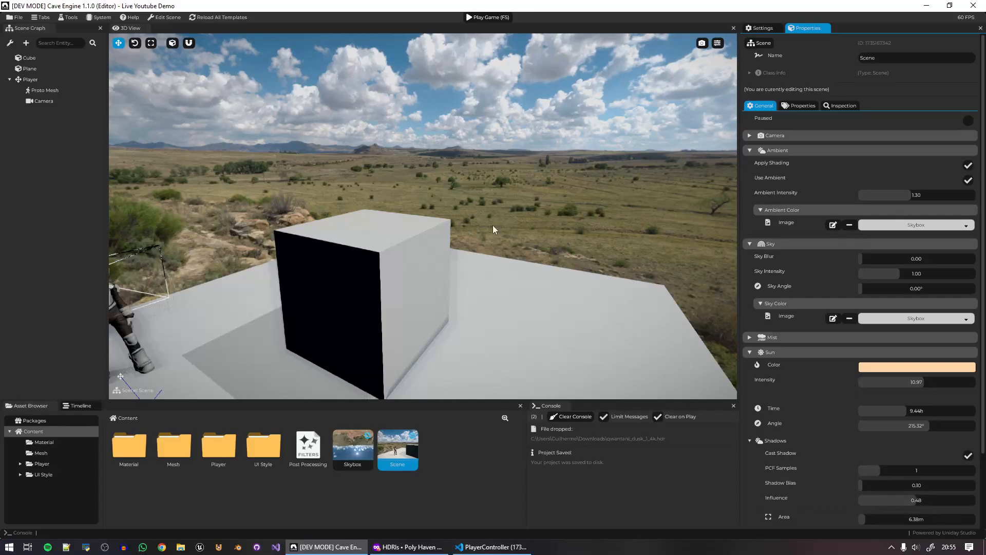
right_drag(493, 226, 528, 315)
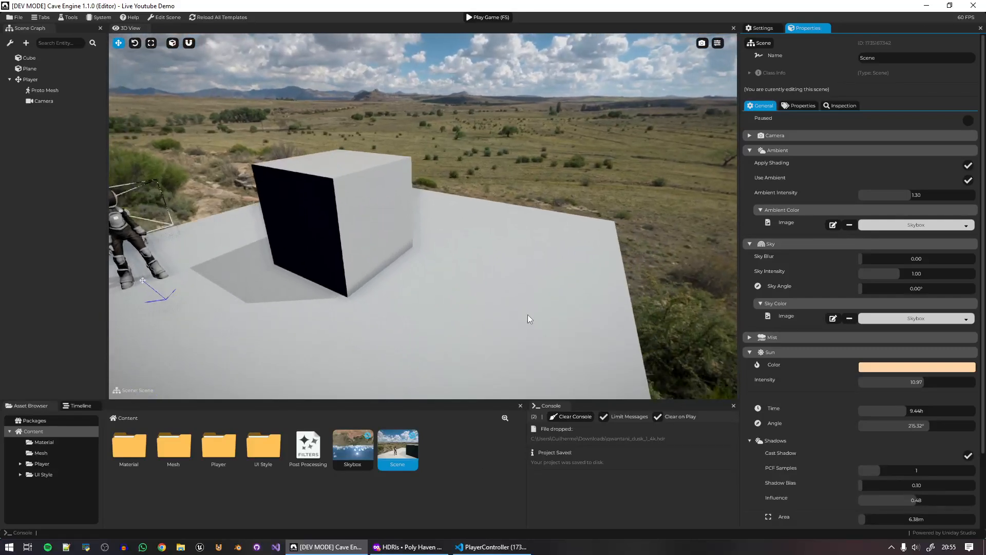
right_click(536, 289)
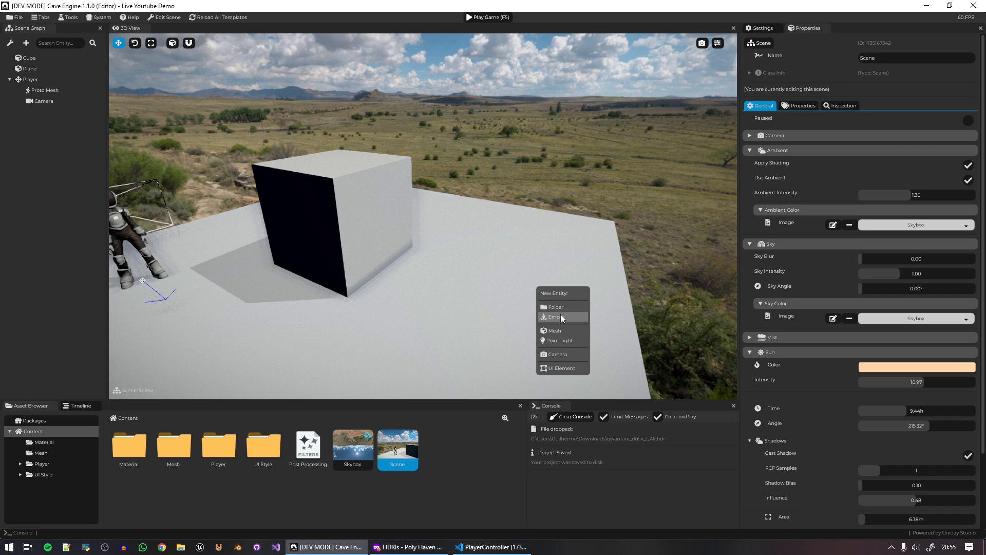
click(566, 332)
drag(538, 257, 540, 205)
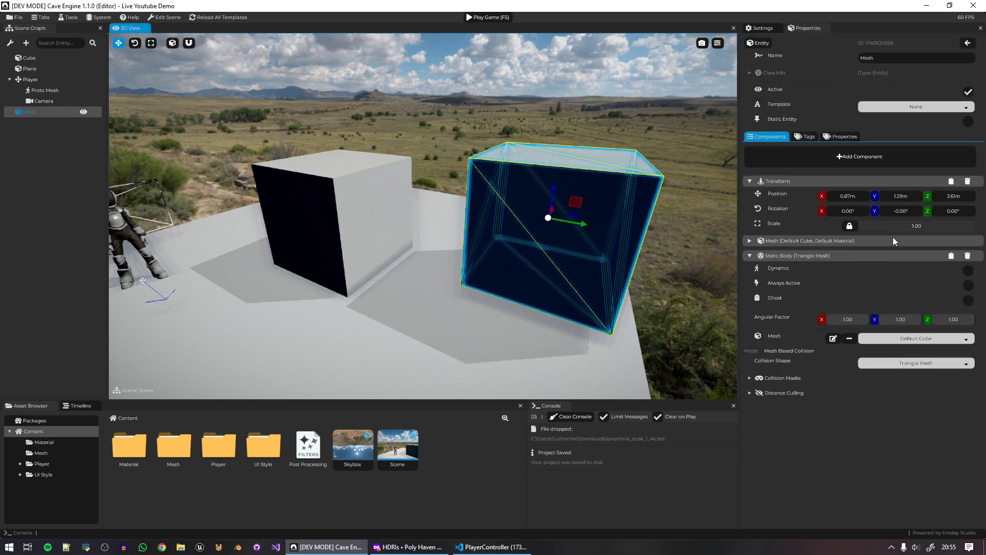
Remove the new entity's Static Body component and change its mesh to Default Sphere.
click(968, 256)
click(838, 238)
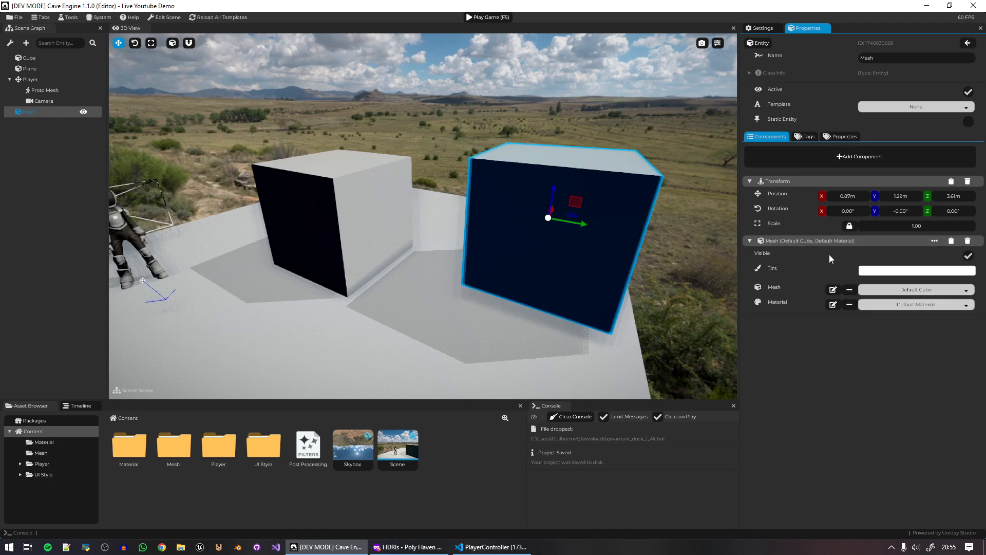
click(899, 290)
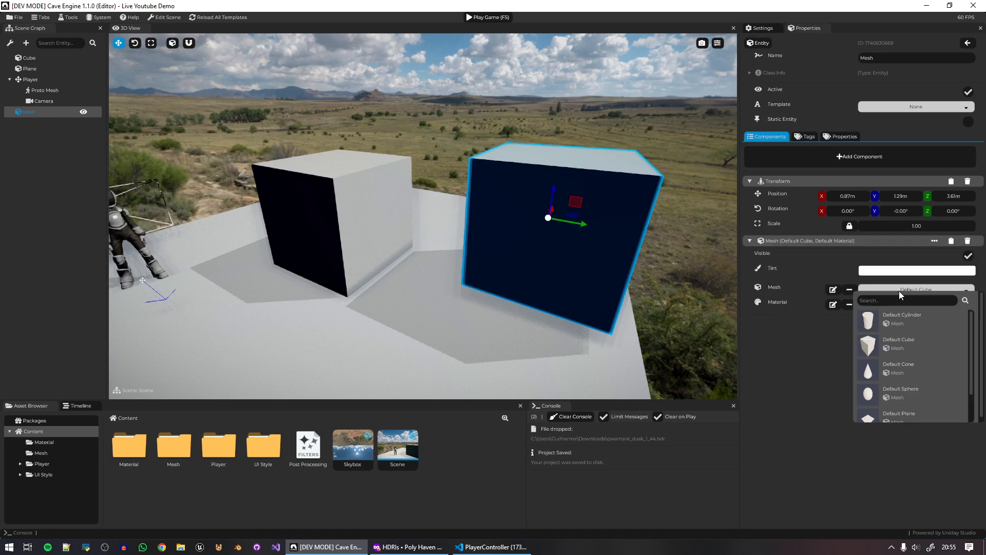
click(906, 395)
Create a new material asset in the Content folder and apply it to the sphere.
key(w)
right_drag(591, 262, 462, 328)
right_click(455, 447)
mouse_move(488, 466)
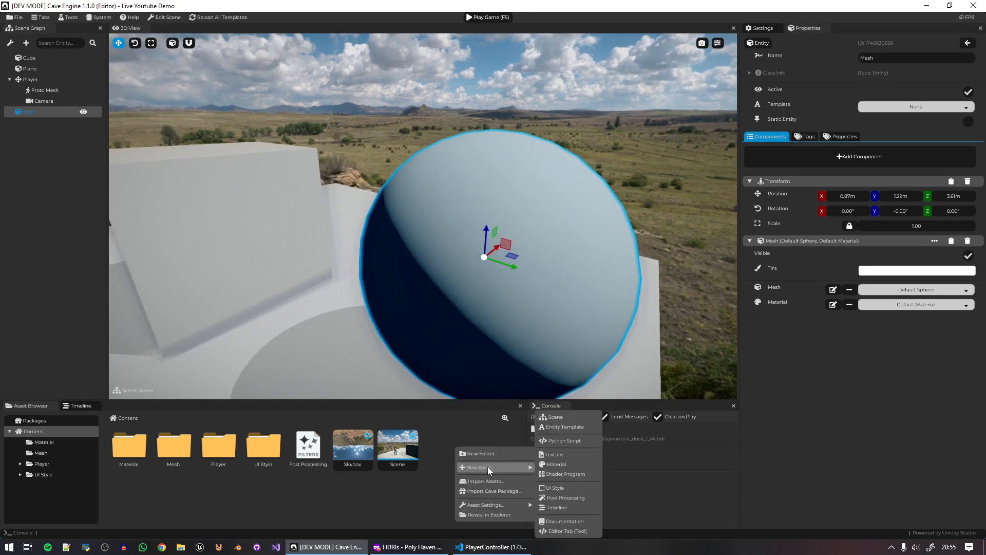
click(557, 463)
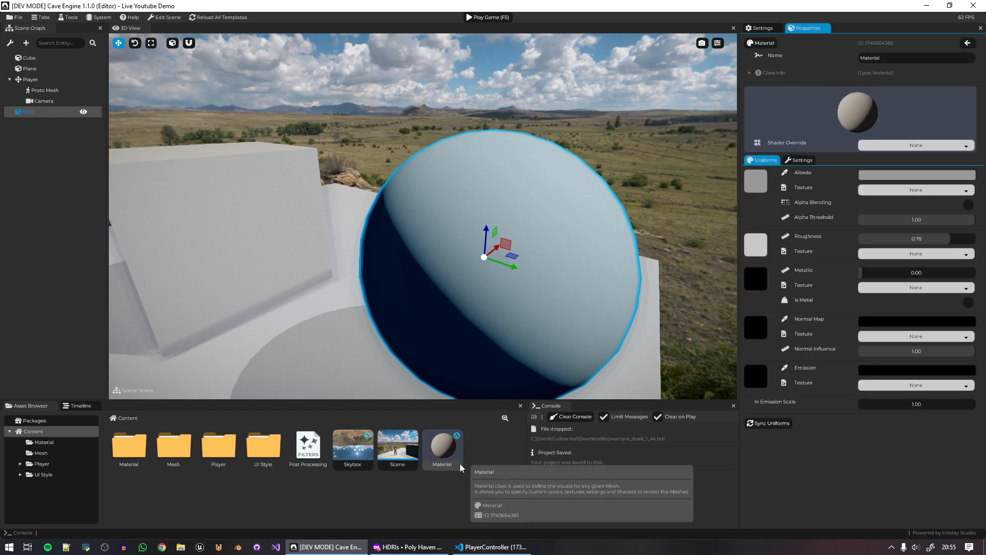
drag(442, 447, 562, 191)
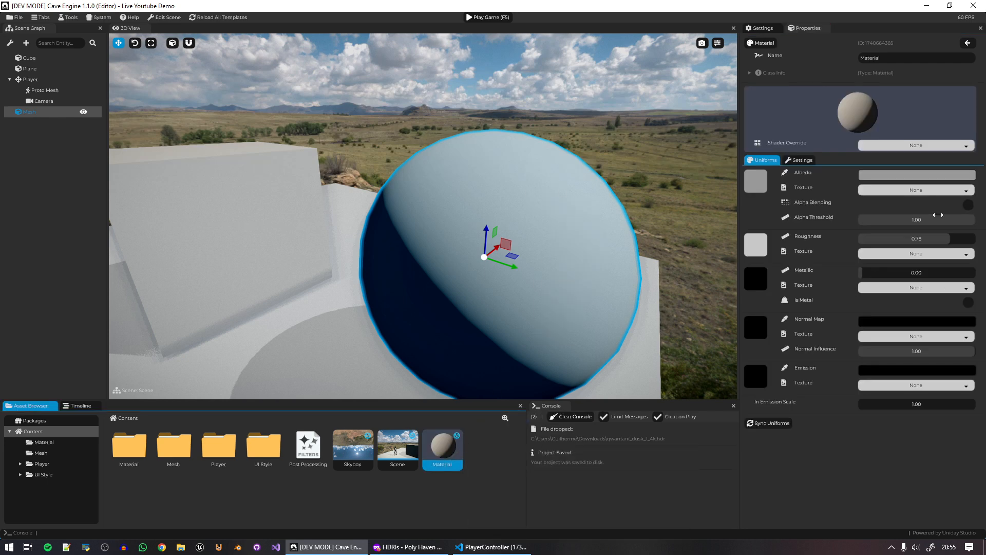
Set the sphere material's roughness to 0.00 and metallic to 1.00, mark it as metal, and deselect the sphere.
drag(942, 238, 976, 272)
click(969, 306)
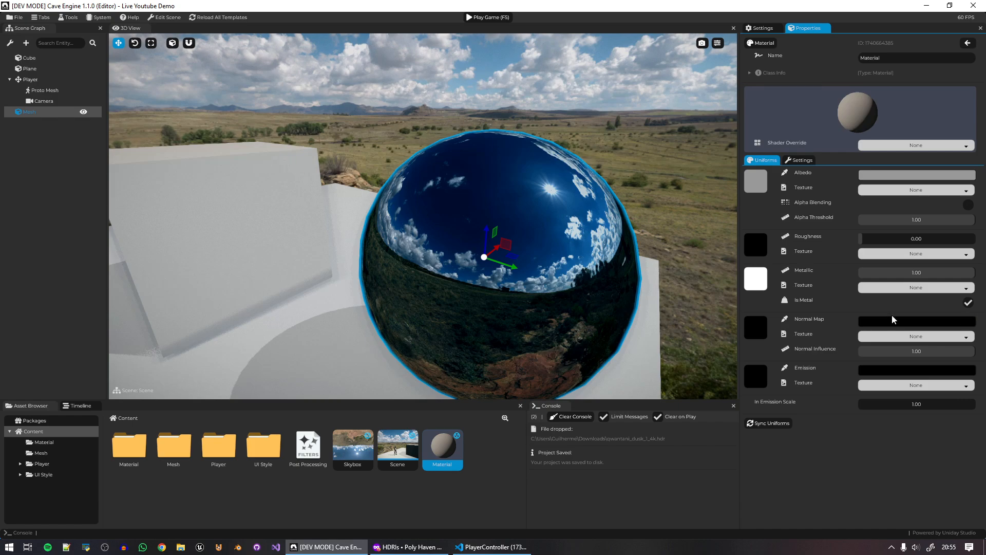
key(s)
mouse_move(637, 216)
right_down()
mouse_move(626, 198)
mouse_move(585, 209)
mouse_move(647, 192)
mouse_move(650, 206)
right_up()
click(625, 199)
Examine the skybox reflections on the metallic sphere from several angles.
key(s)
key(d)
key(a)
key(d)
right_drag(474, 246, 474, 246)
key(w)
key(d)
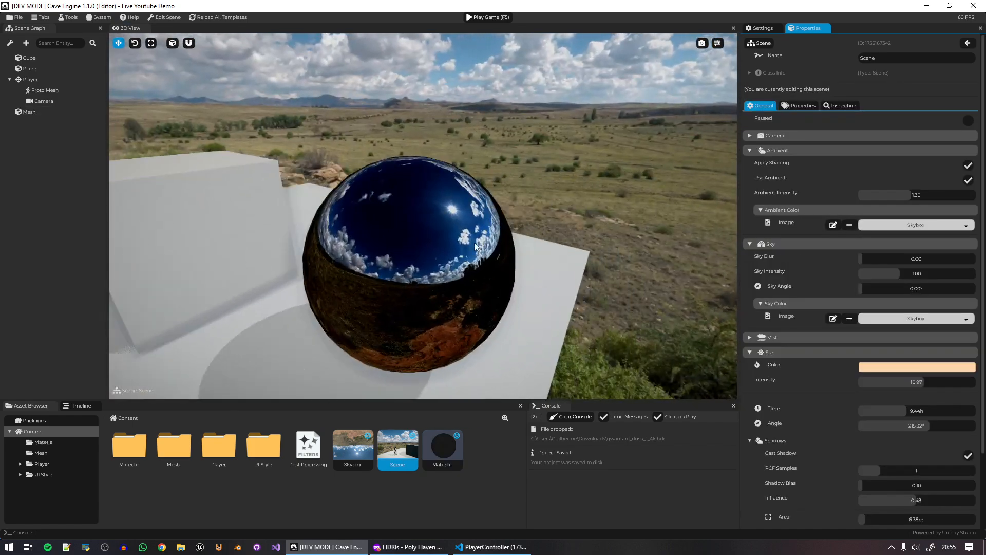
right_drag(581, 124, 591, 197)
Select the sphere's material and set its albedo color to pure white.
click(451, 461)
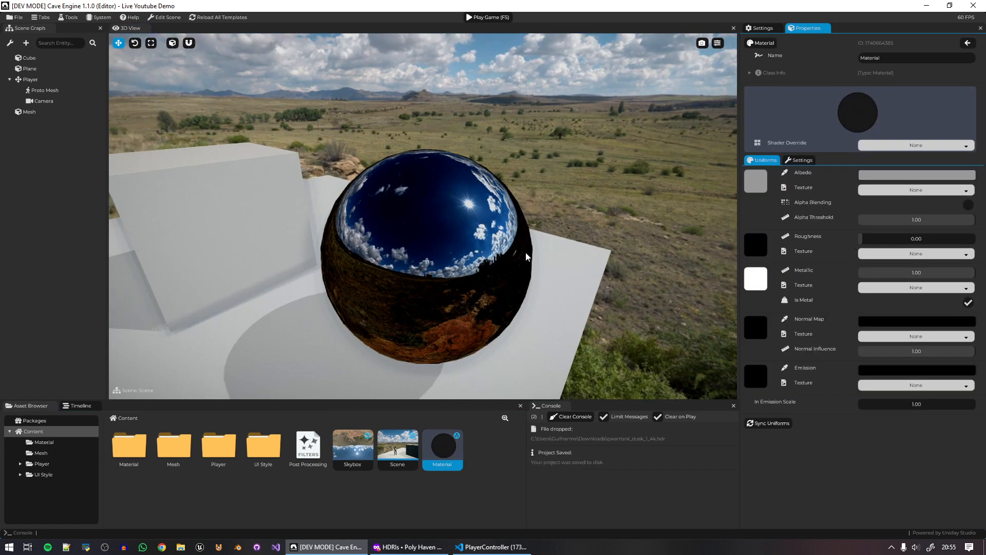
click(944, 177)
drag(876, 199, 852, 173)
click(817, 205)
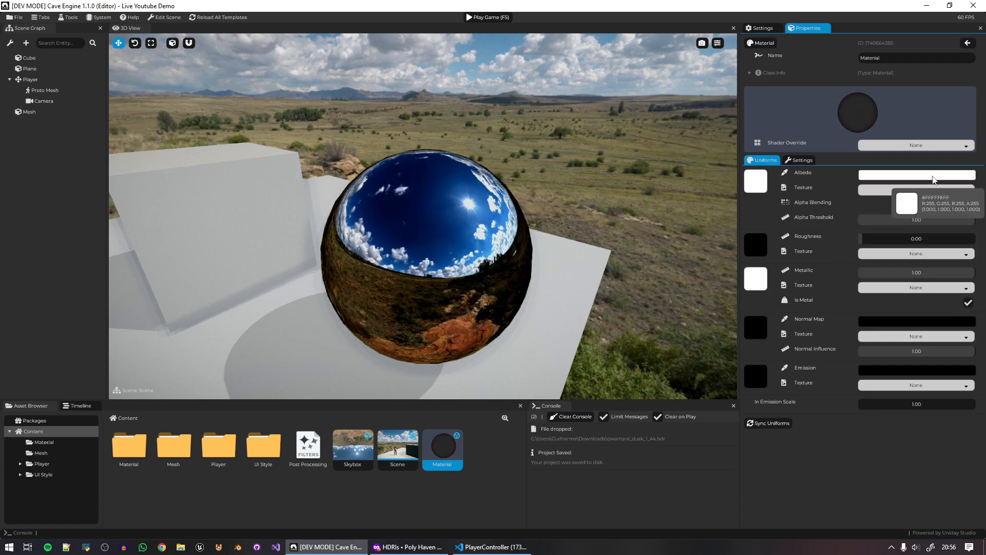
Try a saturated yellow albedo color on the sphere's material.
click(934, 177)
click(931, 187)
mouse_move(941, 193)
mouse_down()
mouse_move(928, 205)
mouse_move(939, 177)
mouse_up()
click(815, 177)
Turn off the material's Is Metal option, try a metallic value of 0.58, and set roughness to 0.42 and metallic to 1.00.
click(967, 303)
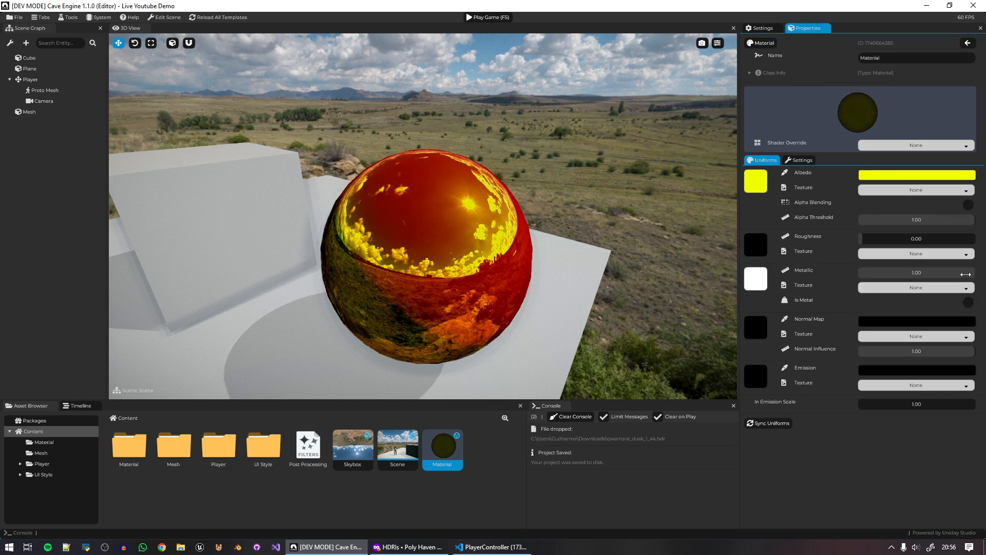
drag(965, 274, 927, 277)
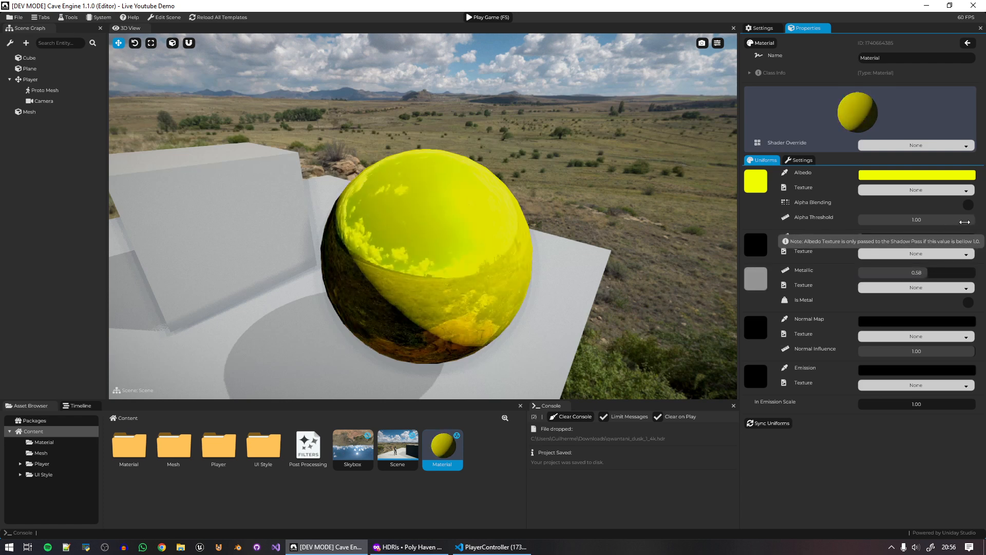
drag(954, 221, 977, 221)
drag(874, 239, 901, 241)
drag(925, 270, 974, 270)
Set the material's albedo to white (#FFFFFF) and switch Is Metal on and back off to compare the reflections.
click(924, 176)
drag(896, 194, 832, 174)
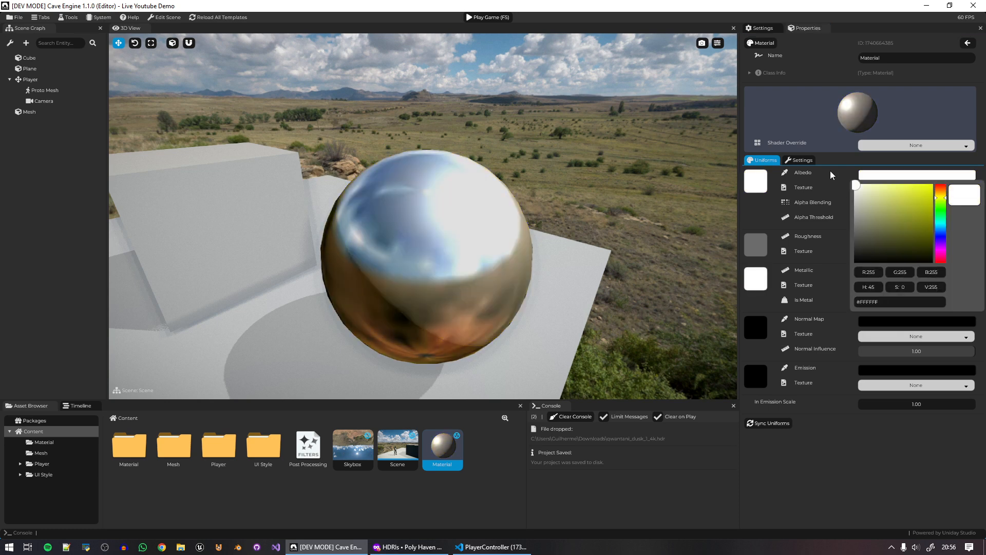
click(816, 217)
click(970, 307)
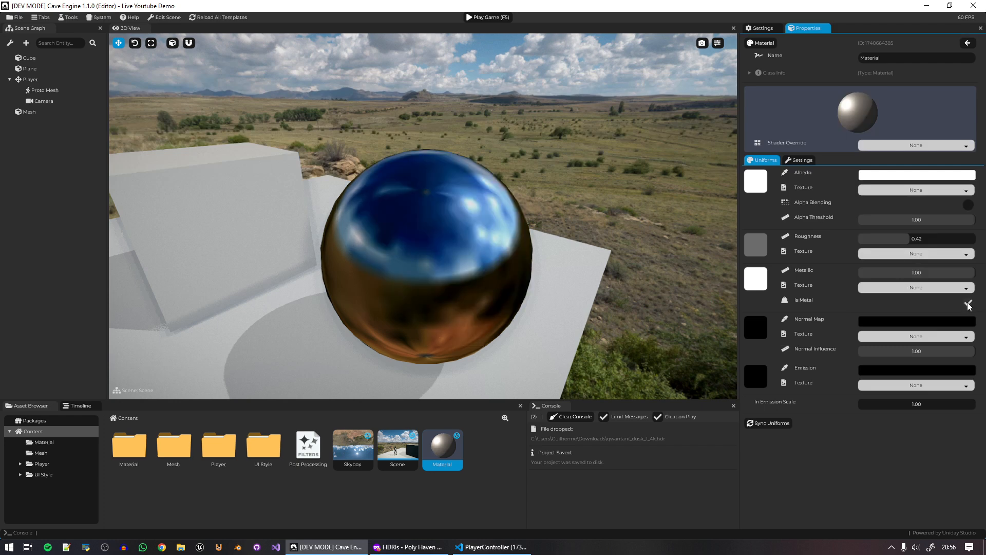
click(970, 307)
Examine the reflective sphere beside the cube and player from further back.
key(s)
right_drag(602, 250, 642, 246)
key(a)
right_drag(558, 249, 581, 239)
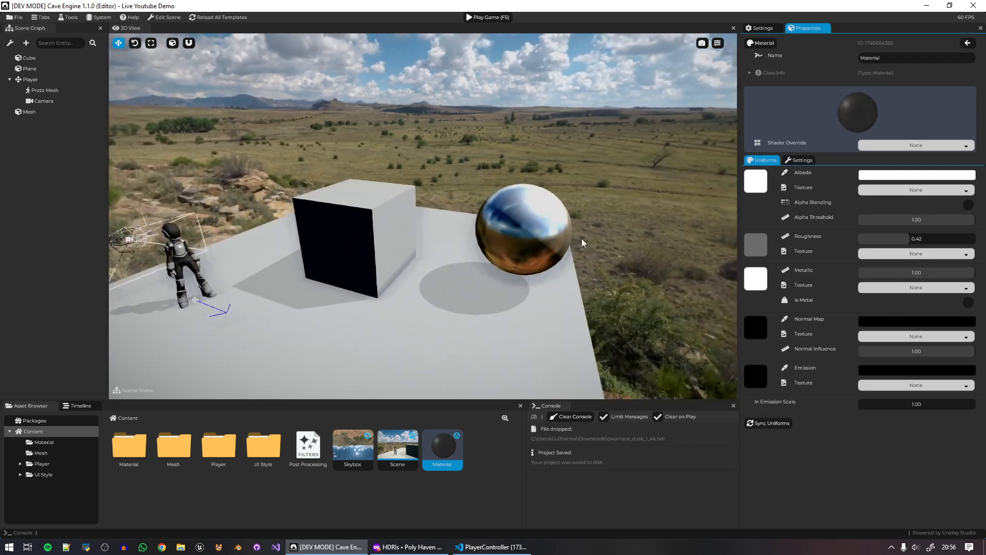
click(546, 242)
right_drag(551, 307, 583, 261)
key(w)
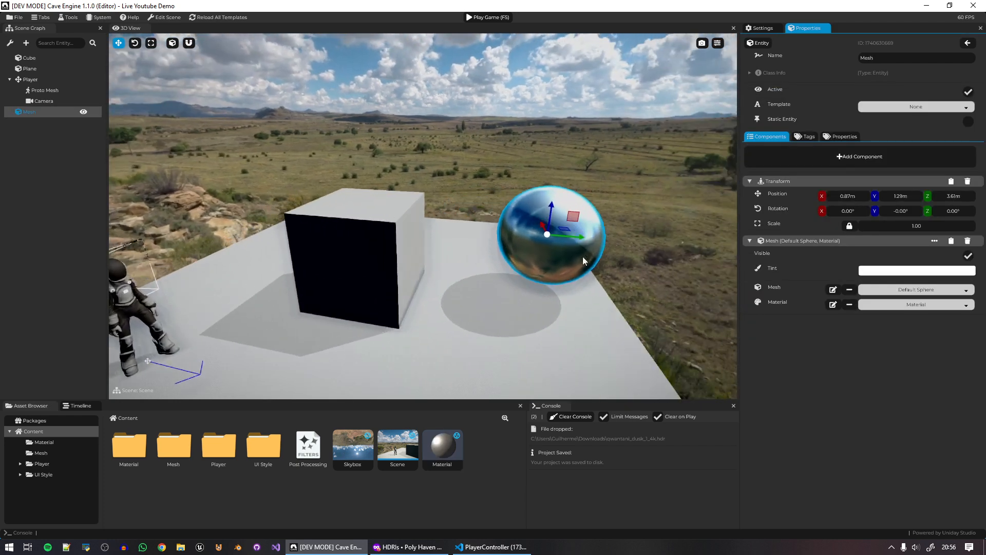
click(651, 185)
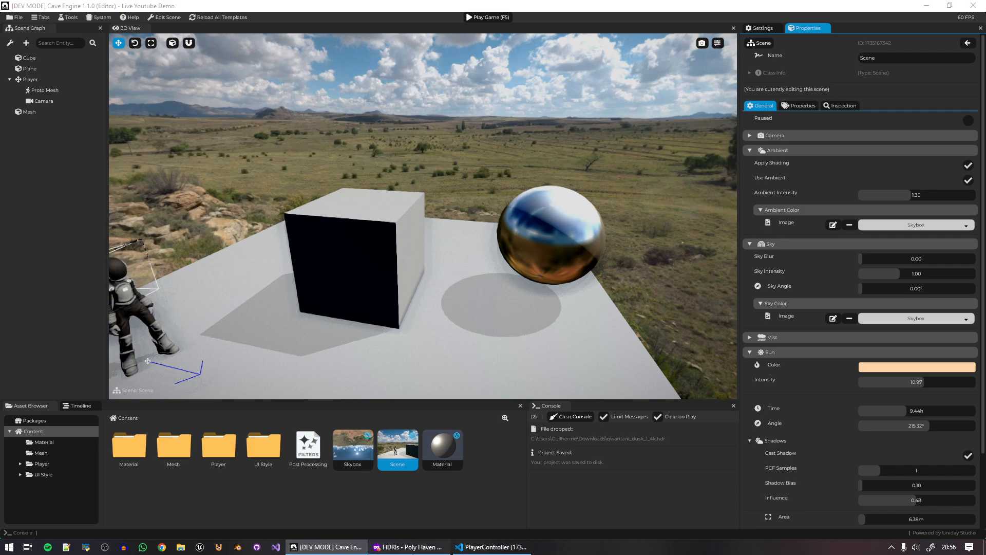
Switch to the browser, close the Poly Haven HDRIs page and return to the Poly Haven home page.
click(407, 546)
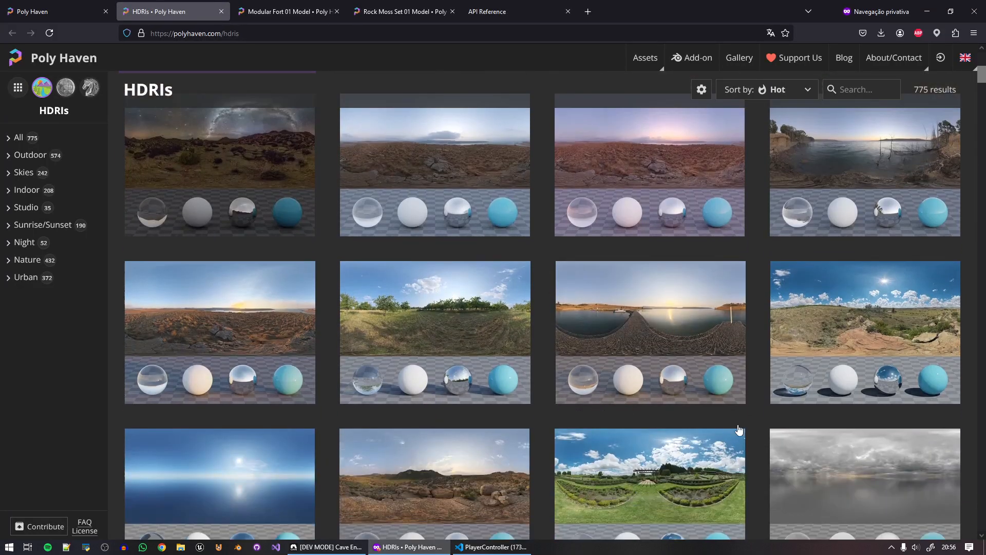
scroll(658, 422, up, 3)
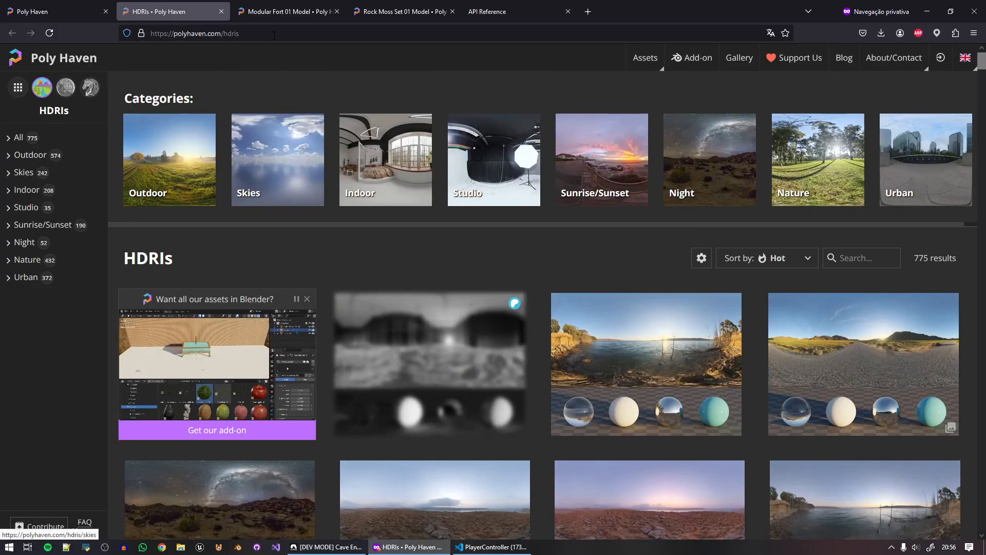
click(221, 12)
click(46, 13)
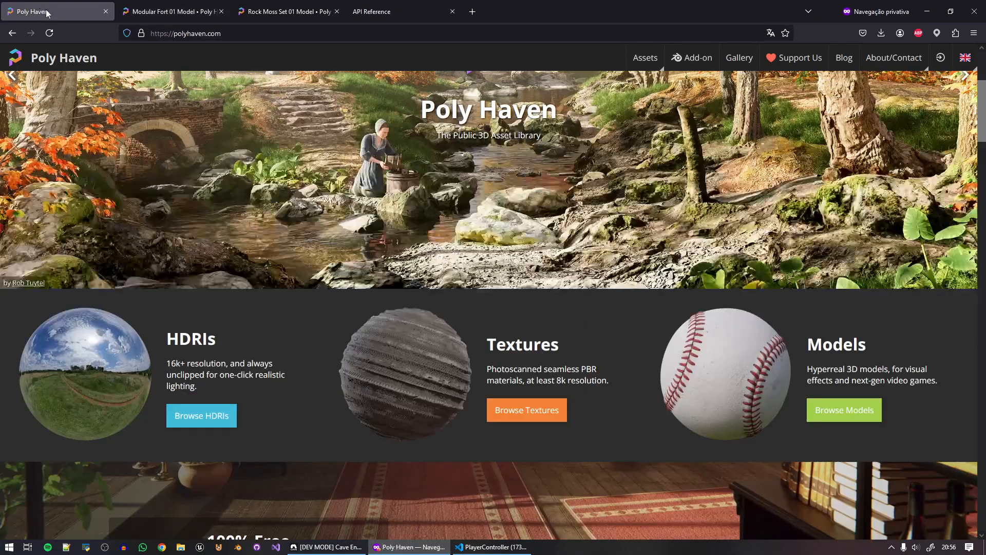
View the Modular Fort 01 and Rock Moss Set 01 model pages and open the Poly Haven Textures page in a new tab.
click(157, 6)
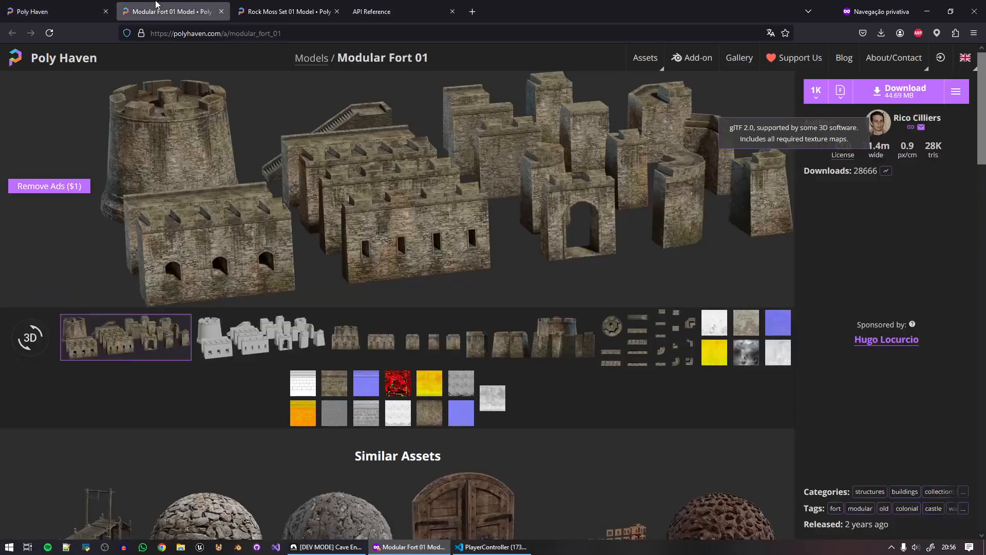
click(273, 6)
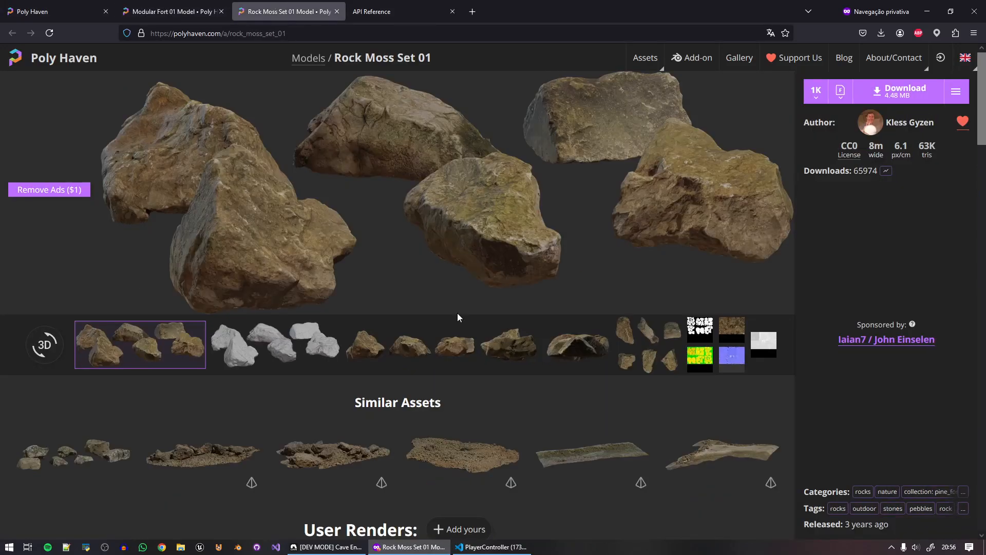
click(159, 7)
click(50, 15)
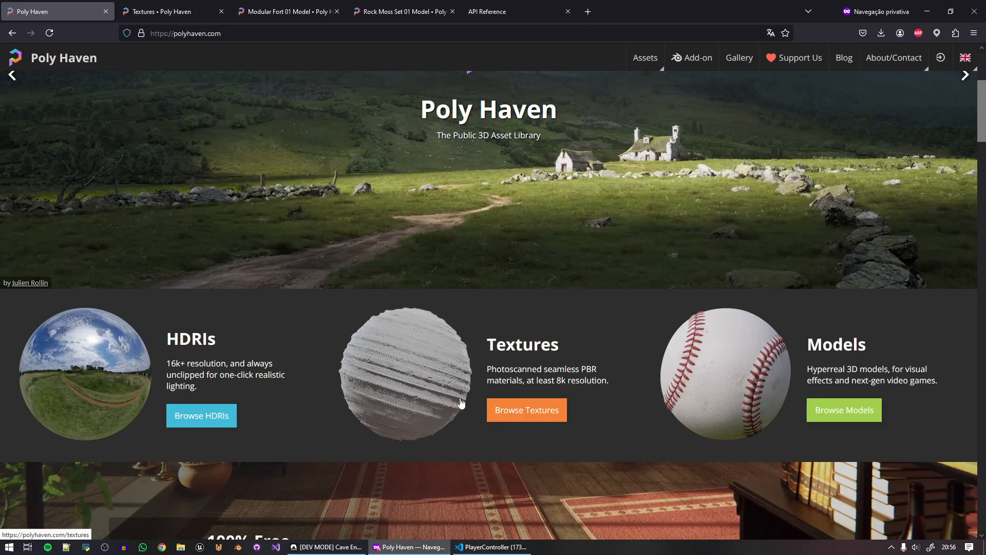
click(174, 5)
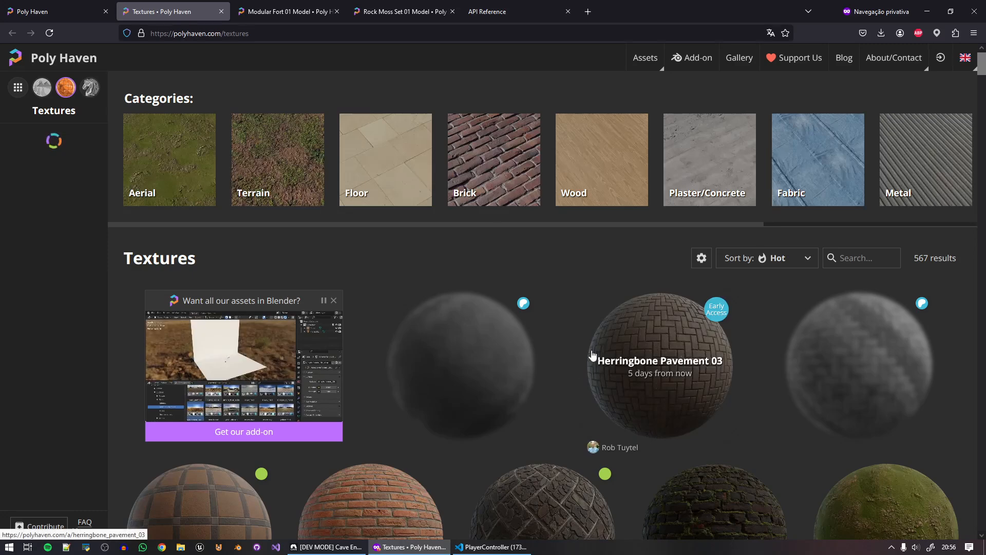
Switch back to Cave Engine and scale up the ground plane beneath the player, cube and sphere.
click(331, 547)
click(488, 316)
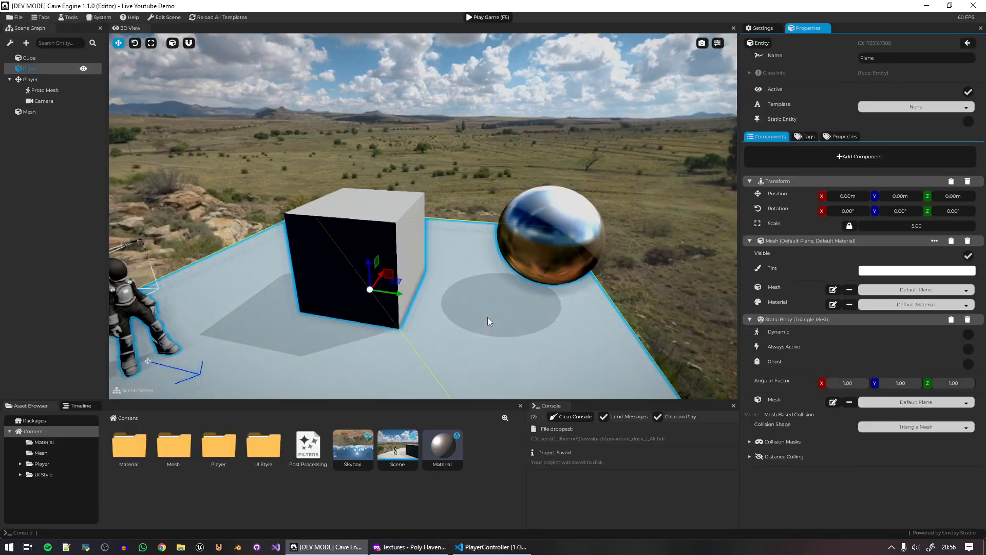
key(r)
drag(371, 289, 453, 291)
middle_drag(501, 127, 392, 90)
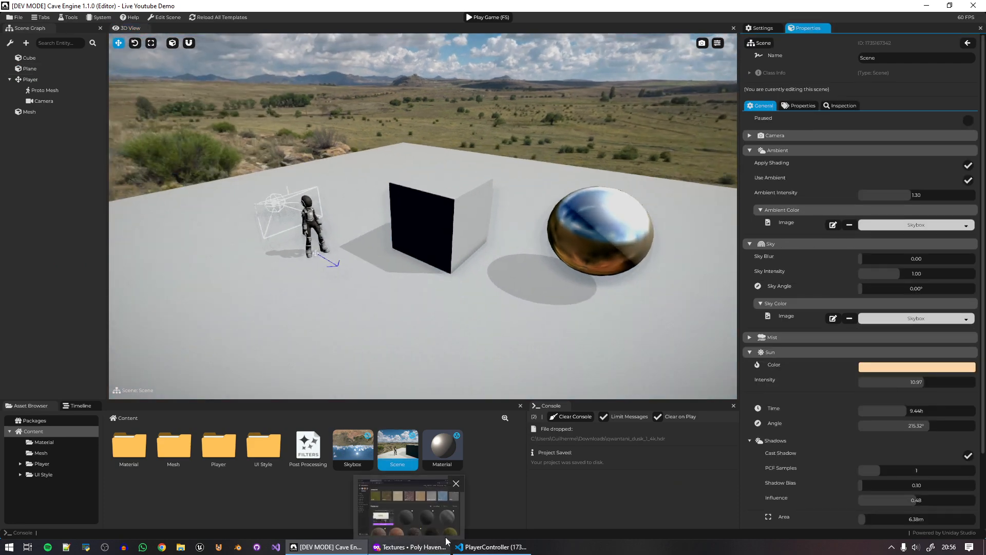
click(498, 467)
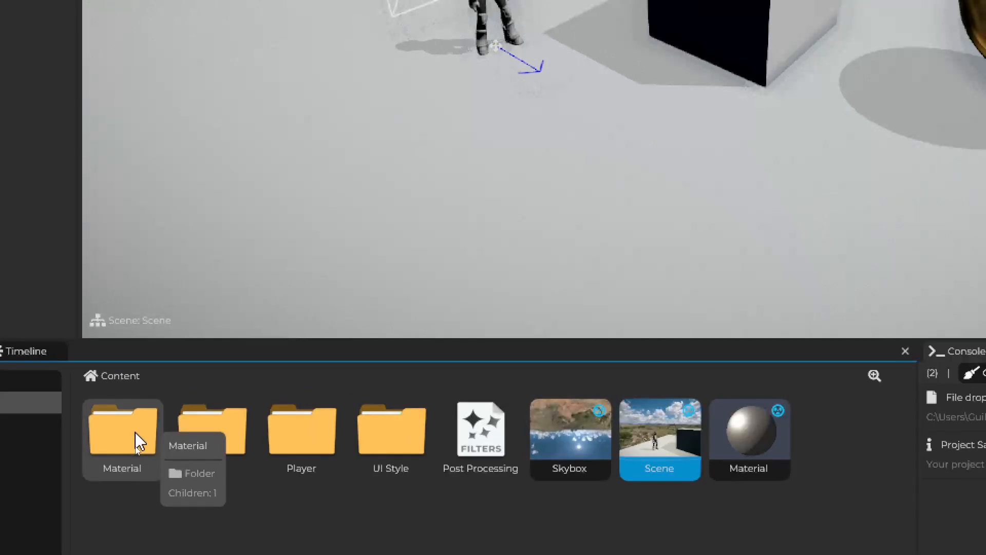
Rename the Material folder to Materials and open it.
right_click(146, 442)
text(s)
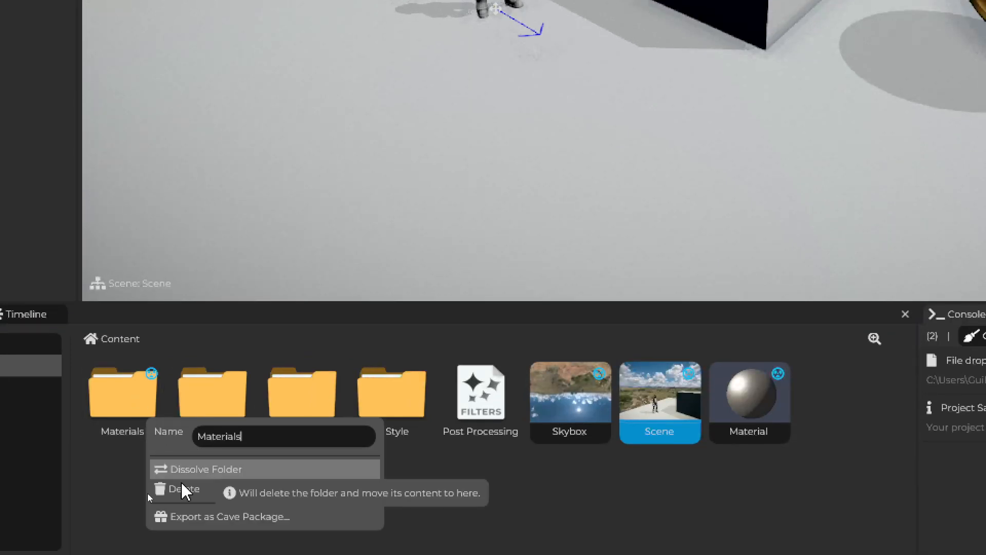
key(Return)
double_click(131, 406)
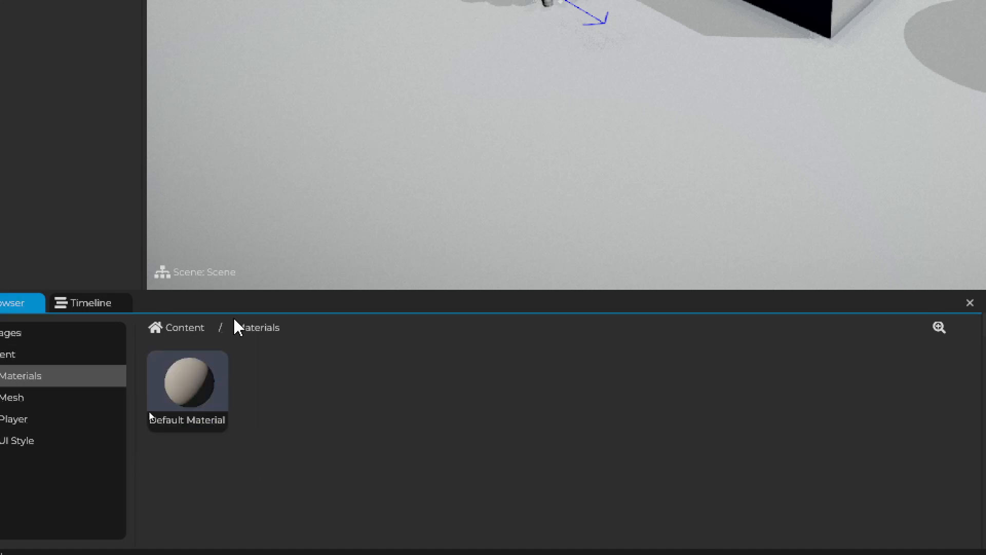
Return to the Content root and dissolve the Materials folder so its material moves there.
click(183, 327)
right_click(198, 396)
click(277, 441)
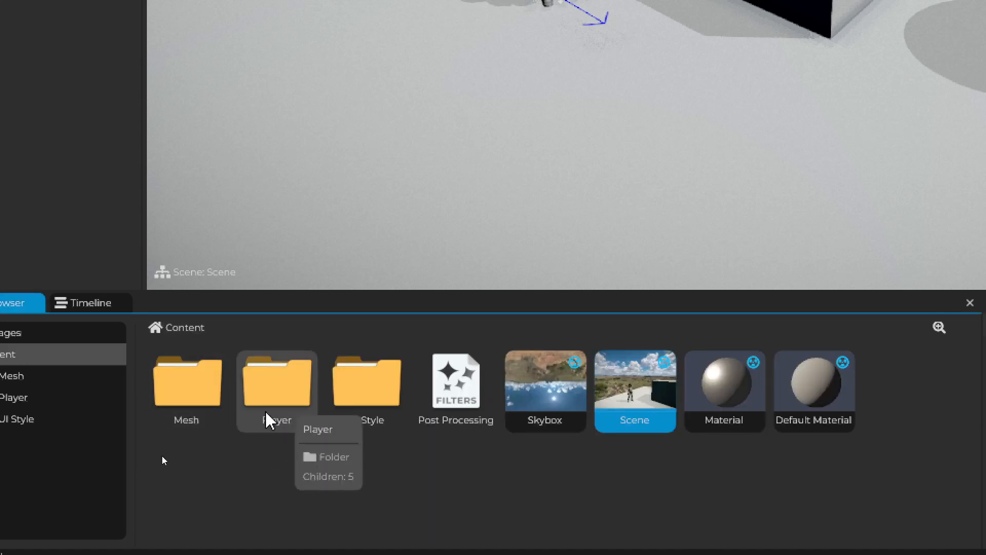
Create a new folder in the Content root and name it Assets.
right_click(635, 473)
click(692, 441)
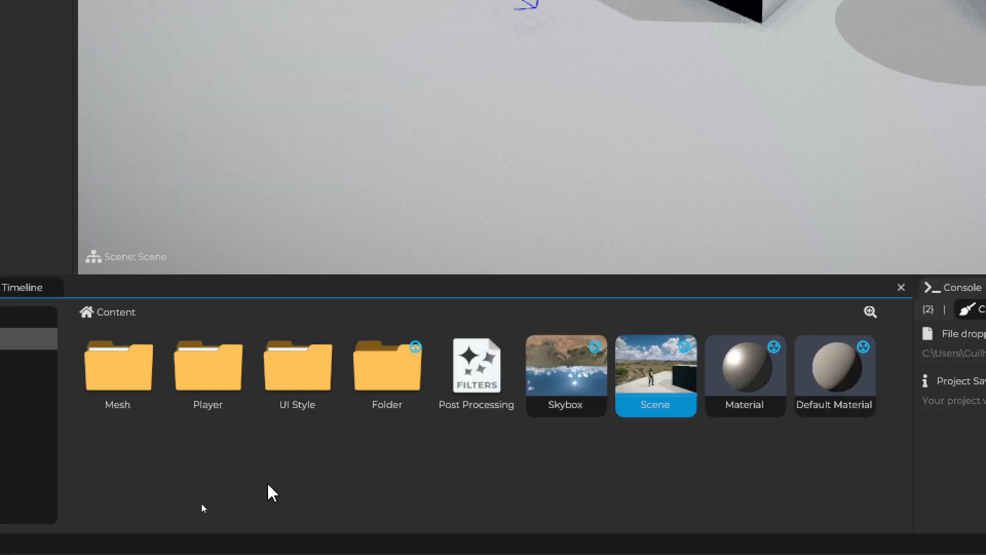
right_click(404, 400)
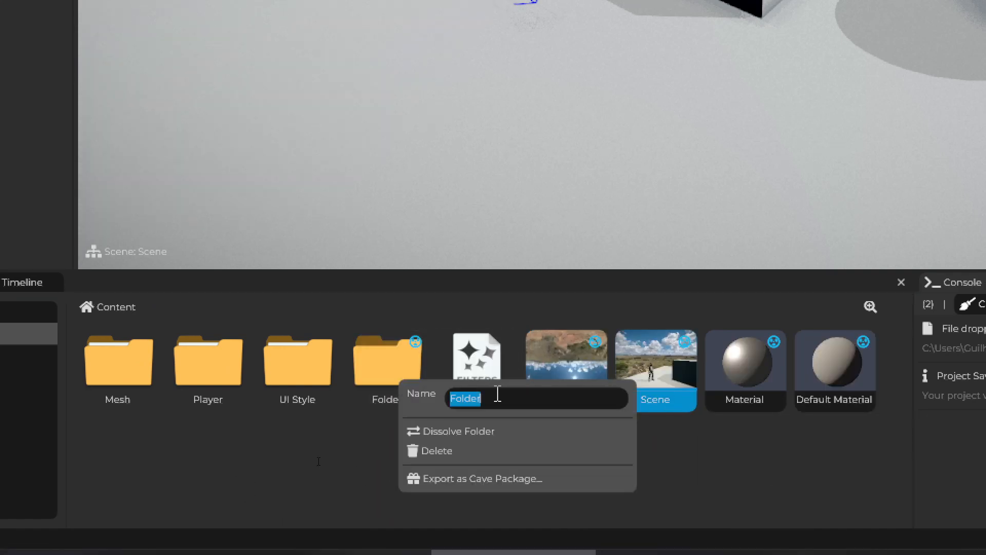
text(Assets)
key(Return)
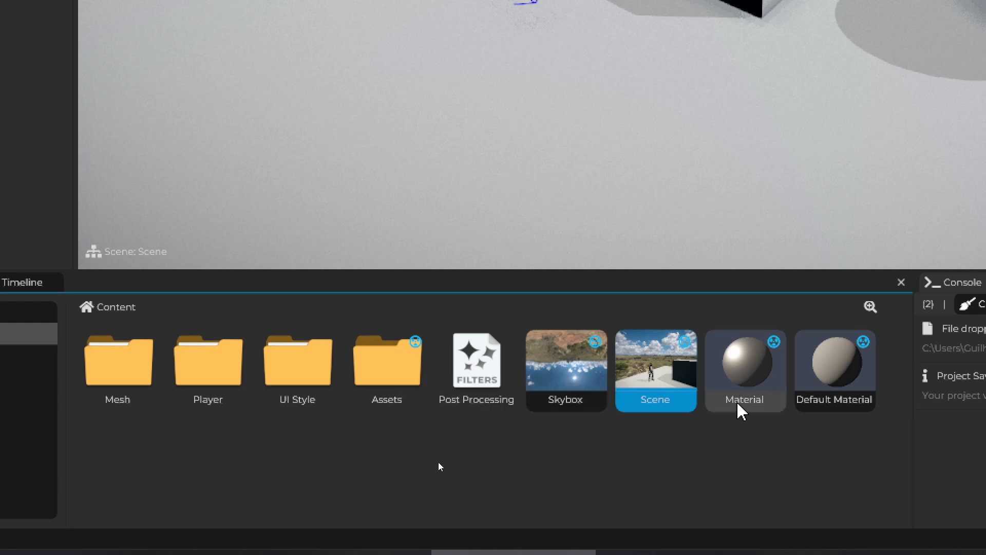
Rename the metallic material asset named Material to Metal TEST.
right_click(765, 376)
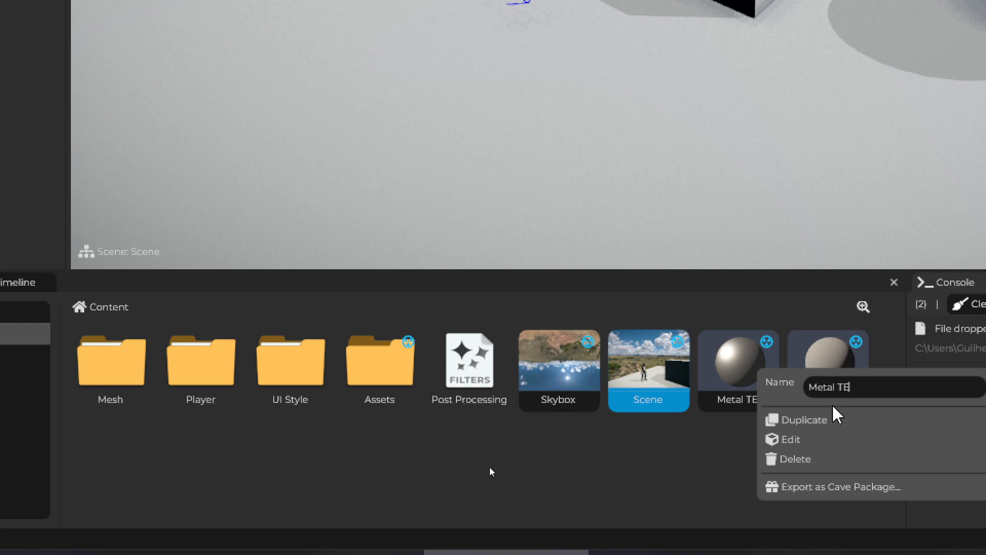
text(Metal TEST)
key(Return)
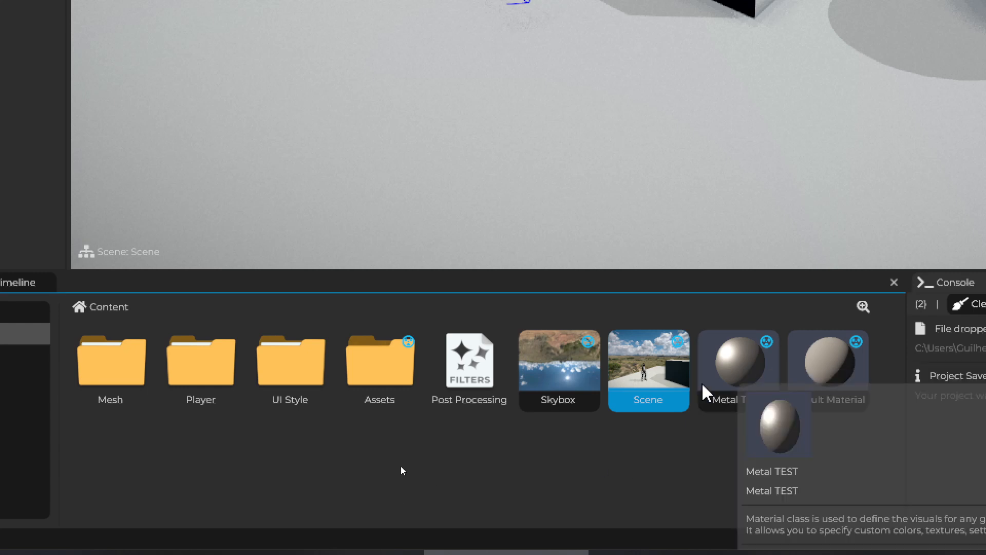
Move the Metal TEST and Default Material assets into the Assets folder and open that folder.
drag(737, 367, 386, 360)
drag(735, 362, 394, 354)
double_click(361, 347)
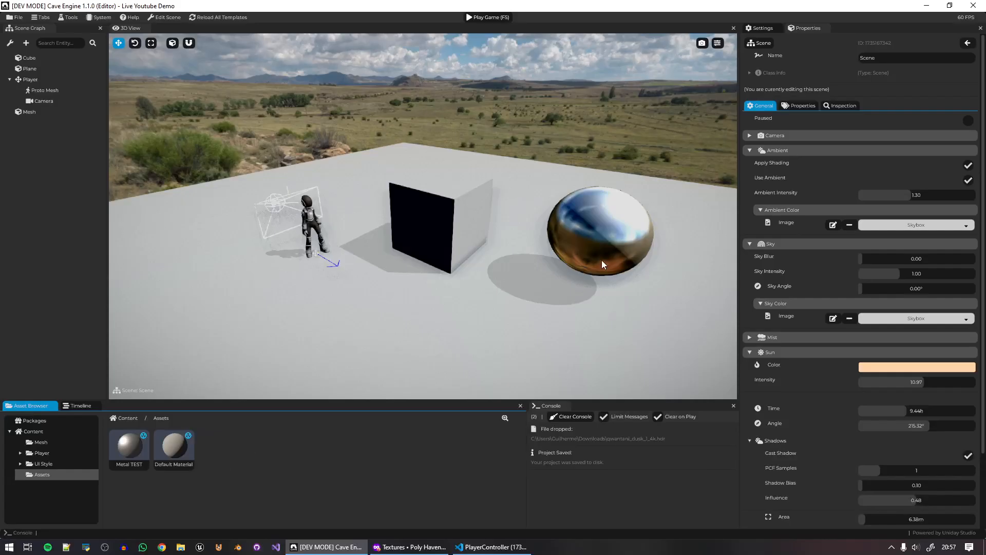
Switch to the browser, browse the Poly Haven textures and open the Rock Face texture in a new tab.
click(409, 546)
scroll(694, 326, down, 3)
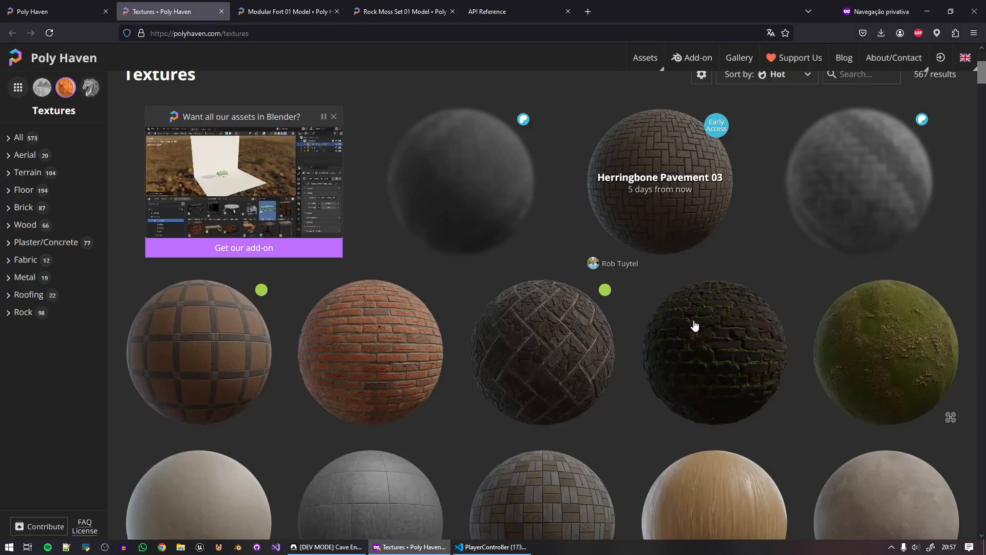
scroll(694, 326, down, 2)
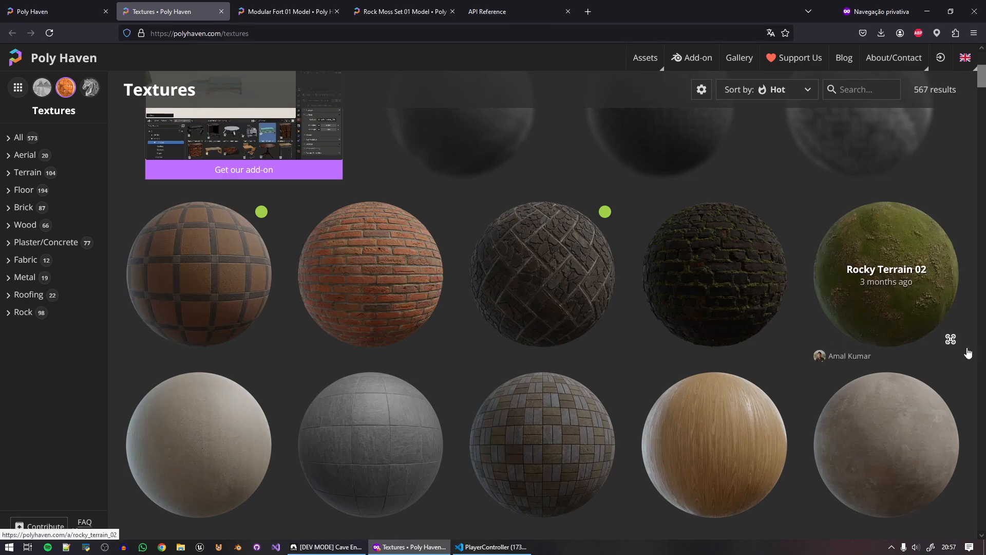
scroll(968, 354, down, 5)
scroll(968, 379, down, 3)
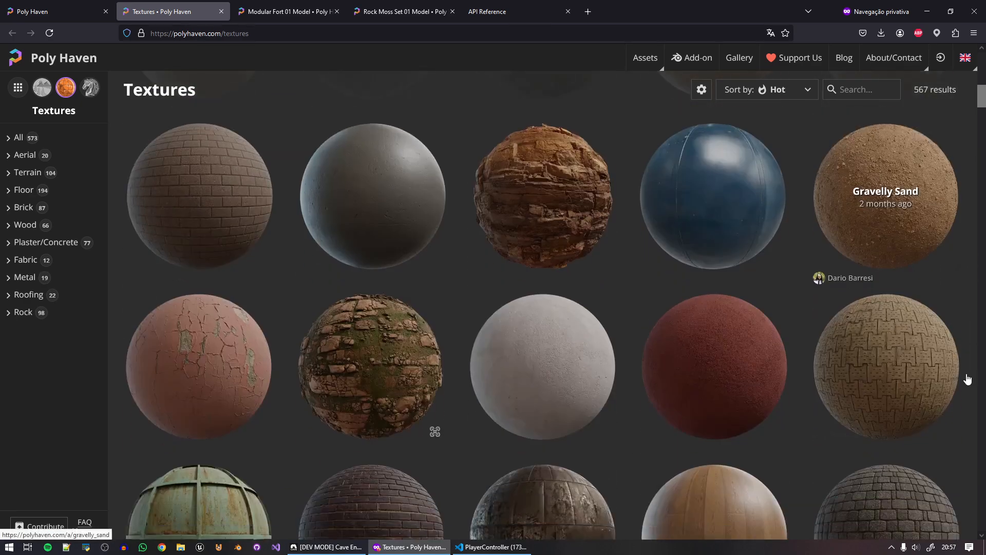
scroll(967, 379, down, 9)
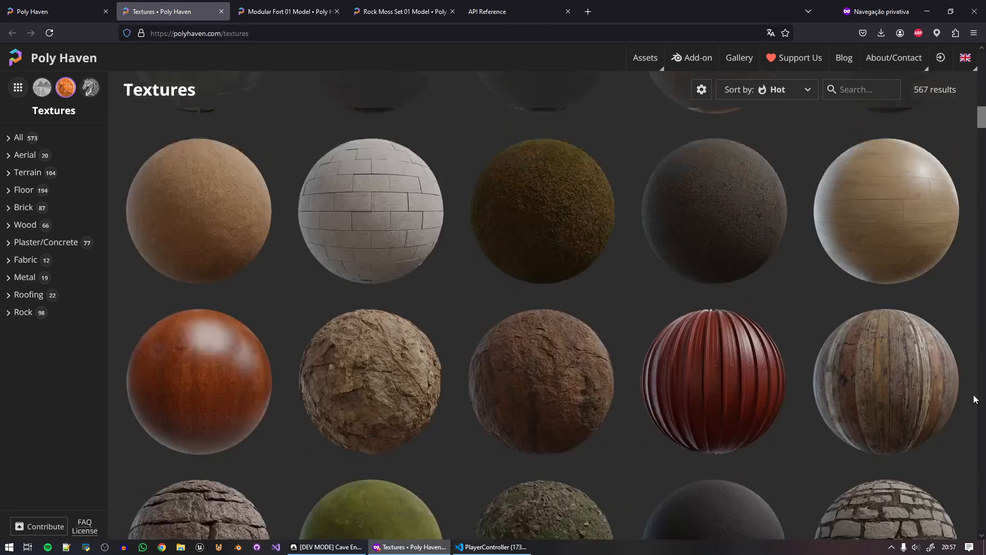
scroll(975, 399, down, 1)
middle_click(532, 361)
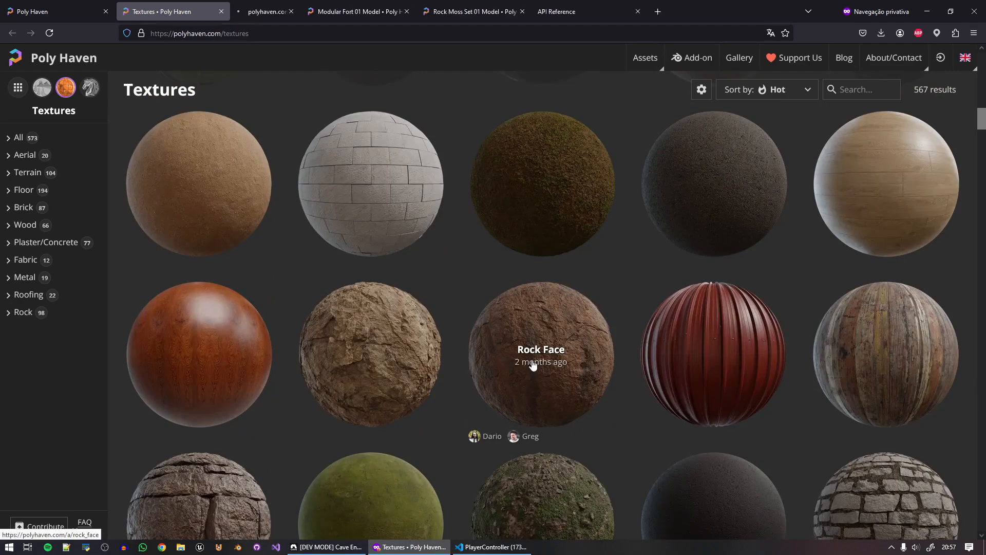
Search the textures for "moss" and open Brown Mud Rocks 01 and Aerial Rocks 04 in new tabs.
scroll(583, 387, down, 5)
scroll(640, 421, down, 10)
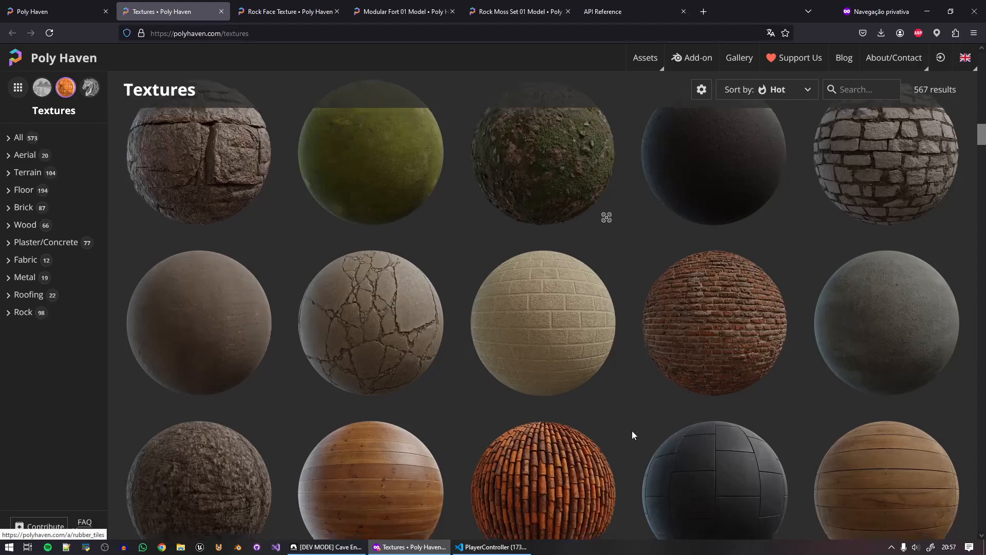
scroll(643, 423, down, 8)
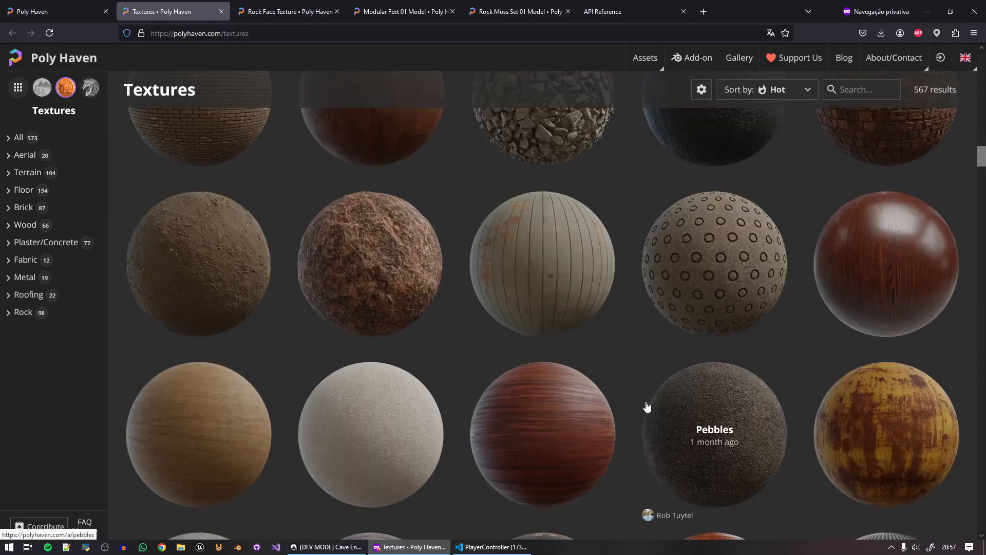
scroll(644, 446, down, 5)
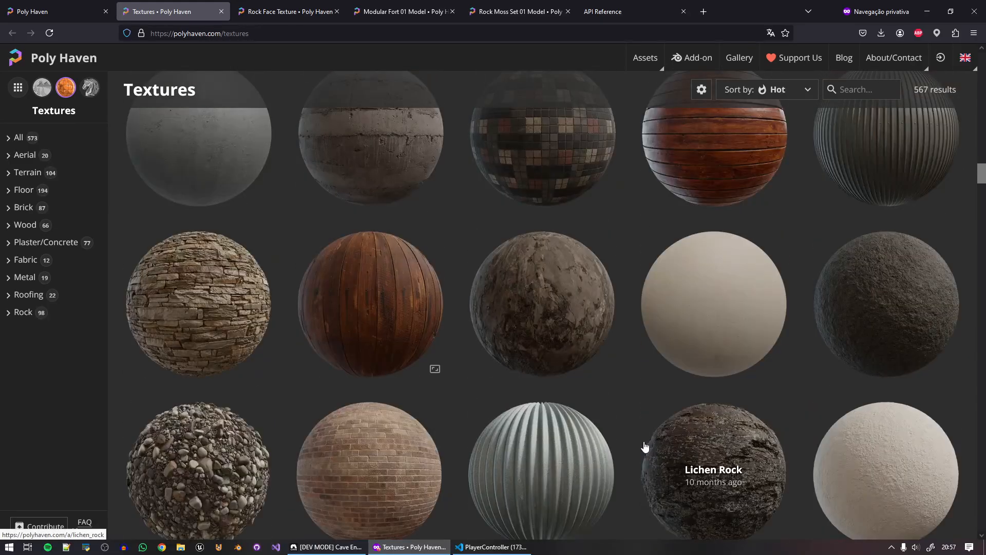
scroll(645, 448, down, 6)
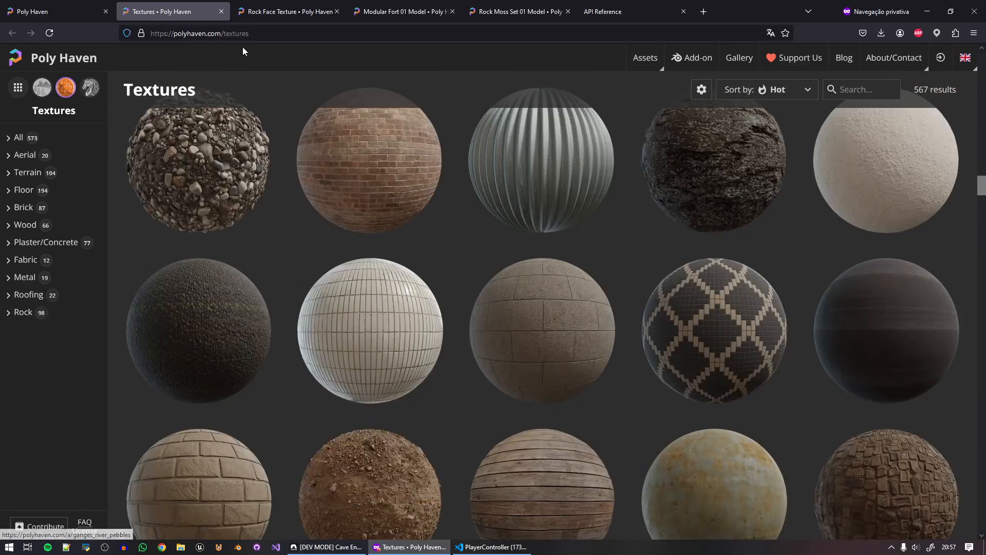
scroll(584, 165, up, 10)
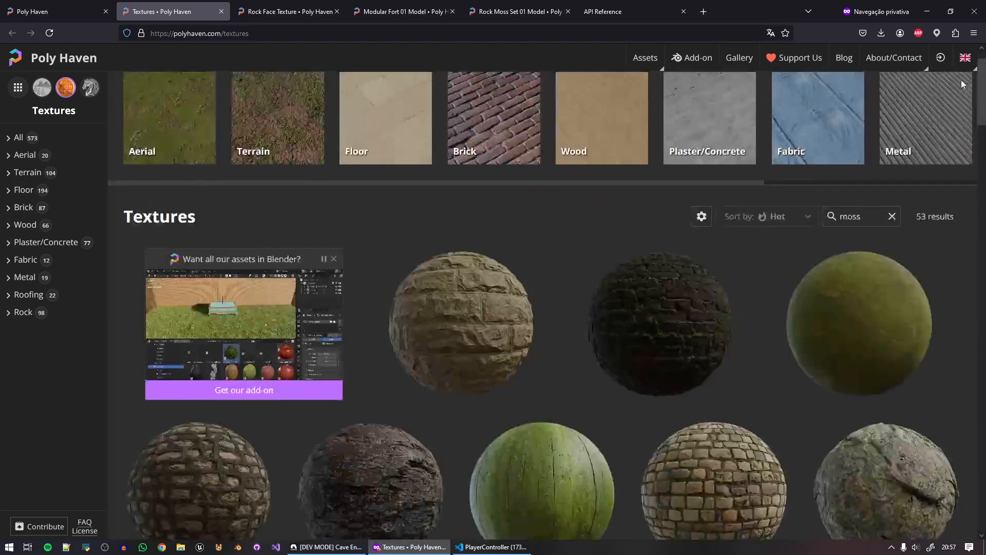
scroll(704, 248, down, 8)
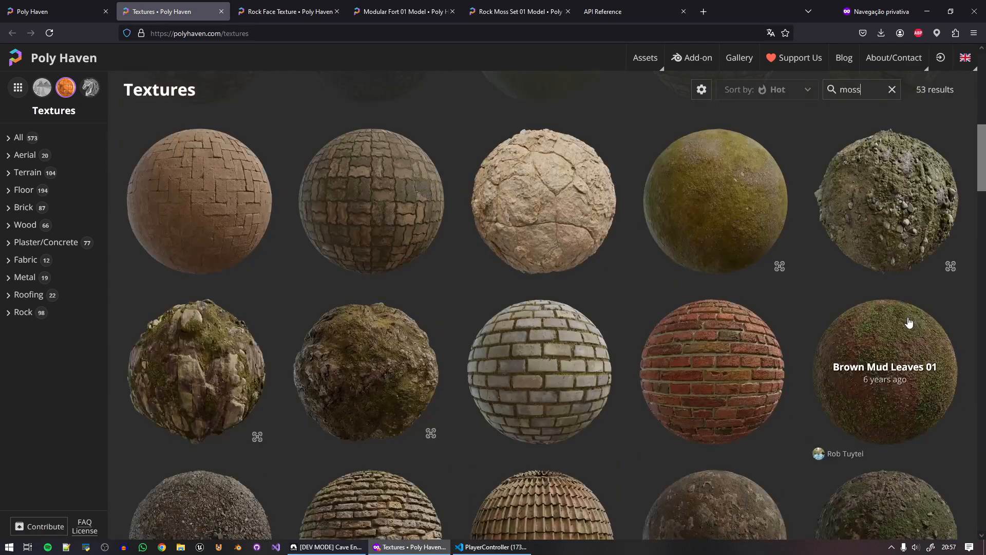
scroll(902, 321, down, 3)
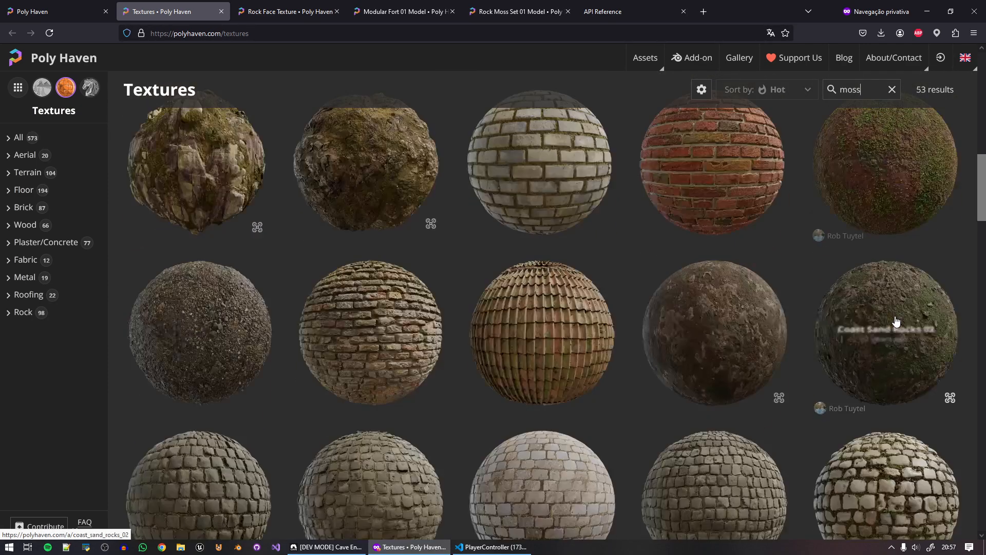
middle_click(212, 328)
middle_click(396, 185)
scroll(514, 277, down, 3)
Compare the Rock Face, Brown Mud Rocks 01 and Aerial Rocks 04 pages, ending on Aerial Rocks 04.
click(245, 4)
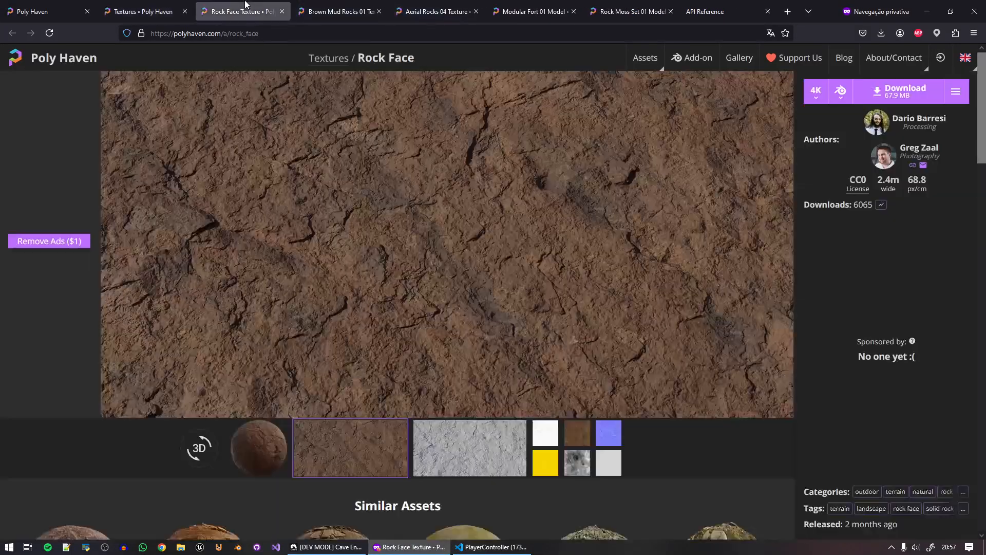
click(342, 6)
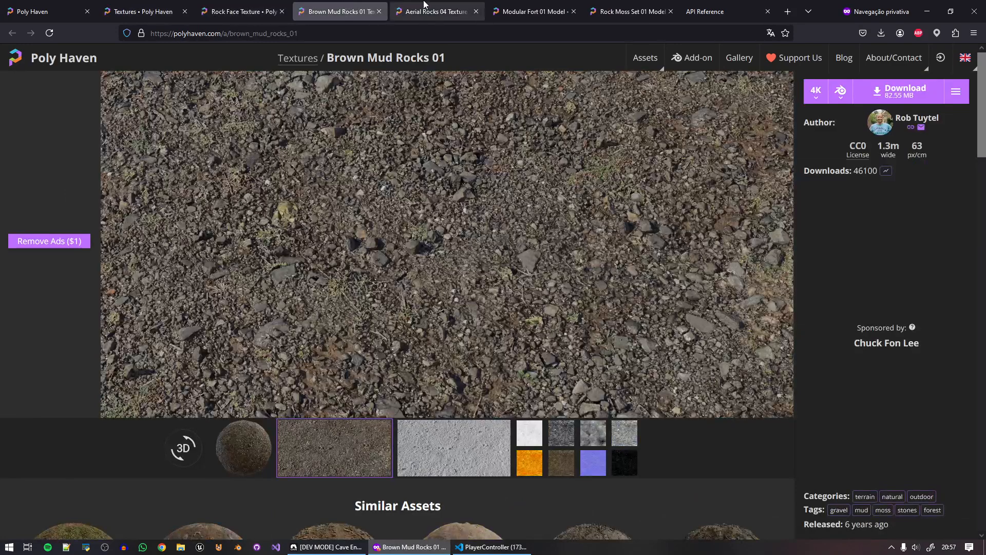
click(424, 5)
click(529, 11)
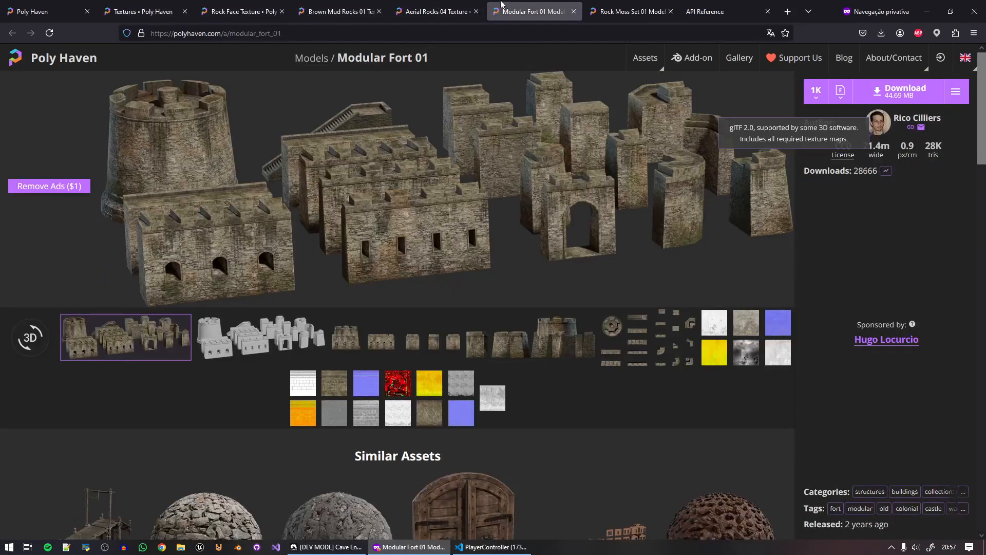
click(435, 6)
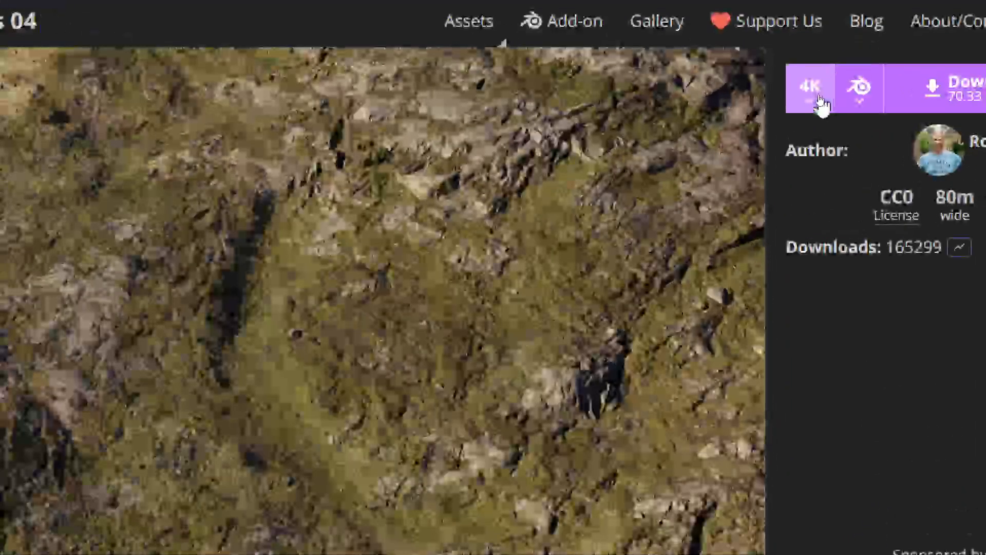
Set the Aerial Rocks 04 download resolution to 1K and view the available file formats.
click(821, 96)
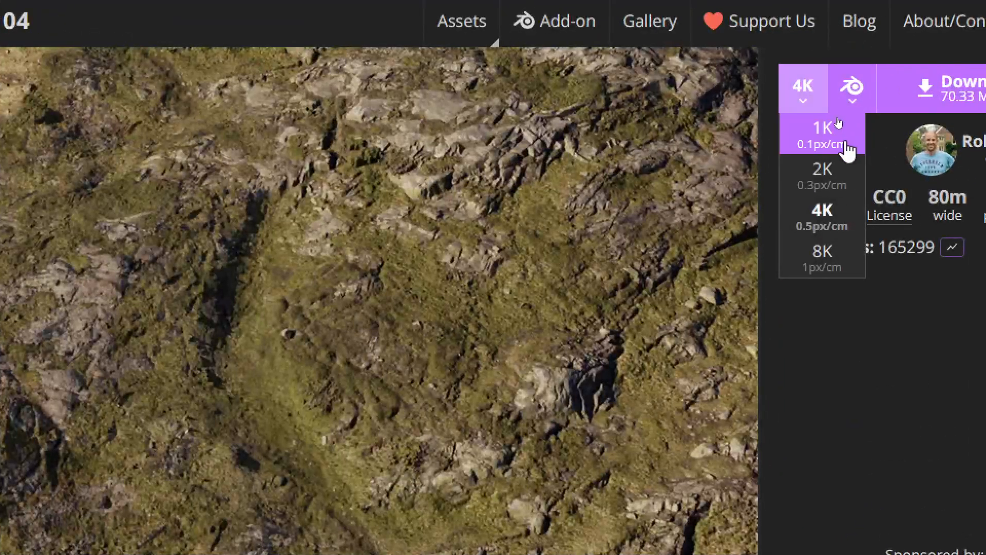
click(845, 145)
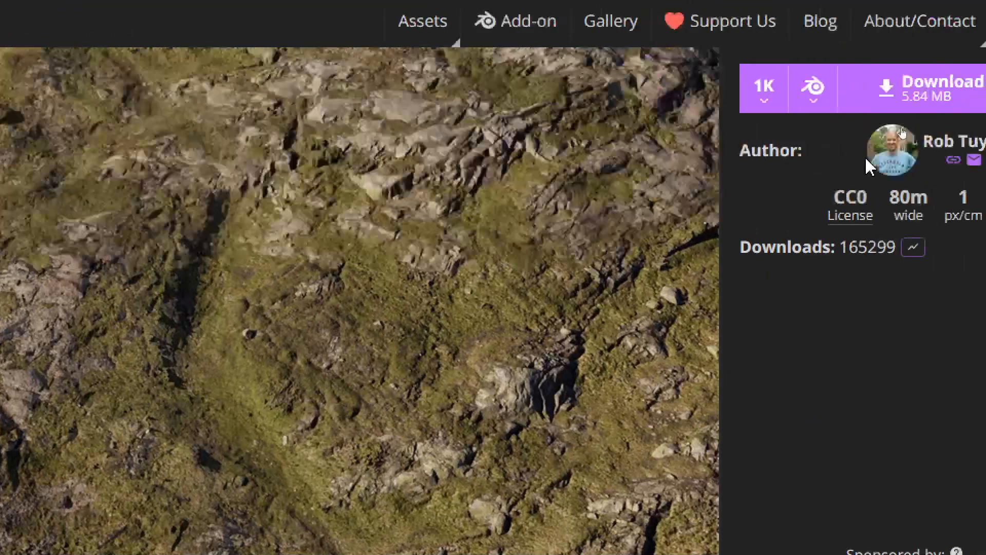
click(852, 105)
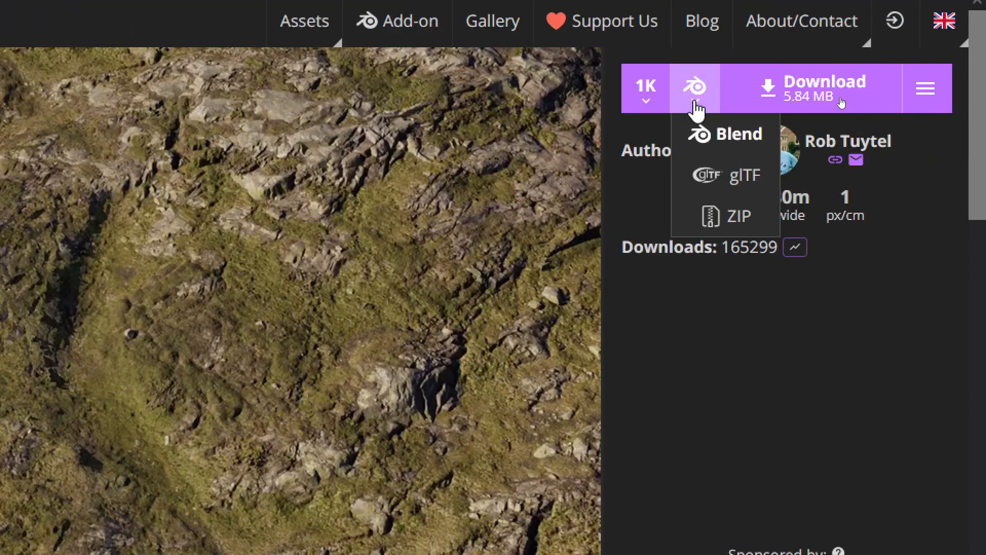
click(705, 107)
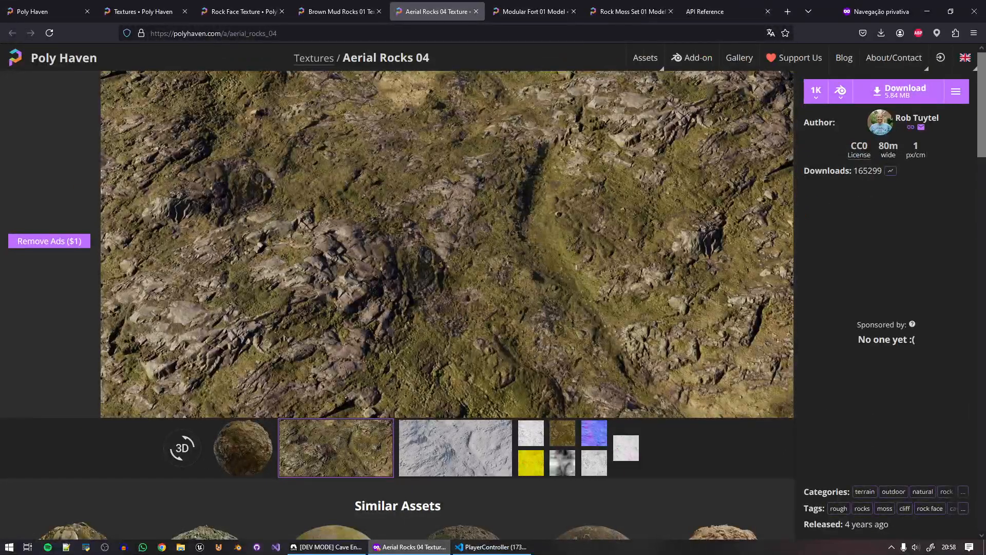
Show the individual map downloads for Aerial Rocks 04, open the 1K diffuse map as PNG, and return to the texture page.
click(962, 95)
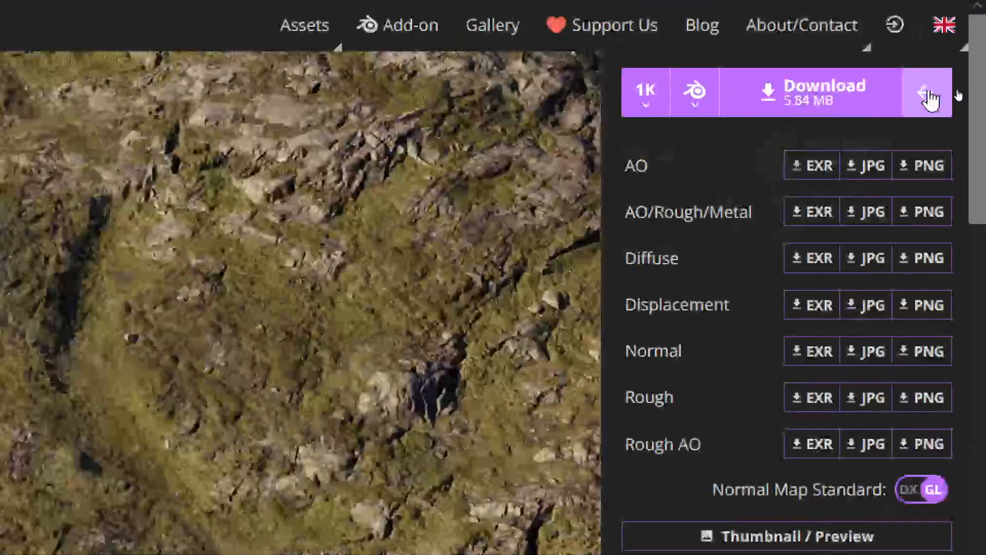
click(958, 95)
click(959, 95)
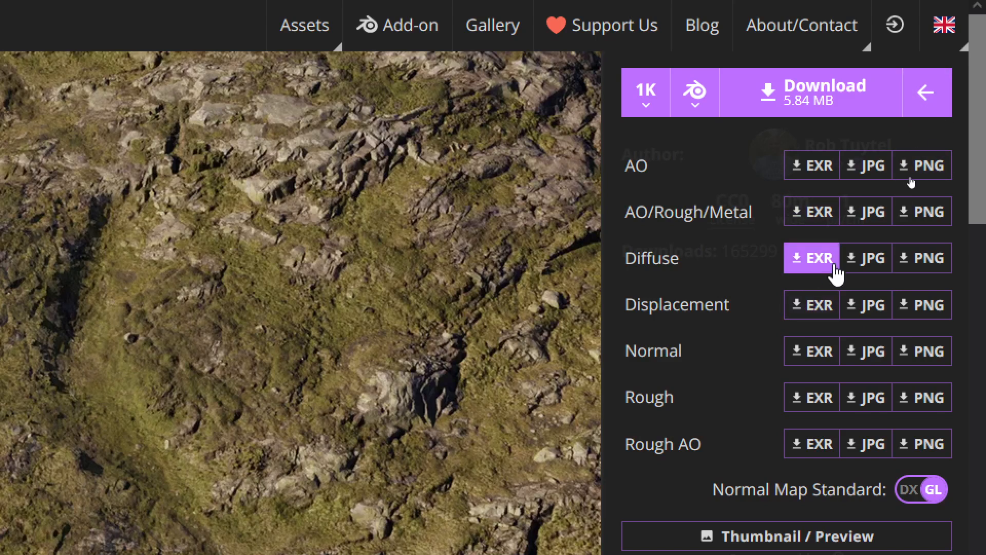
click(935, 270)
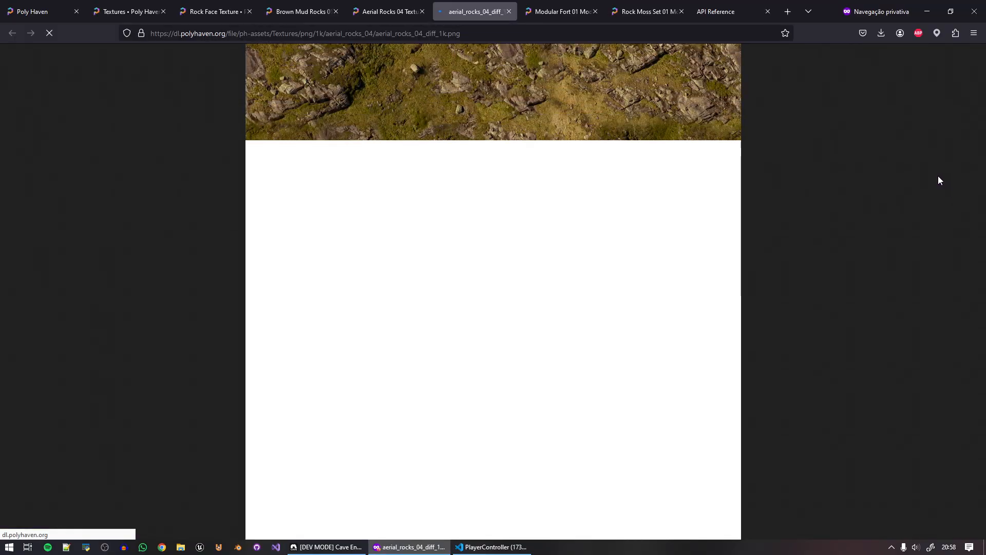
key(ctrl+shift+Tab)
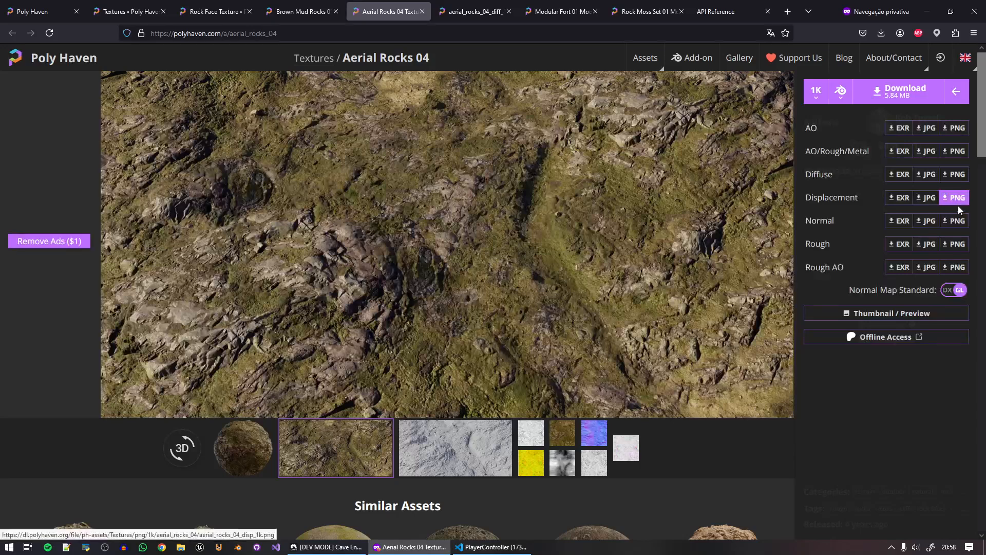
key(ctrl+Tab)
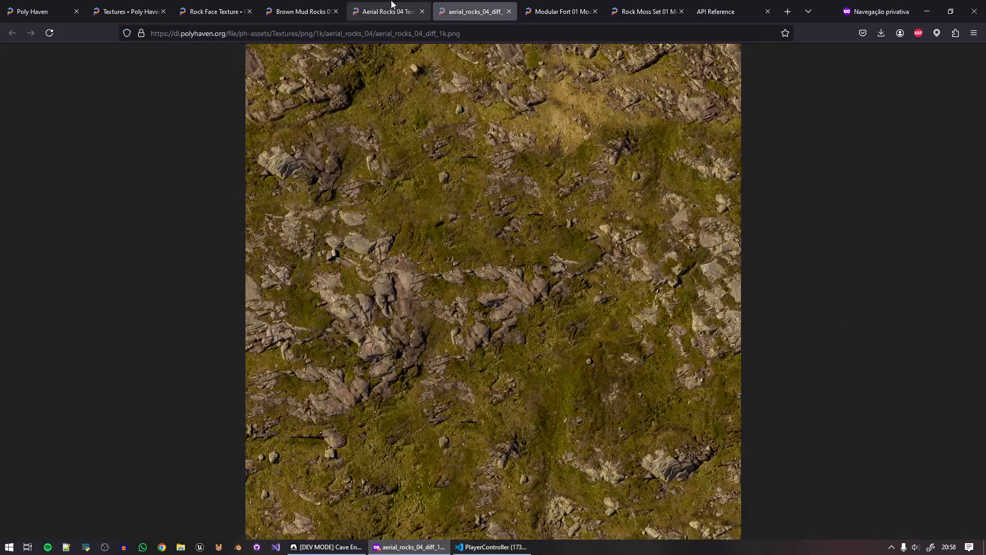
click(391, 5)
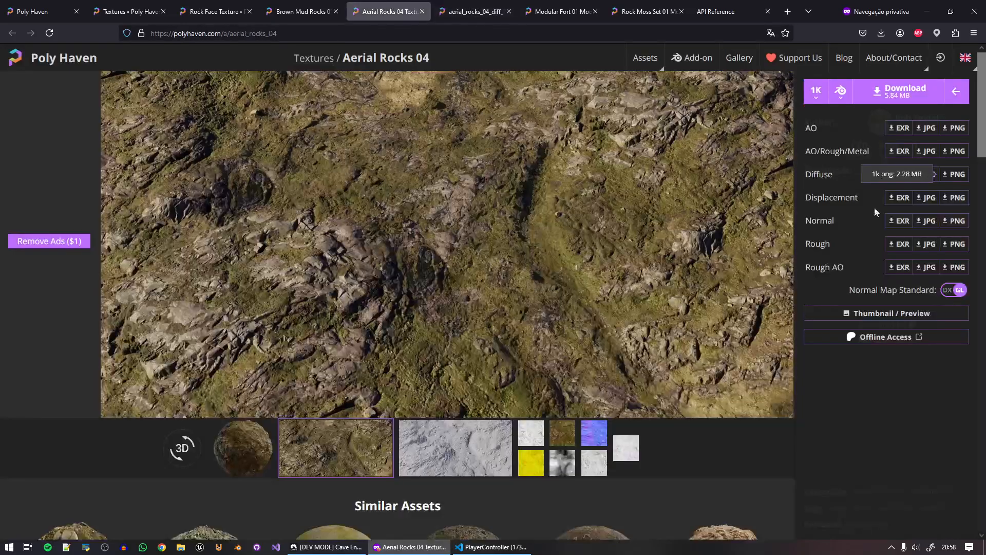
Open the 1K normal and roughness maps of Aerial Rocks 04 as PNG images.
click(962, 228)
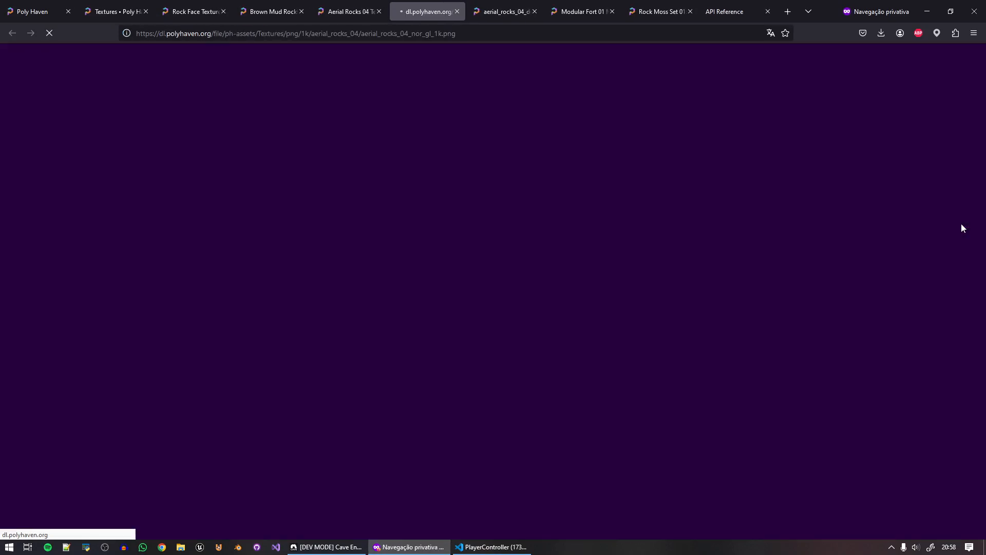
click(361, 8)
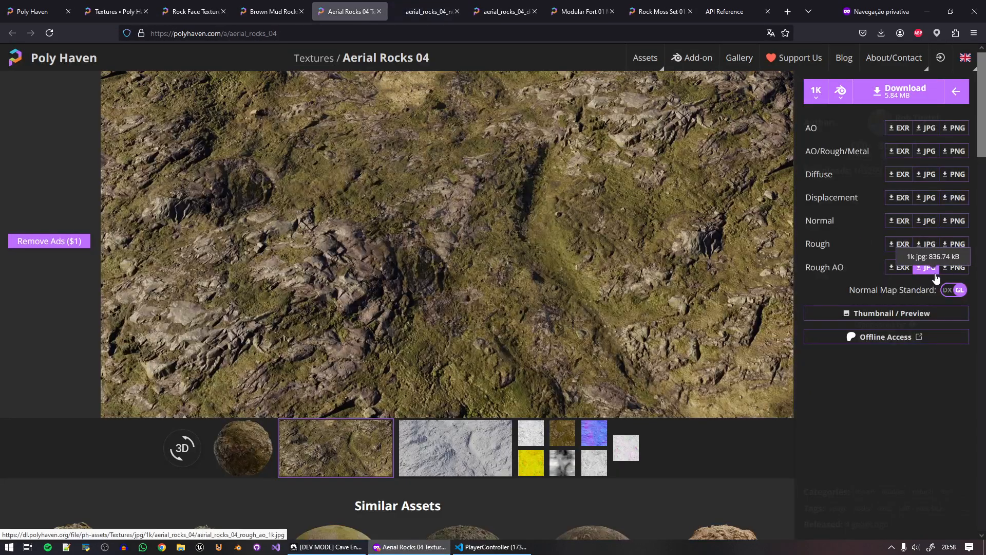
click(960, 245)
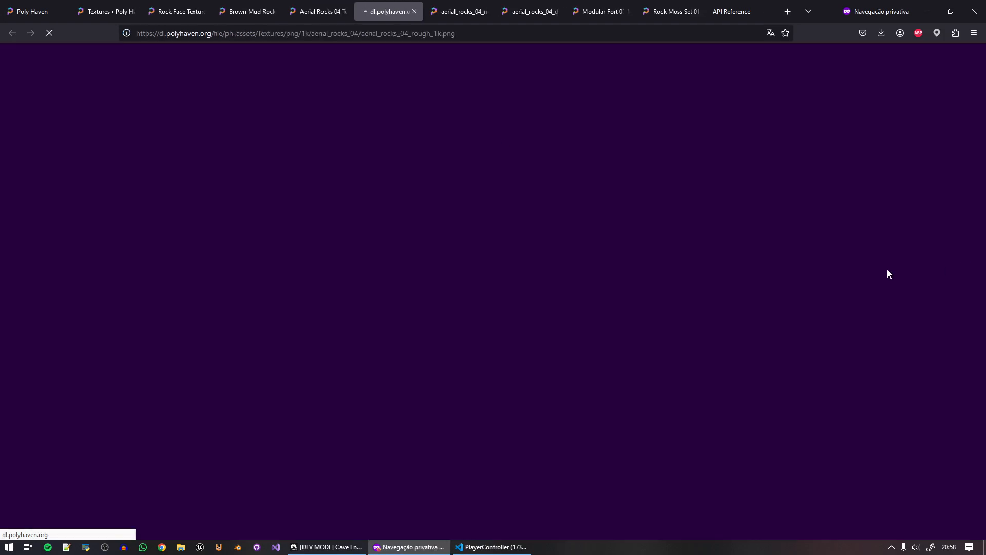
Save the Aerial Rocks 04 diffuse map image to disk and close its tab.
click(529, 11)
right_click(488, 203)
click(524, 212)
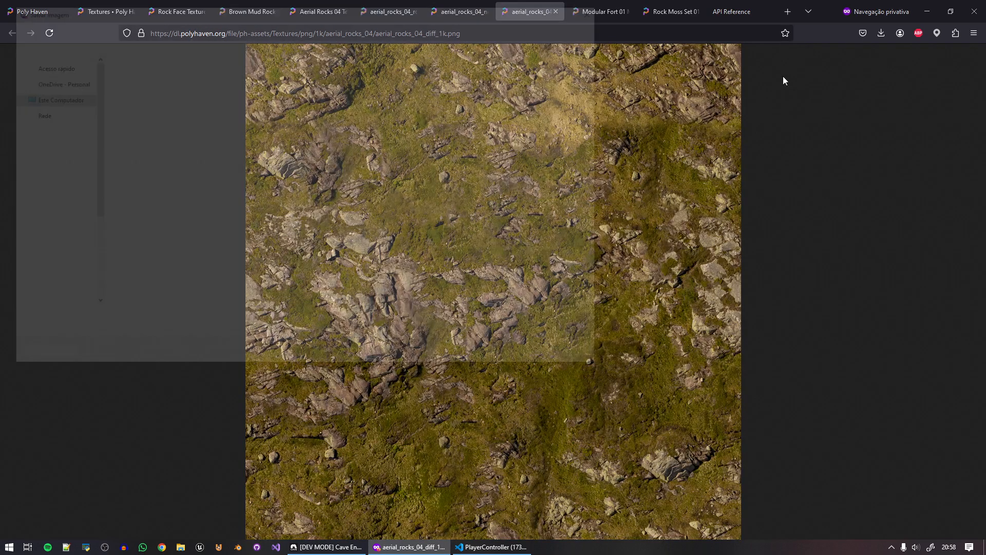
key(Return)
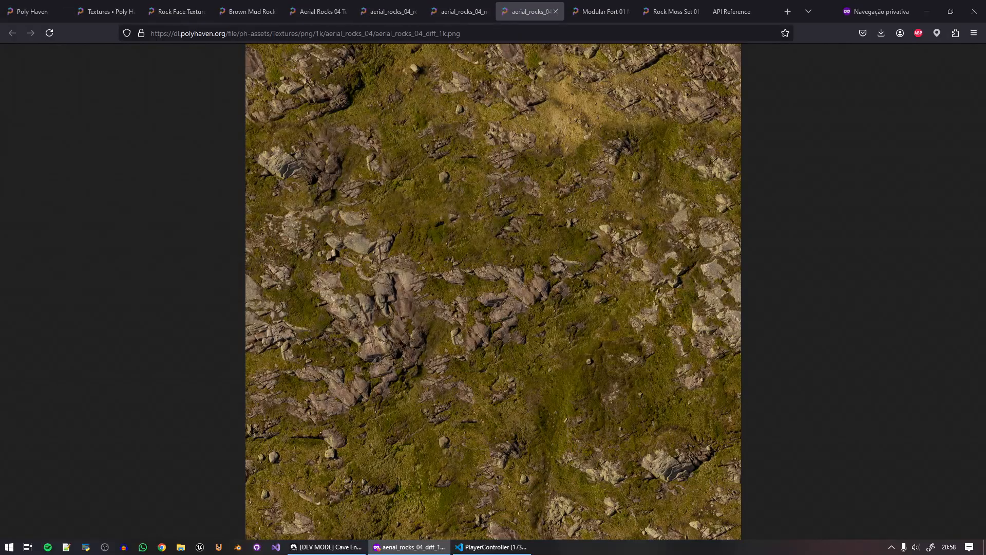
click(556, 11)
Save the Aerial Rocks 04 normal map, close its tab, and save the roughness map.
click(462, 12)
right_click(496, 216)
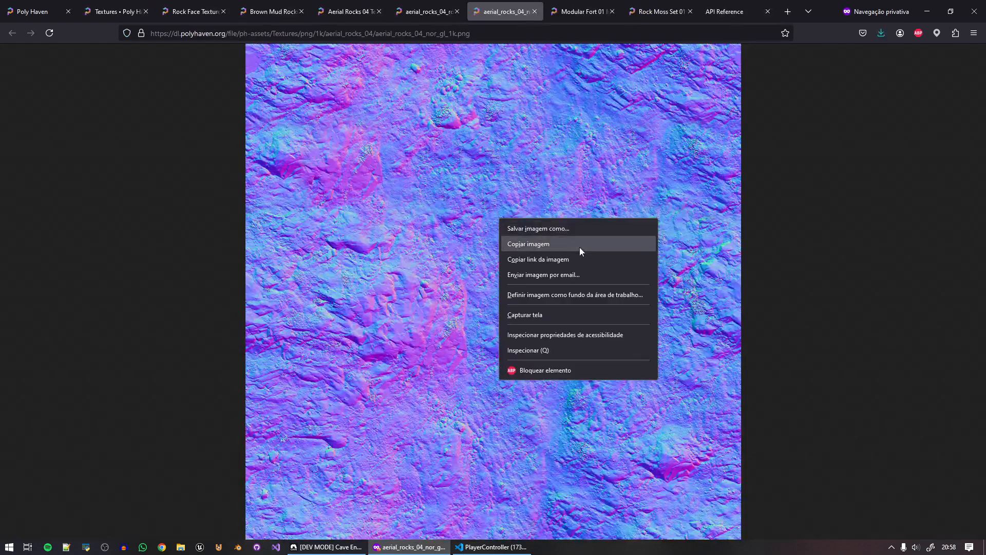
click(565, 229)
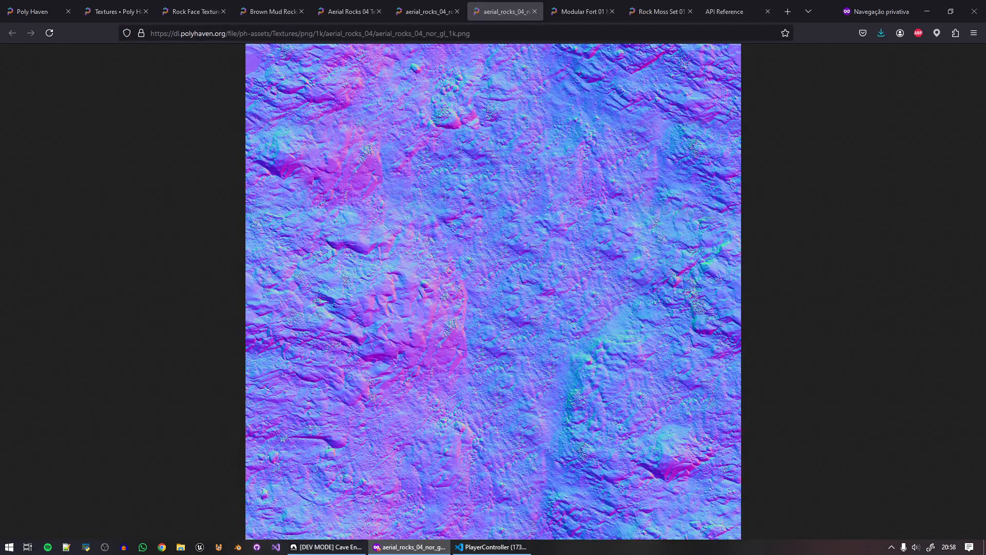
click(534, 12)
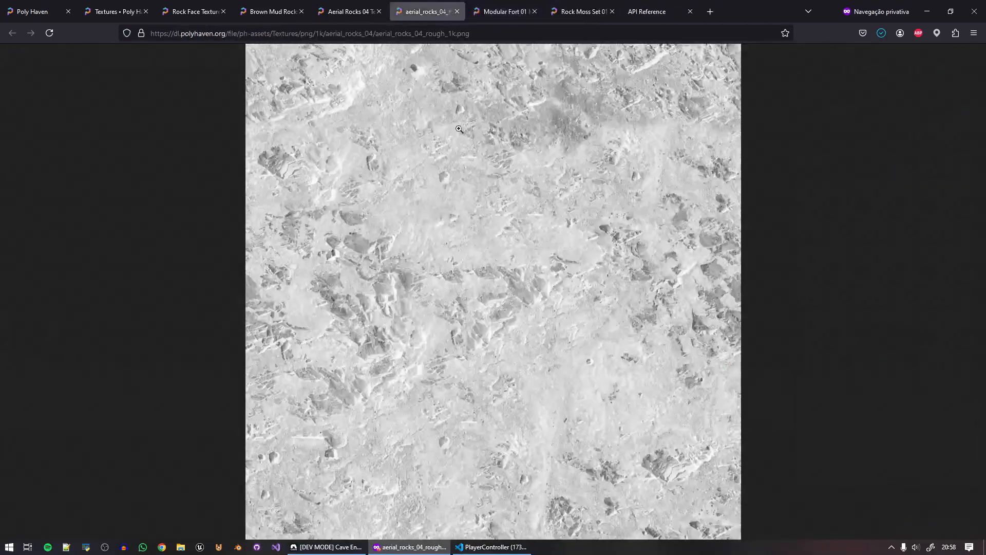
right_click(471, 179)
click(510, 188)
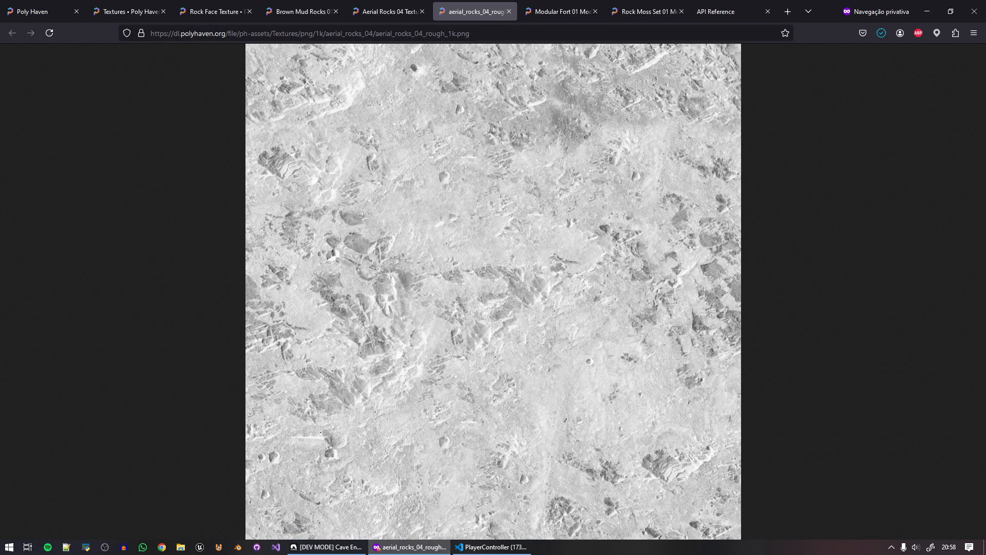
Switch to Cave Engine, create a Textures folder inside Assets, and import the downloaded Aerial Rocks 04 diffuse, normal and roughness maps into it.
click(341, 548)
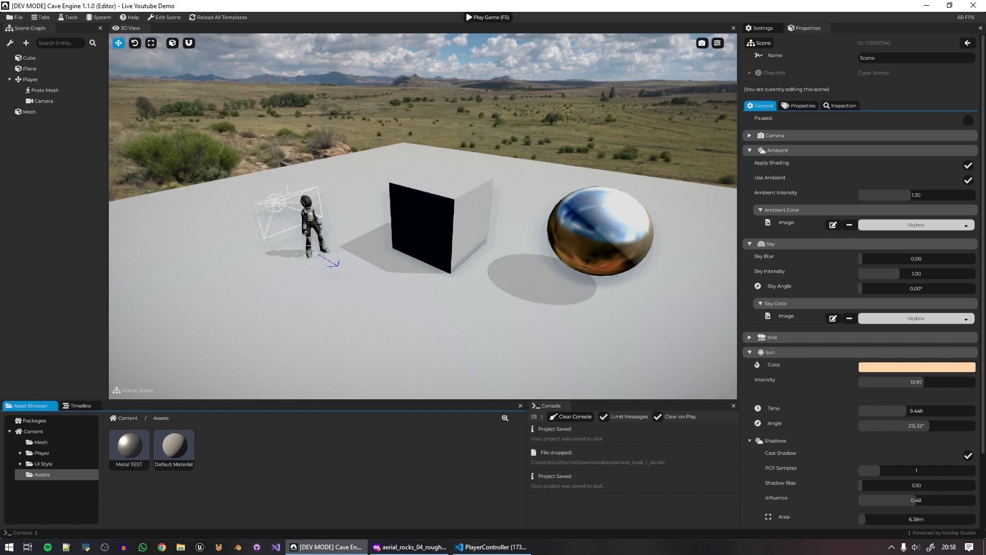
right_click(226, 442)
click(227, 456)
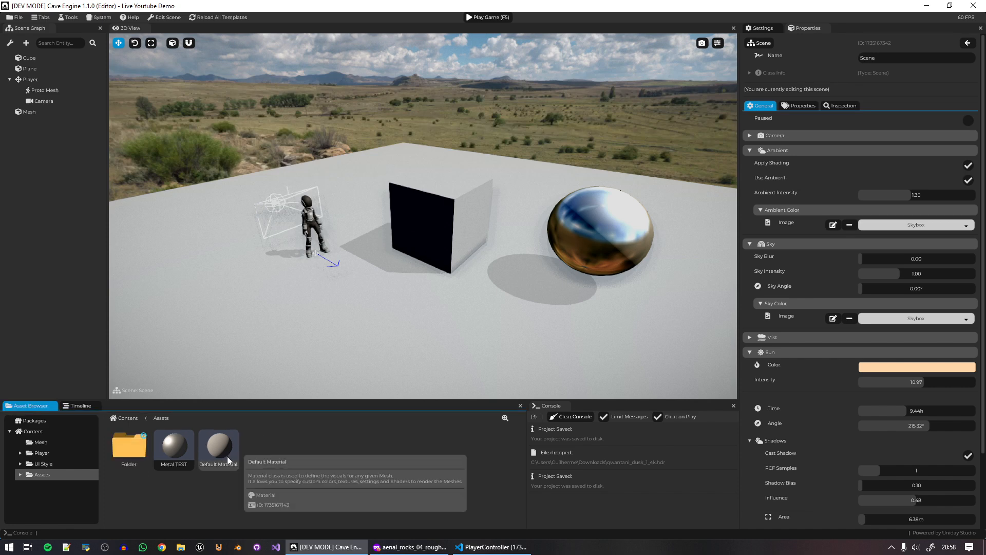
right_click(142, 446)
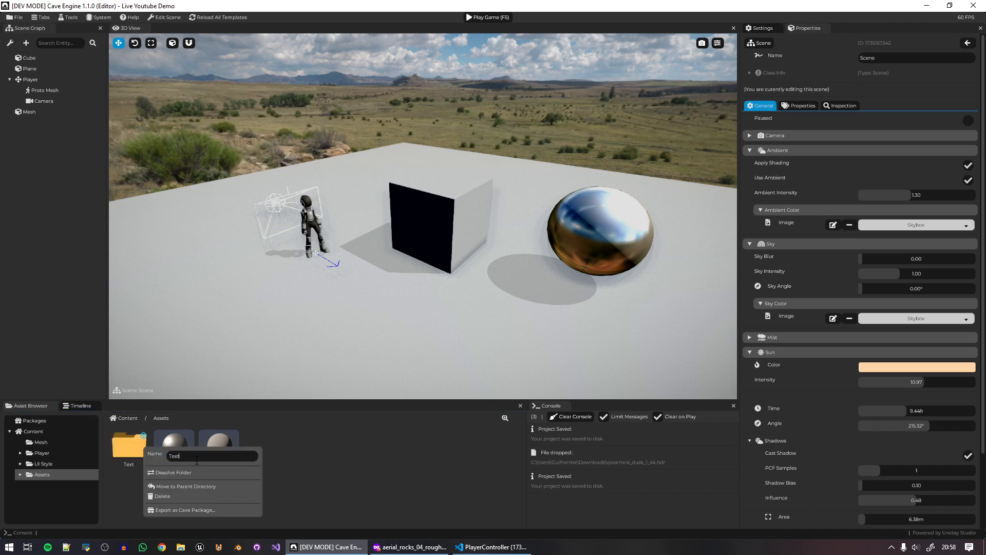
text(Textures)
key(Return)
double_click(136, 446)
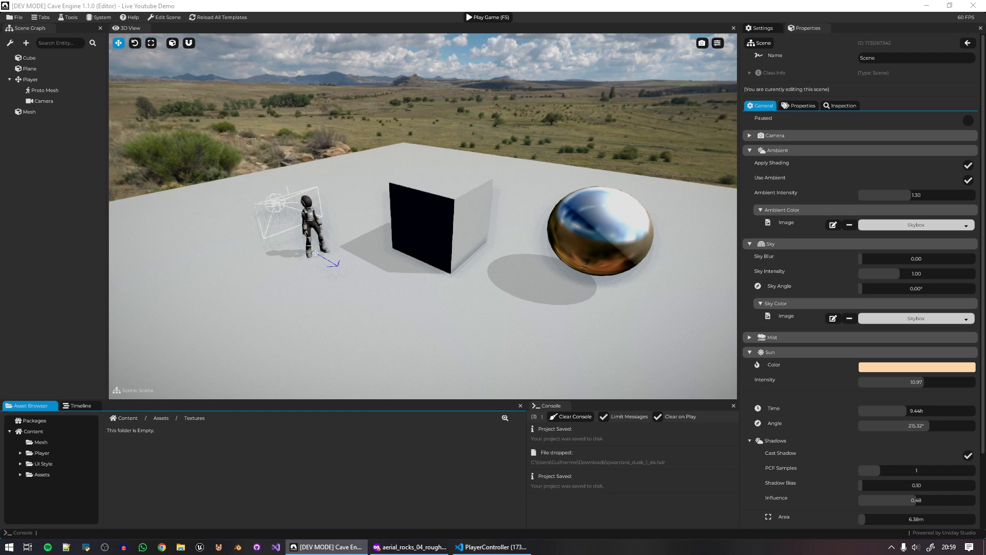
drag(316, 449, 318, 449)
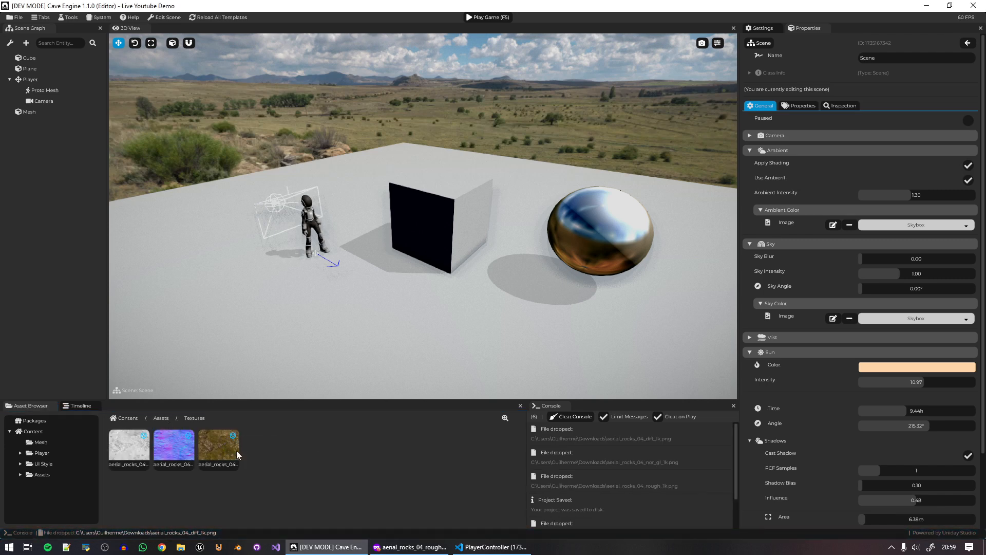
right_click(288, 446)
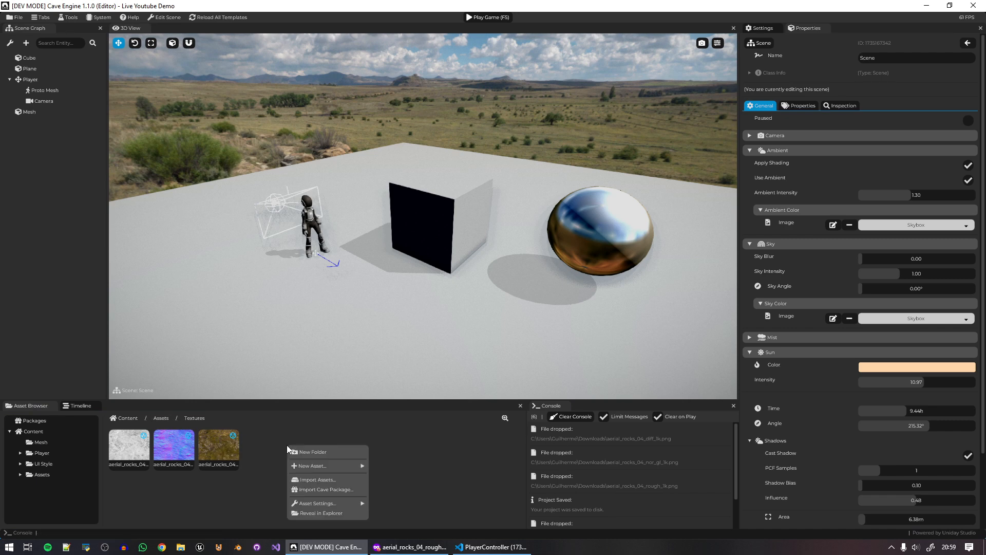
mouse_move(341, 468)
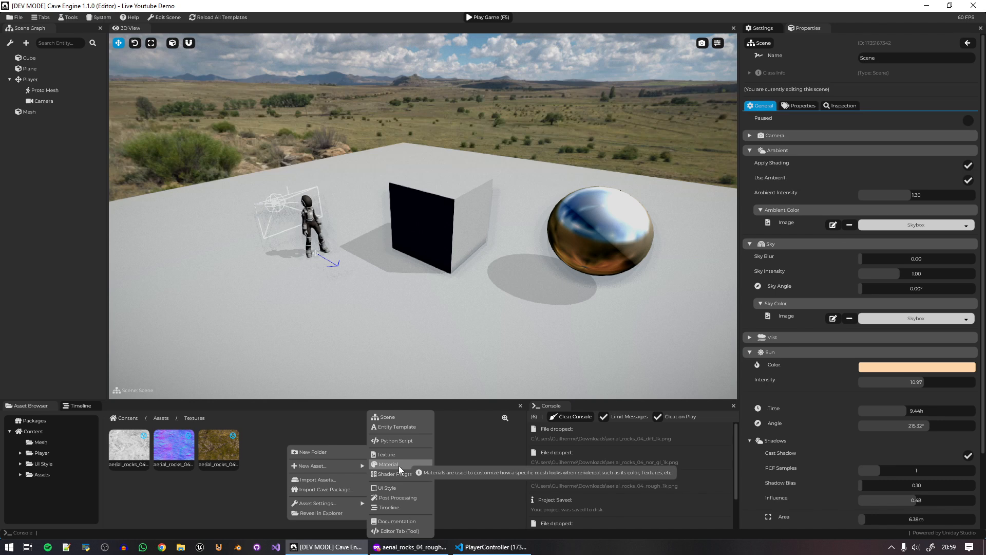
click(267, 485)
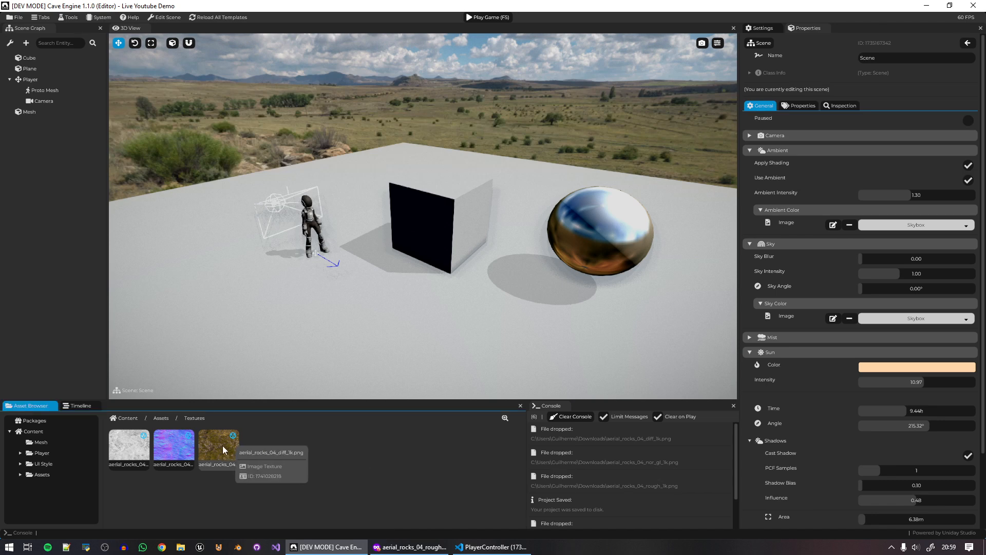
Apply the diffuse texture to the ground plane in the scene and rename the resulting material Rocks.
drag(222, 446, 361, 299)
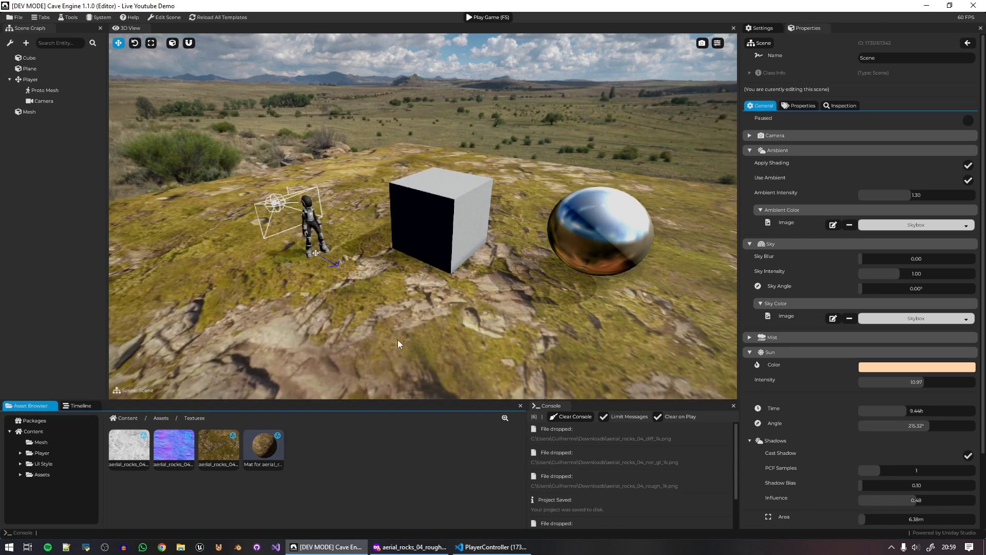
right_click(271, 445)
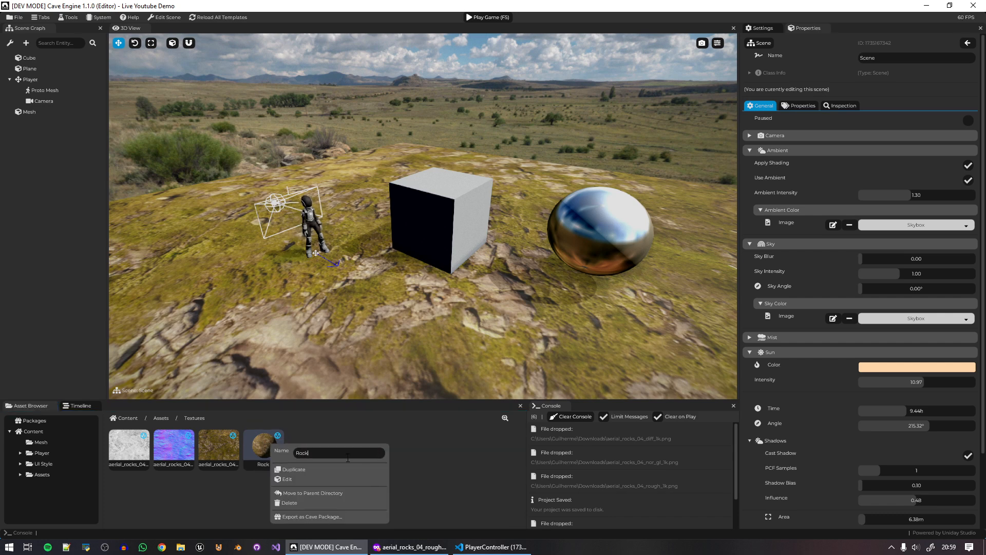
click(430, 452)
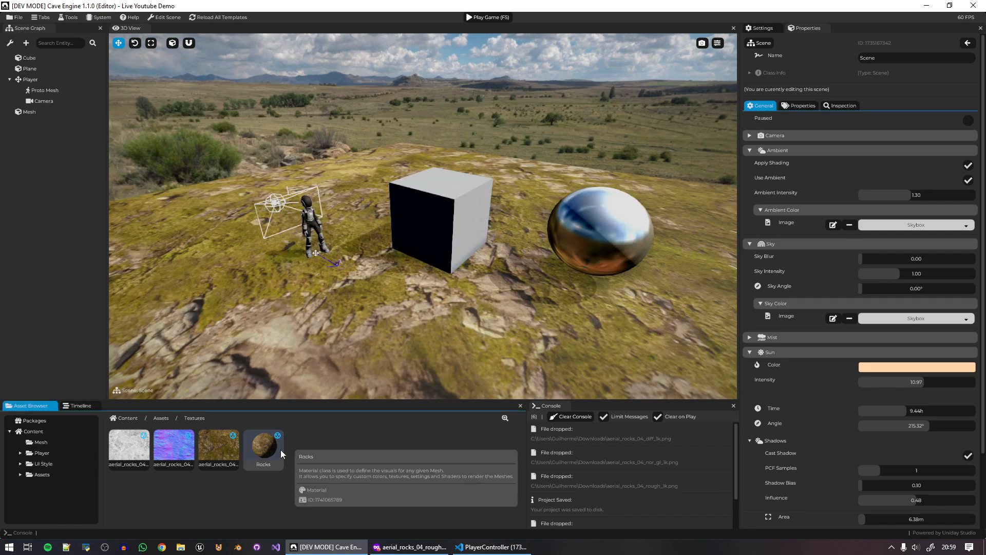
Move the Rocks material into the Assets folder and open its properties.
drag(251, 449, 37, 475)
click(37, 474)
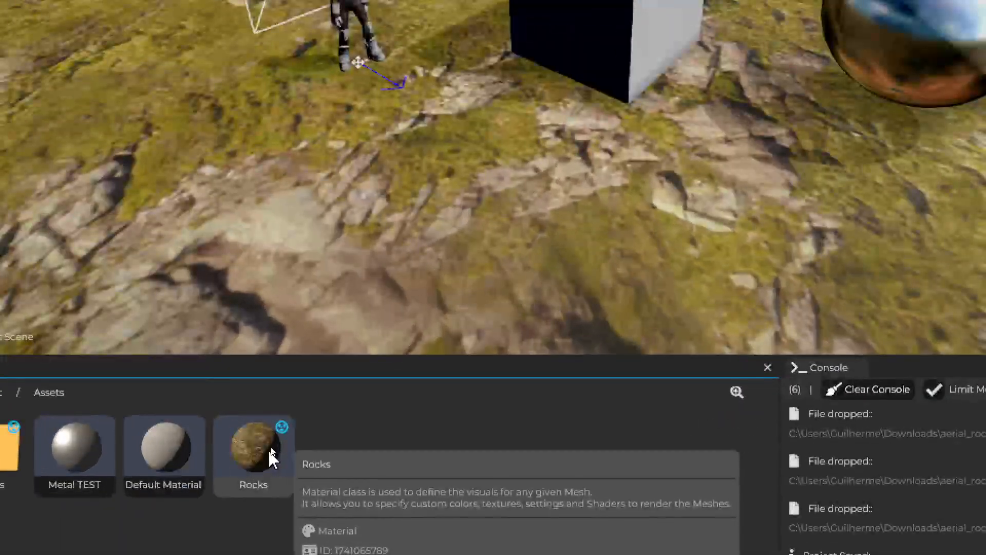
click(269, 450)
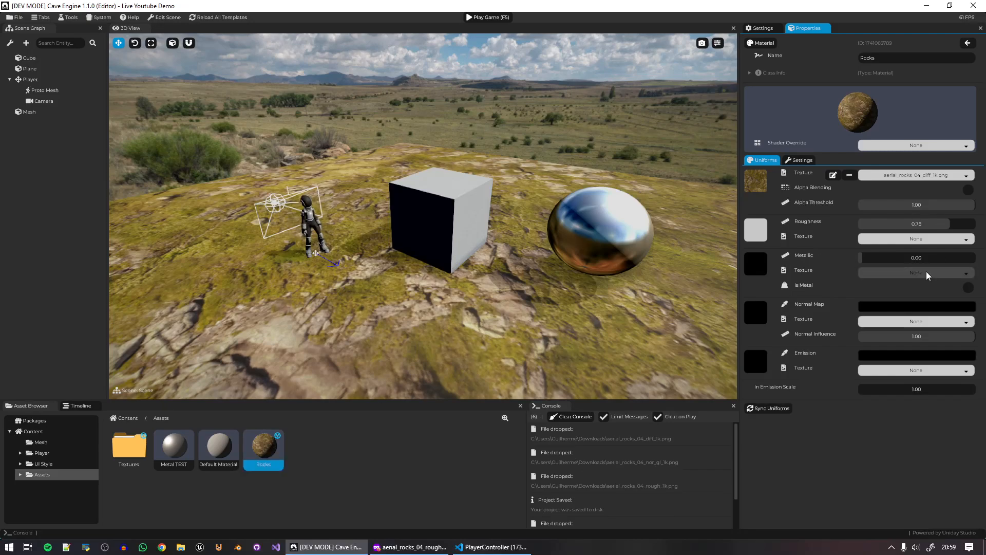
Set the Rocks material's UV scale to 4 on both X and Y.
key(a)
right_drag(207, 338, 380, 298)
right_drag(422, 216, 342, 181)
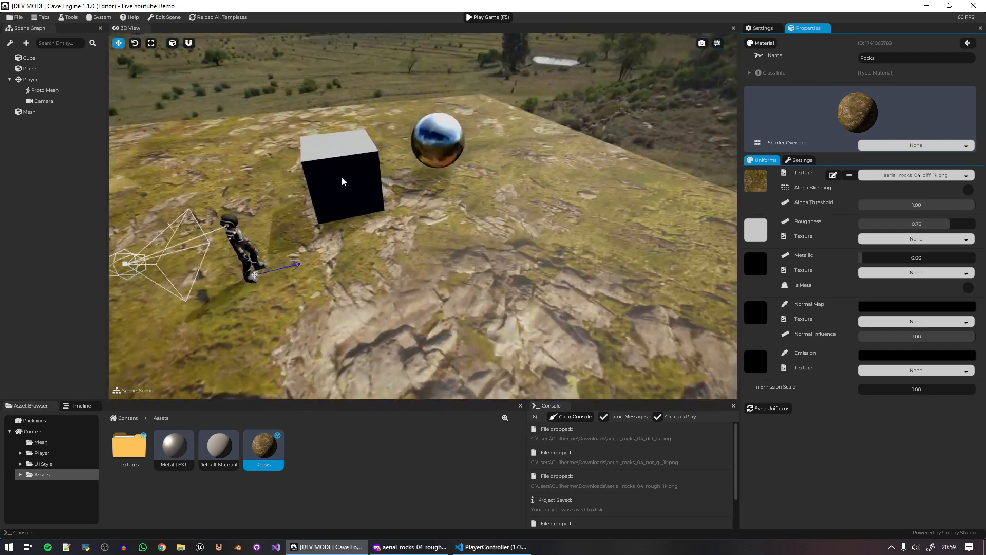
click(801, 161)
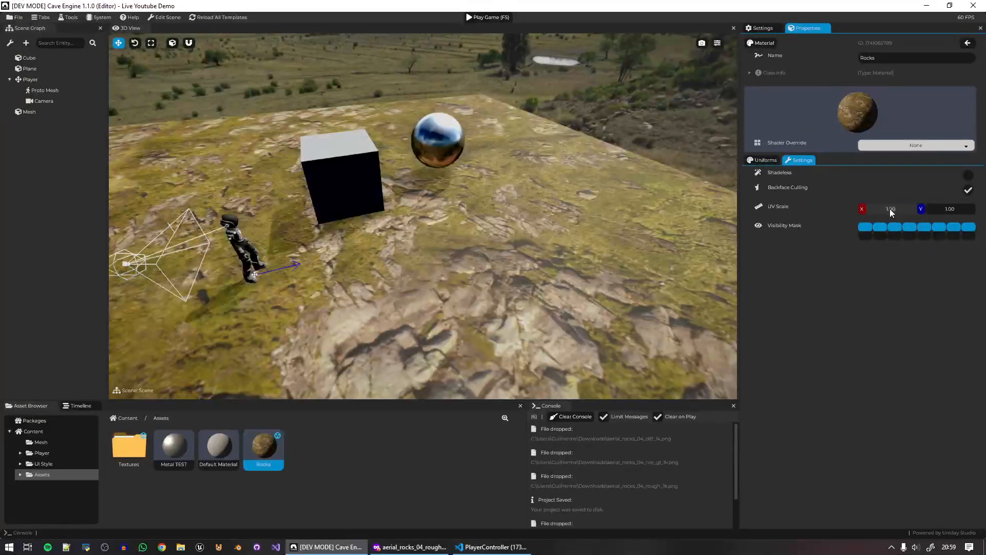
text(4)
key(Tab)
text(4)
key(Return)
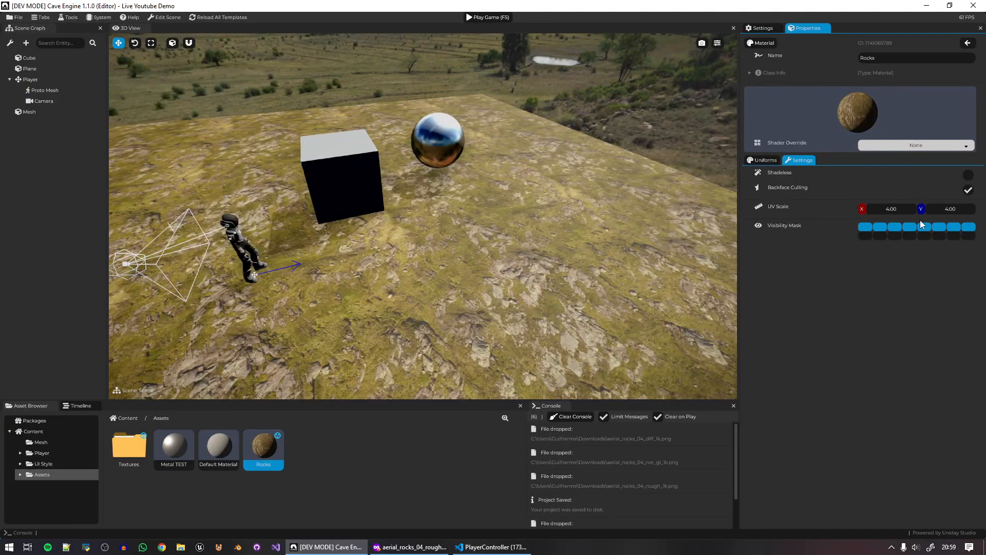
Reduce the Rocks material's UV scale to 3 on both axes.
right_drag(405, 199, 624, 230)
key(s)
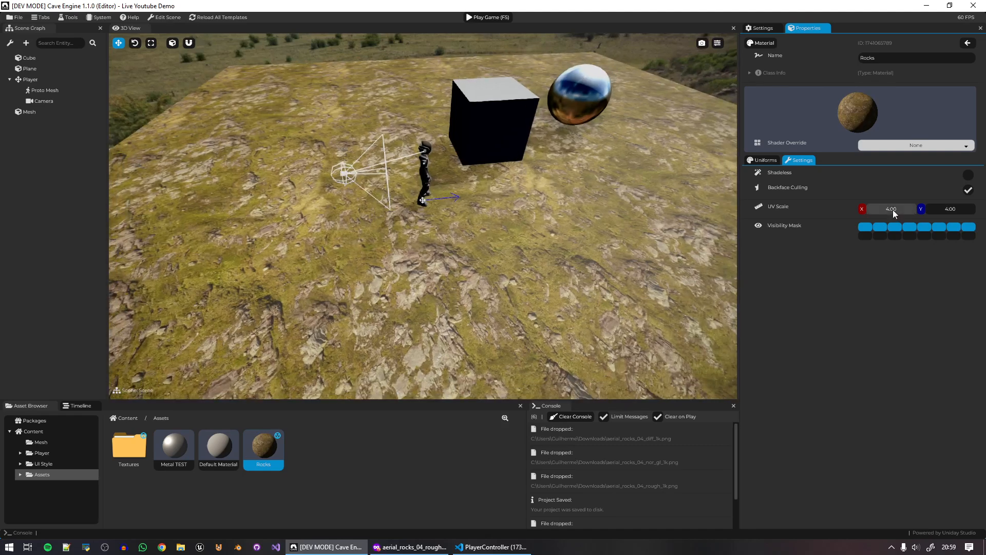
text(3)
key(Tab)
text(3)
key(Return)
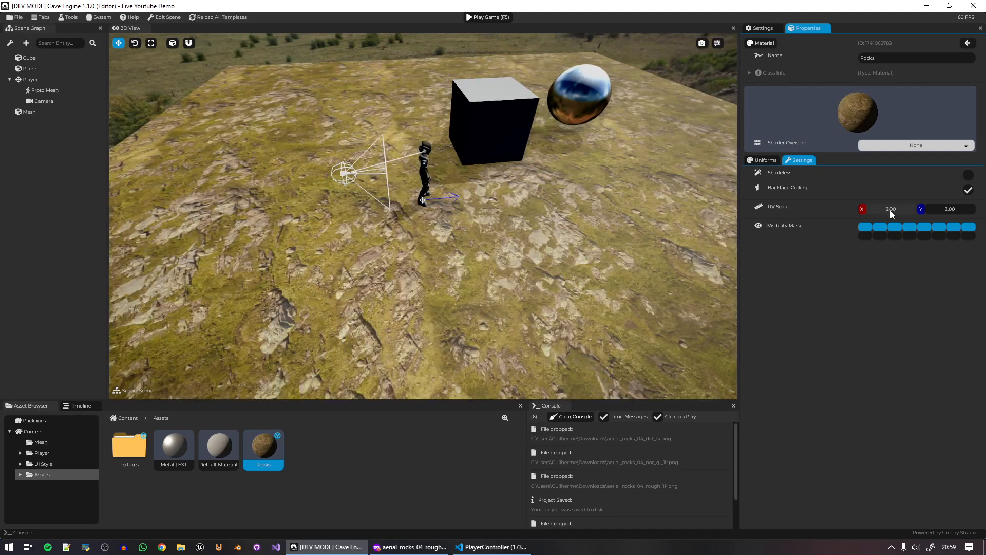
Try a UV scale of 2 on X and Y for the Rocks material.
text(2)
key(Tab)
text(2)
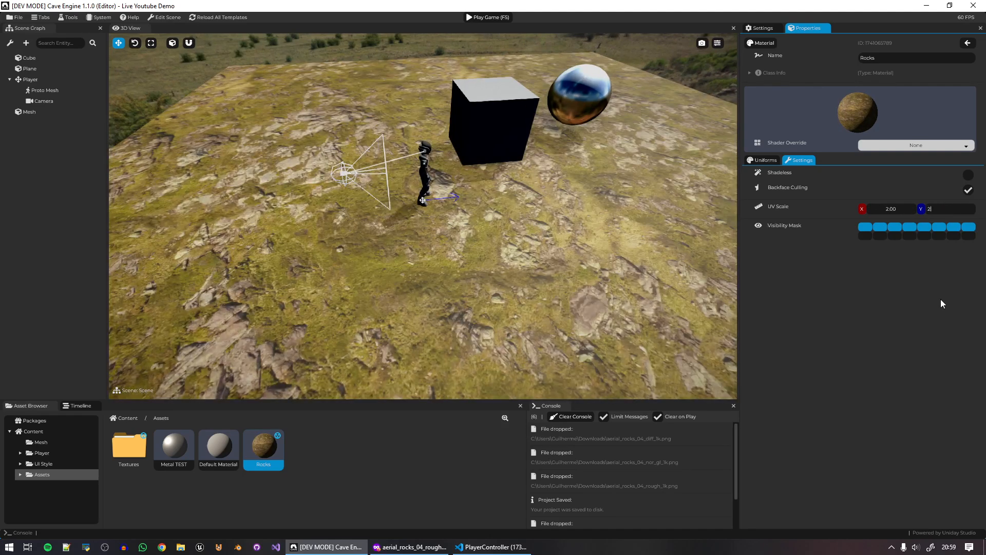
Set the Rocks material's UV scale to 2.5 on both X and Y.
key(w)
right_drag(314, 193, 323, 191)
key(s)
right_drag(449, 216, 450, 190)
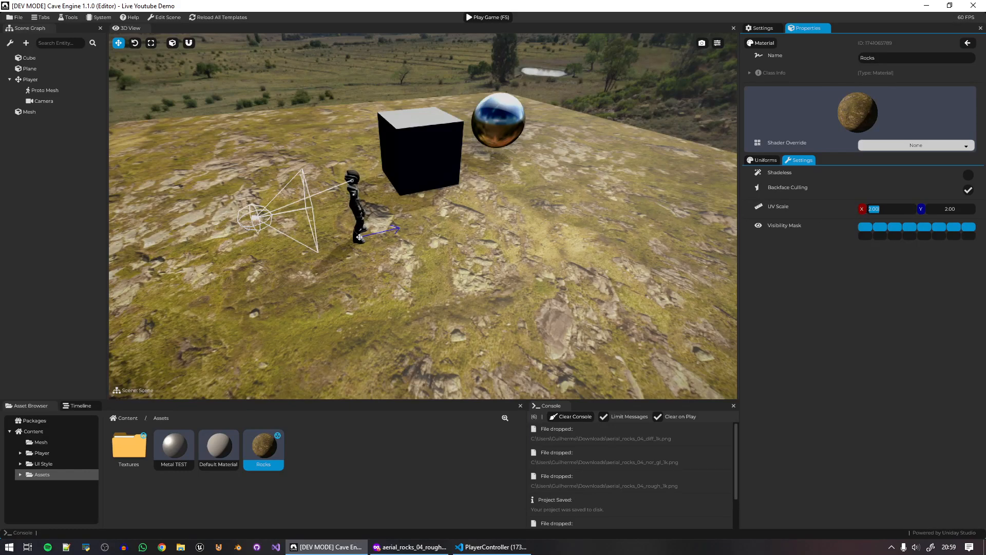
text(2.5)
key(Tab)
text(2.5)
key(Return)
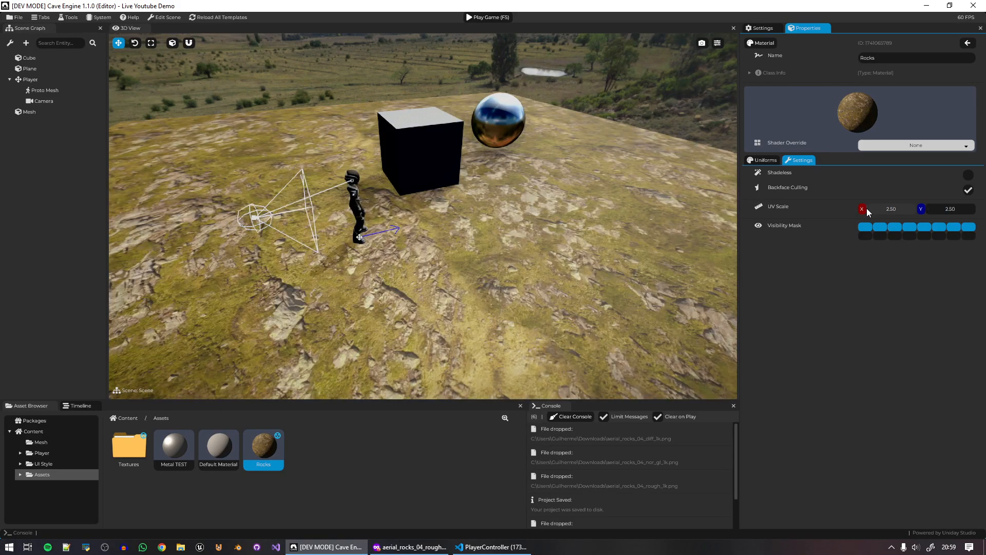
Assign aerial_rocks_04_nor_gl_1k.png as the Rocks material's normal map texture.
click(770, 160)
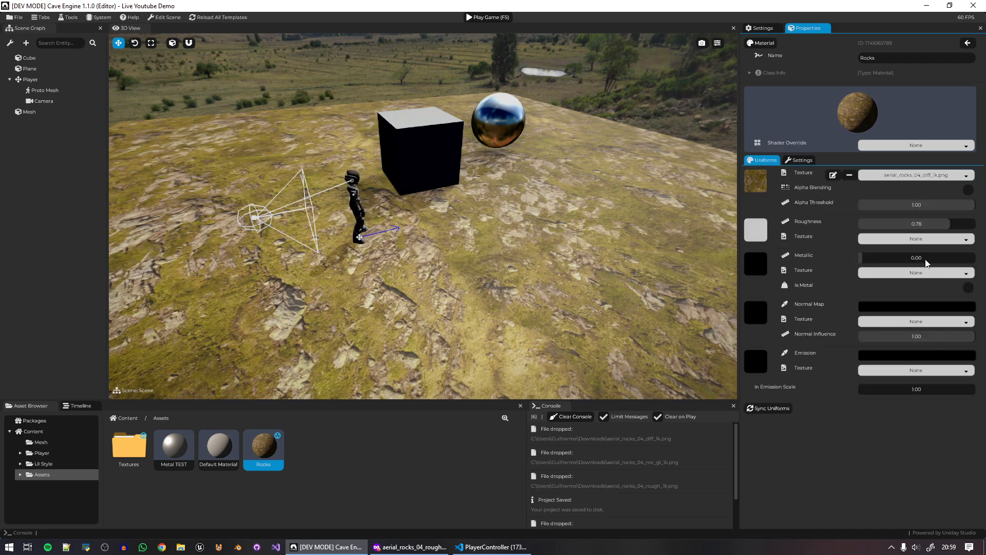
click(908, 323)
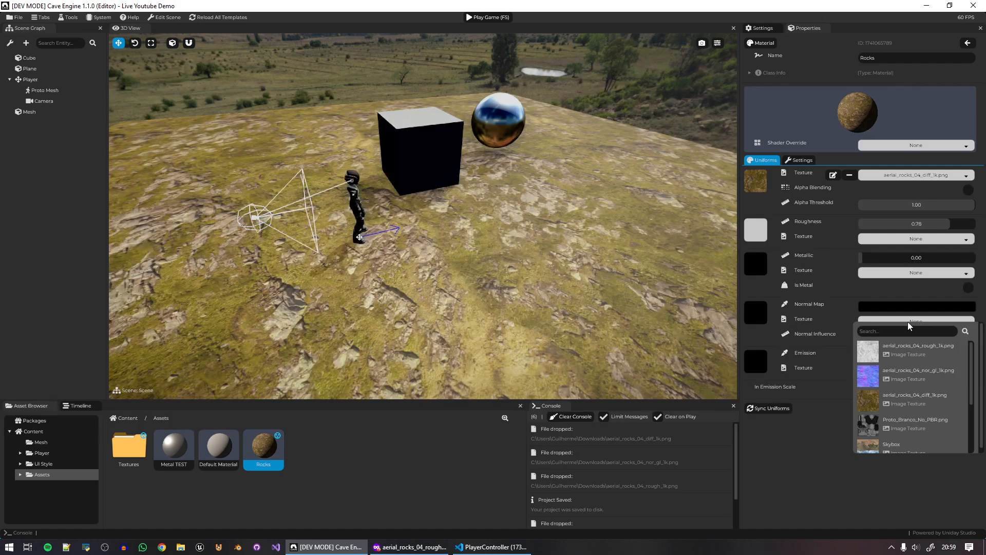
click(912, 381)
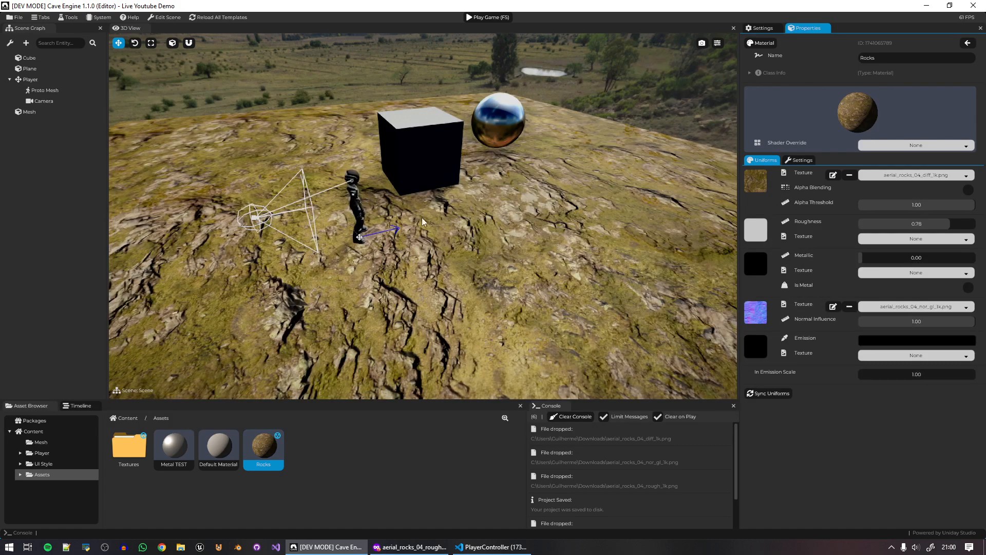
Assign aerial_rocks_04_rough_1k.png as the Rocks material's roughness texture.
mouse_move(465, 269)
right_down()
mouse_move(432, 287)
mouse_move(419, 273)
mouse_move(470, 226)
mouse_move(437, 228)
mouse_move(470, 244)
mouse_move(455, 280)
right_up()
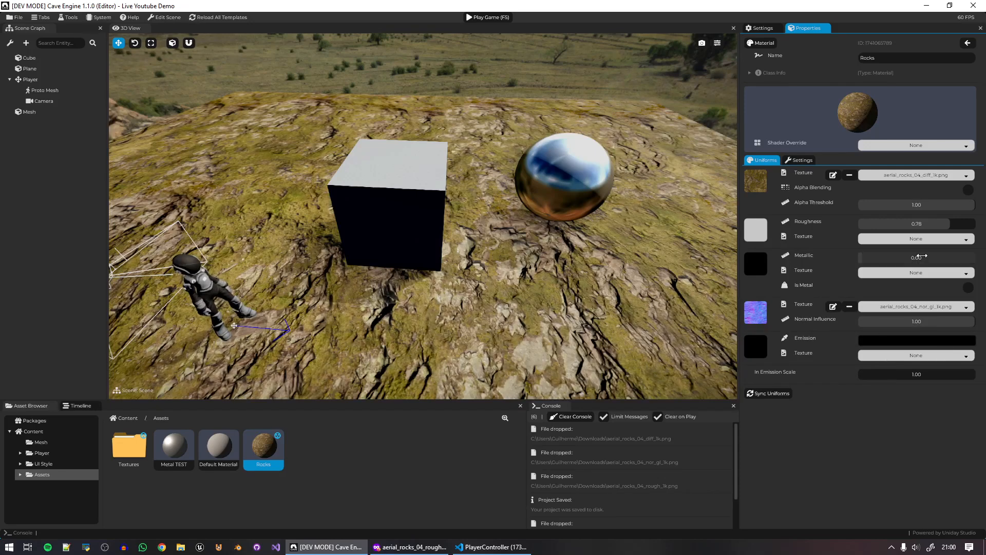
click(922, 239)
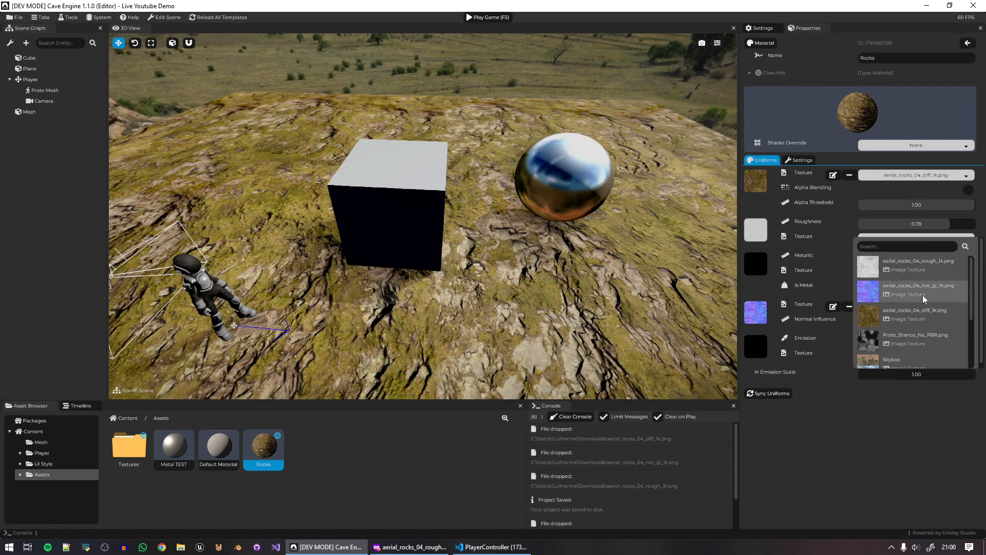
scroll(927, 319, down, 3)
scroll(932, 345, down, 2)
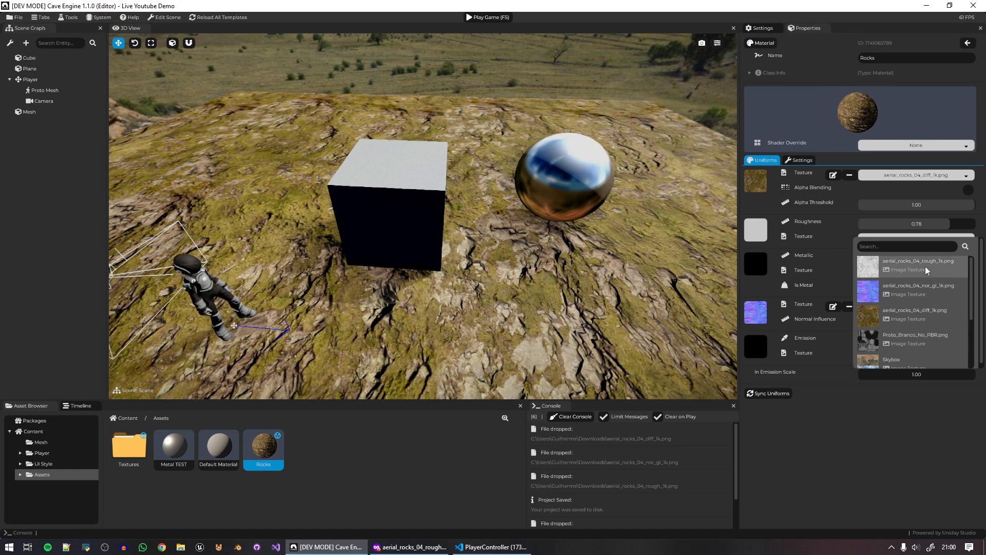
click(932, 303)
drag(864, 252, 926, 257)
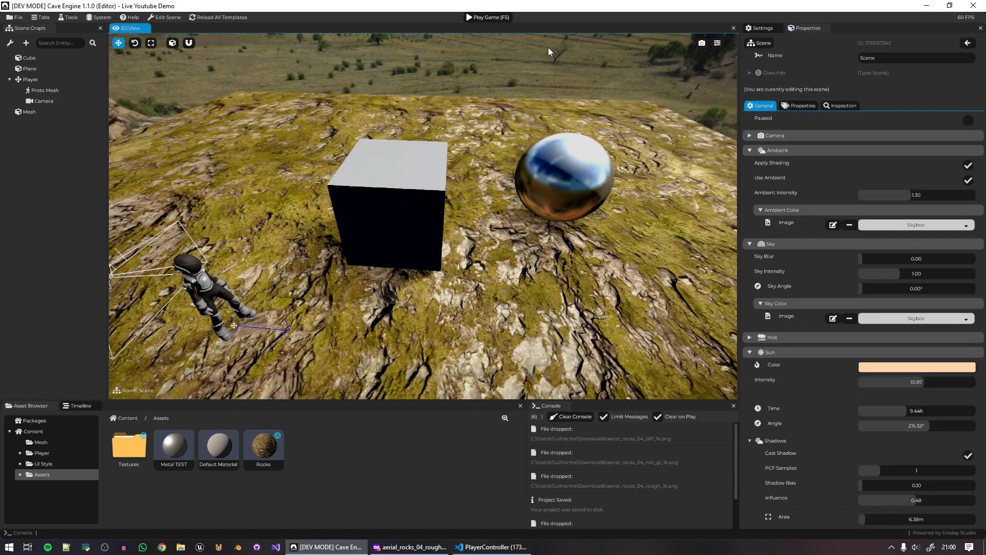
Playtest the scene to check how the textured rock ground looks around the player.
click(494, 18)
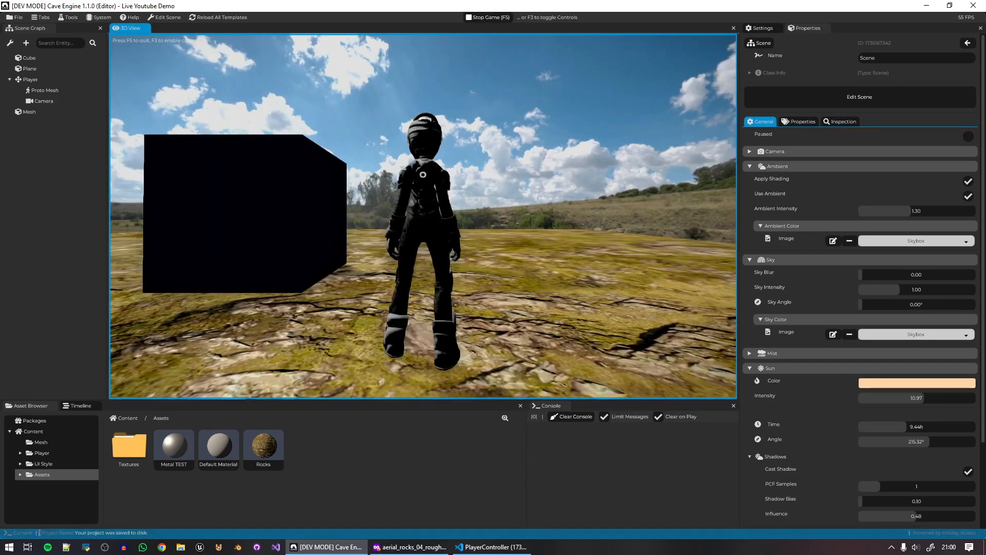
key(w)
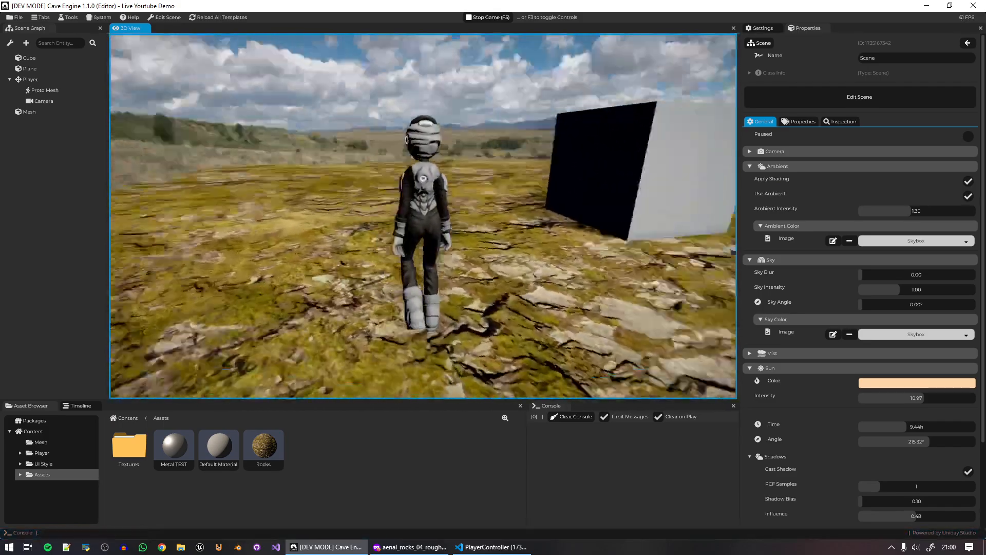
key(F5)
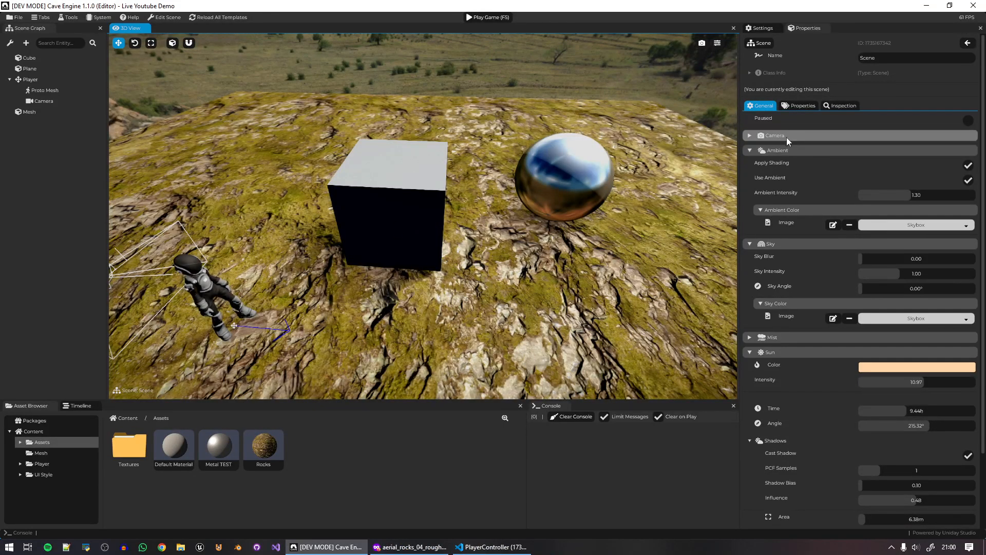
Set the scene's sun time to 9.87h, shadow influence to 0.88 and ambient intensity to 1.96.
drag(902, 409, 906, 411)
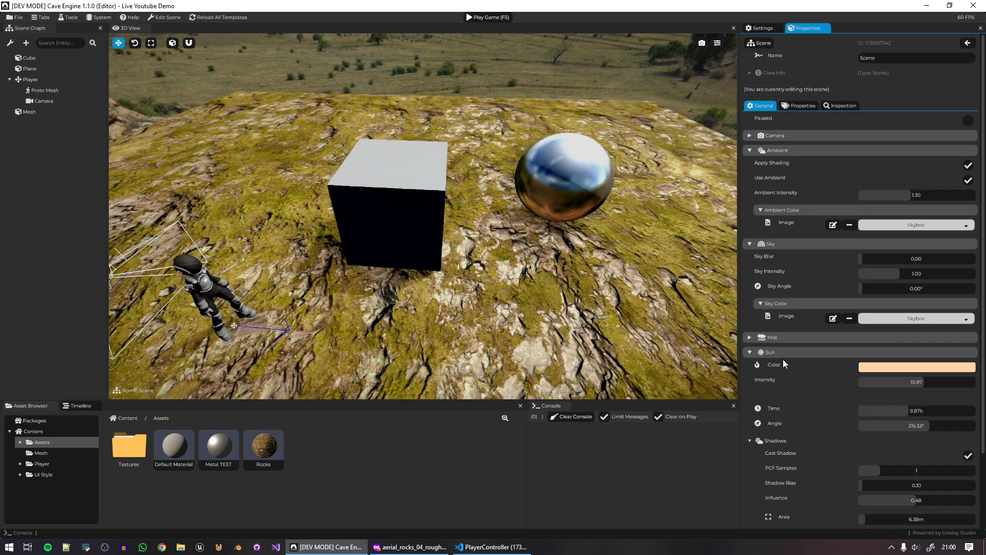
drag(912, 509, 959, 505)
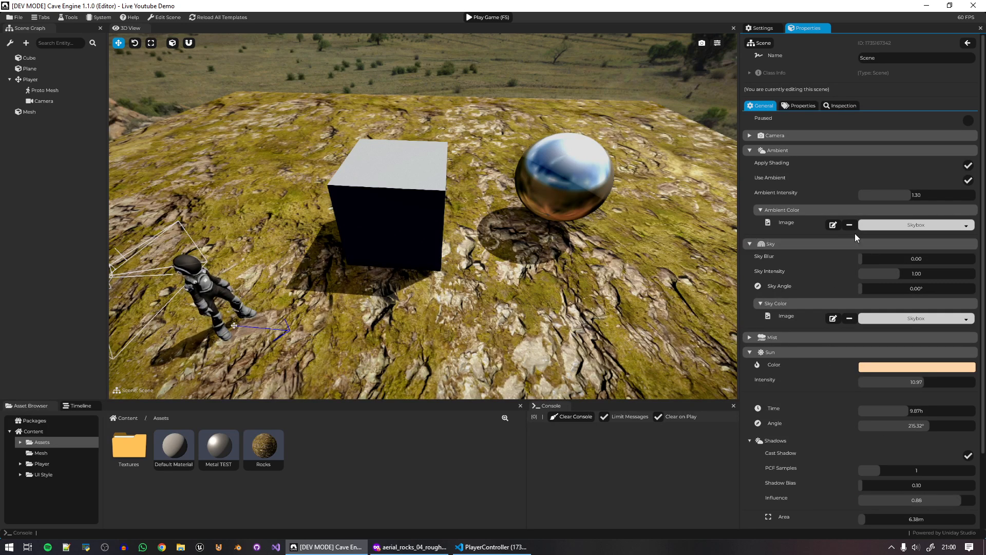
drag(907, 196, 935, 204)
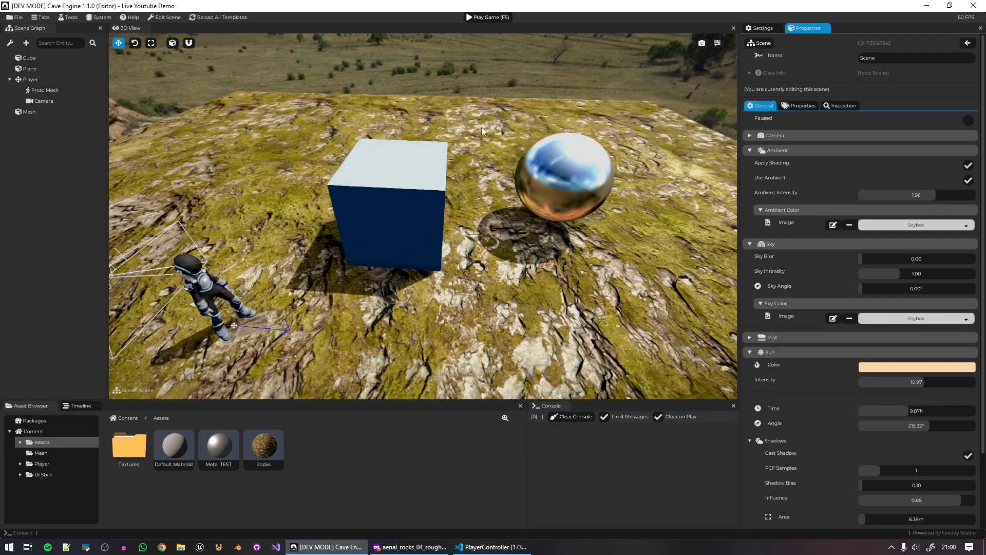
Run the game to check the adjusted ambient light and shadows on the player.
click(503, 19)
key(d)
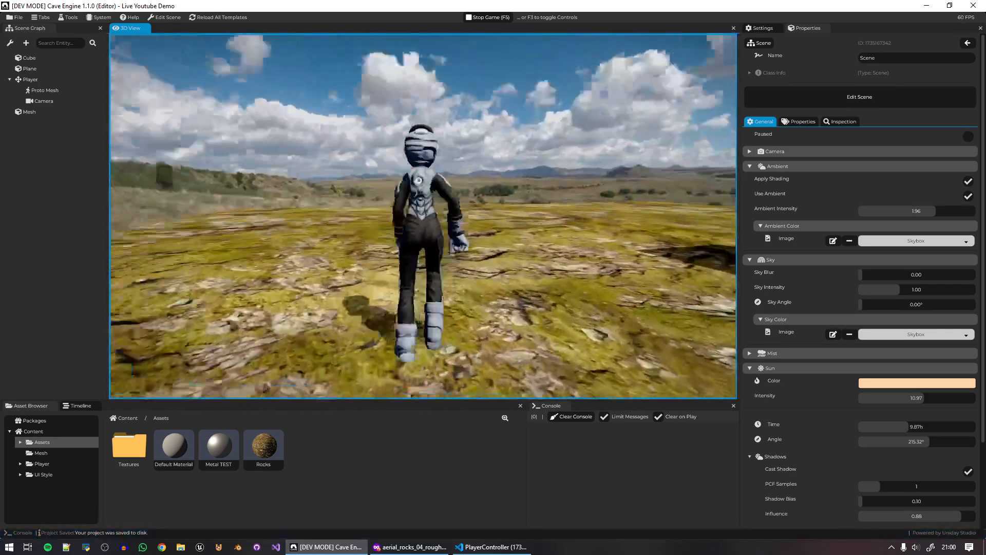
key(F5)
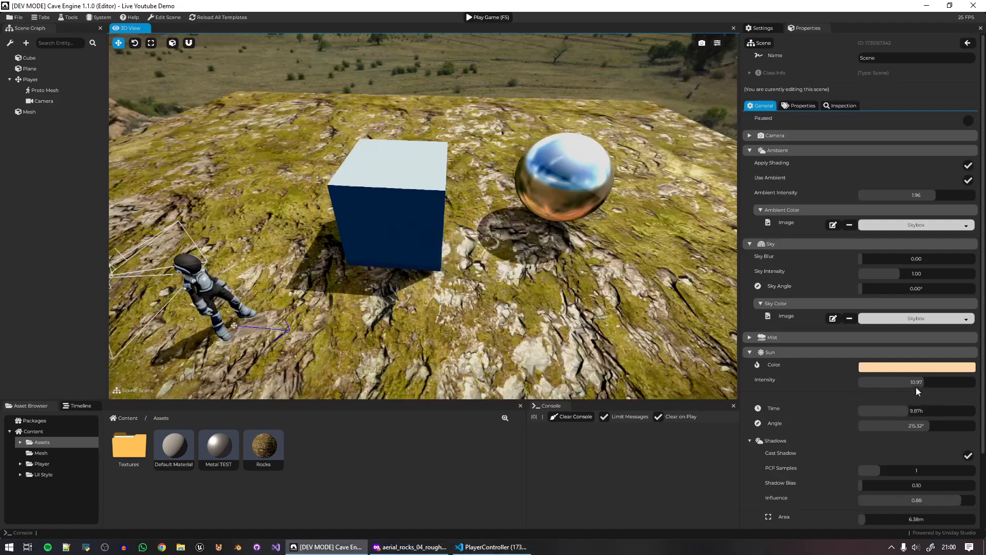
Set the sun intensity to 15.44 and check the lighting in a short playtest.
drag(918, 381, 952, 386)
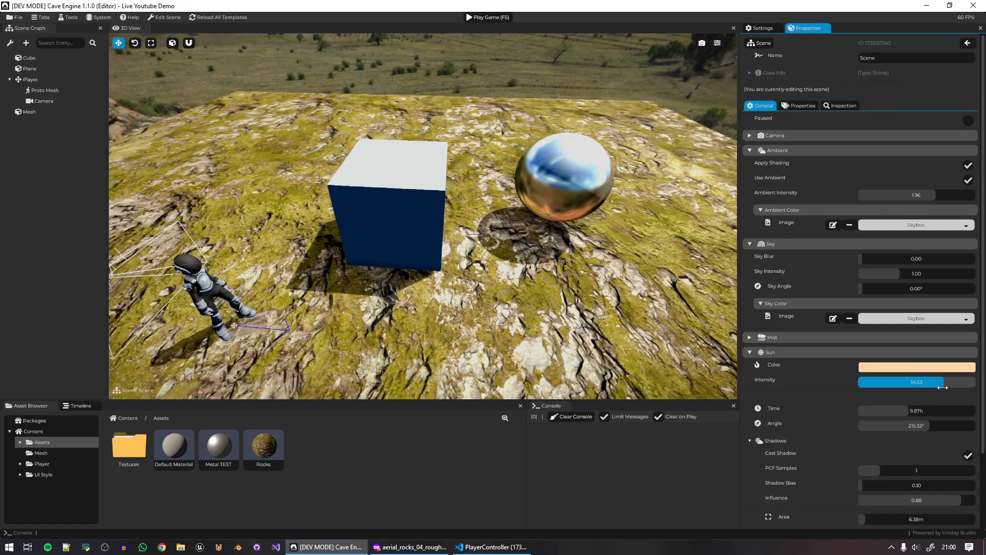
click(506, 18)
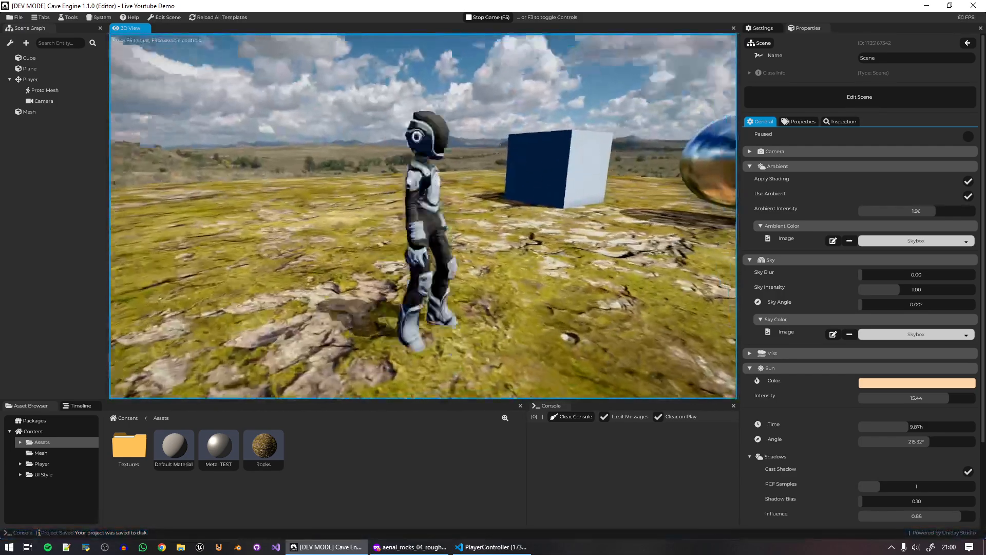
key(w)
key(F5)
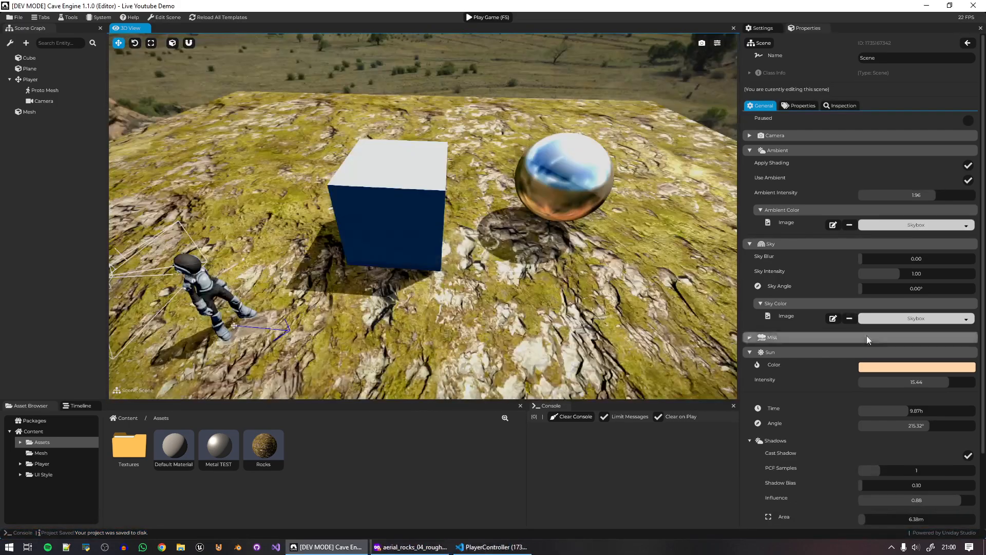
Change the sun color to a warm yellow-orange and save the project.
click(934, 367)
mouse_move(914, 376)
mouse_down()
mouse_move(892, 368)
mouse_move(904, 368)
mouse_up()
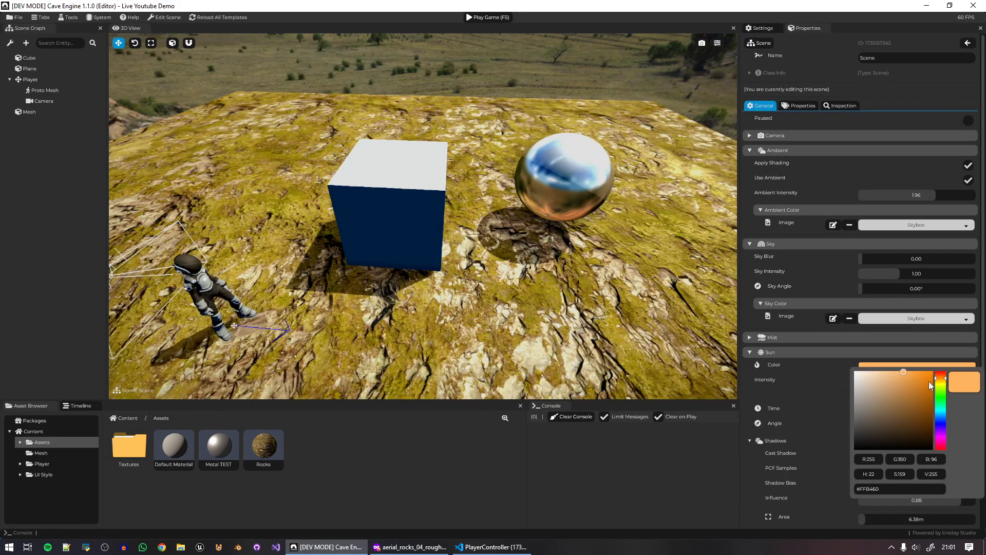
click(940, 379)
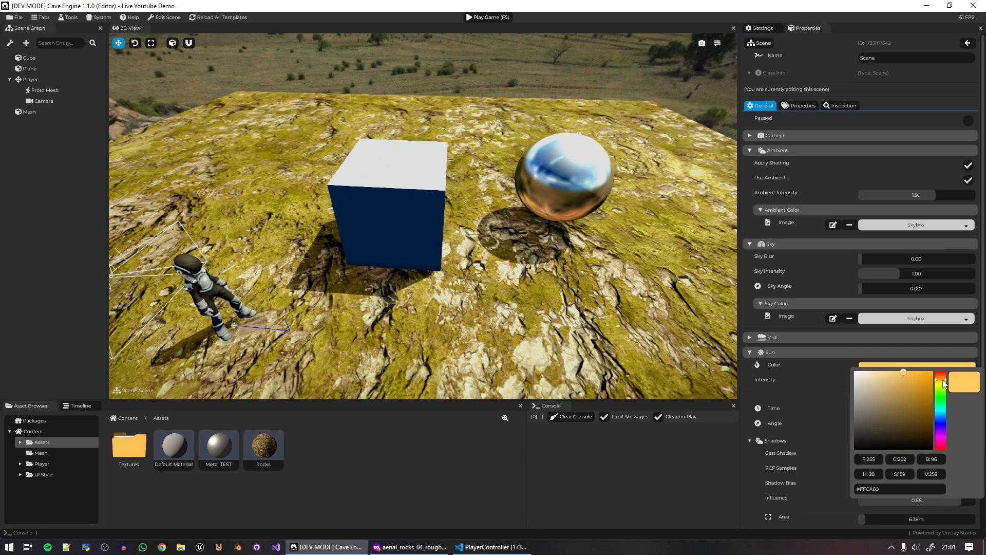
drag(900, 371, 898, 371)
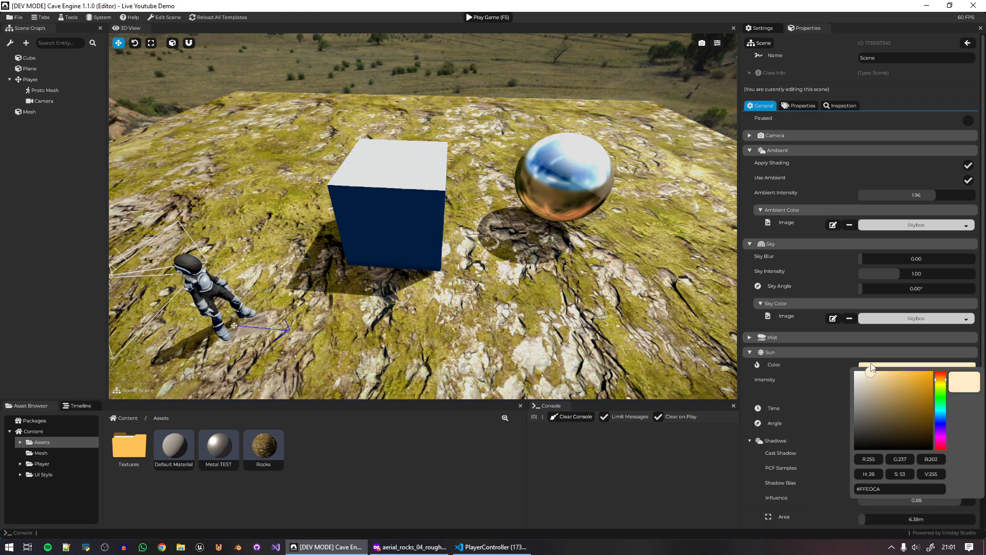
right_drag(580, 288, 575, 257)
key(s)
key(a)
key(e)
right_drag(458, 261, 457, 257)
key(q)
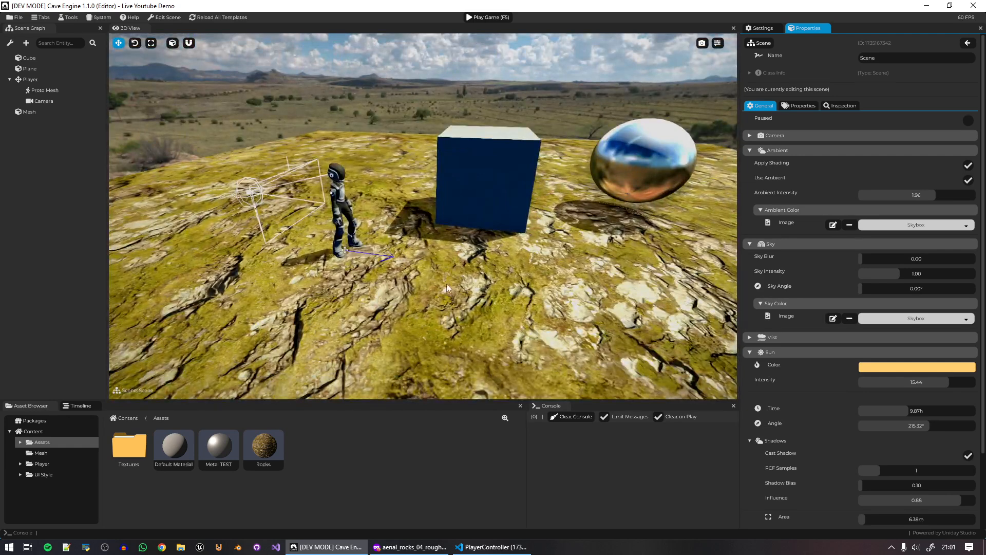
click(324, 475)
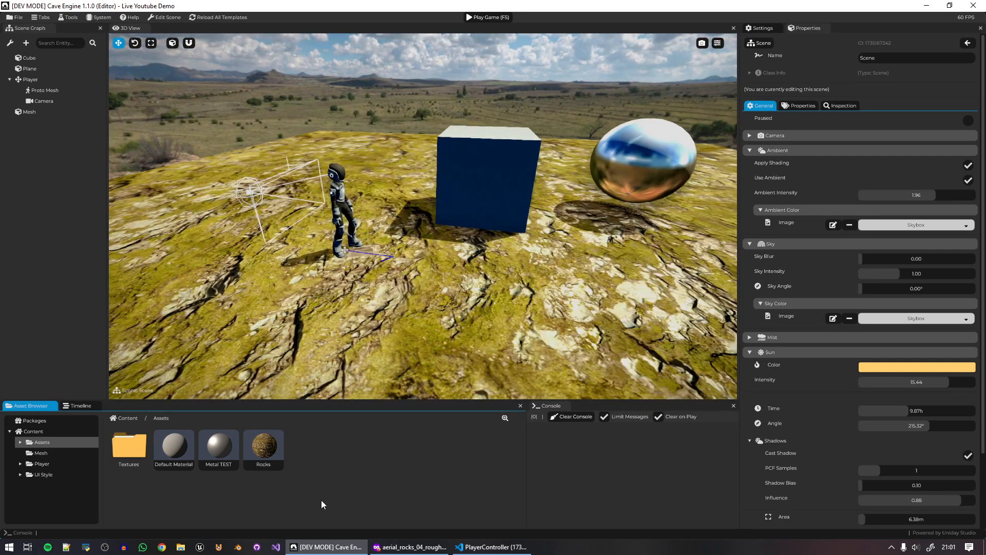
key(ctrl+s)
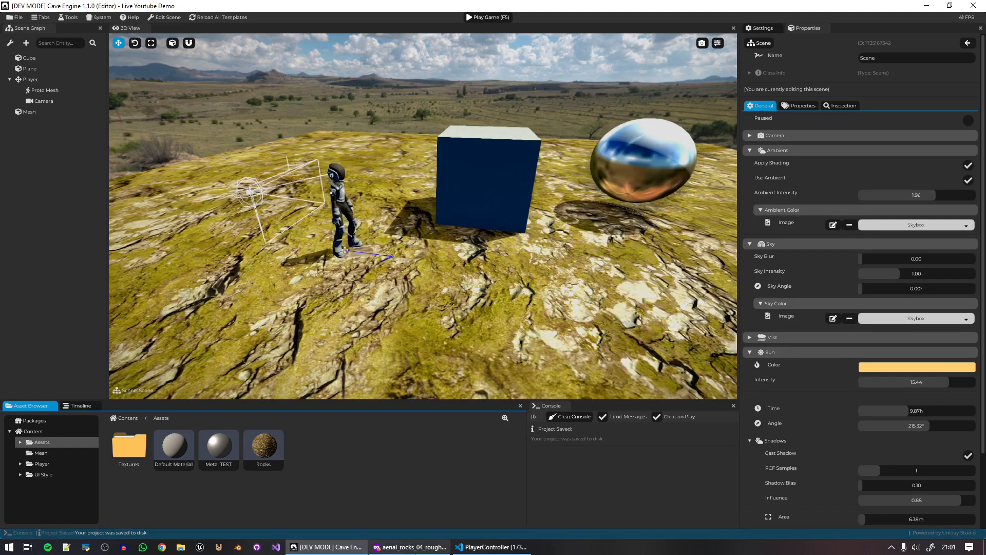
Switch to the browser, close the Rock Face, Brown Mud Rocks and Aerial Rocks 04 pages, and return to the Textures list.
key(alt+Tab)
click(509, 11)
click(387, 11)
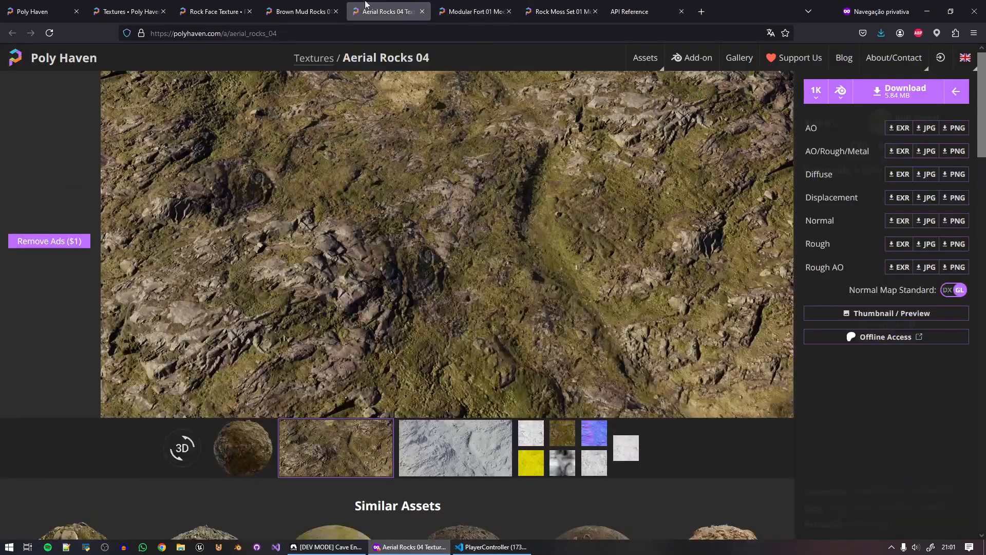
click(297, 8)
click(336, 11)
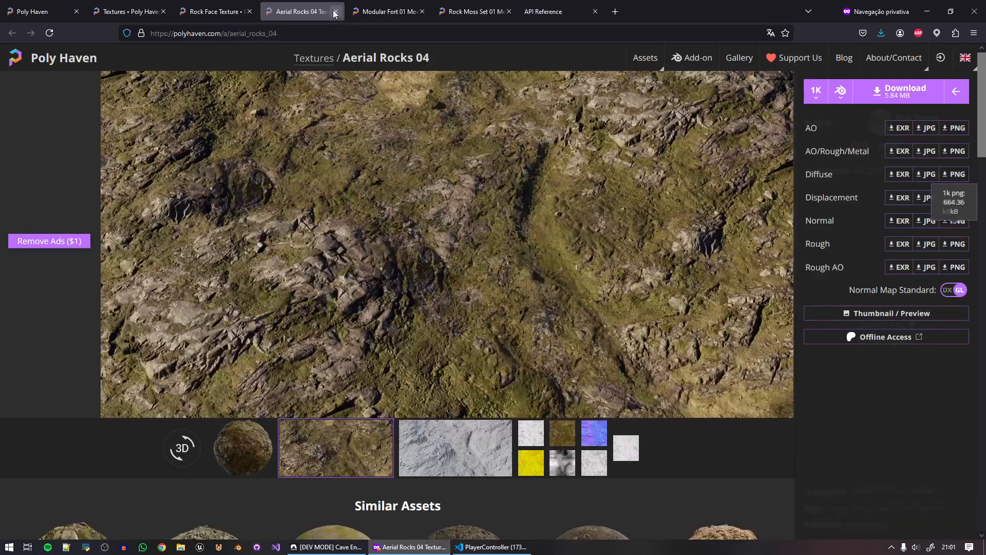
click(335, 11)
click(213, 11)
click(250, 11)
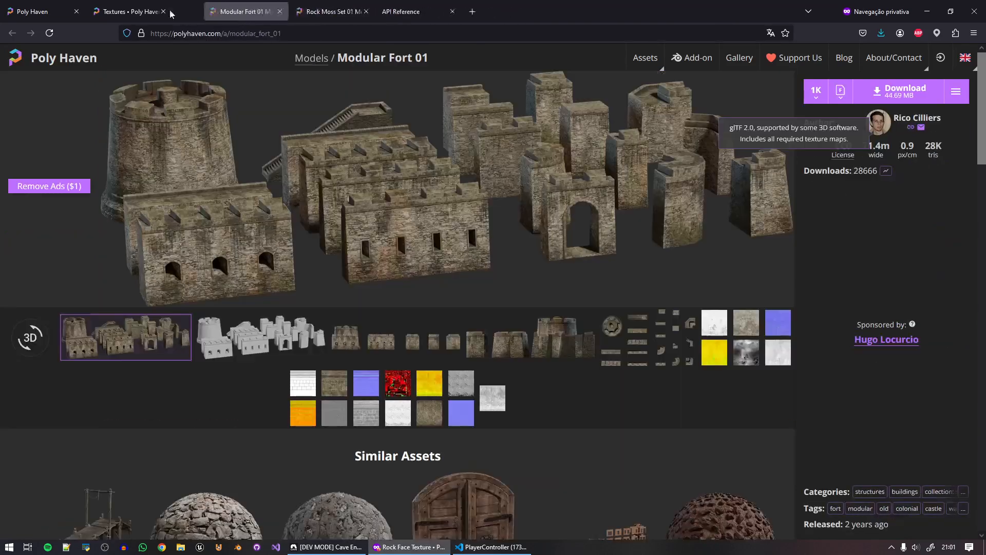
click(129, 11)
scroll(646, 364, up, 5)
scroll(646, 363, up, 3)
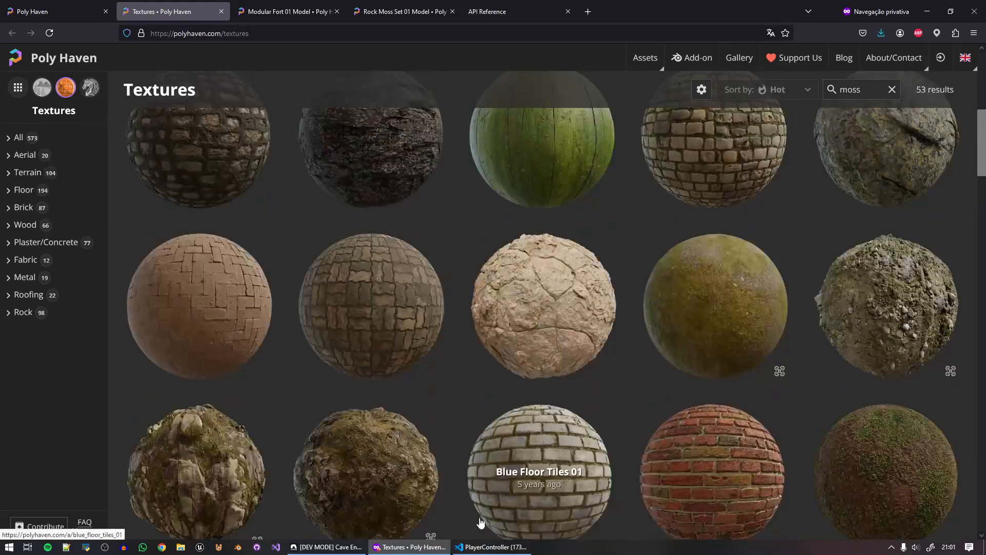
Switch to Cave Engine and examine the untextured cube in the scene.
key(alt+Tab)
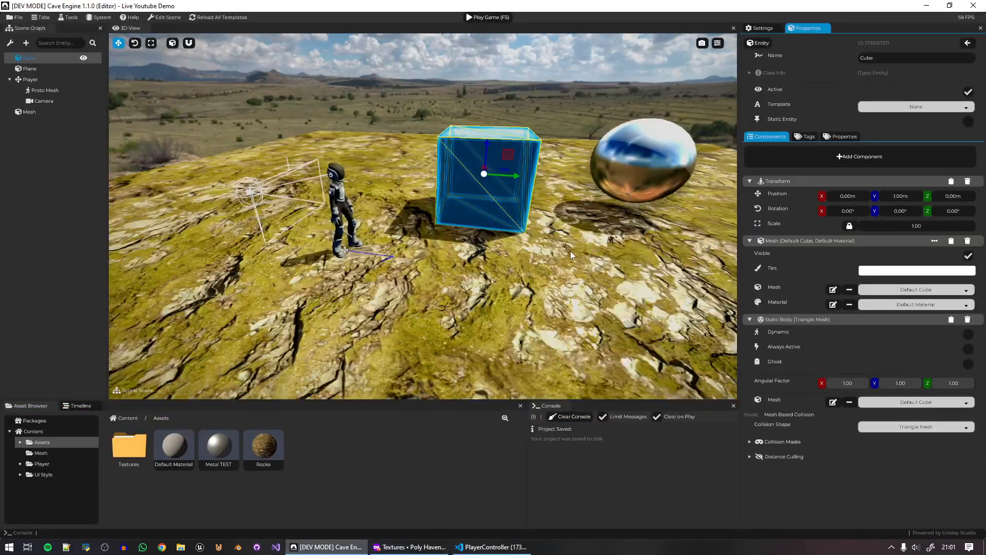
click(592, 137)
right_drag(593, 139, 505, 142)
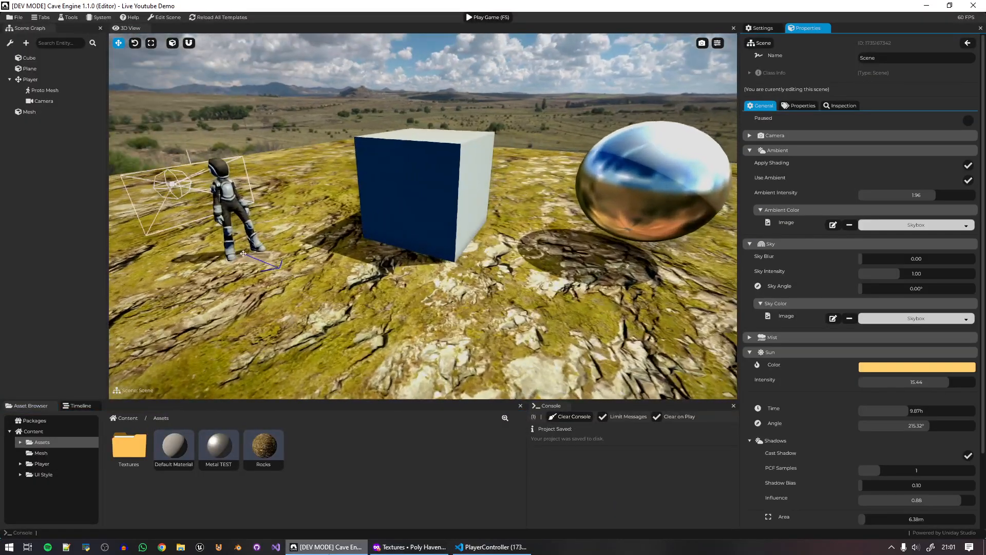
Switch back to the browser and open the Brick 4 texture from the moss search results.
key(alt+Tab)
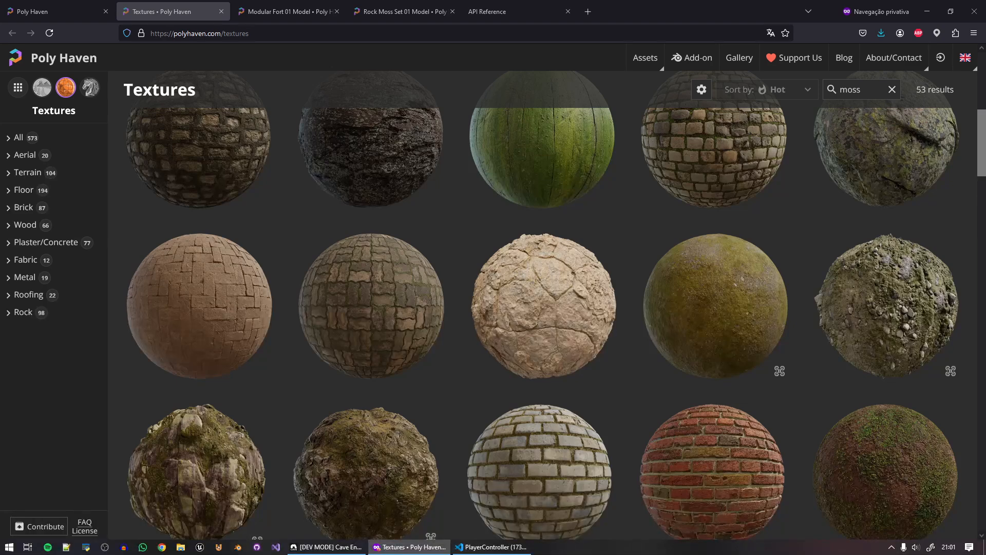
scroll(431, 249, down, 2)
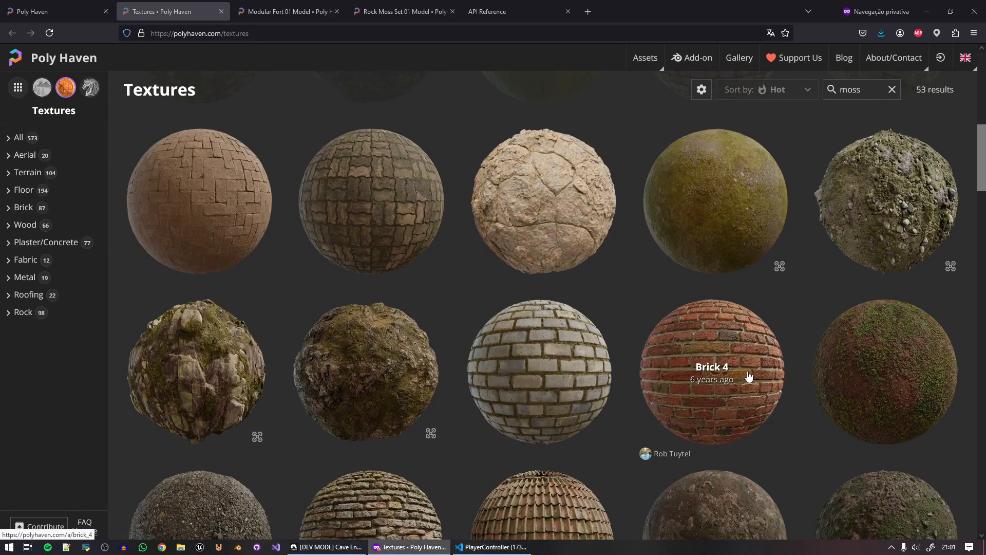
scroll(749, 376, down, 3)
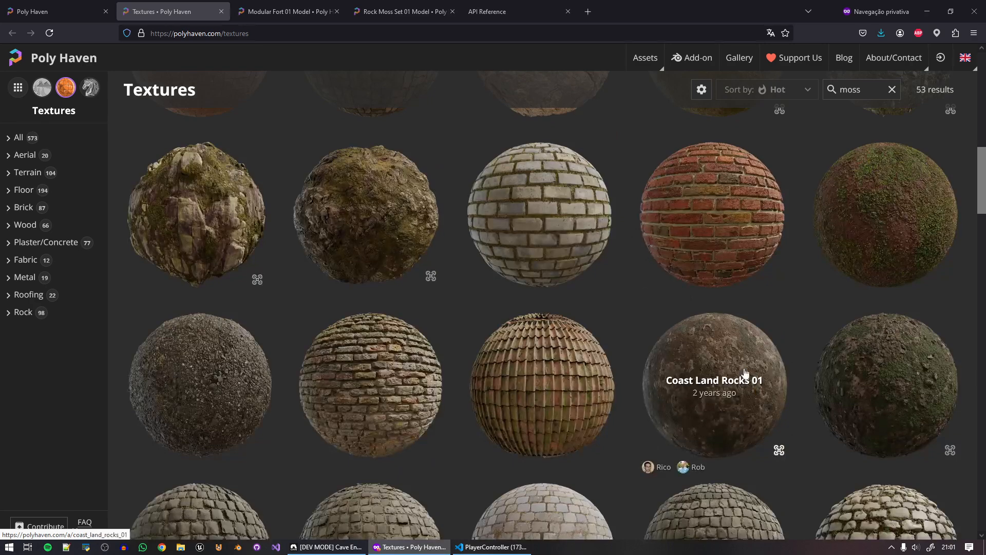
click(747, 206)
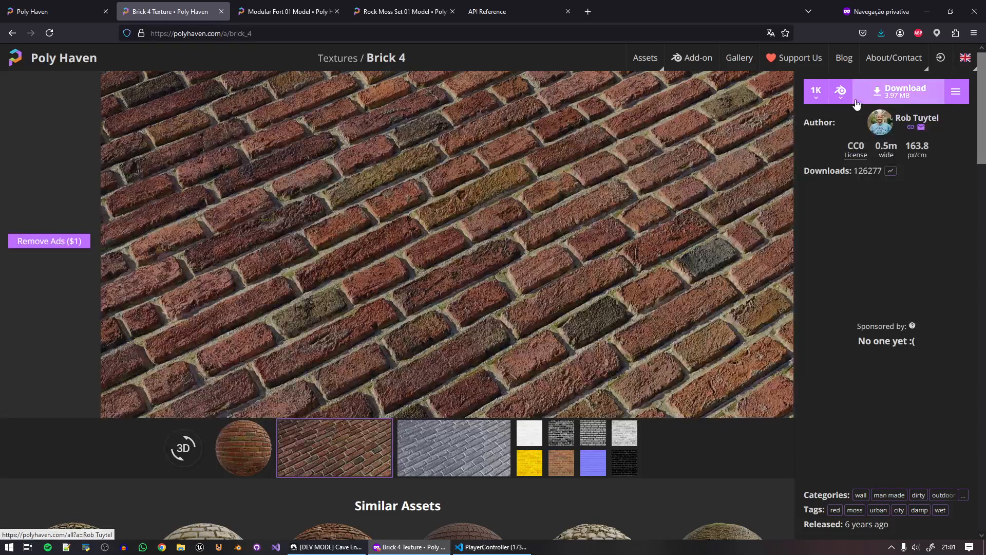
Open the 1K PNG diffuse, normal (GL) and rough maps of the Brick 4 texture.
click(950, 102)
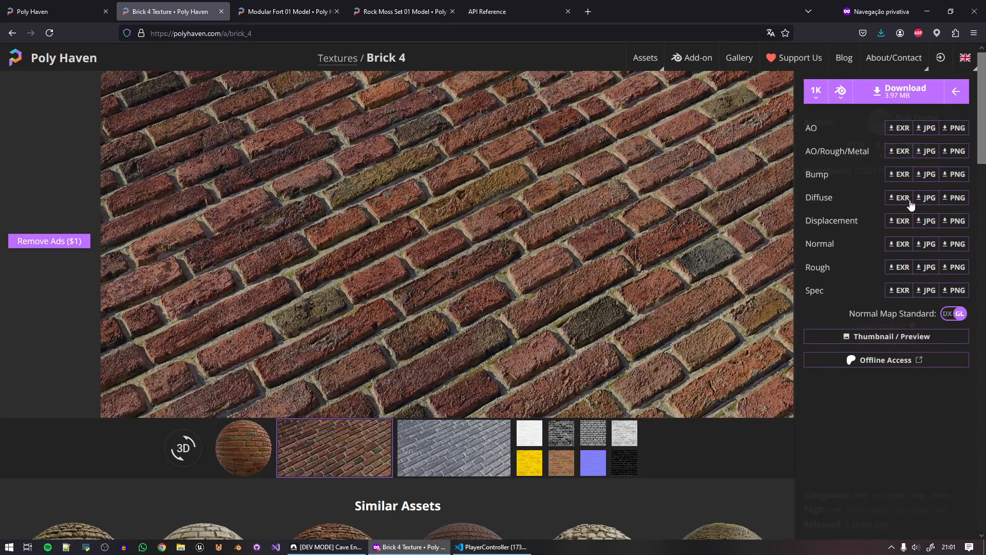
click(954, 249)
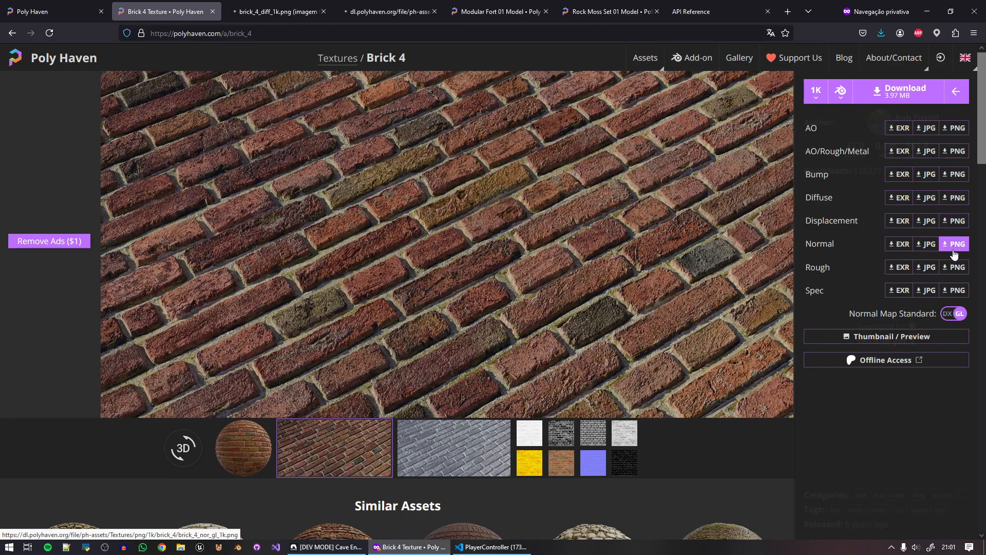
click(954, 267)
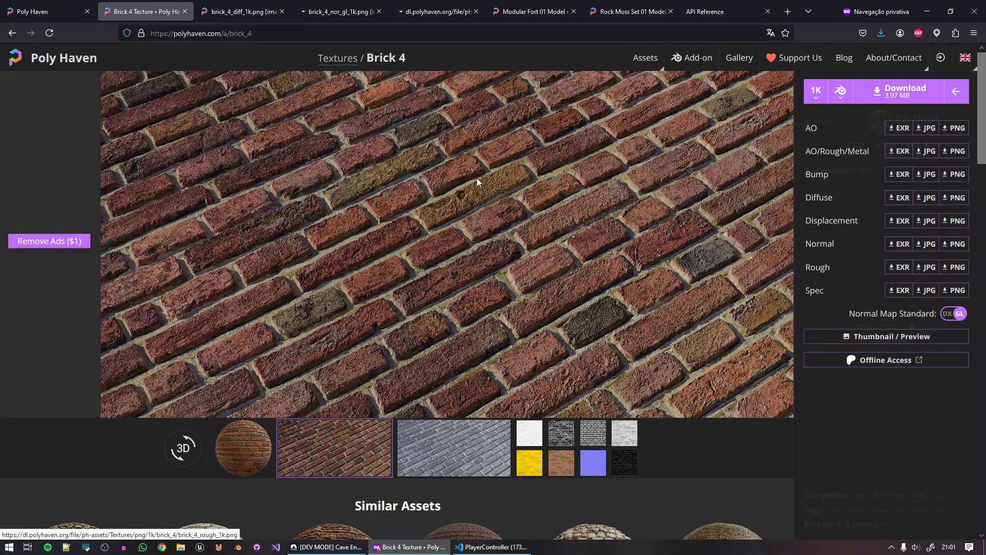
Save the brick_4_diff_1k, brick_4_nor_gl_1k and brick_4_rough_1k PNG images to disk.
click(221, 7)
right_click(531, 205)
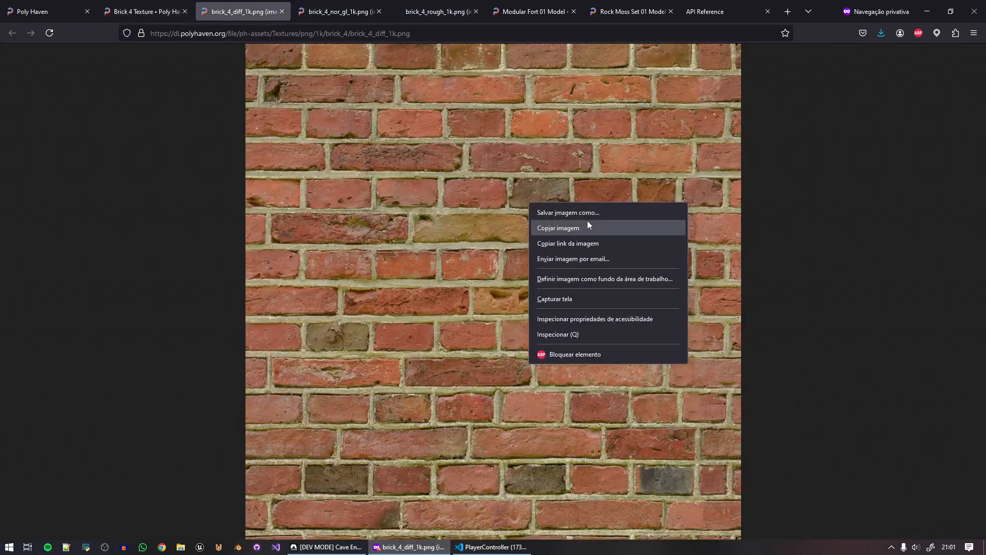
click(589, 213)
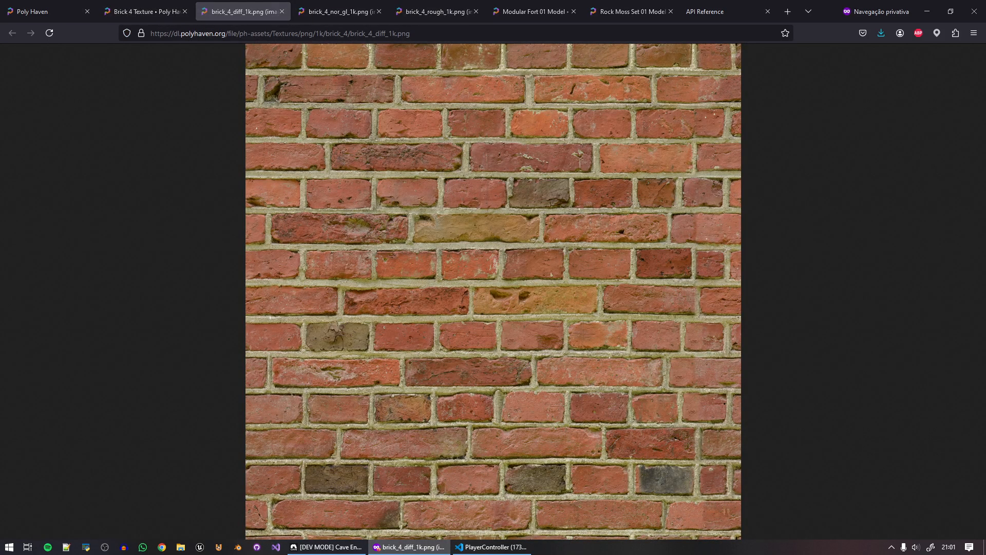
click(317, 9)
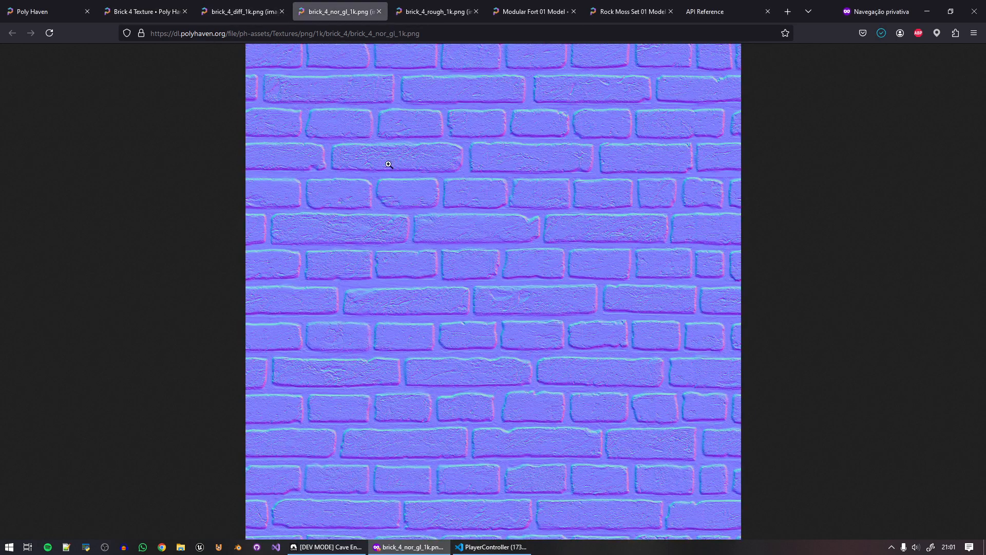
right_click(436, 224)
click(517, 239)
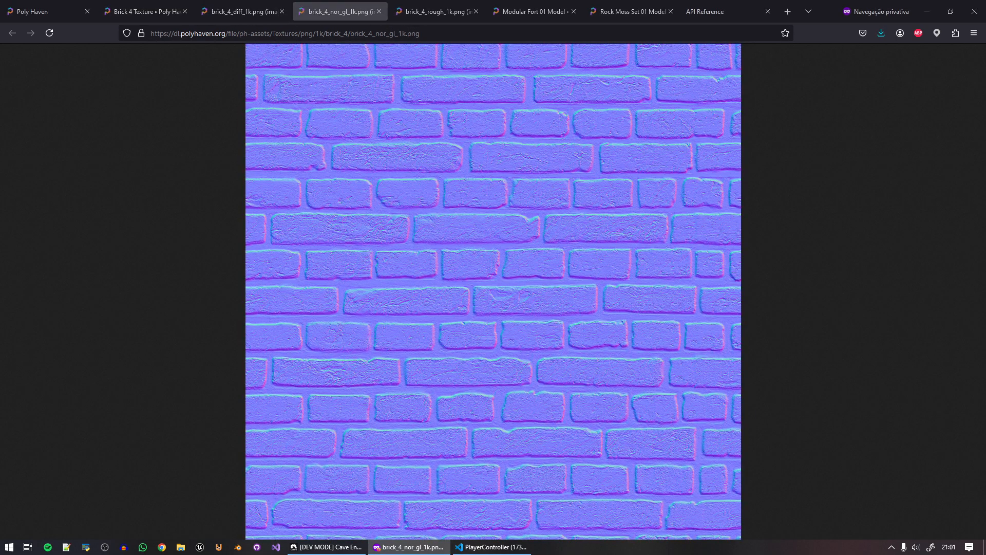
click(436, 11)
right_click(498, 193)
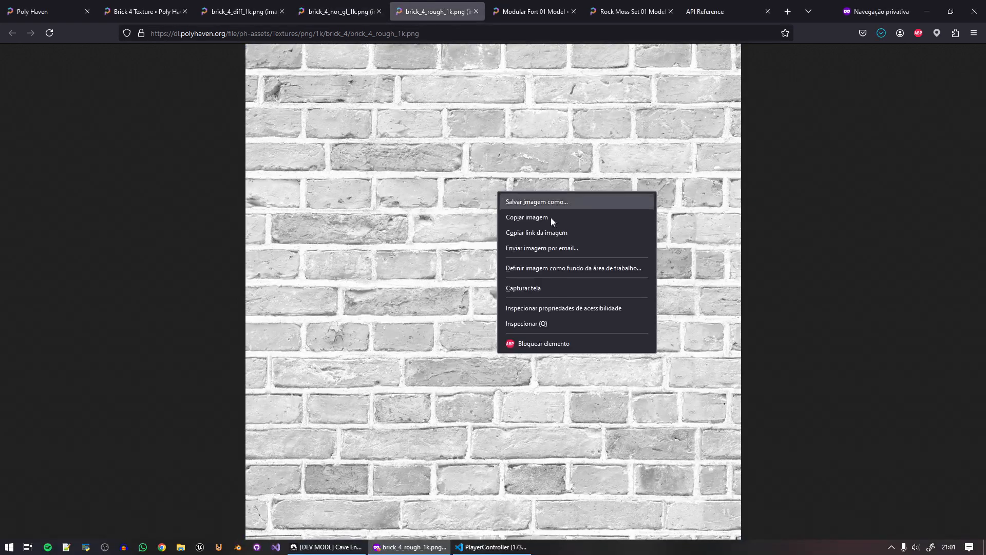
click(563, 207)
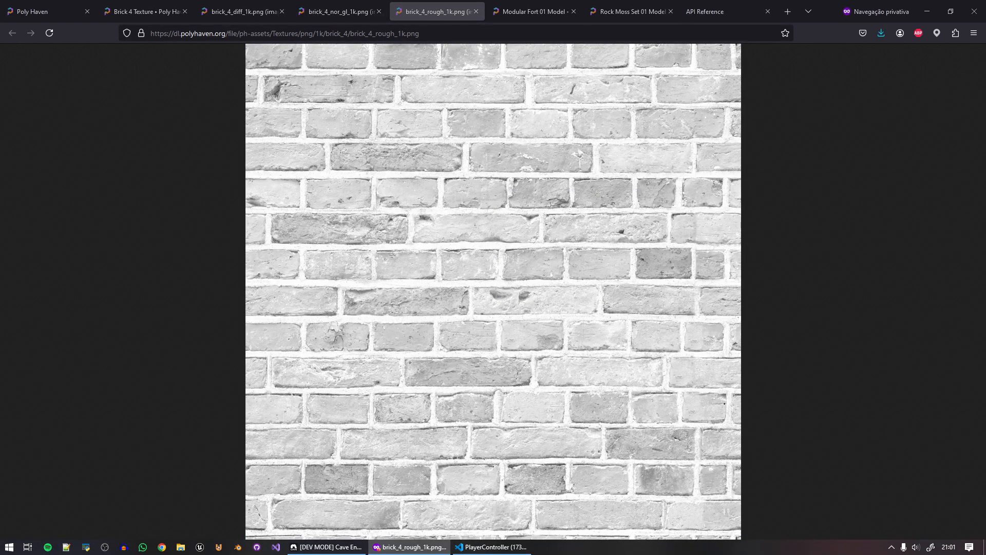
Close the Brick 4 rough, normal and diffuse image pages and return to the Brick 4 texture page.
click(477, 12)
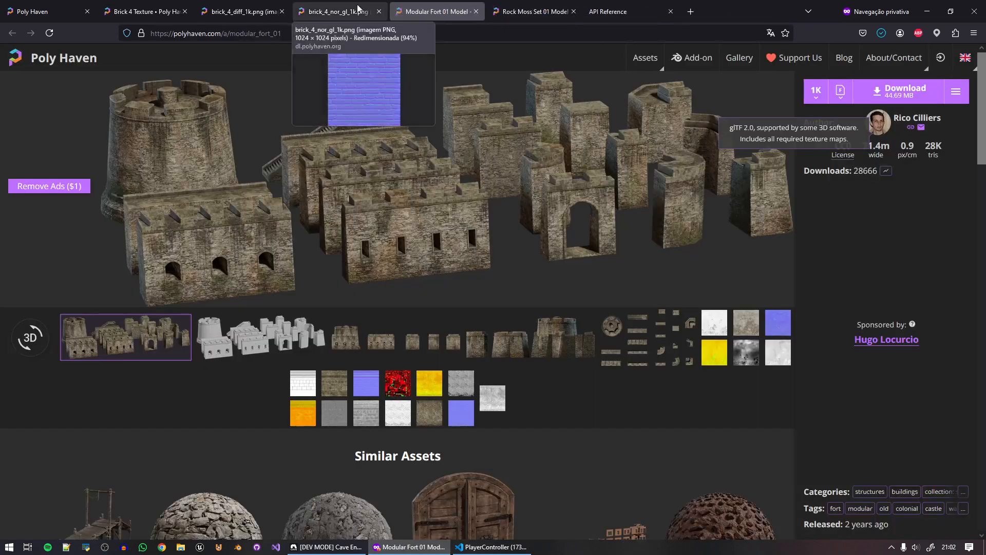
click(381, 16)
click(380, 12)
click(239, 11)
click(281, 11)
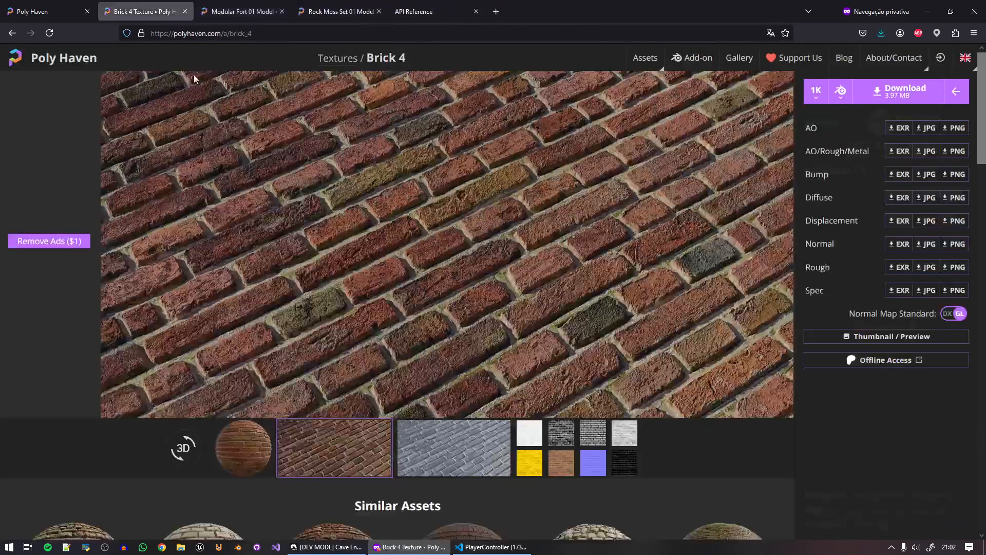
Switch to Cave Engine, open the Textures asset folder, and select the brick_4 map files in the Downloads window for import.
click(335, 548)
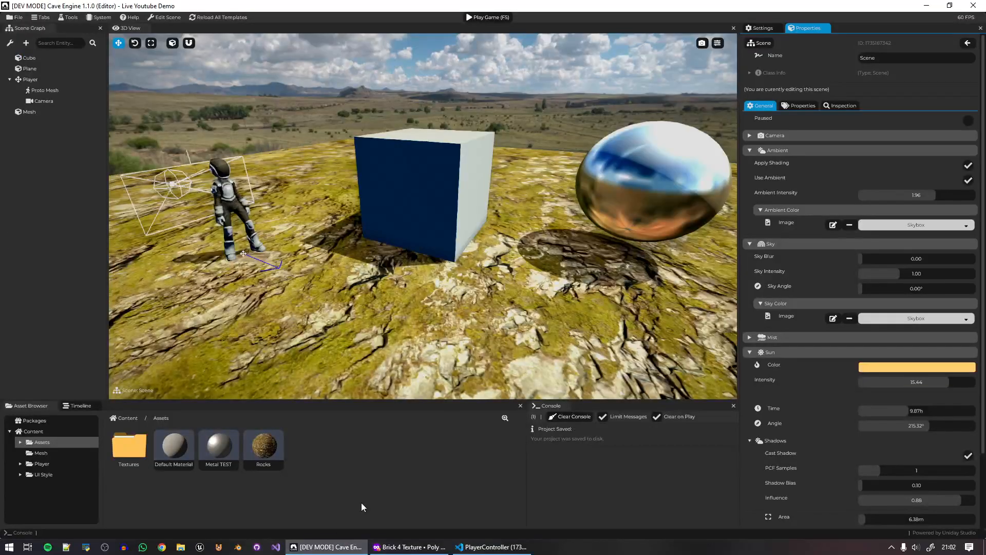
double_click(132, 462)
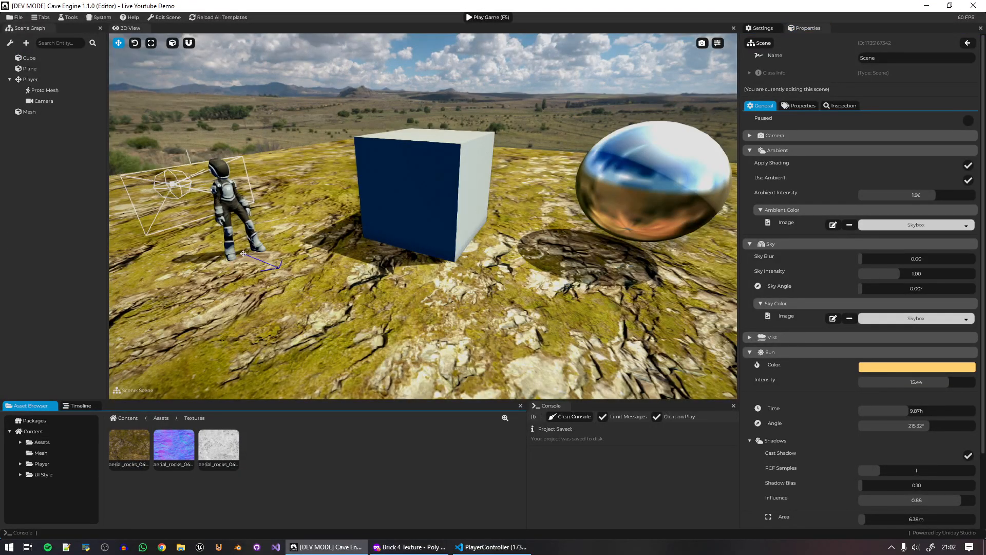
drag(985, 206, 719, 414)
click(693, 476)
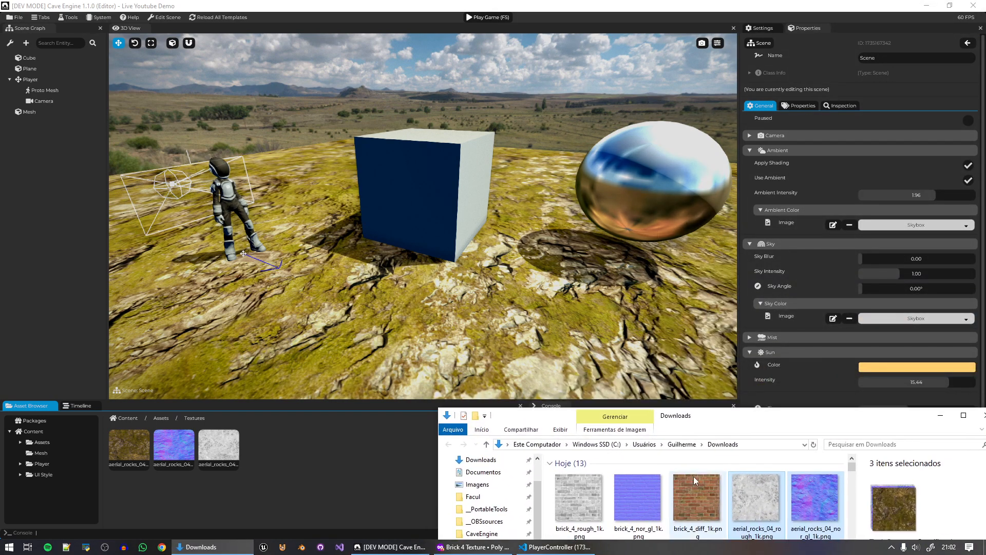
Import the brick_4 roughness, normal and diffuse images from Downloads into the Textures folder and apply brick_4_diff_1k.png to the cube.
shift+click(593, 491)
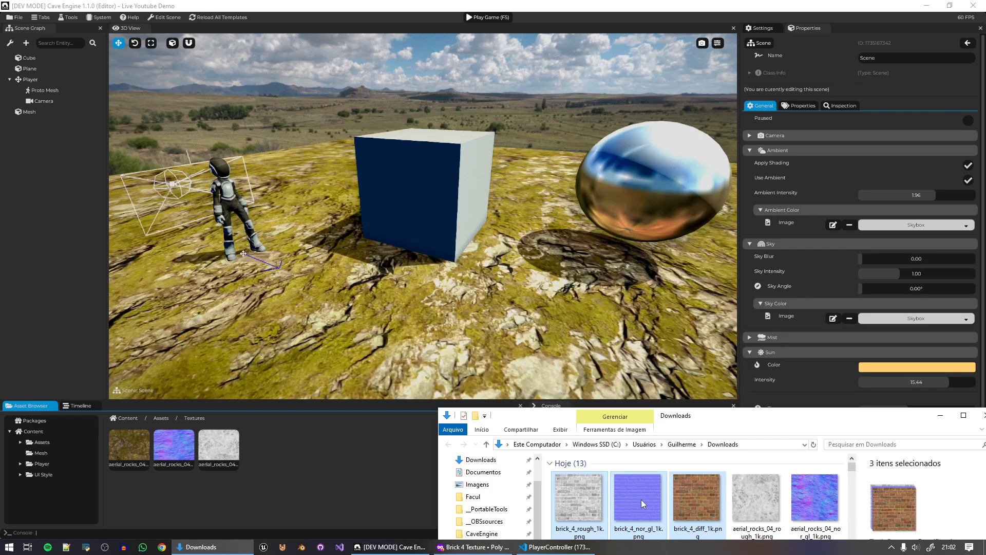
drag(641, 500, 353, 447)
drag(745, 425, 985, 385)
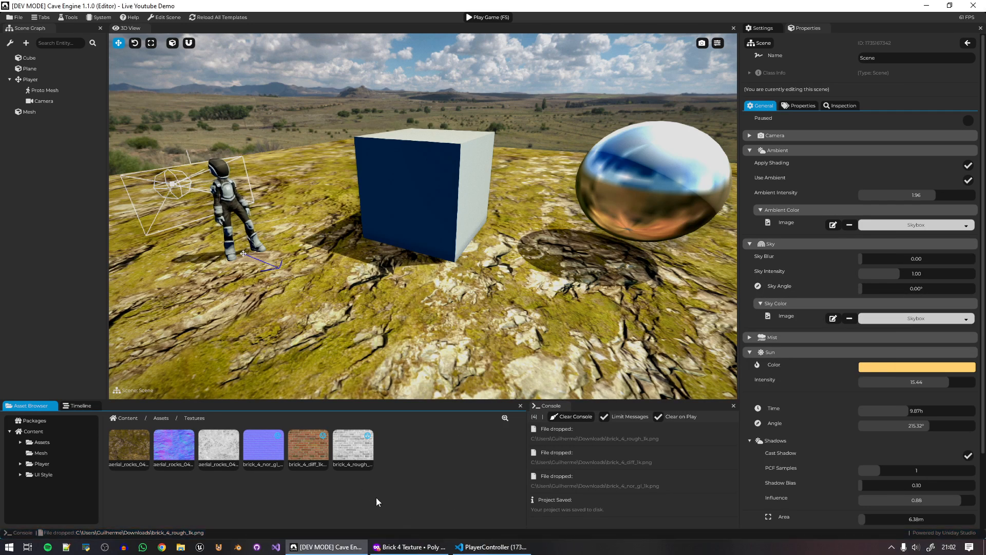
drag(312, 442, 415, 172)
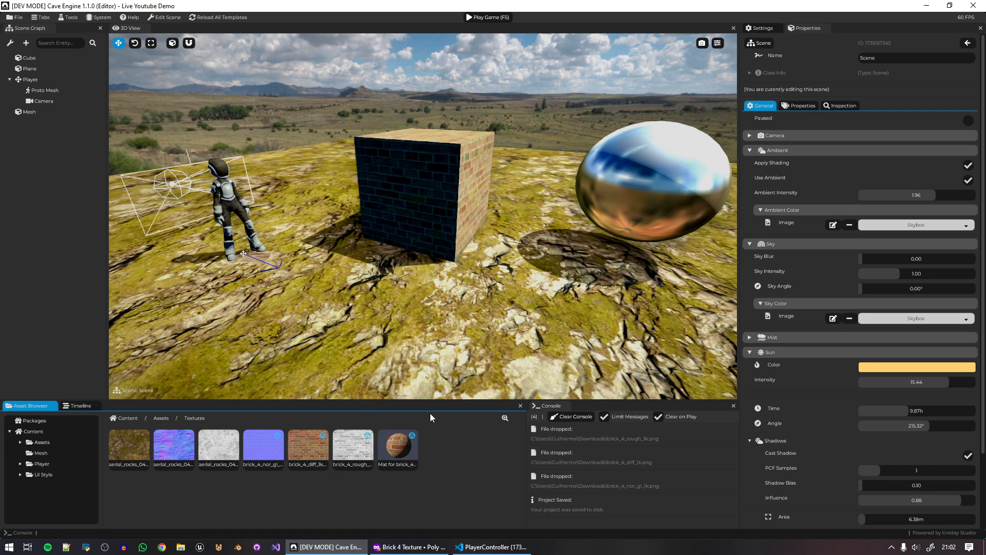
Rename the newly created brick material as Bricks and move it into the Assets folder.
right_click(408, 448)
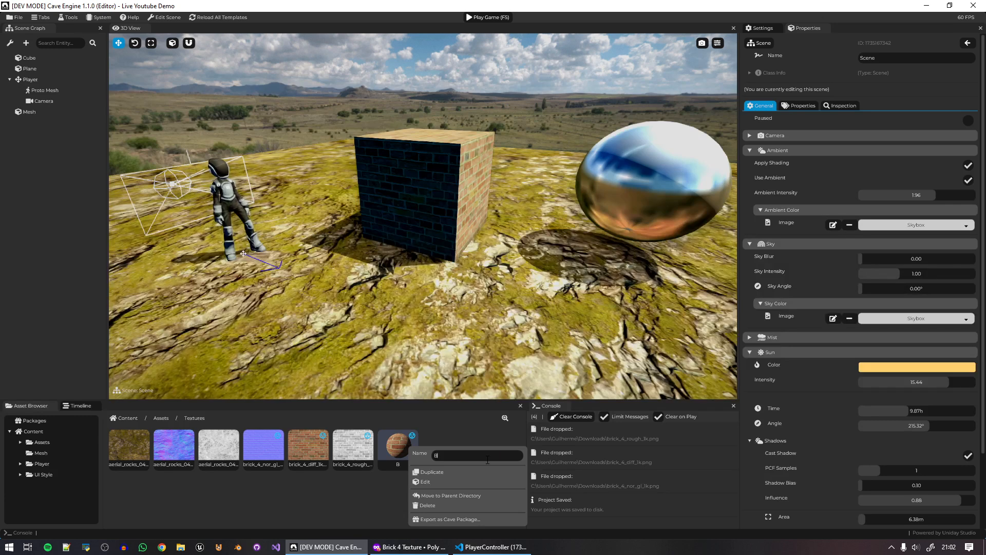
text(Bricks)
drag(398, 445, 45, 444)
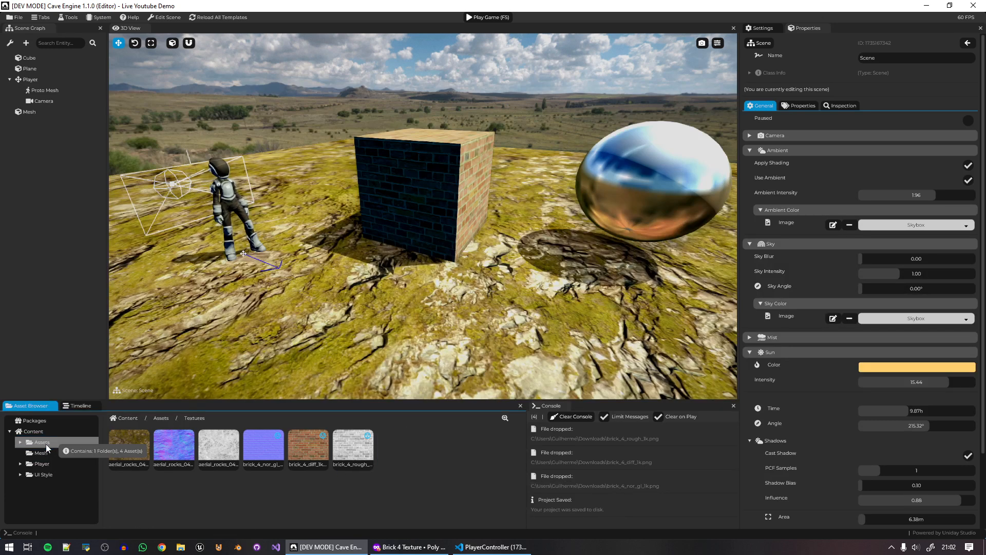
Assign brick_4_nor_gl_1k.png as normal map and brick_4_rough_1k.png as roughness texture of the Bricks material, and set its Metallic to 0.74.
click(39, 444)
click(309, 447)
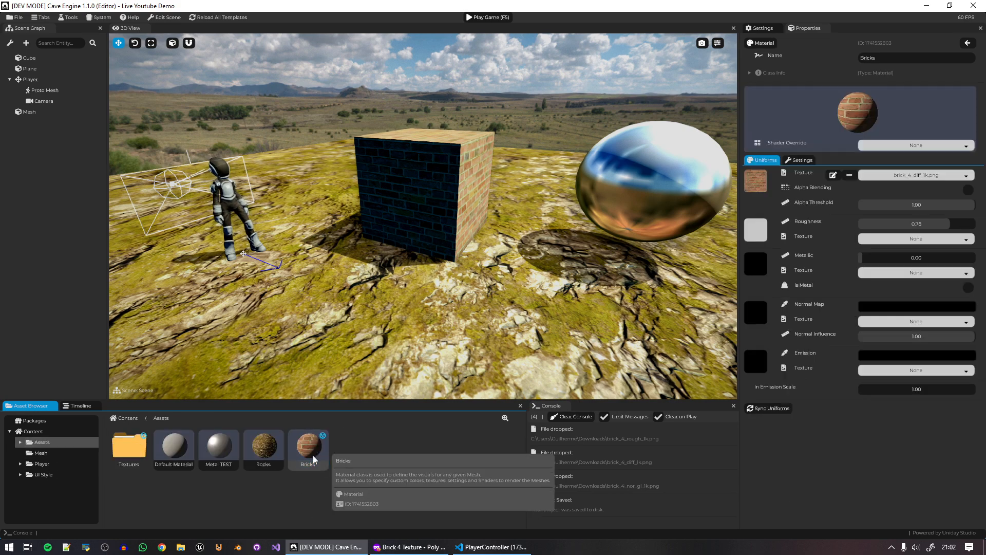
double_click(129, 447)
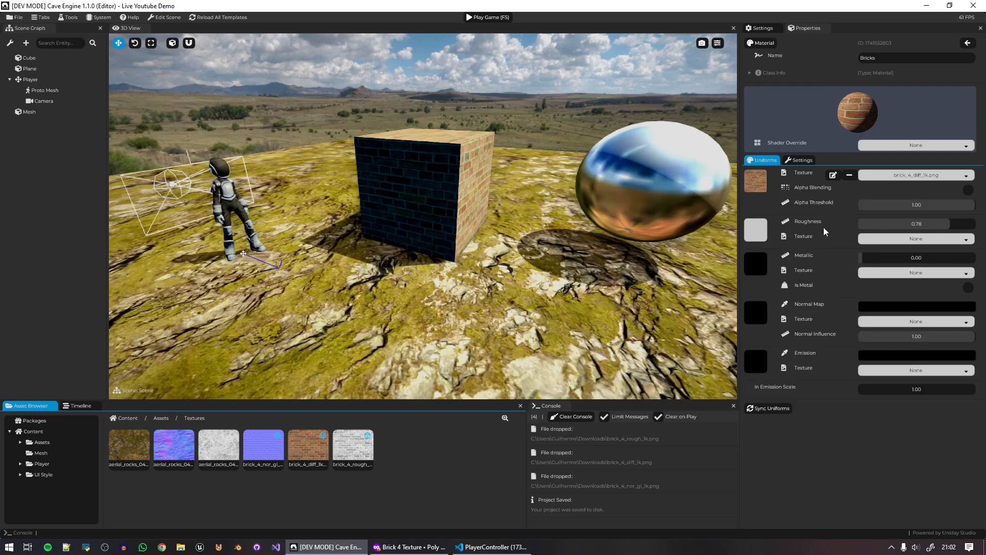
drag(280, 452, 916, 321)
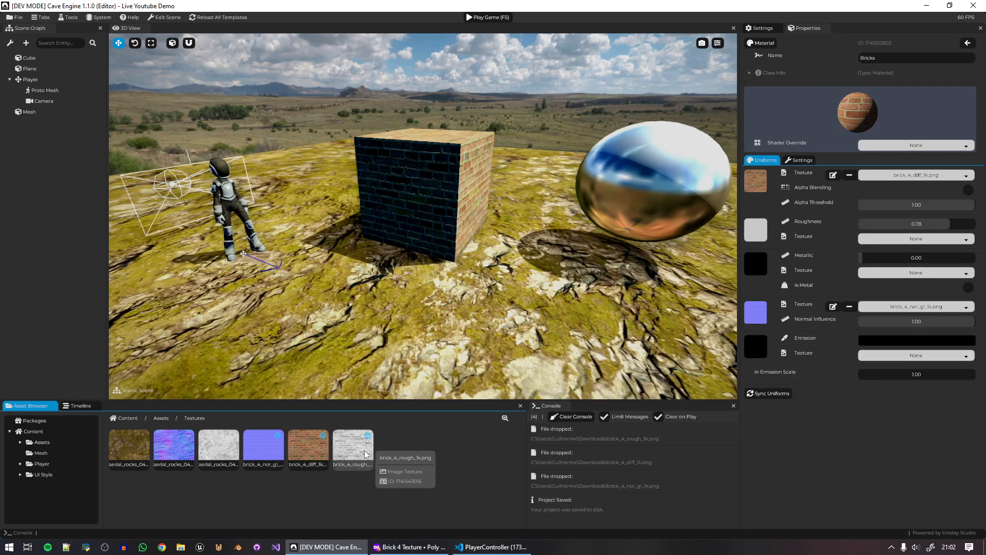
drag(353, 448, 895, 262)
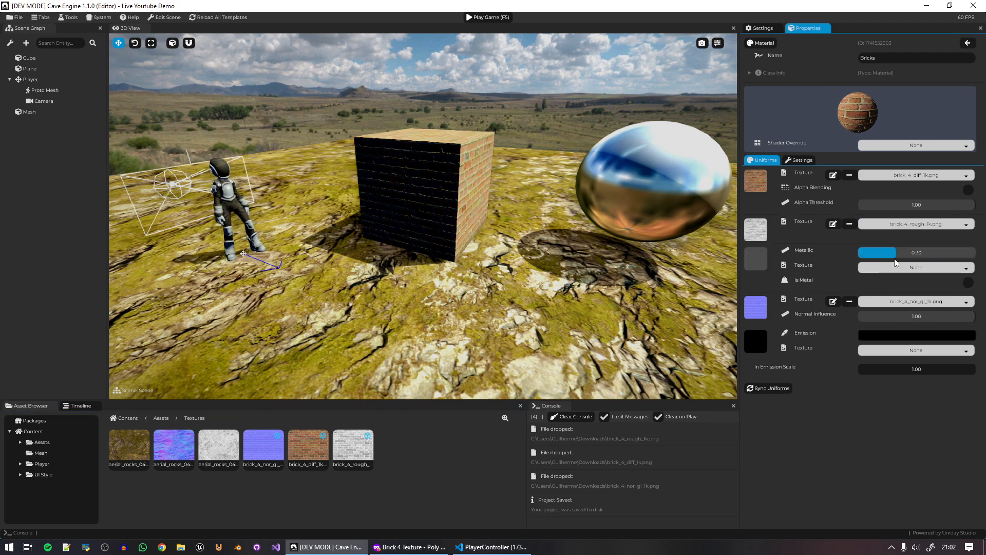
drag(970, 266, 977, 266)
click(945, 254)
Rotate the brick cube to about 328.67° around its Y axis.
right_drag(642, 241, 499, 302)
key(w)
key(d)
click(498, 301)
key(e)
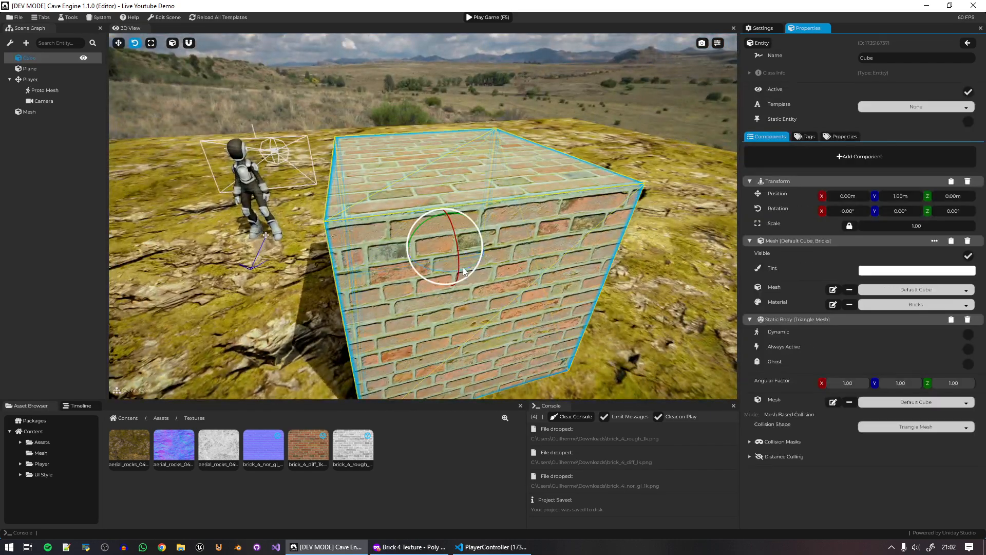
drag(471, 267, 449, 273)
key(w)
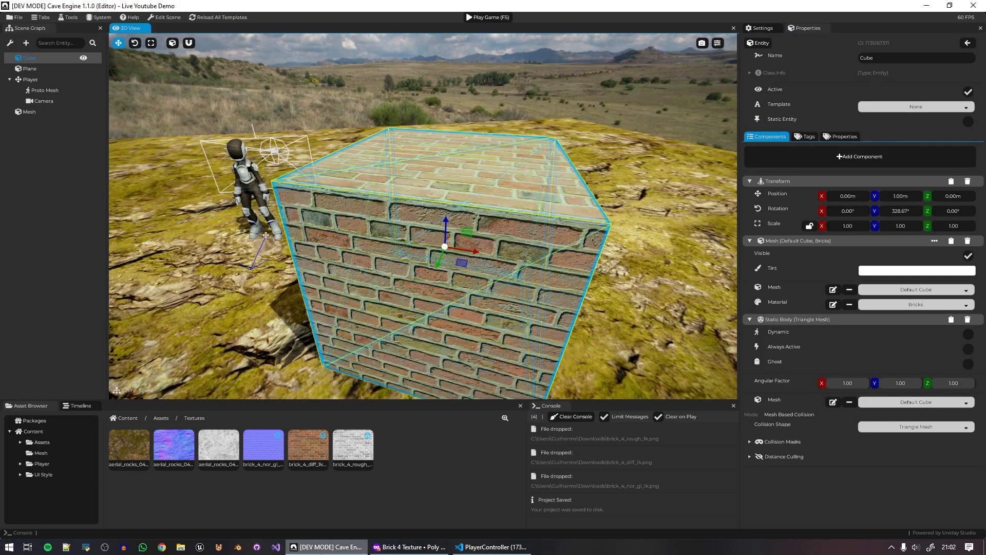
Switch to the browser and save the Brick 4 normal map in the DX standard as a PNG.
key(alt+Tab)
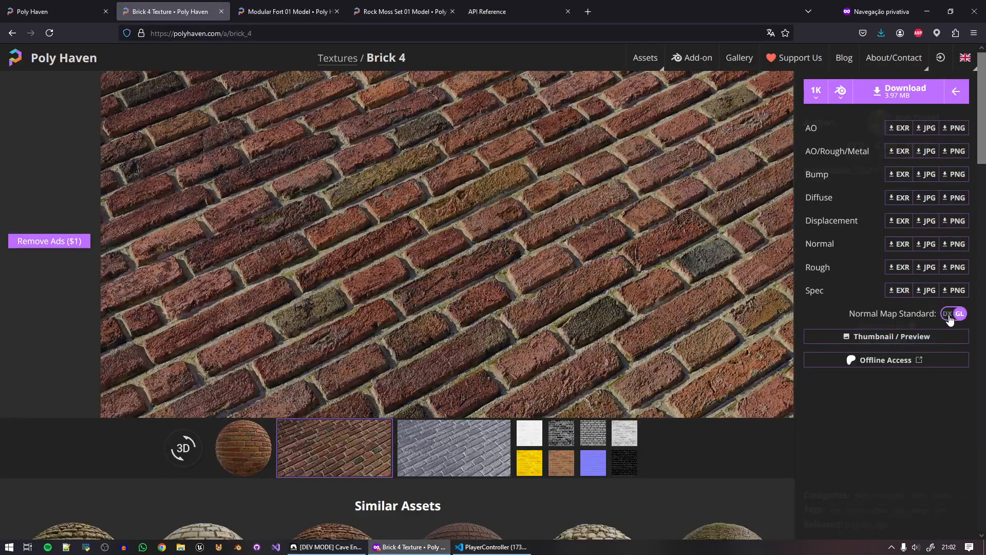
click(952, 314)
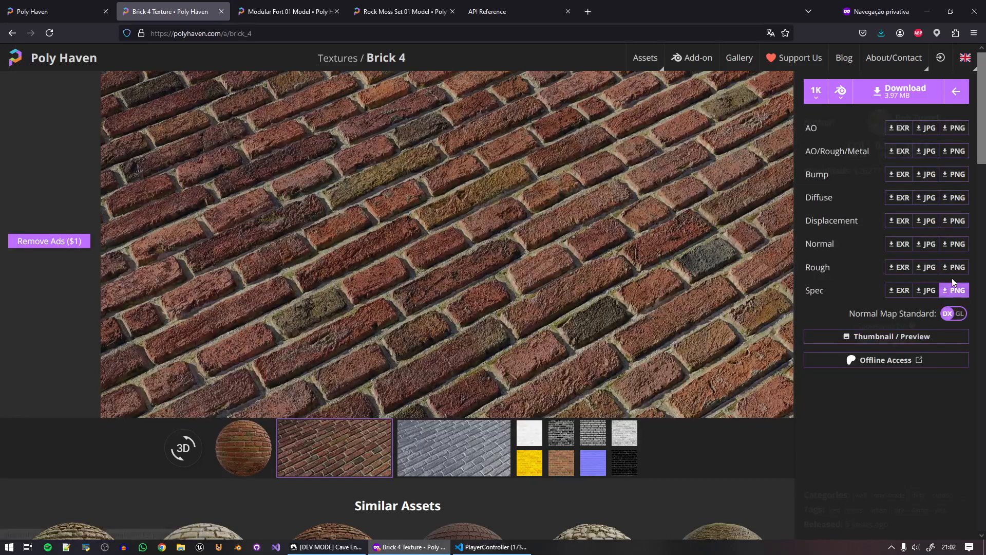
click(959, 245)
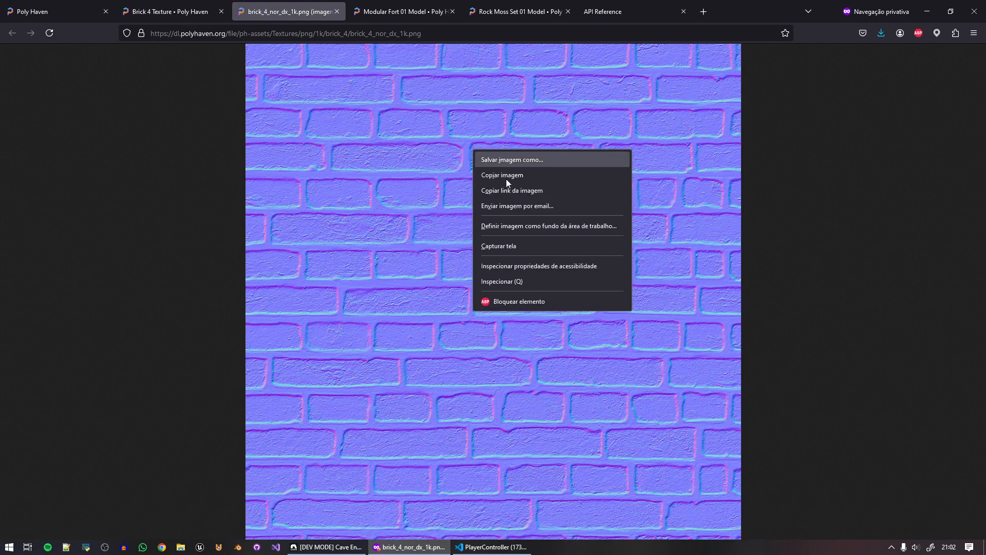
click(540, 161)
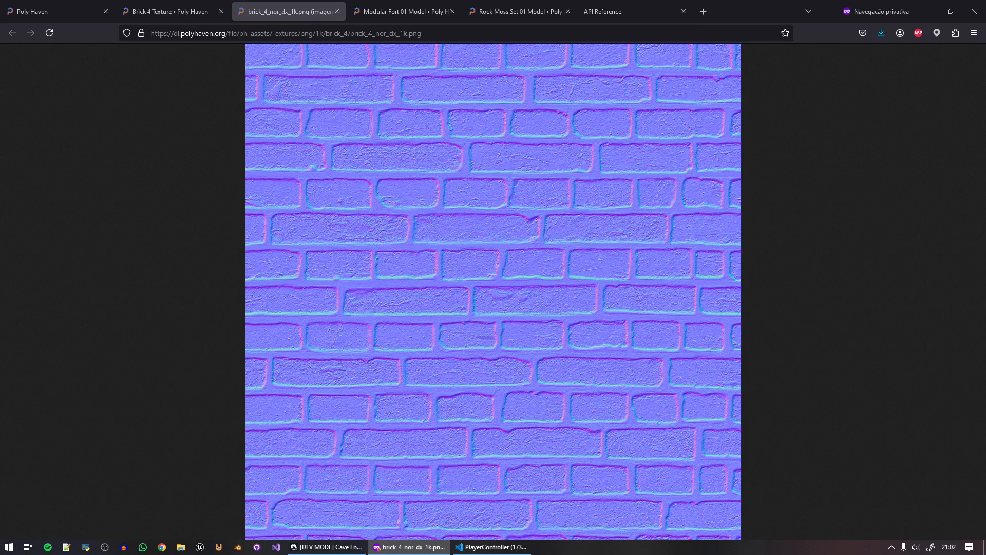
key(Return)
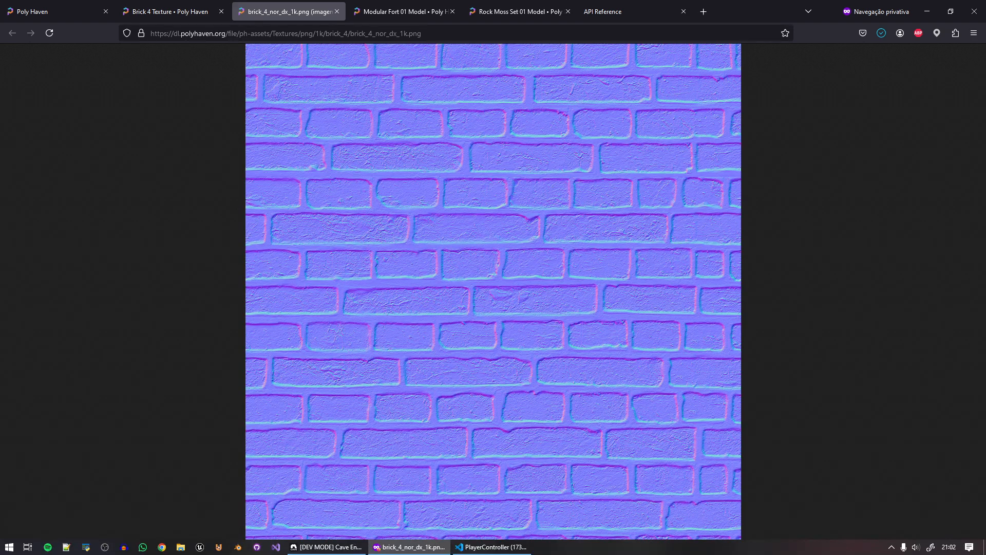
Switch back to Cave Engine, import brick_4_nor_dx_1k.png and assign it as the normal map of the Bricks material.
click(326, 547)
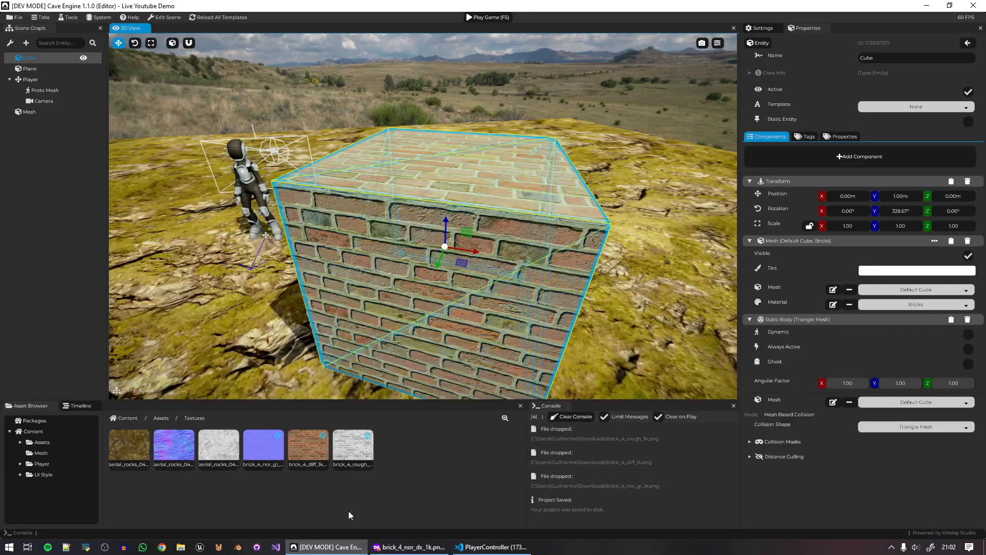
click(348, 515)
drag(421, 461, 422, 463)
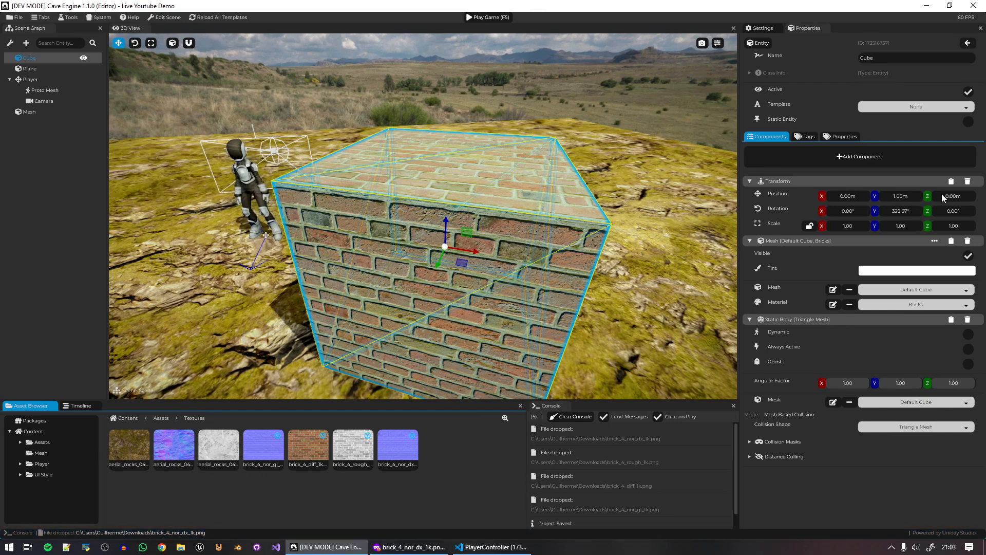
click(968, 43)
drag(398, 449, 906, 302)
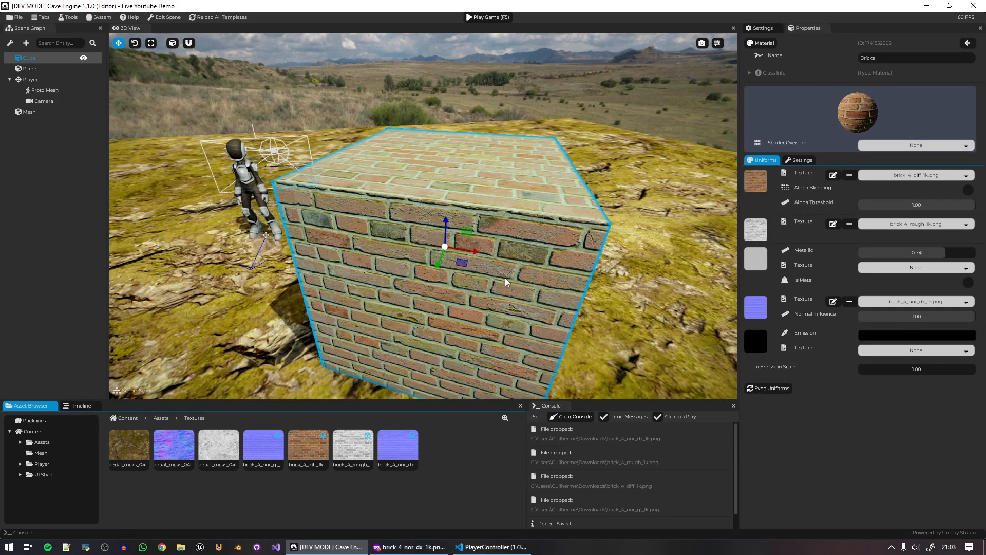
Examine the cube's brick relief from several angles and distances while testing the Bricks material's Normal Influence.
right_drag(506, 279, 580, 288)
key(a)
right_drag(380, 285, 455, 289)
key(w)
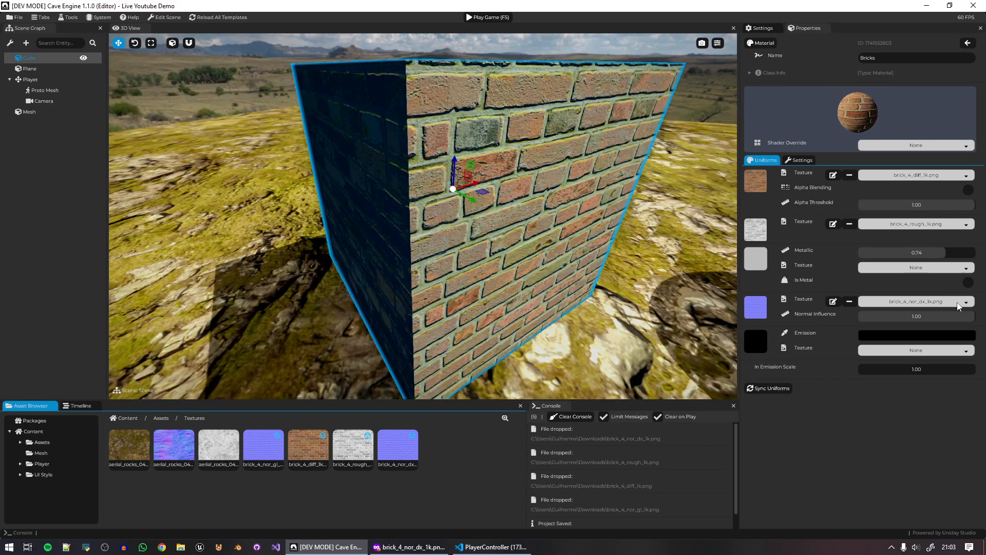
drag(956, 316, 978, 324)
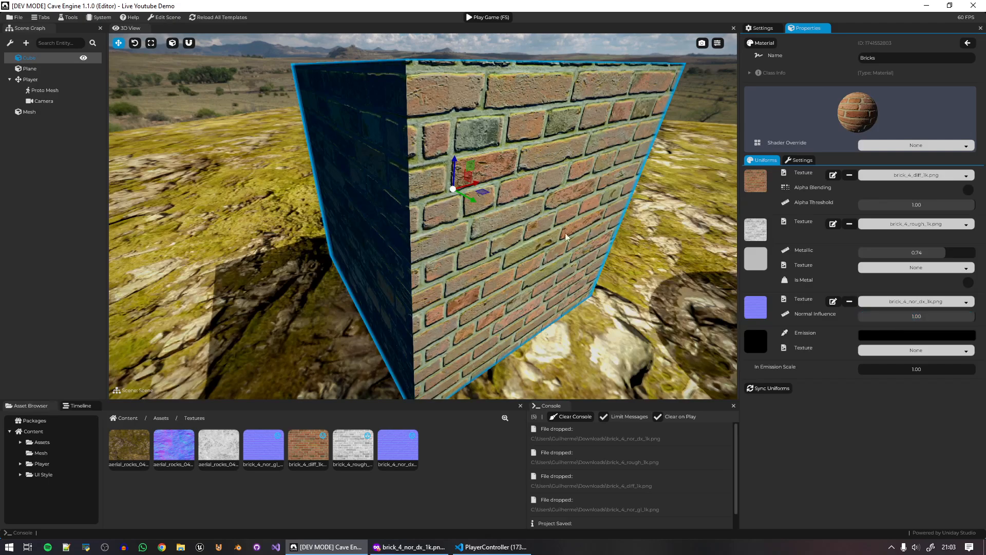
key(s)
right_drag(565, 237, 564, 232)
click(548, 104)
key(e)
right_drag(548, 103, 566, 137)
key(s)
key(w)
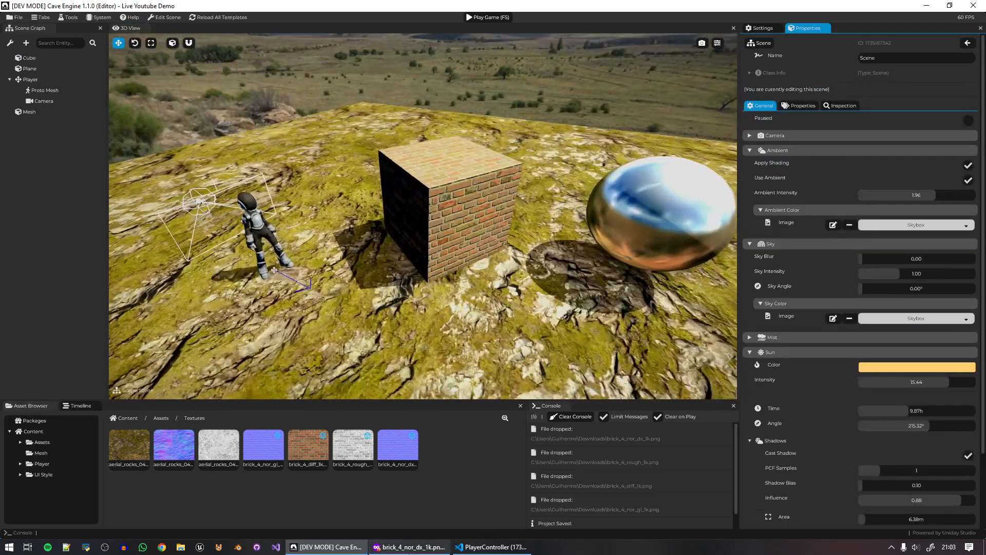
Switch to the browser, close the brick normal map image and return to the Poly Haven textures list.
click(410, 546)
click(169, 11)
click(317, 9)
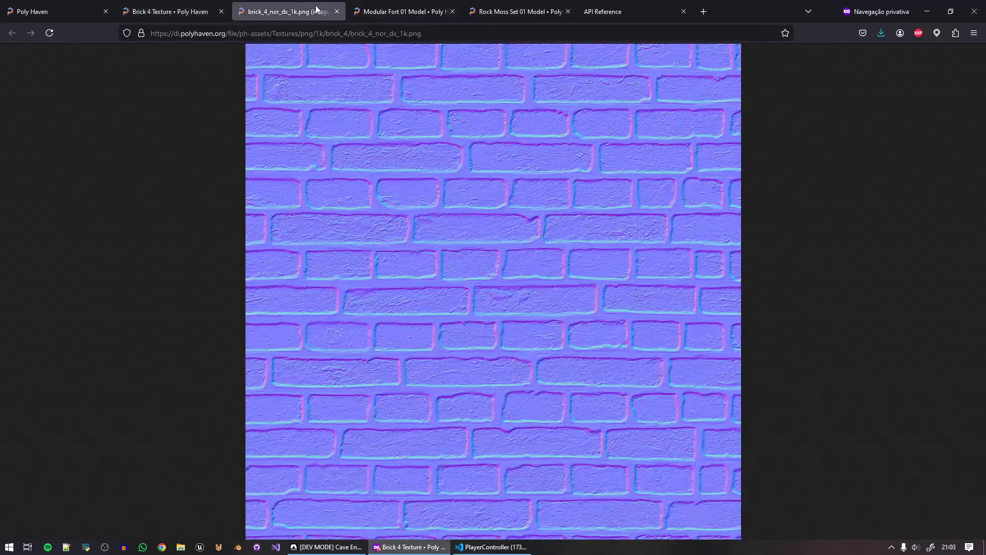
click(335, 13)
click(193, 4)
key(alt+Left)
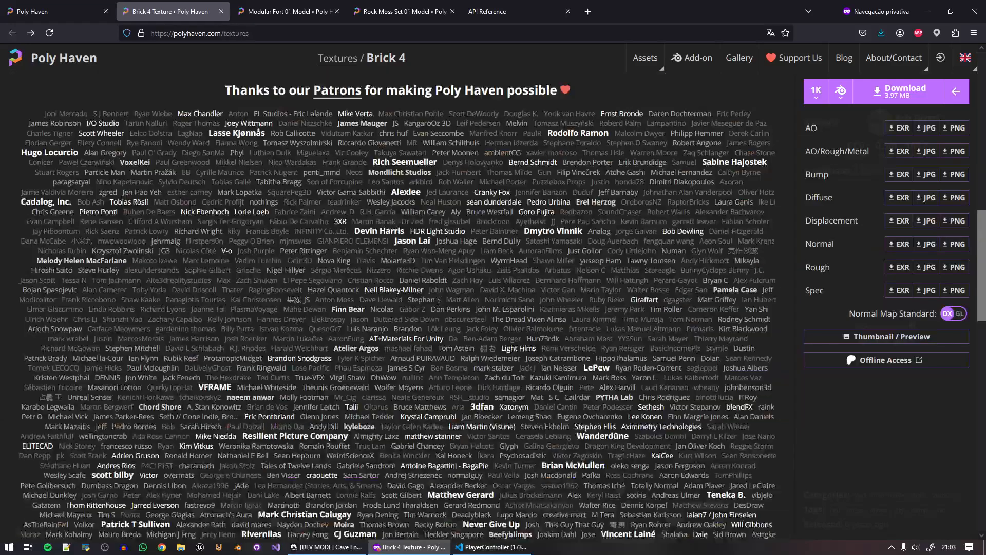
Search the textures for "moss" and open the Aerial Rocks 04 texture.
scroll(462, 375, down, 10)
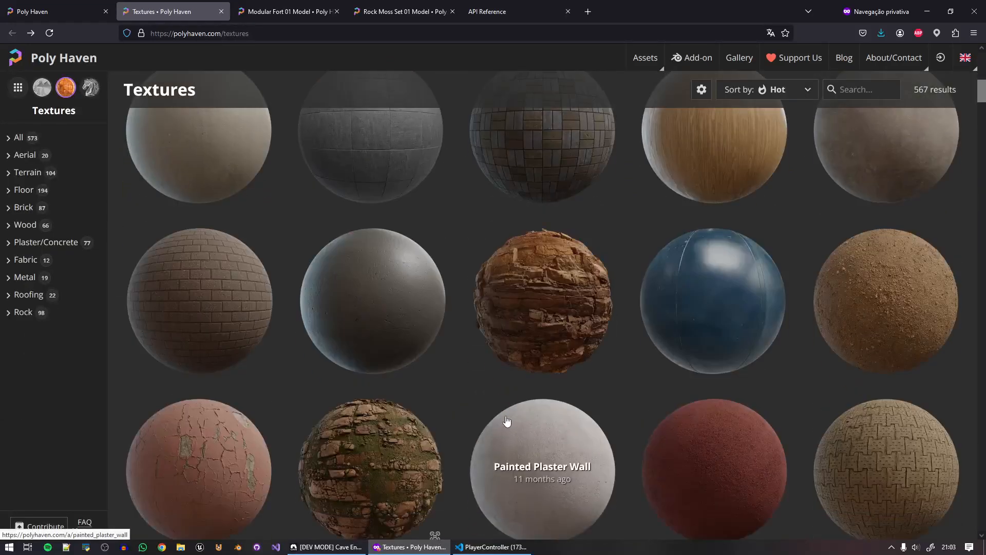
scroll(762, 318, down, 3)
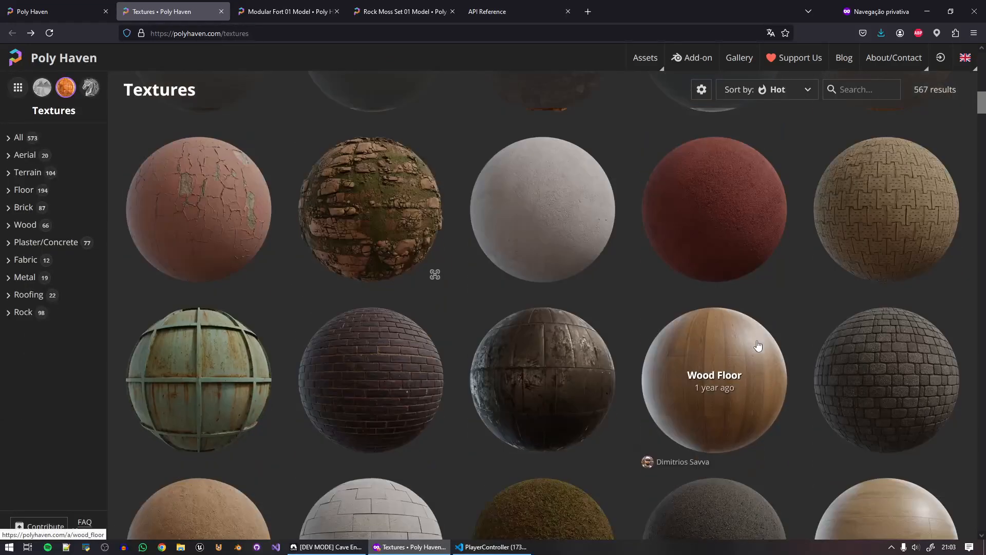
click(857, 89)
text(moss)
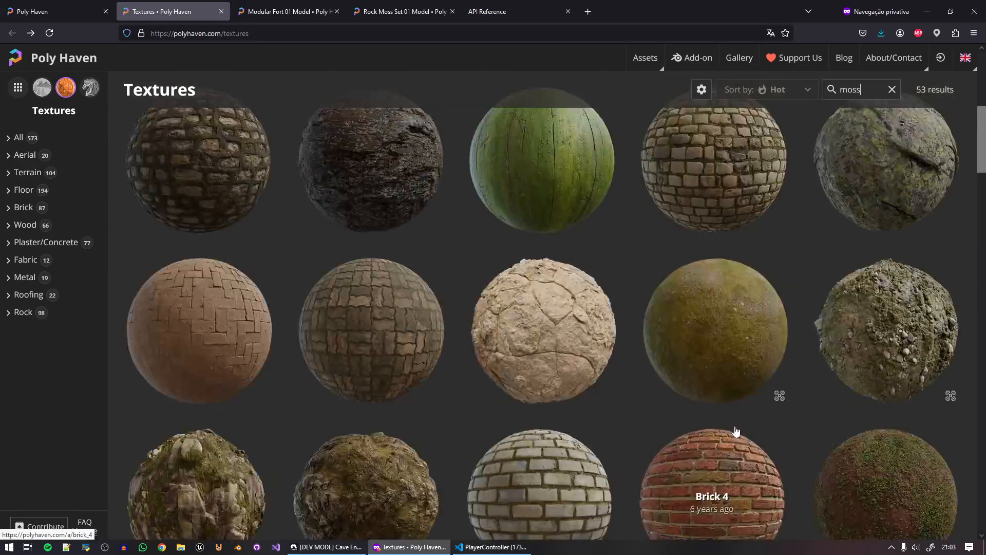
scroll(735, 431, up, 4)
scroll(731, 425, down, 6)
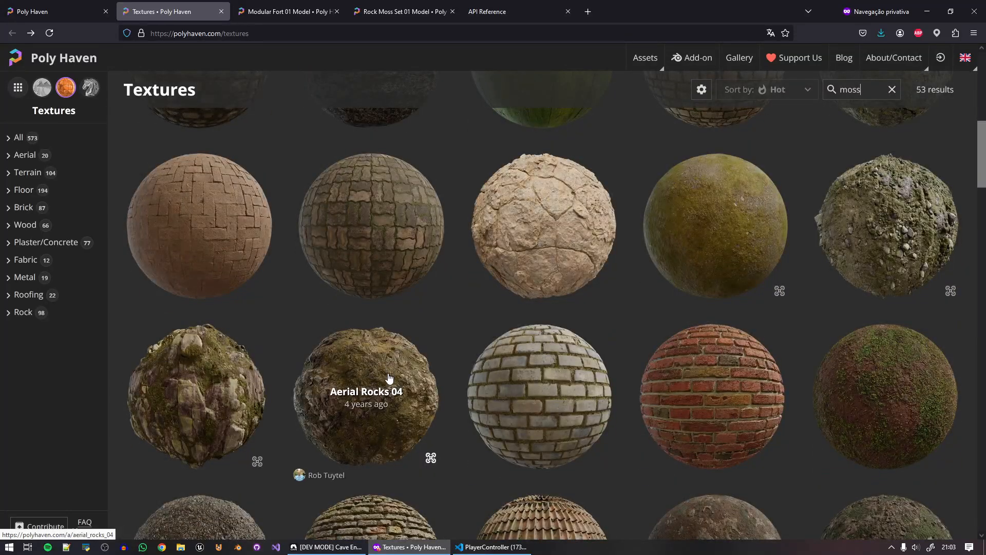
click(389, 378)
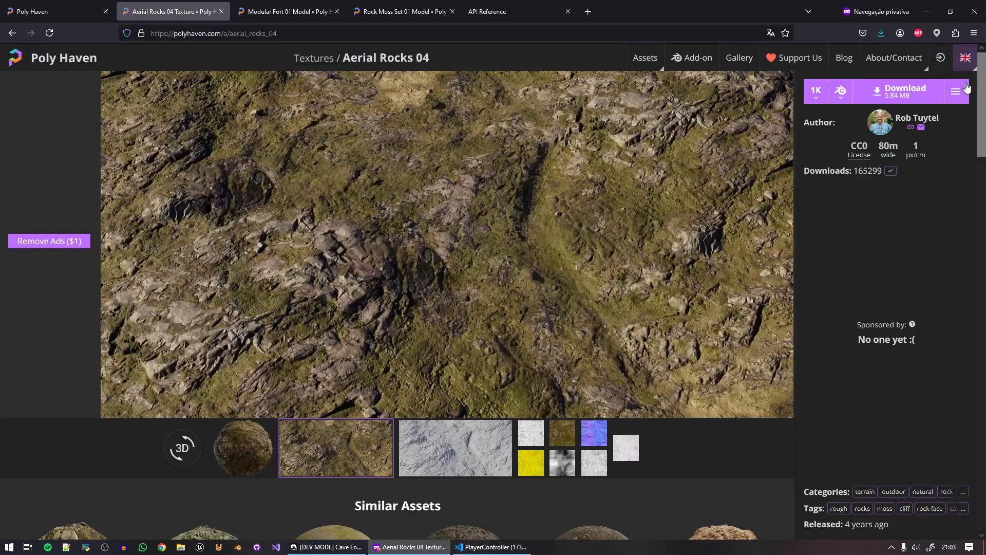
click(965, 57)
click(929, 93)
click(965, 59)
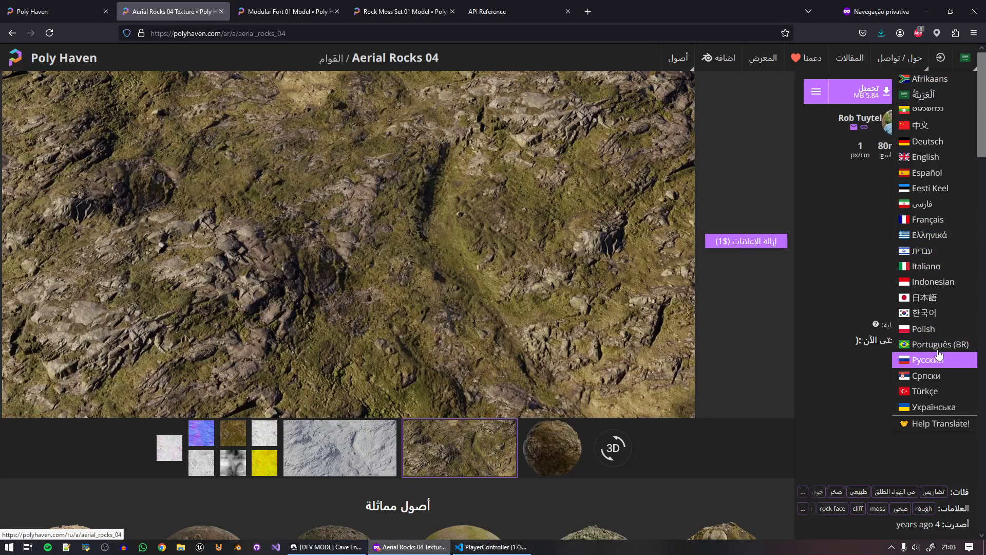
click(943, 158)
Save the Aerial Rocks 04 normal map in the DX standard as a PNG and switch back to Cave Engine.
click(959, 93)
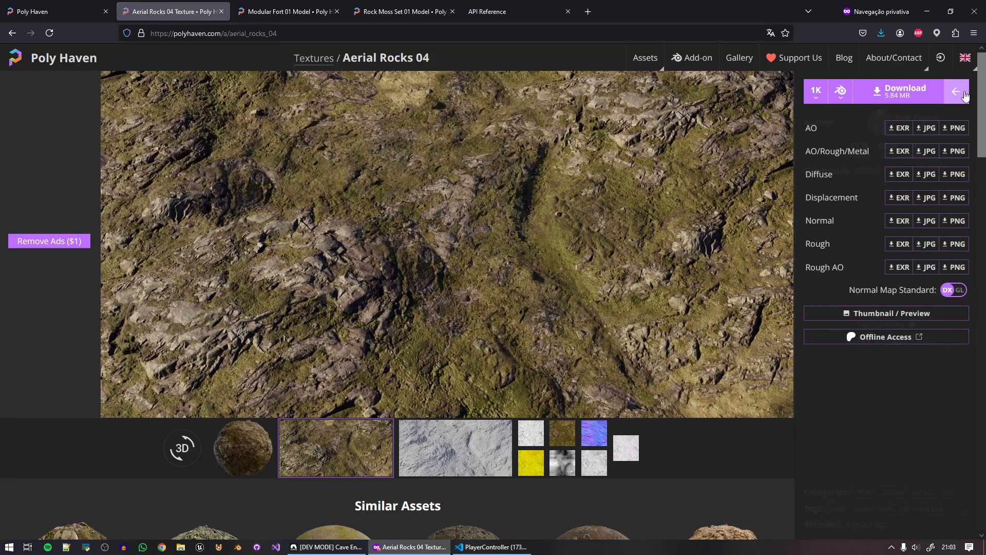
click(953, 220)
click(312, 5)
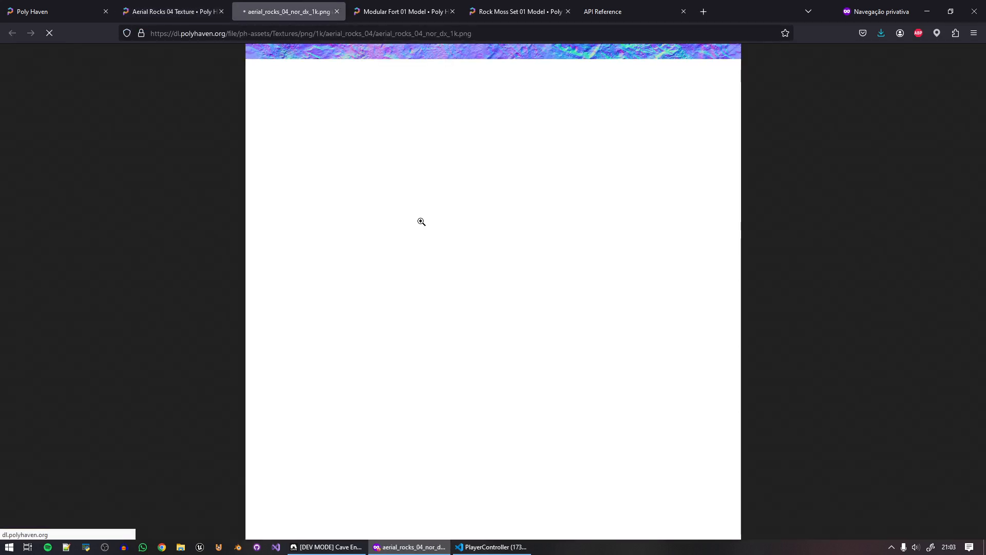
right_click(539, 142)
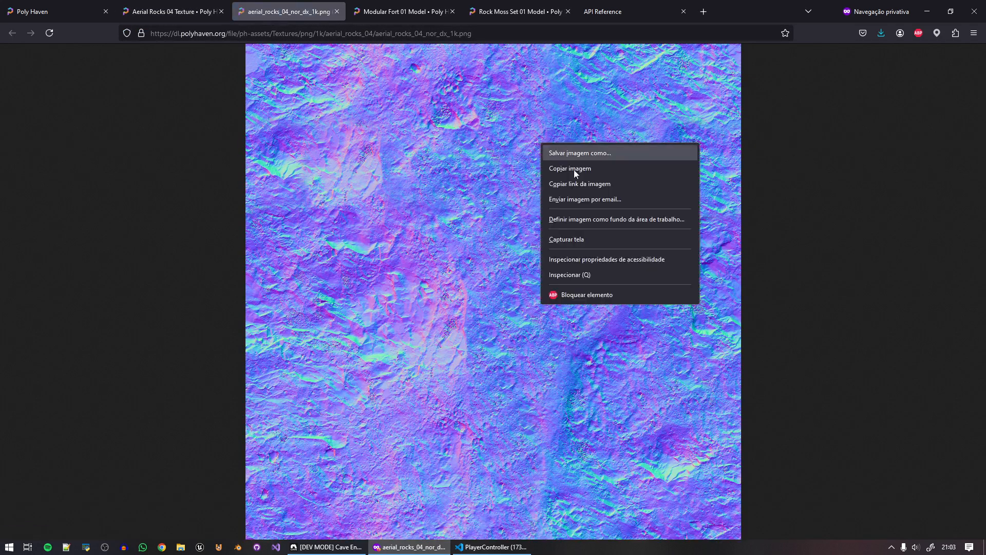
click(613, 151)
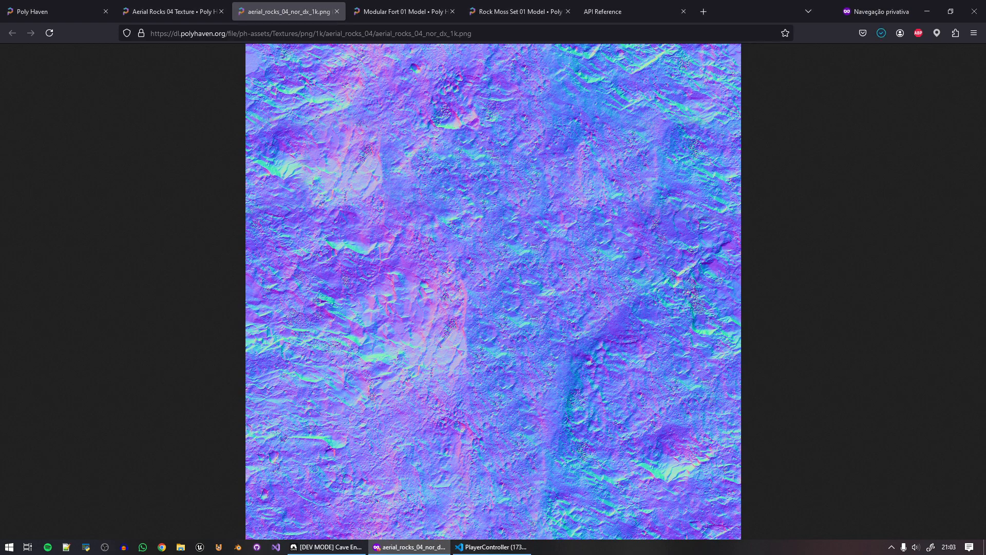
click(326, 546)
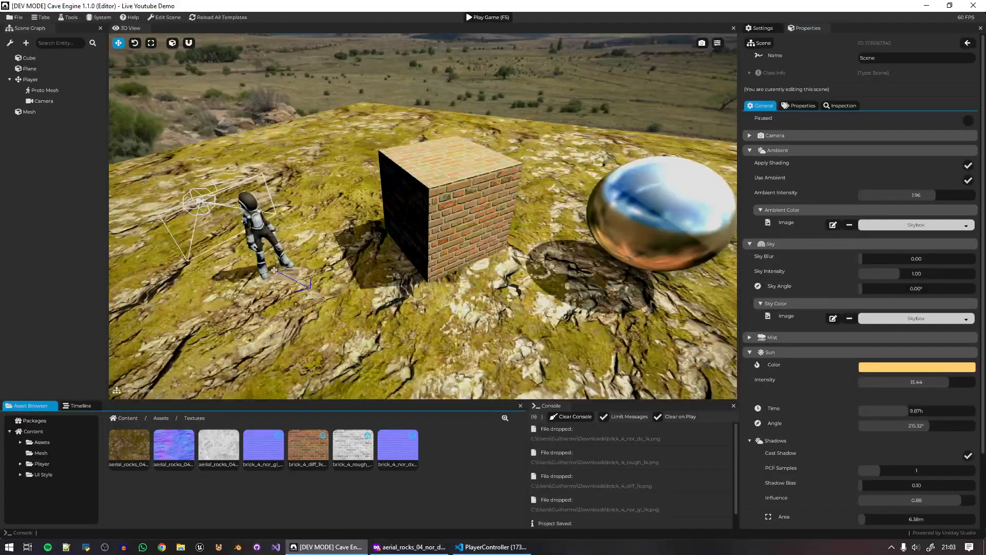
Import aerial_rocks_04_nor_dx_1k.png into the Textures folder and assign it as the Rocks material's normal texture.
drag(488, 472, 488, 474)
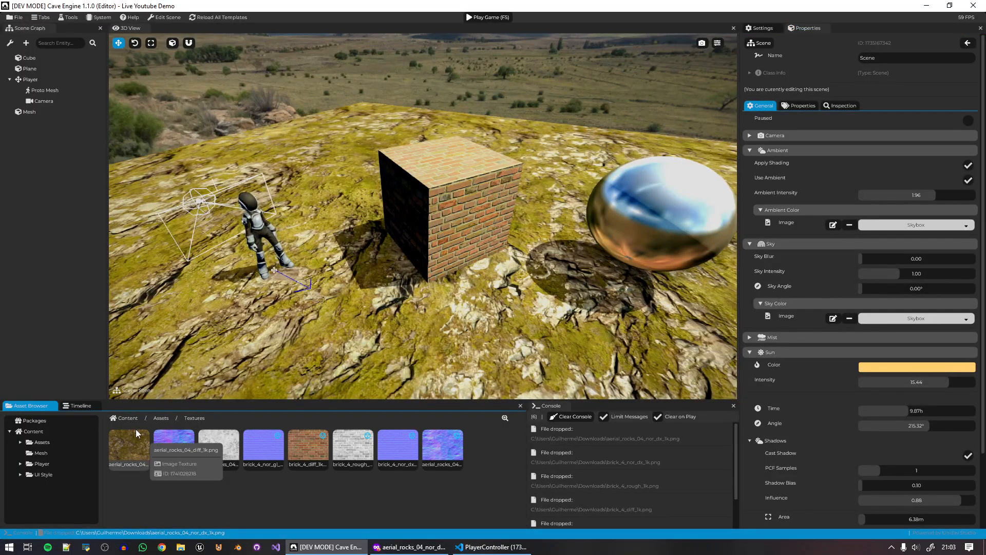
click(161, 417)
click(263, 446)
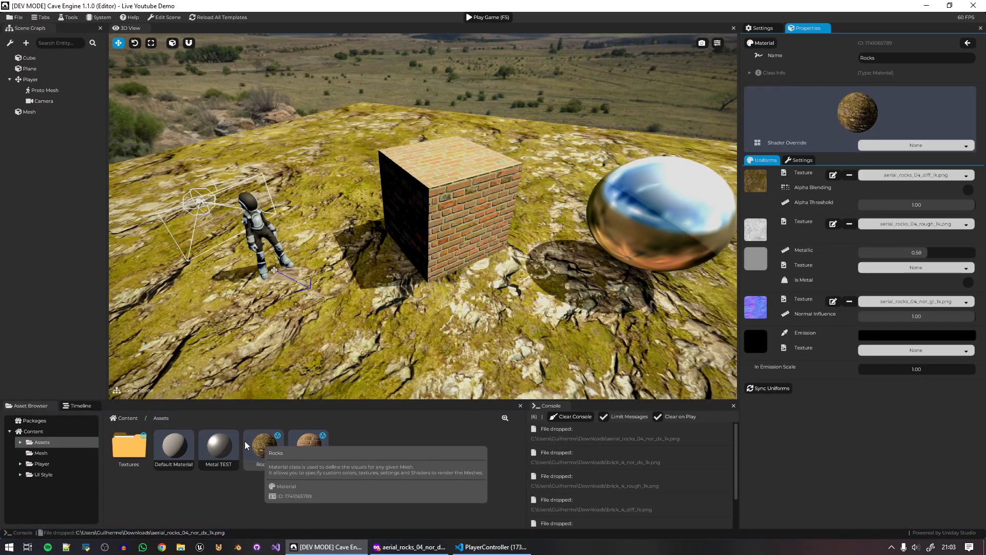
double_click(141, 454)
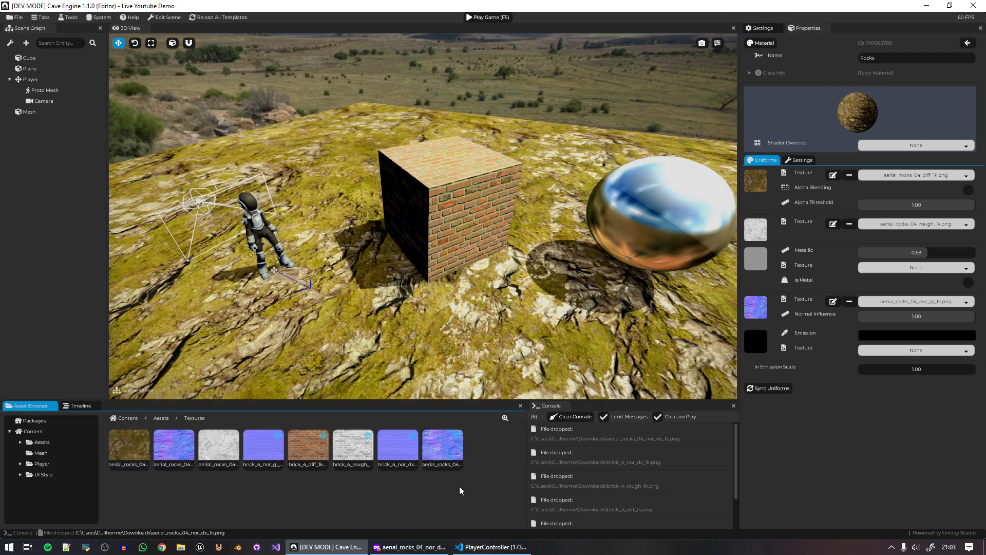
mouse_move(447, 450)
mouse_down()
mouse_move(919, 385)
mouse_move(929, 308)
mouse_move(921, 303)
mouse_up()
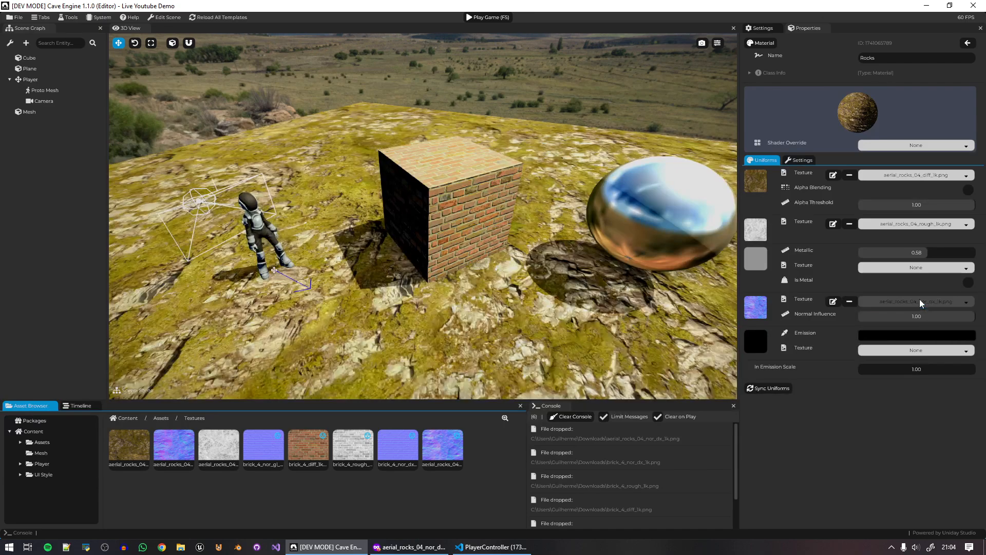
Raise the Rocks material's Normal Influence and examine the ground's relief from several angles and distances.
right_drag(455, 274, 503, 303)
key(a)
key(q)
key(d)
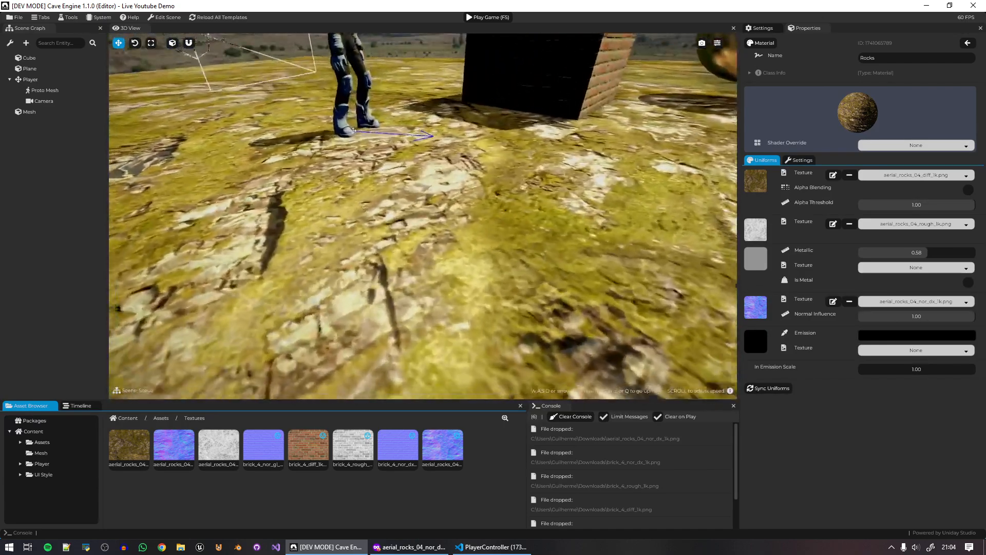
right_drag(118, 308, 30, 300)
drag(955, 315, 985, 314)
key(s)
right_drag(576, 226, 504, 221)
key(e)
key(w)
key(s)
right_drag(647, 247, 654, 273)
Try rotating the ground plane under the sunlight, undo the rotation and deselect the plane.
click(534, 288)
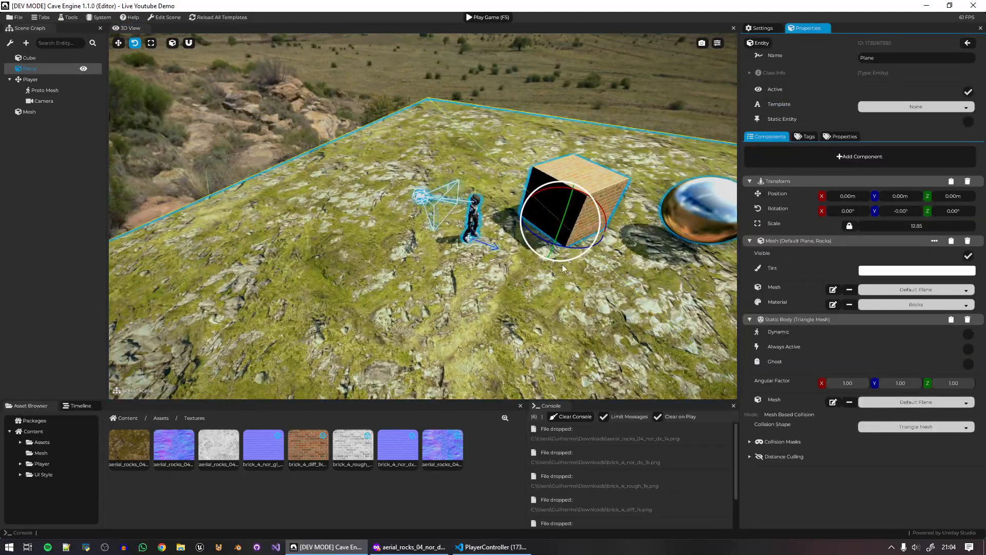
drag(557, 189, 616, 218)
key(ctrl+z)
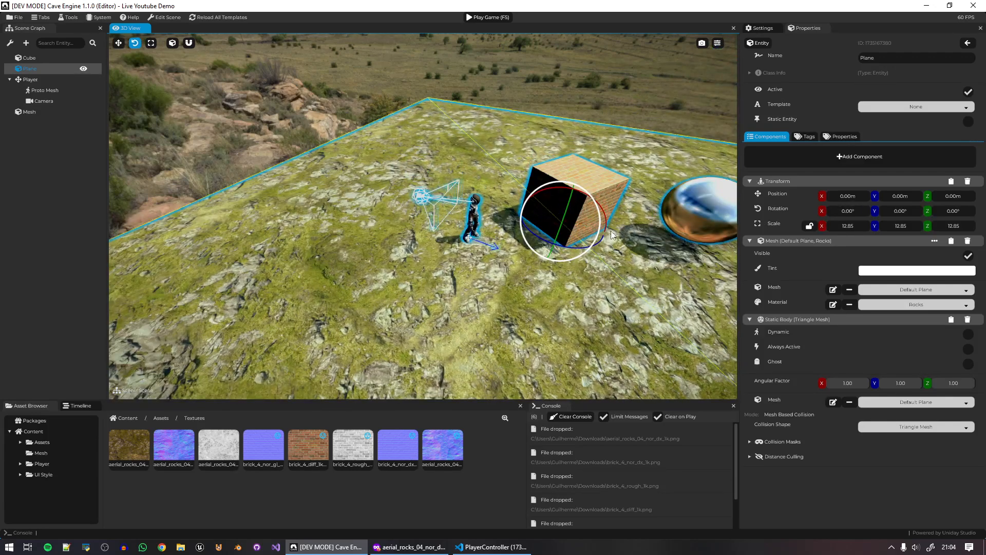
key(g)
click(642, 91)
Play the game, run the player around the brick cube and metal sphere to inspect the materials, and stop it.
click(498, 17)
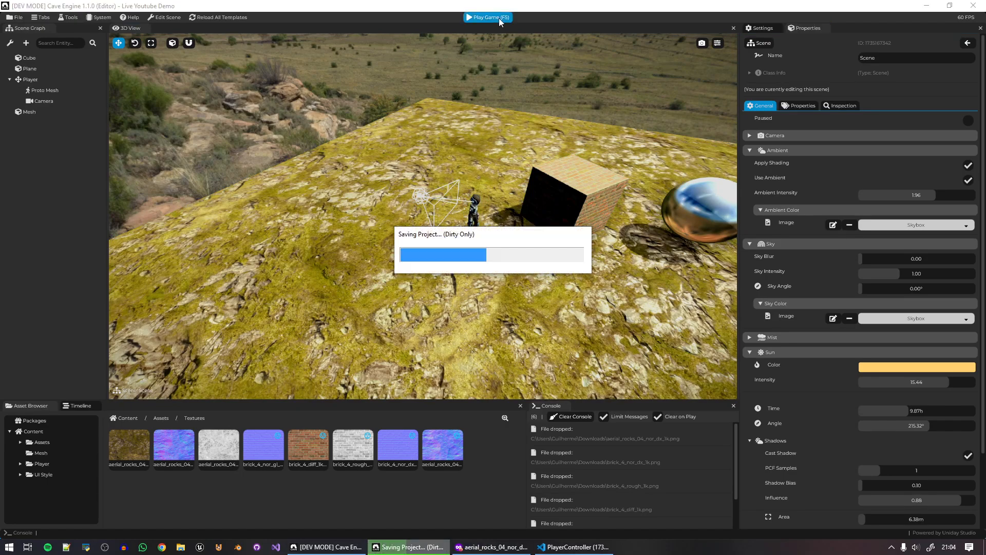
key(w)
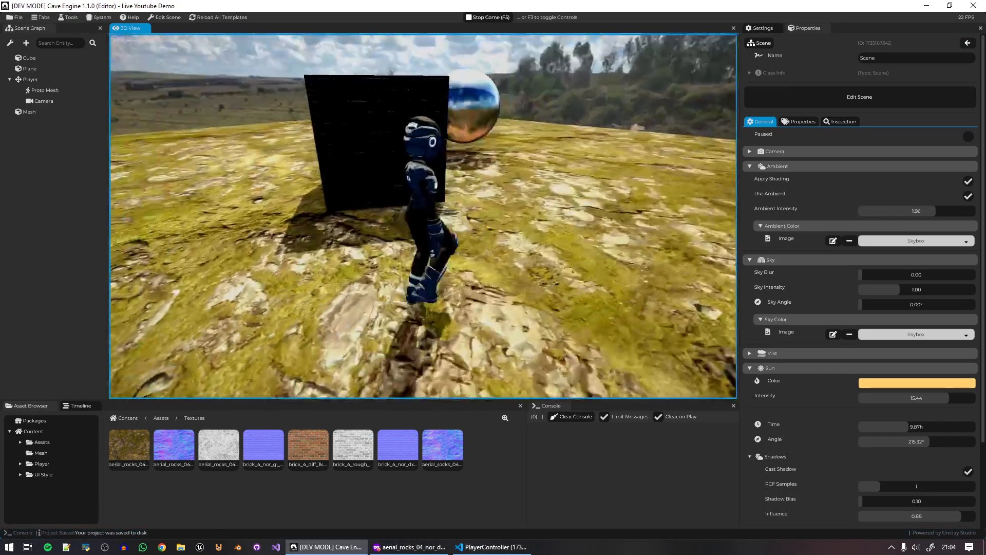
key(d)
key(w)
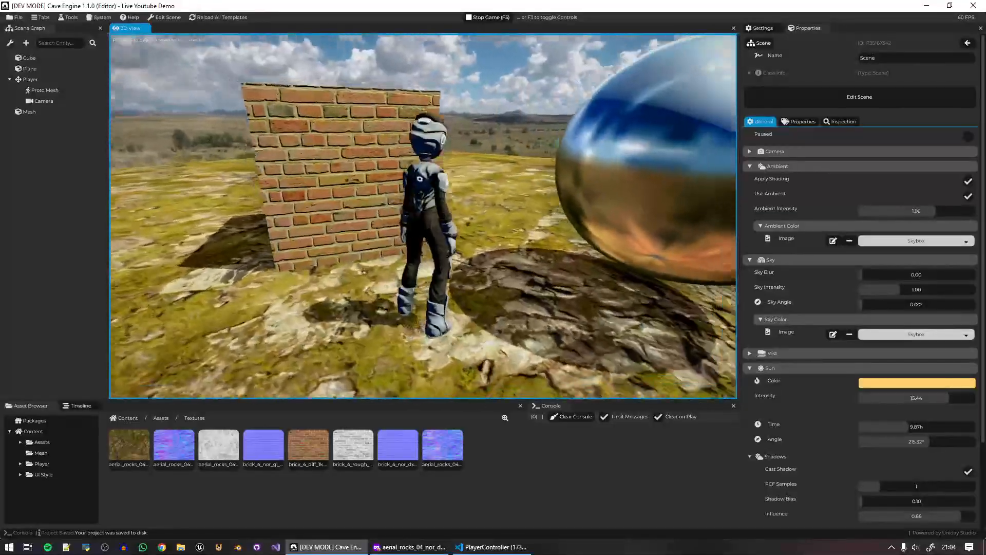
key(s)
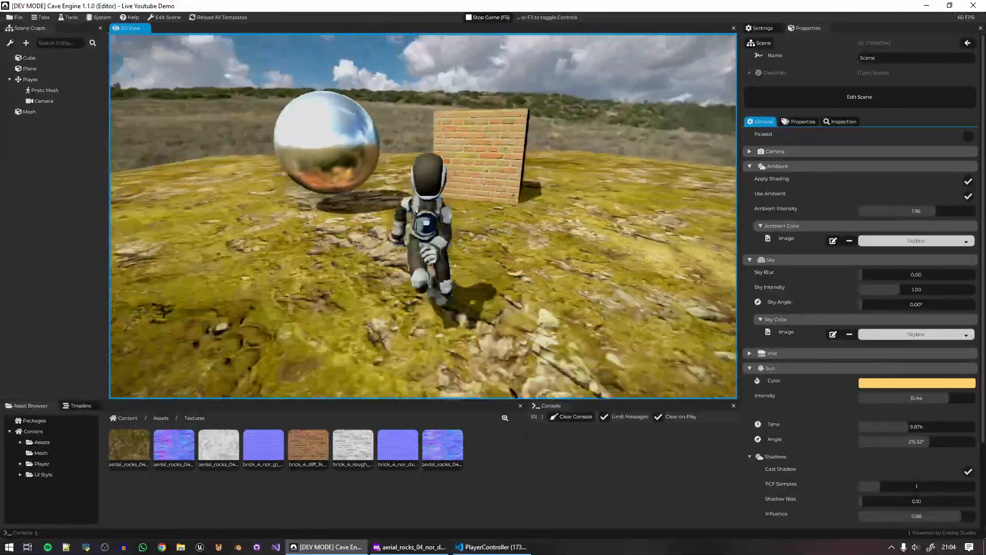
key(a)
key(w)
key(F5)
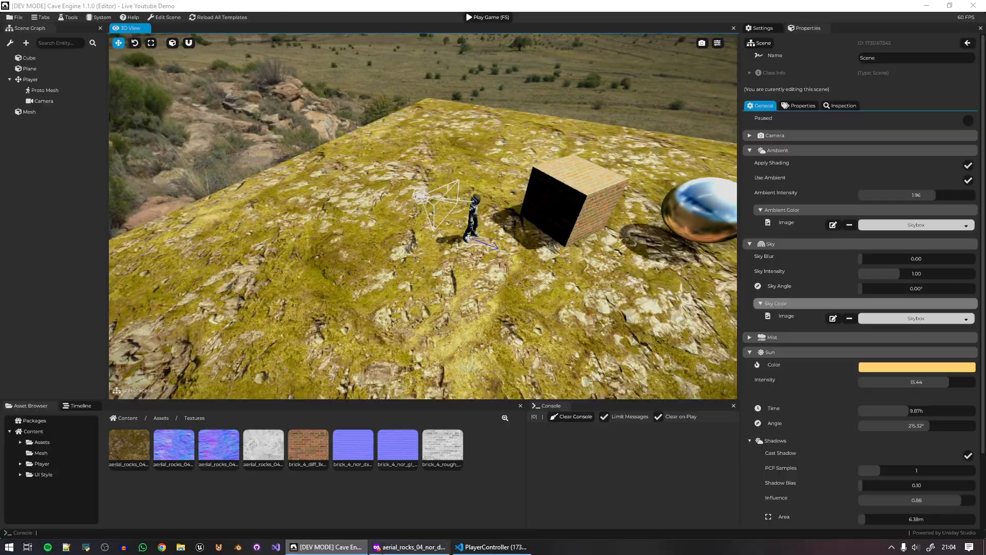
Switch to the browser, close the Aerial Rocks 04 page and open Poly Haven's Models list in a new tab.
click(410, 547)
click(339, 11)
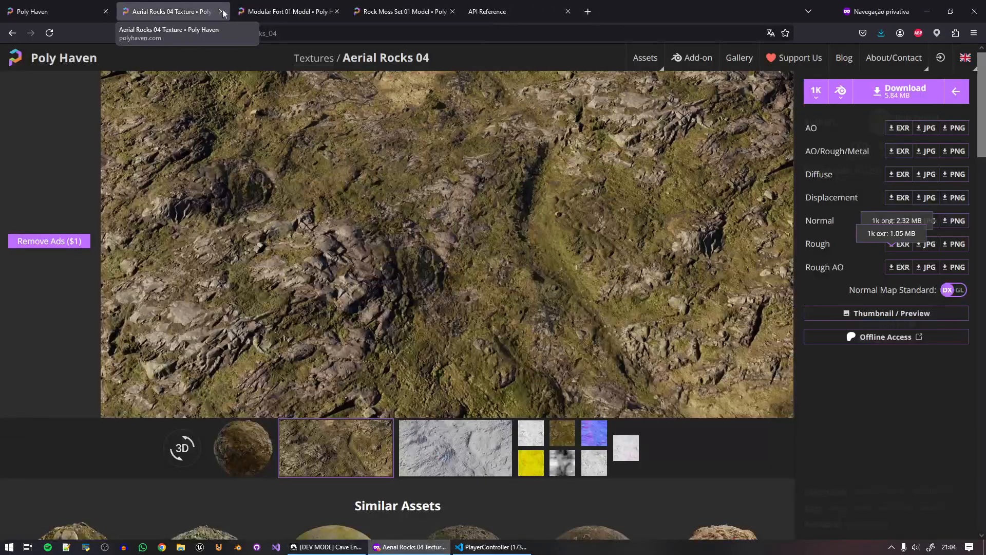
click(221, 11)
click(85, 5)
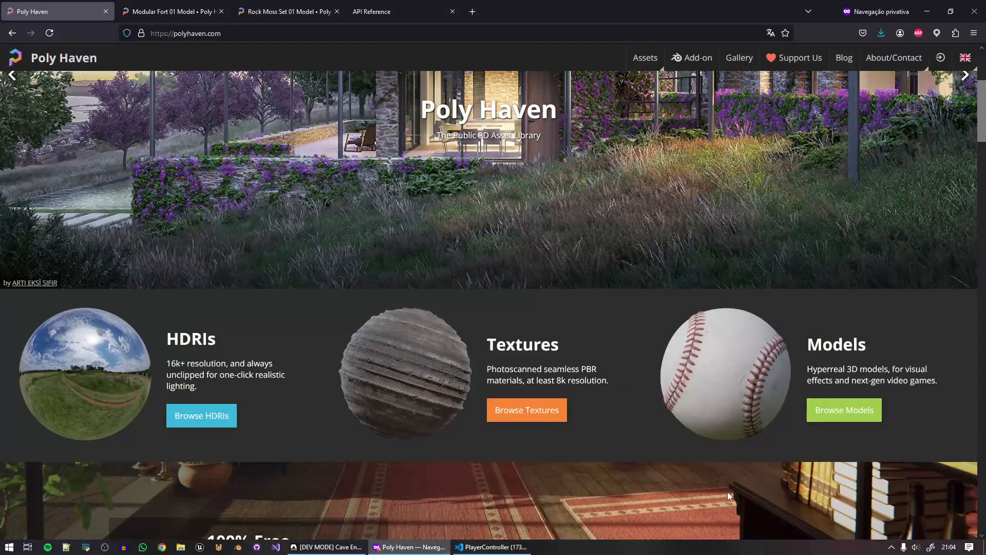
scroll(770, 411, up, 4)
scroll(774, 383, down, 4)
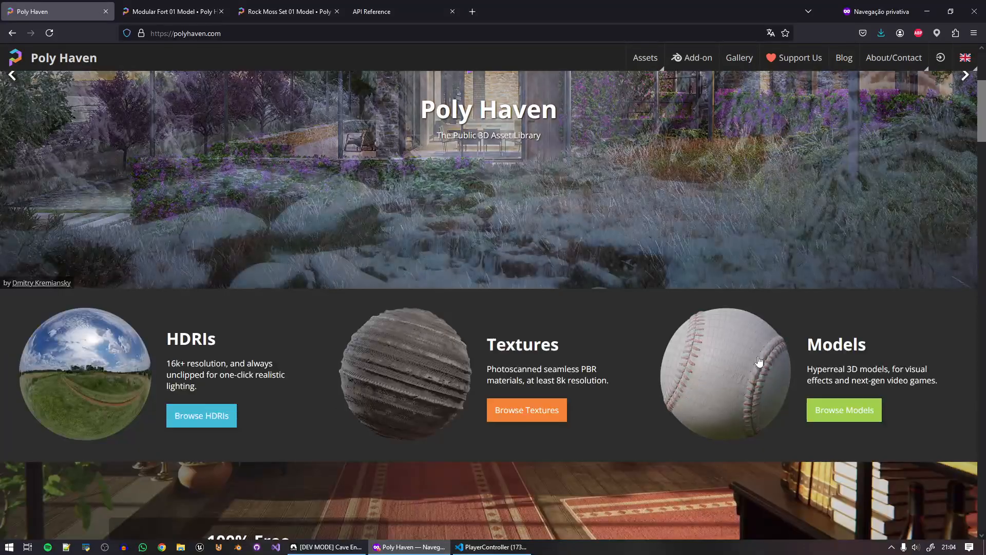
middle_click(844, 409)
click(160, 11)
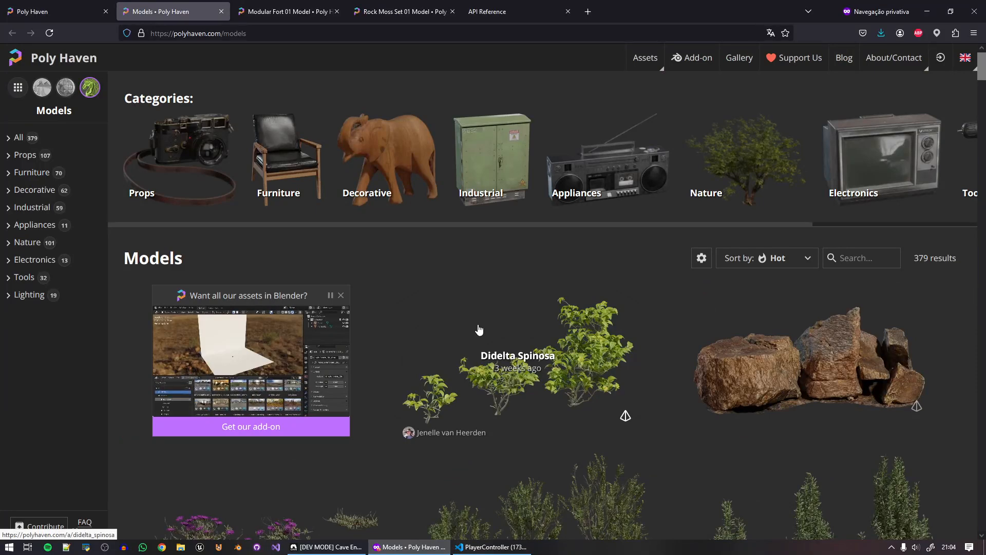
Browse the Poly Haven models list for plants, rocks and props, and return to its beginning.
scroll(616, 362, down, 3)
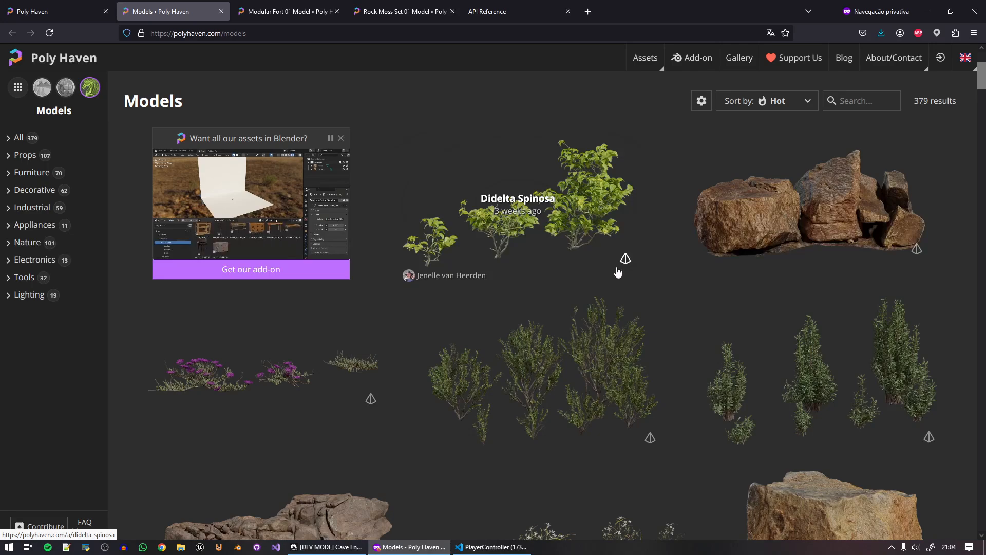
scroll(596, 273, down, 3)
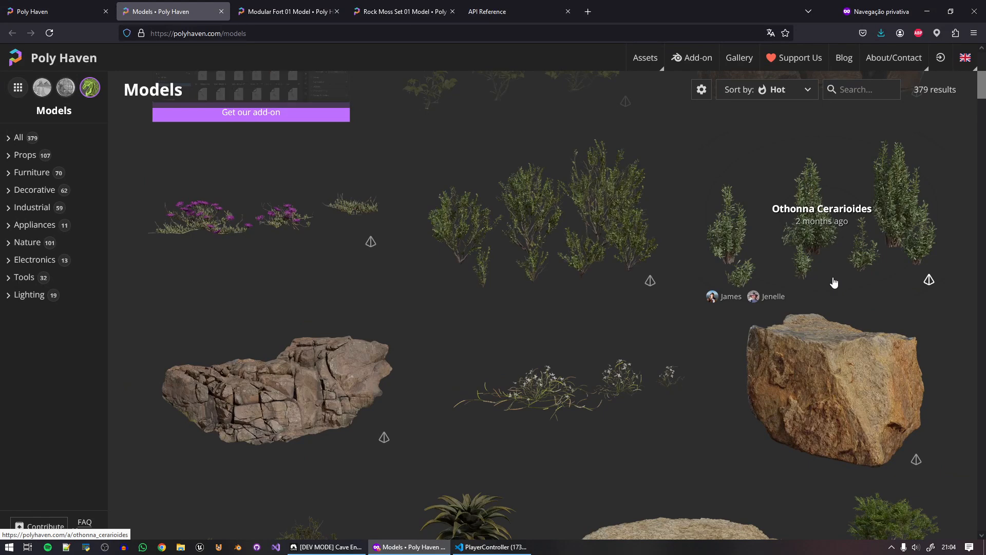
scroll(669, 379, down, 1)
scroll(669, 379, down, 8)
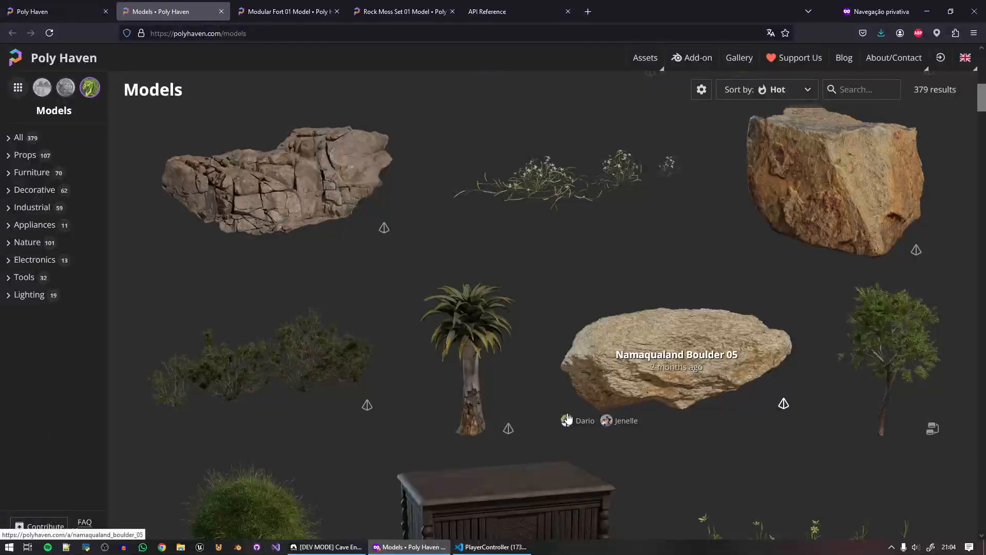
scroll(622, 418, down, 5)
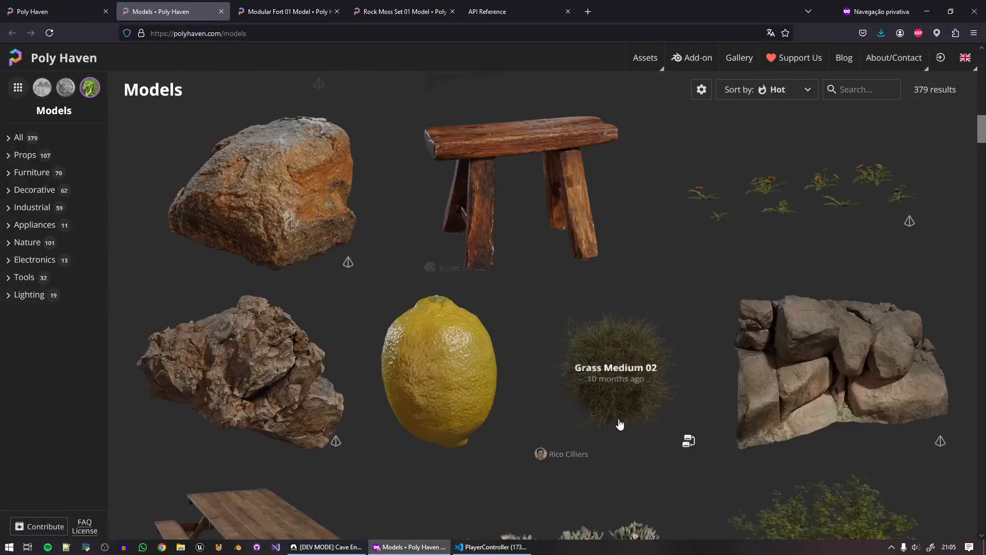
scroll(614, 461, down, 4)
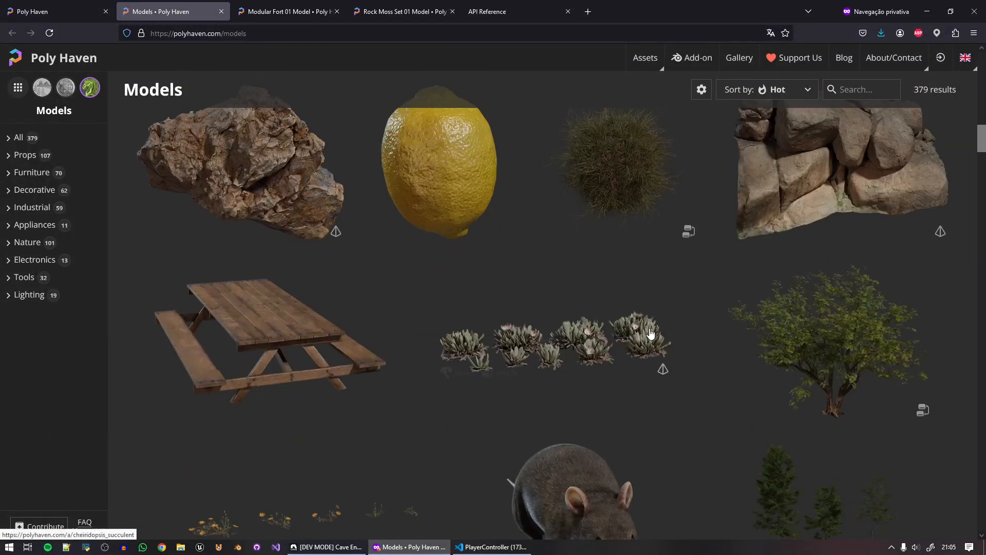
scroll(626, 411, down, 3)
scroll(638, 360, down, 4)
scroll(635, 434, down, 3)
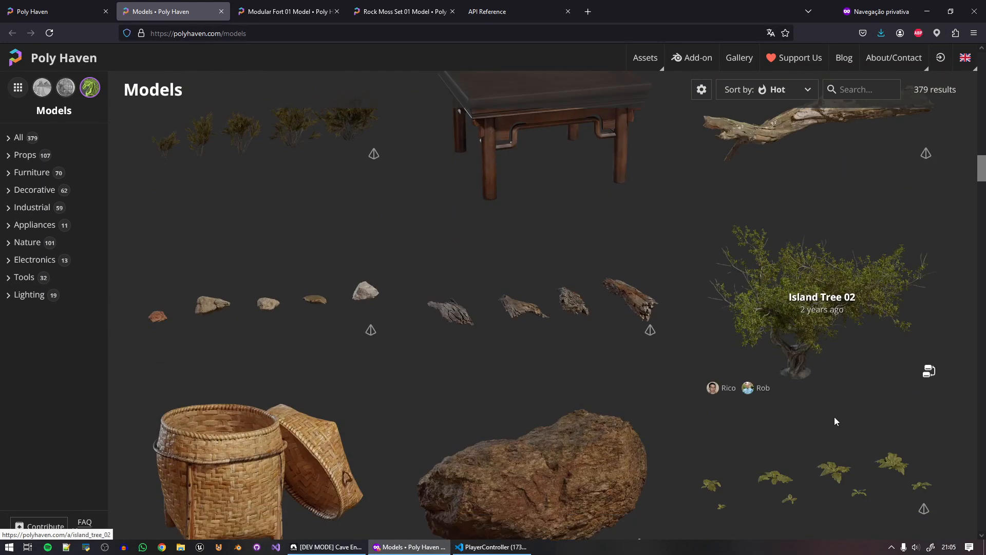
scroll(763, 427, down, 4)
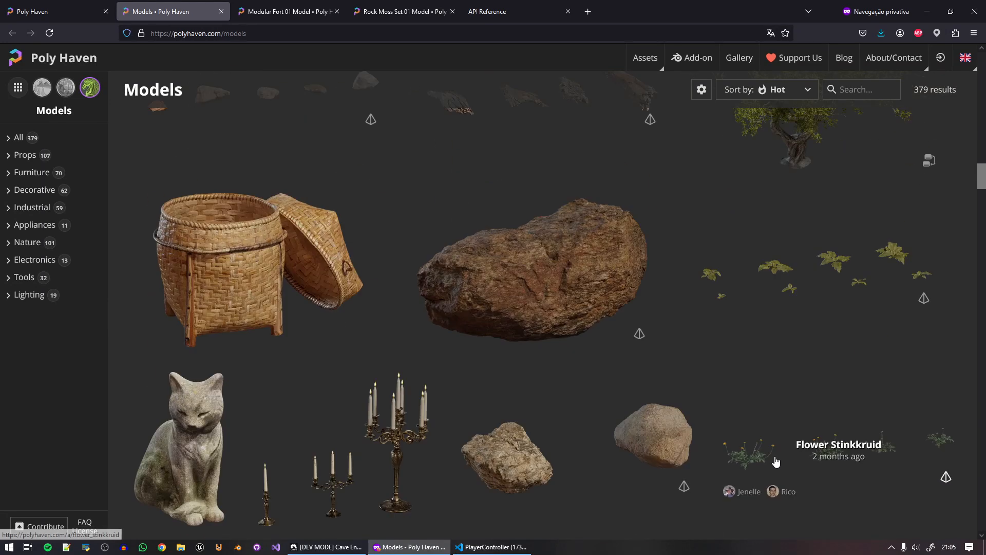
scroll(771, 443, up, 20)
scroll(636, 431, up, 12)
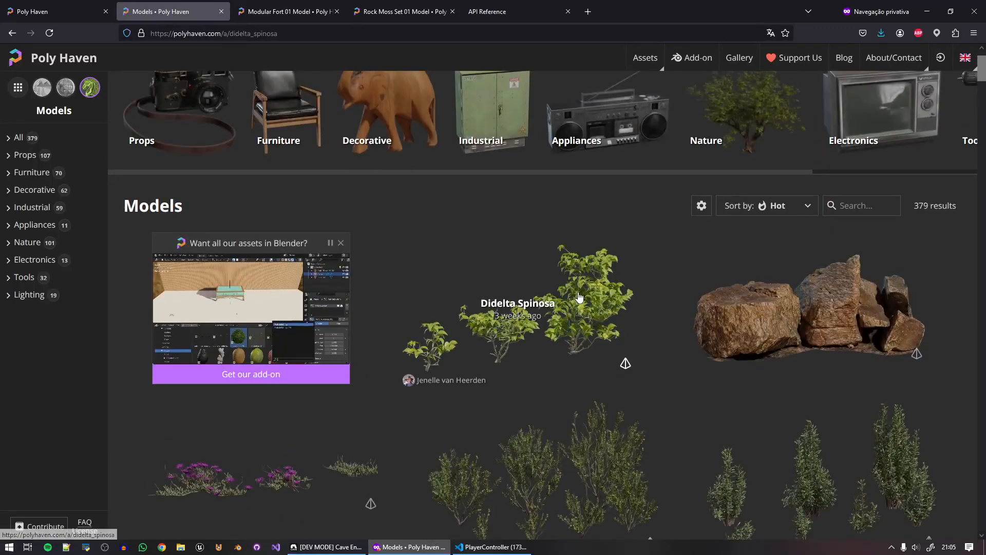
Open the Didelta Spinosa model, show its wireframe preview and check its triangle count.
click(590, 343)
click(287, 475)
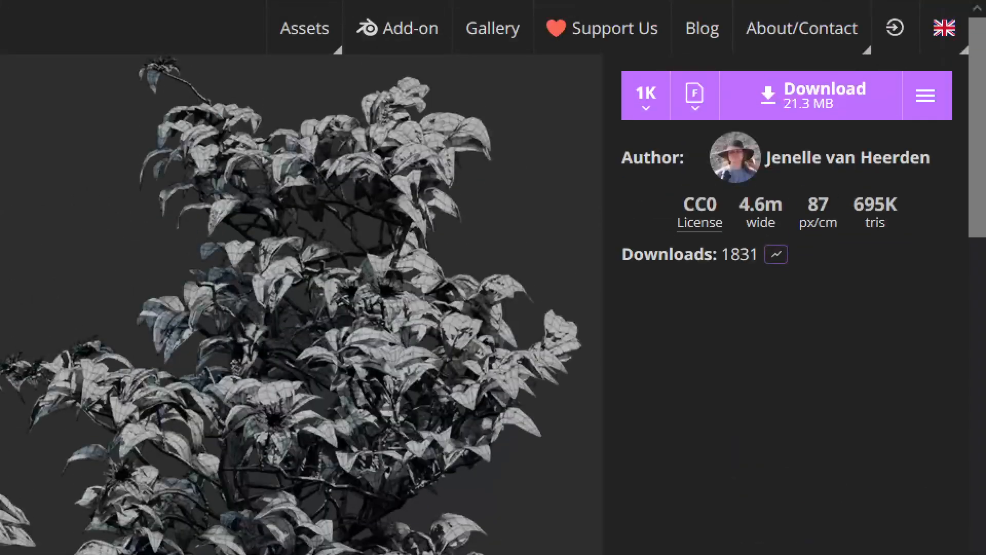
drag(890, 204, 898, 209)
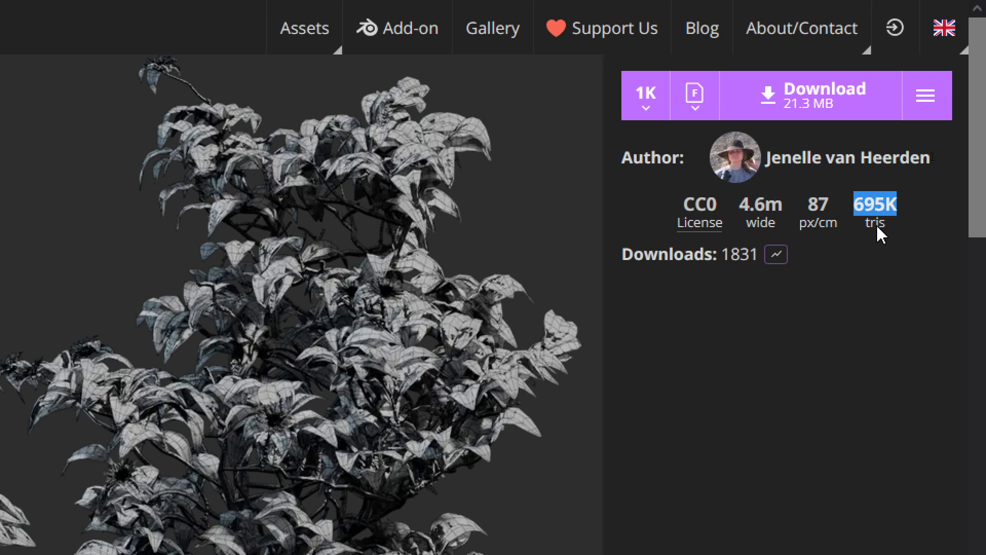
mouse_move(879, 226)
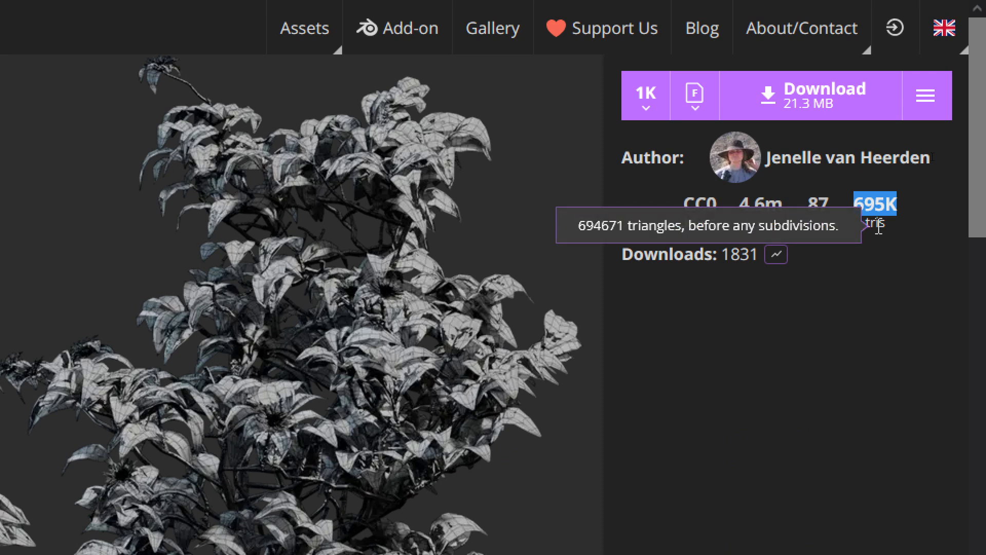
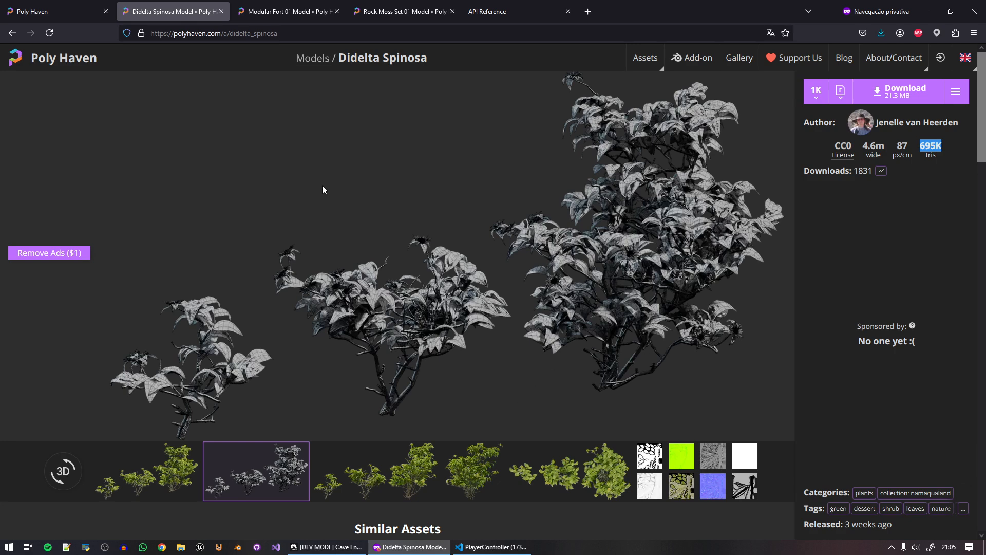
Return to the Models list and look through more of the available plants and props.
click(313, 58)
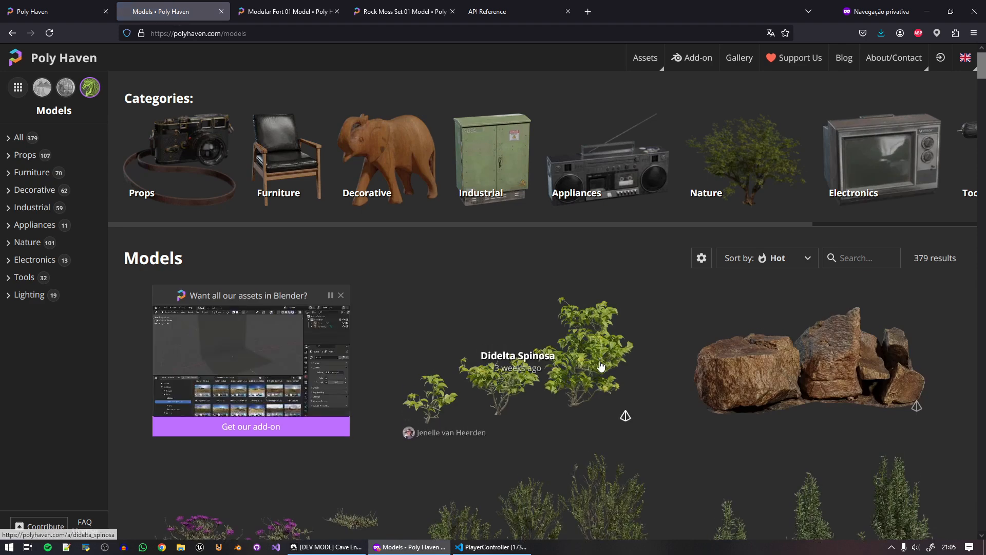
scroll(905, 367, down, 15)
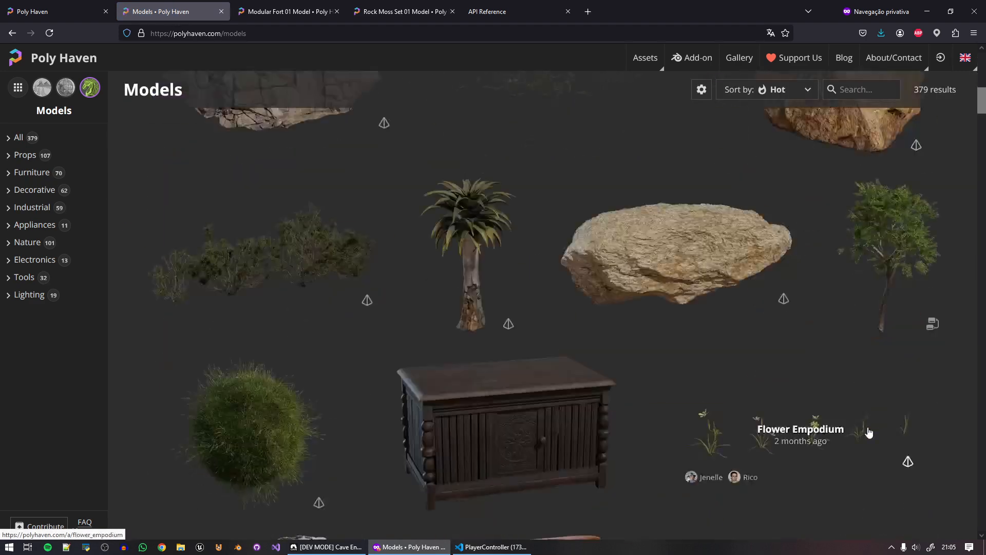
scroll(863, 452, down, 10)
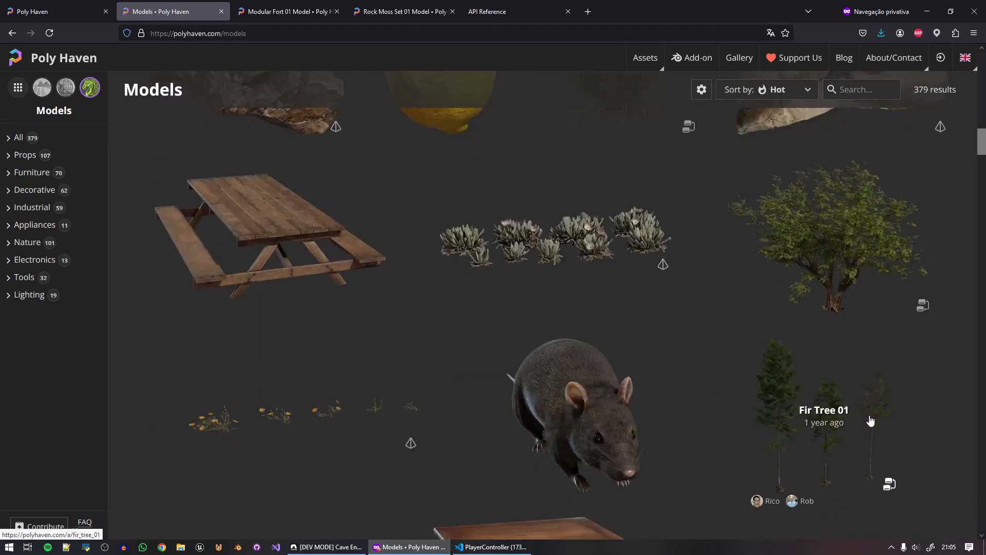
scroll(848, 462, down, 15)
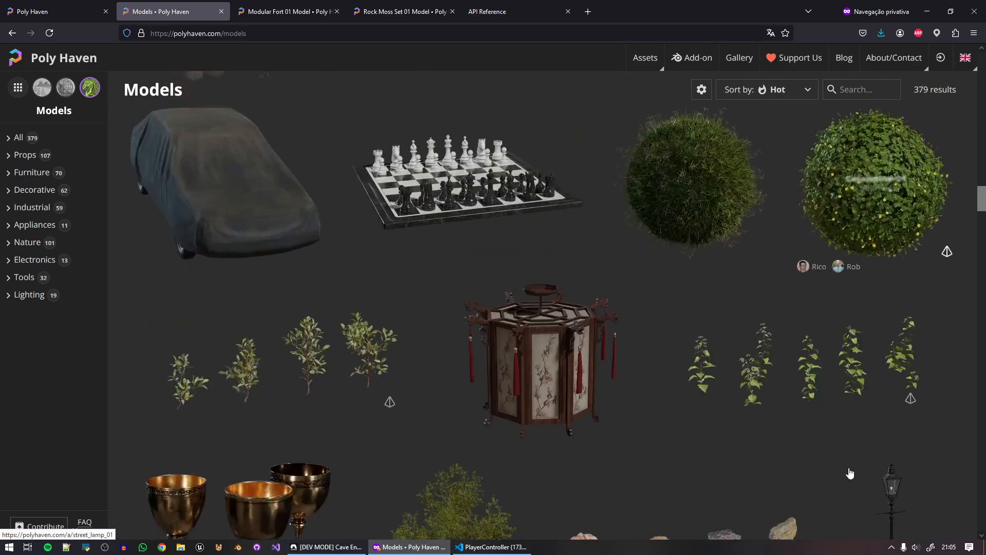
Switch to the Modular Fort 01 page, show its wireframe preview and check its triangle count.
click(294, 5)
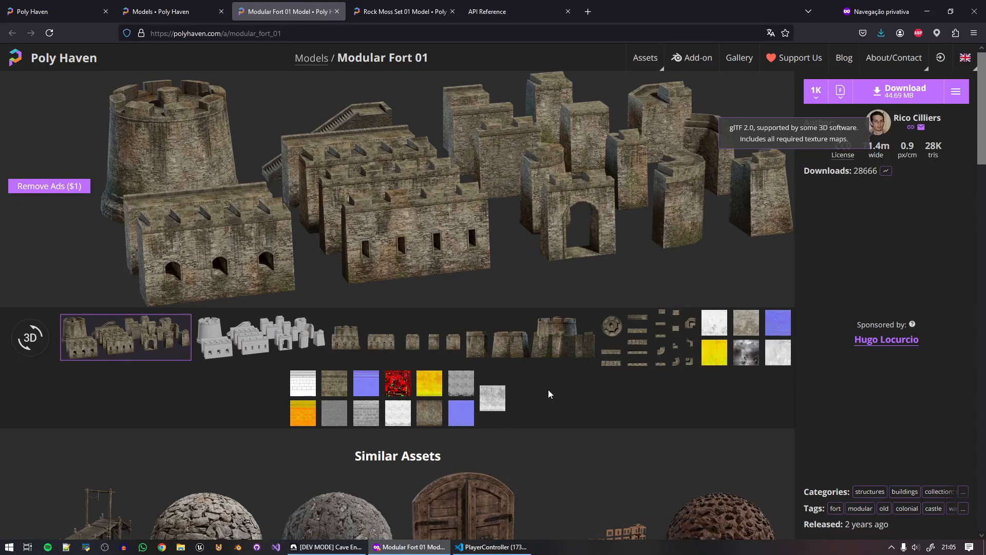
click(311, 341)
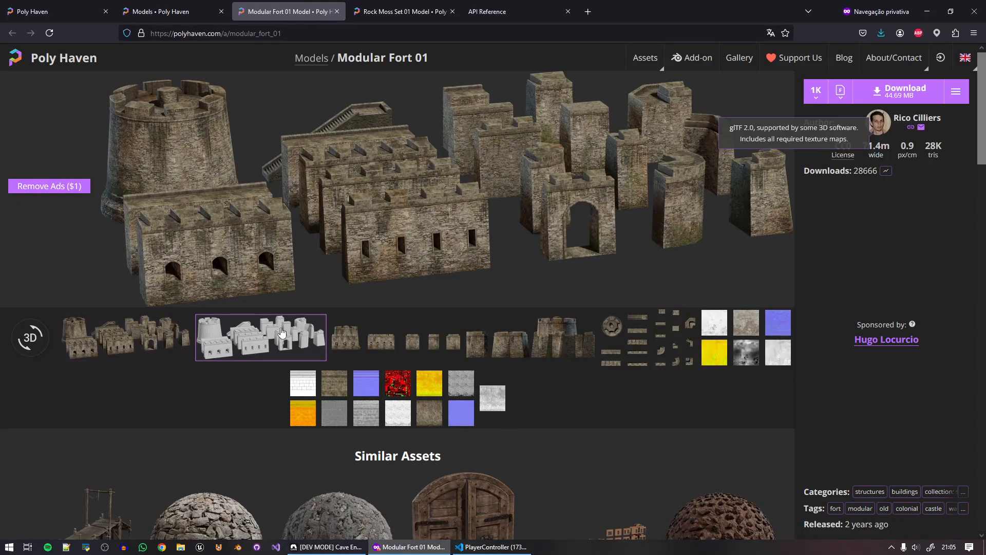
drag(941, 149, 909, 151)
click(887, 161)
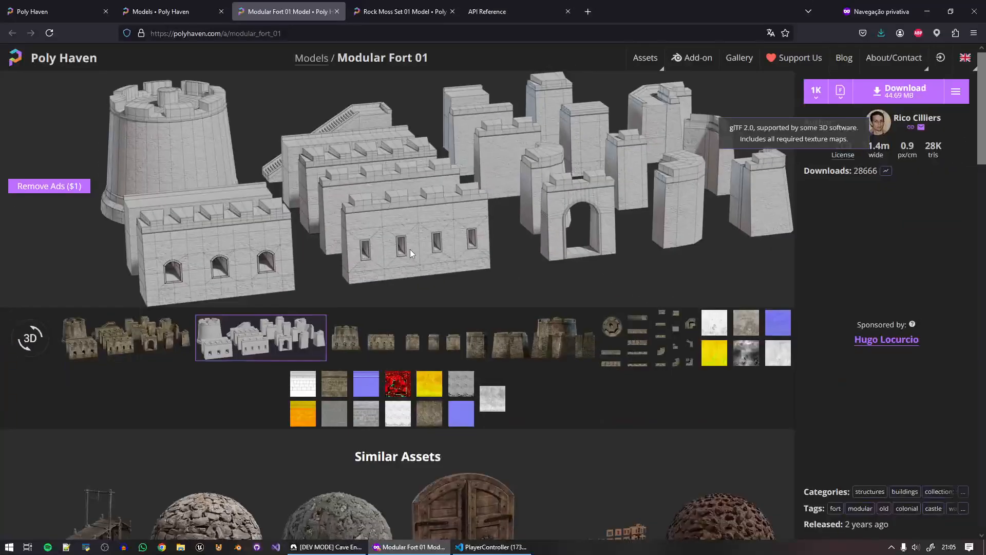
Switch to the Rock Moss Set 01 page, check its triangle count and compare it with Modular Fort 01.
click(398, 13)
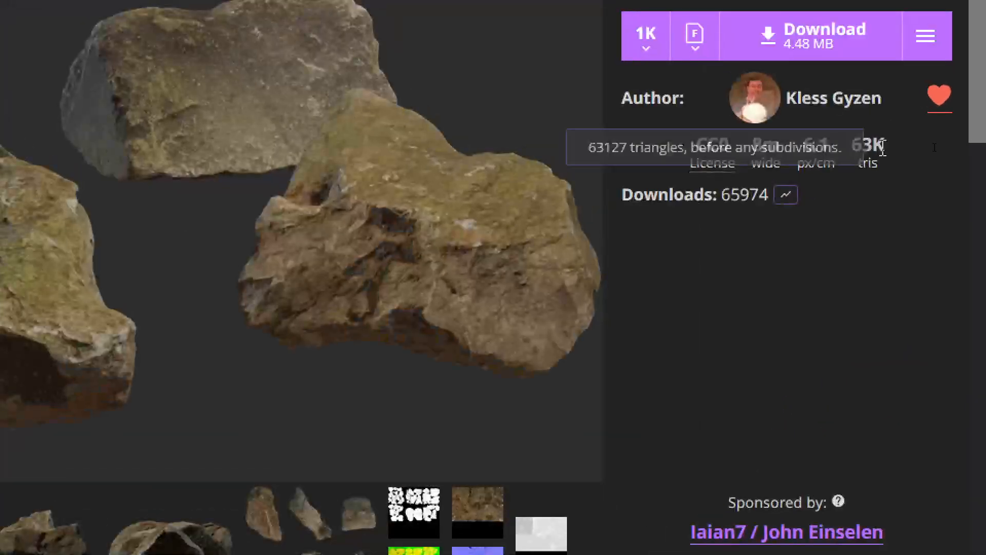
double_click(927, 146)
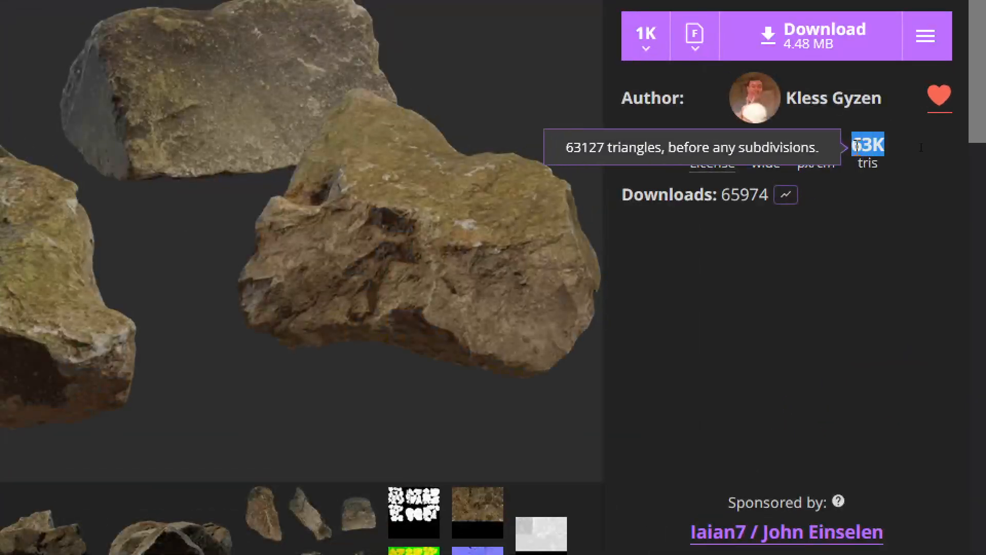
click(891, 178)
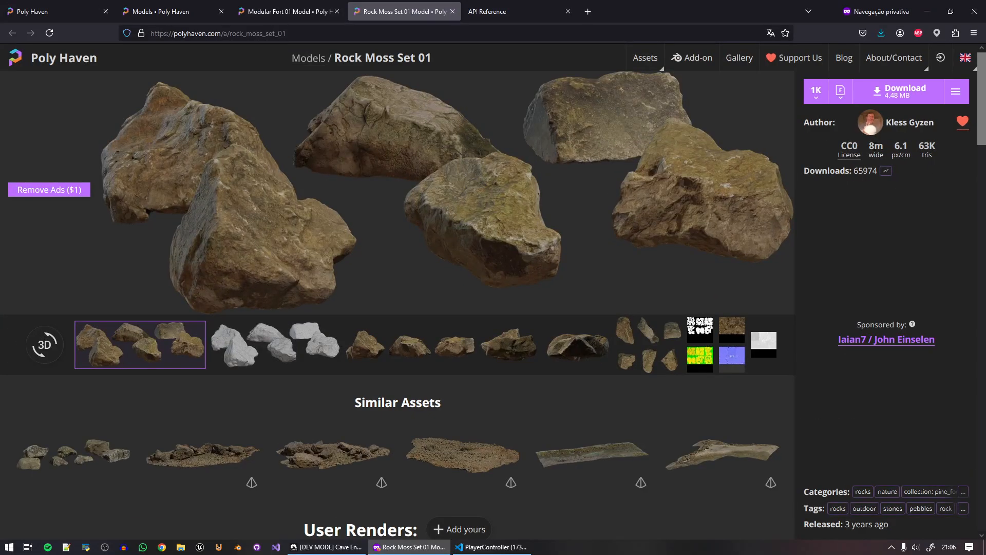
key(ctrl+shift+Tab)
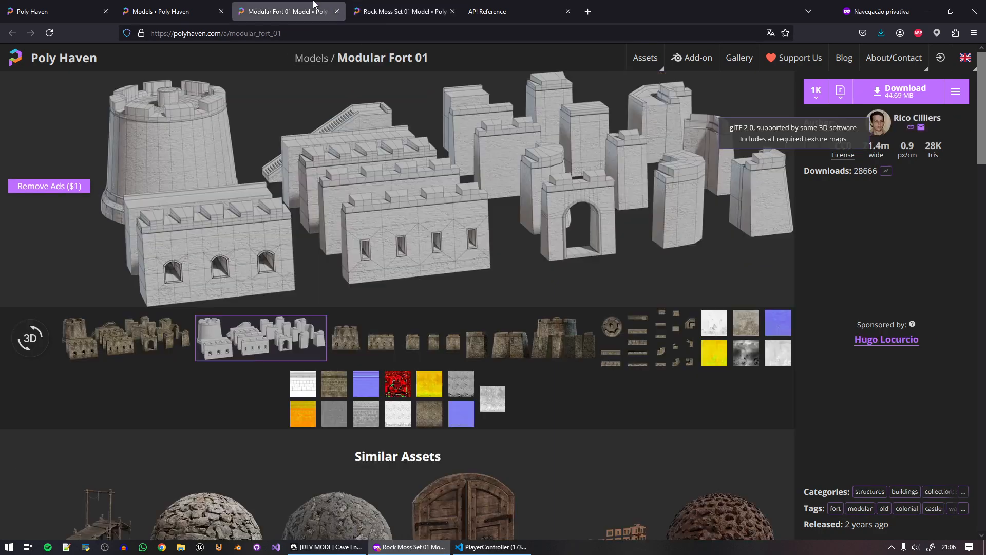
key(ctrl+Tab)
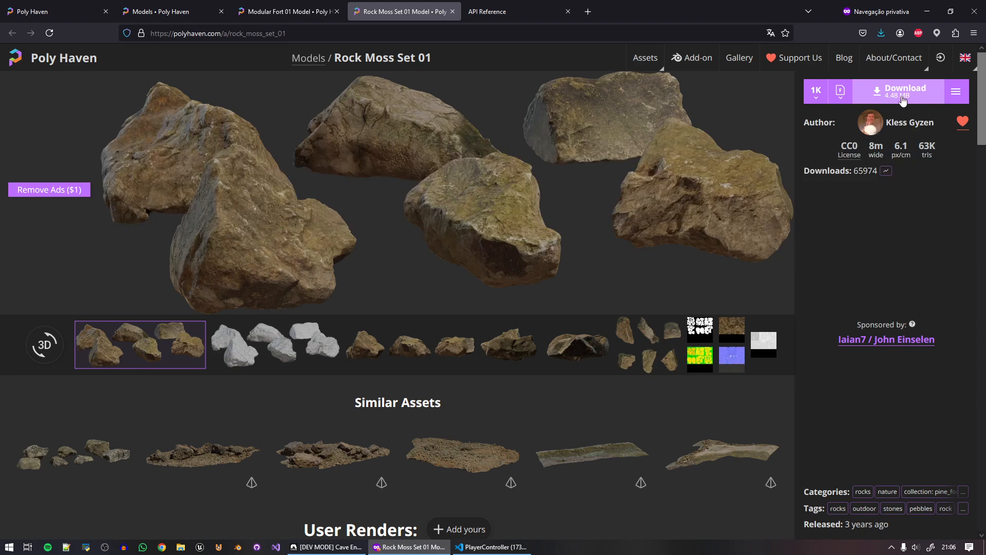
Download the Rock Moss Set 01 model at 1K resolution.
key(alt+Tab)
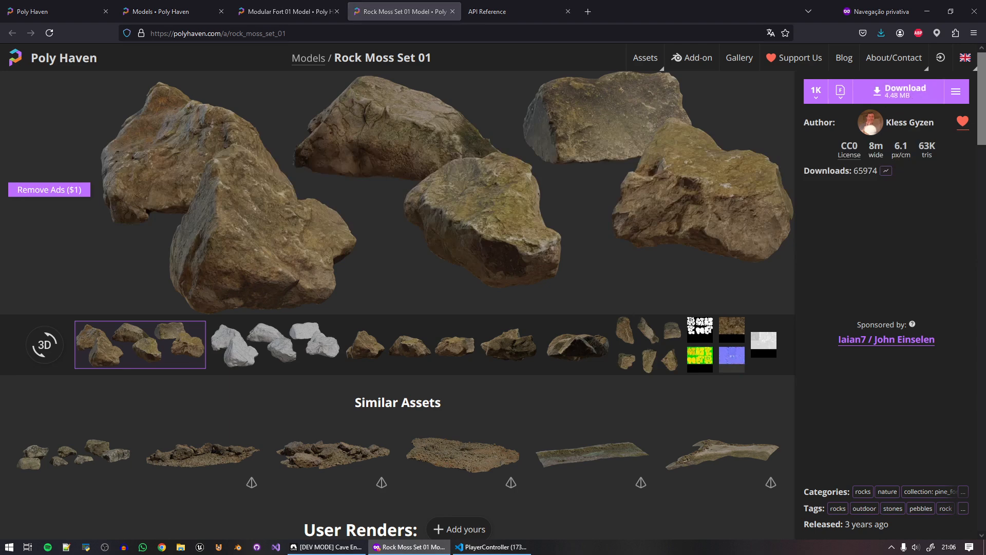
click(896, 102)
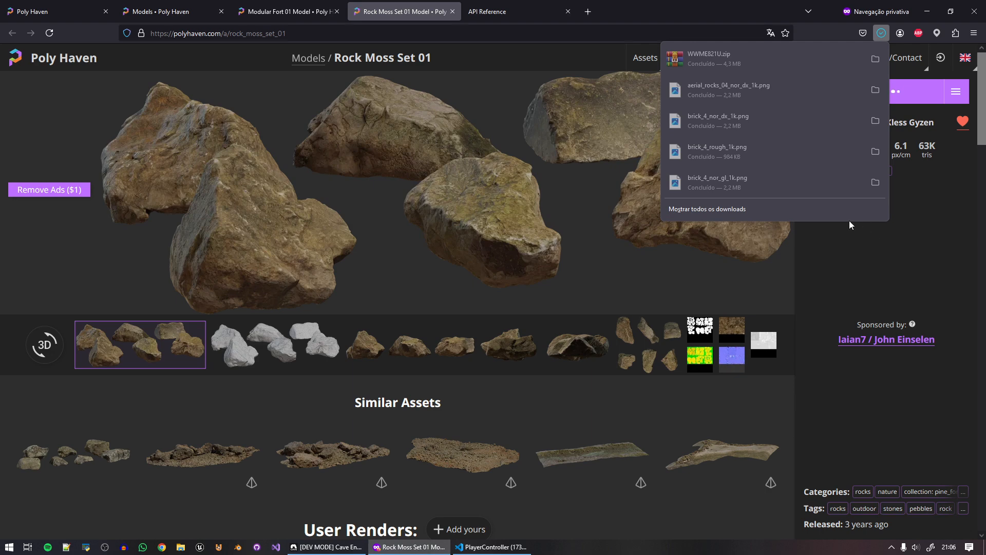
click(950, 208)
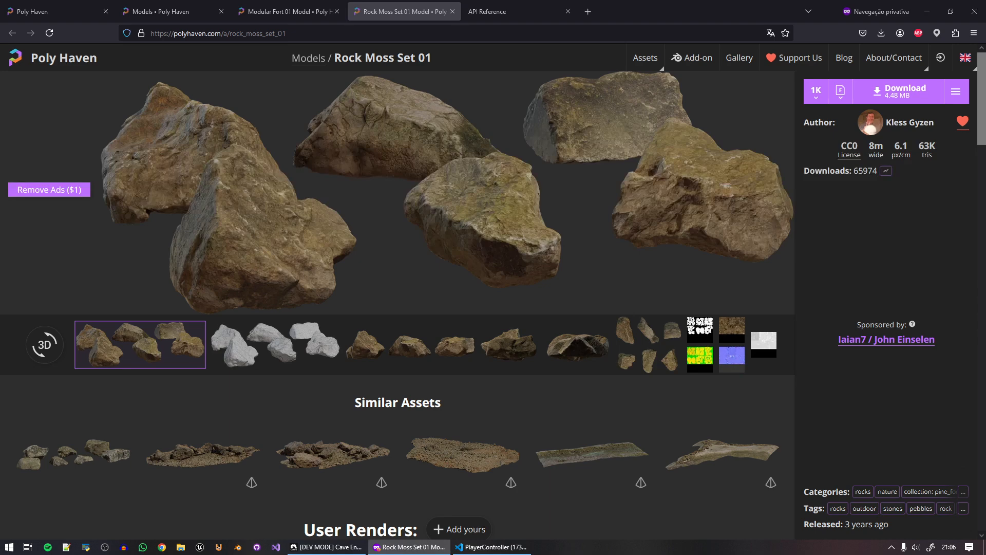
Extract WWME821U.zip inside the Rocks folder and delete the archive.
drag(985, 138, 602, 155)
click(489, 213)
right_click(477, 216)
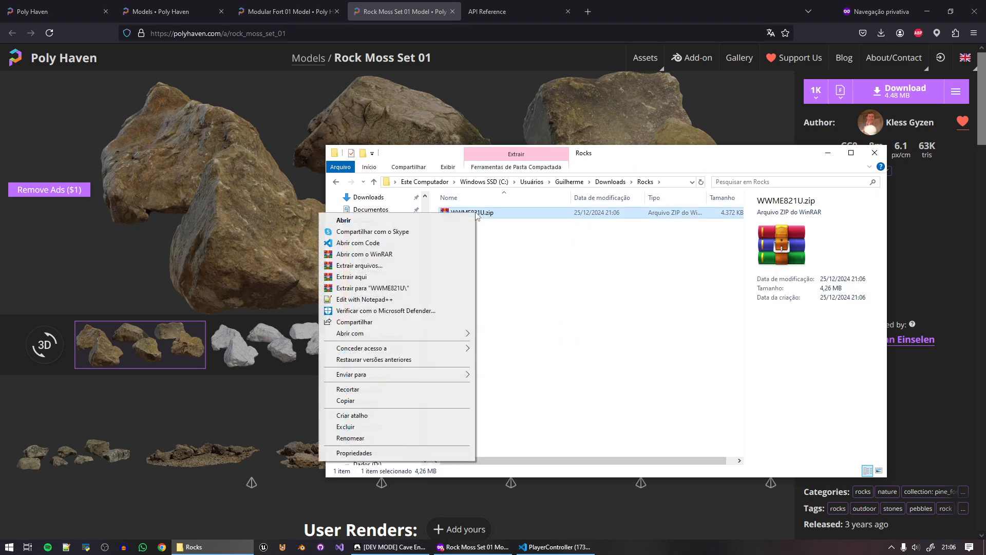
click(383, 277)
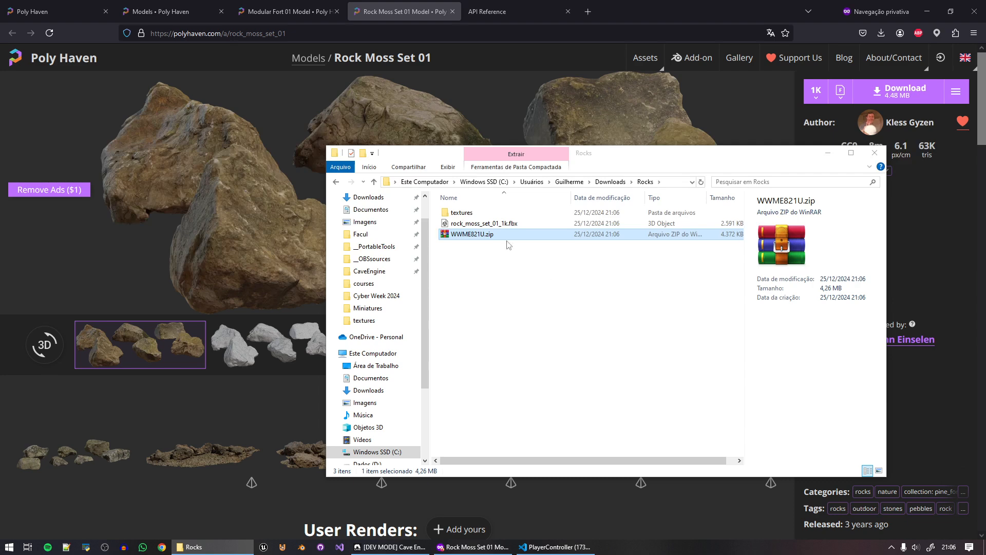
key(Delete)
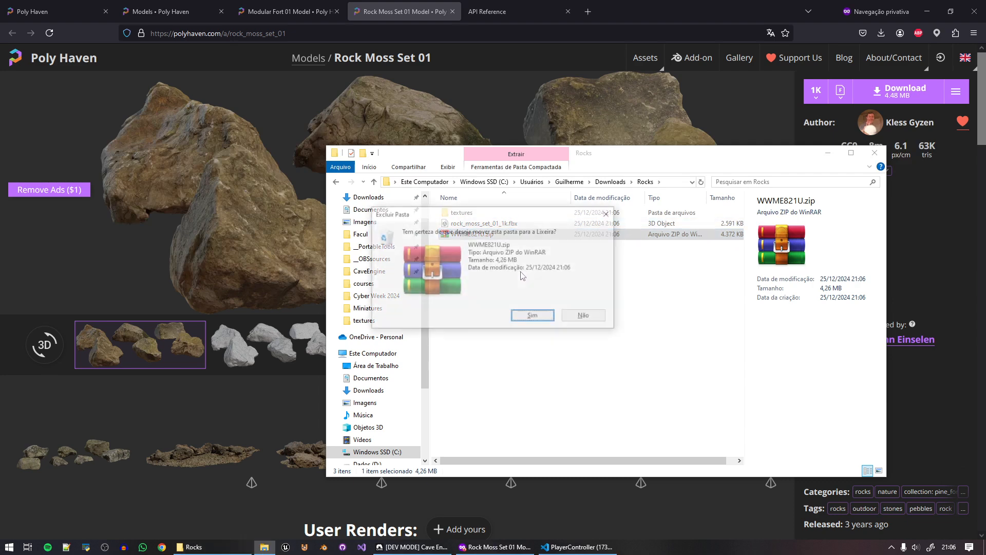
key(Return)
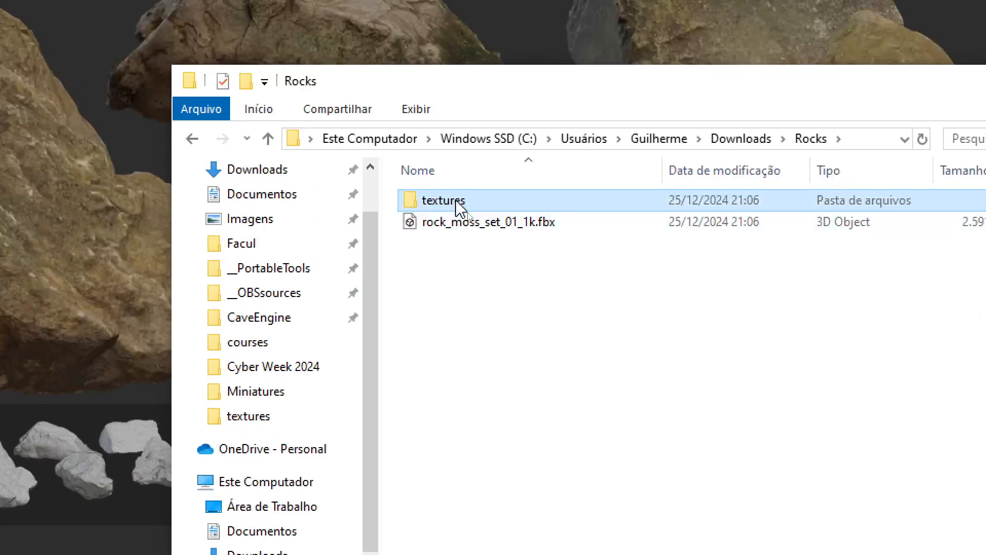
Open the extracted textures folder and examine the file format of the rock normal map.
double_click(468, 214)
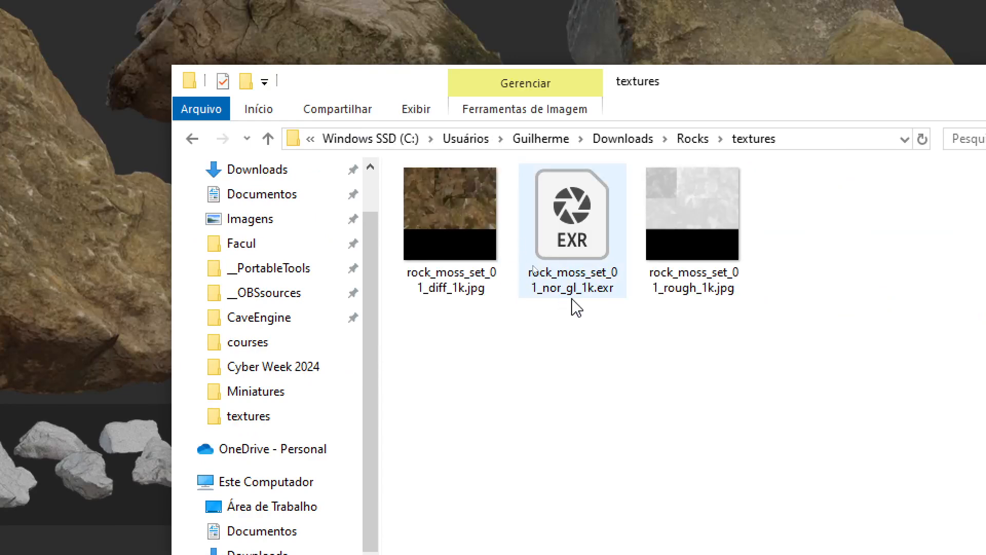
click(602, 264)
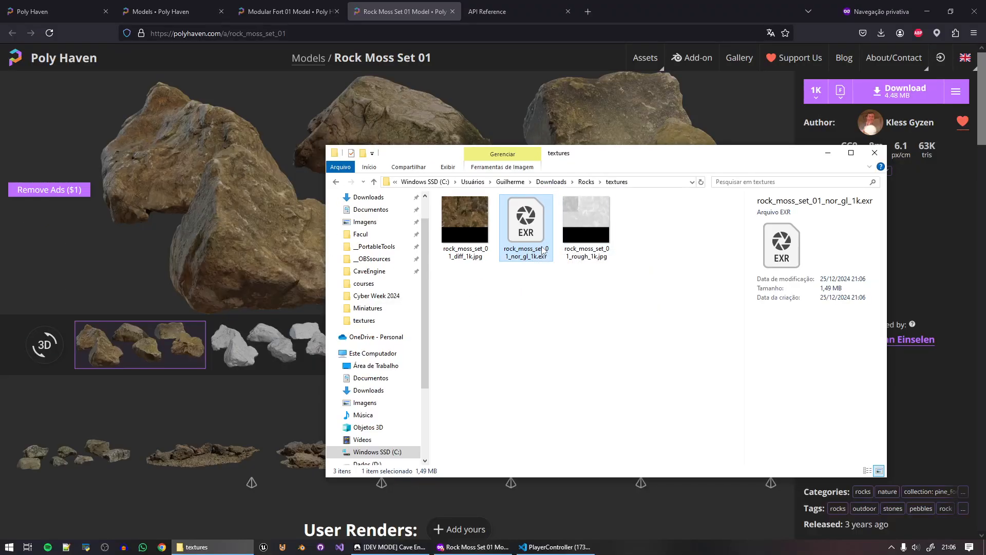
key(alt+F4)
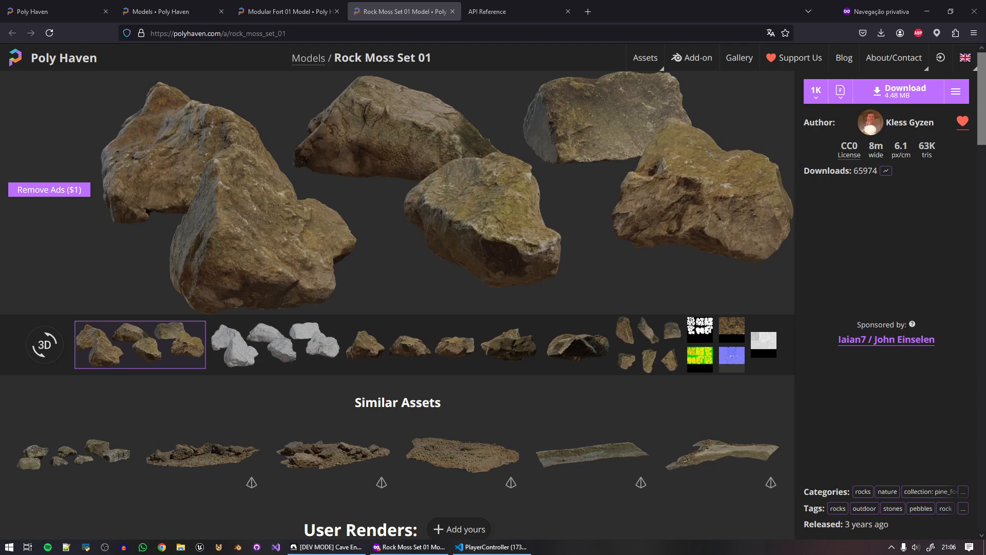
Search the web for "exr to png" and open the Convertio and FreeFileConvert converter pages.
click(588, 11)
text(exr to png)
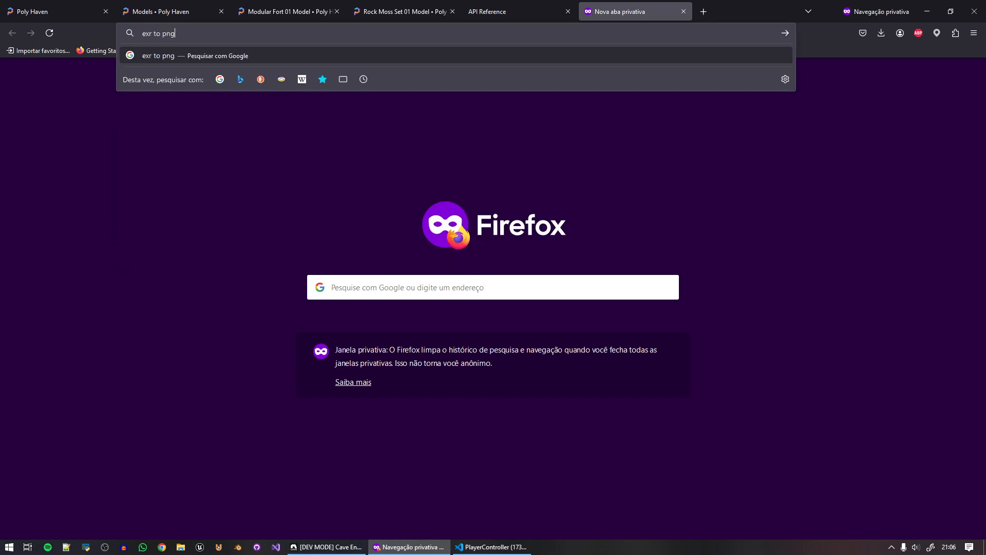
key(Return)
middle_click(169, 145)
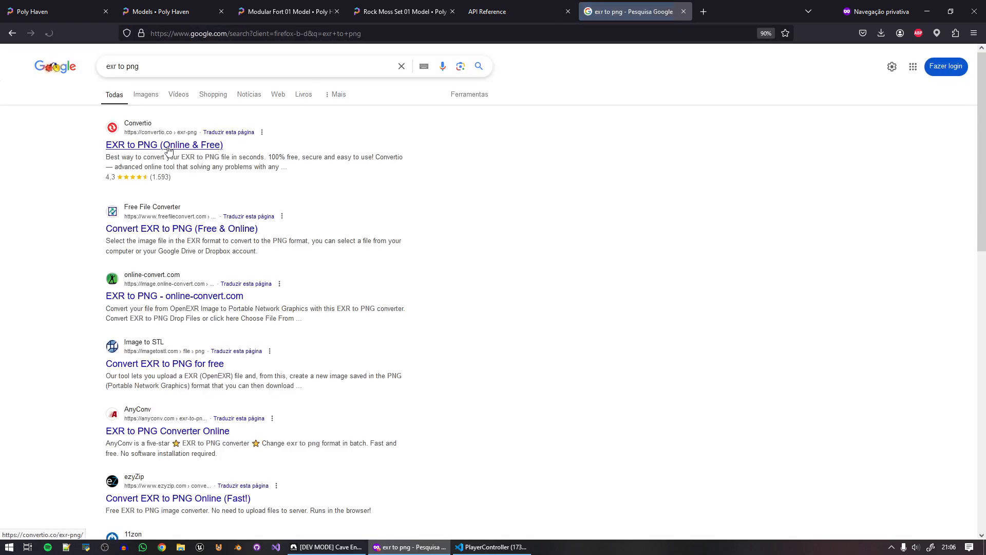
middle_click(206, 228)
click(660, 6)
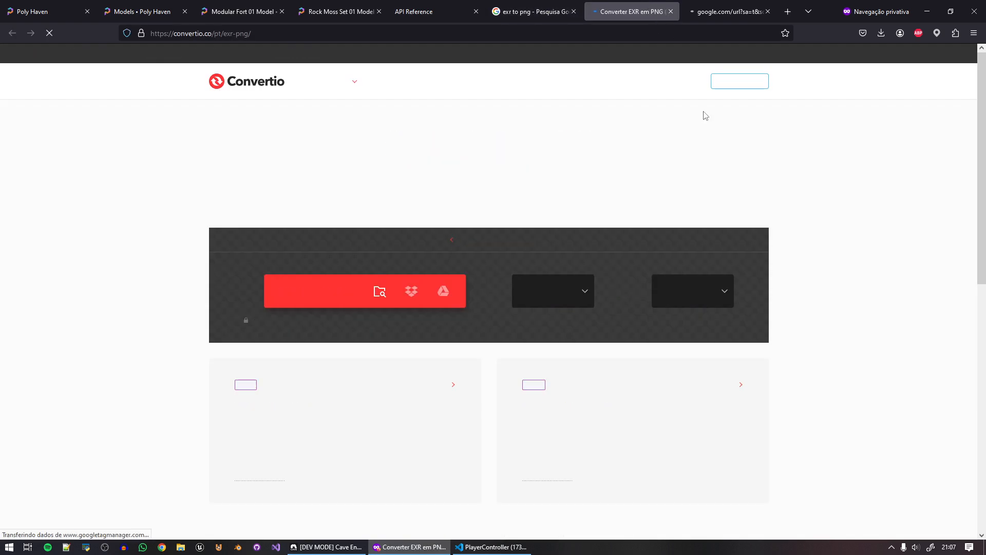
key(ctrl+Tab)
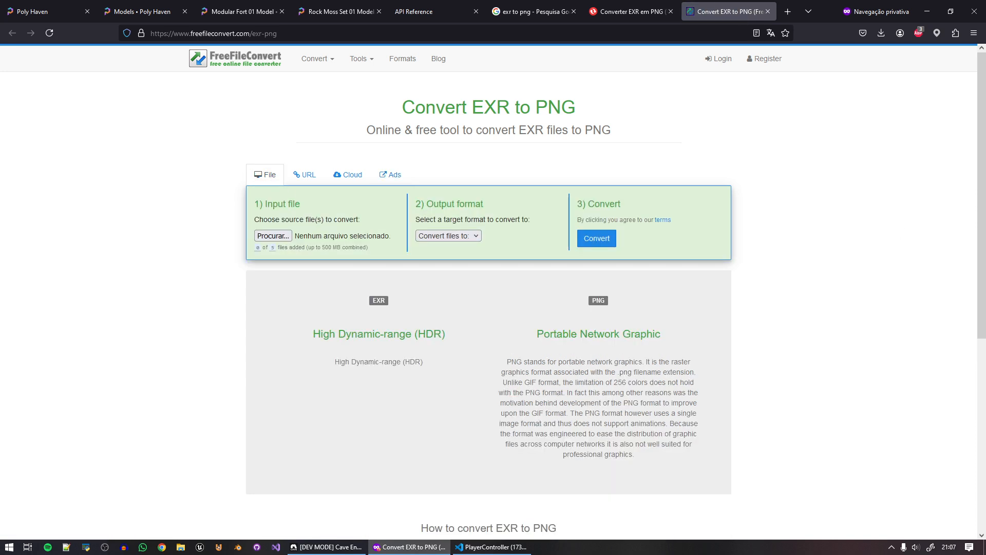
Convert rock_moss_set_01_nor_gl_1k.exr to PNG with FreeFileConvert.
drag(985, 236, 276, 236)
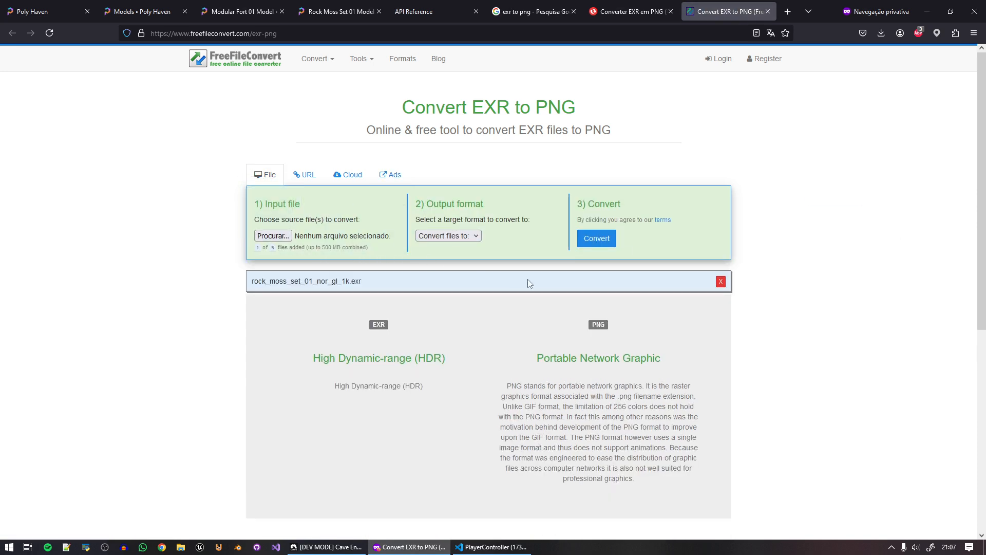
click(448, 236)
scroll(476, 388, down, 3)
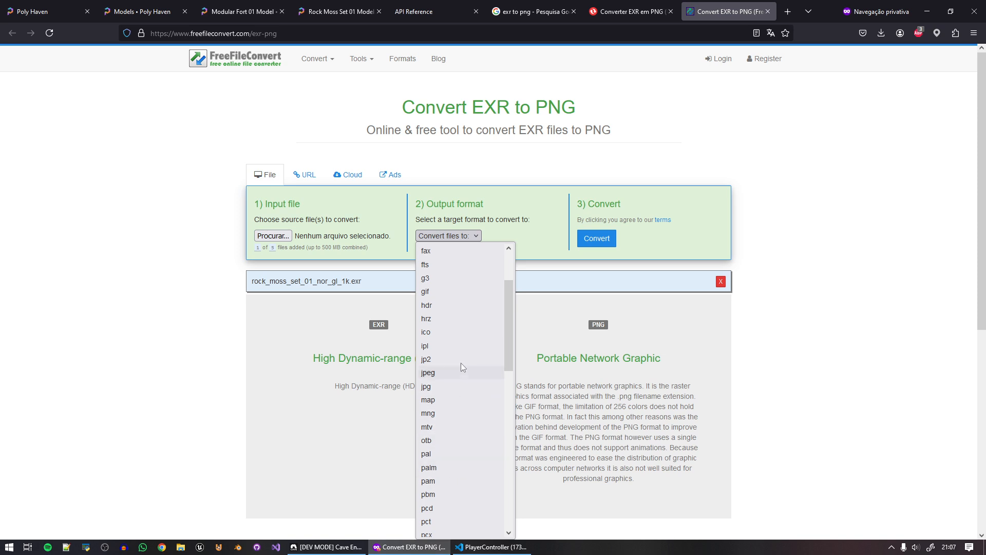
drag(511, 331, 512, 371)
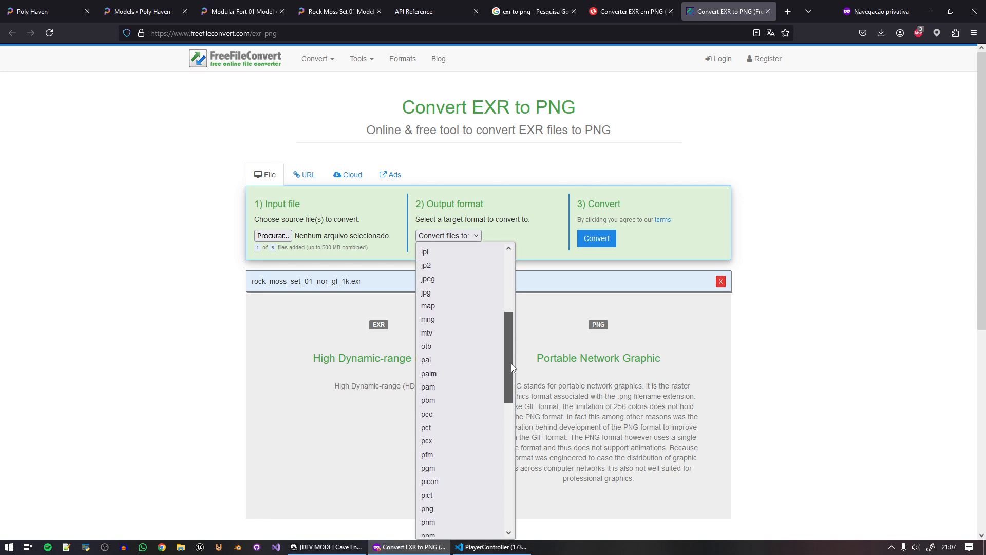
click(432, 513)
click(611, 243)
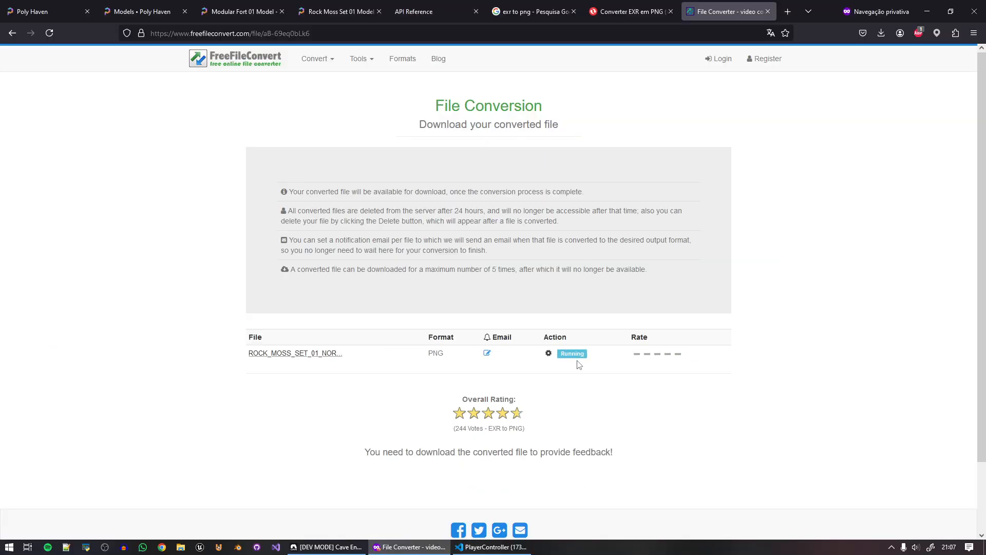
Download the converted PNG normal map and move it into the textures folder inside Rocks.
scroll(565, 368, down, 3)
scroll(616, 362, up, 2)
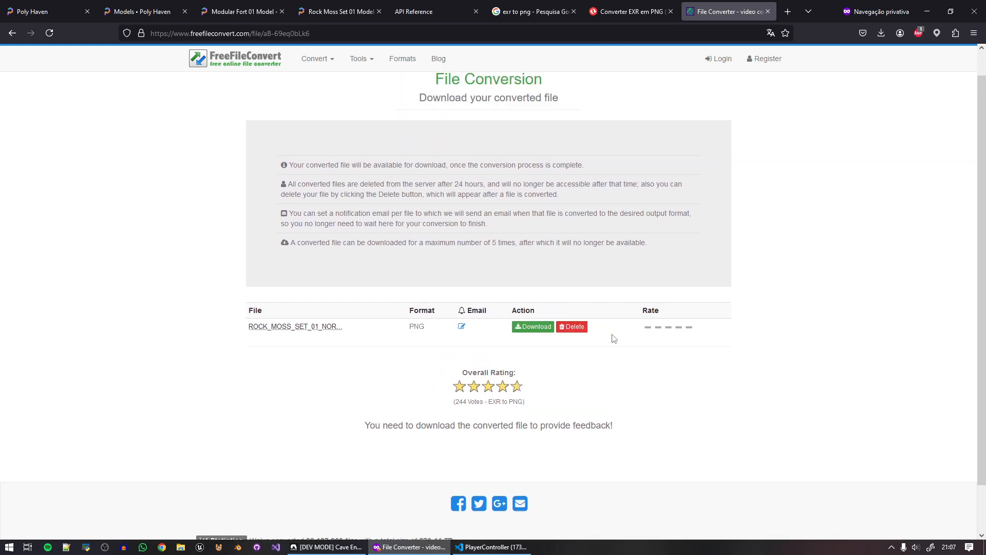
click(544, 329)
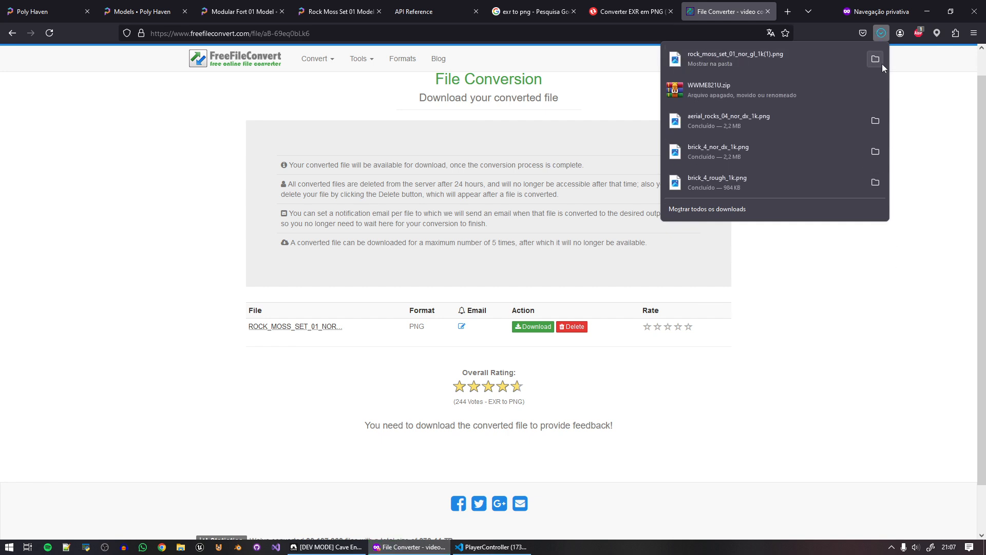
click(880, 63)
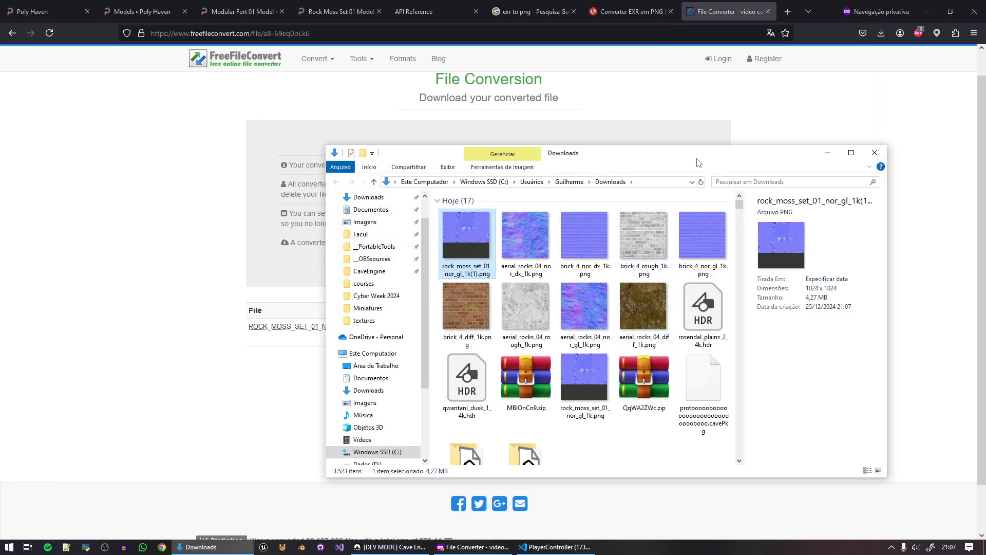
drag(697, 158, 0, 158)
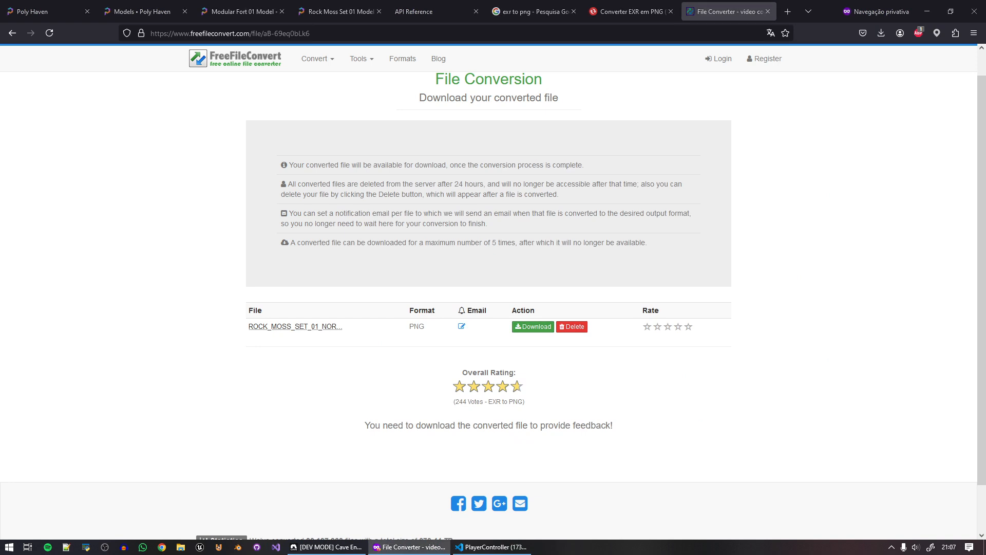
drag(0, 154, 591, 154)
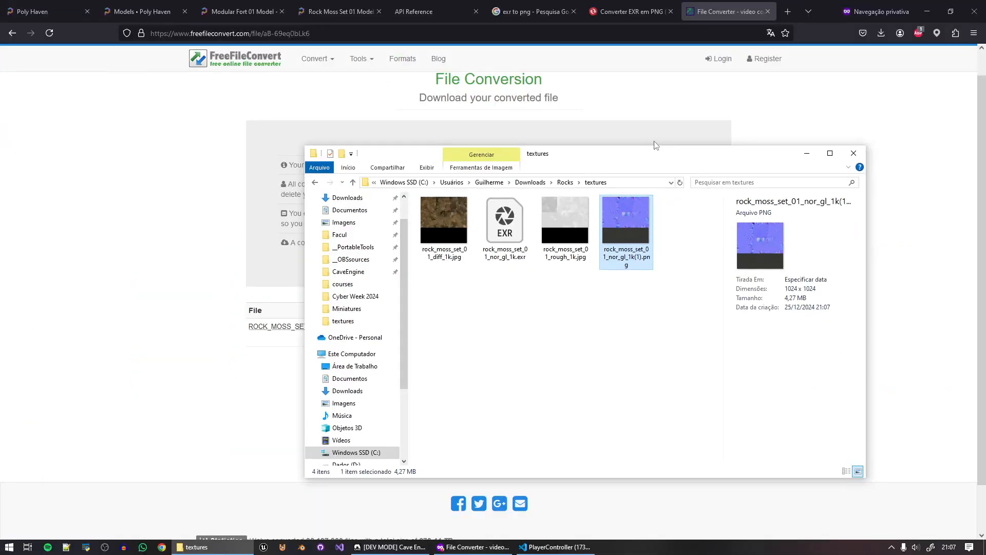
drag(654, 145, 655, 76)
click(853, 83)
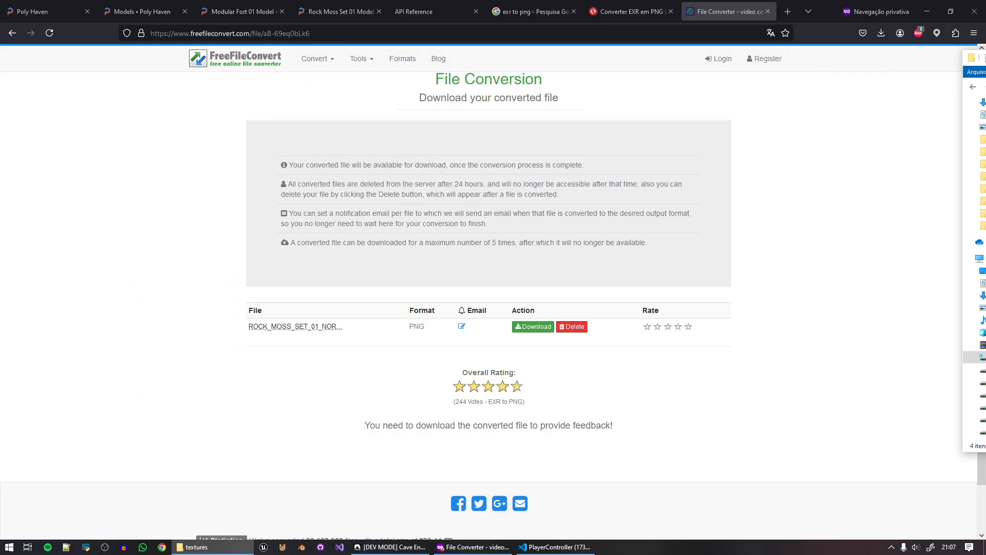
Switch to Cave Engine and add the rock's diffuse, roughness and PNG normal textures to the Textures folder.
click(329, 546)
click(321, 503)
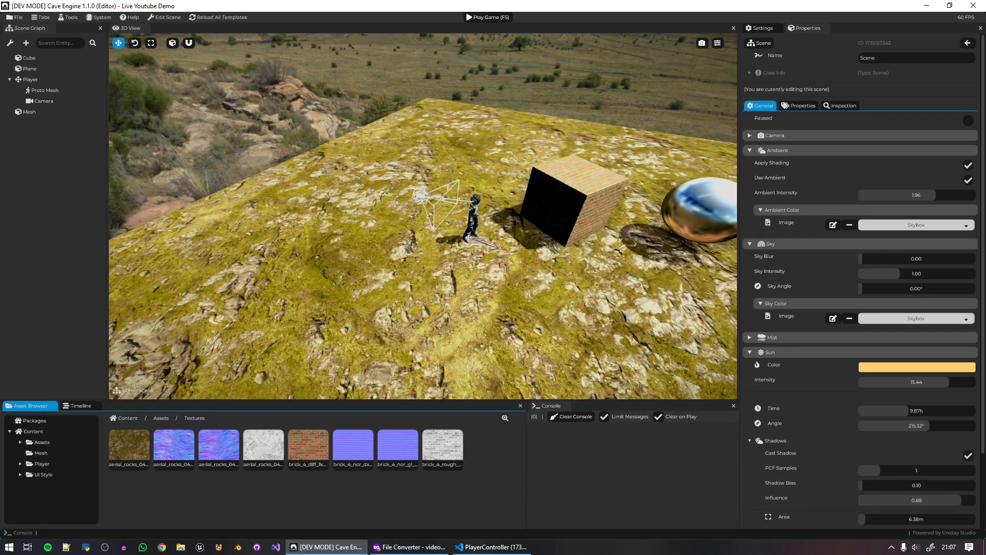
drag(496, 473, 494, 475)
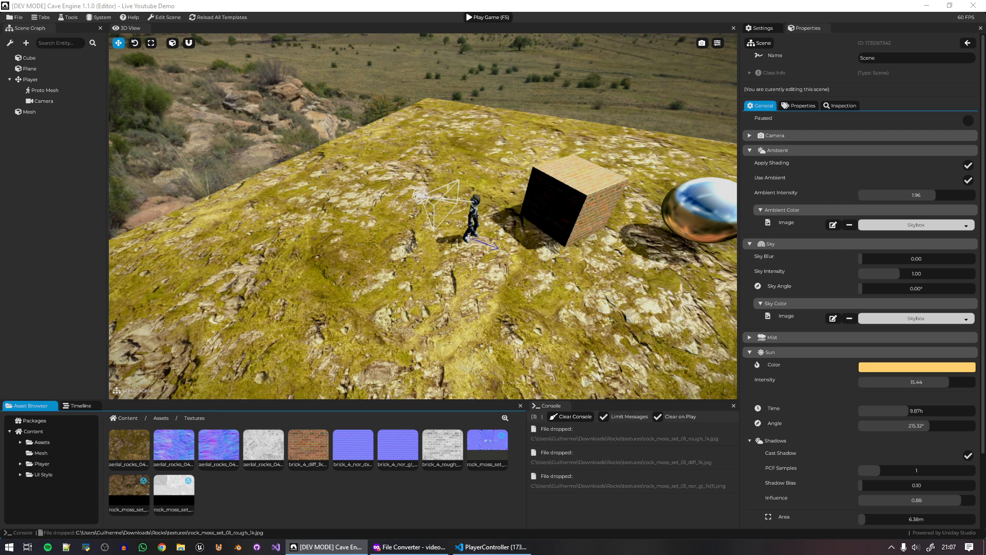
drag(985, 205, 624, 173)
click(218, 511)
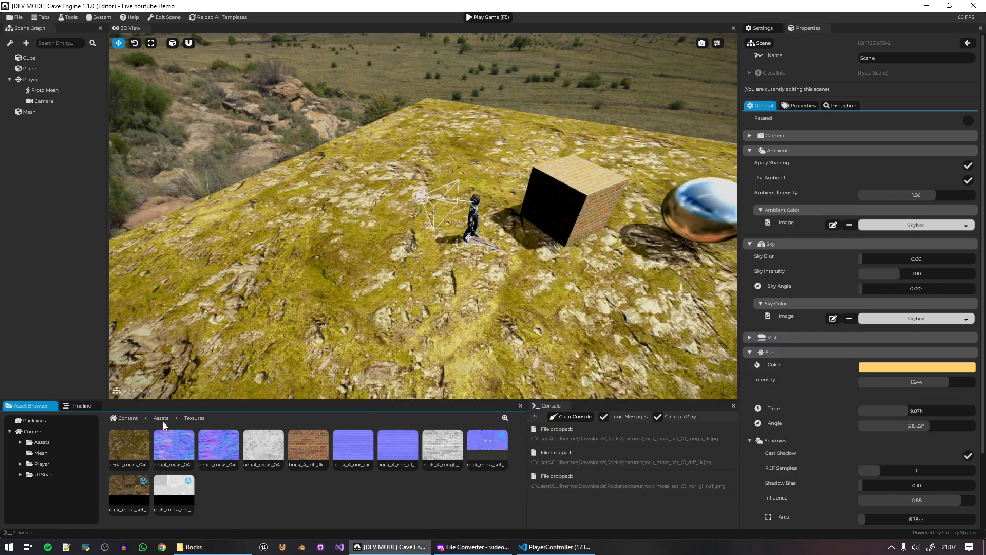
Start importing rock_moss_set_01_1k.fbx into the Assets folder, enabling sub folder creation and excluding the entity template.
click(164, 417)
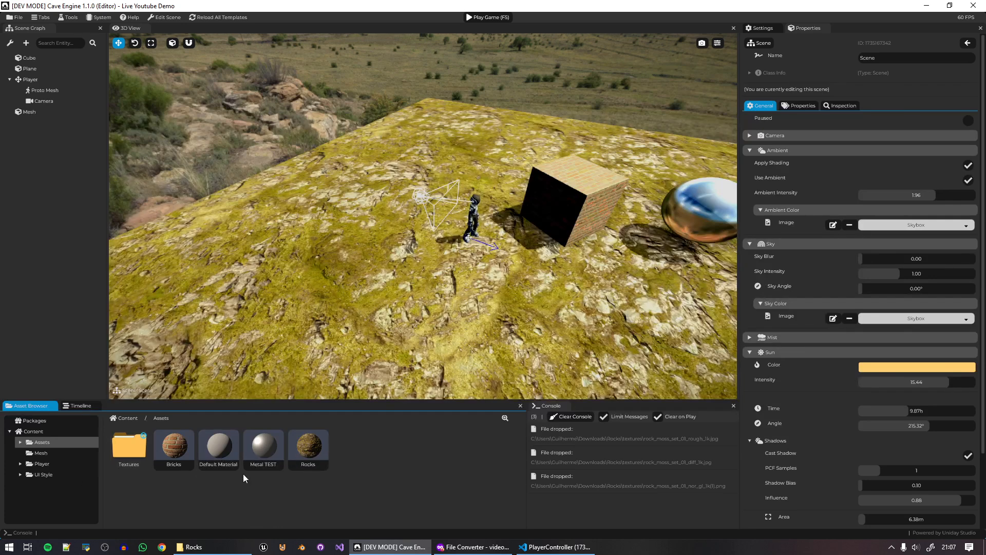
key(alt+Tab)
drag(171, 498, 175, 497)
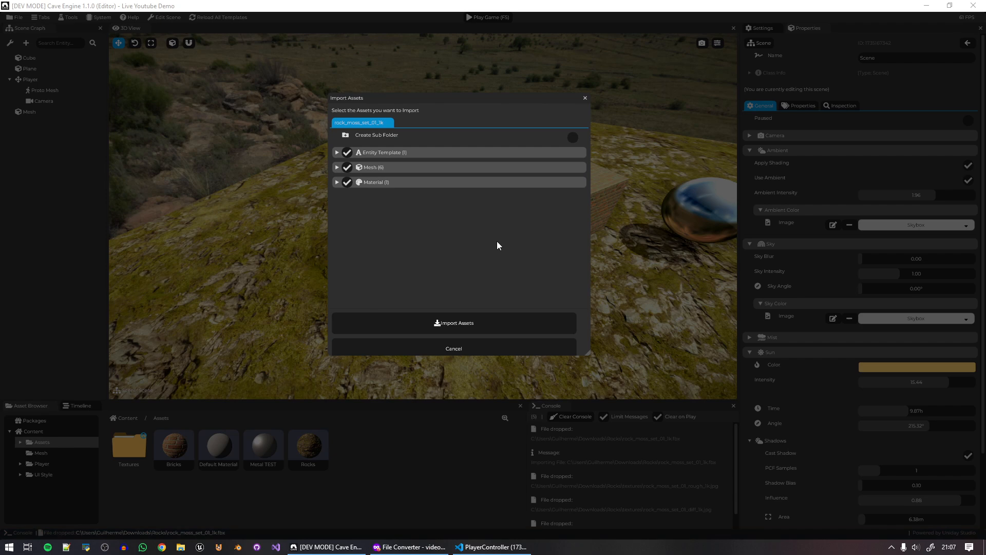
click(573, 139)
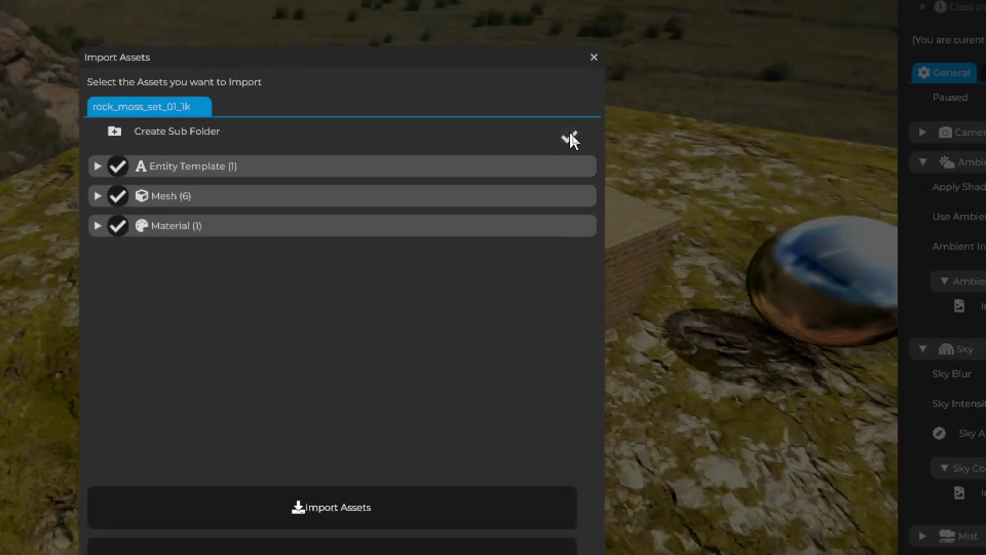
click(127, 165)
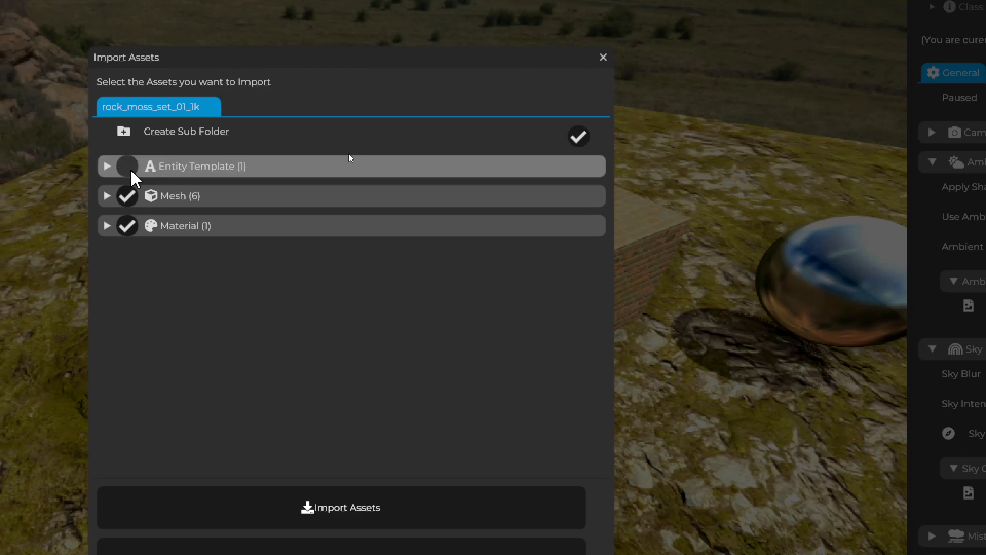
Expand the import's mesh and material lists and rename its material as Rock Moss.
click(107, 197)
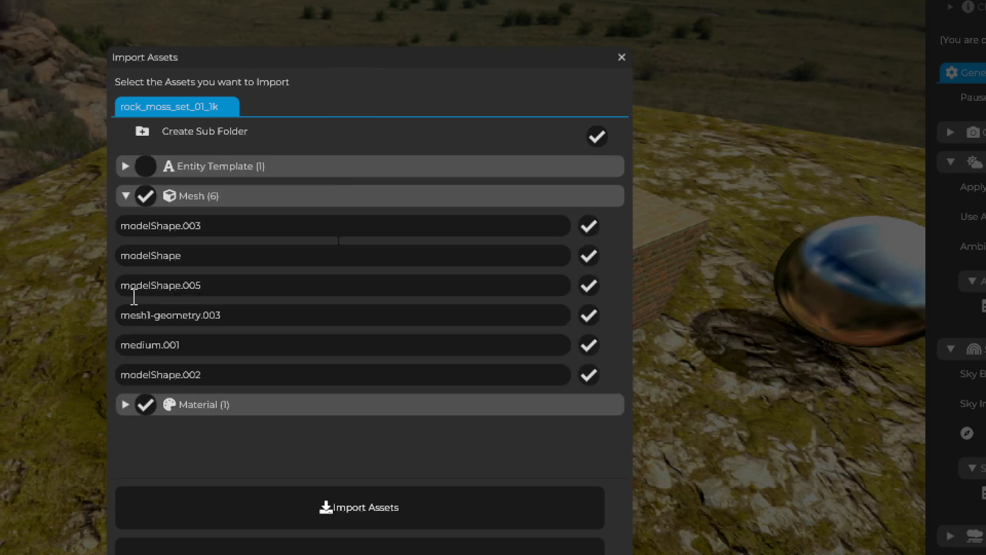
click(126, 405)
click(192, 431)
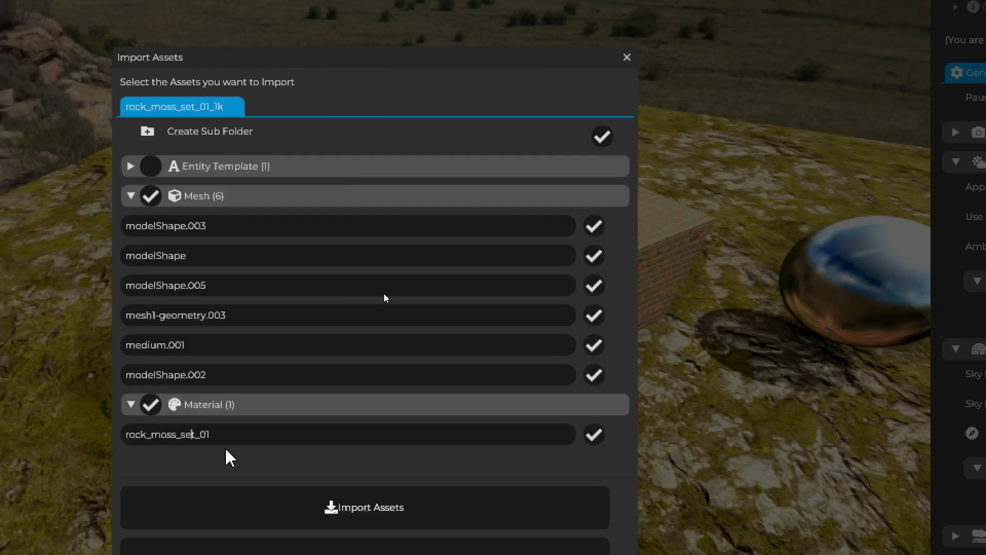
text(Rock Moss)
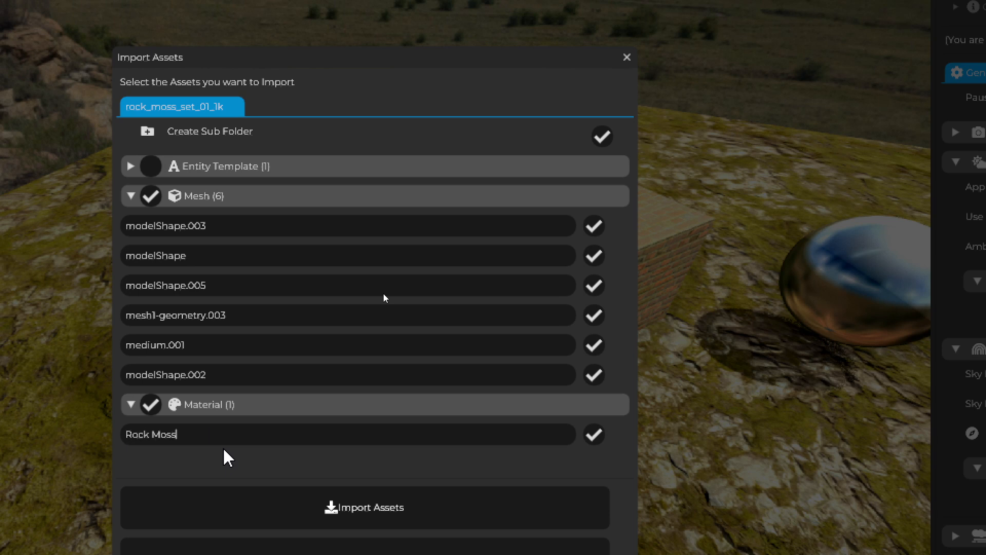
Rename the first three meshes in the import list as Rock 01, Rock 02 and Rock 03.
click(233, 229)
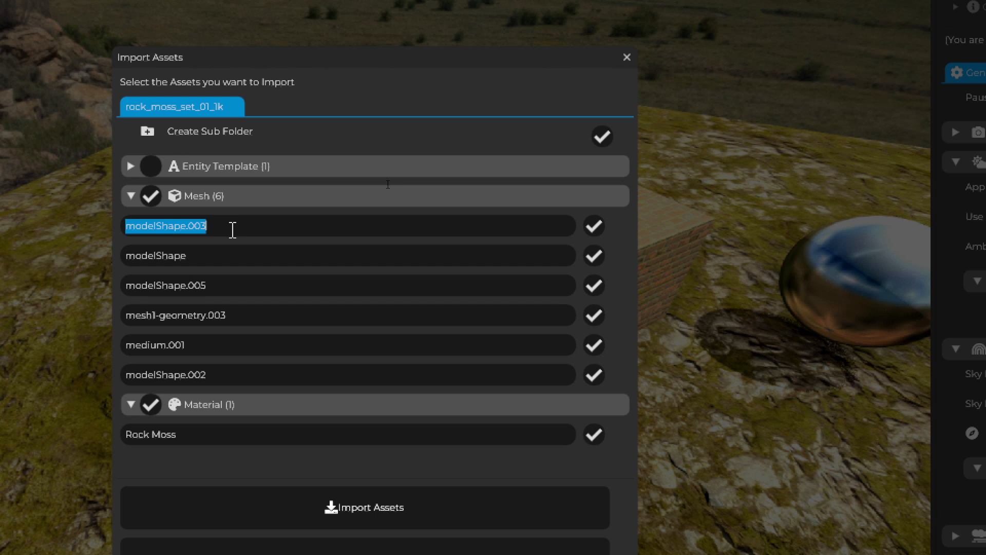
text(Rock 0)
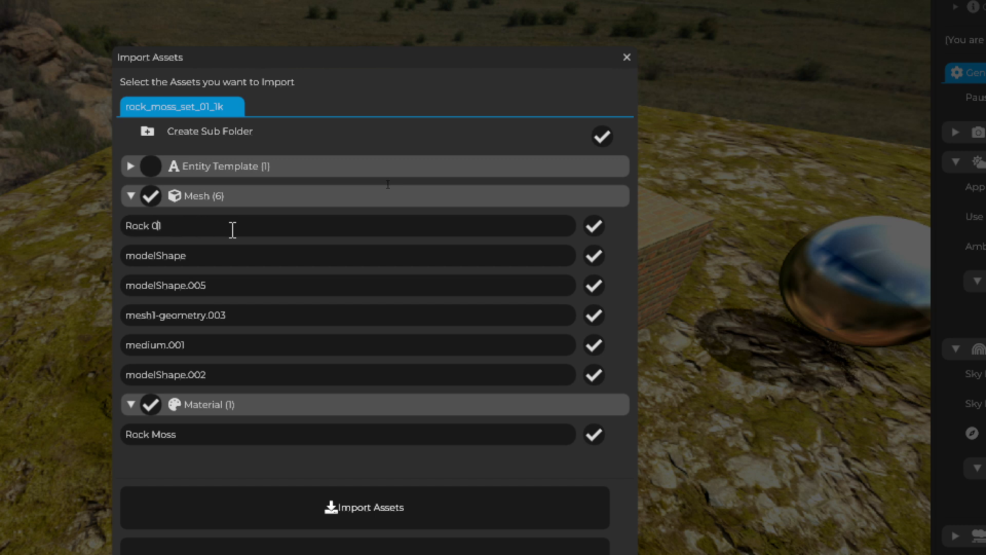
key(ctrl+a)
key(ctrl+c)
key(Tab)
key(ctrl+v)
key(BackSpace)
text(2)
key(Tab)
key(ctrl+v)
key(BackSpace)
text(3)
Rename the remaining three meshes as Rock 04, Rock 05 and Rock 06, and import the assets.
key(Tab)
key(ctrl+v)
key(BackSpace)
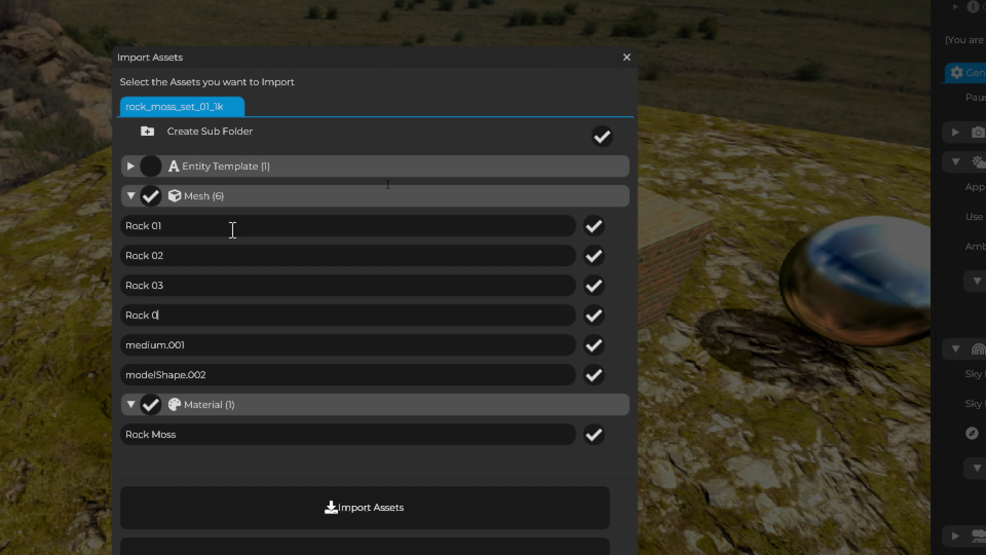
text(4)
key(Tab)
key(ctrl+v)
key(BackSpace)
text(5)
key(Tab)
key(ctrl+v)
key(BackSpace)
text(6)
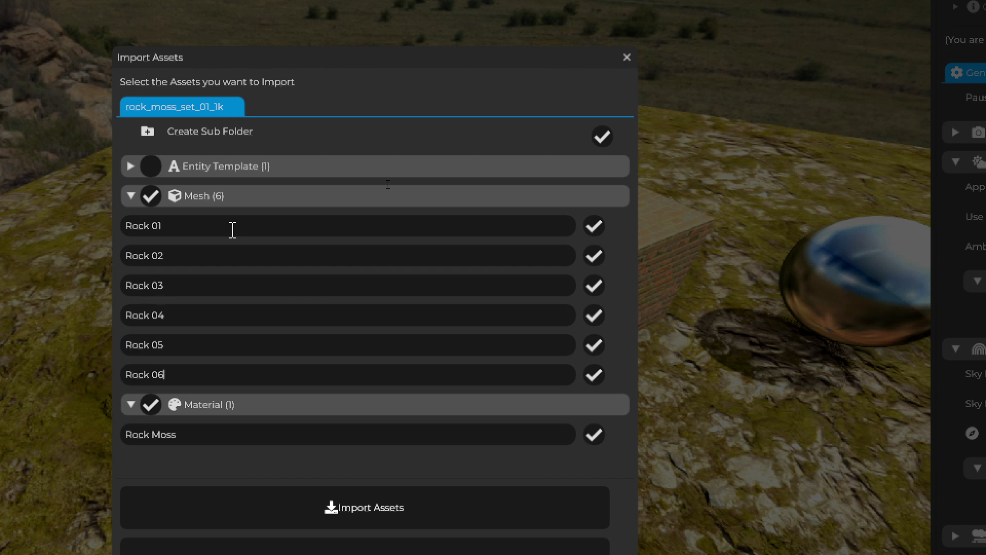
click(233, 229)
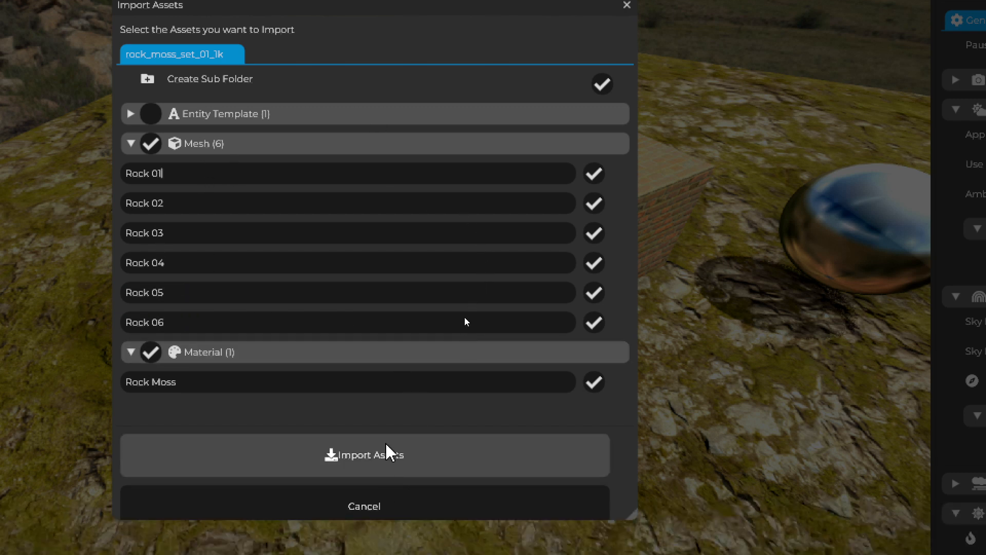
click(373, 456)
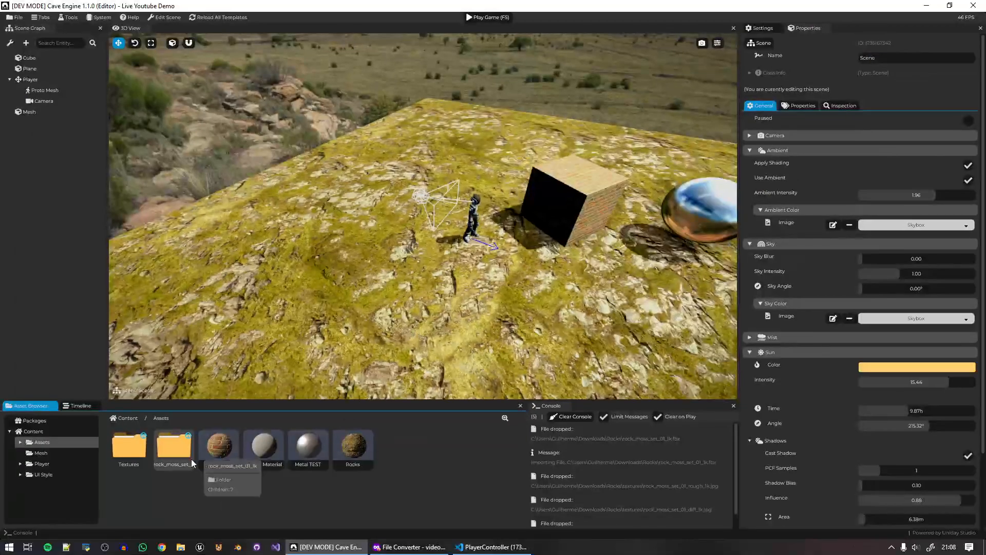
Rename the imported rock_moss_set_01_1k folder as Rock Moss.
right_click(166, 452)
double_click(226, 461)
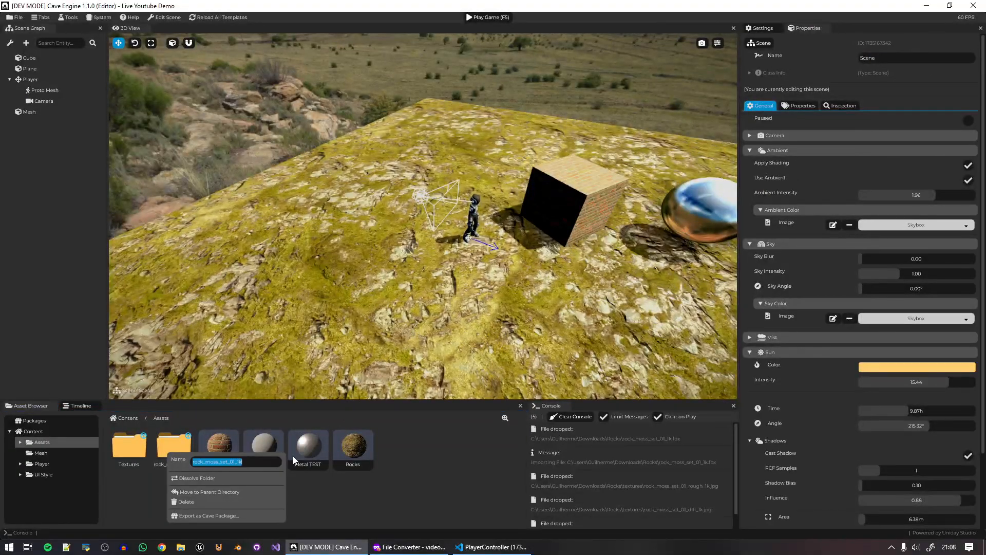
text(Rock Moss)
key(Return)
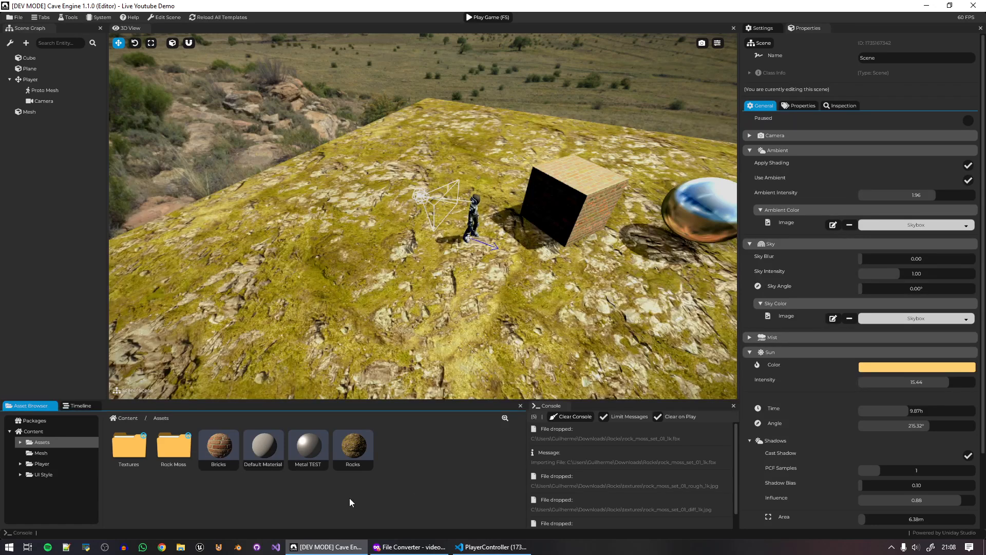
In the Rock Moss material, assign rock_moss_set_01_rough_1k.jpg as roughness texture and rock_moss_set_01_nor_gl_1k(1).png as normal map.
double_click(185, 456)
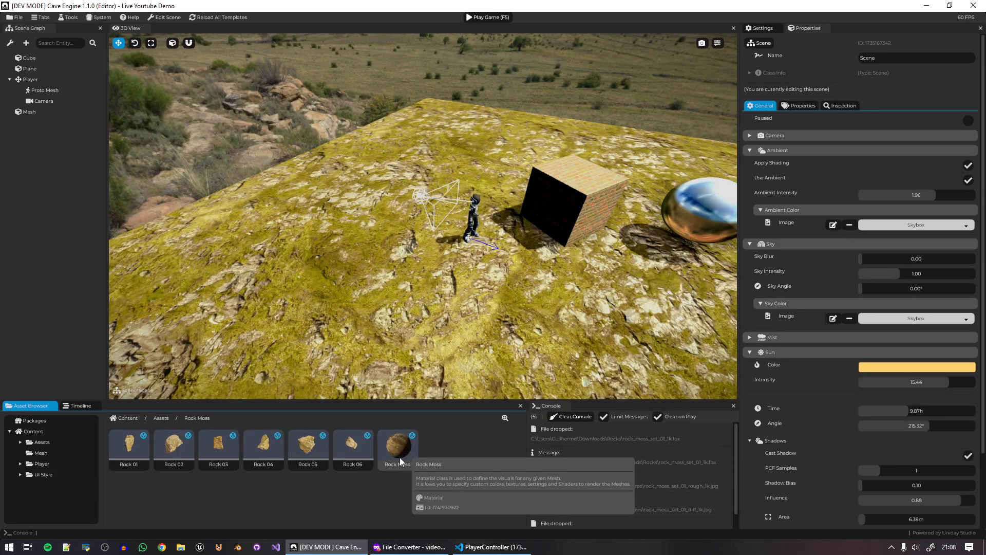
click(397, 446)
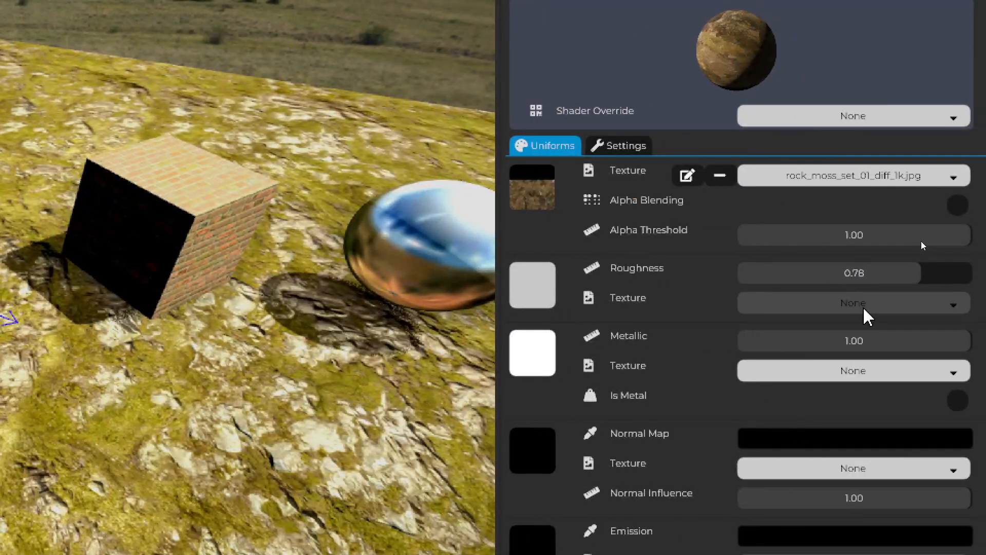
click(864, 311)
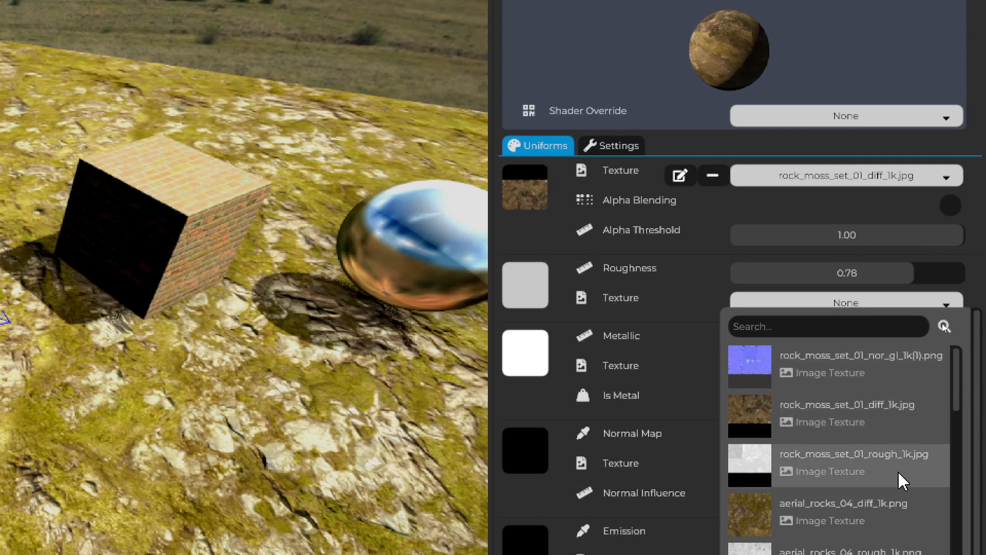
click(898, 470)
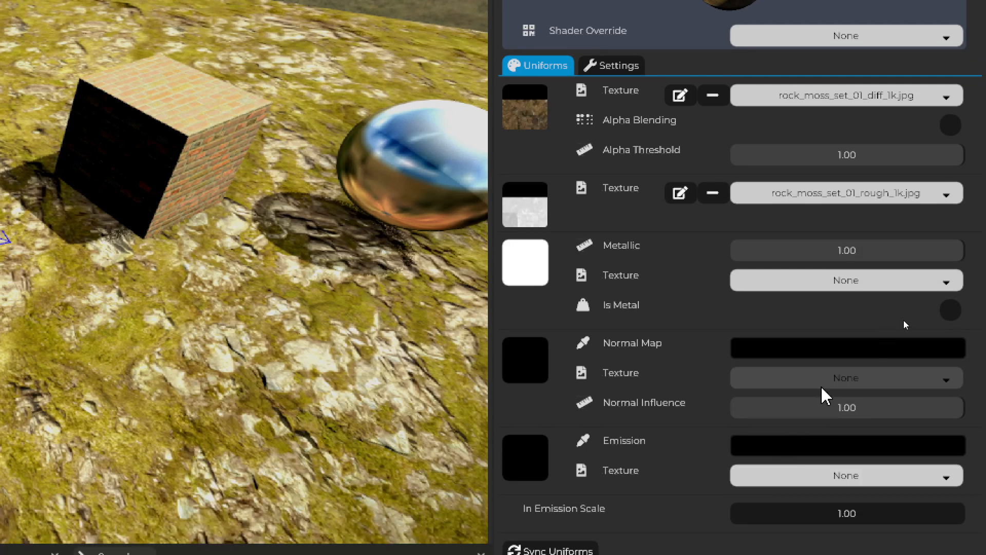
click(828, 383)
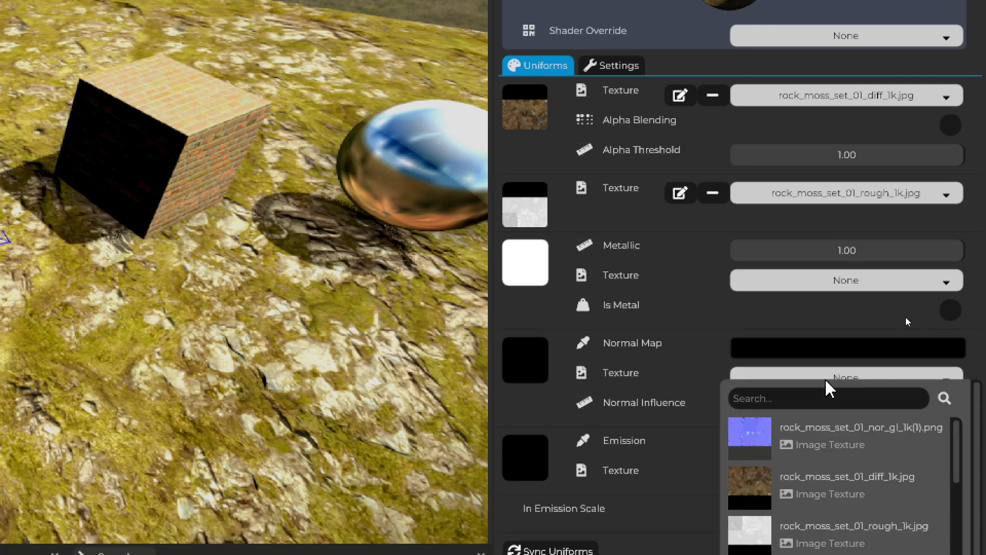
click(845, 437)
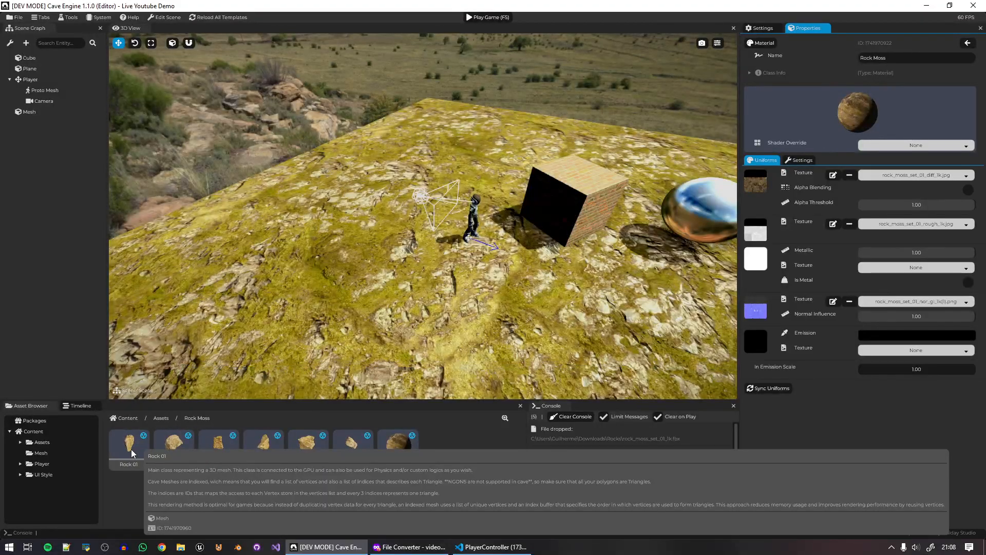
Place the Rock 02 mesh on the ground near the player, scale it to about 1.91, and save the project.
drag(174, 446, 370, 258)
key(e)
key(r)
key(w)
click(572, 98)
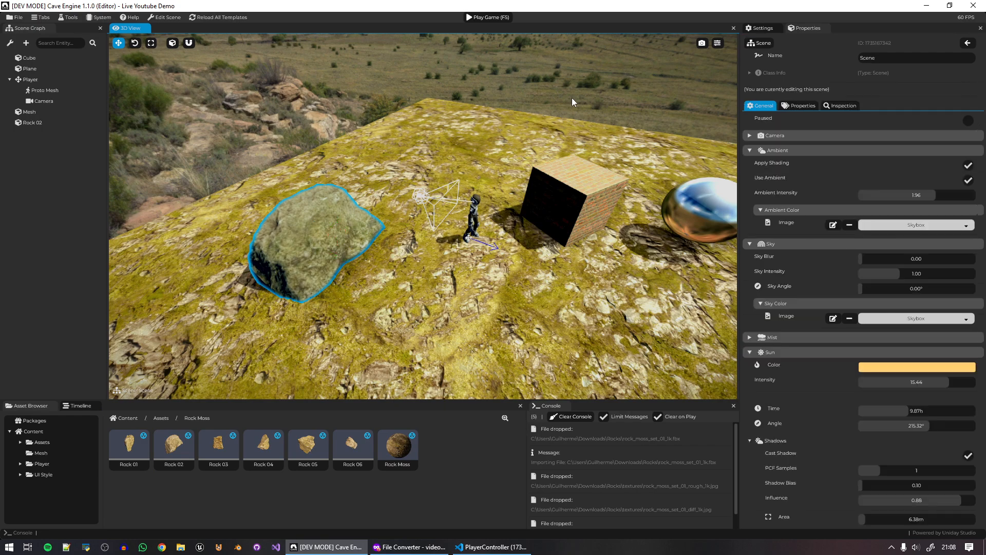
key(ctrl+s)
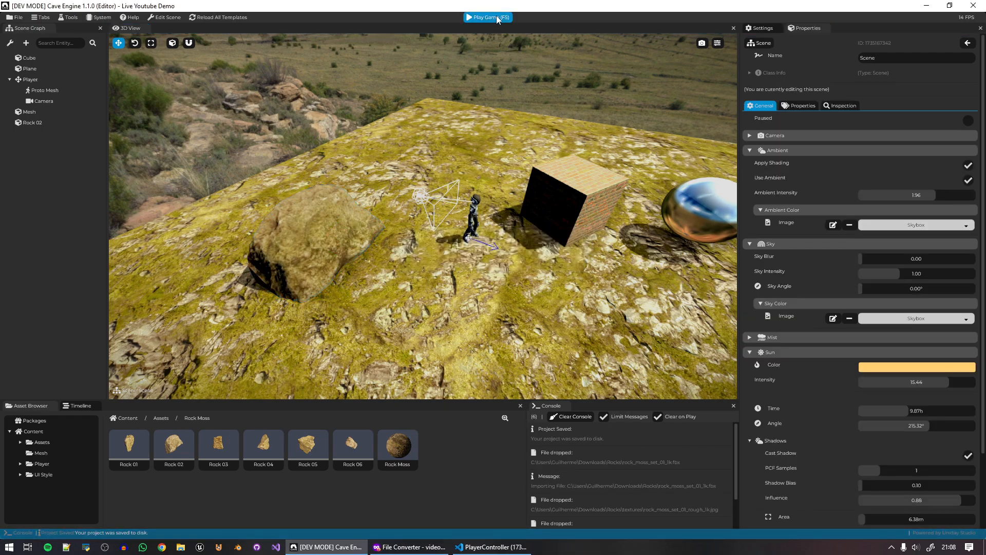
Play the game, walk the character up to the placed rock to view it, and stop the game.
click(496, 16)
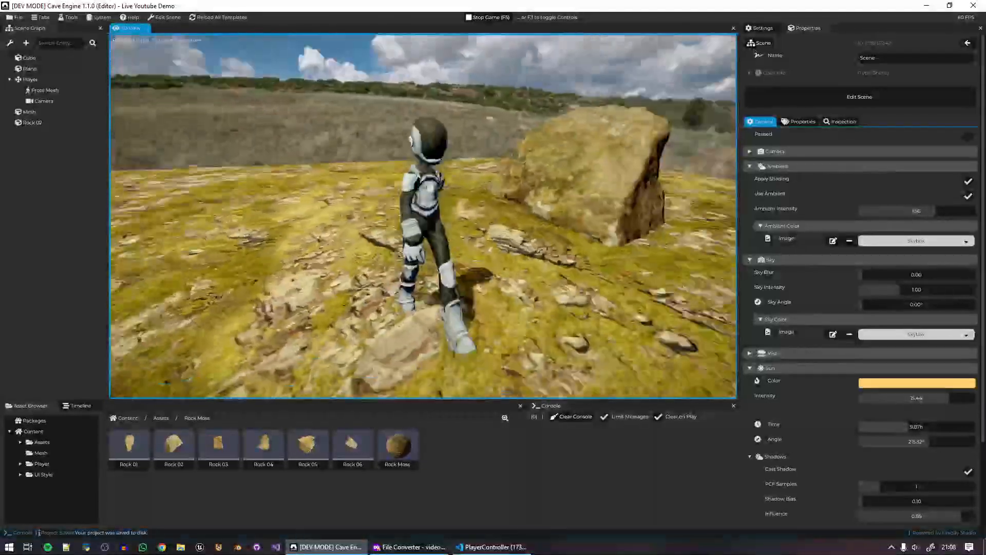
key(w)
key(w)
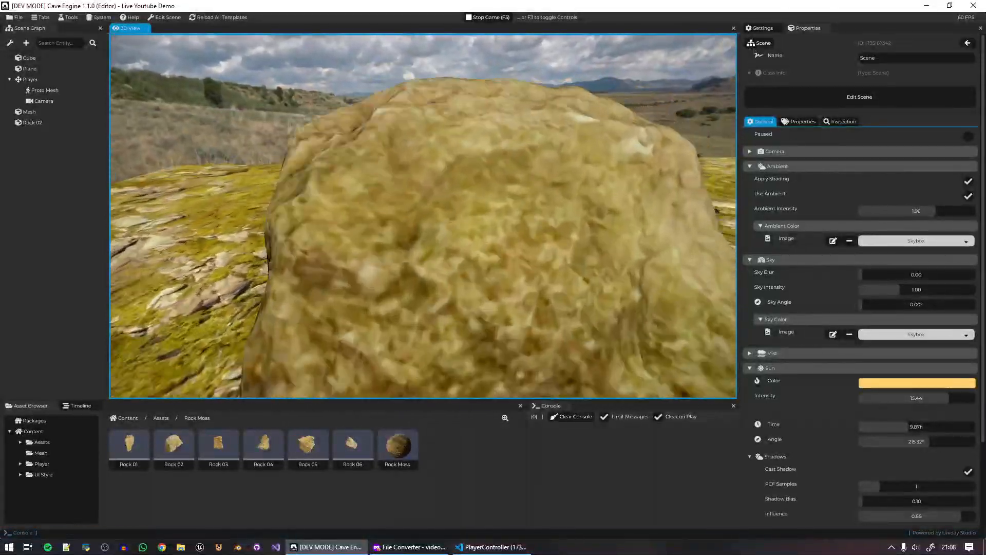
key(s)
key(F5)
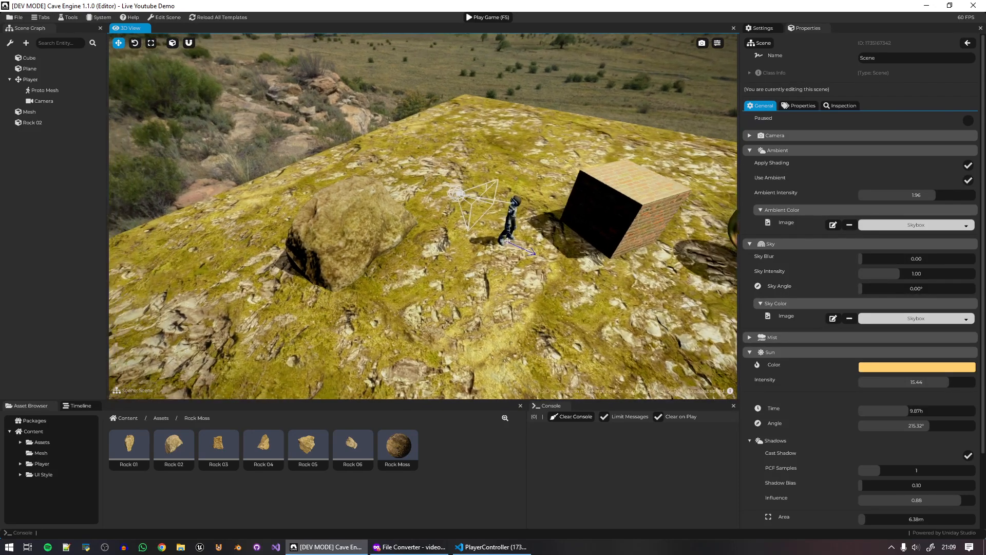
Examine the placed rock's geometry up close in wireframe and return to the shaded view.
click(459, 249)
click(426, 241)
key(w)
right_drag(483, 238, 485, 238)
key(z)
click(522, 66)
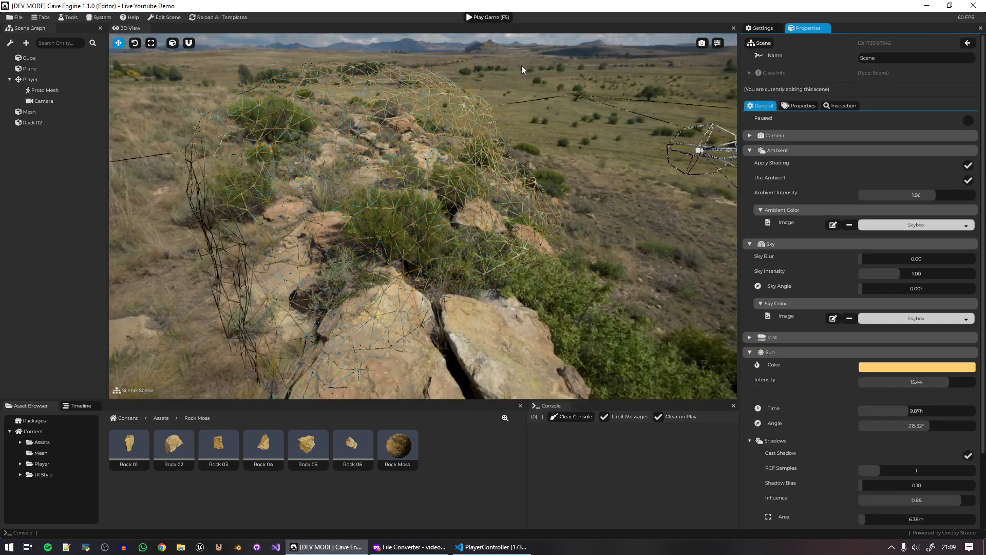
right_drag(522, 66, 504, 66)
right_drag(602, 250, 646, 251)
key(a)
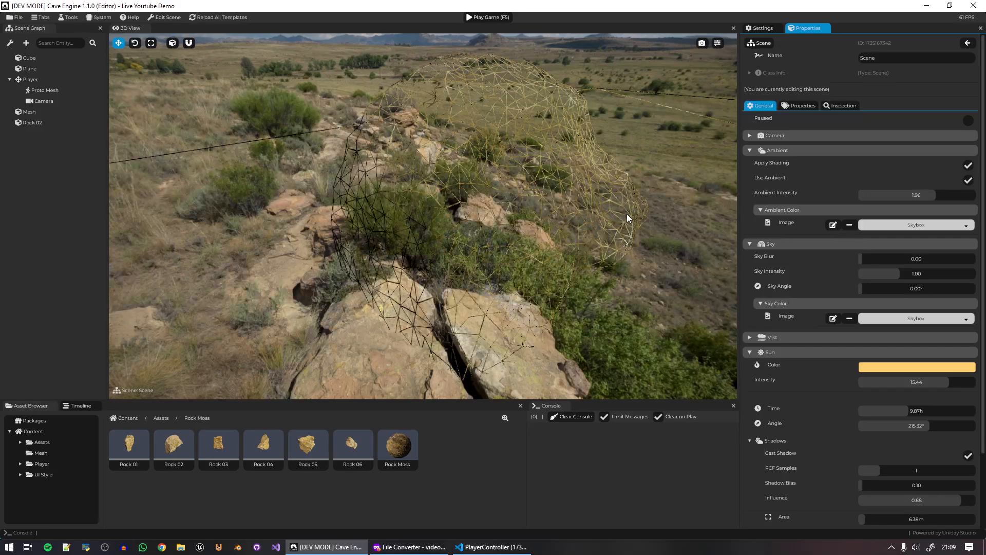
key(z)
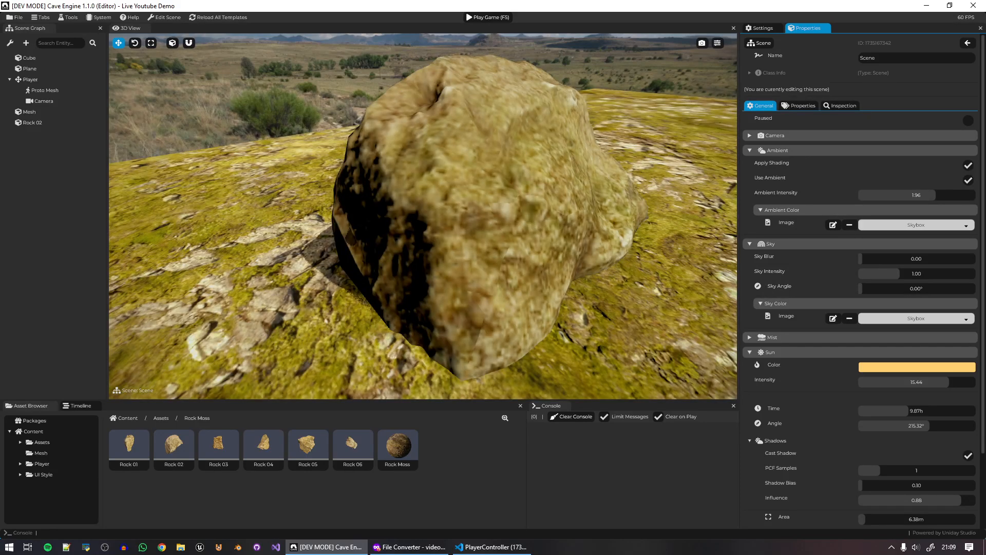
Promote the Rock 02 entity in the scene to an entity template in the Rock Moss folder.
click(463, 501)
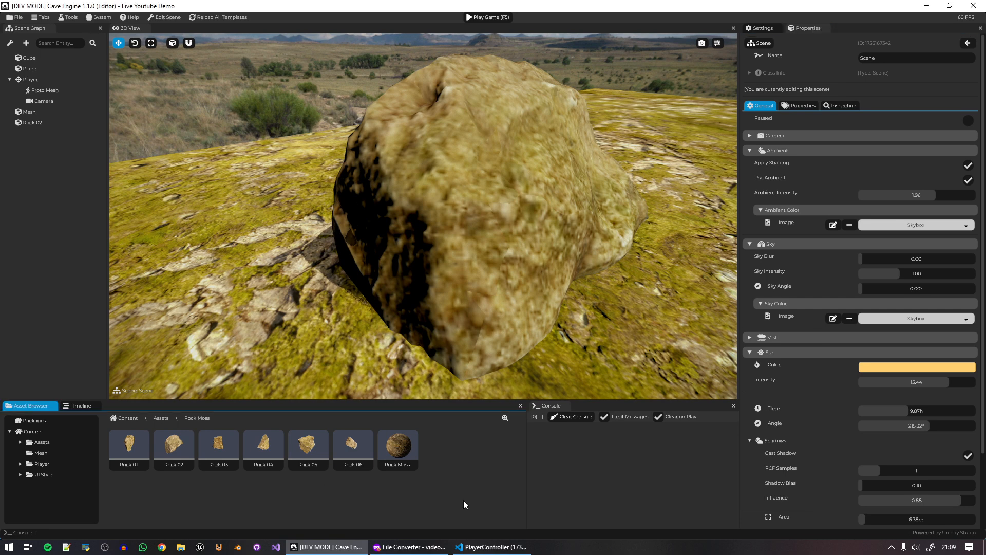
click(529, 242)
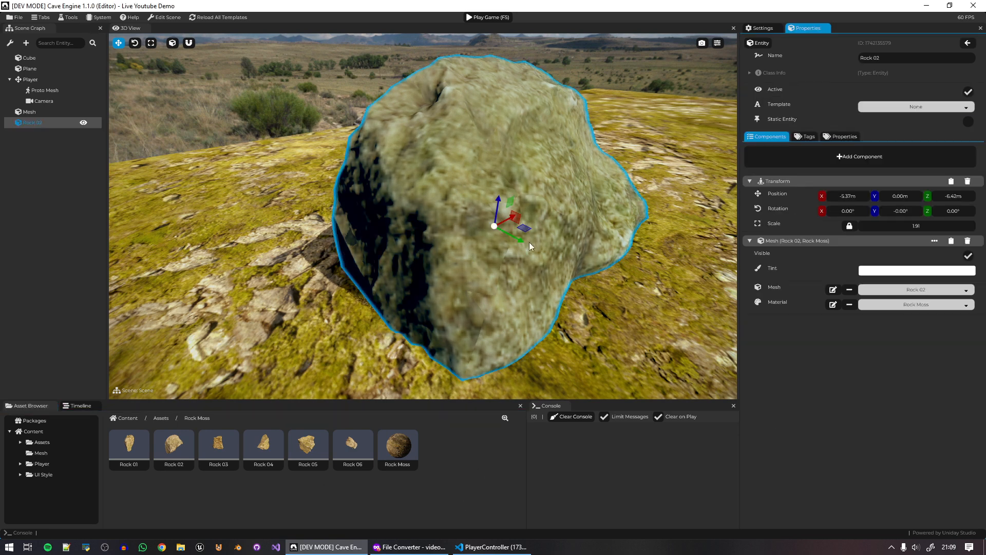
right_drag(529, 242, 575, 236)
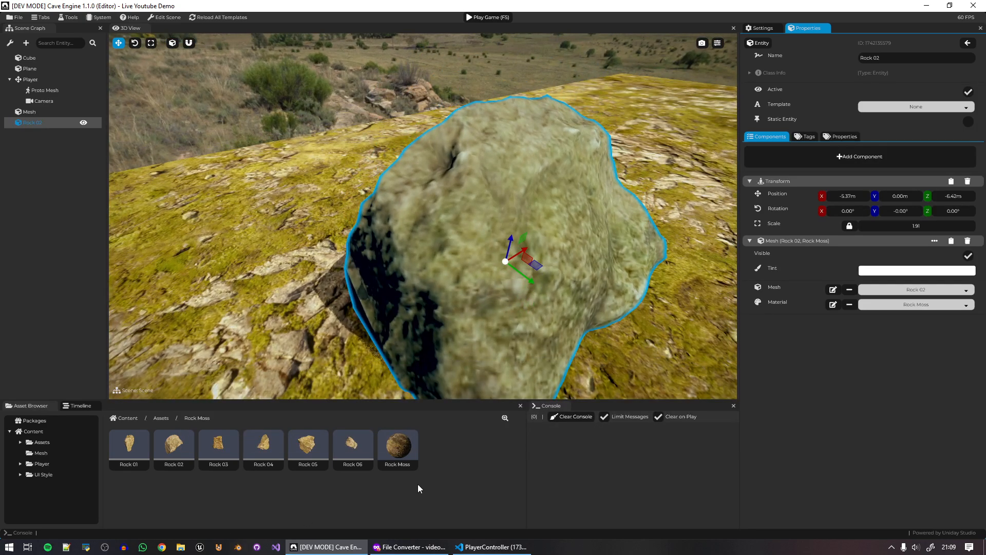
mouse_move(349, 465)
right_click(35, 122)
click(17, 122)
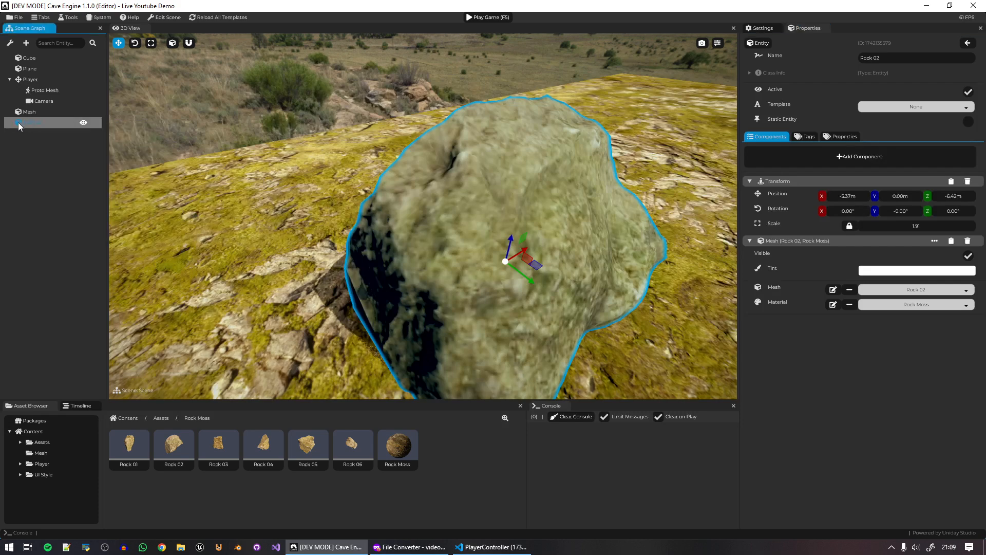
right_click(27, 124)
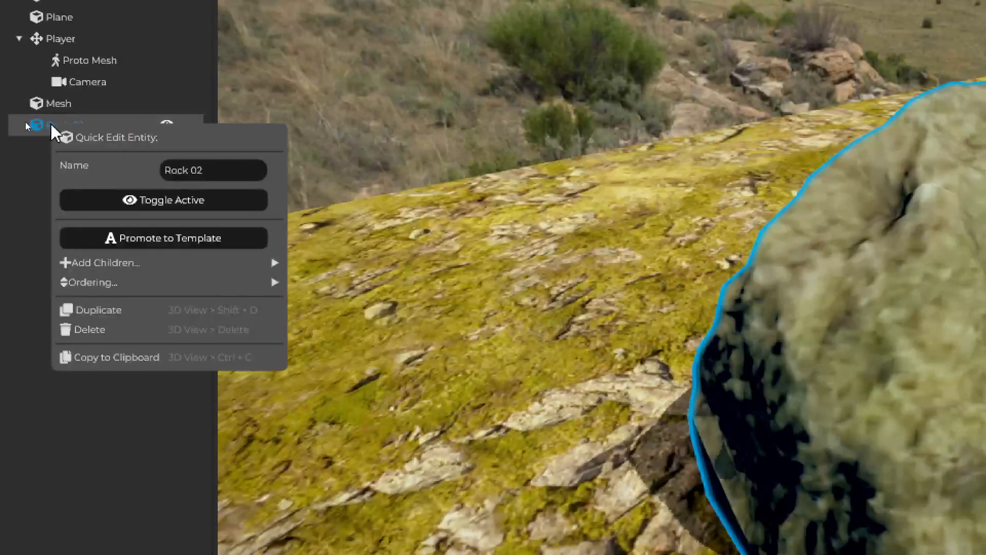
click(212, 244)
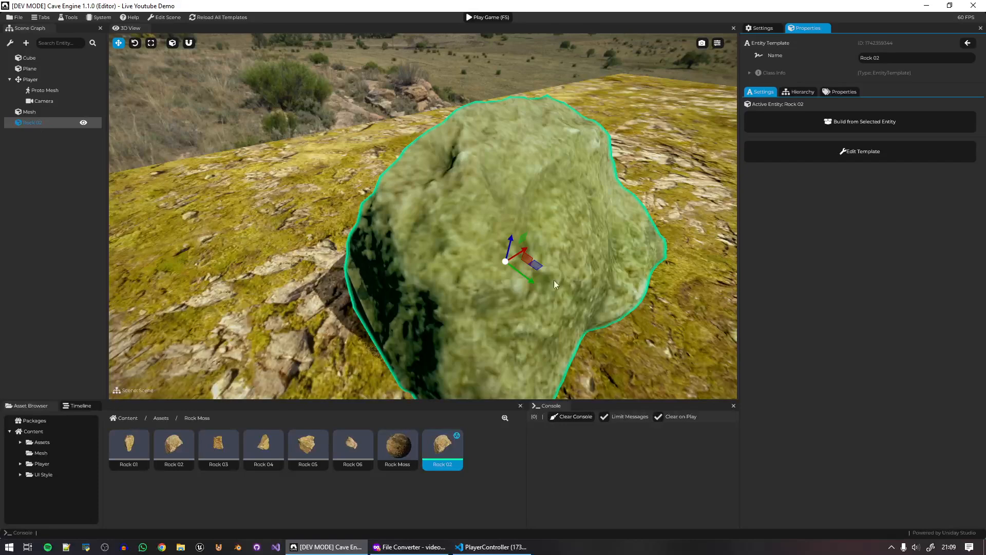
Duplicate the Rock 02 template instance and adjust the copy's position, rotation and scale on the ground near the player.
click(460, 87)
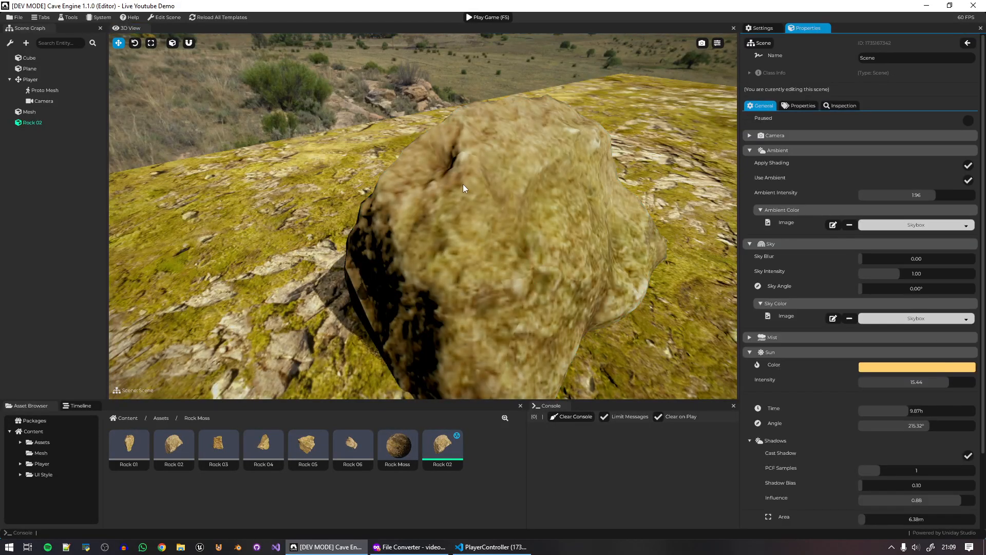
click(464, 184)
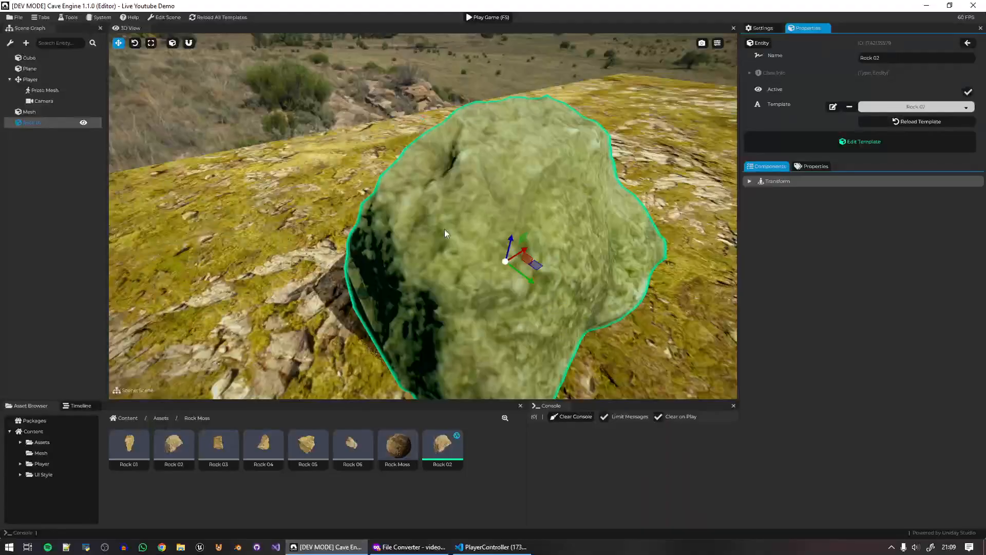
click(39, 132)
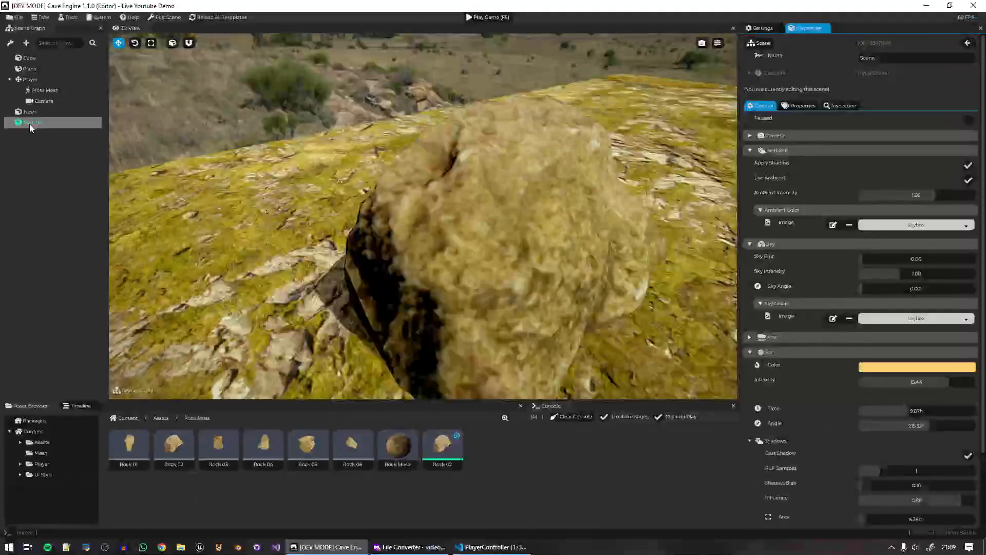
click(31, 123)
middle_drag(461, 250, 516, 251)
scroll(518, 251, down, 4)
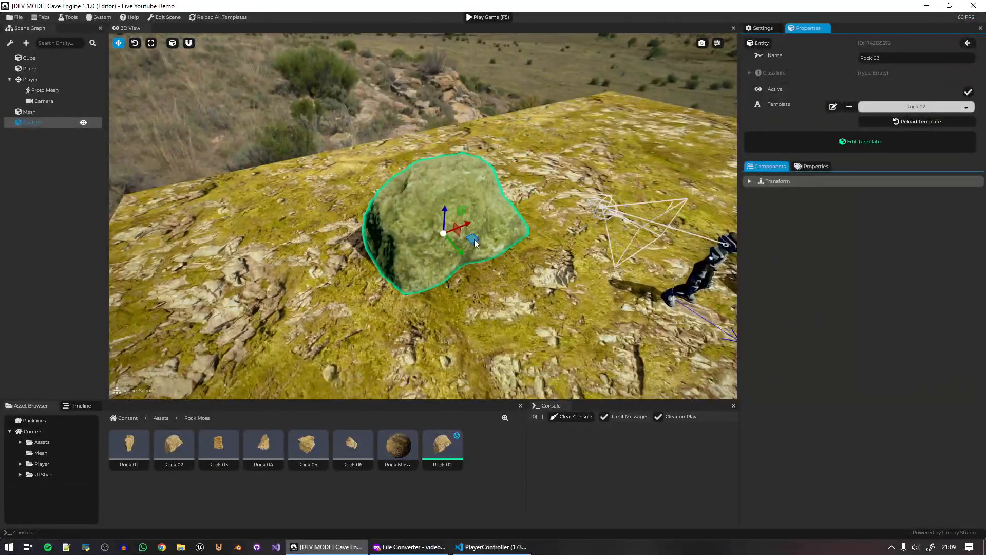
shift+drag(475, 236, 674, 186)
key(r)
key(g)
key(r)
key(s)
key(g)
Place a third Rock 02 instance between the other two rocks and adjust its scale and position.
click(496, 95)
key(w)
right_drag(411, 178, 455, 175)
click(455, 175)
key(s)
drag(454, 189, 471, 194)
key(g)
Open the Rock 02 entity template for editing and reset its rock's position to the origin.
click(482, 462)
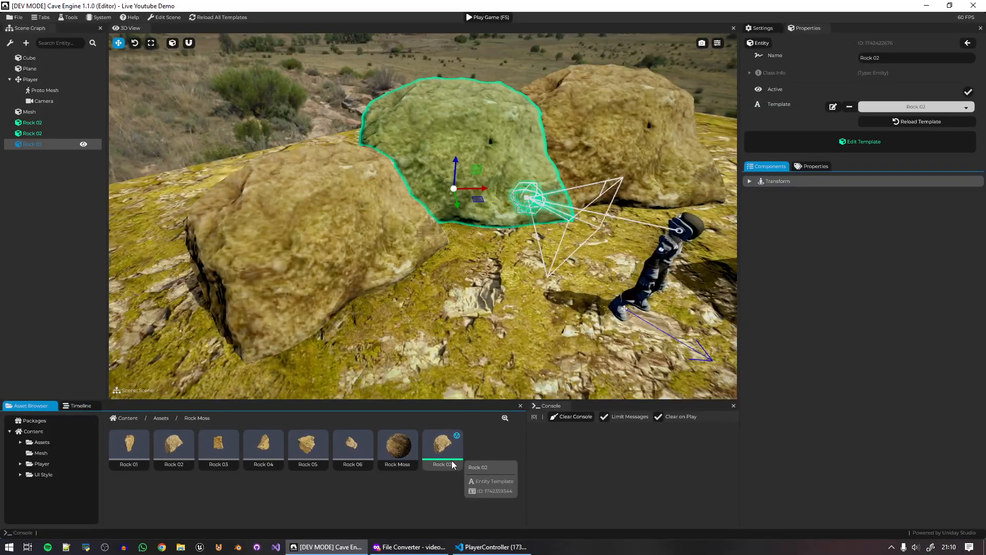
double_click(445, 443)
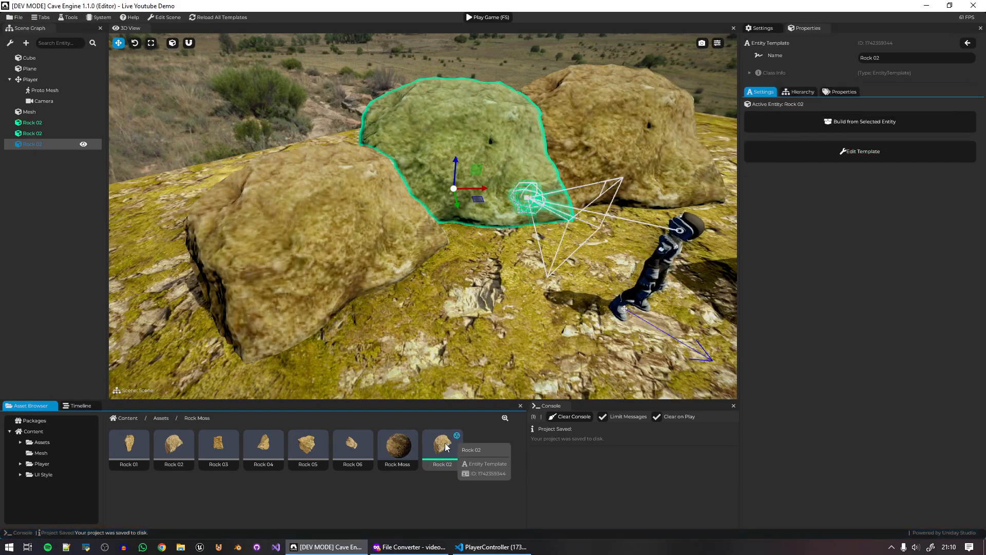
right_drag(368, 230, 342, 261)
click(276, 181)
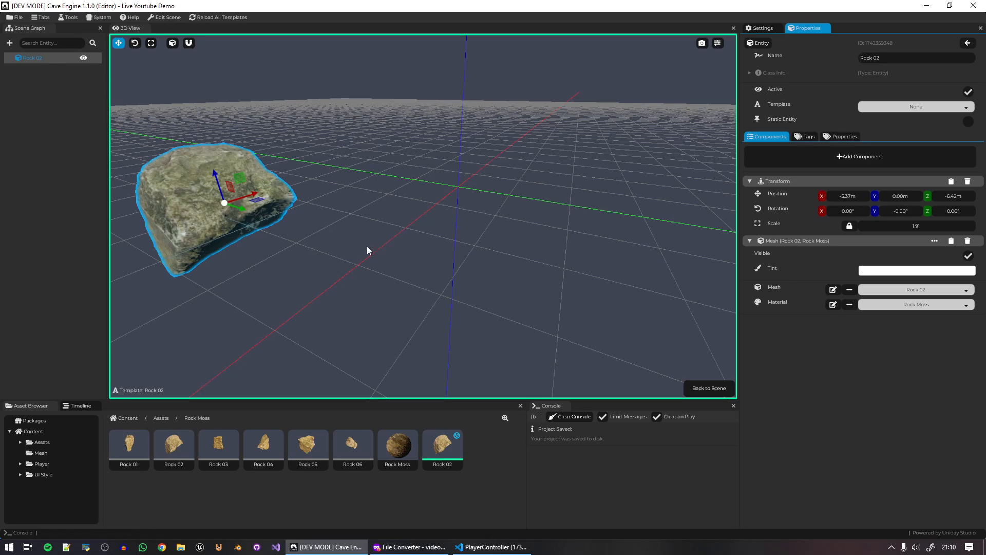
key(alt+g)
right_drag(507, 205, 438, 223)
key(w)
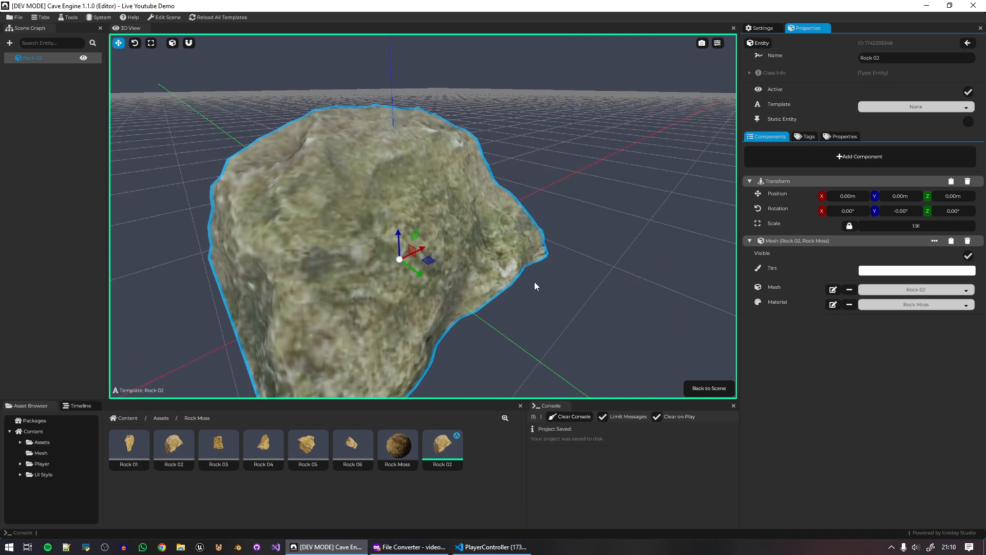
Set the template rock's mesh tint to red and return to the scene.
click(900, 270)
click(900, 293)
click(787, 326)
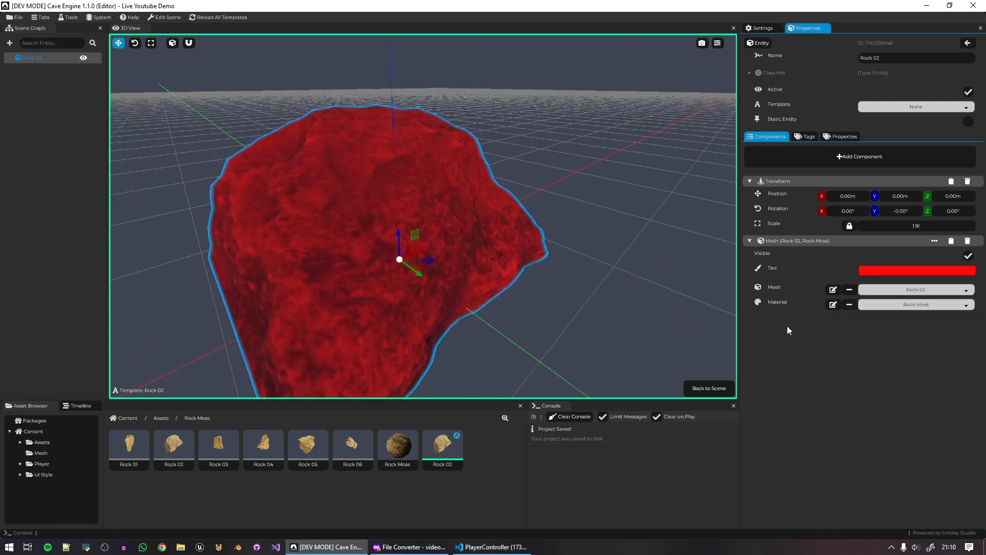
click(606, 252)
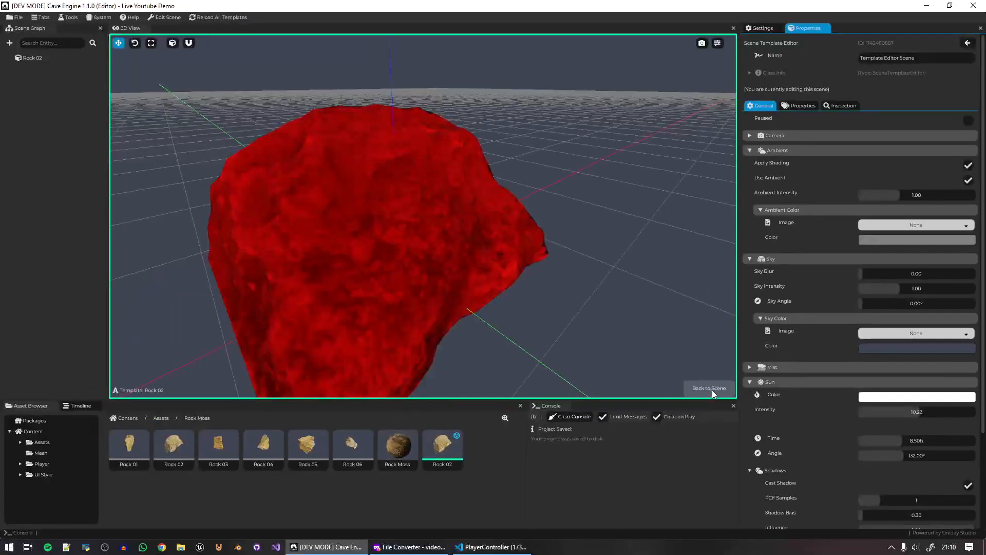
click(709, 388)
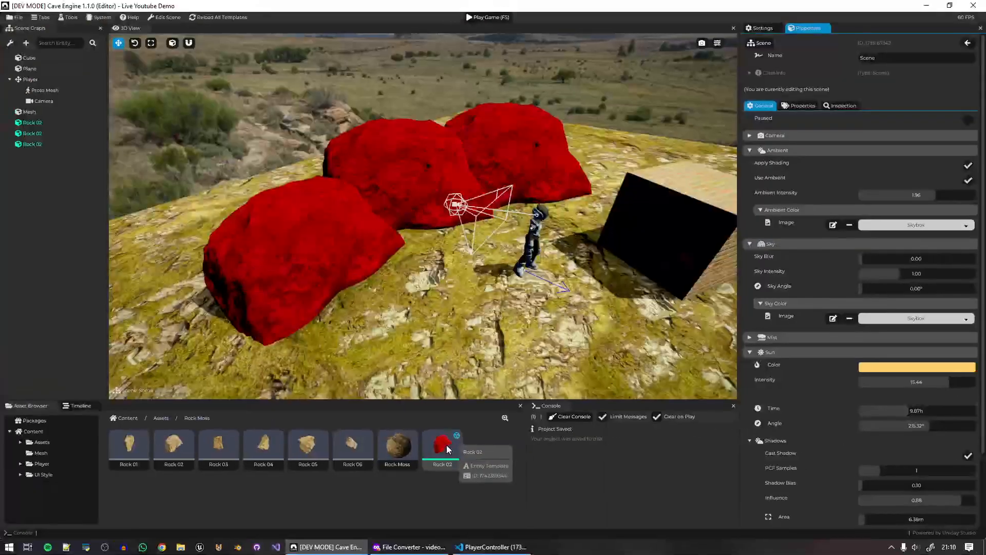
Reopen the Rock 02 entity template and set its rock's mesh tint back to white.
click(446, 445)
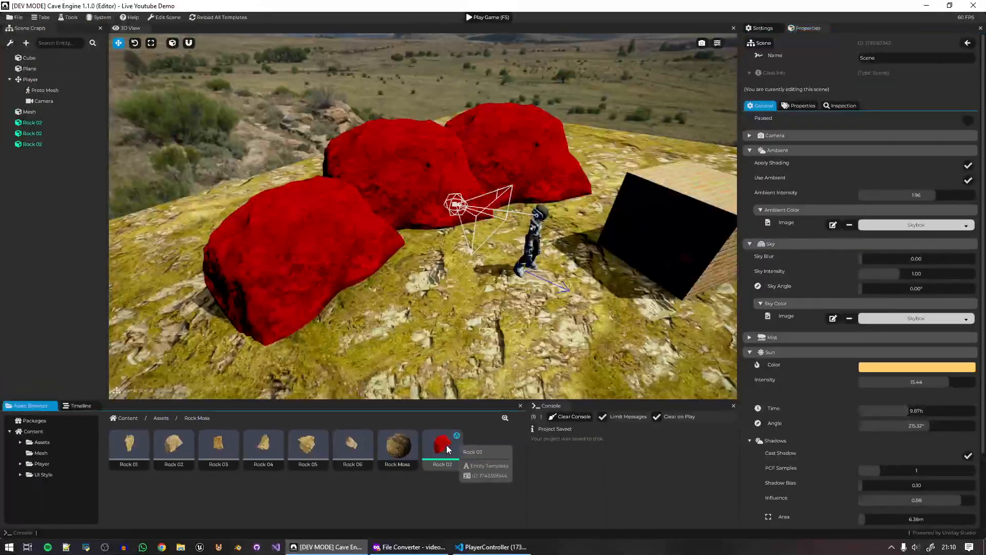
double_click(446, 445)
key(w)
mouse_move(536, 316)
right_down()
mouse_move(503, 278)
mouse_move(504, 298)
mouse_move(525, 300)
right_up()
click(34, 58)
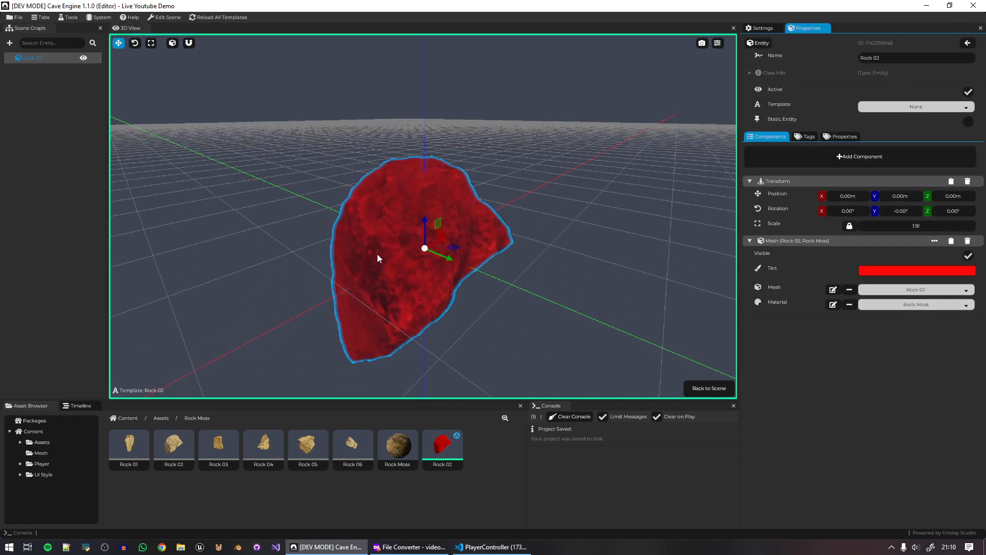
click(919, 271)
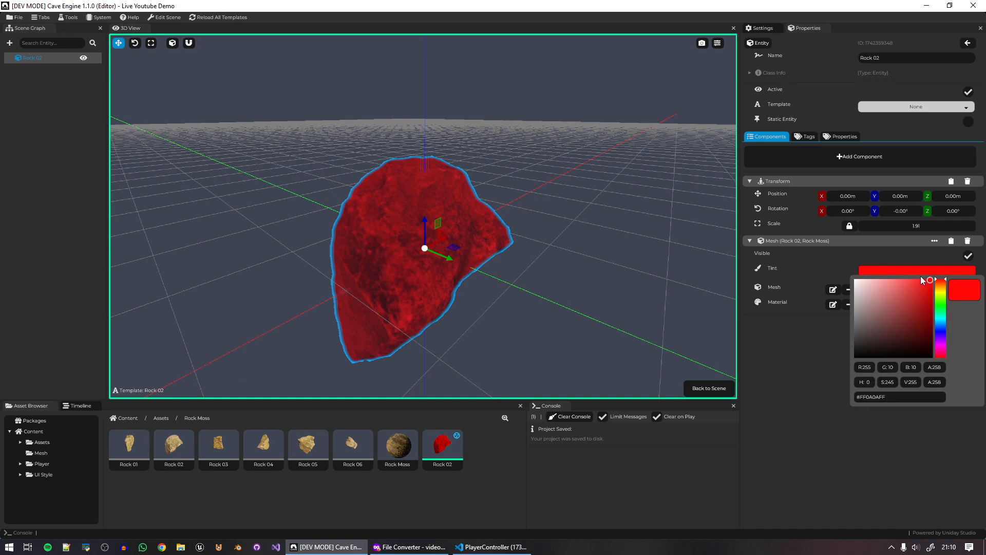
click(857, 280)
click(819, 415)
click(442, 491)
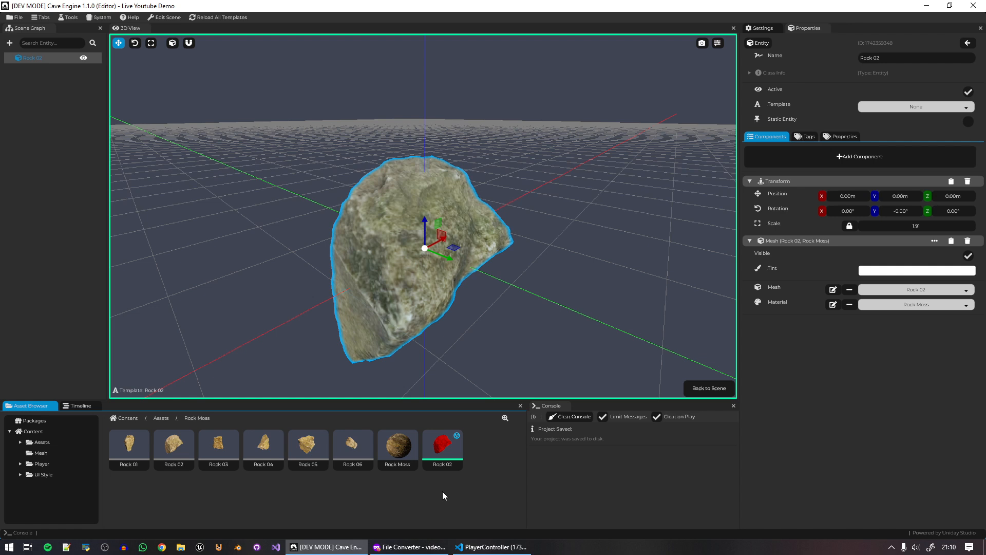
Create a rigid body from the template rock's mesh and inspect its collision wireframe.
click(936, 242)
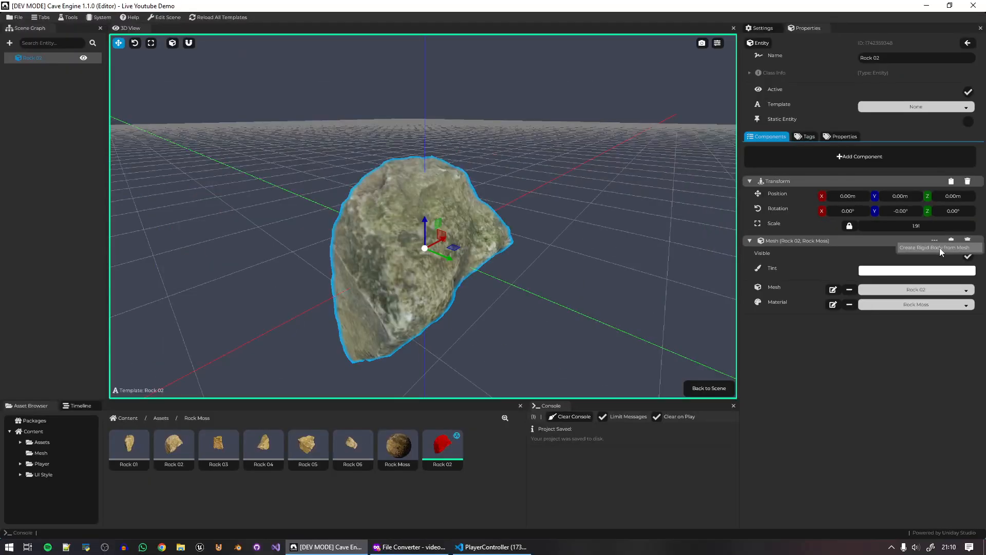
click(936, 247)
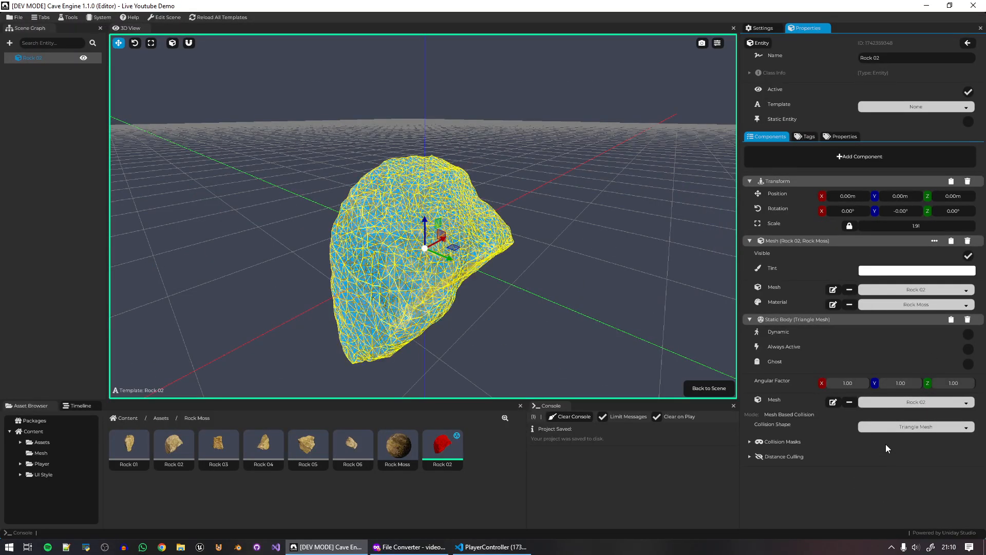
right_drag(555, 257, 506, 275)
key(w)
key(a)
key(d)
key(s)
mouse_move(579, 241)
middle_down()
mouse_move(572, 227)
mouse_move(582, 234)
middle_up()
scroll(582, 234, up, 2)
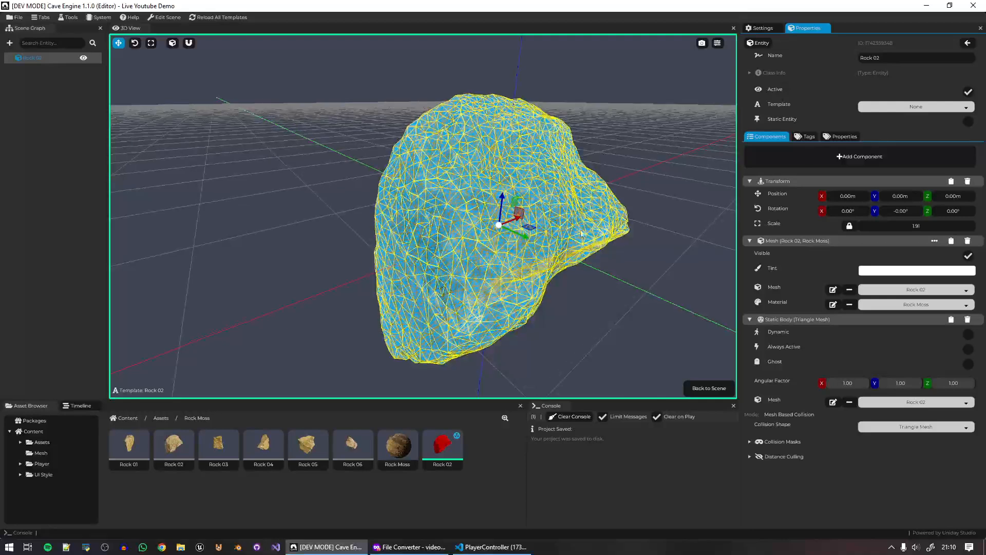
Return to the scene, play the game, walk and jump the character onto the rocks to test their collision, and stop the game.
click(711, 388)
click(566, 101)
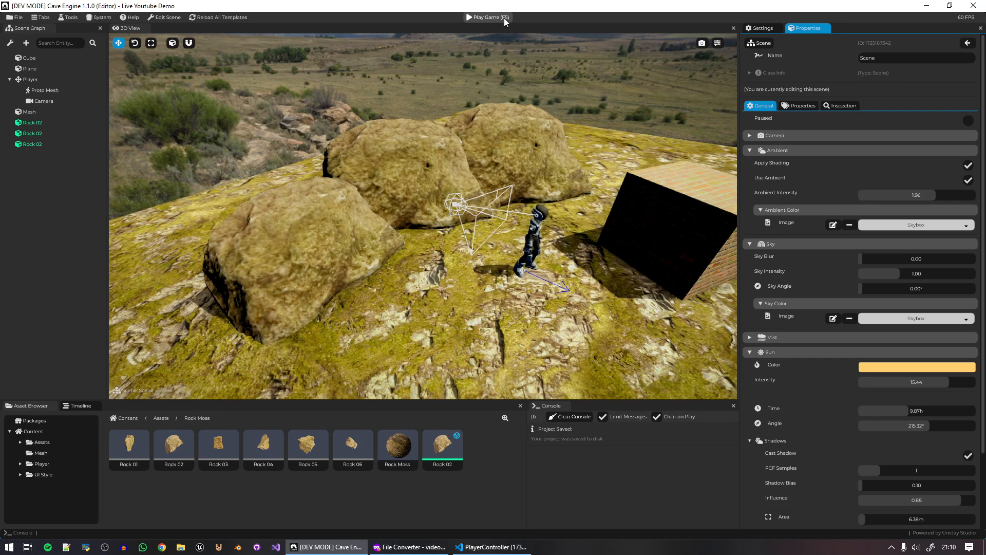
click(503, 18)
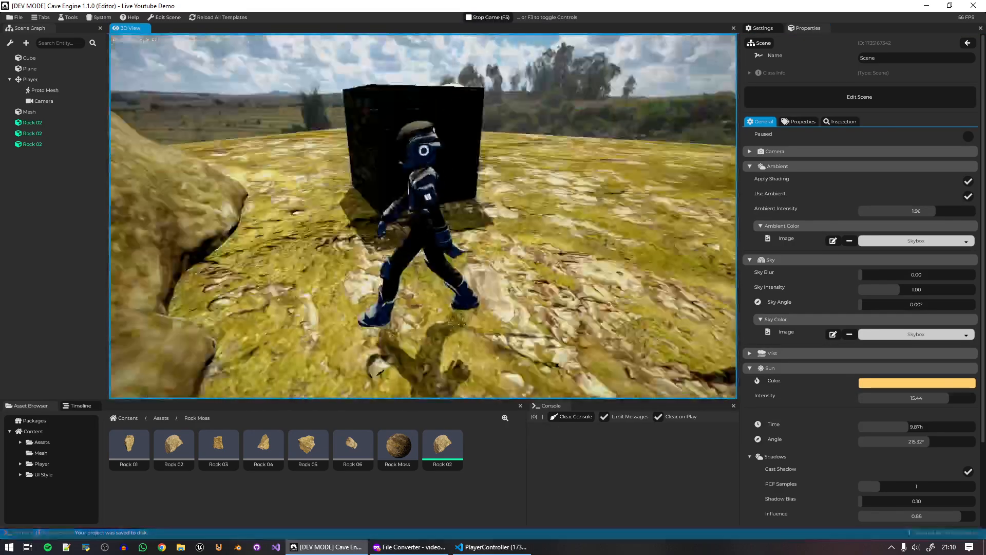
key(w)
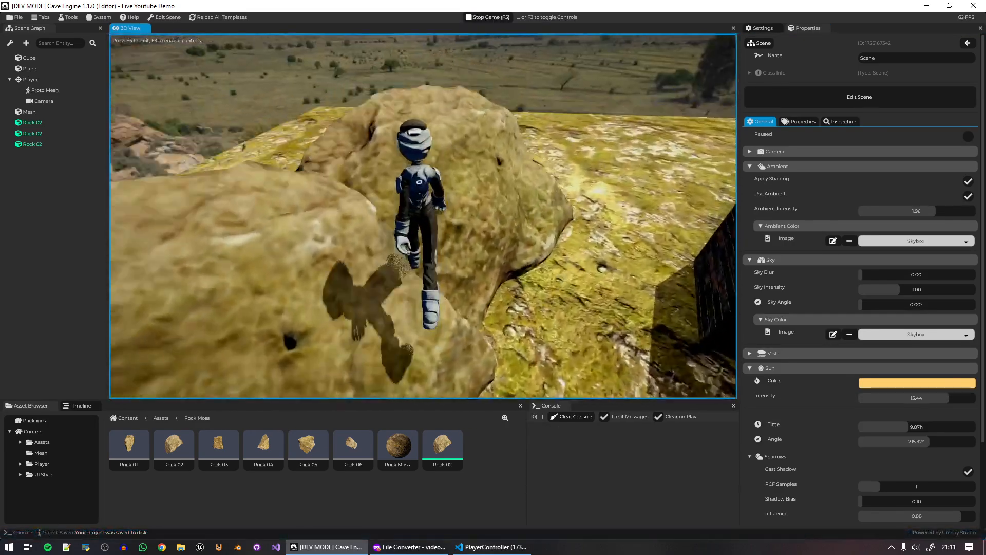
key(w)
key(space)
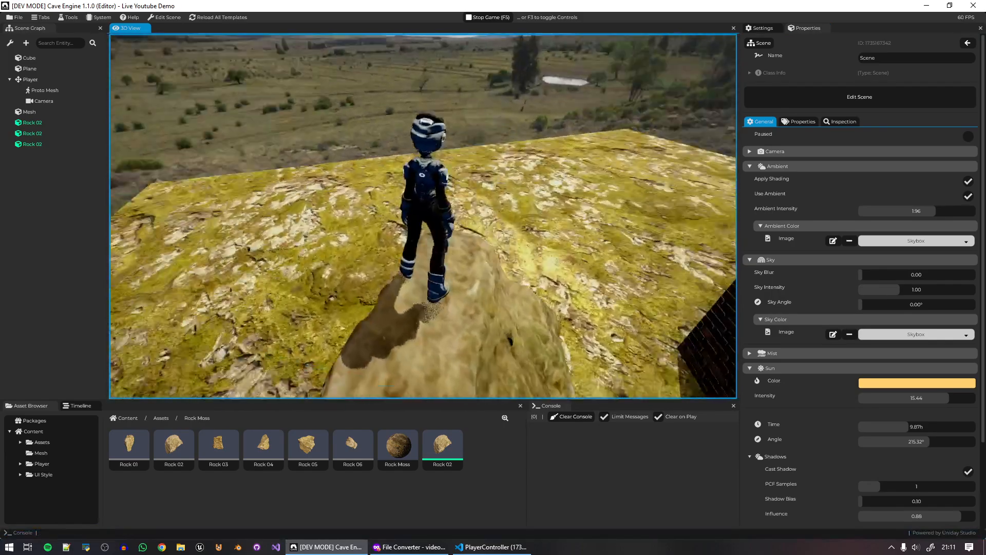
key(w)
key(space)
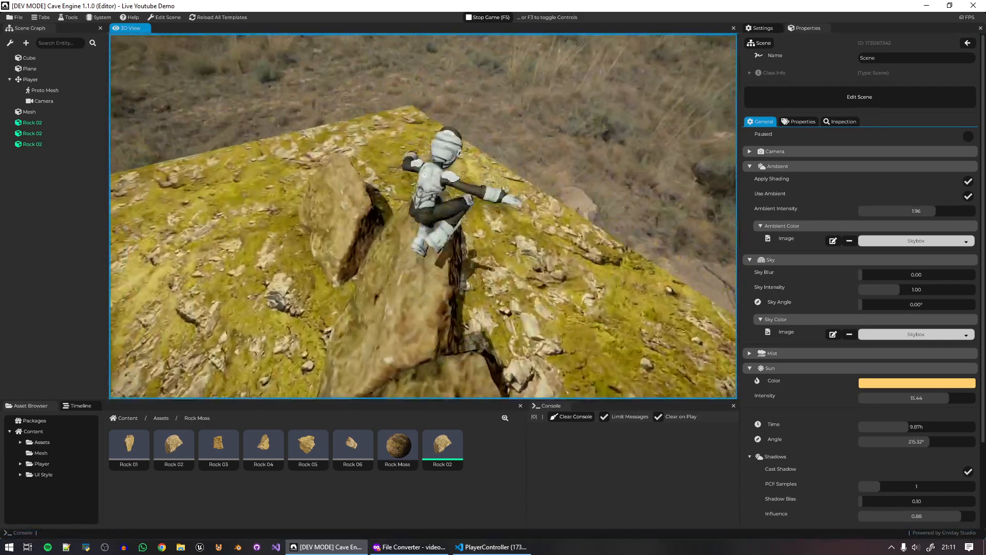
key(s)
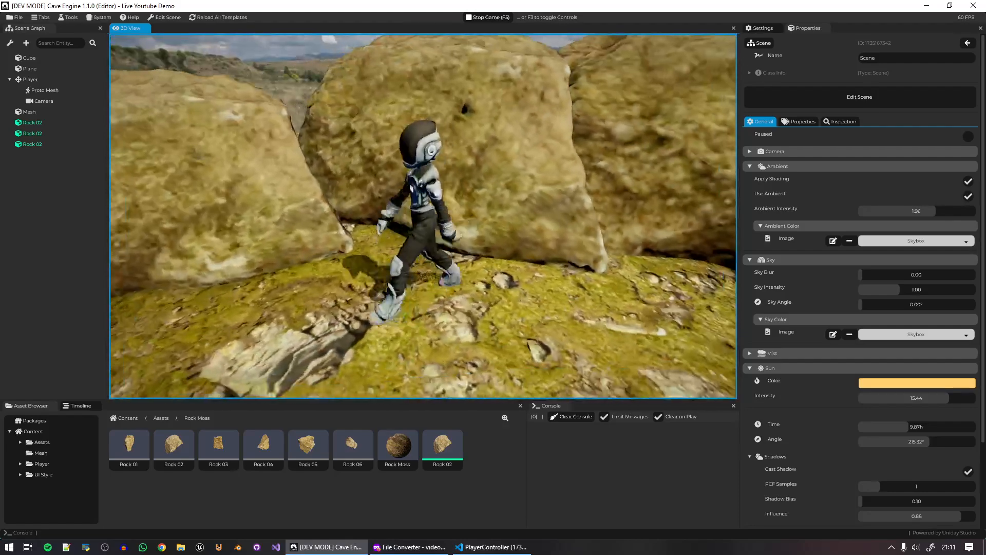
key(F5)
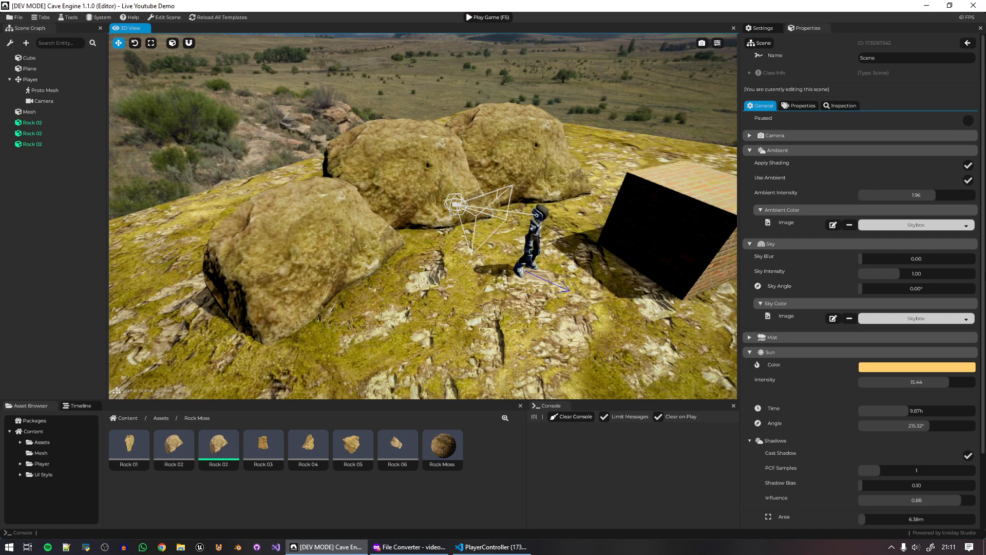
Open the Rock 02 entity template for editing again and select its rock entity.
double_click(220, 450)
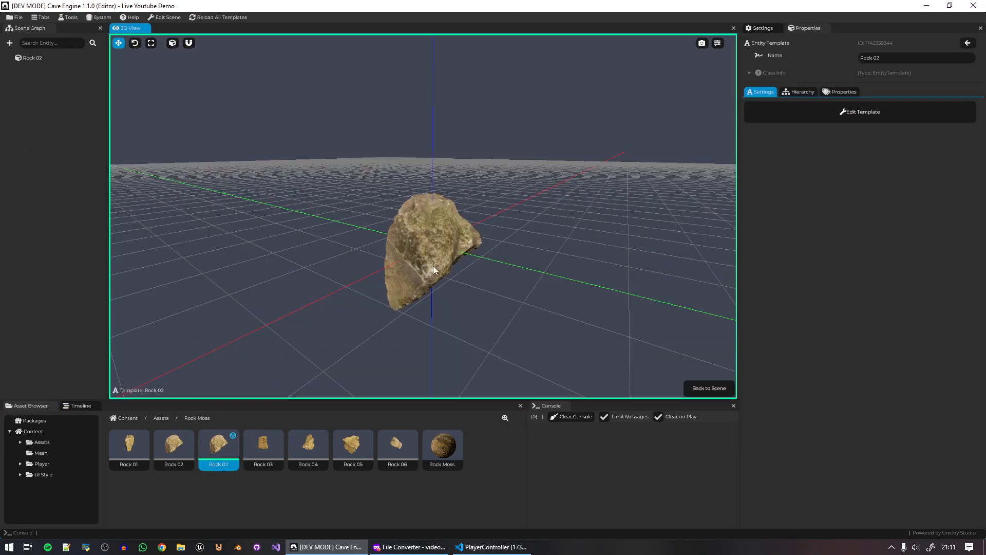
scroll(475, 255, up, 5)
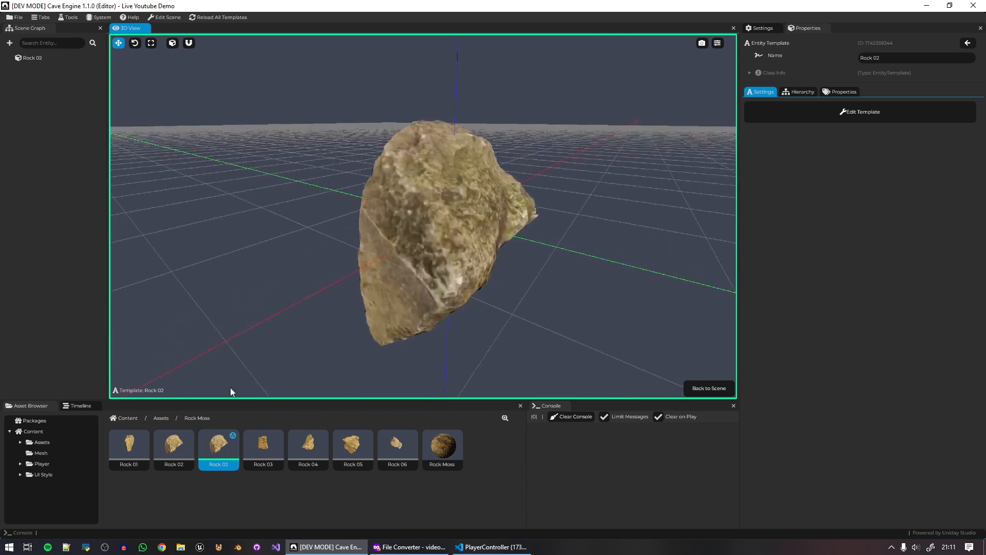
click(448, 266)
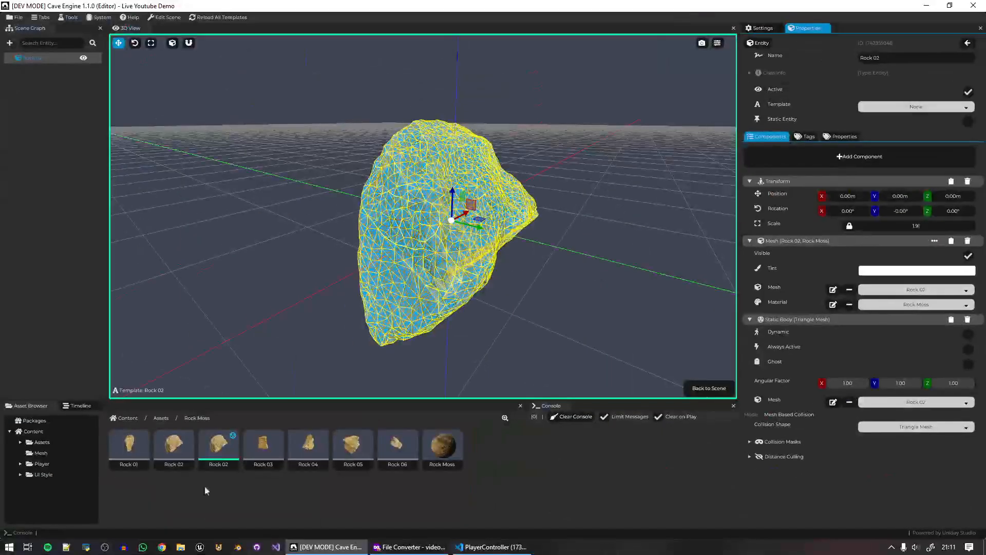
Duplicate the Rock 02 mesh asset in the Rock Moss folder and rename the copy as Rock 02 Physics.
mouse_move(186, 449)
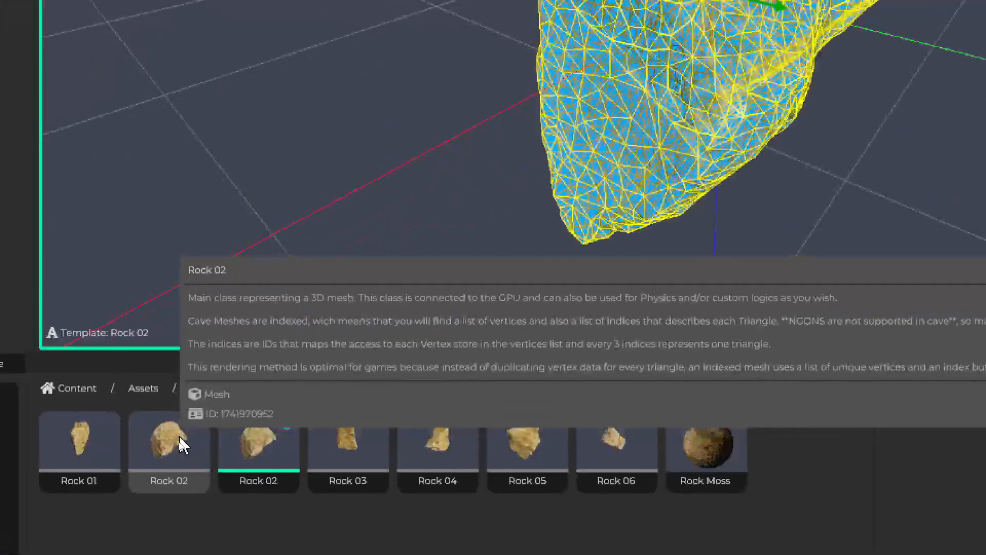
right_click(175, 446)
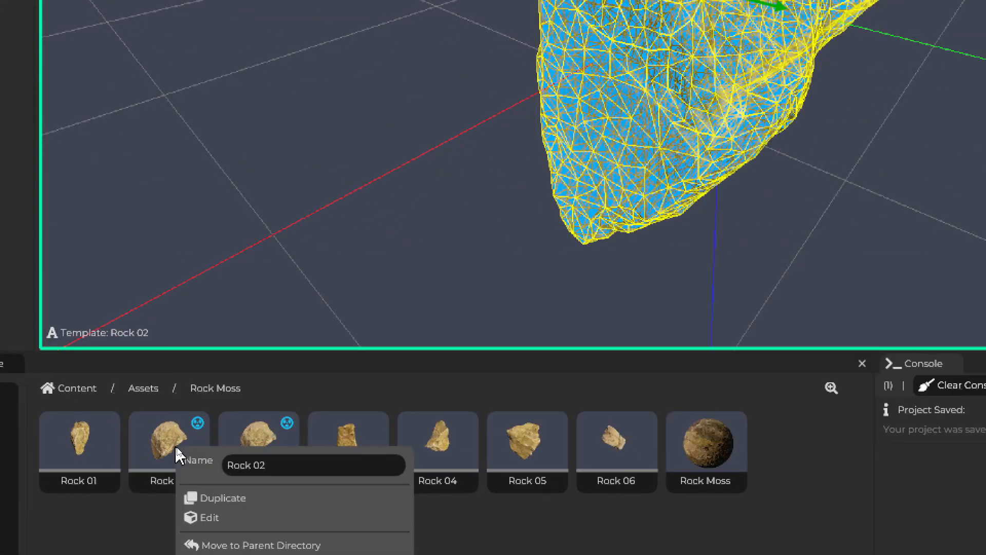
click(196, 496)
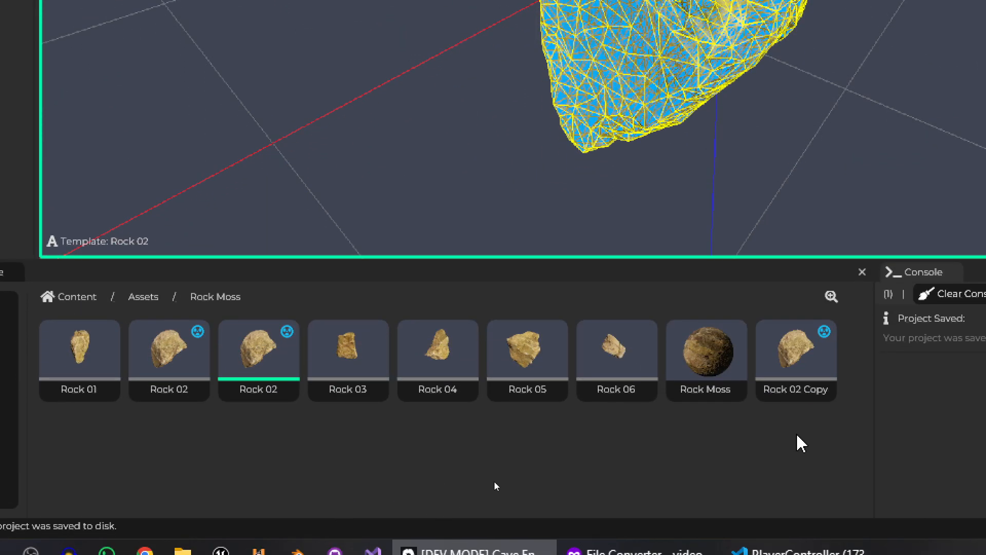
mouse_move(818, 395)
right_click(817, 351)
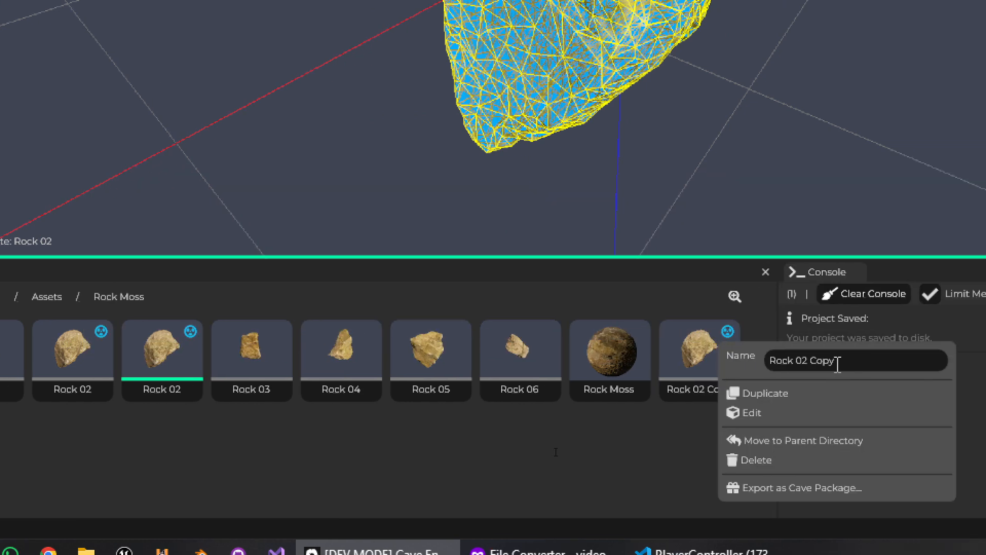
double_click(914, 361)
text(Ph)
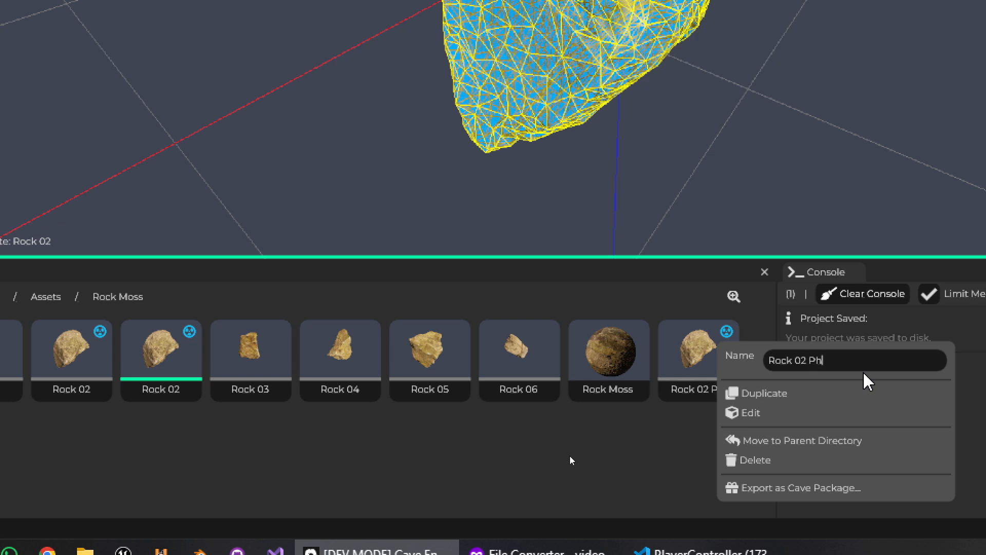
text(ysics)
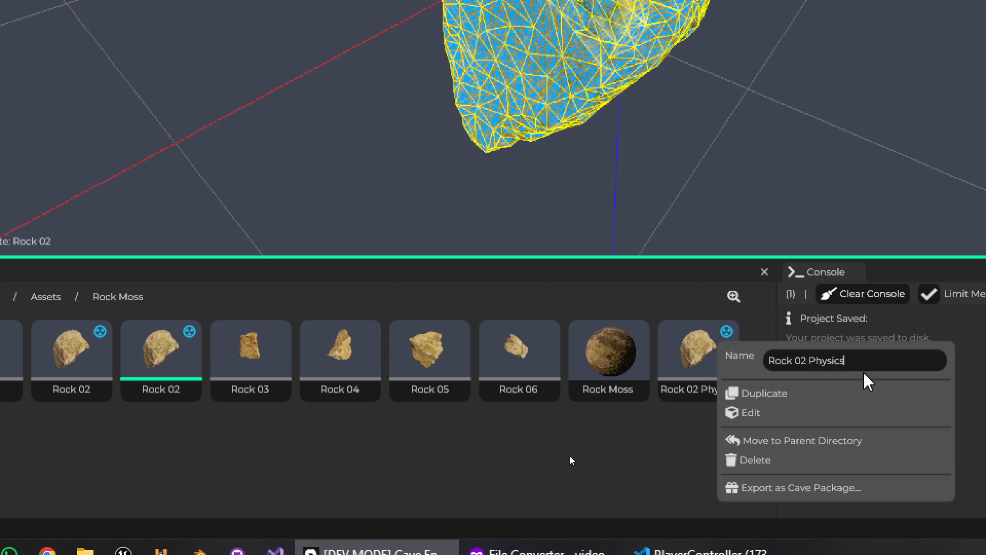
click(686, 411)
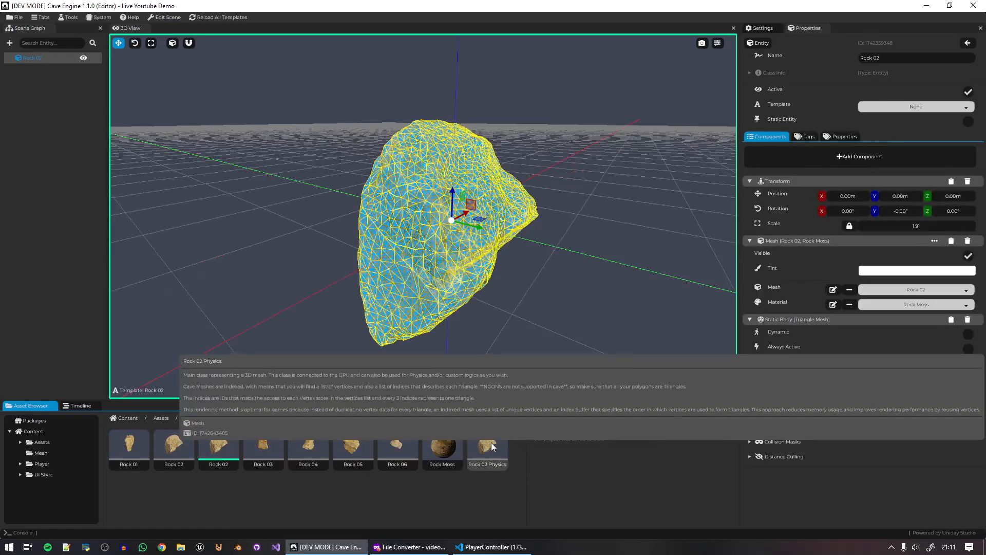
Decimate the Rock 02 Physics mesh using a decimation ratio of 9.36%.
click(485, 455)
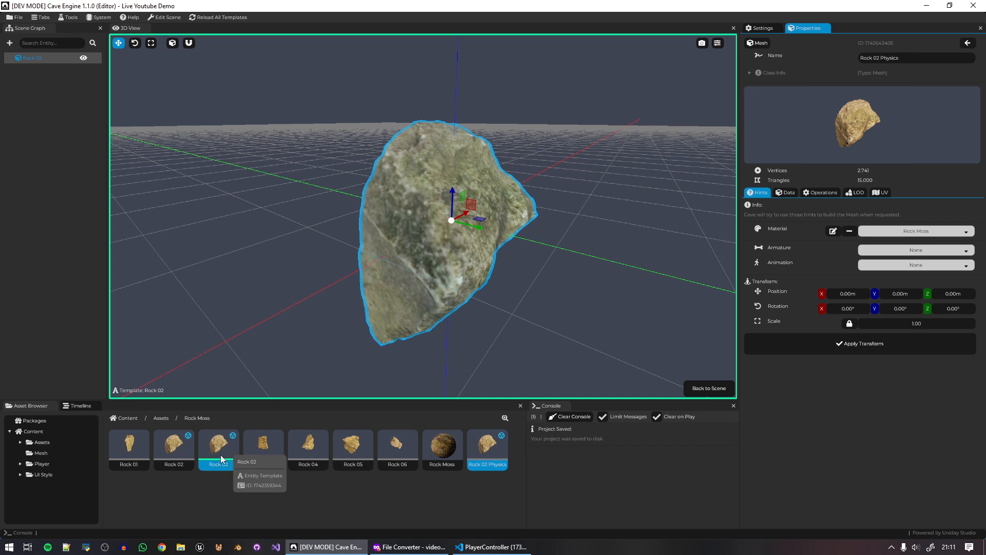
click(220, 453)
click(30, 58)
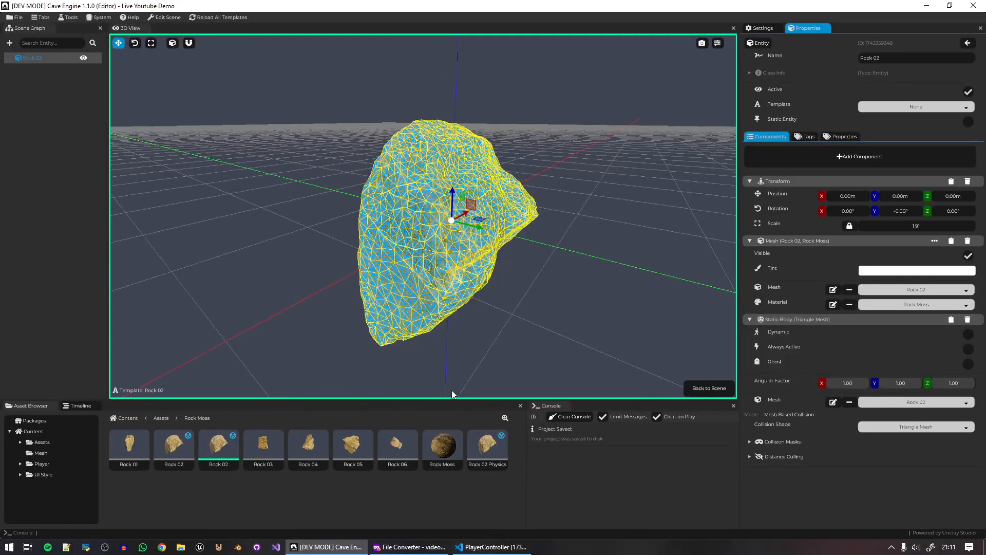
click(495, 441)
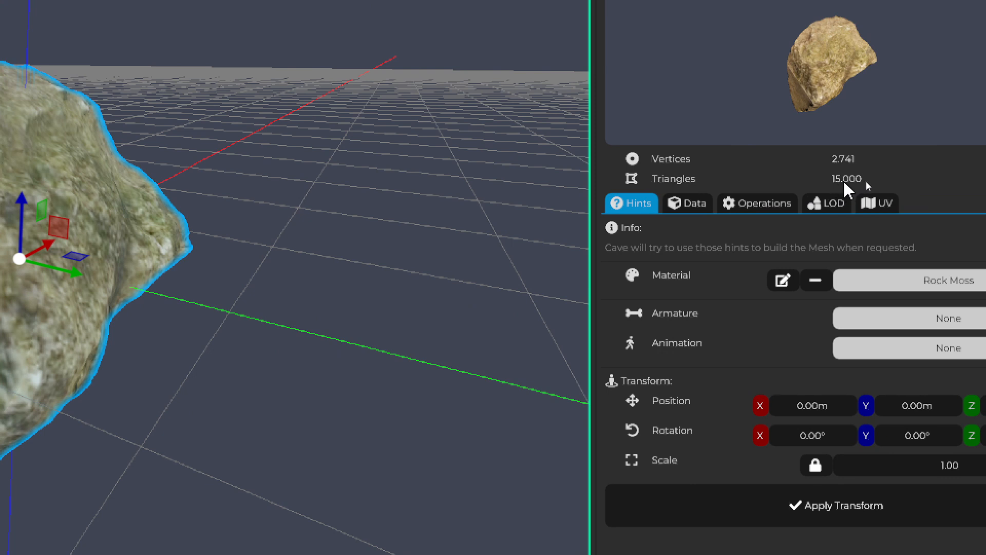
click(753, 209)
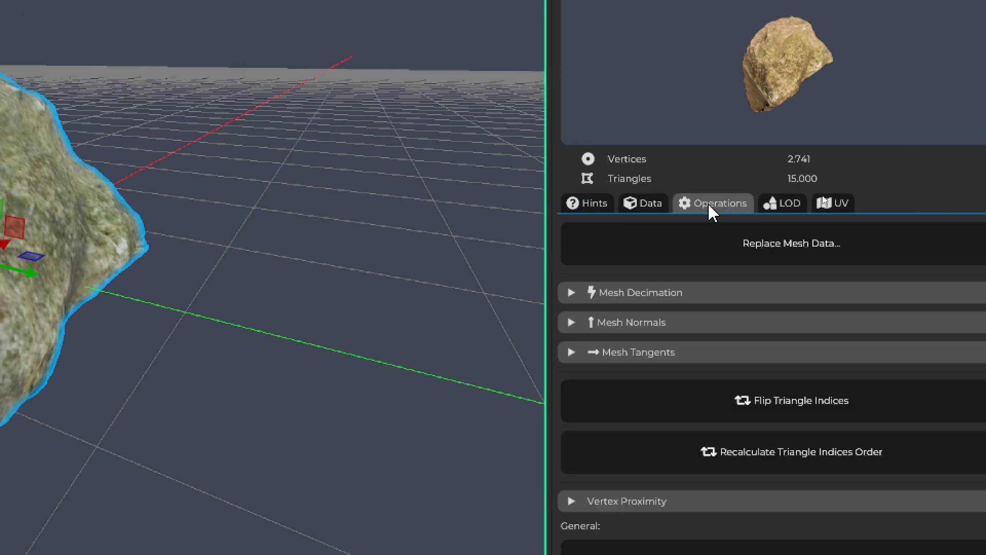
click(677, 294)
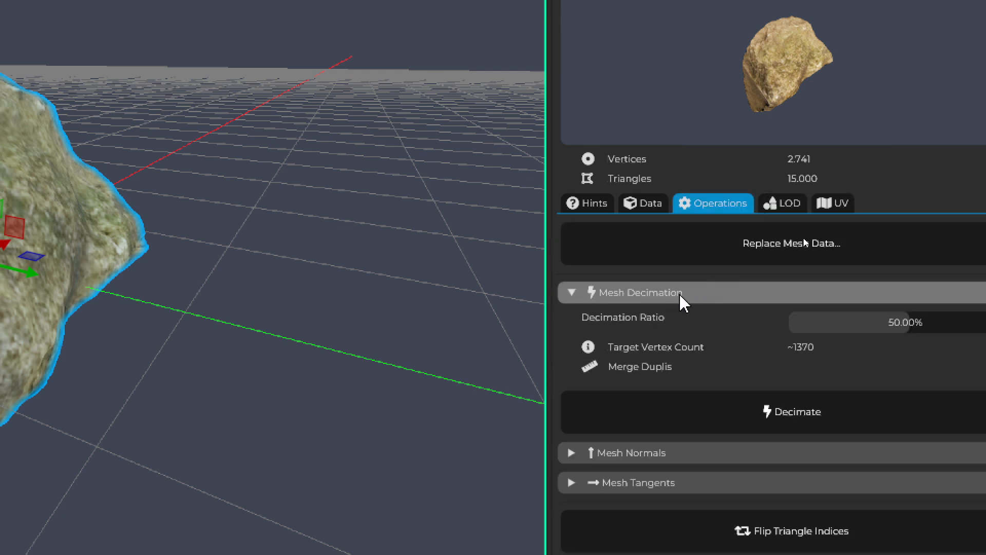
drag(847, 322, 754, 322)
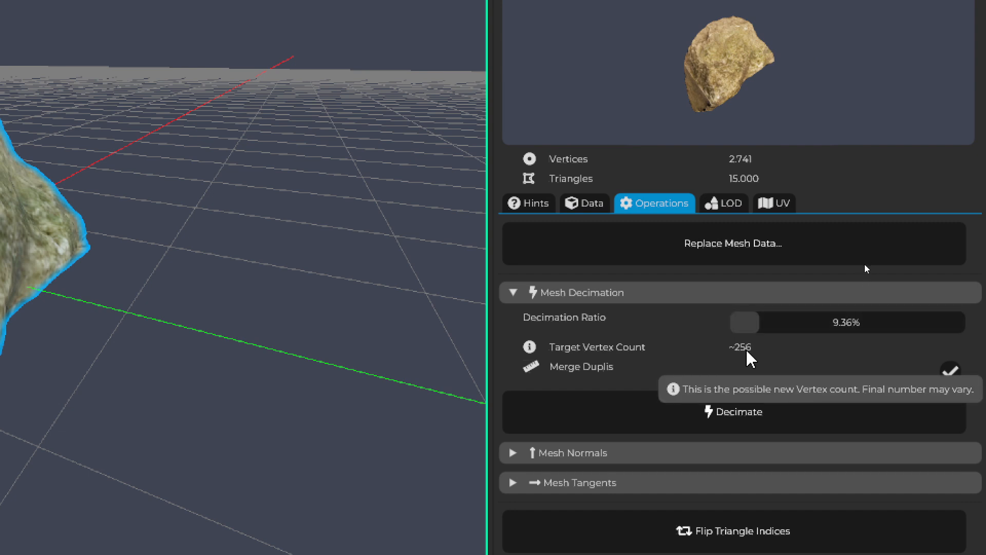
click(763, 423)
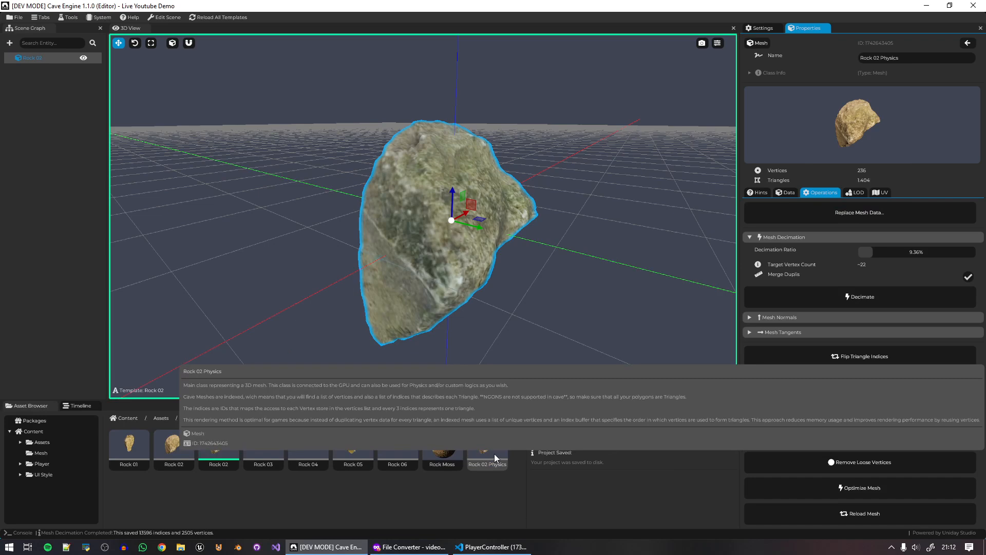
Place the decimated Rock 02 Physics mesh beside the template's rock, compare both shapes from several angles, and delete the placed entity.
drag(494, 454, 534, 301)
drag(472, 225, 602, 255)
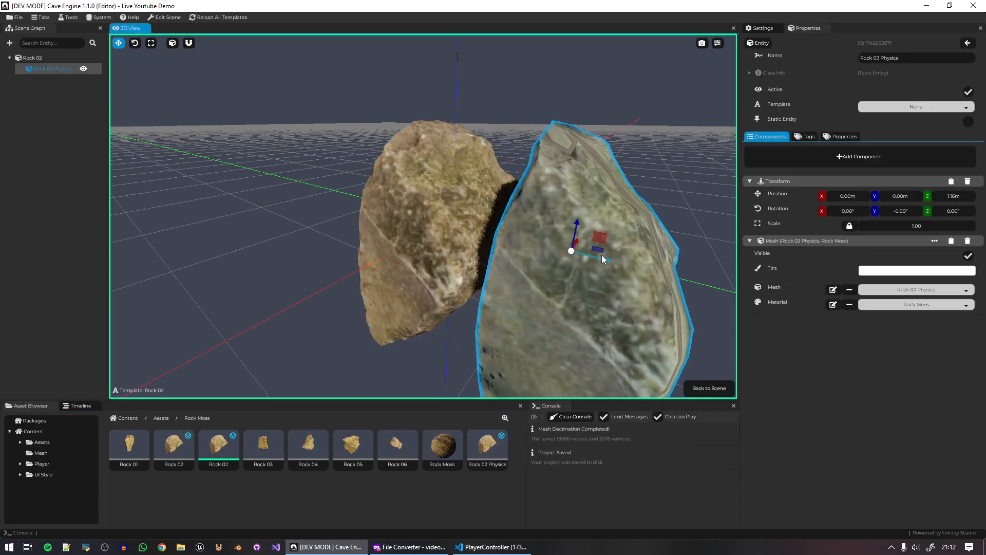
click(685, 172)
right_drag(685, 172, 614, 211)
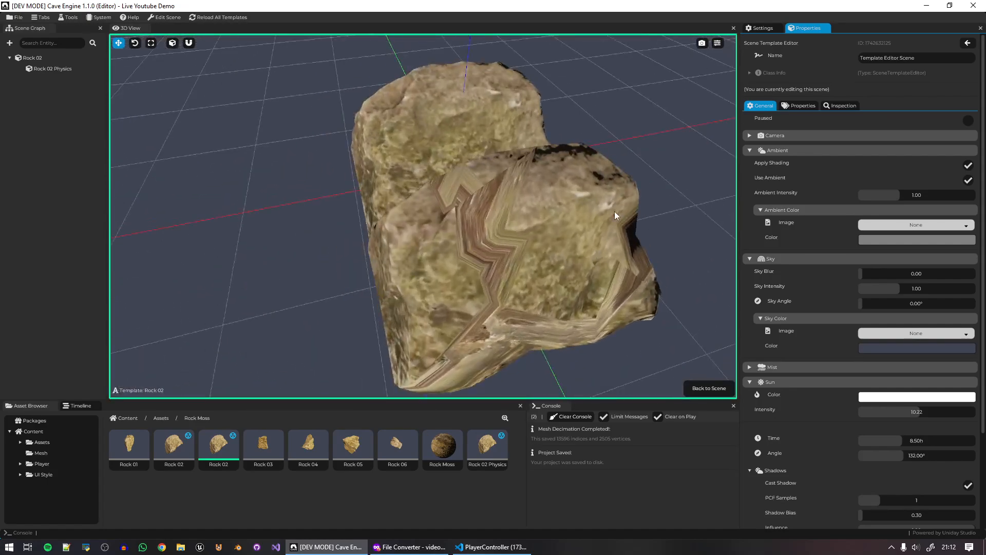
click(508, 315)
right_drag(526, 282, 649, 184)
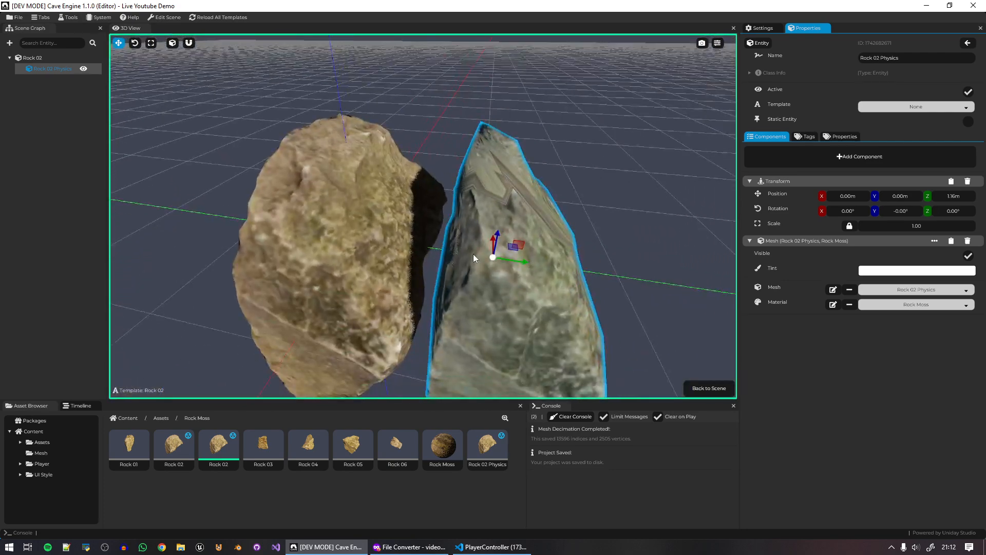
key(Delete)
Assign Rock 02 Physics as the collision mesh of the Rock 02 entity's static body and inspect the resulting wireframe.
click(286, 263)
right_drag(286, 263, 392, 259)
key(s)
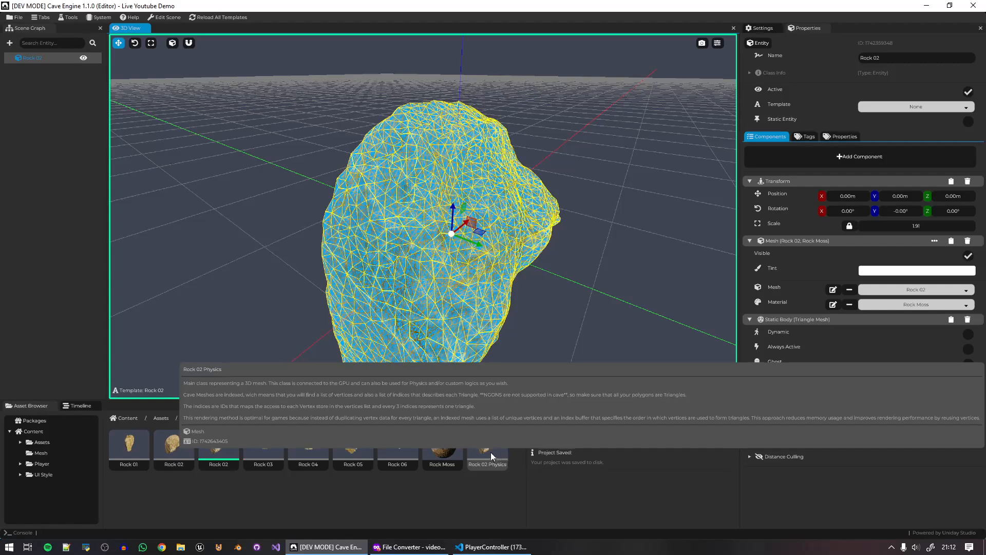
click(900, 402)
click(929, 432)
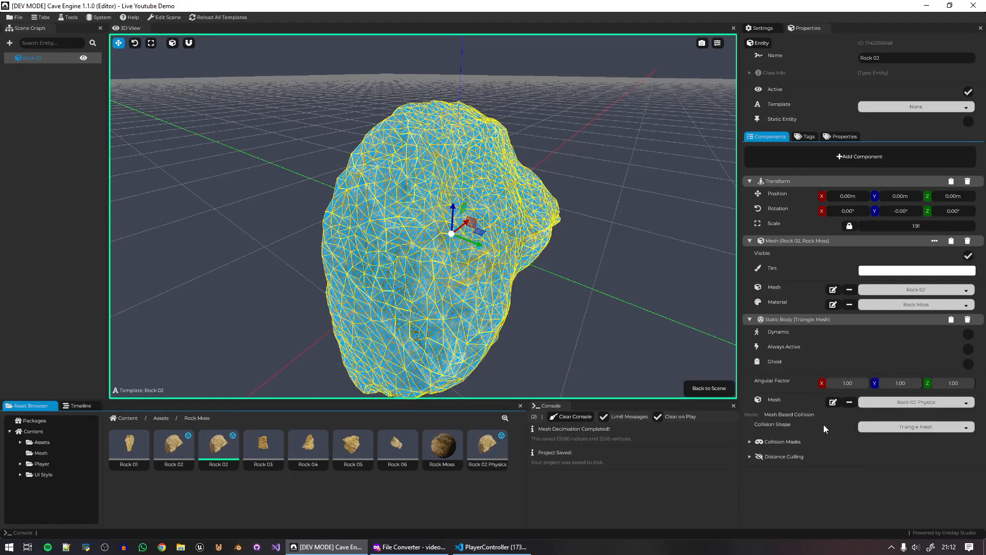
mouse_move(560, 299)
middle_down()
mouse_move(542, 299)
mouse_move(560, 300)
middle_up()
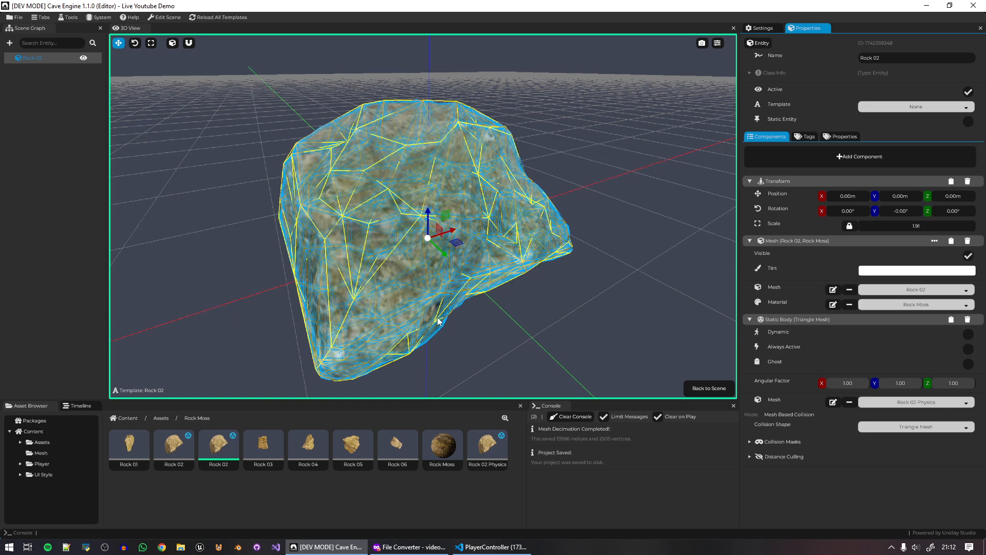
Return to the scene, check the collision wireframes of the placed rocks, and hide the physics display.
click(717, 388)
key(p)
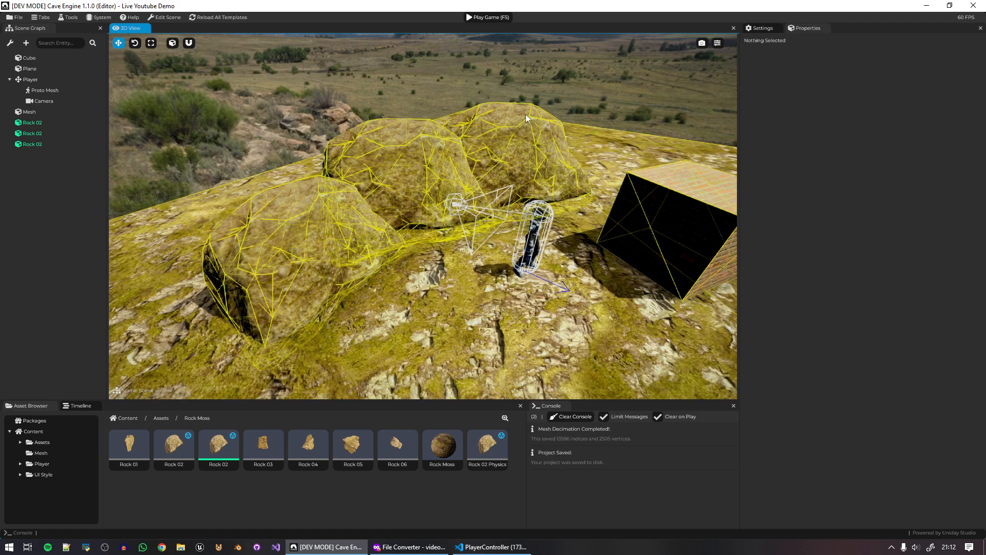
key(p)
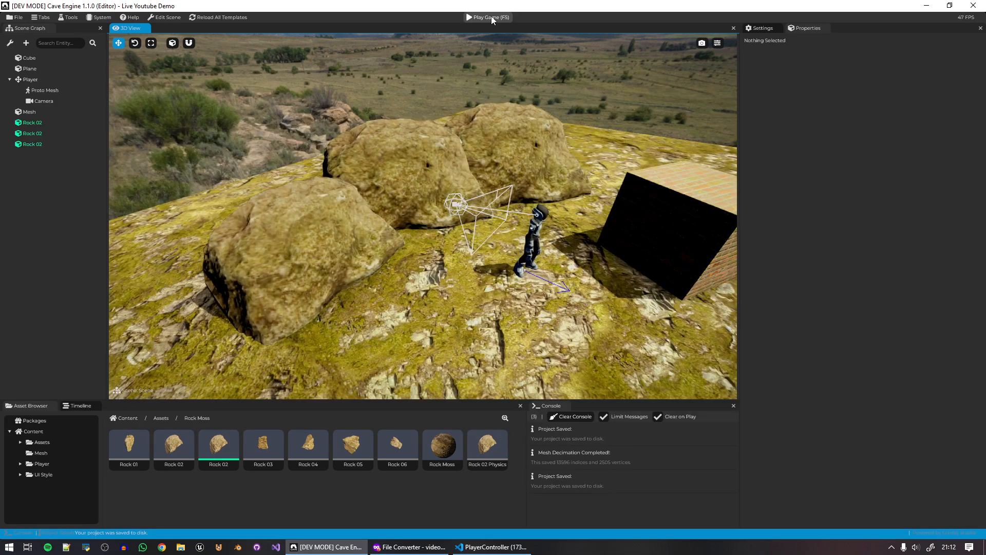
Play the game, walk and jump the character over the rocks to test the simplified collision, and stop the game.
click(491, 17)
key(w)
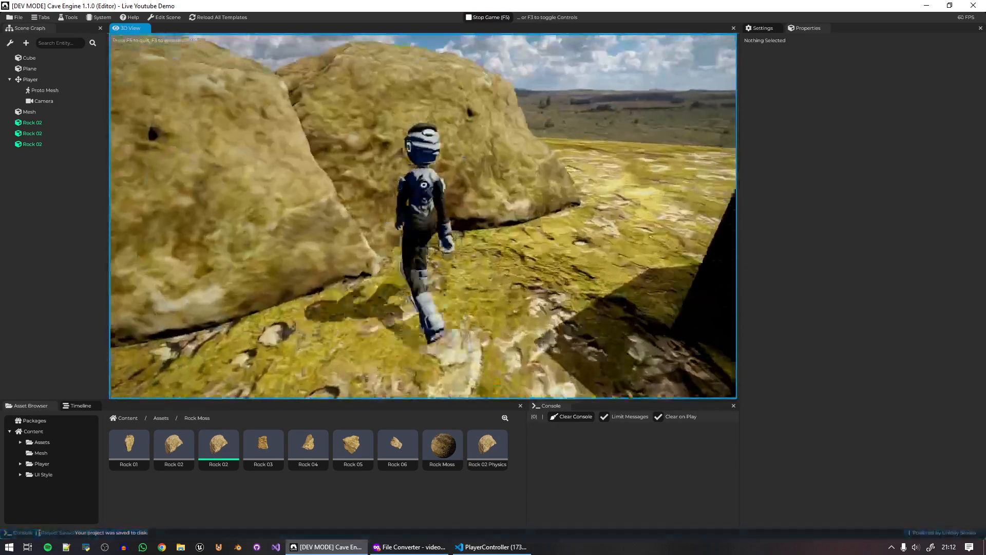
key(space)
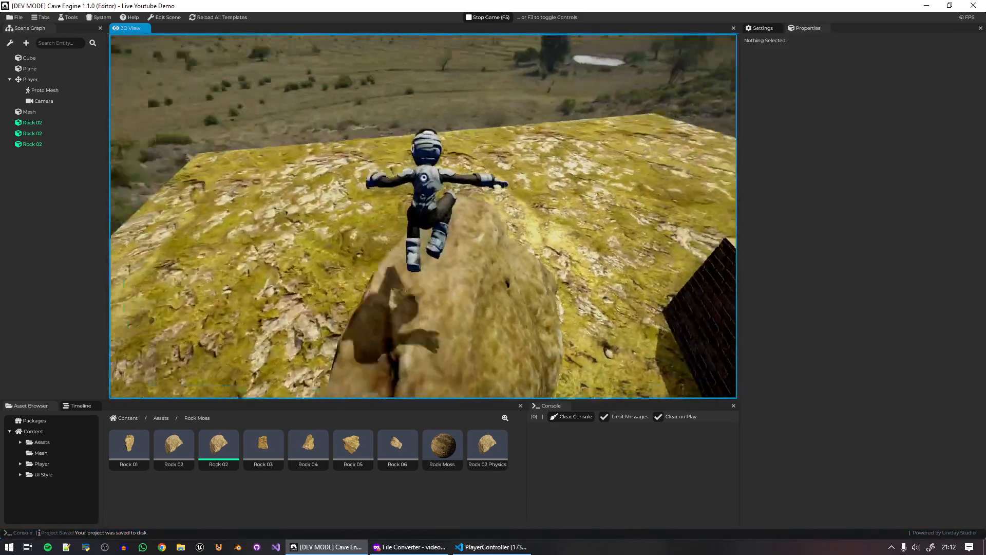
key(w)
key(w)
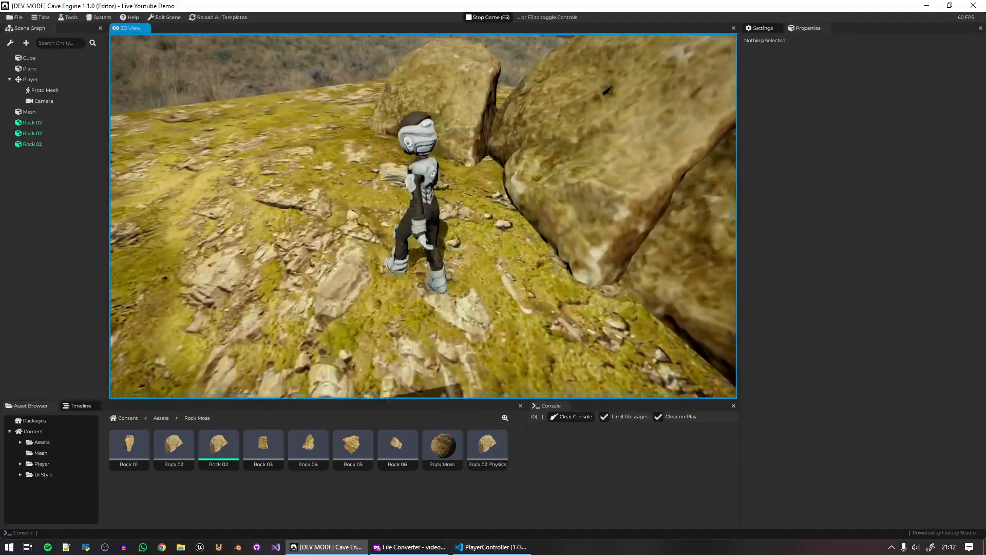
key(F5)
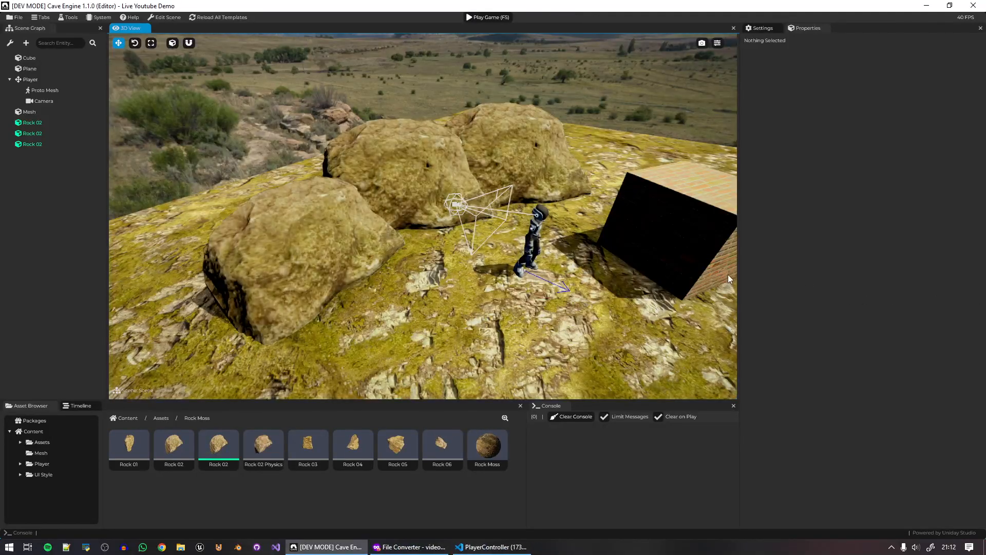
Switch to the browser and save the 4K PNG diffuse texture of Poly Haven's Rock Moss Set 01.
click(378, 547)
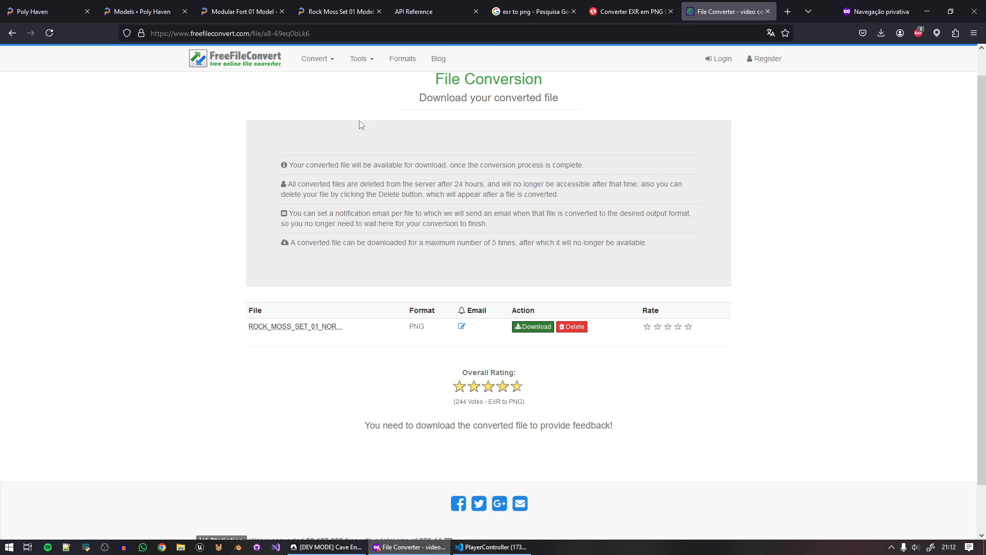
click(248, 11)
click(336, 12)
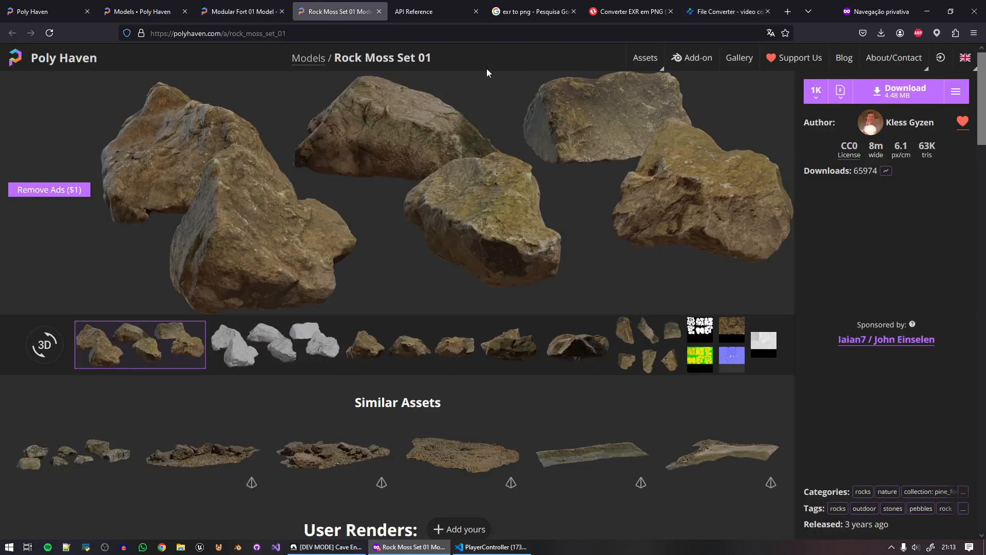
click(818, 92)
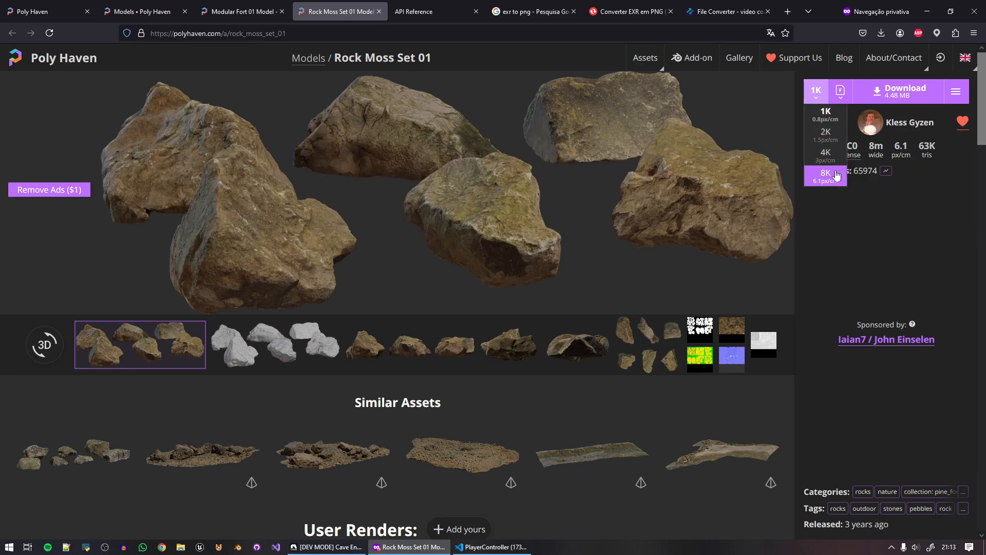
click(827, 155)
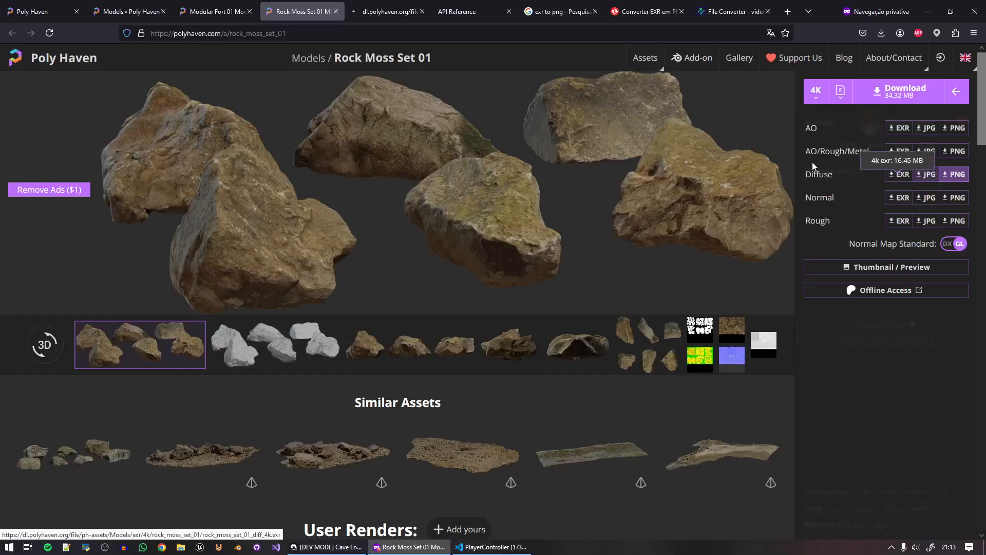
click(927, 226)
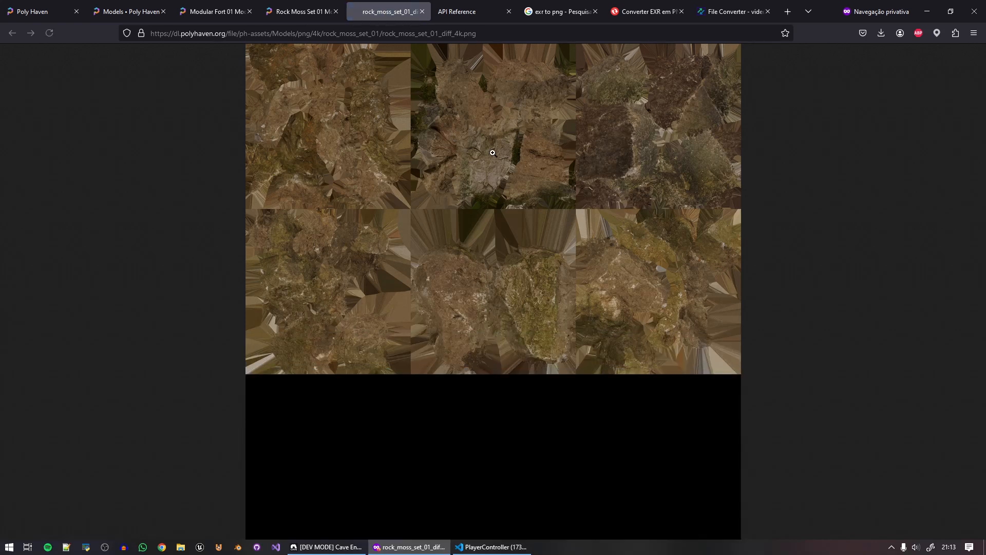
right_click(505, 161)
click(572, 176)
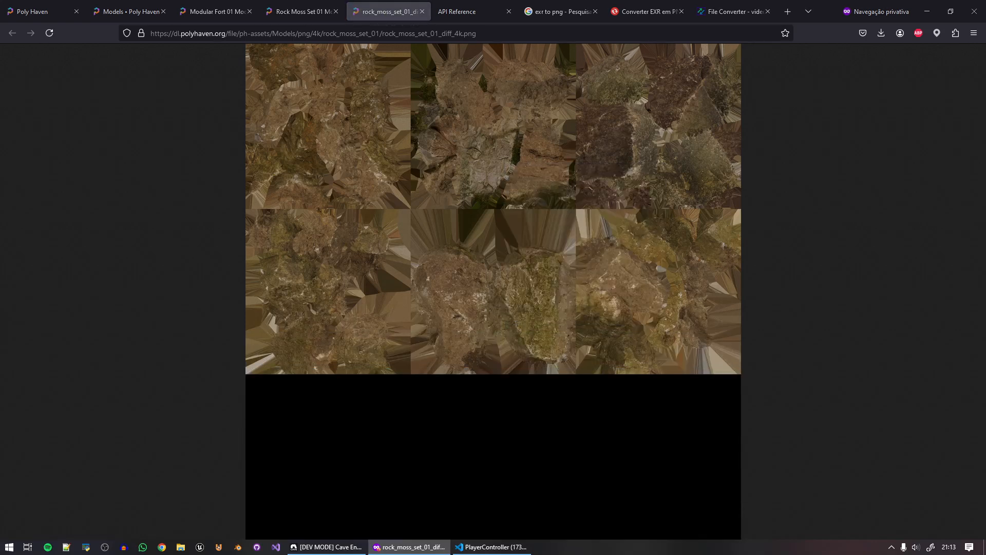
key(Return)
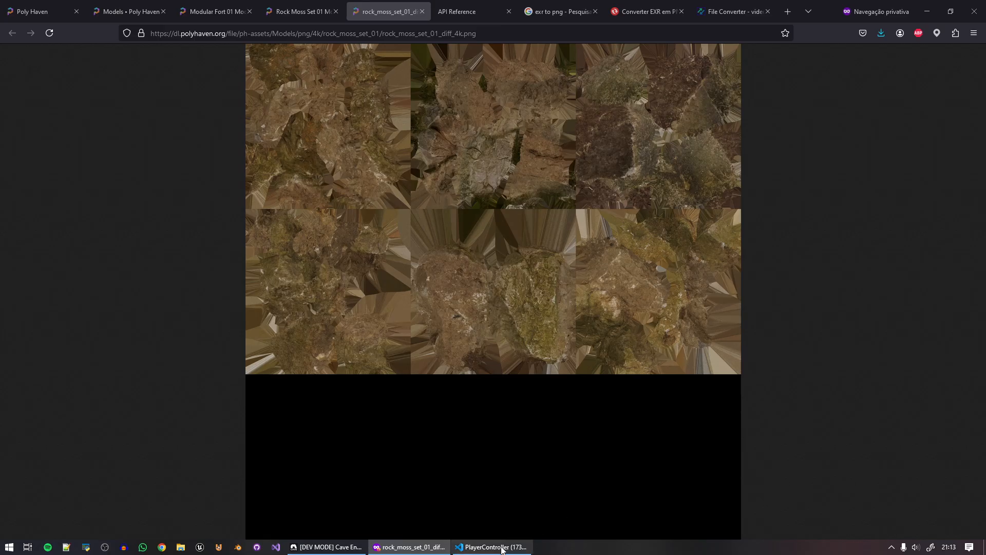
Switch back to Cave Engine and import rock_moss_set_01_diff_4k.png into the Textures folder under Assets.
click(328, 546)
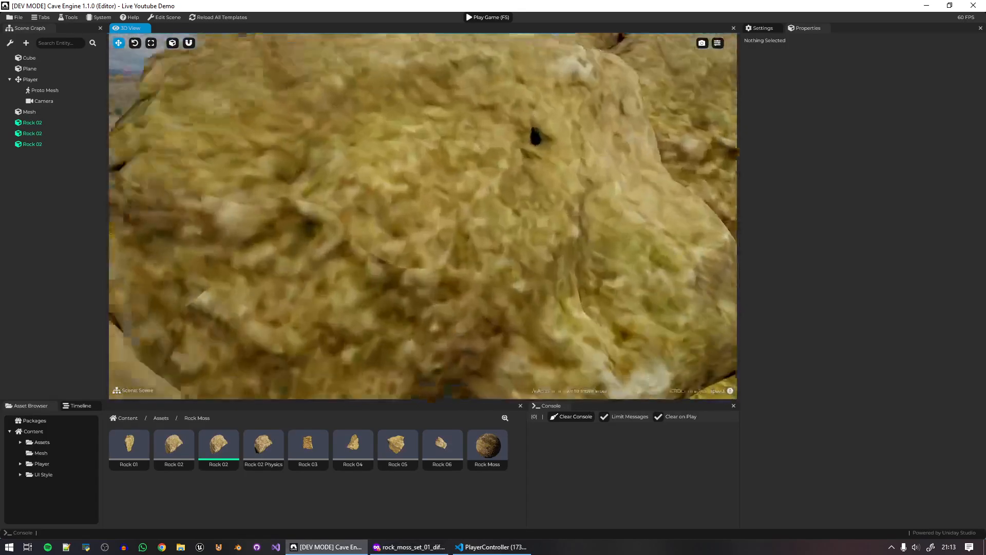
key(w)
right_drag(489, 262, 489, 250)
click(161, 417)
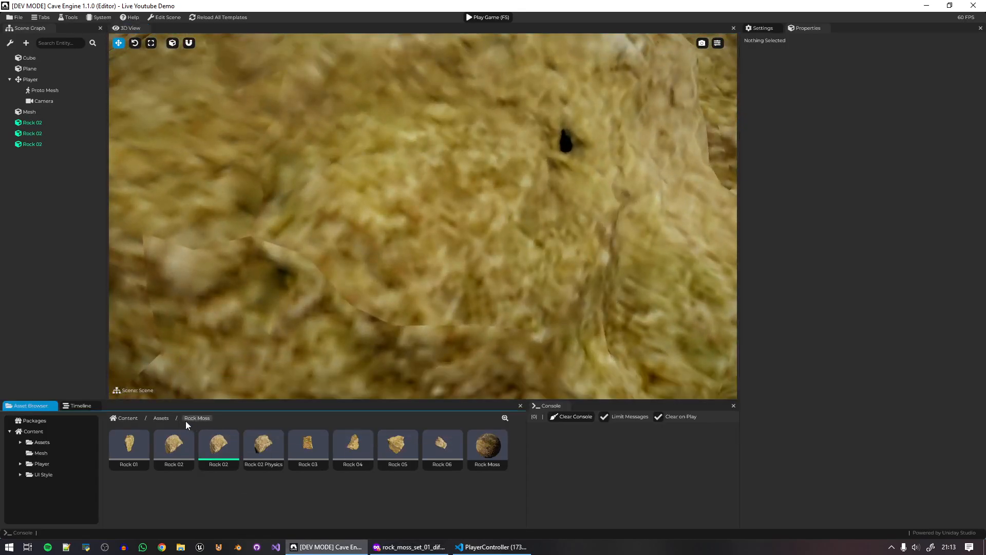
double_click(172, 443)
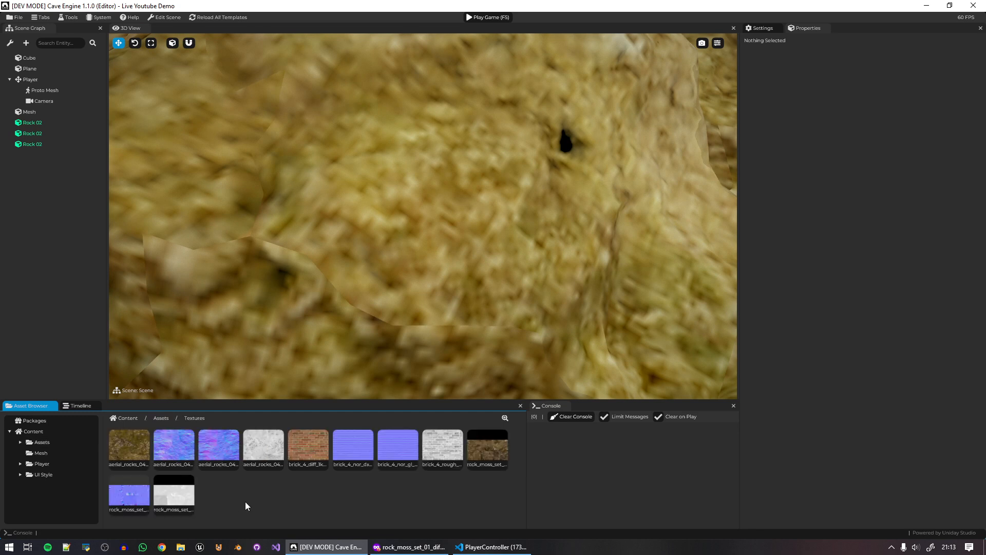
drag(985, 452, 445, 487)
Set the base texture of the Rocks material in the Assets folder to rock_moss_set_01_diff_4k.png.
click(163, 417)
click(356, 461)
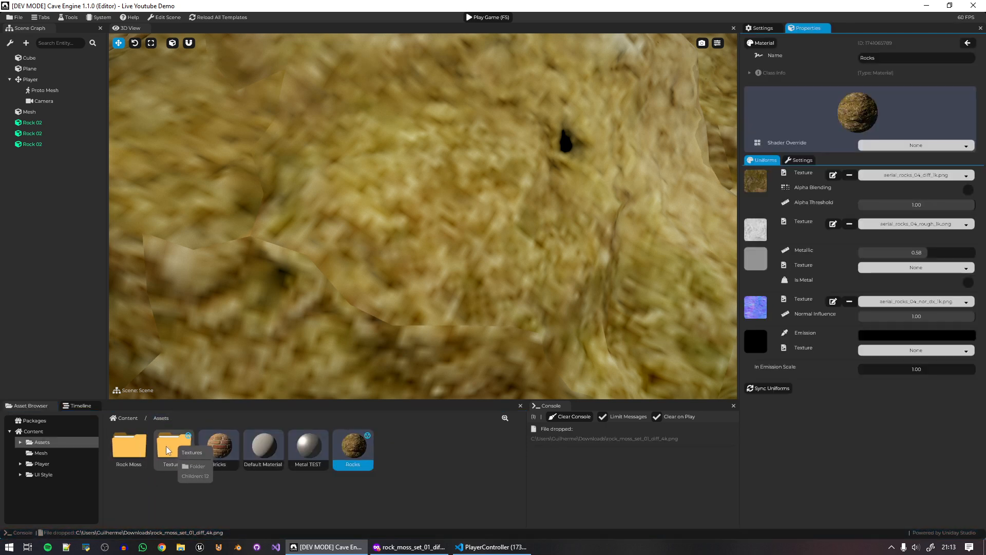
click(909, 176)
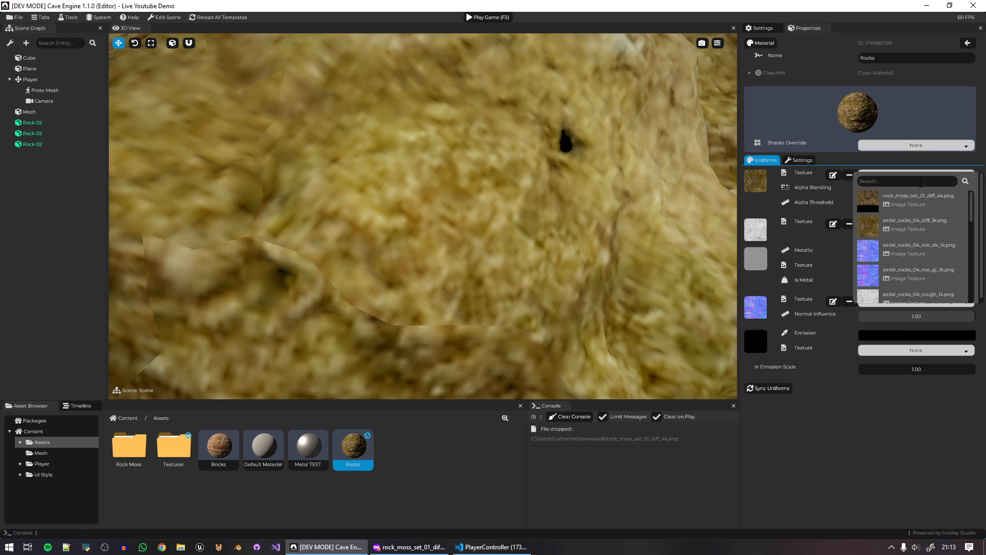
click(933, 200)
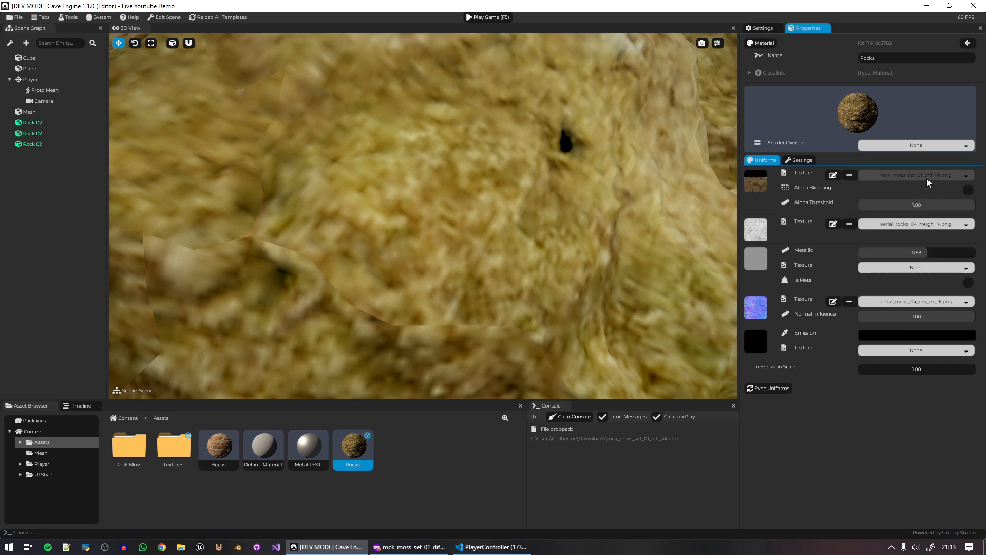
Change the Rocks material's base texture to rock_moss_set_01_diff_1k.jpg.
click(929, 176)
scroll(924, 278, down, 3)
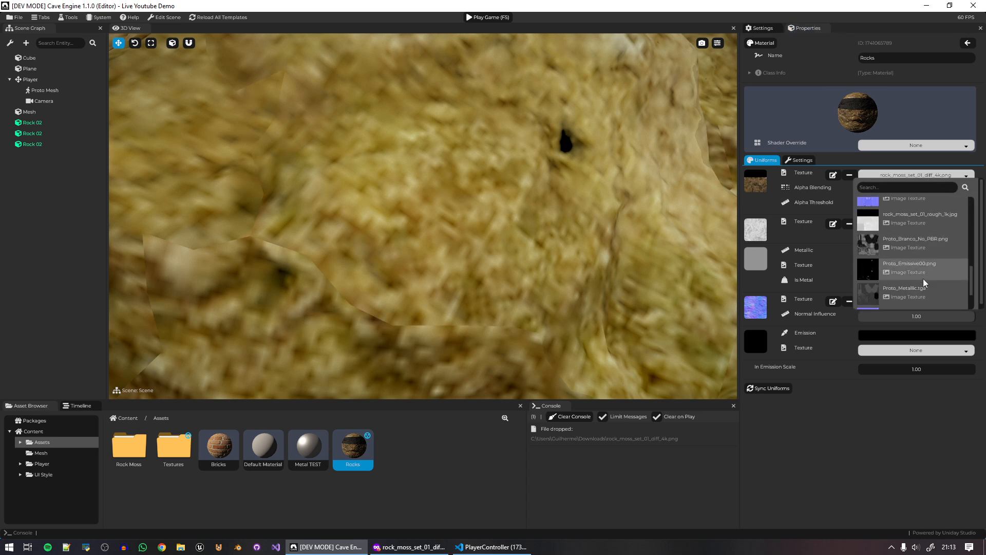
scroll(924, 286, up, 1)
click(944, 230)
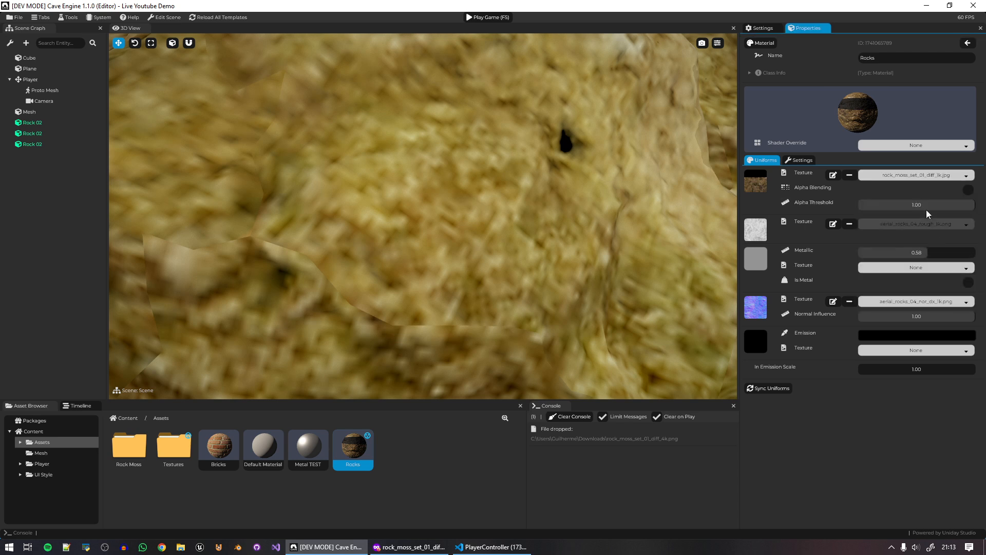
Set the Rocks material's base texture to rock_moss_set_01_diff_4k.png and check the selected rock from a wider view.
click(915, 176)
scroll(931, 221, up, 2)
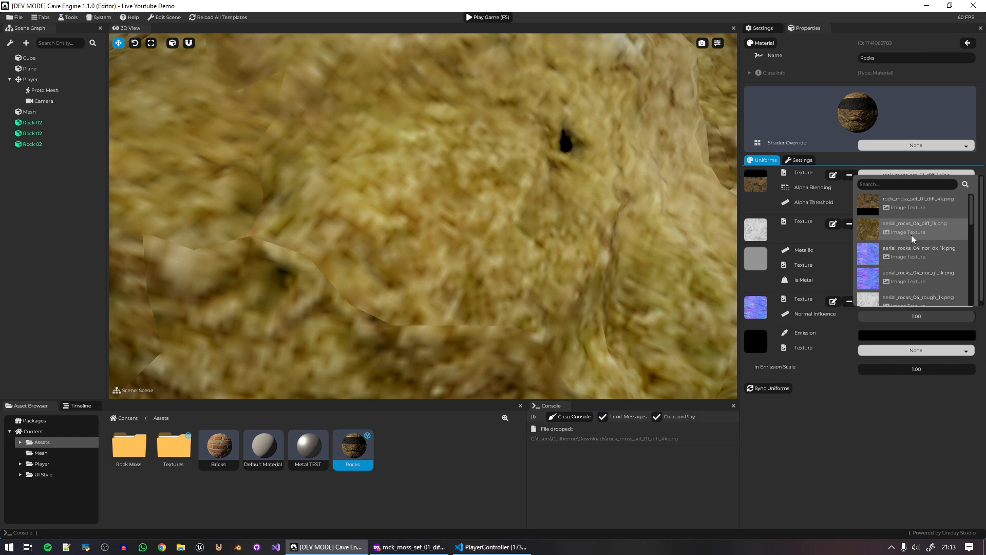
click(933, 207)
click(574, 177)
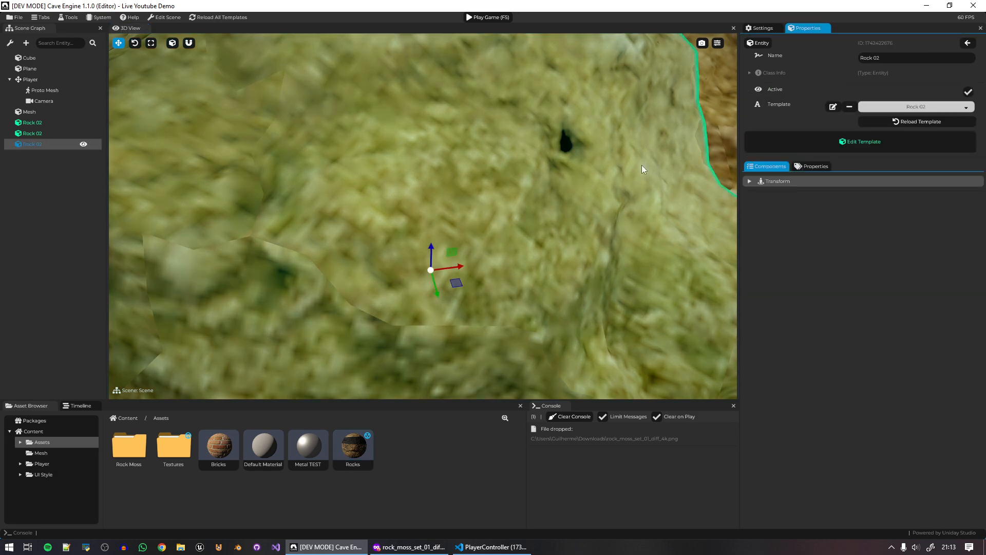
right_drag(642, 165, 914, 1)
key(s)
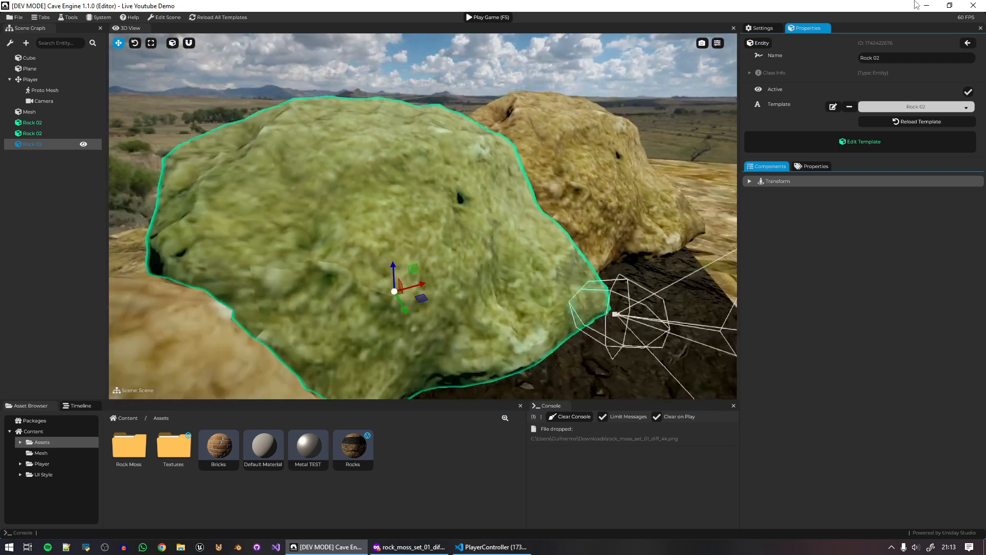
click(641, 88)
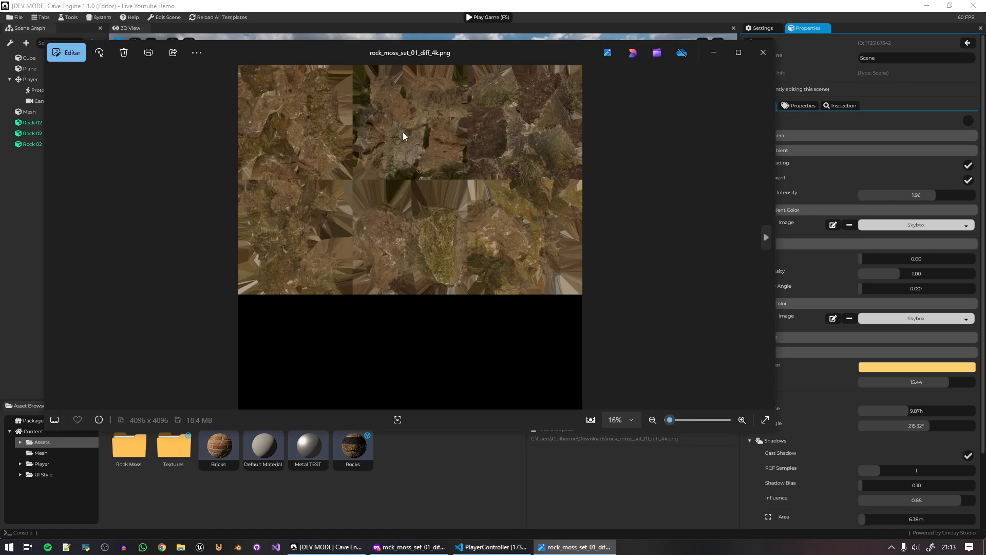
Inspect the fine detail of rock_moss_set_01_diff_4k.png in the maximized image viewer, and close the viewer.
click(740, 53)
scroll(495, 276, up, 10)
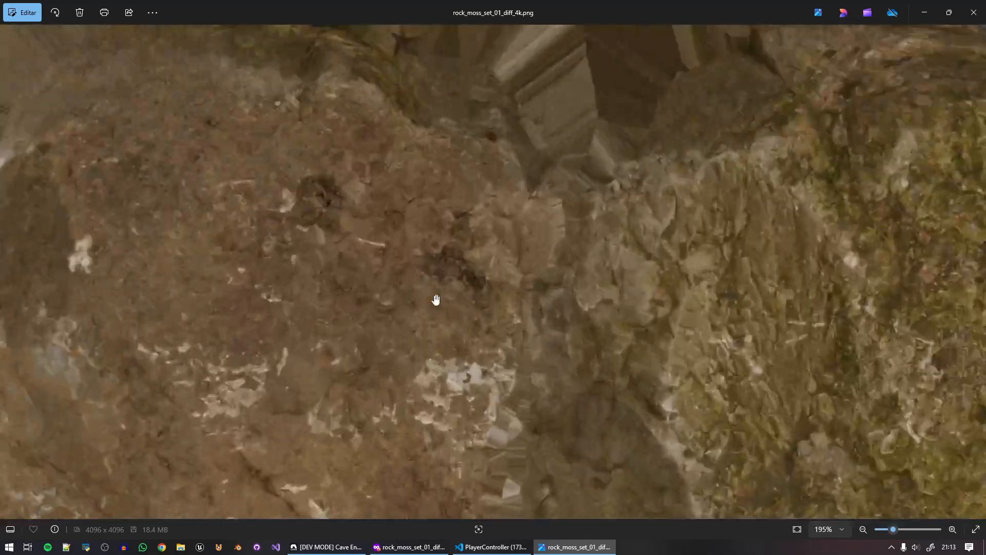
scroll(447, 303, up, 7)
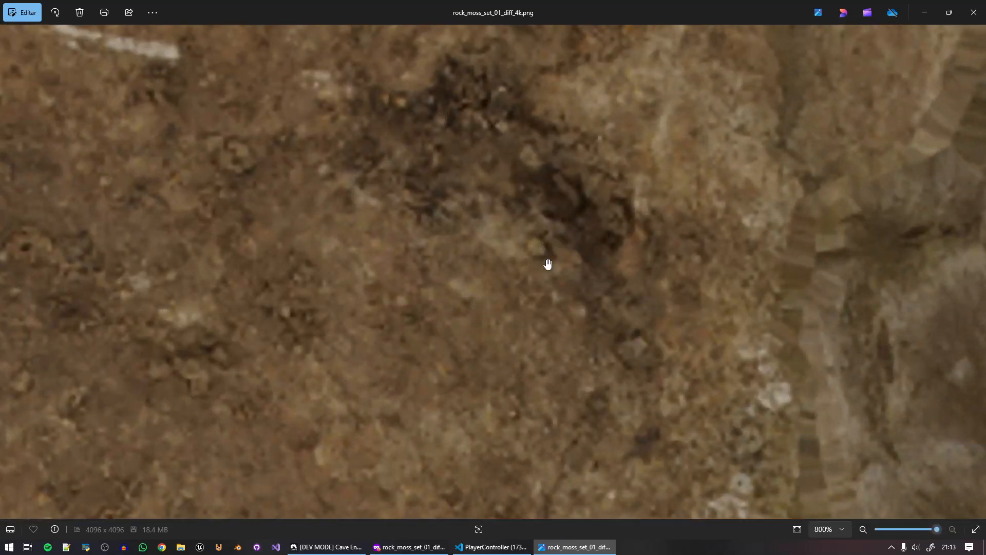
scroll(546, 248, down, 15)
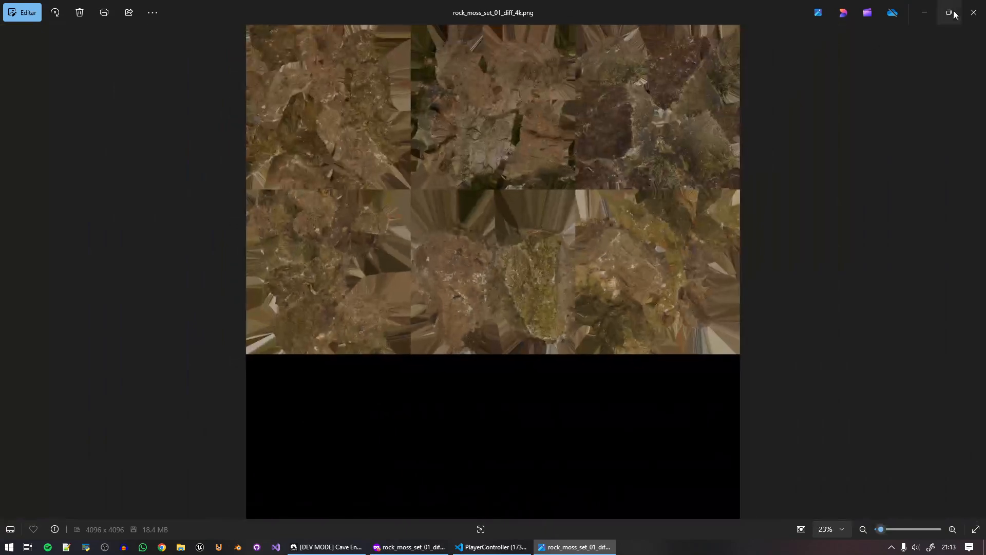
click(973, 12)
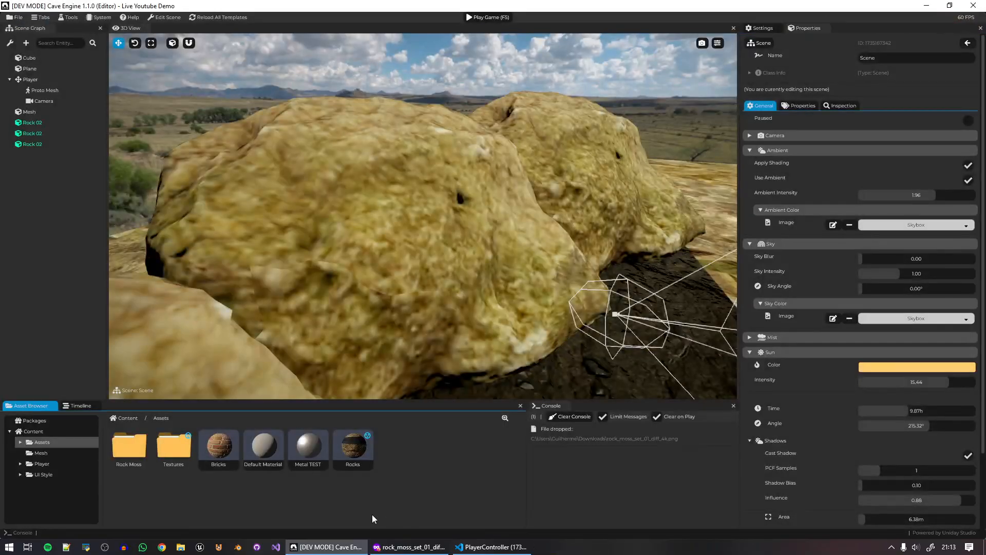
Change the Rocks material's base texture back to rock_moss_set_01_diff_1k.jpg.
click(352, 446)
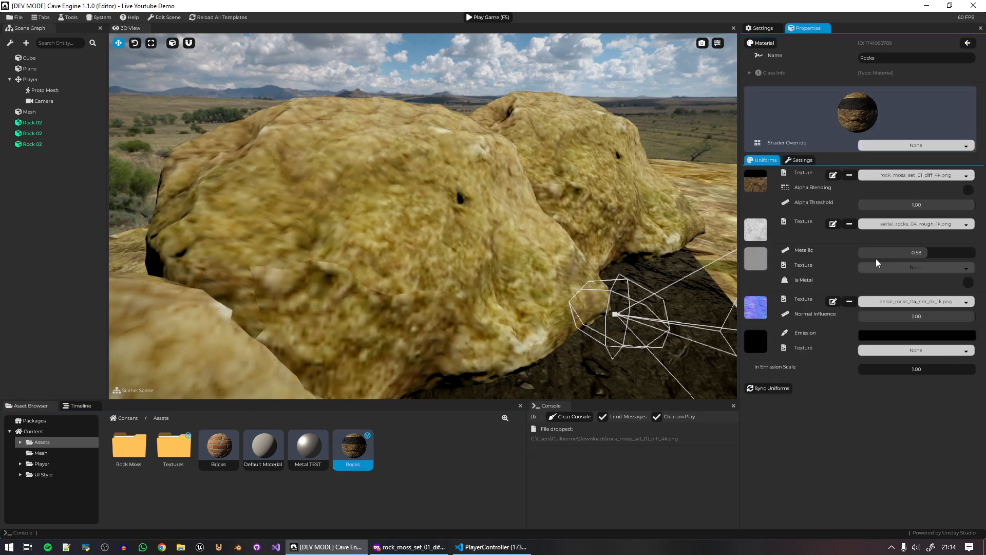
click(925, 177)
scroll(940, 279, down, 3)
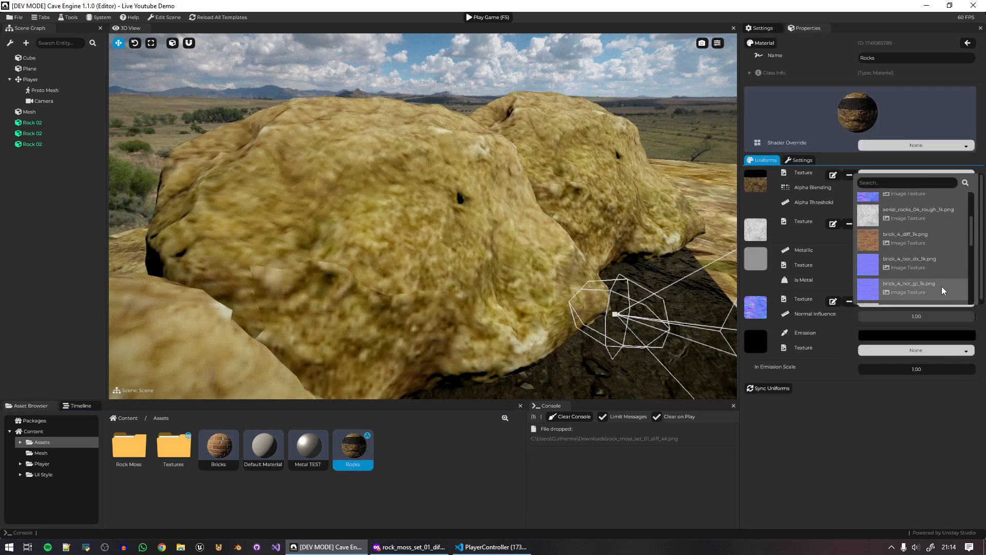
click(943, 289)
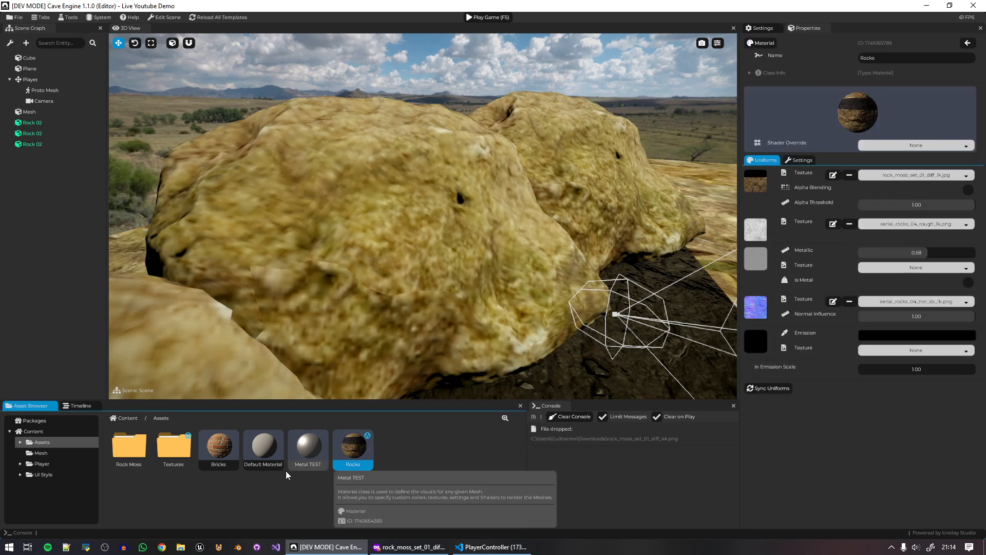
Delete rock_moss_set_01_diff_4k.png from the Textures folder.
double_click(176, 449)
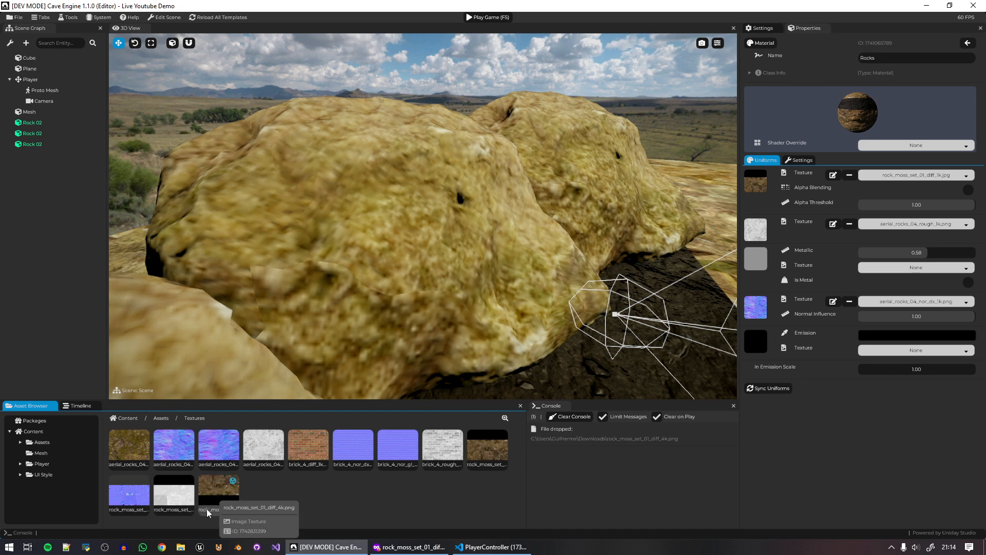
right_click(236, 498)
click(274, 517)
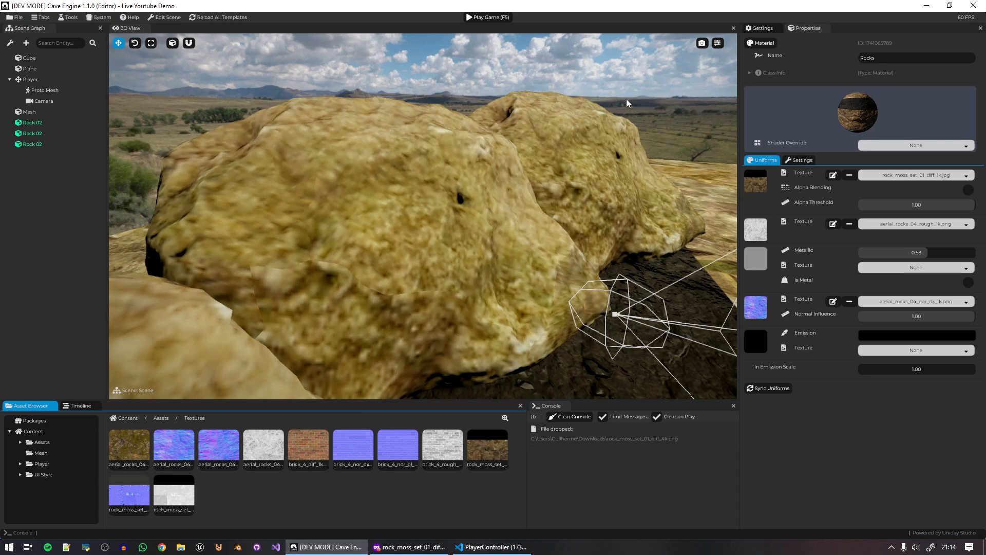
Reimport the downloaded rock_moss_set_01_diff_4k.png into the Textures folder.
click(665, 87)
key(s)
right_drag(664, 86, 404, 150)
click(433, 167)
click(526, 112)
right_drag(526, 112, 605, 153)
key(a)
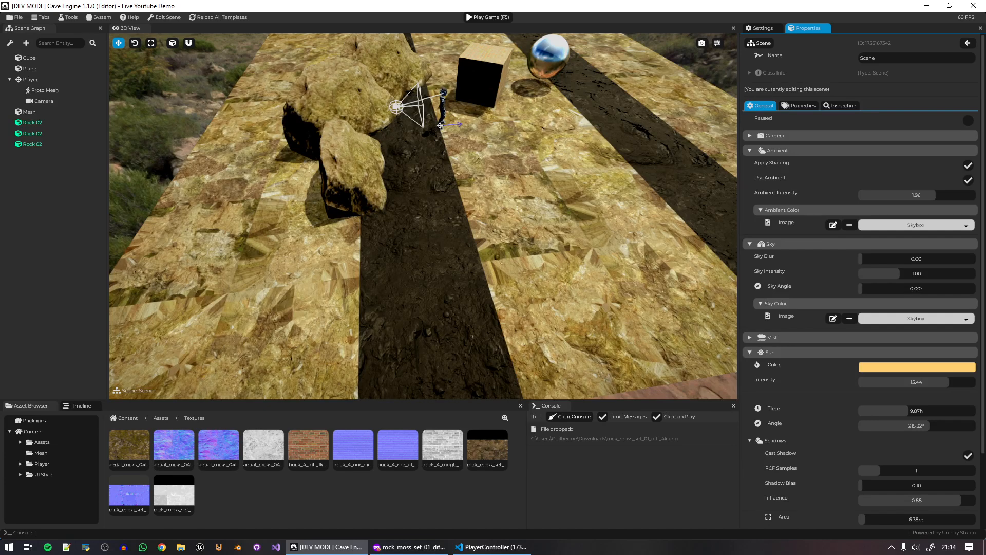
drag(425, 484, 411, 485)
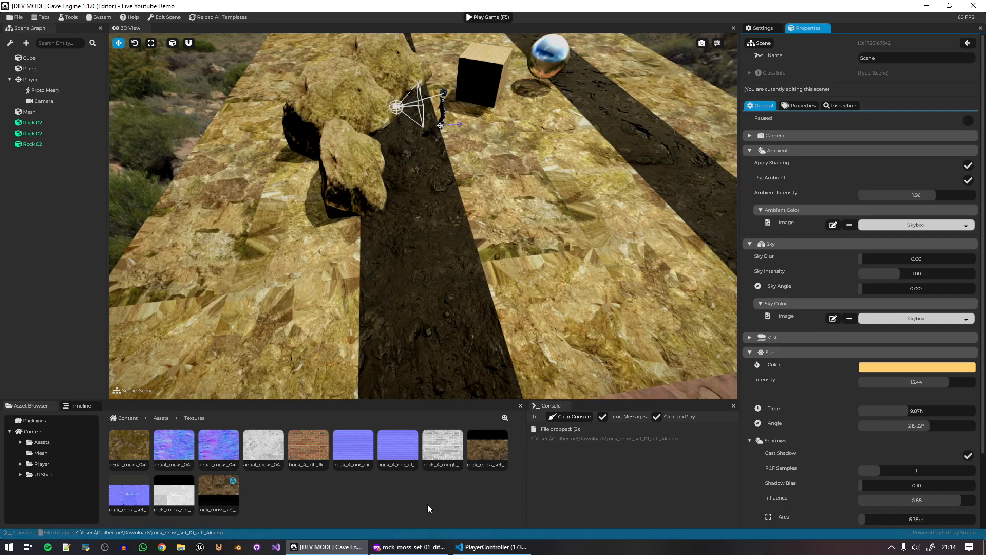
Set the base texture of the Rocks material in the Assets folder to aerial_rocks_04_diff_1k.png.
click(160, 418)
click(352, 447)
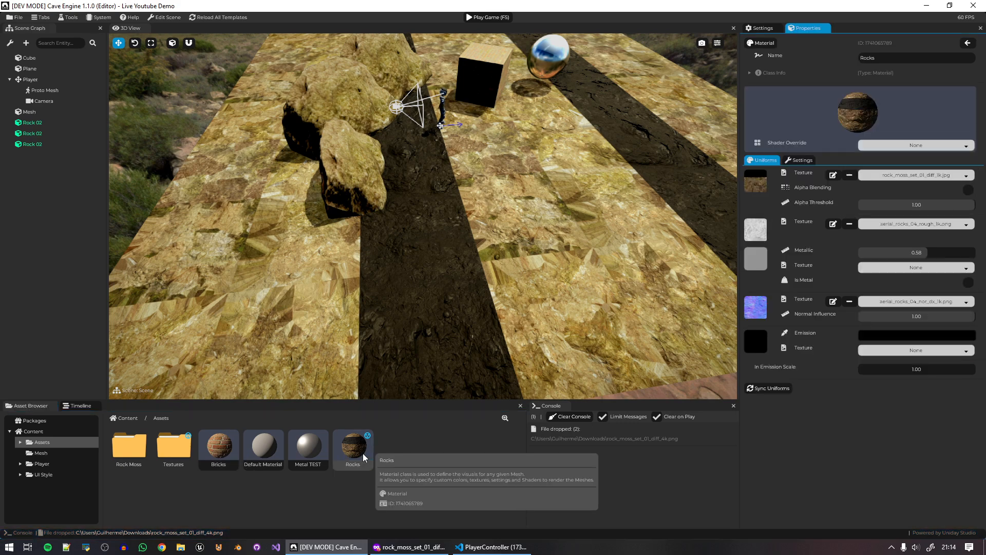
click(930, 175)
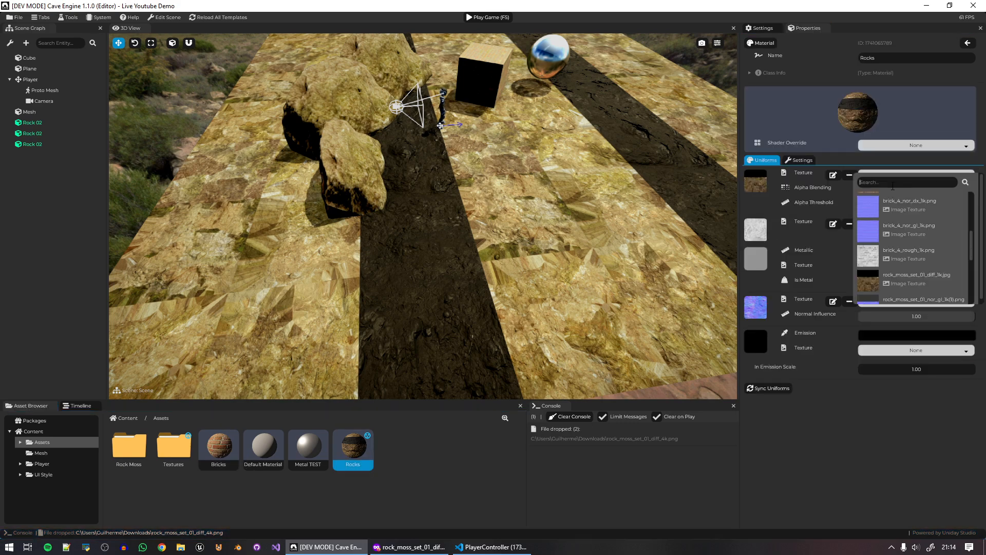
click(920, 202)
right_drag(539, 189, 467, 161)
key(w)
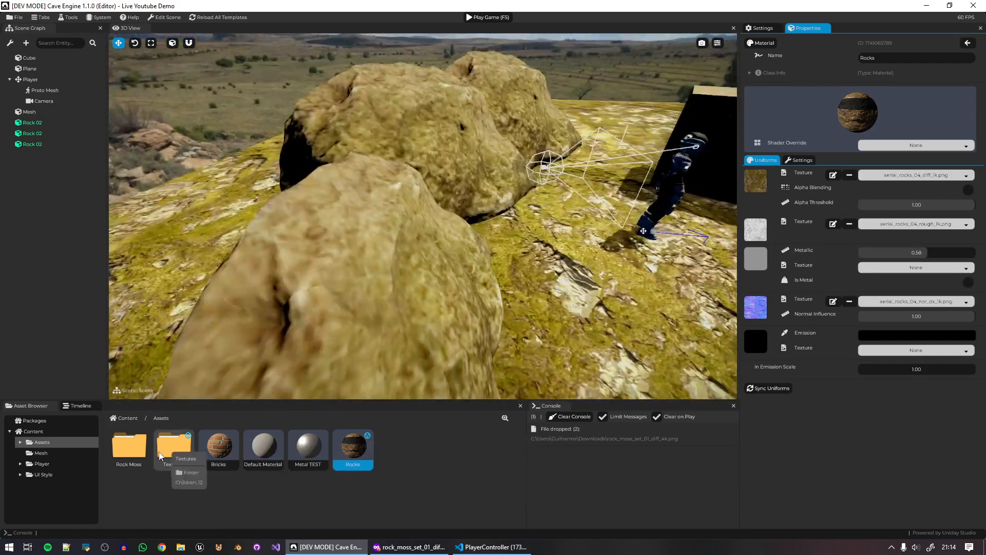
Set the base texture of the Rock Moss material in the Rock Moss folder to rock_moss_set_01_diff_4k.png.
double_click(128, 445)
click(500, 445)
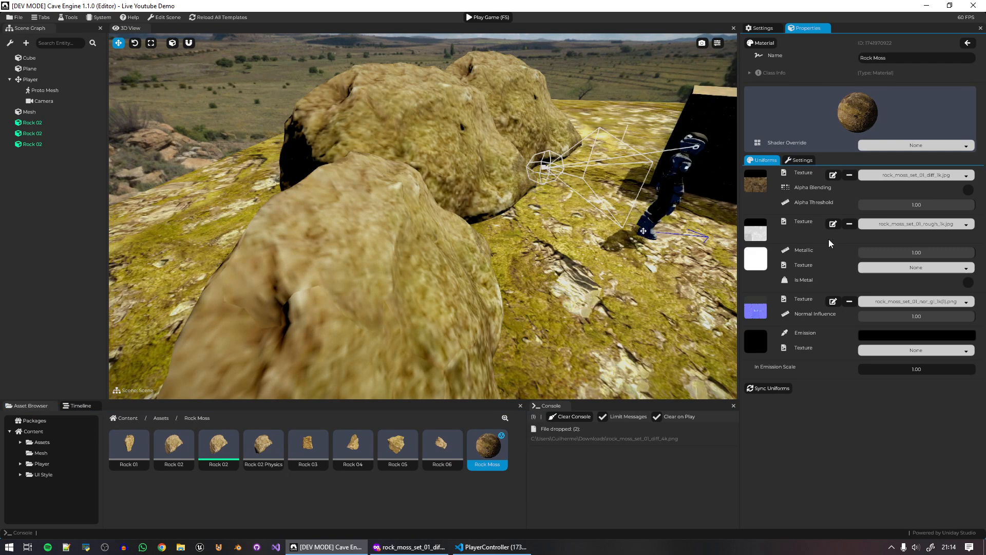
click(924, 175)
click(938, 212)
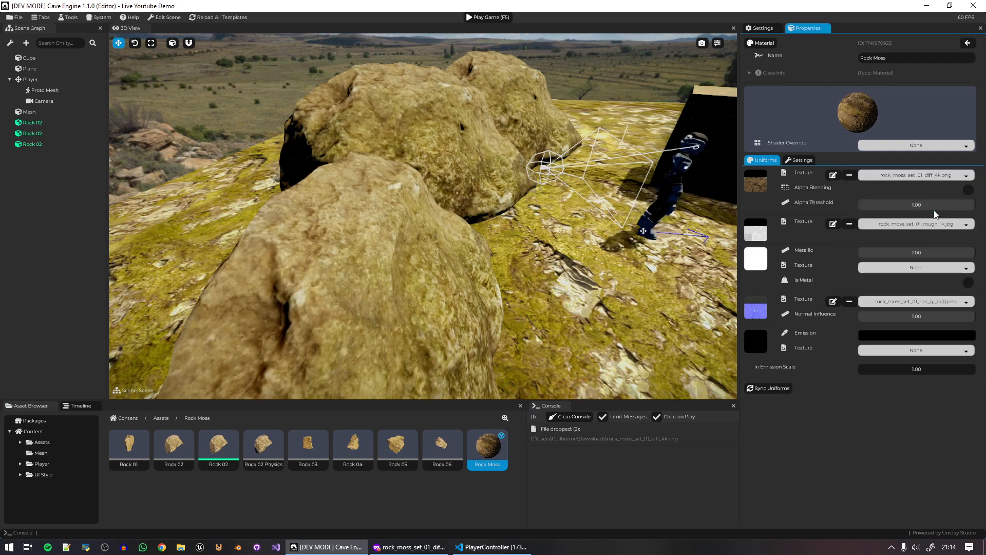
key(w)
mouse_move(429, 162)
right_down()
mouse_move(409, 183)
mouse_move(429, 154)
mouse_move(426, 177)
mouse_move(437, 177)
right_up()
key(s)
key(w)
key(s)
click(531, 45)
Play-test the scene by running and jumping the character across the Rock 02 rocks, and stop the game.
click(491, 18)
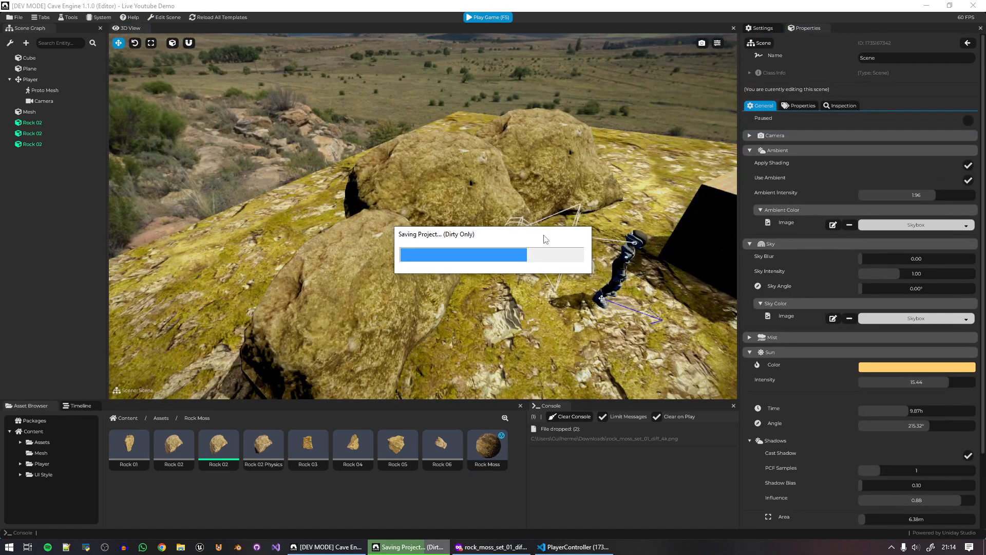
key(w)
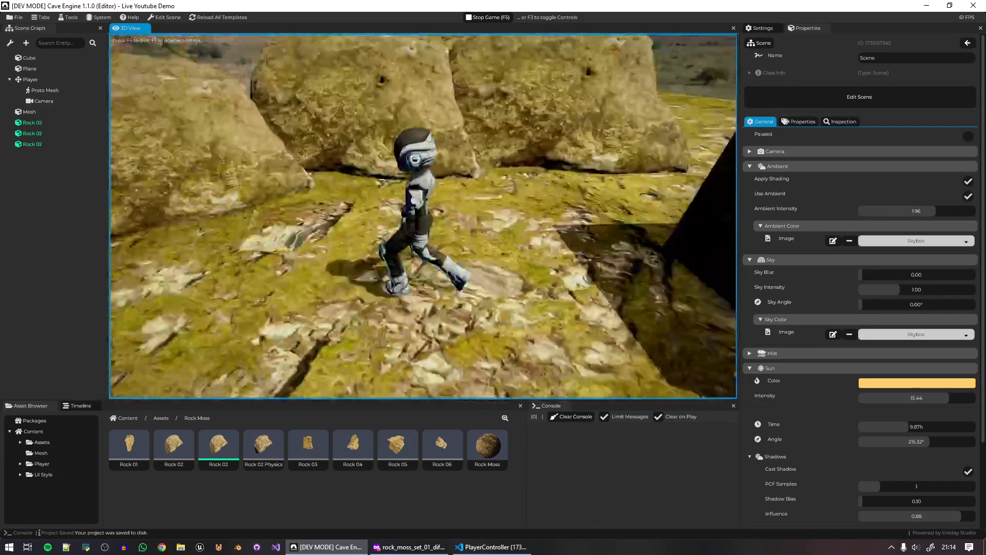
key(w)
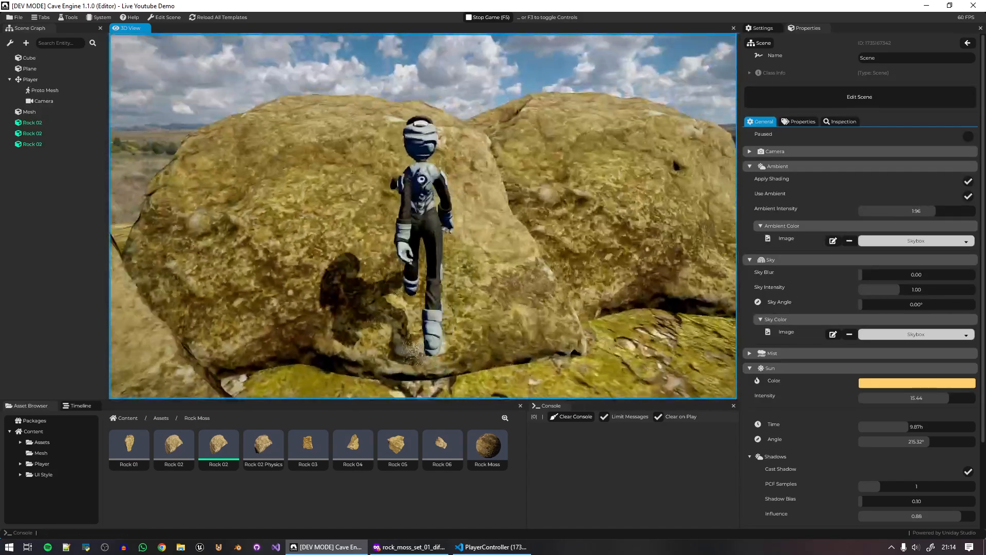
key(space)
key(w)
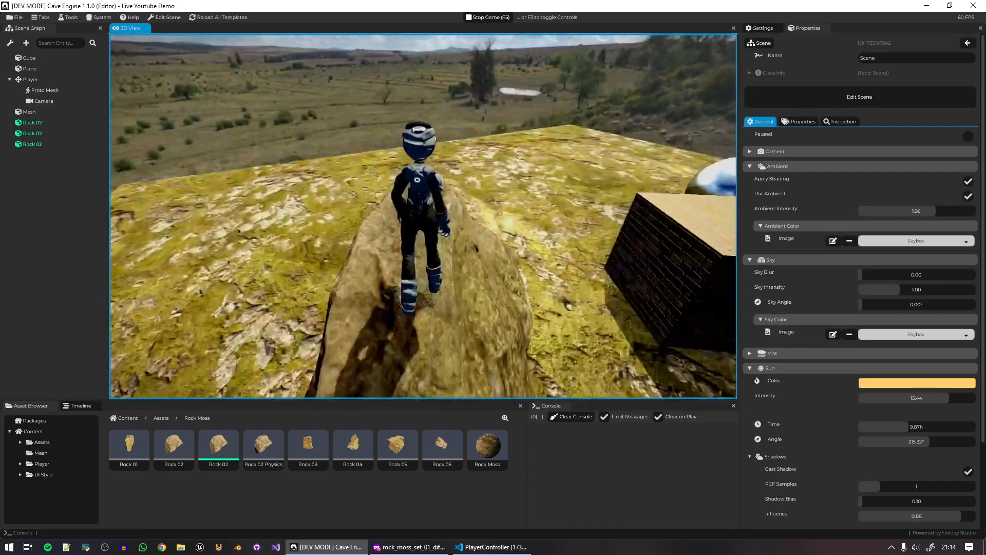
key(space)
key(w)
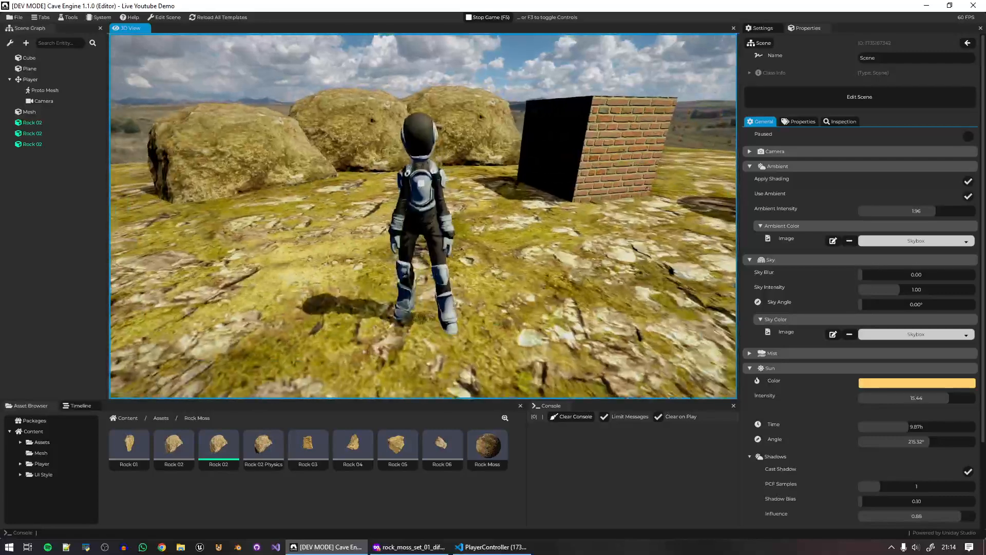
key(F5)
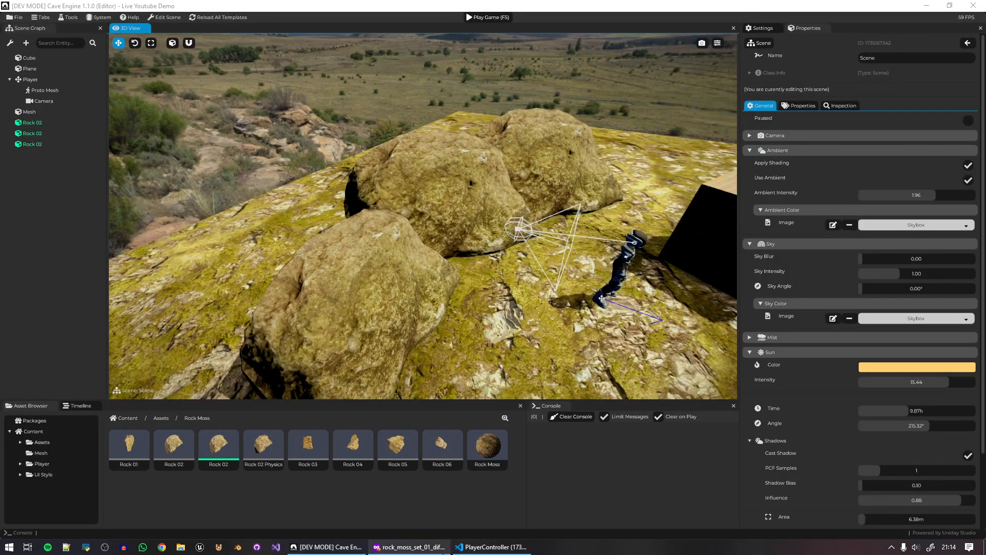
Switch to the browser, close the rock texture and Rock Moss Set 01 tabs, and show the Modular Fort 01 page.
click(409, 546)
click(422, 11)
click(415, 15)
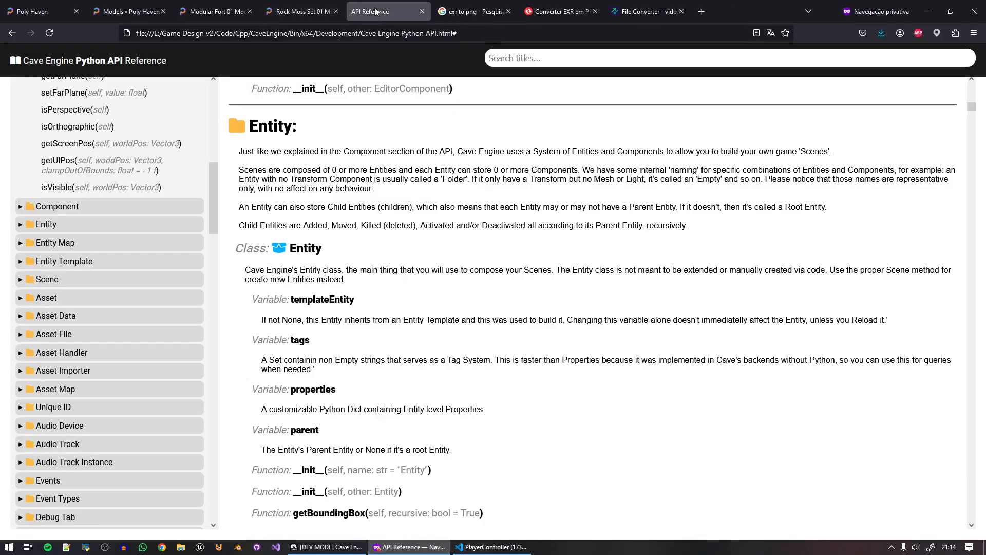
click(332, 12)
click(337, 13)
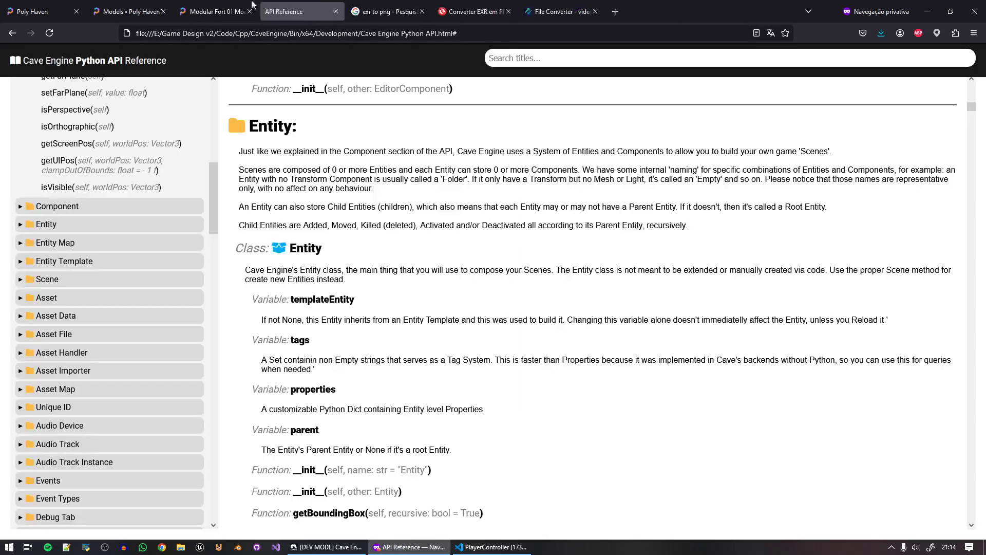
click(236, 11)
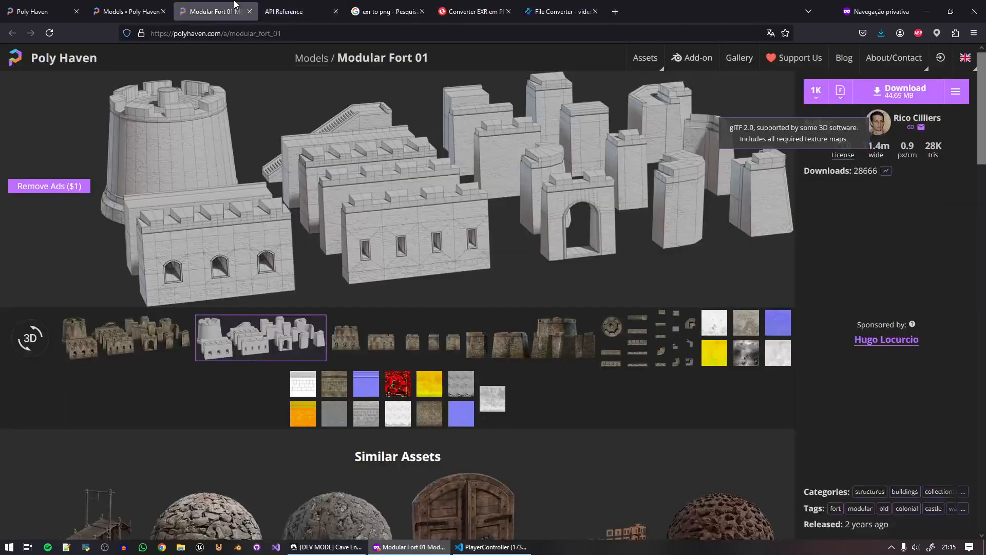
Close the "exr to png" search and Converter EXR tabs, and return to the Modular Fort 01 page.
click(425, 14)
click(470, 12)
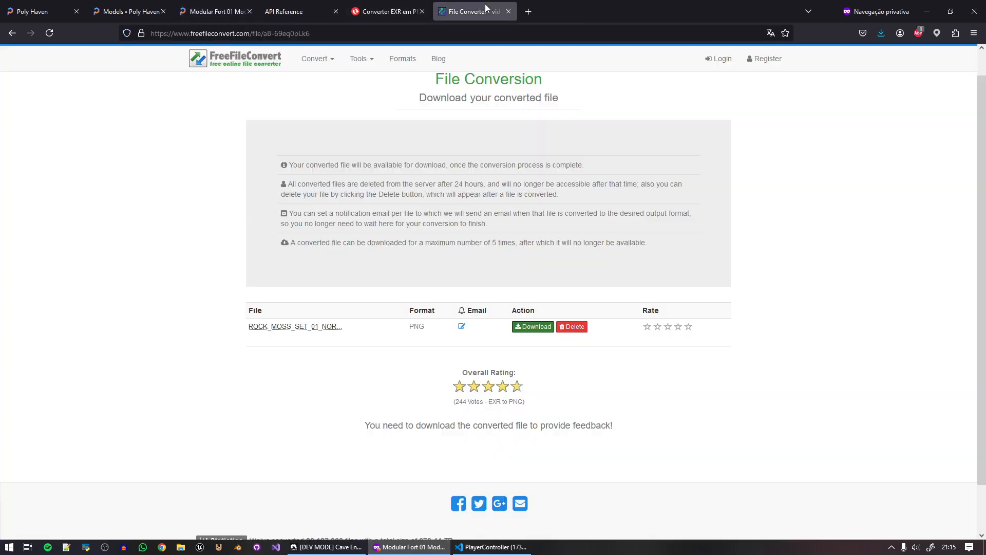
click(414, 6)
click(424, 14)
click(216, 12)
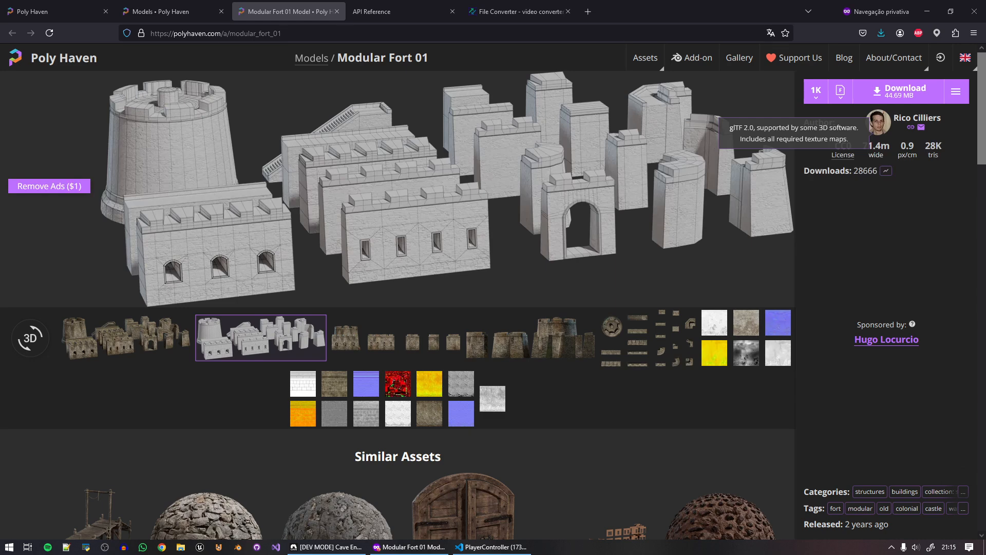
drag(985, 206, 438, 165)
drag(525, 170, 616, 183)
key(alt+F4)
Switch to Cave Engine and create a new folder inside the Textures folder under Assets.
click(329, 547)
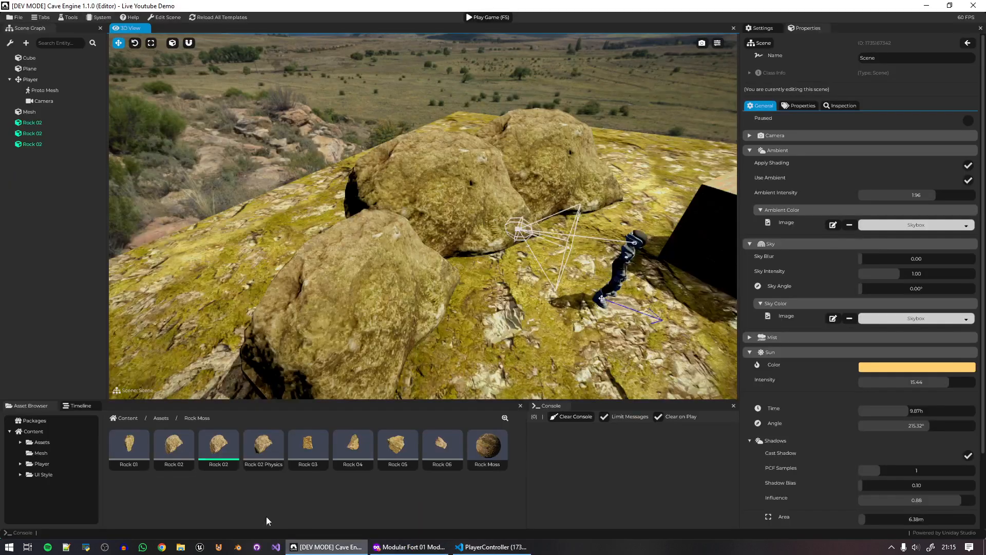
double_click(193, 451)
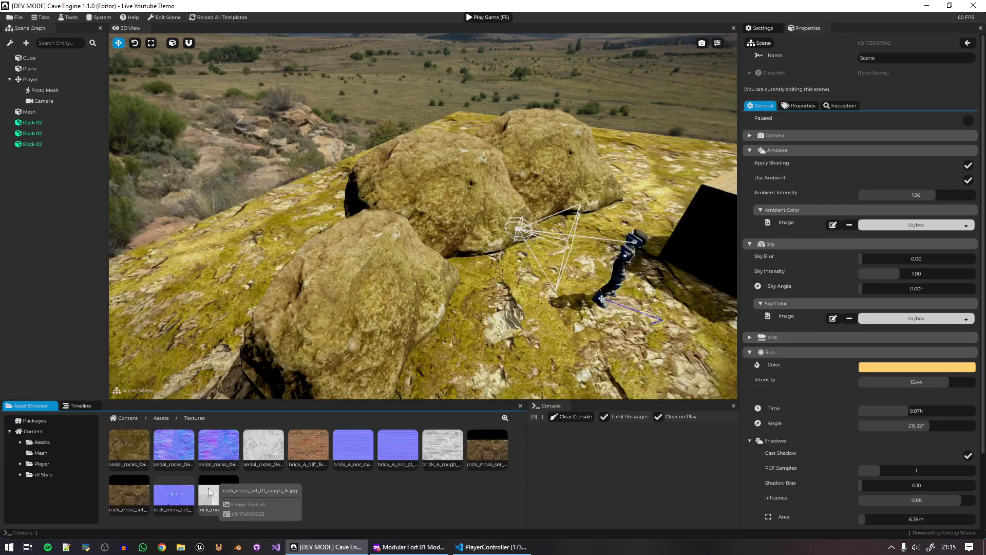
right_click(282, 464)
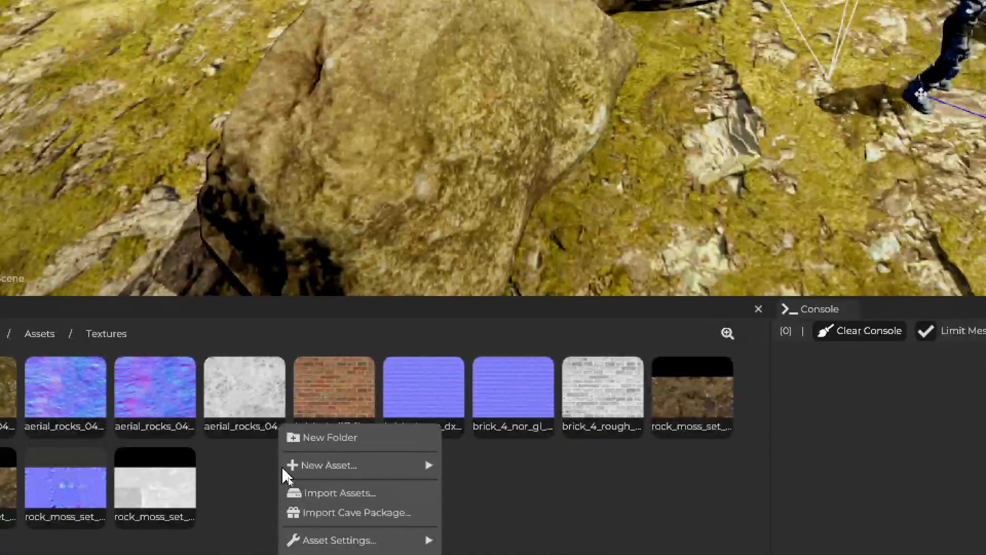
click(318, 437)
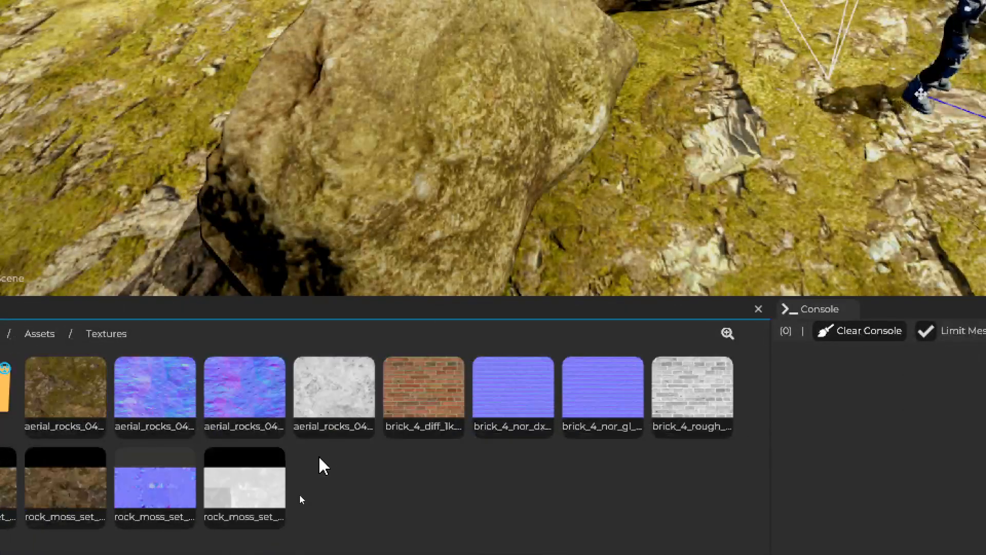
Rename the new folder inside Textures as Fort.
right_click(140, 341)
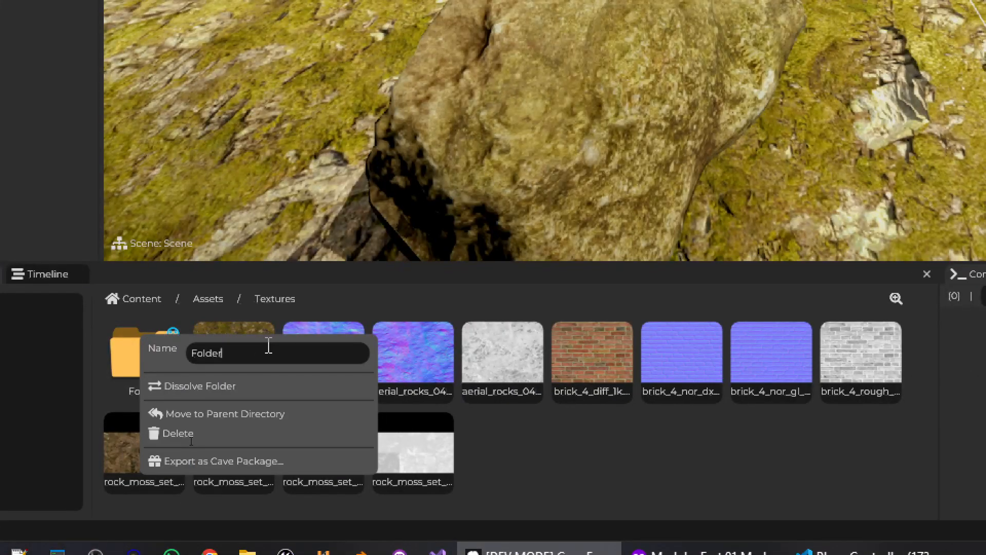
key(ctrl+a)
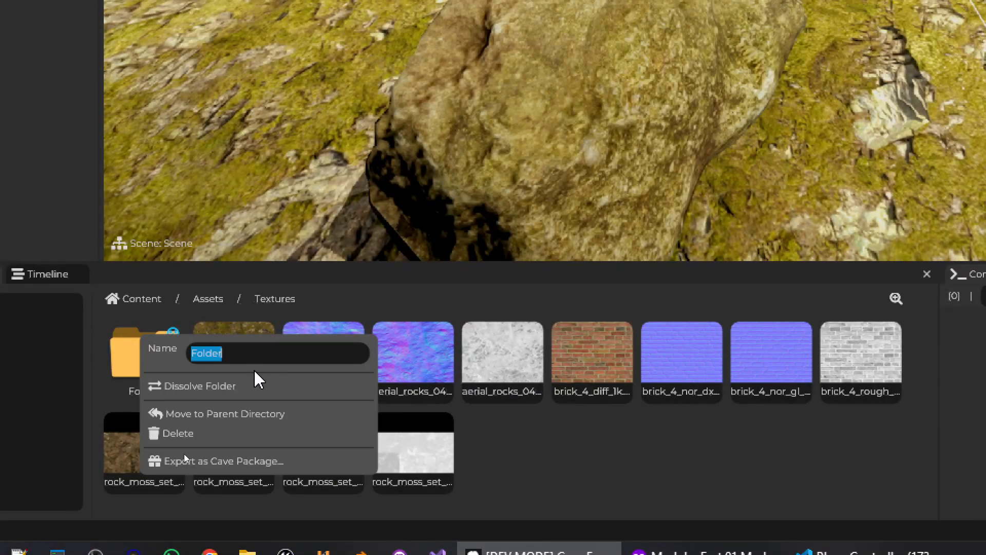
text(Fort)
key(Return)
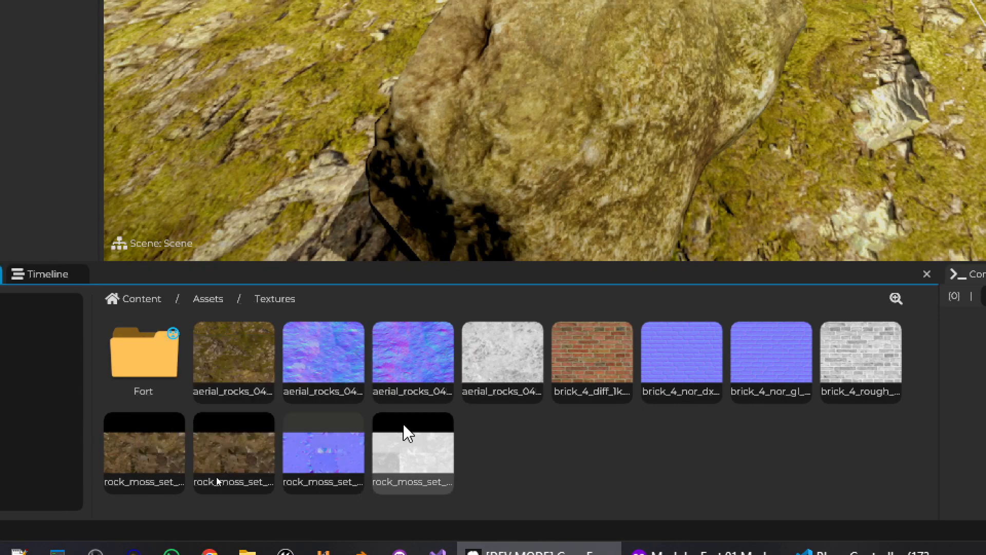
Import all ten modular_fort_01 PNG textures from the downloaded modular fort textures folder into the Fort texture folder, and close the file window.
double_click(146, 359)
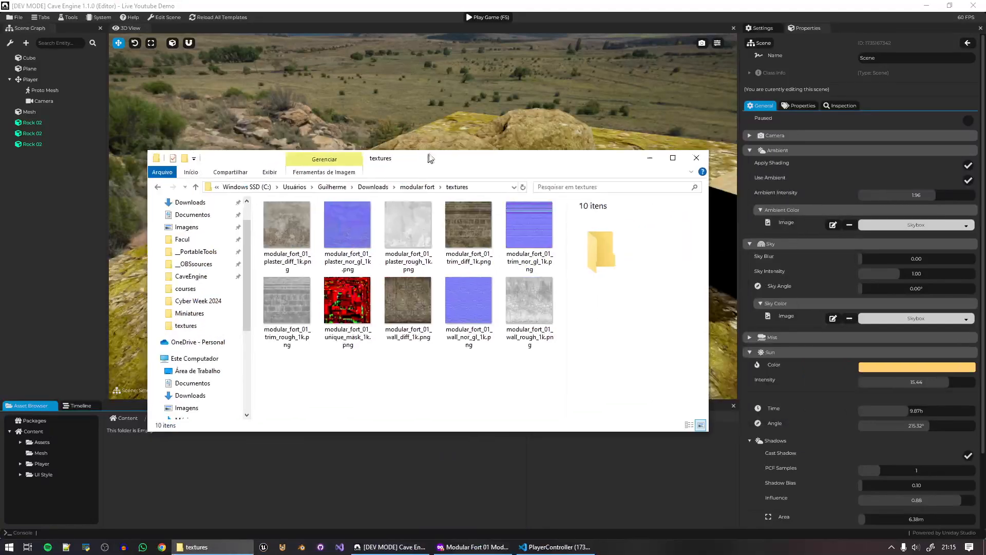
drag(560, 371, 288, 238)
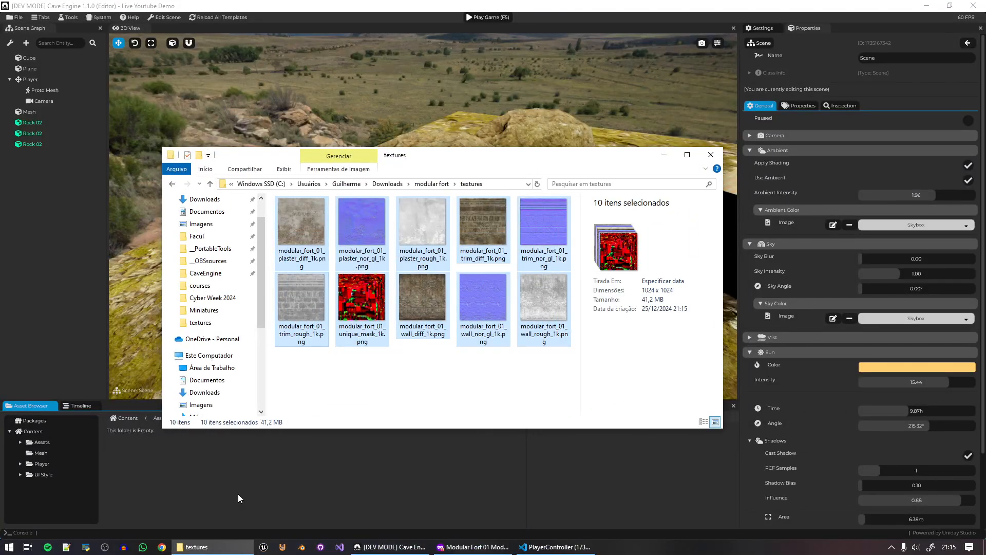
click(710, 155)
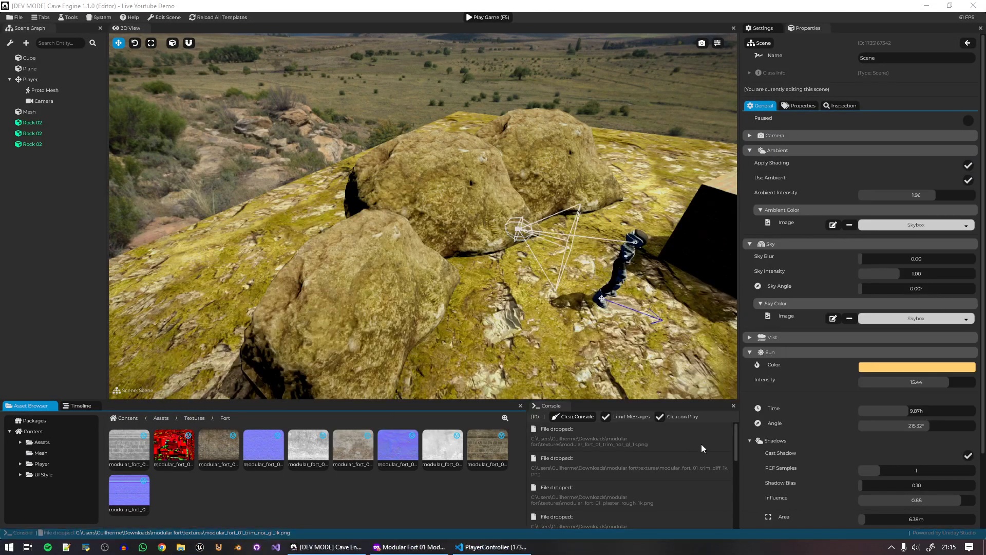
Return to the Assets folder, bring in modular_fort_01_1k.fbx from the modular fort download folder, and close the file window.
click(189, 419)
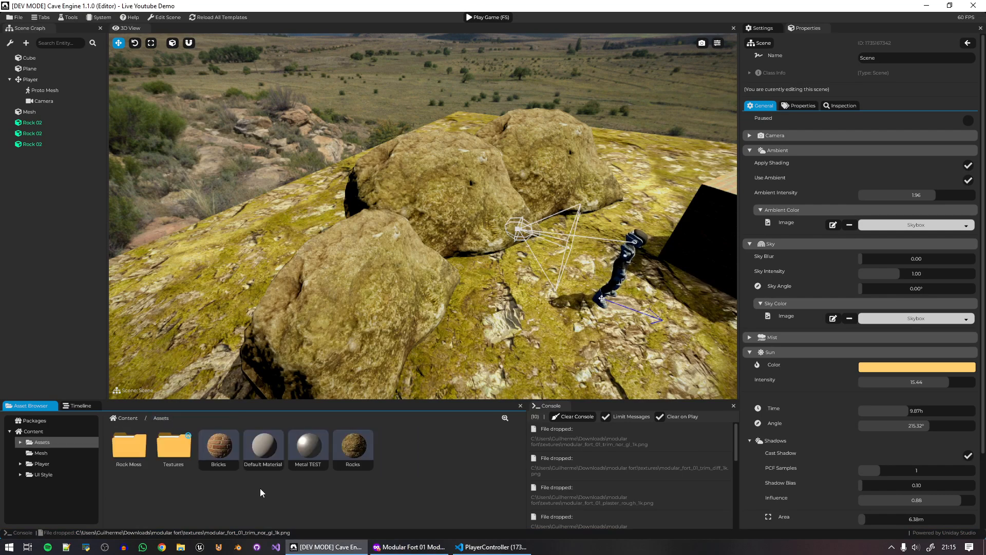
drag(0, 237, 557, 221)
click(436, 294)
drag(197, 476, 198, 477)
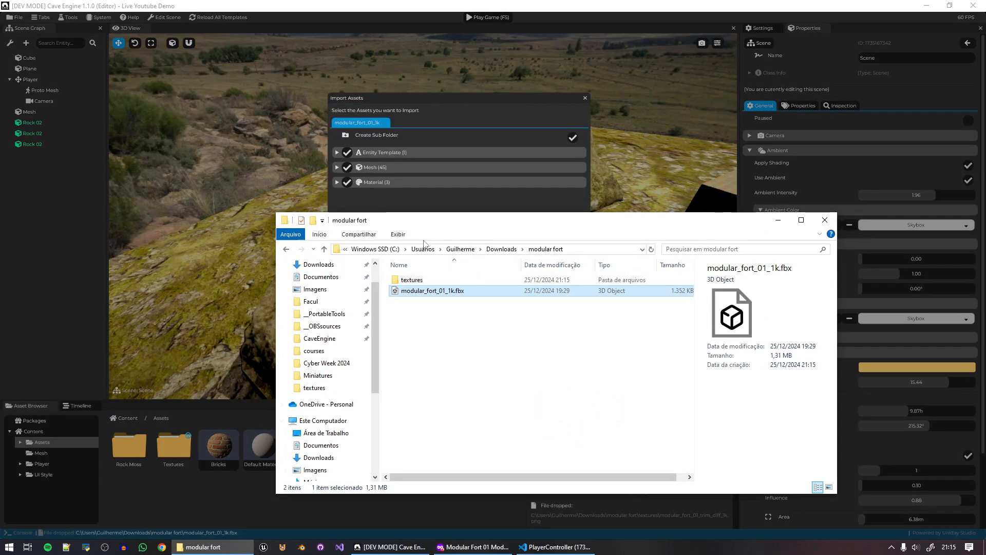
click(825, 220)
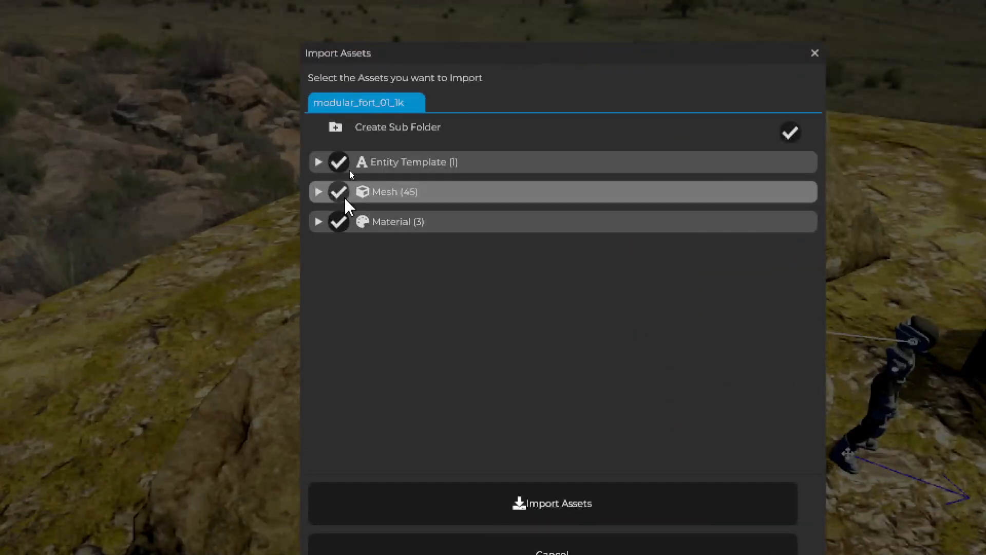
Check the mesh and material lists, and import all assets of modular_fort_01_1k with a subfolder created.
click(319, 192)
click(319, 192)
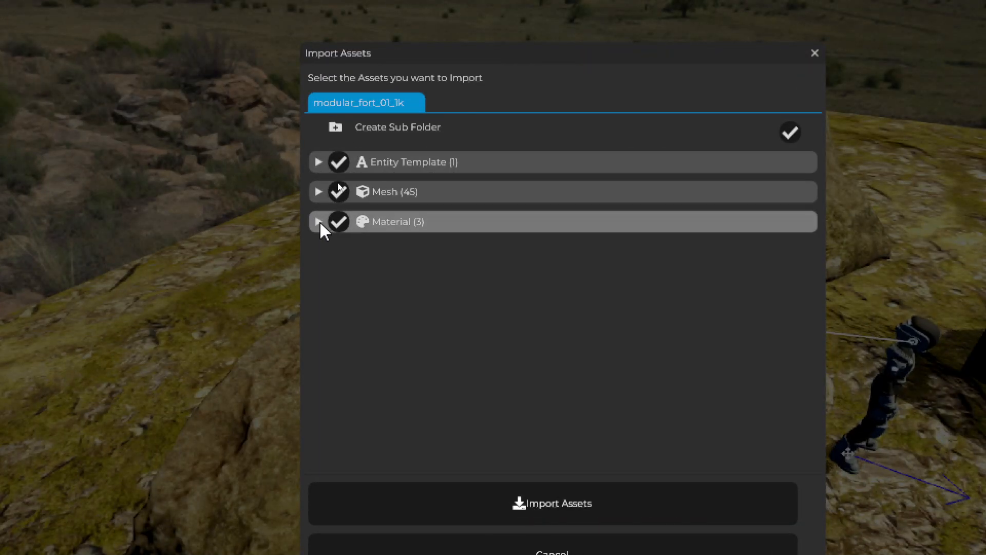
click(319, 222)
click(319, 222)
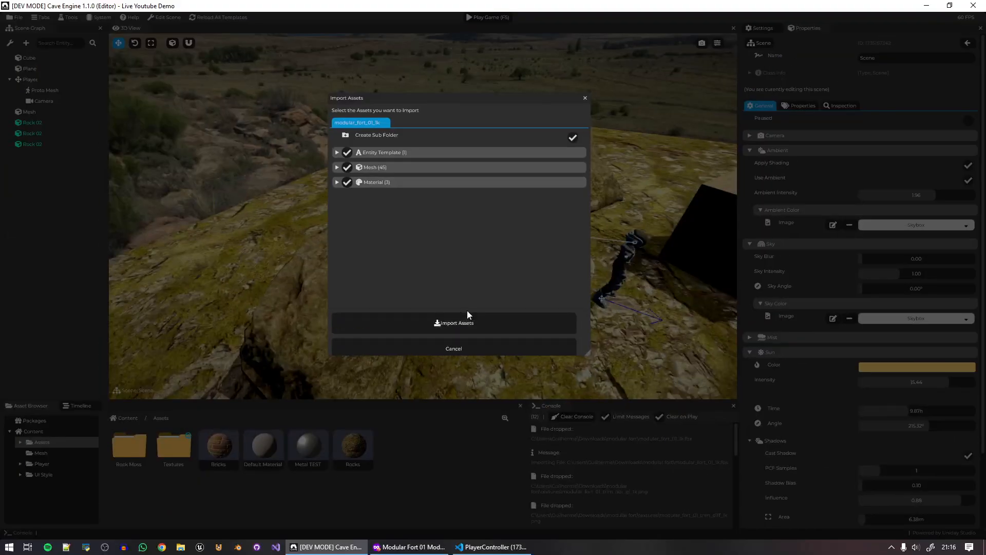
click(570, 490)
Rename the imported model's folder in Assets as Fort and open it.
right_click(231, 443)
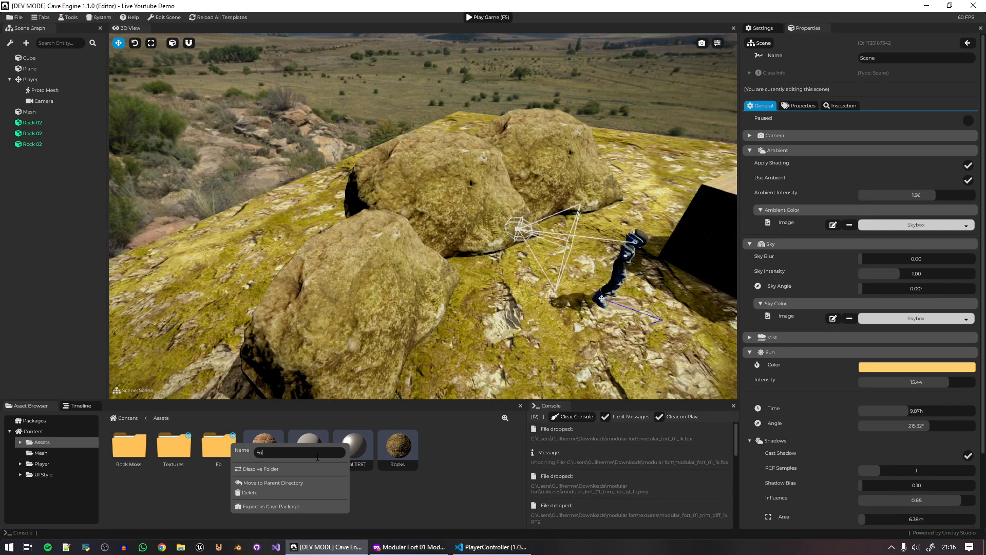
text(Fort)
click(205, 491)
double_click(226, 453)
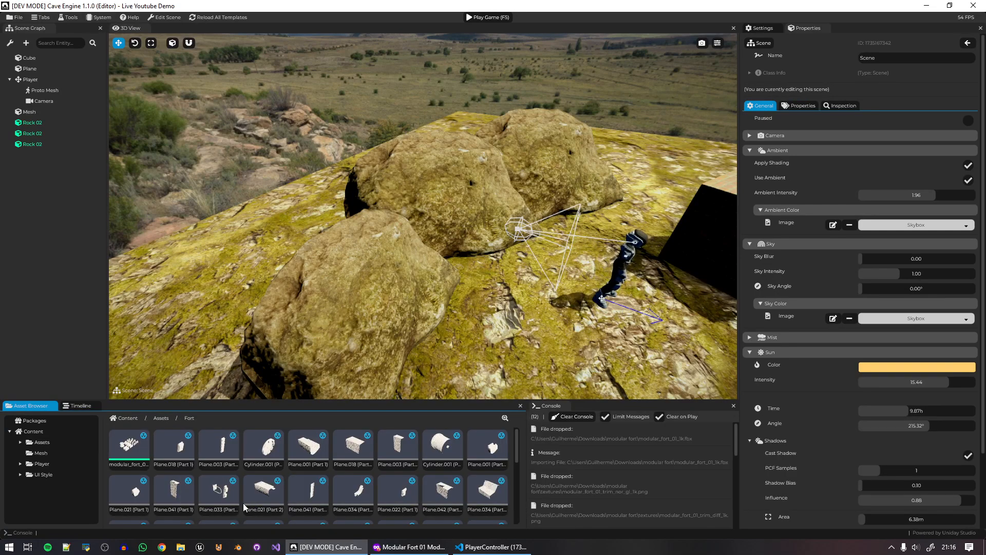
Give the modular_fort_01_wall_1 material the modular_fort_01_wall_diff_1k.png albedo texture and the modular_fort_01_wall_rough_1k.png roughness texture.
scroll(197, 508, down, 5)
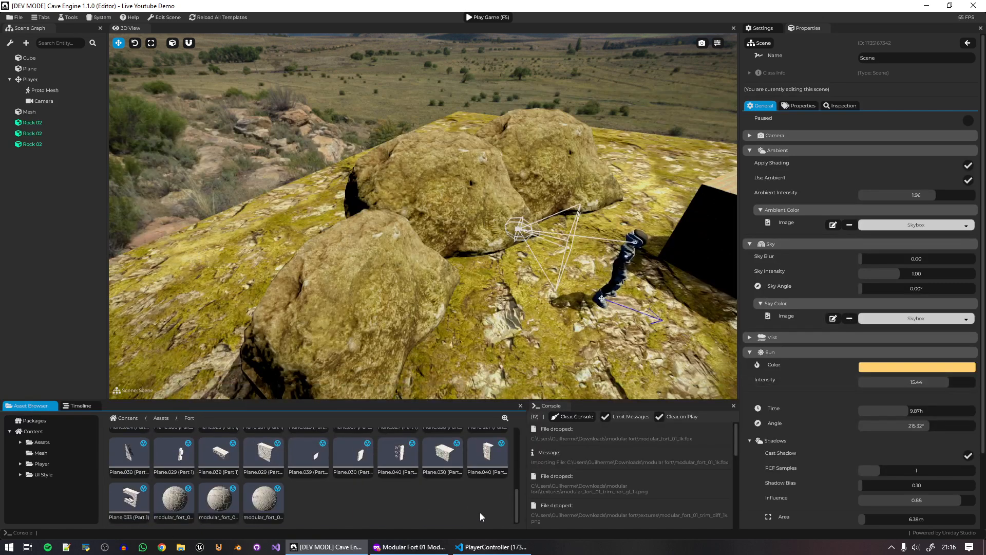
click(180, 507)
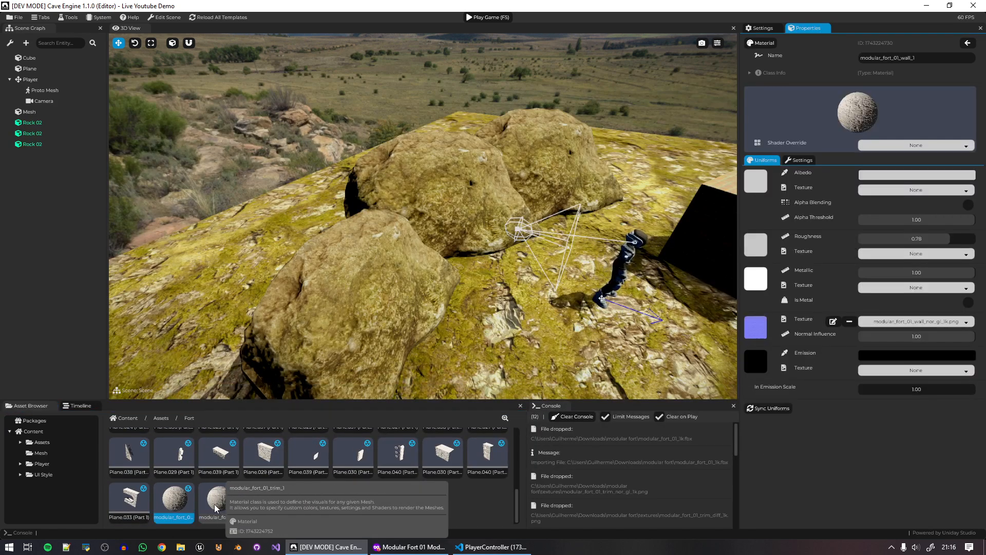
click(187, 510)
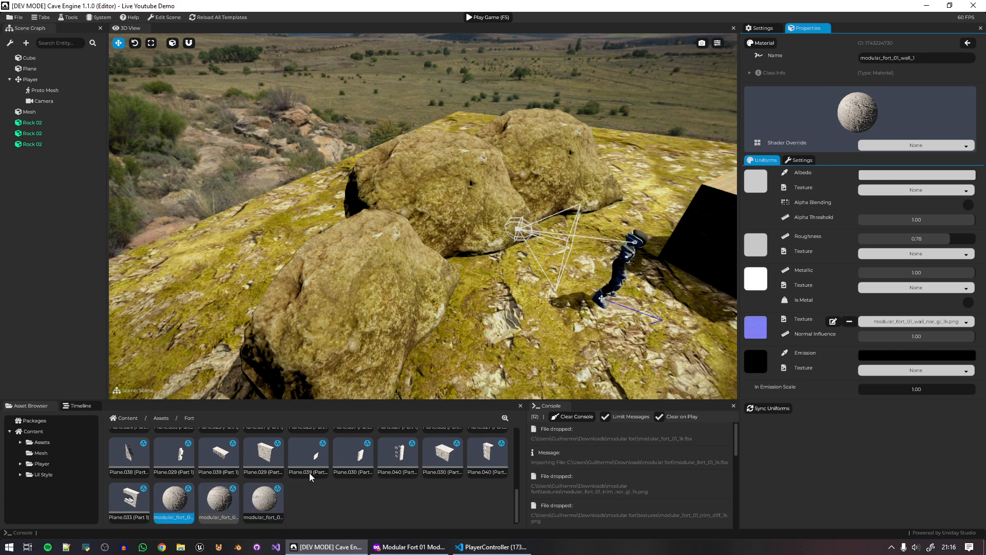
click(936, 190)
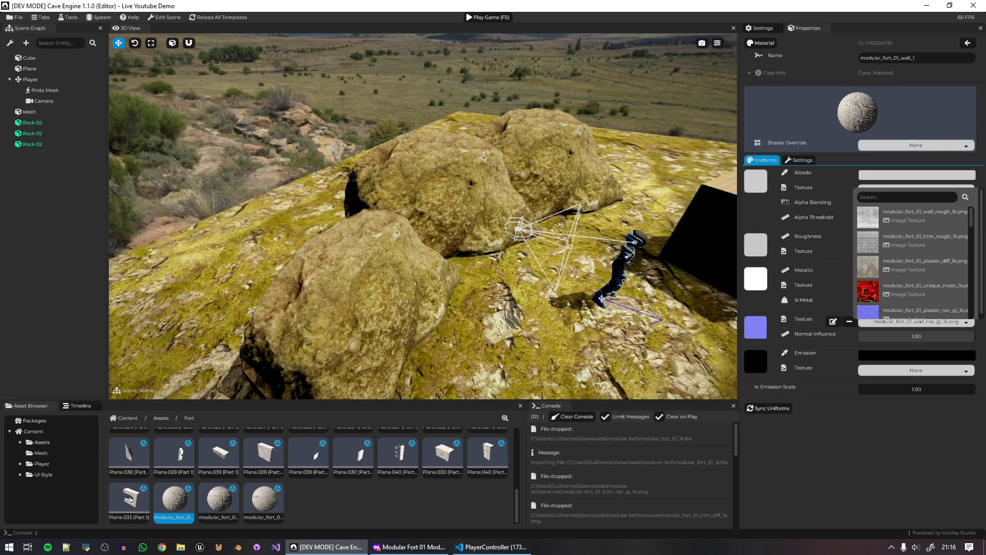
click(859, 468)
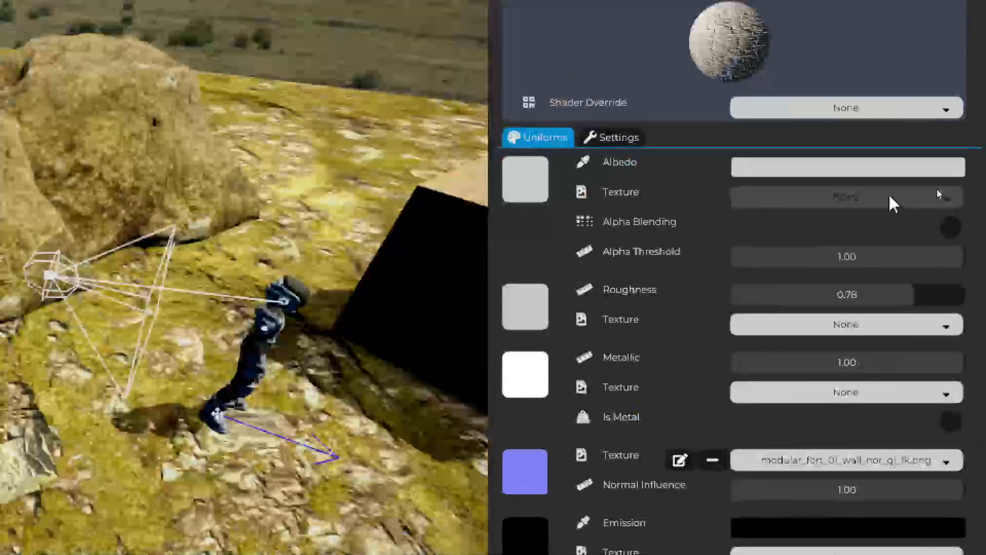
click(937, 193)
text(wa)
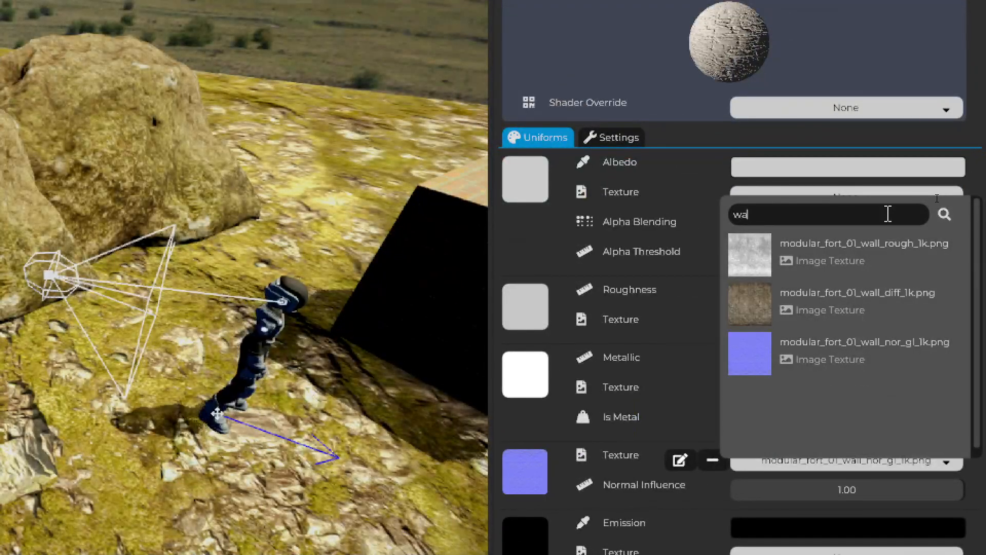
click(904, 312)
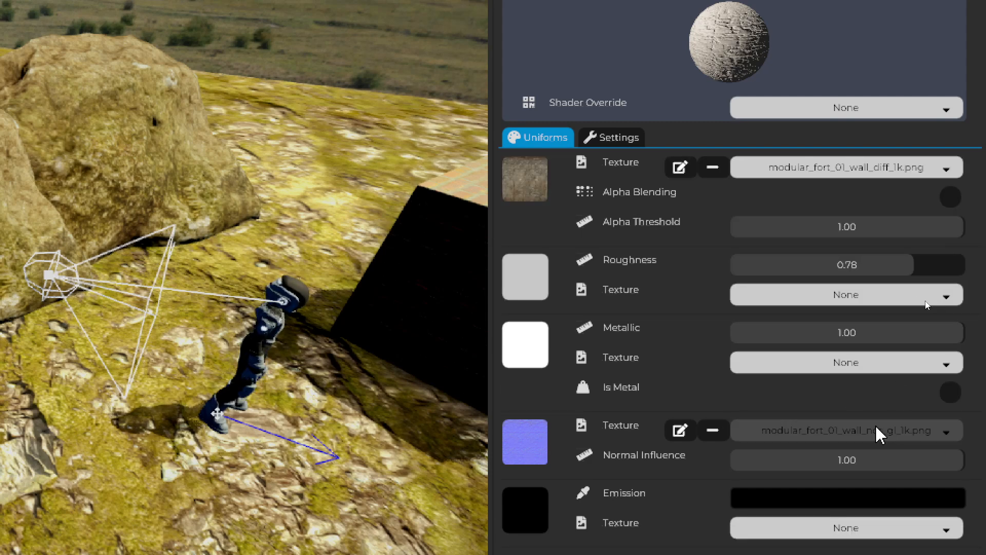
click(842, 297)
text(wal)
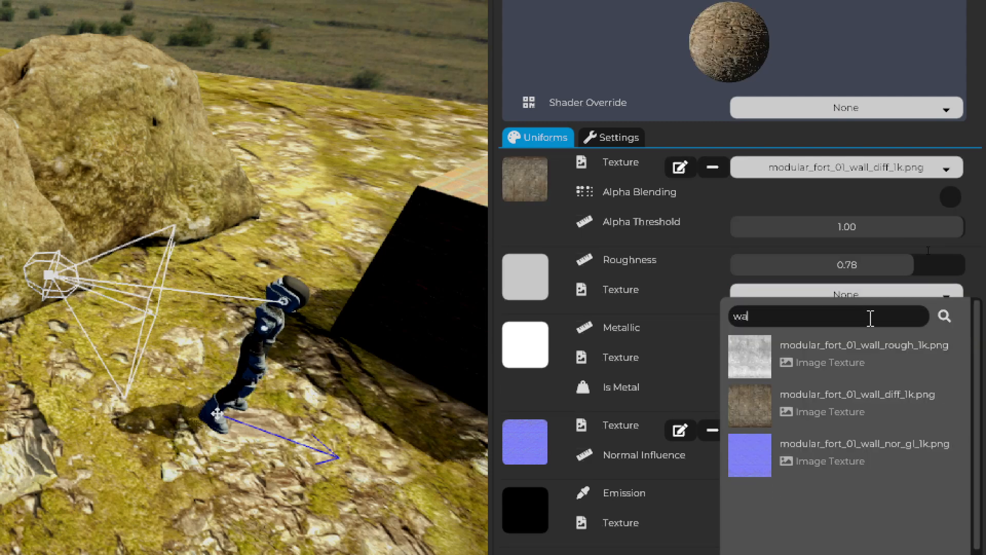
click(835, 354)
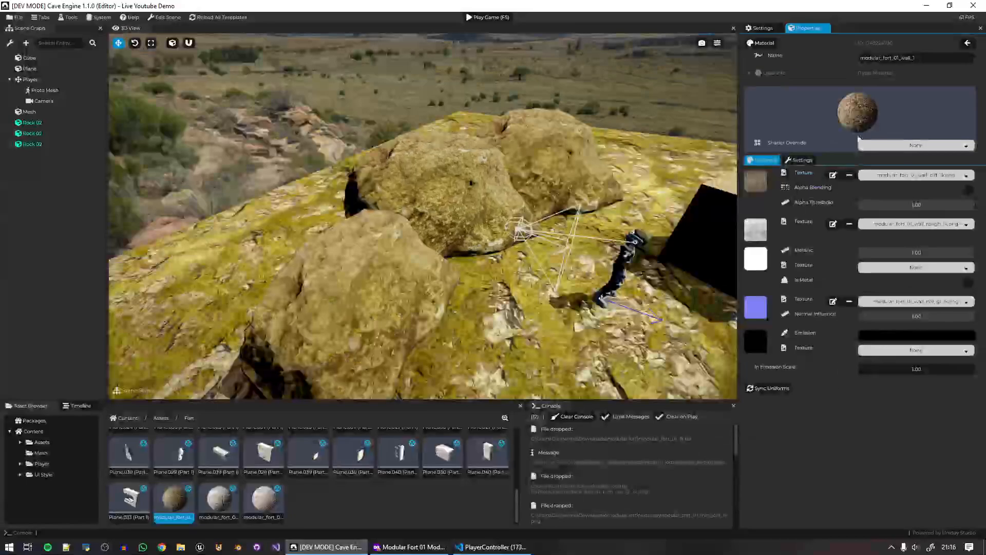
Give the modular_fort_01_trim_1 material the modular_fort_01_trim_diff_1k.png albedo texture and the modular_fort_01_trim_rough_1k.png roughness texture.
click(221, 501)
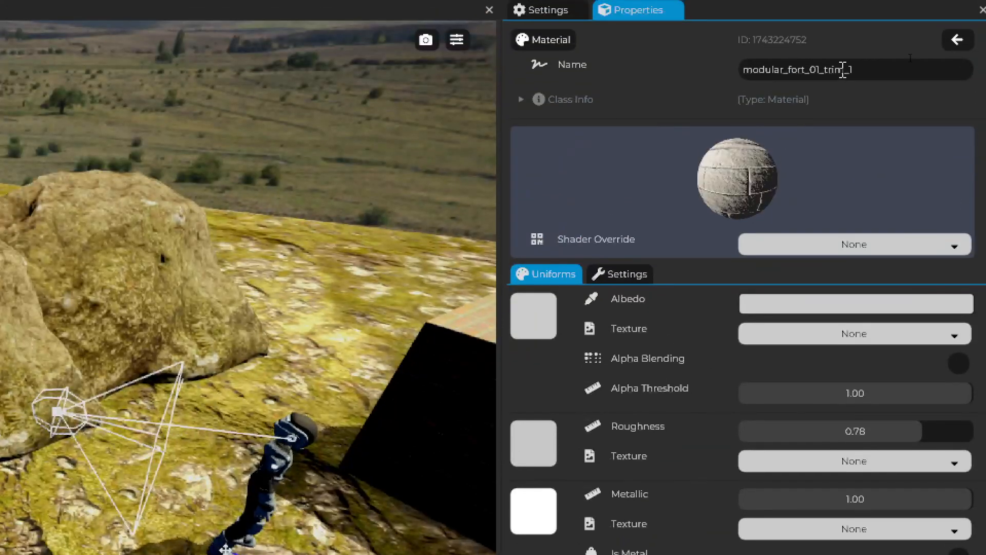
click(868, 335)
text(t)
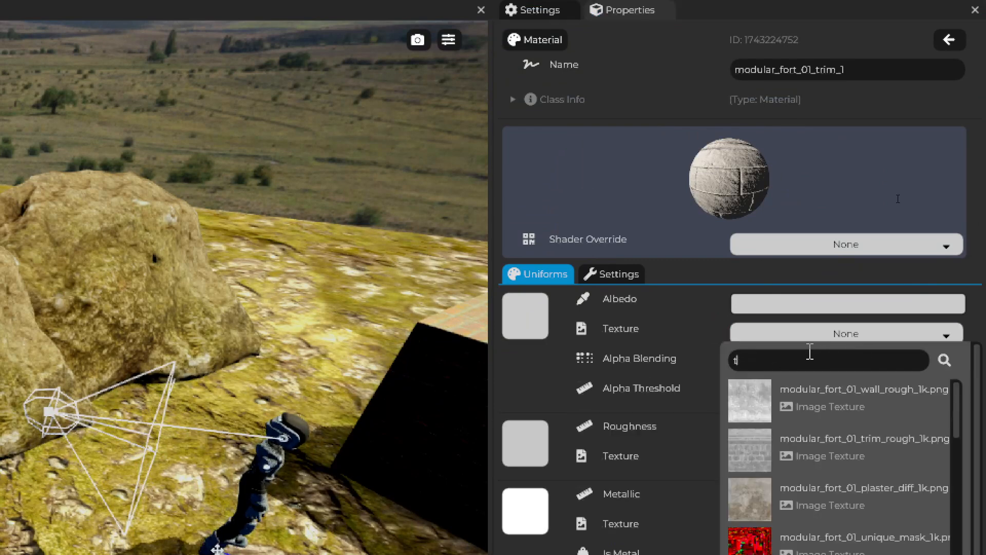
text(rim)
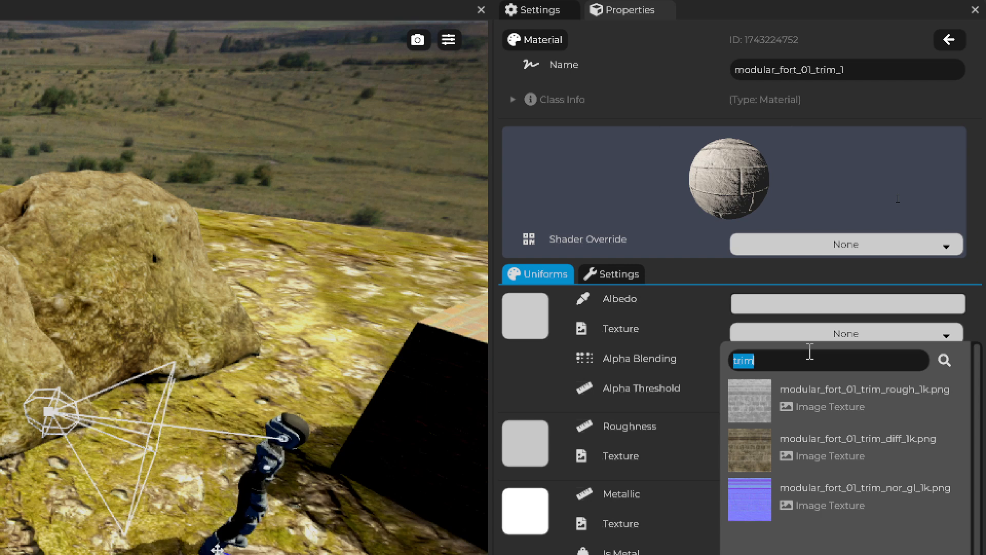
click(904, 460)
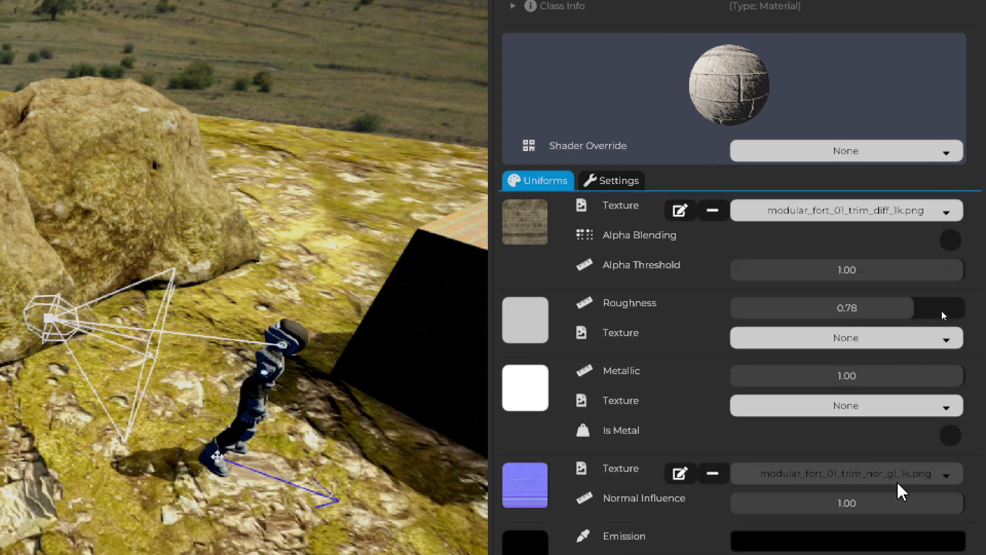
click(845, 339)
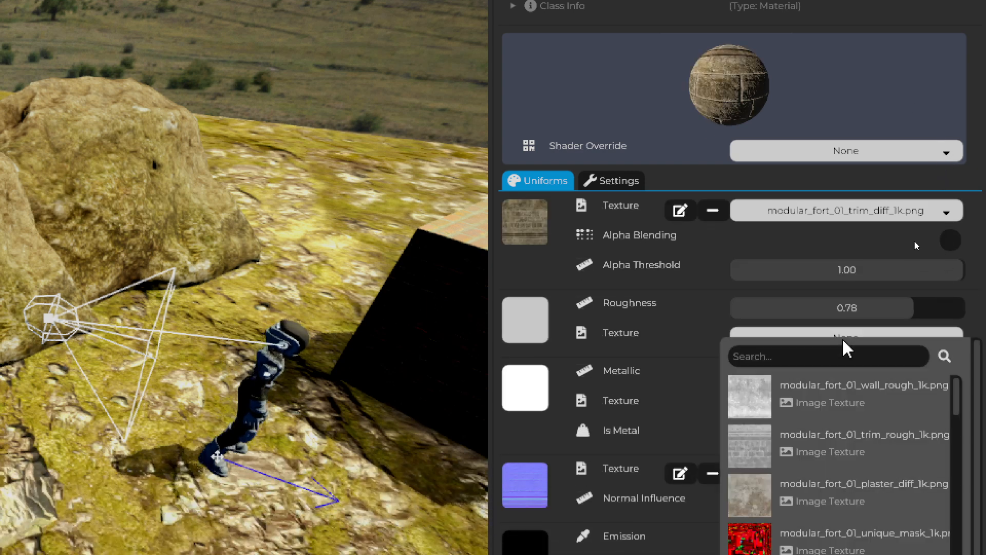
text(trim)
click(850, 390)
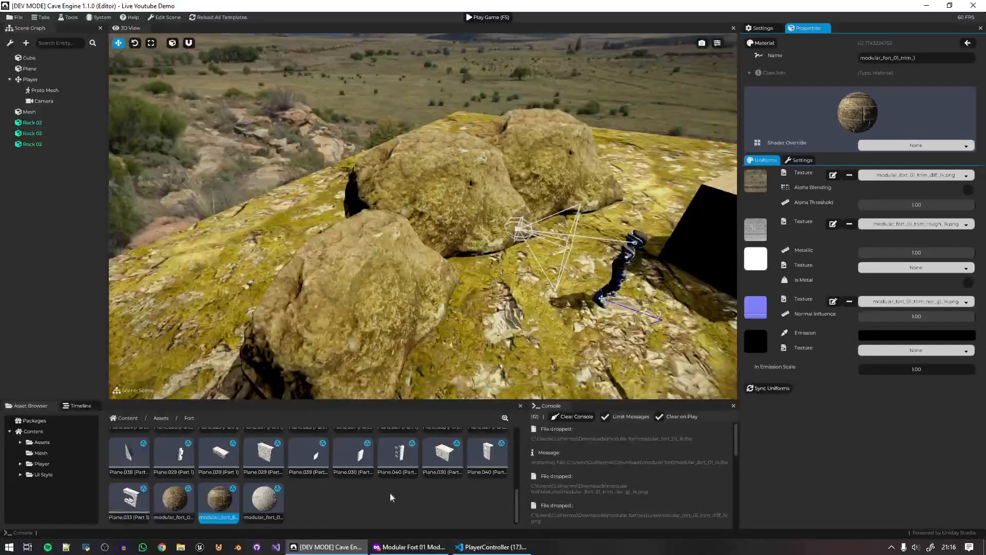
Give the modular_fort_01_plaster_1 material the modular_fort_01_plaster_diff_1k.png albedo texture and the modular_fort_01_plaster_rough_1k.png roughness texture.
click(271, 496)
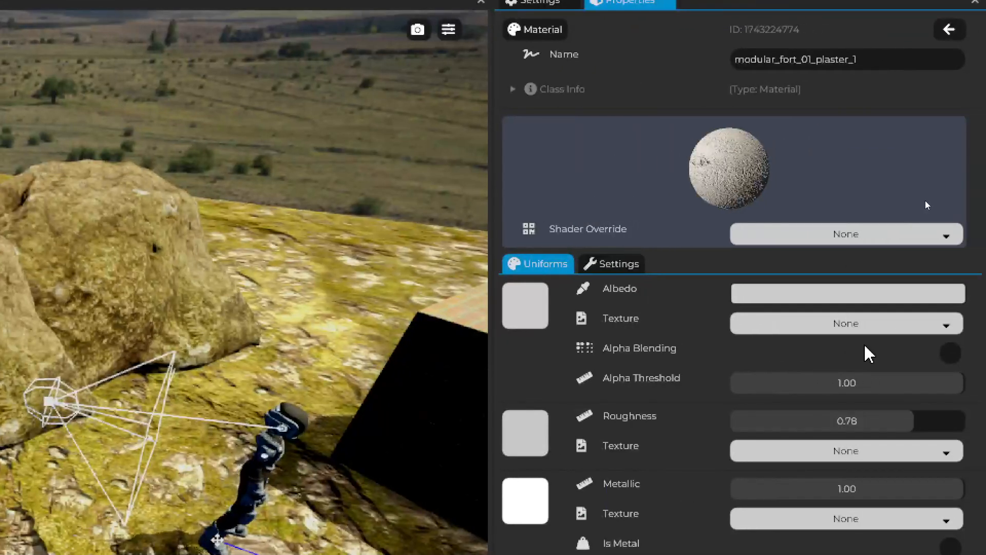
click(924, 191)
text(plaster)
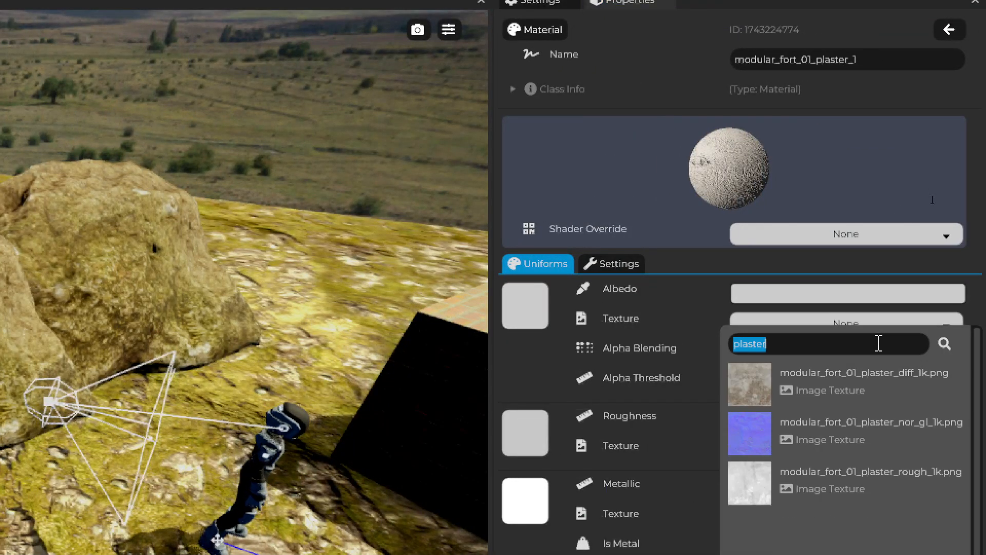
click(855, 383)
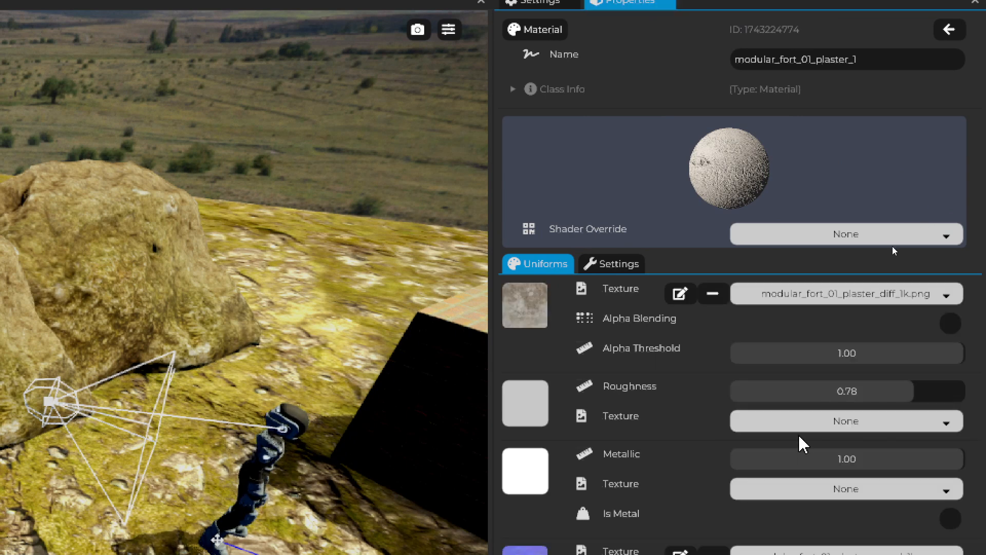
click(853, 422)
click(855, 430)
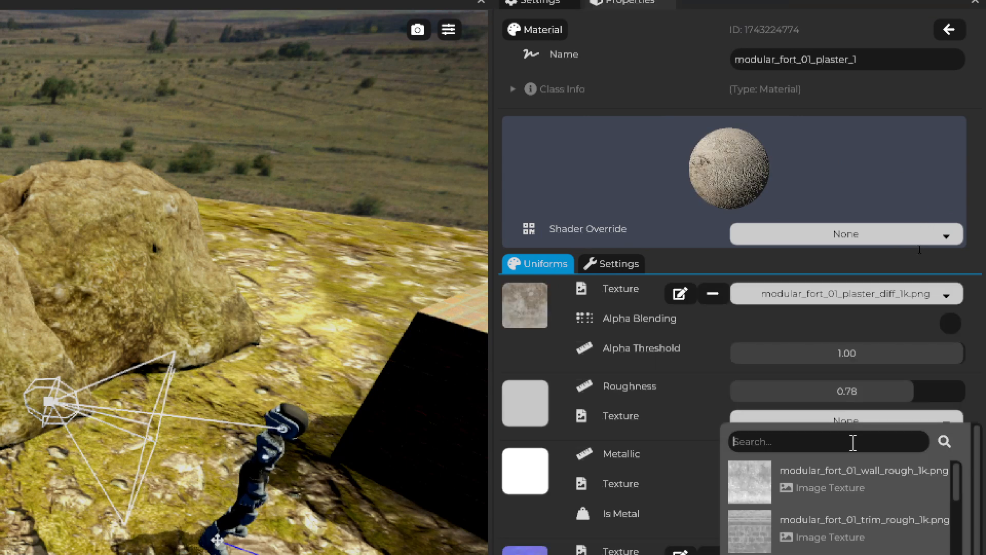
text(plaster)
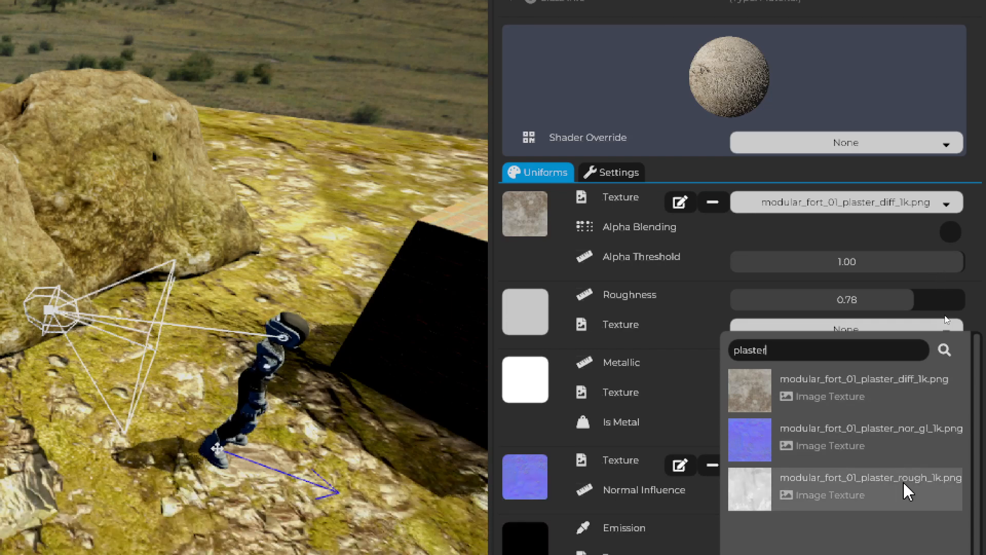
click(893, 514)
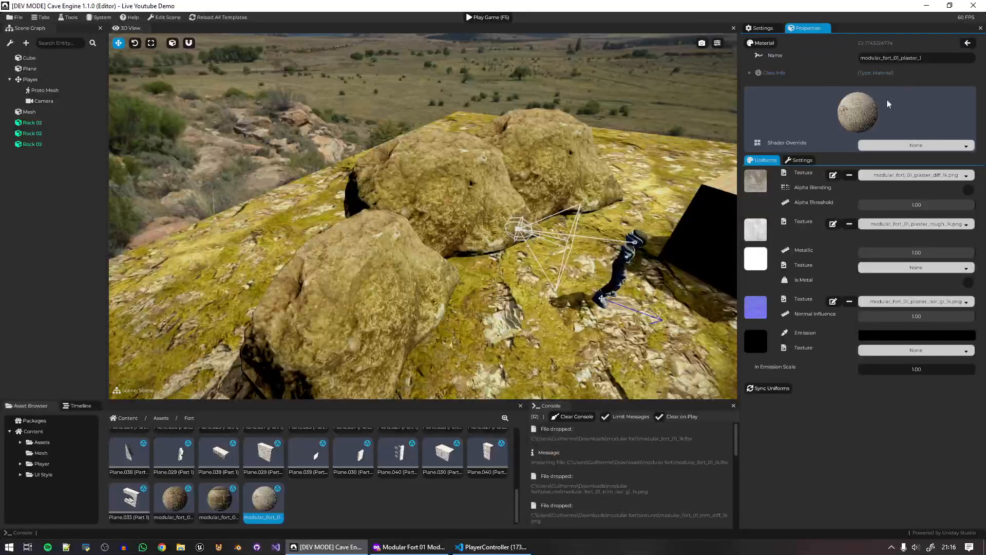
click(317, 502)
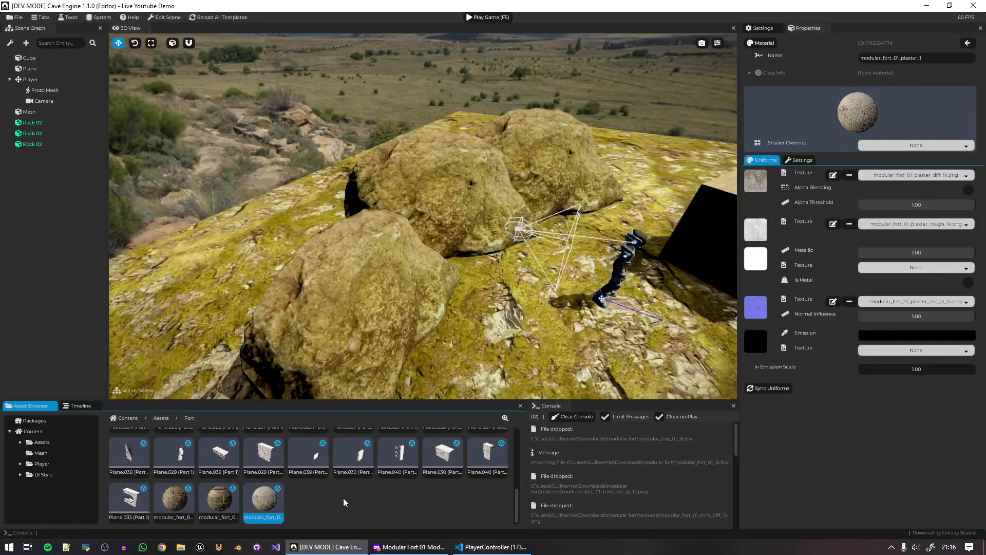
Save the project and reload the thumbnails of the assets in the Fort folder.
key(ctrl+s)
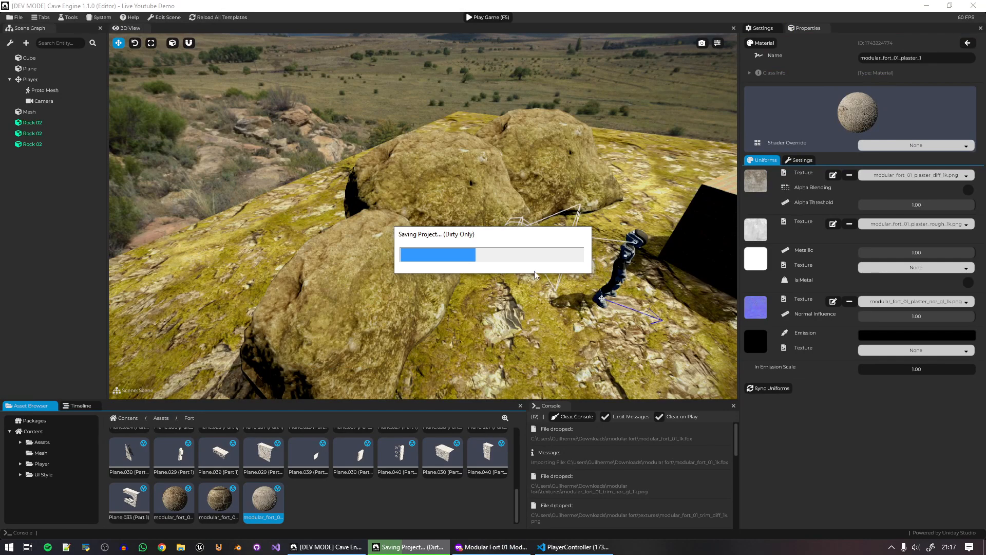
right_click(319, 502)
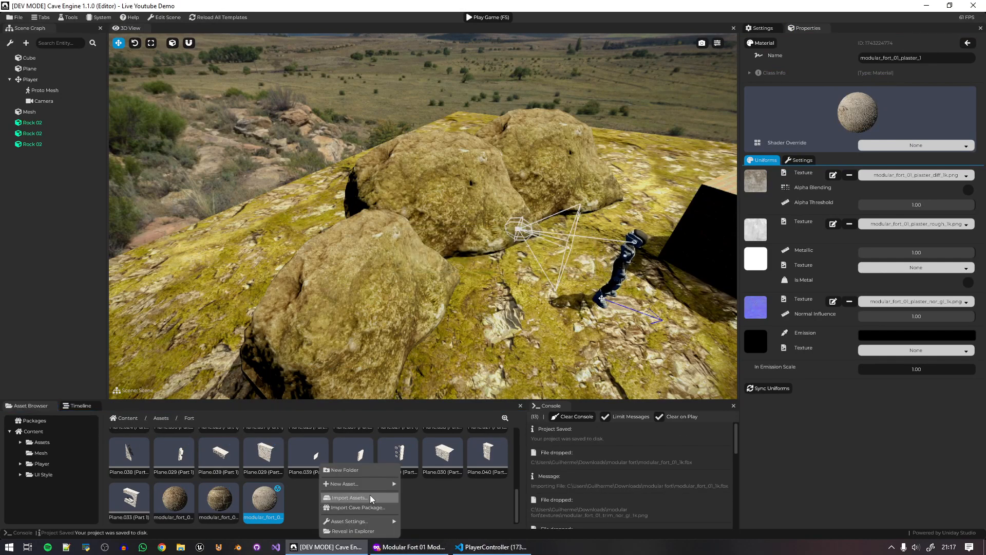
mouse_move(376, 523)
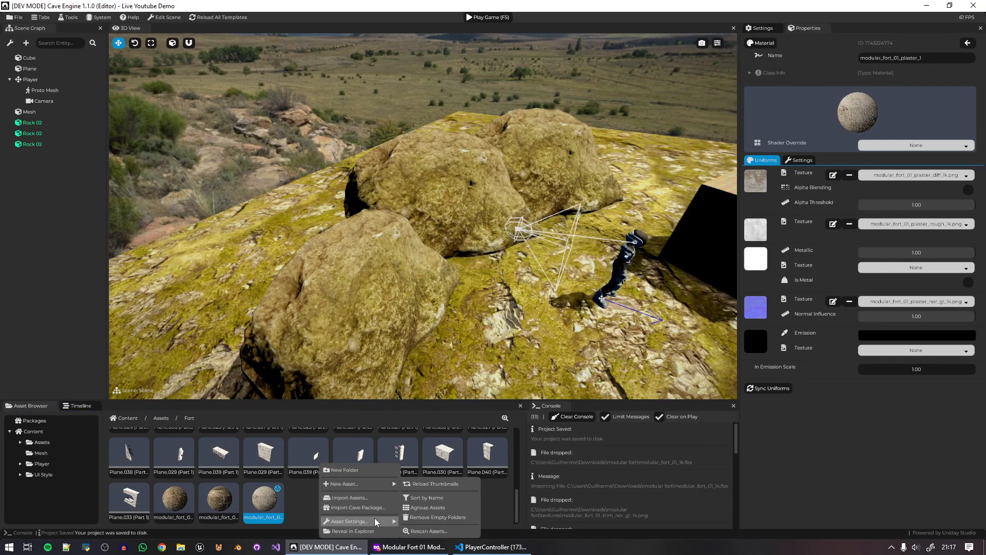
click(443, 486)
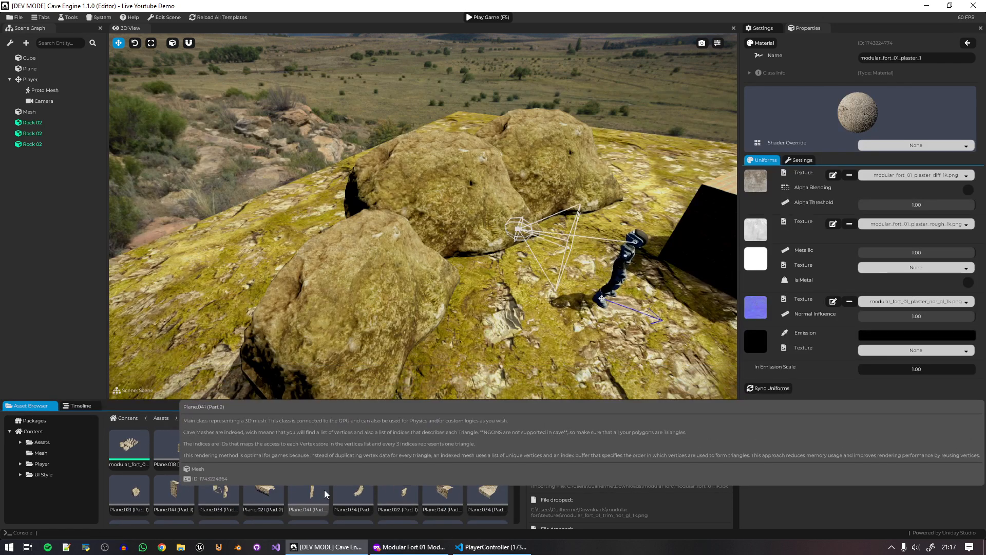
Open the modular_fort_01_1k template for editing and bring its textured fort pieces into view.
double_click(132, 447)
key(s)
right_drag(480, 226, 401, 272)
key(d)
key(s)
Reset the rotation of modular_fort_01_wall_thin_straight_02 and rotate it to stand upright at about 270°, 90°, 0°.
click(449, 238)
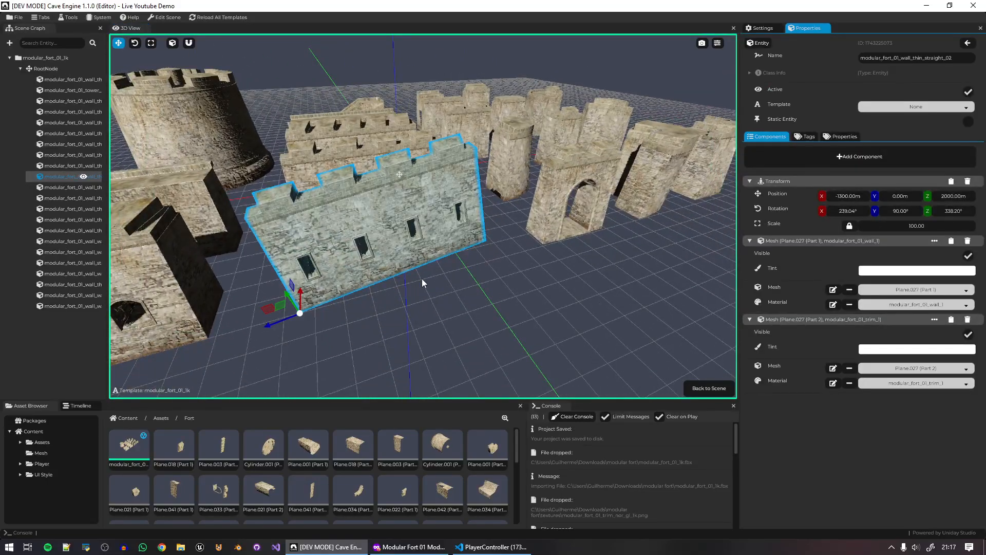
key(e)
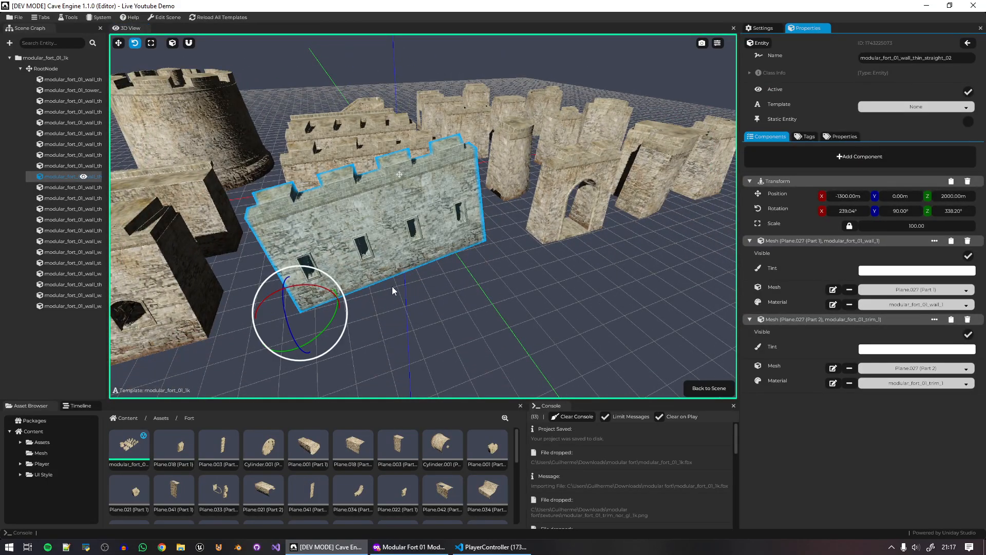
key(alt+r)
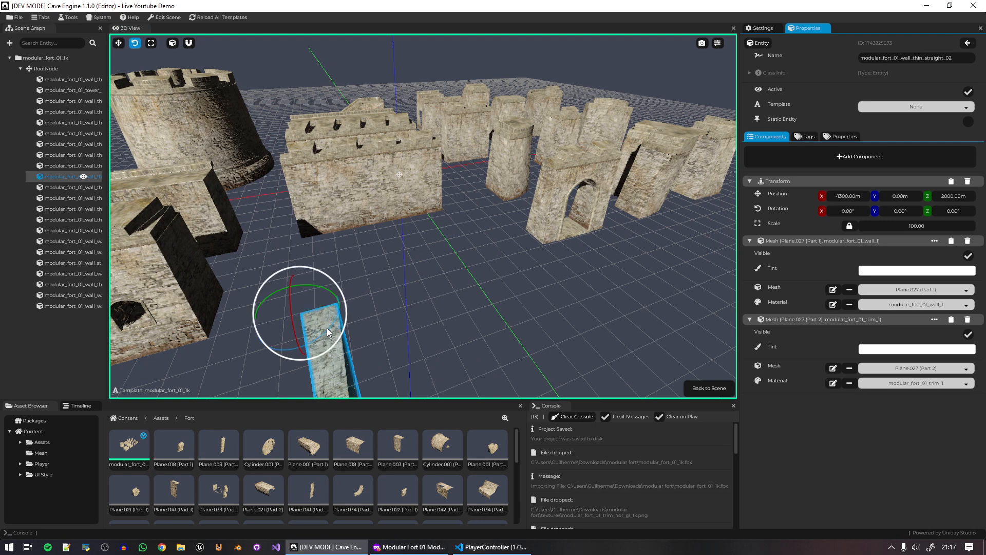
drag(328, 331, 350, 275)
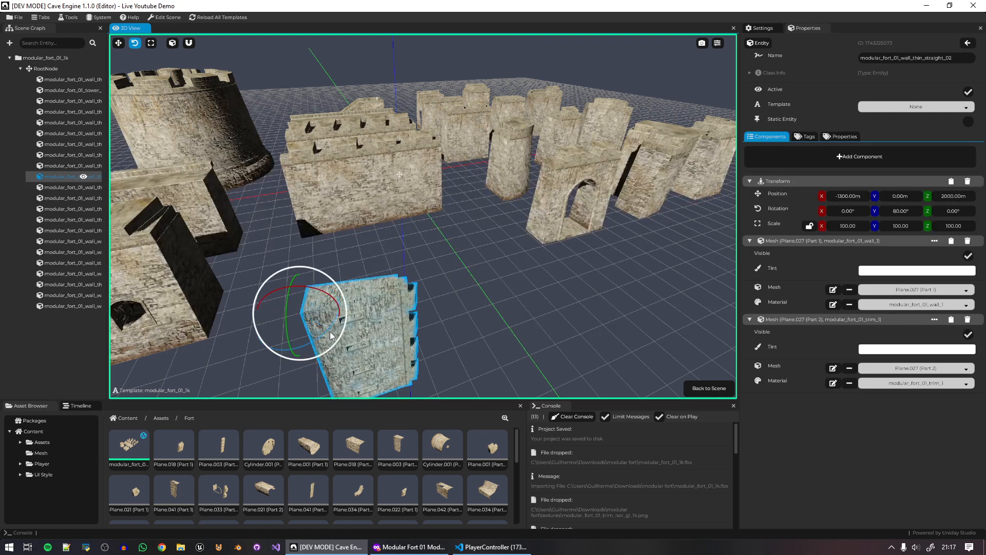
key(alt+r)
drag(326, 341, 229, 297)
key(g)
Find the round tower among the template's fort pieces and select modular_fort_01_tower_round.
right_drag(501, 284, 644, 269)
key(a)
click(512, 238)
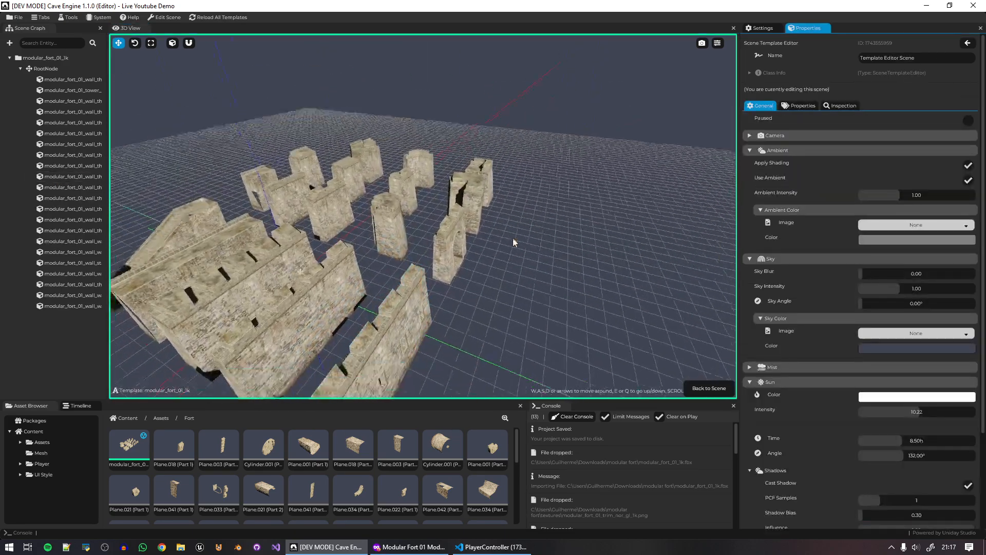
right_drag(513, 238, 463, 231)
click(478, 247)
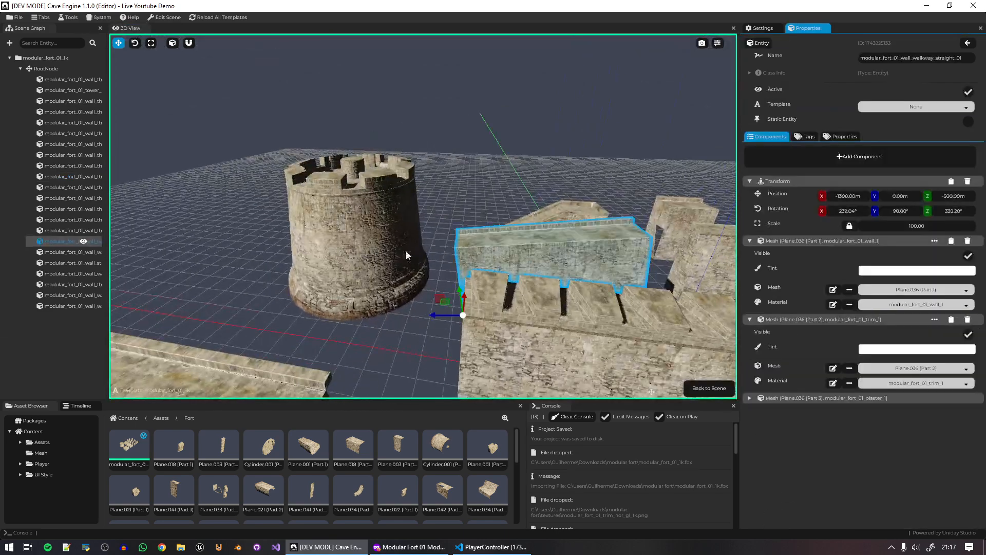
click(403, 251)
key(r)
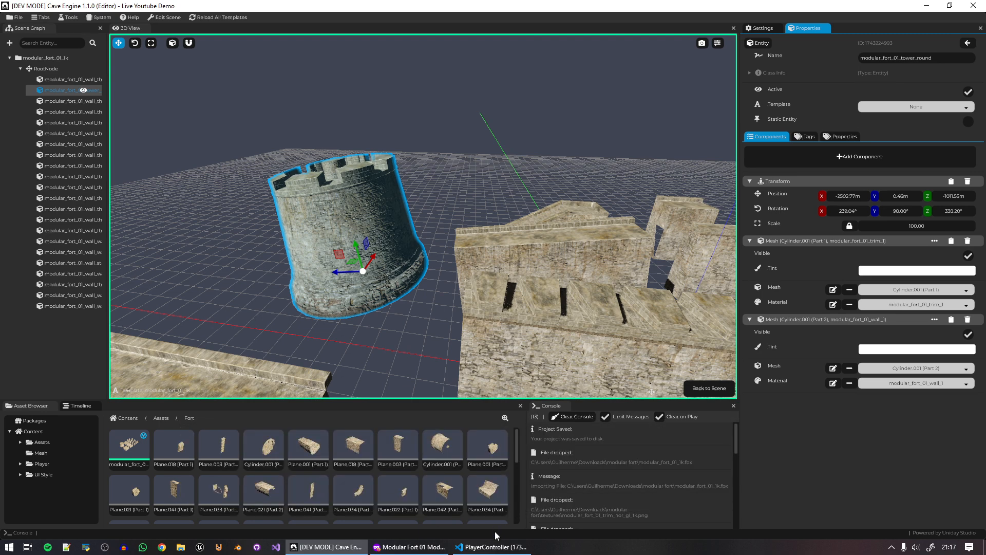
right_click(54, 90)
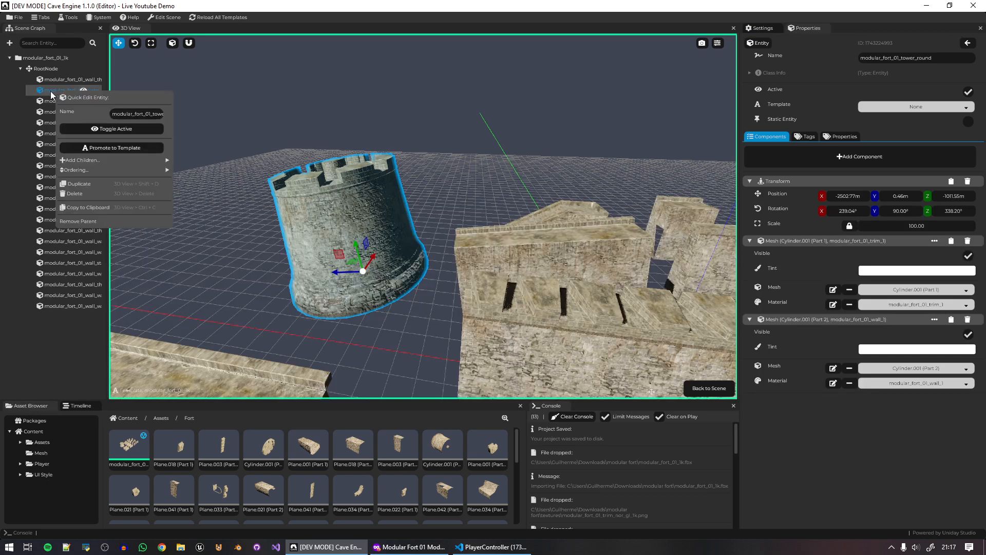
click(43, 92)
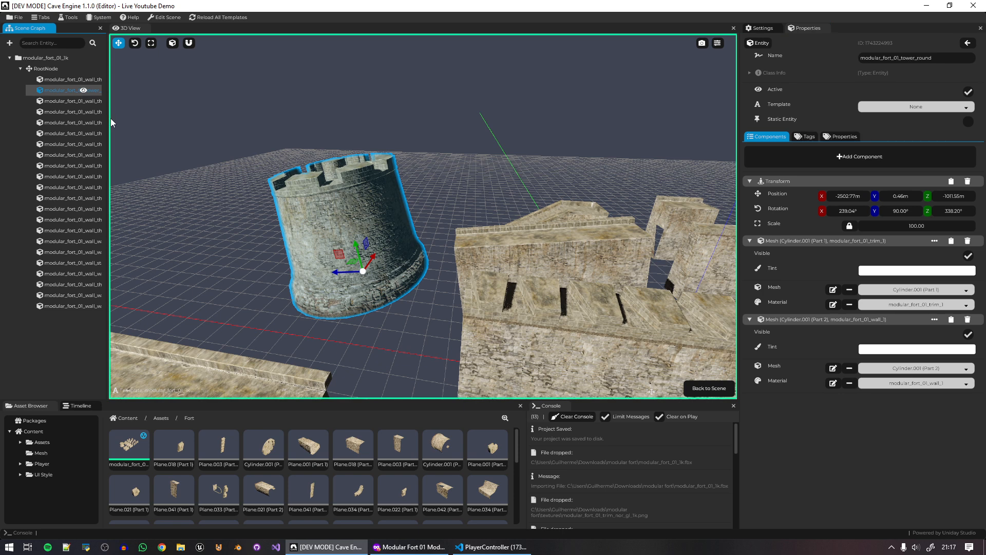
Widen the Scene Graph so the full entity names can be read, keeping the round tower selected.
drag(107, 120, 157, 122)
click(121, 105)
click(88, 90)
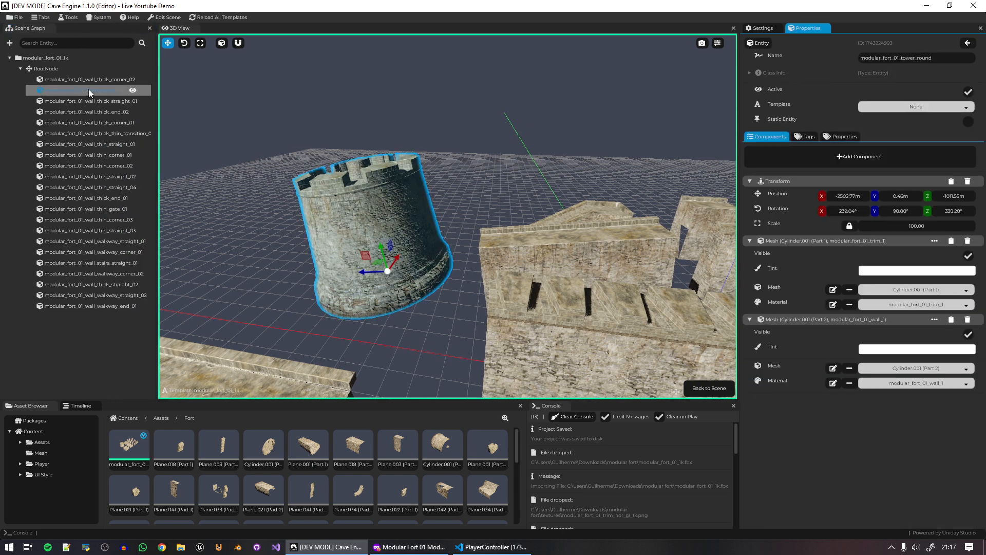
Copy the modular_fort_01_tower_round entity to the clipboard and return to the main scene.
right_drag(441, 205, 430, 286)
click(67, 90)
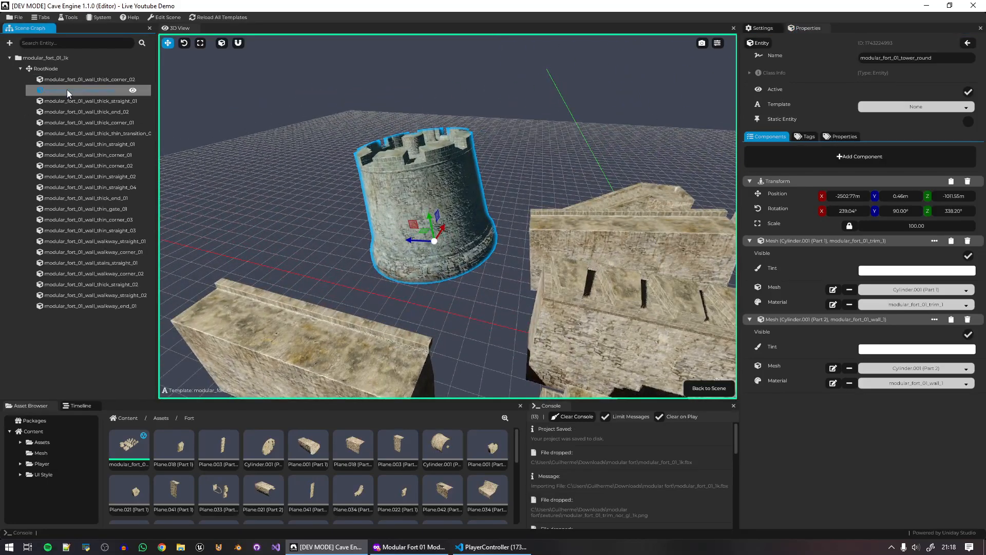
right_click(76, 91)
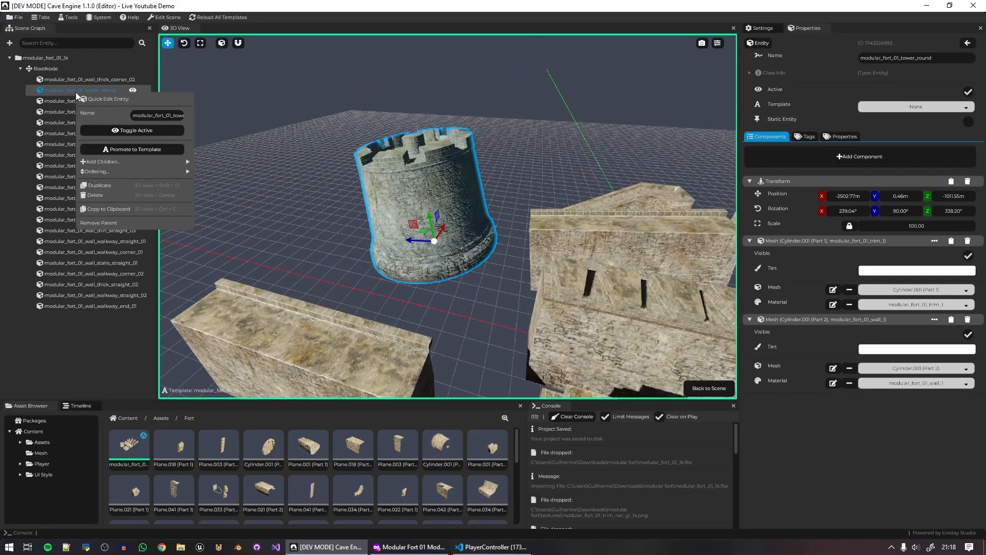
click(117, 209)
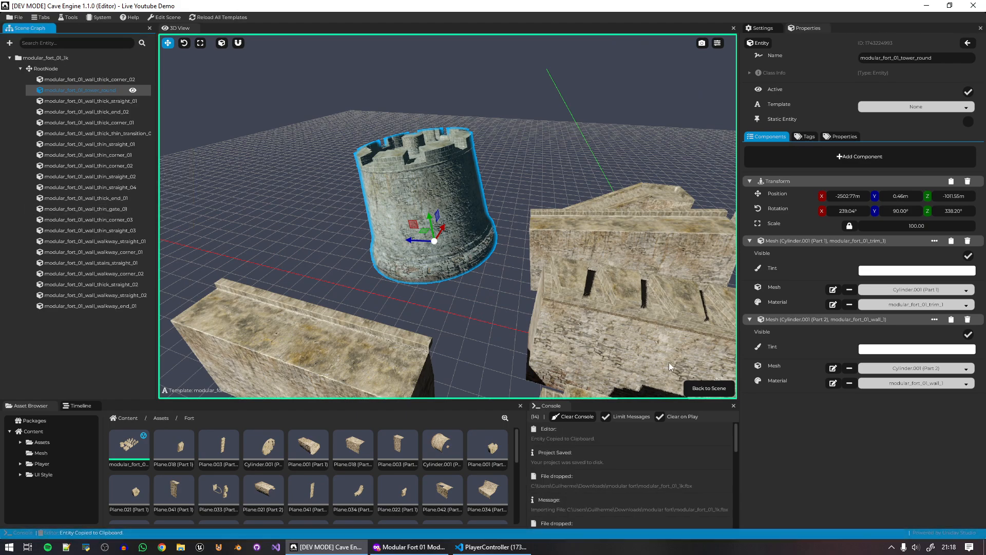
click(708, 388)
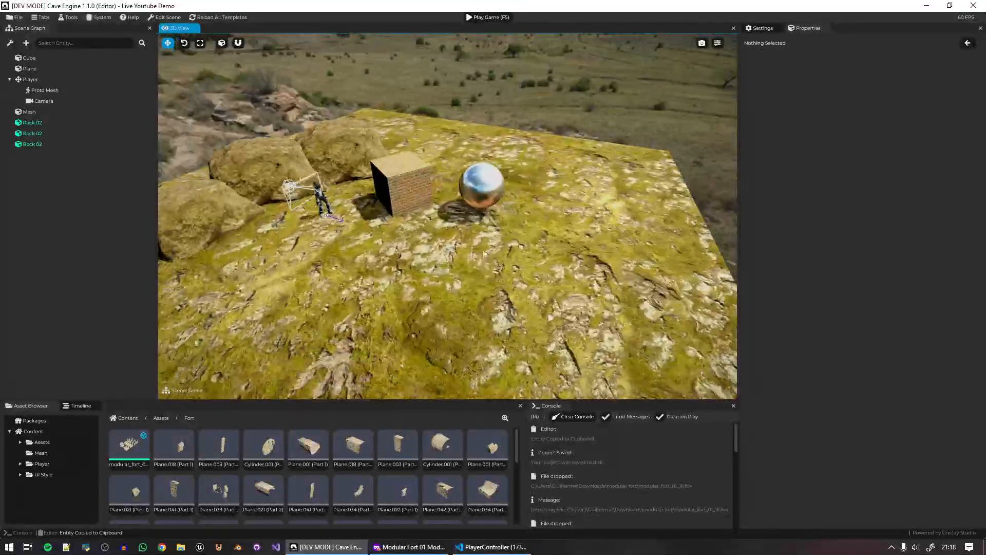
Add a new folder to the scene's entity hierarchy and name it Fort.
right_click(62, 183)
click(92, 201)
right_click(33, 155)
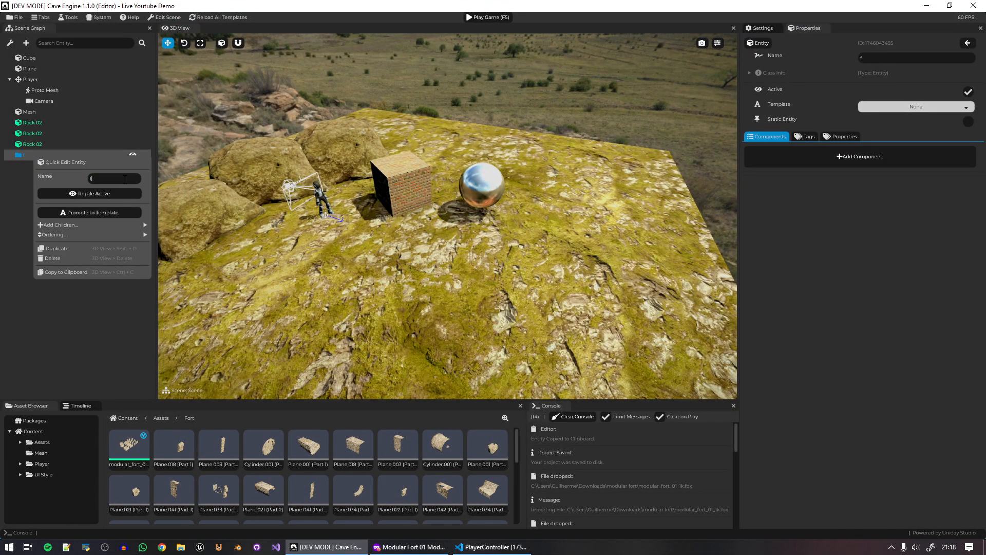
key(ctrl+a)
text(Fort)
click(18, 190)
Paste the copied round tower into the scene as a child of the Fort folder.
right_click(31, 158)
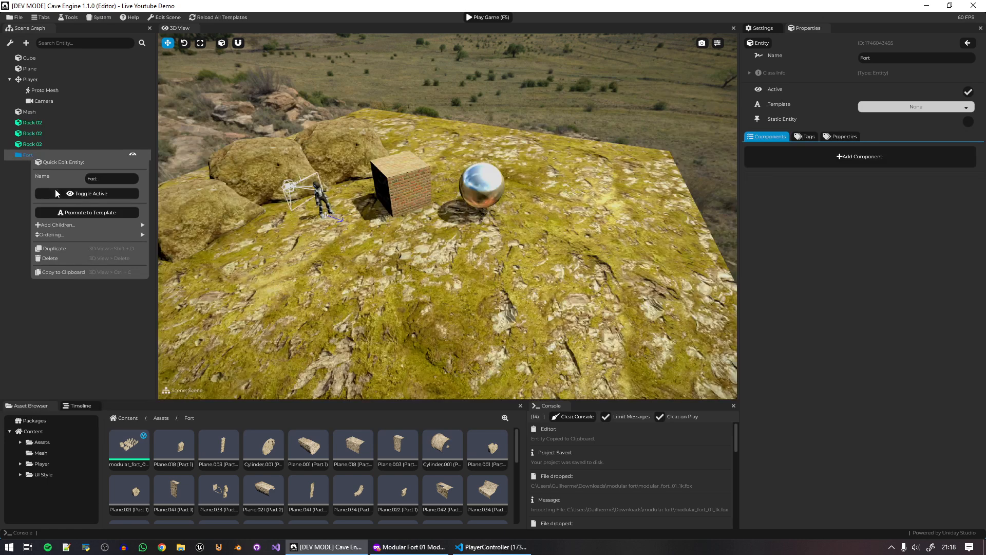
mouse_move(95, 224)
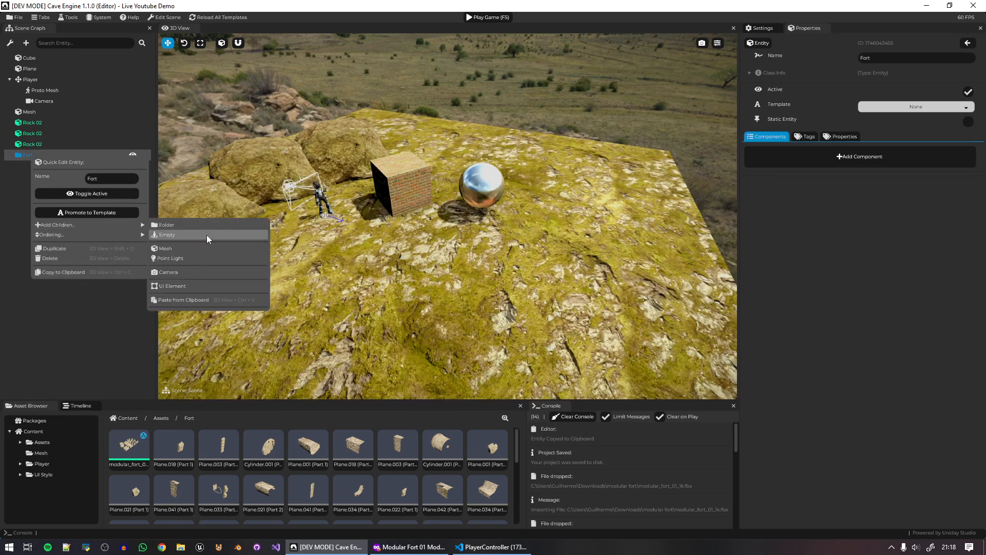
click(199, 298)
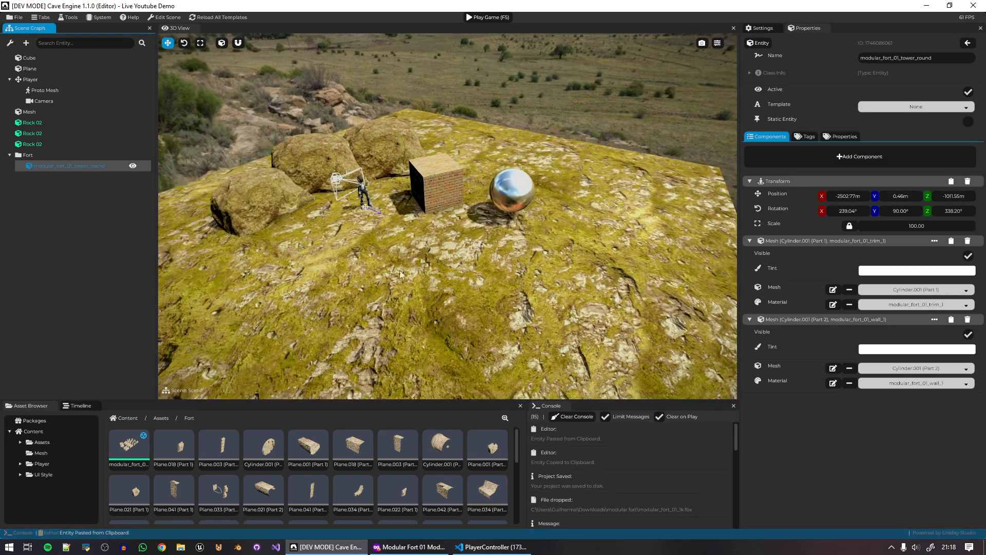
Move the pasted tower onto the mossy ground near the metallic sphere, at about X 0.57, Y 0.01, Z 7.60 m.
right_drag(589, 240, 647, 226)
key(s)
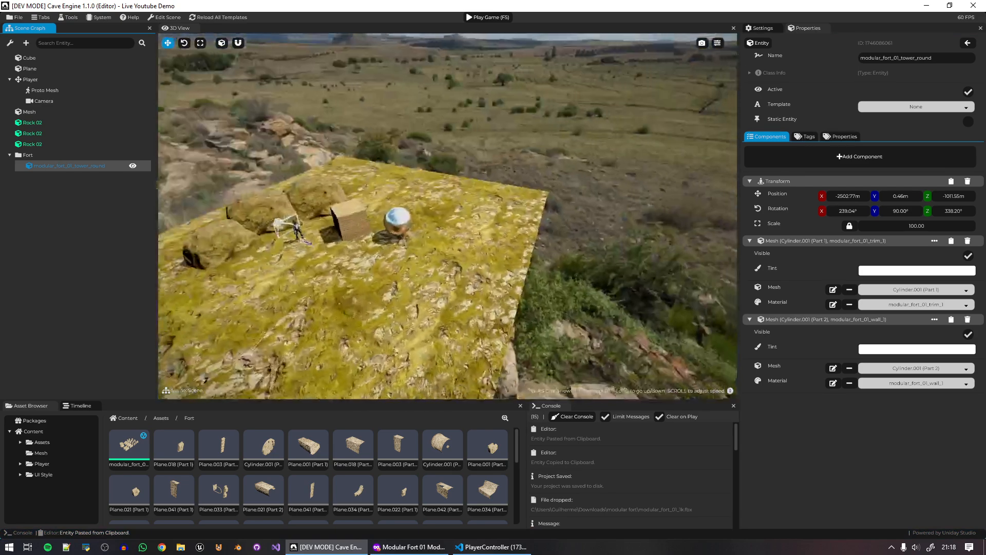
right_drag(431, 252, 425, 250)
key(g)
right_drag(478, 271, 506, 281)
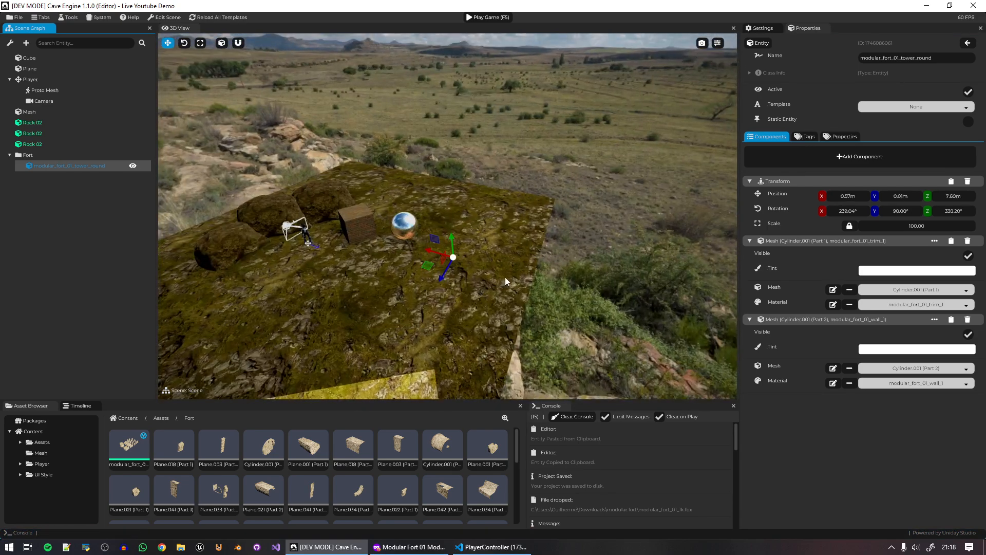
Reset the tower's scale to 1.00 and its rotation to zero, and stand it upright by rotating it to 270° on X.
key(r)
key(s)
key(alt+s)
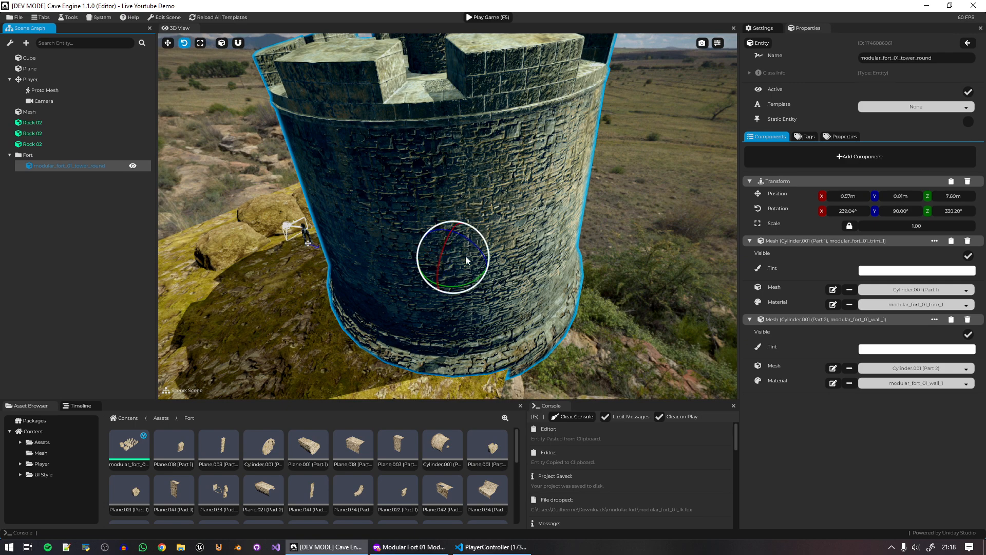
key(alt+r)
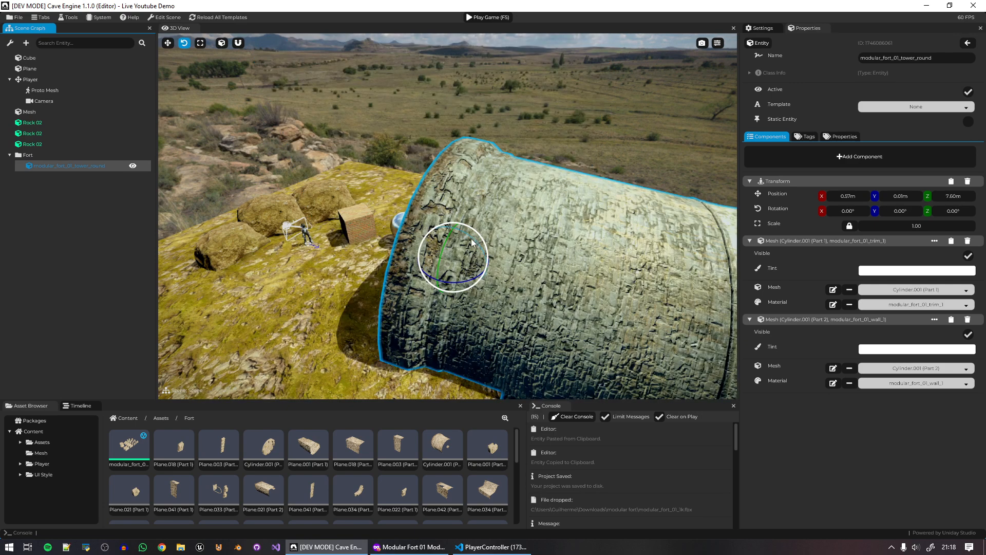
drag(472, 243, 395, 212)
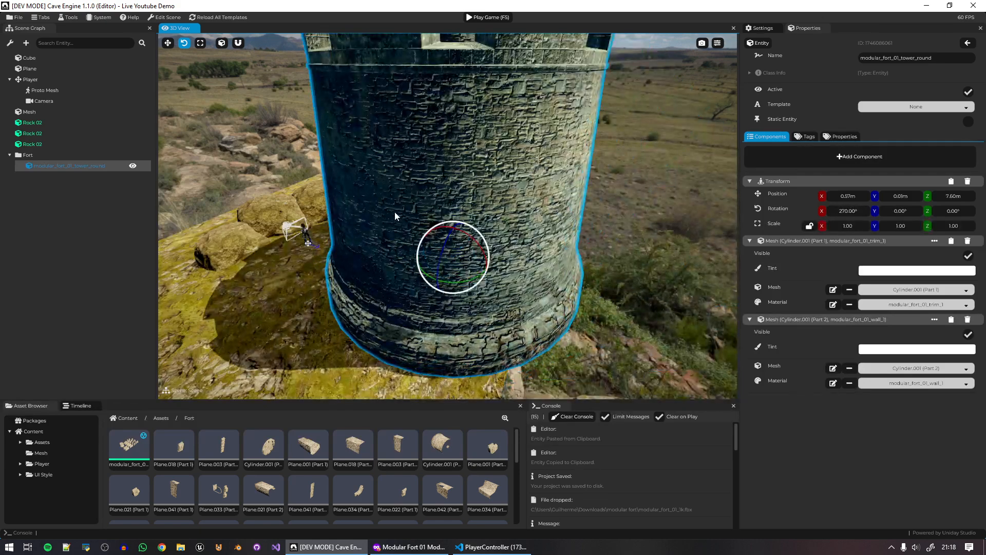
Scale the tower uniformly to about 0.53 and move it to the ground's edge at about X 11.42, Y -0.25 m.
key(s)
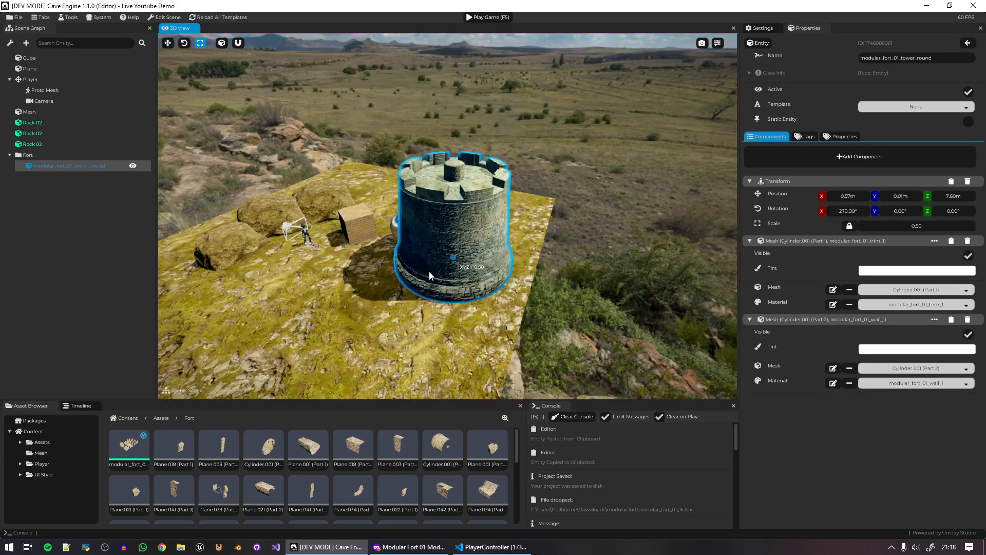
drag(429, 271, 430, 276)
key(g)
drag(464, 246, 525, 199)
drag(503, 165, 504, 170)
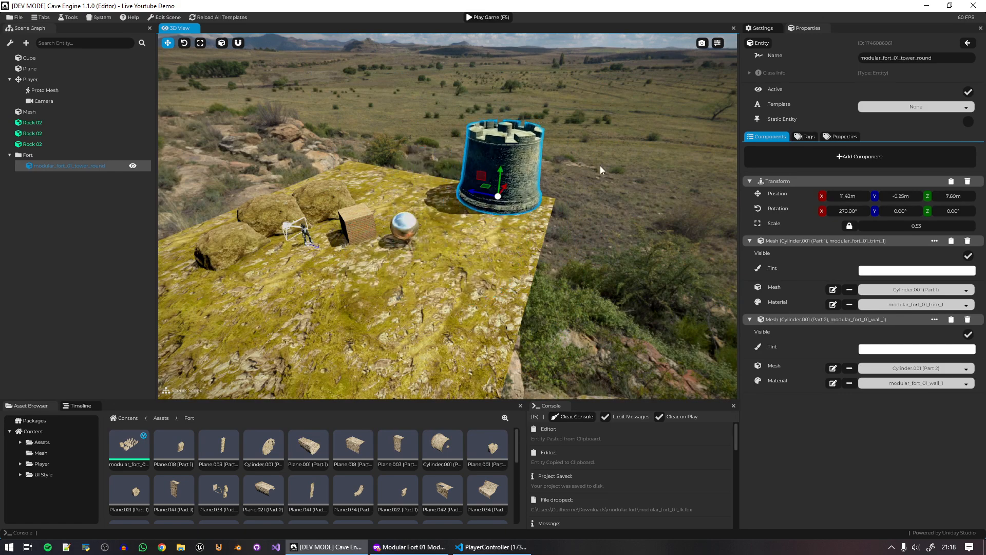
Move the tower along the ground's edge to the corner behind the rocks, at about Z -12.07 m.
click(599, 165)
key(d)
right_drag(600, 165, 507, 227)
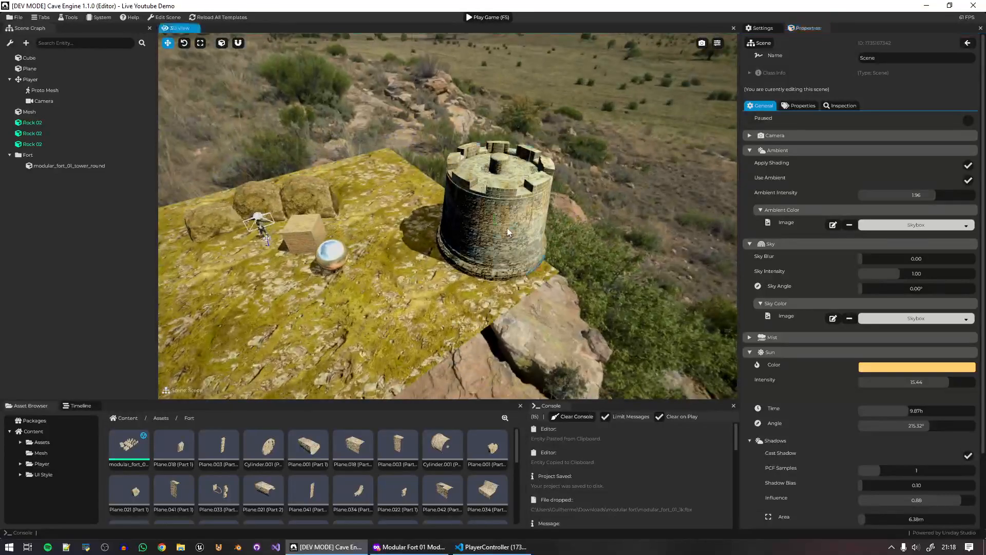
click(468, 227)
drag(468, 227, 368, 145)
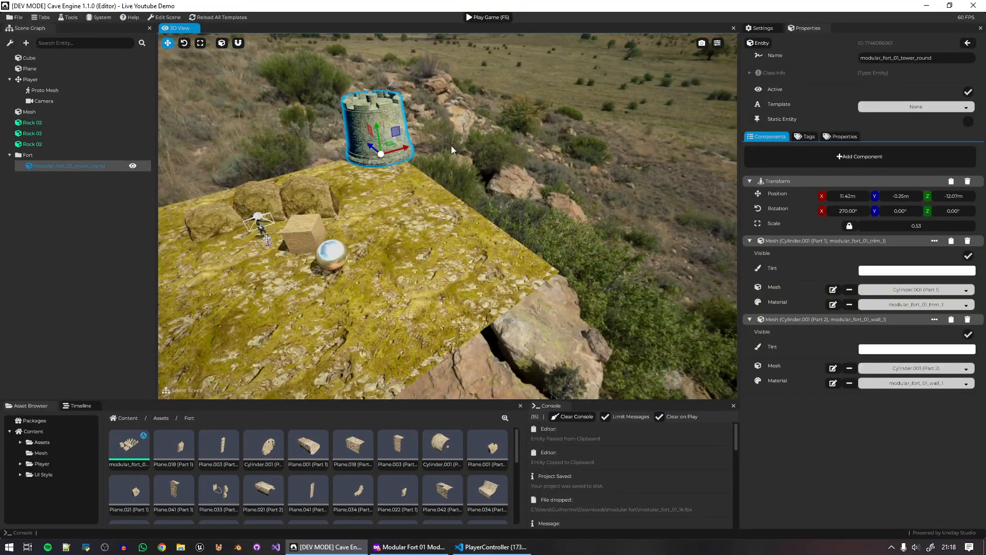
click(452, 146)
right_drag(452, 146, 401, 128)
key(w)
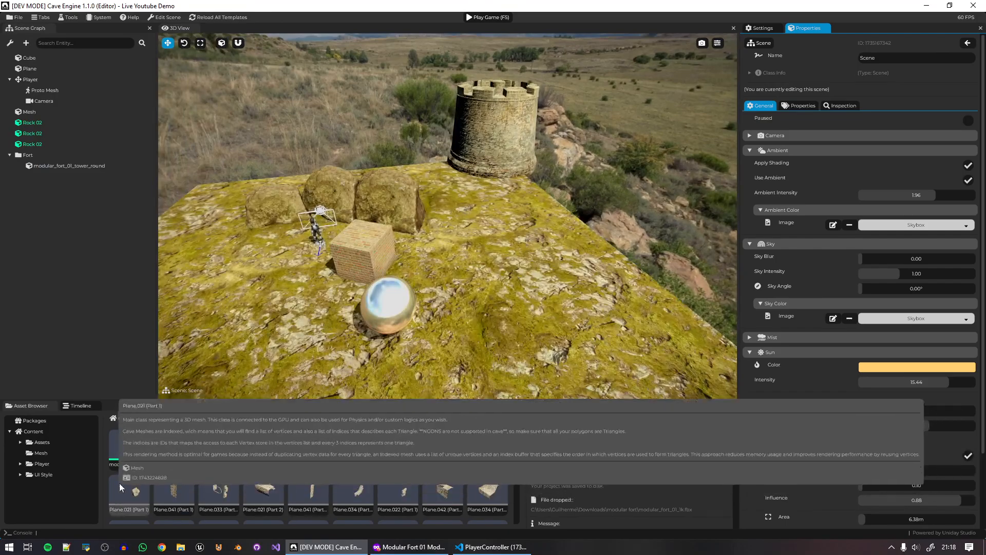
Reopen the modular_fort_01_1k template and copy modular_fort_01_wall_thin_straight_02 to the clipboard.
double_click(119, 452)
key(s)
mouse_move(577, 227)
right_down()
mouse_move(622, 280)
mouse_move(631, 244)
mouse_move(497, 283)
mouse_move(458, 263)
mouse_move(413, 173)
mouse_move(377, 168)
mouse_move(474, 195)
mouse_move(453, 293)
mouse_move(310, 326)
mouse_move(448, 301)
mouse_move(470, 276)
mouse_move(583, 210)
right_up()
key(w)
click(583, 211)
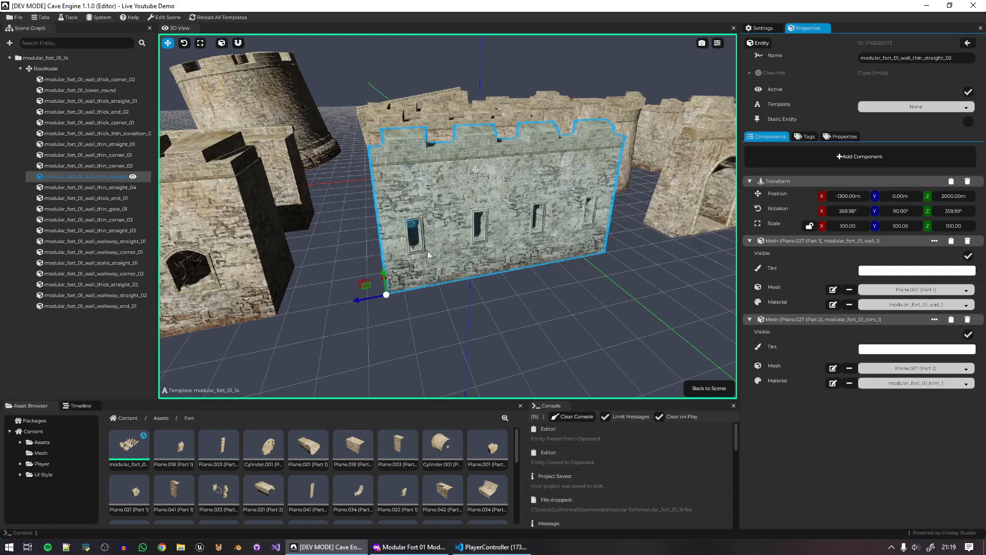
right_click(89, 175)
click(130, 290)
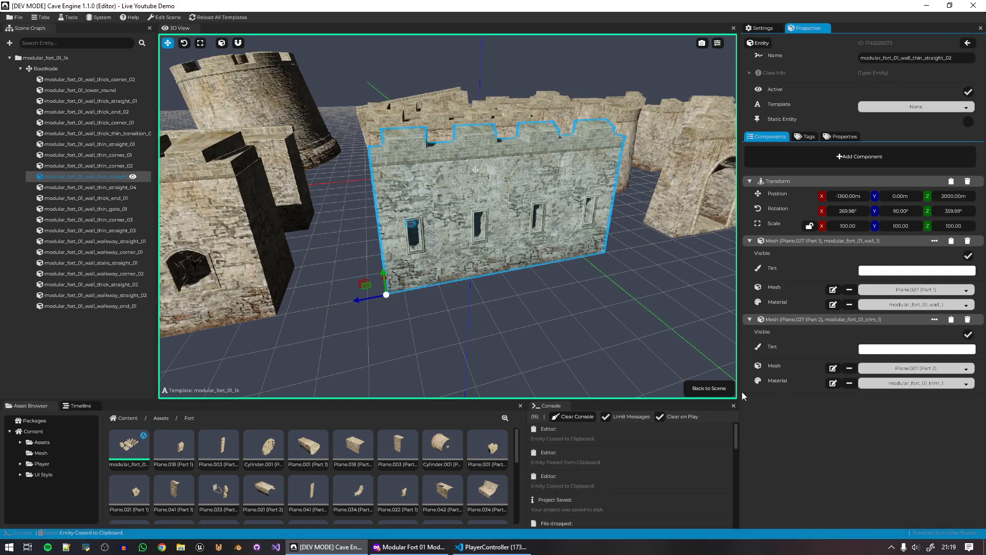
Return to the main scene and paste the copied modular_fort_01_wall_thin_straight_02 as a child of the Fort folder.
click(727, 388)
click(33, 155)
right_click(20, 155)
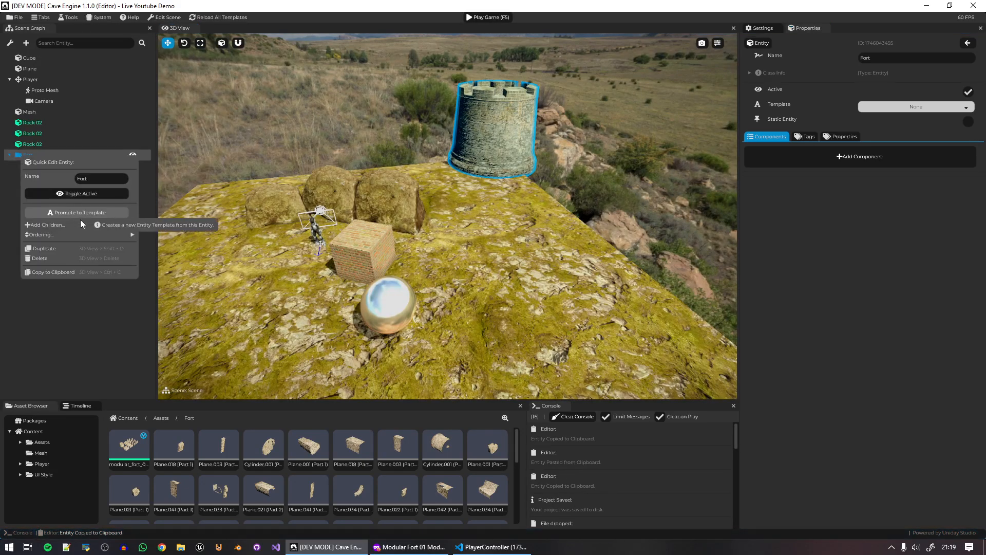
mouse_move(82, 223)
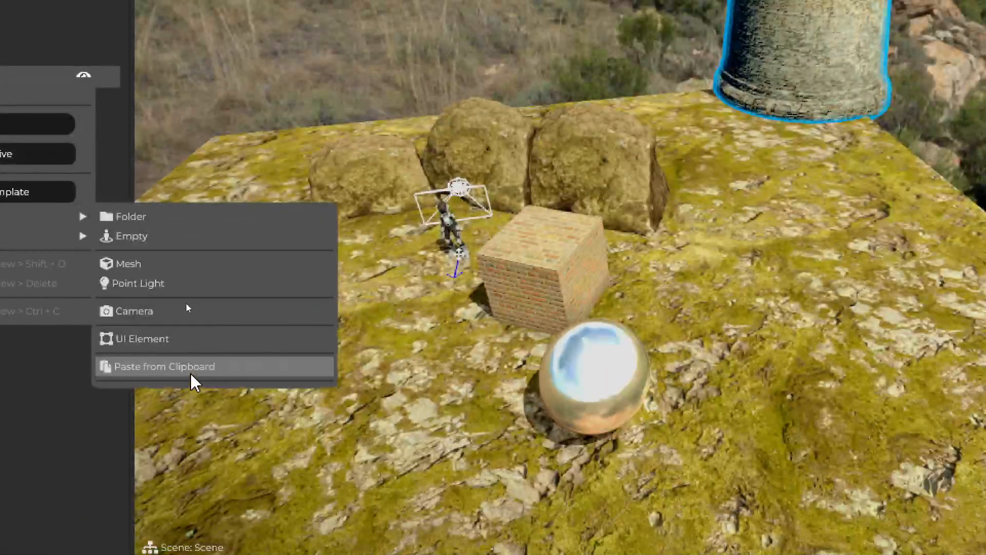
click(191, 373)
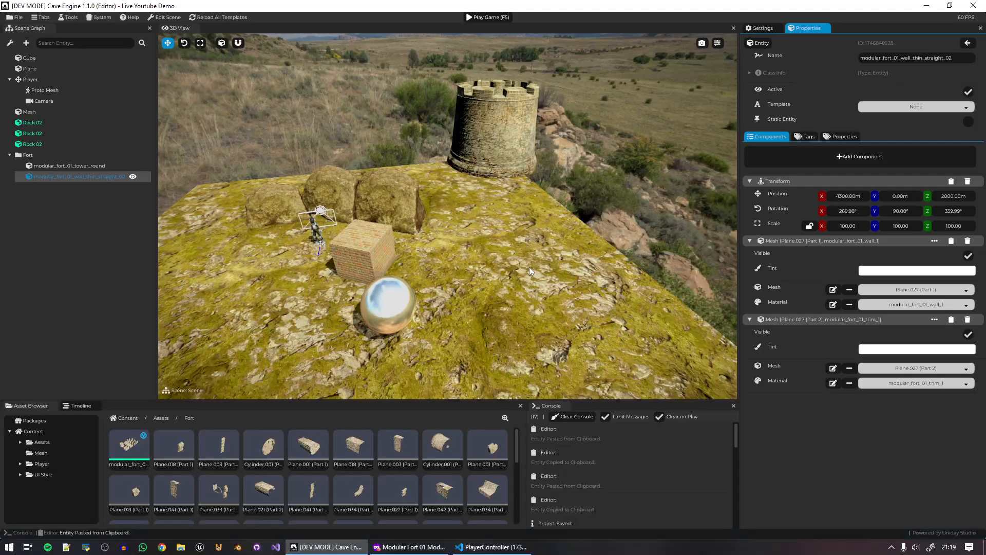
Move the pasted wall onto the ground at about X 6.98, Z 0.80 m, reset its scale, and scale it uniformly to about 0.63.
key(g)
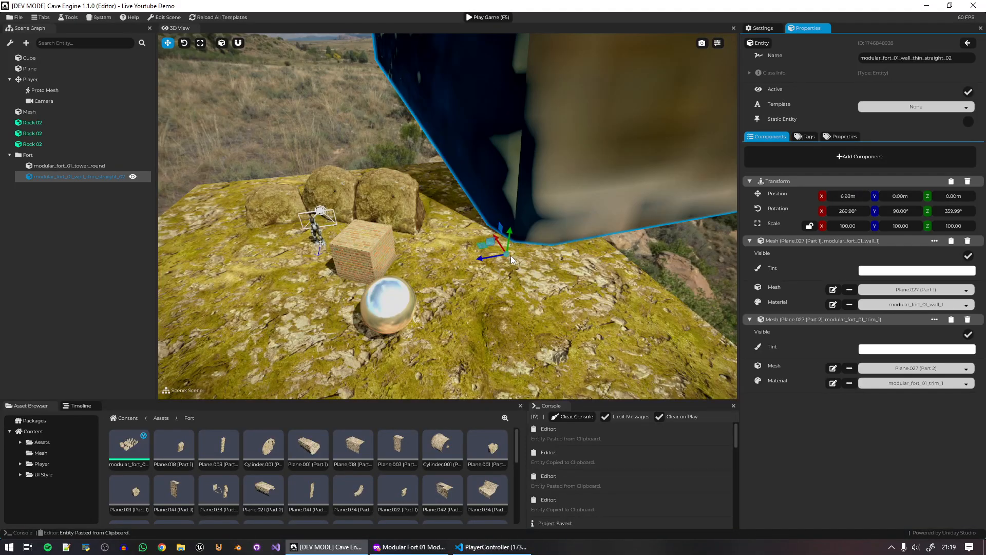
key(s)
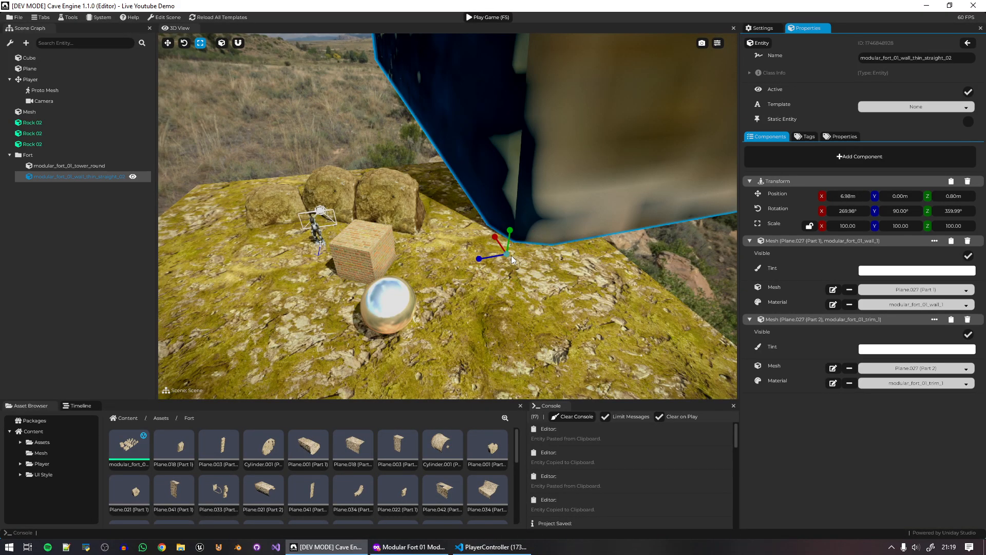
key(alt+s)
key(g)
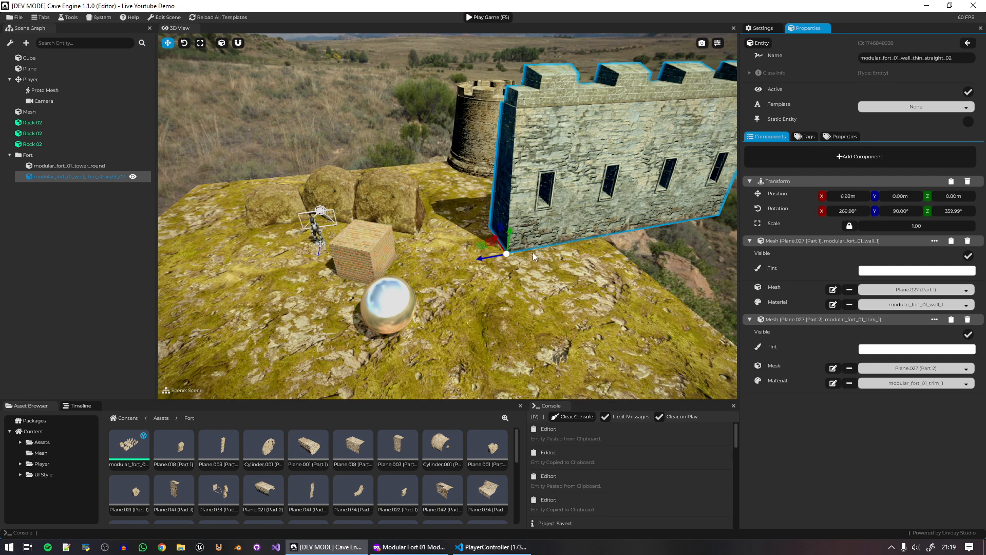
key(r)
key(s)
drag(507, 253, 490, 264)
key(g)
Move the wall behind the rocks along the ground's edge so it meets the tower, at about X -1.04, Z -10.47 m.
right_drag(490, 264, 479, 393)
key(e)
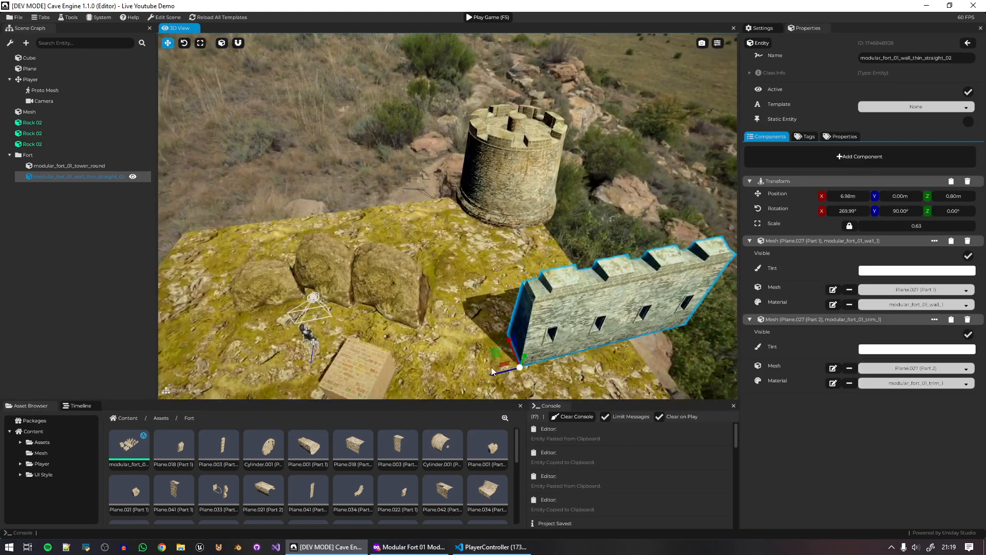
drag(492, 355, 319, 220)
right_drag(319, 221, 257, 343)
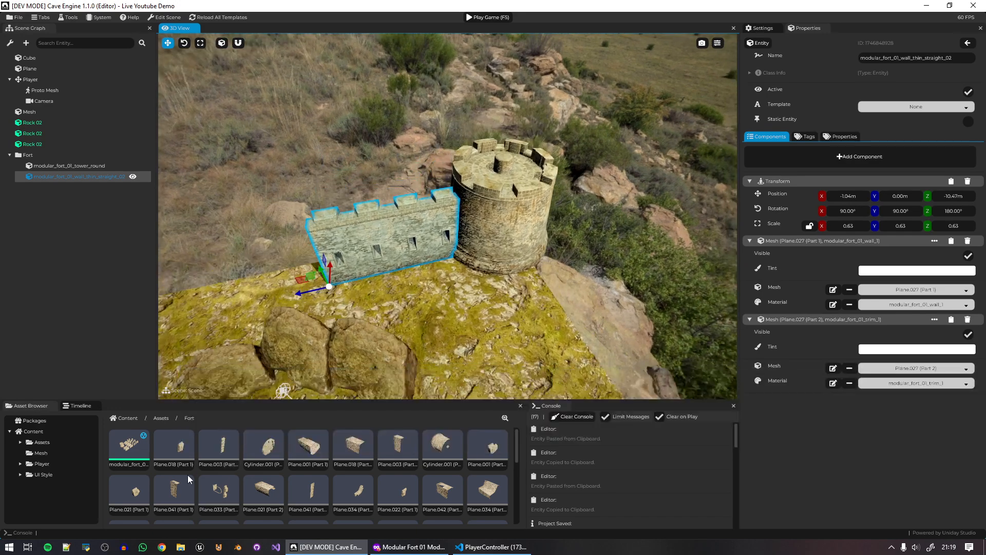
Group the Fort folder's assets by type, and move the entity template back out of its subfolder.
scroll(411, 488, down, 5)
right_click(327, 492)
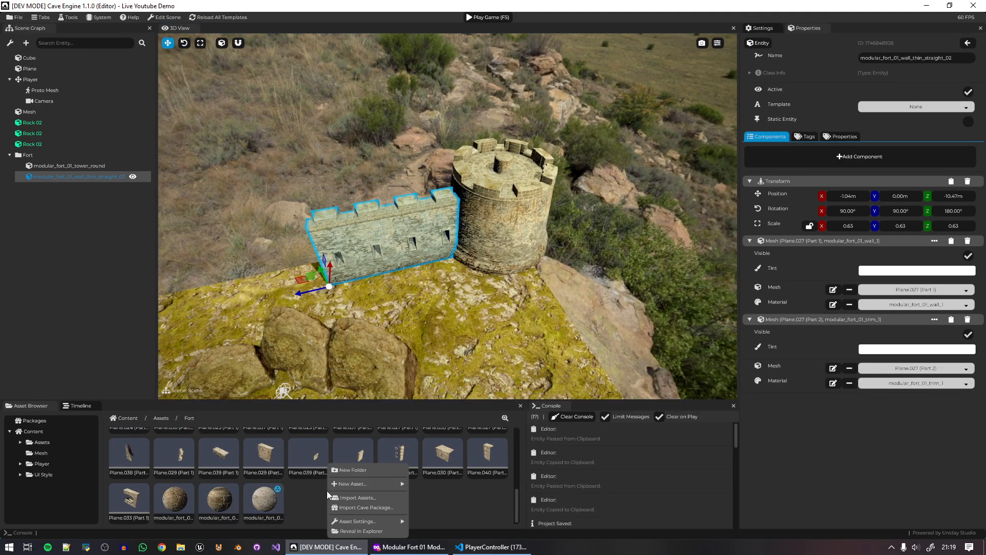
mouse_move(382, 484)
mouse_move(388, 521)
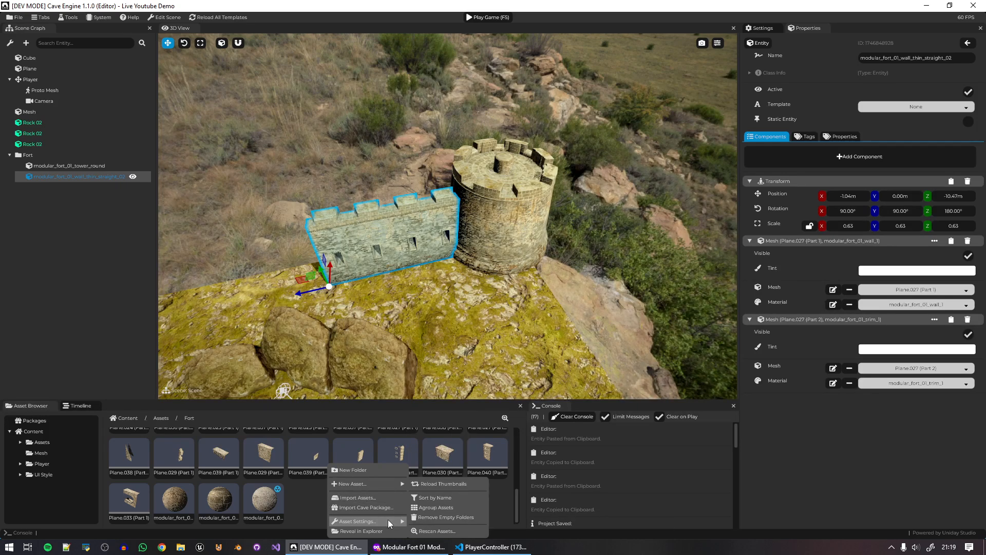
click(464, 508)
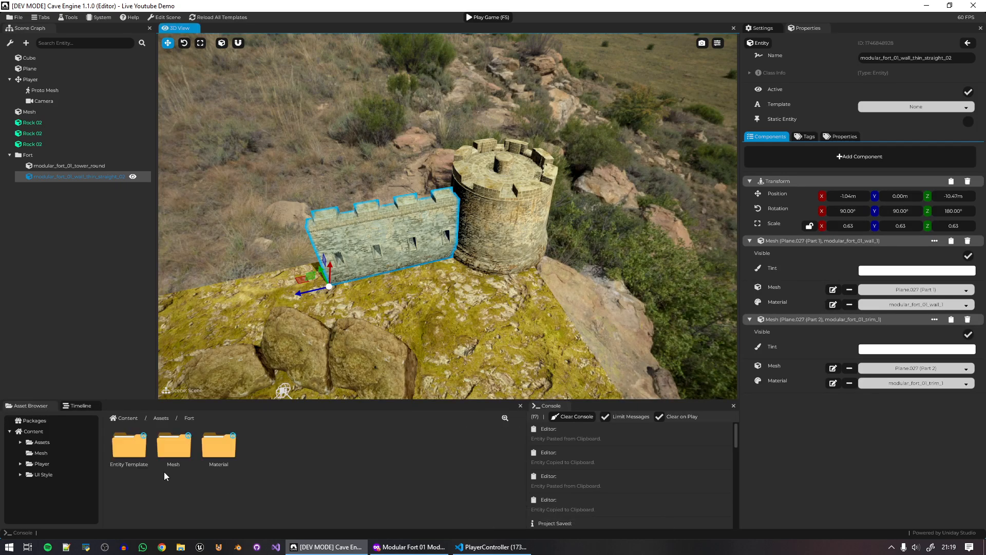
right_click(133, 444)
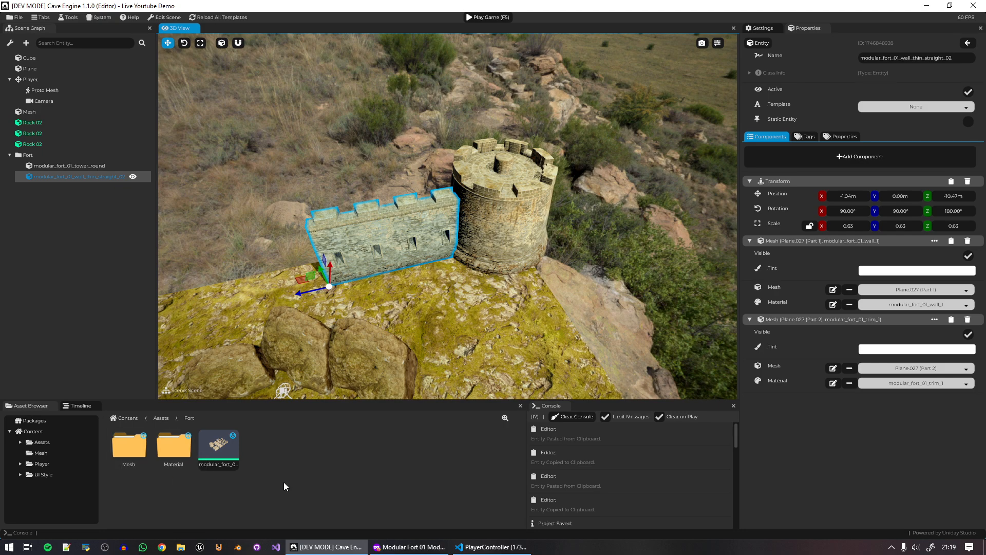
Rename the round tower entity as Fort Tower 01 and promote it to a template.
click(59, 167)
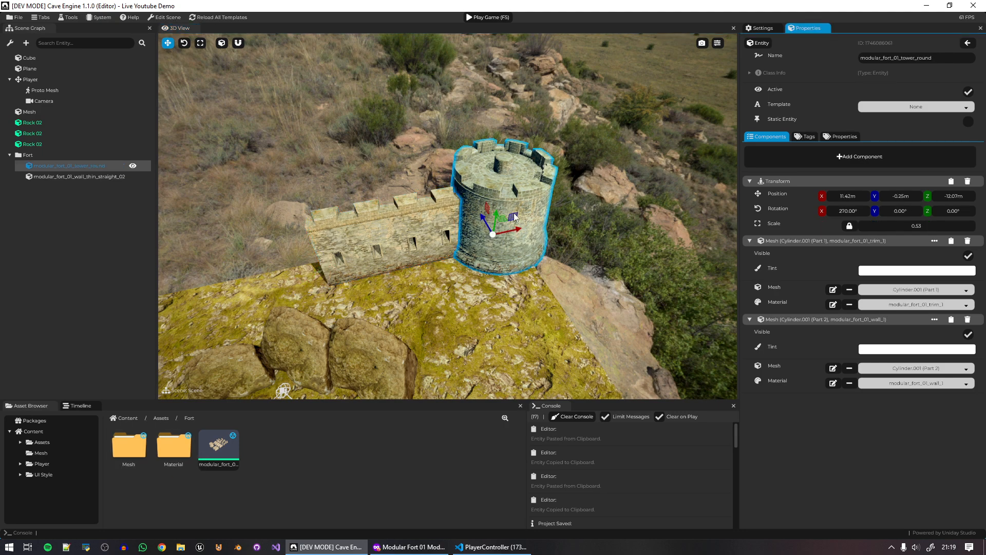
right_click(70, 164)
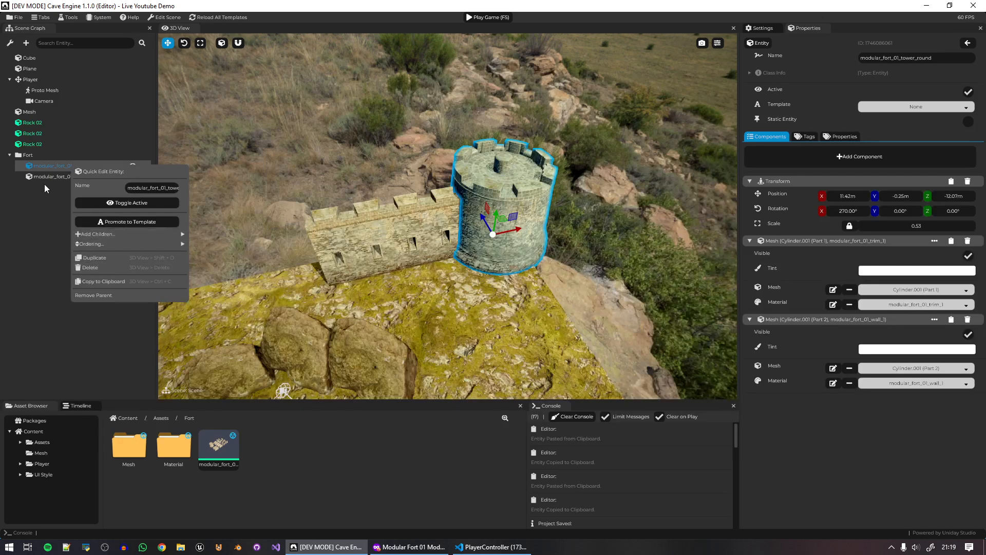
double_click(175, 188)
text(Fort Tower 01)
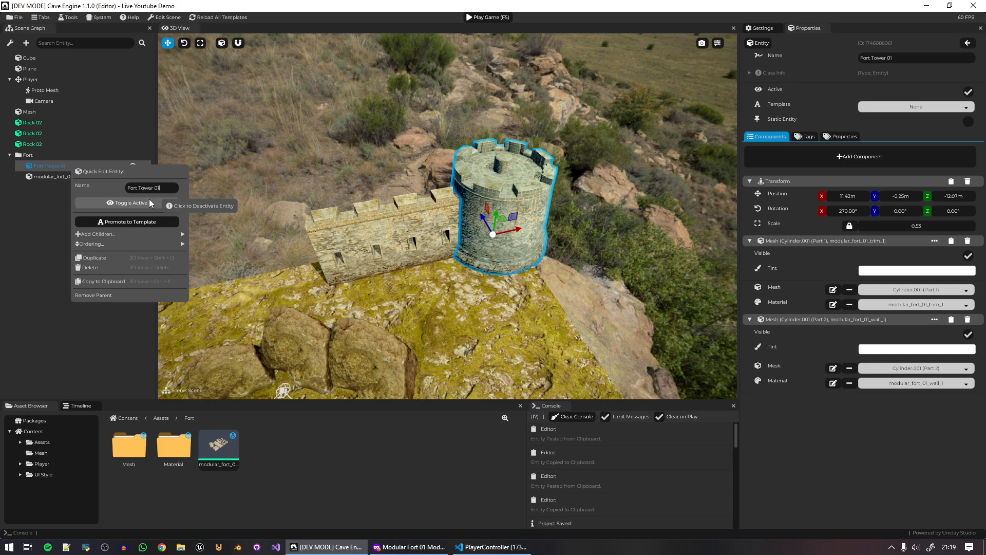
click(146, 220)
Rename the thin straight wall entity as Fort Wall 01 and promote it to a template.
right_click(63, 165)
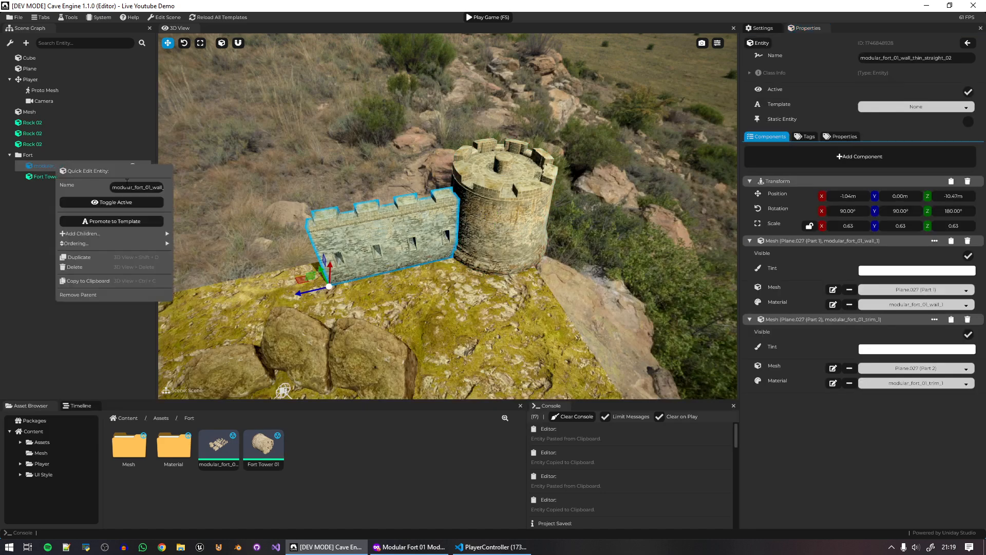
double_click(146, 188)
text(Fort Wall 01)
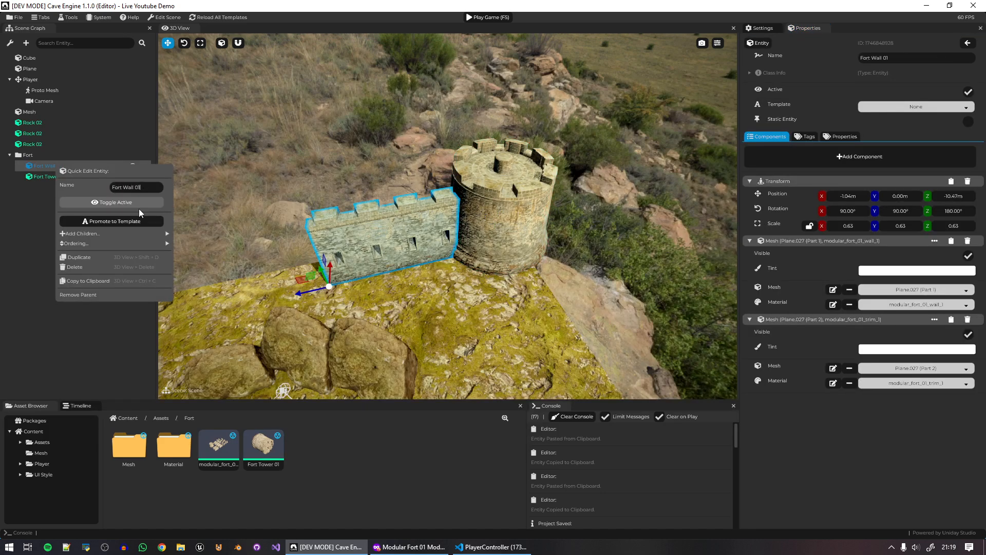
click(133, 222)
Reset the tower's position to the origin inside the Fort Tower 01 template and save the project.
click(510, 245)
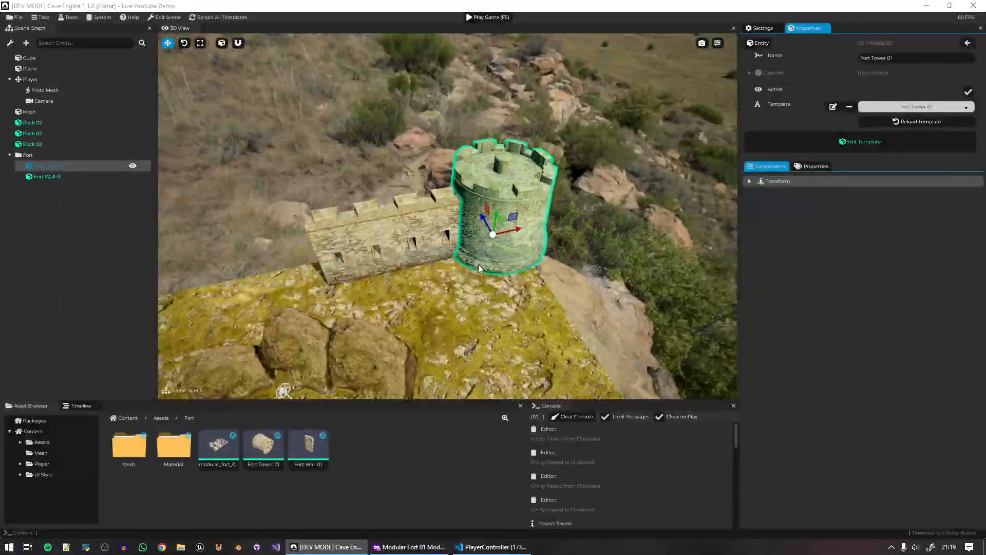
double_click(262, 444)
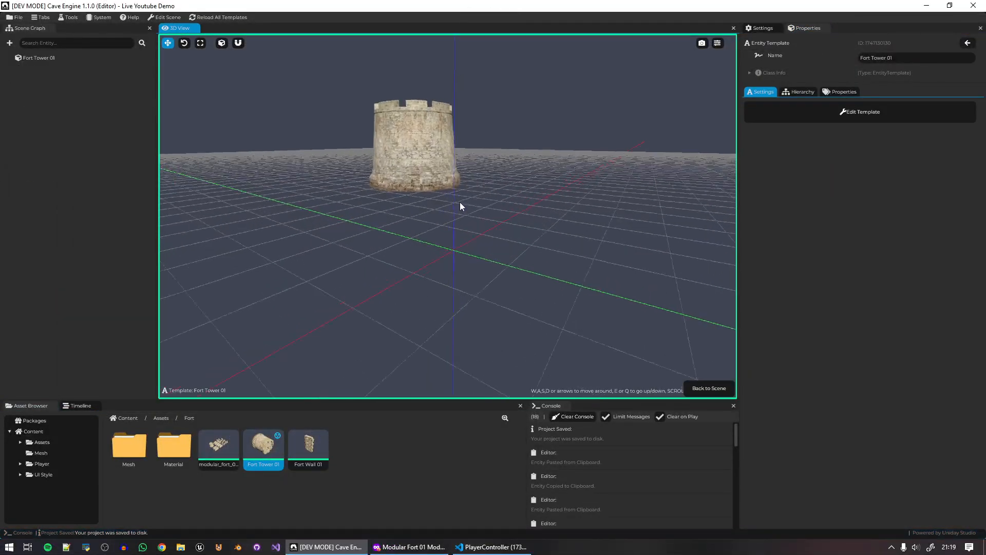
click(459, 188)
key(alt+g)
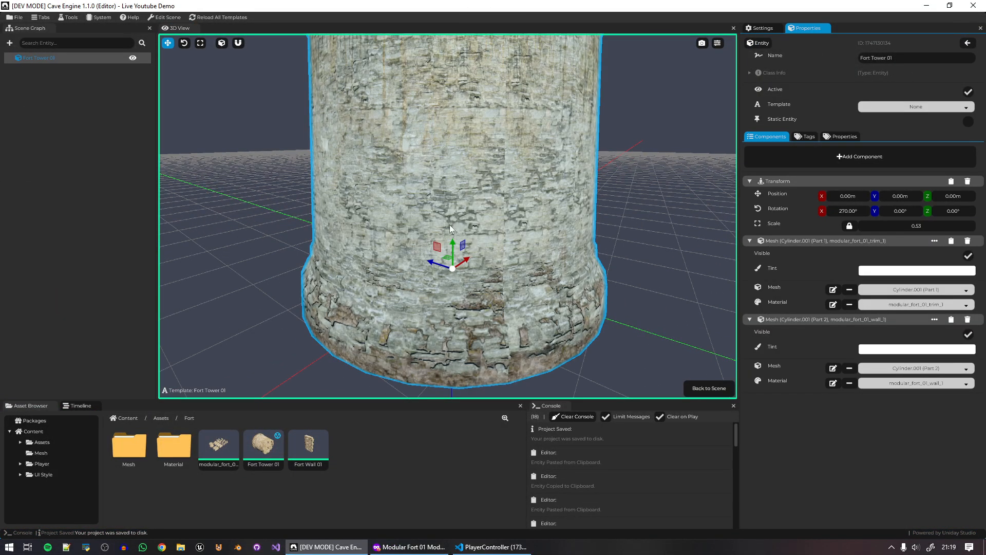
middle_drag(572, 218, 586, 212)
scroll(582, 210, down, 5)
key(ctrl+s)
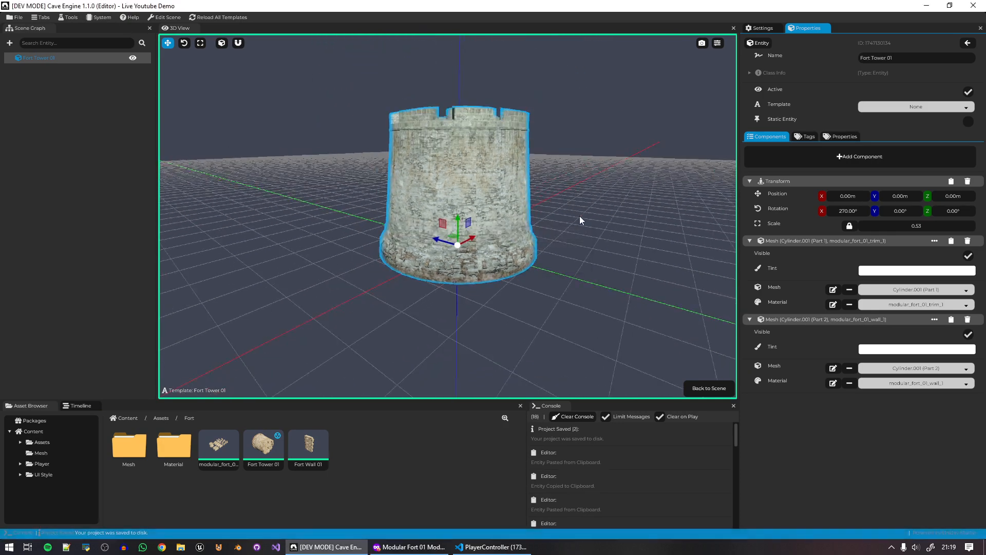
Reset the wall's position to the origin inside the Fort Wall 01 template and return to the main scene.
double_click(320, 450)
key(alt+g)
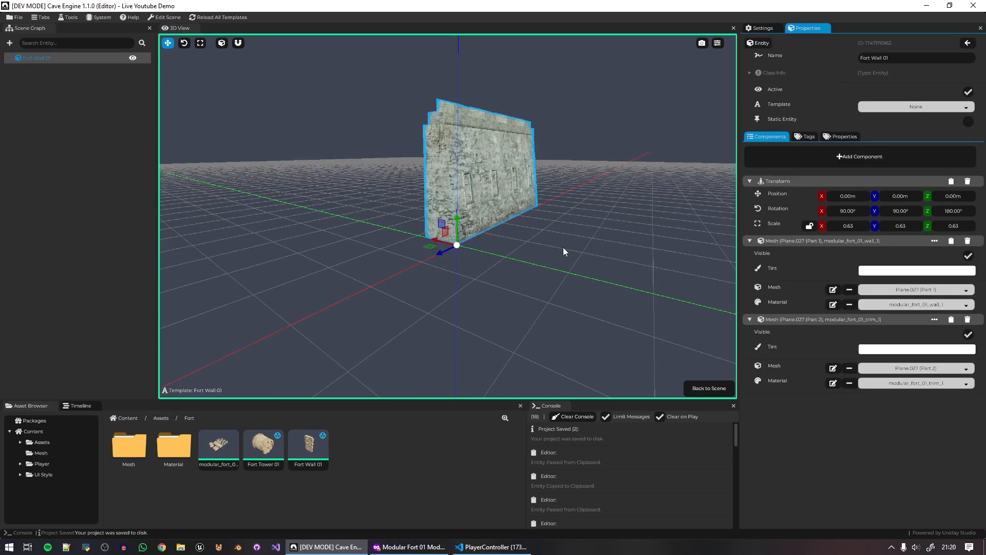
click(727, 393)
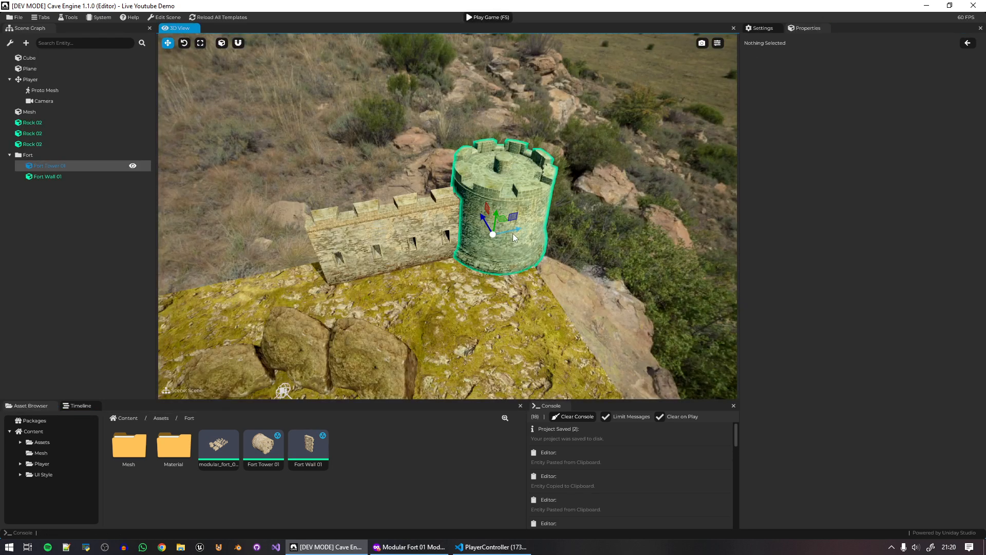
Duplicate Fort Tower 01 and place the second tower at the opposite end of the wall, behind the rocks.
alt+drag(513, 233, 309, 272)
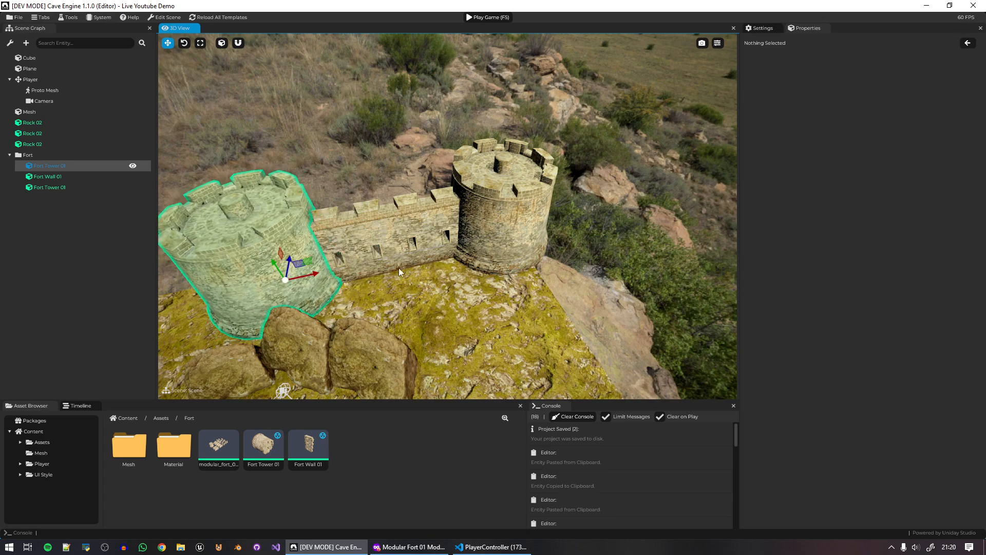
key(s)
right_drag(399, 269, 404, 269)
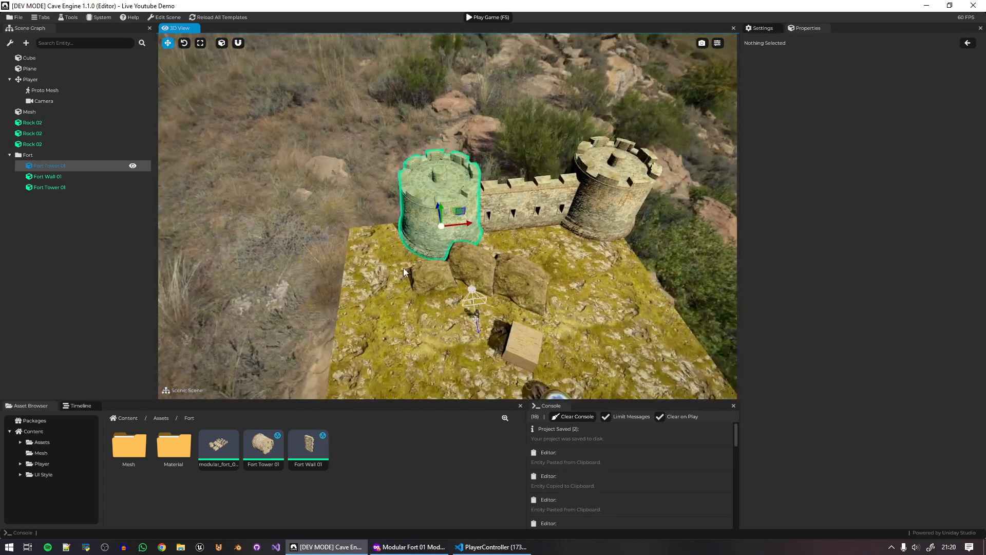
Reopen the Fort Wall 01 template and move the wall off the origin to about X -2.01, Z 0.15 m.
click(532, 196)
key(d)
right_drag(532, 196, 507, 196)
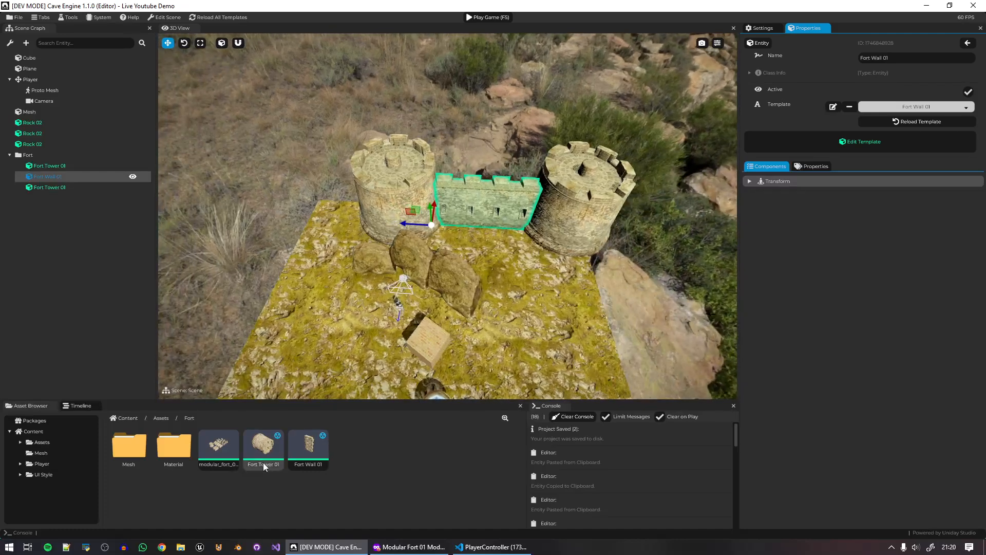
double_click(302, 445)
click(503, 205)
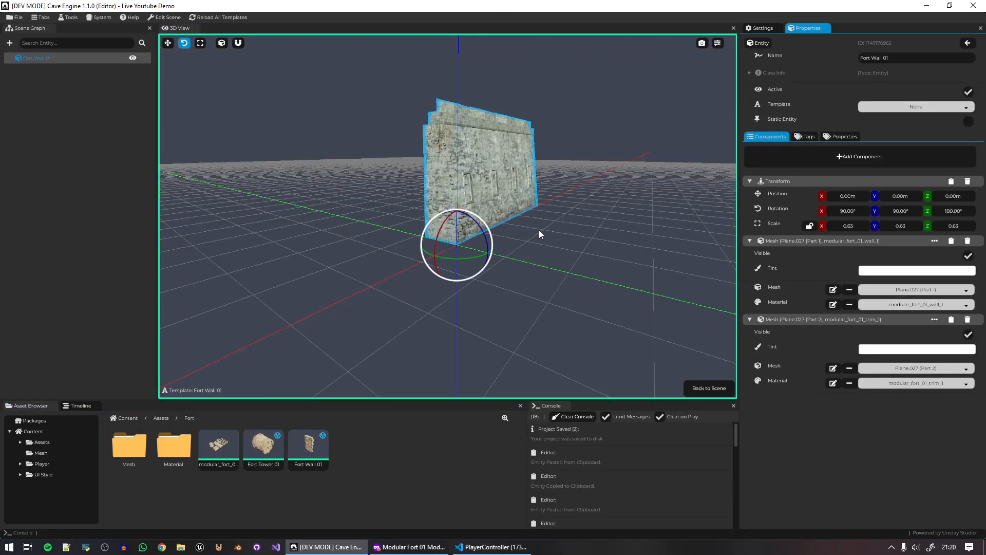
key(g)
key(e)
right_drag(529, 227, 510, 259)
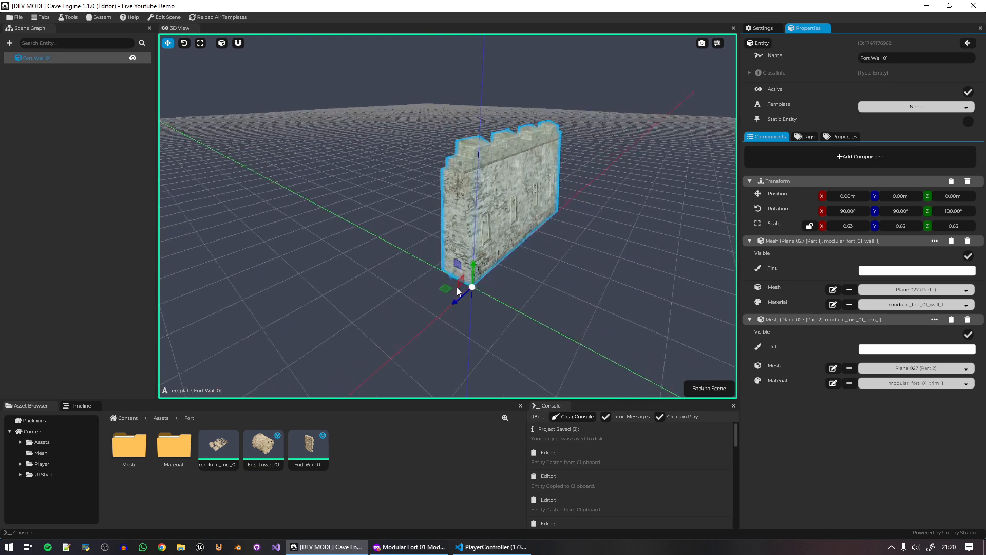
drag(446, 292, 379, 236)
Reset the wall's rotation, stand it upright at 270° on X, and undo a further trial turn.
key(r)
key(alt+r)
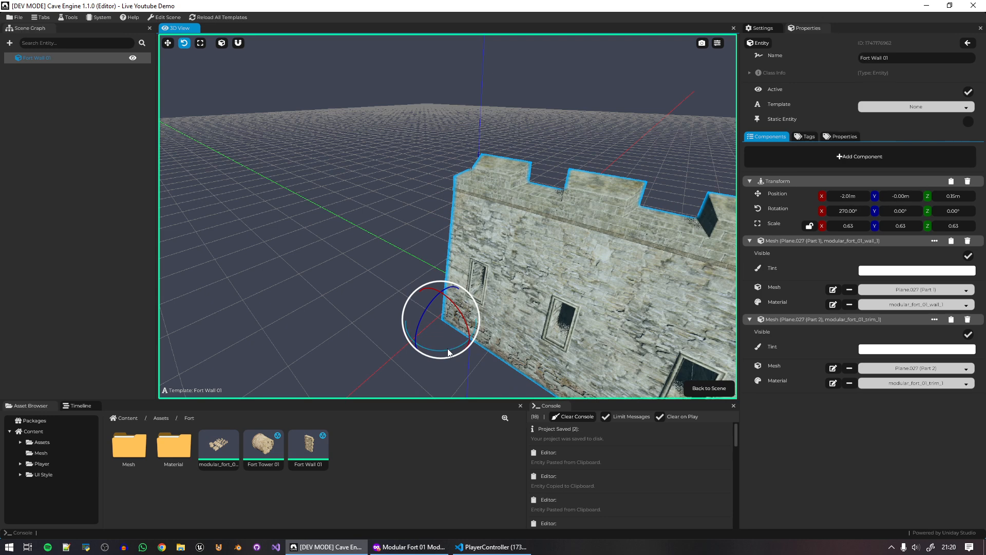
drag(448, 351, 431, 269)
right_drag(443, 288, 530, 312)
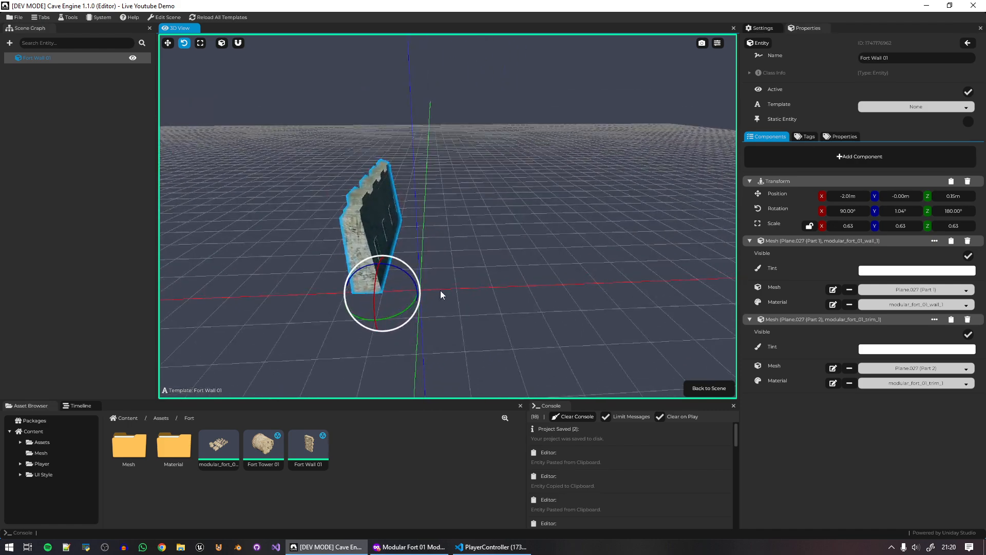
key(ctrl+z)
Move the wall across the template's ground grid to about X -0.93, Z -5.36 m.
right_drag(441, 292, 496, 203)
drag(375, 225, 445, 205)
key(g)
key(s)
mouse_move(424, 251)
right_down()
mouse_move(408, 254)
mouse_move(421, 246)
right_up()
drag(428, 240, 506, 217)
middle_drag(395, 281, 565, 263)
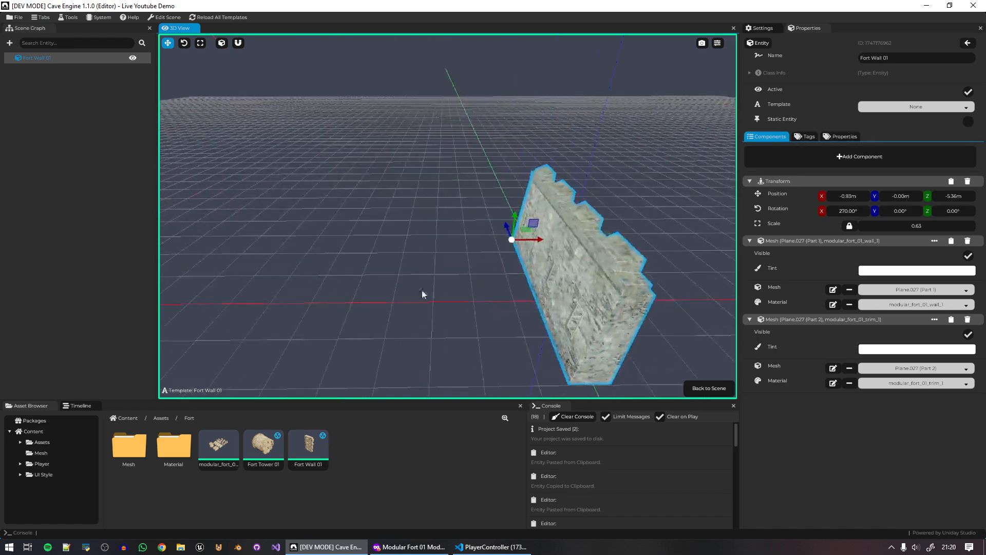
Return to the main scene, duplicate Fort Wall 01 to the outer side of the second tower, and turn the copy slightly.
click(708, 388)
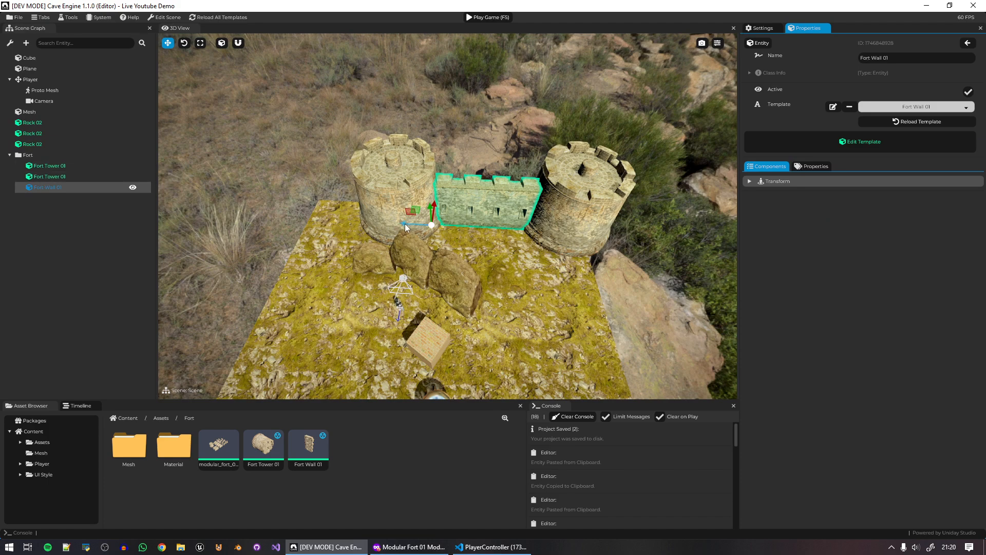
shift+drag(405, 224, 352, 215)
key(r)
key(w)
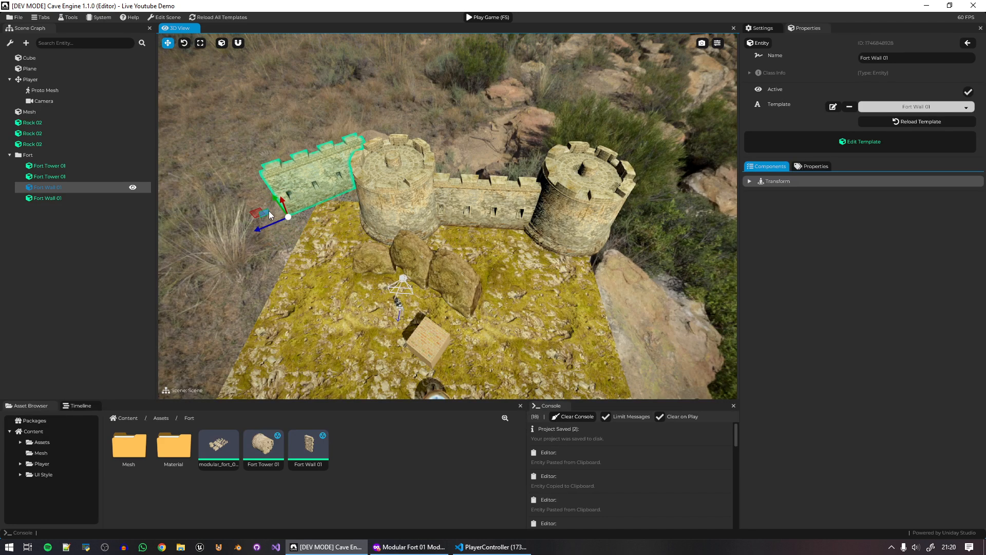
Turn the duplicated wall further and position it so it runs from the second tower to the ground's side edge.
drag(270, 212, 317, 316)
key(r)
key(w)
drag(267, 297, 270, 298)
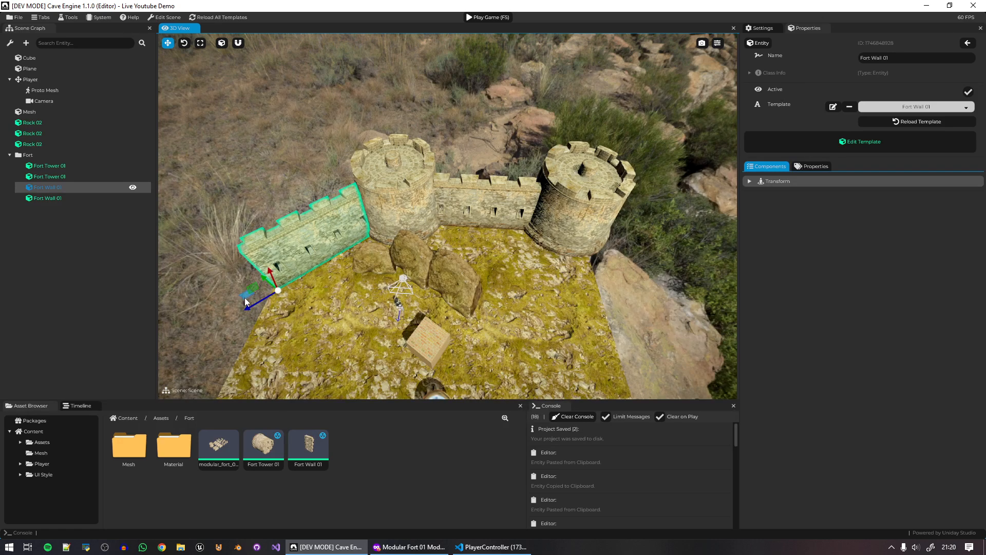
drag(253, 287, 258, 294)
Duplicate the middle Fort Tower 01 and place the copy at the free outer end of the second wall.
click(404, 230)
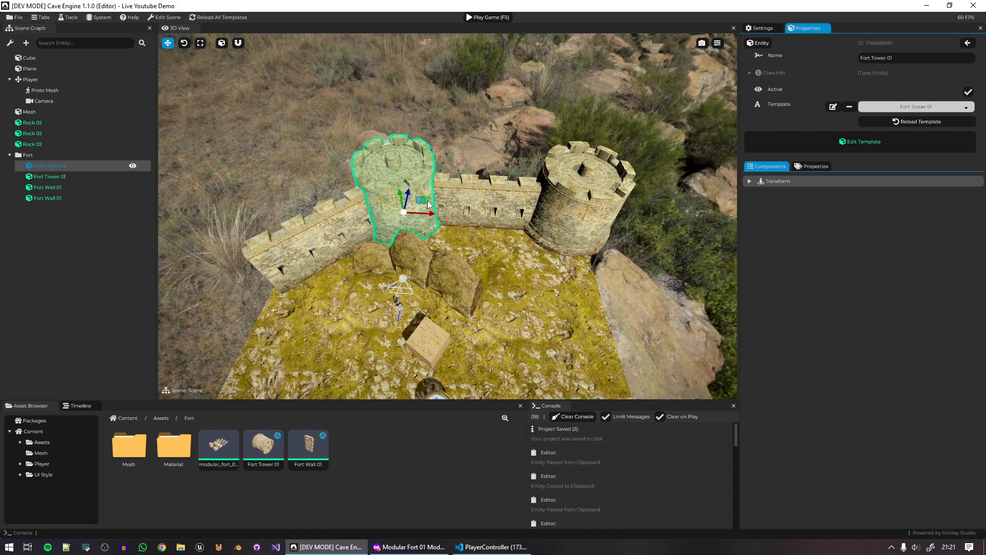
drag(428, 202, 294, 278)
click(341, 95)
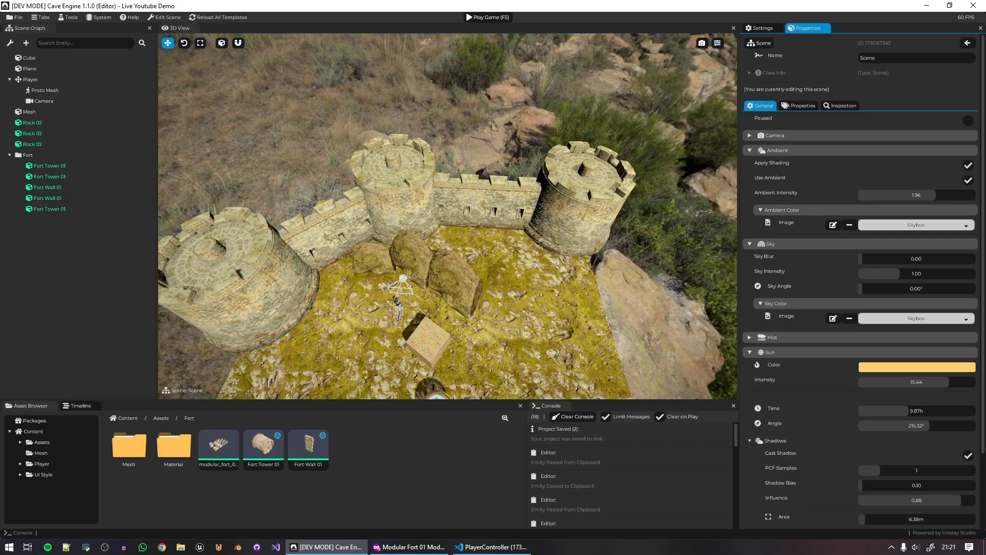
right_drag(342, 95, 340, 67)
right_drag(459, 165, 455, 147)
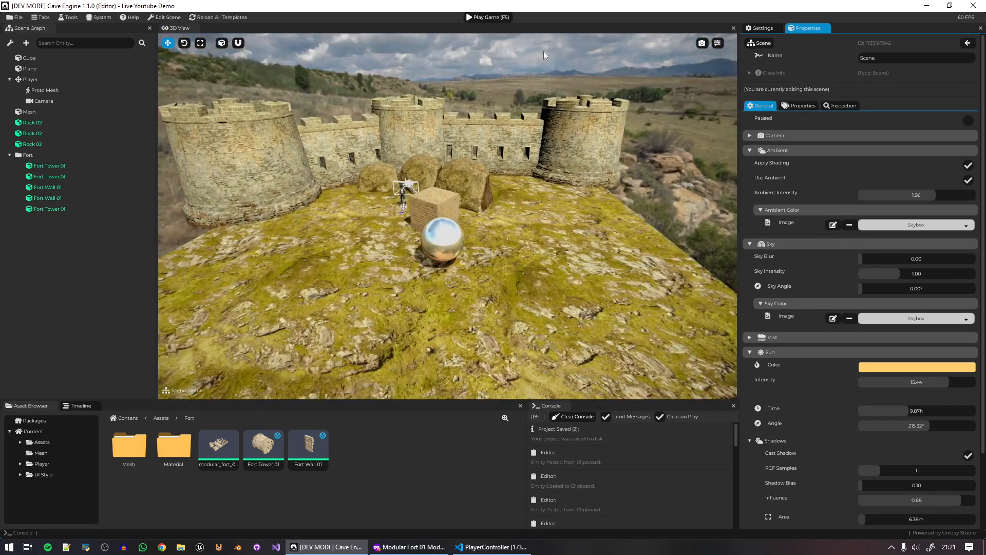
Play-test the scene, walking the character around the towers, walls, rocks and brick cube, and stop the game.
click(488, 17)
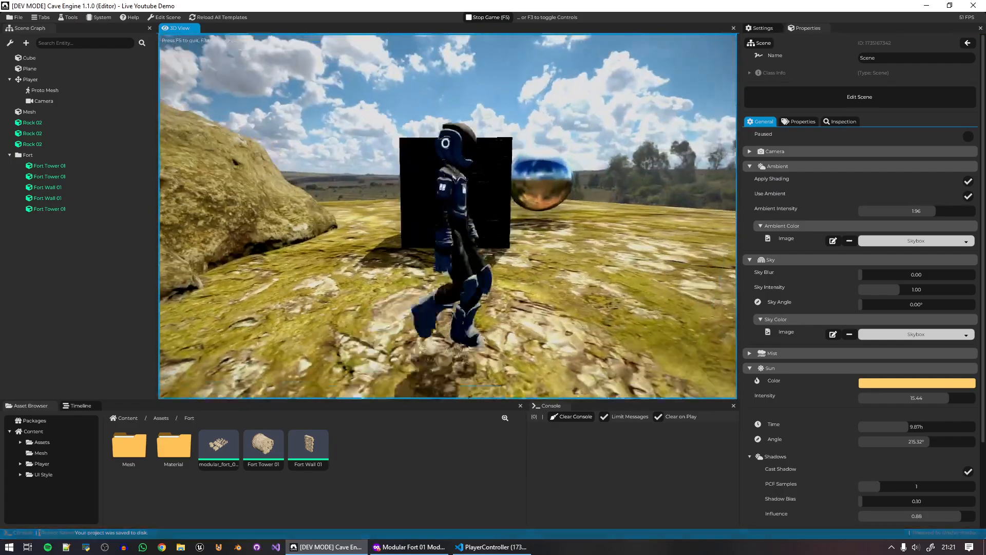
key(w)
key(a)
key(w)
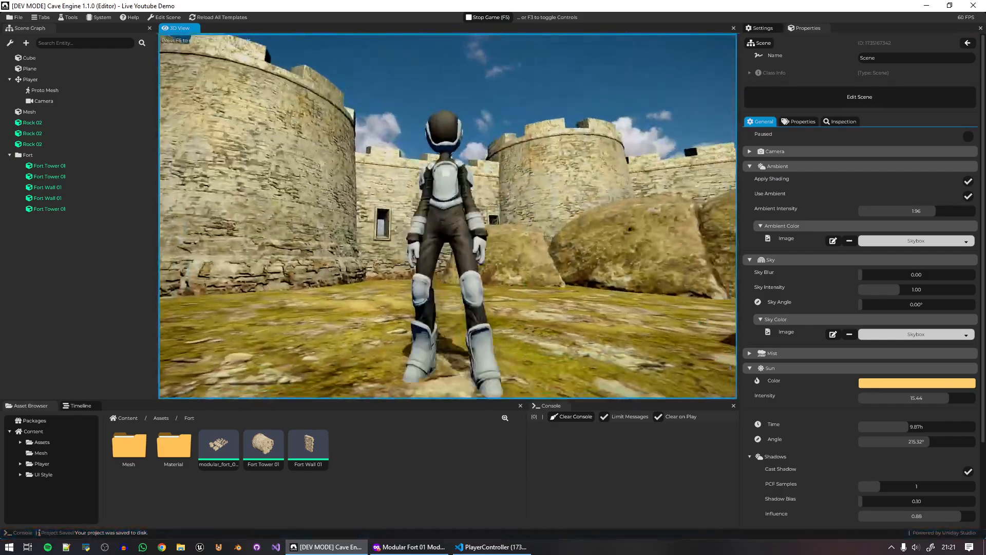
key(w)
key(d)
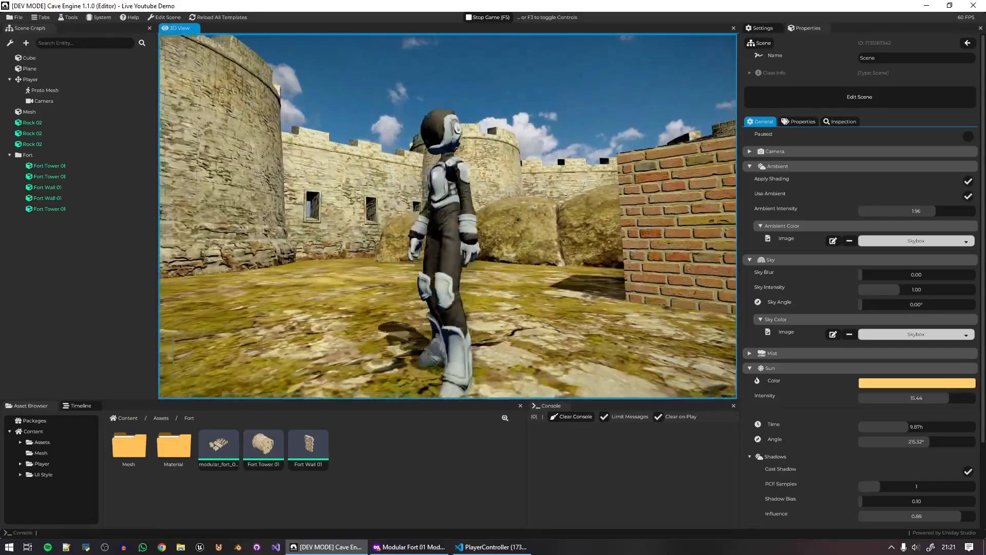
key(a)
key(w)
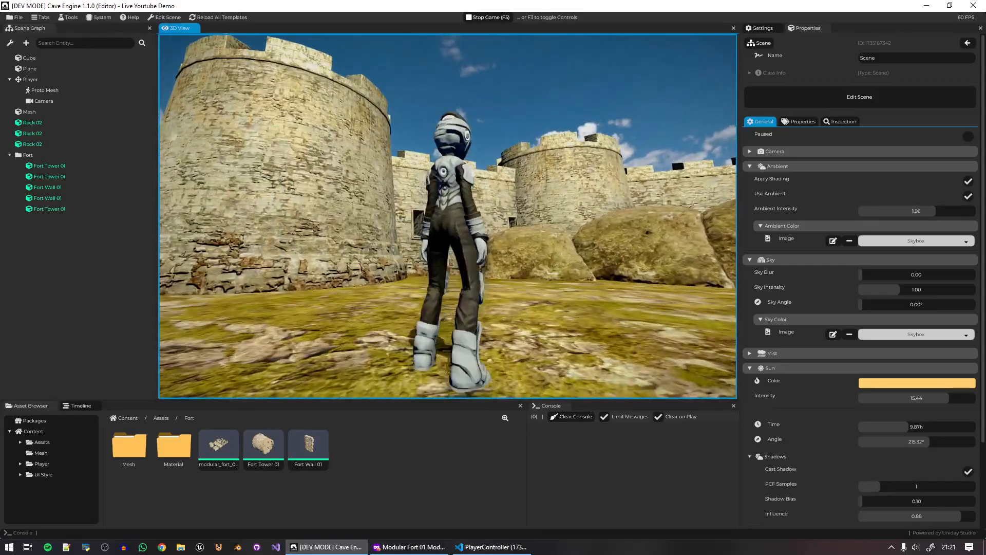
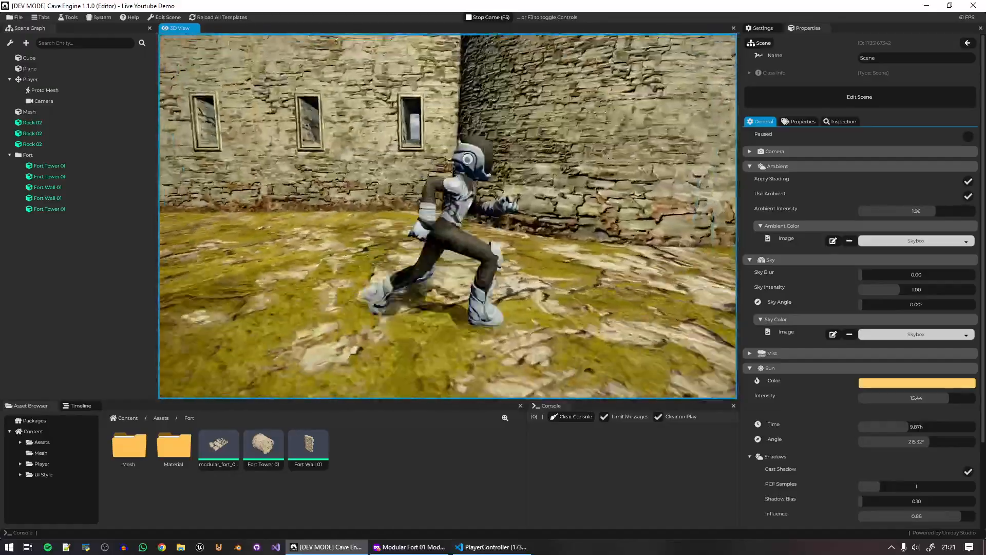
key(a)
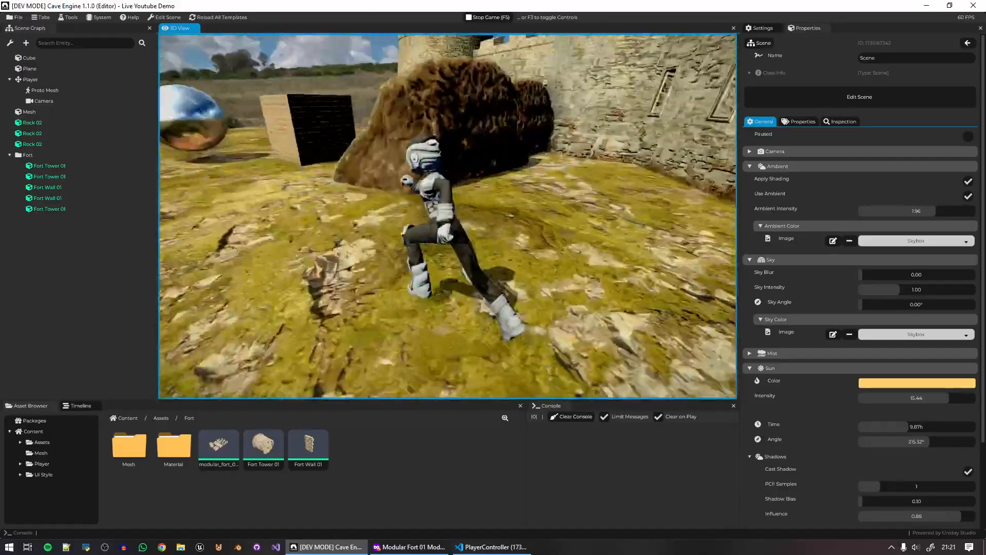
key(w)
key(w)
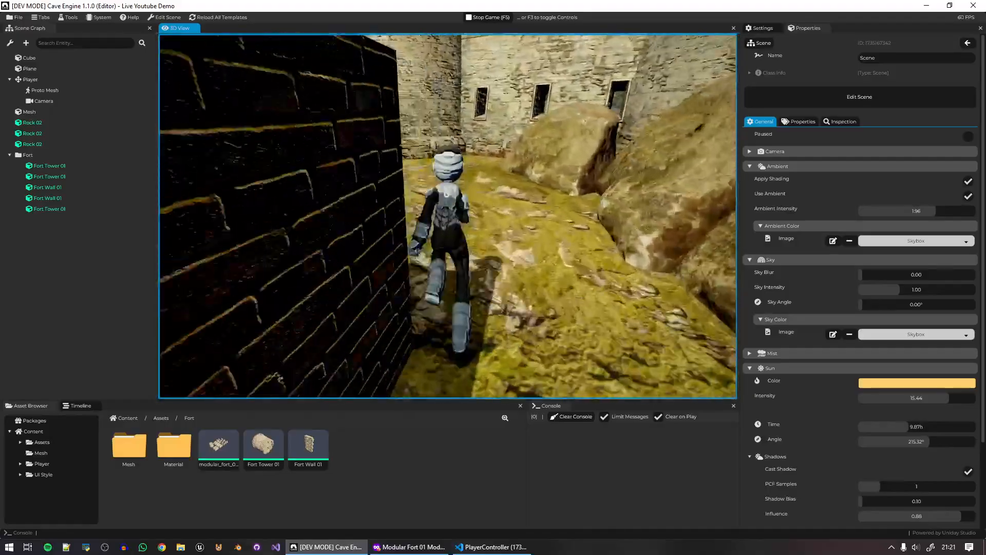
key(a)
key(s)
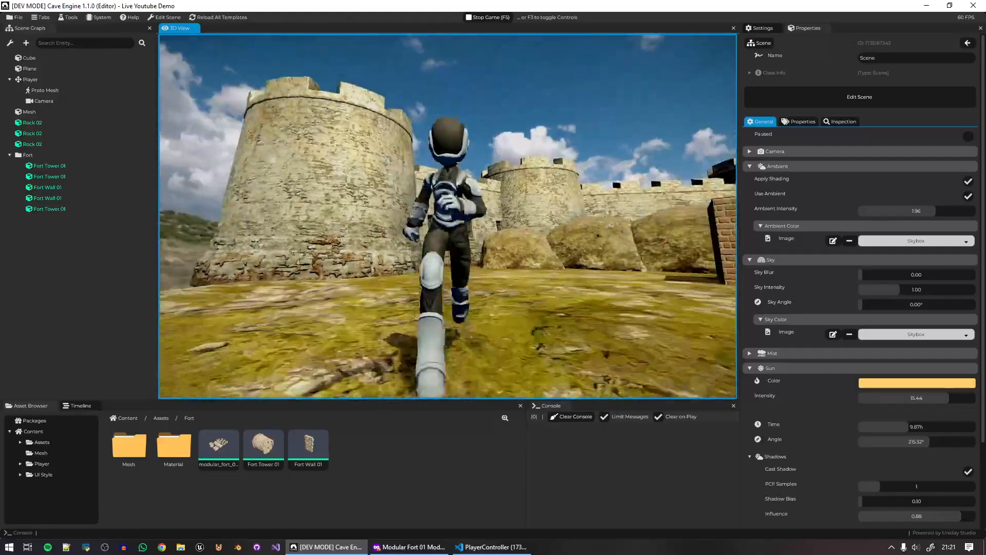
key(a)
key(w)
key(d)
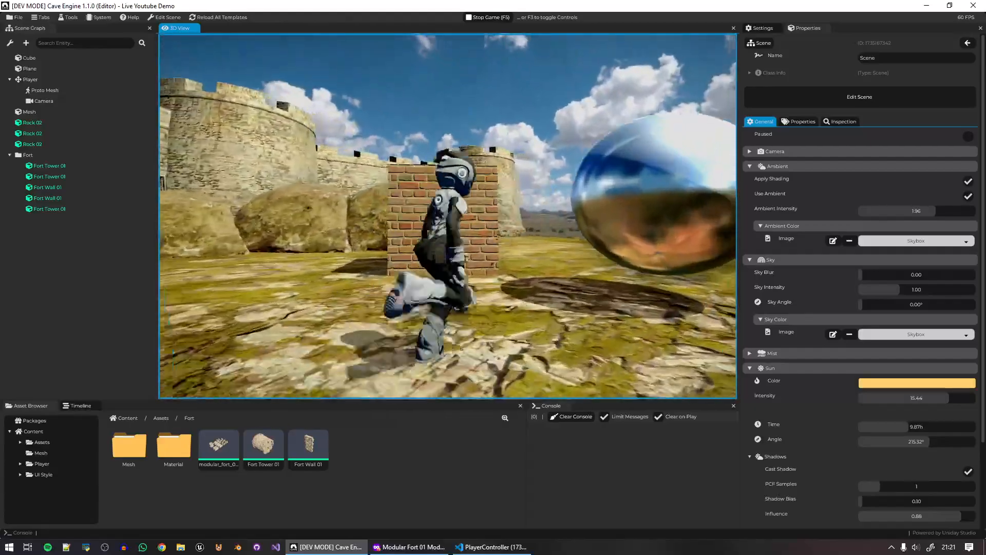
key(s)
key(w)
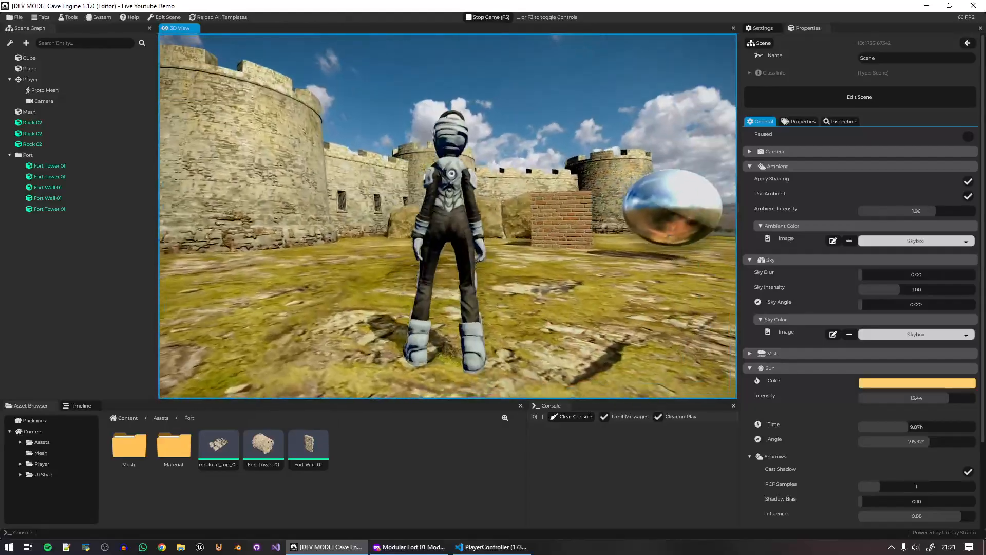
key(w)
key(a)
key(w)
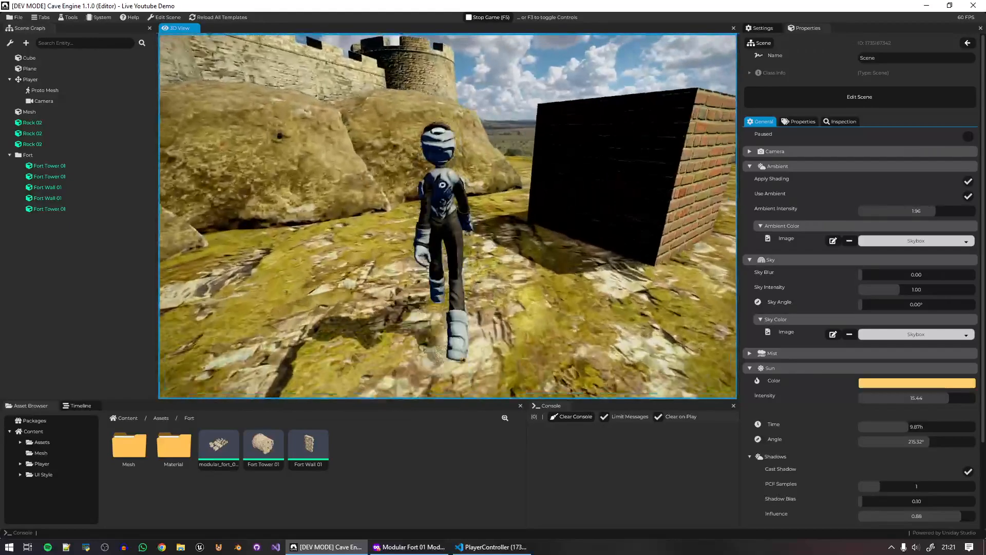
key(F5)
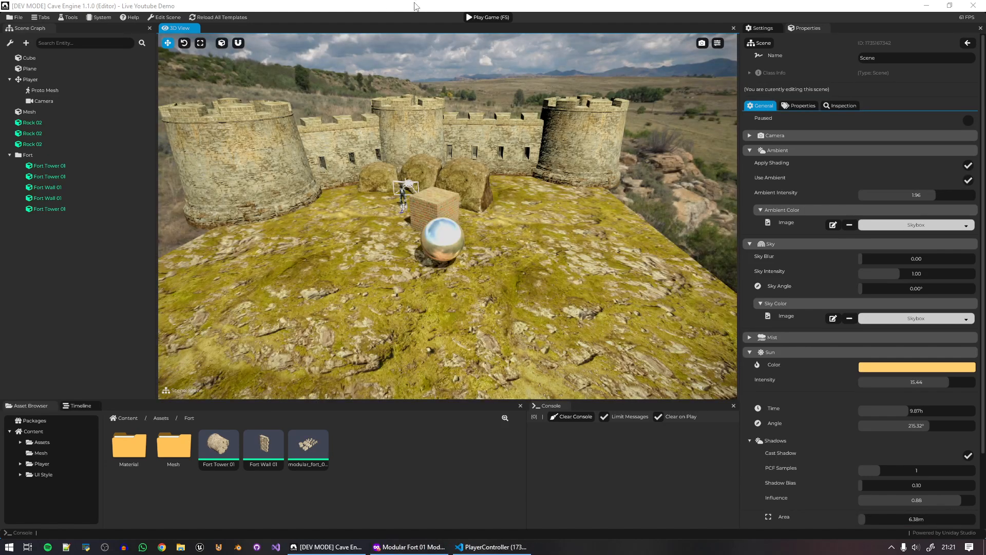
click(622, 2)
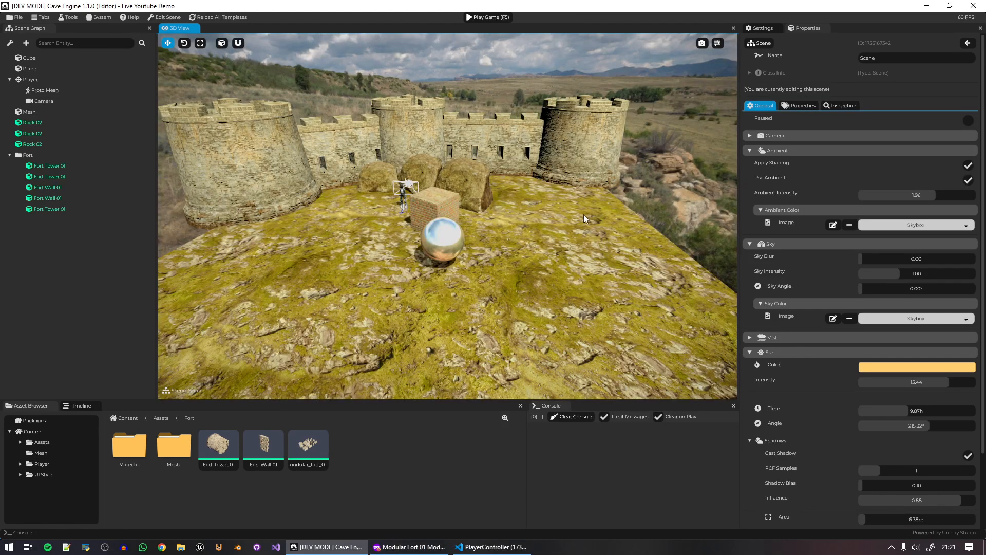
Move the brick cube to the far side of the rocks and place a turned Rock 02 copy in front of the newest tower.
click(428, 202)
drag(439, 228, 326, 224)
click(471, 205)
key(r)
key(g)
Duplicate Rock 02 again, place the copy in front of the tower beyond the brick cube, and turn it.
click(483, 203)
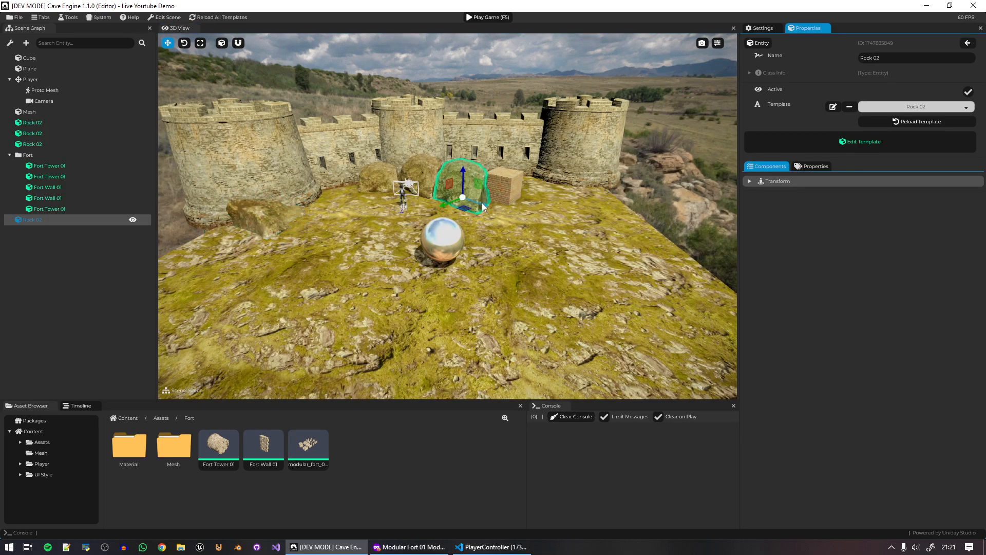
alt+drag(463, 209, 627, 196)
key(r)
key(g)
Play-test the scene briefly to check the added rocks against the fort, and stop the game.
click(485, 18)
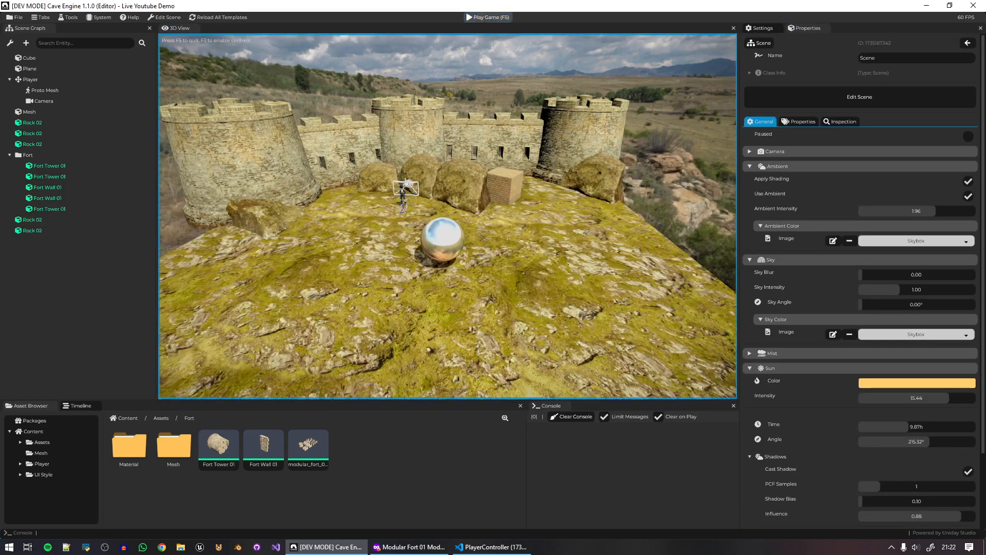
key(w)
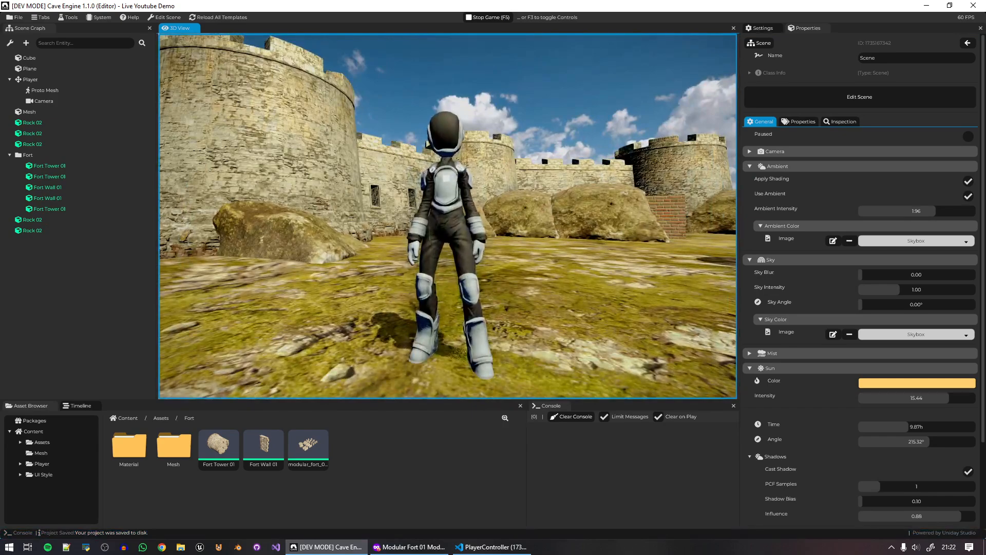
key(F5)
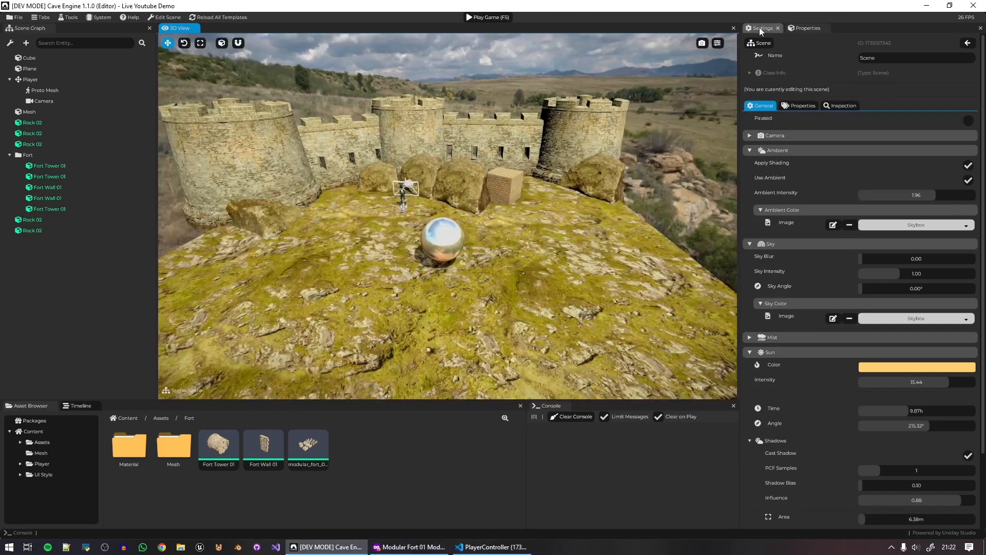
Set Scene as the startup scene in the game export settings and export the game for Windows (64 bits).
click(760, 27)
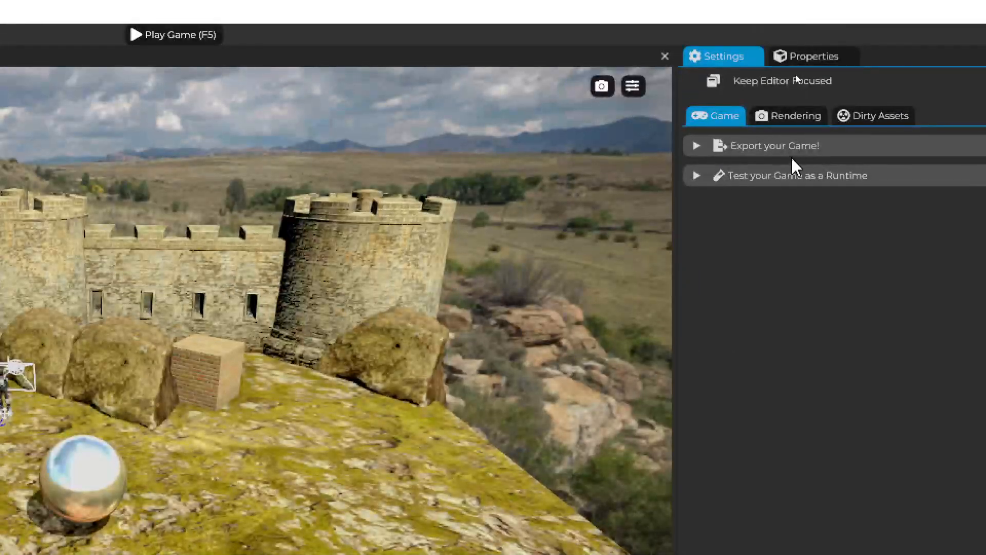
click(796, 73)
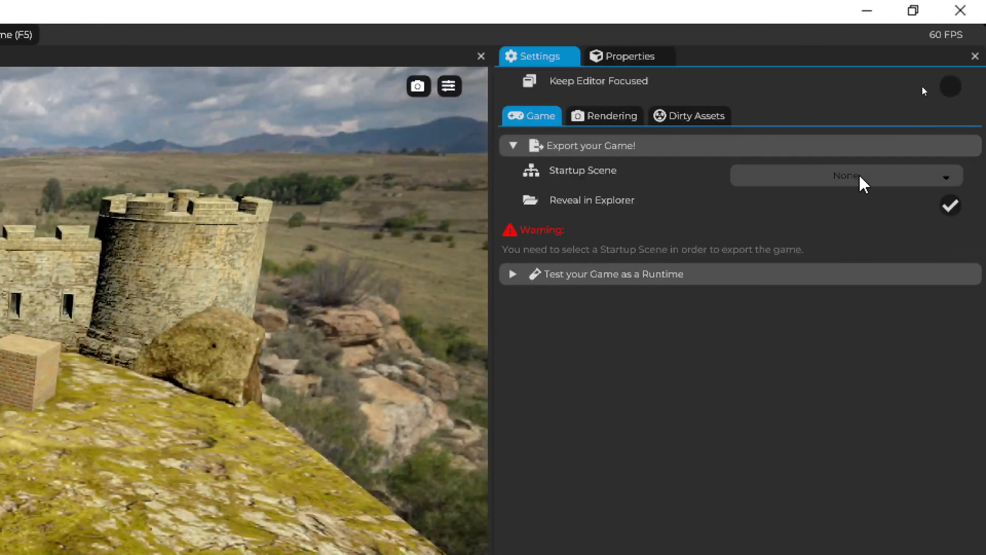
click(926, 179)
click(937, 205)
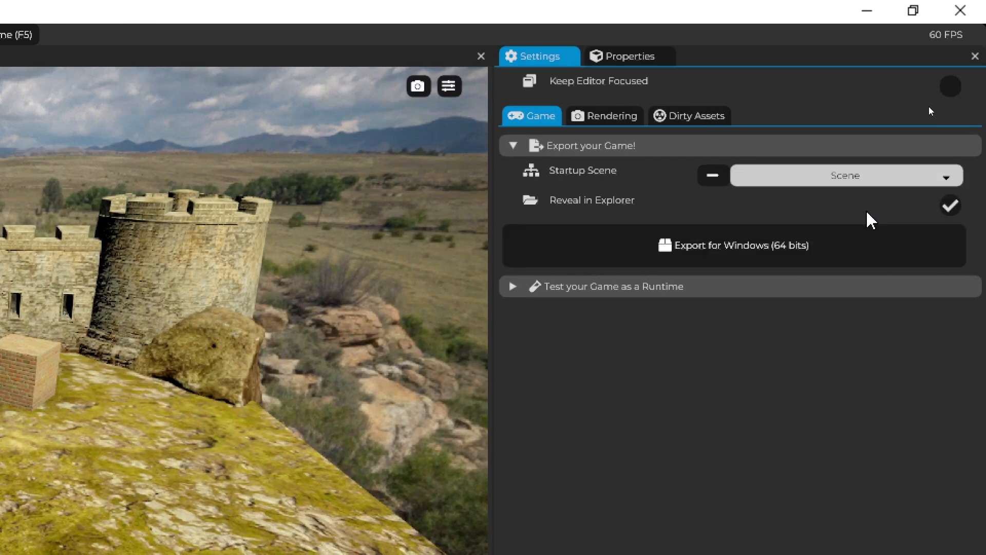
click(847, 256)
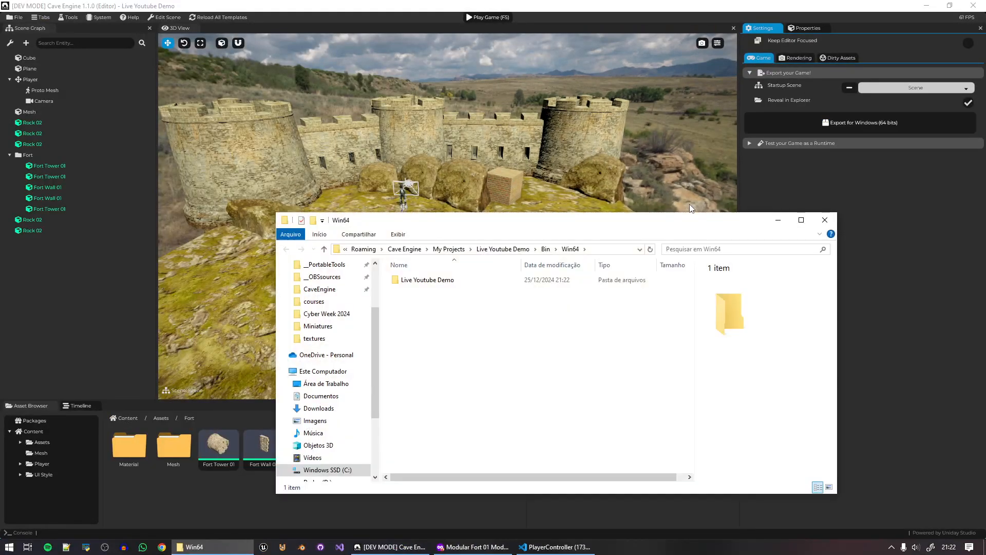
Open the exported Live Youtube Demo folder in File Explorer and launch Live Youtube Demo.exe.
double_click(428, 279)
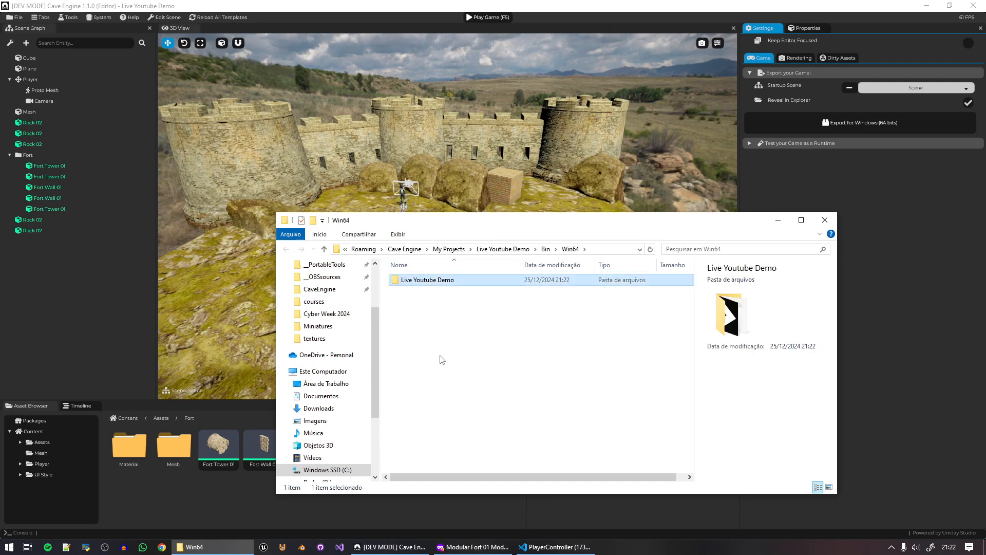
click(489, 249)
double_click(442, 281)
click(463, 323)
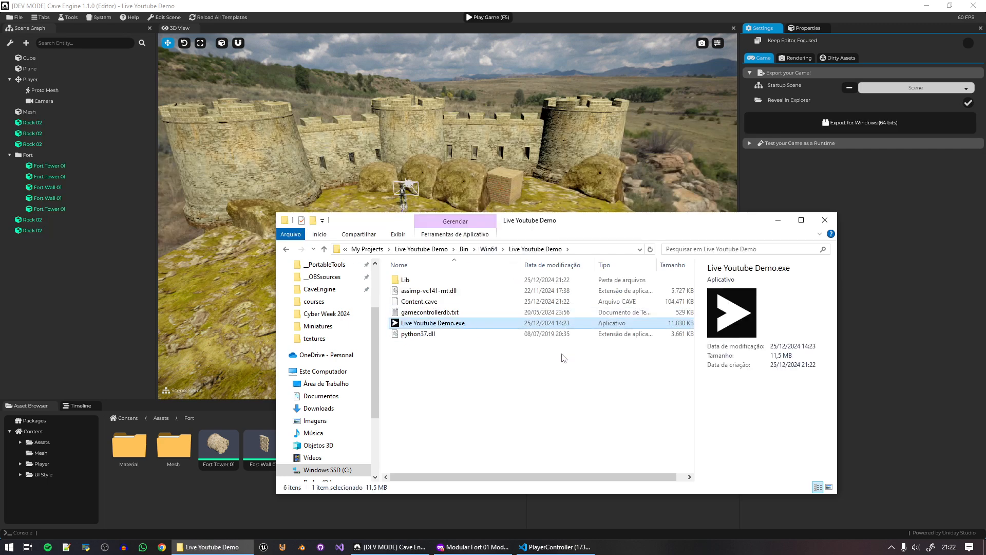
key(Return)
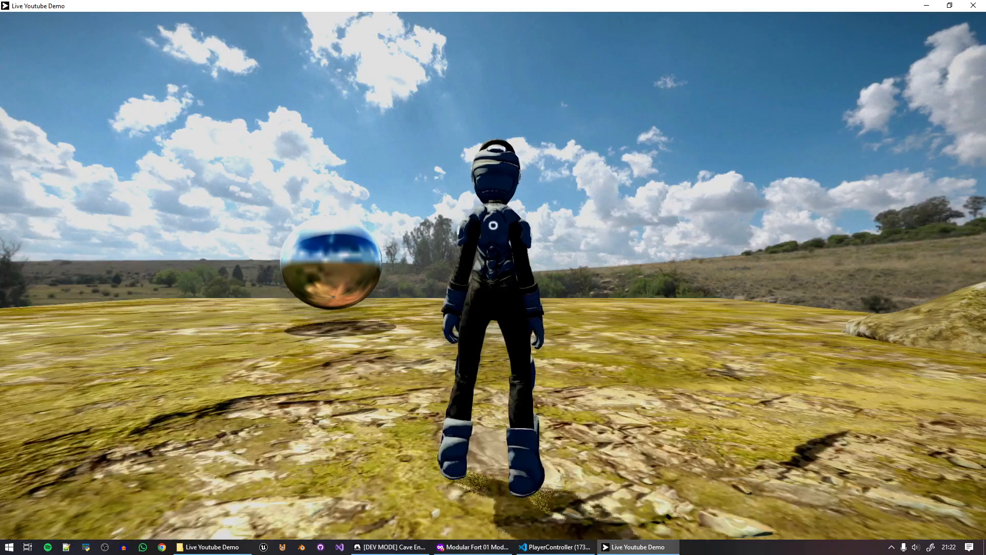
Walk the character around inside the exported game to examine the fort, rocks and reflective sphere.
key(w)
key(d)
key(w)
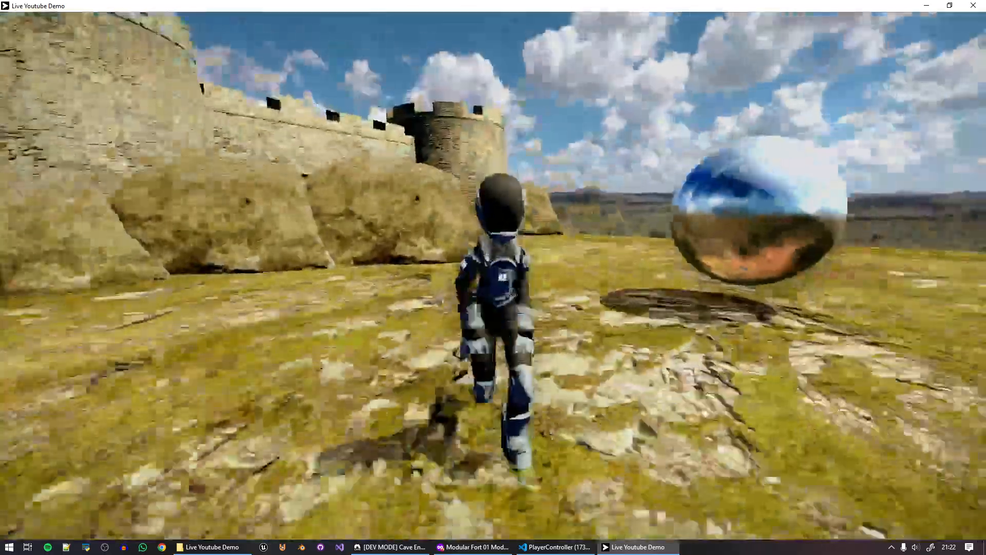
key(w)
key(s)
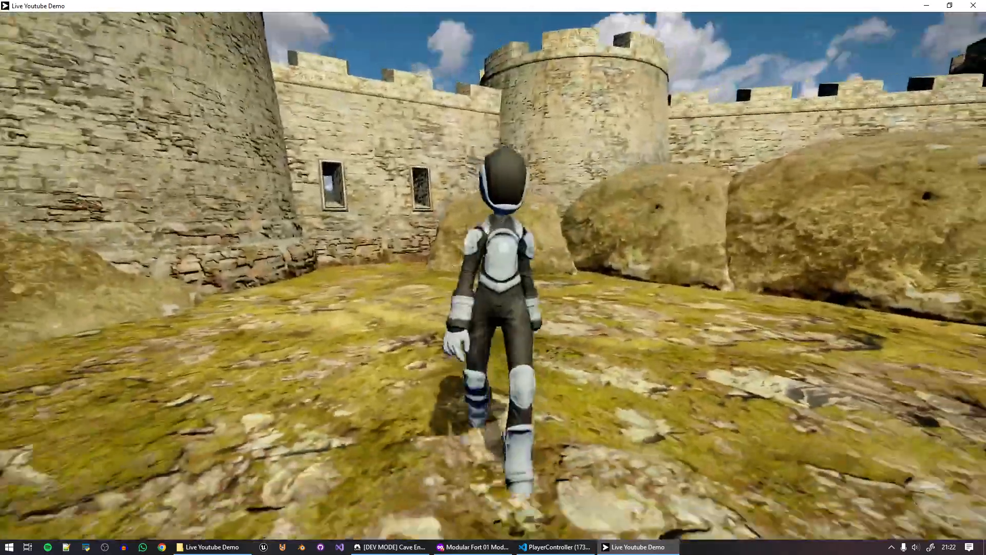
key(w)
key(s)
key(s)
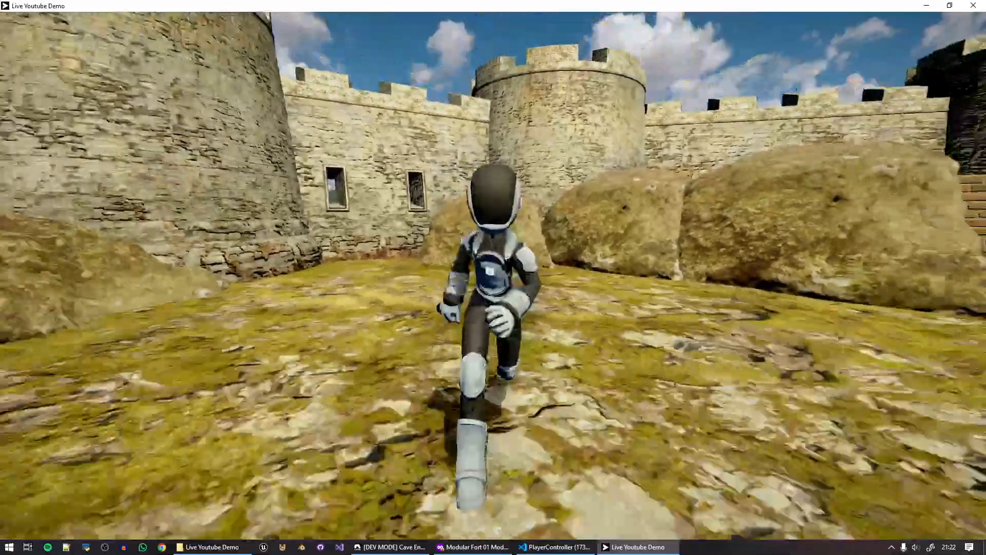
key(w)
key(a)
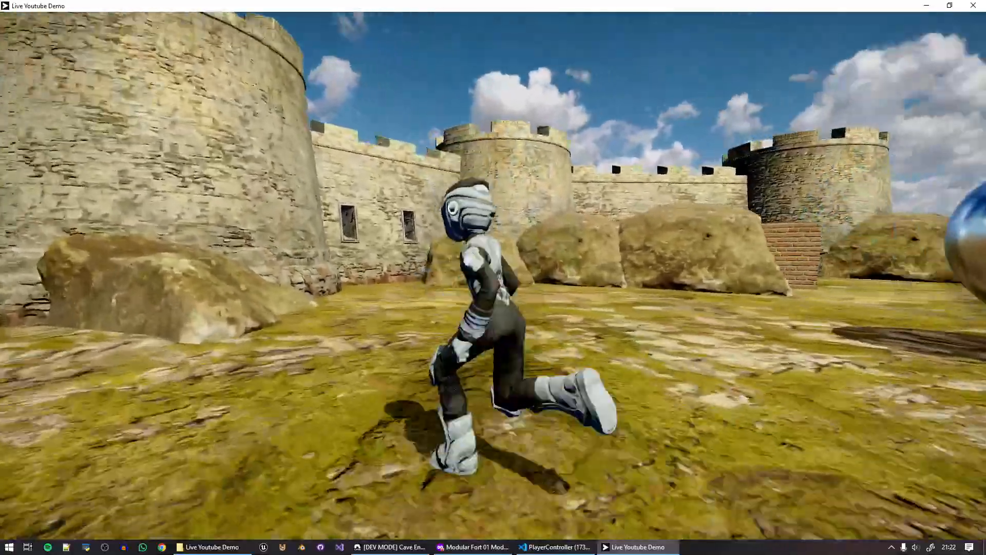
key(d)
key(w)
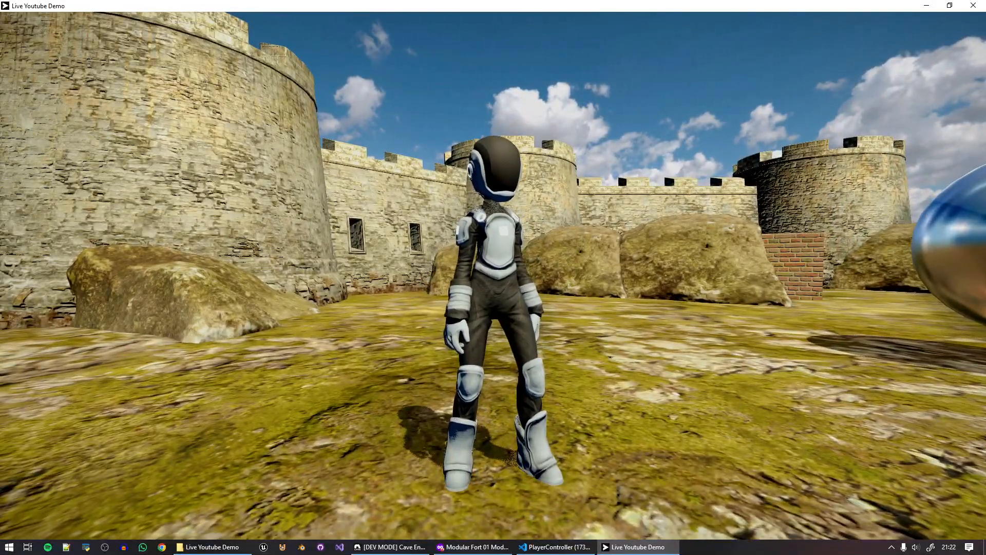
Capture a Lightshot screenshot of the whole screen showing the exported game and copy it to the clipboard.
key(Print)
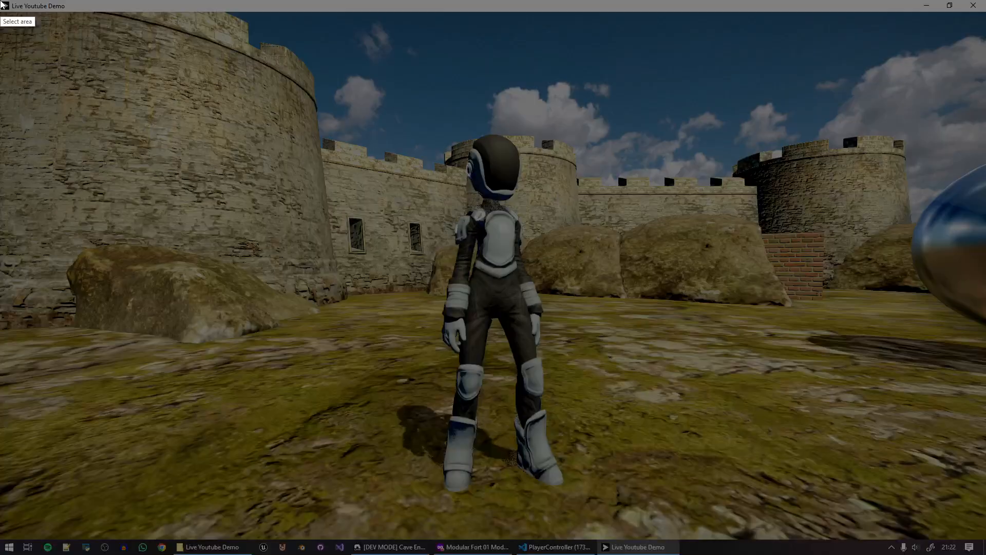
drag(0, 0, 985, 554)
key(ctrl+c)
Run the character across the mossy ground toward the reflective sphere in the exported game.
key(w)
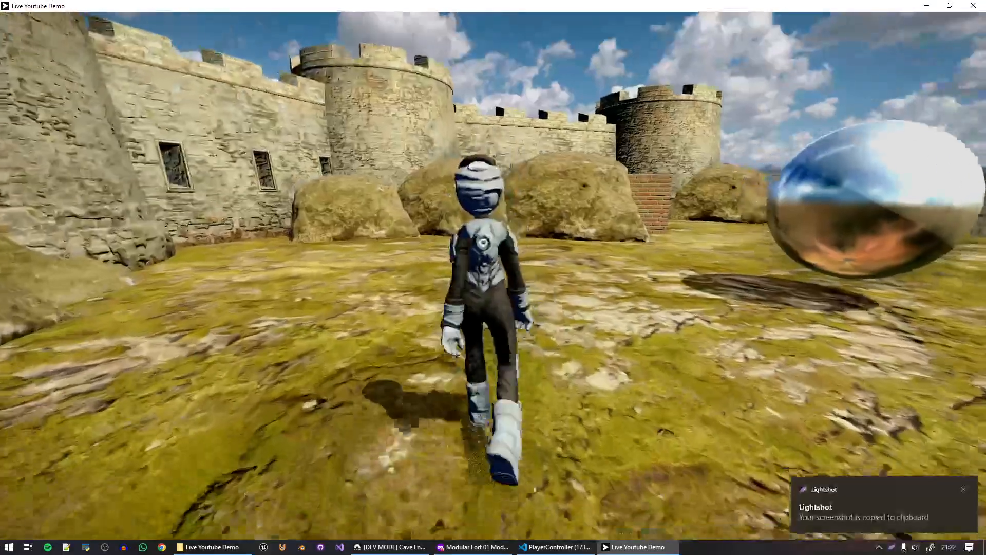
key(s)
key(a)
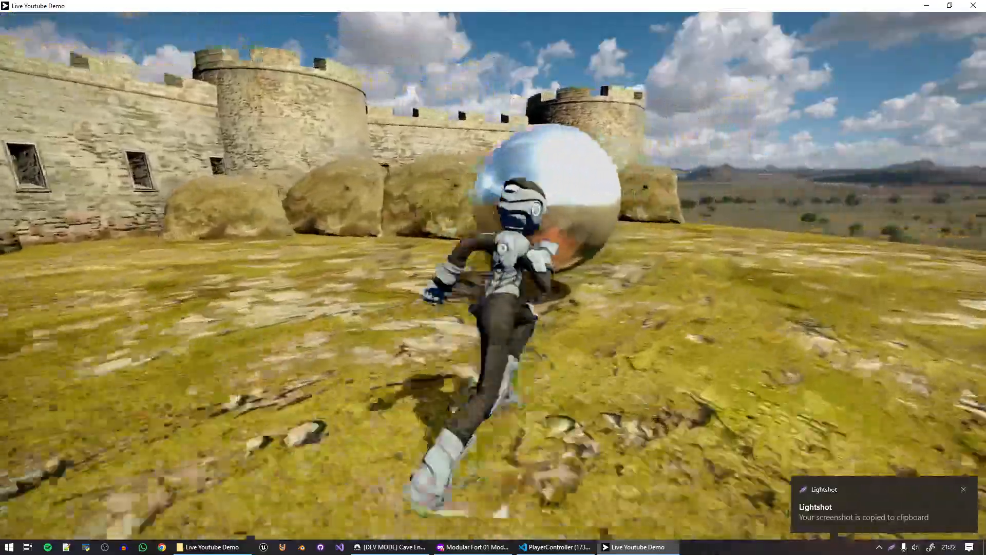
Run the character across the mossy ground and jump onto the rock beside the round fort tower in the exported game.
key(a)
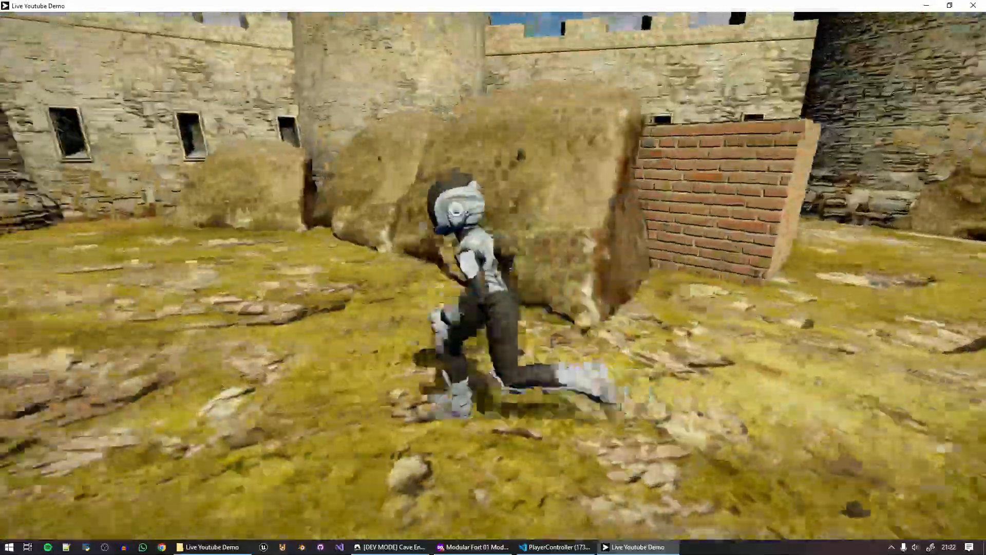
key(s)
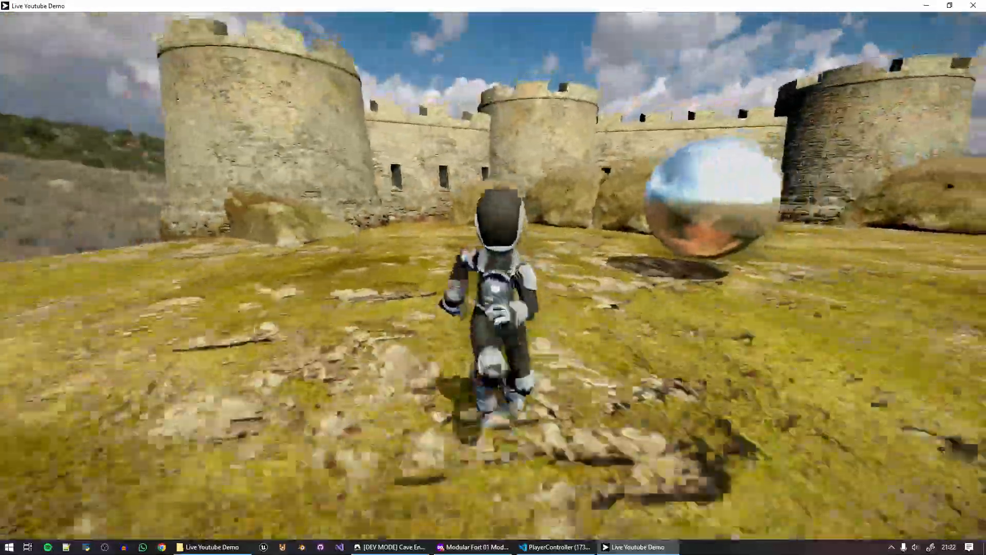
key(w)
key(a)
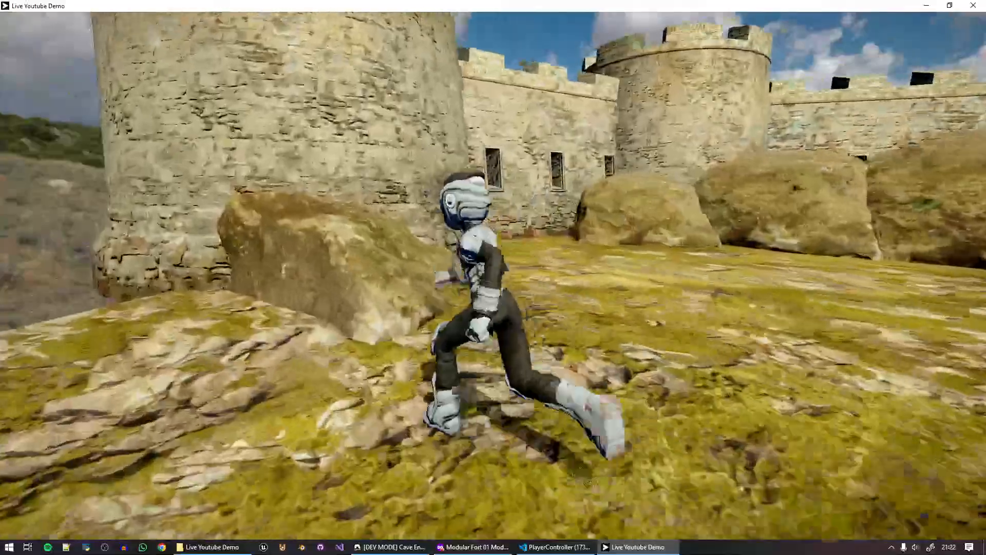
key(space)
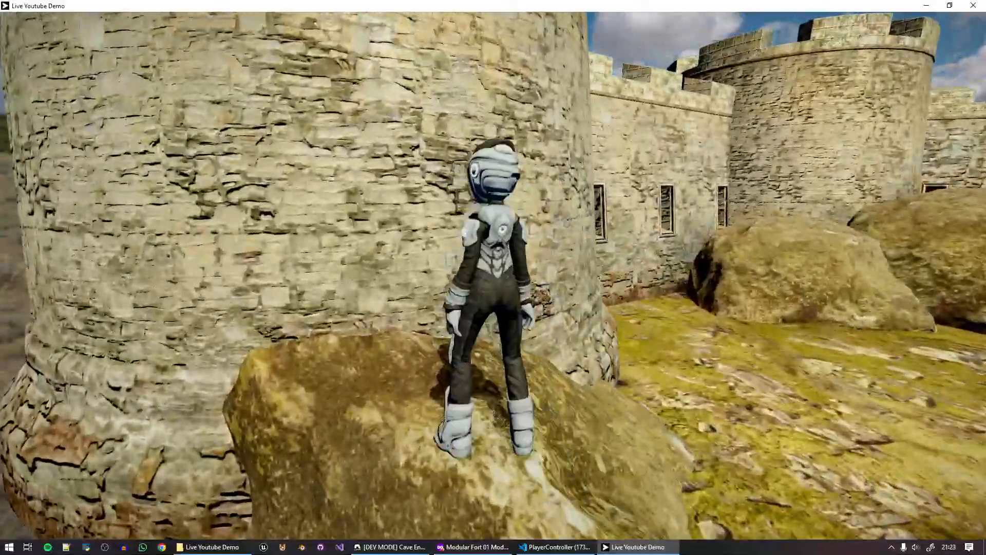
Take the character down from the rock and run back and forth between the tower and the reflective sphere.
key(s)
key(d)
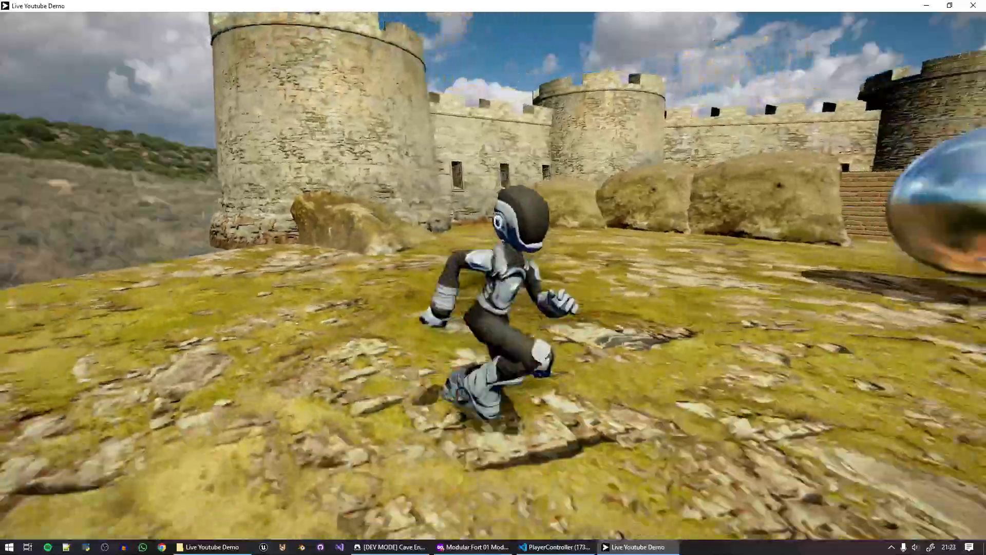
key(a)
key(w)
key(d)
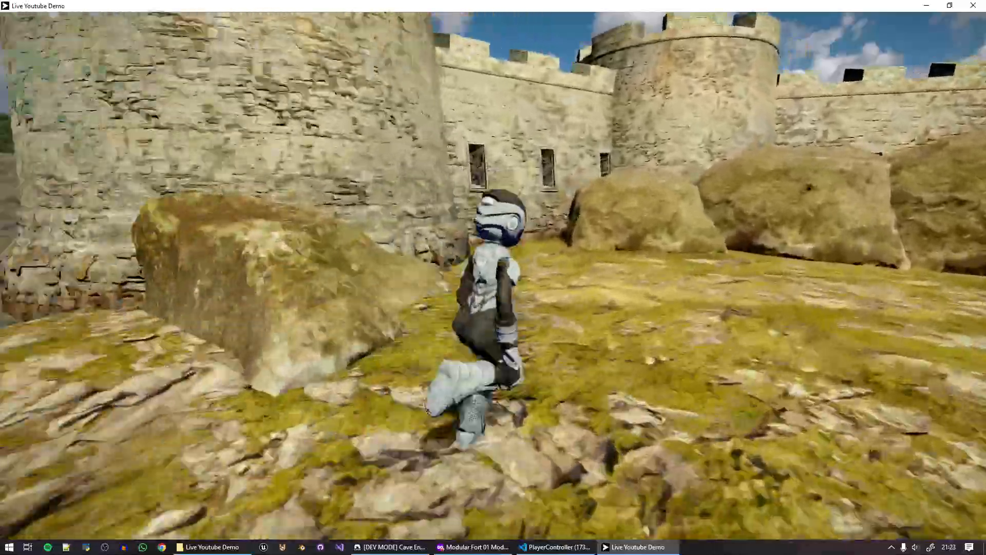
key(d)
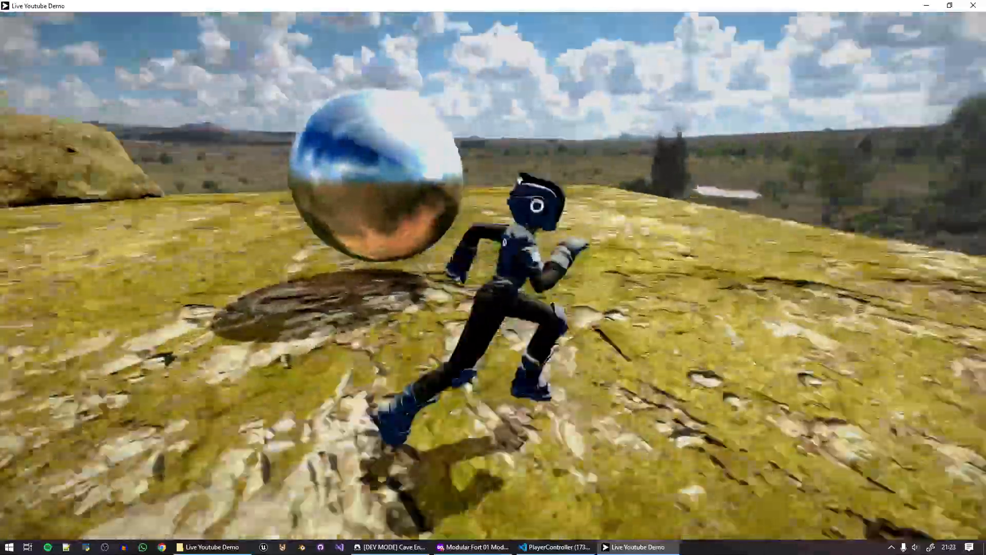
Run the character past the sphere and around the fort courtyard, and quit the exported game to return to the Cave Engine editor.
key(w)
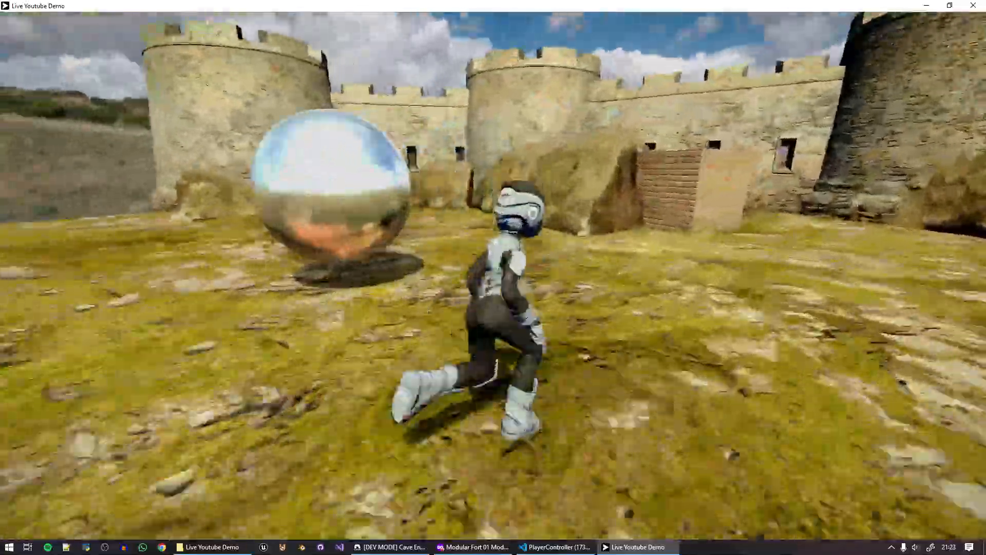
key(a)
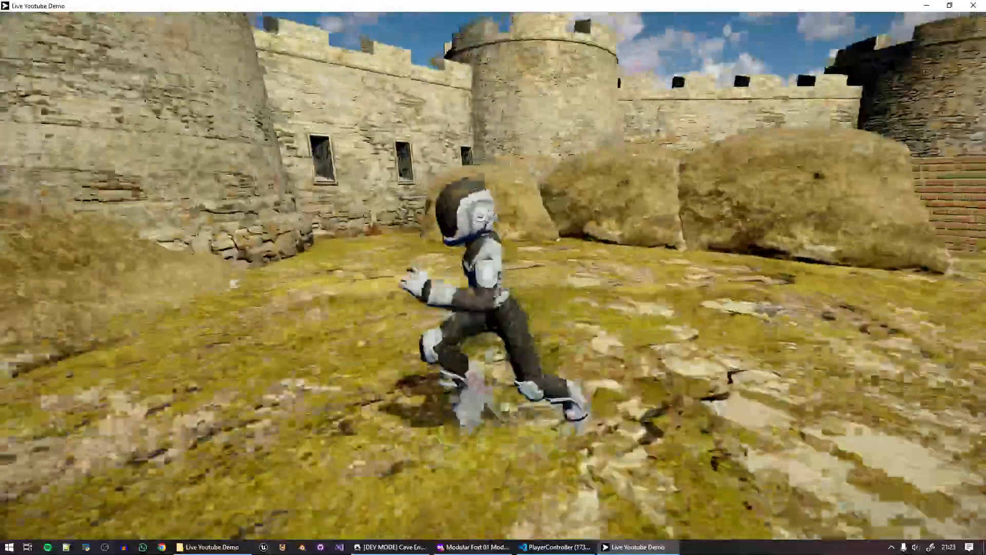
key(s)
key(d)
key(a)
key(s)
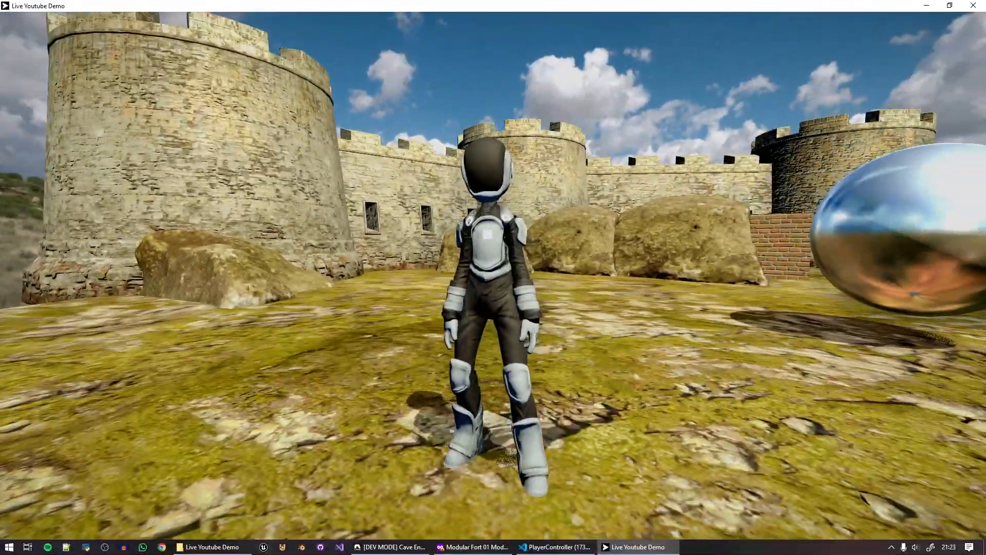
key(Escape)
click(780, 223)
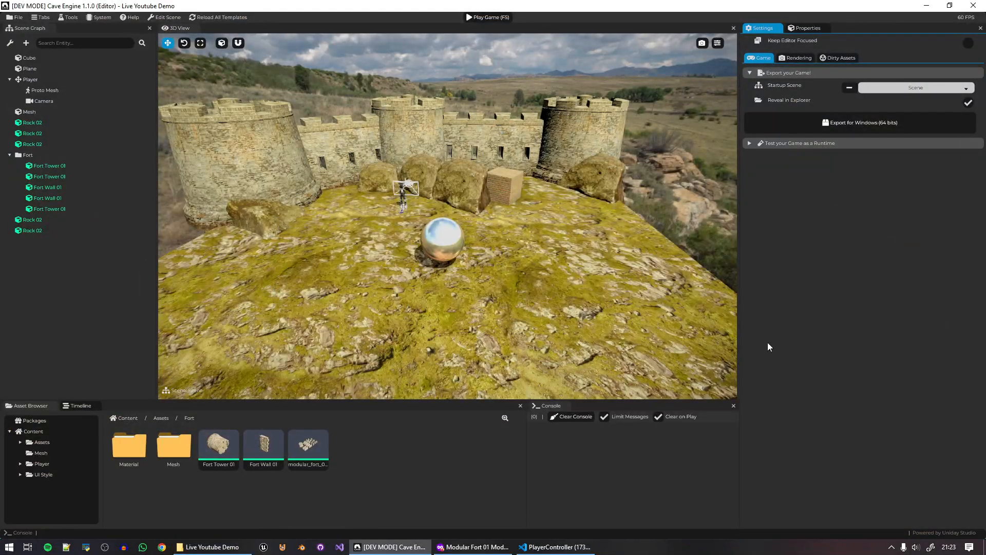